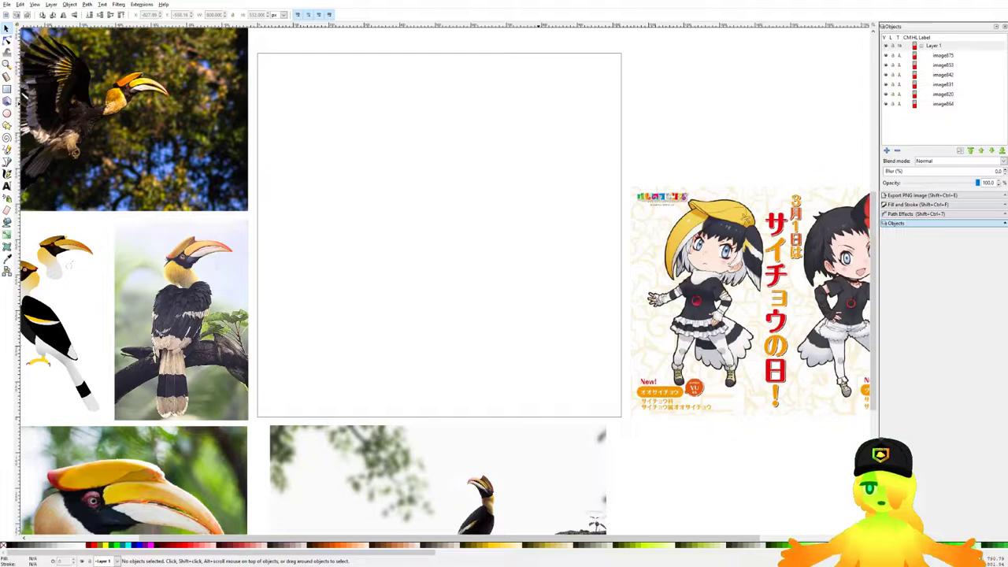
Step: Examine the two character illustrations beside the empty page
scroll(477, 189, "up", 1)
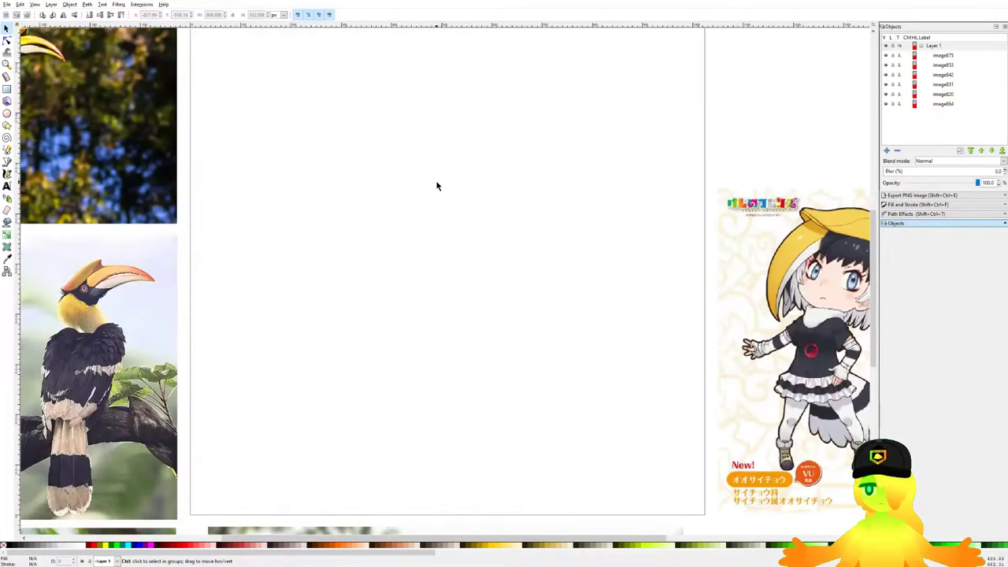
scroll(436, 187, "down", 3)
scroll(464, 232, "up", 1)
scroll(740, 198, "up", 3)
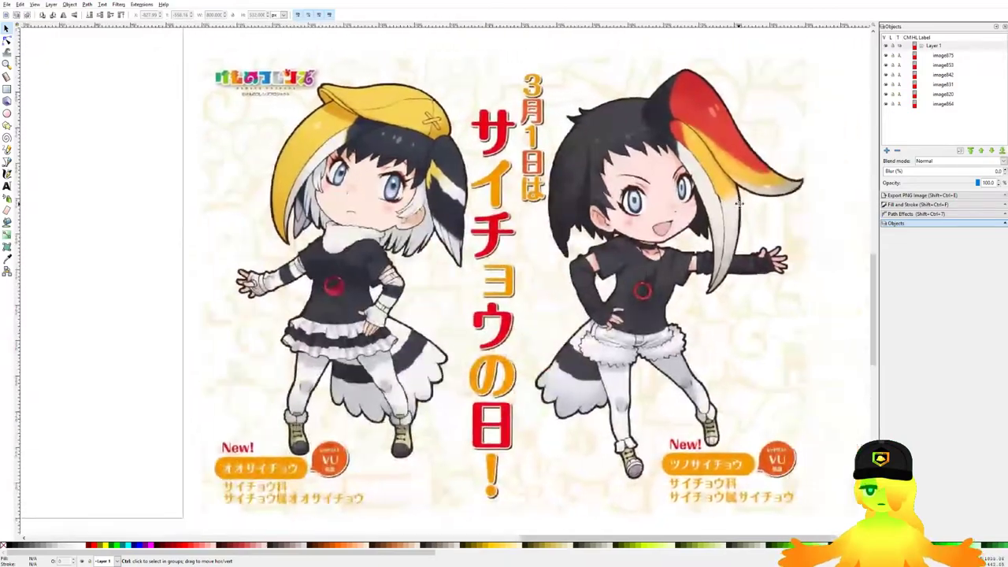
mouse_move(738, 203)
left_mouse_down()
mouse_move(605, 201)
mouse_move(642, 203)
mouse_move(690, 249)
mouse_move(745, 215)
left_mouse_up()
scroll(745, 214, "up", 1)
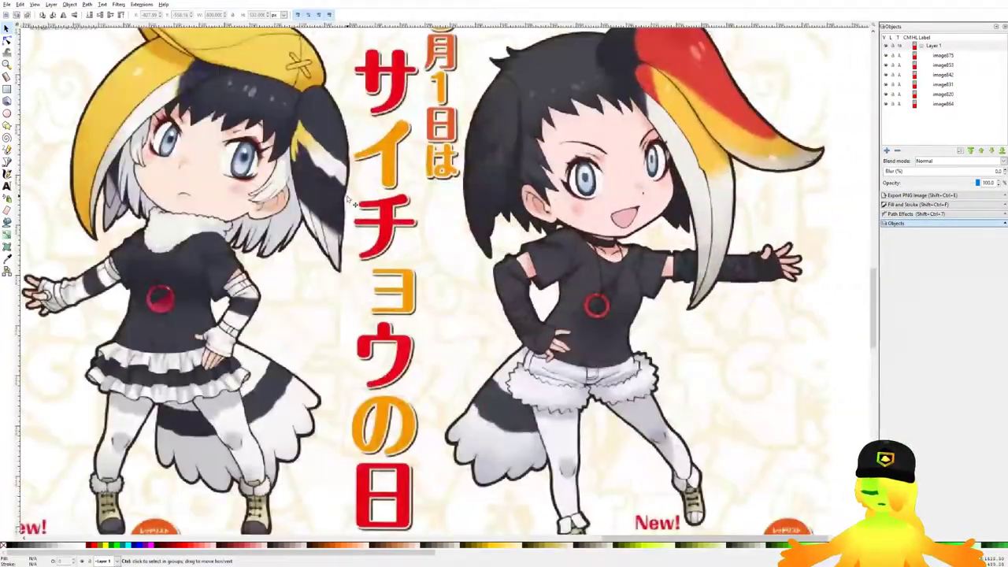
Step: Add a text caption below the character illustration beginning with "대충 이번에 공개된 큰코뿔새()"
scroll(488, 207, "down", 2)
key("t")
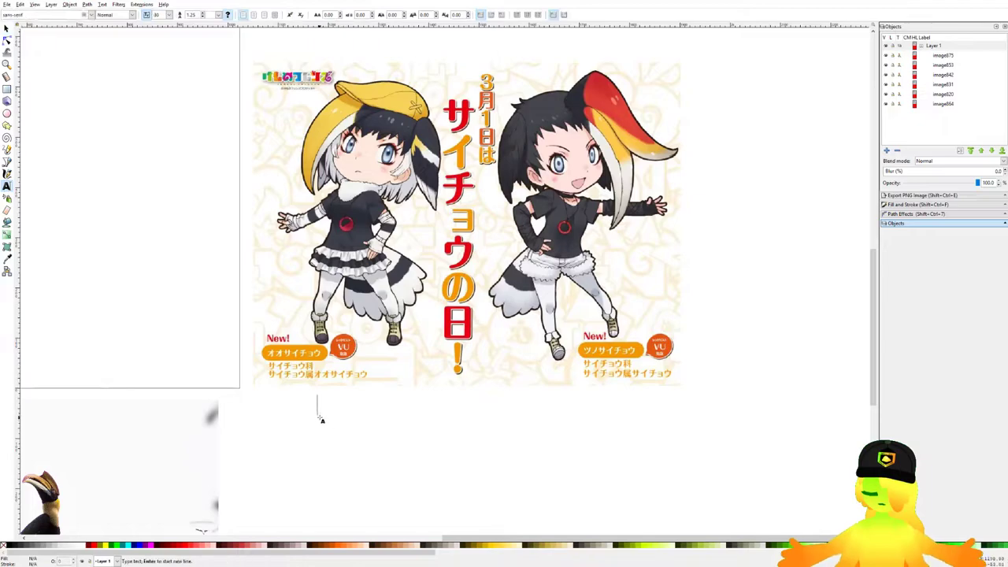
left_click(318, 414)
type("대충 이번에 공개된 ")
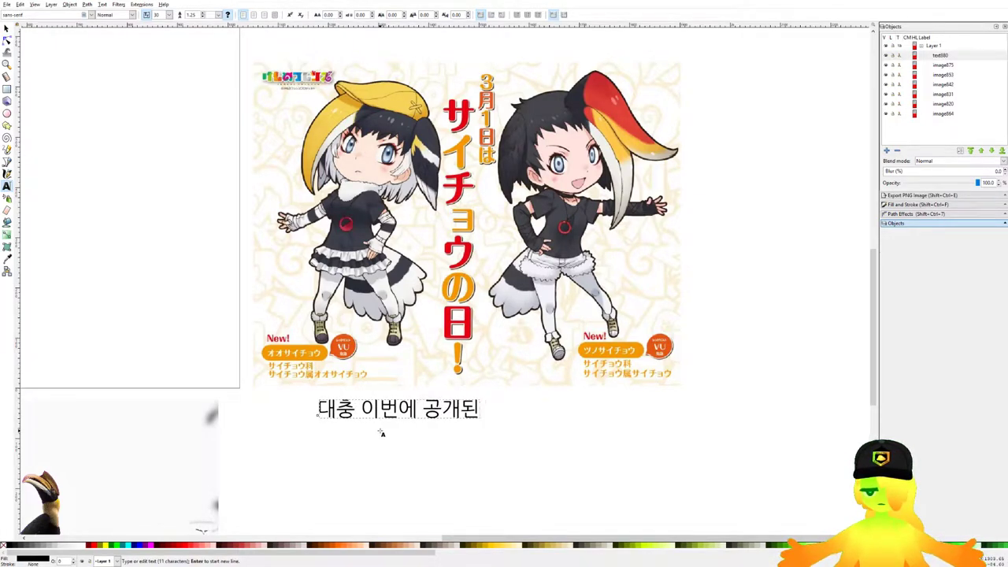
type("큰코뿍ㄽ5")
key("BackSpace")
key("BackSpace")
key("BackSpace")
type("뿔새()")
Step: Fill the caption's empty brackets with "좌" and add a second line reading "그리고 코뿔새(우)"
key("Left")
type("좌) 그리고 코뿔새()")
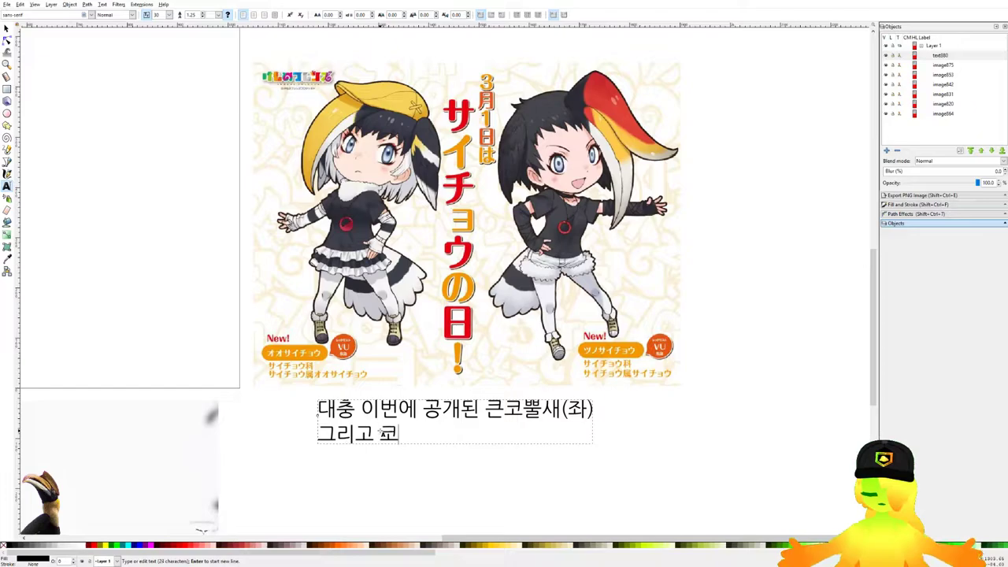
key("Left")
type("우")
key("Right")
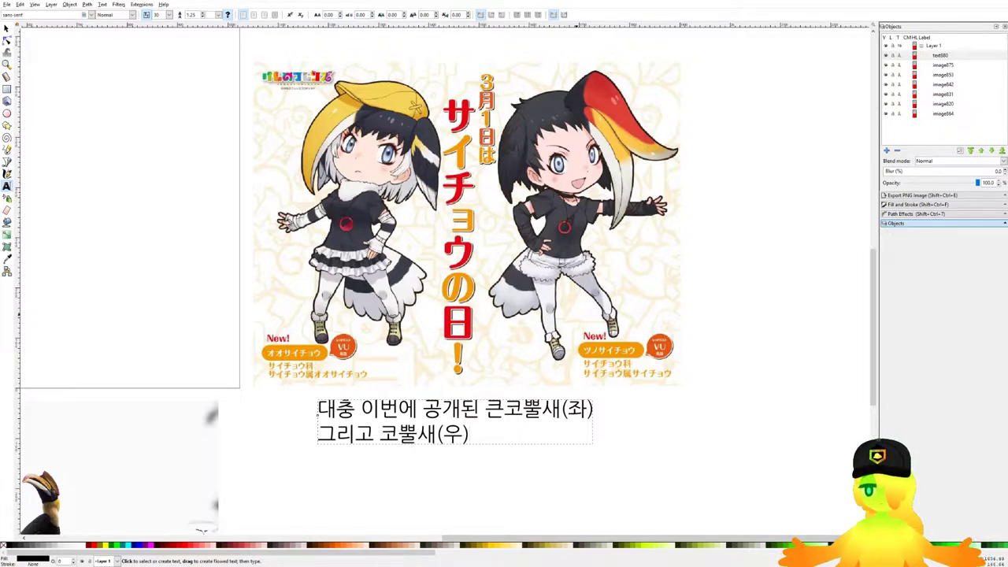
Step: Add a new text caption beside the hornbill diagram with the first line "자료를 찾아봤더니"
left_click_drag(465, 276, 505, 289)
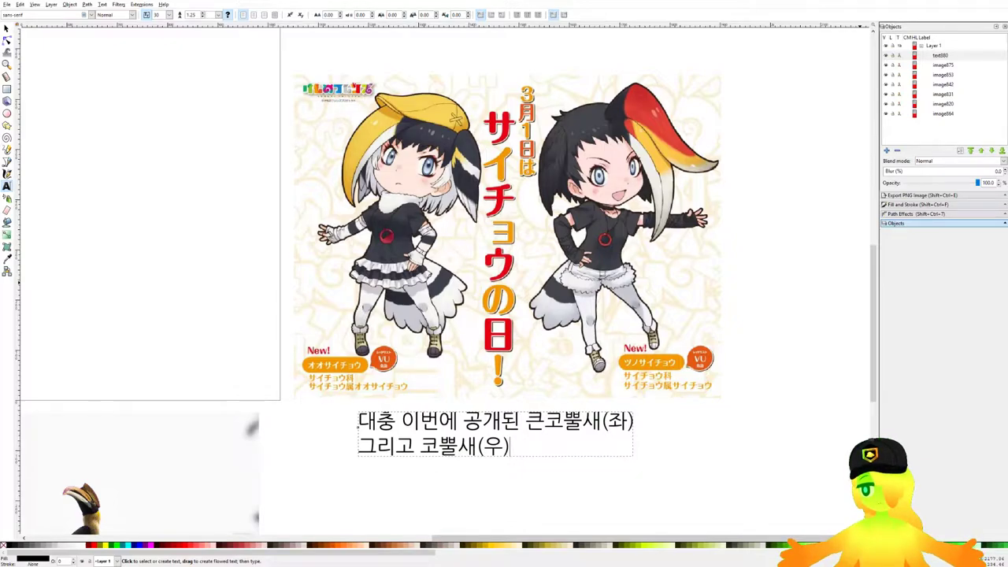
left_click_drag(519, 345, 843, 346)
left_click_drag(260, 353, 545, 349)
left_click_drag(378, 339, 651, 339)
scroll(642, 222, "up", 2)
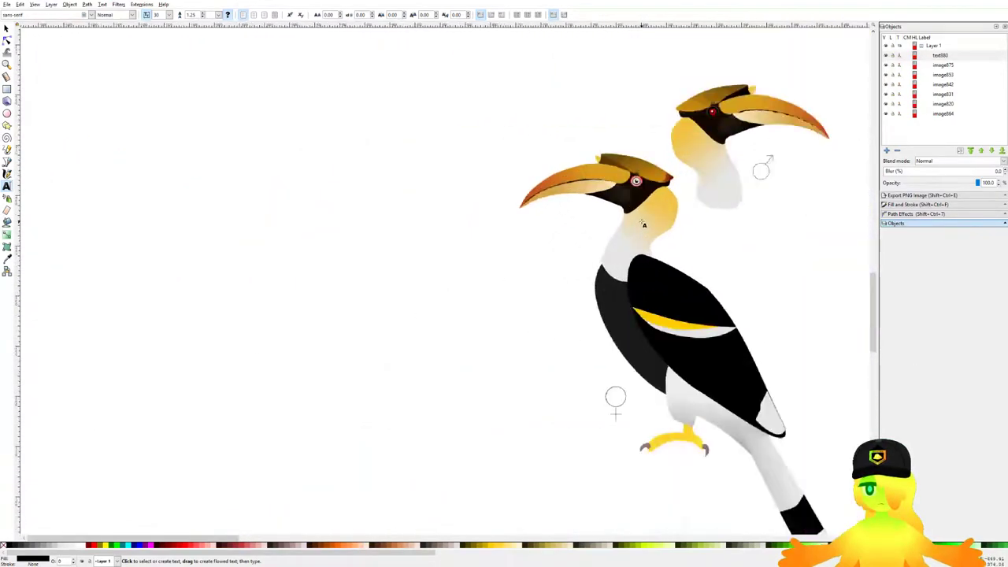
scroll(642, 225, "up", 4)
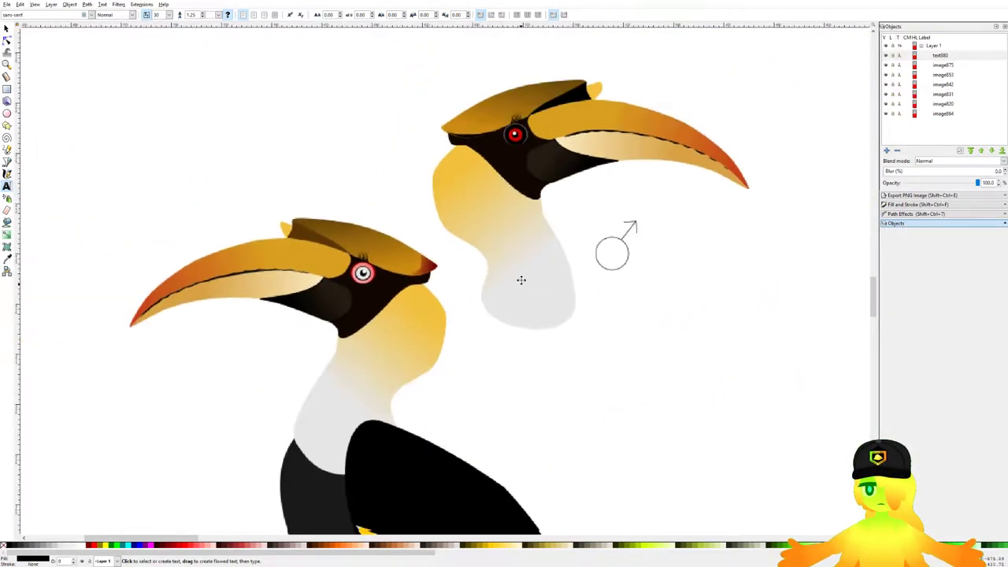
scroll(522, 289, "down", 1)
left_click(475, 299)
type("ス")
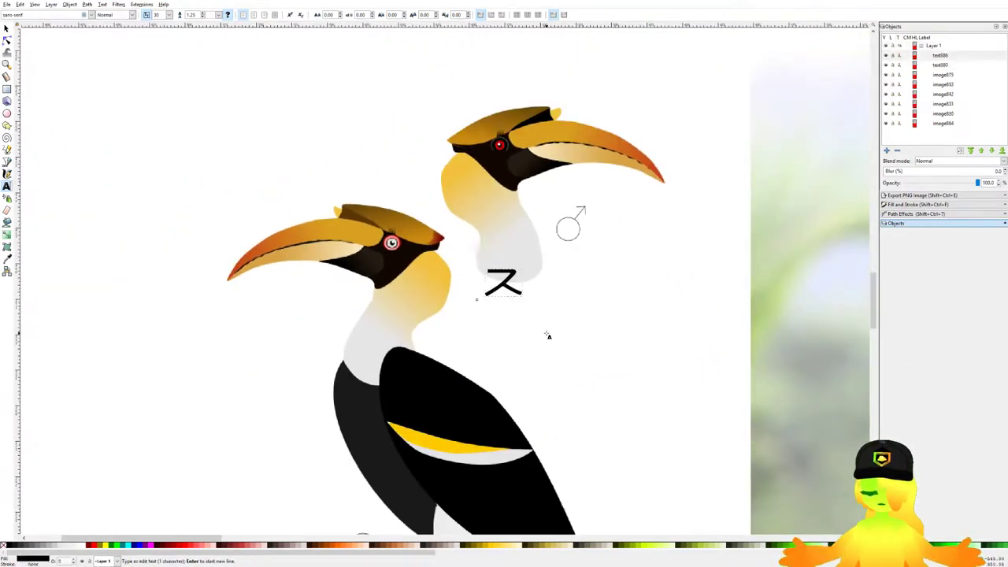
type("자료를")
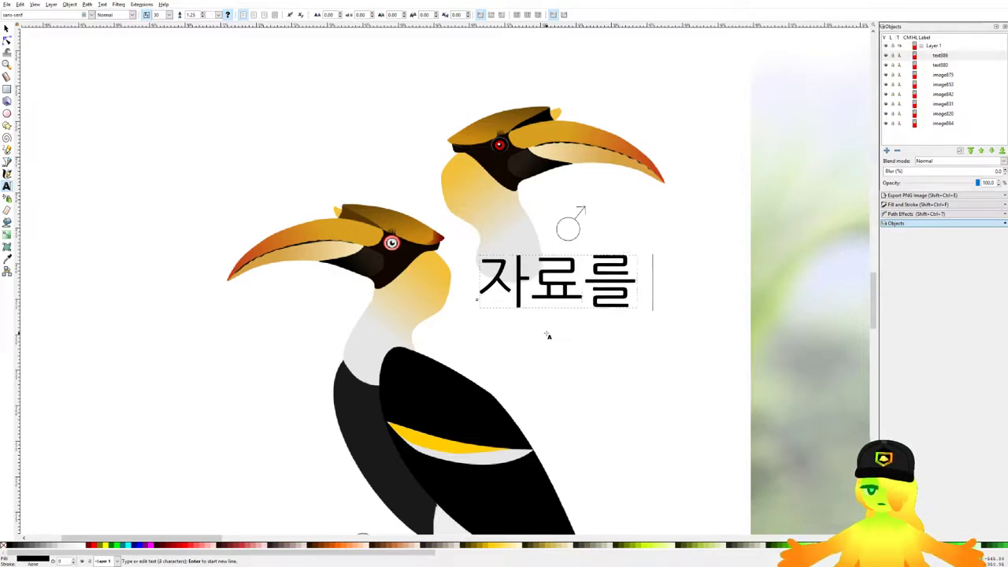
type(" 찾아봤더니")
Step: Extend the diagram caption with the lines "프렌즈는 홍채가 흰색이므로" and "암컷이라는 사싷"
type("프렌즈는 홍채가 ")
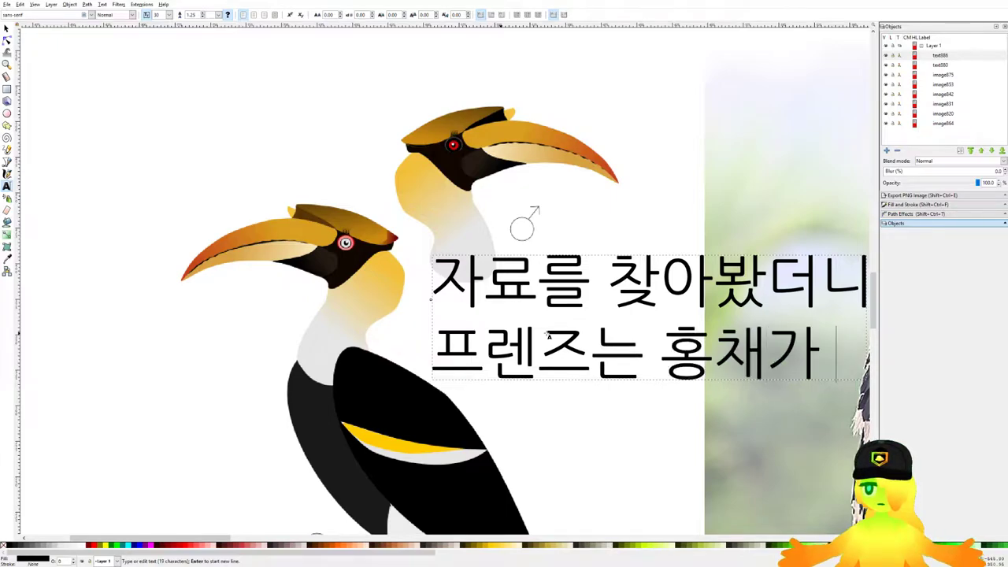
type("흰색이므로")
key("Return")
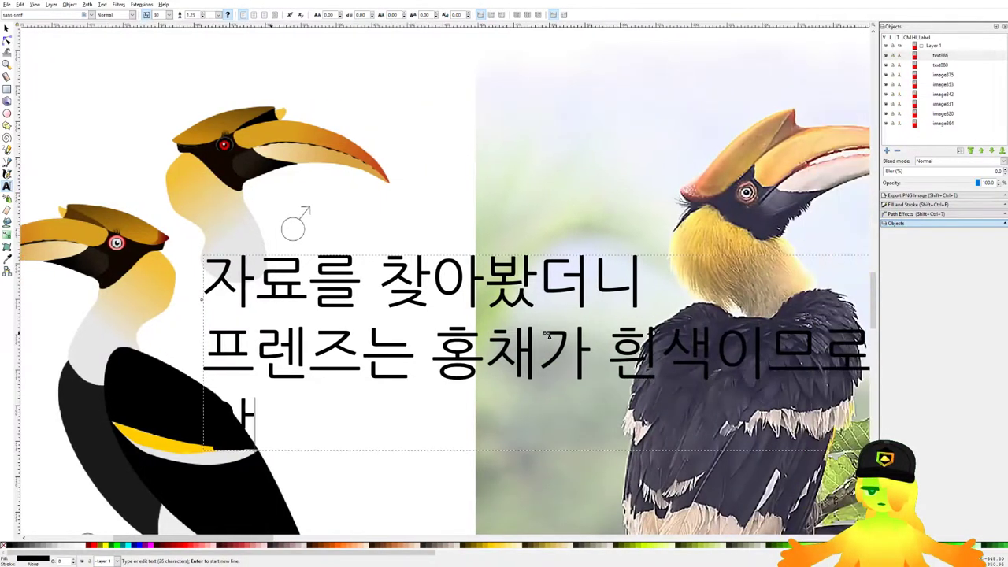
type("암컷이라는 사싱")
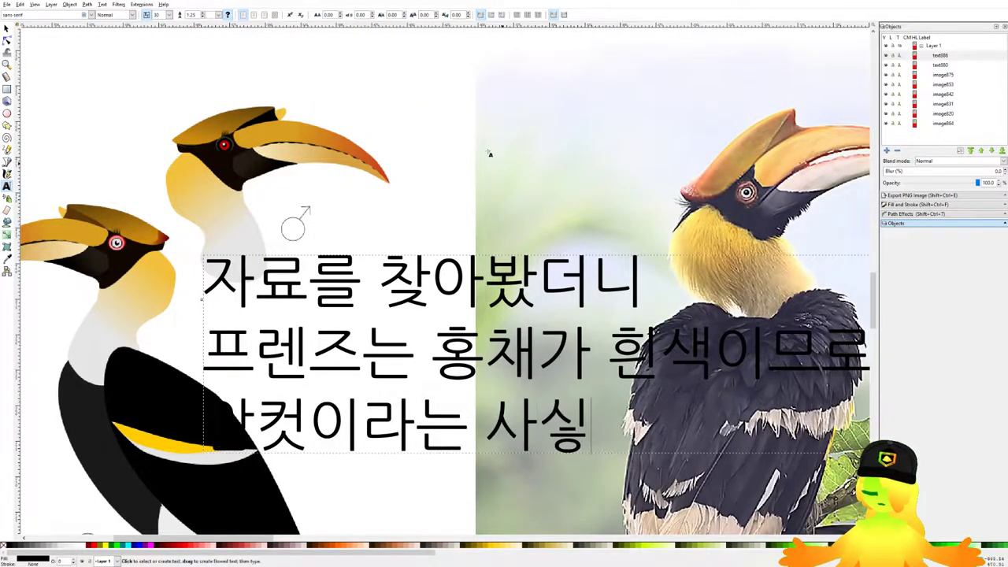
Step: Shrink the diagram caption and move it below the male hornbill's head, next to the female's back
left_click(6, 28)
scroll(485, 185, "down", 1)
left_click_drag(484, 185, 517, 173)
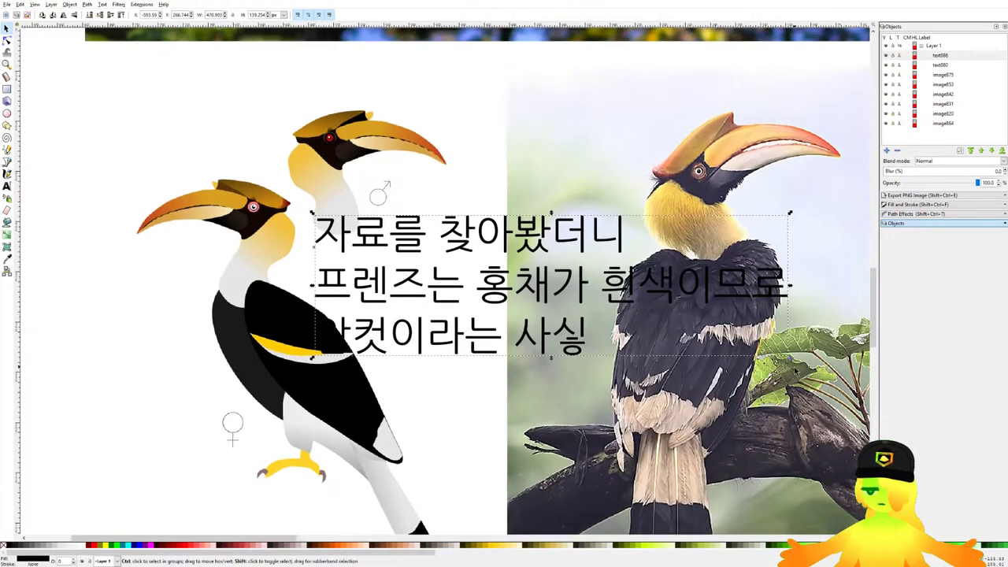
left_click_drag(790, 359, 679, 323)
left_click_drag(513, 259, 444, 264)
left_click(448, 200)
Step: Delete the caption beside the hornbill diagram and the caption below the character illustration
scroll(359, 252, "up", 2)
scroll(380, 272, "down", 1)
scroll(445, 265, "down", 2)
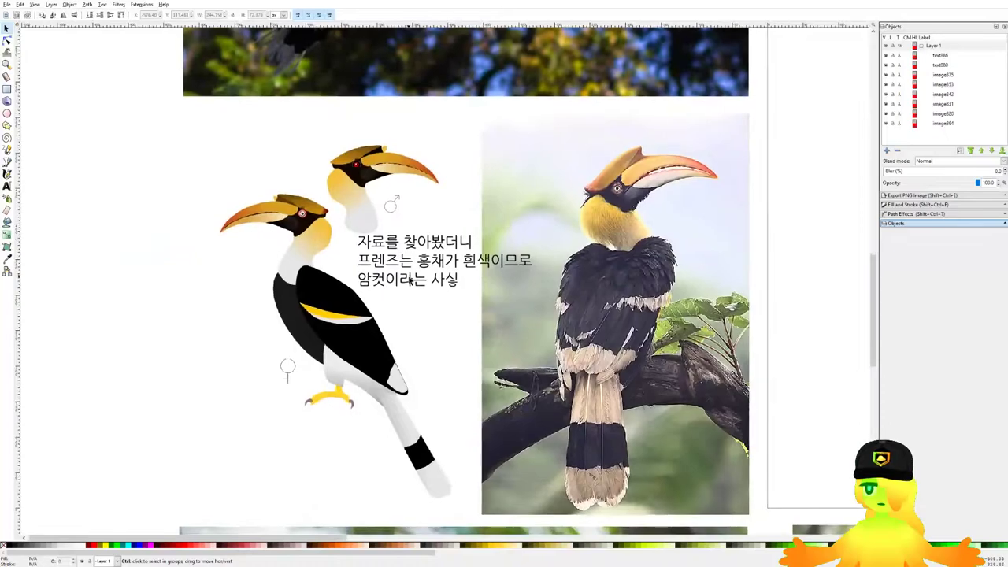
scroll(409, 279, "up", 1)
left_click(431, 268)
key("Delete")
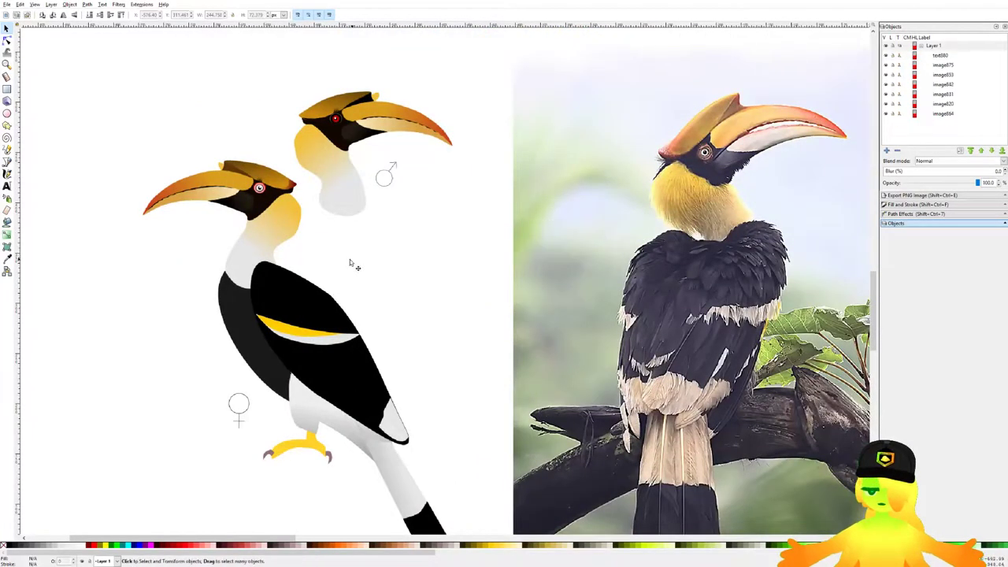
scroll(279, 254, "down", 5)
left_click_drag(618, 282, 550, 274)
left_click(567, 319)
key("Delete")
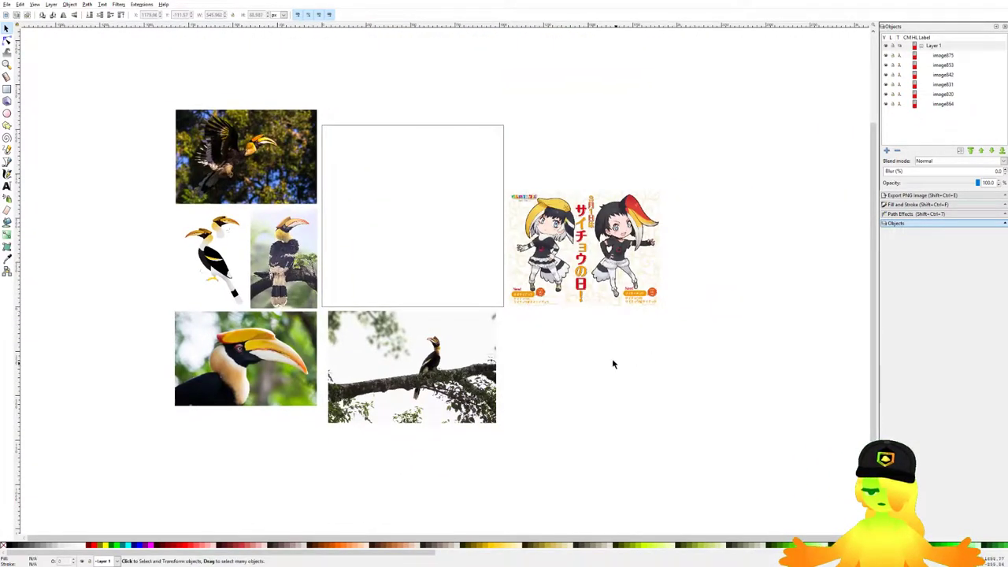
Step: Save the document
scroll(477, 301, "up", 1)
key("ctrl+s")
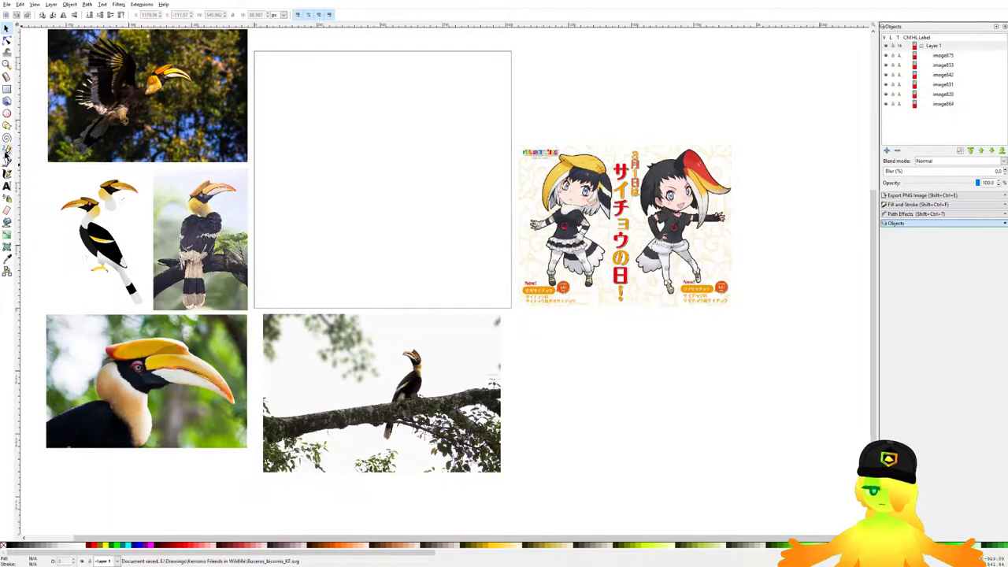
Step: Activate the Pencil tool and study the hornbill diagram and the bird photos around the page
left_click(7, 153)
left_click_drag(394, 276, 450, 286)
scroll(506, 445, "up", 2)
scroll(525, 496, "down", 2)
scroll(633, 215, "up", 1)
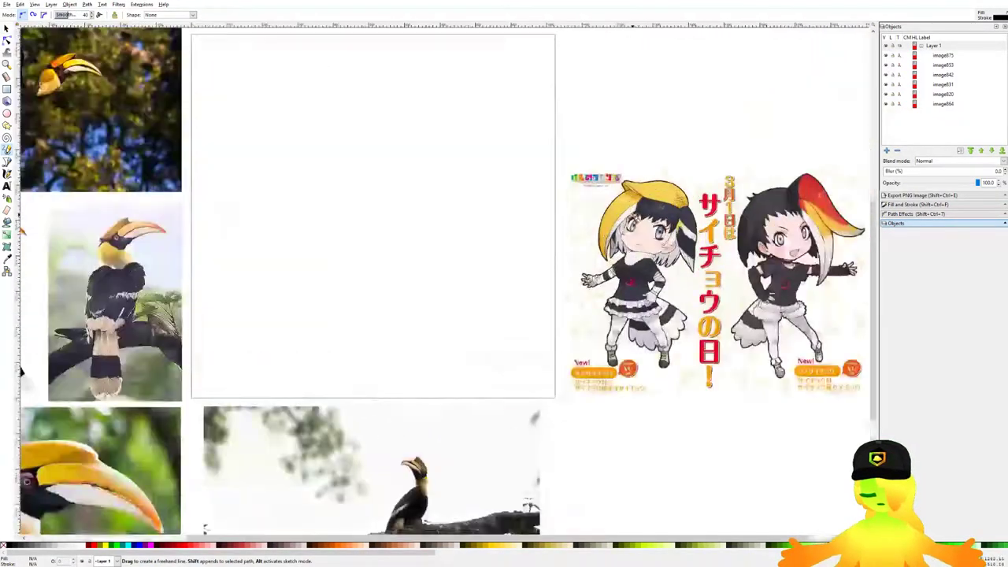
scroll(639, 218, "up", 1)
scroll(470, 279, "up", 1)
scroll(493, 312, "down", 3)
scroll(185, 279, "up", 2)
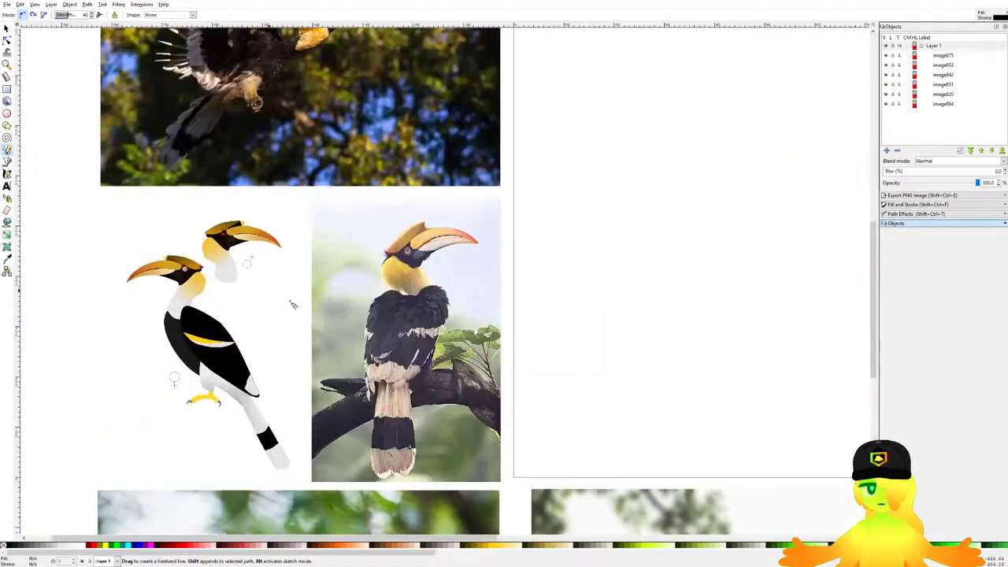
scroll(431, 234, "up", 4)
scroll(418, 234, "down", 5)
left_click_drag(454, 401, 440, 277)
scroll(300, 394, "up", 2)
scroll(330, 315, "down", 3)
scroll(365, 238, "up", 1)
scroll(365, 238, "up", 3)
scroll(365, 237, "down", 5)
left_click_drag(564, 355, 433, 237)
scroll(347, 349, "up", 2)
left_click_drag(367, 257, 512, 359)
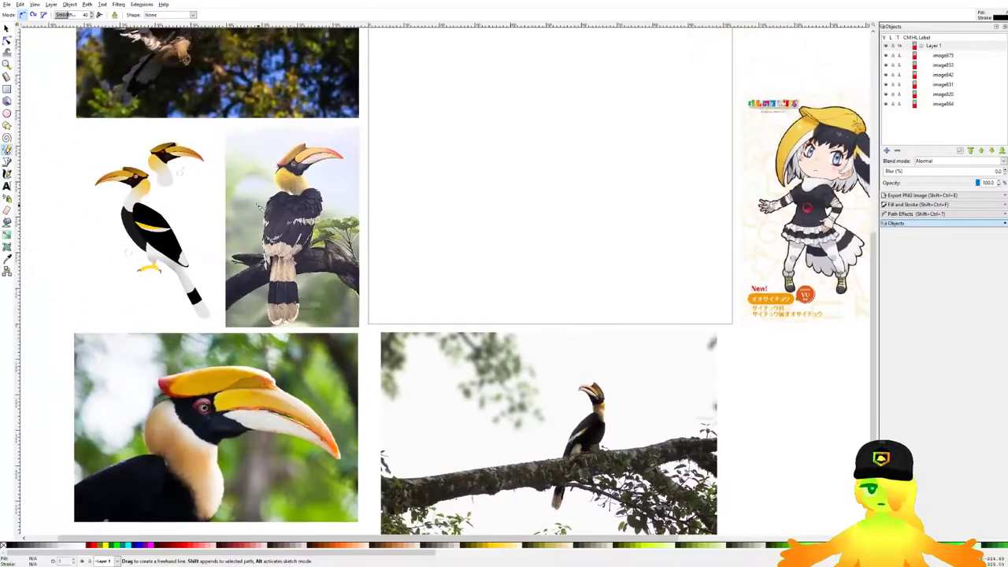
scroll(157, 156, "up", 3)
scroll(234, 170, "down", 2)
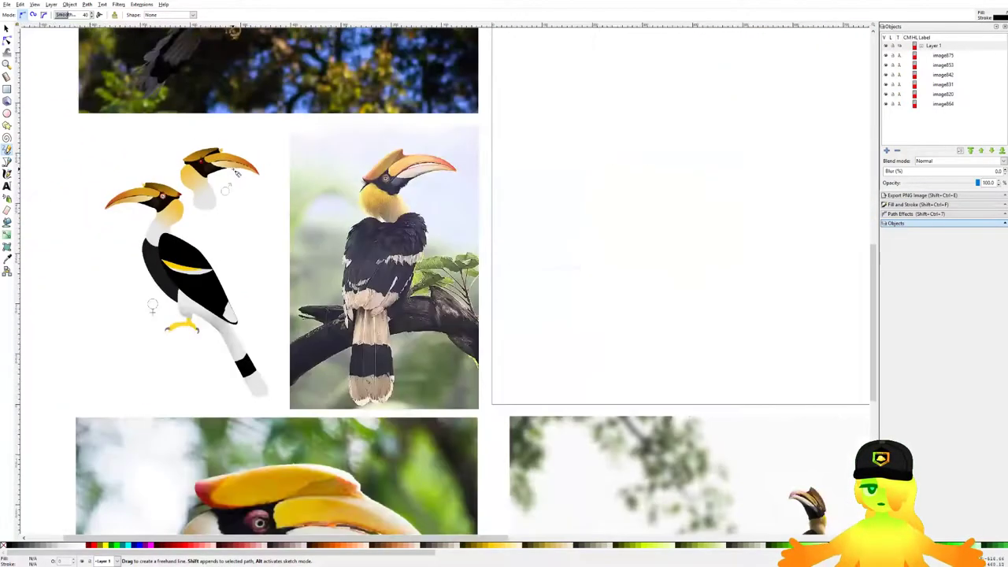
Step: Compare the character illustration with the hornbill reference photos
left_click_drag(594, 243, 365, 239)
scroll(354, 241, "down", 2)
scroll(645, 220, "up", 2)
scroll(439, 222, "down", 2)
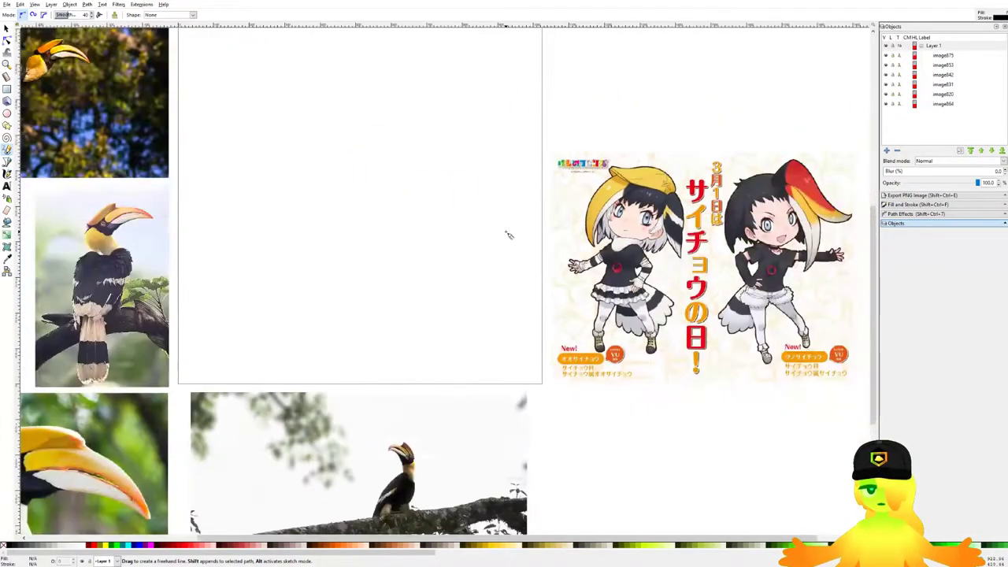
scroll(508, 231, "up", 4)
scroll(659, 216, "down", 3)
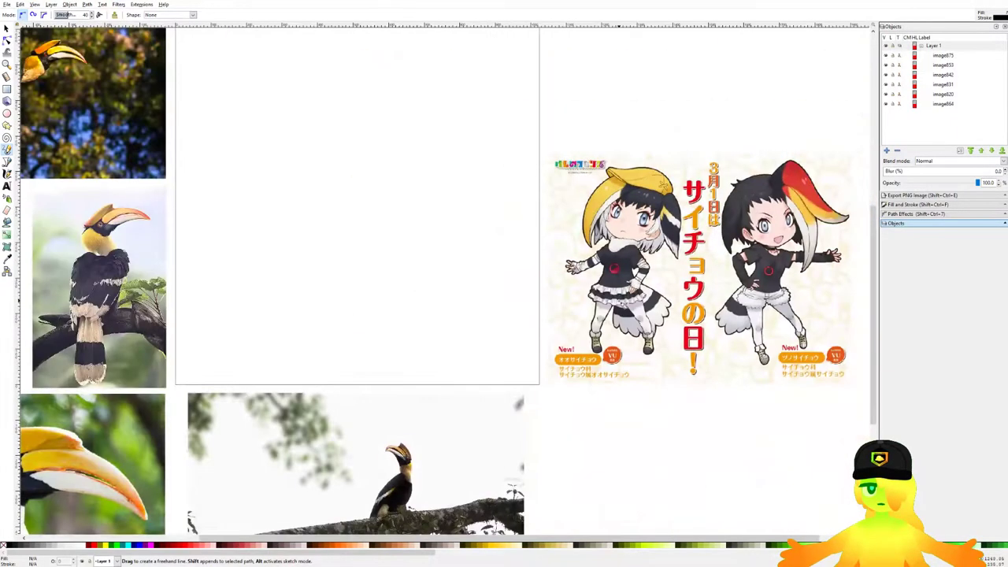
scroll(626, 235, "up", 3)
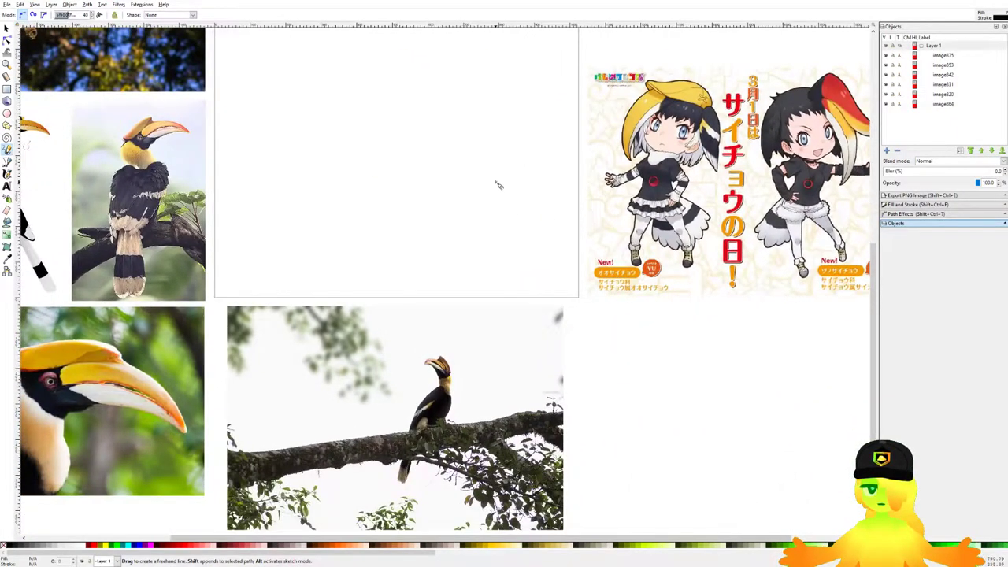
Step: Try to sketch a narrow, curved leaf-shaped outline freehand in the lower part of the page
scroll(617, 162, "up", 2)
scroll(650, 226, "up", 1)
scroll(577, 165, "down", 2)
scroll(577, 166, "down", 1)
scroll(614, 137, "up", 3)
scroll(602, 189, "down", 3)
scroll(608, 207, "up", 3)
scroll(608, 206, "down", 1)
scroll(512, 158, "up", 2)
scroll(513, 184, "up", 1)
mouse_move(460, 126)
left_mouse_down()
mouse_move(487, 126)
mouse_move(460, 127)
mouse_move(476, 146)
mouse_move(464, 128)
left_mouse_up()
key("ctrl+z")
scroll(493, 264, "up", 4)
scroll(471, 194, "down", 4)
scroll(487, 194, "up", 1)
scroll(479, 189, "up", 1)
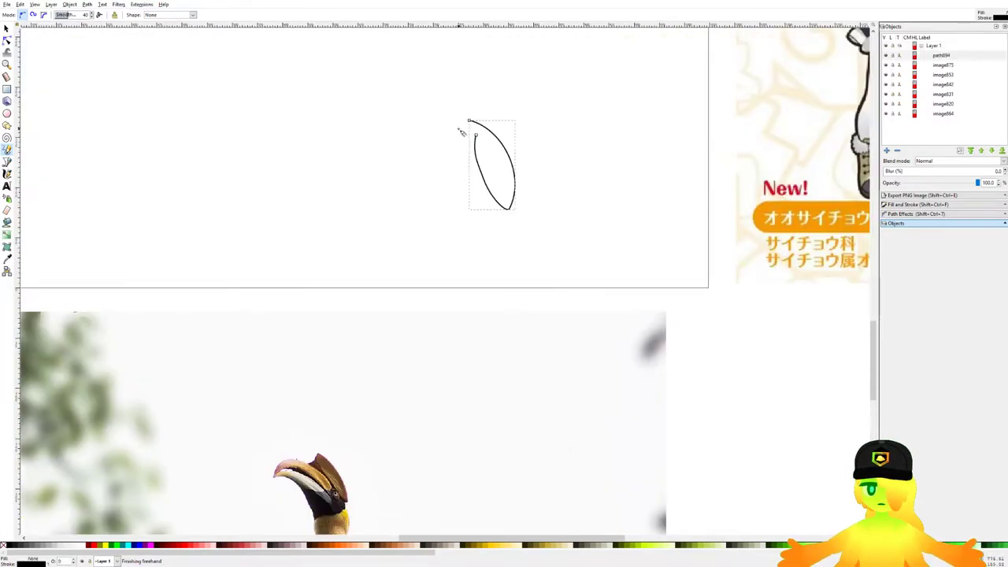
Step: Remove the trial leaf-shaped outline and save the document again
scroll(468, 142, "down", 5)
key("s")
mouse_move(148, 79)
left_mouse_down()
mouse_move(758, 468)
mouse_move(760, 448)
mouse_move(567, 340)
mouse_move(598, 343)
left_mouse_up()
left_click(609, 359)
scroll(547, 297, "up", 3)
key("ctrl+s")
Step: Draw a freehand pencil curve on the blank page, descending to the right and bulging toward its lower left
left_click(8, 163)
left_click(7, 150)
scroll(473, 213, "up", 4)
mouse_move(474, 214)
left_mouse_down()
mouse_move(508, 160)
mouse_move(460, 153)
left_mouse_up()
scroll(467, 144, "down", 1)
scroll(461, 153, "up", 1)
left_click_drag(412, 95, 501, 213)
key("ctrl+z")
scroll(452, 191, "up", 2)
left_click_drag(387, 108, 515, 273)
scroll(491, 149, "up", 3)
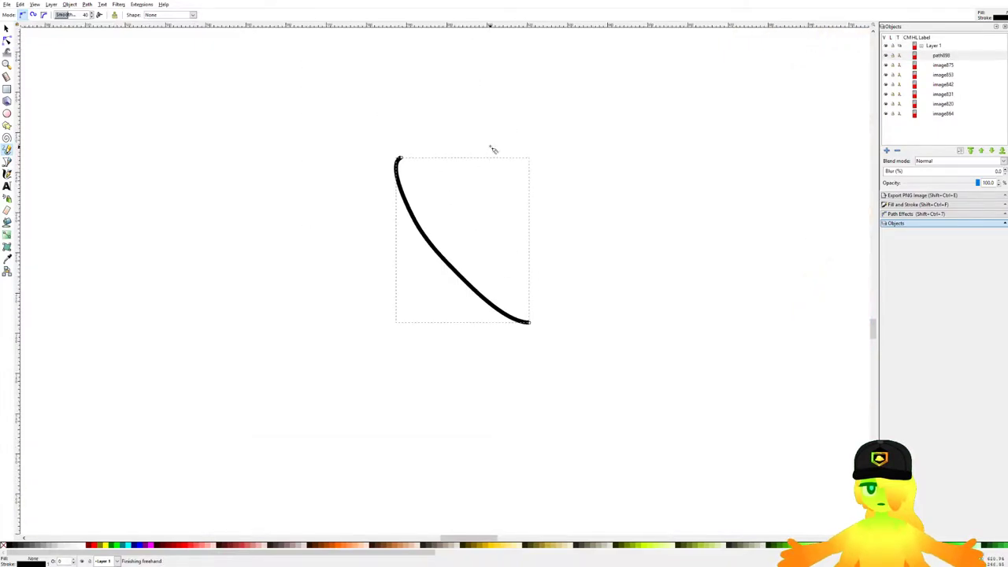
Step: Draw a second freehand curve to the right of the first, bowed the opposite way to suggest a leaf shape
left_click_drag(473, 122, 646, 344)
key("ctrl+z")
mouse_move(463, 164)
left_mouse_down()
mouse_move(628, 347)
mouse_move(664, 285)
left_mouse_up()
scroll(627, 345, "down", 5)
scroll(291, 222, "up", 3)
Step: Examine the hornbill photos and the character illustration surrounding the two sketched curves
left_click_drag(331, 249, 200, 145)
scroll(200, 145, "down", 2)
left_click_drag(548, 244, 464, 244)
left_click_drag(622, 232, 522, 272)
left_click_drag(320, 280, 410, 279)
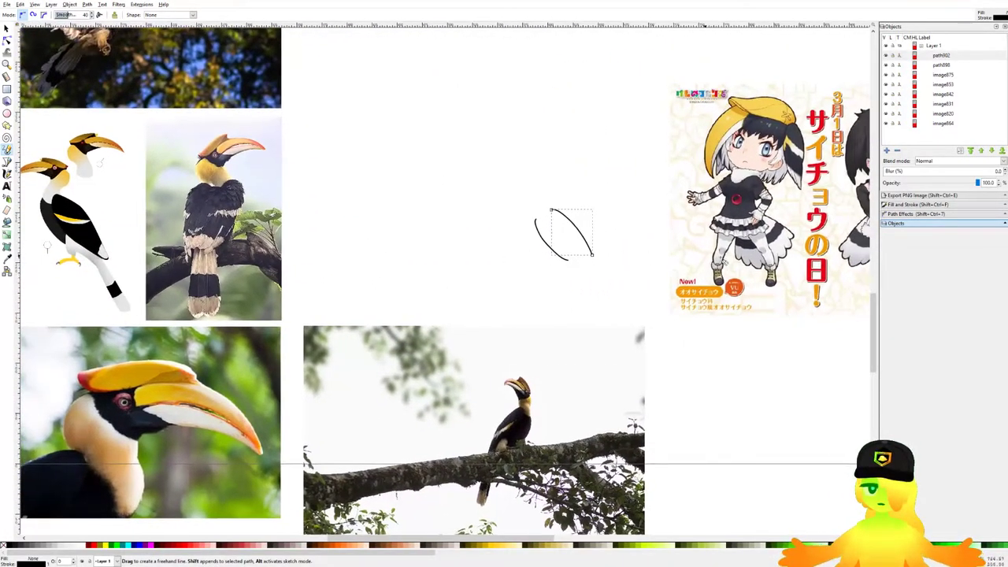
scroll(576, 214, "right", 4)
scroll(670, 209, "up", 3)
scroll(671, 210, "down", 3)
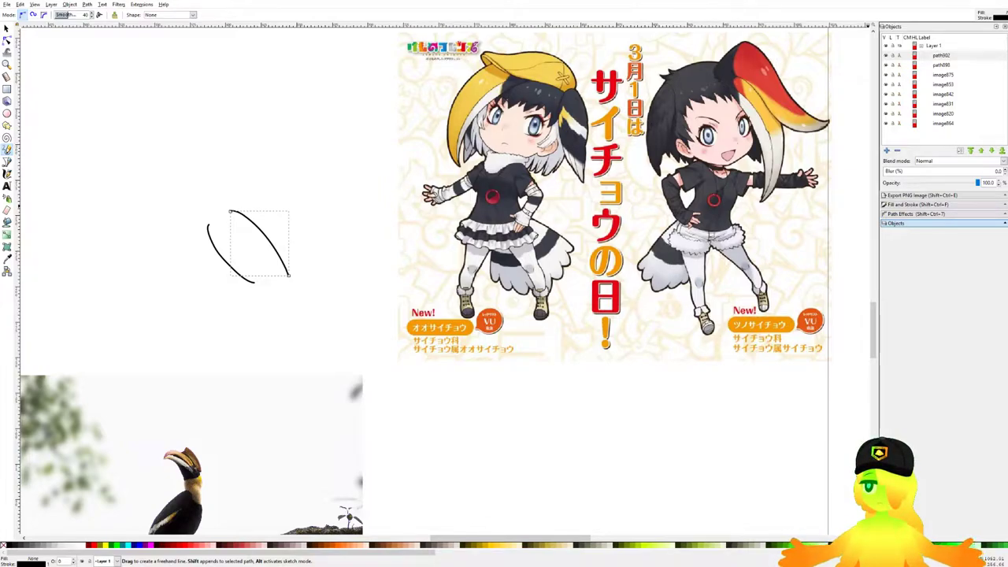
Step: Paste the copied photo of a dark hornbill with a red-orange casque and place it below the character illustration
left_click_drag(669, 339, 542, 276)
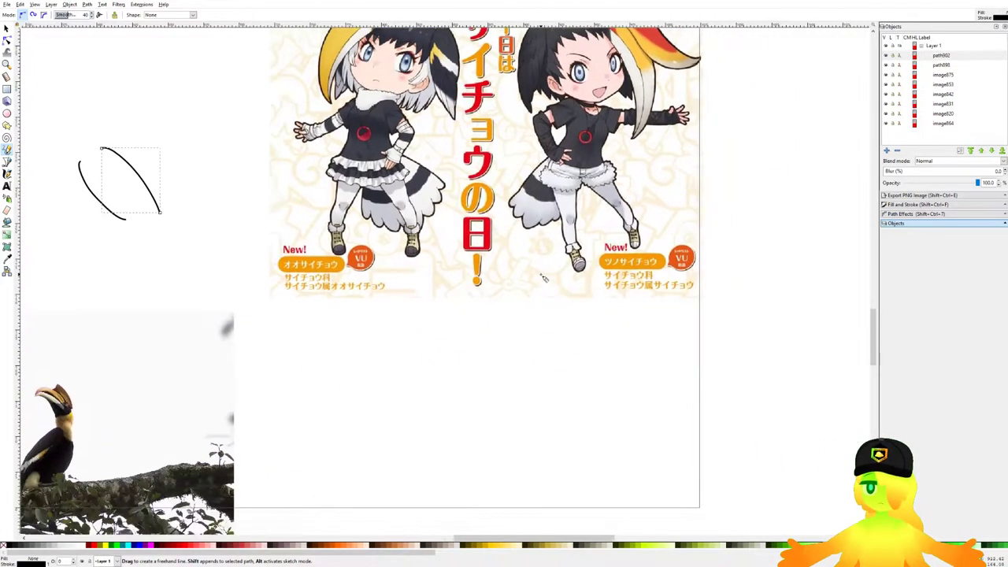
key("ctrl+v")
left_click(10, 30)
scroll(805, 200, "down", 2)
left_click_drag(868, 140, 753, 210)
left_click_drag(708, 244, 726, 345)
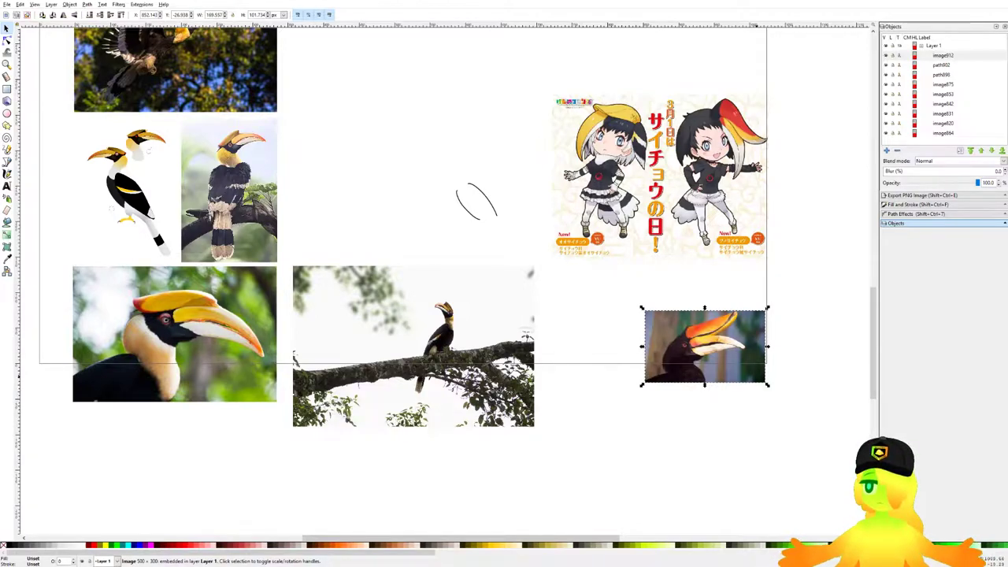
Step: Paste a second hornbill photo with a pale green background and stack both new photos beside the red-beaked character
scroll(631, 296, "right", 2)
key("ctrl+v")
scroll(687, 135, "right", 6)
left_click_drag(699, 129, 544, 217)
left_click_drag(504, 296, 603, 167)
left_click_drag(498, 331, 623, 245)
left_click(660, 263)
Step: Examine the hornbill photos and the two-character illustration arranged around the two sketched body curves
scroll(446, 186, "up", 1)
scroll(446, 189, "left", 4)
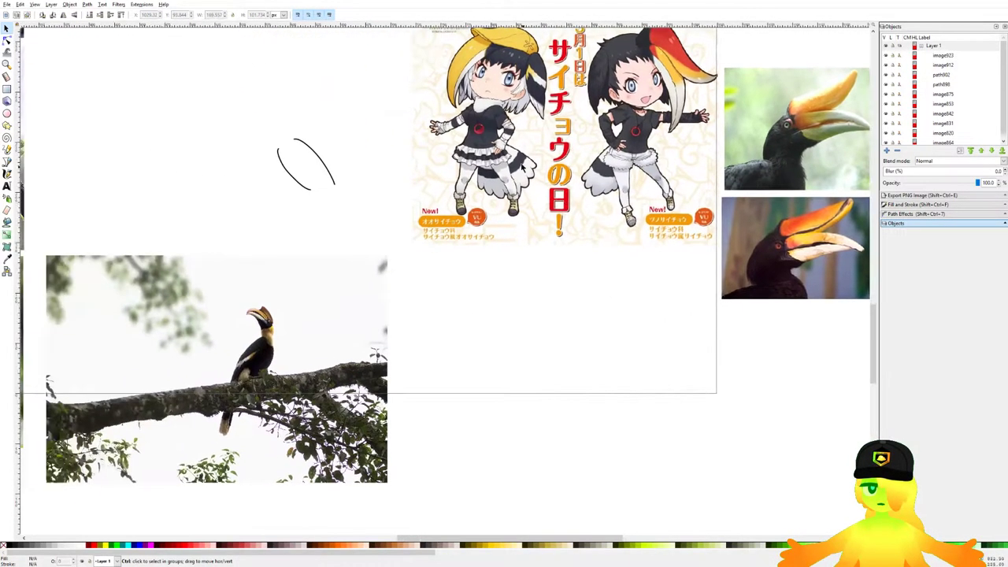
scroll(475, 137, "up", 4)
scroll(518, 145, "down", 5)
scroll(317, 304, "up", 3)
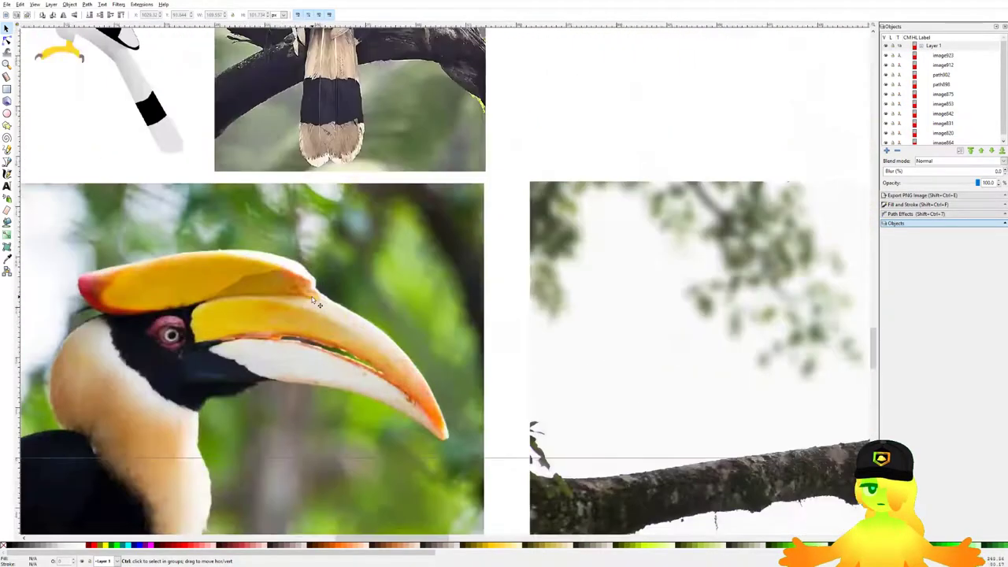
scroll(264, 307, "down", 4)
left_click_drag(640, 243, 534, 279)
scroll(556, 253, "up", 3)
left_click_drag(723, 318, 736, 274)
scroll(647, 259, "down", 1)
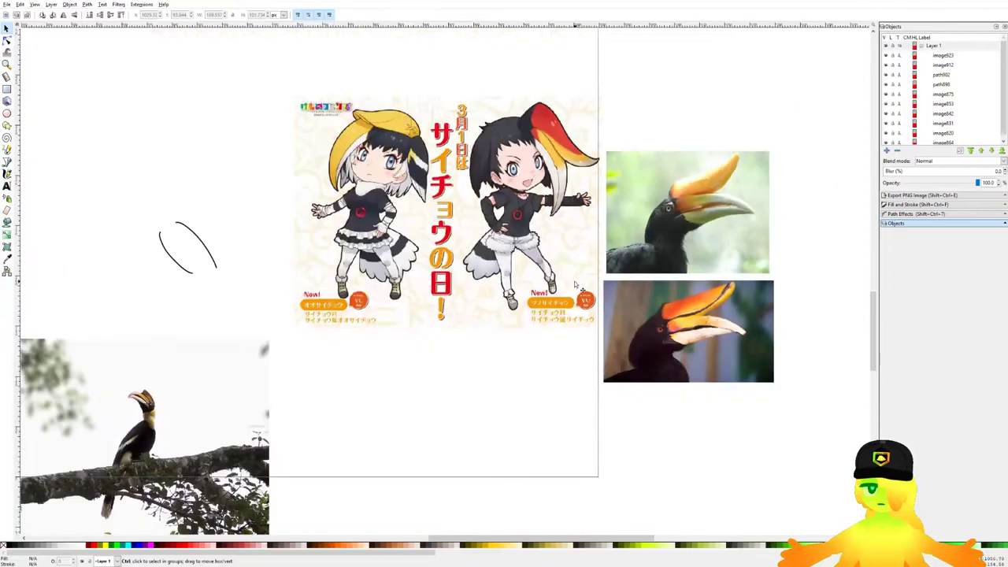
left_click_drag(576, 283, 607, 257)
scroll(693, 212, "up", 2)
scroll(693, 217, "down", 4)
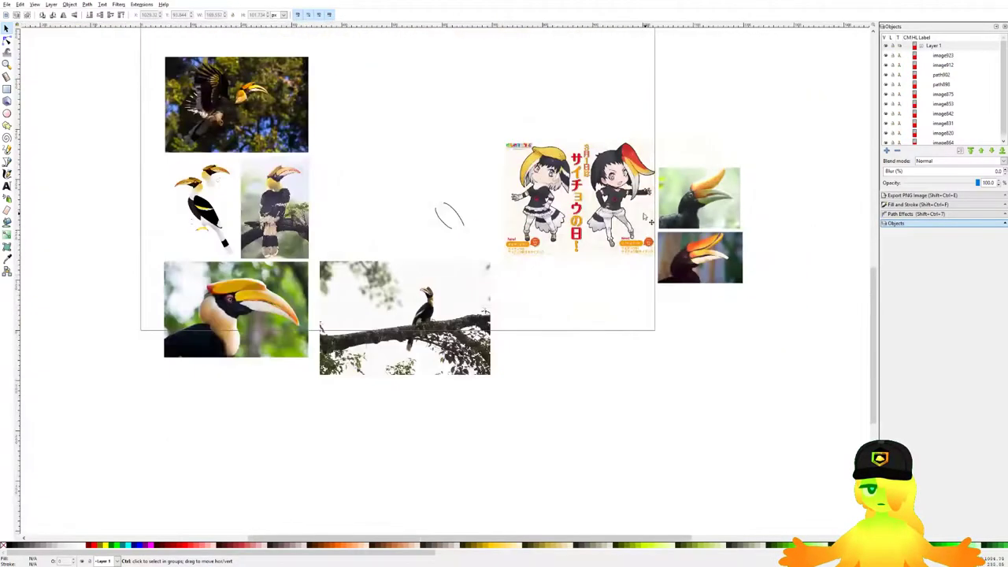
scroll(705, 228, "up", 3)
scroll(725, 249, "up", 2)
scroll(552, 250, "down", 2)
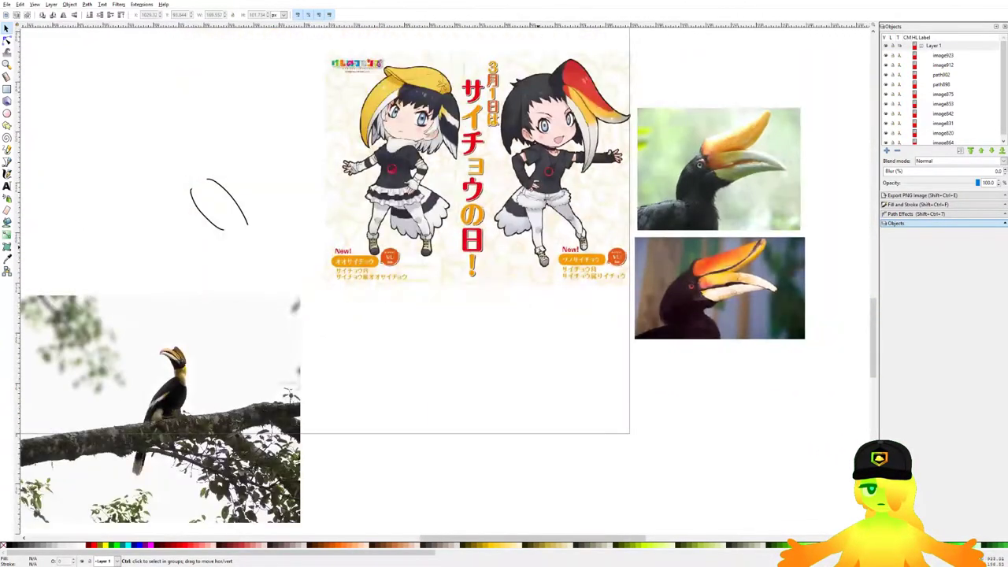
scroll(598, 254, "down", 2)
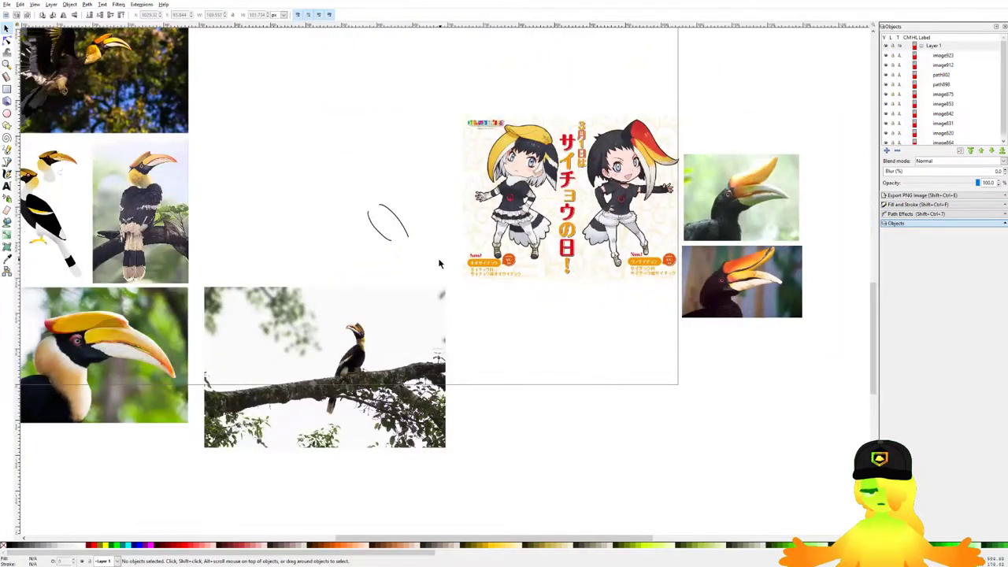
scroll(597, 265, "up", 1)
left_click_drag(677, 311, 622, 321)
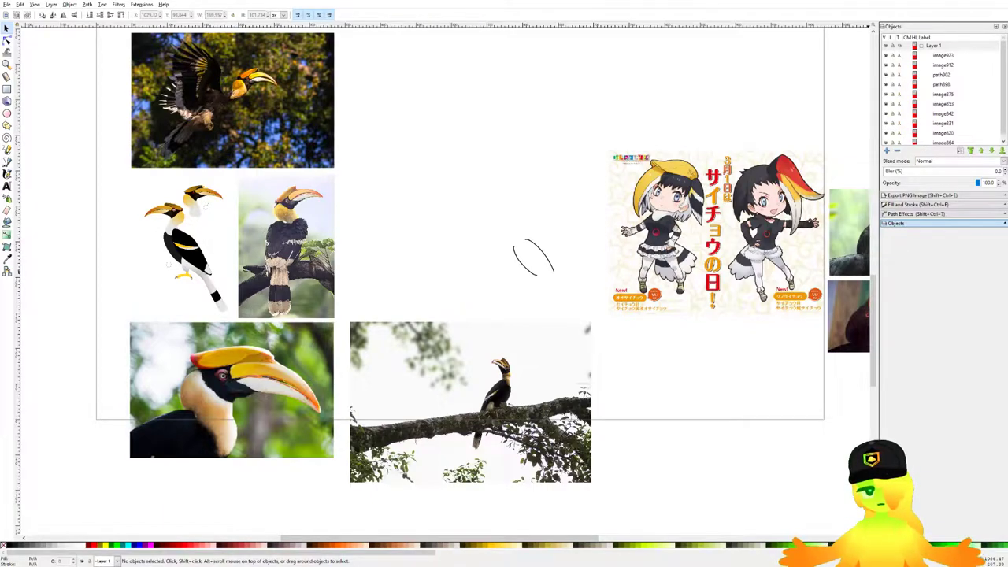
scroll(542, 317, "right", 1)
scroll(542, 318, "up", 2)
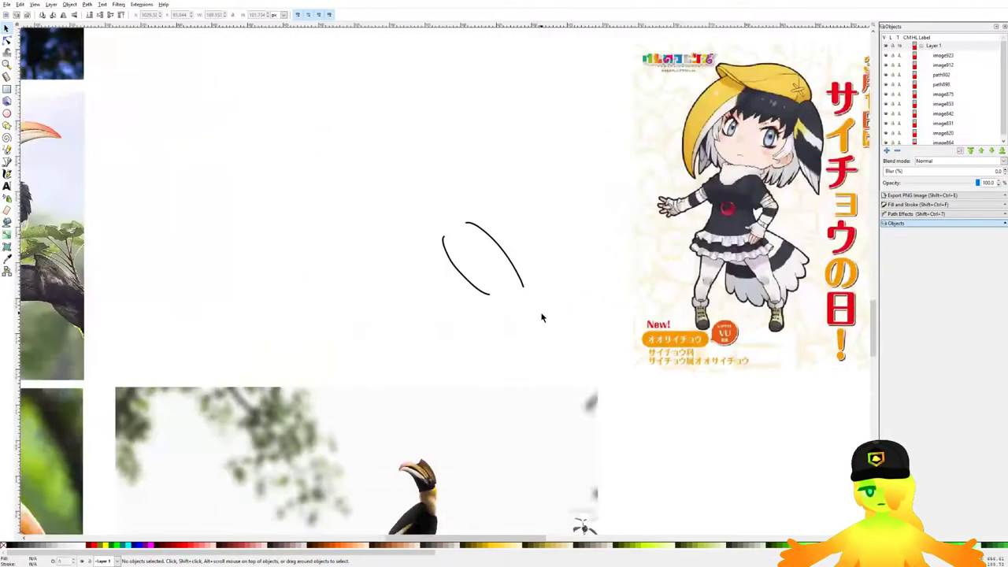
left_click(7, 150)
mouse_move(484, 331)
left_mouse_down()
mouse_move(520, 207)
mouse_move(524, 275)
left_mouse_up()
scroll(489, 223, "down", 2)
scroll(556, 186, "up", 5)
scroll(560, 349, "up", 1)
scroll(559, 378, "up", 1)
left_click_drag(557, 390, 625, 274)
left_click_drag(582, 215, 476, 175)
mouse_move(456, 259)
left_mouse_down()
mouse_move(478, 239)
mouse_move(515, 232)
left_mouse_up()
scroll(492, 224, "down", 7)
key("ctrl+z")
key("ctrl+z")
Step: Draw the back of the hornbill's head and three curved freehand lines forming its long open beak above the body curves
scroll(515, 232, "up", 5)
scroll(630, 254, "up", 1)
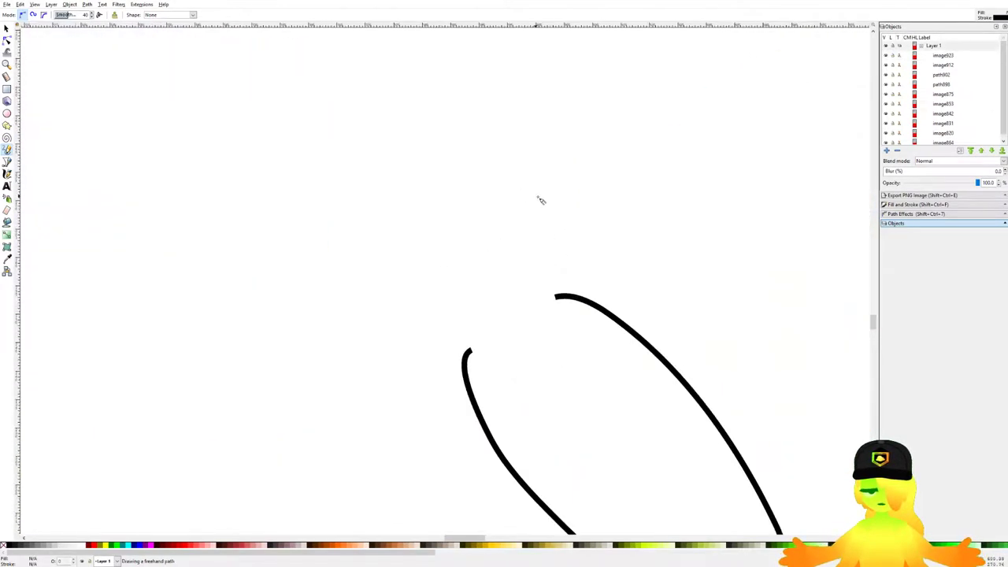
left_click_drag(538, 197, 548, 298)
scroll(542, 273, "down", 5)
scroll(520, 277, "up", 5)
mouse_move(595, 144)
left_mouse_down()
mouse_move(408, 167)
mouse_move(573, 238)
left_mouse_up()
left_click_drag(398, 176, 568, 184)
scroll(581, 192, "down", 4)
scroll(587, 224, "up", 5)
mouse_move(620, 337)
left_mouse_down()
mouse_move(603, 245)
mouse_move(711, 339)
left_mouse_up()
left_click_drag(734, 352, 752, 376)
left_click_drag(738, 393, 652, 258)
key("ctrl+z")
key("ctrl+z")
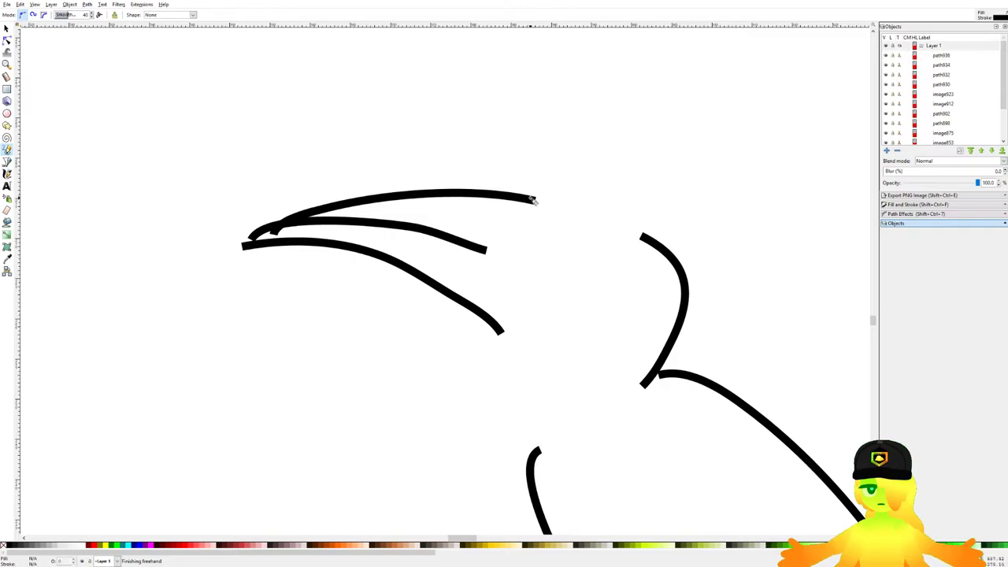
Step: Draw the pointed crest over the top of the head and a round eye with a pupil behind the beak
left_click_drag(518, 132, 670, 263)
left_click_drag(608, 241, 559, 185)
scroll(554, 191, "up", 2)
mouse_move(486, 165)
left_mouse_down()
mouse_move(517, 181)
mouse_move(491, 180)
mouse_move(532, 182)
mouse_move(511, 201)
left_mouse_up()
scroll(524, 179, "down", 5)
key("ctrl+z")
scroll(520, 173, "up", 5)
scroll(517, 206, "down", 4)
Step: Draw the curved throat line running down from the base of the beak
left_click_drag(489, 239, 494, 299)
scroll(568, 241, "down", 3)
scroll(587, 319, "up", 2)
scroll(585, 316, "up", 1)
mouse_move(472, 164)
left_mouse_down()
mouse_move(454, 208)
mouse_move(593, 250)
mouse_move(591, 274)
left_mouse_up()
key("ctrl+z")
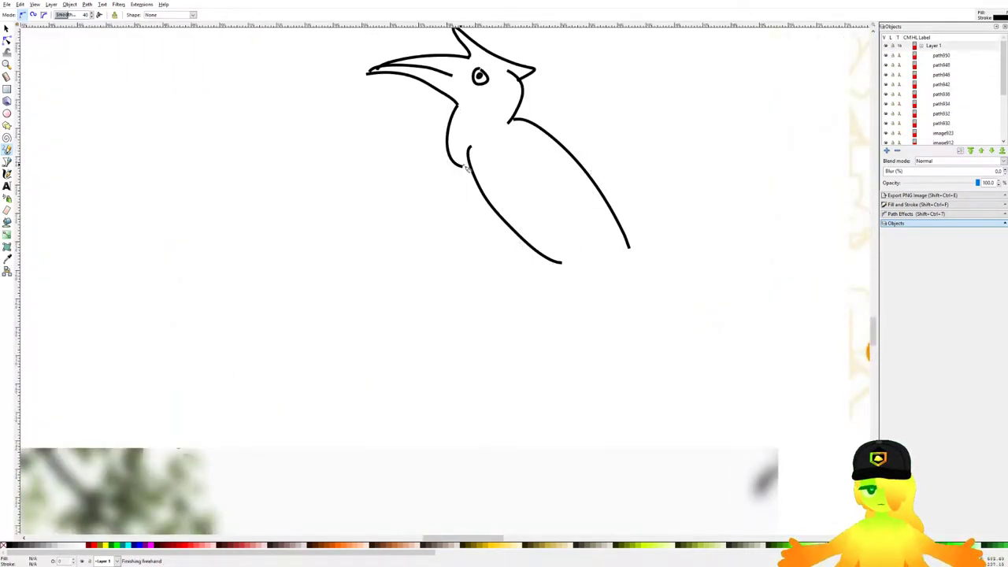
Step: Draw the chest and belly outline and a long wing line down the inside of the body
left_click_drag(477, 159, 478, 236)
left_click_drag(486, 239, 586, 285)
left_click_drag(540, 166, 603, 285)
Step: Draw the outer wing edge along the back and a long tail with a flared, uneven end
mouse_move(596, 167)
left_mouse_down()
mouse_move(629, 269)
mouse_move(675, 354)
left_mouse_up()
scroll(629, 269, "down", 3)
scroll(626, 287, "up", 3)
left_click_drag(576, 257, 591, 405)
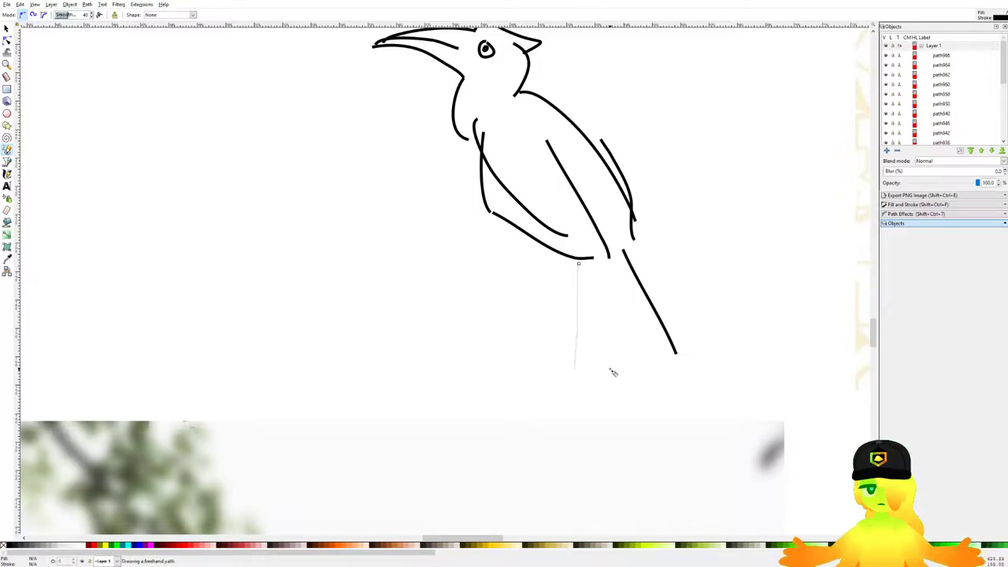
left_click_drag(613, 371, 611, 369)
scroll(612, 316, "down", 4)
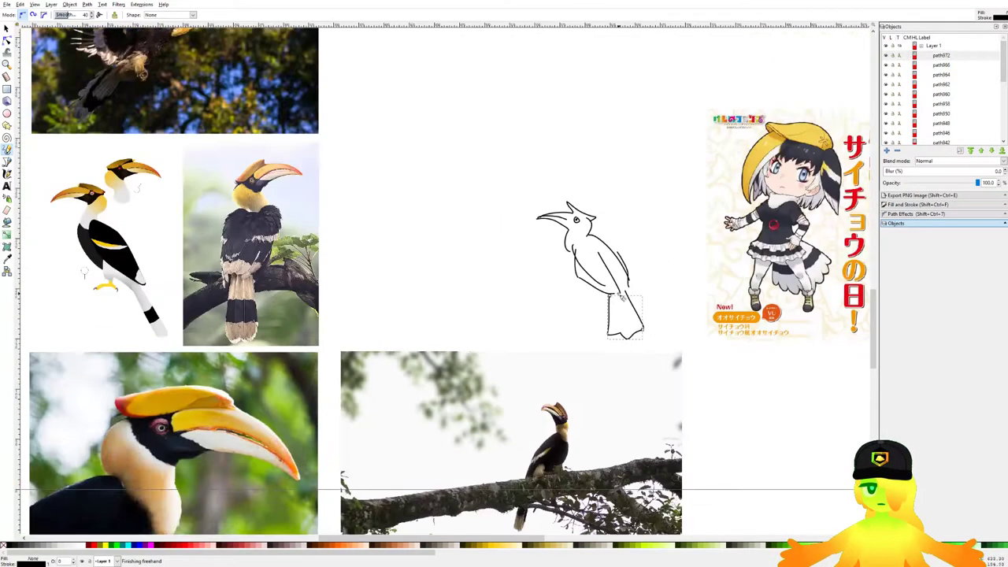
Step: Draw a rounded thigh curve under the belly, just in front of the tail
scroll(621, 297, "up", 5)
mouse_move(494, 264)
left_mouse_down()
mouse_move(483, 296)
mouse_move(580, 319)
left_mouse_up()
key("ctrl+z")
left_click_drag(508, 268, 581, 321)
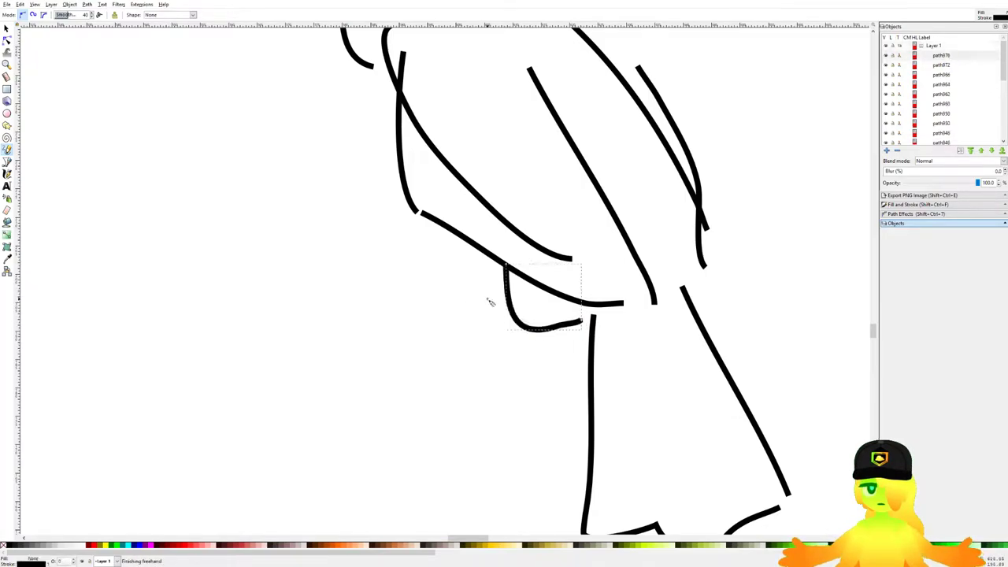
Step: Draw the foot reaching forward from the thigh with a few short freehand strokes
mouse_move(516, 313)
left_mouse_down()
mouse_move(431, 214)
mouse_move(446, 260)
left_mouse_up()
key("ctrl+z")
left_click_drag(447, 262, 382, 307)
left_click_drag(419, 268, 451, 270)
scroll(441, 272, "down", 3)
mouse_move(454, 260)
left_mouse_down()
mouse_move(456, 286)
mouse_move(484, 215)
left_mouse_up()
scroll(458, 297, "down", 4)
scroll(477, 264, "up", 4)
scroll(470, 223, "down", 3)
scroll(419, 173, "up", 3)
left_click_drag(292, 121, 294, 196)
key("ctrl+z")
scroll(472, 142, "up", 2)
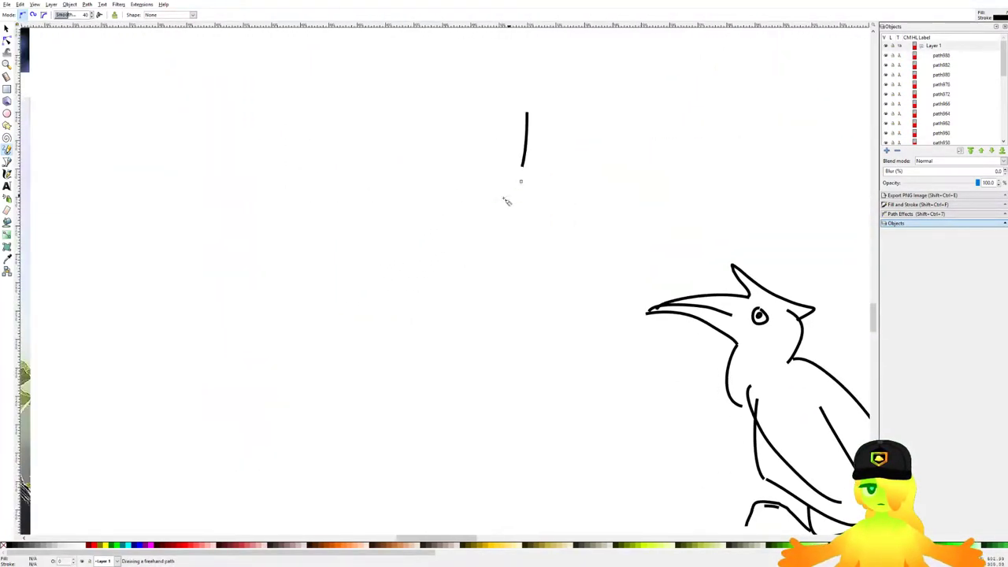
left_click_drag(511, 195, 460, 211)
left_click_drag(511, 171, 371, 225)
scroll(377, 216, "down", 4)
key("ctrl+z")
key("ctrl+z")
Step: Shrink the two-character illustration to about 130 by 98 px and place it directly above the hornbill sketch
scroll(397, 215, "up", 1)
left_click(7, 29)
mouse_move(751, 278)
left_mouse_down()
mouse_move(516, 160)
mouse_move(482, 173)
left_mouse_up()
left_click_drag(621, 52, 560, 119)
mouse_move(462, 165)
left_mouse_down()
mouse_move(267, 271)
mouse_move(325, 245)
mouse_move(585, 182)
mouse_move(603, 166)
left_mouse_up()
scroll(327, 251, "up", 3)
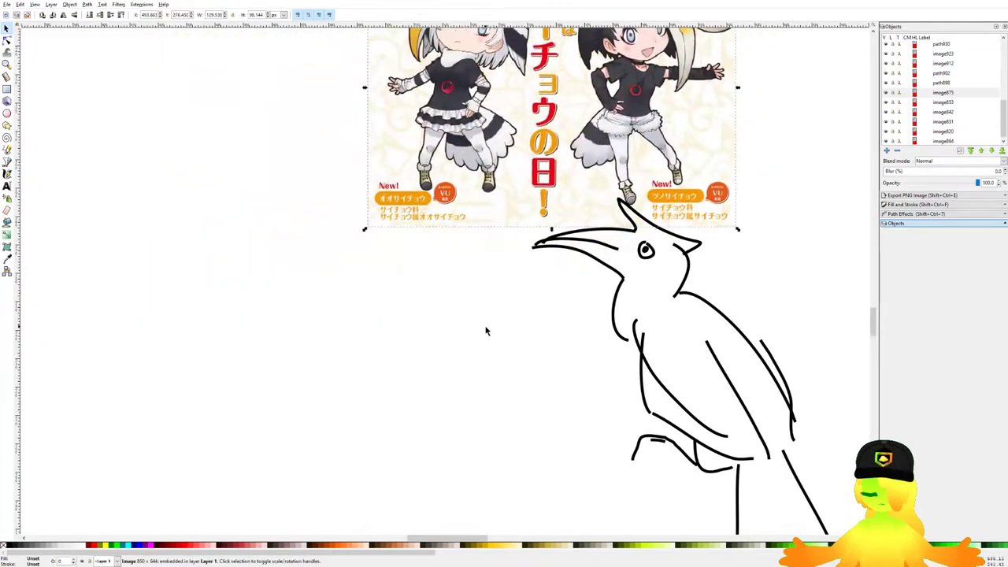
left_click(488, 331)
left_click(6, 150)
left_click_drag(343, 193, 441, 301)
scroll(441, 301, "up", 1)
left_click_drag(467, 342, 438, 286)
mouse_move(436, 250)
left_mouse_down()
mouse_move(444, 312)
mouse_move(387, 374)
left_mouse_up()
left_click_drag(468, 310, 488, 270)
key("ctrl+z")
key("ctrl+z")
Step: Draw a raised wing outline extending outward from the hornbill's shoulder
scroll(428, 218, "down", 3)
scroll(472, 236, "up", 1)
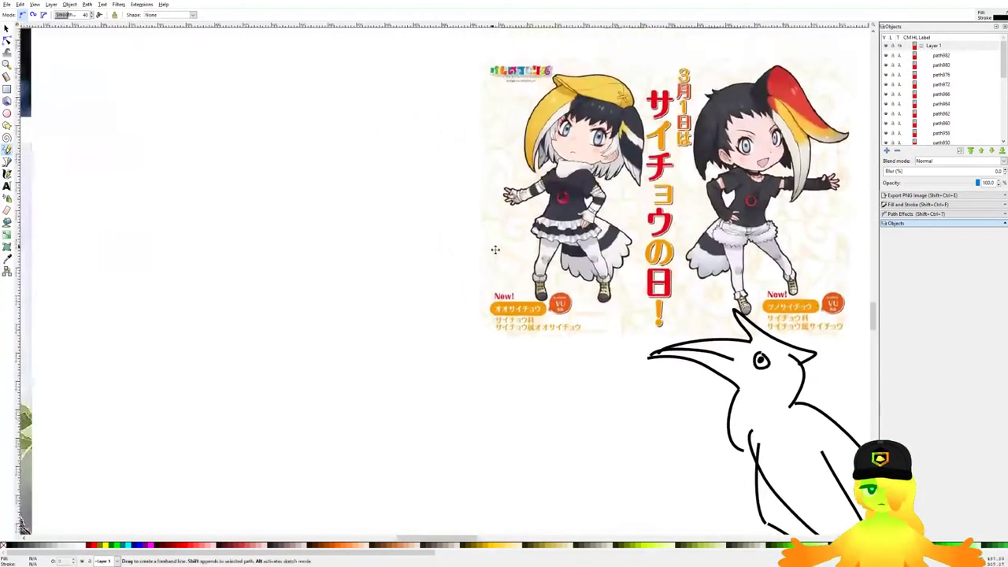
scroll(441, 291, "down", 3)
scroll(561, 433, "up", 1)
scroll(512, 252, "down", 1)
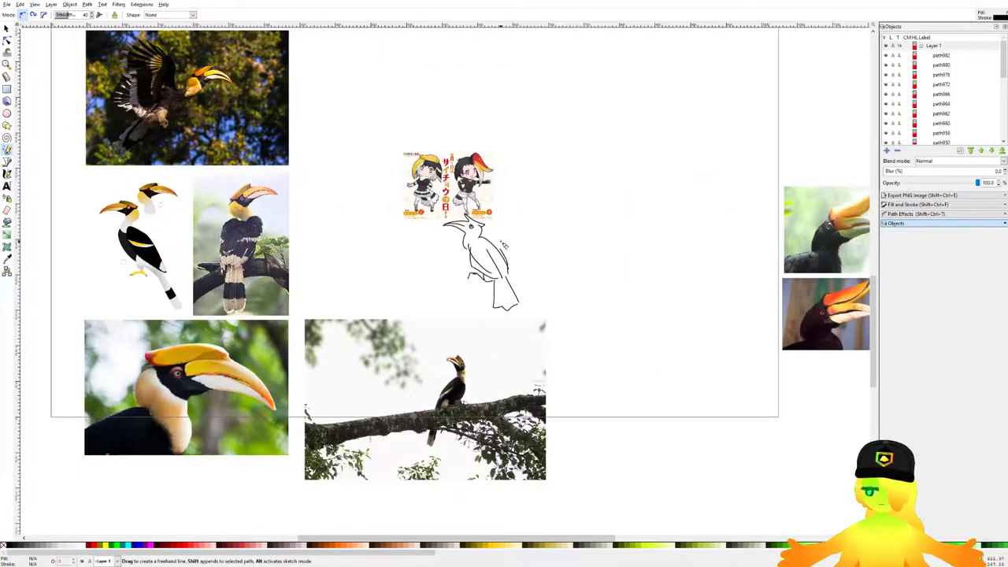
scroll(552, 260, "up", 3)
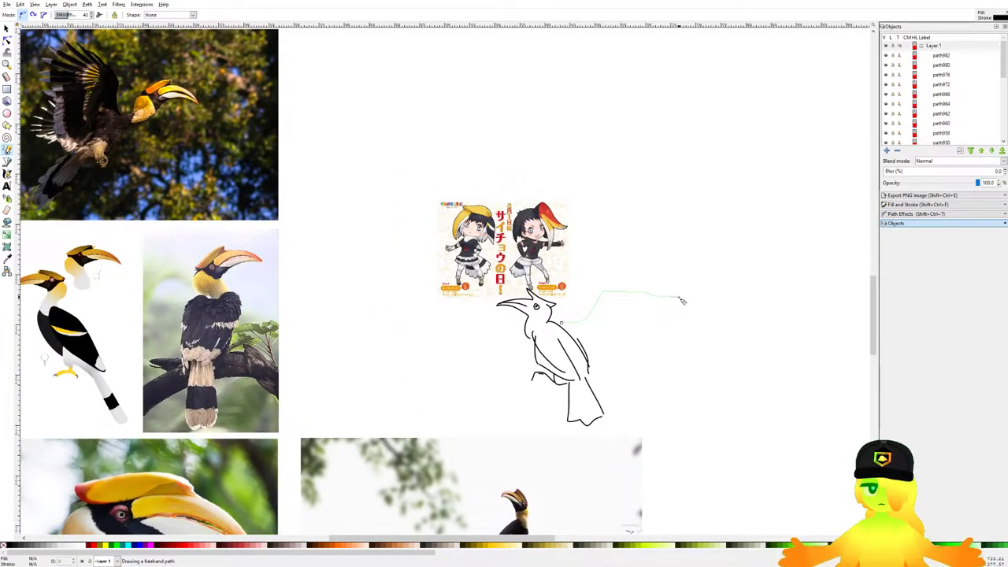
left_click_drag(685, 301, 683, 299)
Step: Draw a long diagonal line across the bird to mark its wingspan, with a short tick at each end
scroll(560, 351, "up", 1)
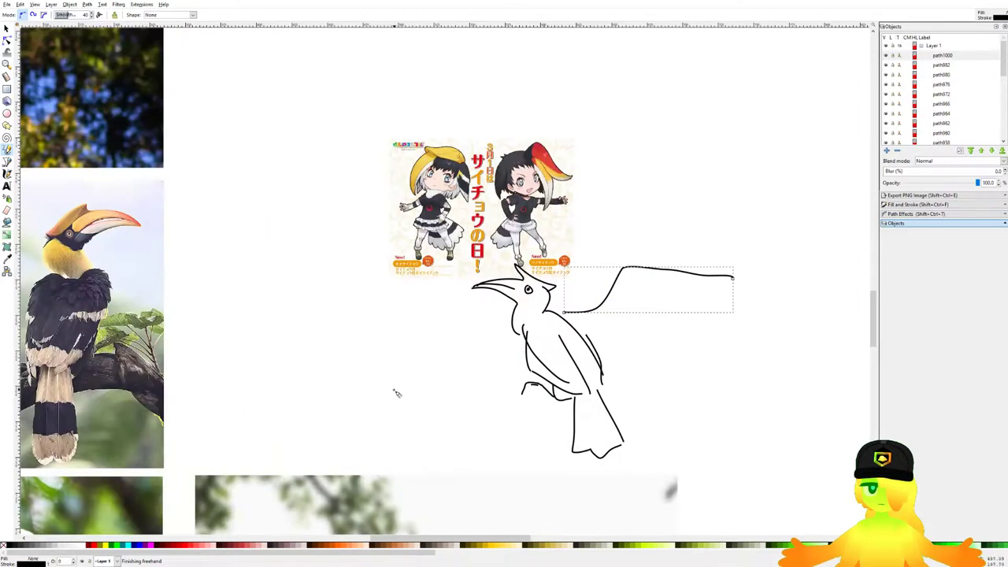
left_click(747, 284)
scroll(748, 285, "down", 2)
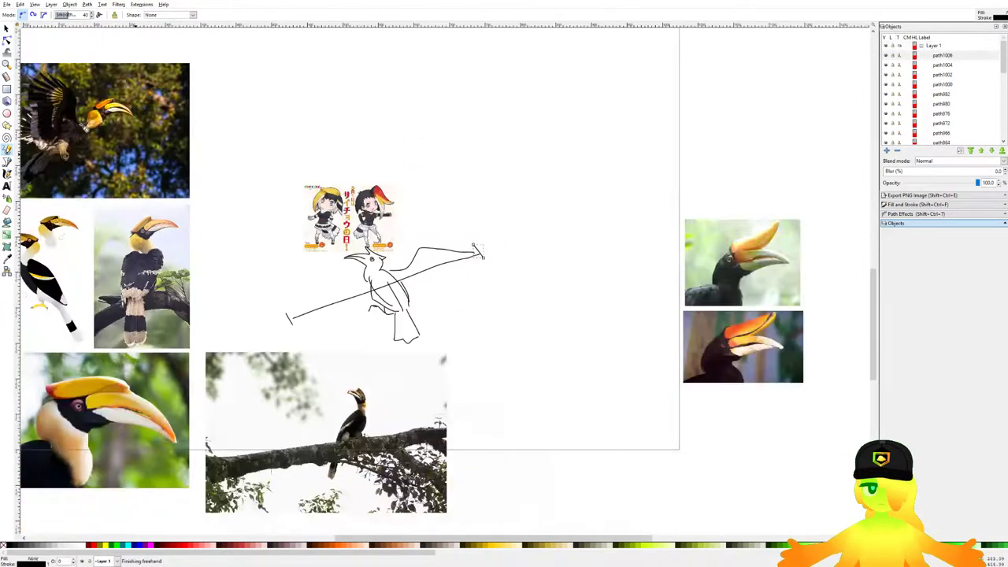
Step: Delete the raised wing outline, keeping the diagonal wingspan line
left_click(7, 28)
left_click(437, 249)
key("Delete")
Step: Select the wingspan line with both end ticks and rotate them together until the line stands vertical
left_click(479, 252)
left_click(320, 300, "shift")
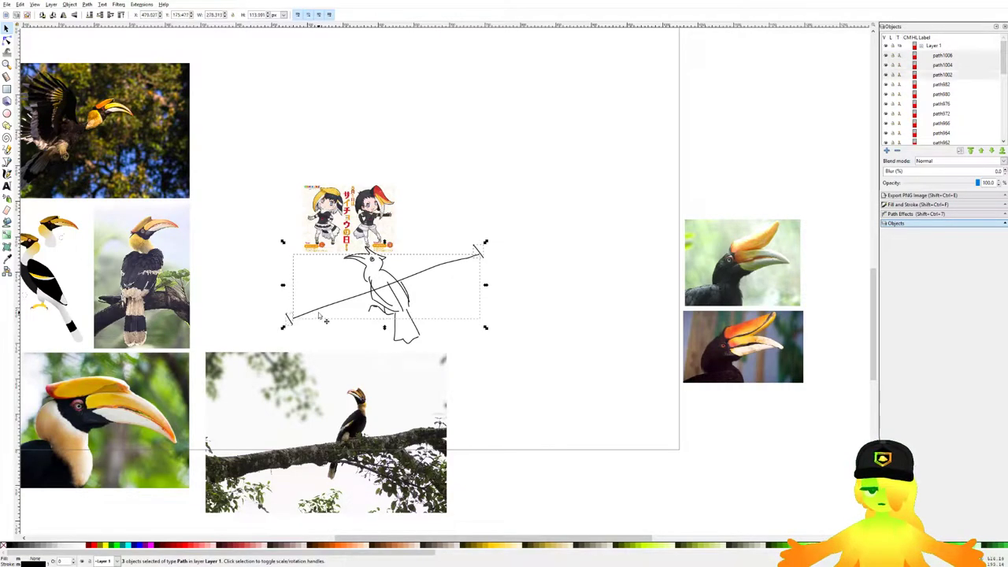
mouse_move(486, 247)
left_mouse_down()
mouse_move(304, 118)
mouse_move(376, 146)
left_mouse_up()
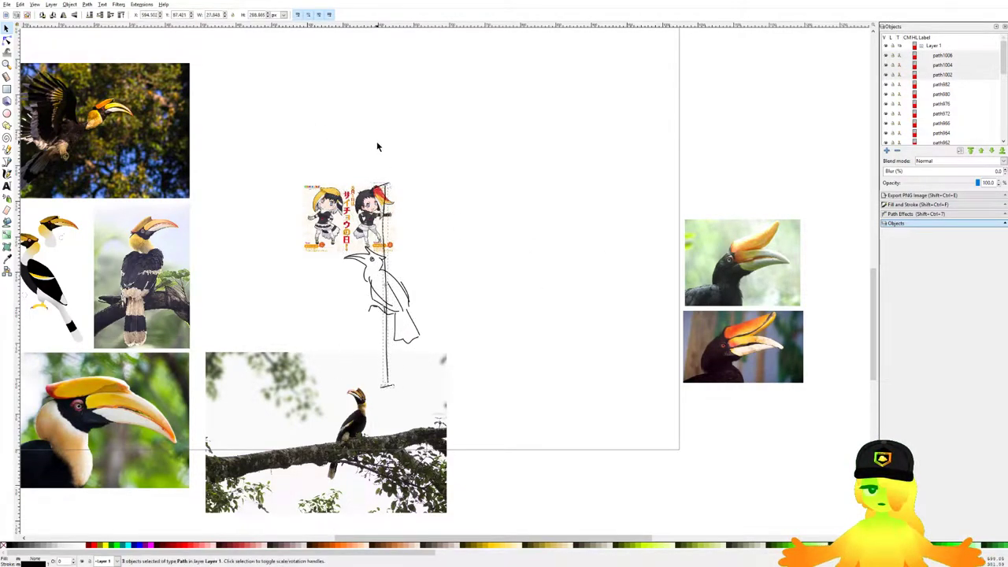
Step: Move the vertical wingspan line and its two end ticks clear of the bird into the empty space behind its tail
left_click_drag(386, 202, 498, 178)
key("ctrl+z")
left_click_drag(444, 150, 364, 206)
left_click(386, 385, "shift")
left_click(388, 353, "shift")
mouse_move(388, 353)
left_mouse_down()
mouse_move(528, 299)
mouse_move(517, 312)
left_mouse_up()
left_click(559, 368)
scroll(327, 250, "up", 1)
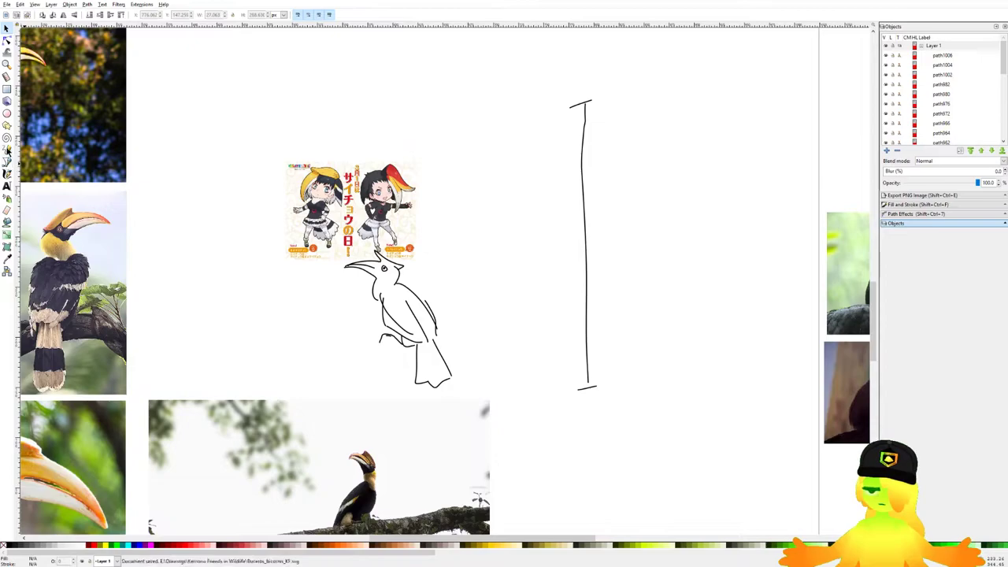
Step: Start the character's head beside the reference illustration with freehand strokes for the far cheek, jaw and chin
left_click(7, 149)
scroll(547, 225, "up", 4)
scroll(724, 252, "down", 4)
scroll(464, 226, "up", 2)
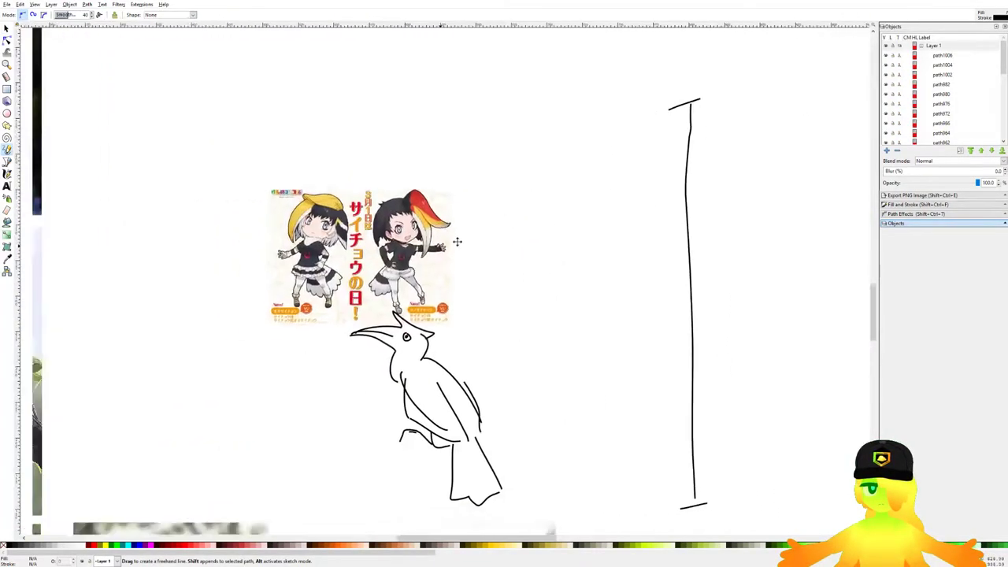
left_click_drag(432, 249, 526, 223)
mouse_move(331, 173)
left_mouse_down()
mouse_move(352, 173)
mouse_move(304, 176)
left_mouse_up()
key("ctrl+z")
scroll(322, 162, "up", 1)
left_click_drag(407, 196, 407, 199)
left_click_drag(408, 204, 368, 233)
key("ctrl+z")
key("ctrl+z")
scroll(386, 184, "up", 1)
left_click_drag(396, 144, 412, 205)
mouse_move(414, 152)
left_mouse_down()
mouse_move(392, 293)
mouse_move(400, 276)
left_mouse_up()
key("ctrl+z")
key("ctrl+z")
left_click_drag(403, 271, 441, 255)
key("ctrl+z")
mouse_move(465, 165)
left_mouse_down()
mouse_move(456, 265)
mouse_move(392, 373)
left_mouse_up()
scroll(445, 267, "up", 2)
key("ctrl+z")
left_click_drag(254, 321, 362, 368)
key("ctrl+z")
left_click_drag(225, 347, 370, 381)
scroll(322, 330, "up", 2)
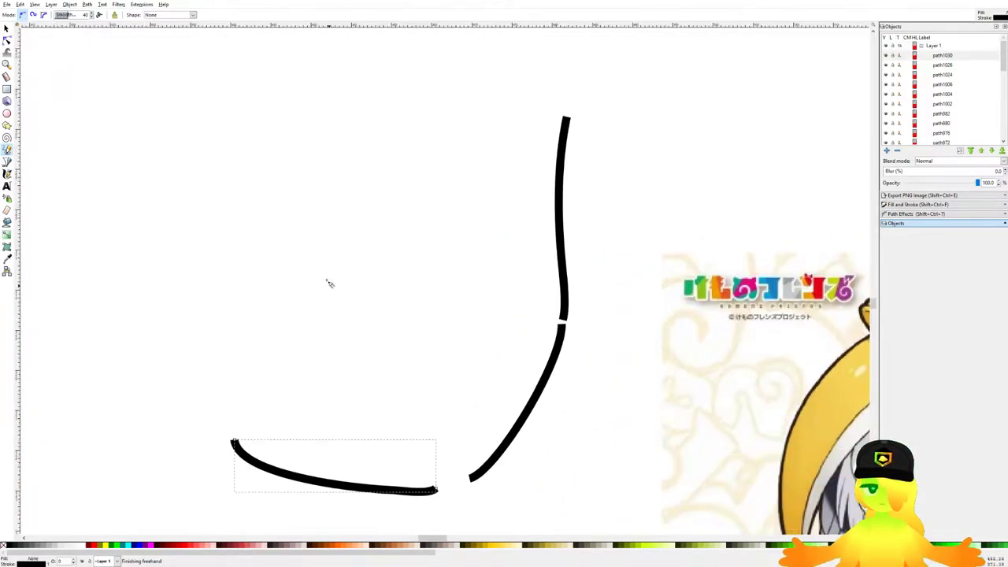
Step: Draw crossing face guidelines inside the head: a slightly curved eye line and a vertical centre line
left_click_drag(269, 338, 543, 253)
left_click_drag(446, 186, 446, 423)
scroll(425, 237, "down", 4)
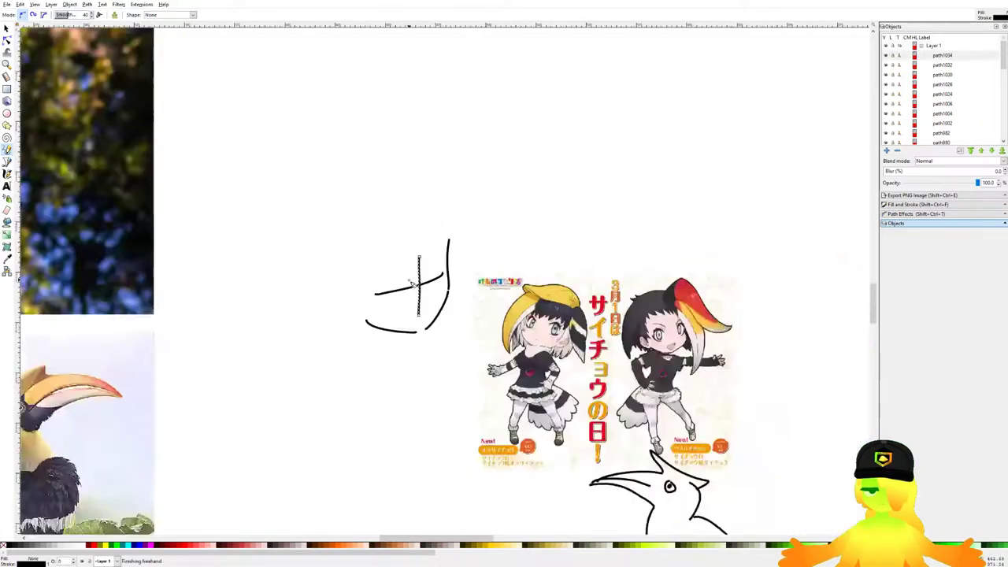
scroll(453, 229, "up", 3)
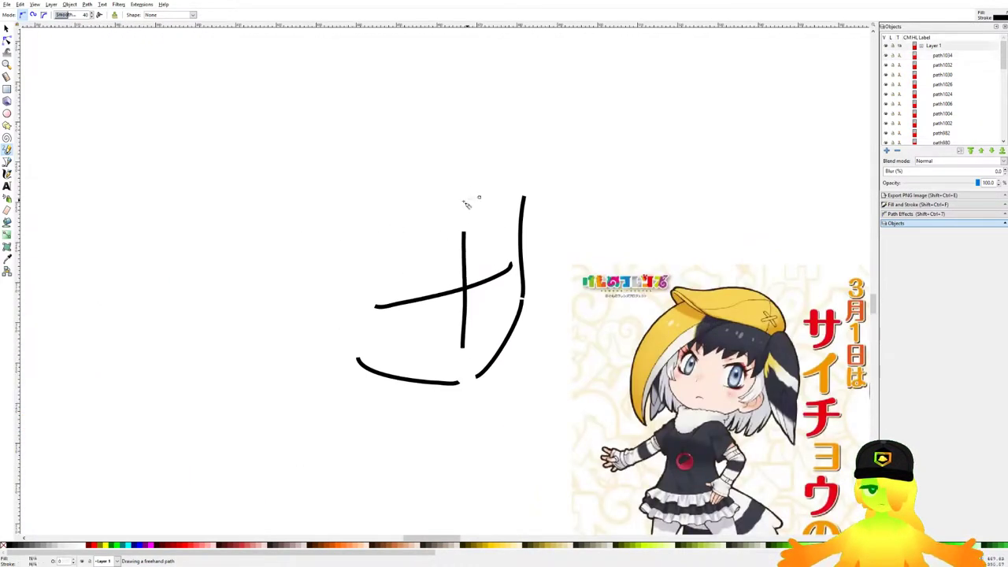
left_click_drag(477, 197, 304, 378)
left_click_drag(322, 180, 274, 406)
key("ctrl+z")
key("ctrl+z")
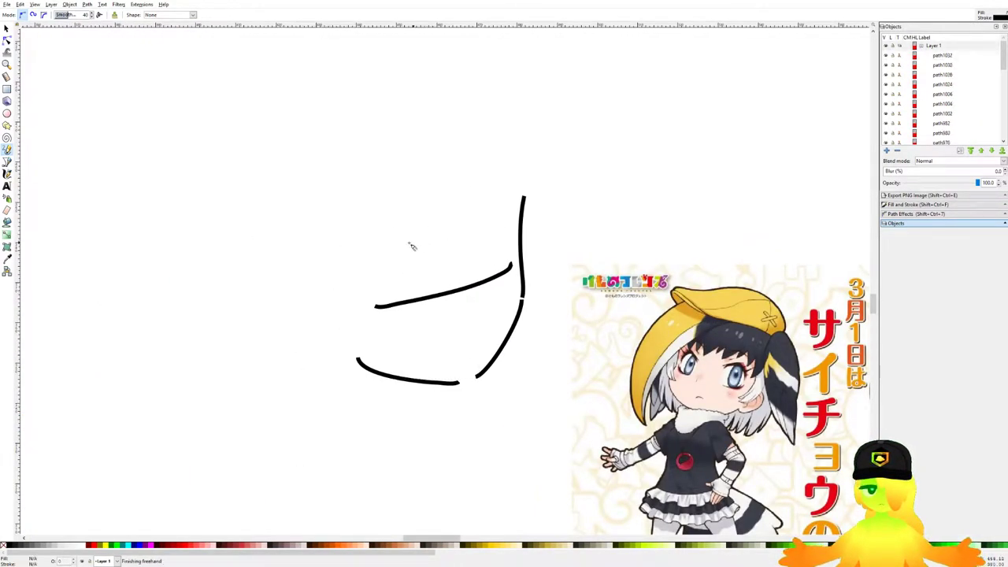
Step: Draw the jagged hair strokes above the face, meeting at the upper end of the far cheek line
left_click_drag(460, 274, 451, 270)
mouse_move(454, 226)
left_mouse_down()
mouse_move(471, 253)
mouse_move(474, 244)
left_mouse_up()
scroll(517, 228, "right", 1)
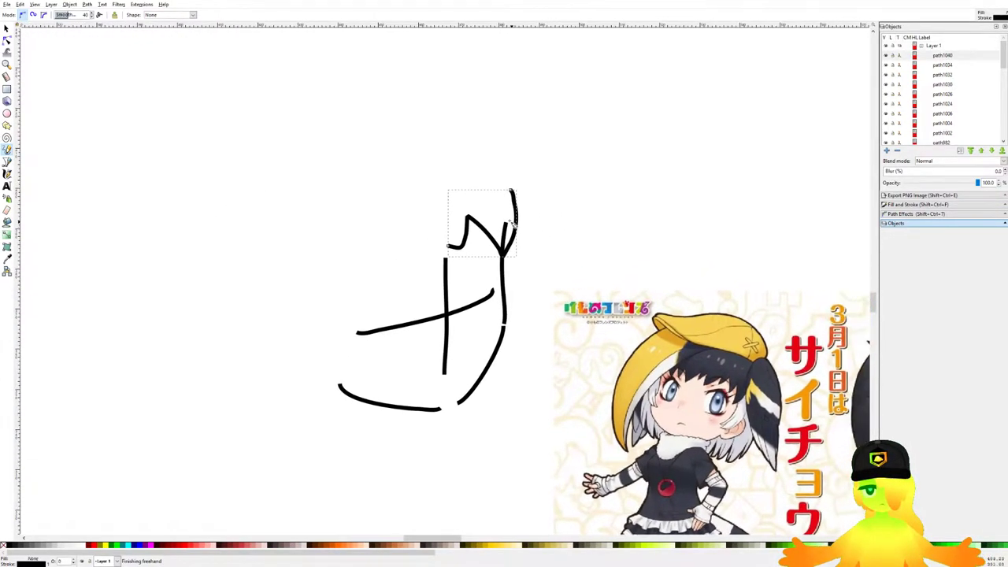
Step: Draw the cap above the head, with a rounded crown, a curved lower edge and a projecting pointed brim
mouse_move(338, 122)
left_mouse_down()
mouse_move(468, 142)
mouse_move(431, 76)
mouse_move(478, 150)
mouse_move(409, 194)
left_mouse_up()
key("ctrl+z")
left_click_drag(275, 168, 403, 181)
key("ctrl+z")
left_click_drag(273, 168, 403, 179)
mouse_move(280, 148)
left_mouse_down()
mouse_move(330, 119)
mouse_move(277, 154)
left_mouse_up()
key("ctrl+z")
left_click_drag(330, 187, 350, 156)
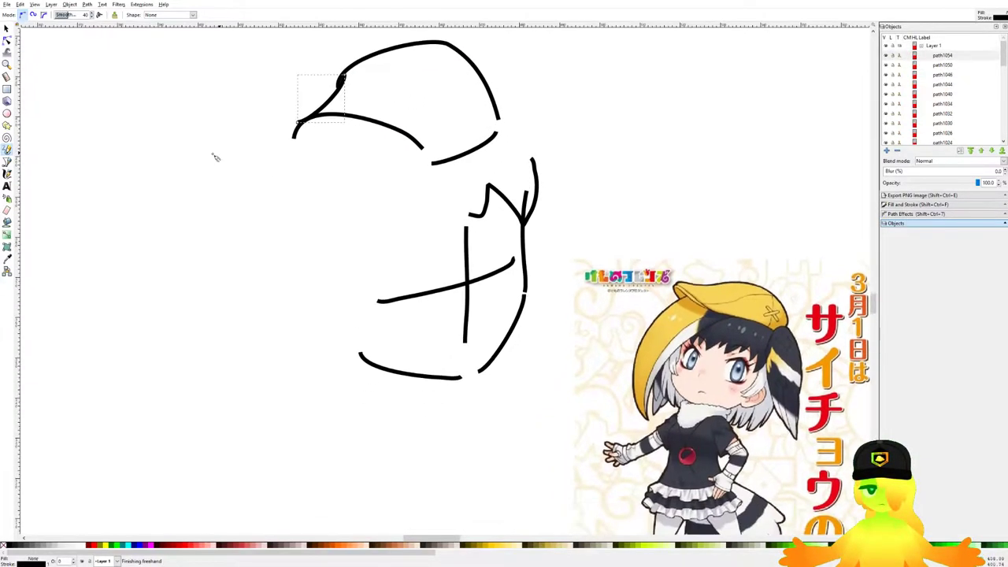
Step: Draw the long beak-shaped fringe with inner and outer curves sweeping from the cap down past the near side of the face
left_click_drag(411, 159, 211, 391)
key("ctrl+z")
left_click_drag(423, 166, 293, 425)
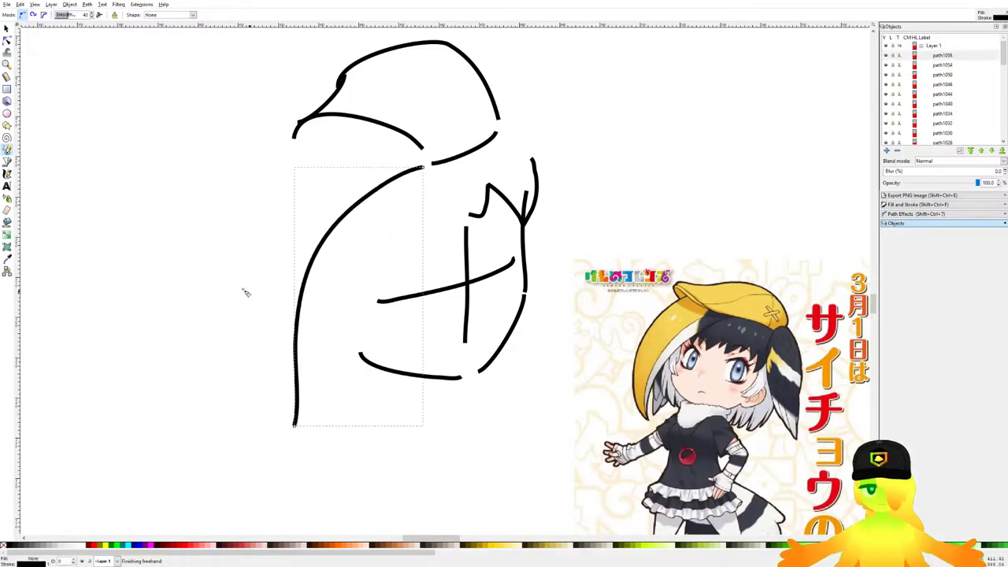
key("ctrl+z")
left_click_drag(413, 167, 251, 415)
left_click_drag(292, 132, 178, 449)
key("ctrl+z")
left_click_drag(187, 220, 224, 385)
key("ctrl+z")
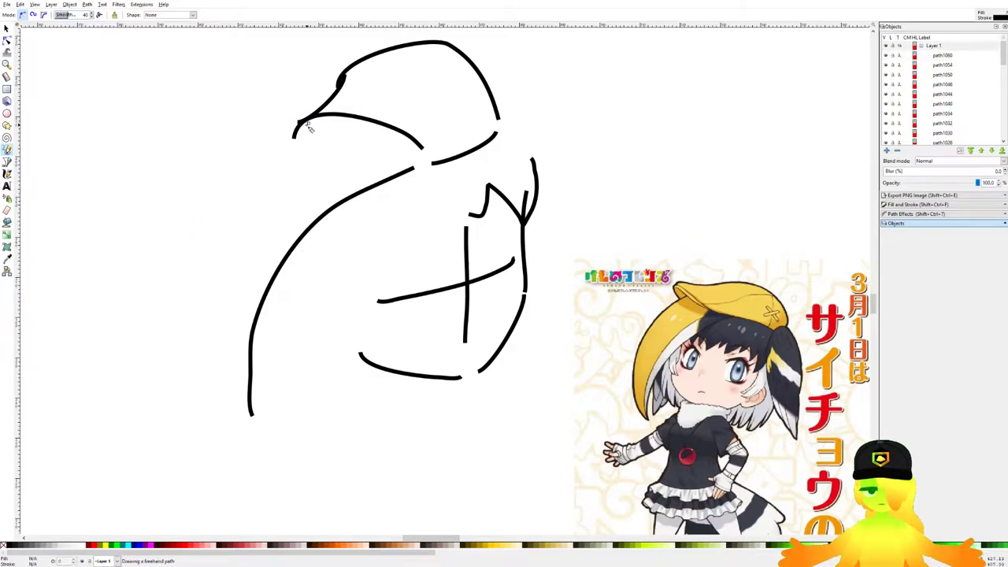
left_click_drag(218, 329, 250, 403)
Step: Draw the hair between the beak-shaped fringe and the near side of the face, including a zigzag inner lock
scroll(353, 287, "up", 1)
left_click_drag(368, 168, 372, 298)
left_click_drag(285, 286, 285, 283)
left_click_drag(402, 274, 243, 258)
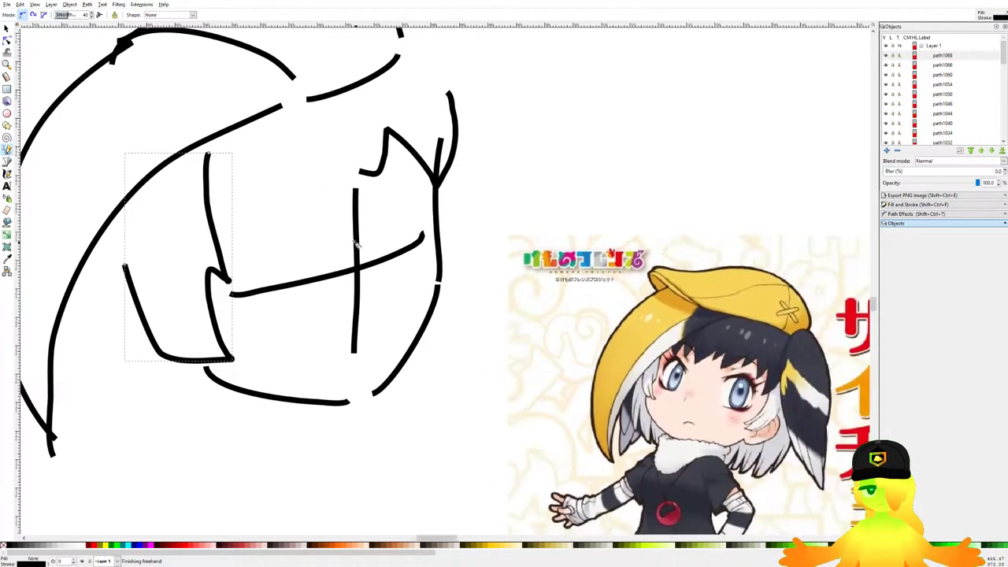
key("ctrl+z")
left_click_drag(208, 166, 226, 258)
left_click_drag(238, 344, 238, 344)
mouse_move(120, 233)
left_mouse_down()
mouse_move(206, 373)
mouse_move(194, 351)
mouse_move(256, 344)
left_mouse_up()
key("ctrl+z")
Step: Draw a narrow zigzag hair lock alongside the far cheek
left_click_drag(463, 167, 456, 332)
key("ctrl+z")
left_click_drag(447, 293, 459, 293)
scroll(448, 310, "down", 1)
mouse_move(433, 329)
left_mouse_down()
mouse_move(455, 244)
mouse_move(420, 217)
left_mouse_up()
scroll(374, 261, "up", 2)
scroll(420, 216, "down", 2)
scroll(376, 238, "up", 2)
Step: Draw the jagged outline beneath the jaw, running down from both sides to a point below the chin
mouse_move(504, 218)
left_mouse_down()
mouse_move(498, 268)
mouse_move(458, 338)
left_mouse_up()
key("ctrl+z")
mouse_move(505, 215)
left_mouse_down()
mouse_move(498, 266)
mouse_move(400, 407)
mouse_move(324, 365)
left_mouse_up()
scroll(324, 366, "down", 3)
scroll(288, 333, "up", 4)
left_click_drag(138, 272, 349, 372)
left_click_drag(155, 227, 197, 177)
scroll(207, 175, "down", 3)
left_click_drag(329, 160, 417, 280)
key("ctrl+z")
left_click_drag(292, 318, 372, 353)
key("ctrl+z")
mouse_move(280, 290)
left_mouse_down()
mouse_move(287, 317)
mouse_move(350, 374)
left_mouse_up()
left_click_drag(387, 280, 383, 340)
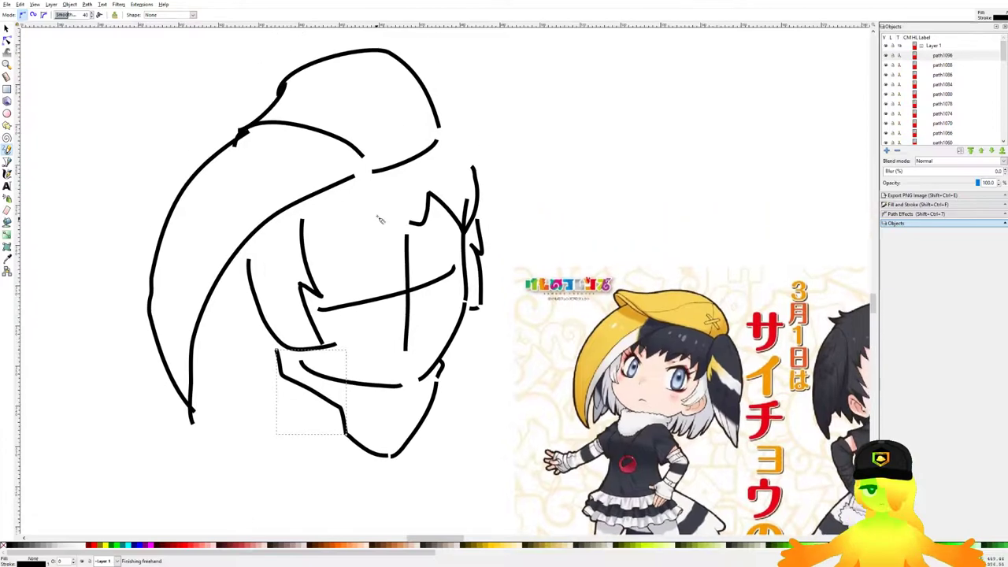
Step: Draw two crossing strokes as the X-shaped stitch near the cap's rear edge
scroll(443, 134, "up", 2)
left_click_drag(397, 93, 420, 166)
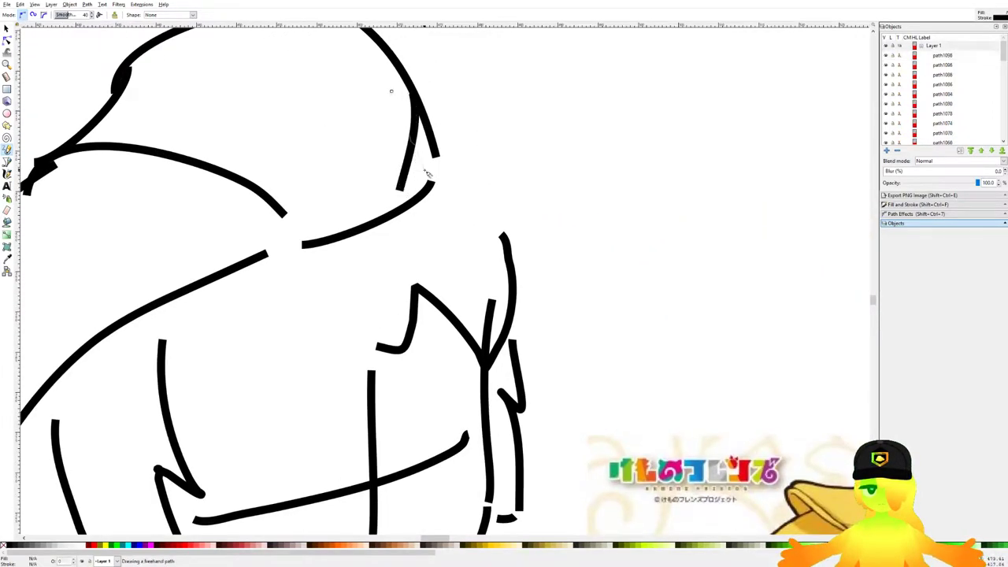
left_click_drag(429, 93, 394, 175)
scroll(429, 177, "down", 4)
scroll(472, 153, "up", 4)
left_click_drag(284, 126, 599, 163)
left_click_drag(600, 163, 676, 139)
scroll(653, 153, "down", 4)
key("ctrl+z")
key("ctrl+z")
left_click_drag(433, 137, 438, 254)
Step: Draw the far head wing's lower edge extending behind the cap and curving up to a pointed tip feather
scroll(414, 245, "down", 2)
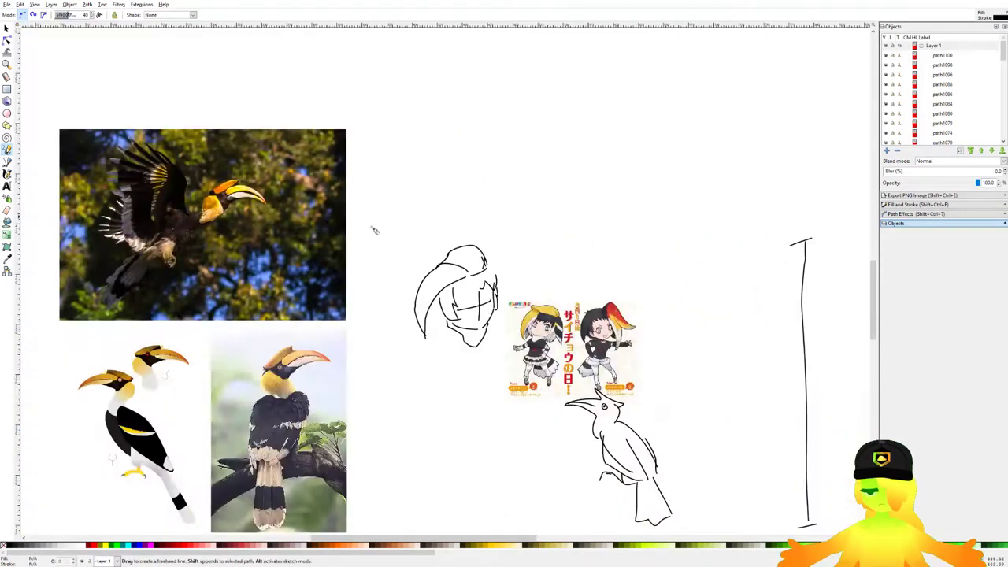
scroll(477, 252, "up", 4)
scroll(517, 293, "down", 4)
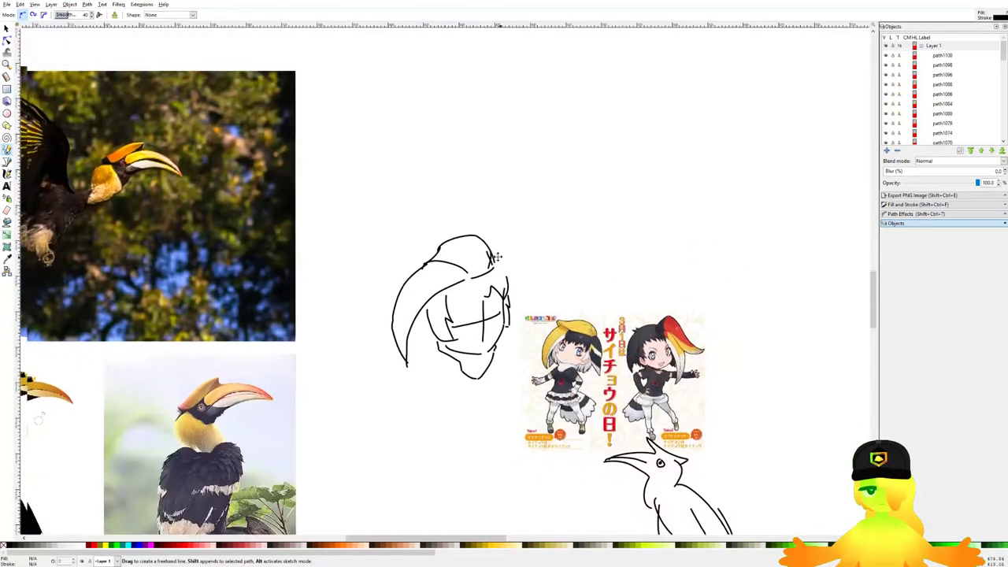
scroll(546, 276, "up", 5)
left_click_drag(564, 338, 778, 327)
mouse_move(753, 317)
left_mouse_down()
mouse_move(462, 310)
mouse_move(621, 210)
mouse_move(648, 269)
mouse_move(627, 156)
left_mouse_up()
scroll(582, 198, "down", 4)
scroll(626, 189, "up", 3)
scroll(646, 266, "up", 2)
mouse_move(627, 156)
left_mouse_down()
mouse_move(632, 286)
mouse_move(669, 297)
mouse_move(784, 138)
left_mouse_up()
key("ctrl+z")
key("ctrl+z")
mouse_move(781, 136)
left_mouse_down()
mouse_move(668, 281)
mouse_move(669, 100)
left_mouse_up()
key("ctrl+z")
scroll(699, 297, "up", 2)
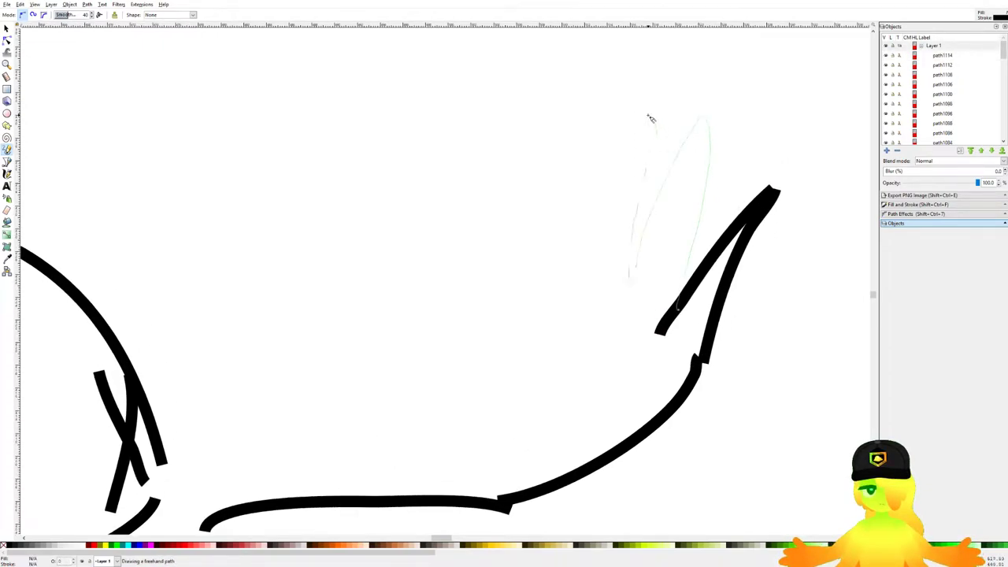
Step: Draw tall pointed feathers along the far wing's upper edge, continuing with short scalloped feathers toward the cap
left_click_drag(459, 241, 446, 281)
left_click_drag(444, 302, 601, 239)
left_click_drag(587, 231, 535, 199)
left_click_drag(421, 220, 359, 220)
scroll(592, 311, "down", 4)
left_click_drag(592, 310, 645, 179)
Step: Start the near head wing beyond the cap's brim with a short scalloped inner edge and a long outer edge rising diagonally
scroll(435, 210, "up", 2)
left_click_drag(461, 197, 407, 160)
mouse_move(502, 181)
left_mouse_down()
mouse_move(488, 250)
mouse_move(374, 238)
left_mouse_up()
key("ctrl+z")
scroll(350, 221, "down", 3)
scroll(338, 241, "up", 2)
left_click_drag(385, 277, 265, 194)
key("ctrl+z")
mouse_move(415, 271)
left_mouse_down()
mouse_move(345, 225)
mouse_move(382, 237)
left_mouse_up()
key("ctrl+z")
left_click_drag(219, 126, 219, 126)
key("ctrl+z")
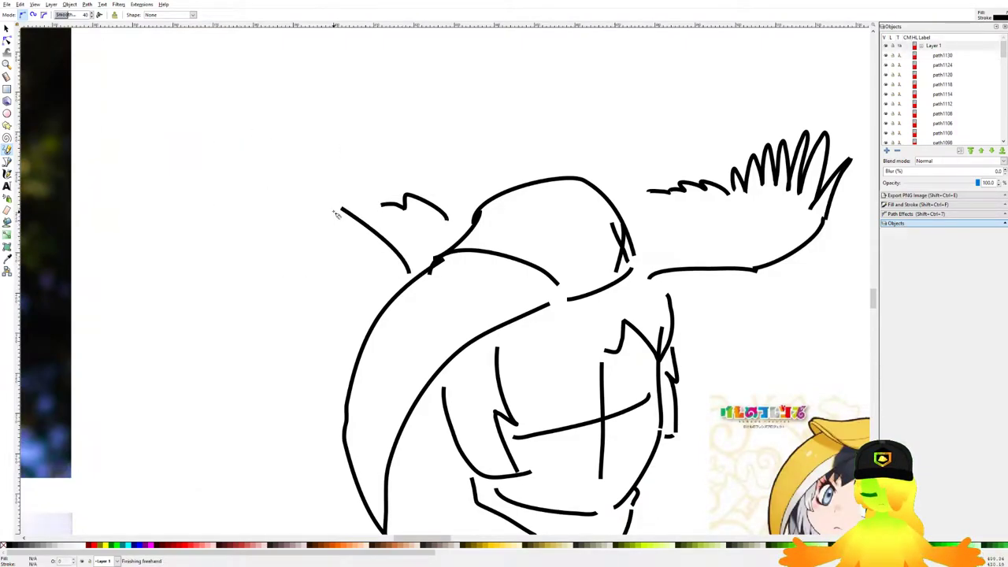
left_click_drag(337, 213, 269, 136)
scroll(361, 183, "down", 4)
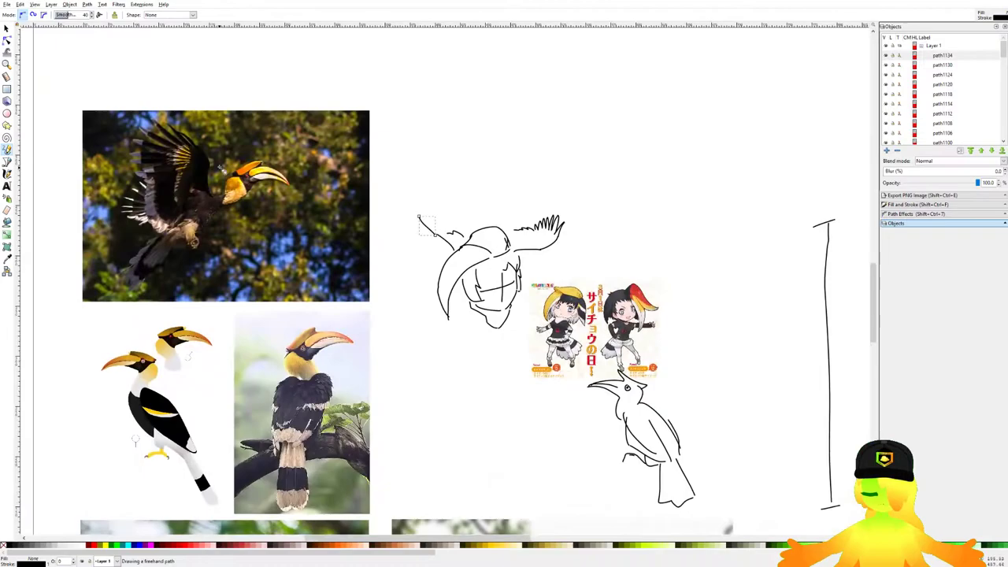
Step: Add a small feather loop at the outer bend of each head wing
scroll(178, 151, "up", 4)
scroll(262, 130, "down", 2)
scroll(428, 203, "down", 4)
scroll(450, 215, "up", 4)
scroll(450, 216, "down", 2)
scroll(518, 239, "up", 6)
left_click_drag(428, 182, 522, 250)
scroll(508, 248, "down", 8)
scroll(526, 246, "up", 4)
scroll(587, 283, "up", 3)
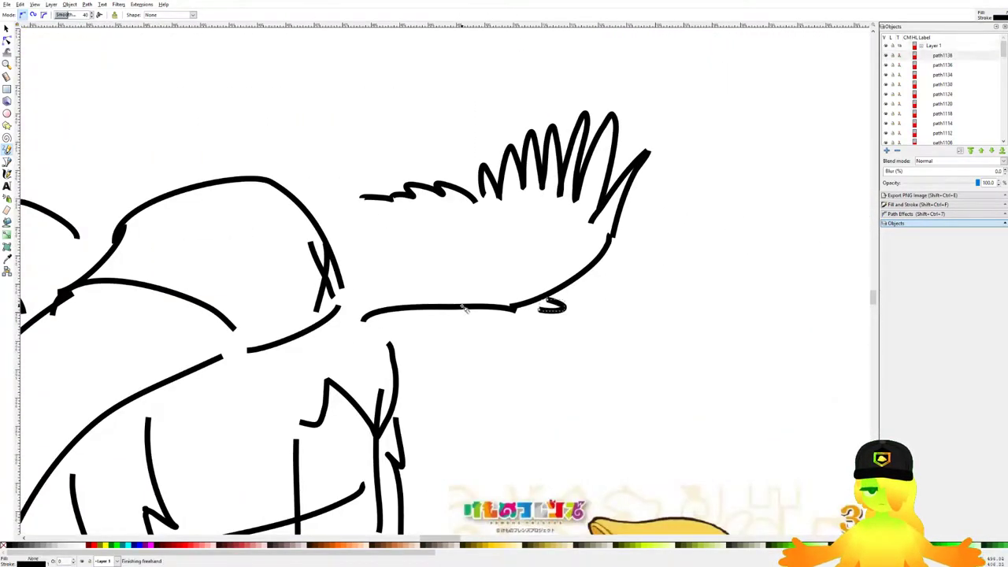
scroll(462, 307, "down", 2)
scroll(178, 182, "up", 3)
scroll(178, 182, "down", 4)
scroll(79, 158, "up", 4)
scroll(479, 254, "down", 1)
left_click_drag(461, 261, 399, 160)
left_click_drag(406, 160, 470, 238)
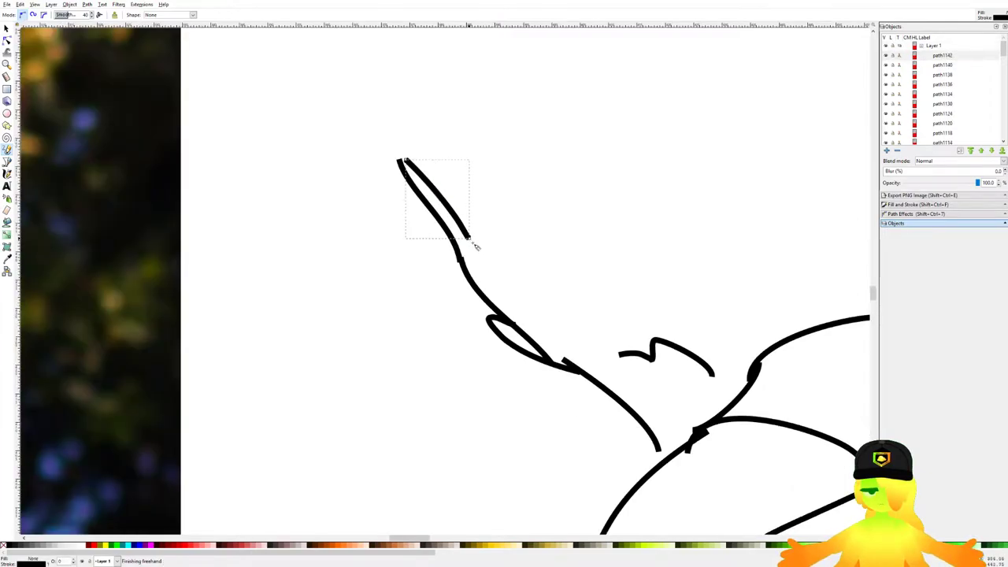
key("ctrl+z")
key("ctrl+z")
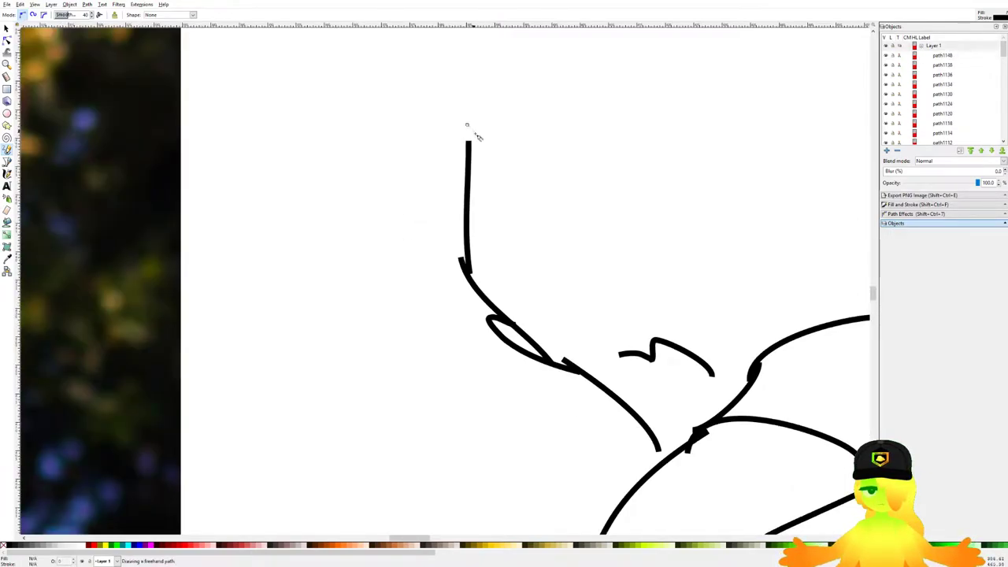
Step: Draw a row of feather strokes along the near head wing's inner edge, shortening toward the cap
left_click_drag(467, 125, 508, 236)
left_click_drag(503, 149, 526, 236)
left_click_drag(595, 278, 595, 296)
left_click_drag(601, 223, 608, 305)
left_click_drag(639, 273, 700, 320)
scroll(720, 328, "down", 3)
Step: Add a short hooked stroke linking the far end of the jaw to the pointed collar
mouse_move(771, 356)
left_mouse_down()
mouse_move(493, 209)
mouse_move(443, 168)
left_mouse_up()
scroll(470, 293, "up", 2)
mouse_move(470, 293)
left_mouse_down()
mouse_move(371, 203)
mouse_move(413, 276)
mouse_move(425, 245)
left_mouse_up()
scroll(411, 282, "down", 2)
scroll(466, 251, "up", 3)
mouse_move(434, 202)
left_mouse_down()
mouse_move(466, 258)
mouse_move(450, 184)
left_mouse_up()
key("ctrl+z")
left_click_drag(456, 237, 508, 231)
left_click_drag(473, 185, 471, 297)
key("ctrl+z")
scroll(472, 214, "up", 1)
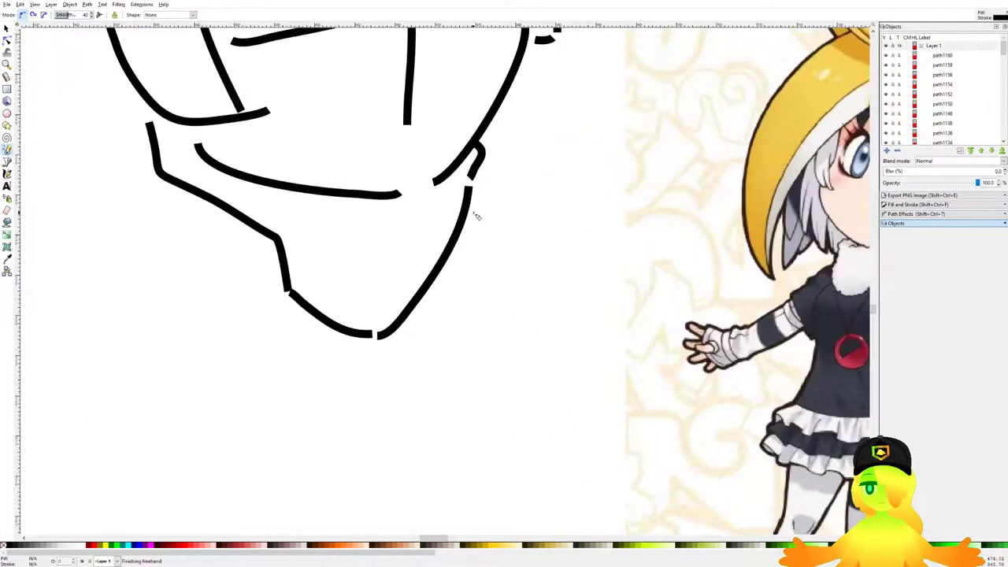
Step: Draw the chest outline below the collar with a steep far-side stroke and a curve sweeping inward underneath
left_click_drag(499, 351, 499, 353)
key("ctrl+z")
mouse_move(493, 170)
left_mouse_down()
mouse_move(481, 350)
mouse_move(334, 432)
mouse_move(423, 304)
left_mouse_up()
scroll(349, 414, "down", 4)
scroll(432, 252, "up", 3)
left_click_drag(432, 252, 387, 264)
left_click_drag(471, 226, 538, 341)
key("ctrl+z")
left_click_drag(366, 311, 515, 272)
scroll(515, 273, "down", 3)
Step: Select the two chest outline strokes together and shift them slightly inward under the collar
key("s")
left_click(553, 294)
left_click(553, 296, "shift")
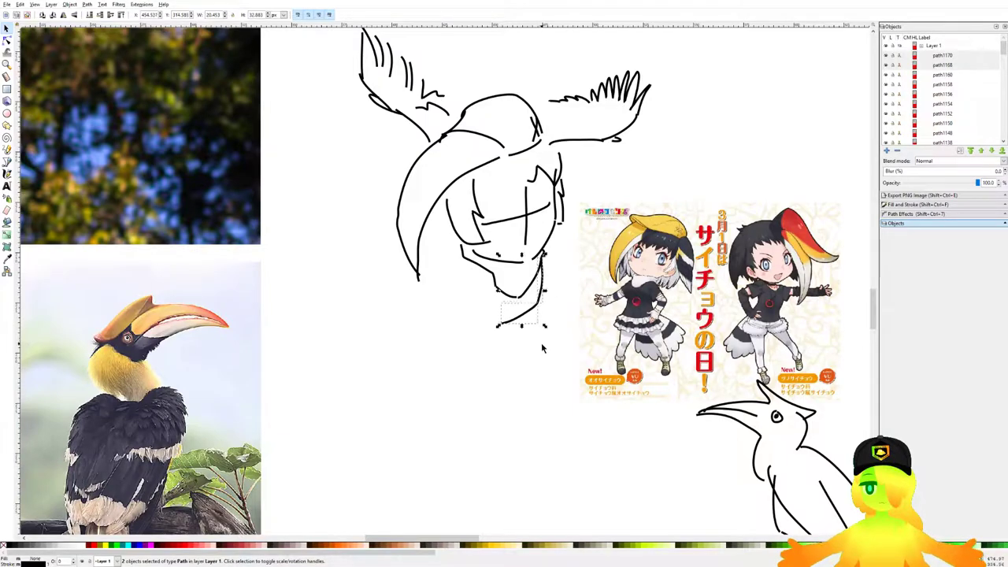
left_click(542, 348)
Step: Draw the far shoulder as a short stroke out from the jaw, plus the curved outer edge of the far sleeve
scroll(542, 348, "up", 2)
left_click(7, 149)
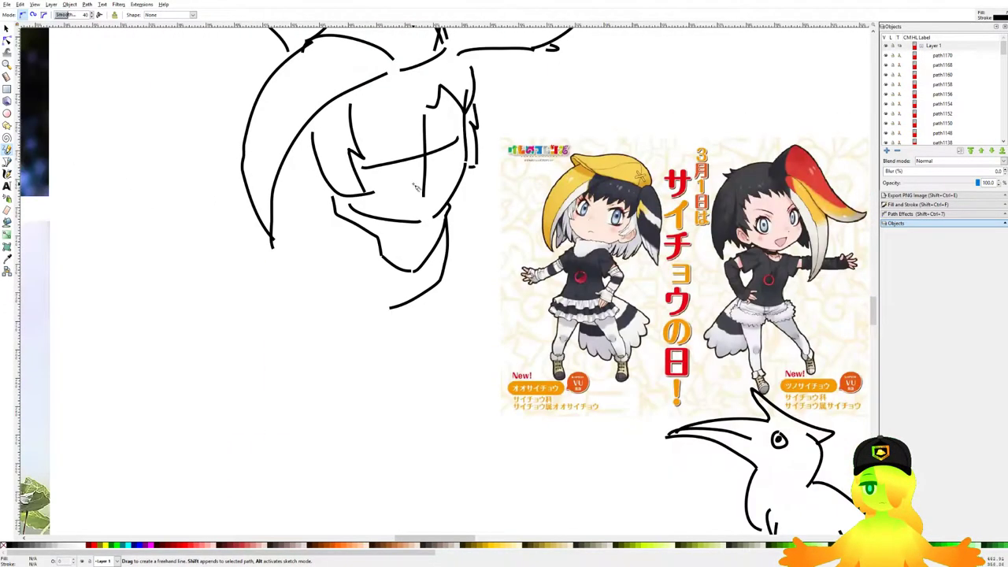
scroll(603, 181, "up", 2)
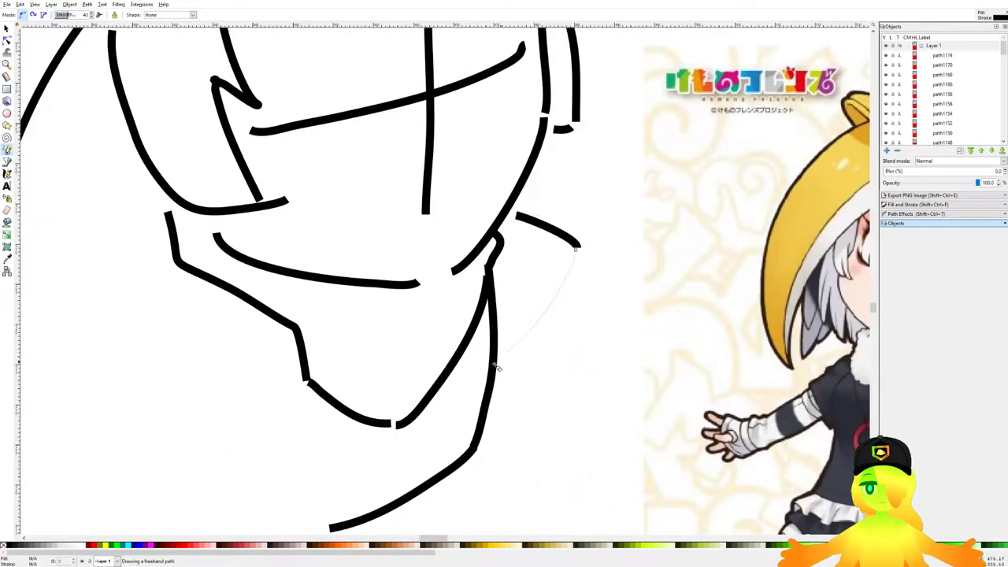
left_click_drag(494, 365, 494, 366)
key("ctrl+z")
key("ctrl+z")
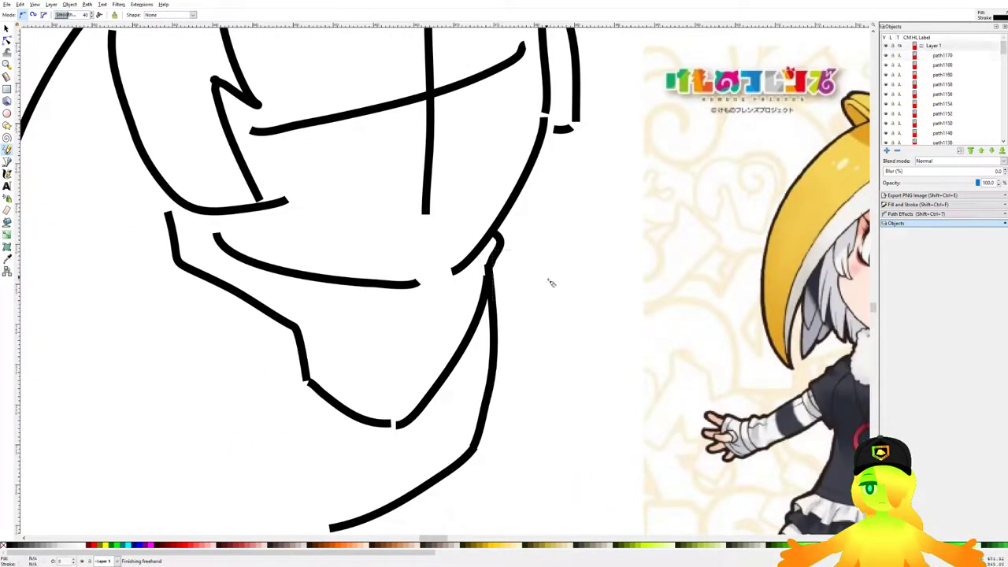
left_click_drag(541, 268, 567, 233)
mouse_move(537, 167)
left_mouse_down()
mouse_move(581, 184)
mouse_move(580, 316)
left_mouse_up()
Step: Draw the near shoulder from the beak-shaped hair's tip and curve the sleeve opening down from it
left_click_drag(241, 251, 444, 211)
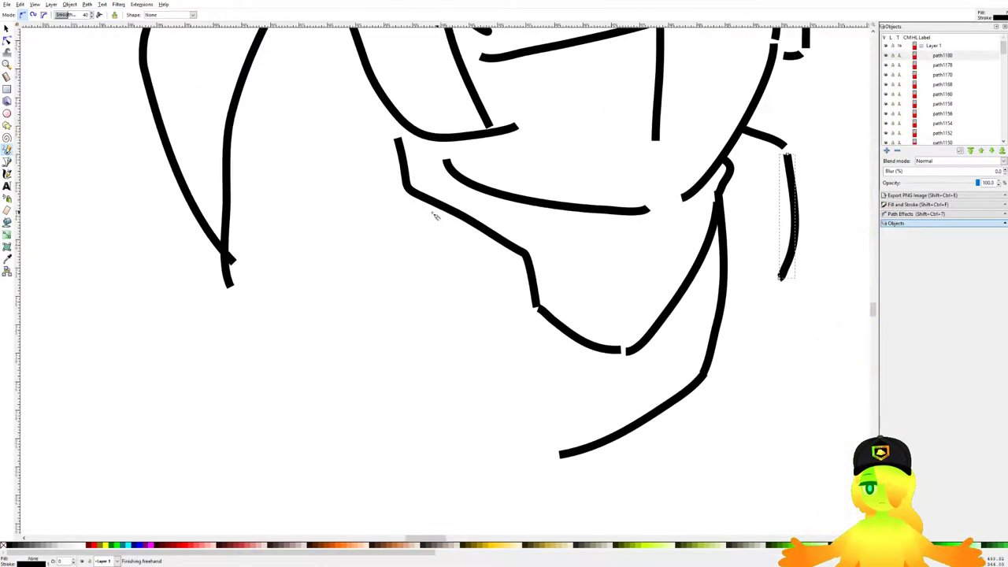
scroll(419, 216, "down", 4)
left_click_drag(542, 247, 516, 268)
scroll(490, 245, "up", 2)
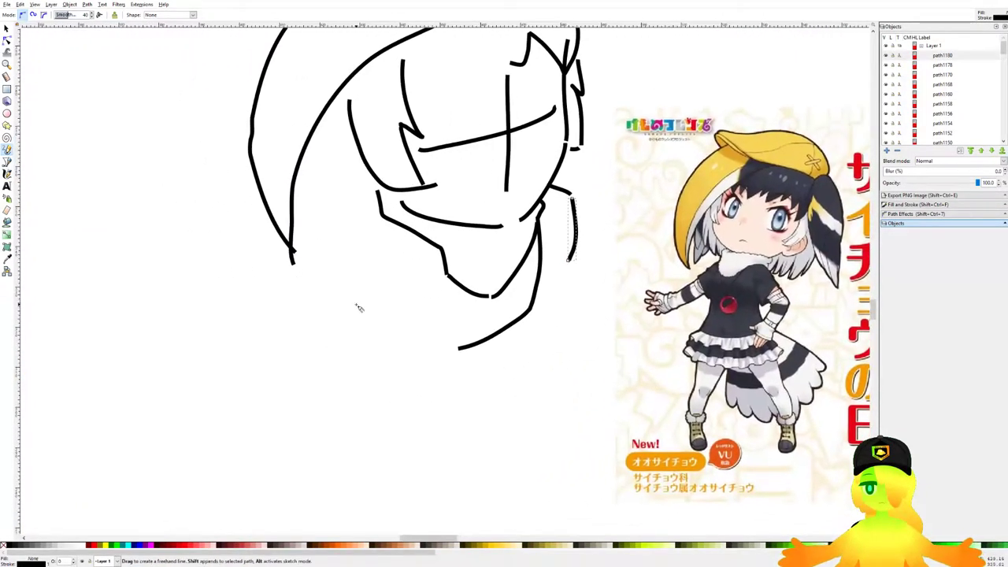
scroll(355, 304, "up", 2)
left_click_drag(218, 264, 373, 397)
scroll(355, 315, "down", 4)
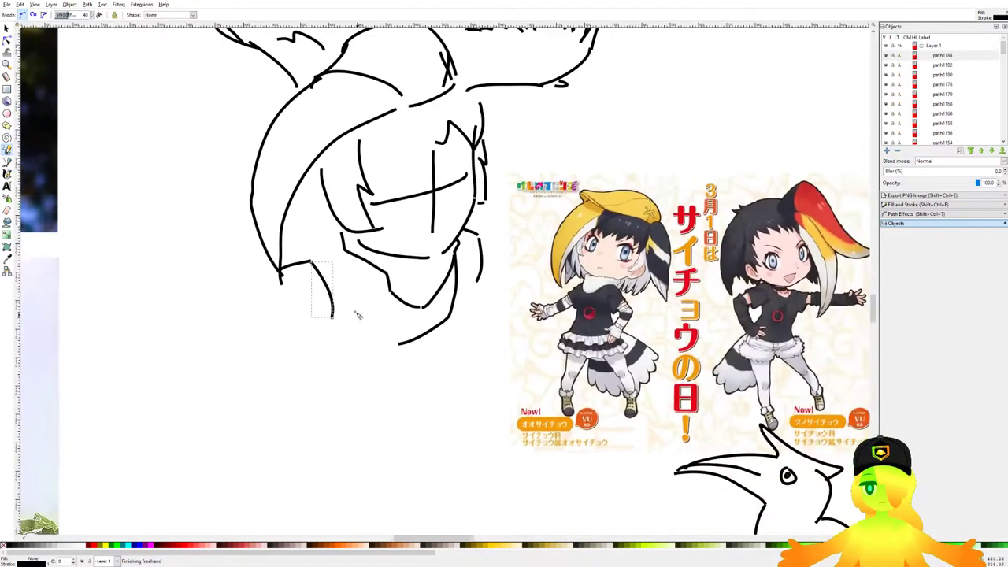
Step: Draw the near arm's upper and lower edges extending diagonally down and outward from the sleeve
scroll(299, 292, "up", 4)
scroll(337, 405, "down", 3)
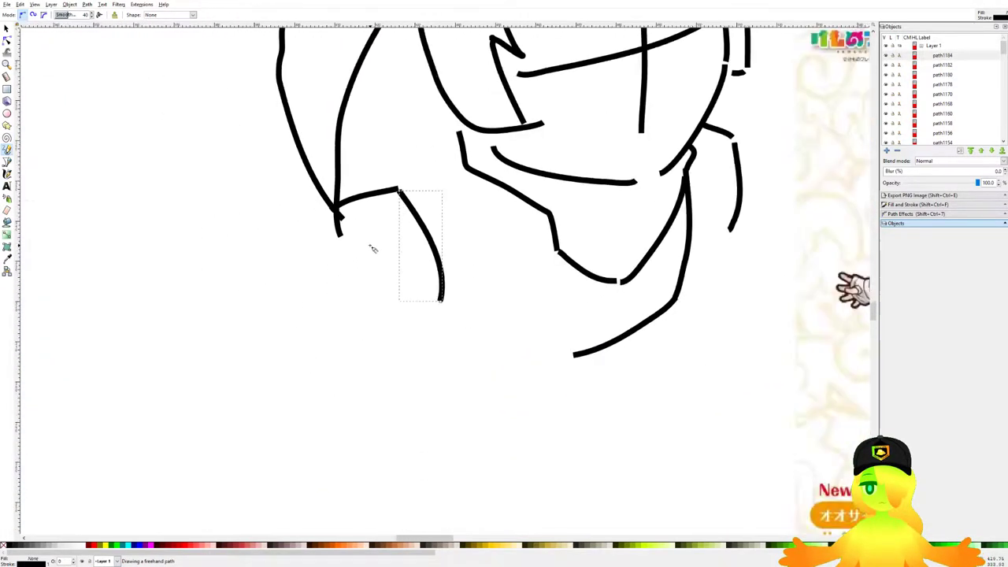
left_click_drag(369, 228, 288, 292)
left_click_drag(378, 304, 305, 321)
key("ctrl+z")
left_click_drag(424, 285, 316, 334)
left_click_drag(479, 265, 478, 268)
scroll(478, 268, "up", 3)
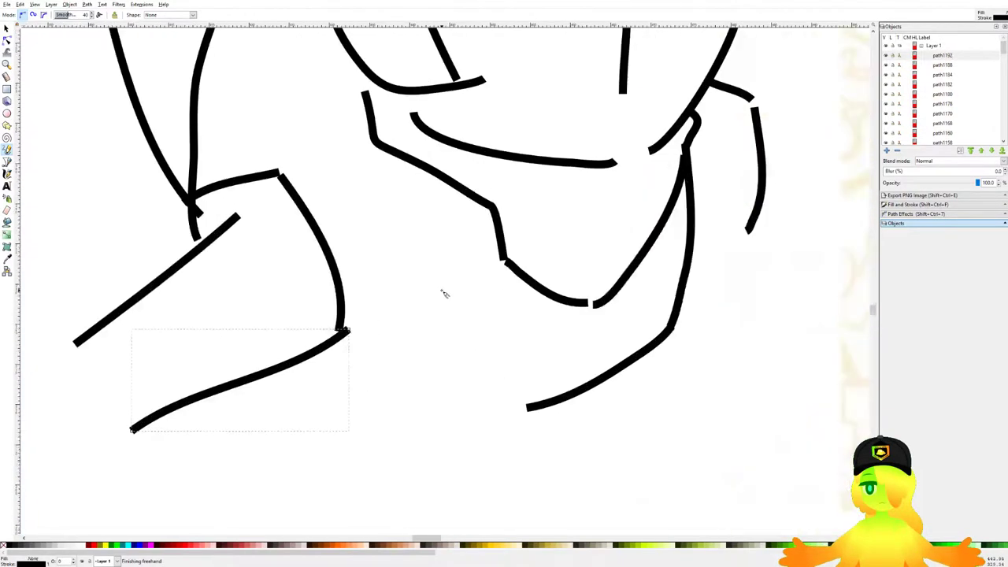
Step: Draw the near sleeve's underside curving up into the armpit, with a small crease and a short shoulder line toward the collar
mouse_move(312, 396)
left_mouse_down()
mouse_move(379, 406)
mouse_move(419, 318)
mouse_move(441, 336)
left_mouse_up()
scroll(477, 327, "down", 1)
scroll(579, 284, "up", 1)
left_click_drag(653, 302, 625, 304)
scroll(343, 197, "down", 1)
mouse_move(221, 216)
left_mouse_down()
mouse_move(295, 176)
mouse_move(301, 196)
mouse_move(265, 211)
left_mouse_up()
scroll(296, 178, "down", 2)
key("ctrl+z")
scroll(304, 195, "up", 1)
mouse_move(443, 335)
left_mouse_down()
mouse_move(365, 254)
mouse_move(556, 292)
left_mouse_up()
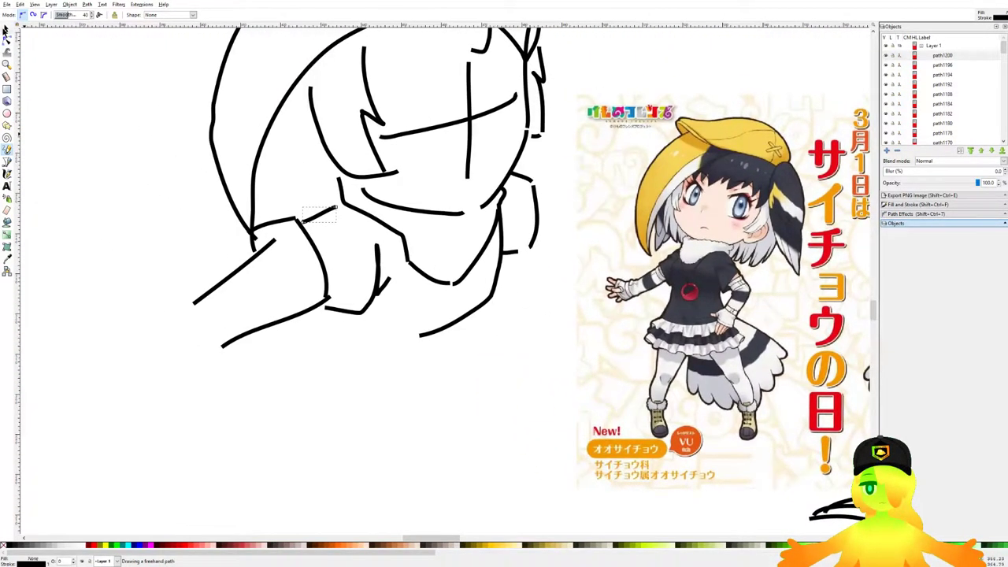
Step: Select the six near arm and sleeve strokes and rotate them so the arm lifts to nearly horizontal
left_click(7, 29)
left_click_drag(395, 200, 408, 256)
left_click_drag(347, 234, 332, 197)
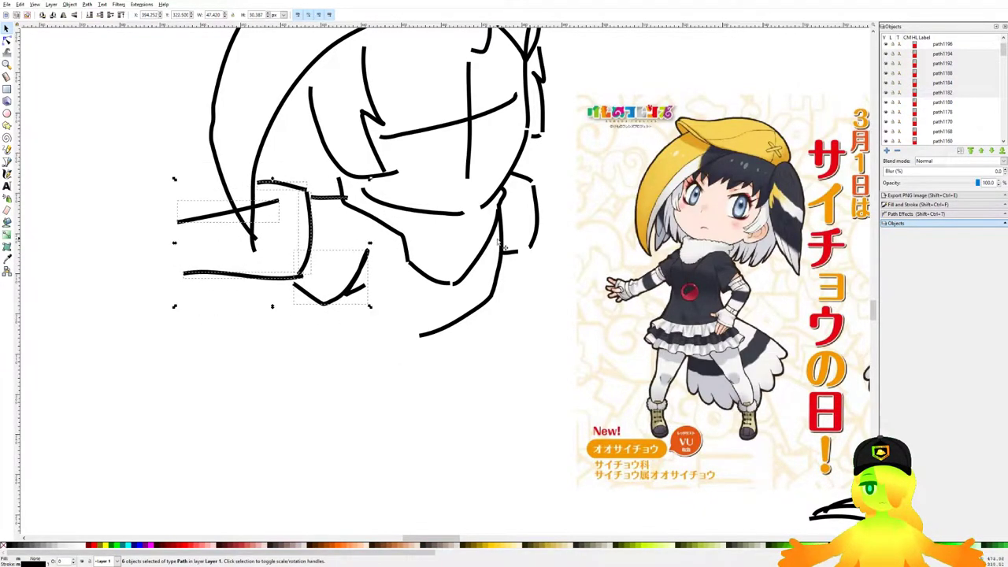
Step: Rotate the far sleeve's short hem stroke to a slant and nudge it onto the sleeve's outer edge
left_click(530, 262)
left_click_drag(517, 253, 531, 223)
left_click(550, 224)
left_click_drag(522, 179, 520, 183)
left_click(595, 189)
left_click_drag(455, 294, 503, 244)
left_click(346, 373)
Step: Draw a short vertical stroke down from the chest curve for the far side of the waist
left_click(4, 149)
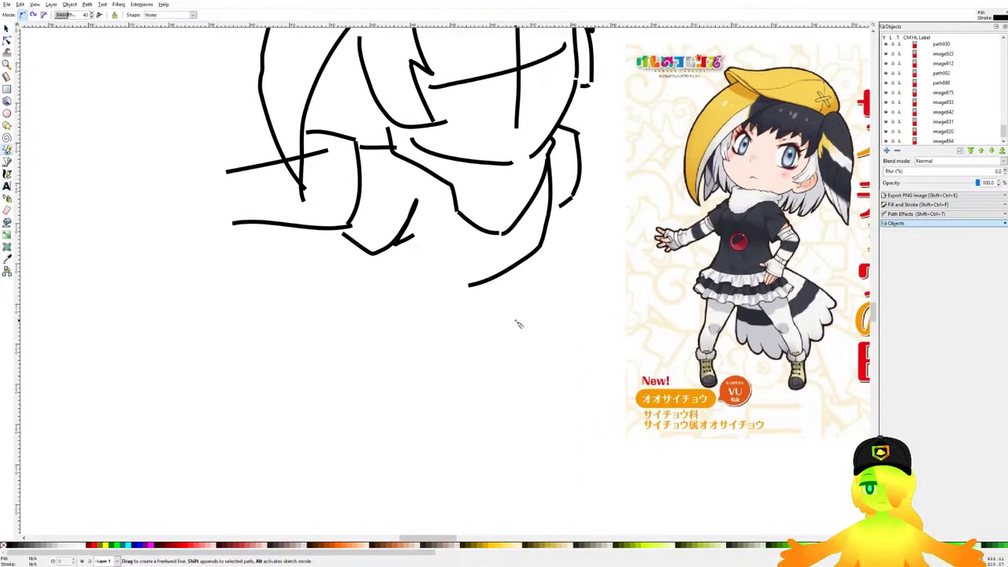
left_click_drag(512, 316, 464, 288)
scroll(464, 288, "up", 1)
left_click_drag(455, 235, 460, 311)
key("ctrl+z")
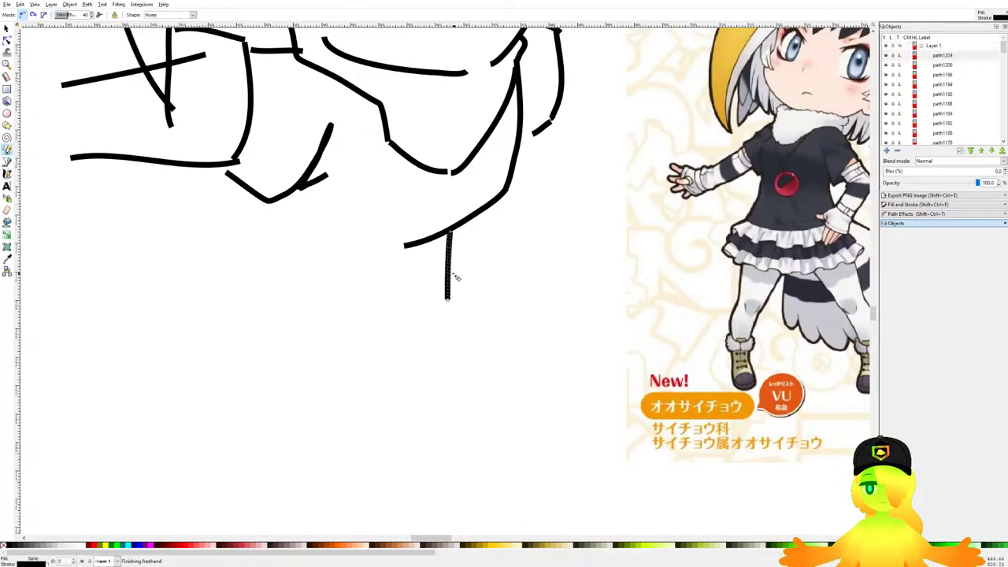
Step: Draw the near thigh's arched top edge and the angled hip strokes rising at the far side of the waist
left_click_drag(289, 380, 421, 300)
mouse_move(429, 304)
left_mouse_down()
mouse_move(490, 305)
mouse_move(551, 270)
left_mouse_up()
left_click_drag(452, 275, 547, 285)
key("ctrl+z")
Step: Draw the near side of the torso in two strokes from the armpit down past the waist to the hip
scroll(358, 236, "left", 2)
left_click_drag(330, 318, 356, 380)
key("ctrl+z")
left_click_drag(332, 186, 336, 404)
key("ctrl+z")
scroll(374, 340, "down", 5)
scroll(415, 273, "up", 2)
left_click_drag(467, 343, 403, 252)
scroll(415, 273, "up", 2)
left_click_drag(364, 219, 406, 225)
Step: Draw the rounded knee, the thigh's long lower edge up to the hip, and a curve down the far hip
left_click_drag(215, 344, 315, 258)
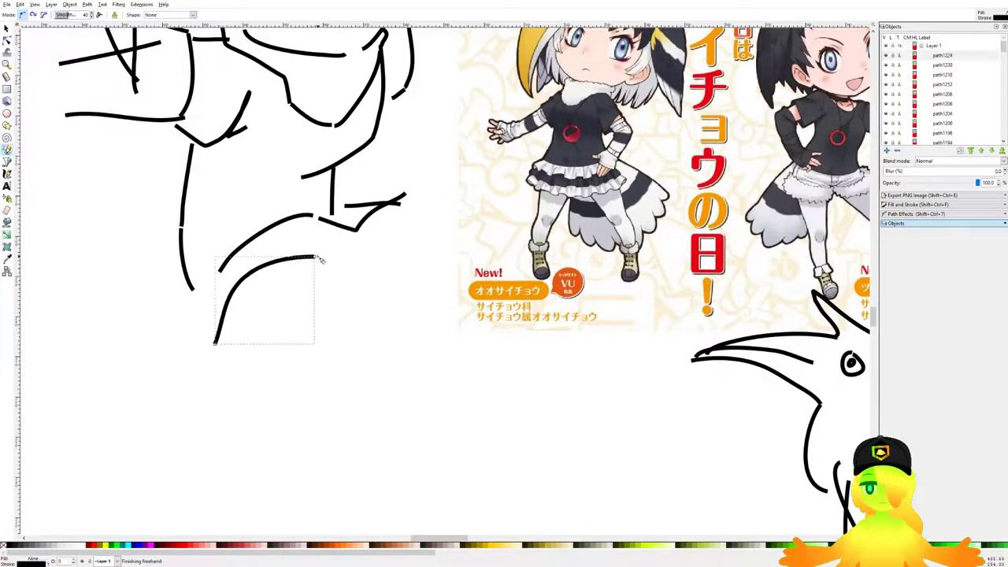
key("ctrl+z")
scroll(376, 236, "up", 1)
scroll(370, 250, "up", 2)
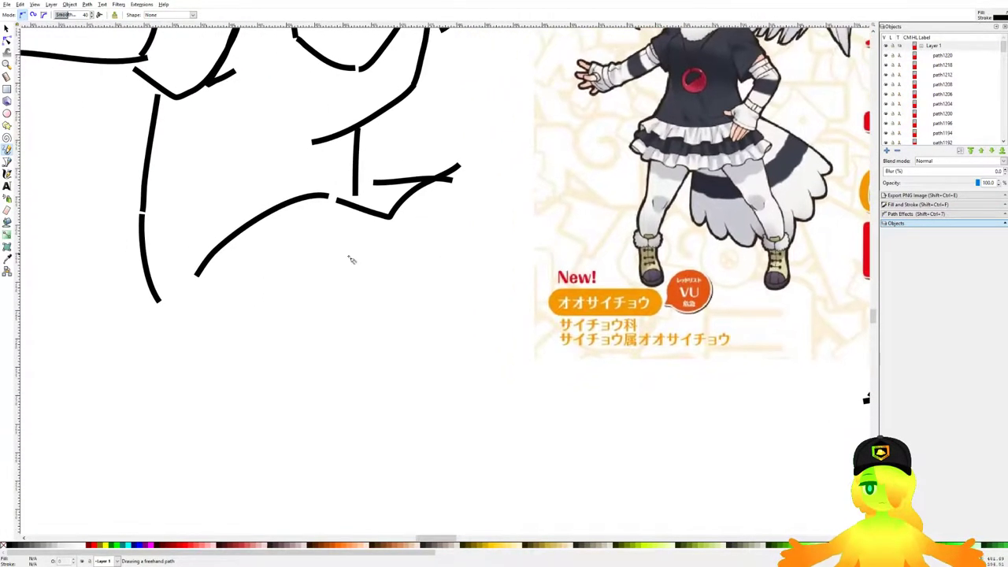
mouse_move(453, 265)
left_mouse_down()
mouse_move(485, 246)
mouse_move(525, 268)
left_mouse_up()
key("ctrl+z")
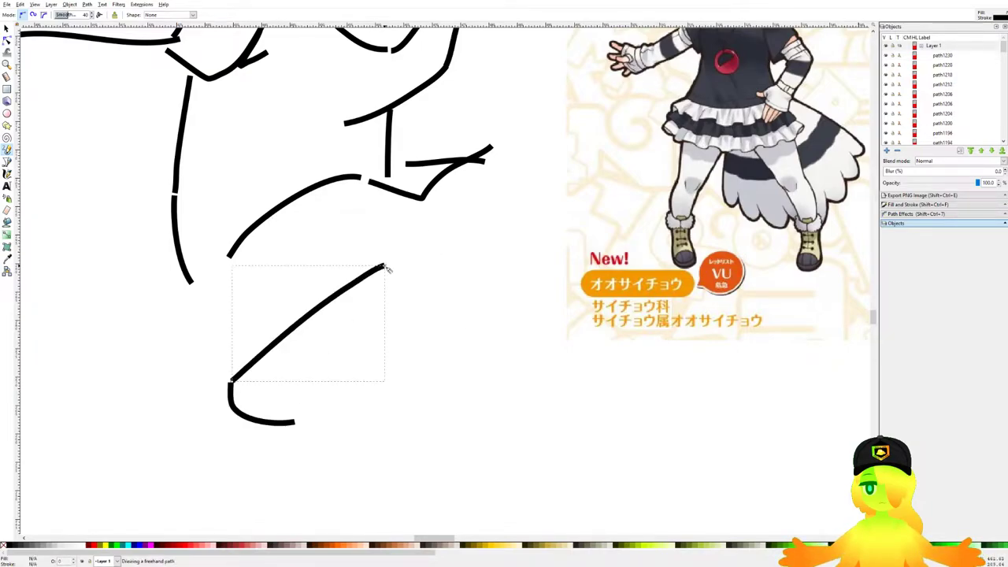
mouse_move(387, 265)
left_mouse_down()
mouse_move(477, 175)
mouse_move(503, 287)
left_mouse_up()
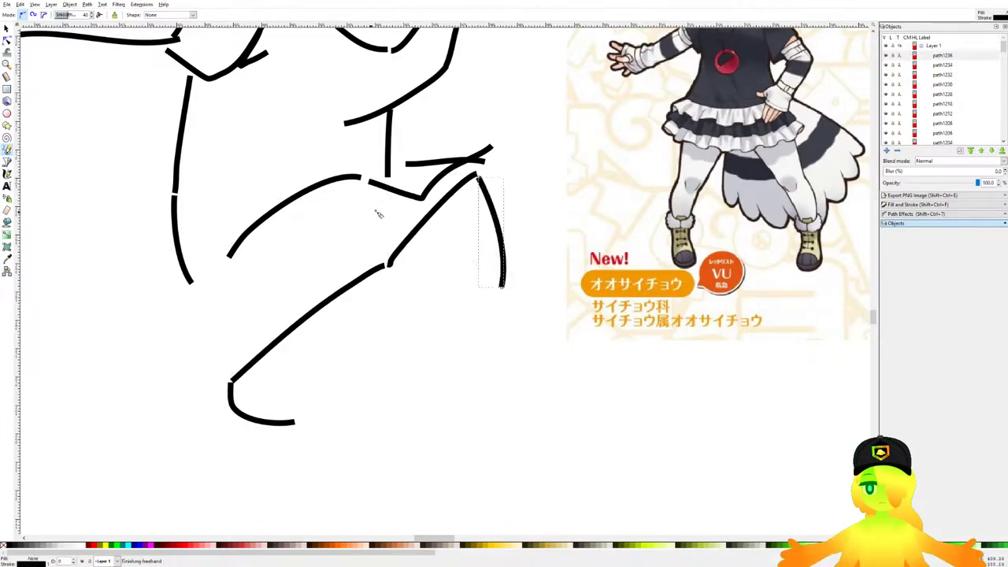
Step: Draw the near thigh's outer edge curving down from its arched top edge
left_click_drag(208, 275, 143, 402)
key("ctrl+z")
mouse_move(222, 273)
left_mouse_down()
mouse_move(183, 422)
mouse_move(214, 386)
left_mouse_up()
key("ctrl+z")
left_click_drag(464, 303, 432, 292)
scroll(433, 292, "down", 3)
scroll(451, 290, "up", 3)
left_click_drag(330, 278, 467, 302)
key("ctrl+z")
left_click_drag(320, 327, 459, 303)
scroll(391, 267, "down", 1)
key("ctrl+z")
Step: Draw the leg's back edge sloping down from the thigh line and a front stroke running inward from the knee curve
left_click_drag(328, 225, 439, 337)
left_click_drag(198, 336, 316, 384)
mouse_move(383, 382)
left_mouse_down()
mouse_move(363, 262)
mouse_move(400, 394)
left_mouse_up()
scroll(368, 260, "down", 2)
scroll(374, 289, "up", 1)
key("ctrl+z")
left_click(412, 221, "ctrl")
key("ctrl+z")
Step: Continue the leg's back edge with a bend behind the knee and a long calf line down to the ankle
left_click_drag(408, 217, 363, 363)
left_click_drag(321, 238, 319, 248)
mouse_move(407, 211)
left_mouse_down()
mouse_move(375, 386)
mouse_move(415, 253)
left_mouse_up()
key("ctrl+z")
left_click_drag(414, 263, 372, 432)
Step: Draw the leg's front edge with a short curved bend and a long vertical shin line
left_click_drag(334, 264, 338, 460)
key("ctrl+z")
left_click_drag(341, 298, 358, 224)
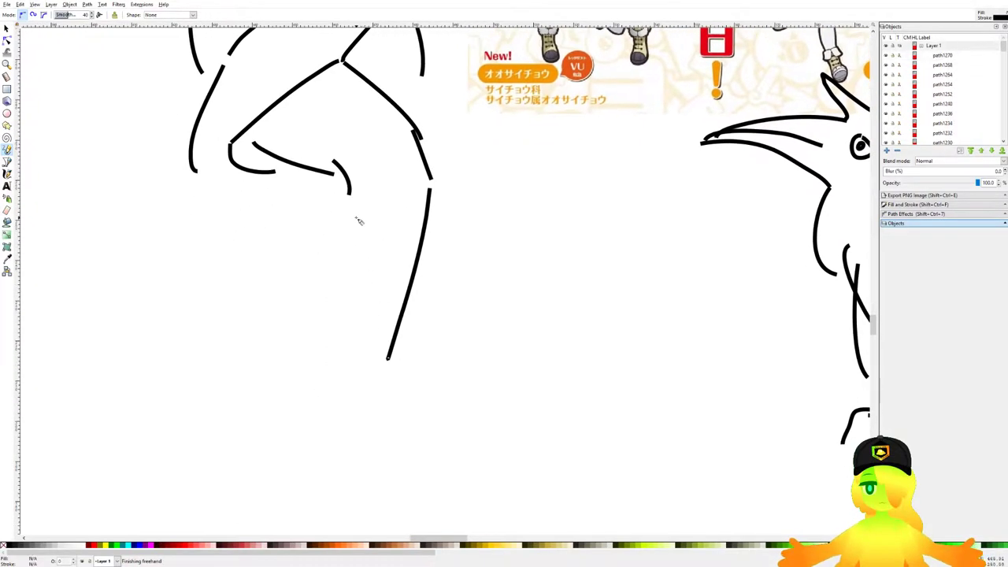
left_click_drag(343, 402, 343, 406)
scroll(419, 365, "down", 1)
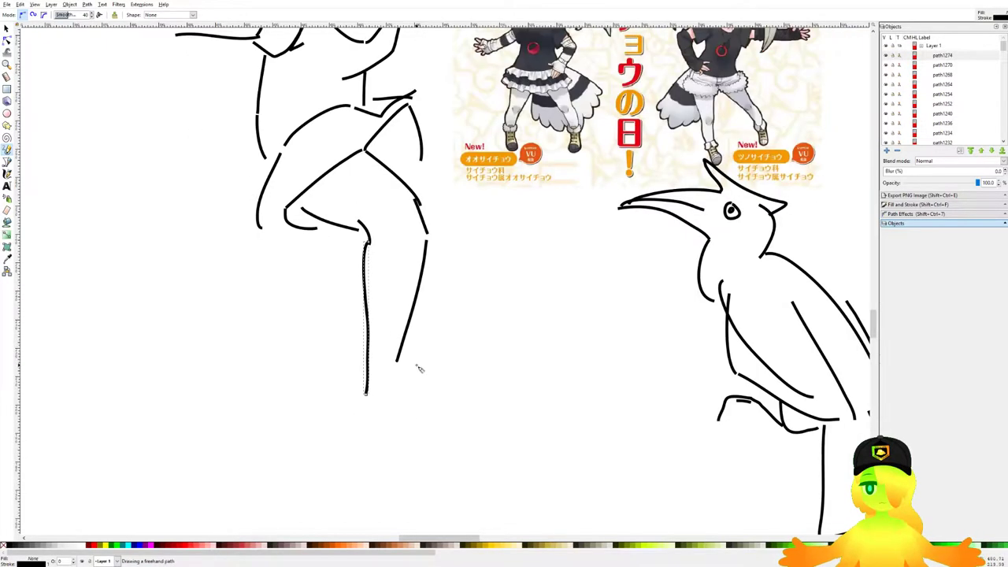
Step: Draw the boot cuff across the lower end of the leg
scroll(415, 364, "up", 2)
left_click_drag(303, 295, 381, 326)
scroll(386, 329, "down", 4)
scroll(391, 297, "up", 5)
scroll(448, 168, "down", 1)
Step: Start the tail behind the hips with a nearly horizontal top edge and a short lower edge beside the thigh
left_click_drag(448, 168, 438, 266)
left_click_drag(425, 140, 414, 265)
left_click_drag(331, 189, 452, 164)
key("ctrl+z")
left_click_drag(388, 335, 443, 297)
left_click_drag(372, 174, 467, 169)
Step: Draw the tail's outer edge angling out from its top edge and sweeping down toward the leg
mouse_move(499, 473)
left_mouse_down()
mouse_move(471, 191)
mouse_move(499, 154)
mouse_move(473, 396)
left_mouse_up()
key("ctrl+z")
key("ctrl+z")
left_click_drag(538, 189, 476, 438)
scroll(476, 438, "down", 3)
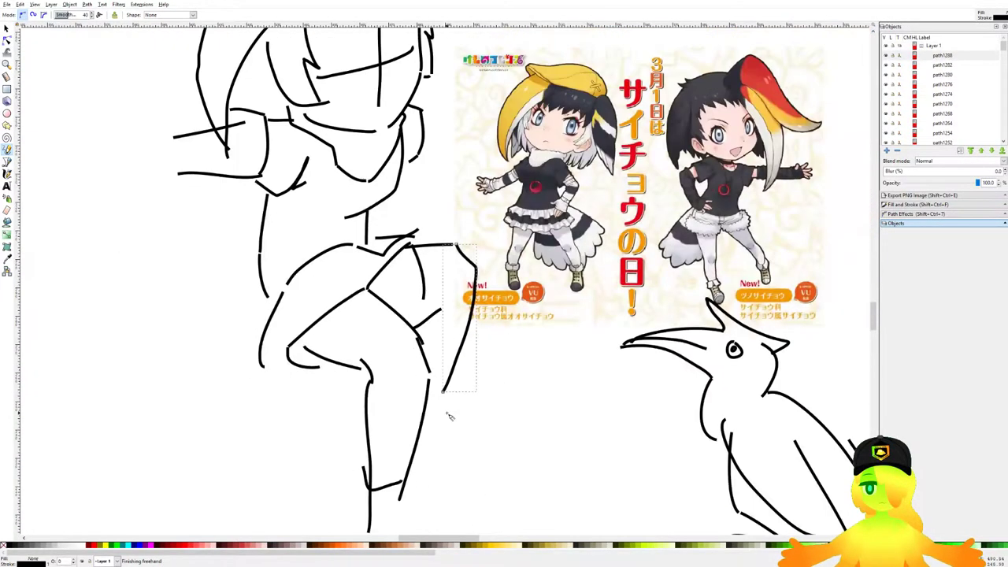
scroll(486, 240, "up", 2)
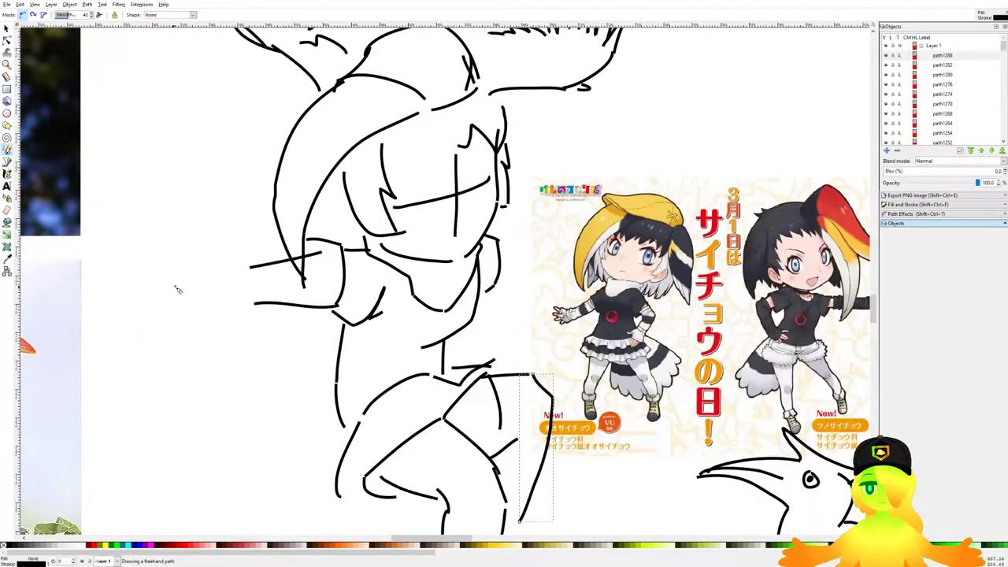
scroll(171, 292, "up", 2)
scroll(270, 281, "down", 4)
scroll(315, 236, "up", 4)
scroll(324, 259, "down", 4)
scroll(302, 245, "up", 4)
left_click_drag(431, 287, 172, 241)
scroll(172, 241, "down", 4)
scroll(191, 250, "up", 4)
key("ctrl+z")
Step: Draw the outstretched arm's forearm edges, ending in a rounded hand outline with curled fingers
scroll(185, 233, "down", 4)
scroll(184, 232, "up", 3)
left_click_drag(282, 243, 280, 240)
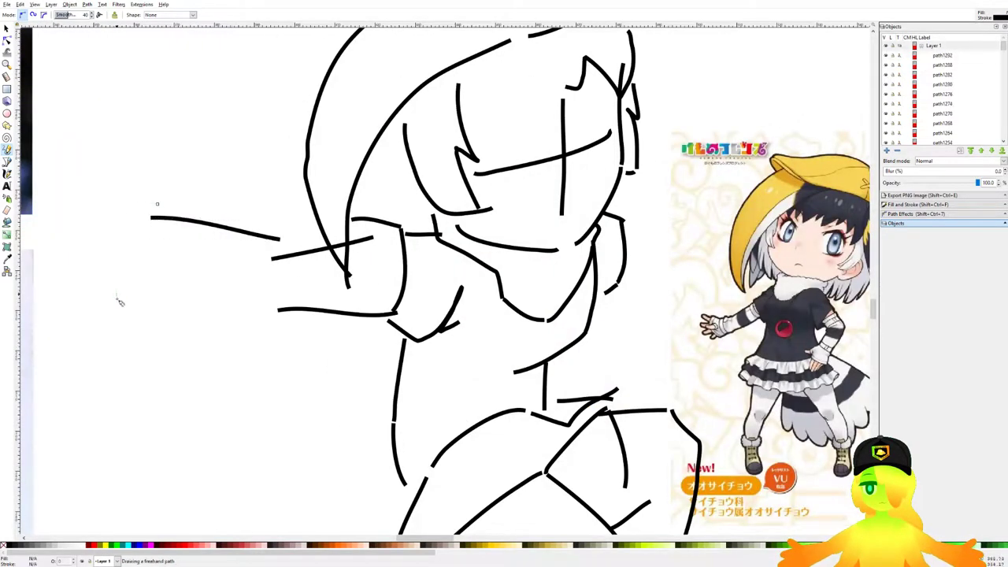
left_click_drag(142, 322, 144, 323)
key("ctrl+z")
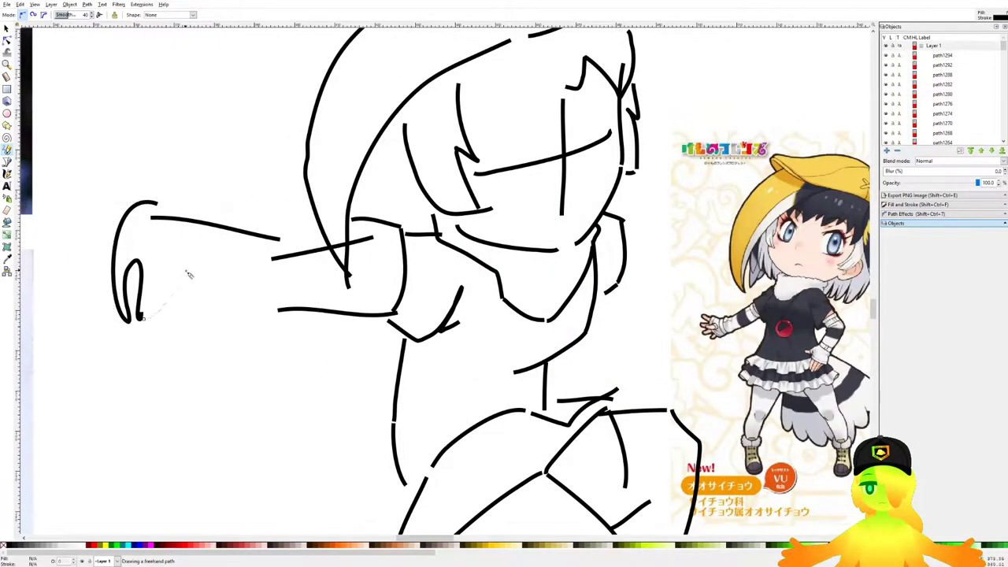
left_click_drag(202, 310, 276, 306)
left_click_drag(501, 283, 468, 313)
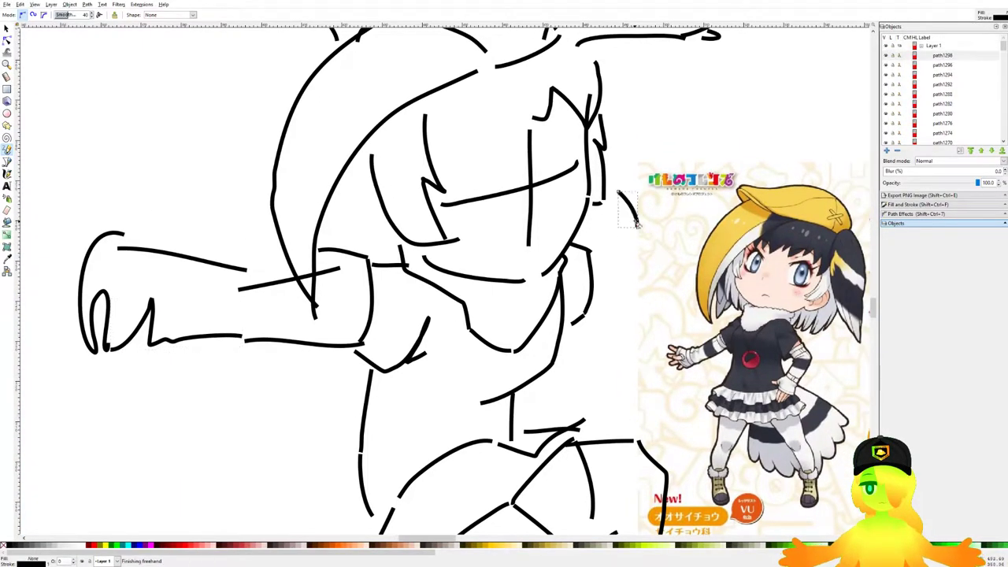
scroll(616, 197, "down", 3)
left_click_drag(634, 242, 545, 270)
scroll(555, 276, "up", 3)
left_click_drag(330, 281, 484, 235)
scroll(392, 244, "down", 1)
scroll(90, 110, "up", 1)
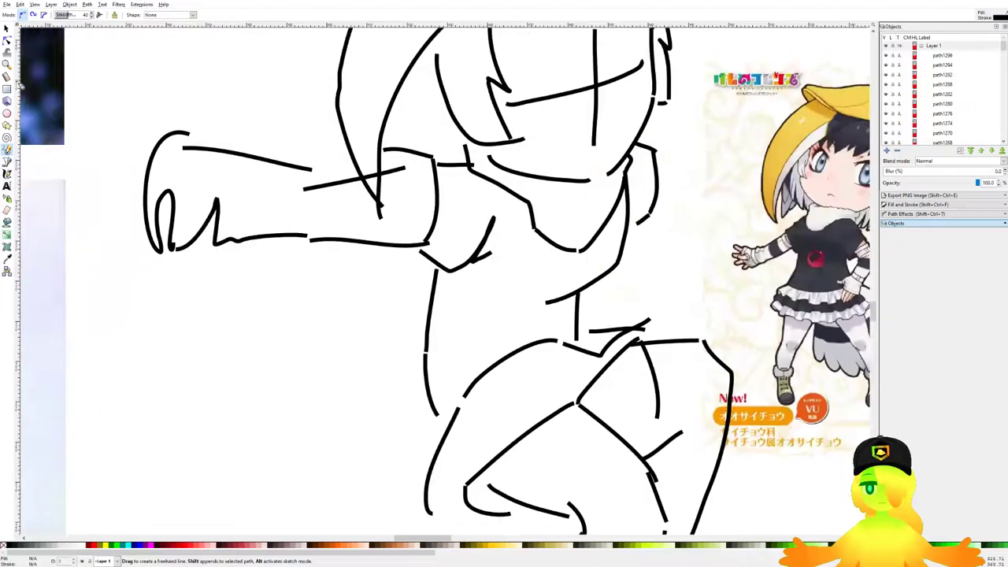
Step: Select all strokes of the outstretched arm and hand and rotate them so the arm slopes downward from the shoulder
key("s")
scroll(263, 149, "down", 2)
left_click_drag(401, 246, 423, 230)
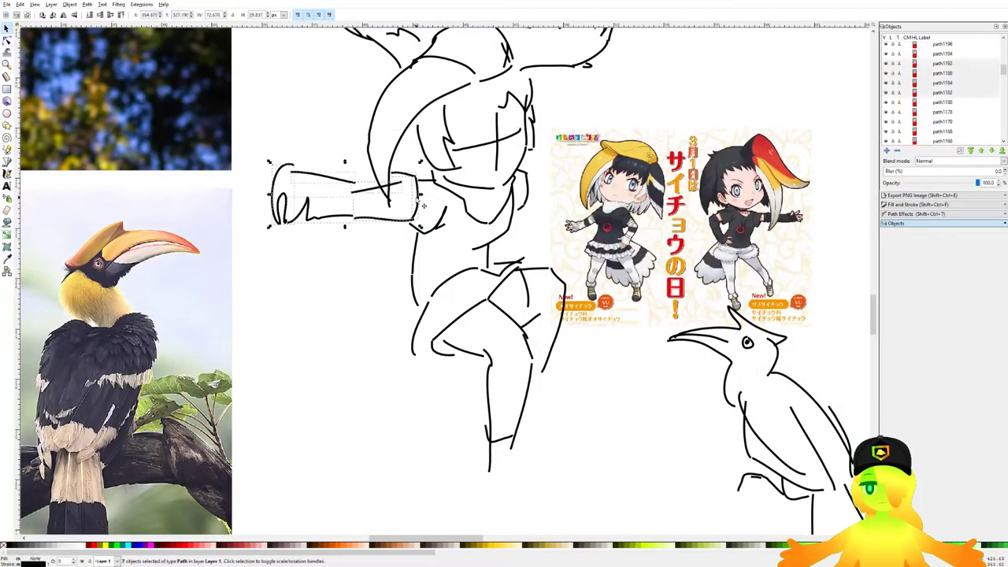
mouse_move(420, 163)
left_mouse_down()
mouse_move(398, 142)
mouse_move(425, 205)
mouse_move(462, 215)
left_mouse_up()
key("Escape")
Step: Draw the far arm's bent forearm below the sleeve, curving back toward the waist
left_click(10, 152)
scroll(565, 216, "up", 3)
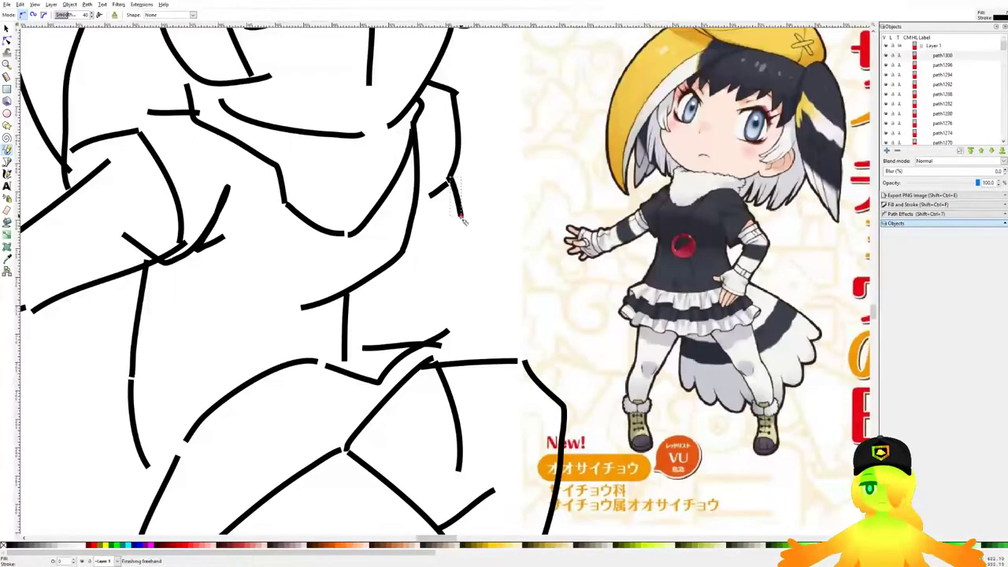
scroll(495, 217, "down", 2)
key("ctrl+z")
scroll(472, 217, "up", 4)
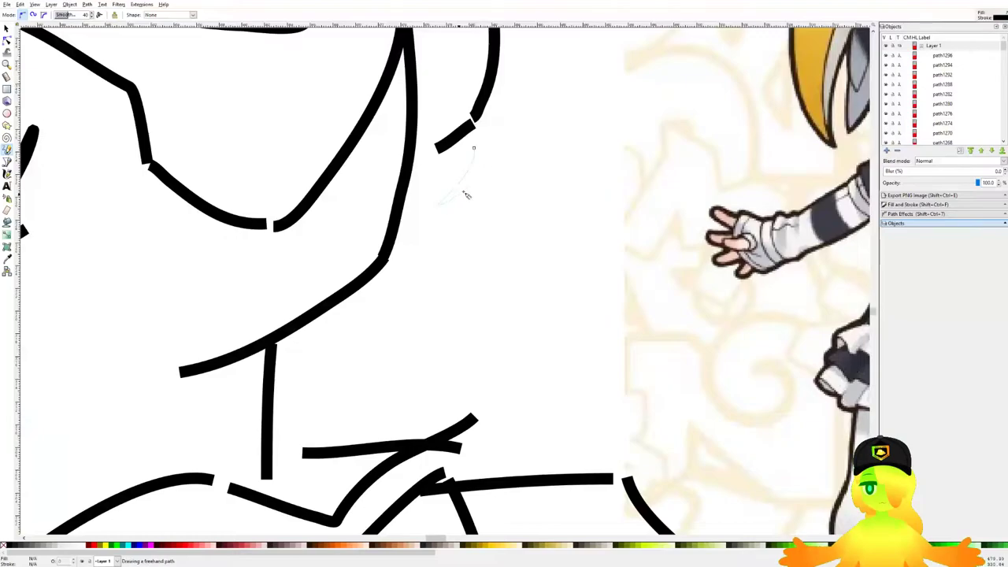
left_click_drag(486, 128, 443, 273)
scroll(479, 268, "down", 4)
left_click_drag(84, 300, 176, 289)
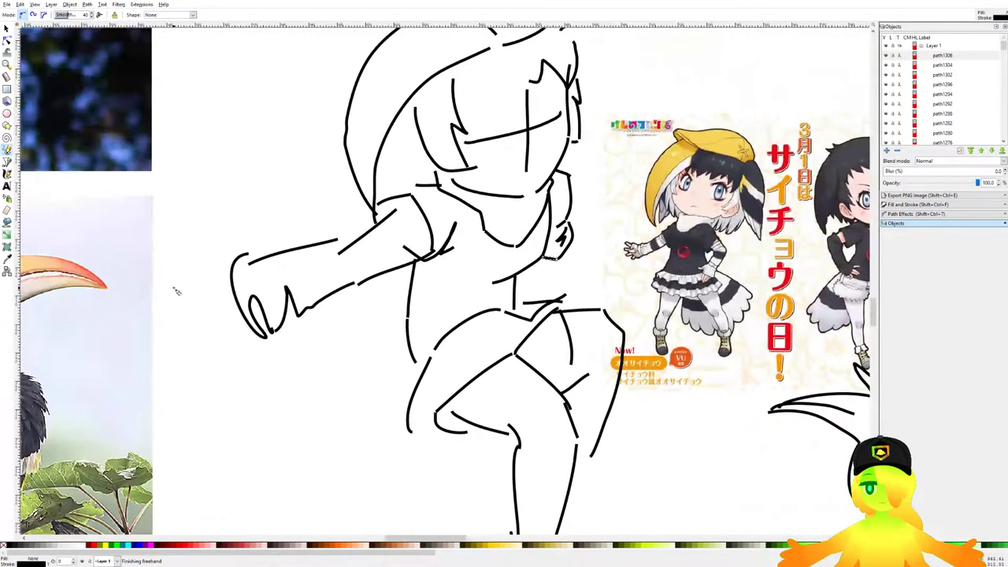
Step: Sketch the far arm's hand with short finger strokes beside the waist
scroll(584, 230, "up", 4)
left_click_drag(607, 232, 533, 251)
mouse_move(458, 249)
left_mouse_down()
mouse_move(448, 286)
mouse_move(457, 294)
left_mouse_up()
left_click_drag(458, 252, 536, 268)
left_click_drag(533, 272, 471, 299)
mouse_move(483, 202)
left_mouse_down()
mouse_move(475, 248)
mouse_move(507, 167)
mouse_move(461, 204)
left_mouse_up()
left_click_drag(460, 151, 472, 168)
Step: Draw the finger pointing outward from the outstretched hand
scroll(465, 166, "down", 3)
mouse_move(246, 268)
left_mouse_down()
mouse_move(320, 283)
mouse_move(480, 264)
left_mouse_up()
scroll(472, 268, "down", 1)
scroll(277, 287, "up", 2)
mouse_move(427, 312)
left_mouse_down()
mouse_move(403, 320)
mouse_move(399, 386)
left_mouse_up()
scroll(403, 321, "down", 5)
scroll(417, 335, "up", 6)
left_click_drag(324, 373, 392, 374)
Step: Add the spread, narrow fingers rising from the upper edge of the outstretched hand
mouse_move(383, 313)
left_mouse_down()
mouse_move(386, 341)
mouse_move(323, 250)
mouse_move(360, 229)
left_mouse_up()
left_click_drag(371, 229, 395, 289)
key("ctrl+z")
left_click_drag(370, 229, 397, 292)
left_click_drag(389, 258, 394, 230)
left_click_drag(396, 229, 412, 282)
left_click_drag(409, 259, 413, 274)
Step: Draw the puffy boot cuff around the near leg's ankle
scroll(413, 282, "down", 3)
mouse_move(642, 337)
left_mouse_down()
mouse_move(299, 284)
mouse_move(404, 309)
left_mouse_up()
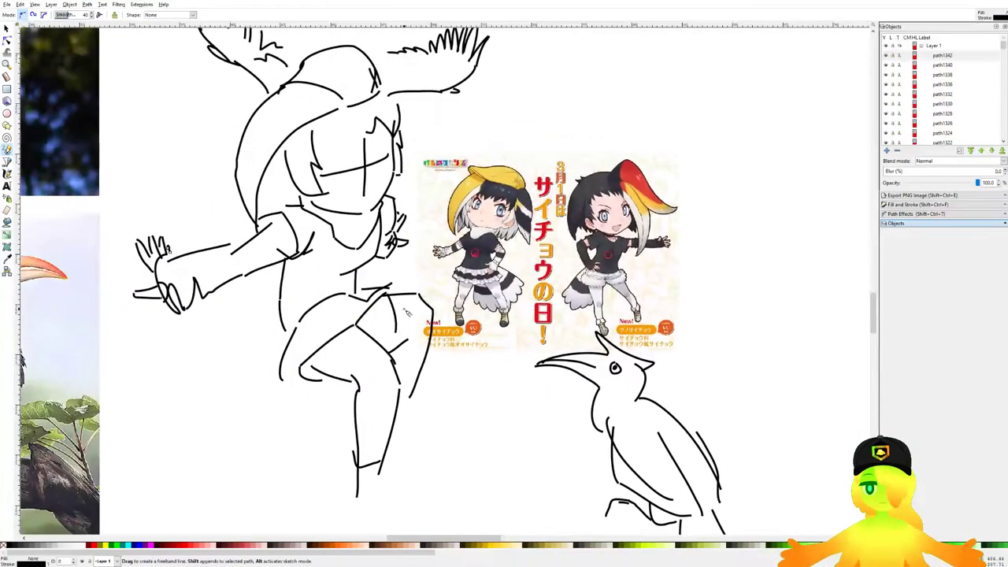
scroll(408, 312, "down", 4)
scroll(379, 316, "up", 5)
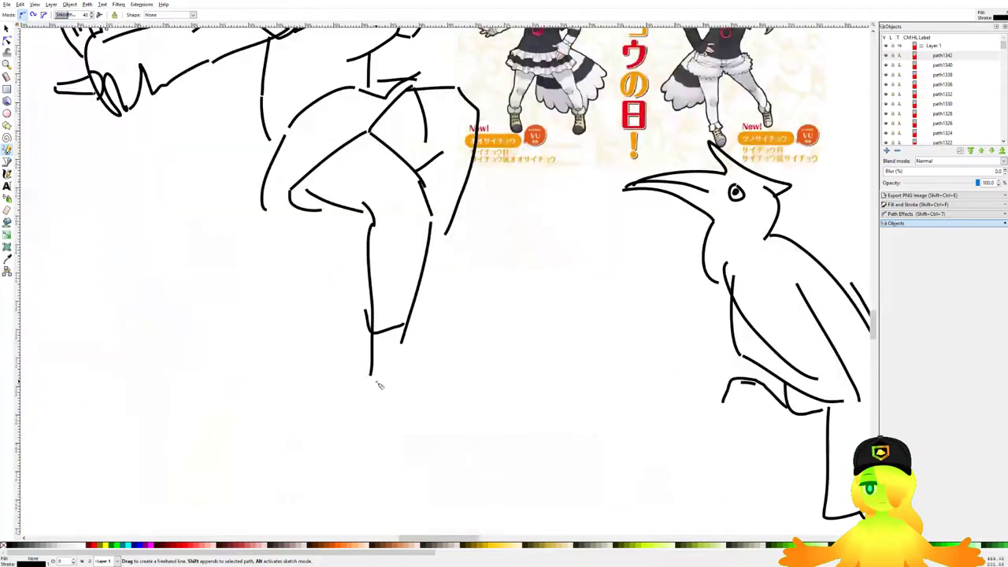
scroll(391, 341, "up", 3)
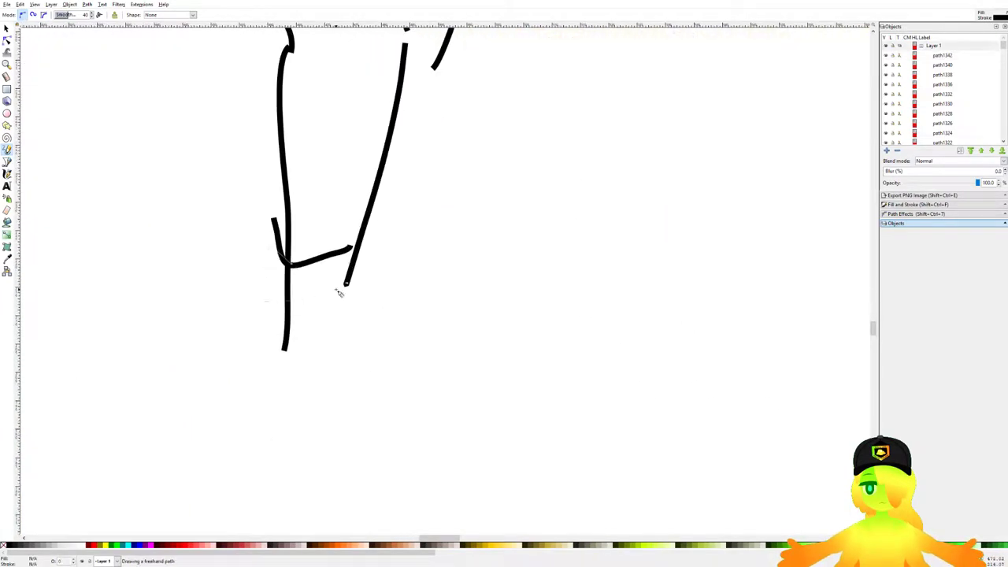
left_click_drag(338, 292, 279, 260)
left_click_drag(351, 259, 352, 258)
scroll(425, 300, "down", 5)
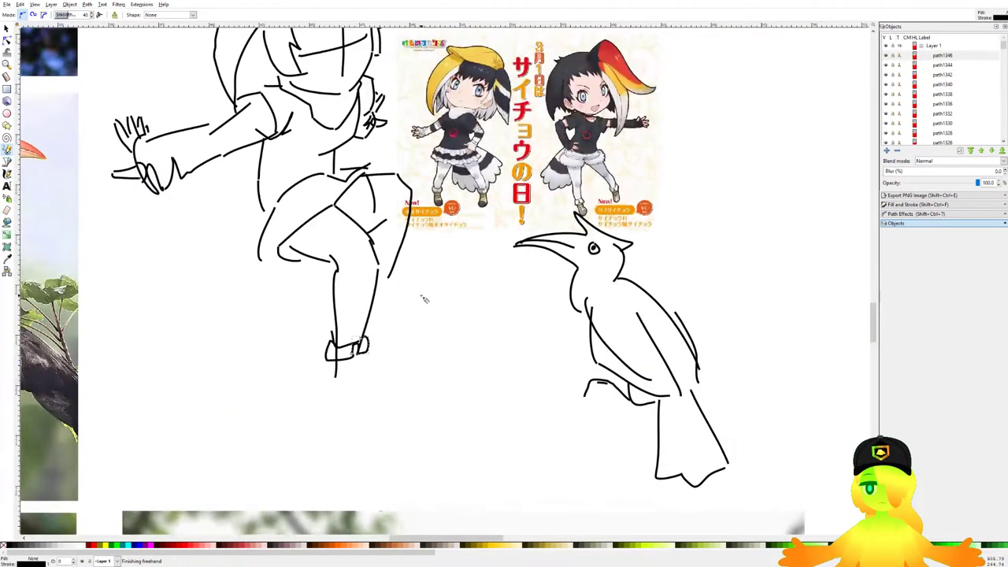
left_click_drag(425, 264, 462, 263)
scroll(383, 362, "up", 2)
left_click_drag(423, 396, 392, 464)
scroll(380, 470, "down", 2)
scroll(427, 362, "up", 2)
left_click_drag(332, 508, 402, 130)
scroll(402, 130, "up", 1)
scroll(404, 132, "up", 1)
mouse_move(441, 75)
left_mouse_down()
mouse_move(439, 182)
mouse_move(474, 313)
left_mouse_up()
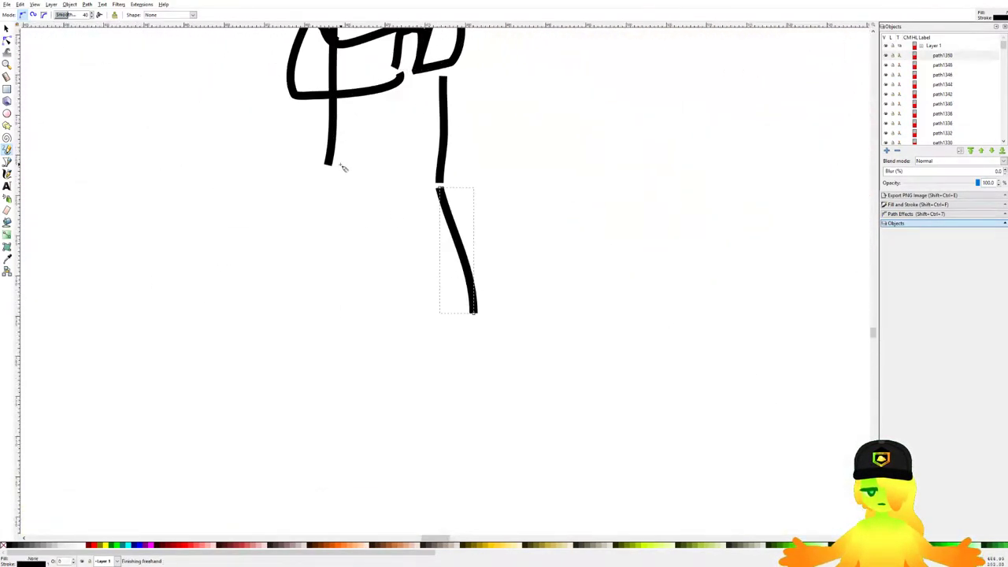
key("ctrl+z")
key("ctrl+z")
Step: Draw the near boot below the cuff with a long back edge, a short front edge and a rounded, downward-pointing toe
left_click_drag(446, 70, 499, 310)
left_click_drag(304, 130, 297, 207)
left_click_drag(308, 208, 357, 246)
left_click_drag(480, 380, 498, 368)
key("ctrl+z")
mouse_move(348, 244)
left_mouse_down()
mouse_move(483, 377)
mouse_move(511, 344)
left_mouse_up()
scroll(500, 296, "down", 2)
Step: Draw a boot cuff at the lower end of the long curved line behind the near leg
left_click_drag(502, 183, 437, 426)
scroll(437, 426, "down", 4)
scroll(431, 338, "up", 5)
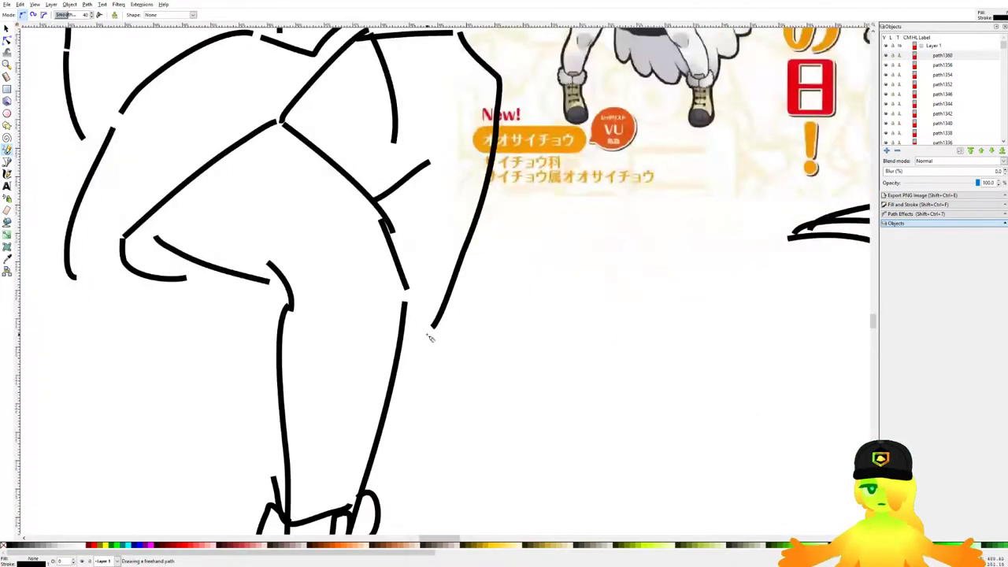
scroll(439, 311, "up", 1)
left_click_drag(467, 304, 402, 384)
scroll(441, 390, "down", 4)
scroll(472, 291, "up", 4)
left_click_drag(475, 286, 451, 455)
key("ctrl+z")
key("ctrl+z")
key("ctrl+z")
Step: Draw the rear boot below its cuff, partly hidden behind the near leg
left_click_drag(453, 390, 453, 408)
mouse_move(453, 414)
left_mouse_down()
mouse_move(422, 444)
mouse_move(396, 445)
left_mouse_up()
scroll(331, 375, "down", 5)
left_click_drag(321, 332, 417, 347)
scroll(433, 203, "up", 3)
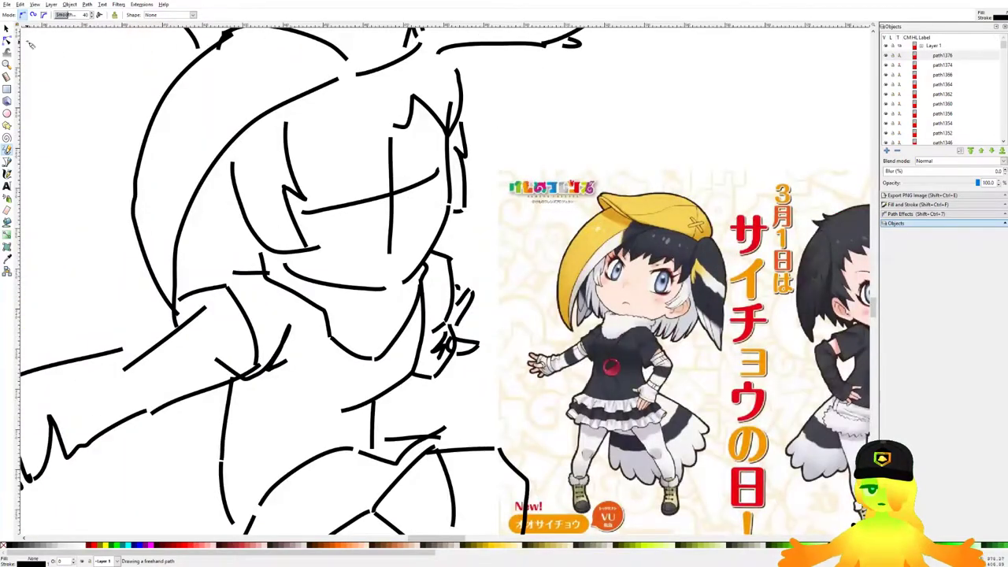
Step: Delete the tall vertical measuring line and its end ticks beside the sketches
key("s")
left_click(409, 189)
scroll(534, 160, "down", 3)
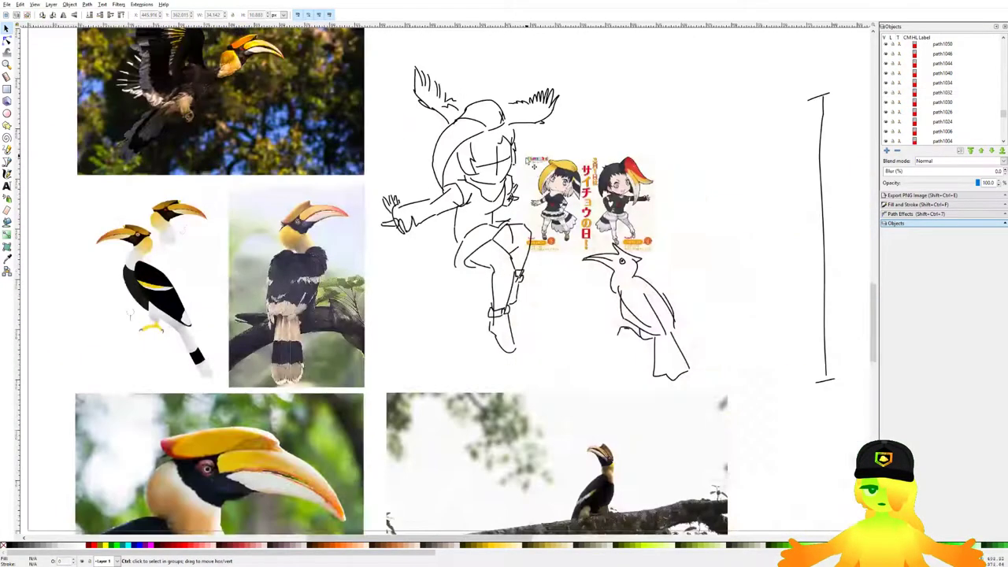
left_click_drag(740, 284, 682, 296)
left_click_drag(782, 298, 733, 412)
key("Delete")
scroll(704, 309, "left", 2)
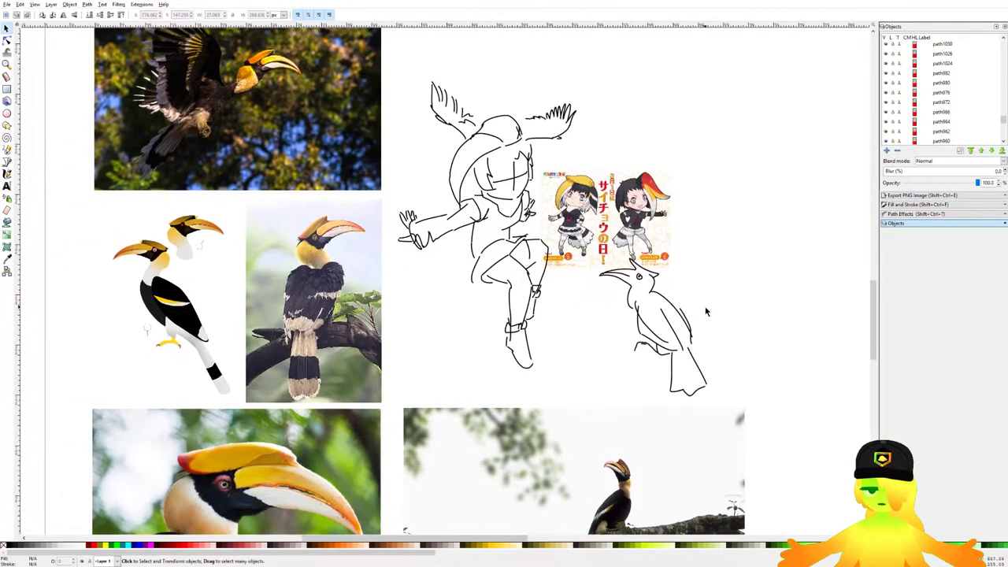
Step: Select the whole perched hornbill sketch and scale it down to about 104 by 133 px
mouse_move(784, 240)
left_mouse_down()
mouse_move(581, 399)
mouse_move(577, 425)
left_mouse_up()
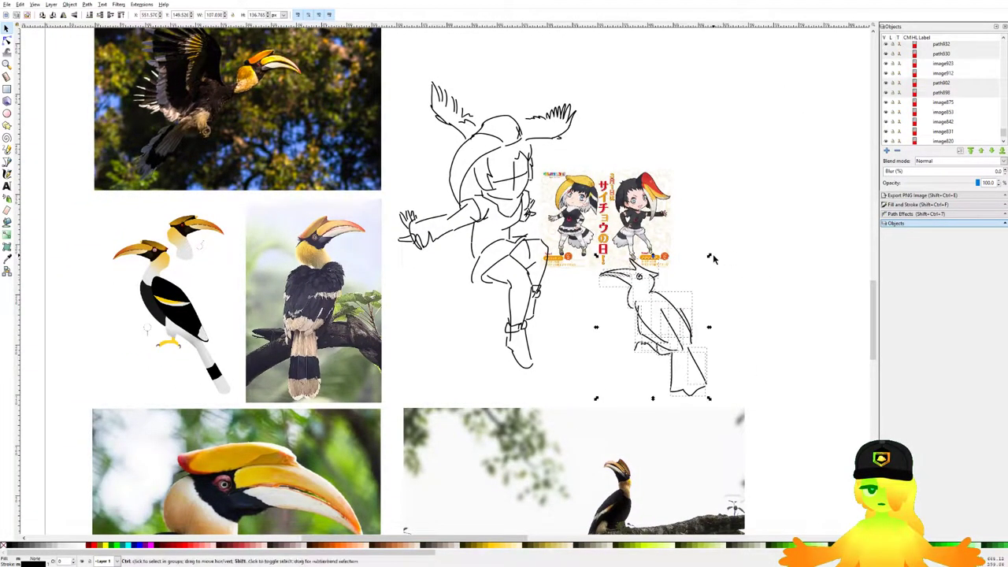
key("Escape")
scroll(664, 299, "up", 1)
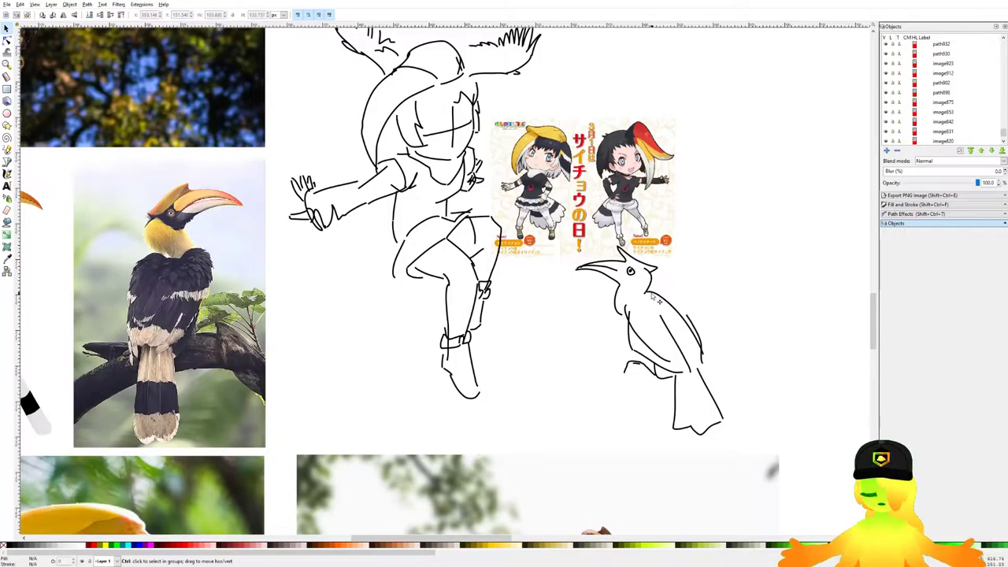
scroll(656, 297, "down", 1)
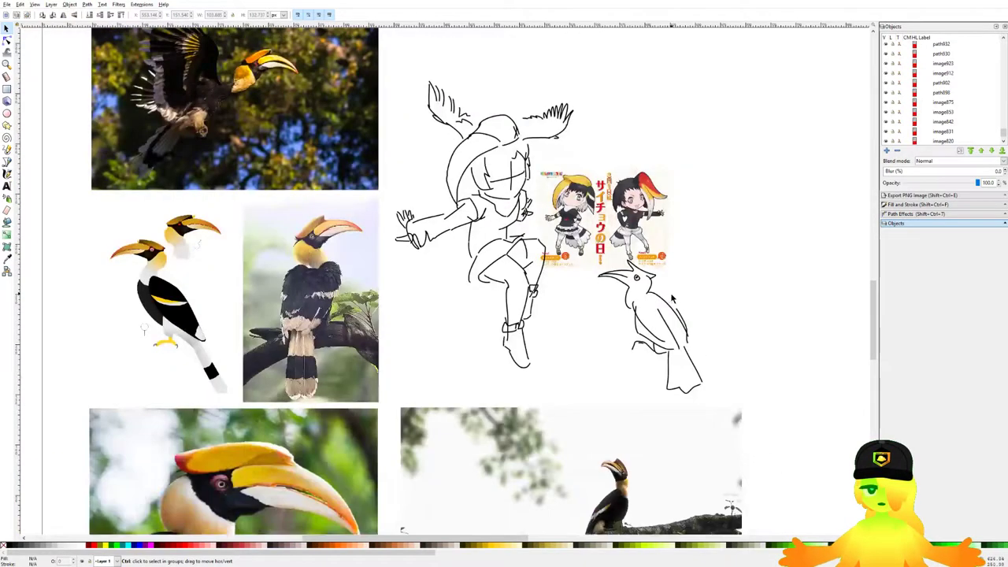
Step: Extend the jagged fringe across the character's forehead with a freehand zigzag stroke
left_click(7, 150)
scroll(437, 282, "right", 2)
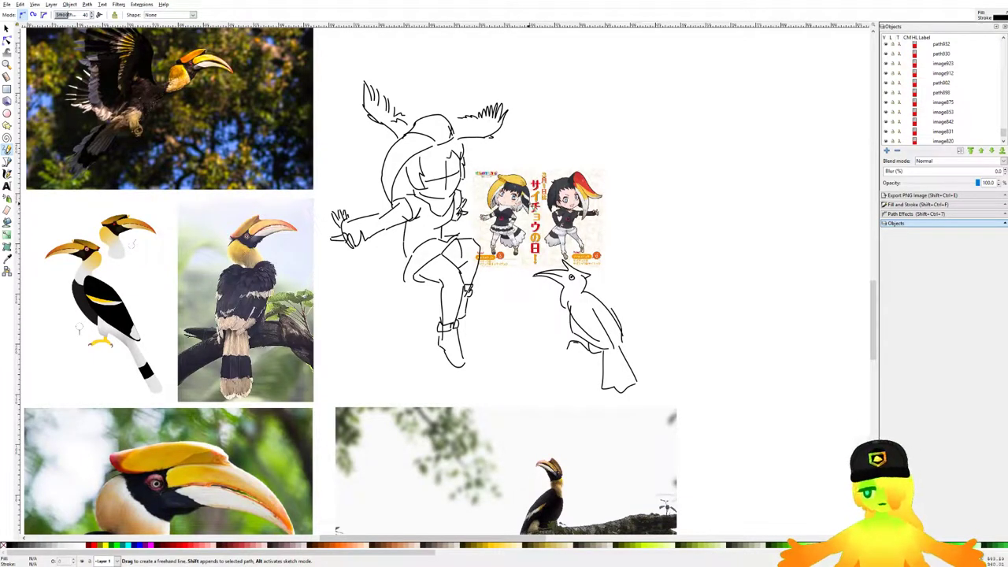
scroll(450, 221, "up", 4)
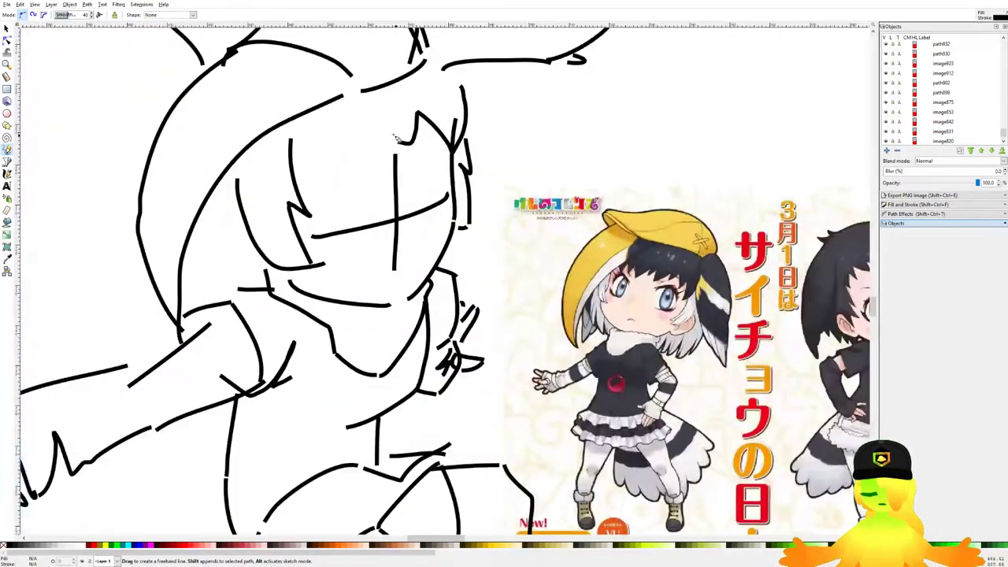
left_click_drag(349, 167, 336, 148)
key("ctrl+z")
left_click_drag(398, 144, 397, 145)
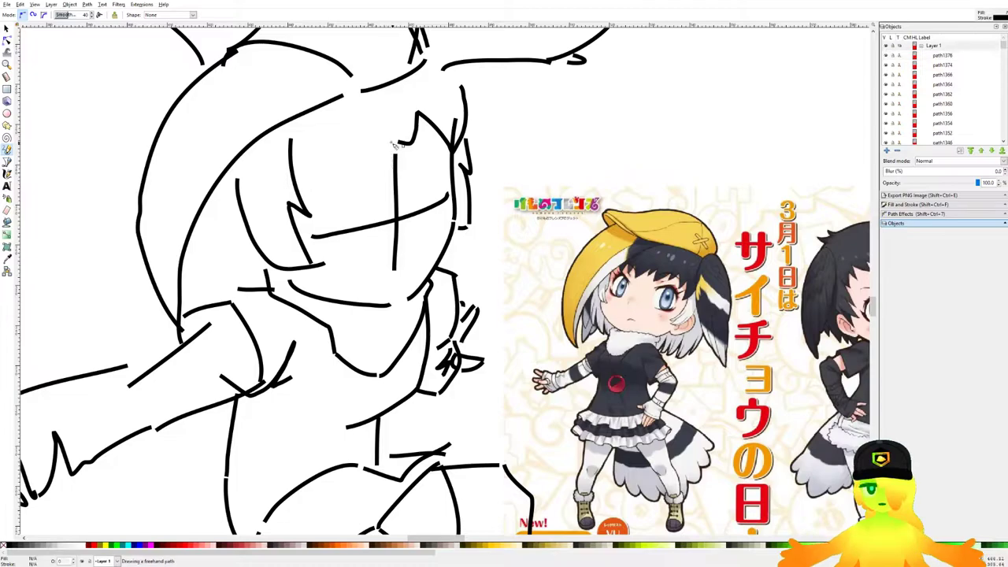
left_click_drag(323, 165, 319, 169)
scroll(313, 203, "left", 2)
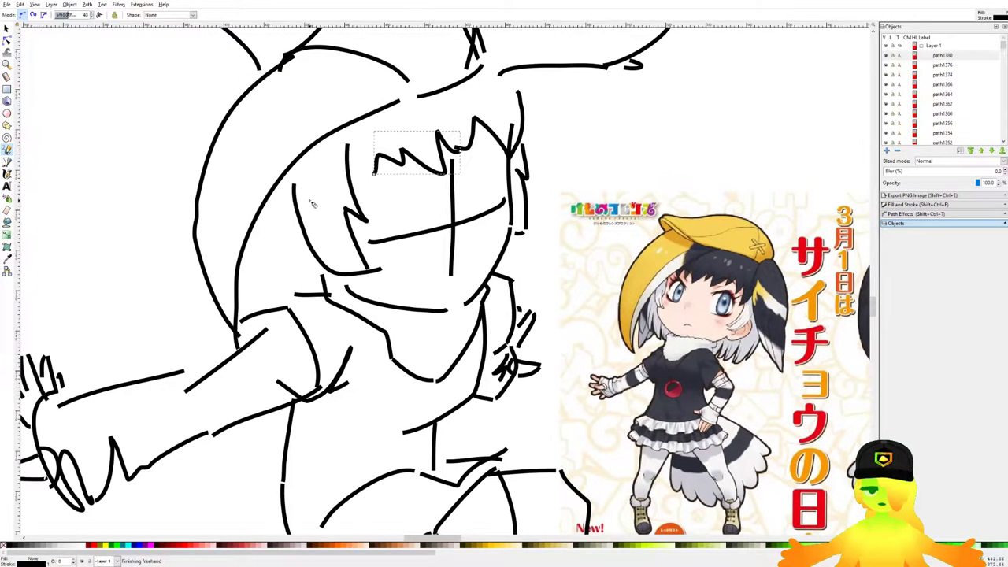
Step: Draw a curved hair strand inside the long side hair and a short lock beside the far cheek
left_click_drag(259, 209, 273, 293)
mouse_move(518, 234)
left_mouse_down()
mouse_move(516, 286)
mouse_move(513, 267)
mouse_move(431, 192)
left_mouse_up()
scroll(507, 234, "down", 3)
scroll(435, 195, "up", 2)
Step: Delete the horizontal and vertical guide lines crossing the face
key("s")
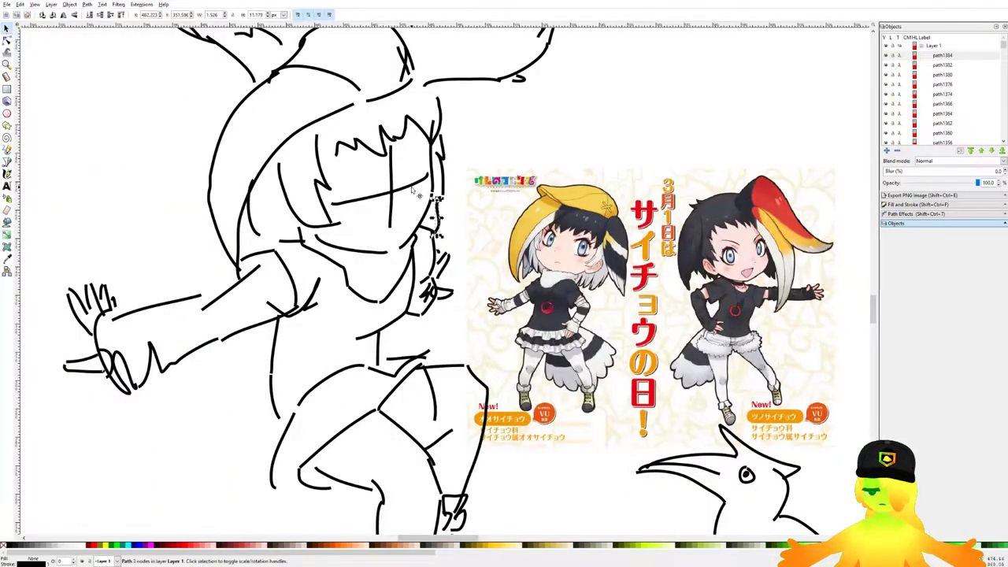
key("Delete")
left_click(392, 196)
key("Delete")
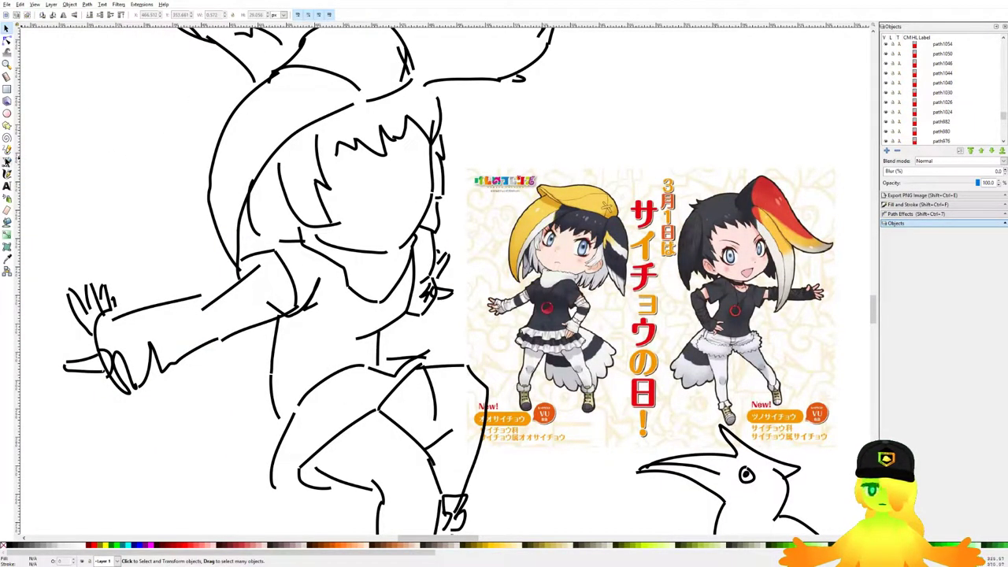
Step: Draw the angled upper eyelid lines for both eyes
left_click(7, 150)
scroll(394, 210, "up", 4)
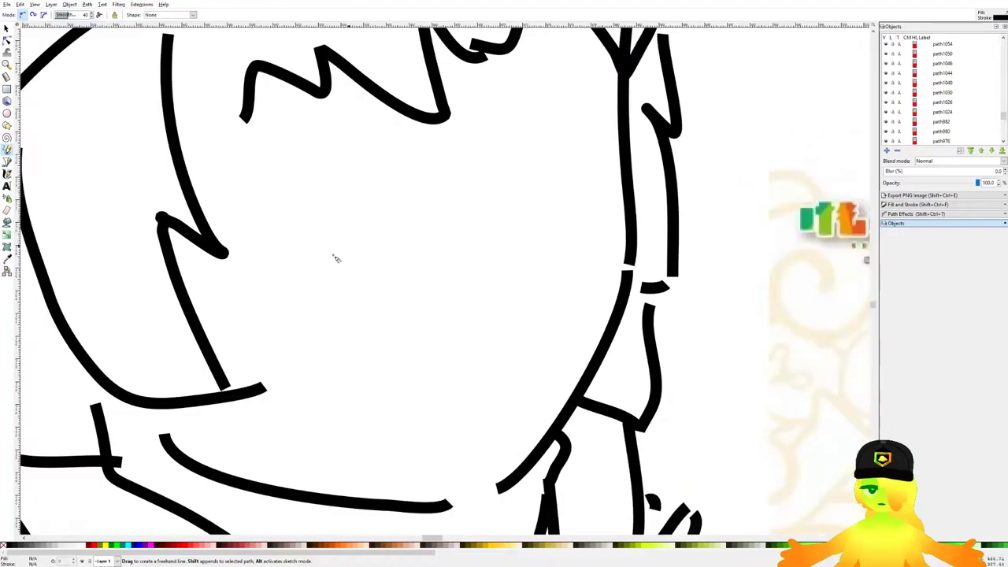
left_click_drag(360, 198, 417, 218)
left_click_drag(511, 211, 478, 225)
mouse_move(529, 180)
left_mouse_down()
mouse_move(584, 139)
mouse_move(538, 144)
mouse_move(585, 156)
mouse_move(587, 143)
left_mouse_up()
key("ctrl+z")
key("ctrl+z")
Step: Draw the near eye as a tall arch closed by a curved lower lid line
left_click_drag(327, 258, 360, 338)
key("ctrl+z")
mouse_move(320, 385)
left_mouse_down()
mouse_move(377, 297)
mouse_move(369, 362)
left_mouse_up()
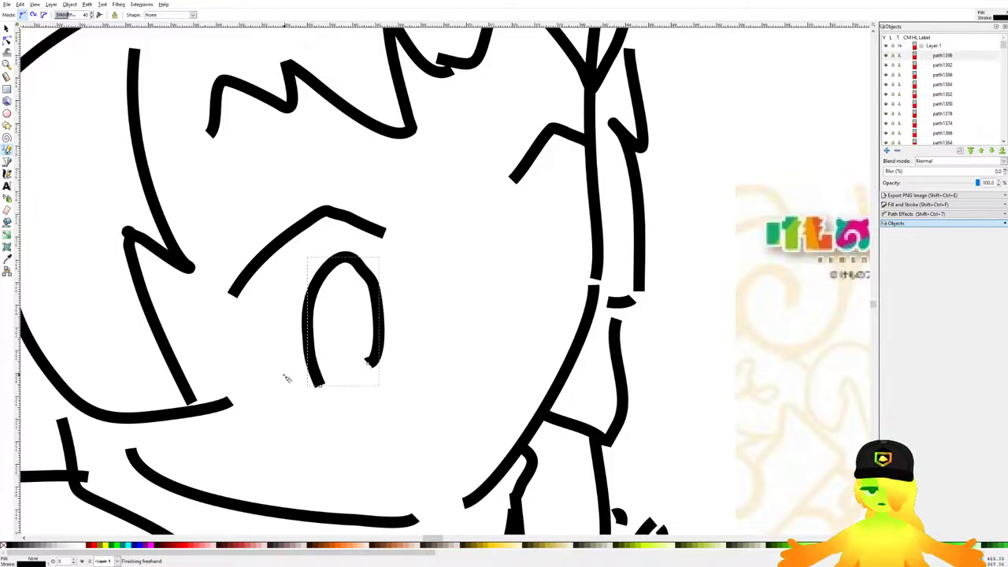
left_click_drag(283, 377, 400, 362)
Step: Draw the far eye as a narrow arch with a short slanted lower lid at the face's edge
left_click_drag(541, 296, 596, 272)
key("ctrl+z")
left_click_drag(526, 318, 581, 293)
left_click_drag(544, 299, 563, 206)
left_click_drag(571, 259, 571, 296)
key("ctrl+z")
mouse_move(538, 307)
left_mouse_down()
mouse_move(558, 208)
mouse_move(581, 296)
left_mouse_up()
left_click(7, 29)
mouse_move(546, 137)
left_mouse_down()
mouse_move(540, 164)
mouse_move(545, 155)
left_mouse_up()
key("ctrl+z")
left_click(502, 343)
left_click_drag(497, 351, 602, 187)
left_click(477, 252)
scroll(477, 252, "down", 5)
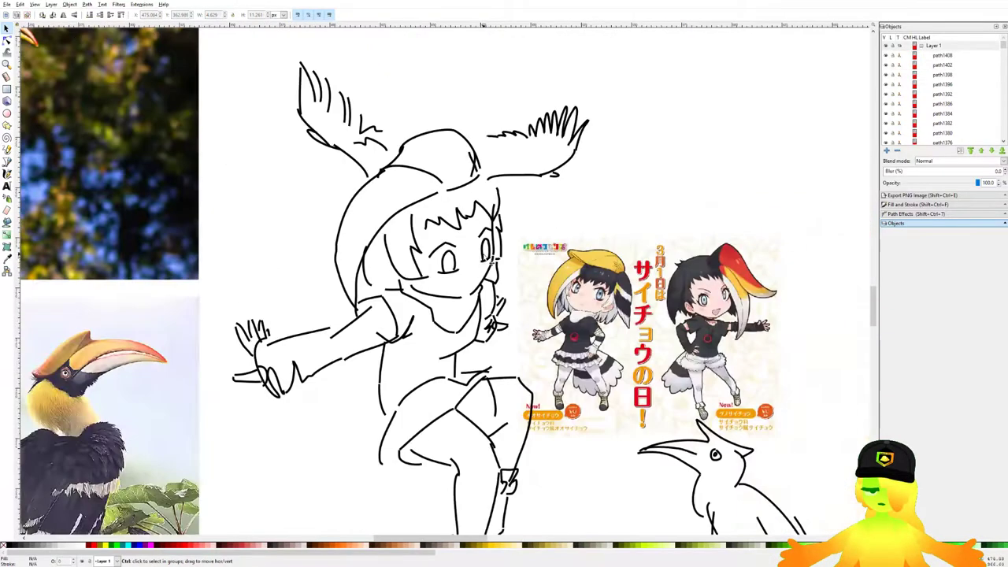
Step: Thicken the upper eyelid lines of both eyes and draw pointed lashes at their outer corners
scroll(466, 264, "up", 5)
left_click(9, 149)
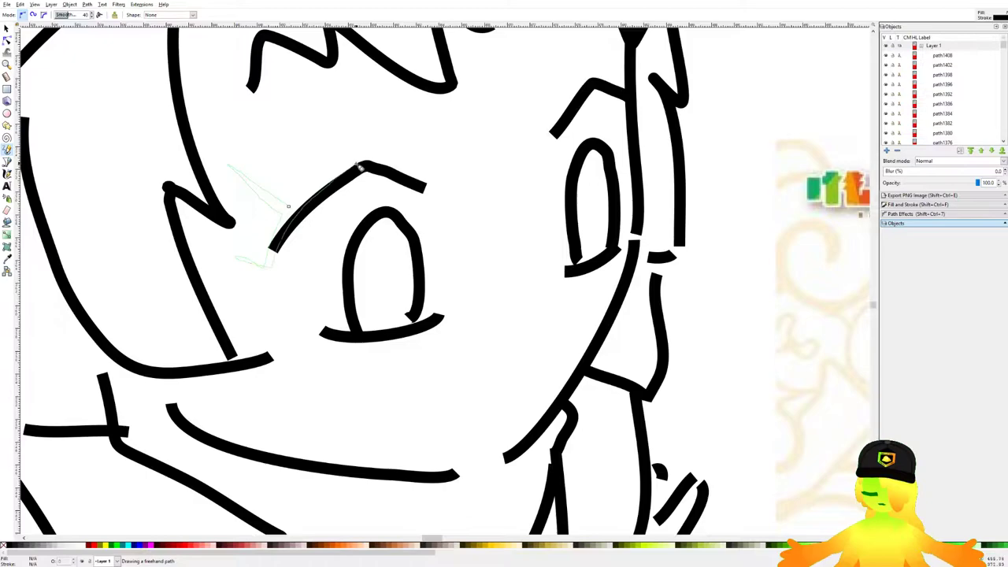
left_click_drag(357, 149, 395, 173)
mouse_move(640, 190)
left_mouse_down()
mouse_move(606, 226)
mouse_move(542, 241)
left_mouse_up()
mouse_move(454, 182)
left_mouse_down()
mouse_move(493, 122)
mouse_move(530, 147)
mouse_move(530, 161)
mouse_move(540, 137)
mouse_move(547, 168)
left_mouse_up()
scroll(549, 167, "down", 4)
scroll(528, 216, "up", 3)
left_click_drag(527, 219, 463, 323)
left_click(6, 29)
mouse_move(423, 219)
left_mouse_down()
mouse_move(533, 135)
mouse_move(512, 175)
left_mouse_up()
left_click(432, 192)
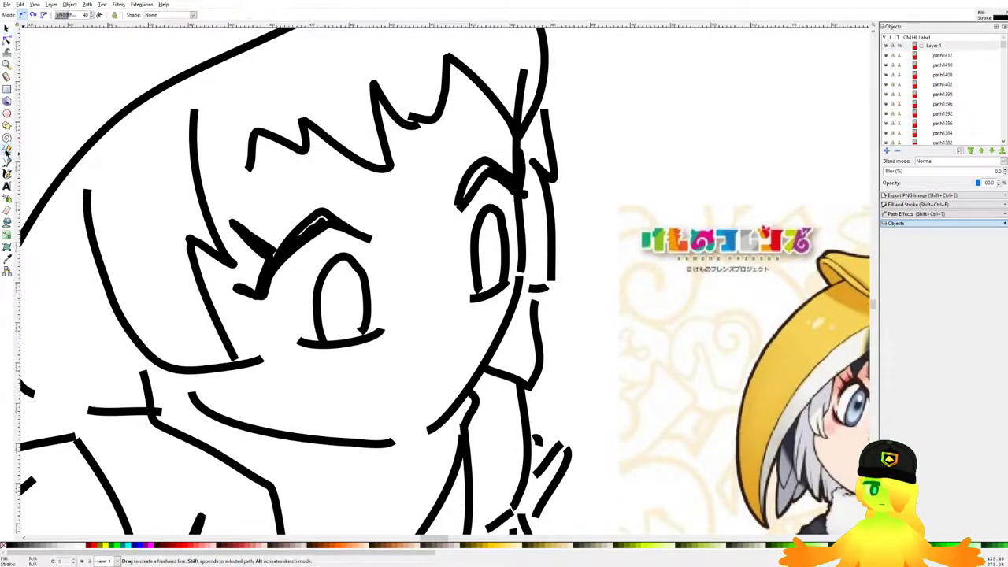
Step: Draw a short curved eyebrow above each eye, just under the zigzag bangs
left_click(6, 154)
scroll(441, 290, "down", 5)
scroll(429, 264, "up", 5)
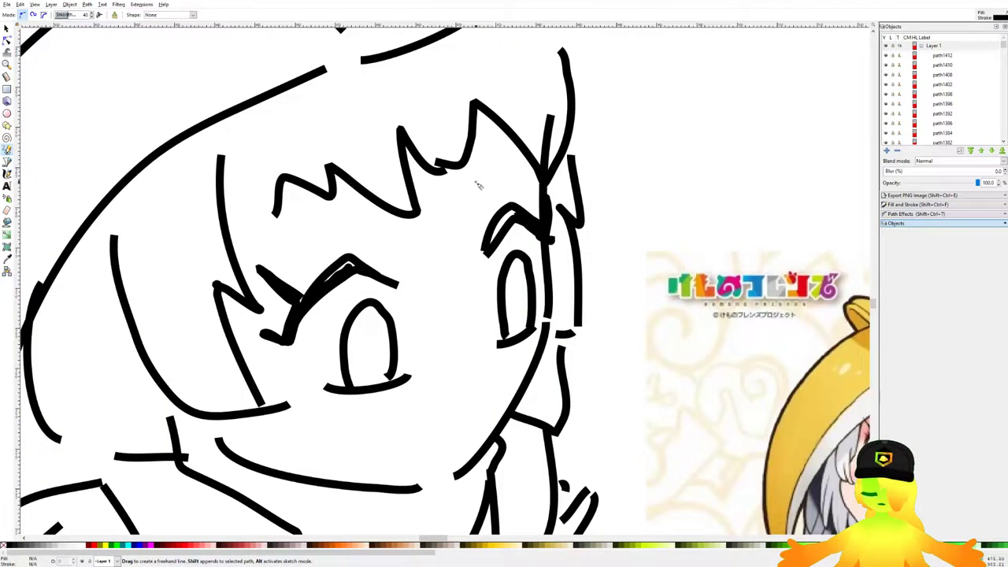
left_click_drag(473, 182, 546, 147)
left_click_drag(278, 218, 357, 222)
left_click_drag(450, 320, 362, 225)
key("ctrl+z")
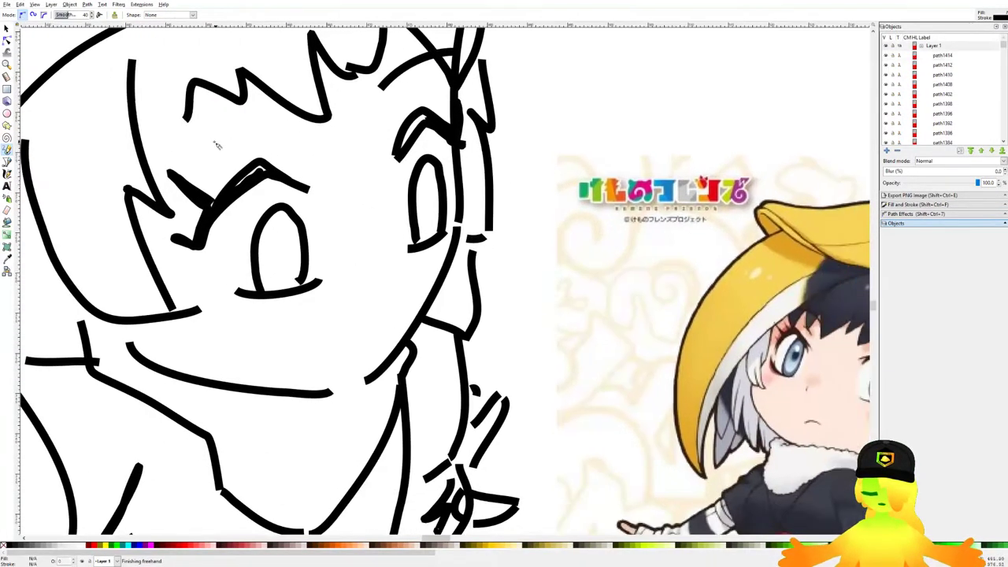
left_click_drag(176, 144, 264, 111)
Step: Draw the mouth as a short, slightly upturned line between the eyes and chin, retrying the stroke until it fits
scroll(386, 310, "up", 2)
left_click_drag(341, 302, 419, 265)
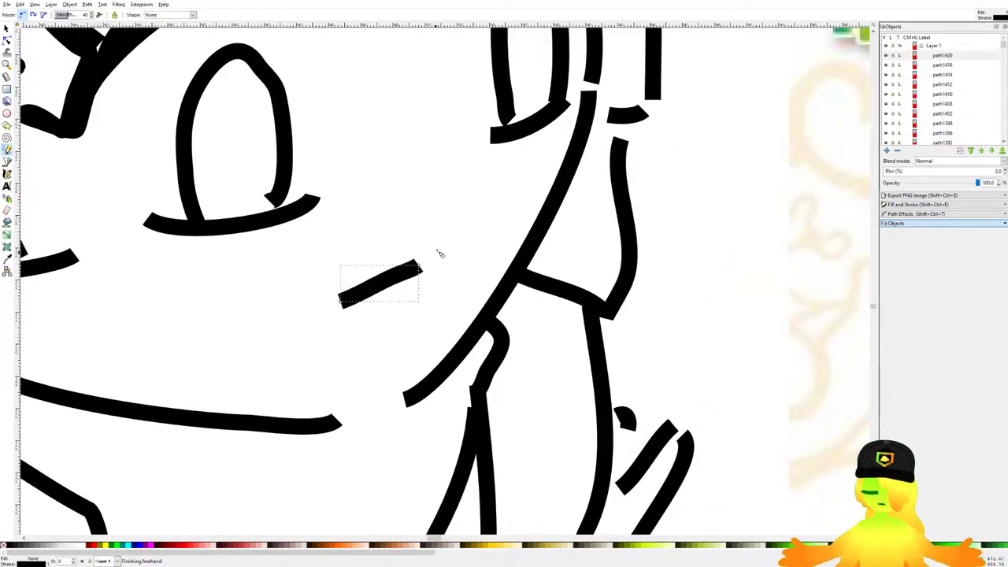
scroll(432, 260, "down", 4)
key("ctrl+z")
scroll(411, 260, "up", 4)
left_click_drag(477, 229, 392, 308)
key("ctrl+z")
left_click_drag(389, 267, 502, 231)
key("ctrl+z")
left_click_drag(387, 286, 446, 263)
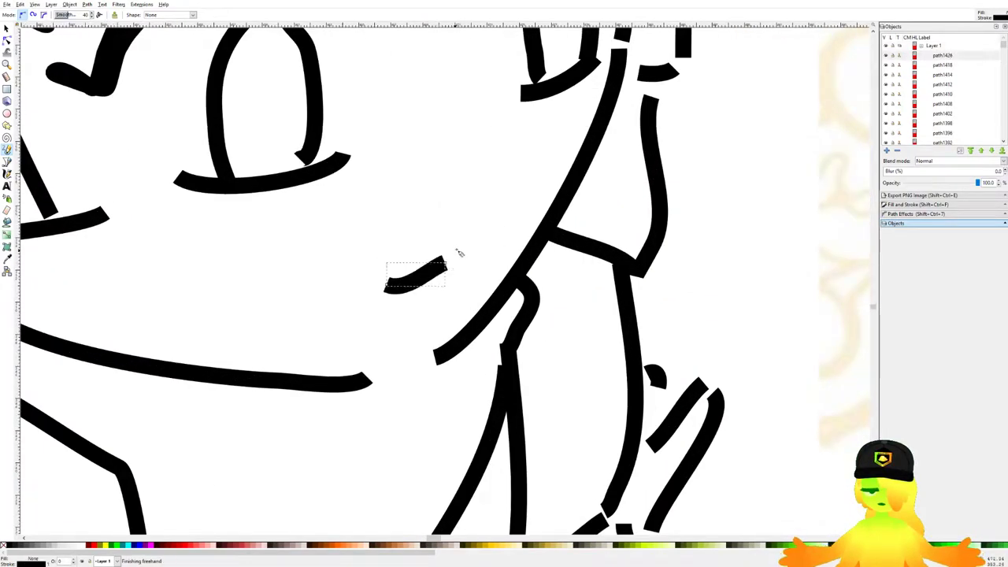
scroll(455, 258, "down", 4)
key("ctrl+z")
scroll(455, 235, "up", 5)
left_click_drag(548, 185, 550, 183)
scroll(547, 151, "down", 3)
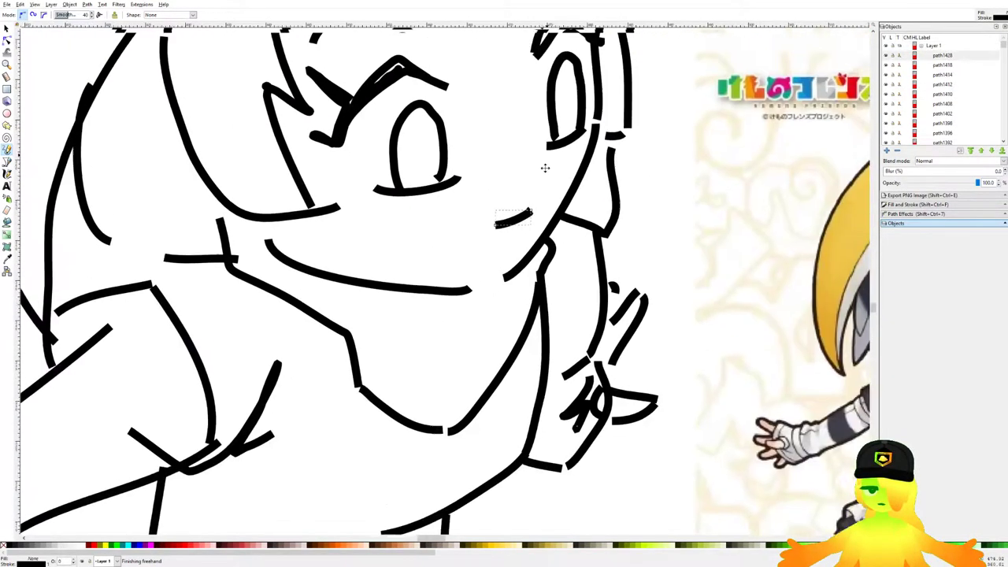
Step: Select the eye and eyebrow strokes and nudge them slightly to refine their placement on the face
left_click(6, 30)
scroll(356, 198, "down", 4)
left_click(386, 209)
scroll(391, 213, "up", 2)
left_click_drag(335, 266, 339, 264)
left_click(360, 232)
left_click_drag(382, 231, 411, 150)
left_click(499, 130)
left_click_drag(435, 116, 435, 115)
left_click_drag(413, 136, 407, 139)
left_click(610, 121)
left_click_drag(361, 227, 264, 146)
left_click_drag(334, 160, 333, 161)
left_click(386, 175)
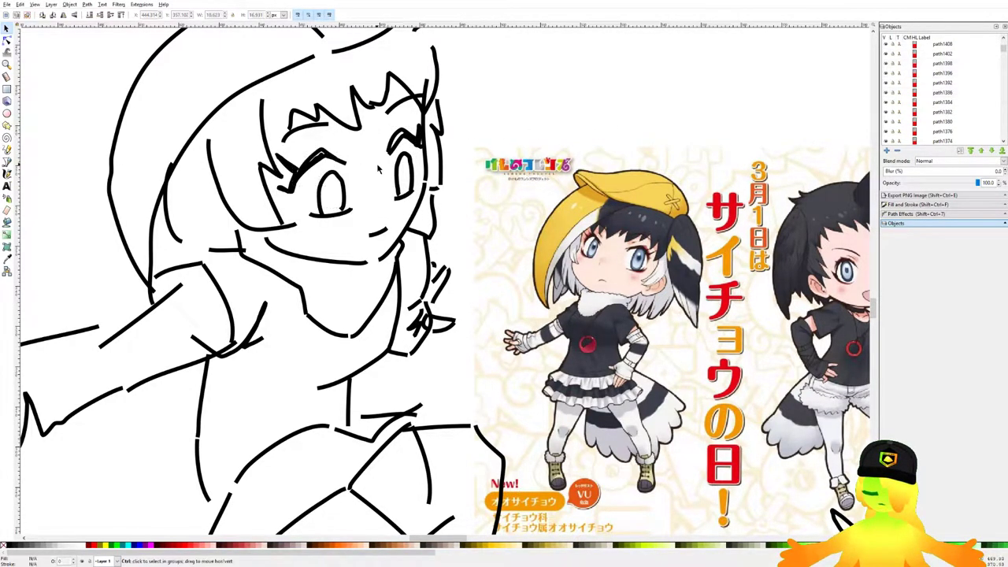
Step: Draw a long curved line inside the hat's bill, from under the crown down towards the shoulder
scroll(387, 176, "down", 5)
scroll(398, 182, "up", 5)
scroll(315, 189, "down", 4)
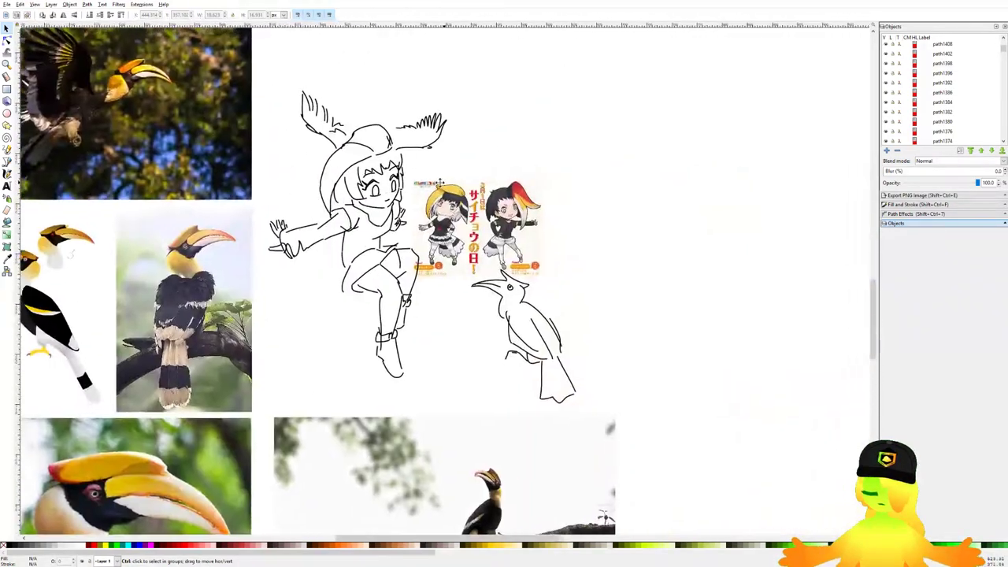
scroll(315, 189, "up", 3)
scroll(347, 160, "up", 4)
left_click(383, 165)
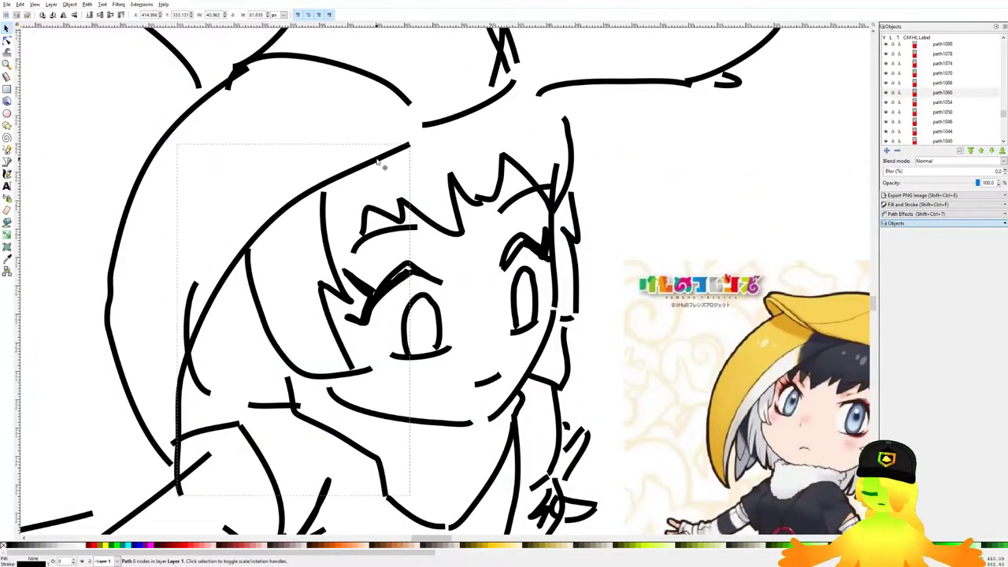
left_click(7, 150)
scroll(182, 185, "down", 1)
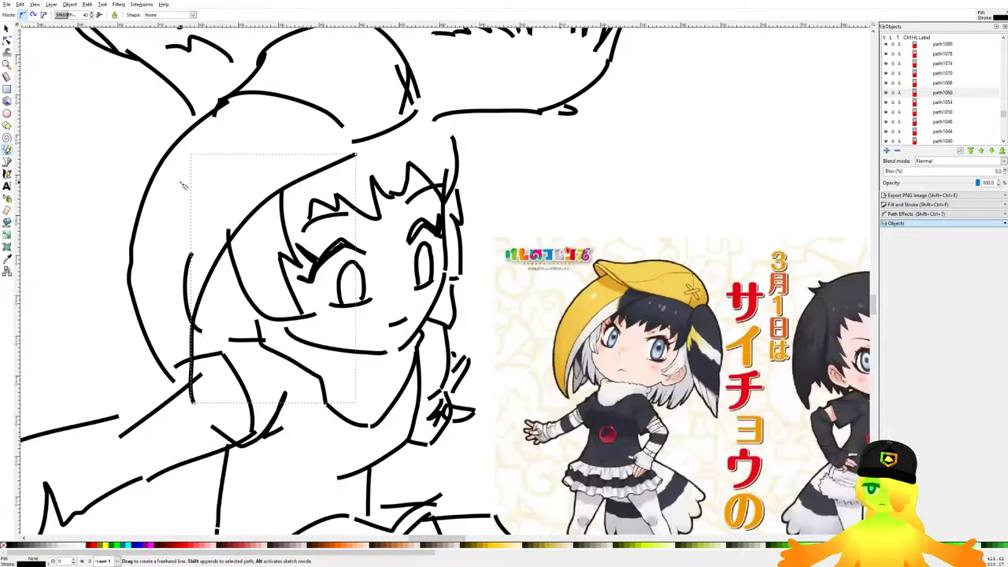
mouse_move(315, 127)
left_mouse_down()
mouse_move(204, 222)
mouse_move(207, 353)
mouse_move(201, 208)
mouse_move(175, 333)
mouse_move(181, 368)
left_mouse_up()
key("ctrl+z")
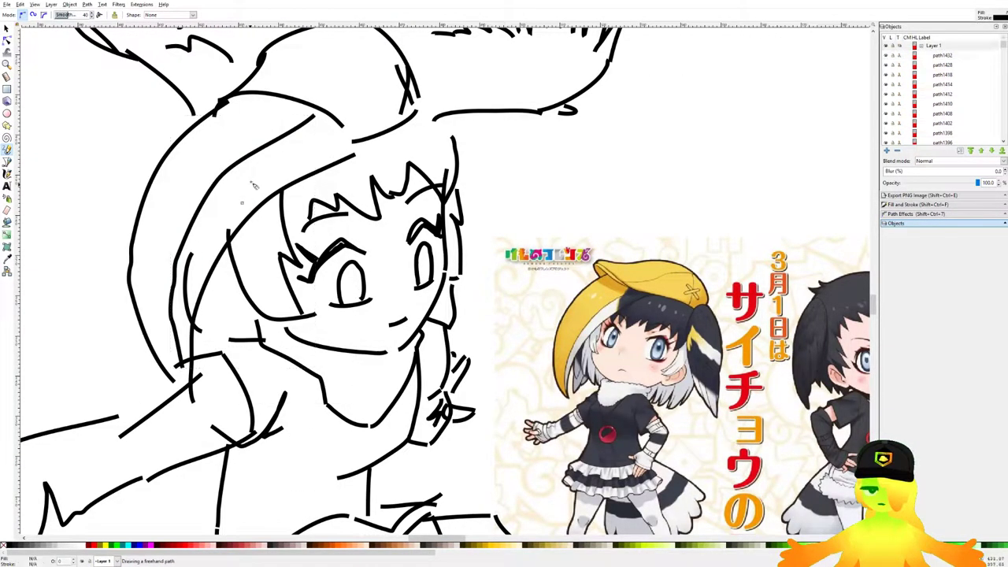
Step: Draw a vertical dividing line from the hat's rim across the bill down to the hair beside the face
left_click_drag(265, 102, 266, 100)
key("ctrl+z")
key("ctrl+z")
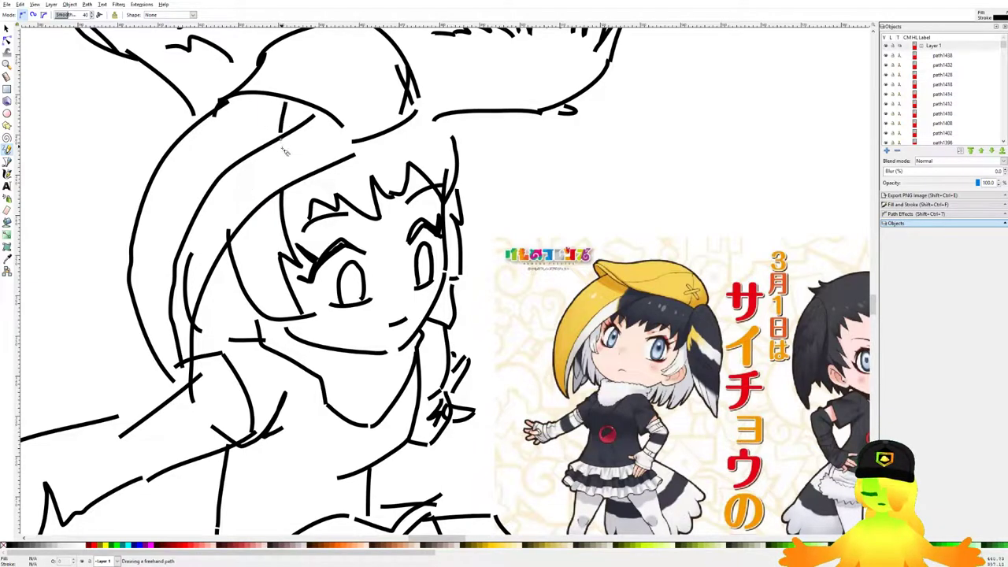
left_click_drag(282, 141, 282, 178)
left_click_drag(282, 177, 322, 229)
mouse_move(237, 167)
left_mouse_down()
mouse_move(248, 142)
mouse_move(330, 142)
left_mouse_up()
key("ctrl+z")
Step: Draw curved lines along the hat's front rim to give it a thick, rounded edge over the bill
left_click_drag(386, 185, 389, 187)
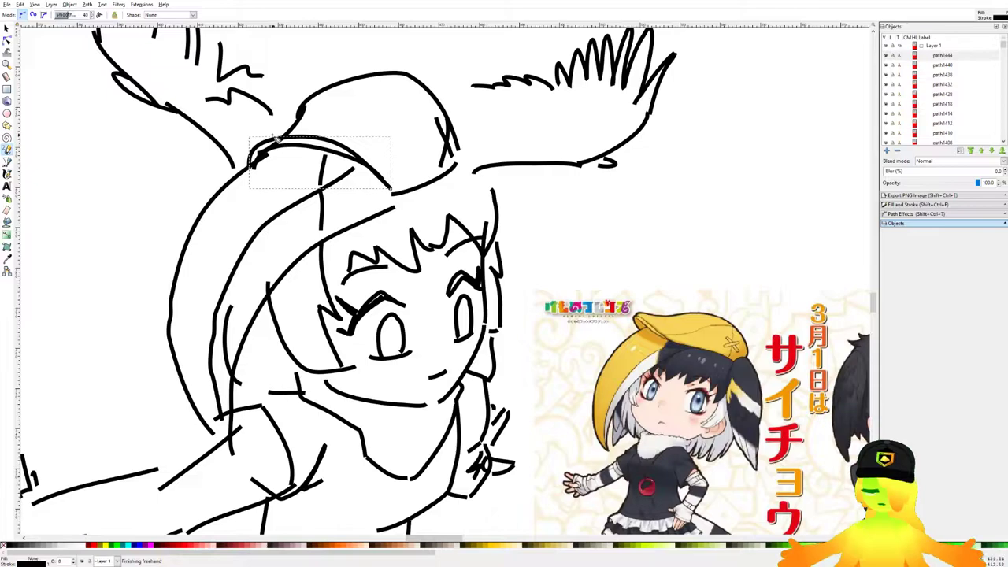
key("ctrl+z")
left_click_drag(246, 168, 244, 170)
left_click_drag(324, 146, 378, 183)
mouse_move(242, 159)
left_mouse_down()
mouse_move(304, 142)
mouse_move(337, 152)
left_mouse_up()
scroll(285, 112, "down", 4)
scroll(318, 109, "up", 4)
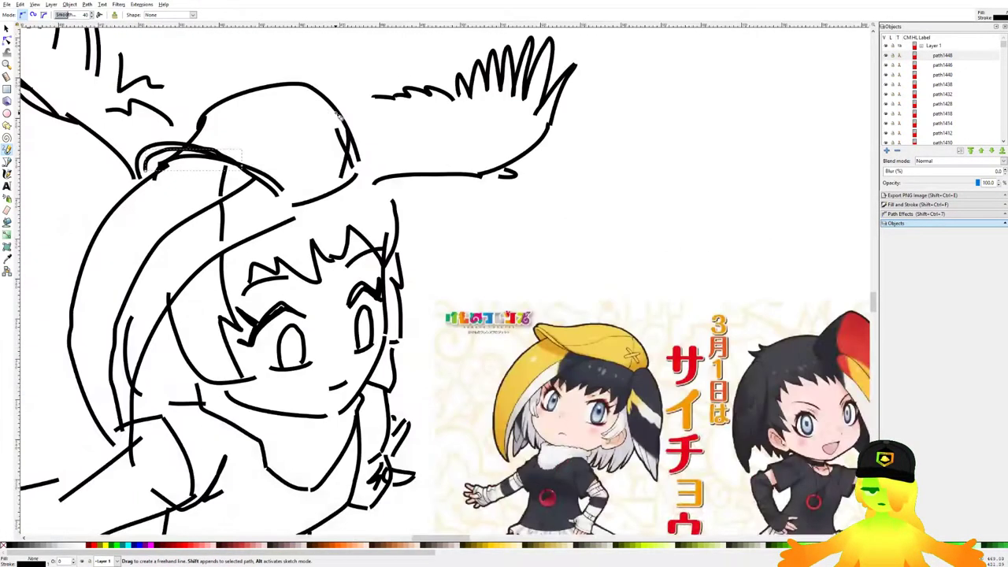
Step: Reinforce the outer edges of the hat's crown and add a curved ridge line down its middle
left_click_drag(307, 92, 347, 134)
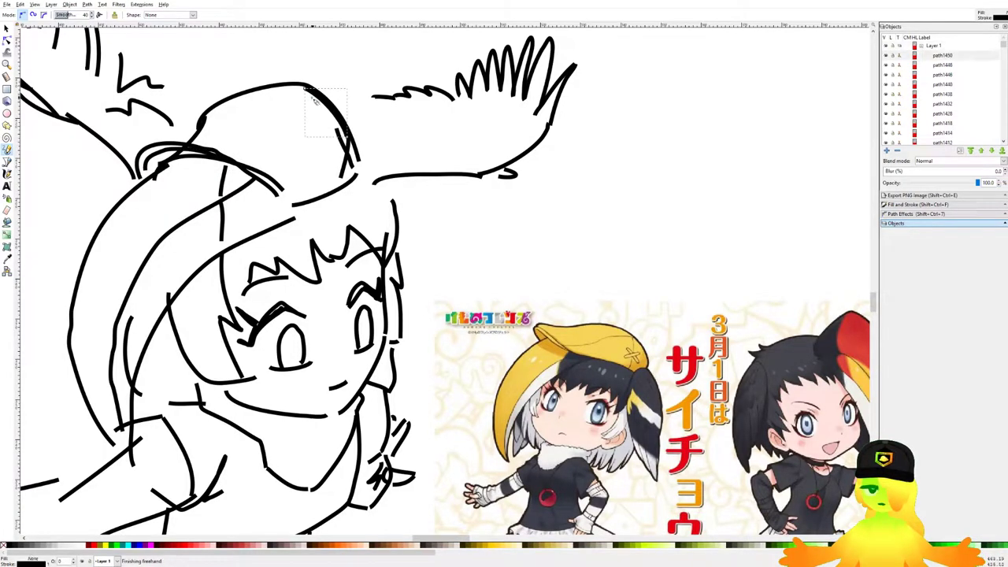
left_click_drag(263, 88, 234, 103)
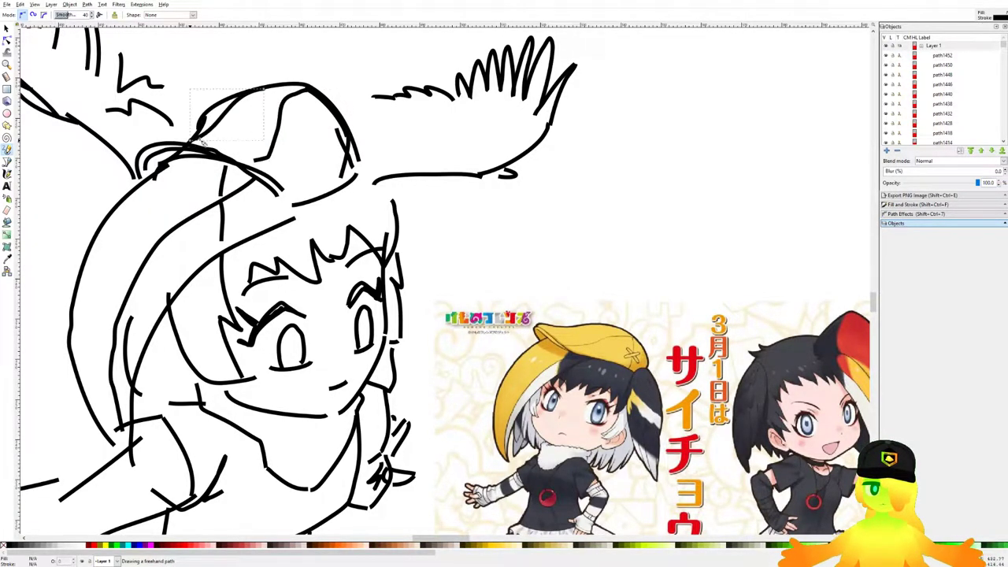
scroll(257, 123, "down", 4)
scroll(210, 93, "up", 3)
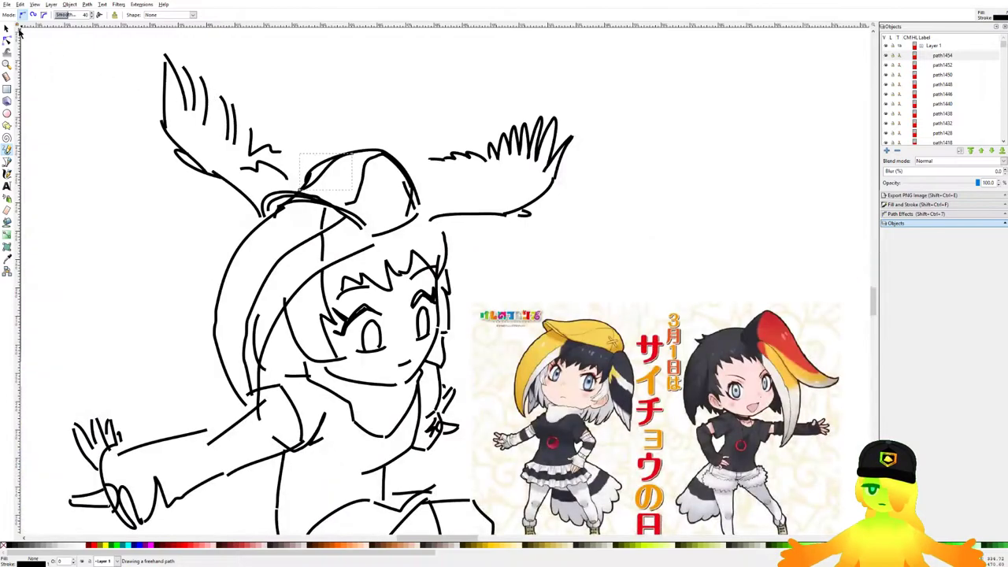
Step: Select the strokes of the head wing above the outstretched arm, then rotate, shrink and move the wing against the hat
left_click(7, 29)
left_click_drag(136, 32, 320, 246)
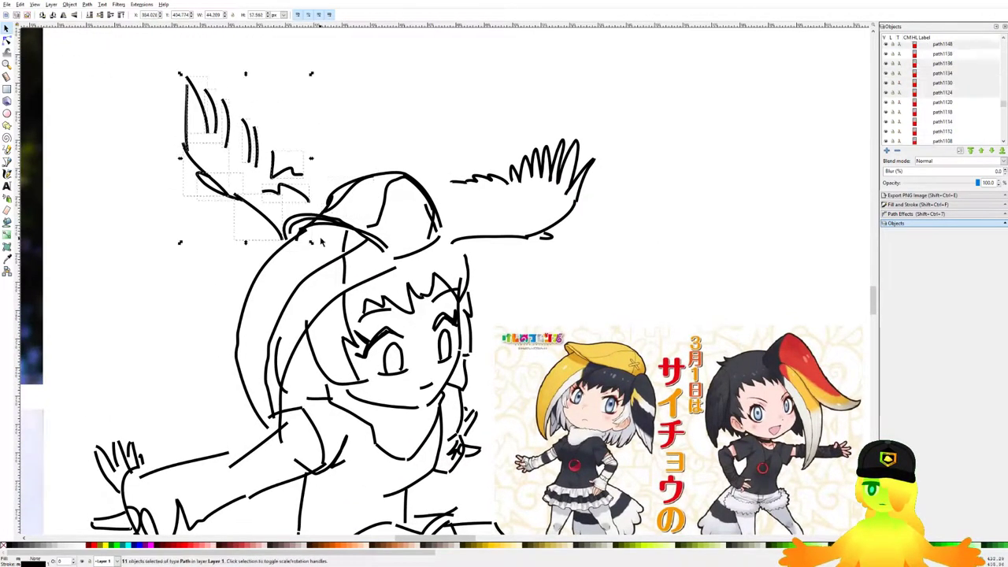
left_click_drag(310, 74, 285, 63)
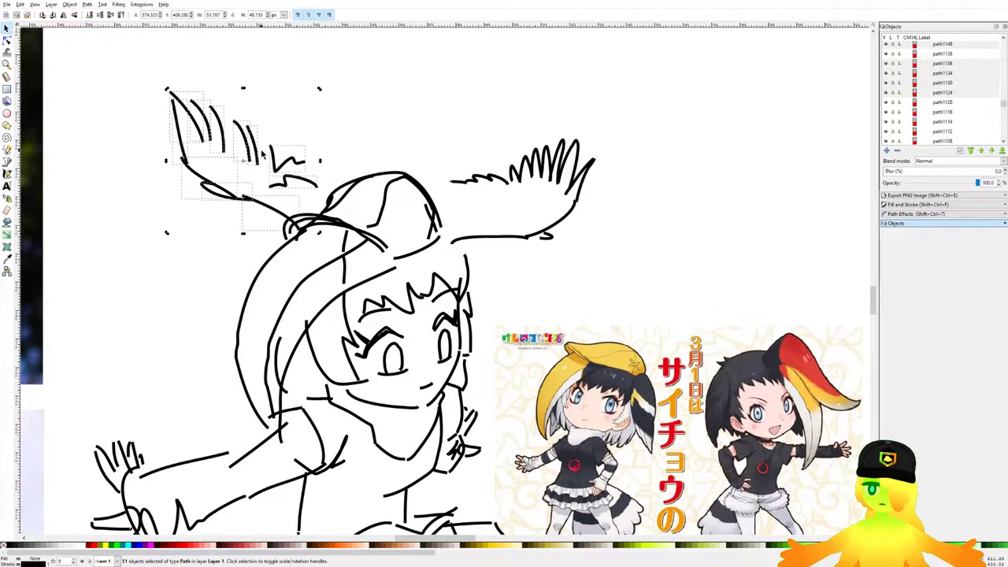
left_click_drag(263, 167, 261, 187)
left_click_drag(317, 108, 311, 112)
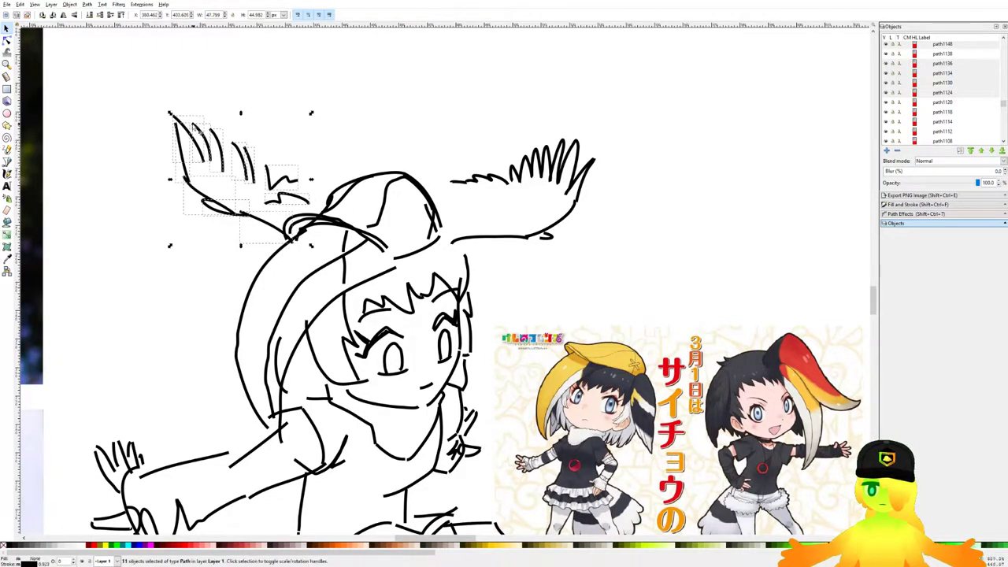
left_click_drag(241, 115, 257, 116)
left_click_drag(292, 183, 326, 187)
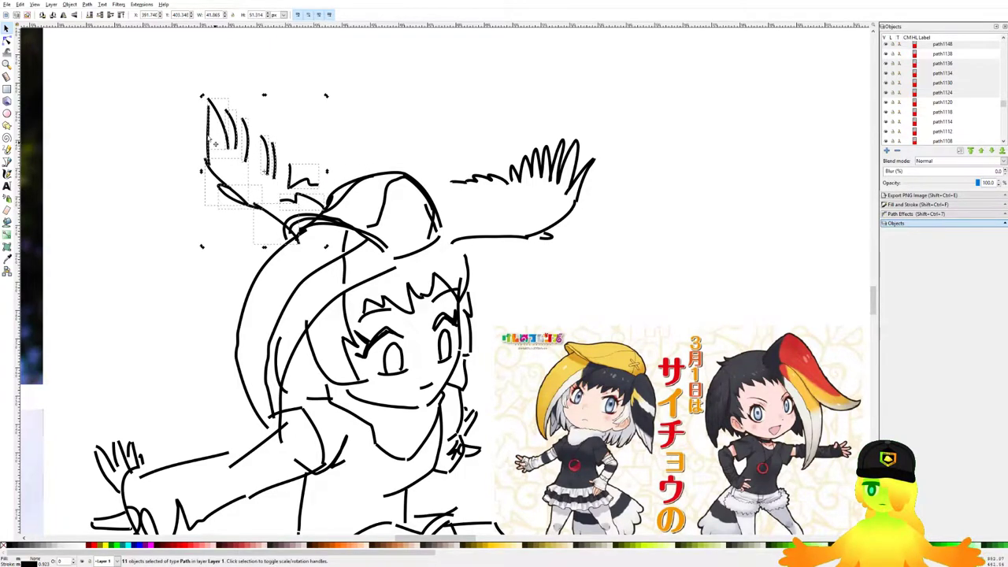
left_click_drag(326, 97, 313, 96)
mouse_move(270, 158)
left_mouse_down()
mouse_move(282, 159)
mouse_move(266, 159)
left_mouse_up()
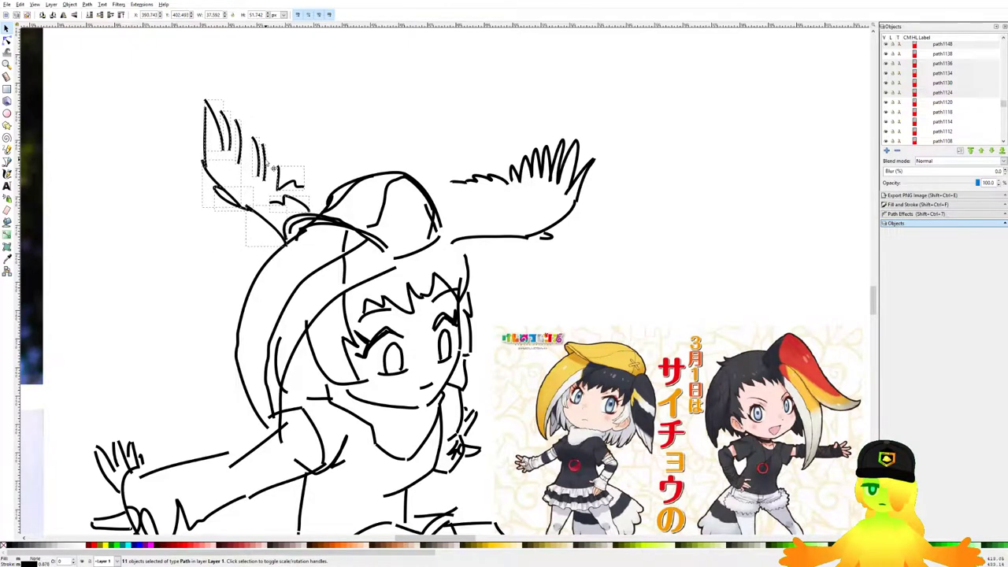
Step: Save the drawing
scroll(265, 160, "down", 4)
left_click(454, 193)
left_click_drag(332, 258, 519, 208)
key("ctrl+s")
scroll(341, 226, "up", 2)
scroll(341, 227, "down", 2)
scroll(394, 225, "down", 1)
scroll(410, 230, "up", 1)
scroll(412, 226, "down", 2)
Step: Move the character reference sheet and the two hornbill photos beside it farther away from the sketches and save the file
key("ctrl+z")
scroll(477, 263, "up", 1)
left_click_drag(419, 206, 642, 156)
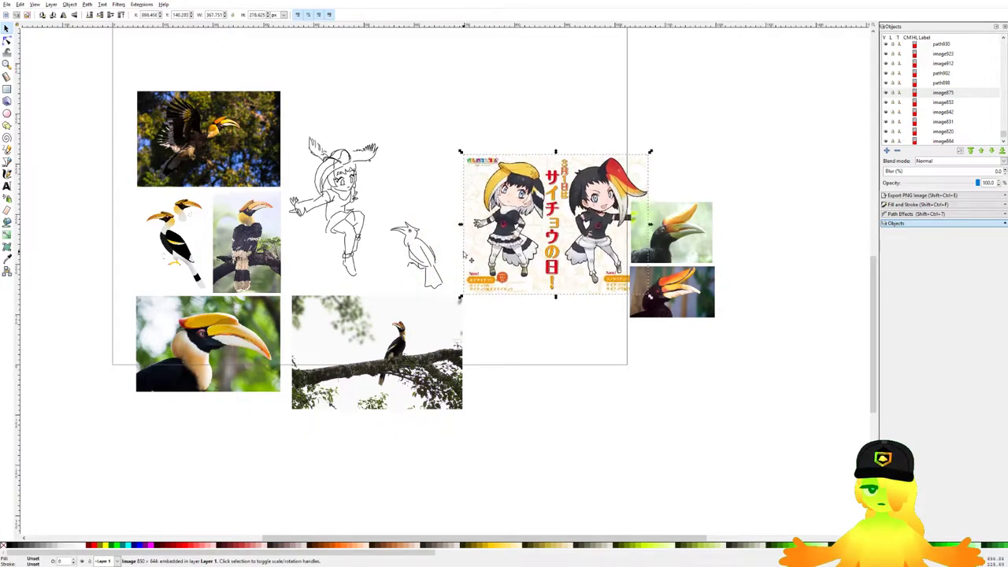
left_click(553, 333)
left_click_drag(682, 231, 707, 207)
key("Escape")
key("ctrl+s")
Step: Draw the upper and lower edges of a branch rising diagonally from below the character to the bird's feet
scroll(473, 245, "up", 2, "ctrl")
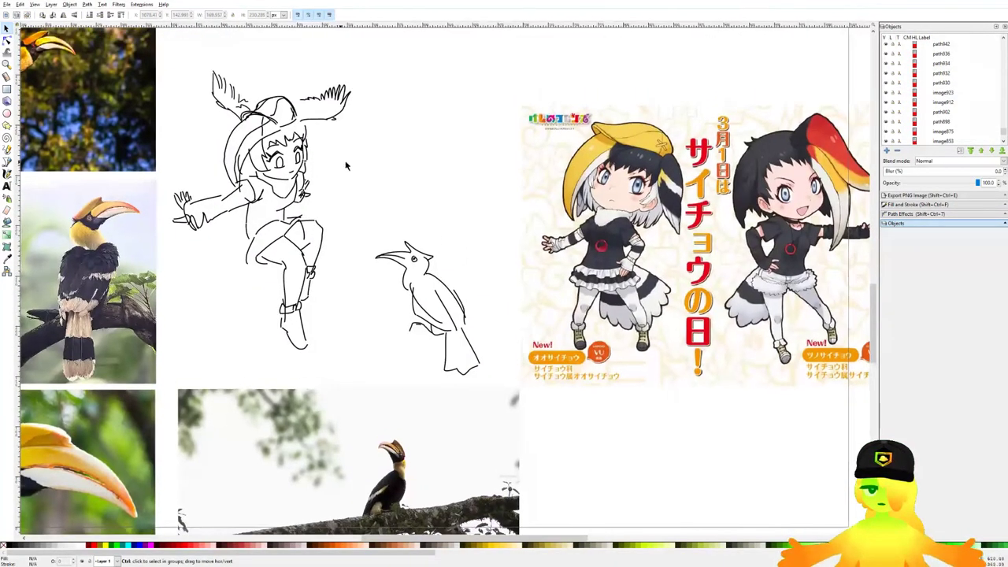
scroll(473, 185, "down", 4, "ctrl")
scroll(472, 191, "up", 4, "ctrl")
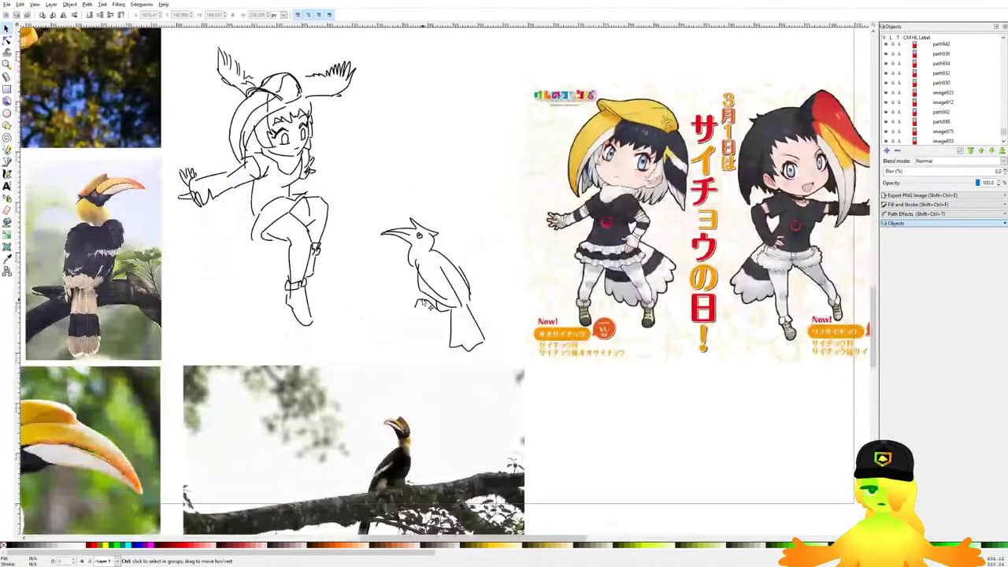
scroll(472, 198, "down", 1, "ctrl")
scroll(438, 266, "up", 1, "ctrl")
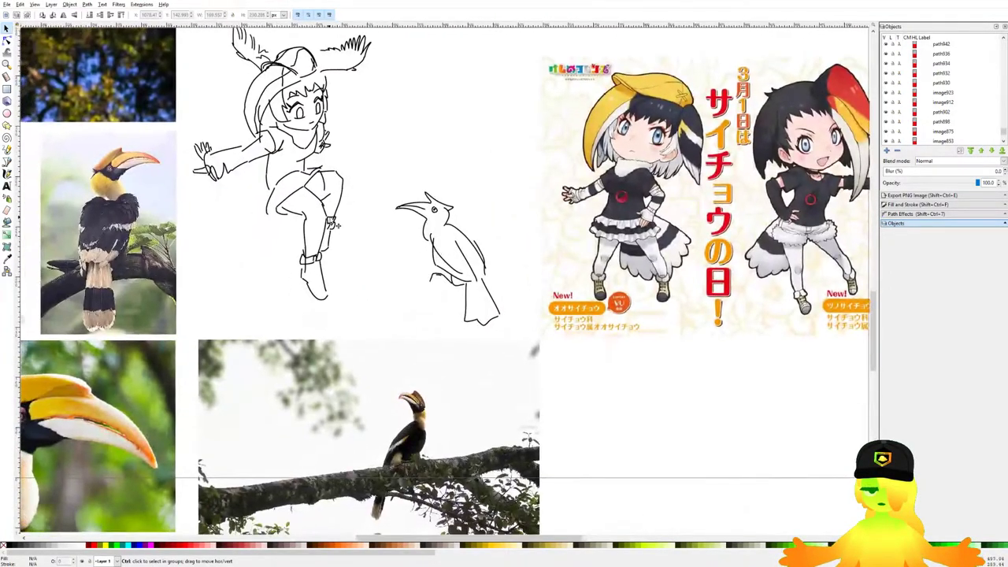
left_click(8, 150)
left_click_drag(366, 313, 490, 272)
scroll(563, 306, "down", 1)
scroll(563, 307, "right", 1)
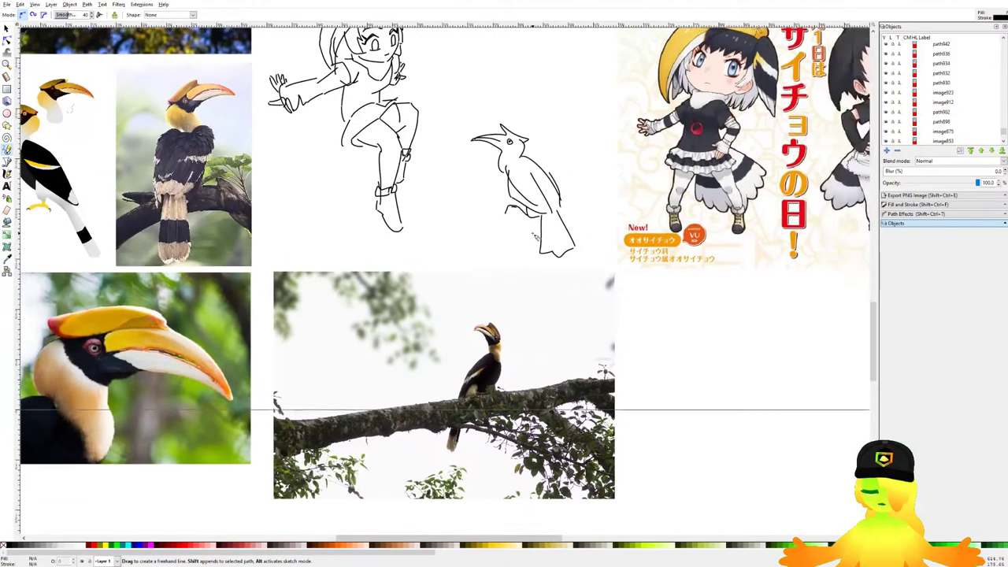
scroll(538, 232, "up", 1, "ctrl")
mouse_move(307, 316)
left_mouse_down()
mouse_move(504, 191)
mouse_move(457, 263)
left_mouse_up()
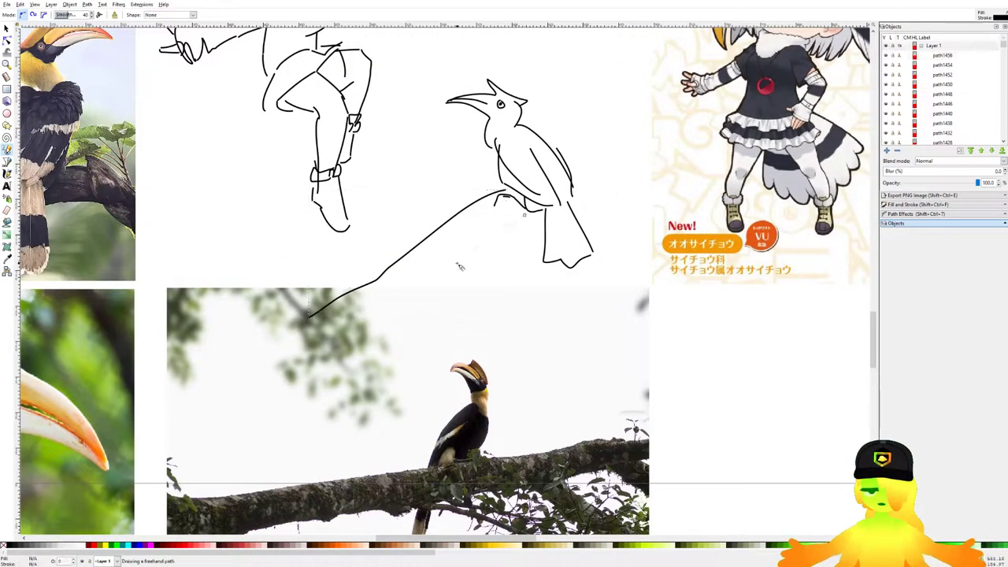
left_click_drag(525, 239, 532, 236)
Step: Continue both branch edges as nearly horizontal lines behind the bird's back and tail, redoing the lower one
mouse_move(563, 197)
left_mouse_down()
mouse_move(520, 227)
mouse_move(593, 194)
left_mouse_up()
mouse_move(543, 242)
left_mouse_down()
mouse_move(594, 234)
mouse_move(589, 251)
left_mouse_up()
key("ctrl+z")
key("ctrl+z")
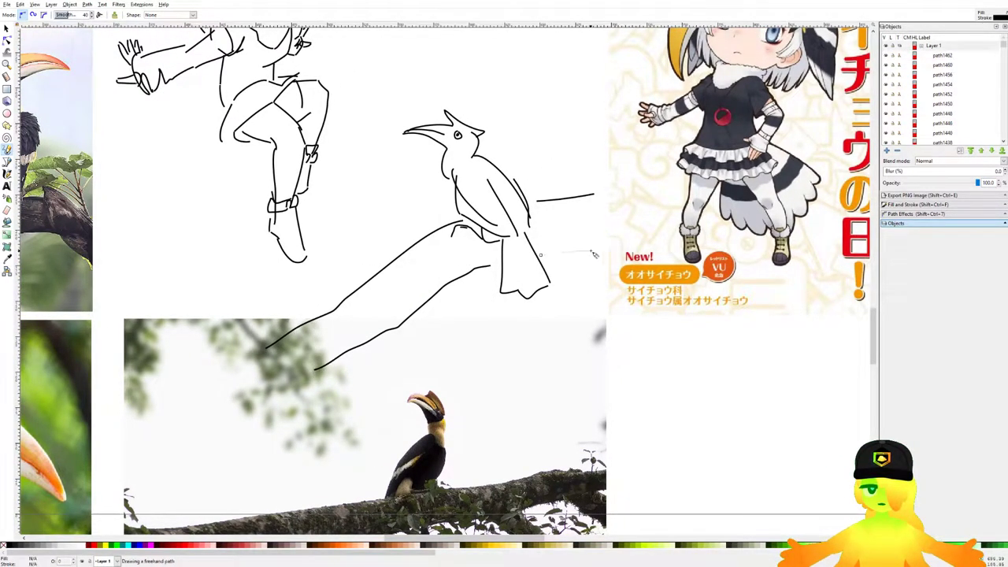
Step: Move the upper branch line behind the bird closer to its body and save the drawing
scroll(592, 255, "down", 4)
left_click(6, 28)
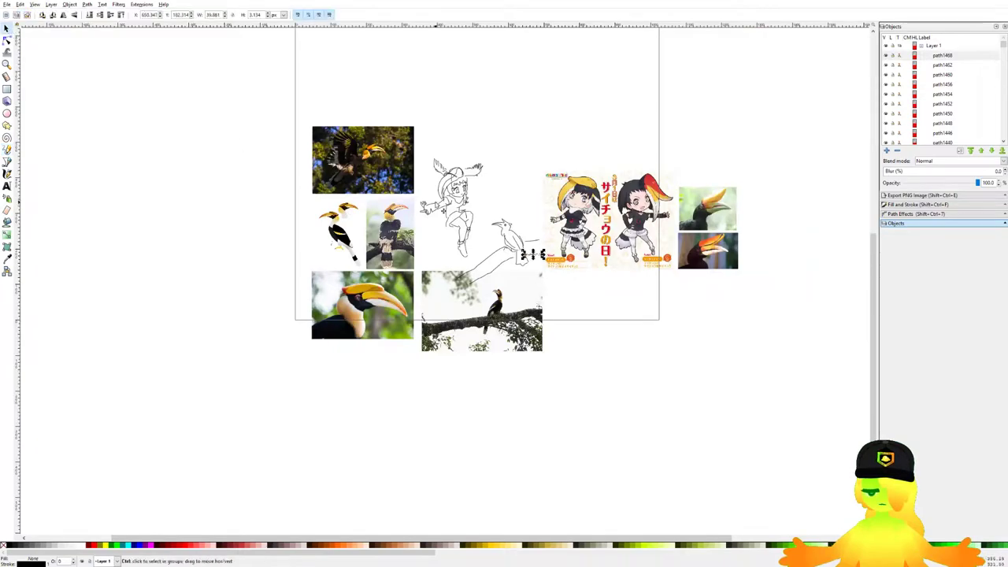
scroll(591, 270, "up", 4)
left_click(464, 249, "shift")
left_click(512, 280, "shift")
left_click(588, 207, "shift")
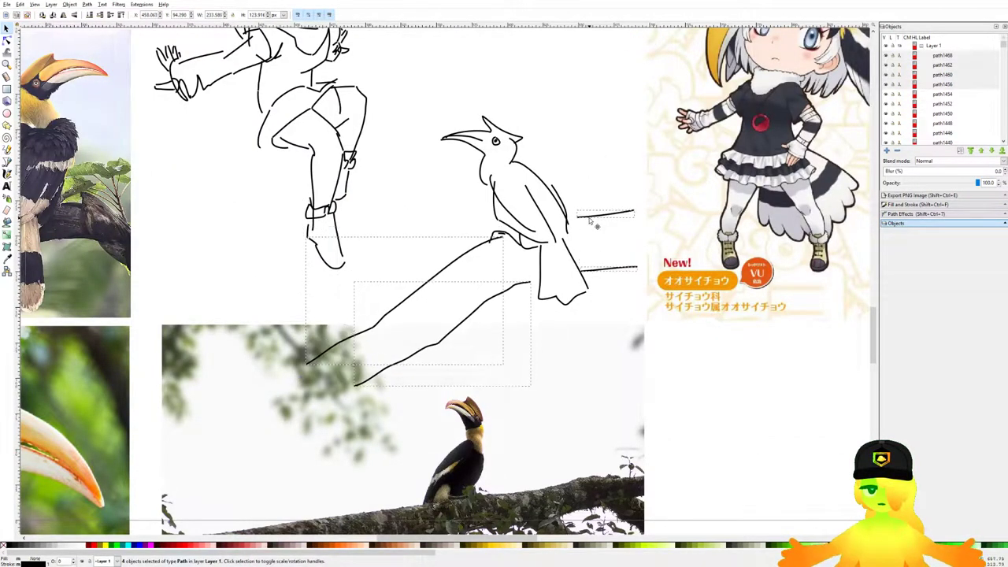
left_click(589, 188)
left_click_drag(592, 215, 585, 216)
left_click(575, 160)
scroll(554, 152, "down", 2)
key("ctrl+s")
Step: Remove intermediate nodes from the upper edge of the sketched bird's casque and bow that edge upward into a rounded curve
left_click_drag(554, 150, 558, 226)
scroll(548, 234, "up", 4)
scroll(520, 221, "down", 4)
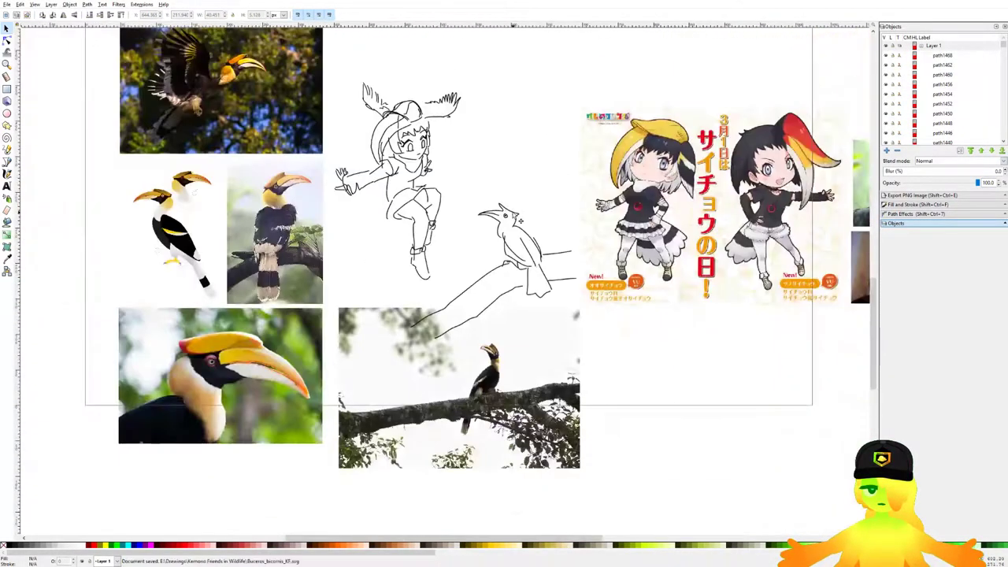
left_click(520, 222)
scroll(520, 221, "up", 3)
left_click(7, 39)
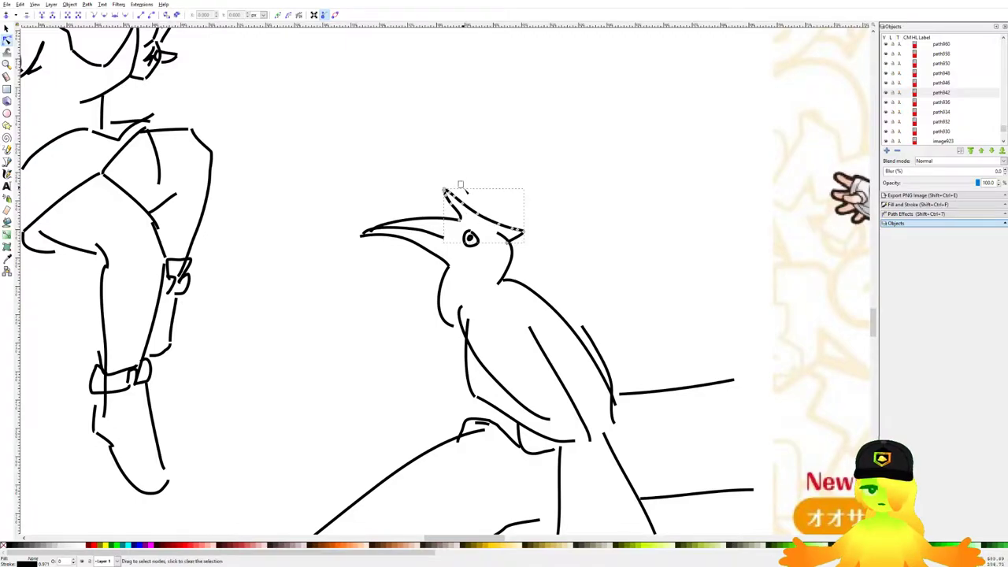
scroll(496, 224, "up", 4)
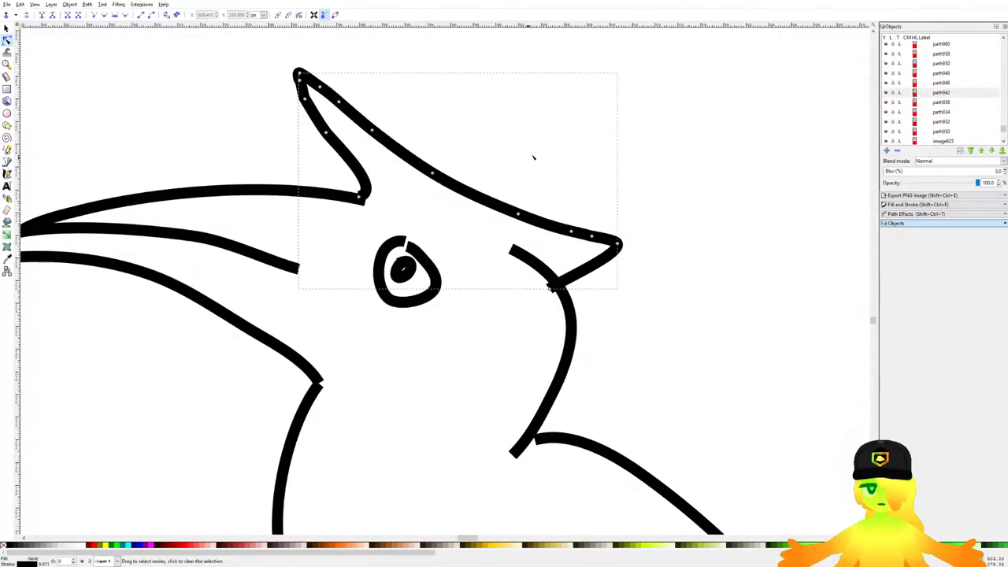
left_click_drag(515, 234, 605, 122)
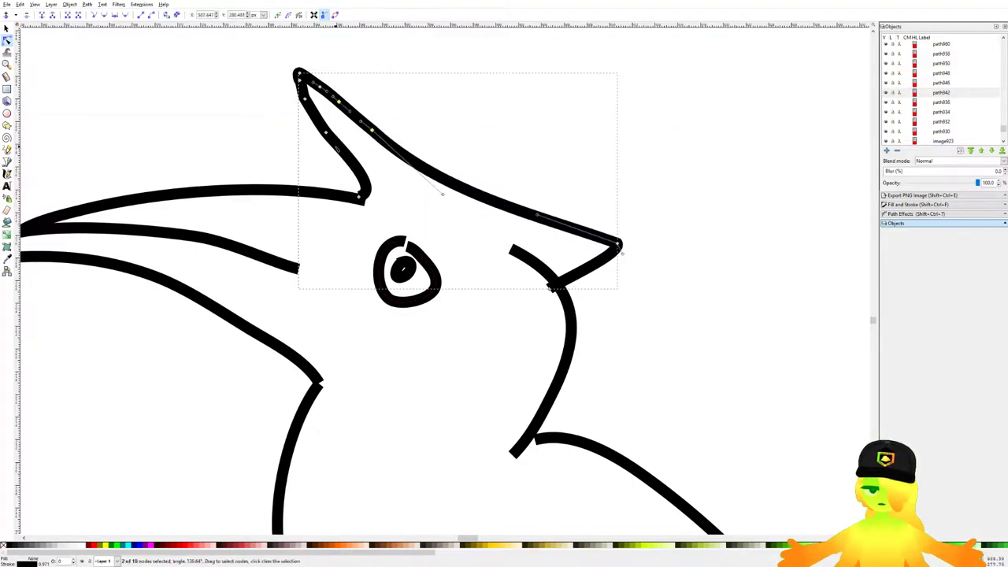
left_click_drag(336, 62, 336, 63)
key("Delete")
key("Delete")
left_click_drag(472, 184, 496, 140)
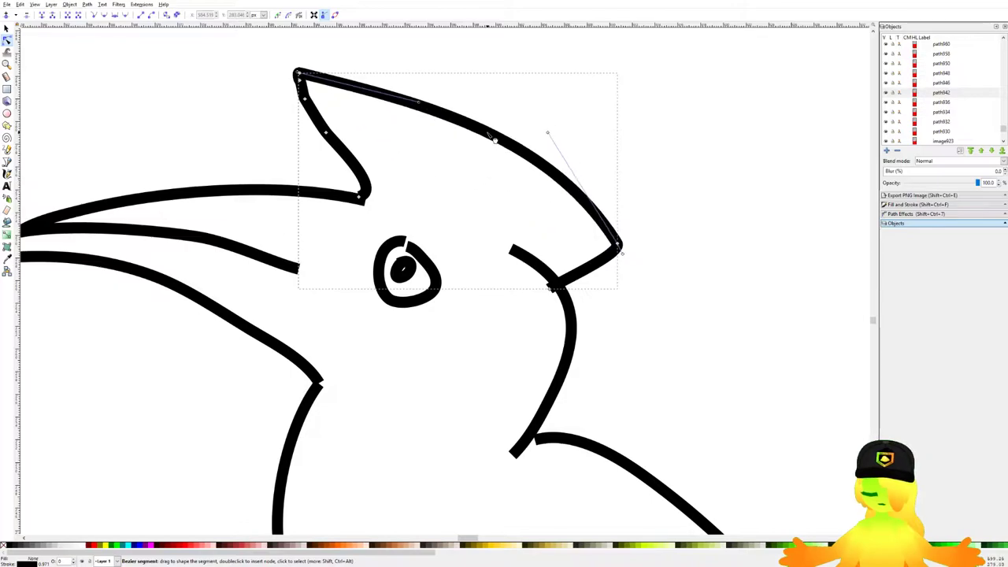
left_click(685, 282)
scroll(557, 200, "down", 5)
scroll(559, 202, "down", 3)
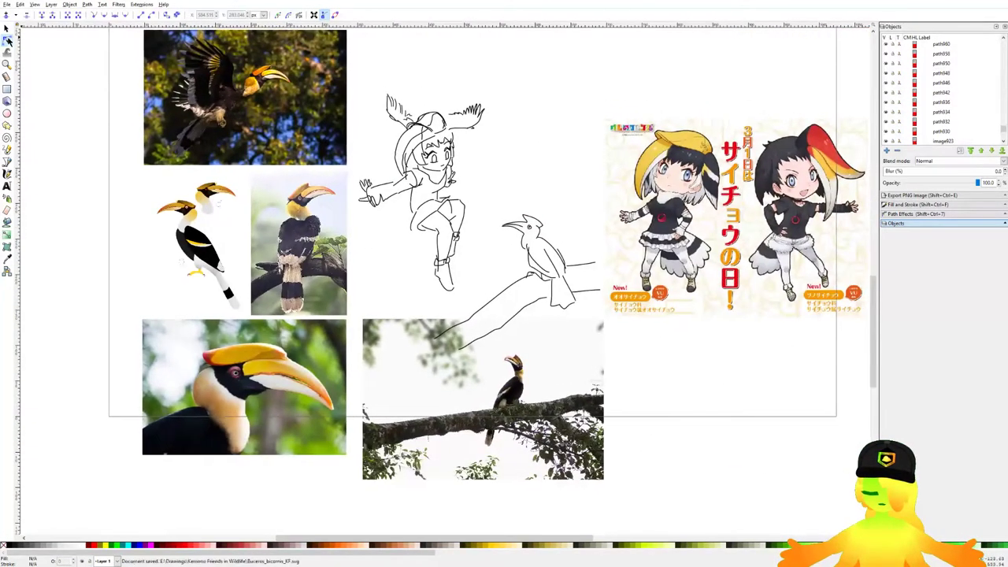
Step: Group all the character, hornbill and branch sketch lines into one object
left_click(6, 27)
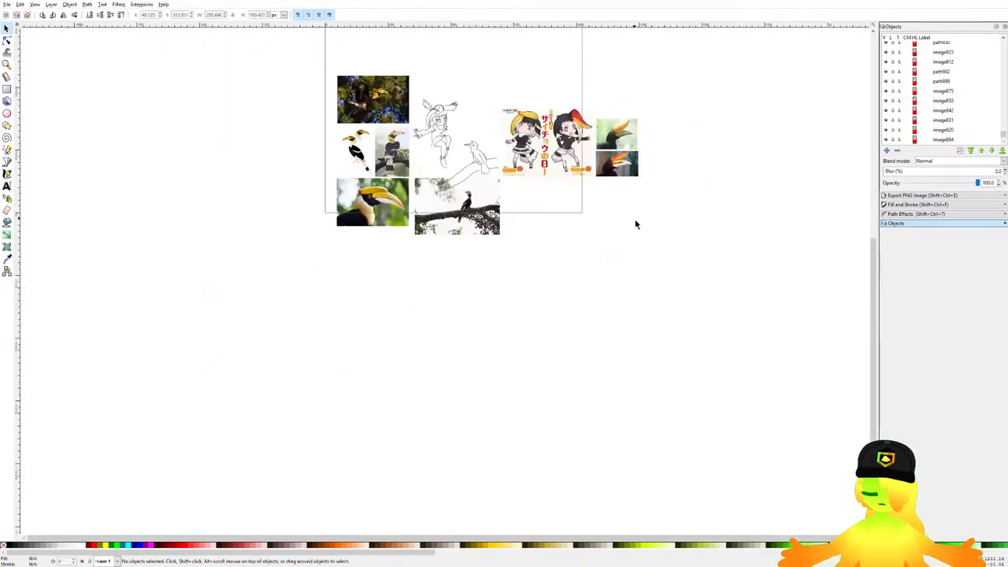
mouse_move(517, 63)
left_mouse_down()
mouse_move(419, 197)
mouse_move(403, 202)
left_mouse_up()
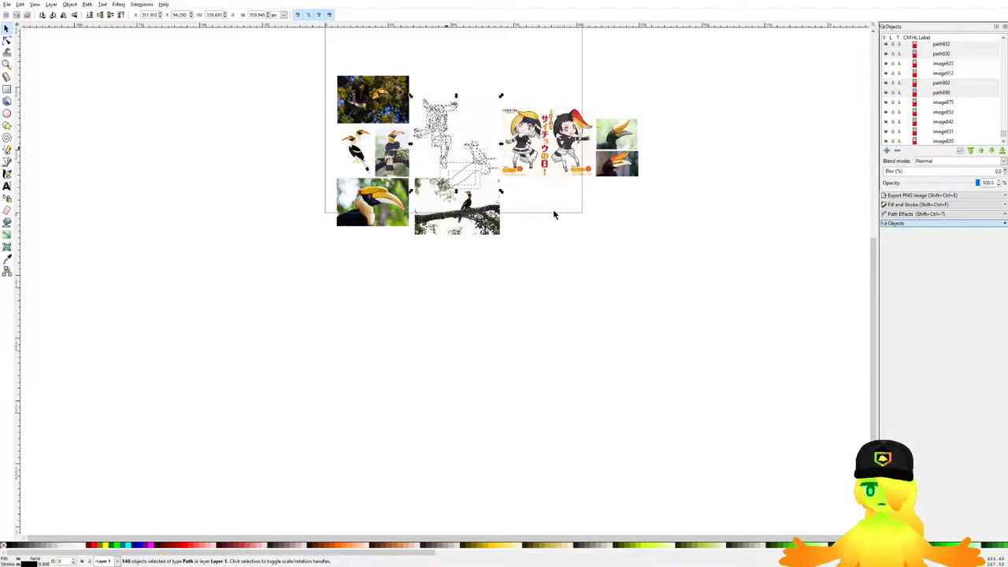
key("ctrl+g")
Step: Enlarge all eight reference images together, leaving the grouped sketch at its size, and arrange them around the page
left_click_drag(559, 222, 586, 278)
left_click_drag(710, 340, 539, 273)
left_click_drag(686, 338, 328, 85)
left_click(465, 170, "shift")
scroll(511, 174, "down", 1)
left_click_drag(615, 139, 752, 54)
left_click_drag(552, 278, 585, 287)
scroll(594, 237, "down", 1)
left_click_drag(728, 156, 764, 135)
left_click_drag(616, 271, 618, 265)
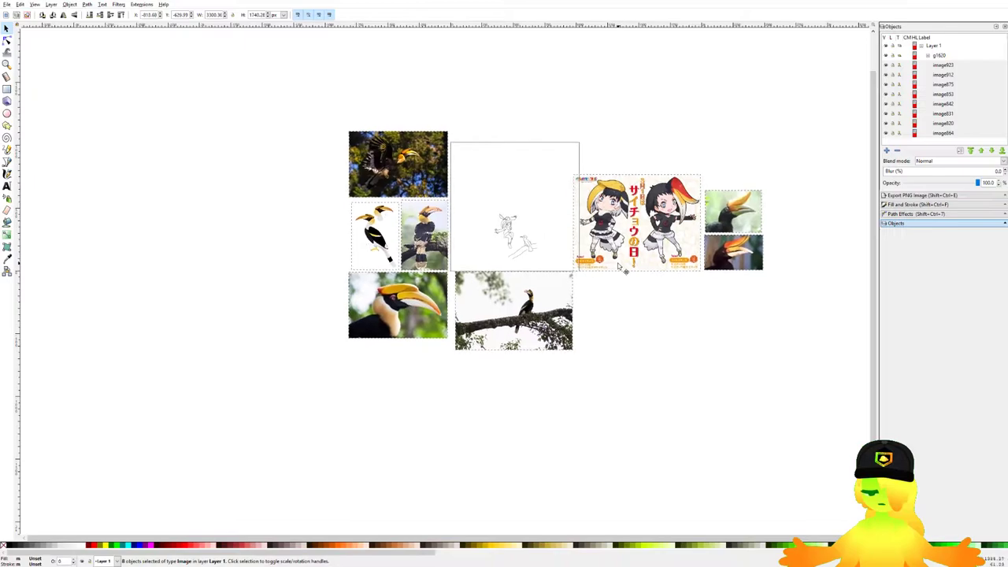
Step: Move the character reference sheet and the two hornbill photos beside it slightly farther away from the page edge
key("Escape")
left_click(638, 245)
left_click(730, 262, "shift")
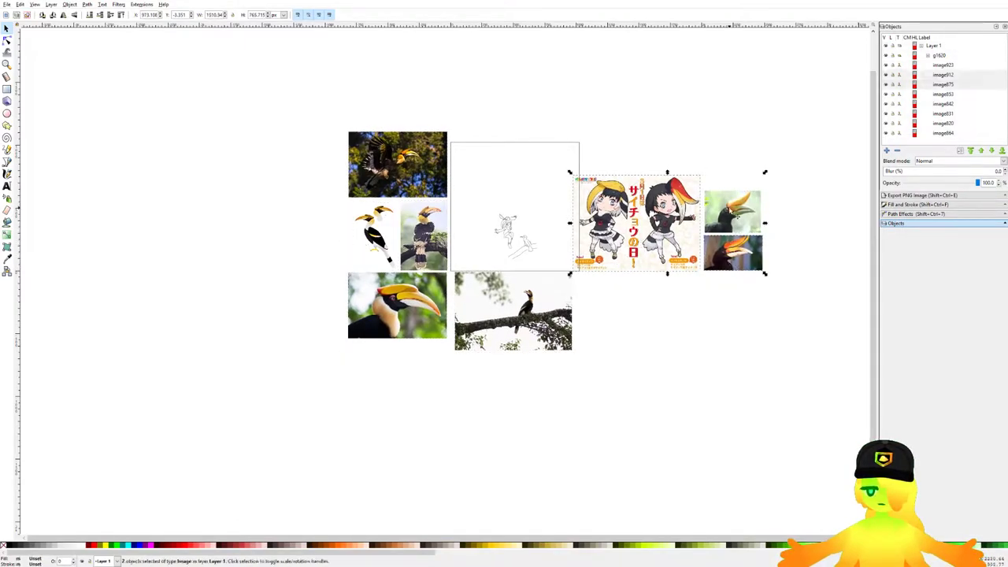
left_click(729, 223, "shift")
left_click_drag(666, 228, 675, 229)
Step: Delete the two hornbill photos beside the character reference sheet
left_click(765, 301)
left_click_drag(779, 303, 719, 181)
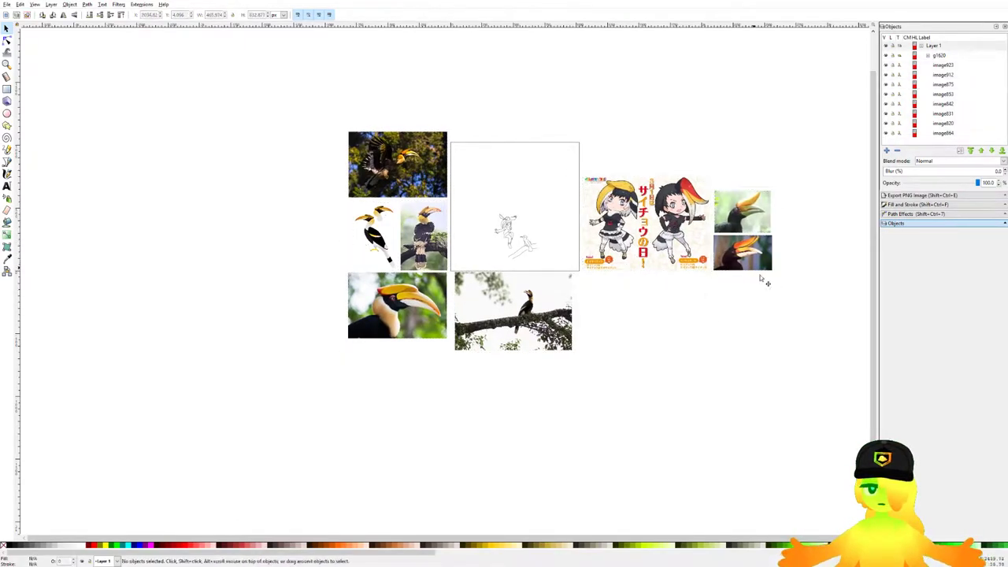
left_click_drag(788, 341, 709, 188)
left_click_drag(746, 222, 724, 288)
key("Delete")
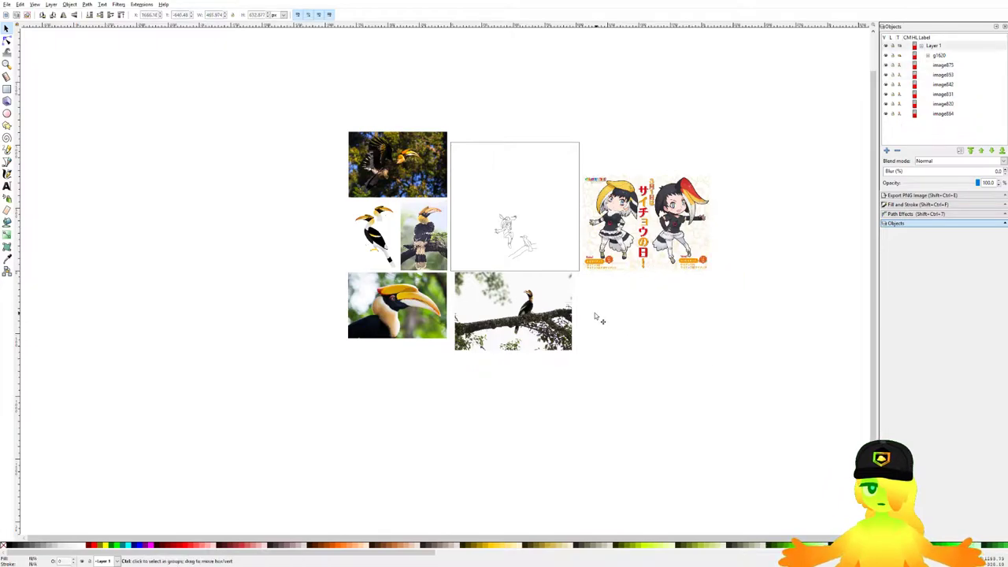
Step: Move the grouped sketch off the page to the empty area below the character reference sheet
scroll(587, 315, "up", 2)
scroll(536, 378, "down", 1)
scroll(515, 361, "up", 2)
left_click_drag(662, 180, 625, 337)
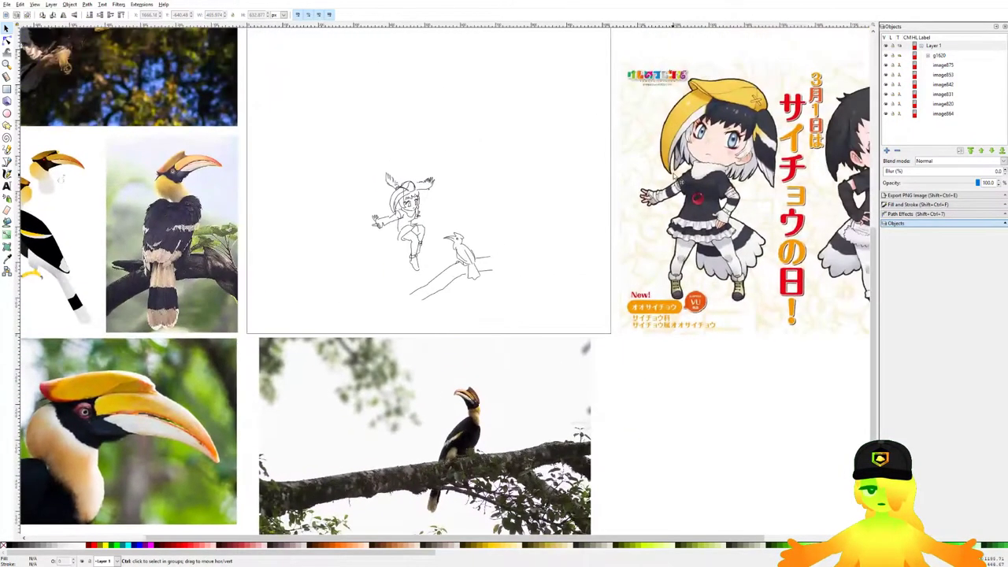
scroll(560, 184, "down", 1)
mouse_move(378, 179)
left_mouse_down()
mouse_move(626, 415)
mouse_move(642, 394)
left_mouse_up()
left_click(674, 433)
scroll(655, 415, "up", 3)
scroll(653, 416, "down", 3)
scroll(653, 416, "up", 2)
left_click(607, 337)
scroll(610, 336, "down", 2)
scroll(645, 367, "up", 3)
scroll(537, 367, "down", 4)
key("Escape")
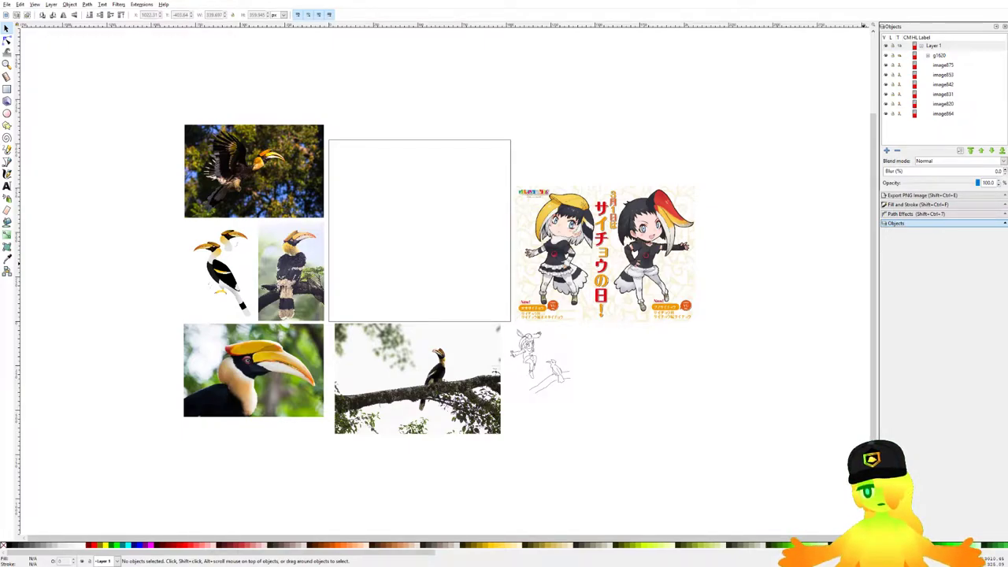
left_click_drag(144, 160, 160, 164)
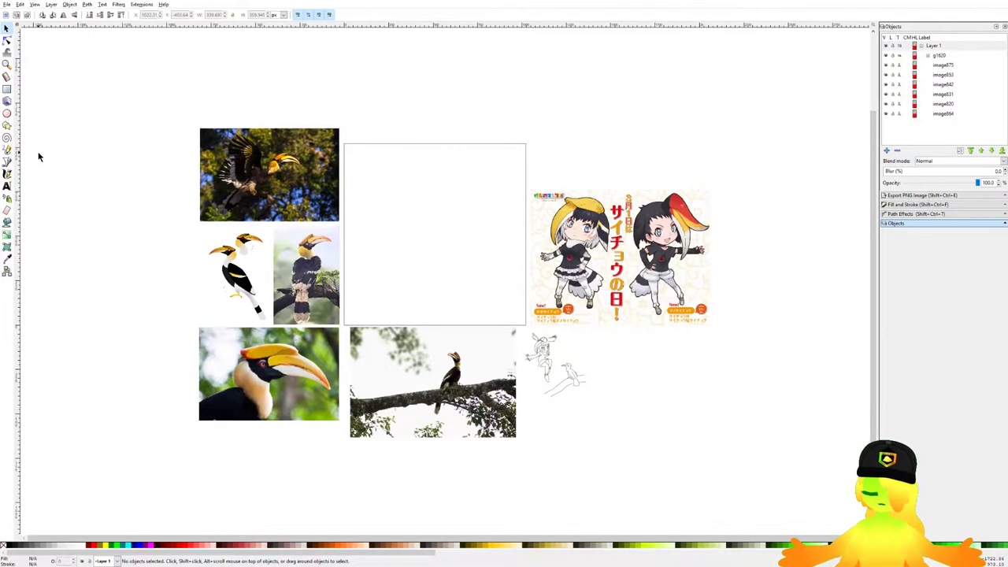
Step: Begin a new, larger head on the blank page by drawing the far face contour from brow to cheek freehand
left_click(8, 150)
scroll(430, 249, "up", 2)
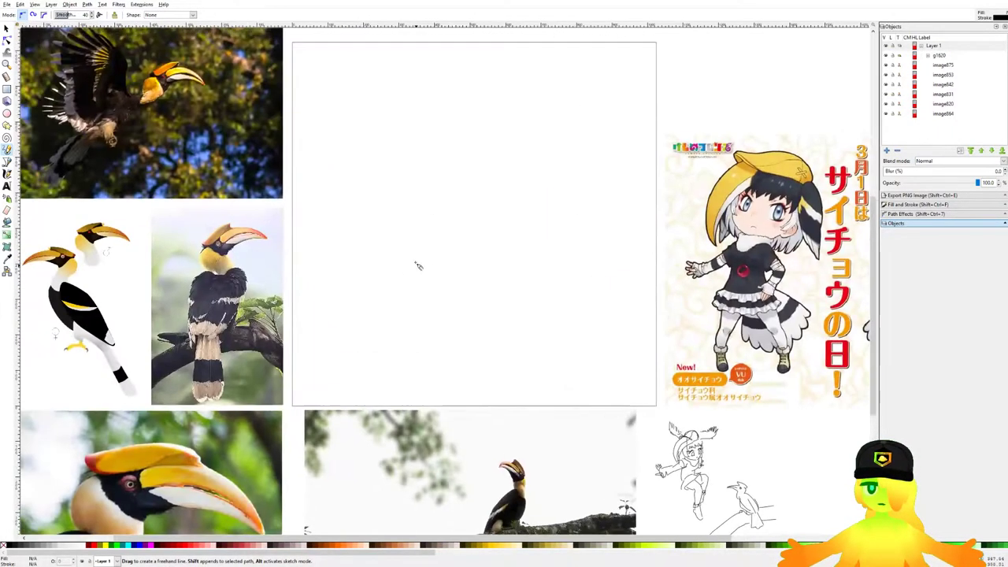
scroll(470, 199, "up", 4)
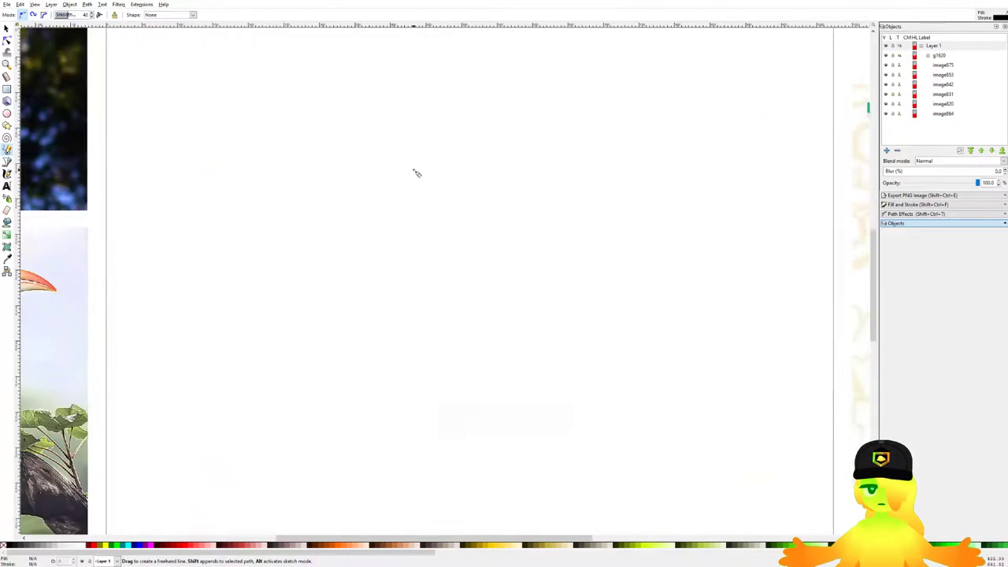
left_click_drag(451, 187, 459, 243)
scroll(460, 244, "up", 2)
key("ctrl+z")
scroll(472, 232, "down", 4)
scroll(484, 256, "up", 3)
scroll(466, 269, "up", 1)
left_click_drag(493, 104, 476, 203)
left_click_drag(397, 277, 477, 209)
key("ctrl+z")
key("ctrl+z")
scroll(531, 188, "up", 3)
left_click_drag(572, 95, 547, 292)
key("ctrl+z")
key("ctrl+z")
left_click_drag(586, 71, 551, 267)
left_click_drag(580, 211, 598, 250)
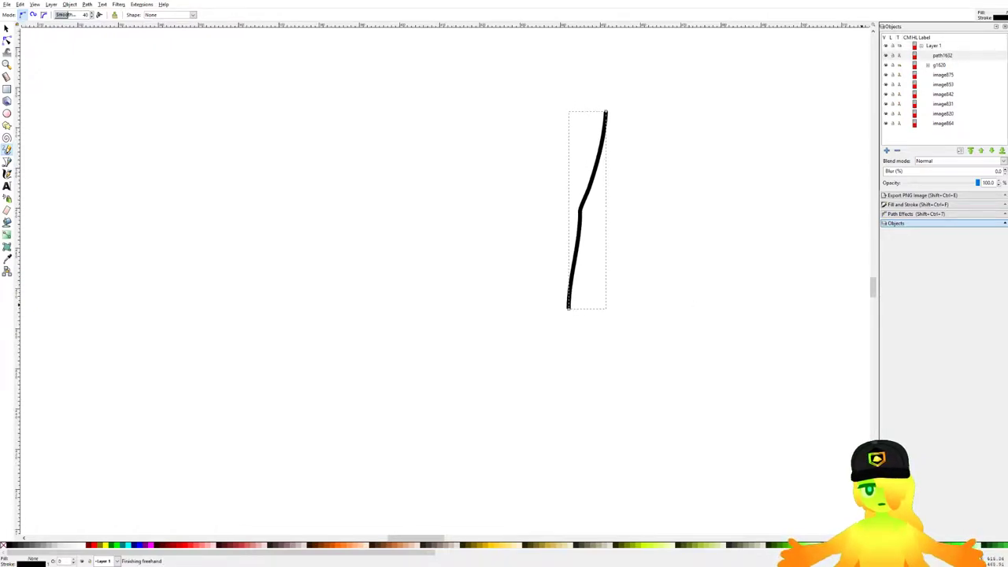
Step: Draw the jawline from the far cheek down to the chin and try a curve for the near jaw
left_click_drag(582, 313, 499, 400)
key("ctrl+z")
left_click_drag(357, 362, 480, 376)
key("ctrl+z")
mouse_move(313, 284)
left_mouse_down()
mouse_move(367, 362)
mouse_move(473, 404)
left_mouse_up()
key("ctrl+z")
scroll(468, 356, "down", 6)
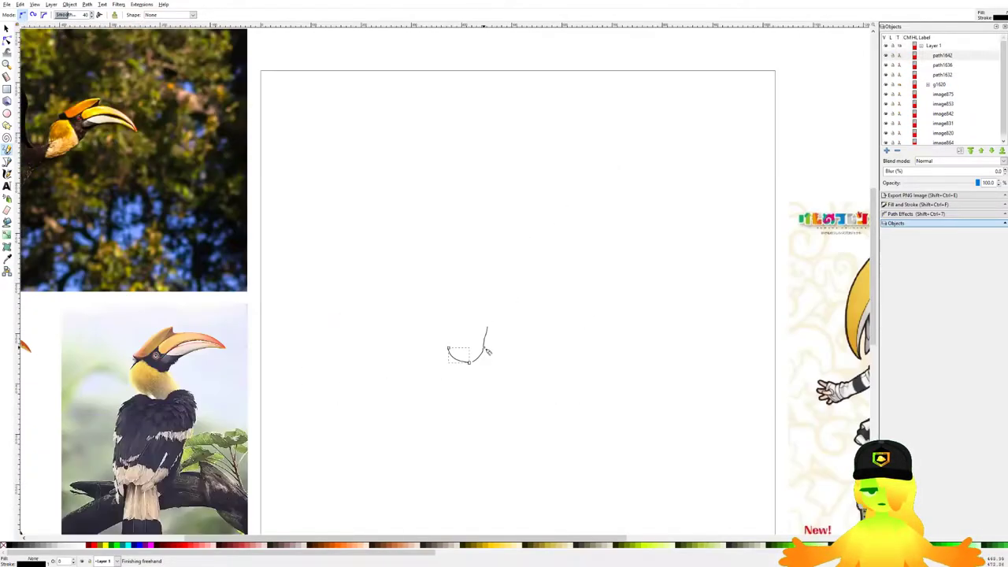
left_click_drag(492, 344, 371, 276)
scroll(363, 248, "up", 7)
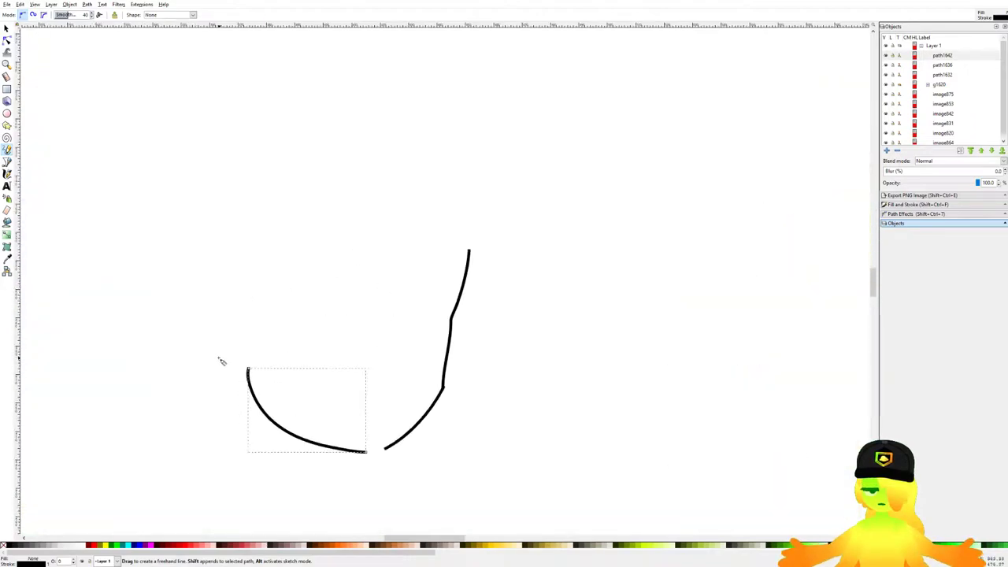
Step: Replace the near jaw curve with a short chin line and a curve rising from it toward the ear
key("ctrl+z")
mouse_move(236, 293)
left_mouse_down()
mouse_move(396, 459)
mouse_move(426, 465)
left_mouse_up()
key("ctrl+z")
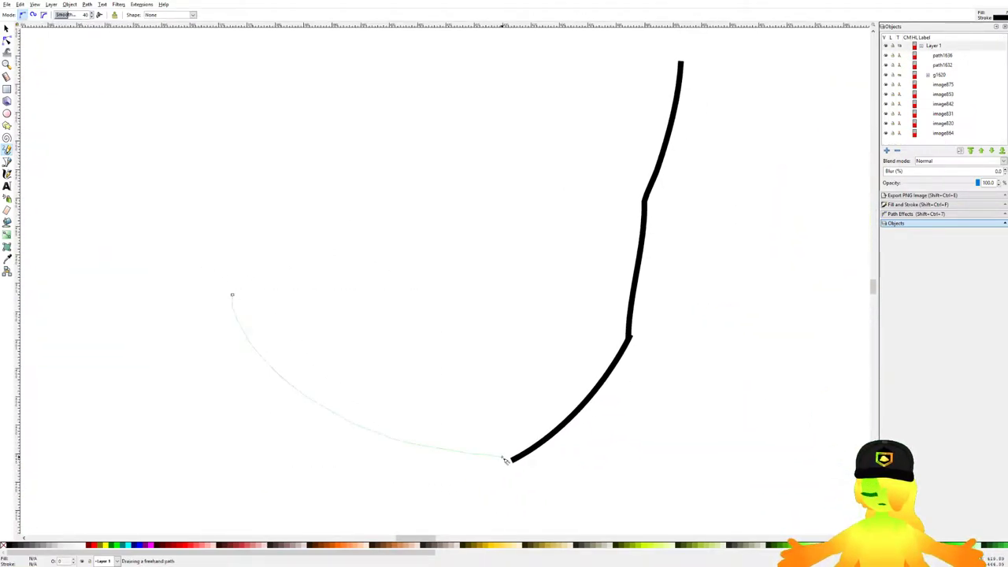
left_click_drag(502, 458, 502, 457)
left_click_drag(261, 227, 312, 279)
left_click_drag(331, 211, 270, 386)
key("ctrl+z")
scroll(504, 394, "down", 3)
scroll(504, 394, "right", 1)
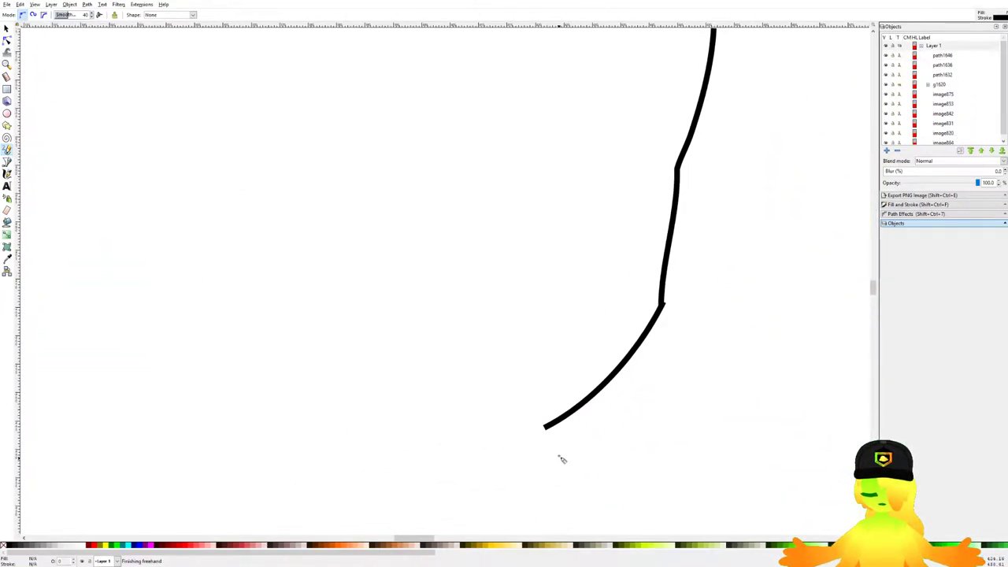
key("ctrl+z")
left_click_drag(456, 422, 473, 427)
mouse_move(255, 241)
left_mouse_down()
mouse_move(447, 422)
mouse_move(315, 354)
mouse_move(477, 429)
left_mouse_up()
key("ctrl+z")
left_click_drag(343, 267, 461, 397)
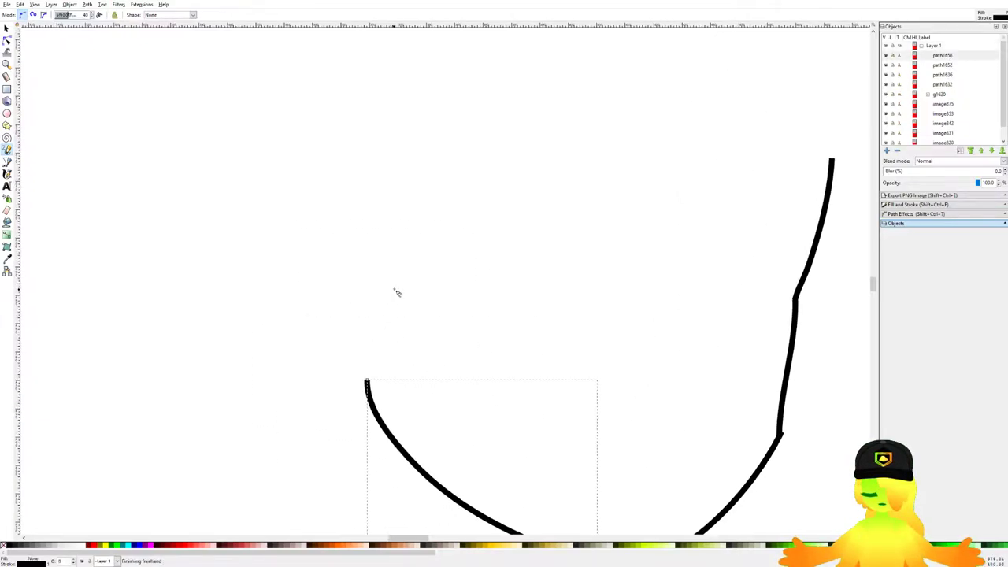
Step: Draw a rounded C-shaped ear above the open end of the near jaw, redoing it until the shape fits
left_click_drag(433, 236, 352, 357)
key("ctrl+z")
mouse_move(393, 208)
left_mouse_down()
mouse_move(339, 179)
mouse_move(350, 337)
mouse_move(378, 191)
left_mouse_up()
key("ctrl+z")
key("ctrl+z")
left_click_drag(360, 319, 414, 285)
Step: Select all the new face and ear lines and tilt them slightly clockwise together
scroll(356, 352, "down", 3, "ctrl")
key("s")
mouse_move(656, 164)
left_mouse_down()
mouse_move(461, 383)
mouse_move(403, 428)
left_mouse_up()
left_click_drag(488, 220, 505, 226)
left_click_drag(563, 264, 565, 261)
left_click(640, 293)
left_click_drag(357, 158, 622, 413)
left_click(443, 226)
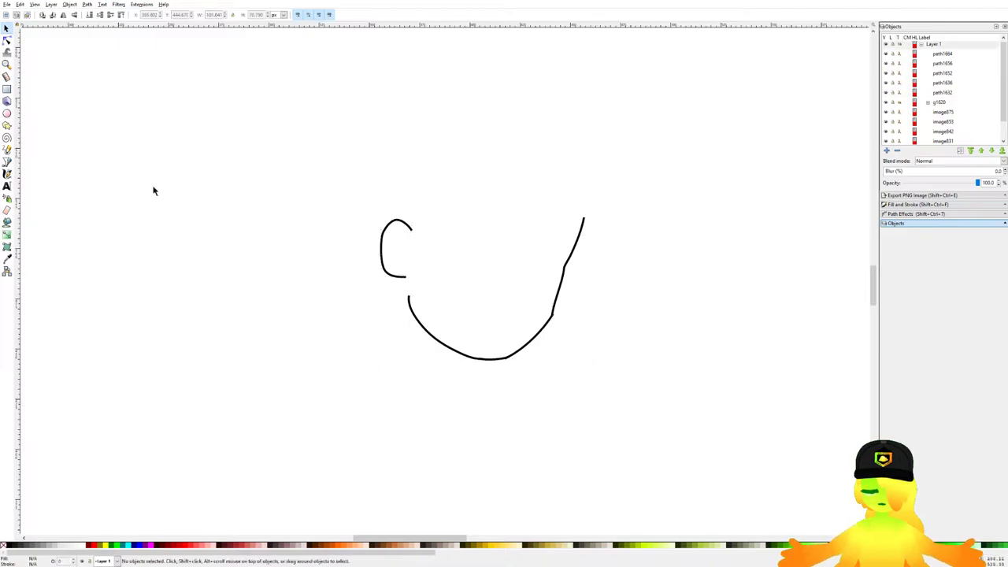
Step: Draw the rounded skull contour from above the ear over the crown to the far brow, redoing it as needed
left_click(7, 150)
scroll(543, 172, "up", 2)
mouse_move(620, 268)
left_mouse_down()
mouse_move(421, 69)
mouse_move(388, 69)
left_mouse_up()
key("ctrl+z")
left_click_drag(674, 268, 674, 269)
key("ctrl+z")
mouse_move(306, 75)
left_mouse_down()
mouse_move(327, 59)
mouse_move(605, 248)
left_mouse_up()
key("ctrl+z")
mouse_move(337, 72)
left_mouse_down()
mouse_move(565, 148)
mouse_move(595, 227)
mouse_move(453, 54)
left_mouse_up()
key("ctrl+z")
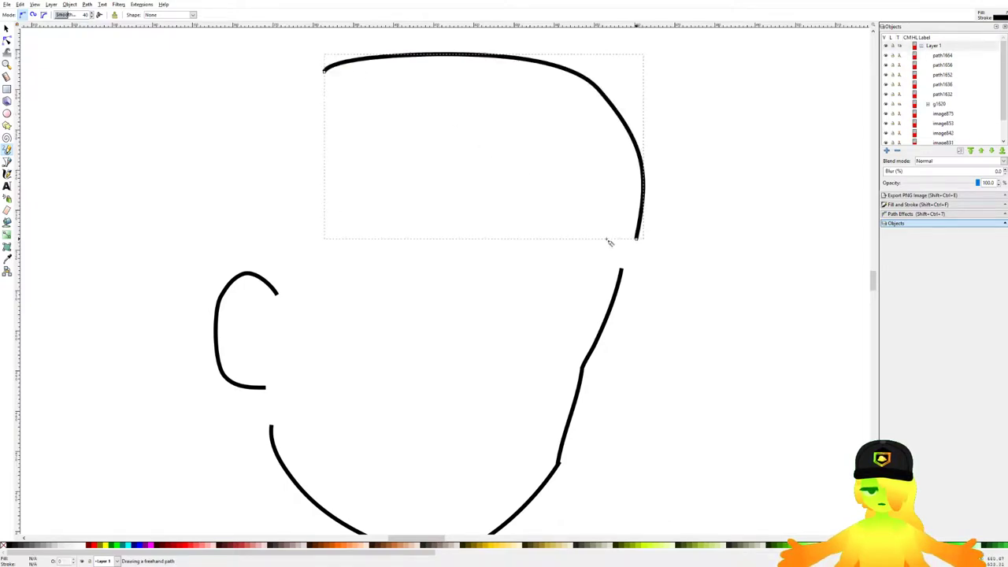
left_click_drag(615, 240, 609, 244)
scroll(586, 216, "down", 1)
key("ctrl+z")
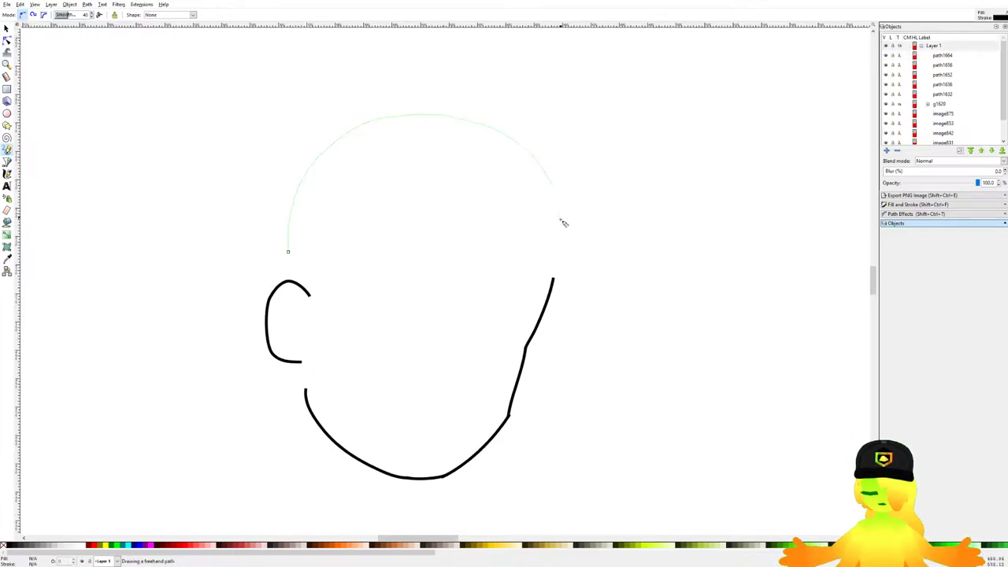
left_click_drag(562, 218, 561, 262)
Step: Move the skull contour slightly down and toward the ear so it sits closer to the face lines
left_click(7, 29)
left_click_drag(498, 136, 487, 146)
left_click(645, 238)
scroll(644, 238, "down", 4)
left_click_drag(650, 300, 406, 223)
scroll(407, 223, "up", 1)
left_click_drag(331, 200, 384, 203)
Step: Draw a short curved neck line descending from the near jaw
left_click(7, 151)
scroll(318, 202, "up", 4)
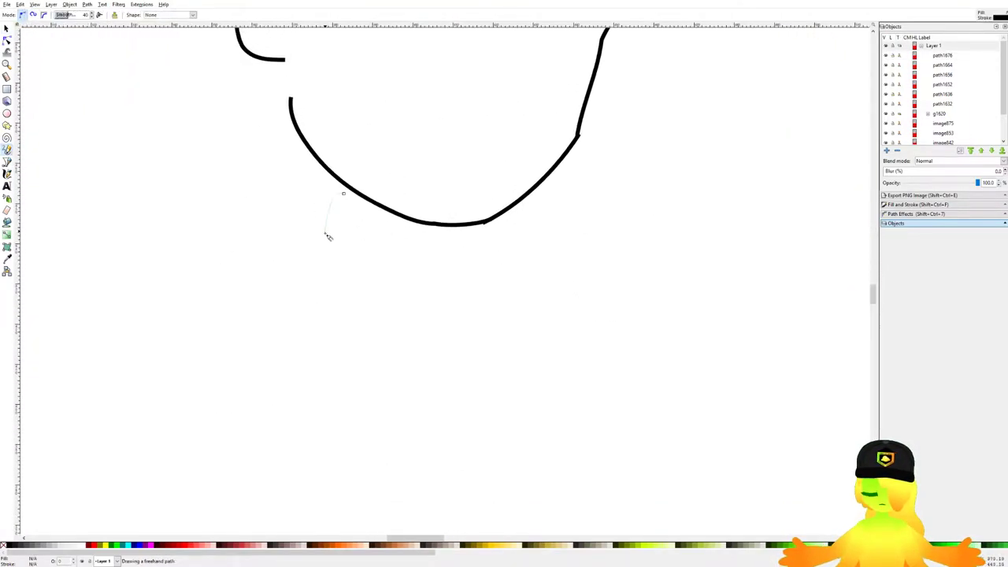
left_click_drag(316, 183, 281, 234)
scroll(268, 219, "down", 1)
scroll(215, 205, "up", 2)
scroll(302, 212, "down", 4)
scroll(275, 235, "up", 2)
left_click_drag(218, 218, 434, 192)
scroll(408, 248, "down", 3)
scroll(473, 331, "up", 3)
mouse_move(226, 158)
left_mouse_down()
mouse_move(383, 245)
mouse_move(560, 418)
left_mouse_up()
scroll(553, 134, "up", 3)
key("ctrl+z")
scroll(526, 236, "up", 2)
left_click_drag(319, 251, 474, 254)
left_click_drag(474, 253, 583, 183)
key("ctrl+z")
key("ctrl+z")
Step: Draw a gently curved shoulder line from behind the neck to just under the chin, redoing it once
left_click_drag(332, 242, 414, 245)
left_click_drag(605, 201, 606, 201)
scroll(607, 202, "down", 2)
key("ctrl+z")
mouse_move(354, 228)
left_mouse_down()
mouse_move(594, 208)
mouse_move(518, 213)
left_mouse_up()
scroll(593, 208, "down", 2)
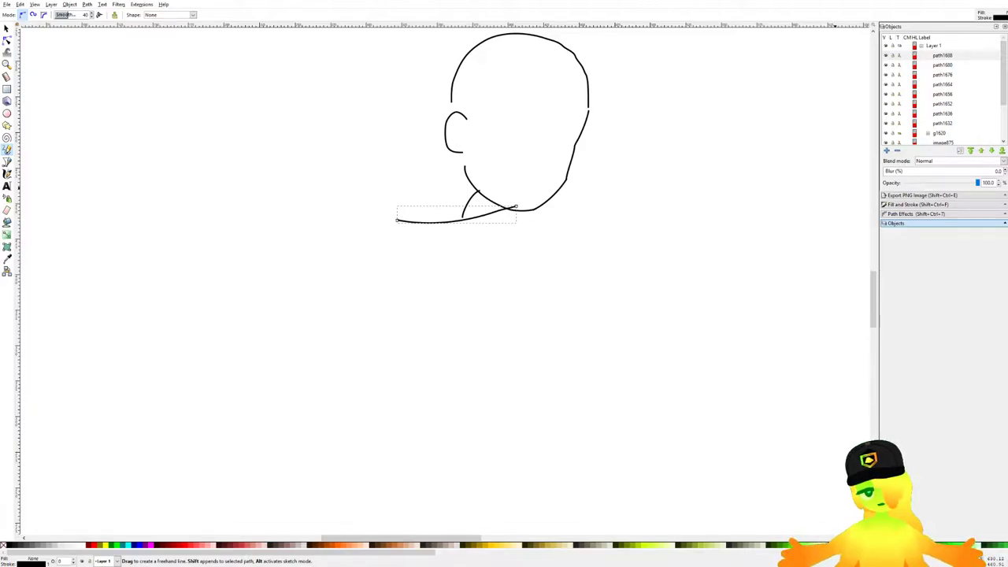
Step: Draw a gently bowed upper torso line from the base of the neck down to the waist, redoing it once
scroll(384, 214, "down", 3)
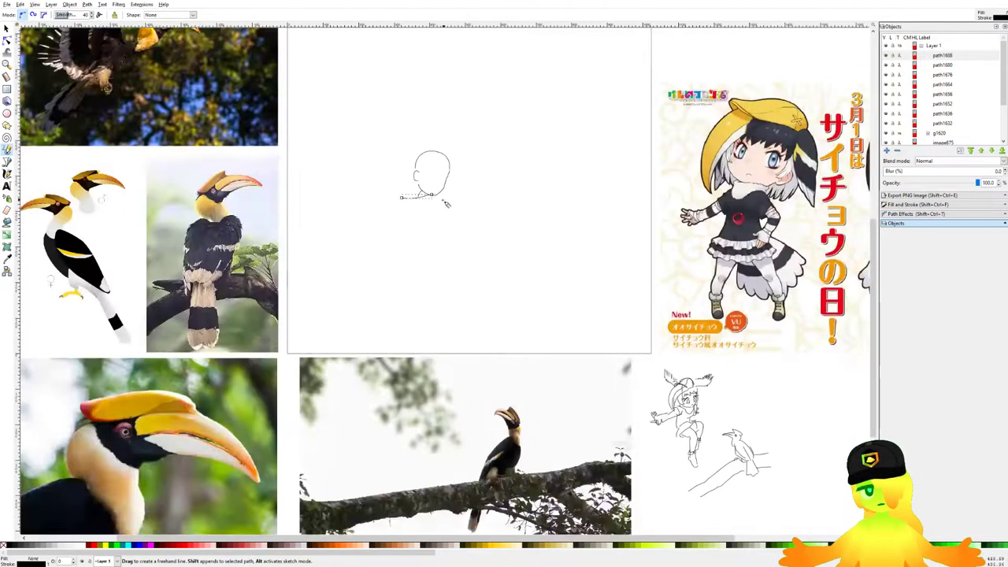
scroll(383, 214, "right", 1)
scroll(383, 214, "up", 1)
scroll(384, 214, "up", 2)
scroll(412, 186, "up", 2)
left_click_drag(405, 165, 387, 301)
scroll(315, 149, "down", 4)
scroll(315, 150, "down", 2)
scroll(331, 160, "up", 4)
key("ctrl+z")
scroll(399, 292, "up", 2)
left_click_drag(400, 185, 403, 418)
scroll(436, 410, "down", 3)
scroll(436, 410, "right", 3)
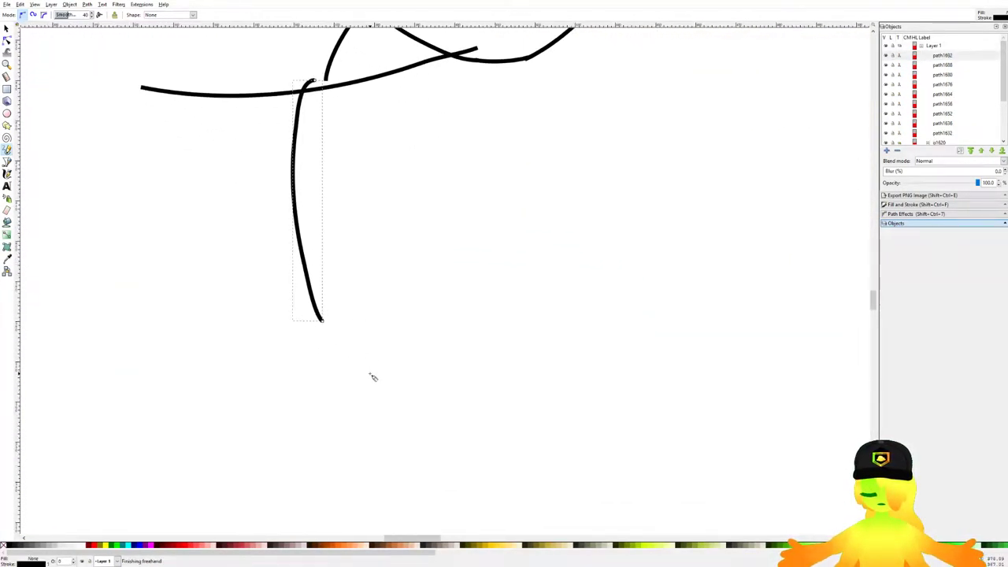
left_click_drag(315, 330, 452, 446)
left_click_drag(419, 369, 401, 317)
key("ctrl+z")
left_click_drag(305, 280, 520, 383)
scroll(463, 365, "down", 2)
left_click_drag(454, 362, 446, 362)
key("ctrl+z")
scroll(382, 323, "up", 1)
mouse_move(381, 326)
left_mouse_down()
mouse_move(525, 439)
mouse_move(490, 420)
left_mouse_up()
key("ctrl+z")
Step: Draw a slightly curved lower torso line slanting from the waist end of the upper torso line down toward the hips
left_click_drag(352, 304, 468, 439)
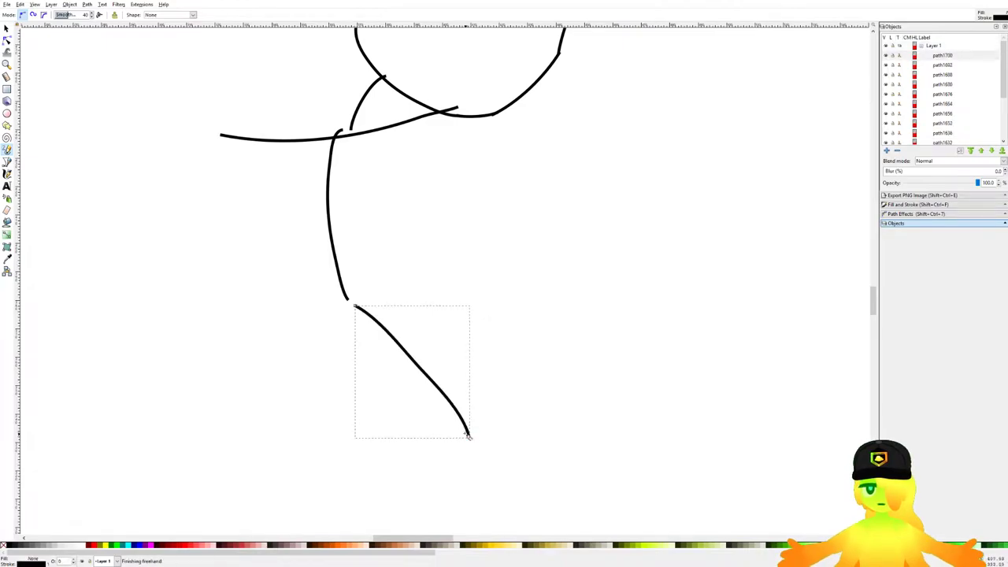
scroll(459, 383, "down", 6)
scroll(452, 374, "up", 7)
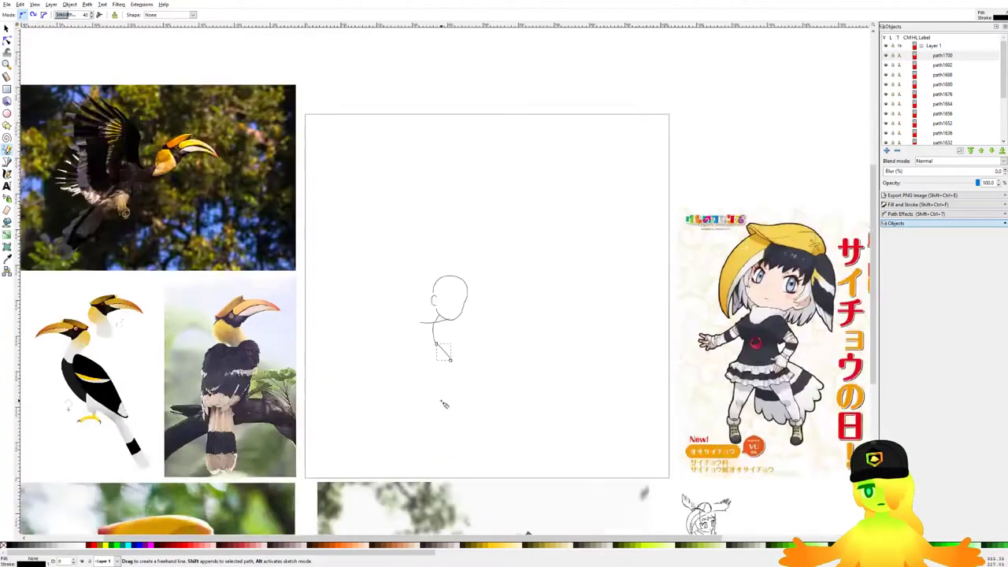
left_click_drag(449, 367, 378, 462)
key("ctrl+z")
scroll(304, 303, "down", 1)
scroll(304, 303, "right", 1)
mouse_move(324, 428)
left_mouse_down()
mouse_move(529, 382)
mouse_move(587, 239)
left_mouse_up()
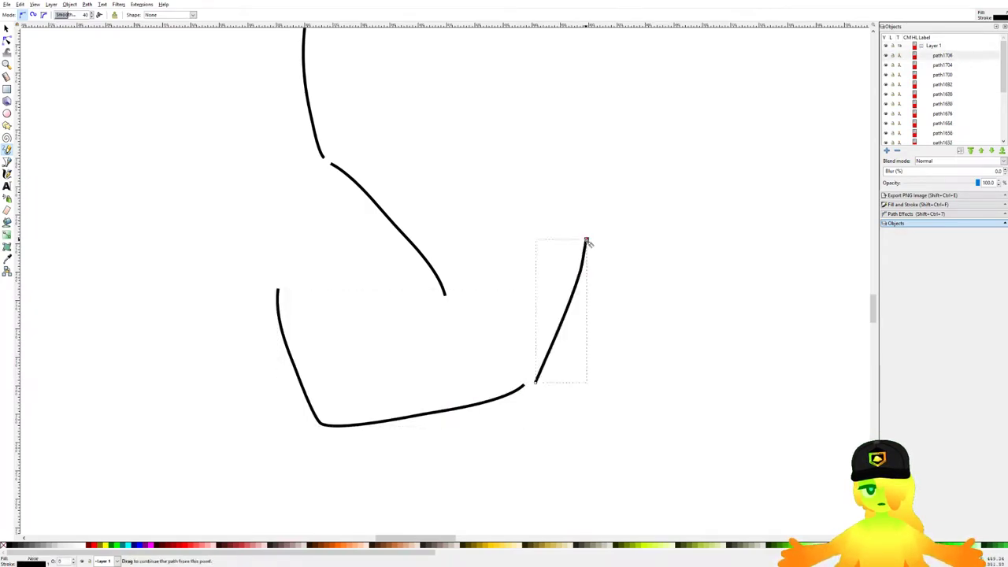
key("ctrl+z")
key("ctrl+z")
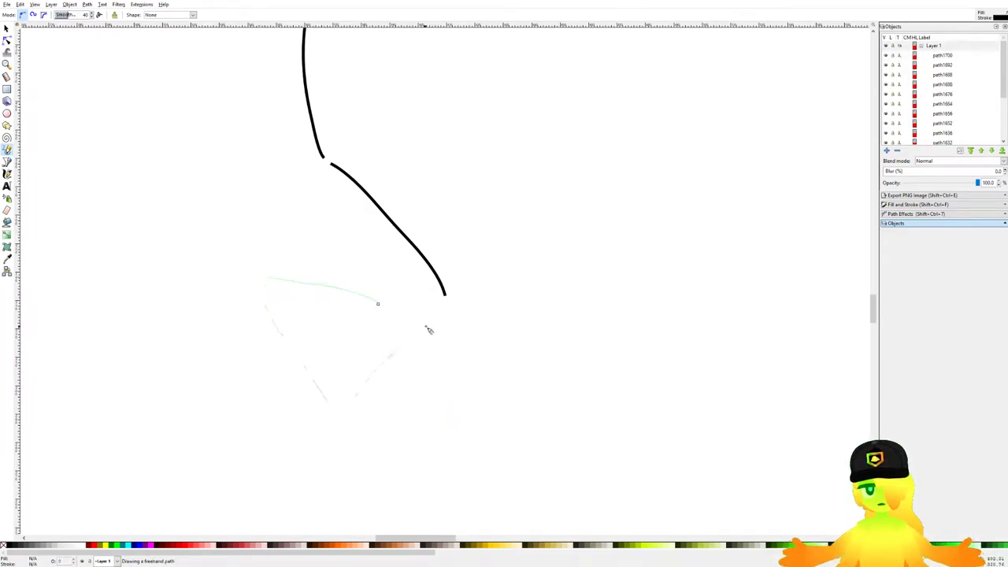
Step: Draw a bow-tie-shaped pelvis under the lower torso line, with a larger triangle on the near side and a smaller one on the far side
left_click_drag(575, 260, 572, 257)
scroll(484, 337, "down", 3)
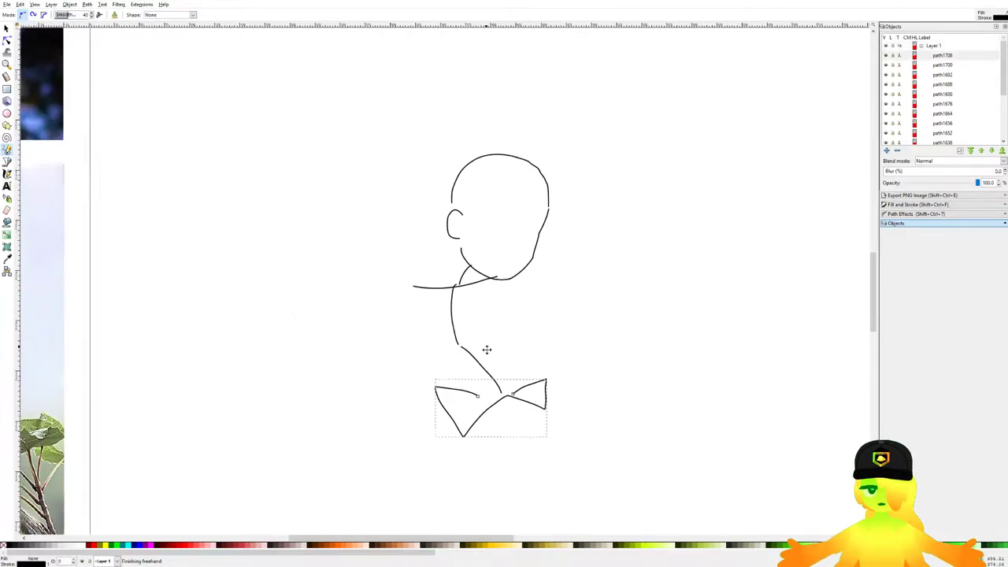
scroll(540, 434, "up", 2)
scroll(540, 349, "down", 1)
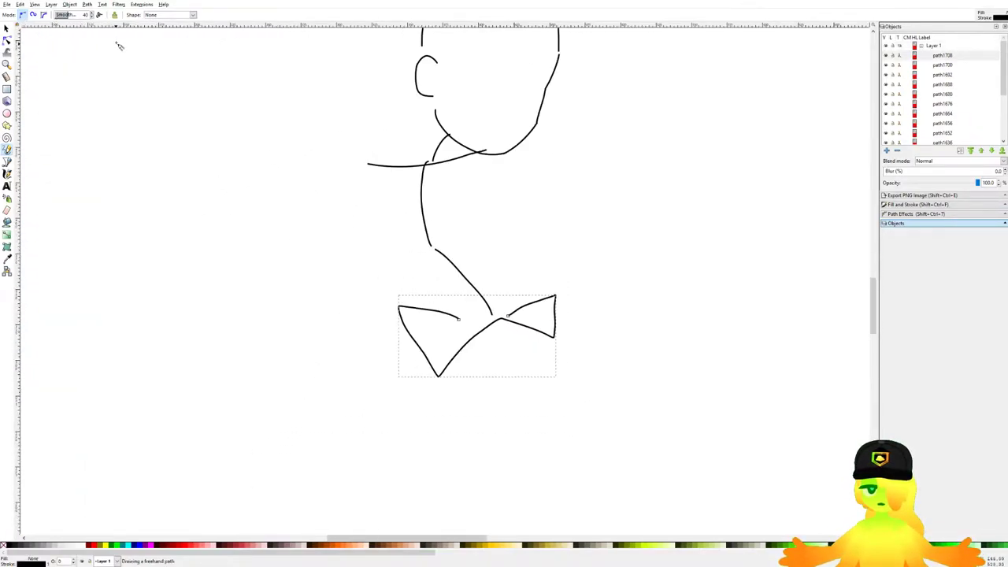
Step: Select the skull, face and ear lines and move the head slightly up so the chin clears the shoulder line
left_click(7, 29)
scroll(681, 301, "up", 4)
left_click_drag(681, 302, 420, 46)
left_click(470, 272, "shift")
left_click_drag(584, 104, 582, 112)
left_click_drag(549, 263, 548, 261)
left_click(402, 306)
scroll(280, 207, "down", 3)
scroll(296, 231, "up", 3)
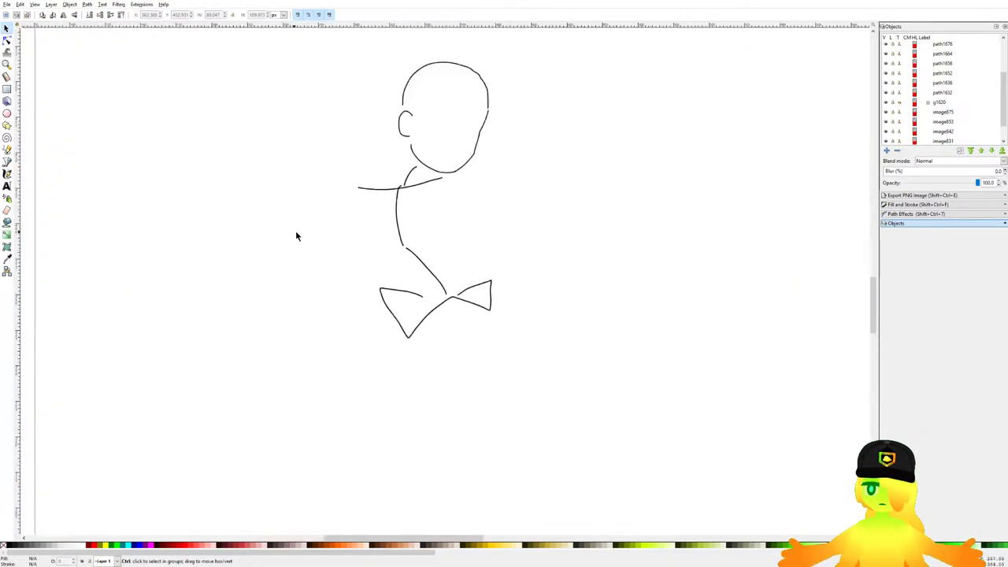
Step: Flip the shoulder line both horizontally and vertically so it arches upward, and save the drawing
left_click(412, 175)
key("Delete")
left_click(477, 167)
left_click(63, 15)
left_click_drag(484, 172, 487, 168)
key("ctrl+z")
left_click(75, 15)
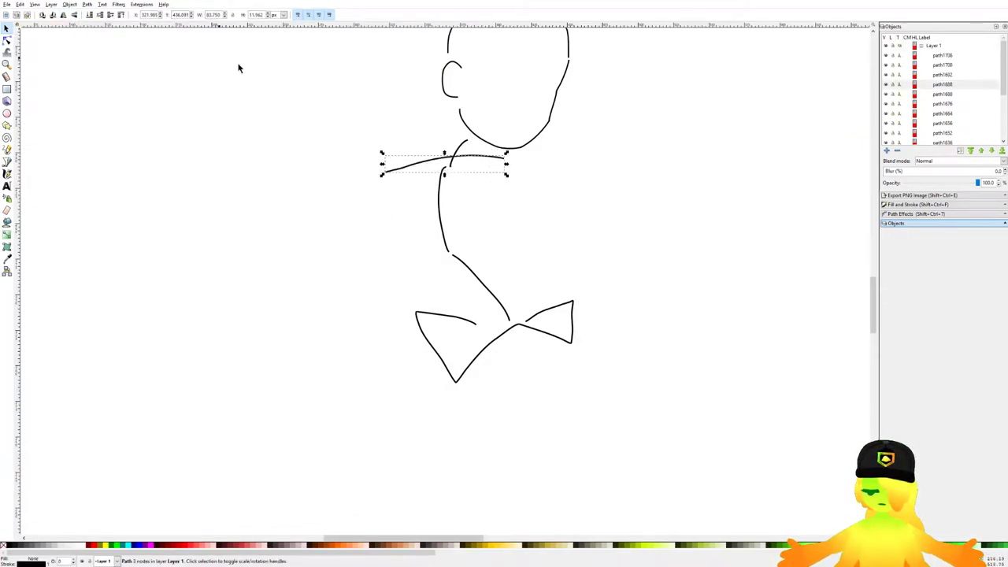
key("Escape")
scroll(475, 245, "down", 5)
key("ctrl+s")
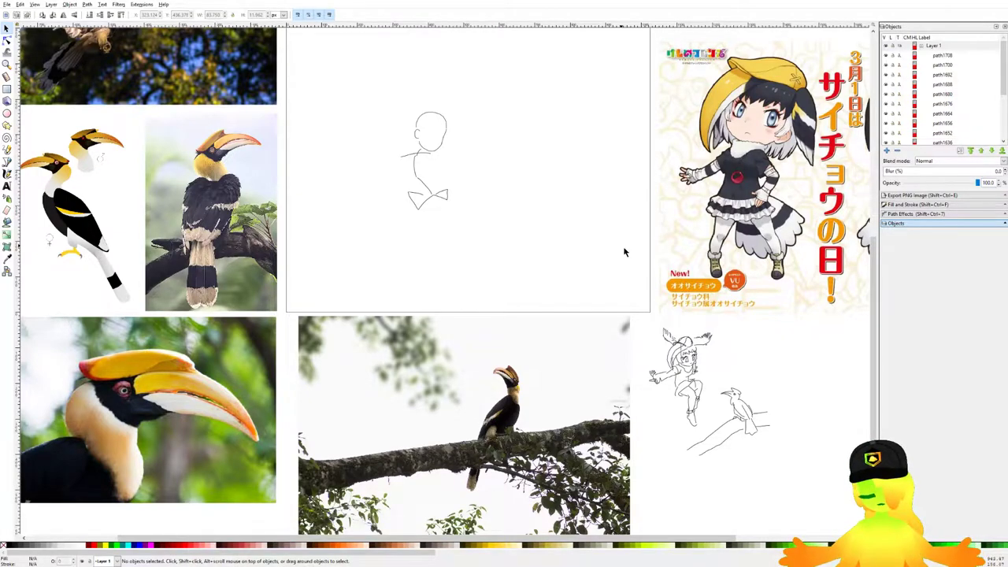
Step: Draw the near upper arm freehand as a line sloping outward and down from the near end of the shoulder line, redoing it as needed
left_click_drag(551, 193, 583, 209)
scroll(571, 205, "up", 3)
left_click_drag(304, 167, 381, 185)
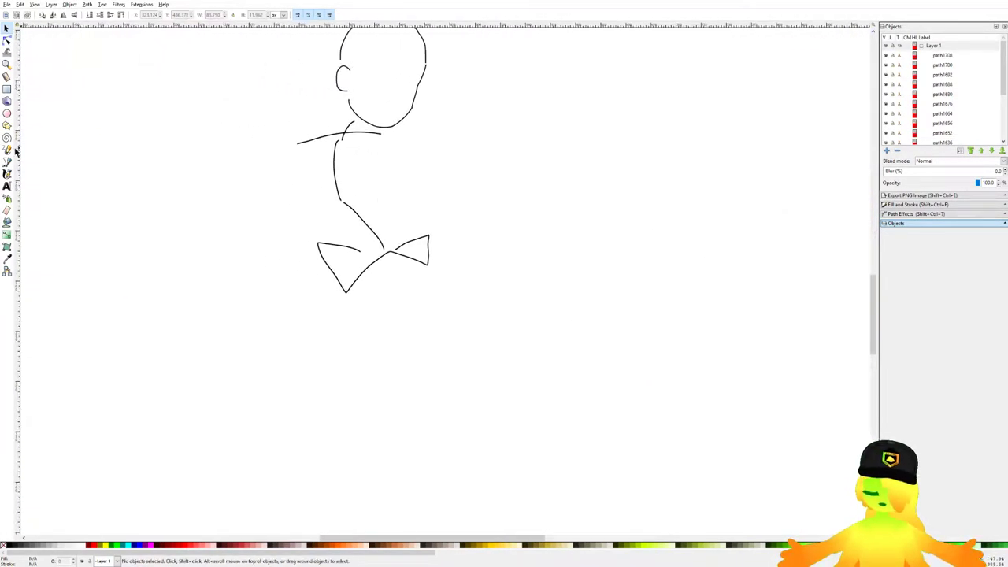
left_click(10, 150)
scroll(268, 168, "down", 3)
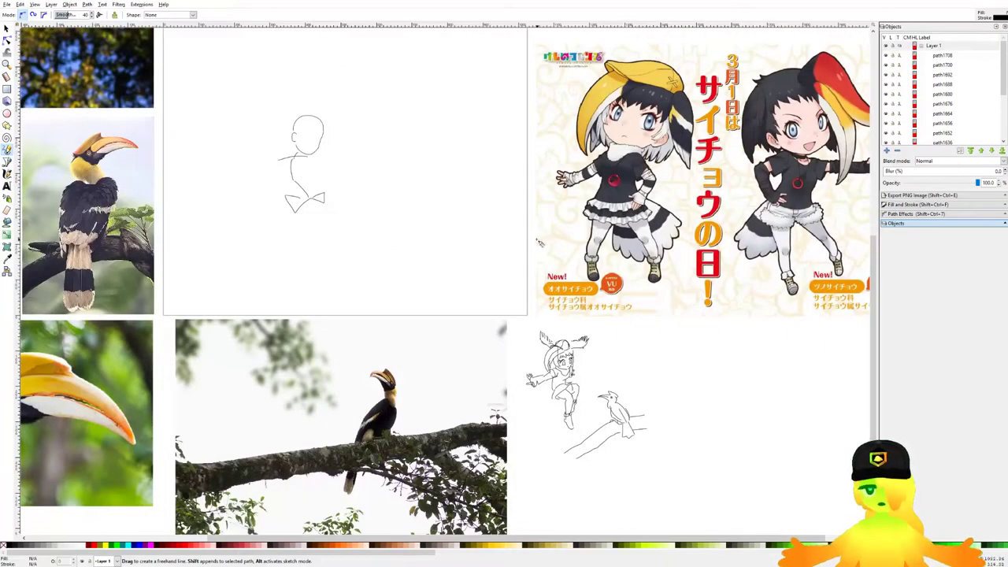
scroll(512, 252, "left", 1)
scroll(237, 186, "up", 5)
scroll(378, 157, "up", 2)
scroll(378, 158, "right", 3)
mouse_move(414, 184)
left_mouse_down()
mouse_move(539, 101)
mouse_move(370, 239)
left_mouse_up()
scroll(504, 103, "up", 1)
key("ctrl+z")
scroll(390, 197, "down", 6)
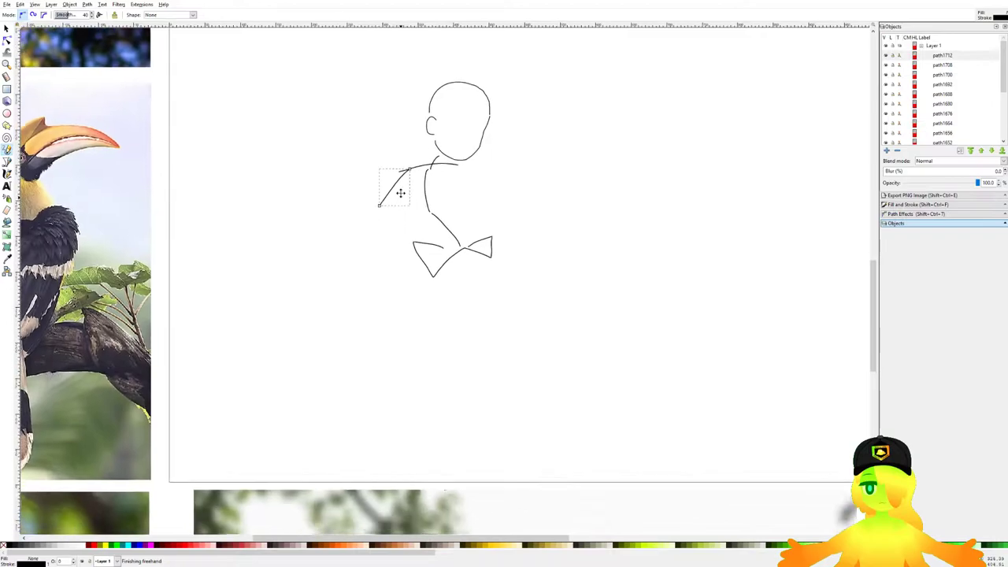
scroll(393, 181, "up", 5)
key("ctrl+z")
scroll(452, 180, "up", 1)
left_click_drag(500, 135, 378, 235)
Step: Draw the near forearm as two long lines spreading outward and down from the elbow
left_click_drag(340, 240, 402, 210)
left_click_drag(232, 293, 308, 267)
left_click(300, 306)
scroll(342, 281, "down", 1)
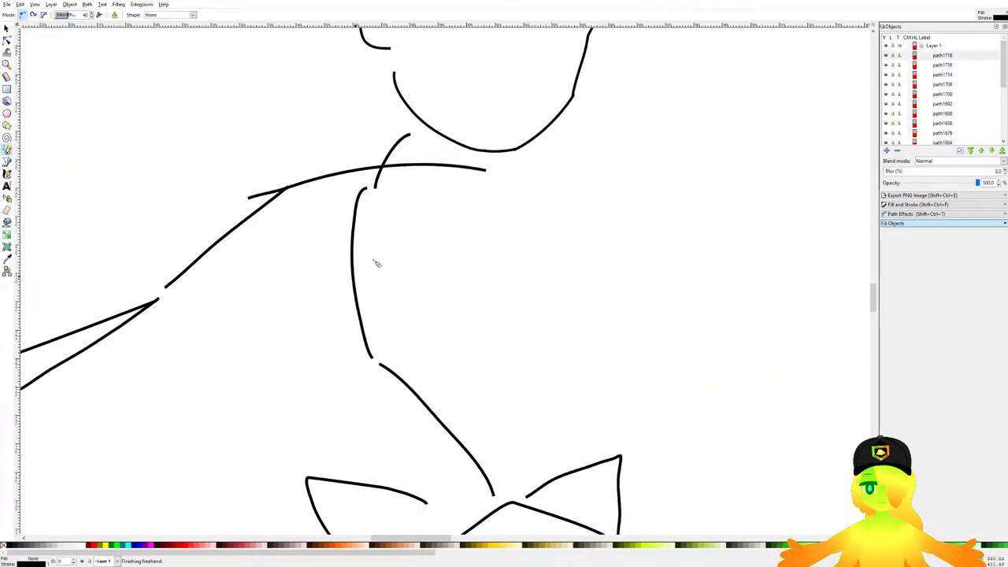
scroll(520, 224, "down", 4)
scroll(539, 213, "down", 1)
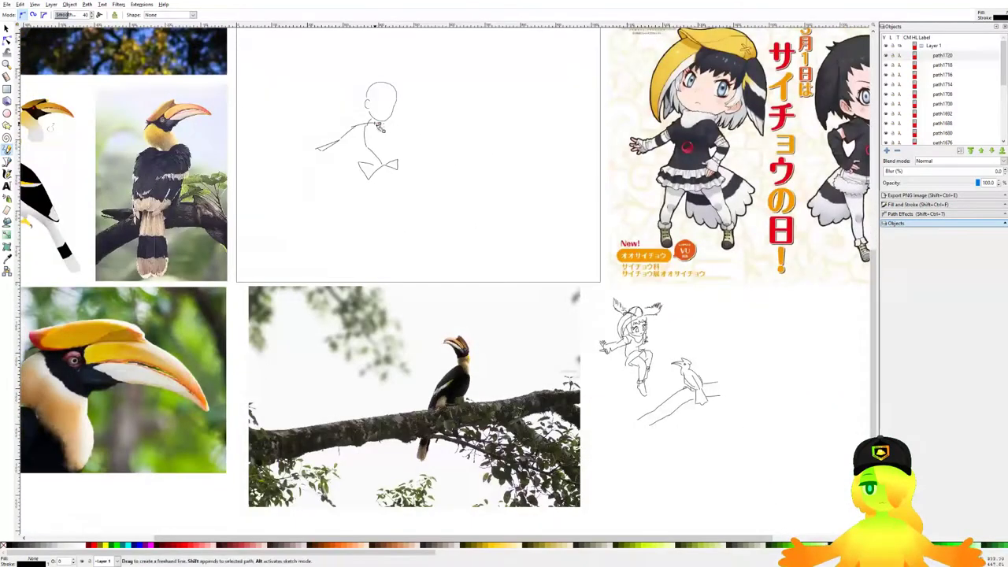
Step: Draw the short far upper arm at the far end of the shoulder line as a cornered outer line and a slanted inner line
scroll(441, 122, "up", 6)
mouse_move(446, 118)
left_mouse_down()
mouse_move(484, 173)
mouse_move(476, 211)
left_mouse_up()
scroll(472, 138, "up", 2)
key("ctrl+z")
left_click_drag(415, 110, 462, 201)
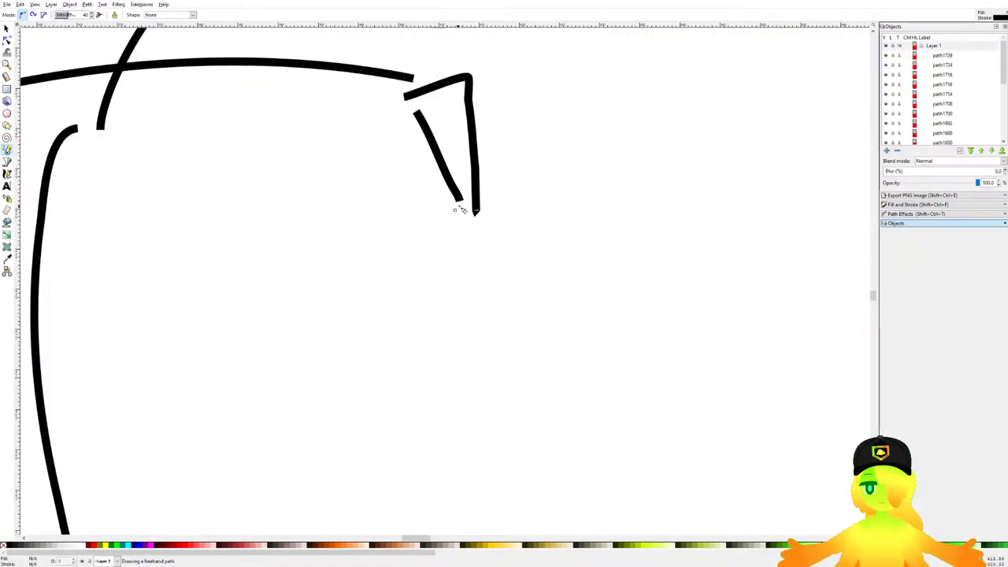
Step: Draw the far forearm below the far upper arm and a small wedge-shaped hand at its end, redoing the hand once
left_click_drag(495, 263, 510, 285)
left_click_drag(449, 207, 503, 307)
scroll(550, 285, "up", 2)
mouse_move(523, 160)
left_mouse_down()
mouse_move(593, 246)
mouse_move(610, 318)
left_mouse_up()
key("ctrl+z")
left_click_drag(485, 240, 483, 215)
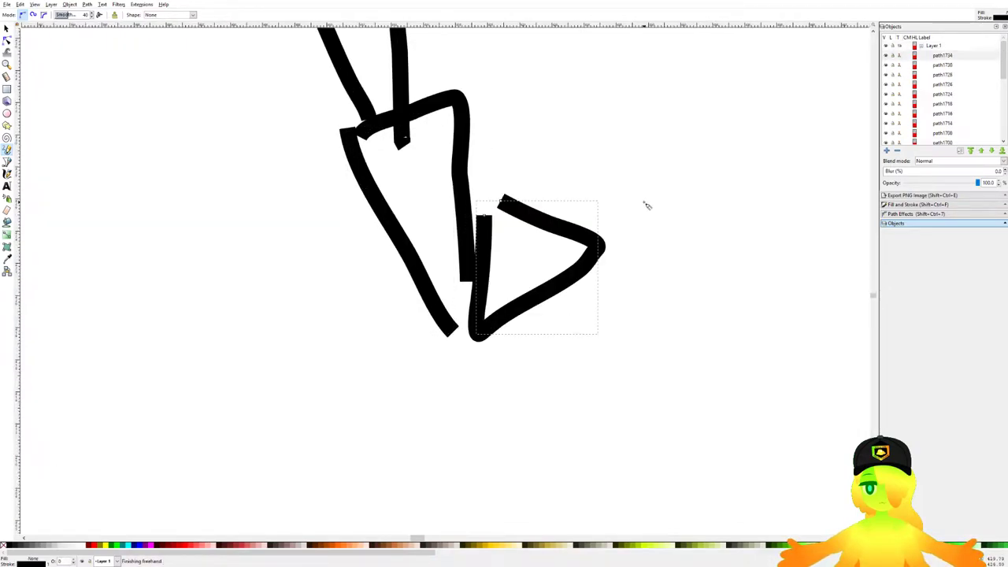
scroll(610, 236, "down", 7)
scroll(366, 267, "down", 2)
scroll(356, 262, "down", 3)
Step: Draw the near hand as a four-sided wedge with a short wrist line at the end of the near forearm
scroll(346, 244, "up", 8)
mouse_move(318, 194)
left_mouse_down()
mouse_move(438, 287)
mouse_move(422, 292)
left_mouse_up()
scroll(425, 290, "down", 5)
scroll(586, 264, "up", 2)
mouse_move(596, 262)
left_mouse_down()
mouse_move(507, 200)
mouse_move(430, 219)
left_mouse_up()
scroll(506, 201, "down", 2)
left_click_drag(570, 322, 638, 286)
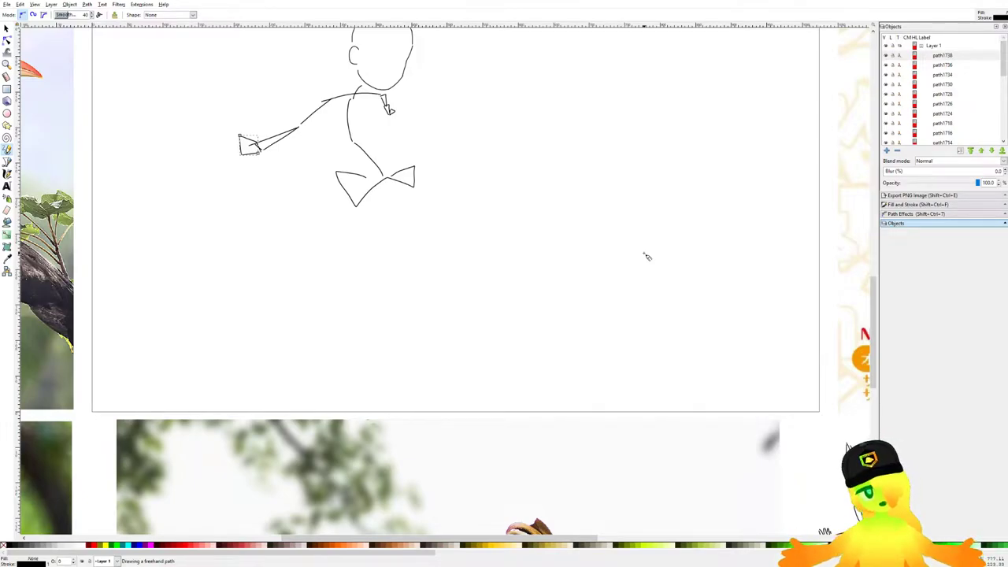
mouse_move(681, 232)
left_mouse_down()
mouse_move(652, 221)
mouse_move(644, 200)
left_mouse_up()
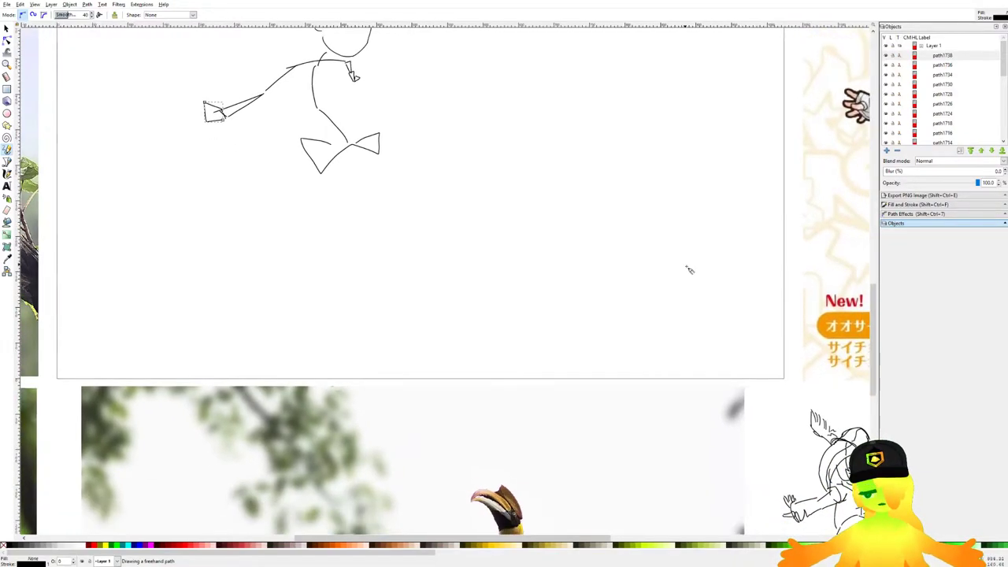
left_click_drag(682, 273, 470, 155)
mouse_move(493, 303)
left_mouse_down()
mouse_move(485, 222)
mouse_move(682, 414)
mouse_move(803, 490)
left_mouse_up()
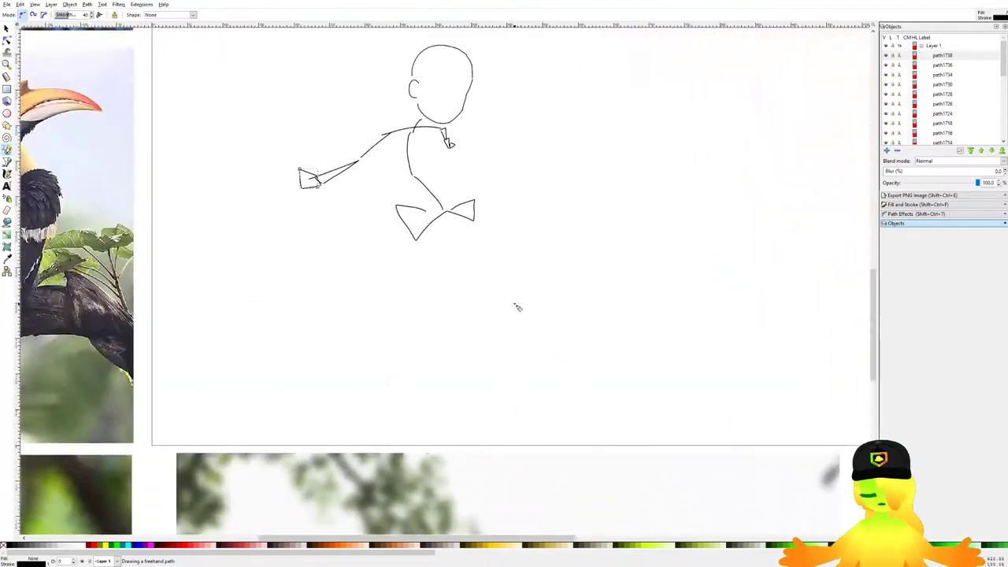
scroll(462, 212, "down", 2)
Step: Rotate the pelvis shape counter-clockwise and reposition it under the lower torso line
mouse_move(524, 258)
left_mouse_down()
mouse_move(465, 207)
mouse_move(401, 189)
left_mouse_up()
scroll(290, 130, "up", 3)
left_click(6, 30)
left_click_drag(515, 258, 261, 137)
key("ctrl+l")
mouse_move(402, 179)
left_mouse_down()
mouse_move(407, 148)
mouse_move(410, 179)
left_mouse_up()
left_click(406, 181)
left_click(479, 169)
left_click(519, 190)
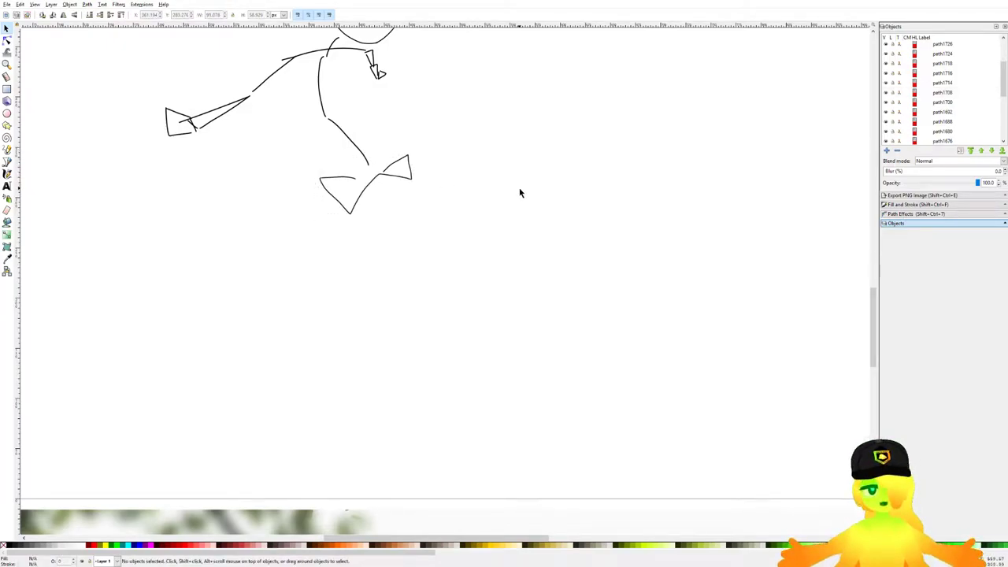
Step: Draw the near thigh freehand as a hooked hip line and a straighter underside line slanting from the pelvis to the knee
left_click(6, 157)
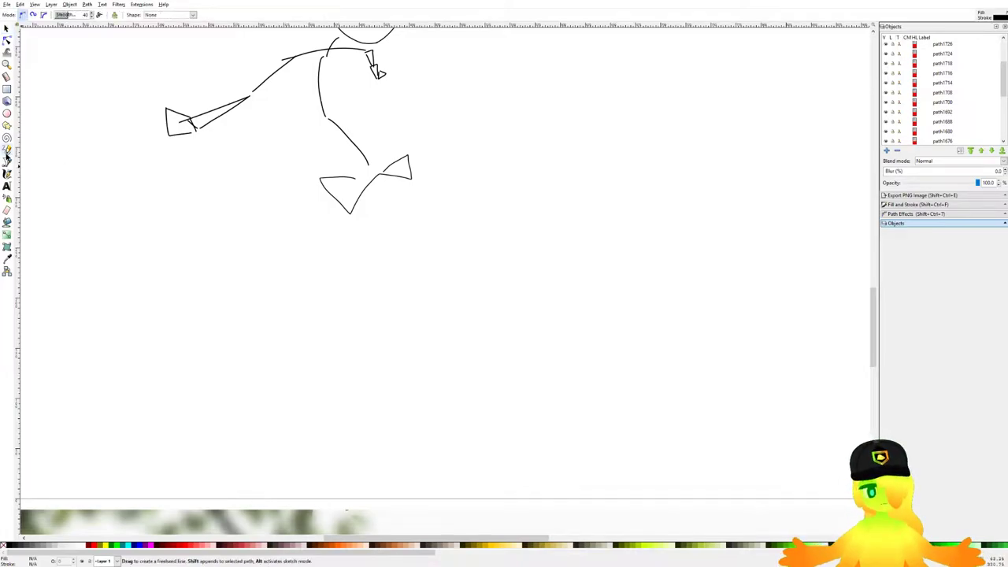
scroll(230, 178, "down", 6, "ctrl")
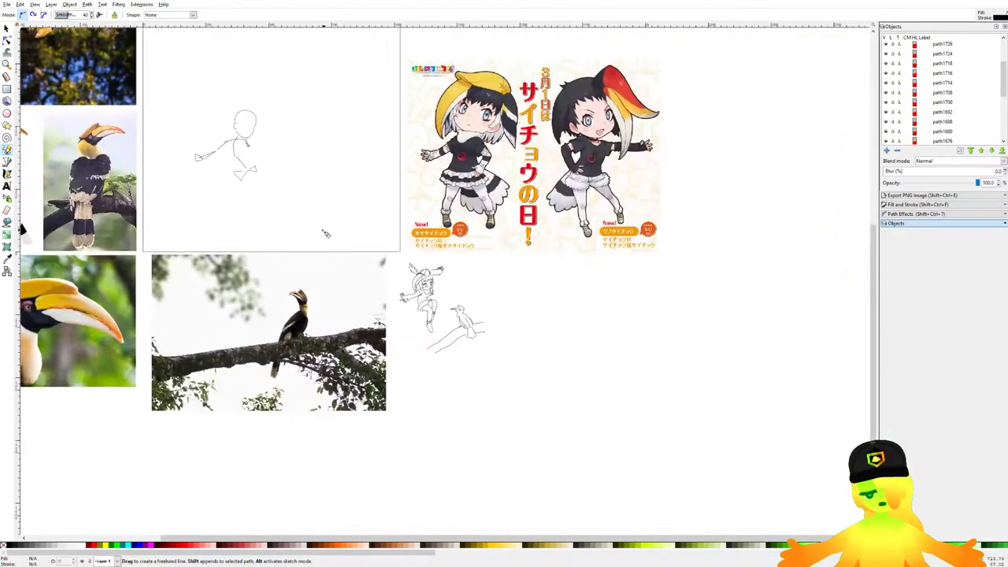
scroll(263, 268, "up", 6, "ctrl")
mouse_move(399, 197)
left_mouse_down()
mouse_move(694, 206)
mouse_move(584, 213)
left_mouse_up()
key("ctrl+z")
scroll(438, 187, "down", 1, "ctrl")
left_click_drag(485, 191, 478, 218)
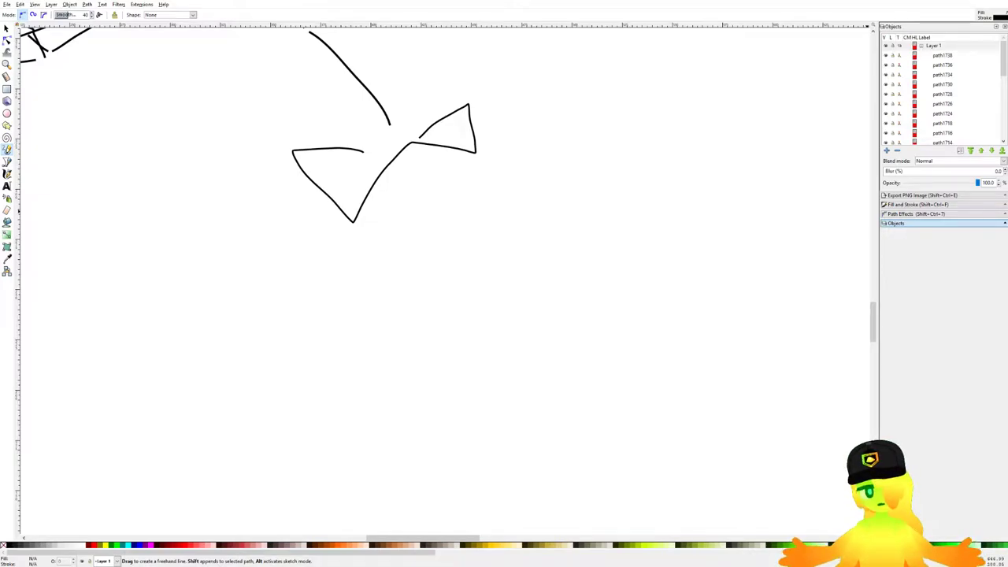
scroll(517, 302, "down", 5, "ctrl")
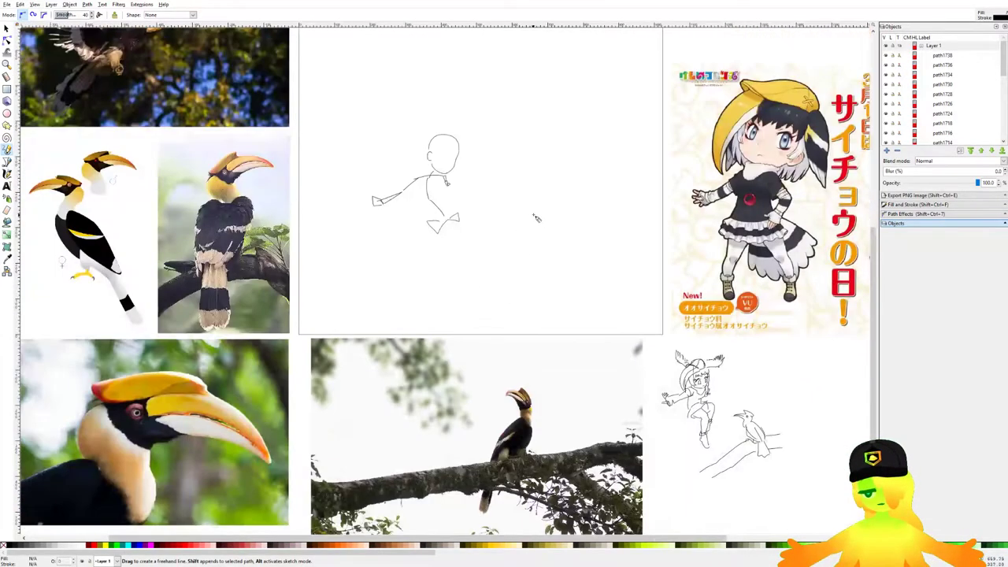
scroll(533, 216, "up", 2, "ctrl")
scroll(441, 236, "up", 3, "ctrl")
mouse_move(321, 233)
left_mouse_down()
mouse_move(337, 187)
mouse_move(472, 277)
mouse_move(468, 267)
left_mouse_up()
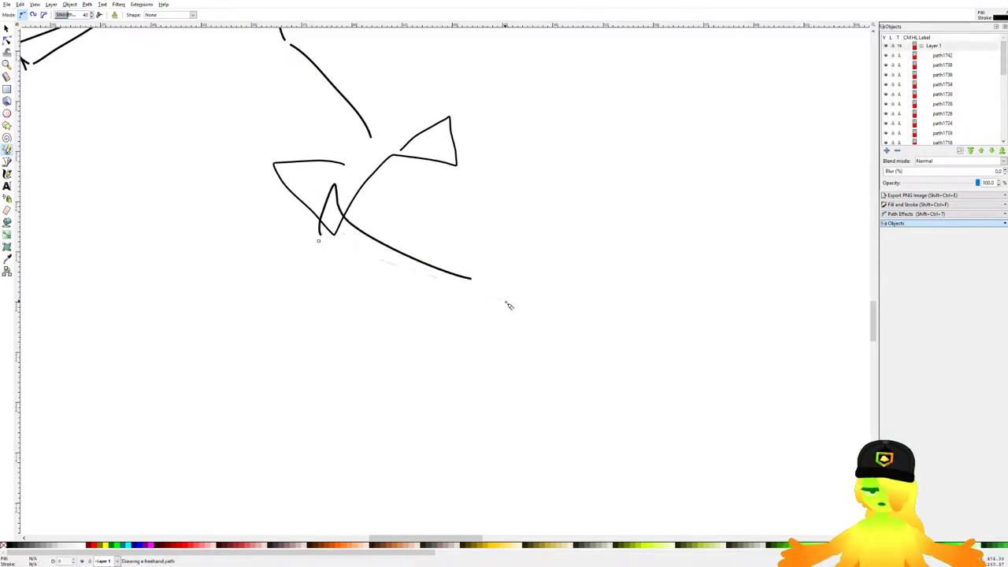
scroll(520, 297, "down", 3)
scroll(449, 153, "up", 3)
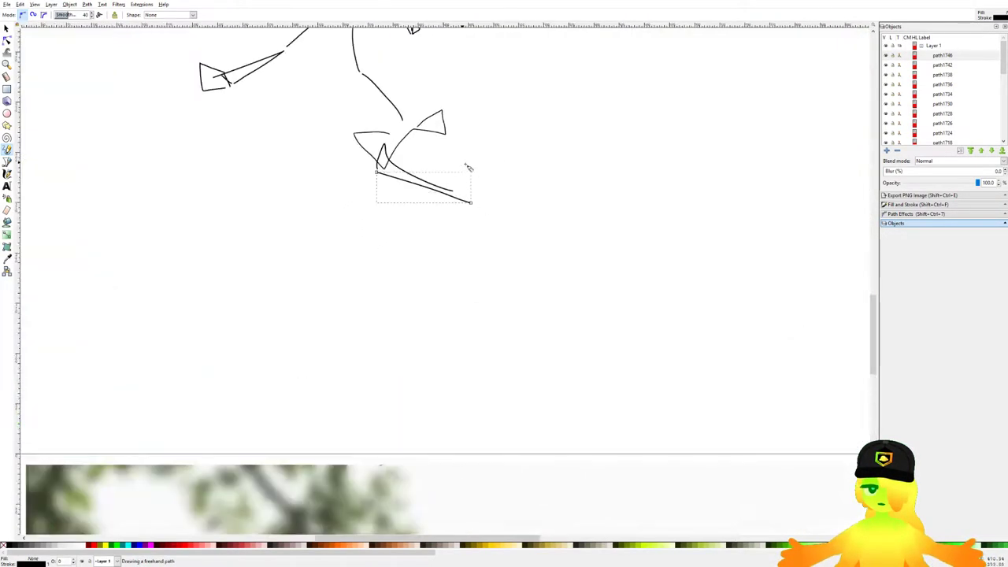
Step: Draw a long near shin line descending steeply from the near knee
scroll(455, 177, "down", 4)
scroll(474, 192, "up", 5)
left_click_drag(419, 154, 346, 368)
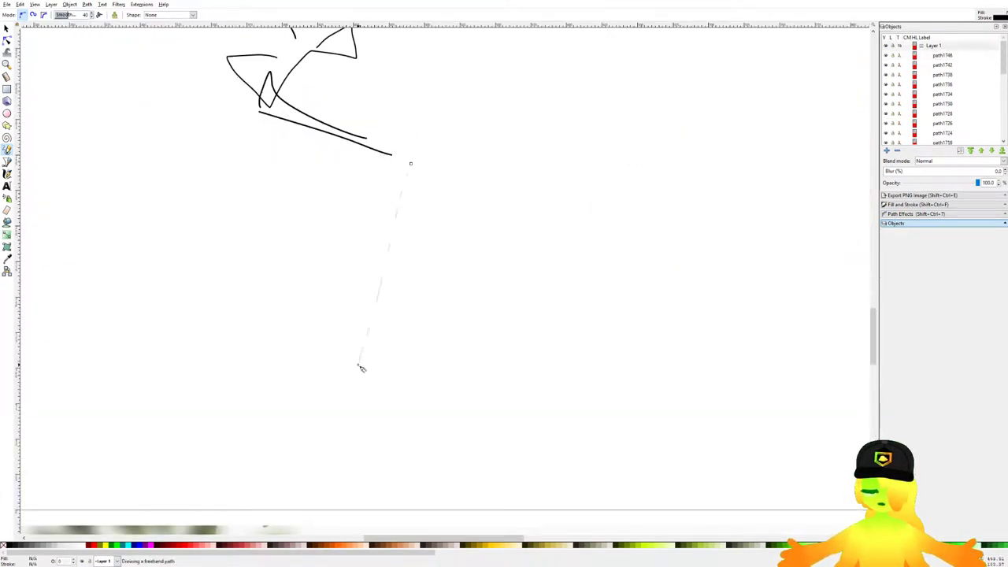
scroll(434, 292, "down", 6)
scroll(365, 188, "up", 6)
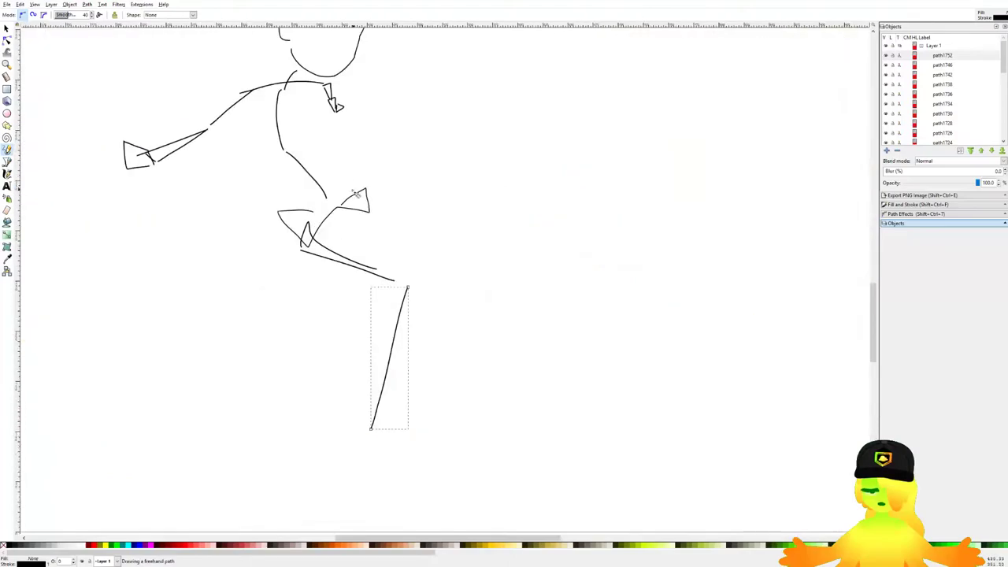
Step: Draw the raised far thigh from the pelvis up to the knee and the far shin slanting back across the near thigh, redoing the shin once
left_click_drag(327, 227, 465, 181)
mouse_move(361, 225)
left_mouse_down()
mouse_move(496, 165)
mouse_move(511, 146)
mouse_move(374, 408)
left_mouse_up()
scroll(511, 147, "down", 1)
key("ctrl+z")
left_click_drag(511, 164, 375, 331)
scroll(375, 300, "down", 2)
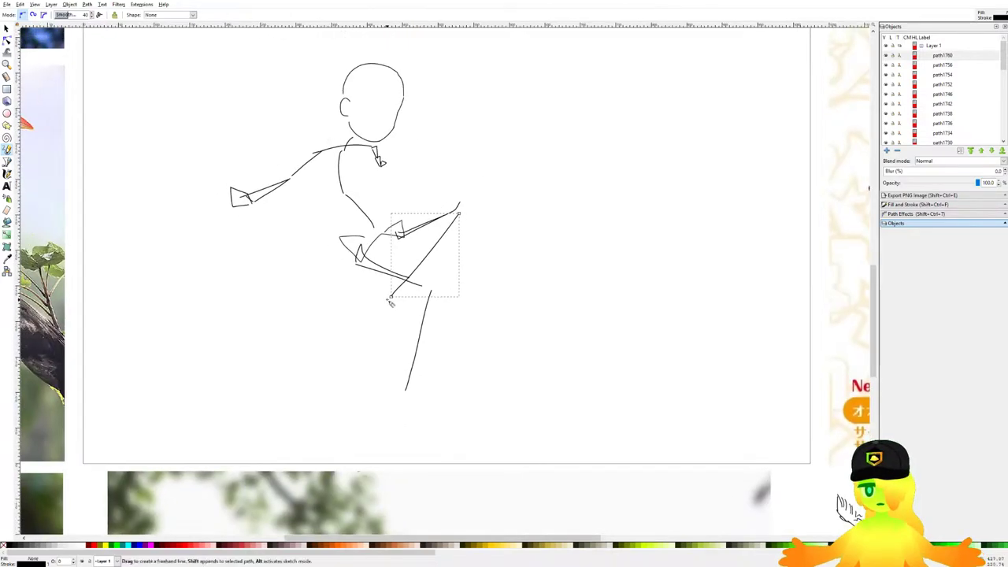
scroll(384, 300, "up", 1)
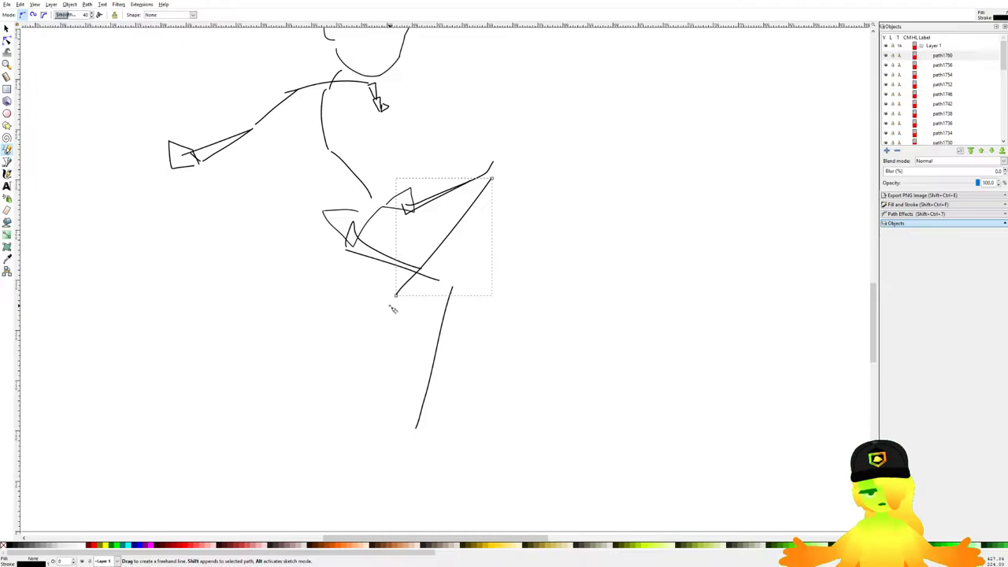
scroll(436, 295, "down", 1)
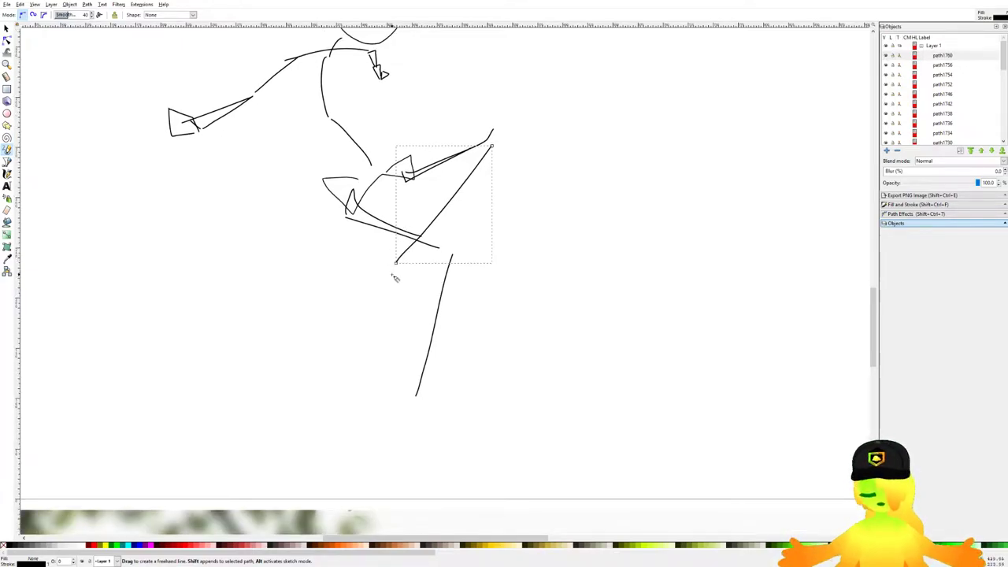
Step: Draw the far foot at the end of the far shin with a small heel triangle and a short line extending downward
scroll(394, 275, "up", 2)
mouse_move(390, 228)
left_mouse_down()
mouse_move(363, 308)
mouse_move(397, 242)
mouse_move(378, 330)
mouse_move(438, 438)
left_mouse_up()
scroll(446, 418, "down", 3)
scroll(435, 236, "down", 2)
scroll(410, 280, "up", 2)
Step: Draw the near foot at the end of the near shin with a heel triangle and a pointed foot outline, redoing it as needed
left_click_drag(409, 280, 399, 234)
mouse_move(368, 223)
left_mouse_down()
mouse_move(364, 248)
mouse_move(392, 244)
mouse_move(381, 224)
left_mouse_up()
mouse_move(385, 270)
left_mouse_down()
mouse_move(389, 369)
mouse_move(457, 446)
left_mouse_up()
key("ctrl+z")
mouse_move(389, 305)
left_mouse_down()
mouse_move(426, 385)
mouse_move(495, 430)
mouse_move(495, 391)
mouse_move(370, 340)
mouse_move(443, 452)
left_mouse_up()
key("ctrl+z")
mouse_move(417, 315)
left_mouse_down()
mouse_move(438, 360)
mouse_move(493, 402)
mouse_move(441, 437)
left_mouse_up()
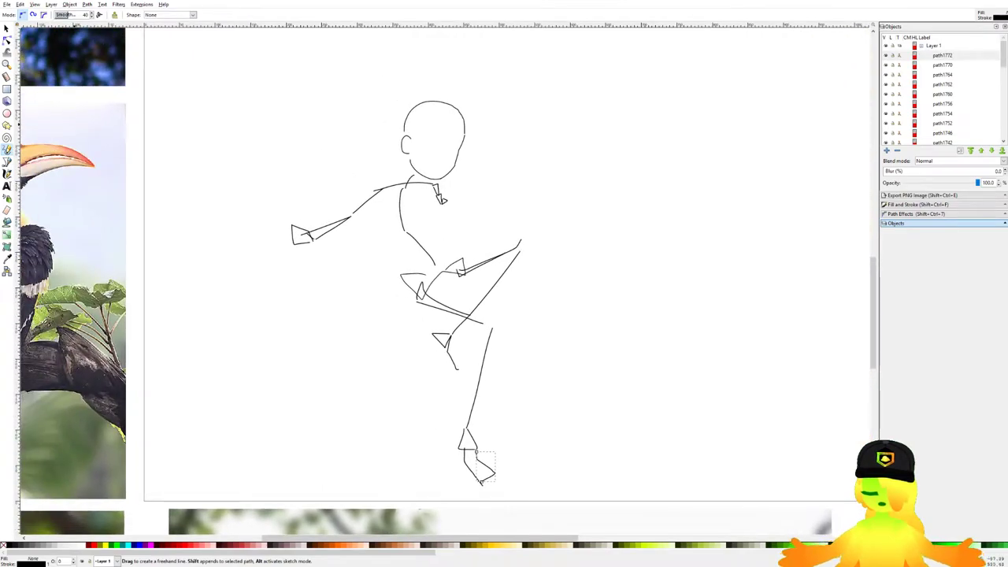
Step: Enlarge the outstretched arm with its hand, and slightly enlarge the small arm in front of the chest
left_click(7, 28)
scroll(500, 180, "down", 4)
scroll(311, 166, "up", 1)
left_click_drag(220, 227, 409, 83)
left_click_drag(282, 188, 242, 229)
left_click_drag(486, 97, 559, 160)
left_click_drag(508, 134, 527, 151)
left_click(556, 147)
scroll(527, 162, "down", 2)
scroll(596, 272, "up", 1)
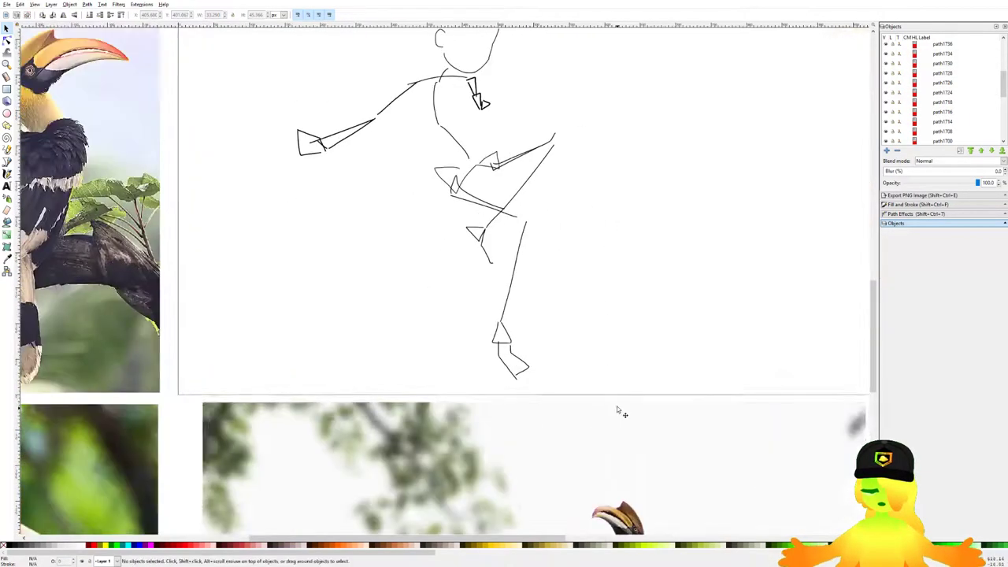
Step: Select the standing leg's shin and foot strokes and scale them down to shorten the lower leg
scroll(616, 409, "down", 3)
left_click_drag(652, 120, 473, 334)
left_click_drag(551, 169, 559, 183)
left_click(564, 111)
scroll(559, 134, "up", 1)
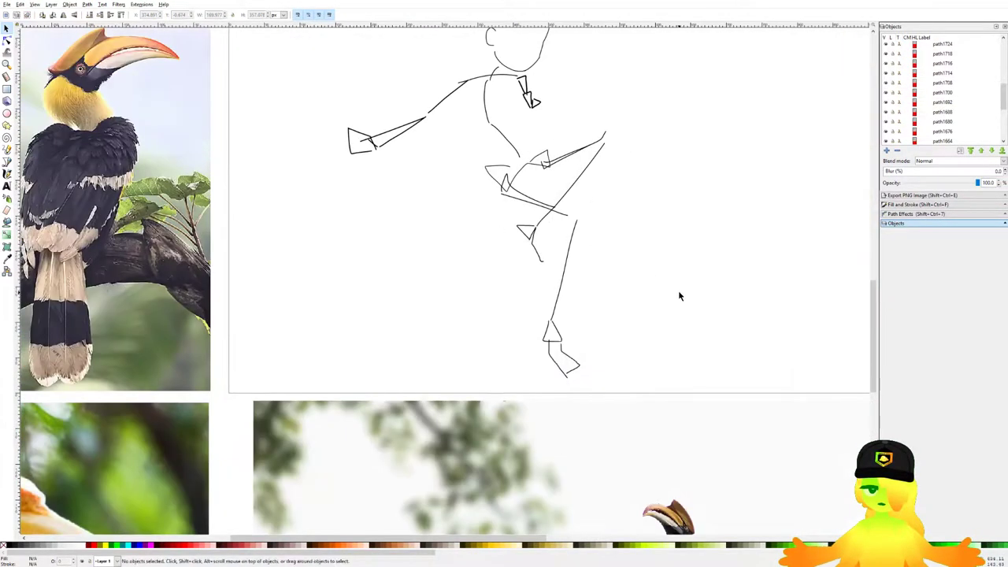
scroll(605, 214, "down", 1)
left_click_drag(612, 335, 552, 270)
left_click_drag(591, 334, 588, 314)
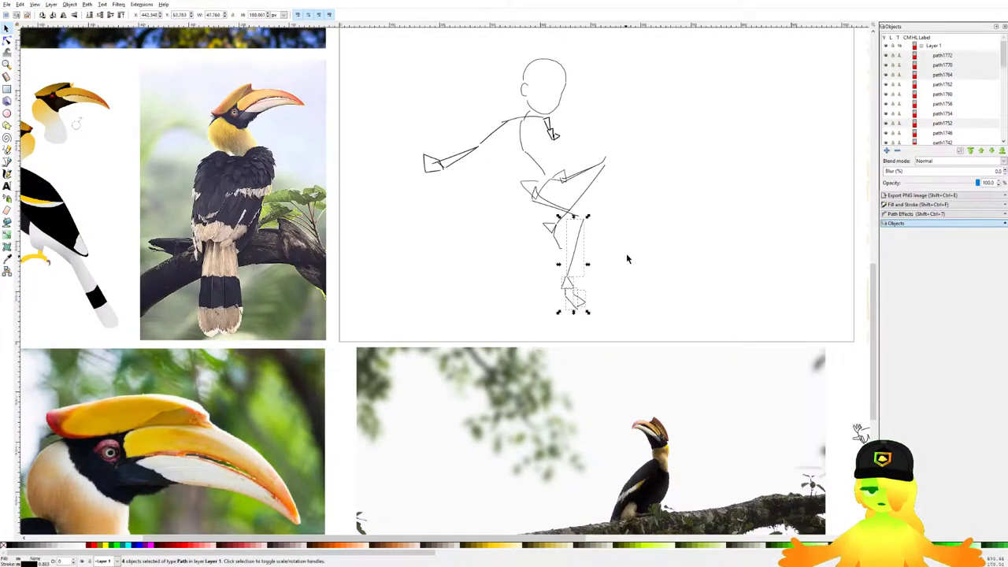
left_click(620, 267)
Step: Scale down the far foot strokes slightly and save the document
left_click(585, 192)
left_click_drag(525, 263, 571, 216)
mouse_move(540, 252)
left_mouse_down()
mouse_move(557, 235)
mouse_move(551, 244)
left_mouse_up()
scroll(588, 205, "up", 1)
left_click(672, 196)
scroll(623, 221, "up", 1)
scroll(546, 268, "up", 1)
key("ctrl+s")
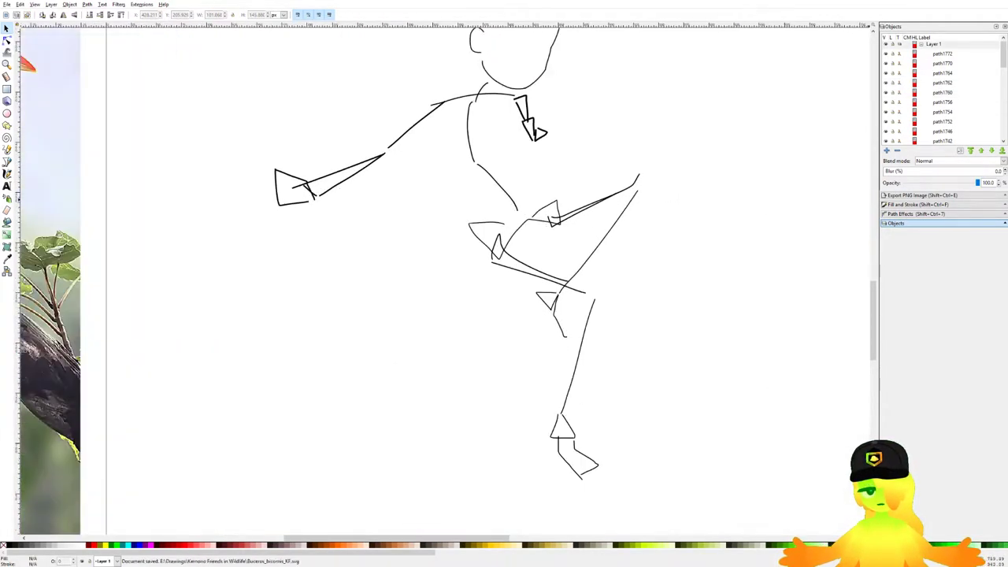
Step: Select all the head and ear strokes and enlarge the head slightly
left_click_drag(684, 251, 654, 282)
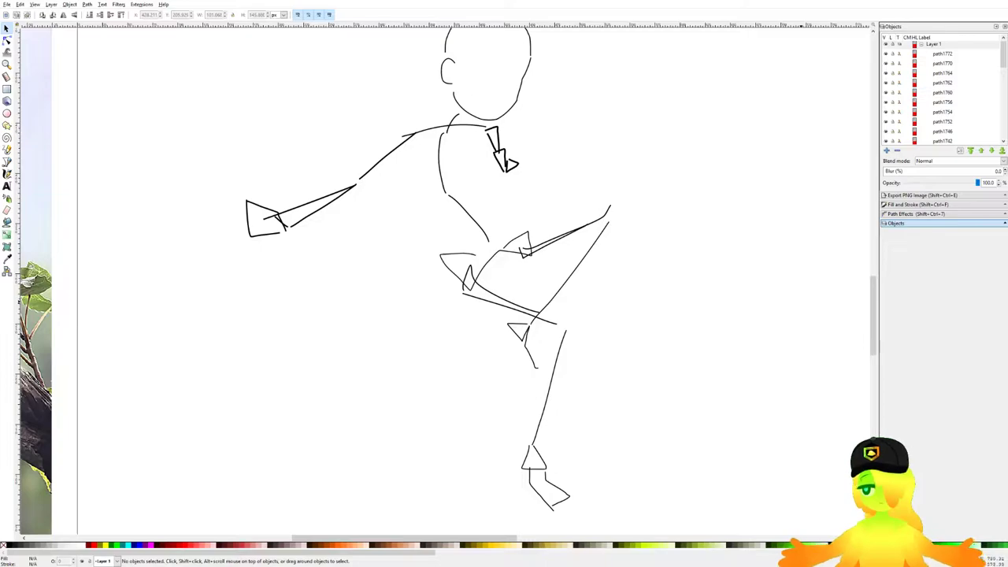
scroll(660, 295, "up", 2)
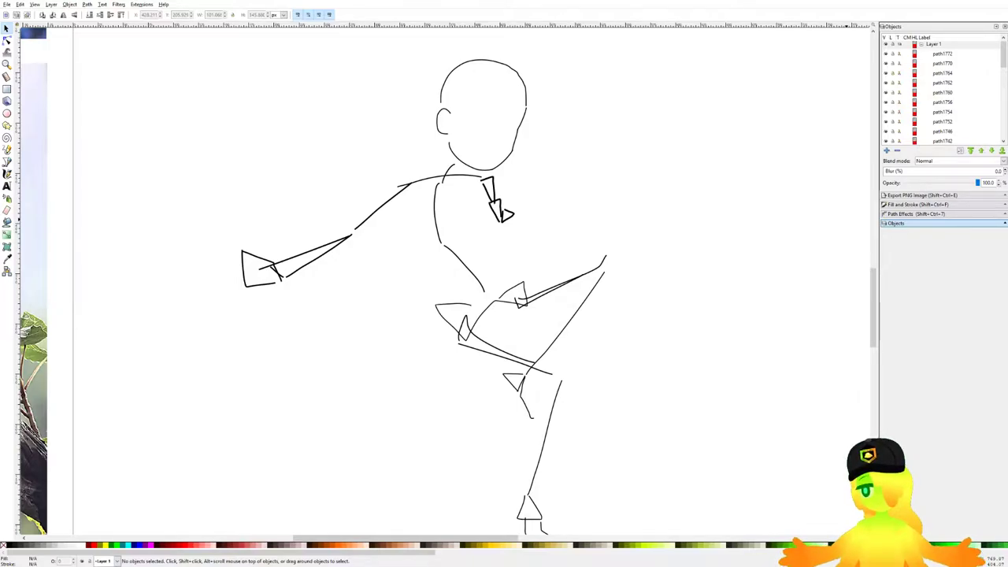
scroll(542, 337, "down", 3)
left_click_drag(542, 337, 368, 215)
scroll(329, 134, "up", 4)
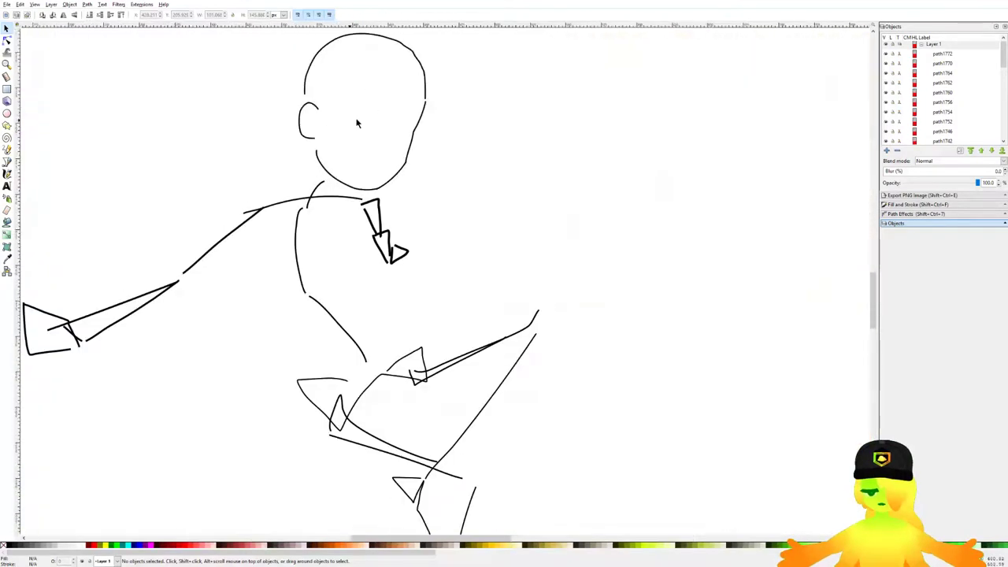
left_click_drag(344, 129, 435, 216)
left_click_drag(345, 79, 572, 281)
left_click(508, 228)
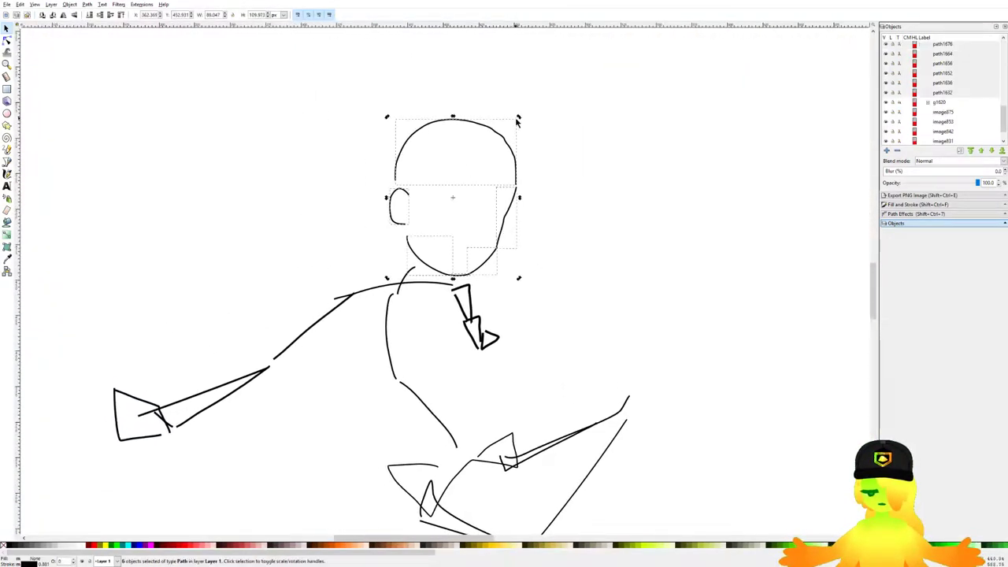
left_click_drag(519, 119, 526, 121)
left_click(682, 203)
Step: Reselect the head and ear strokes and shift them slightly up and to the left on the neck
scroll(619, 229, "down", 2)
scroll(553, 184, "up", 2)
left_click_drag(430, 133, 615, 325)
left_click_drag(557, 300, 554, 297)
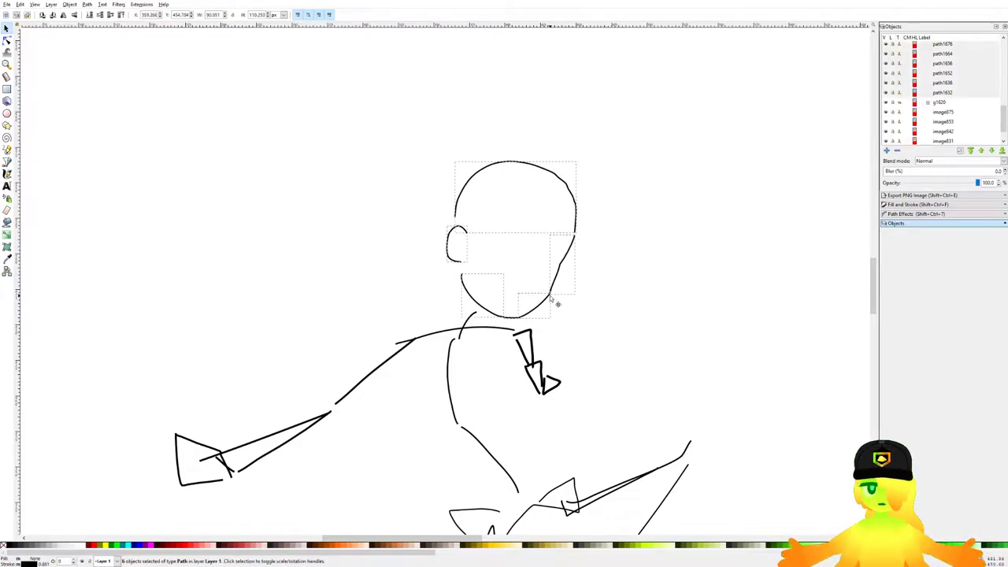
left_click(596, 276)
Step: Examine the figure's overall proportions against the reference illustration and the small sketch
scroll(519, 200, "down", 2)
scroll(543, 223, "down", 2)
scroll(510, 209, "up", 2)
scroll(520, 213, "down", 3)
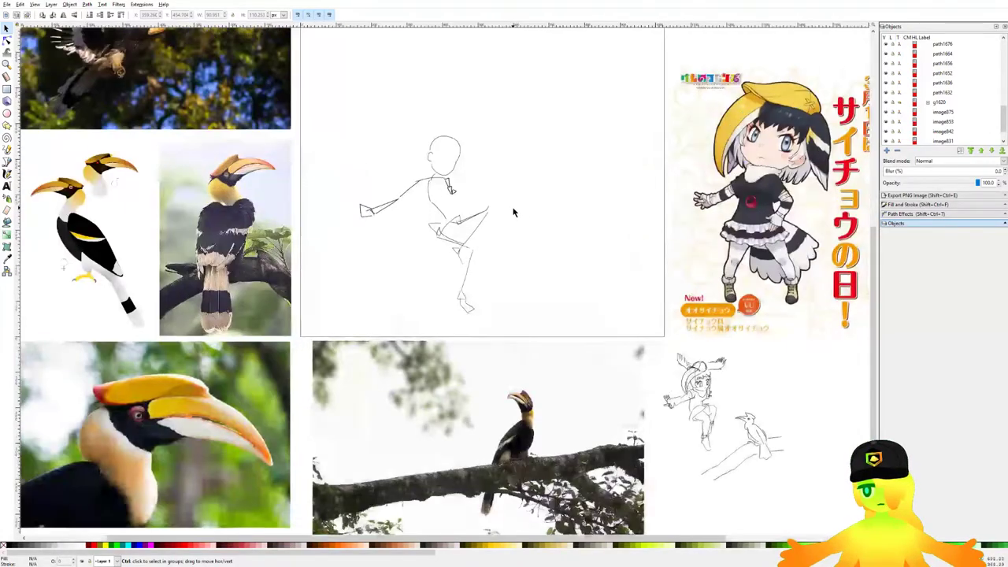
scroll(513, 213, "up", 1)
left_click(7, 150)
scroll(441, 119, "up", 4)
scroll(409, 157, "down", 4)
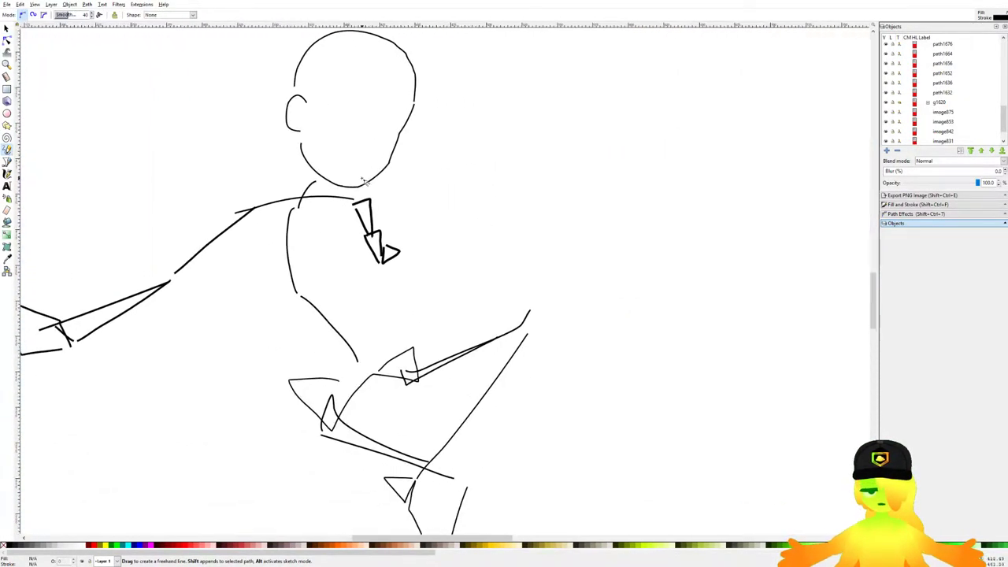
scroll(425, 212, "up", 1)
scroll(426, 213, "up", 2)
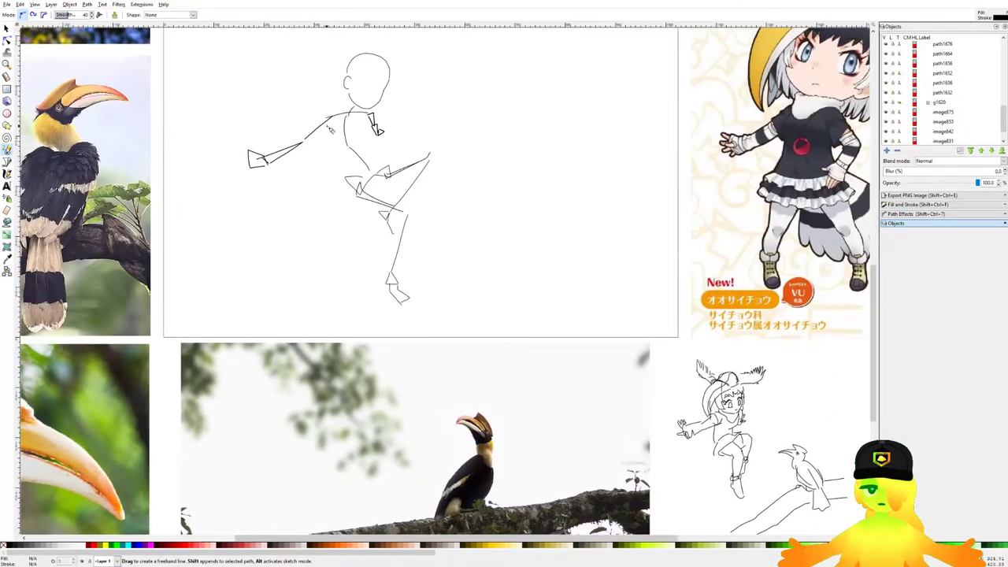
scroll(405, 206, "down", 2)
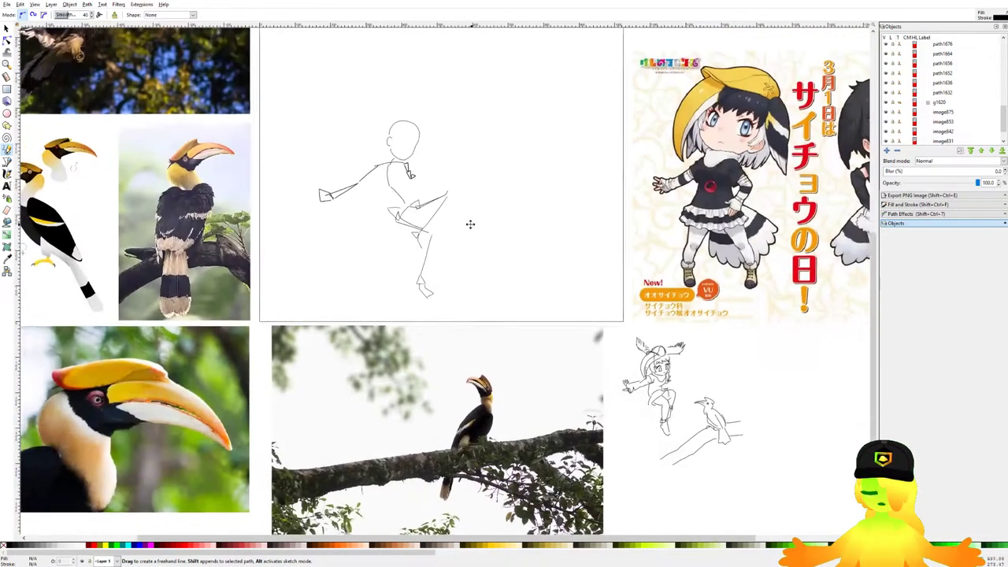
scroll(425, 200, "up", 1)
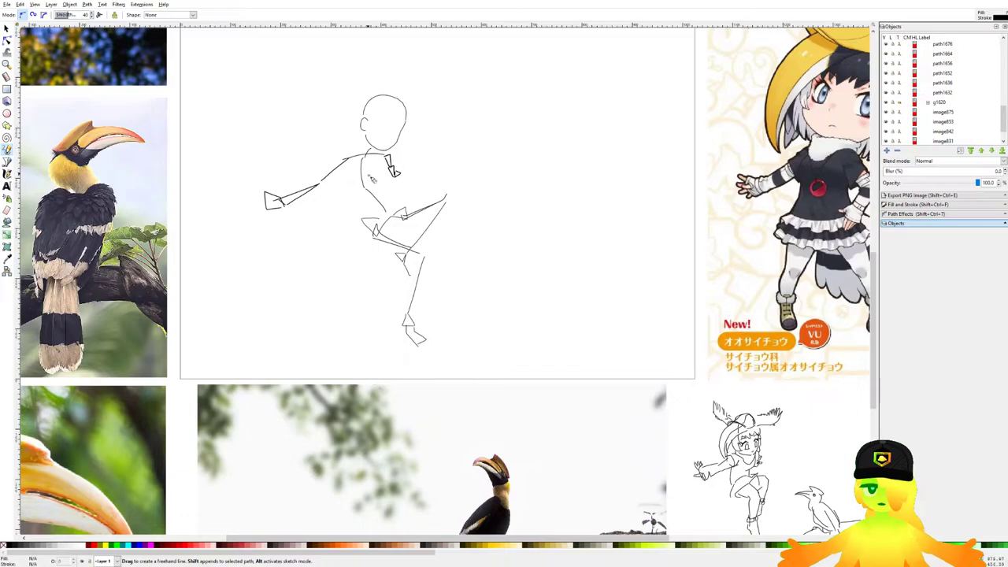
scroll(457, 267, "down", 2)
scroll(441, 252, "up", 1)
scroll(400, 152, "up", 2)
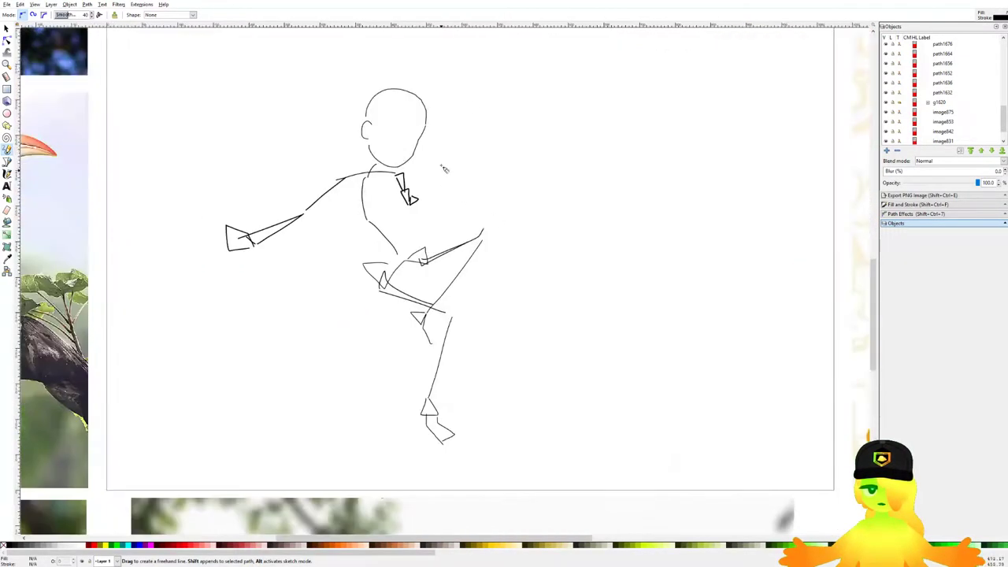
Step: Draw a chain of four freehand strokes beside the figure matching its head, torso, thigh and shin lengths, redoing strokes as needed
mouse_move(509, 104)
left_mouse_down()
mouse_move(517, 108)
mouse_move(478, 178)
mouse_move(512, 268)
left_mouse_up()
scroll(533, 275, "down", 1)
scroll(533, 275, "down", 1)
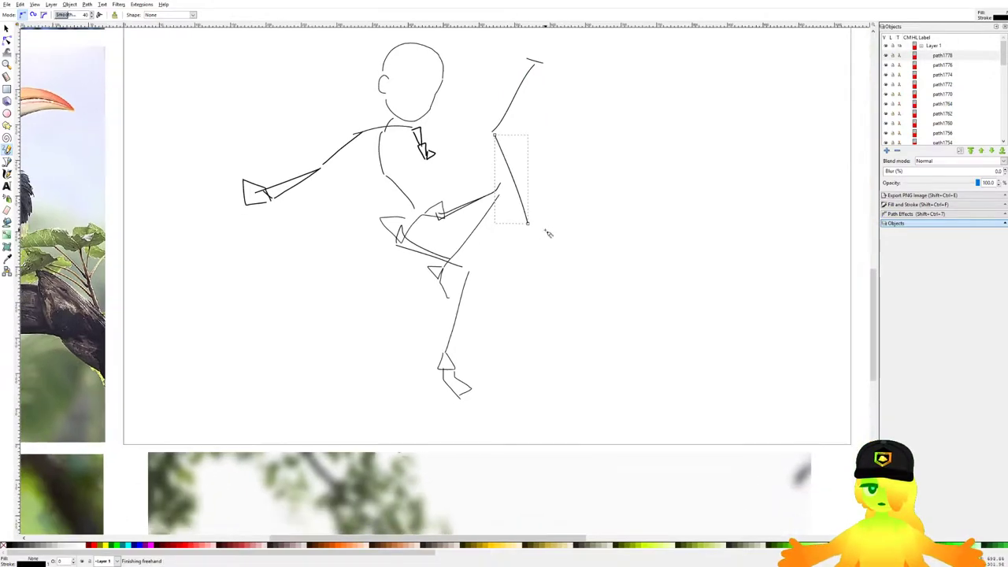
mouse_move(539, 234)
left_mouse_down()
mouse_move(601, 253)
mouse_move(591, 367)
left_mouse_up()
key("ctrl+z")
left_click_drag(603, 269, 588, 355)
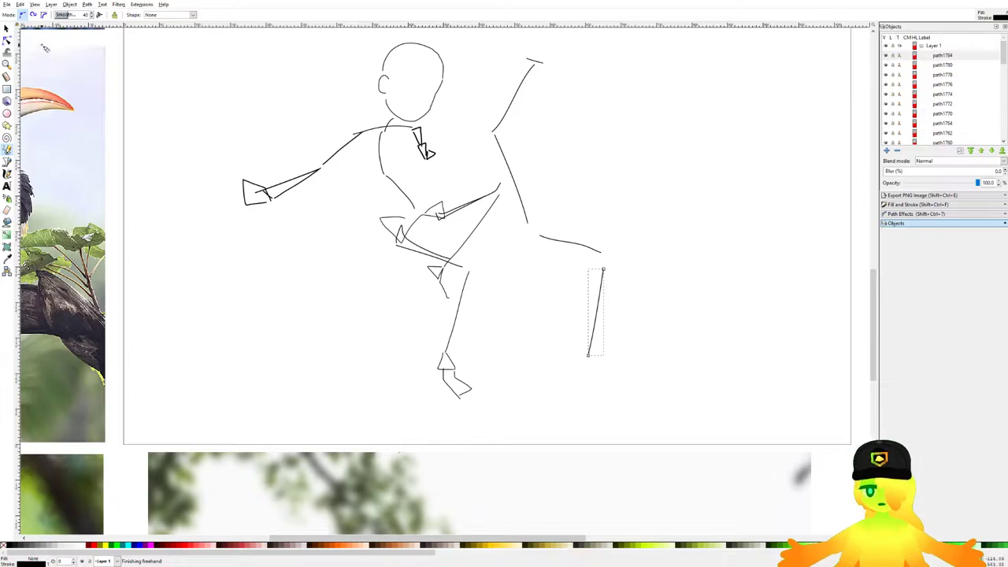
Step: Rotate the lower measuring strokes upright and move them into line, and delete the short stray mark above the chain
left_click(6, 28)
left_click(602, 278)
mouse_move(606, 268)
left_mouse_down()
mouse_move(578, 251)
mouse_move(608, 266)
left_mouse_up()
left_click(585, 245)
left_click(586, 246)
left_click_drag(568, 230, 562, 225)
left_click_drag(543, 126, 562, 183)
left_click(530, 226)
left_click_drag(532, 224, 555, 204)
left_click(541, 142)
left_click(560, 119)
key("Delete")
Step: Align the four measuring strokes end to end in a vertical column and move it to the page's right side
left_click(549, 128)
left_click(549, 129)
left_click_drag(556, 118, 515, 84)
mouse_move(522, 127)
left_mouse_down()
mouse_move(512, 99)
mouse_move(608, 195)
left_mouse_up()
scroll(504, 76, "down", 1, "ctrl")
left_click_drag(543, 206, 653, 352, "shift")
left_click_drag(599, 92, 637, 118)
left_click_drag(558, 123, 652, 137)
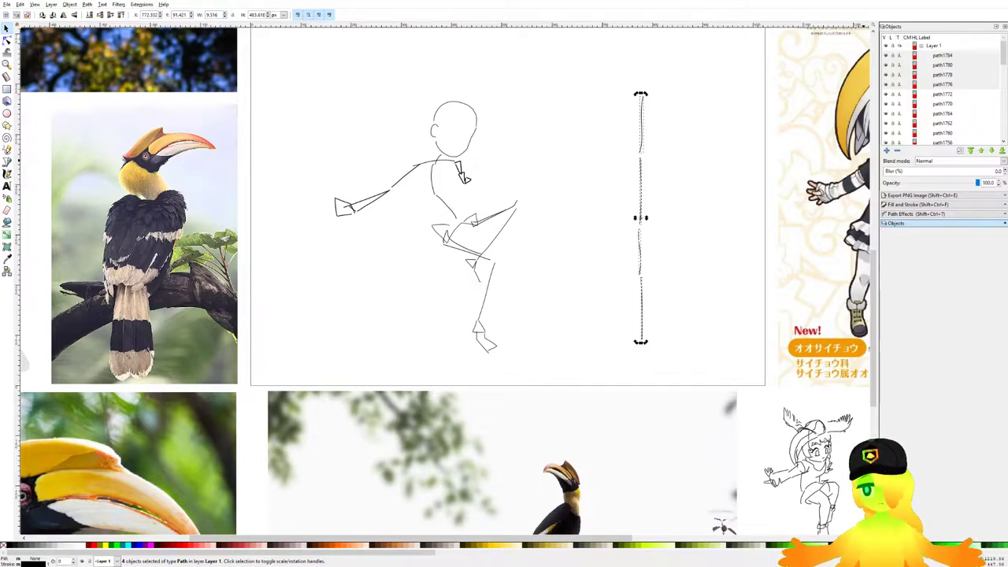
Step: Move the four-stroke column slightly, enlarge it to about 541 px tall, and save the document
scroll(635, 187, "right", 2)
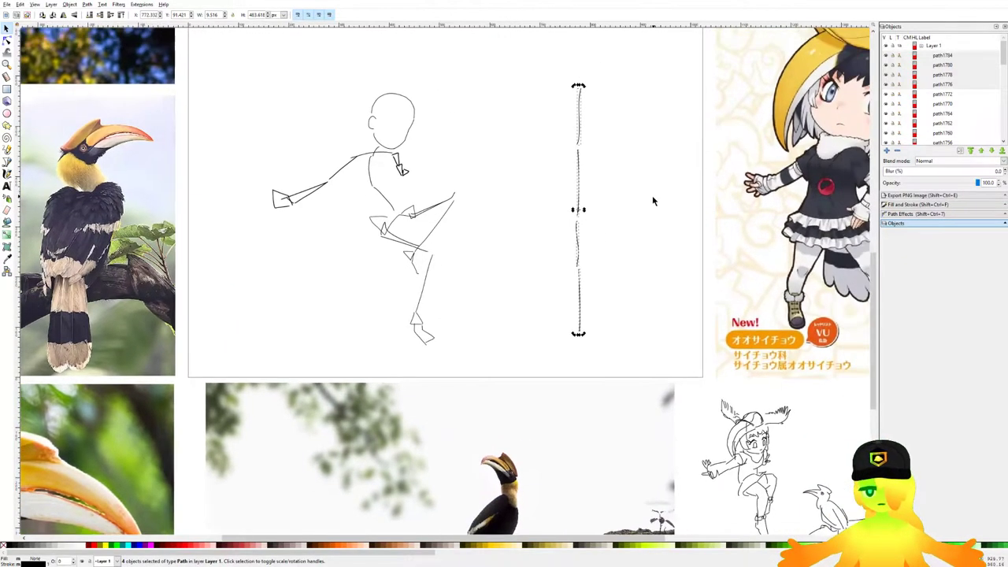
left_click(585, 96)
left_click_drag(562, 73, 637, 376)
left_click(580, 112)
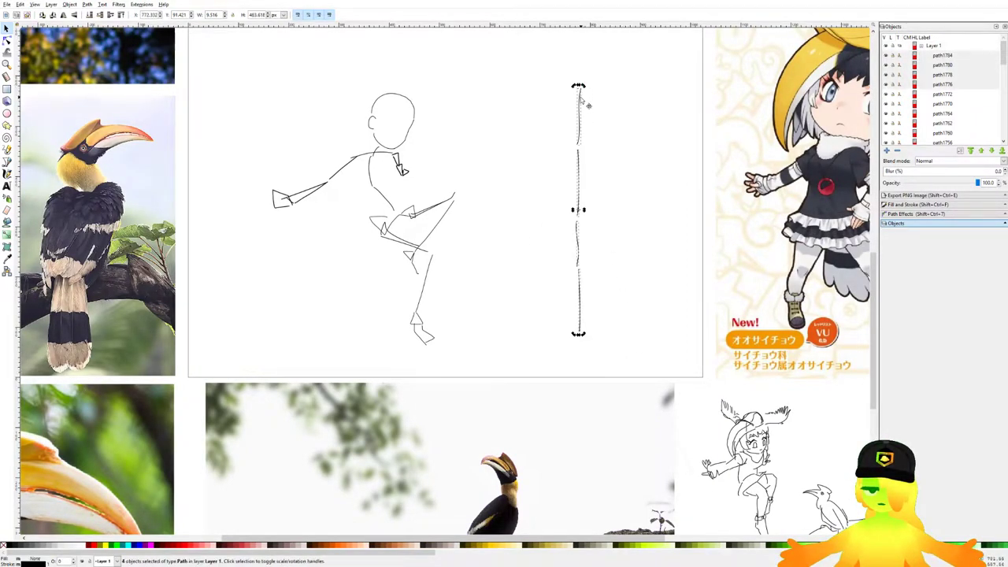
left_click(591, 71)
left_click_drag(571, 51, 671, 389)
left_click_drag(579, 243, 570, 262)
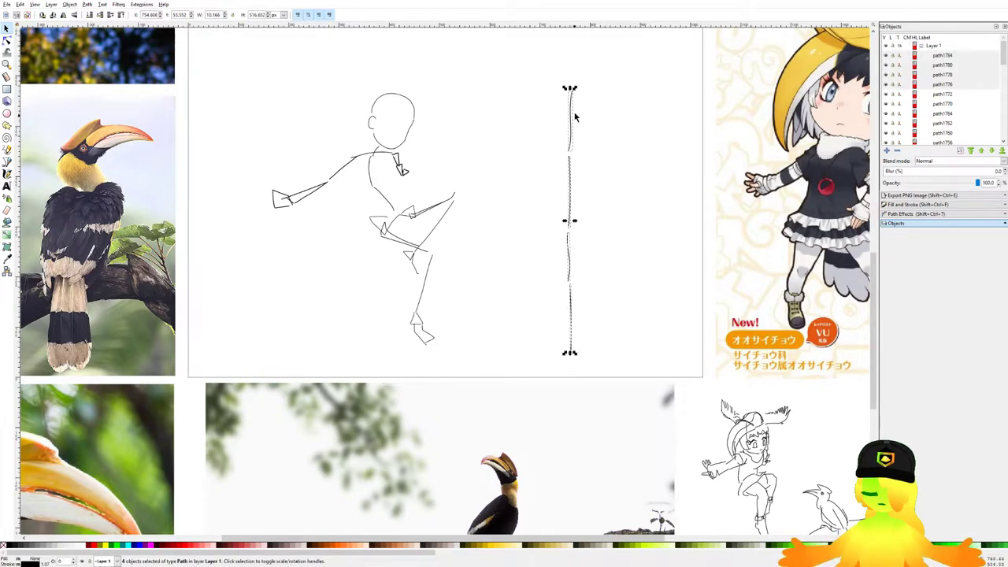
left_click_drag(575, 89, 580, 80)
left_click(589, 127)
key("ctrl+s")
Step: Compare the figure's proportions with the vertical measuring column
left_click_drag(574, 182, 606, 210)
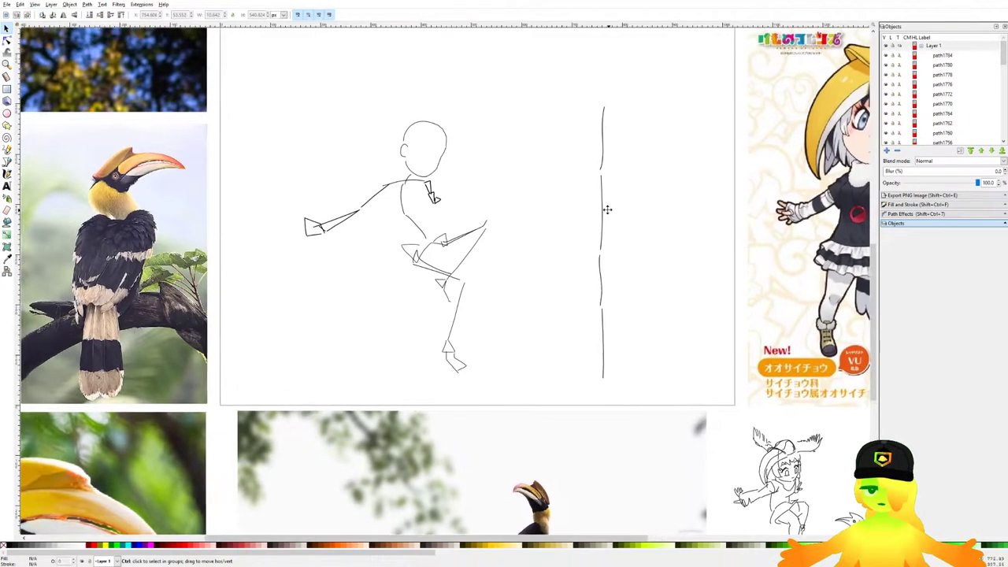
scroll(606, 208, "down", 1)
scroll(550, 232, "up", 1)
left_click_drag(522, 241, 548, 255)
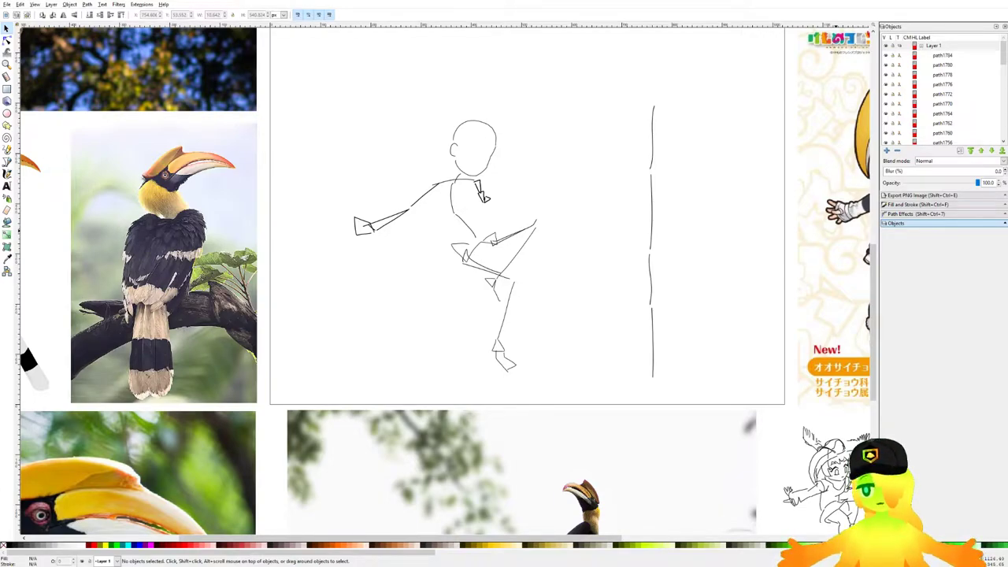
left_click_drag(577, 284, 550, 278)
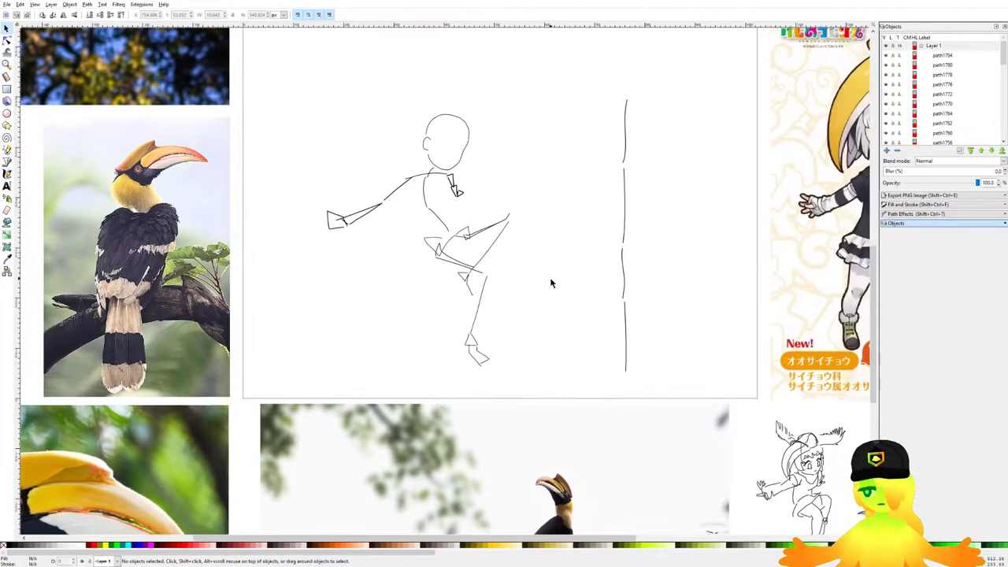
scroll(453, 202, "up", 3)
scroll(533, 218, "down", 2)
scroll(589, 218, "down", 3)
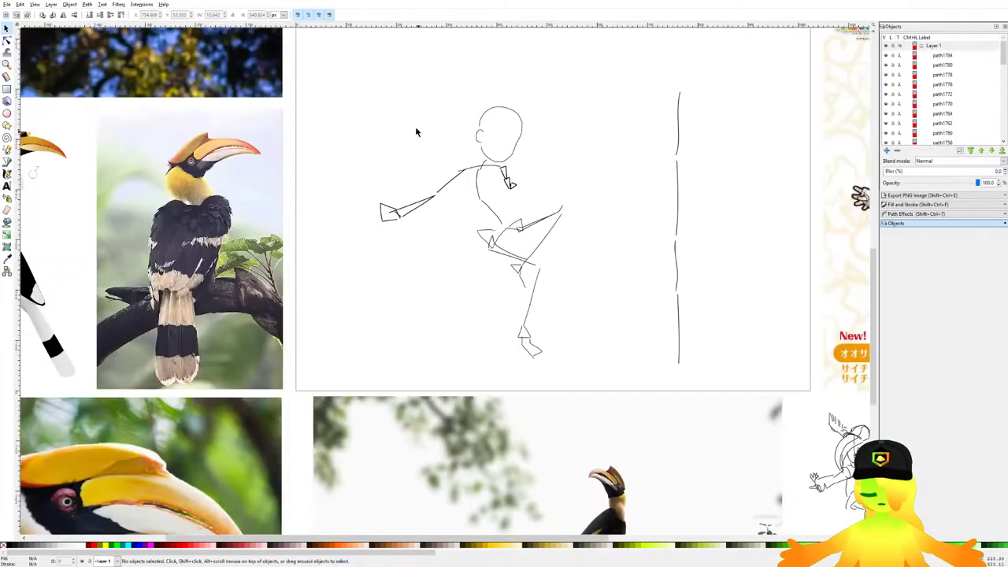
Step: Group all the figure's strokes, set the group's opacity to 15%, and save the document
left_click_drag(352, 78, 592, 183)
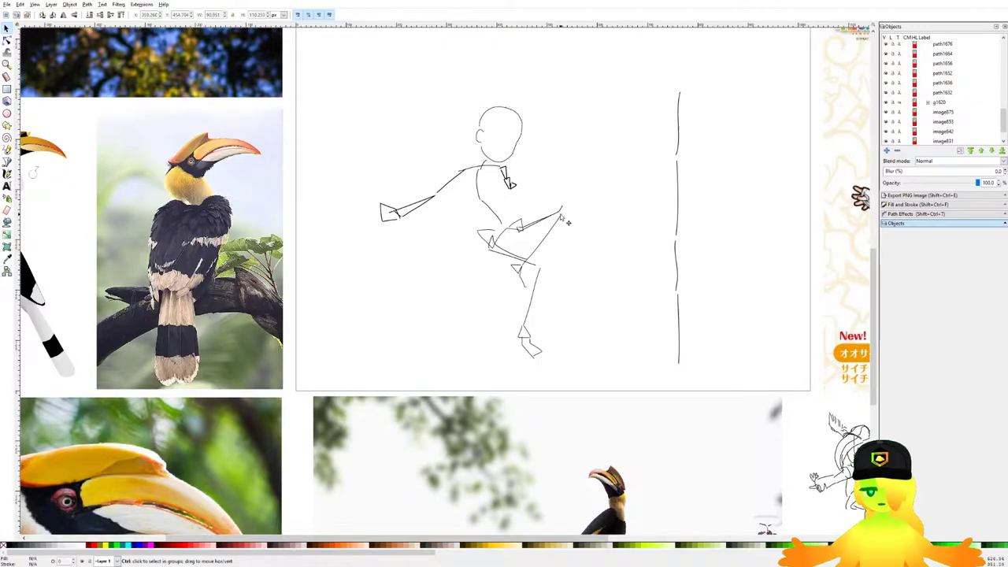
scroll(571, 228, "down", 1)
scroll(575, 234, "up", 1)
left_click_drag(608, 395, 352, 88)
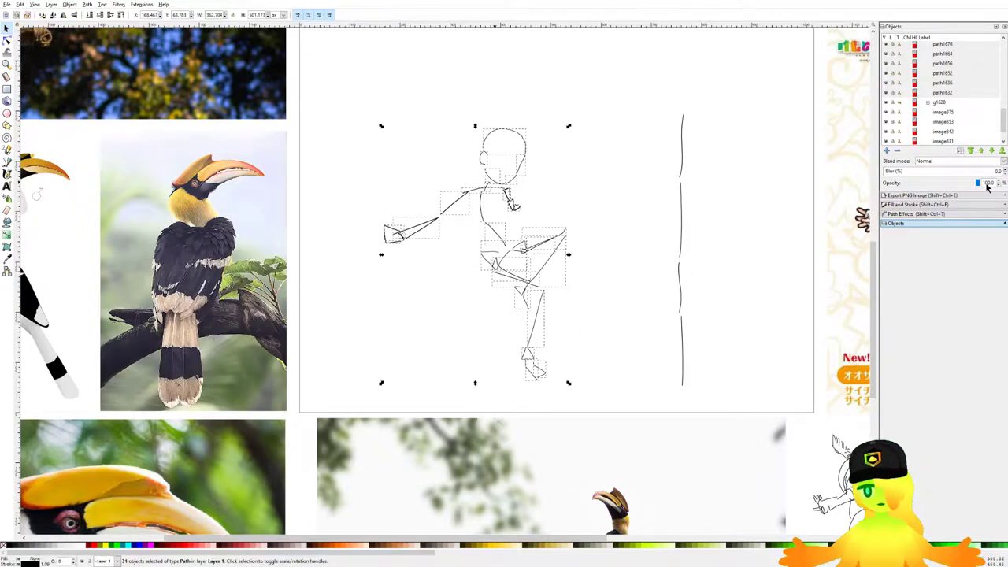
key("ctrl+g")
type("15")
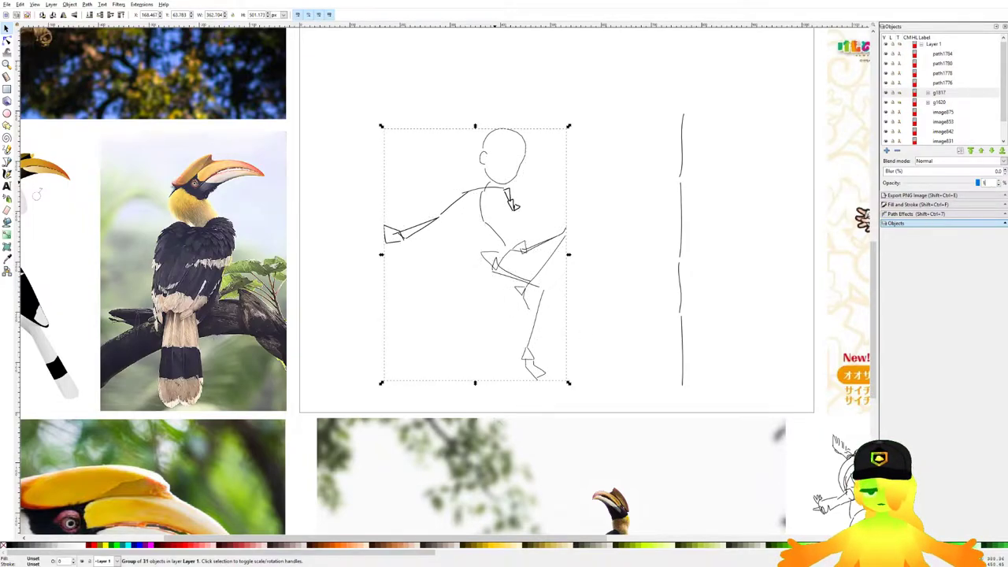
key("Return")
left_click(650, 204)
key("ctrl+s")
Step: Examine the faded figure and the measuring column alongside the reference character illustration
left_click(7, 150)
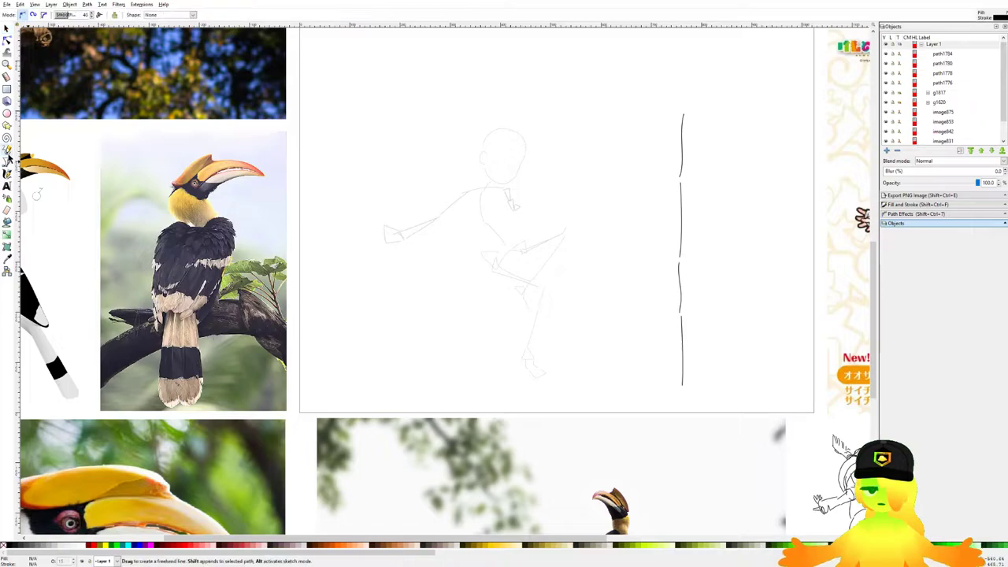
scroll(447, 227, "down", 2)
scroll(736, 223, "up", 1)
left_click_drag(615, 153, 672, 203)
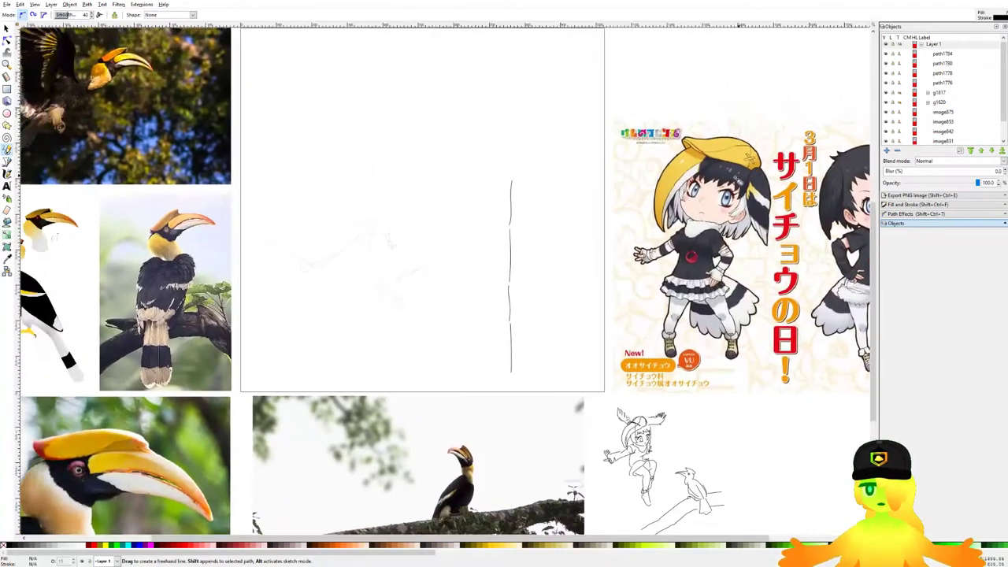
left_click_drag(592, 204, 673, 211)
scroll(471, 221, "up", 1)
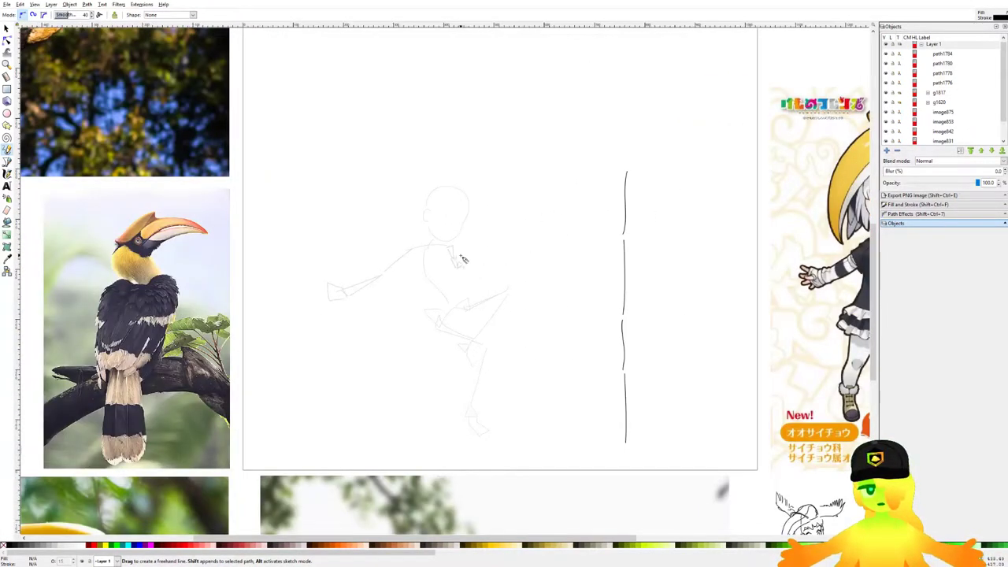
scroll(480, 232, "down", 3)
scroll(514, 221, "up", 3)
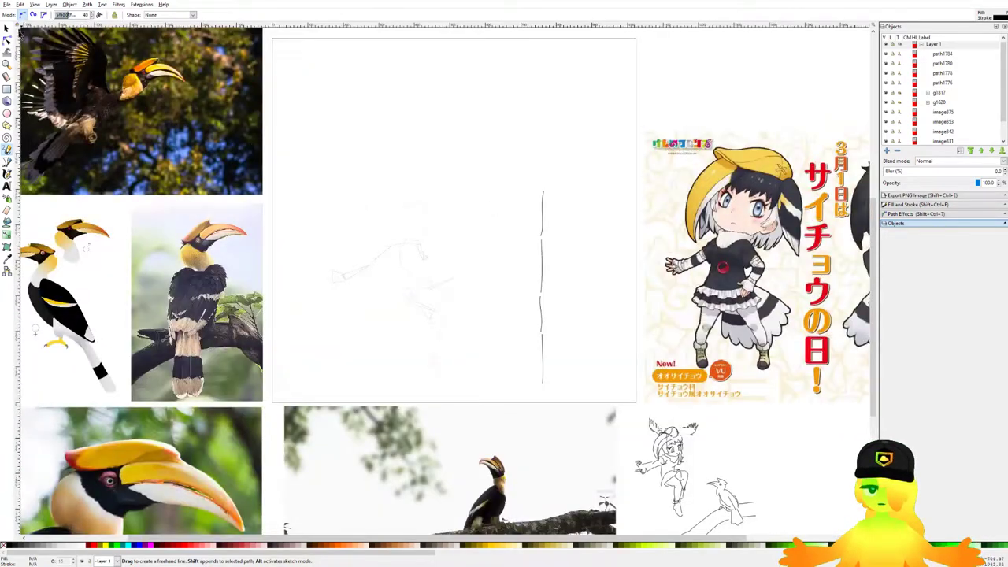
mouse_move(738, 238)
left_mouse_down()
mouse_move(538, 226)
mouse_move(4, 33)
left_mouse_up()
scroll(324, 139, "down", 1)
scroll(325, 139, "up", 1)
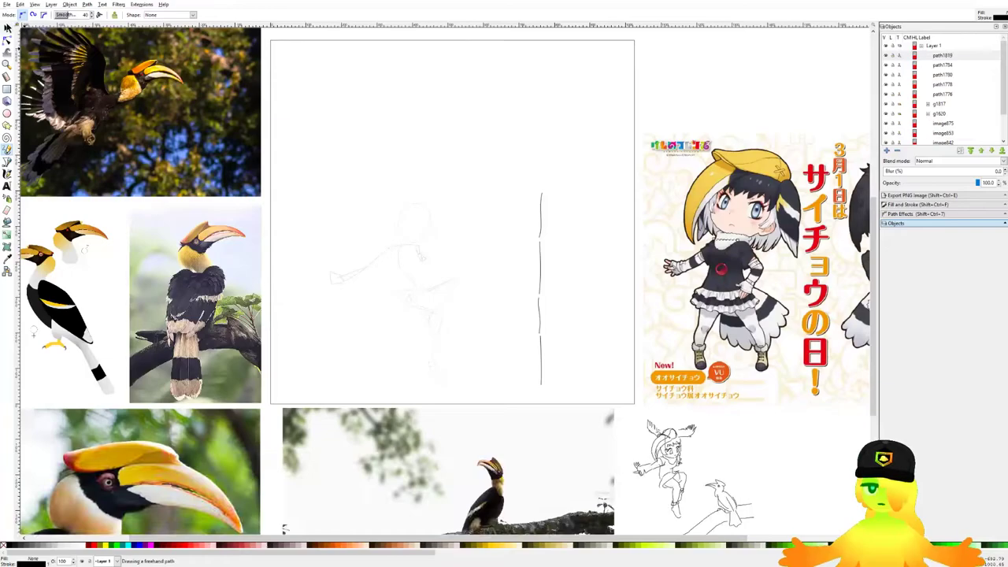
Step: Scale down the reference character illustration and place it beside the faded figure, aligning the character with the vertical measuring column
left_click(6, 29)
scroll(308, 125, "down", 1)
left_click_drag(637, 264, 501, 272)
left_click_drag(659, 124, 620, 159)
scroll(502, 207, "up", 3)
left_click_drag(501, 207, 689, 147)
left_click_drag(619, 197, 647, 196)
left_click(331, 311)
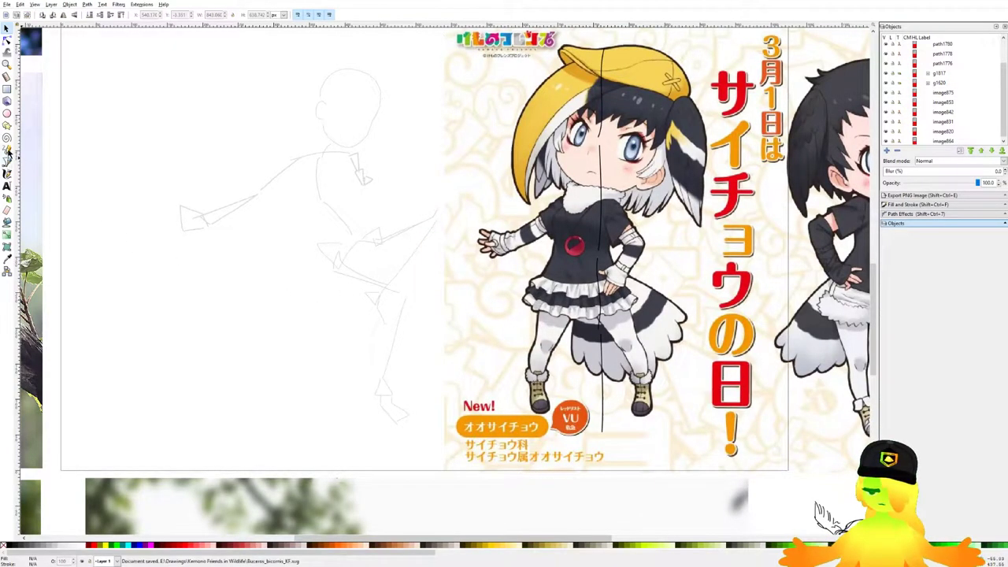
left_click(7, 150)
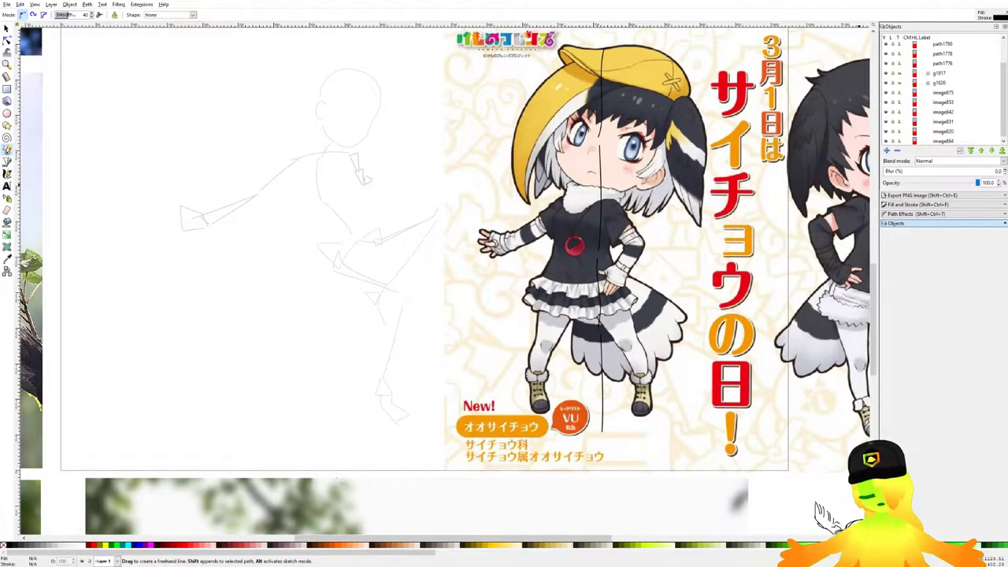
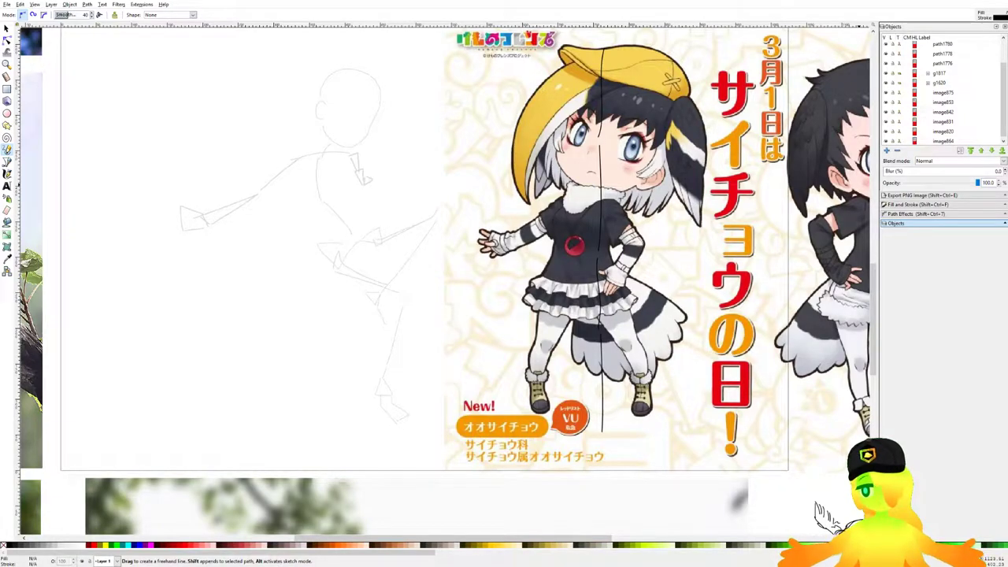
Step: Compare the faded figure's overall pose and size with the two reference character illustrations
scroll(443, 252, "down", 1)
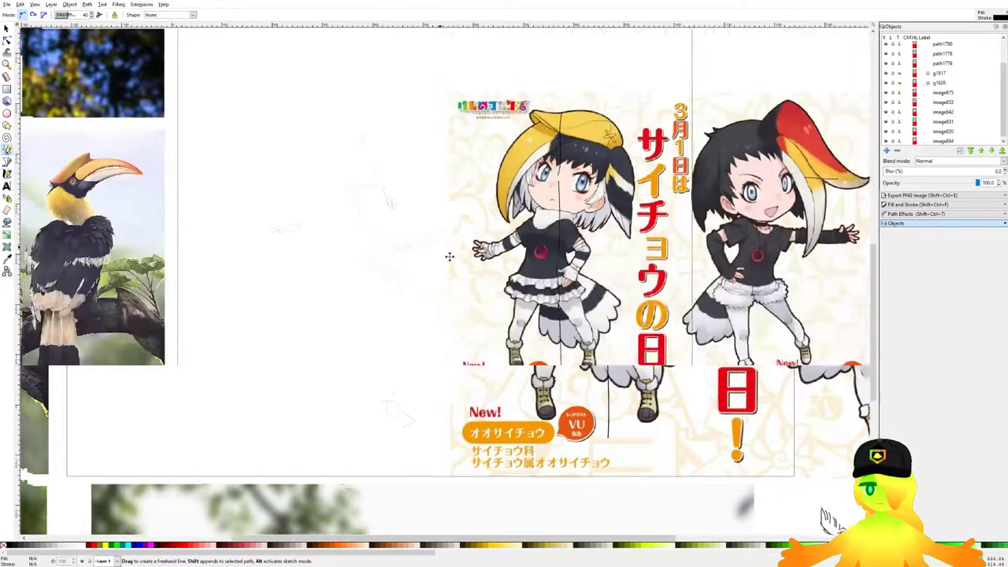
scroll(432, 155, "up", 1)
scroll(414, 196, "down", 2)
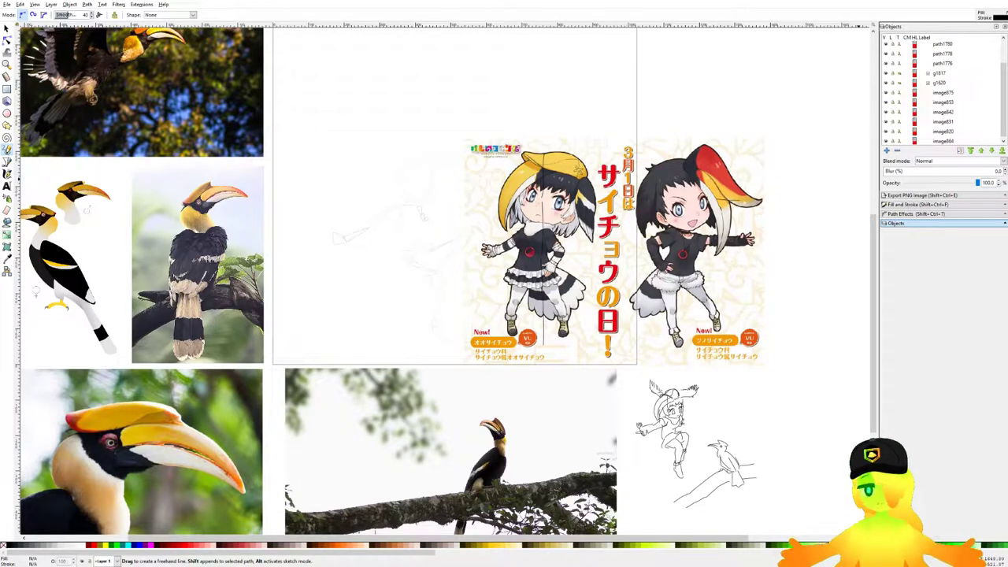
scroll(441, 208, "up", 3)
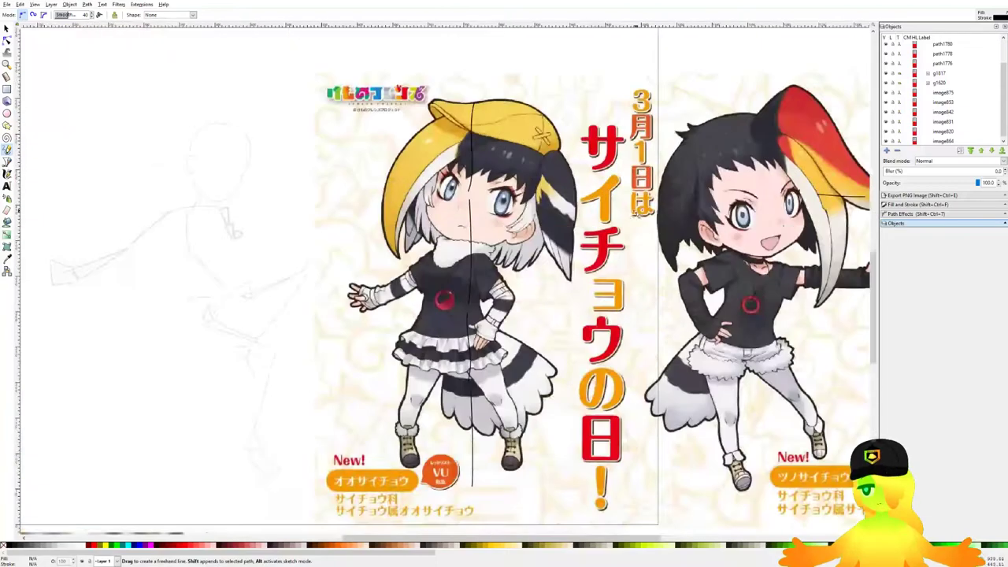
scroll(454, 216, "up", 3)
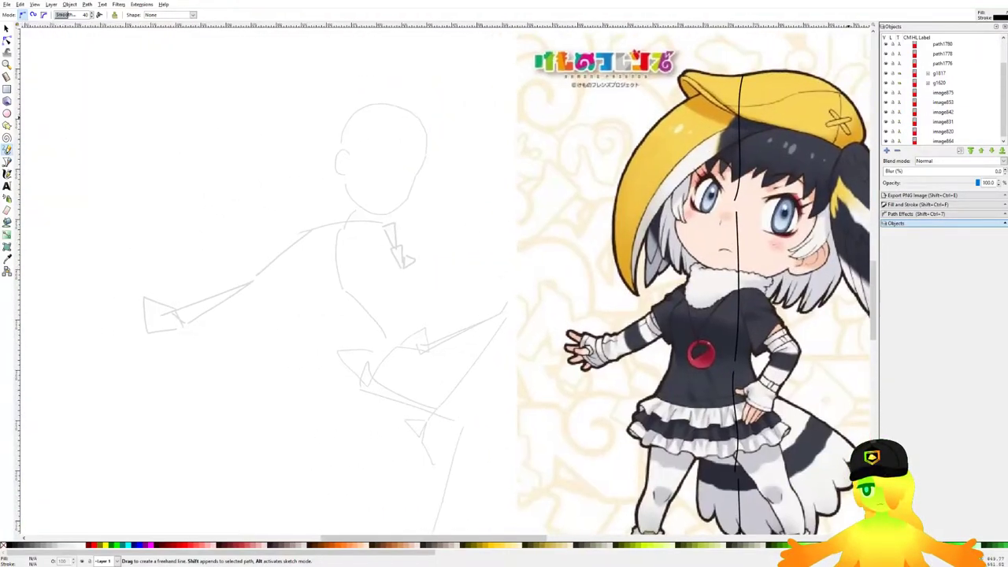
scroll(407, 234, "up", 1)
scroll(429, 227, "down", 3)
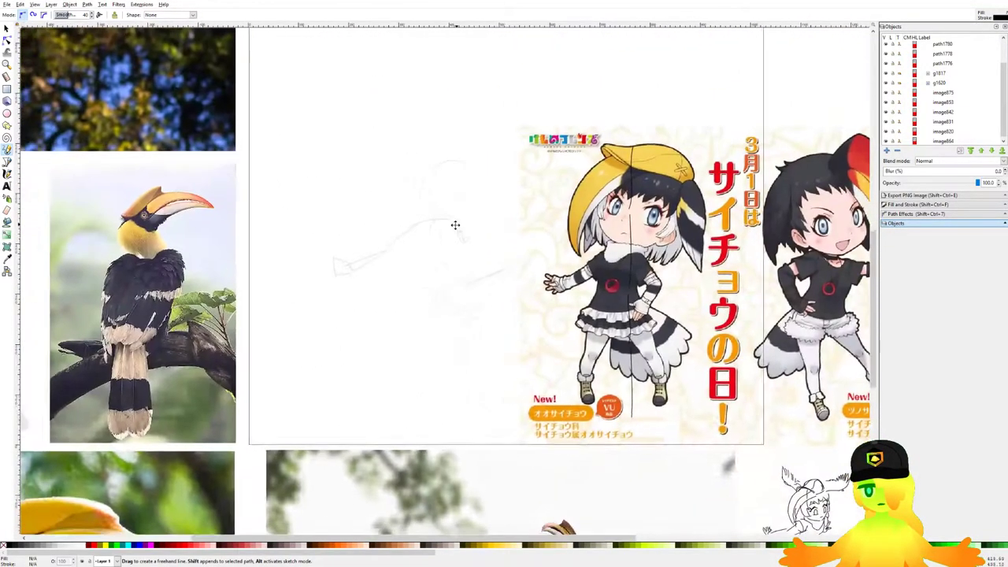
scroll(457, 221, "up", 2)
scroll(544, 200, "down", 4)
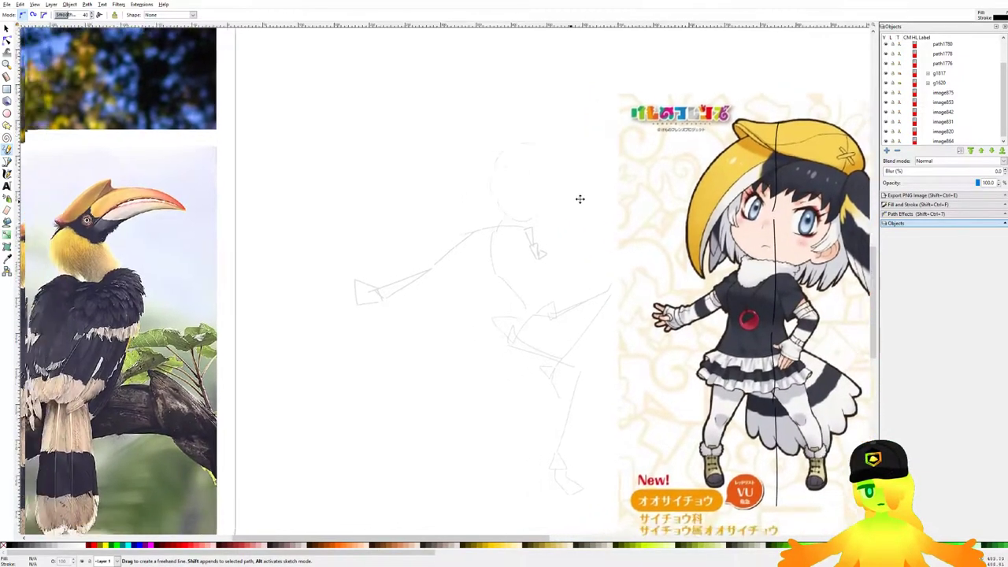
Step: Examine the hornbill diagram and the perched, close-up and flying hornbill photos for head, casque and plumage details
scroll(155, 335, "up", 3)
scroll(192, 271, "left", 5)
scroll(359, 264, "up", 3)
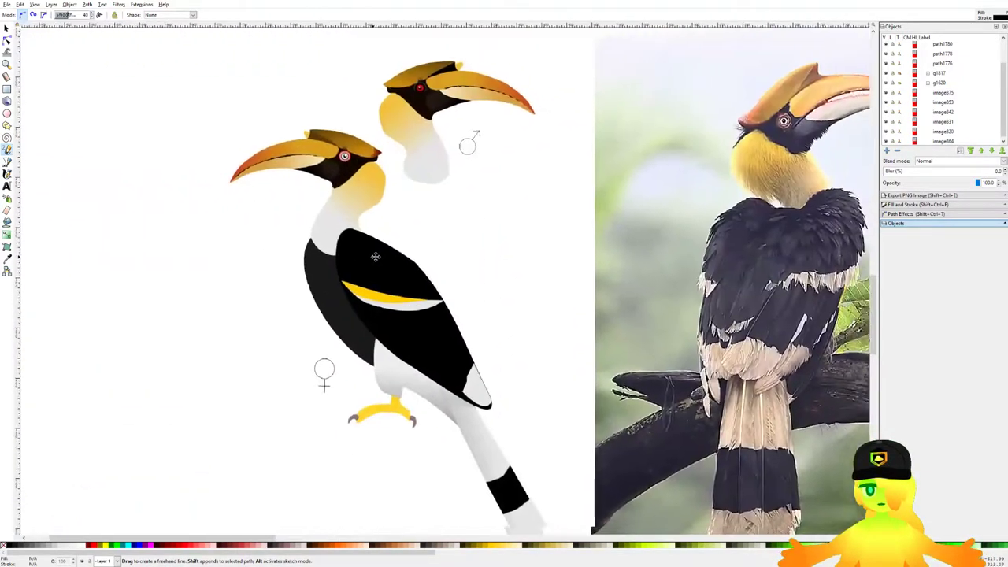
left_click_drag(359, 263, 356, 268)
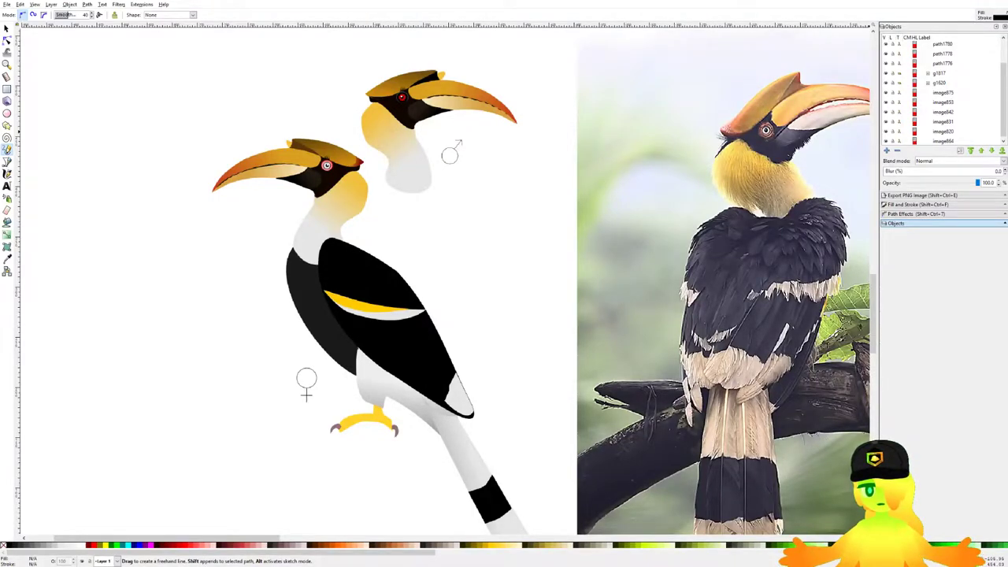
left_click_drag(672, 223, 628, 214)
scroll(623, 175, "down", 2)
left_click_drag(611, 474, 474, 306)
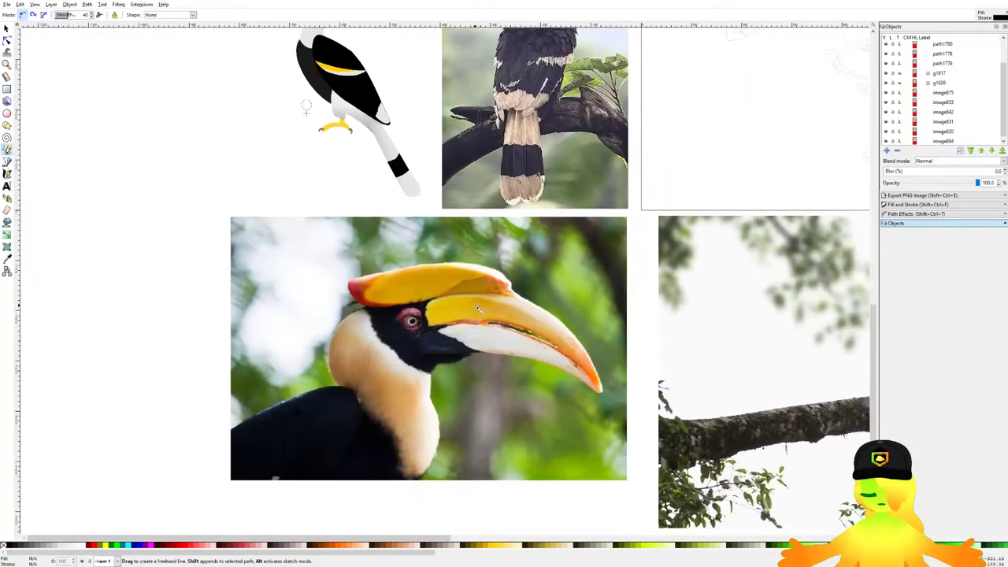
scroll(518, 224, "up", 6)
scroll(542, 172, "up", 3)
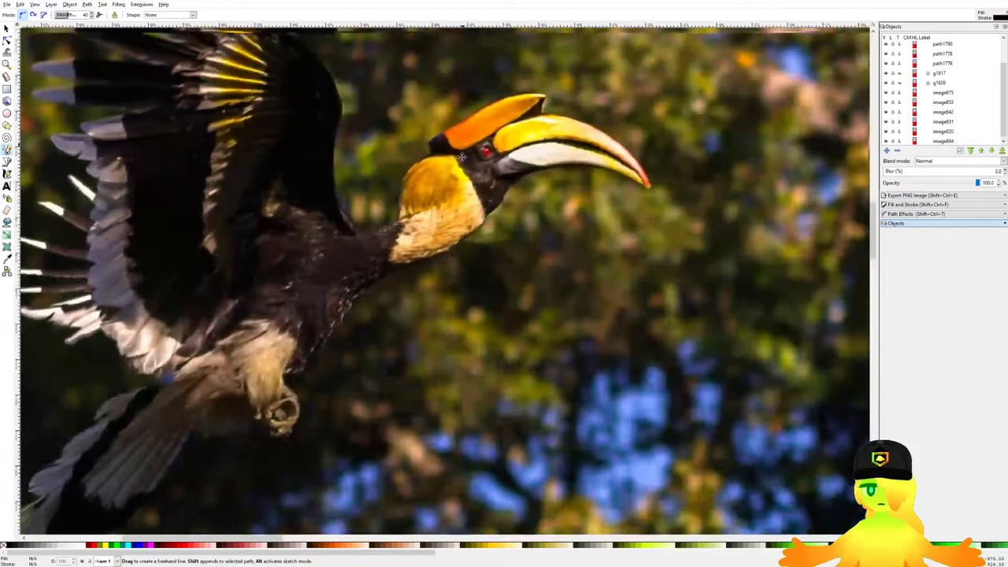
scroll(568, 157, "down", 3)
left_click_drag(636, 426, 594, 279)
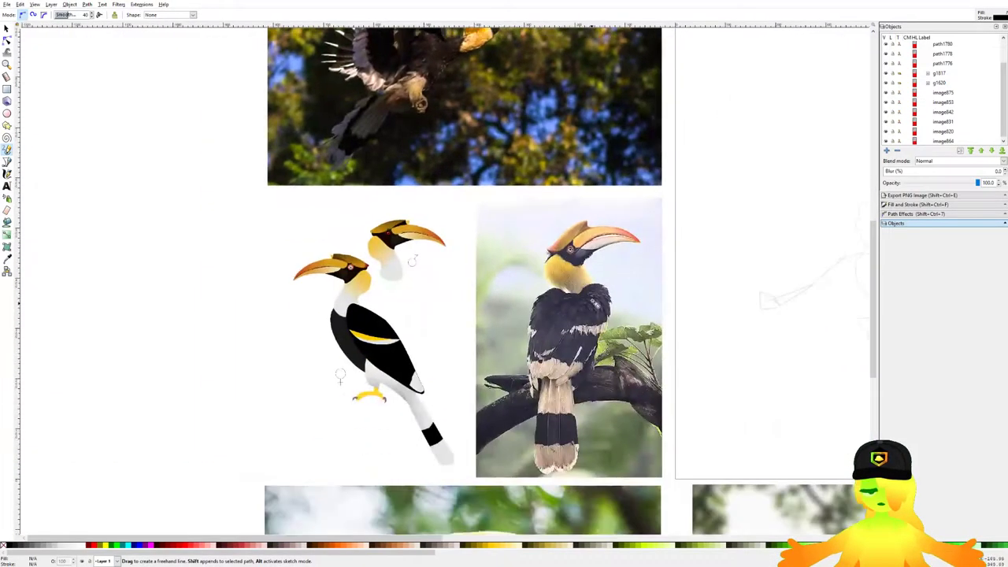
scroll(594, 279, "up", 2)
scroll(606, 272, "down", 3)
scroll(606, 273, "right", 2)
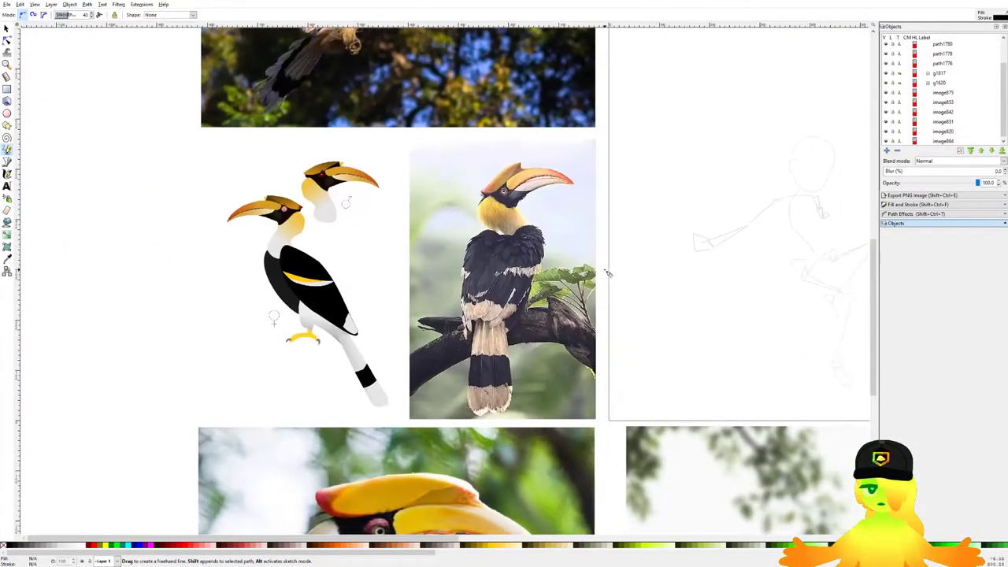
scroll(650, 274, "down", 2)
Step: Study the faded figure's head against the reference character's cap, hair and face
left_click_drag(650, 274, 490, 291)
scroll(662, 208, "up", 1)
left_click_drag(662, 208, 610, 174)
scroll(543, 171, "up", 1)
left_click_drag(542, 171, 542, 124)
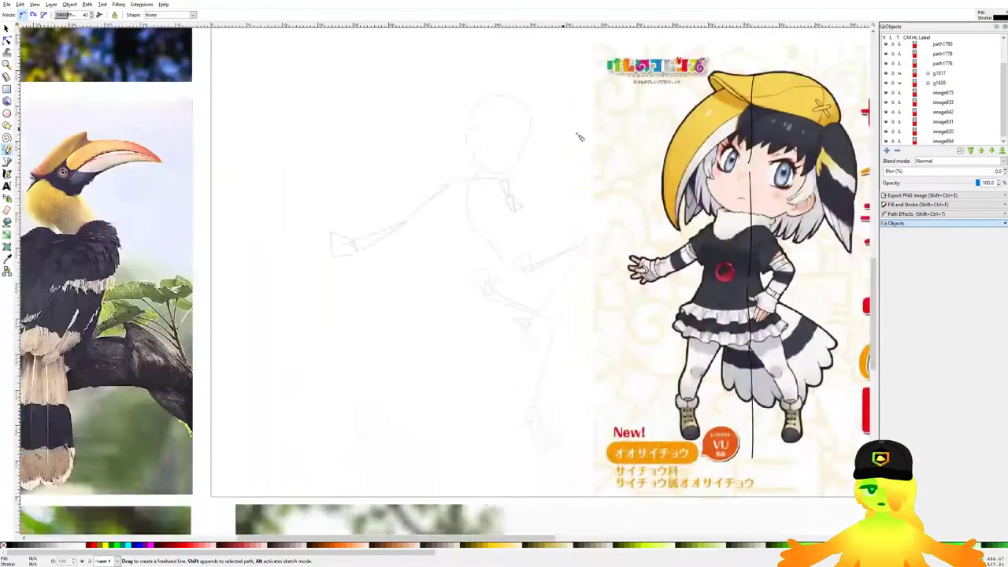
left_click_drag(563, 159, 518, 188)
scroll(535, 207, "up", 3)
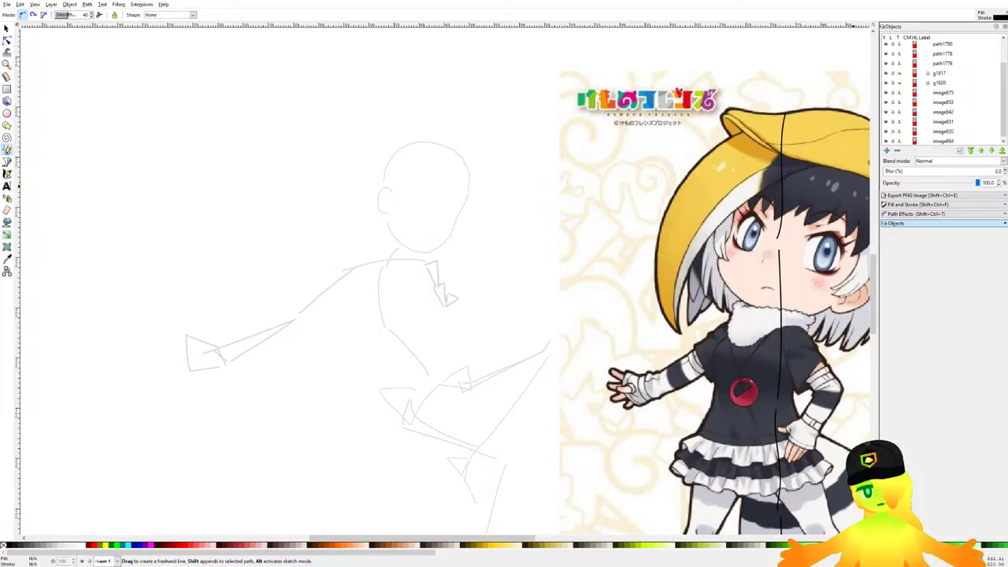
left_click_drag(458, 303, 495, 324)
left_click_drag(528, 227, 458, 236)
mouse_move(549, 185)
left_mouse_down()
mouse_move(527, 205)
mouse_move(488, 183)
left_mouse_up()
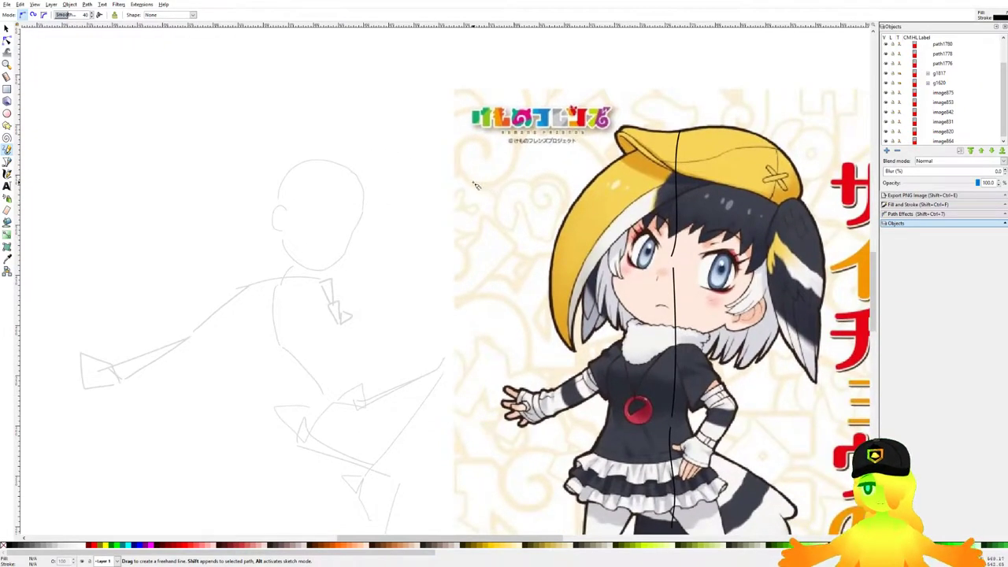
scroll(473, 189, "down", 2)
scroll(423, 207, "up", 1)
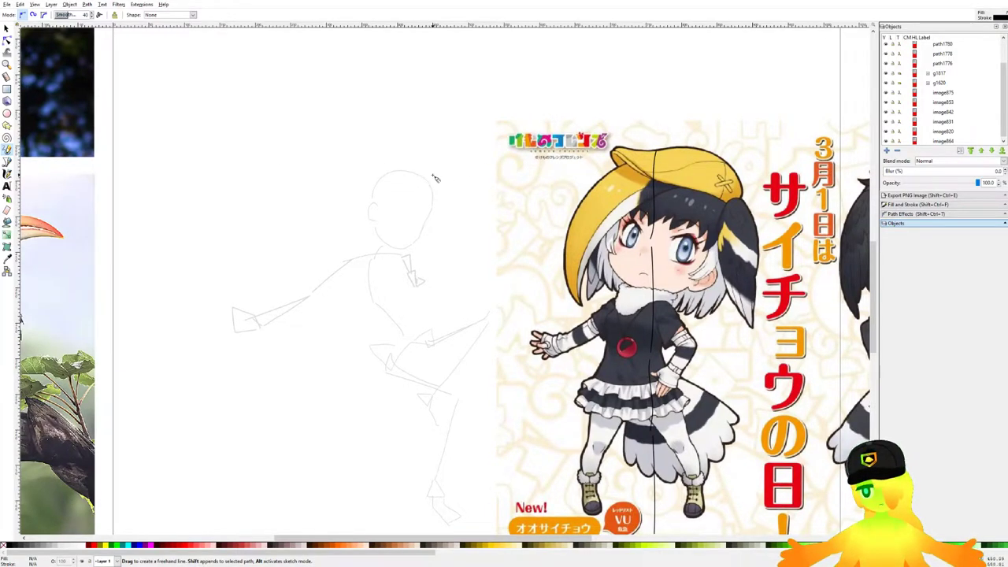
scroll(434, 177, "up", 1)
left_click_drag(413, 187, 377, 164)
scroll(377, 183, "up", 4)
scroll(447, 203, "down", 5)
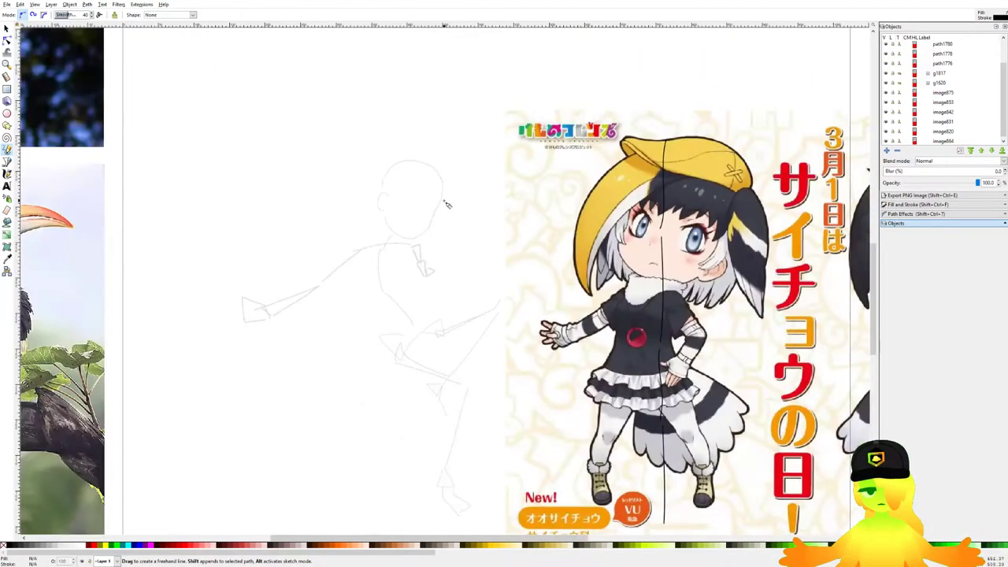
scroll(437, 189, "up", 5)
mouse_move(467, 144)
left_mouse_down()
mouse_move(443, 276)
mouse_move(493, 184)
mouse_move(428, 278)
mouse_move(416, 258)
left_mouse_up()
key("ctrl+z")
scroll(400, 222, "down", 4)
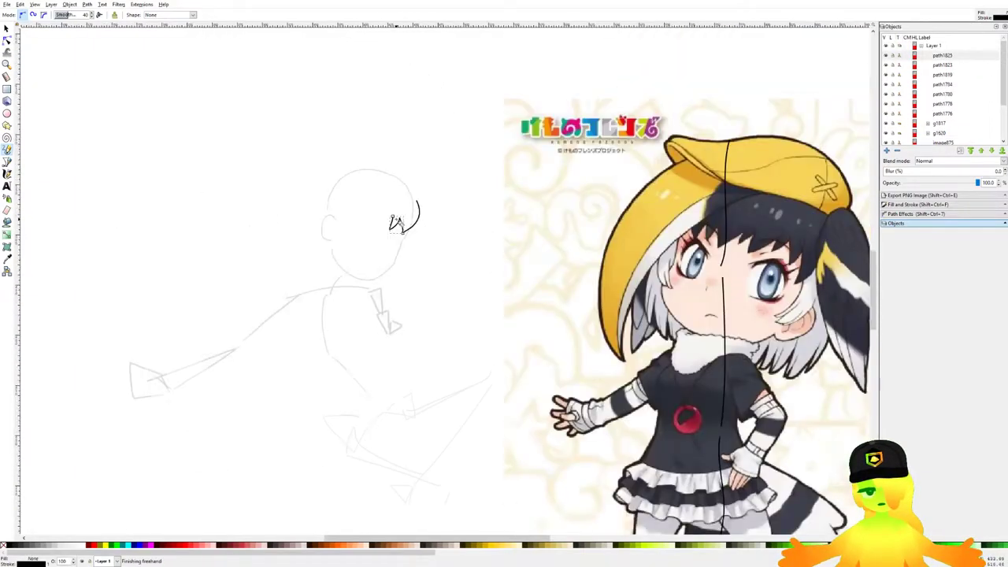
key("ctrl+z")
scroll(409, 221, "up", 3)
key("ctrl+z")
Step: Draw a curved freehand stroke for the hair edge, just outside the guide head on the side opposite the ear
left_click_drag(424, 147, 412, 270)
scroll(415, 246, "down", 2)
scroll(416, 240, "down", 2)
scroll(419, 233, "up", 4)
Step: Draw jagged fringe strokes running inward from the lower end of the side hair curve across the forehead
mouse_move(420, 226)
left_mouse_down()
mouse_move(426, 266)
mouse_move(480, 266)
left_mouse_up()
key("ctrl+z")
mouse_move(445, 216)
left_mouse_down()
mouse_move(408, 284)
mouse_move(489, 260)
left_mouse_up()
mouse_move(489, 260)
left_mouse_down()
mouse_move(475, 292)
mouse_move(523, 267)
mouse_move(486, 306)
left_mouse_up()
mouse_move(493, 306)
left_mouse_down()
mouse_move(560, 274)
mouse_move(490, 306)
left_mouse_up()
key("ctrl+z")
key("ctrl+z")
mouse_move(490, 306)
left_mouse_down()
mouse_move(563, 282)
mouse_move(500, 286)
left_mouse_up()
scroll(427, 233, "down", 4)
scroll(428, 228, "up", 4)
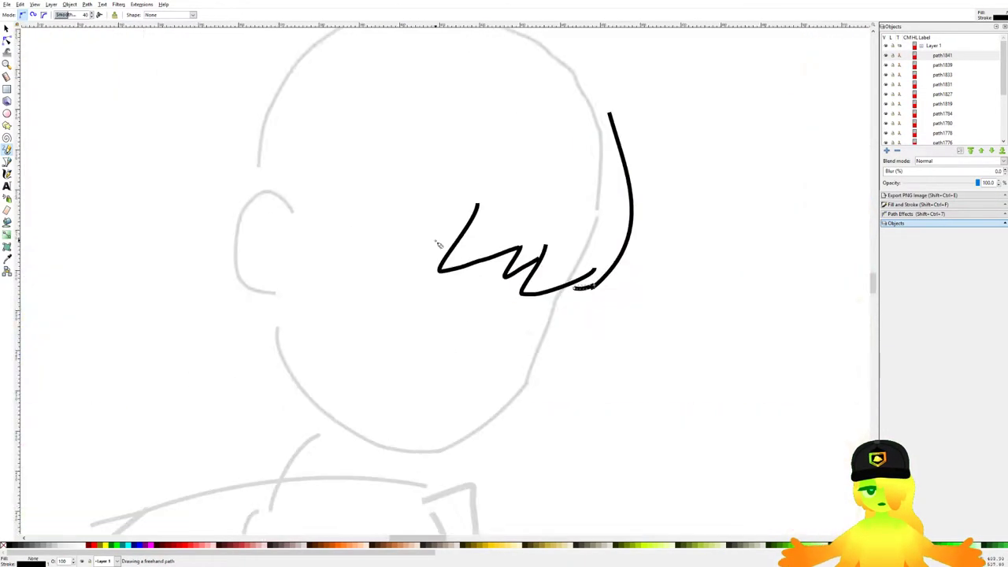
Step: Delete the innermost fringe stroke and redraw that part of the bangs as zigzag strokes reaching further across the forehead
left_click(7, 30)
left_click(477, 221)
key("Delete")
key("p")
mouse_move(526, 241)
left_mouse_down()
mouse_move(478, 278)
mouse_move(421, 201)
mouse_move(466, 230)
mouse_move(479, 277)
left_mouse_up()
key("ctrl+z")
left_click_drag(436, 198, 458, 245)
key("ctrl+z")
key("ctrl+z")
left_click_drag(475, 209, 471, 288)
left_click_drag(381, 259, 467, 218)
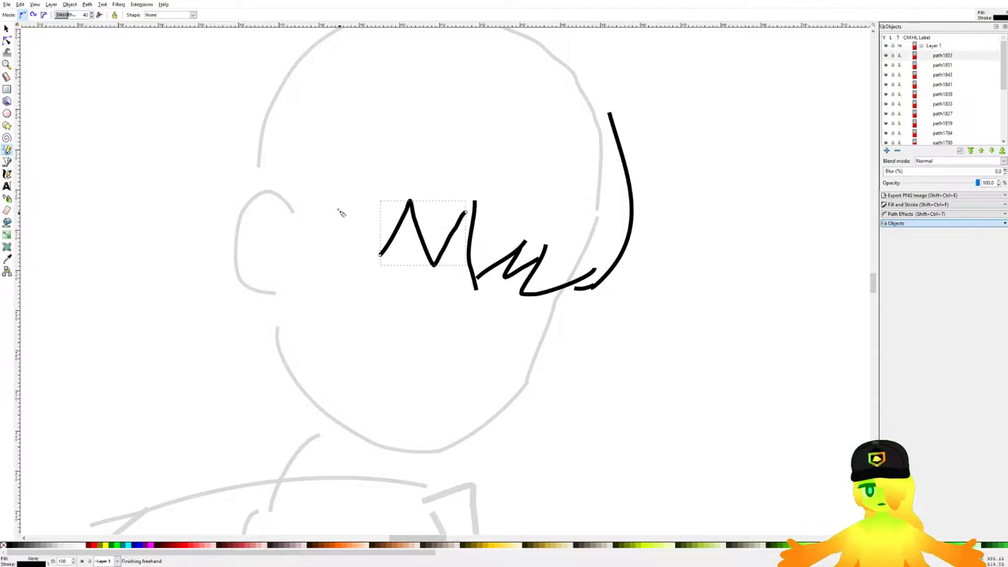
scroll(331, 189, "down", 4)
scroll(332, 191, "up", 5)
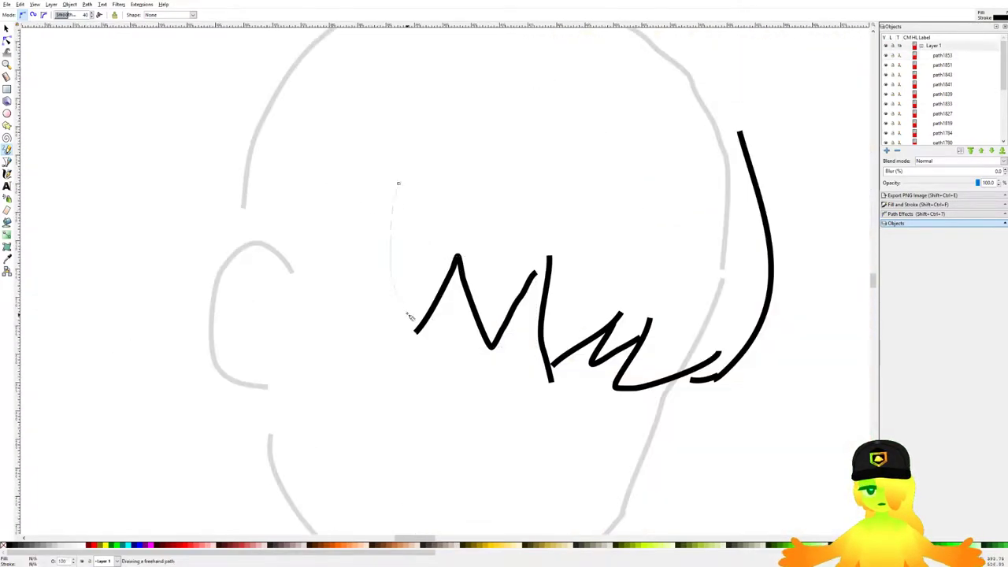
scroll(338, 221, "down", 4)
scroll(338, 221, "down", 2)
scroll(315, 225, "up", 3)
left_click_drag(512, 192, 371, 326)
key("ctrl+z")
scroll(475, 222, "down", 3)
scroll(473, 204, "up", 3)
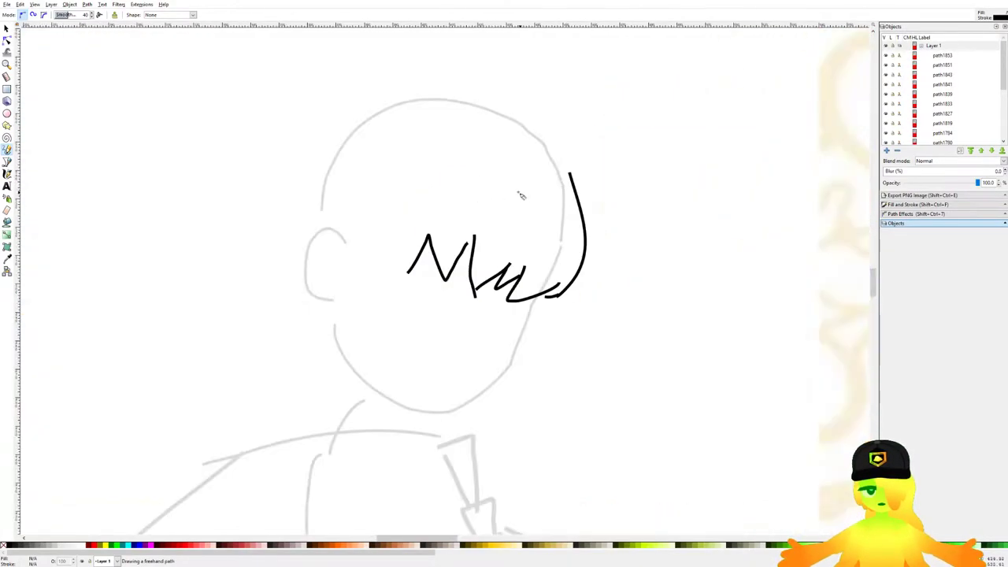
left_click_drag(516, 172, 315, 402)
scroll(335, 179, "down", 3)
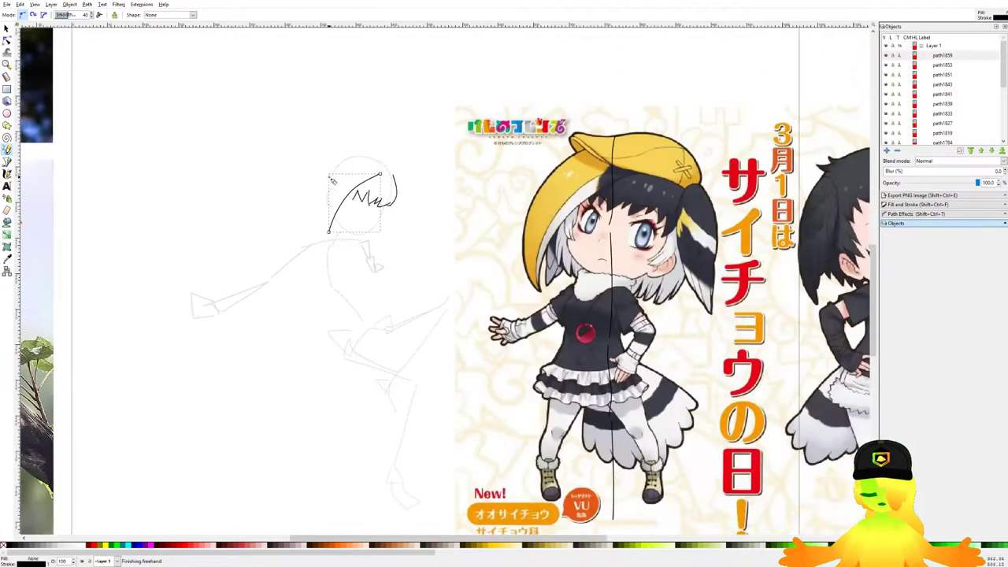
scroll(329, 191, "up", 4)
key("Escape")
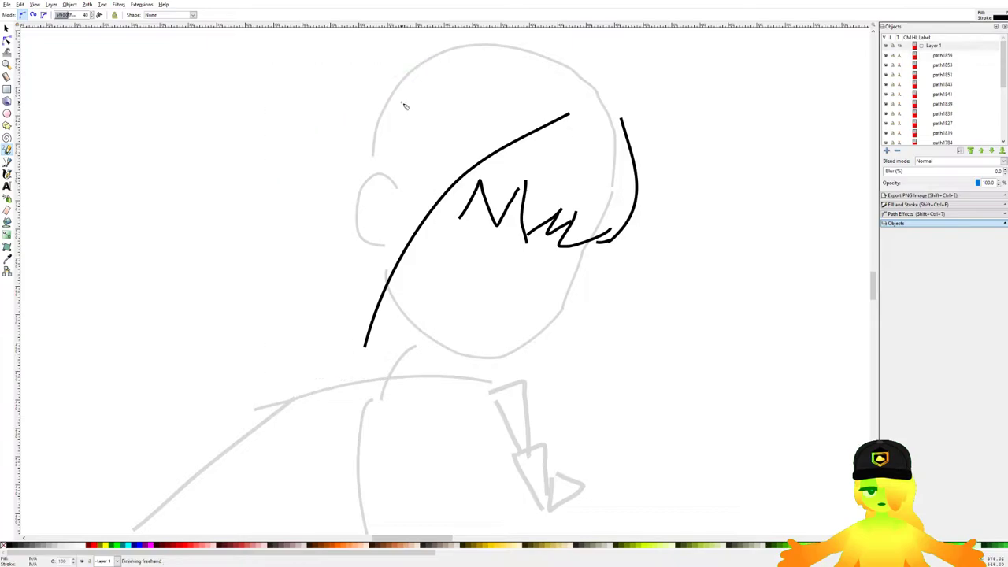
mouse_move(432, 74)
left_mouse_down()
mouse_move(361, 133)
mouse_move(326, 213)
mouse_move(345, 321)
mouse_move(364, 337)
left_mouse_up()
key("ctrl+z")
key("ctrl+z")
Step: Draw the inner and outer edges of the large beak-like bang, sweeping from the crown past the ear to a point
mouse_move(562, 134)
left_mouse_down()
mouse_move(531, 141)
mouse_move(301, 324)
mouse_move(478, 36)
left_mouse_up()
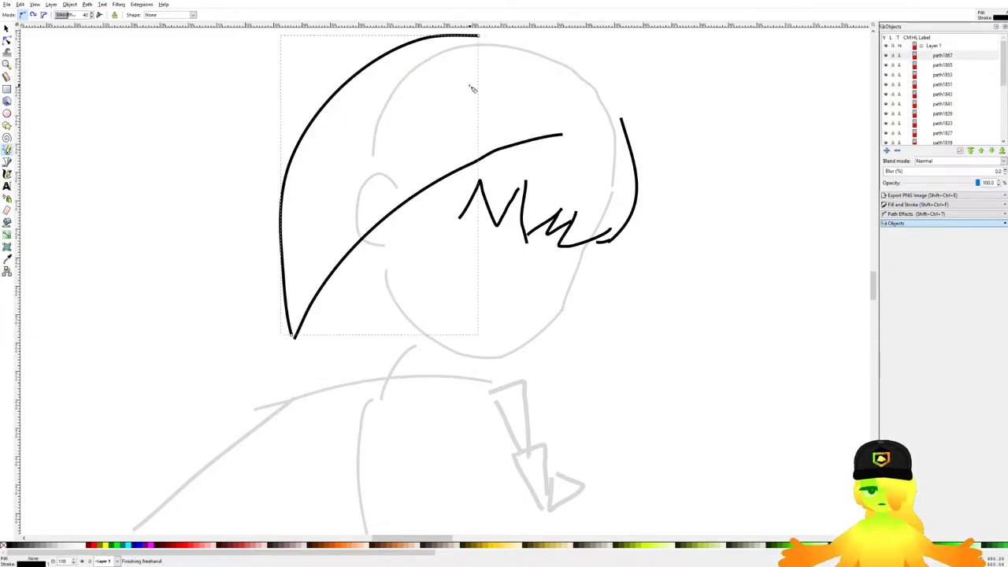
key("ctrl+z")
scroll(441, 99, "down", 4)
scroll(435, 94, "up", 3)
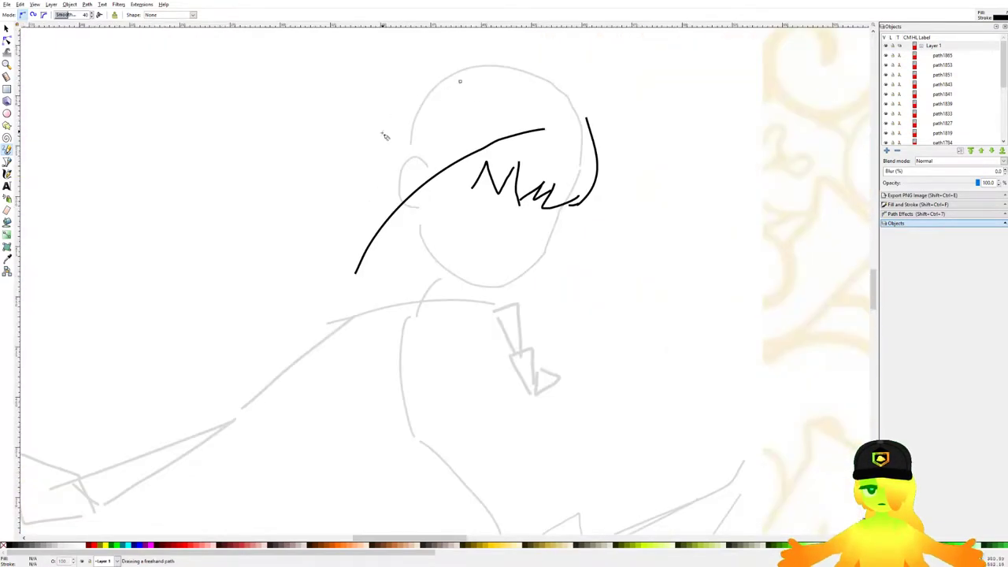
left_click_drag(346, 240, 353, 272)
scroll(369, 205, "down", 2)
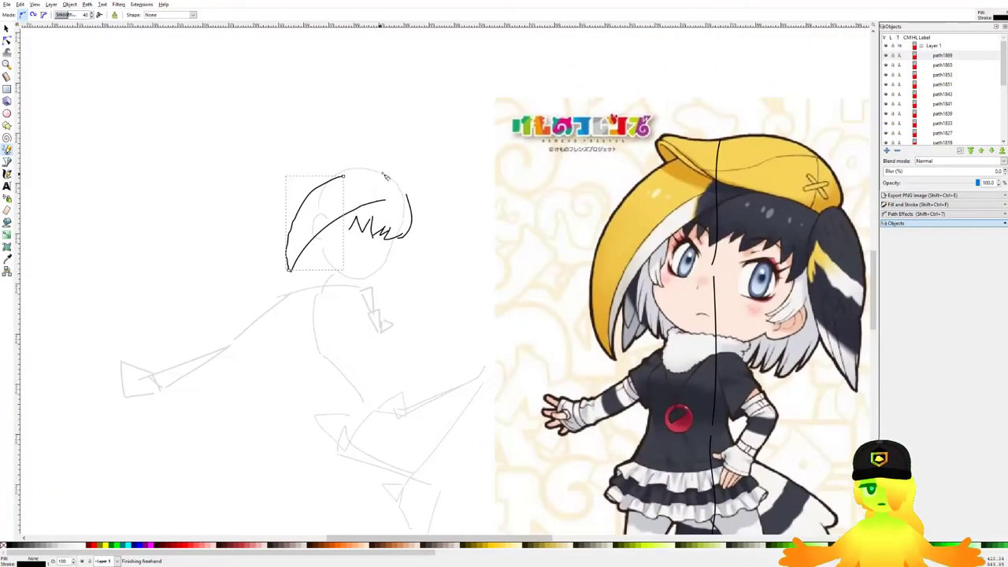
Step: Draw the cap's curved top at the crown and a slanted brim edge descending over the forehead
scroll(376, 178, "up", 4)
scroll(226, 214, "up", 2)
mouse_move(138, 200)
left_mouse_down()
mouse_move(159, 185)
mouse_move(449, 321)
left_mouse_up()
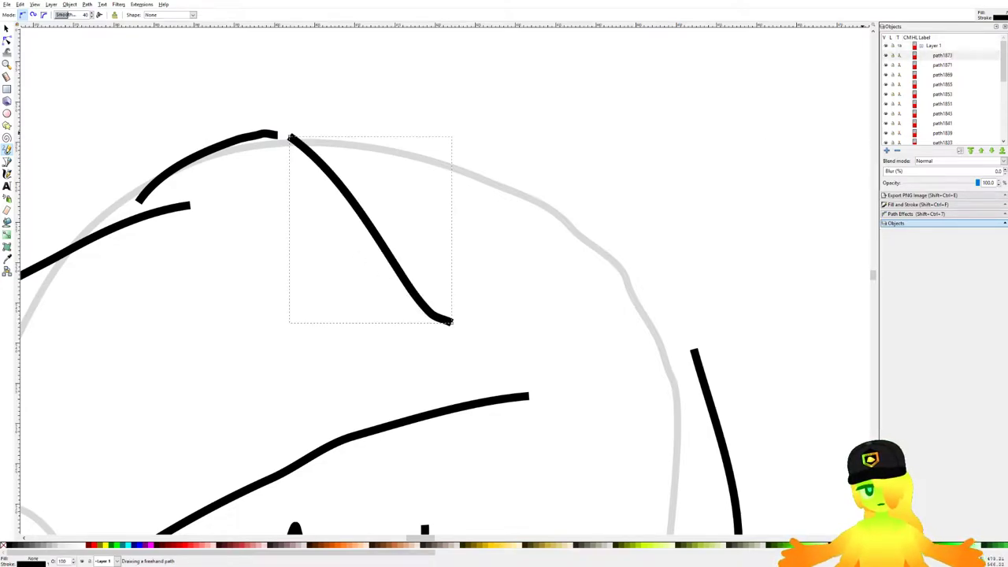
scroll(525, 186, "down", 7)
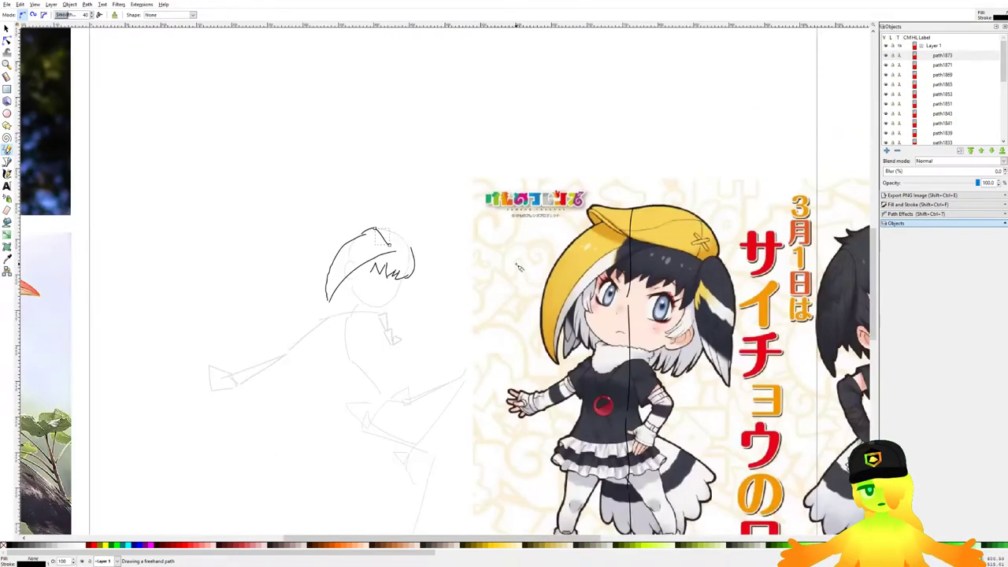
scroll(467, 269, "up", 4)
left_click_drag(152, 181, 225, 205)
Step: Draw the cap's lower edge, continuing from the end of the slanted brim line to the side hair curve
scroll(224, 204, "up", 3)
mouse_move(252, 166)
left_mouse_down()
mouse_move(386, 231)
mouse_move(279, 239)
mouse_move(365, 284)
mouse_move(484, 291)
left_mouse_up()
key("ctrl+z")
scroll(289, 243, "down", 1)
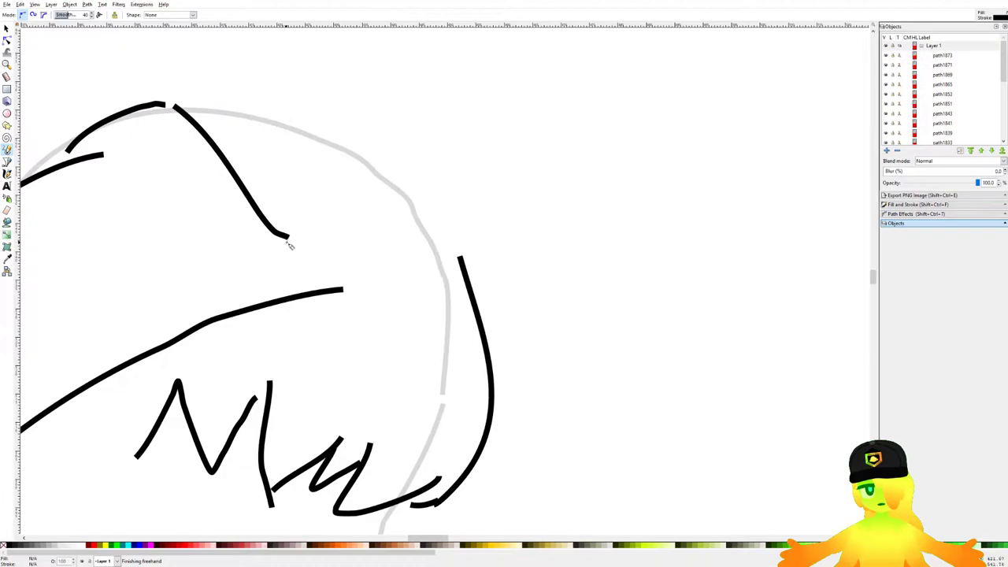
key("ctrl+z")
left_click_drag(302, 248, 393, 270)
scroll(454, 275, "down", 5)
Step: Try to outline the cap's brim with second strokes over its top and alongside its slanted edge
left_click_drag(513, 293, 435, 260)
scroll(299, 181, "up", 4)
scroll(405, 343, "up", 2)
left_click_drag(399, 342, 387, 311)
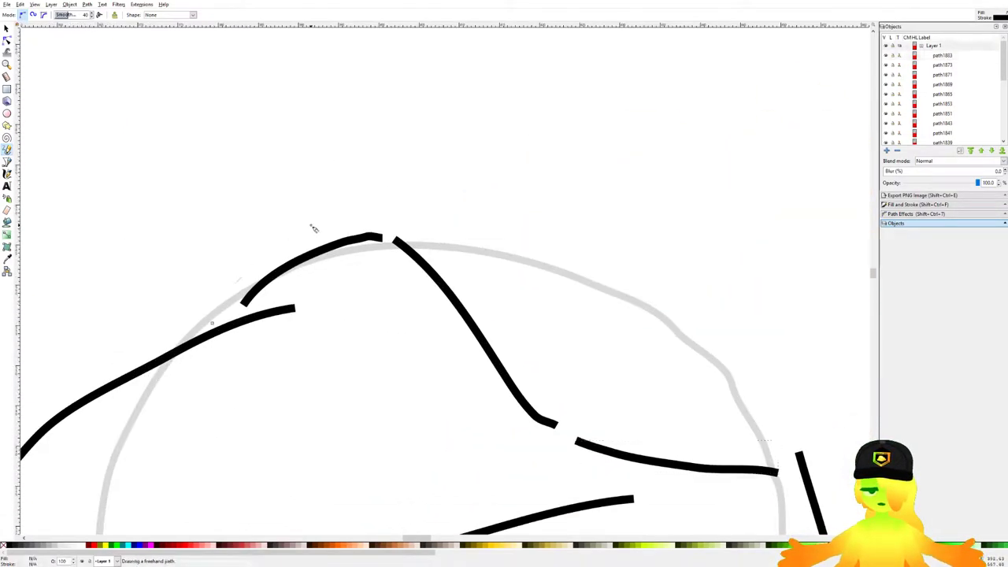
mouse_move(197, 322)
left_mouse_down()
mouse_move(349, 199)
mouse_move(402, 231)
mouse_move(492, 420)
left_mouse_up()
mouse_move(498, 419)
left_mouse_down()
mouse_move(533, 425)
mouse_move(284, 298)
left_mouse_up()
scroll(536, 418, "down", 5)
scroll(225, 270, "up", 5)
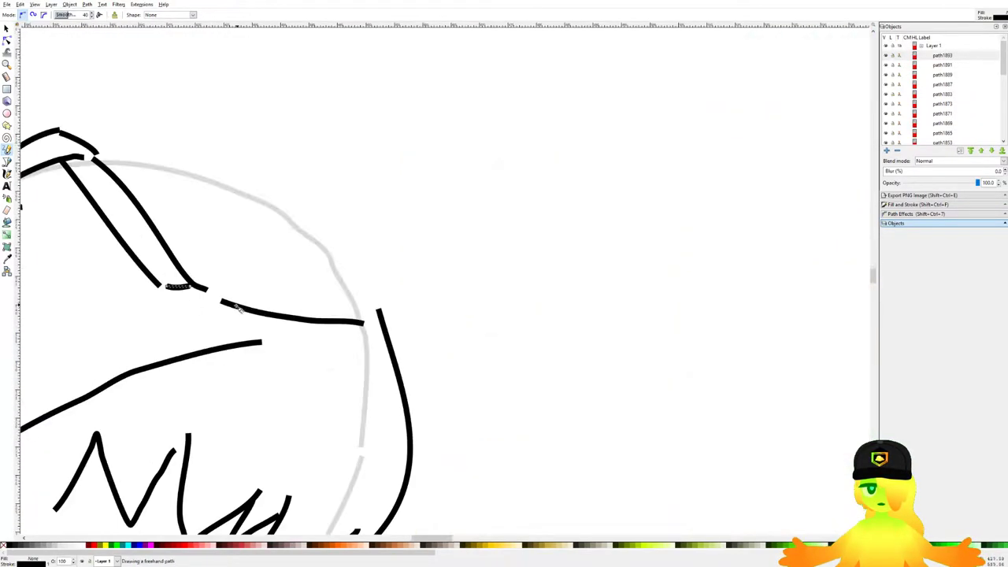
scroll(236, 168, "down", 1)
key("ctrl+z")
Step: Try another set of brim strokes at the crown, and delete the cap's top and slanted brim strokes
left_click_drag(221, 165, 283, 220)
left_click_drag(285, 222, 351, 302)
scroll(298, 225, "down", 5)
left_click_drag(445, 298, 252, 243)
scroll(164, 209, "up", 5)
mouse_move(93, 199)
left_mouse_down()
mouse_move(229, 178)
mouse_move(300, 196)
left_mouse_up()
left_click(7, 28)
left_click_drag(150, 98, 442, 311)
key("Delete")
Step: Redraw the brim as one smooth stroke rising from the cap's lower edge and rounding over at the crown
left_click(7, 150)
scroll(342, 175, "down", 4)
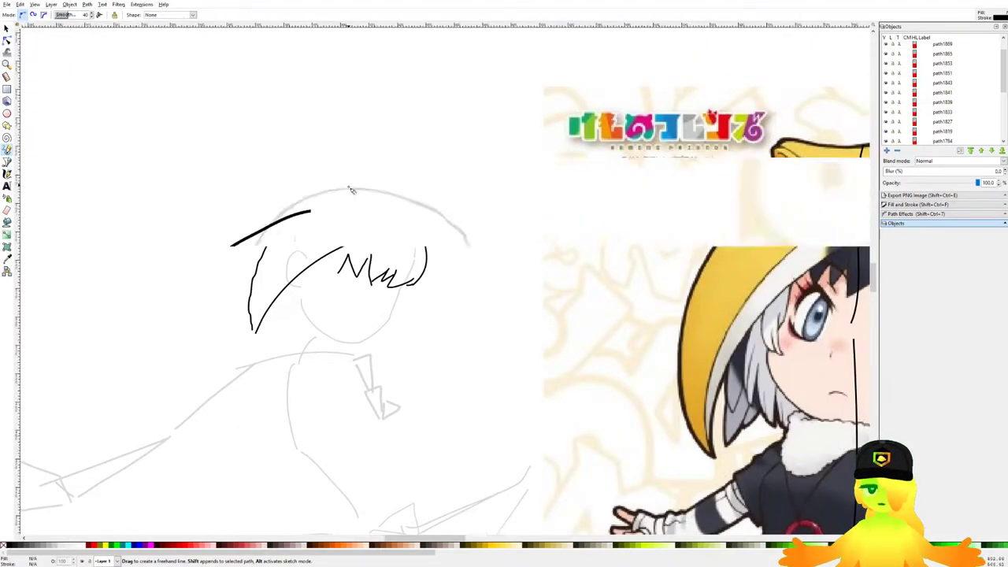
scroll(352, 189, "up", 5)
left_click_drag(463, 319, 221, 232)
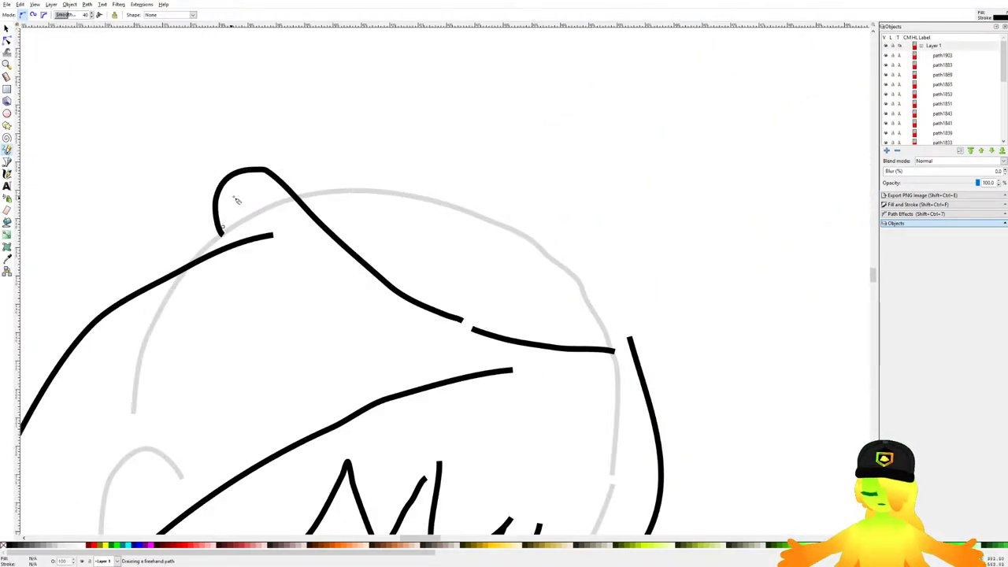
Step: Draw a second line just inside the brim stroke, following its rounded tip and slanted edge
left_click_drag(431, 317, 451, 323)
key("ctrl+z")
left_click_drag(228, 229, 254, 180)
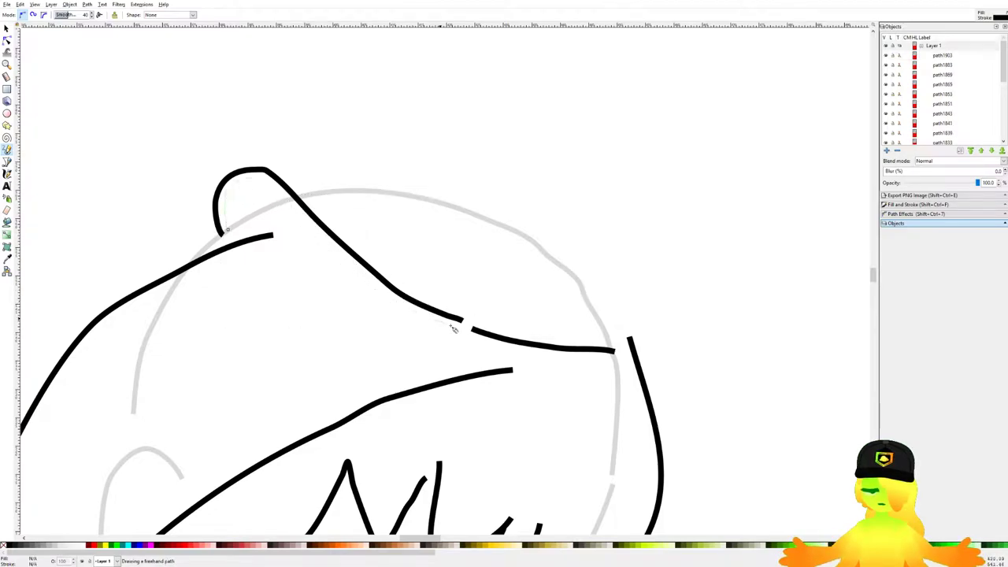
left_click_drag(434, 321, 463, 327)
Step: Draw a short curved stroke just behind the brim's rounded tip to start the top of the cap
mouse_move(250, 167)
left_mouse_down()
mouse_move(313, 148)
mouse_move(199, 145)
mouse_move(167, 124)
mouse_move(202, 117)
left_mouse_up()
scroll(318, 148, "down", 5)
scroll(181, 148, "up", 5)
key("ctrl+z")
key("ctrl+z")
mouse_move(145, 139)
left_mouse_down()
mouse_move(222, 149)
mouse_move(316, 141)
left_mouse_up()
key("ctrl+z")
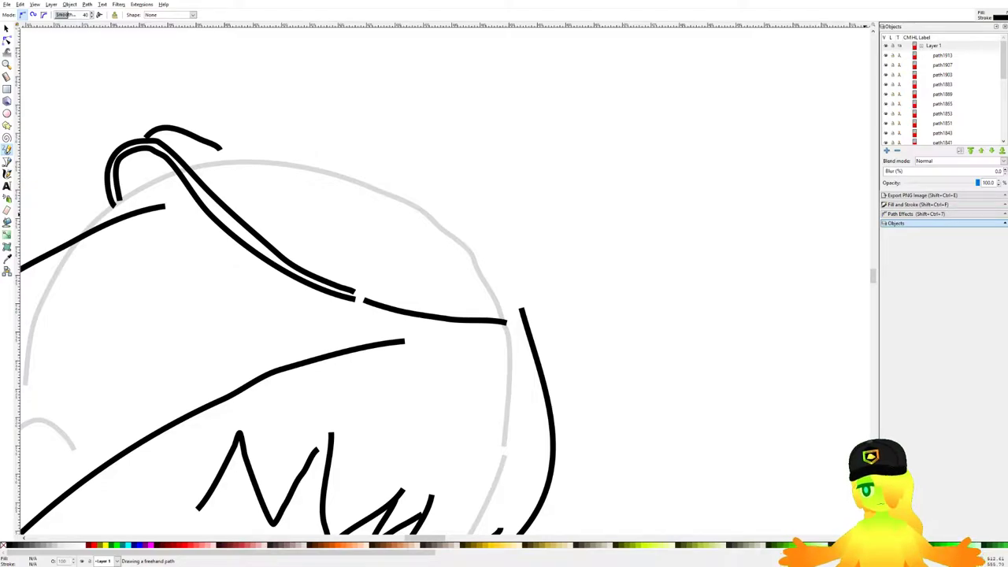
Step: Continue the cap's top edge with a shallow stroke from the end of the short curve behind the brim
scroll(228, 203, "down", 6)
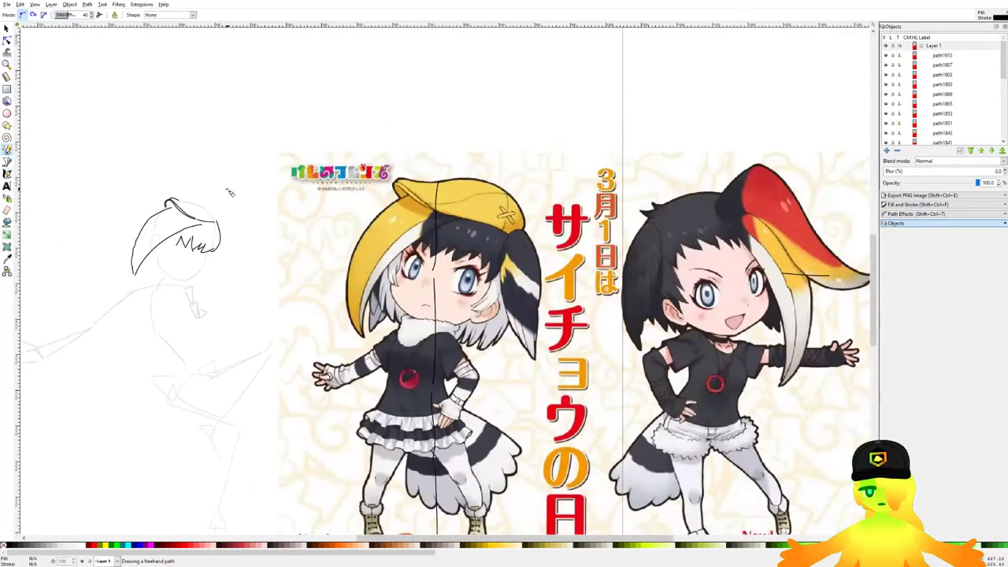
scroll(230, 193, "up", 5)
mouse_move(329, 216)
left_mouse_down()
mouse_move(368, 229)
mouse_move(338, 220)
mouse_move(392, 204)
mouse_move(491, 191)
left_mouse_up()
key("ctrl+z")
scroll(350, 220, "down", 5)
scroll(351, 224, "up", 5)
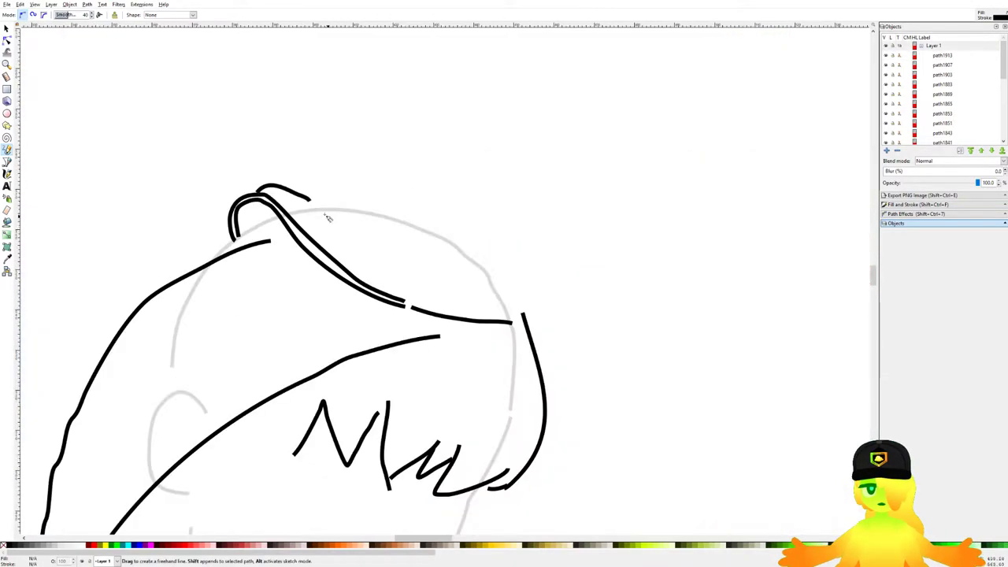
left_click_drag(311, 199, 381, 194)
Step: Try several curves for the rest of the cap's top and its rounded back
left_click_drag(379, 194, 503, 207)
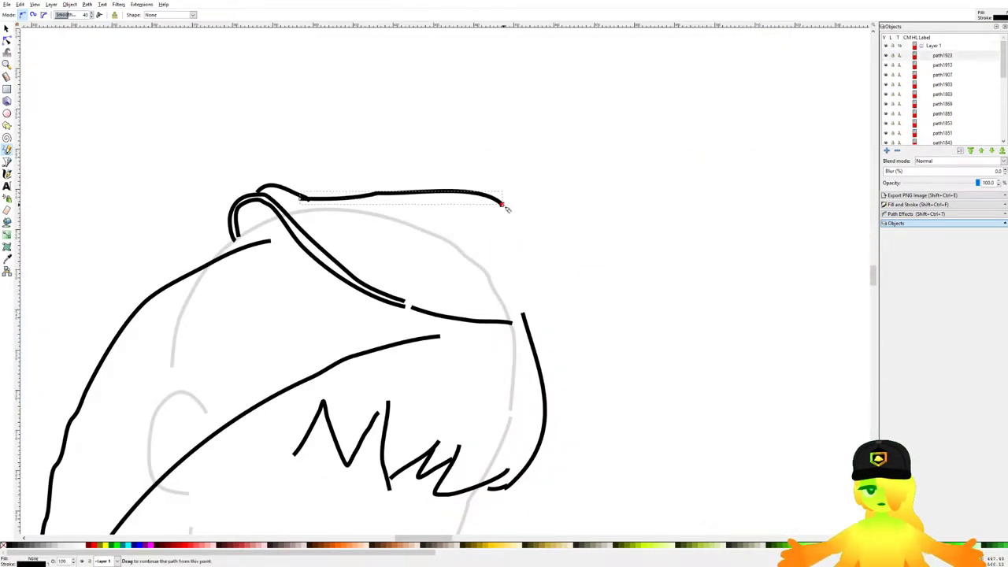
scroll(450, 206, "down", 5)
scroll(467, 208, "up", 4)
key("ctrl+z")
left_click_drag(350, 203, 439, 198)
key("ctrl+z")
mouse_move(349, 203)
left_mouse_down()
mouse_move(436, 203)
mouse_move(479, 254)
left_mouse_up()
scroll(451, 254, "up", 3)
key("ctrl+z")
left_click_drag(404, 105, 522, 288)
key("ctrl+z")
key("ctrl+z")
Step: Draw the cap's raised top and rounded back in connected strokes reaching down to the side hair
left_click_drag(160, 109, 305, 82)
left_click_drag(305, 82, 412, 116)
left_click_drag(508, 250, 461, 337)
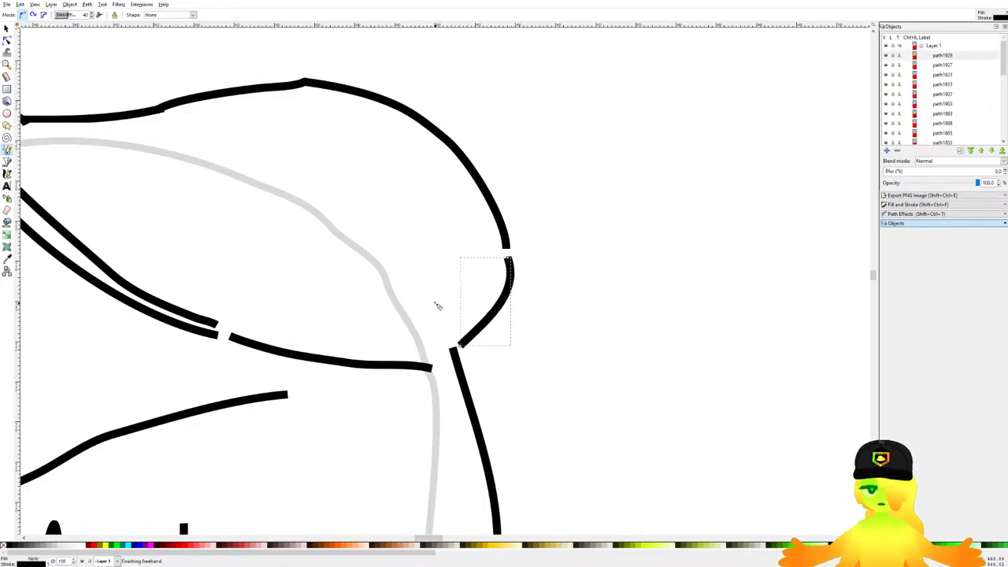
scroll(396, 270, "down", 3)
scroll(326, 218, "up", 4)
mouse_move(179, 123)
left_mouse_down()
mouse_move(242, 155)
mouse_move(268, 187)
left_mouse_up()
mouse_move(270, 191)
left_mouse_down()
mouse_move(270, 258)
mouse_move(286, 250)
left_mouse_up()
scroll(266, 260, "down", 4)
scroll(288, 251, "up", 3)
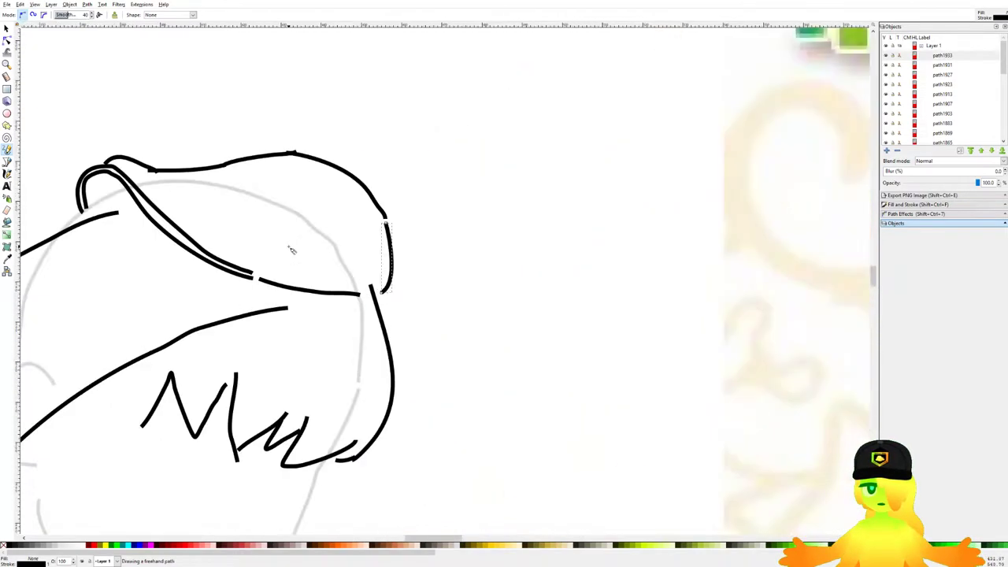
Step: Draw the cap's inner seam curving from the slanted brim up across the crown and down near its back edge
scroll(349, 255, "down", 4)
scroll(289, 266, "up", 4)
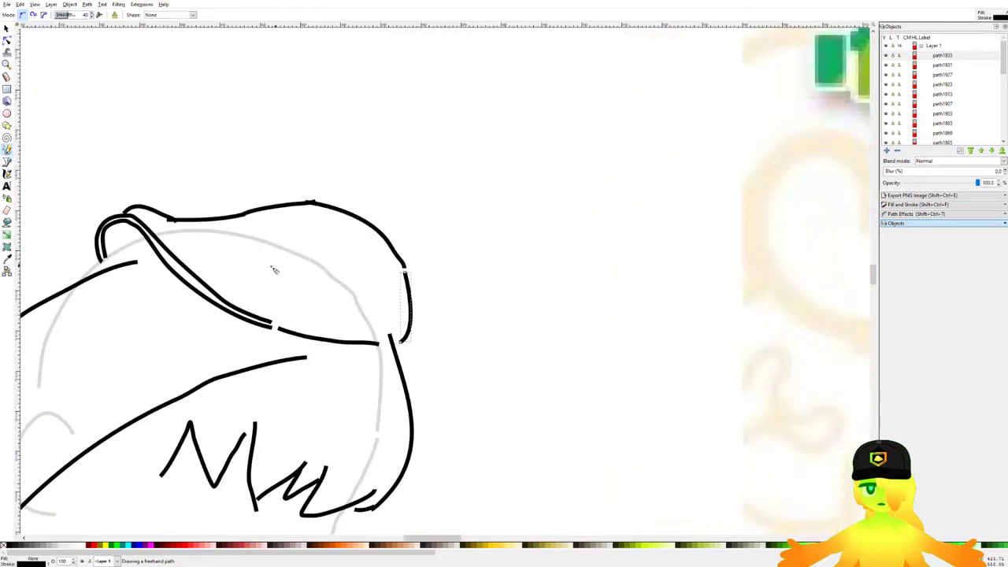
mouse_move(195, 267)
left_mouse_down()
mouse_move(318, 258)
mouse_move(353, 241)
left_mouse_up()
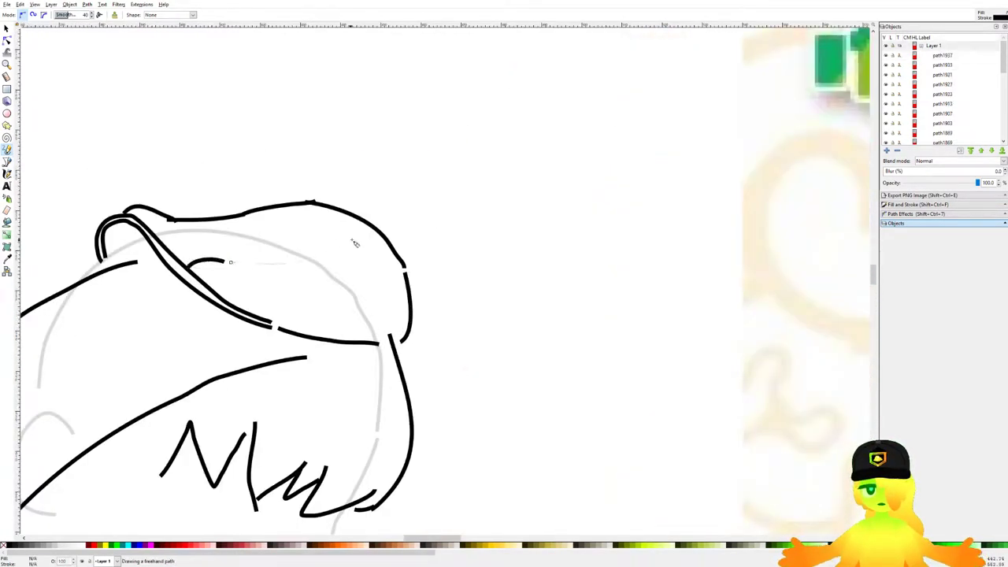
scroll(355, 241, "down", 4)
scroll(355, 240, "up", 4)
key("ctrl+z")
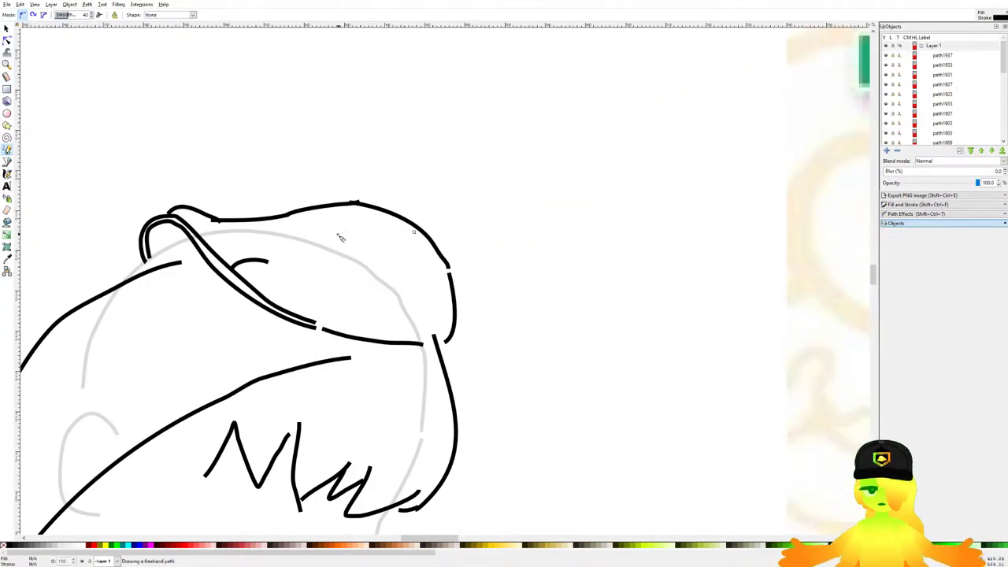
left_click_drag(271, 264, 272, 263)
scroll(397, 242, "up", 2)
mouse_move(412, 205)
left_mouse_down()
mouse_move(475, 404)
mouse_move(454, 406)
left_mouse_up()
scroll(453, 406, "down", 7)
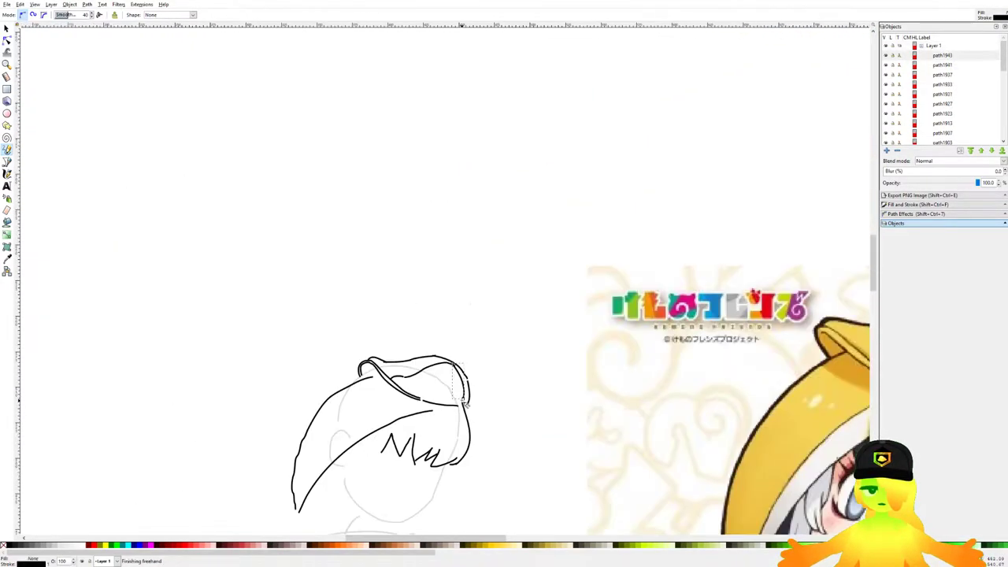
Step: Draw the cross-shaped stitch mark over the seam at the back of the cap
scroll(456, 405, "up", 6)
left_click_drag(543, 241, 455, 339)
mouse_move(513, 334)
left_mouse_down()
mouse_move(475, 281)
mouse_move(482, 244)
mouse_move(541, 338)
left_mouse_up()
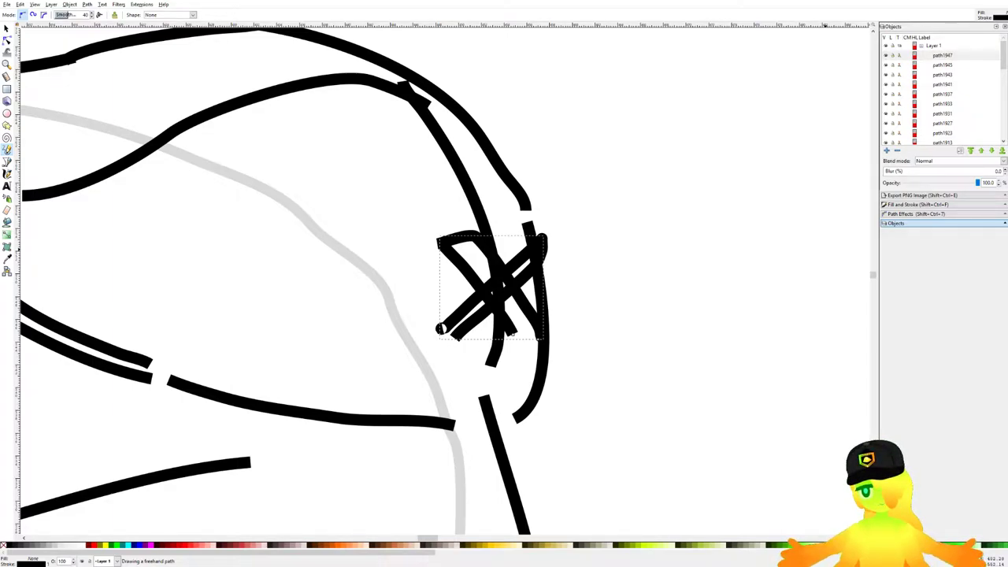
scroll(756, 197, "down", 2, "ctrl")
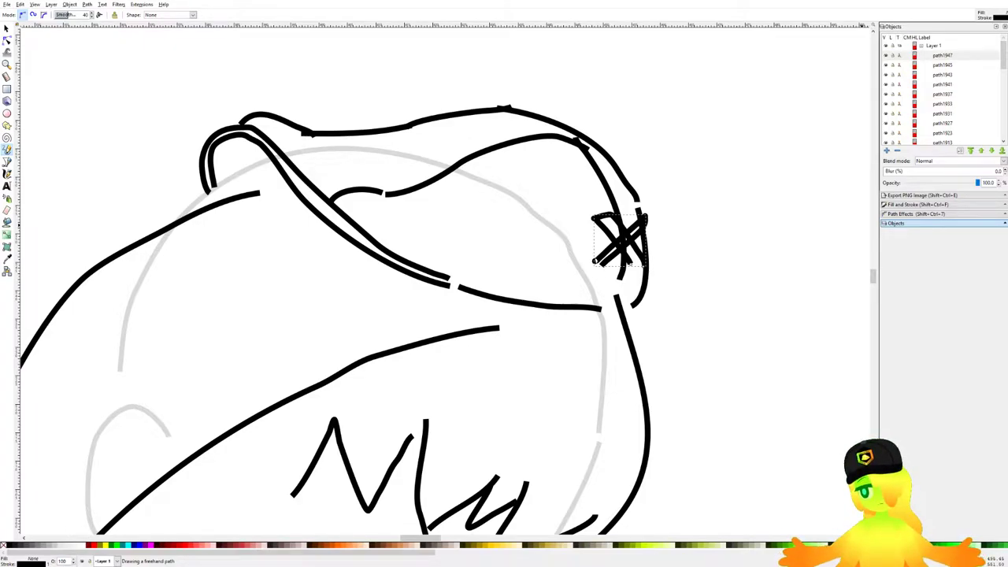
Step: Compare the sketched head with the reference illustration's cap and side hair
scroll(504, 277, "down", 5)
mouse_move(501, 276)
left_mouse_down()
mouse_move(381, 203)
mouse_move(398, 216)
left_mouse_up()
scroll(380, 203, "down", 5)
scroll(399, 216, "up", 2)
scroll(400, 218, "up", 2)
scroll(400, 218, "down", 1)
scroll(400, 218, "up", 2)
scroll(423, 166, "up", 3)
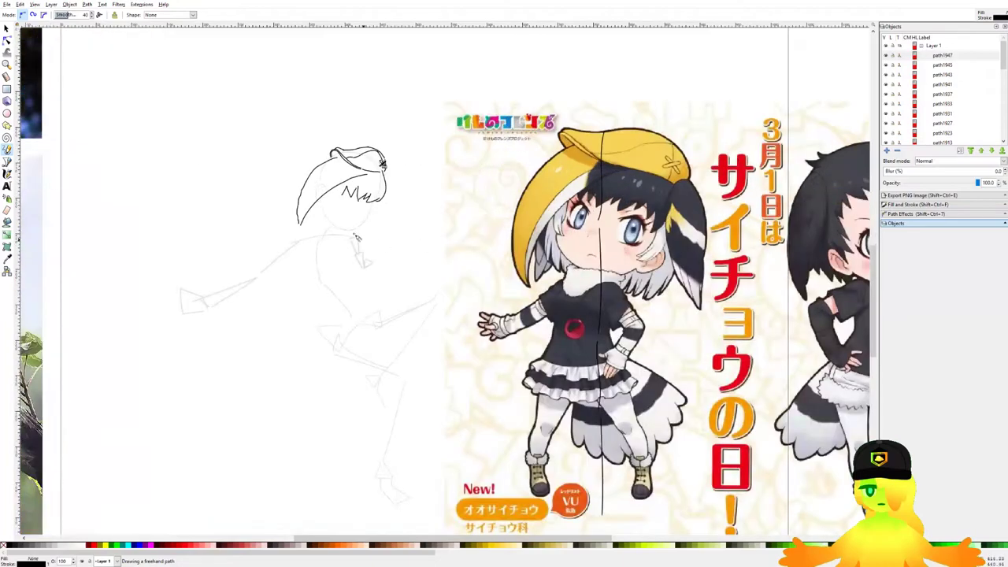
scroll(422, 197, "down", 1)
scroll(415, 216, "up", 3)
left_click_drag(493, 110, 461, 367)
scroll(457, 166, "down", 2)
scroll(457, 165, "down", 3)
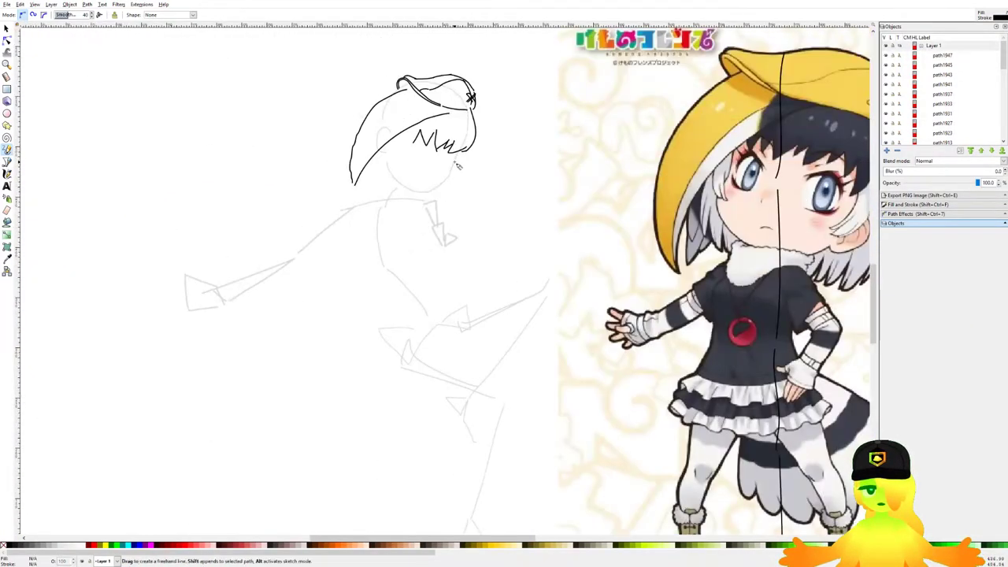
Step: Draw a narrow lock of hair hanging below the side hair at the edge of the face
scroll(465, 150, "up", 5)
left_click_drag(521, 62, 480, 358)
left_click_drag(469, 246, 446, 370)
scroll(434, 378, "down", 3)
scroll(344, 273, "up", 2)
scroll(344, 273, "down", 2)
Step: Draw the opposite side lock beneath the beak-like bang, with a jagged lower tip and an inner strand line
scroll(508, 266, "up", 5)
mouse_move(396, 140)
left_mouse_down()
mouse_move(372, 216)
mouse_move(377, 272)
left_mouse_up()
left_click_drag(360, 203, 366, 278)
left_click_drag(365, 278, 297, 298)
key("ctrl+z")
mouse_move(363, 281)
left_mouse_down()
mouse_move(338, 279)
mouse_move(340, 287)
left_mouse_up()
left_click_drag(312, 194, 326, 297)
key("ctrl+z")
mouse_move(297, 166)
left_mouse_down()
mouse_move(316, 301)
mouse_move(308, 270)
left_mouse_up()
scroll(307, 268, "down", 4)
scroll(310, 268, "down", 3)
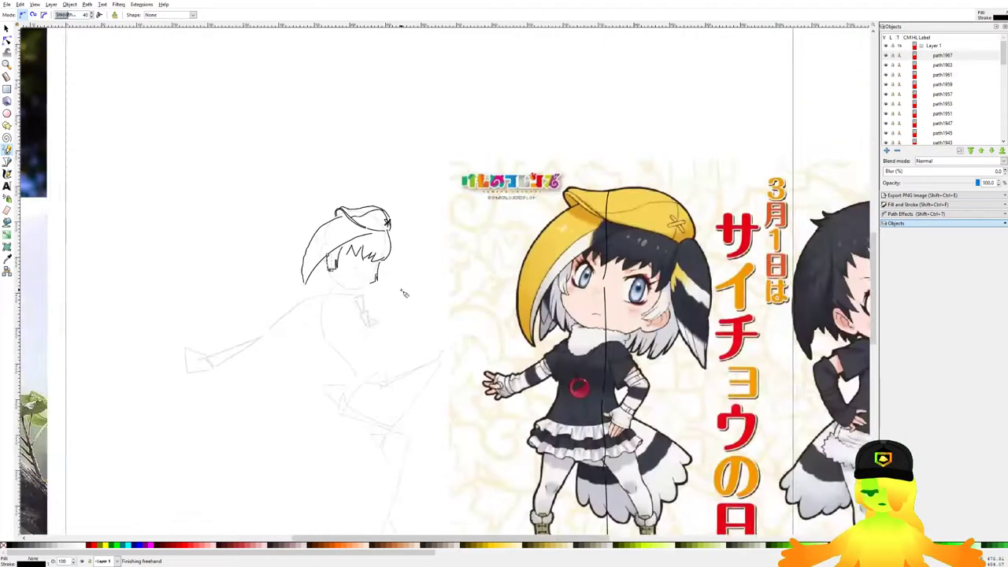
Step: Draw a curved line inside the beak-like bang, running alongside its lower edge to the tip
scroll(298, 280, "up", 4)
scroll(298, 280, "down", 4)
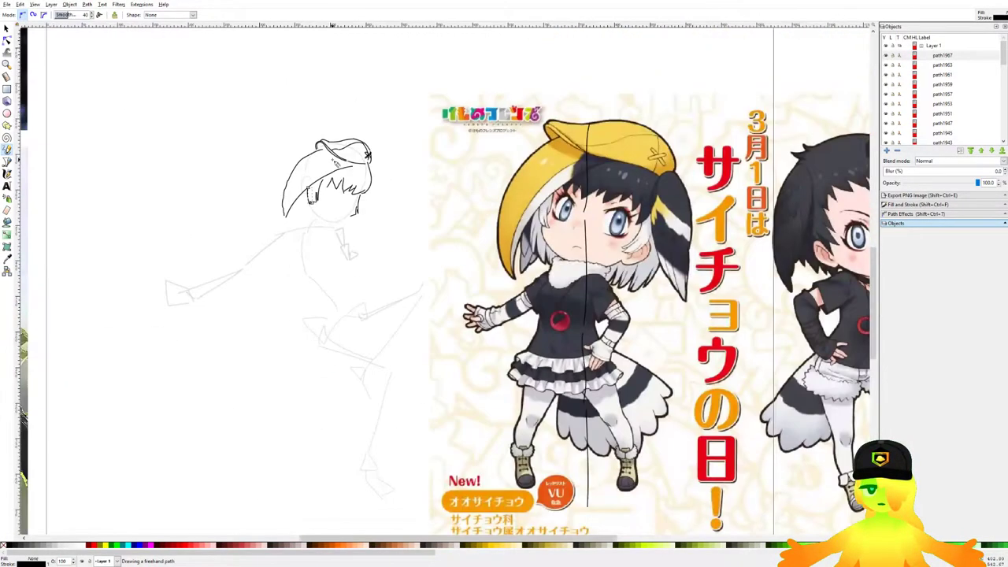
scroll(295, 175, "up", 5)
left_click_drag(506, 118, 249, 400)
scroll(552, 110, "down", 3)
scroll(315, 181, "down", 2)
Step: Try short strokes extending forward from the cap's rounded brim
scroll(323, 182, "up", 6)
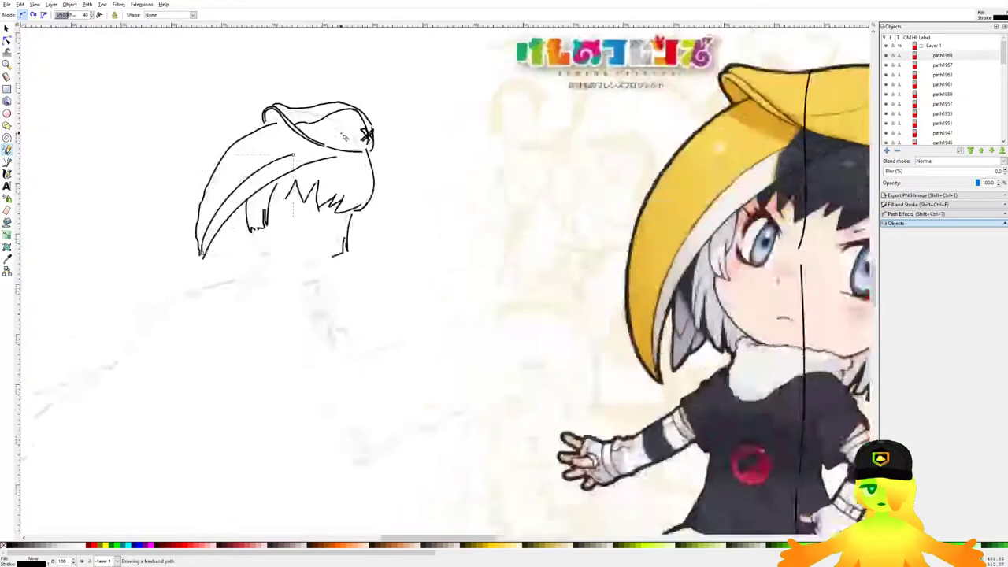
left_click_drag(229, 193, 346, 131)
scroll(362, 173, "down", 3)
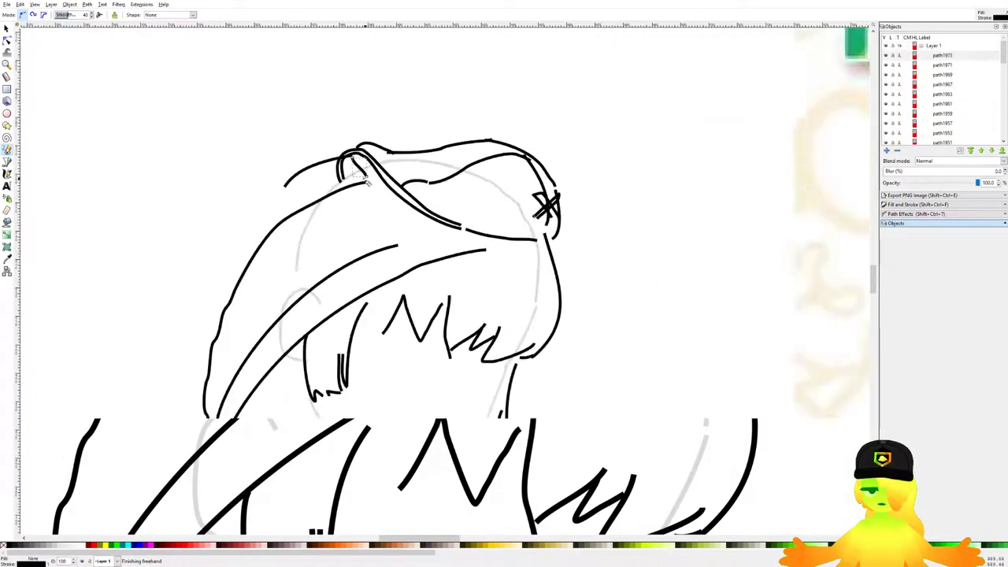
left_click_drag(355, 177, 357, 178)
scroll(354, 181, "down", 4)
scroll(426, 234, "up", 3)
scroll(429, 236, "up", 7)
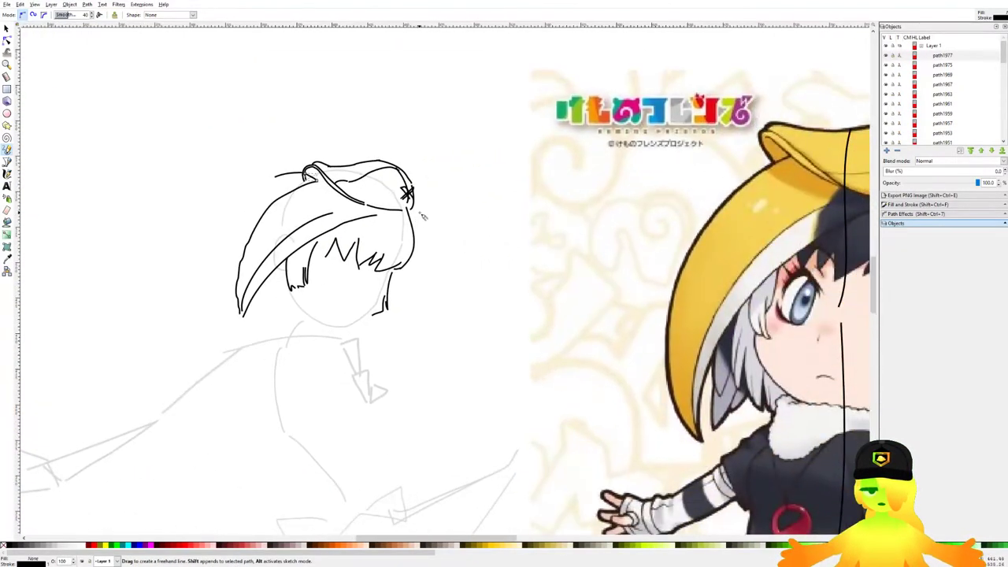
scroll(442, 200, "down", 2)
left_click_drag(439, 197, 484, 214)
key("ctrl+z")
key("ctrl+z")
Step: Draw a near-vertical line above the cap in two strokes, the lower one curving down into the rounded brim
scroll(358, 170, "up", 3)
left_click_drag(306, 43, 326, 137)
mouse_move(338, 155)
left_mouse_down()
mouse_move(373, 228)
mouse_move(395, 317)
left_mouse_up()
key("ctrl+z")
mouse_move(368, 82)
left_mouse_down()
mouse_move(364, 204)
mouse_move(417, 347)
left_mouse_up()
key("ctrl+z")
left_click_drag(370, 226, 428, 358)
left_click_drag(450, 269, 315, 216)
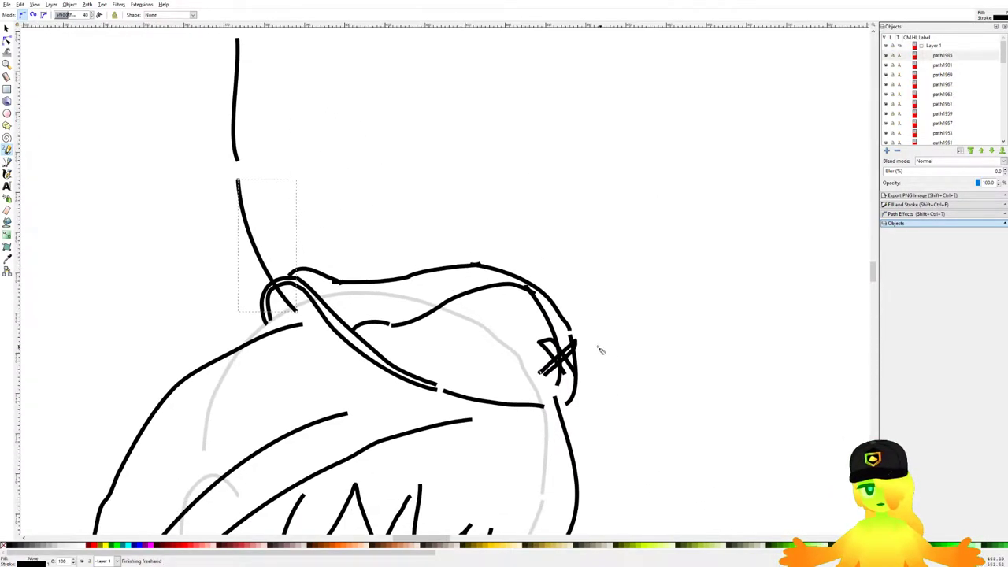
Step: Try strokes across the stitch mark area at the back of the cap
scroll(603, 349, "down", 1)
left_click_drag(568, 345, 472, 297)
left_click_drag(489, 338, 597, 284)
key("ctrl+z")
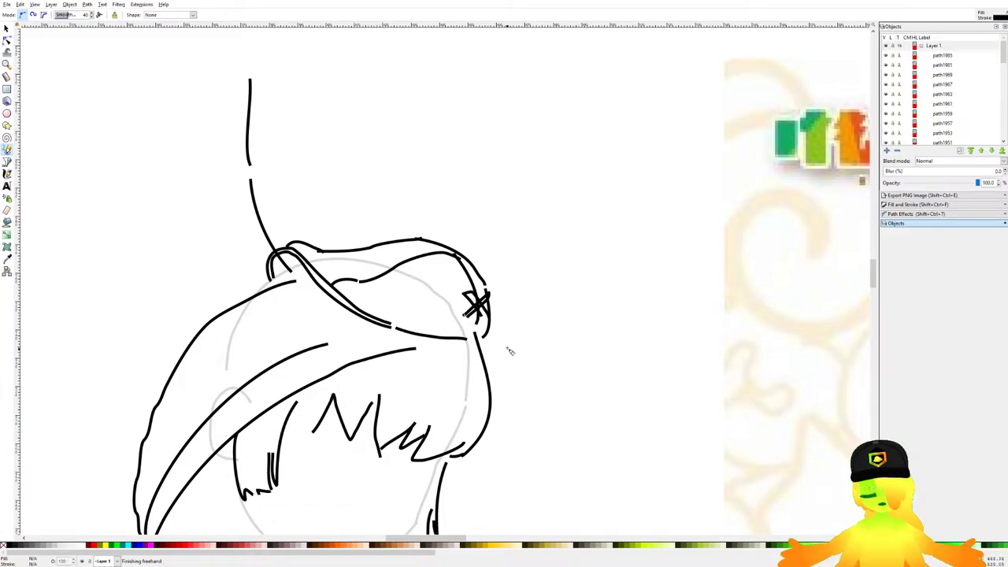
scroll(510, 356, "down", 2)
scroll(522, 260, "up", 3)
Step: Try a wing edge sweeping up and outward from the back of the cap in connected strokes
left_click_drag(459, 288, 566, 233)
left_click_drag(570, 230, 643, 116)
key("ctrl+z")
mouse_move(593, 220)
left_mouse_down()
mouse_move(578, 262)
mouse_move(711, 175)
left_mouse_up()
left_click_drag(652, 223, 624, 281)
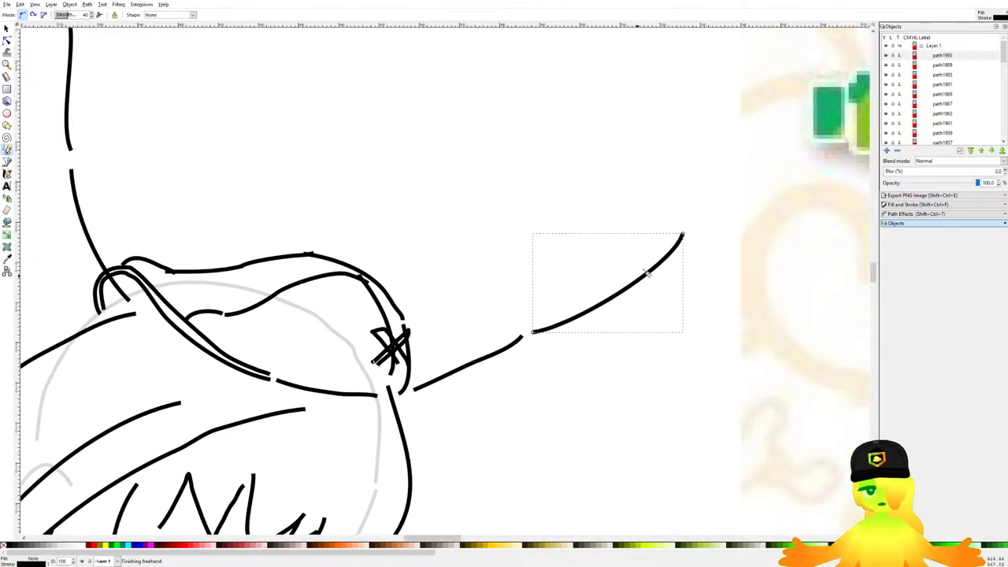
scroll(646, 247, "up", 2)
scroll(636, 275, "down", 1)
key("ctrl+z")
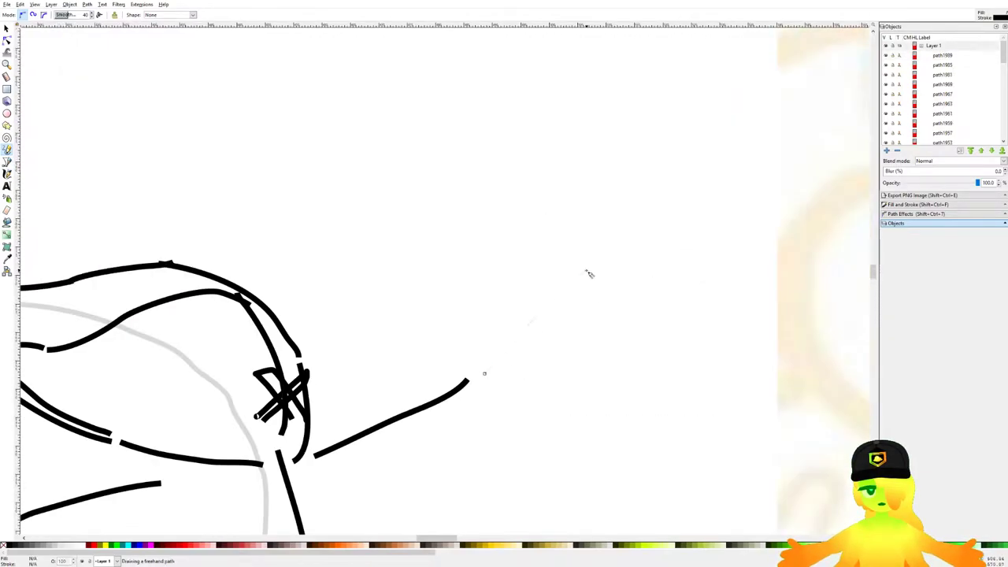
key("ctrl+z")
scroll(585, 272, "down", 3)
scroll(499, 340, "up", 2)
key("ctrl+z")
Step: Draw a head wing's edge outward from the back of the cap, turning back at its far tip
left_click_drag(479, 336, 549, 273)
mouse_move(550, 270)
left_mouse_down()
mouse_move(724, 196)
mouse_move(658, 247)
mouse_move(741, 227)
left_mouse_up()
left_click_drag(740, 225, 657, 222)
key("ctrl+z")
key("ctrl+z")
scroll(671, 243, "up", 1)
mouse_move(612, 251)
left_mouse_down()
mouse_move(651, 252)
mouse_move(626, 280)
mouse_move(841, 178)
left_mouse_up()
scroll(671, 243, "up", 1)
left_click_drag(830, 173, 624, 206)
left_click_drag(623, 206, 612, 272)
Step: Try long feather strokes running back from the wing's upper edge
left_click_drag(589, 306, 774, 115)
key("ctrl+z")
mouse_move(544, 330)
left_mouse_down()
mouse_move(758, 181)
mouse_move(527, 327)
left_mouse_up()
mouse_move(537, 319)
left_mouse_down()
mouse_move(661, 84)
mouse_move(656, 92)
left_mouse_up()
mouse_move(655, 88)
left_mouse_down()
mouse_move(471, 319)
mouse_move(682, 128)
mouse_move(450, 304)
left_mouse_up()
key("ctrl+z")
key("ctrl+z")
key("ctrl+z")
Step: Draw the wing's feathers as a series of slanted back-and-forth strokes along the wing edge
mouse_move(664, 128)
left_mouse_down()
mouse_move(488, 311)
mouse_move(592, 160)
mouse_move(447, 313)
left_mouse_up()
left_click_drag(447, 313, 526, 145)
left_click_drag(510, 146, 379, 309)
mouse_move(379, 309)
left_mouse_down()
mouse_move(406, 182)
mouse_move(333, 299)
mouse_move(556, 187)
left_mouse_up()
scroll(332, 300, "down", 3)
scroll(556, 187, "up", 3)
scroll(549, 189, "down", 4)
scroll(556, 190, "up", 4)
left_click_drag(528, 223, 513, 152)
mouse_move(509, 152)
left_mouse_down()
mouse_move(477, 253)
mouse_move(651, 278)
left_mouse_up()
Step: Examine the spread wing feathers in the photo of the flying hornbill
scroll(479, 227, "down", 9)
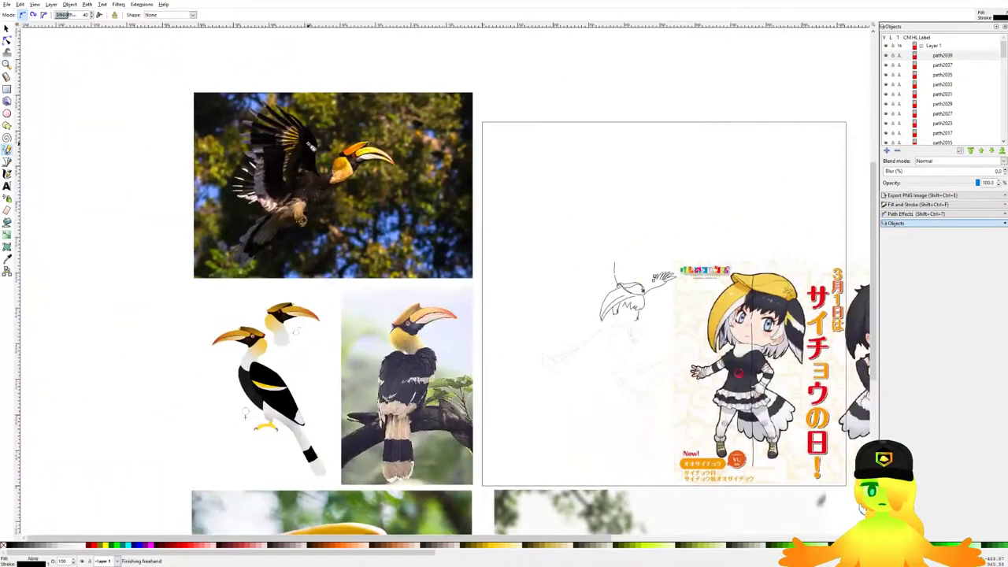
scroll(311, 146, "up", 5)
scroll(274, 313, "down", 5)
scroll(493, 261, "up", 5)
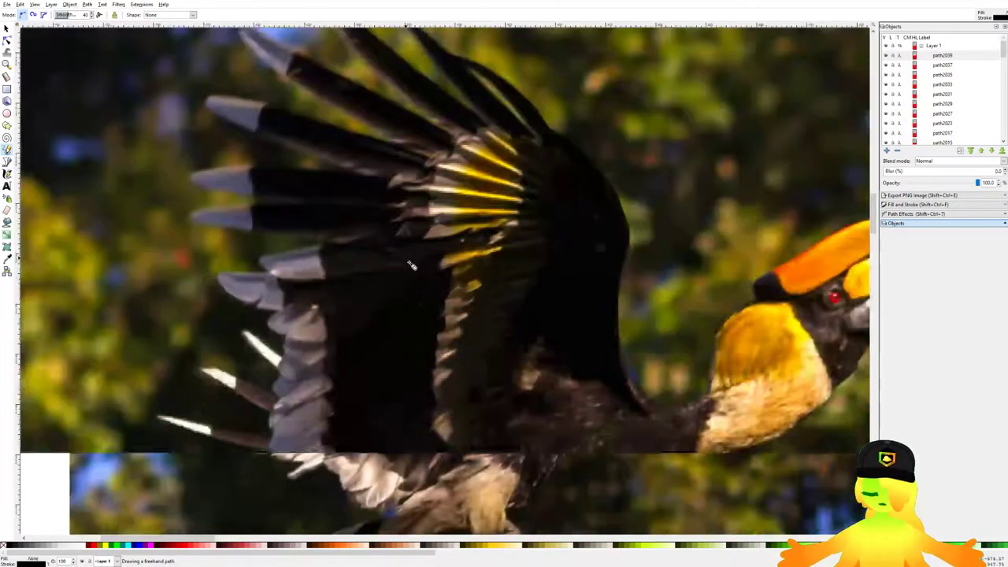
scroll(334, 260, "down", 5)
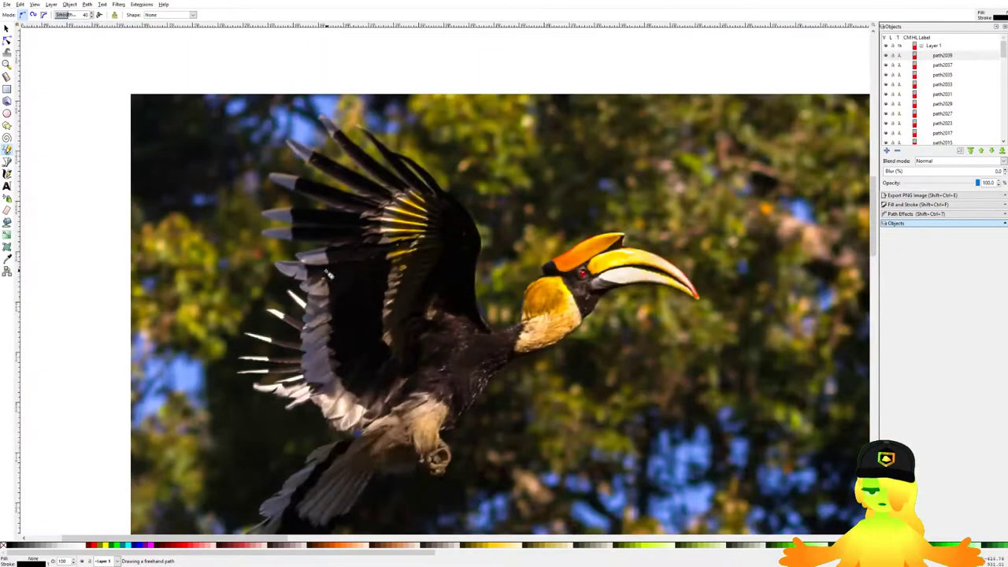
Step: Extend the outstretched wing's feather edge inward with a scalloped zigzag of shrinking feathers ending near the cap
scroll(334, 273, "up", 5)
left_click_drag(239, 300, 343, 271)
scroll(344, 270, "down", 1)
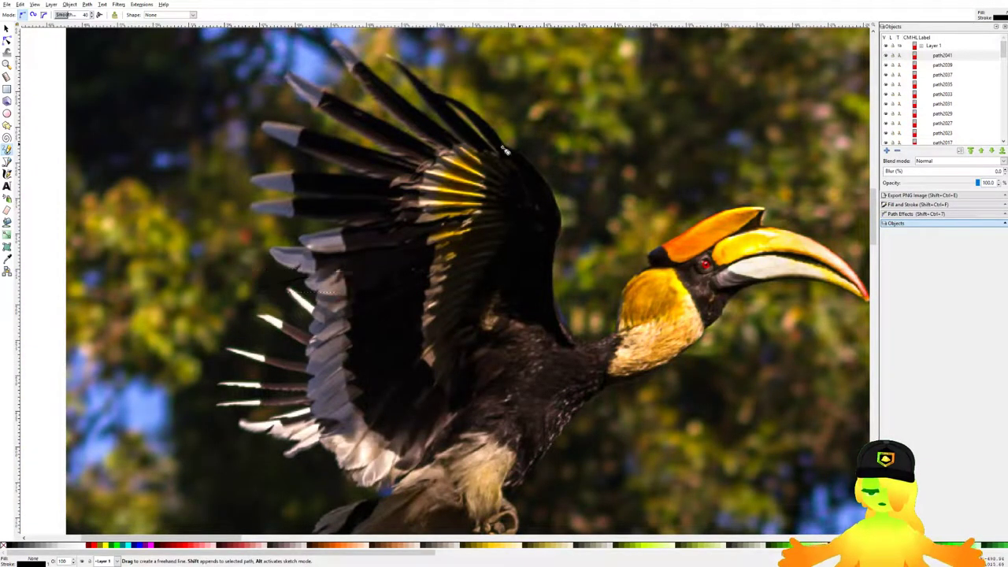
scroll(504, 150, "down", 5)
scroll(335, 215, "up", 6)
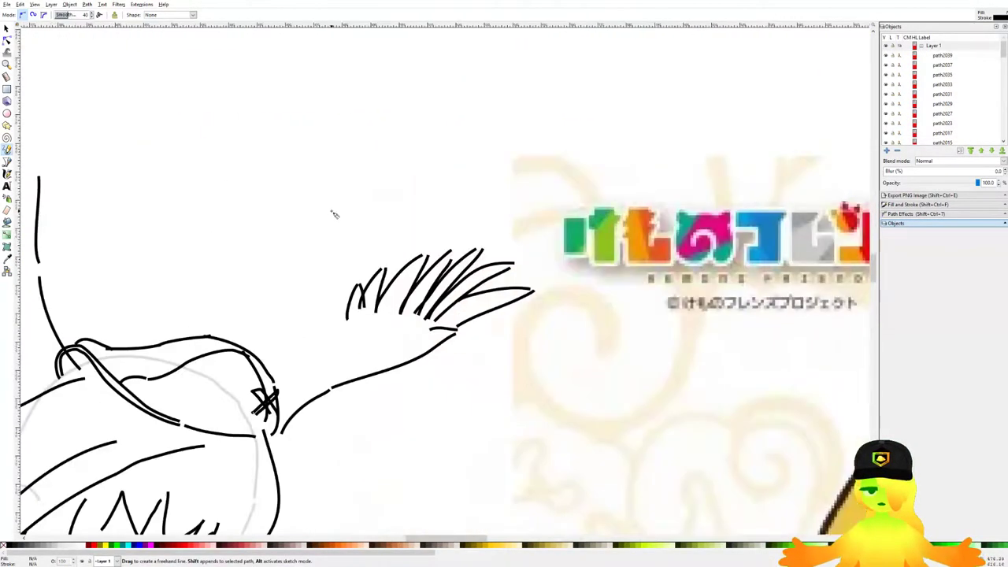
left_click_drag(332, 212, 445, 182)
scroll(445, 269, "up", 2)
left_click_drag(471, 296, 441, 259)
left_click_drag(370, 333, 329, 351)
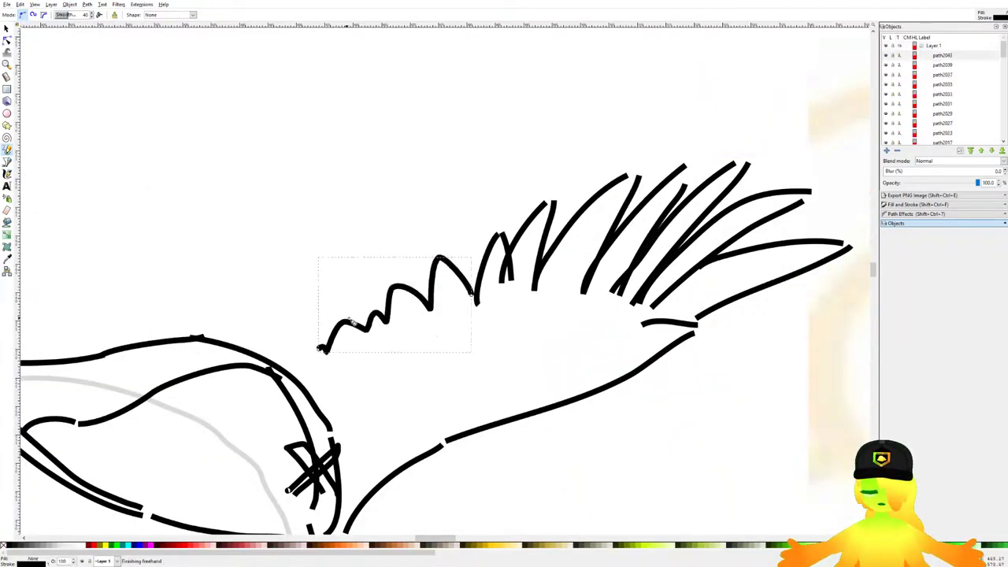
scroll(213, 187, "down", 3)
Step: Draw a short curved feather stroke beside the upper end of the upright wing's edge line
scroll(342, 192, "up", 4)
mouse_move(297, 223)
left_mouse_down()
mouse_move(319, 185)
mouse_move(360, 173)
left_mouse_up()
scroll(363, 189, "down", 3)
scroll(352, 196, "up", 3)
key("ctrl+z")
left_click_drag(330, 228, 360, 157)
scroll(358, 168, "down", 5)
scroll(347, 158, "up", 4)
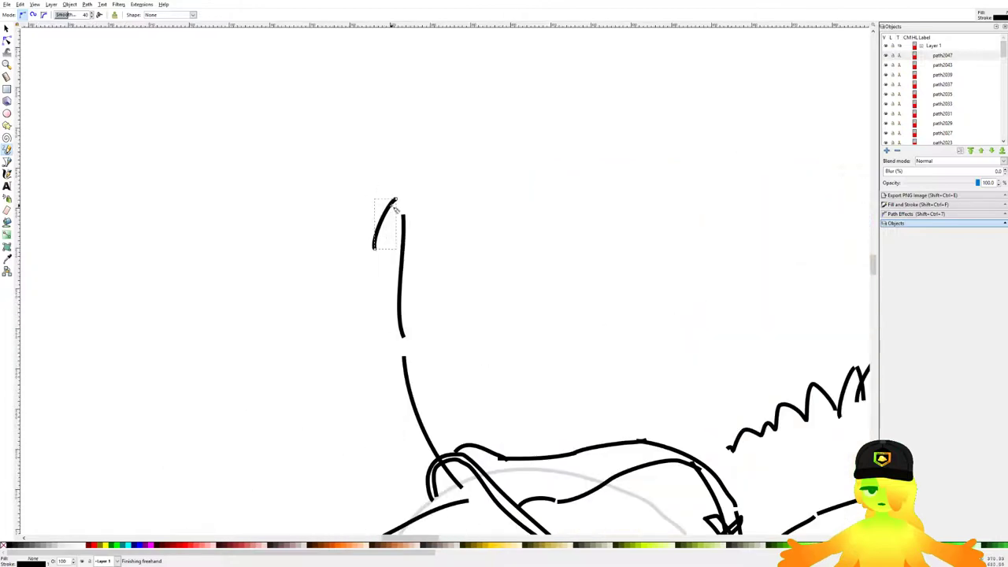
left_click_drag(397, 198, 365, 60)
left_click_drag(351, 203, 363, 59)
key("ctrl+z")
left_click_drag(404, 123, 422, 207)
key("ctrl+z")
Step: Draw the long pointed feathers fanning up from the top of the upright wing
left_click_drag(423, 253, 460, 106)
left_click_drag(461, 99, 385, 281)
left_click_drag(388, 299, 378, 244)
left_click_drag(364, 294, 365, 296)
left_click_drag(365, 296, 341, 189)
left_click_drag(313, 120, 294, 82)
mouse_move(289, 72)
left_mouse_down()
mouse_move(294, 153)
mouse_move(341, 234)
left_mouse_up()
left_click_drag(283, 119, 330, 236)
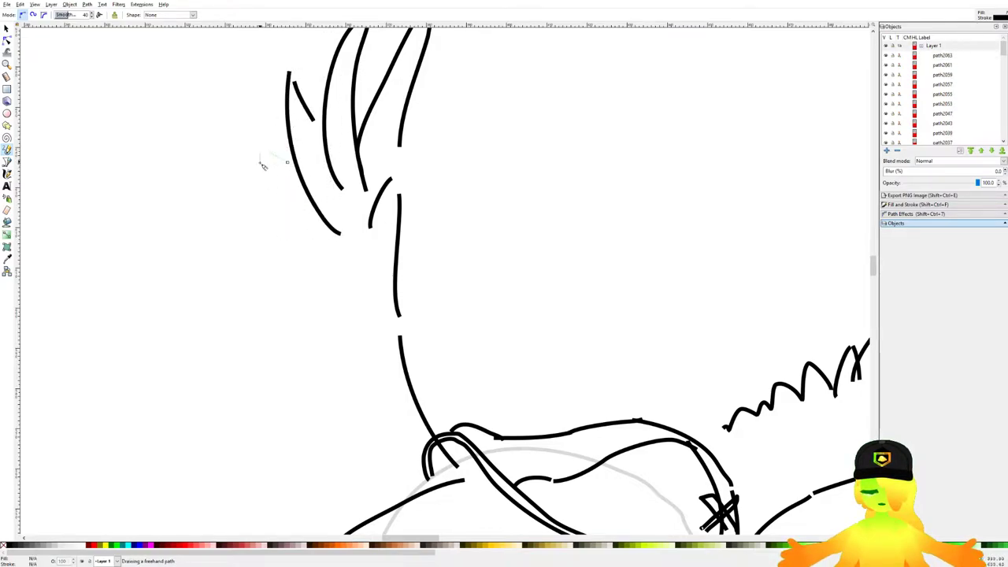
left_click_drag(283, 162, 333, 258)
left_click_drag(280, 210, 309, 280)
left_click_drag(262, 246, 322, 299)
key("ctrl+z")
key("ctrl+z")
key("ctrl+z")
mouse_move(286, 156)
left_mouse_down()
mouse_move(272, 152)
mouse_move(315, 233)
left_mouse_up()
key("ctrl+z")
key("ctrl+z")
Step: Add three shorter rounded feathers down the outer side of the upright wing below its long feathers
mouse_move(285, 157)
left_mouse_down()
mouse_move(263, 182)
mouse_move(319, 230)
left_mouse_up()
mouse_move(244, 187)
left_mouse_down()
mouse_move(272, 228)
mouse_move(305, 241)
left_mouse_up()
key("ctrl+z")
mouse_move(268, 195)
left_mouse_down()
mouse_move(279, 229)
mouse_move(311, 236)
mouse_move(327, 192)
left_mouse_up()
key("ctrl+z")
left_click_drag(287, 150, 275, 152)
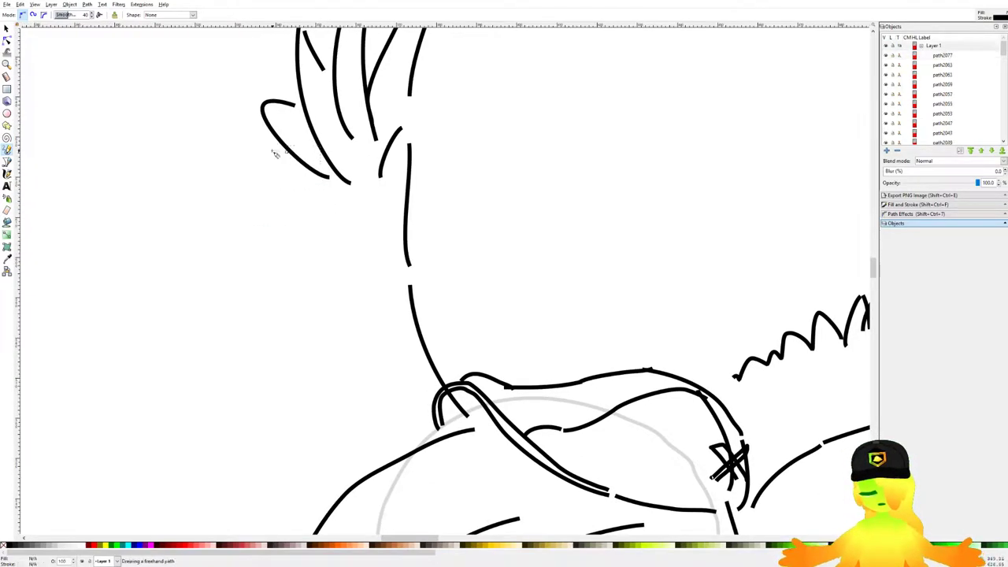
left_click_drag(313, 192, 331, 194)
mouse_move(285, 186)
left_mouse_down()
mouse_move(312, 212)
mouse_move(351, 211)
left_mouse_up()
scroll(312, 214, "down", 4)
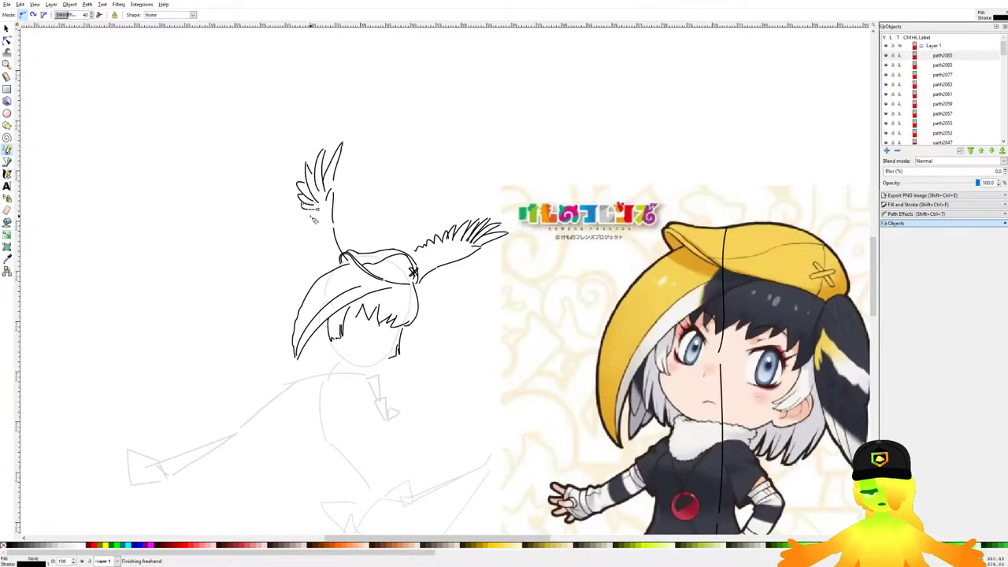
scroll(315, 214, "up", 3)
key("Escape")
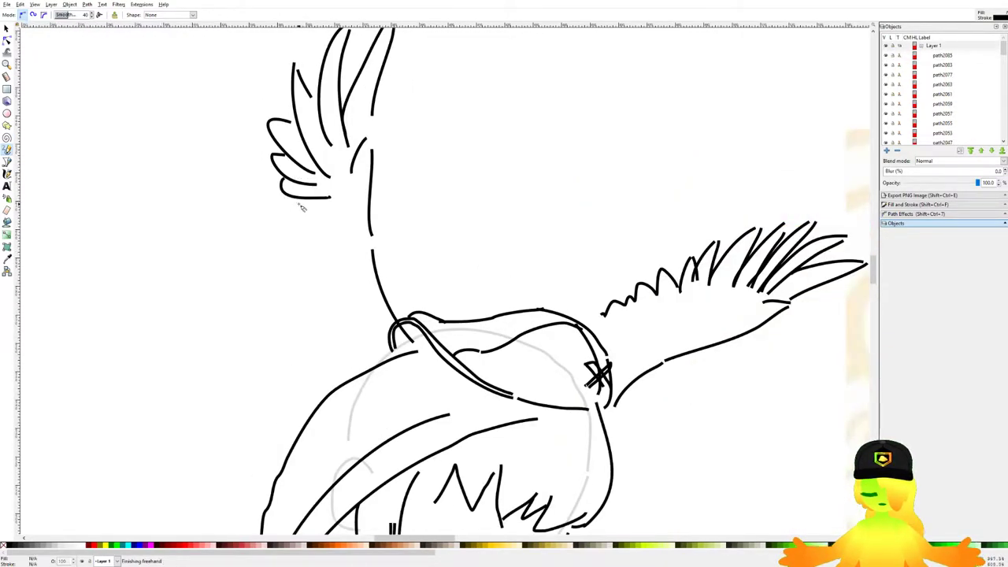
left_click_drag(321, 256, 342, 298)
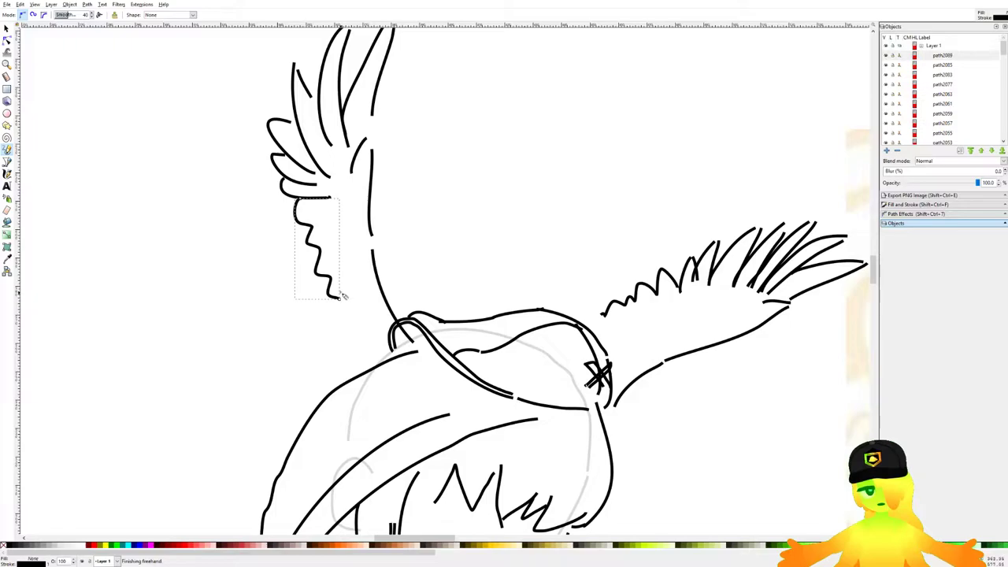
scroll(335, 310, "up", 1)
key("ctrl+z")
left_click_drag(399, 375, 363, 348)
left_click_drag(363, 348, 343, 332)
key("ctrl+z")
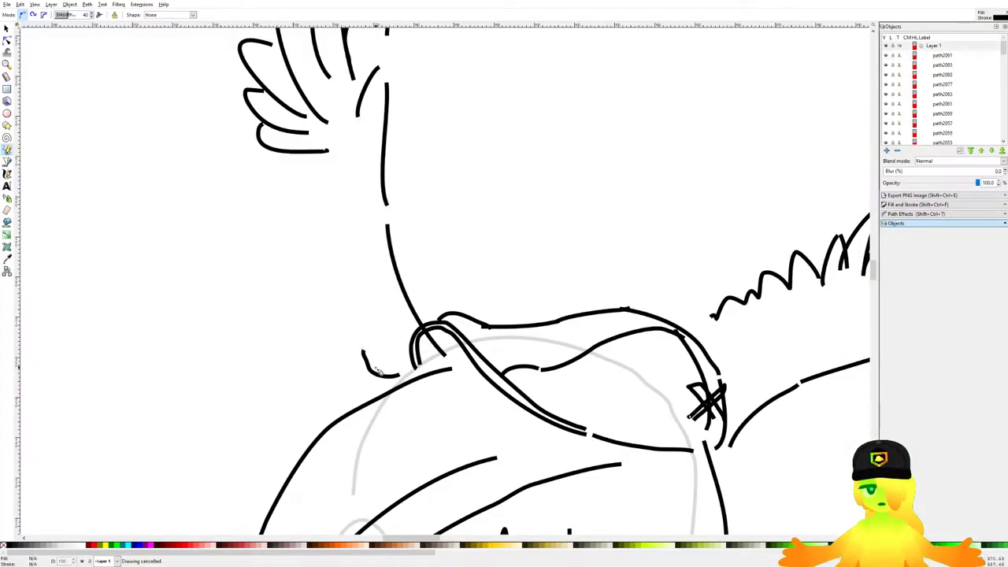
Step: Draw the upright wing's scalloped lower edge from beside the cap up toward the rounded feathers
mouse_move(405, 378)
left_mouse_down()
mouse_move(375, 371)
mouse_move(322, 315)
left_mouse_up()
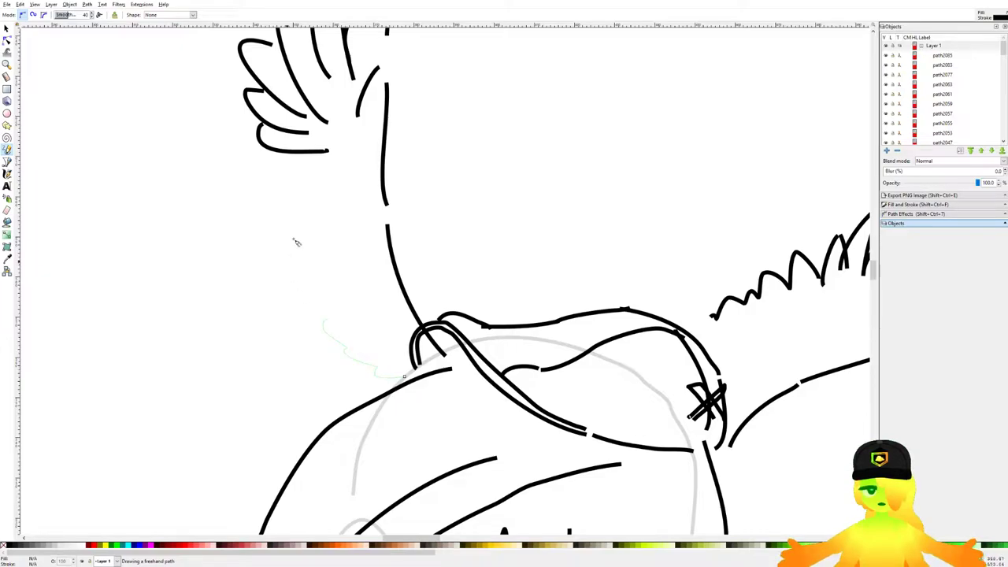
left_click_drag(290, 250, 278, 256)
scroll(372, 292, "down", 3)
Step: Select all strokes of the upright wing, rotate them slightly clockwise and shift them inward against the cap
key("s")
mouse_move(238, 125)
left_mouse_down()
mouse_move(399, 275)
mouse_move(411, 274)
mouse_move(377, 262)
left_mouse_up()
key("Escape")
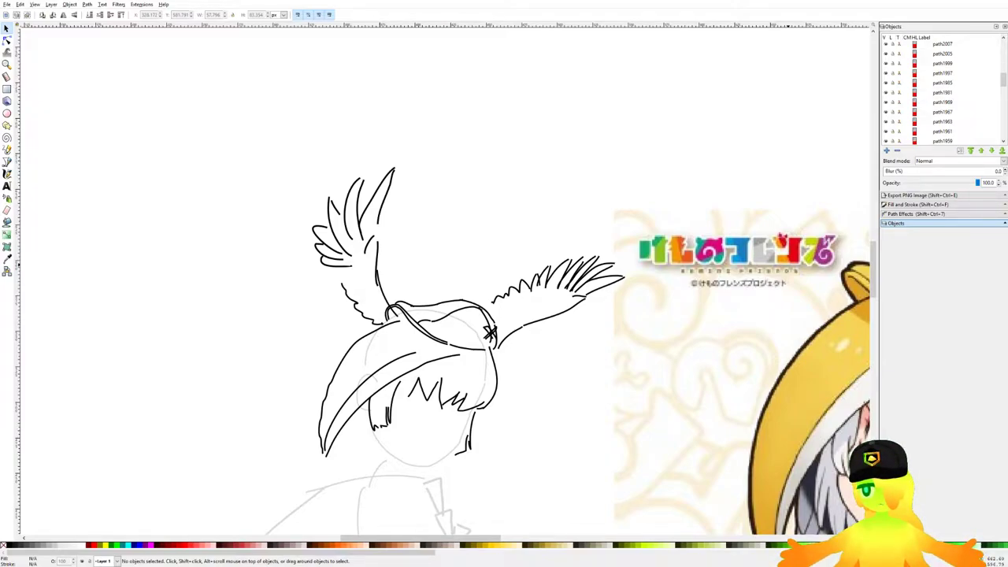
left_click_drag(788, 265, 765, 221)
scroll(764, 245, "down", 2)
mouse_move(681, 316)
left_mouse_down()
mouse_move(580, 317)
mouse_move(578, 297)
left_mouse_up()
scroll(575, 301, "up", 2)
mouse_move(467, 225)
left_mouse_down()
mouse_move(497, 218)
mouse_move(520, 297)
left_mouse_up()
left_click_drag(245, 74, 414, 243)
left_click(385, 234, "shift")
left_click(387, 219, "shift")
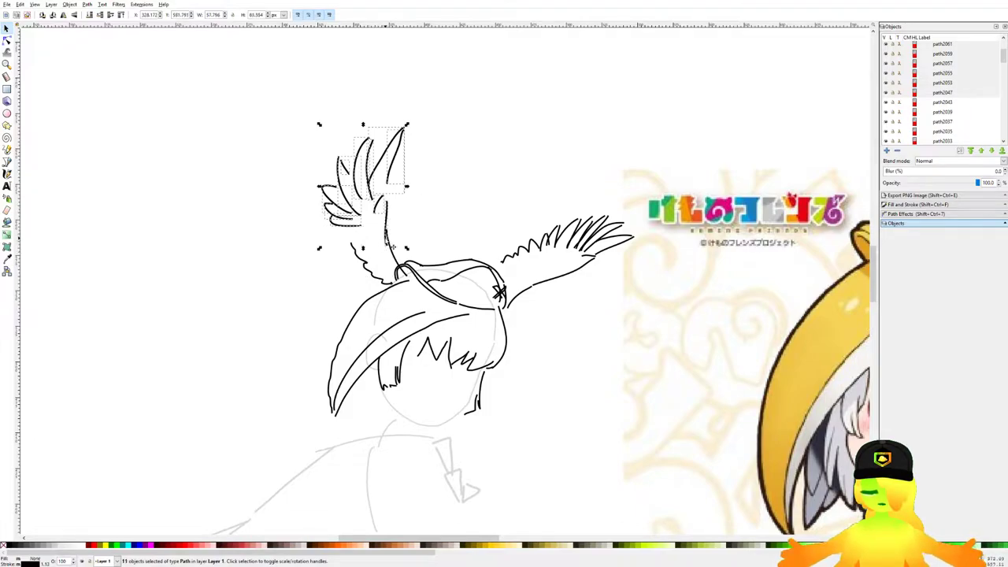
left_click(360, 259, "shift")
left_click(360, 259)
left_click_drag(409, 125, 417, 130)
left_click_drag(391, 208, 406, 204)
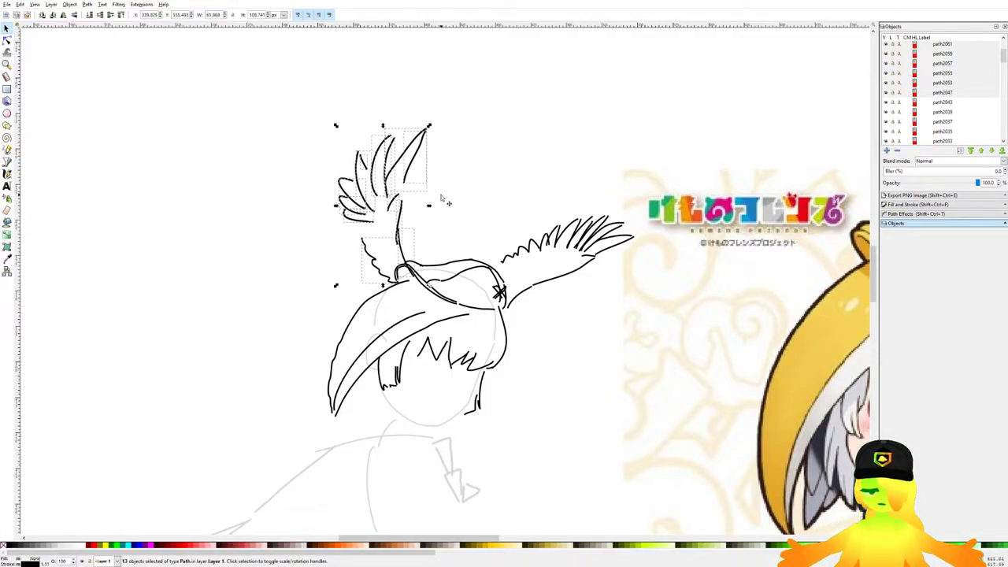
left_click(546, 386)
Step: Add a short freehand stroke between the brim's outer edge and the base of the upright wing
left_click_drag(550, 395, 513, 235)
scroll(514, 236, "down", 1)
left_click(7, 152)
mouse_move(844, 296)
left_mouse_down()
mouse_move(829, 330)
mouse_move(785, 332)
left_mouse_up()
scroll(785, 331, "down", 1)
scroll(441, 256, "up", 4)
left_click_drag(562, 243, 475, 222)
scroll(476, 222, "up", 1)
mouse_move(509, 84)
left_mouse_down()
mouse_move(458, 146)
mouse_move(462, 139)
left_mouse_up()
key("ctrl+z")
left_click_drag(551, 162, 453, 119)
scroll(454, 119, "down", 1)
left_click_drag(331, 166, 223, 192)
key("ctrl+z")
left_click_drag(638, 248, 574, 223)
Step: Draw a hair lock with a jagged end hanging below the side hair, beside the cheek away from the brim
scroll(515, 290, "up", 2)
scroll(516, 288, "down", 6)
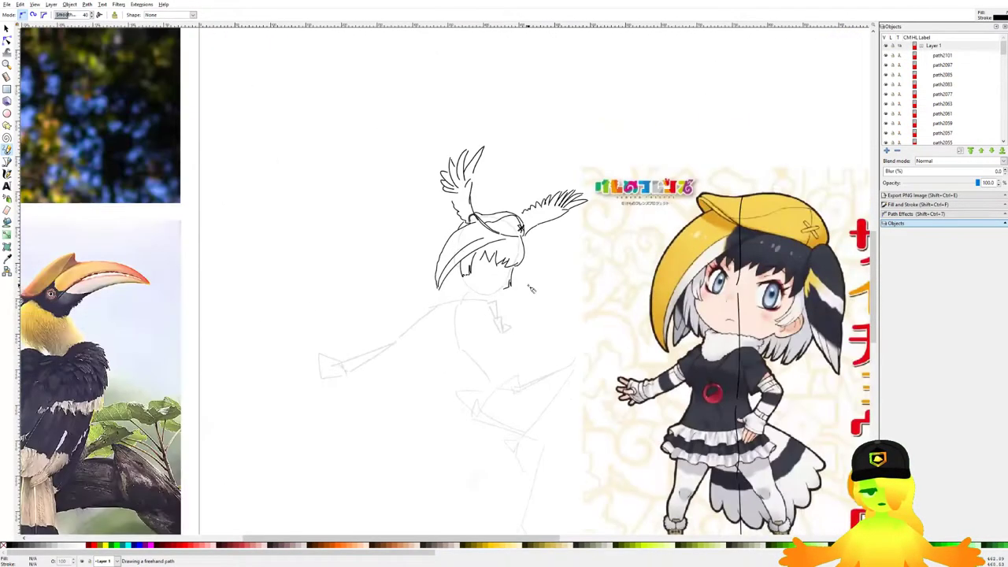
scroll(517, 282, "up", 5)
mouse_move(453, 310)
left_mouse_down()
mouse_move(465, 254)
mouse_move(453, 325)
mouse_move(414, 340)
left_mouse_up()
mouse_move(345, 346)
left_mouse_down()
mouse_move(530, 403)
mouse_move(628, 455)
left_mouse_up()
Step: Draw spiky hair tufts behind the brim and jagged hair between its tip and the face, and save the drawing
left_click_drag(330, 177, 227, 197)
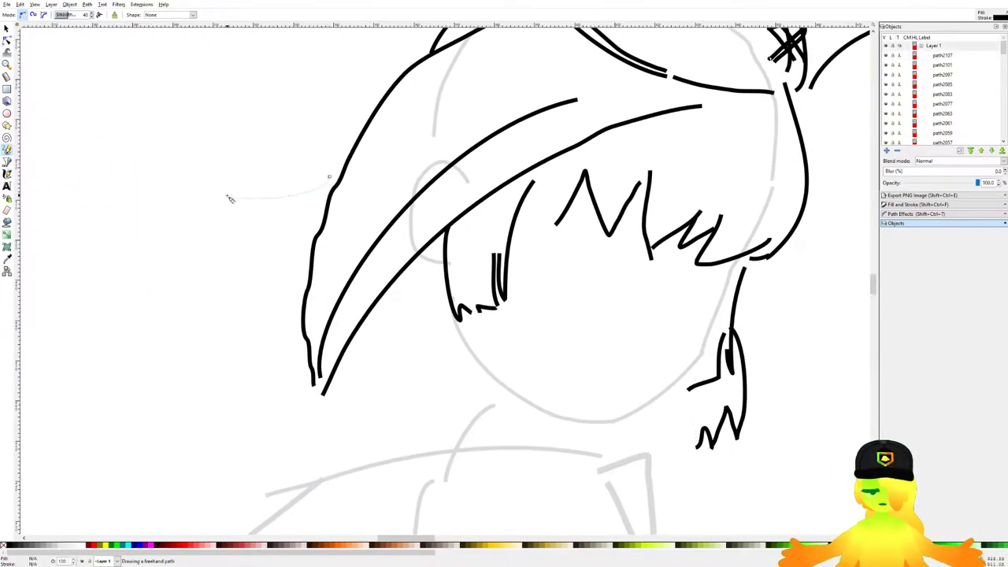
mouse_move(285, 226)
left_mouse_down()
mouse_move(247, 256)
mouse_move(280, 337)
left_mouse_up()
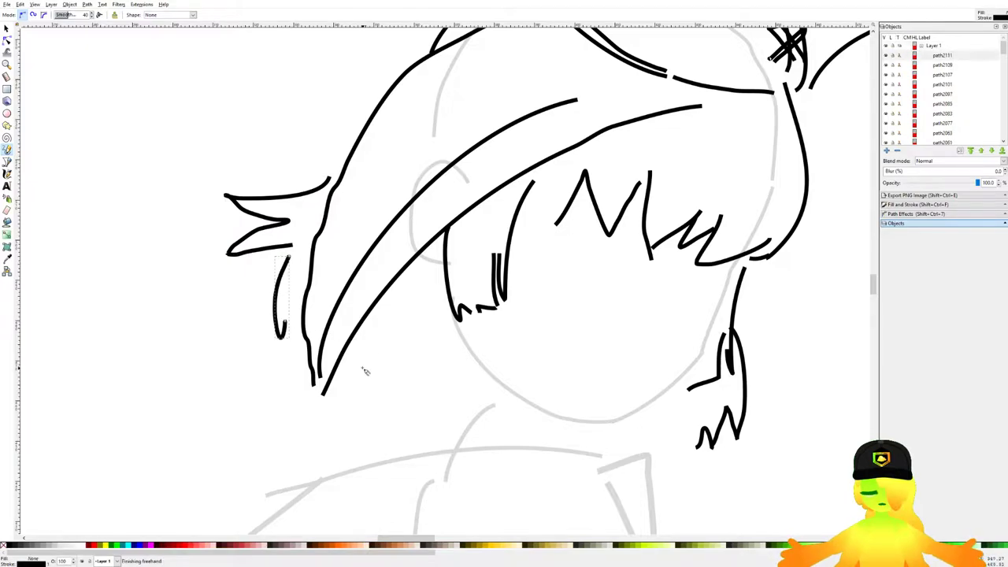
mouse_move(439, 286)
left_mouse_down()
mouse_move(462, 387)
mouse_move(403, 392)
left_mouse_up()
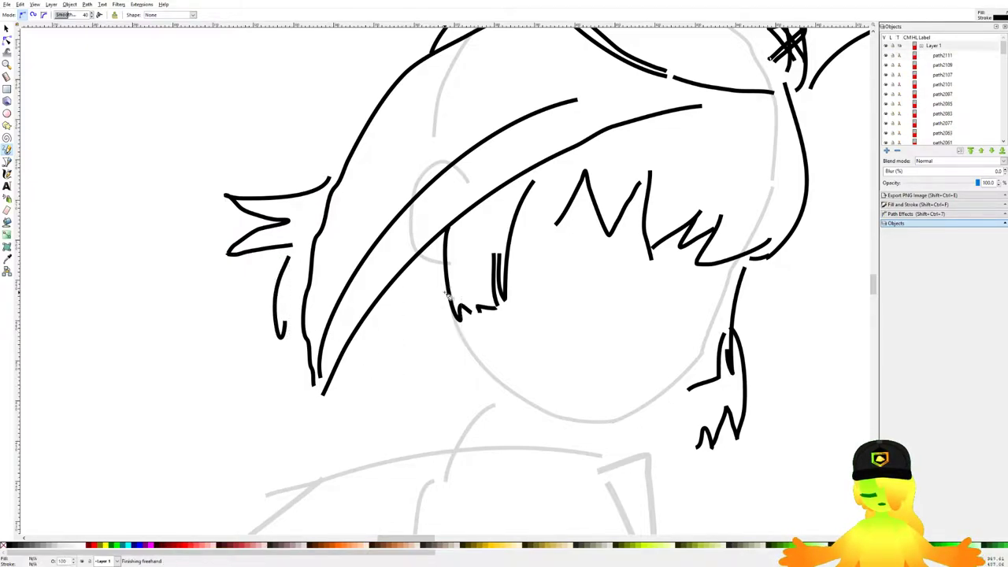
scroll(427, 350, "down", 2)
scroll(430, 350, "down", 3)
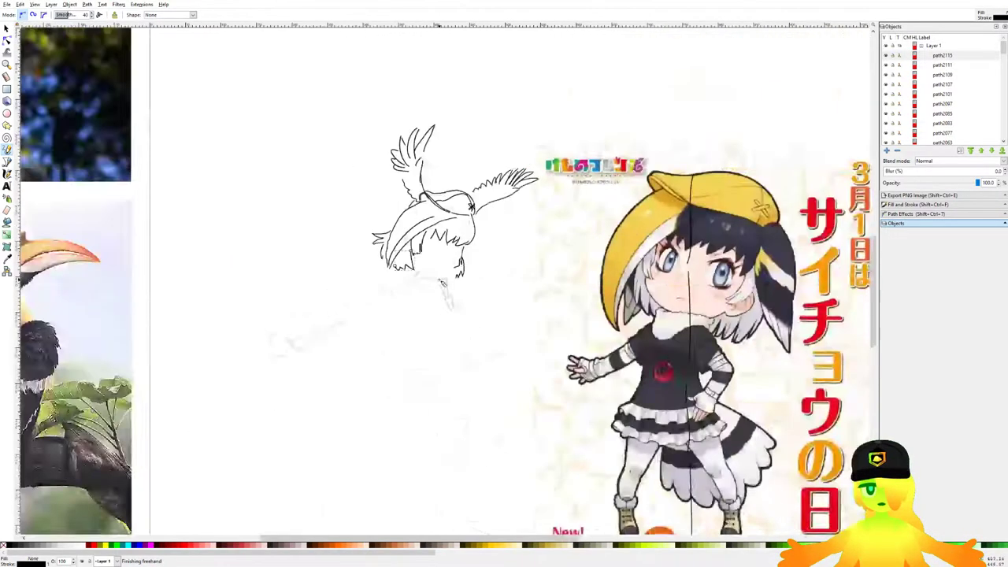
key("ctrl+s")
scroll(363, 284, "up", 2)
scroll(363, 283, "down", 2)
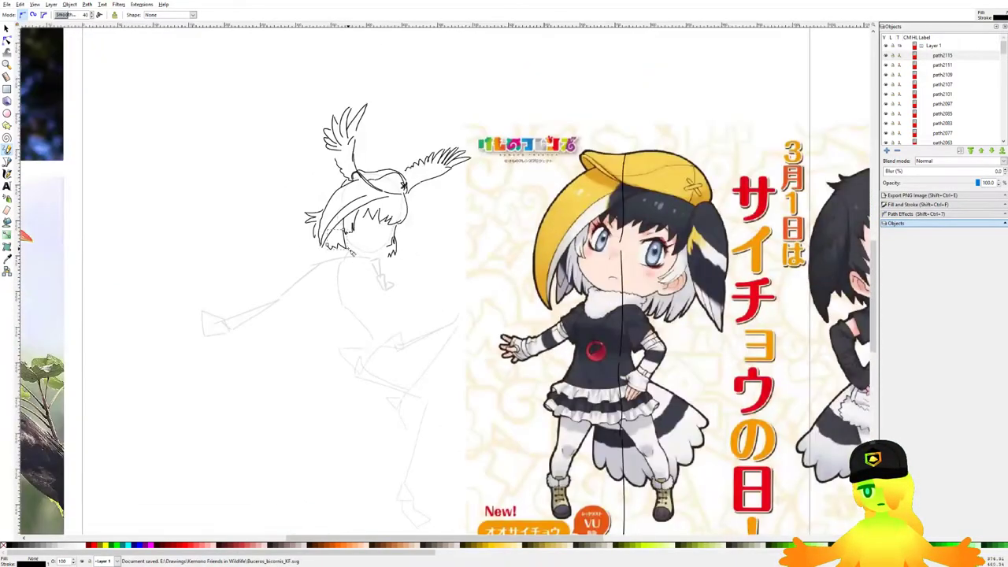
scroll(459, 303, "up", 6)
left_click_drag(457, 300, 447, 339)
key("ctrl+z")
mouse_move(537, 133)
left_mouse_down()
mouse_move(483, 273)
mouse_move(466, 354)
mouse_move(455, 289)
left_mouse_up()
key("ctrl+z")
key("ctrl+z")
left_click_drag(454, 290, 426, 393)
left_click_drag(429, 293, 470, 254)
key("ctrl+z")
key("ctrl+z")
left_click_drag(583, 102, 522, 275)
mouse_move(521, 276)
left_mouse_down()
mouse_move(461, 379)
mouse_move(472, 352)
left_mouse_up()
key("ctrl+z")
left_click_drag(473, 351, 310, 433)
scroll(363, 360, "down", 1)
scroll(363, 360, "down", 1)
left_click_drag(363, 360, 421, 309)
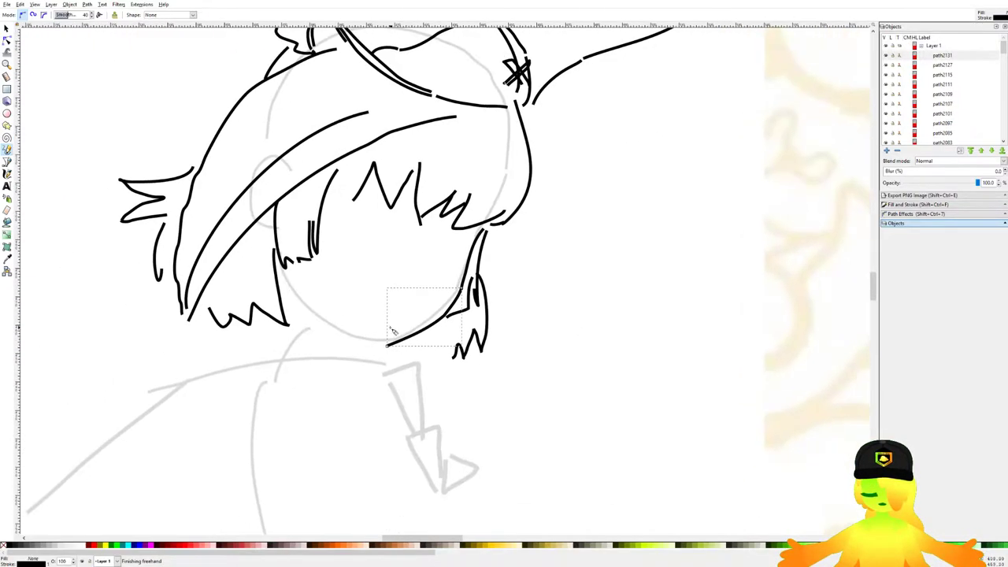
scroll(420, 310, "up", 1)
key("ctrl+z")
key("ctrl+z")
Step: Trace the face outline along the faded head guide, from the side hair down both cheeks to the chin
left_click_drag(574, 129, 538, 208)
mouse_move(541, 206)
left_mouse_down()
mouse_move(495, 305)
mouse_move(538, 208)
mouse_move(511, 280)
left_mouse_up()
key("ctrl+z")
mouse_move(509, 284)
left_mouse_down()
mouse_move(442, 344)
mouse_move(367, 359)
left_mouse_up()
key("ctrl+z")
mouse_move(186, 230)
left_mouse_down()
mouse_move(339, 356)
mouse_move(364, 359)
left_mouse_up()
key("ctrl+z")
mouse_move(196, 211)
left_mouse_down()
mouse_move(333, 354)
mouse_move(362, 360)
left_mouse_up()
scroll(345, 332, "down", 3)
scroll(386, 325, "down", 3)
left_click_drag(393, 307, 321, 255)
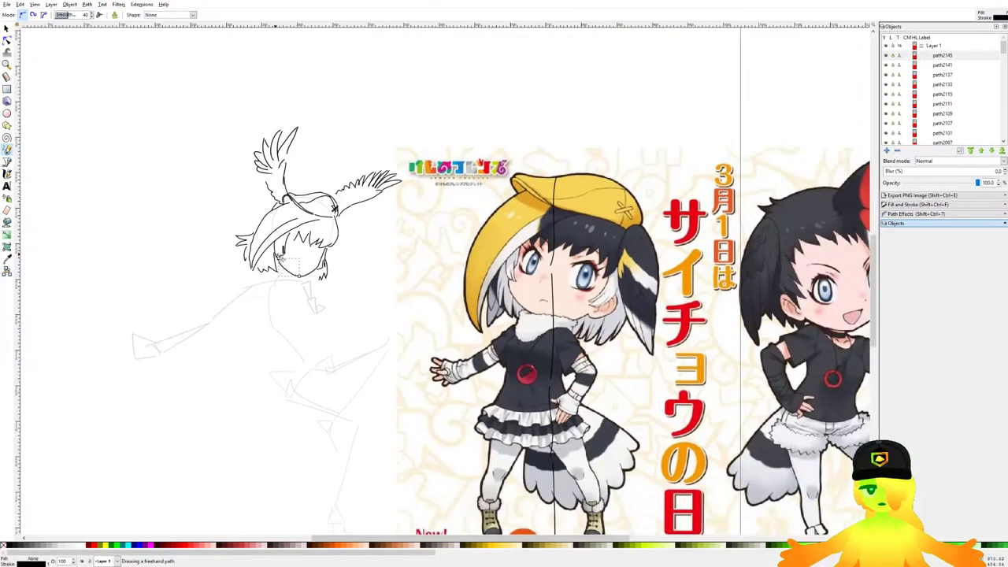
Step: Select the jagged fringe strokes across the forehead and shift them slightly down and inward over the face
scroll(278, 256, "up", 5)
scroll(299, 157, "up", 1)
key("s")
left_click_drag(554, 285, 290, 134)
left_click_drag(468, 242, 448, 255)
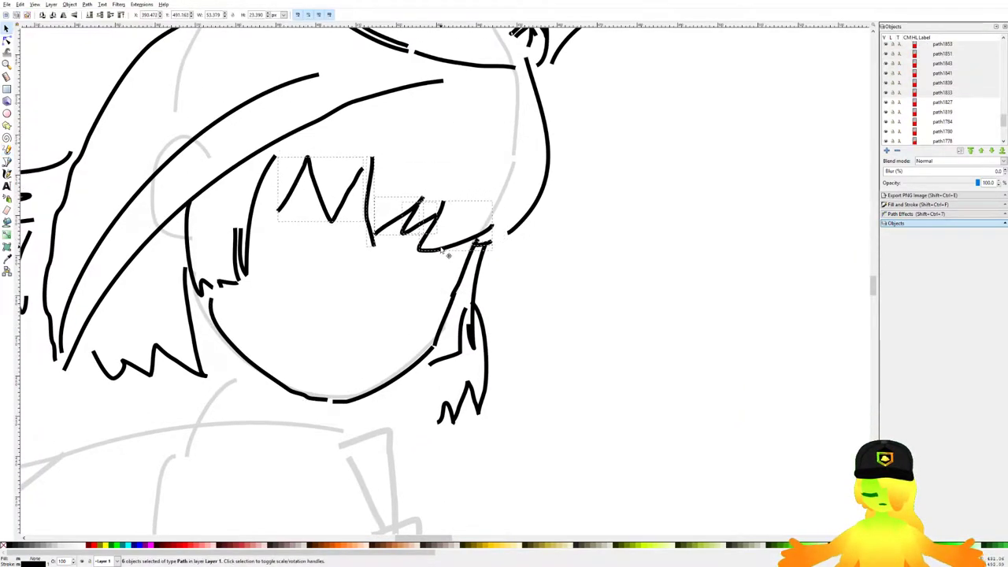
Step: Move the curved back-hair outline in to meet the fringe, make it slightly narrower, and save the drawing
left_click(519, 233)
left_click(516, 228)
left_click_drag(506, 236, 491, 245)
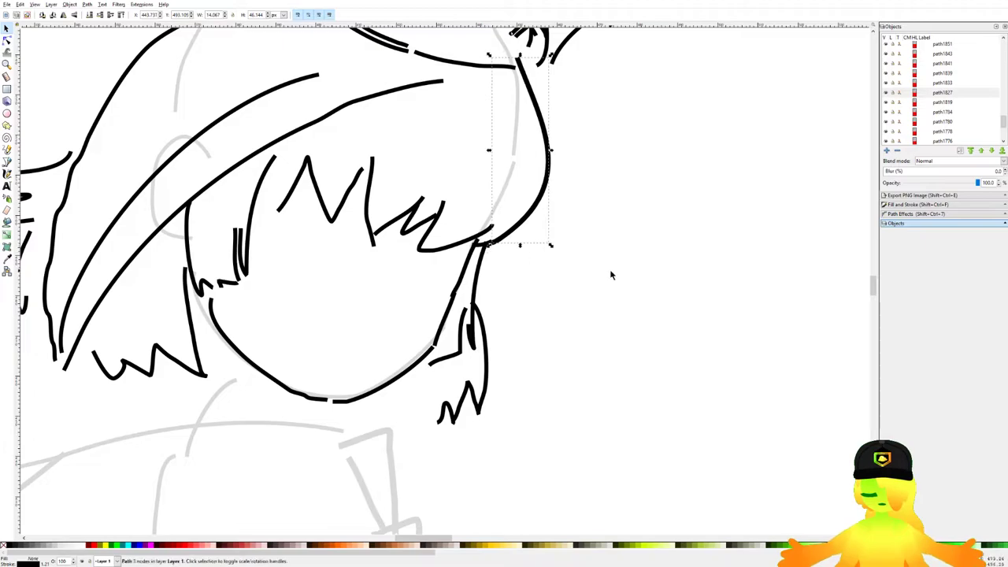
left_click_drag(537, 75, 530, 63)
left_click_drag(550, 151, 540, 177)
left_click(627, 247)
scroll(563, 252, "down", 3)
left_click_drag(564, 285, 527, 271)
key("ctrl+s")
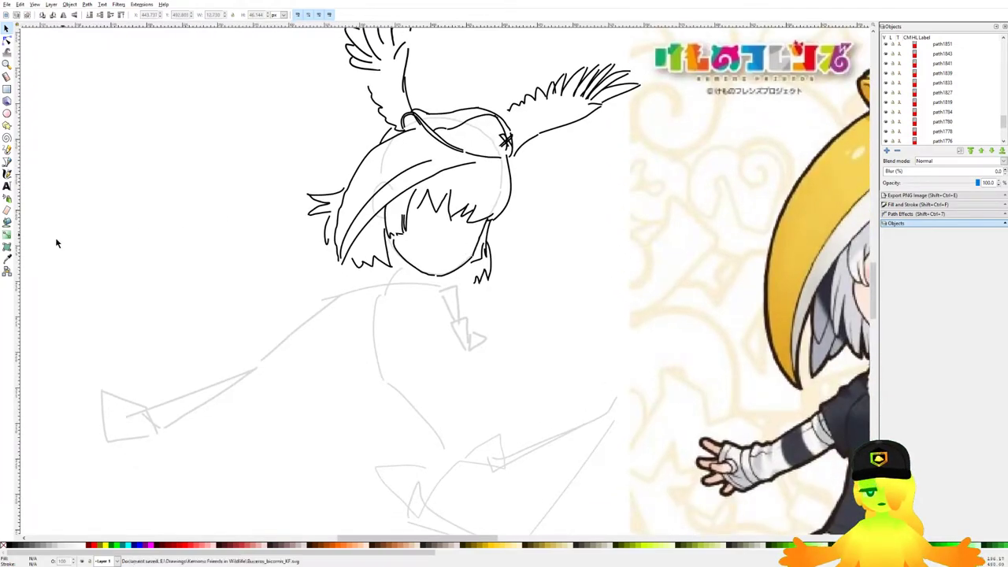
Step: Examine the reference character's face and upper body against the outlined head and pose guide
left_click(8, 149)
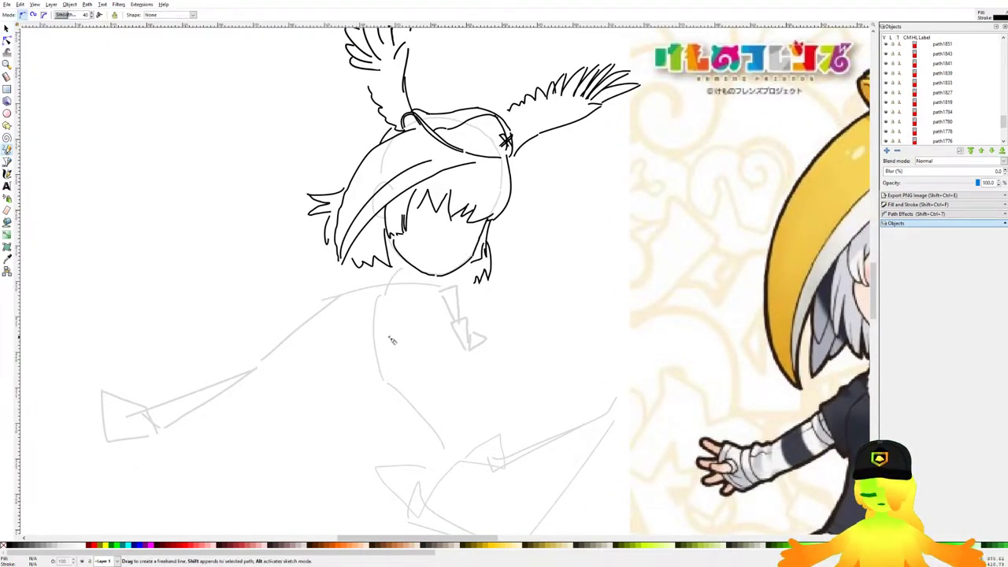
scroll(391, 339, "down", 2)
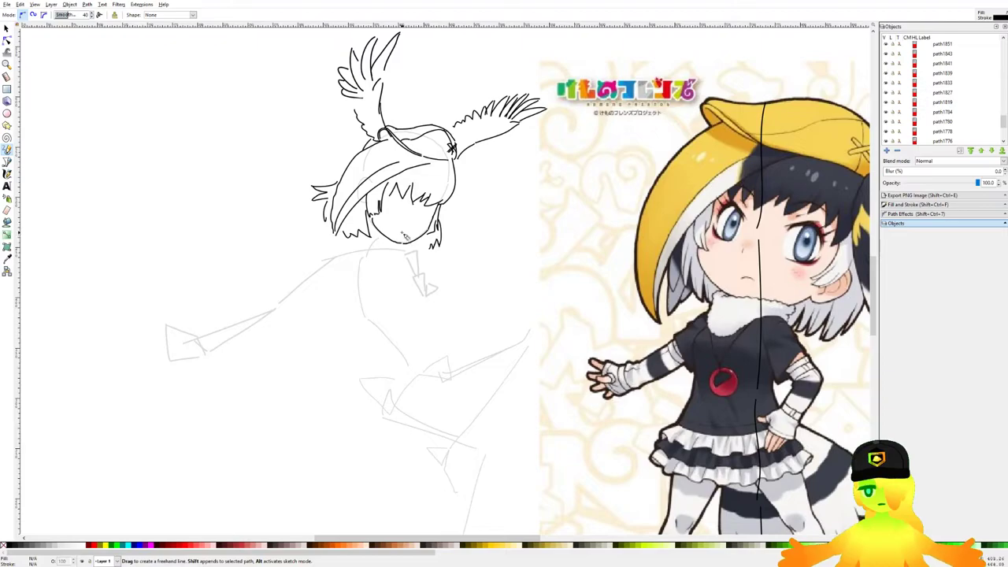
scroll(404, 233, "up", 4)
left_click_drag(411, 286, 408, 299)
scroll(390, 191, "down", 4)
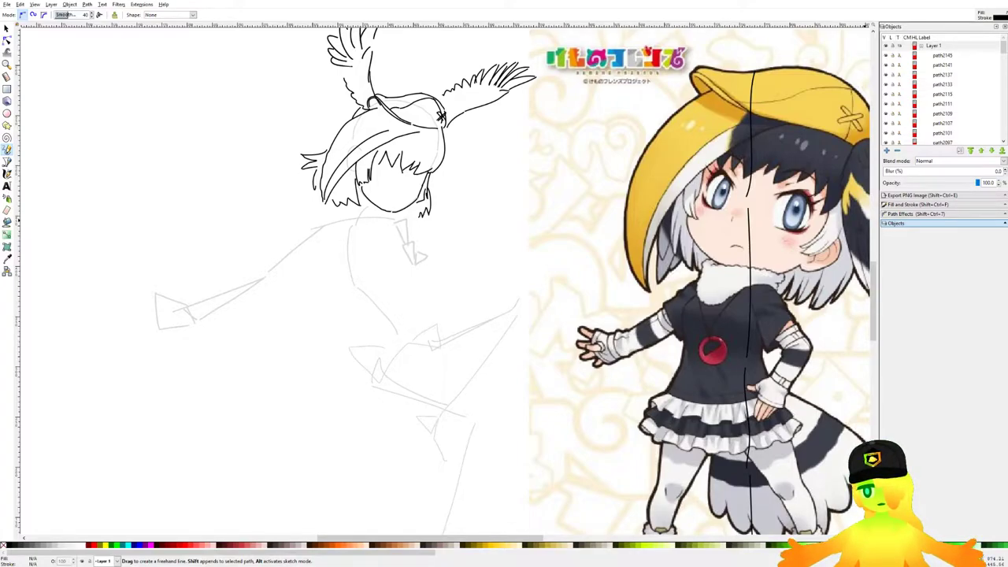
left_click_drag(381, 290, 349, 237)
scroll(351, 193, "up", 4)
scroll(329, 214, "down", 4)
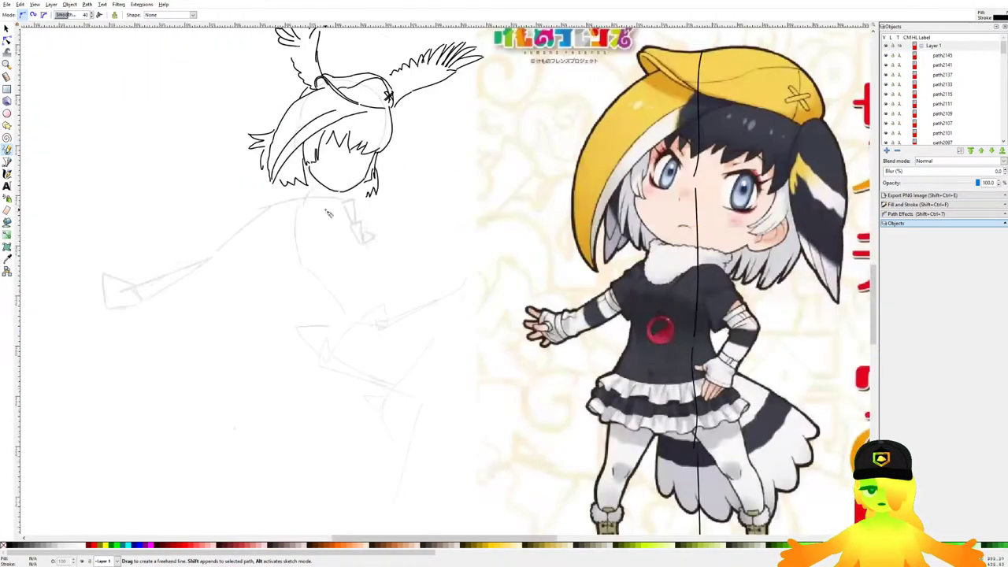
Step: Draw the lower edge of the collar below the chin as a long slope, a short flat base and an upright stroke
scroll(330, 215, "up", 4)
mouse_move(155, 182)
left_mouse_down()
mouse_move(288, 308)
mouse_move(358, 306)
left_mouse_up()
left_click_drag(369, 291, 377, 221)
scroll(378, 229, "down", 5)
scroll(397, 281, "up", 5)
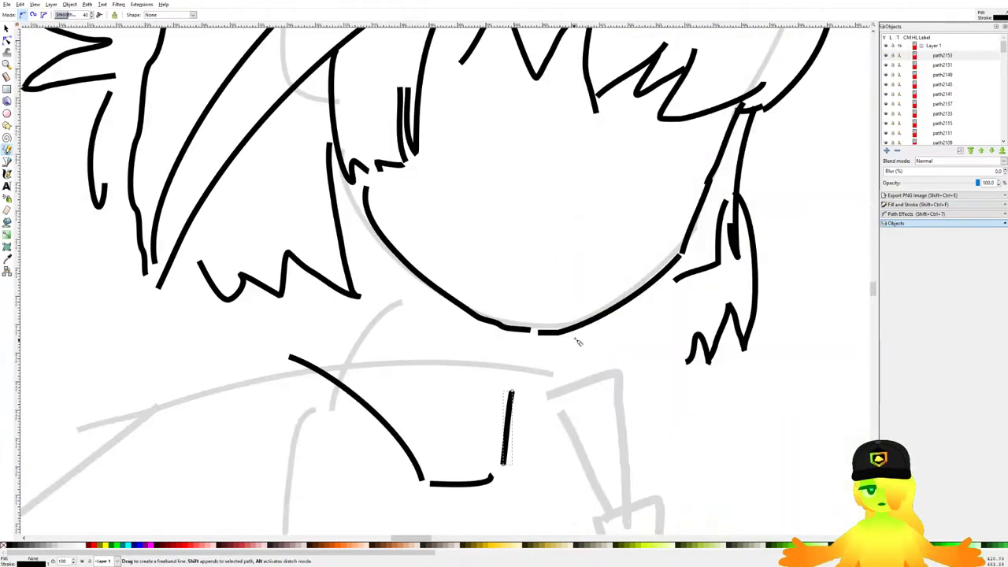
Step: Add the collar's scalloped fluffy edge just beneath the chin and its curled end below the side hair
left_click_drag(571, 337, 552, 381)
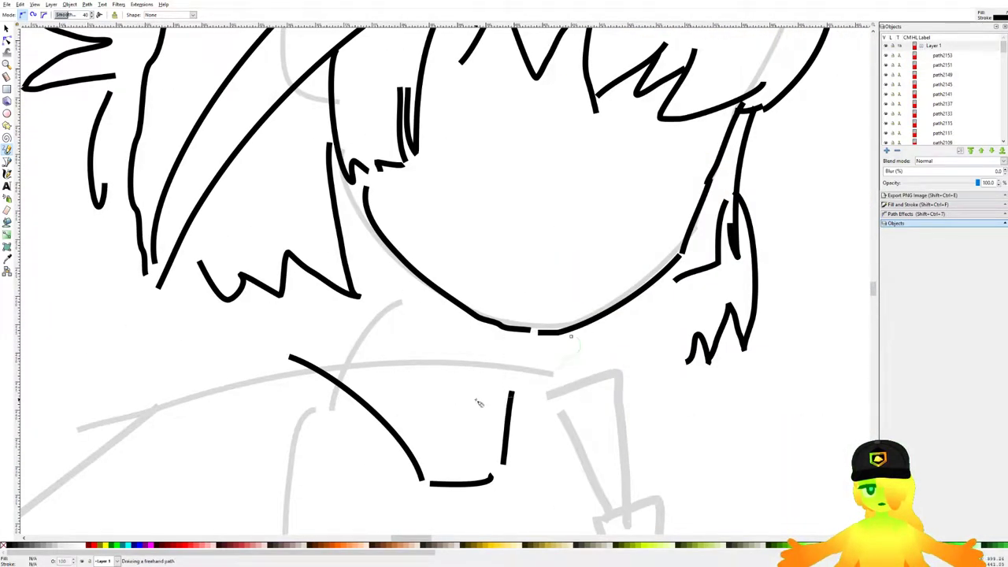
left_click_drag(479, 402, 475, 399)
scroll(472, 394, "down", 5)
scroll(348, 331, "up", 5)
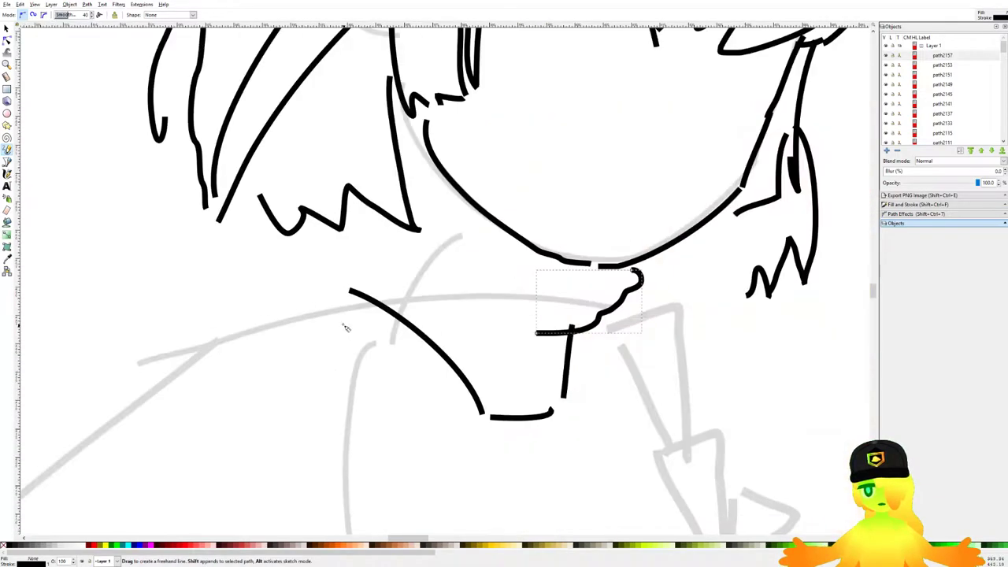
left_click_drag(385, 238, 329, 298)
scroll(338, 291, "down", 5)
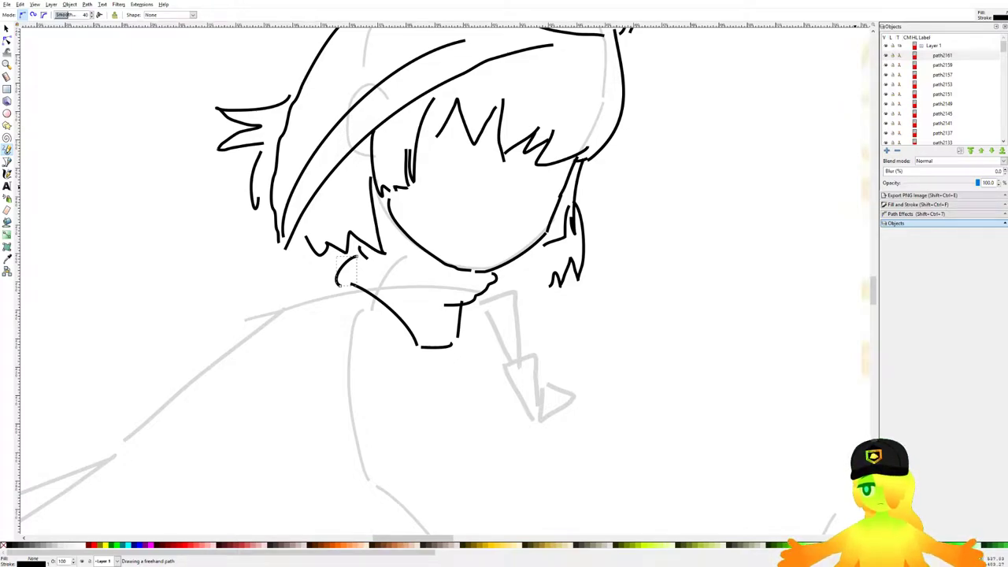
Step: Draw an arched sleeve outline over the outstretched arm's shoulder guide, with a short outer curve and a long inner one
scroll(663, 343, "down", 3)
left_click_drag(663, 343, 449, 216)
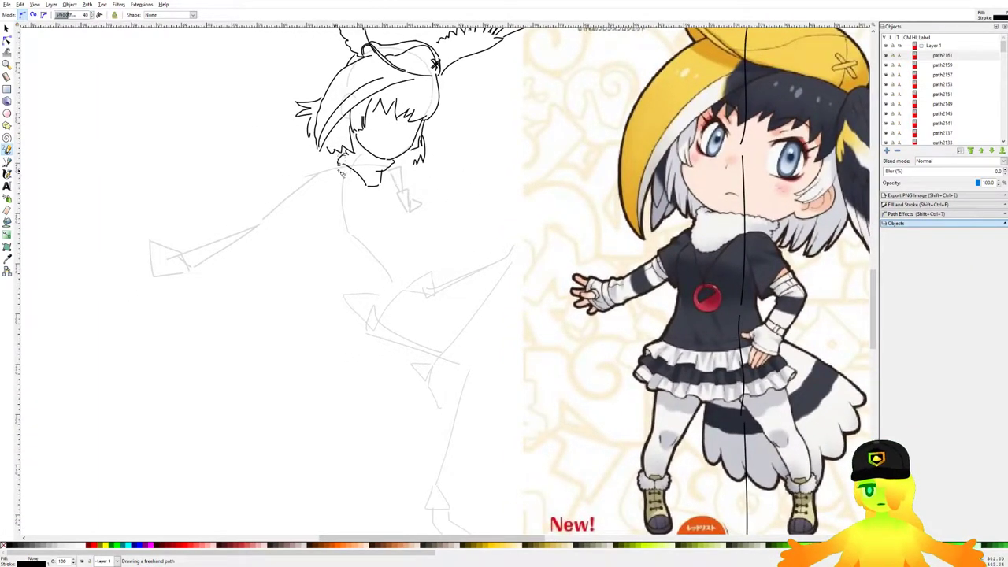
scroll(324, 177, "up", 6)
mouse_move(128, 241)
left_mouse_down()
mouse_move(282, 349)
mouse_move(181, 445)
left_mouse_up()
scroll(216, 277, "down", 3)
key("ctrl+z")
key("ctrl+z")
left_click_drag(141, 157, 315, 348)
scroll(315, 349, "down", 2)
left_click_drag(226, 251, 228, 287)
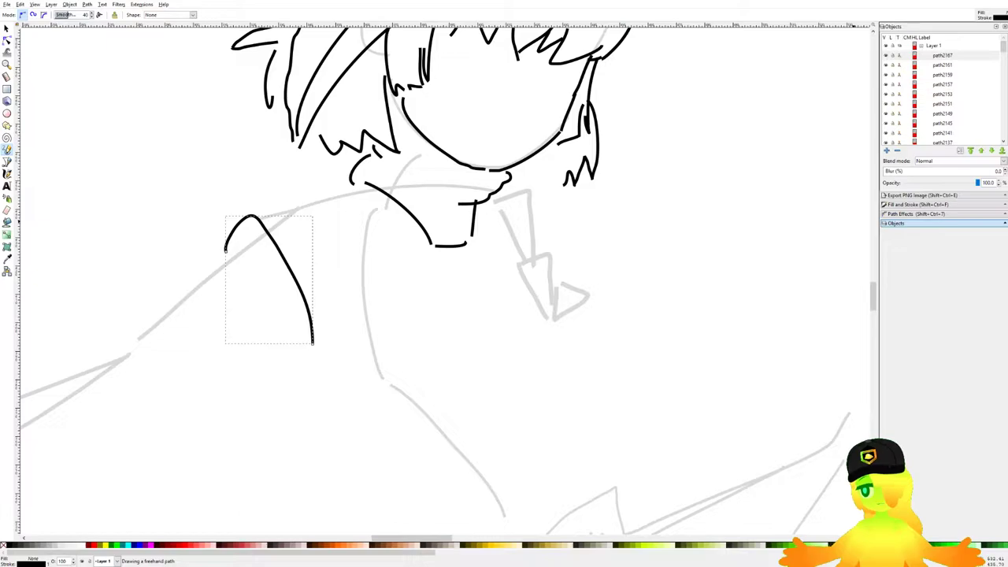
Step: Draw a short stroke down from the collar beside the folded arm guide to start the torso's side
scroll(524, 397, "down", 2)
mouse_move(525, 397)
left_mouse_down()
mouse_move(511, 253)
mouse_move(383, 243)
left_mouse_up()
scroll(383, 243, "down", 1)
scroll(316, 222, "up", 5)
left_click_drag(273, 158, 241, 303)
mouse_move(596, 131)
left_mouse_down()
mouse_move(636, 306)
mouse_move(613, 257)
left_mouse_up()
key("ctrl+z")
key("ctrl+z")
mouse_move(612, 100)
left_mouse_down()
mouse_move(631, 142)
mouse_move(658, 349)
left_mouse_up()
key("ctrl+z")
left_click_drag(636, 153, 656, 352)
left_click_drag(654, 352, 507, 465)
key("ctrl+z")
key("ctrl+z")
Step: Outline the chest with a long outward curve down the torso's side and an underside curving inward
mouse_move(638, 159)
left_mouse_down()
mouse_move(633, 353)
mouse_move(434, 473)
left_mouse_up()
scroll(433, 472, "down", 3)
key("ctrl+z")
mouse_move(545, 243)
left_mouse_down()
mouse_move(394, 311)
mouse_move(441, 309)
left_mouse_up()
scroll(510, 296, "down", 2)
left_click_drag(515, 300, 567, 369)
mouse_move(533, 348)
left_mouse_down()
mouse_move(444, 276)
mouse_move(512, 309)
left_mouse_up()
key("ctrl+z")
scroll(463, 266, "down", 2)
scroll(512, 307, "up", 1)
left_click_drag(540, 270, 535, 312)
scroll(405, 194, "up", 3)
scroll(330, 186, "down", 3)
Step: Shift the arched sleeve outline slightly outward, away from the torso, and save the drawing
left_click(8, 27)
left_click_drag(228, 174, 334, 286)
left_click_drag(316, 245, 305, 245)
key("Escape")
key("ctrl+s")
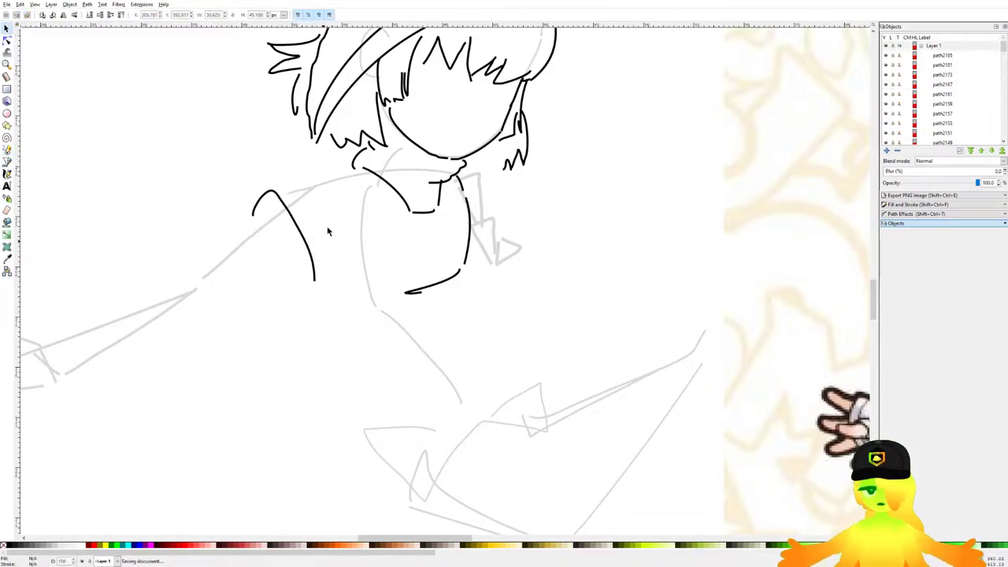
Step: Draw a nearly straight shoulder line from the top of the sleeve arch toward the collar, and undo the last connecting strokes
scroll(243, 130, "up", 2)
left_click(7, 149)
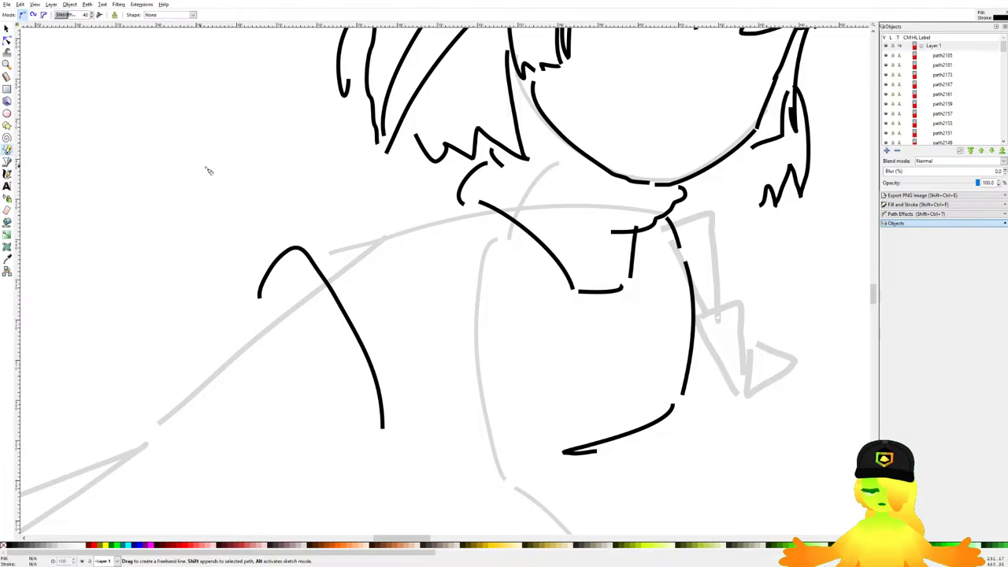
scroll(378, 203, "down", 5)
scroll(434, 225, "up", 1)
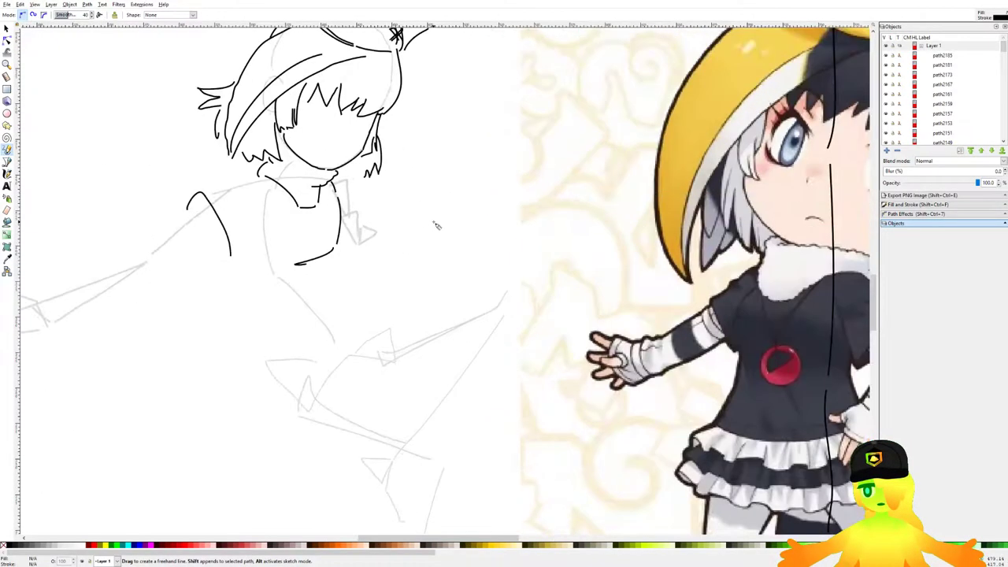
scroll(358, 220, "up", 5)
left_click_drag(138, 261, 343, 251)
left_click_drag(304, 250, 265, 235)
key("ctrl+z")
left_click_drag(100, 247, 344, 255)
mouse_move(252, 254)
left_mouse_down()
mouse_move(666, 297)
mouse_move(669, 308)
left_mouse_up()
scroll(513, 198, "down", 3)
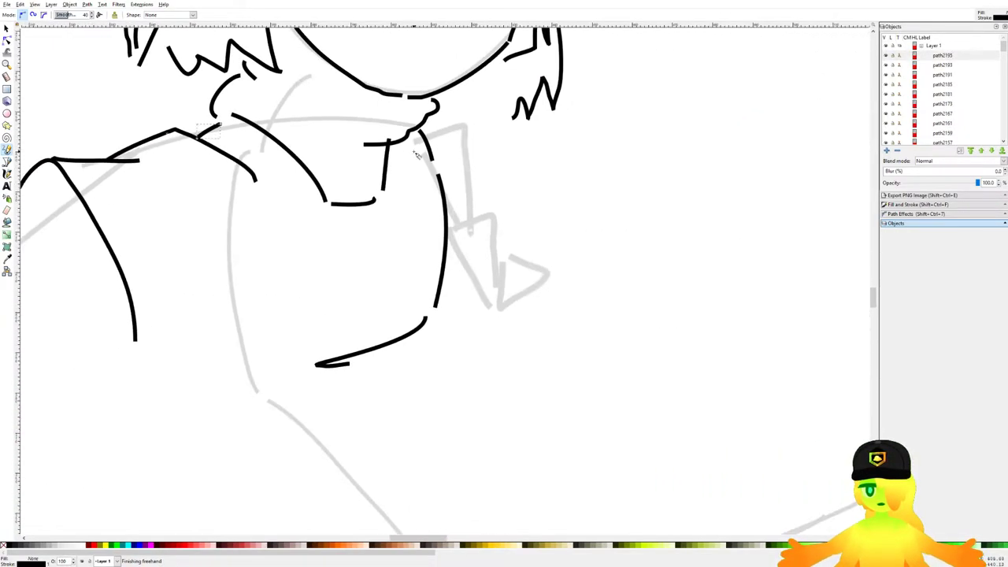
key("ctrl+z")
key("ctrl+z")
Step: Draw a rounded shoulder curve at the end of the shoulder line and a short stroke linking it to the collar
scroll(135, 147, "up", 1)
left_click_drag(113, 164, 232, 206)
left_click_drag(168, 151, 243, 120)
key("ctrl+z")
left_click_drag(183, 136, 234, 97)
scroll(568, 158, "down", 2)
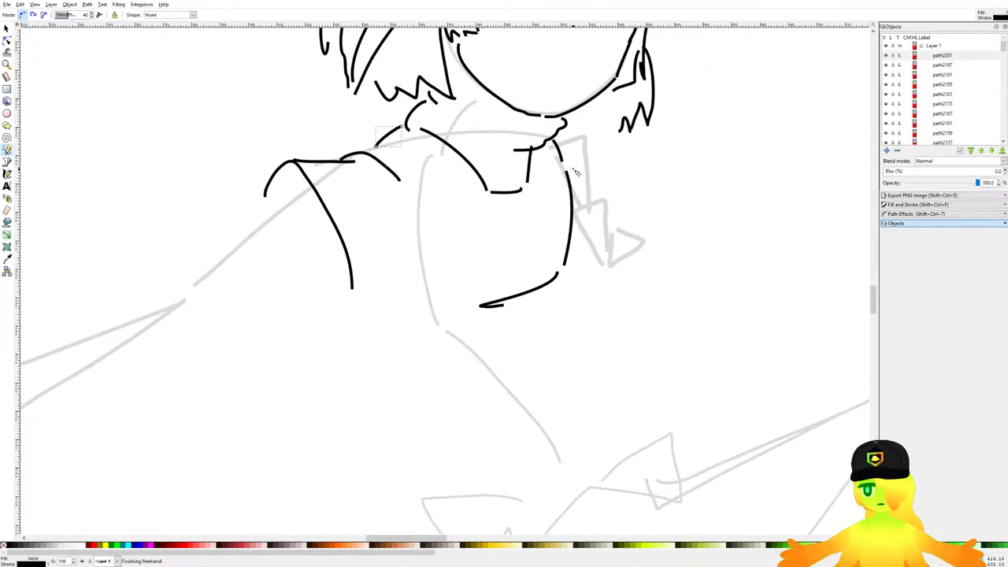
Step: Draw a gently curved lower hem from the bottom end of the long sleeve stroke outward beneath the arm guide
scroll(595, 175, "up", 3)
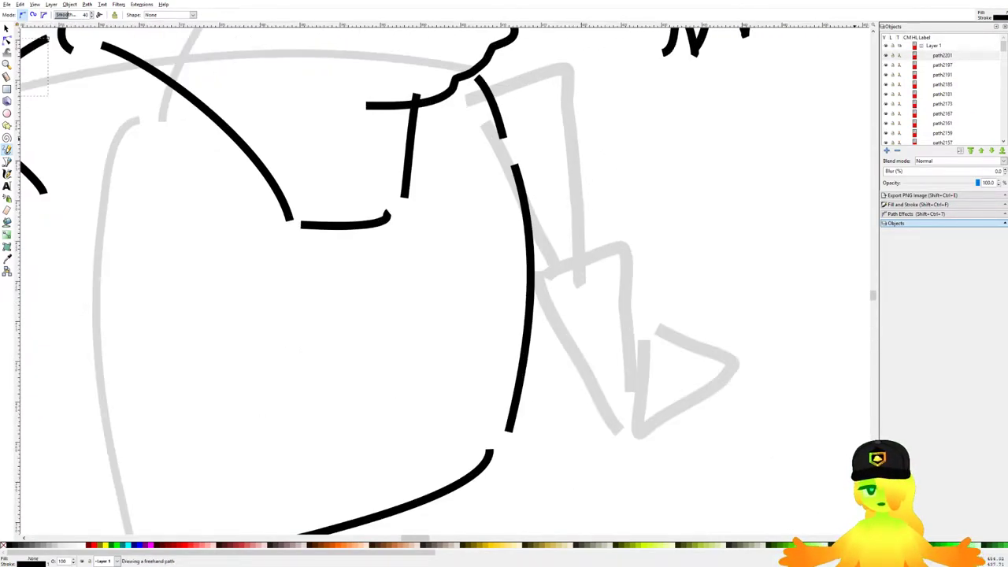
scroll(549, 330, "down", 3)
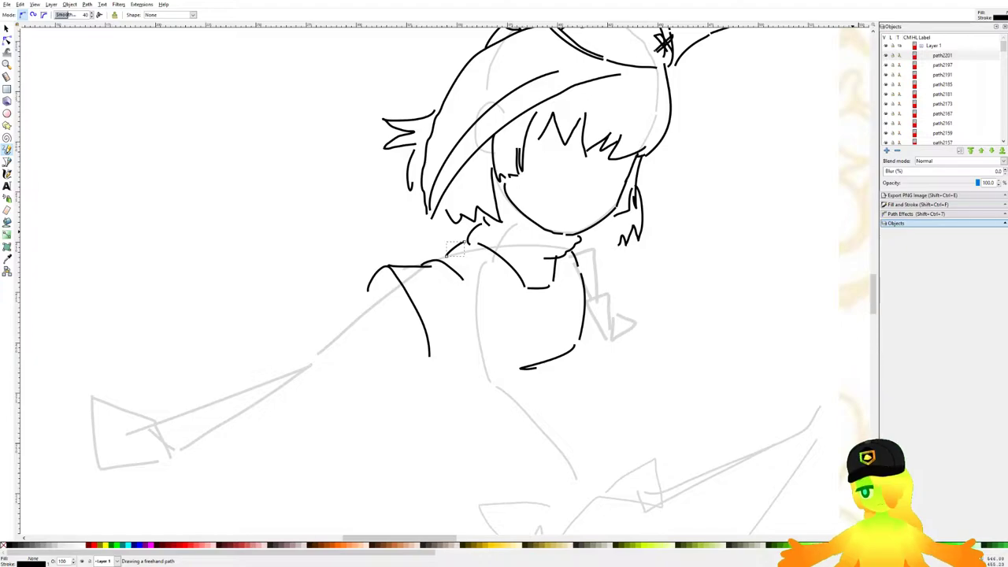
scroll(309, 280, "down", 3)
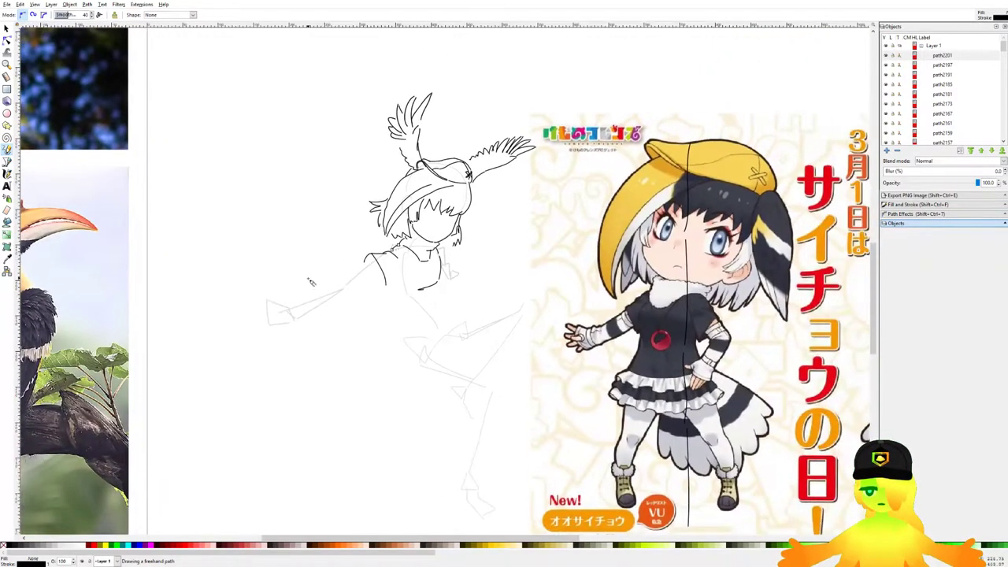
scroll(329, 290, "up", 5)
left_click_drag(652, 278, 553, 281)
key("ctrl+z")
left_click_drag(746, 267, 493, 304)
mouse_move(393, 309)
left_mouse_down()
mouse_move(501, 280)
mouse_move(512, 202)
mouse_move(513, 285)
left_mouse_up()
key("ctrl+z")
left_click_drag(402, 304, 413, 305)
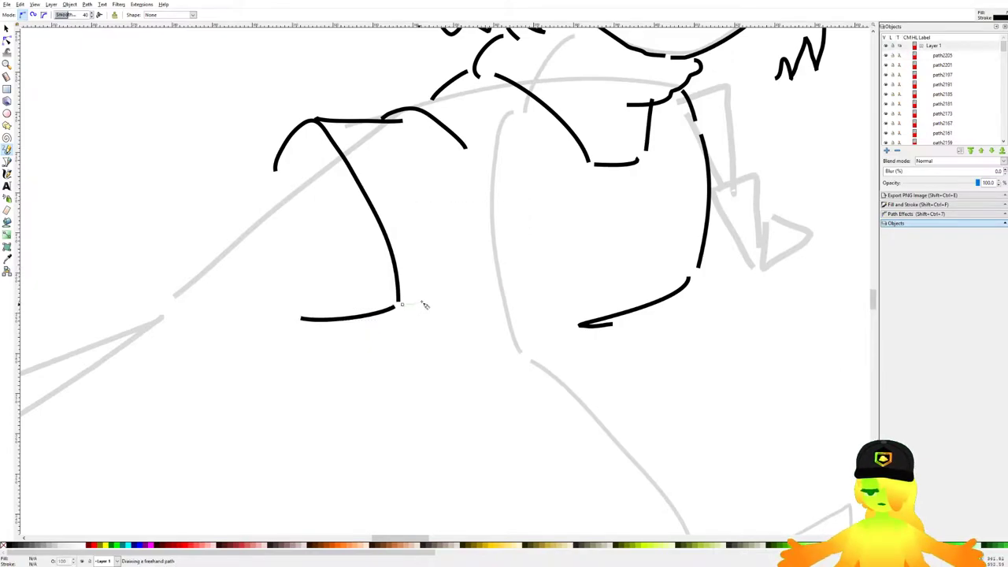
Step: Draw the pointed underarm fold beside the near sleeve and the outline of the far sleeve over the grey sketch
left_click_drag(504, 208, 402, 304)
scroll(577, 236, "down", 2)
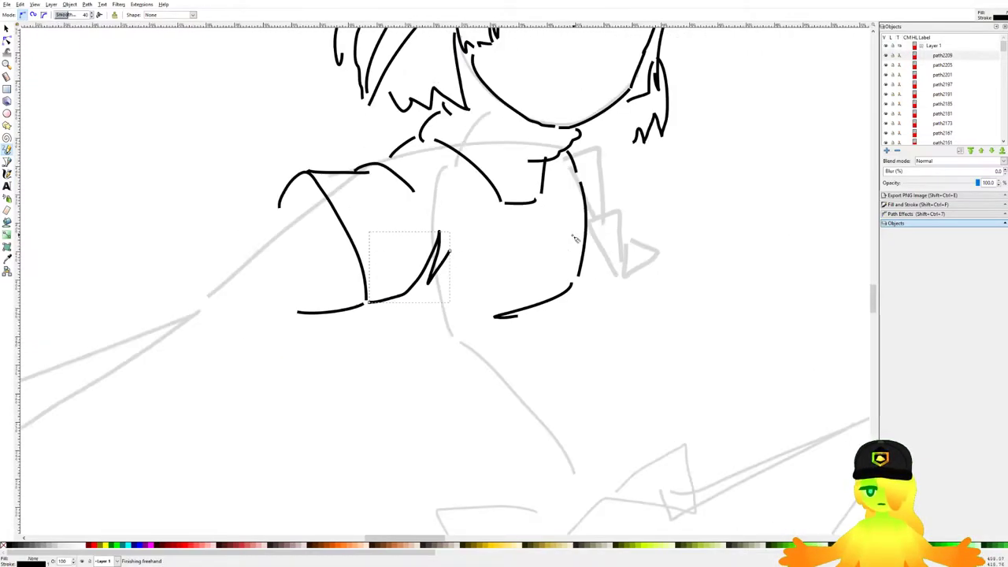
scroll(627, 158, "up", 3)
mouse_move(492, 135)
left_mouse_down()
mouse_move(554, 175)
mouse_move(581, 225)
left_mouse_up()
key("ctrl+z")
left_click_drag(513, 112, 606, 192)
key("ctrl+z")
mouse_move(601, 233)
left_mouse_down()
mouse_move(653, 312)
mouse_move(621, 402)
mouse_move(598, 399)
left_mouse_up()
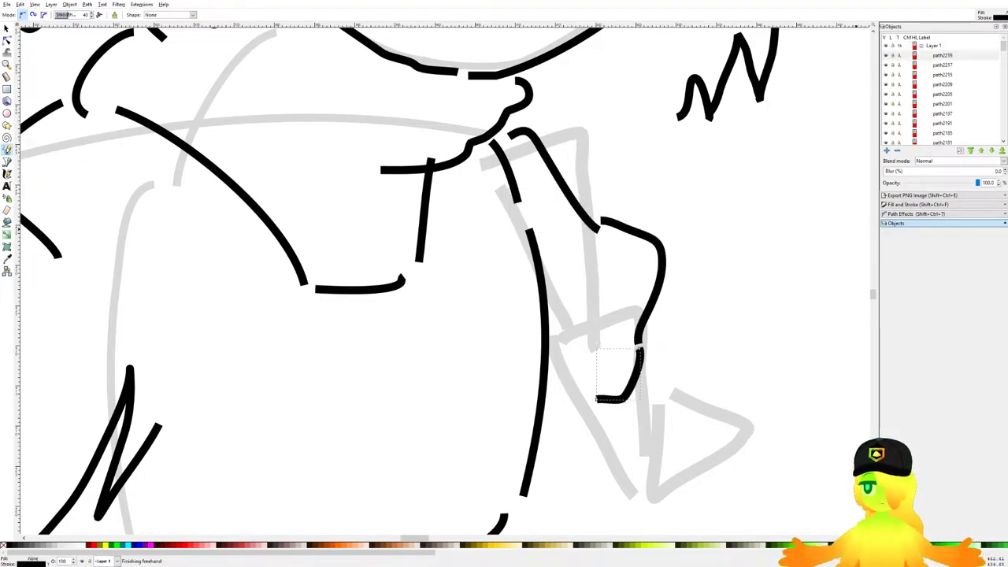
scroll(755, 267, "down", 4)
key("ctrl+z")
left_click_drag(640, 229, 556, 288)
scroll(520, 219, "down", 5)
scroll(519, 218, "down", 2)
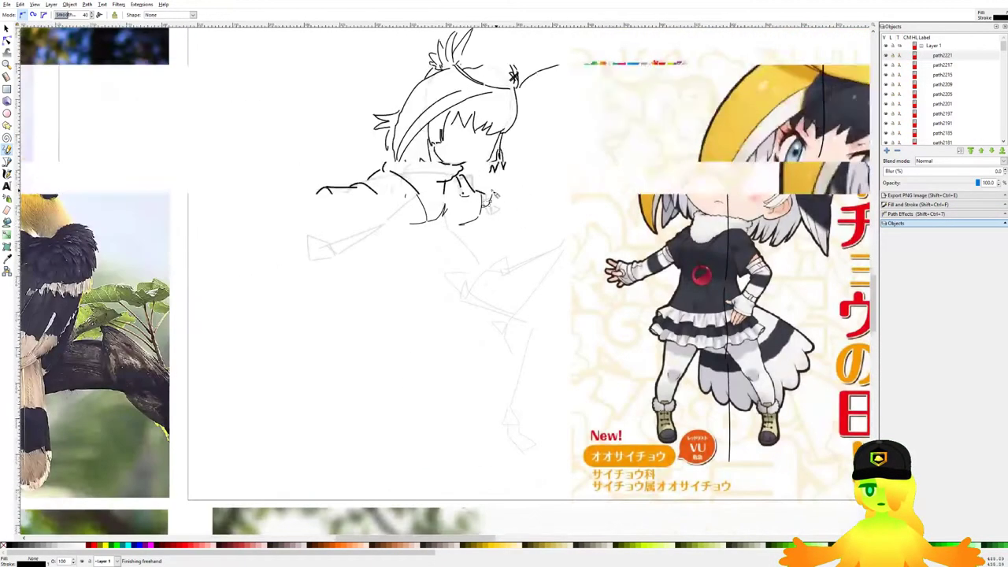
Step: Draw the two necklace cords curving from the collar down across the chest to the underarm fold
scroll(494, 193, "up", 5)
scroll(456, 173, "down", 5)
scroll(431, 170, "up", 4)
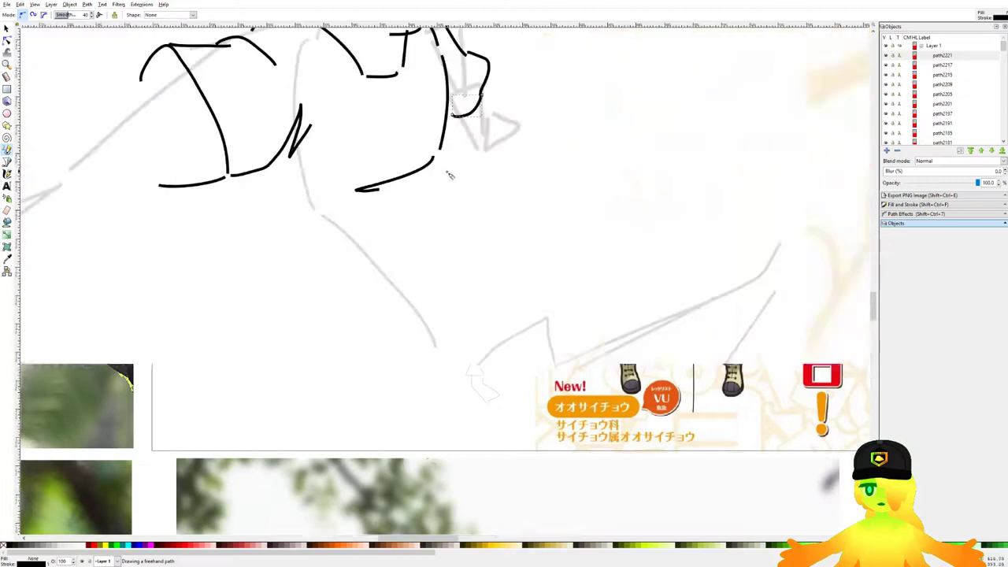
scroll(441, 151, "down", 5)
scroll(455, 150, "up", 5)
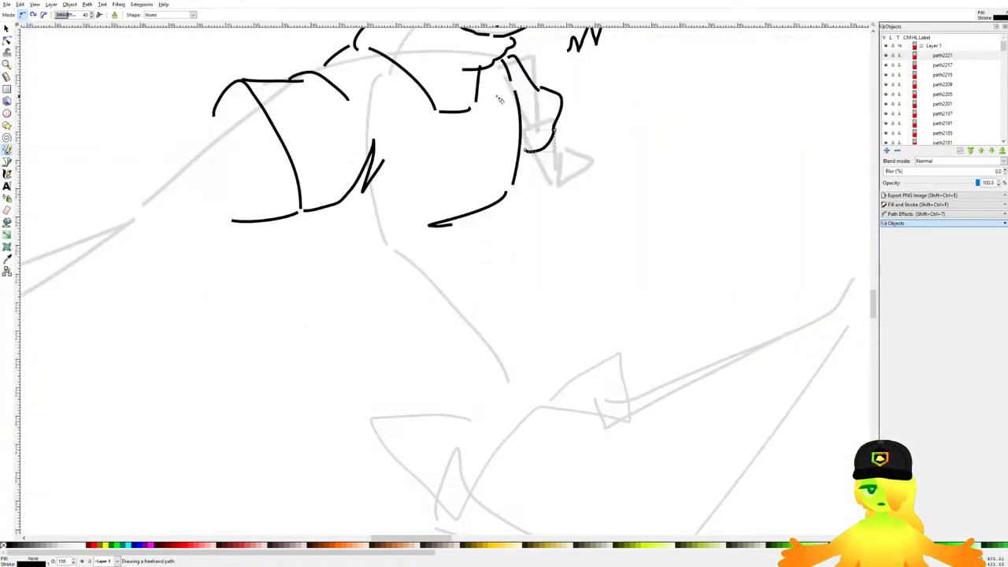
left_click_drag(486, 72, 400, 182)
scroll(426, 95, "up", 2)
mouse_move(410, 58)
left_mouse_down()
mouse_move(378, 282)
mouse_move(369, 213)
mouse_move(336, 267)
left_mouse_up()
key("ctrl+z")
key("ctrl+z")
left_click_drag(406, 146, 329, 300)
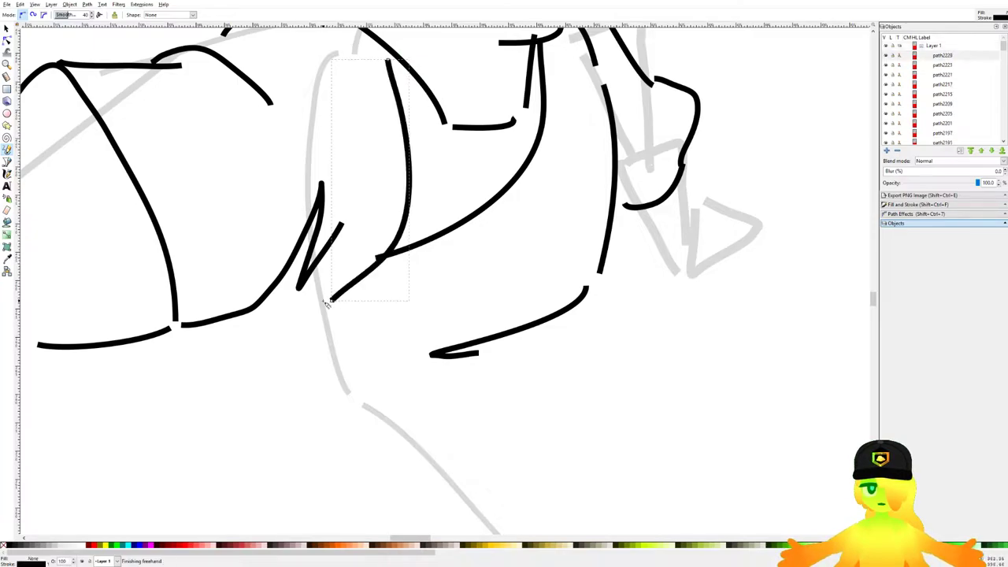
Step: Draw the round pendant below the necklace cords, with its small attachment loop and the inner V-shaped marking
scroll(327, 303, "down", 4)
scroll(315, 276, "up", 5)
left_click_drag(388, 179, 364, 196)
scroll(364, 195, "down", 4)
scroll(364, 195, "up", 5)
left_click_drag(406, 172, 426, 206)
left_click_drag(208, 230, 208, 226)
mouse_move(318, 143)
left_mouse_down()
mouse_move(368, 167)
mouse_move(381, 158)
left_mouse_up()
left_click_drag(270, 200, 359, 312)
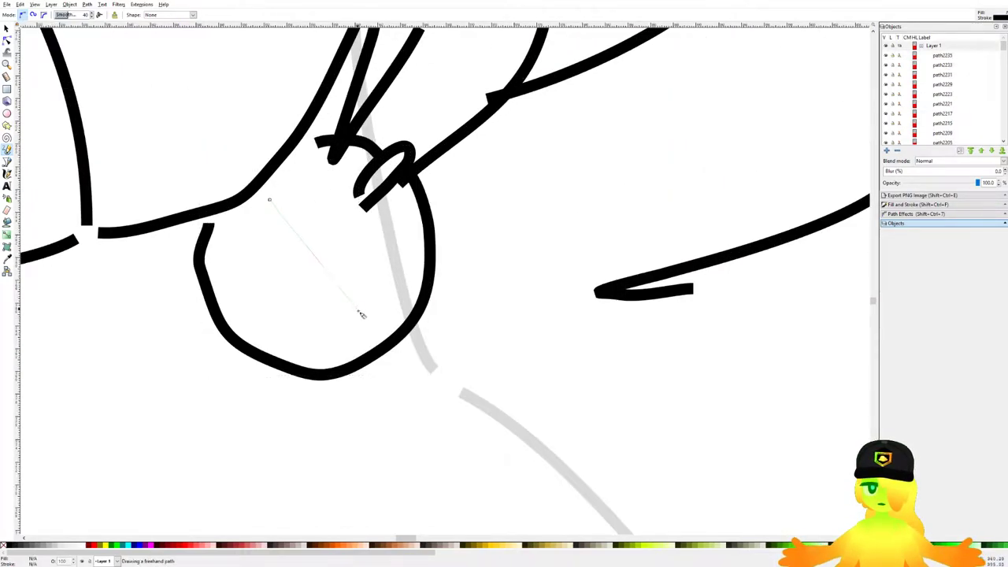
left_click_drag(402, 232, 391, 203)
left_click_drag(336, 168, 277, 194)
scroll(289, 186, "down", 7)
Step: Sketch the zigzag fold at the waist and the curved hip line running outward from it
mouse_move(383, 200)
left_mouse_down()
mouse_move(335, 198)
mouse_move(336, 229)
left_mouse_up()
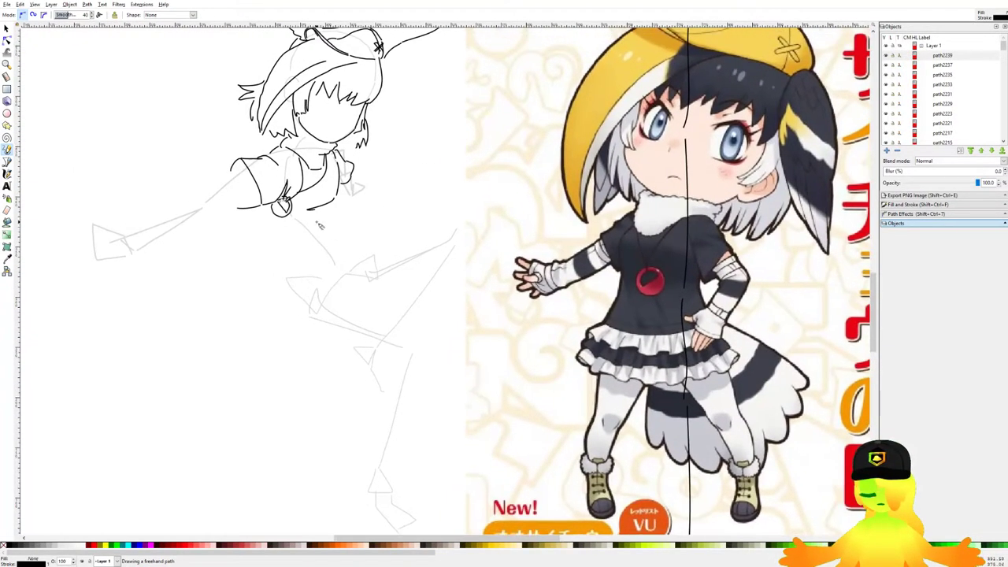
scroll(330, 218, "up", 5)
left_click_drag(288, 168, 326, 198)
left_click_drag(333, 161, 503, 297)
scroll(430, 246, "down", 5)
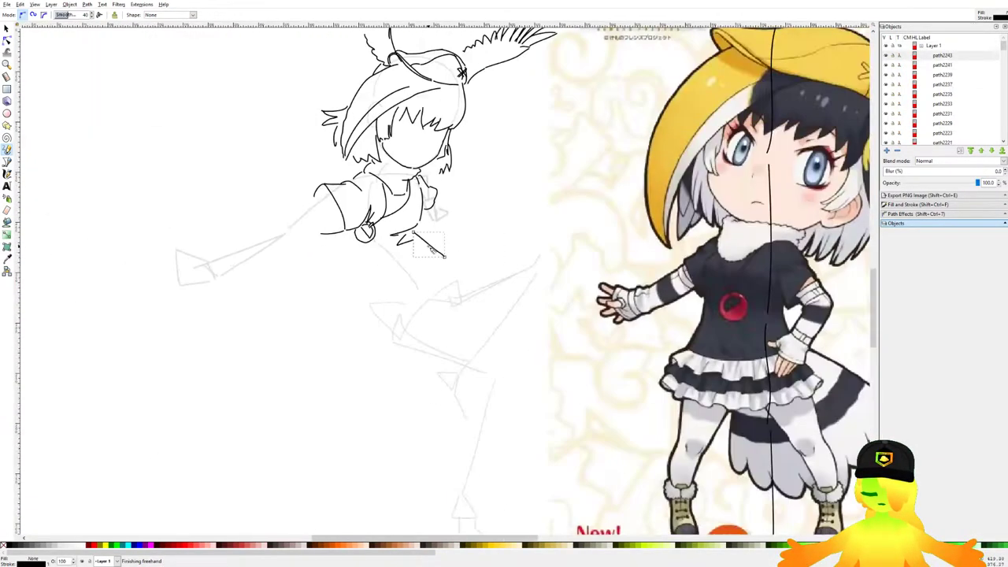
key("ctrl+z")
scroll(416, 249, "up", 4)
left_click_drag(396, 190, 559, 273)
Step: Draw the shirt's curved front edge down from the hip and the nearly straight hem at its lower end
mouse_move(559, 282)
left_mouse_down()
mouse_move(473, 294)
mouse_move(340, 438)
left_mouse_up()
left_click_drag(412, 360, 458, 271)
scroll(458, 272, "down", 2)
scroll(460, 274, "down", 3)
scroll(461, 274, "up", 3)
key("ctrl+z")
left_click_drag(541, 167, 465, 350)
left_click_drag(458, 351, 349, 349)
mouse_move(283, 144)
left_mouse_down()
mouse_move(326, 236)
mouse_move(293, 266)
left_mouse_up()
key("ctrl+z")
key("ctrl+z")
left_click_drag(262, 130, 310, 244)
mouse_move(311, 251)
left_mouse_down()
mouse_move(312, 349)
mouse_move(309, 243)
left_mouse_up()
key("ctrl+z")
scroll(360, 308, "down", 3)
scroll(390, 281, "up", 4)
key("ctrl+z")
key("ctrl+z")
Step: Draw the torso's back contour below the near sleeve as three slightly offset, overlapping strokes down to the hem
left_click_drag(407, 271, 377, 466)
left_click_drag(304, 175, 358, 359)
key("ctrl+z")
left_click_drag(299, 157, 347, 344)
scroll(375, 274, "down", 4)
scroll(409, 294, "up", 4)
key("ctrl+z")
left_click_drag(238, 145, 281, 272)
key("ctrl+z")
left_click_drag(202, 154, 250, 310)
left_click_drag(234, 275, 242, 374)
Step: Save the drawing
scroll(406, 315, "down", 3)
left_click_drag(406, 314, 413, 311)
left_click_drag(418, 246, 374, 243)
scroll(374, 367, "up", 2)
left_click_drag(428, 402, 412, 363)
scroll(394, 328, "down", 2)
scroll(425, 327, "down", 4)
scroll(408, 332, "up", 2)
key("ctrl+s")
scroll(409, 332, "up", 4)
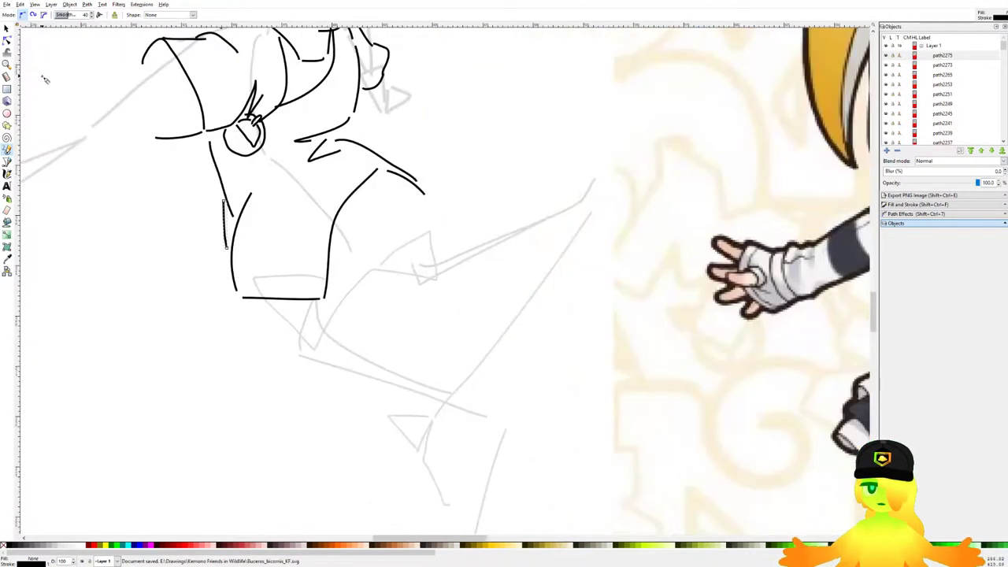
Step: Pull the front curve's lower end node and the adjoining hem node inward to round the corner, and save the file
left_click(6, 40)
left_click(329, 236)
mouse_move(325, 298)
left_mouse_down()
mouse_move(308, 295)
mouse_move(337, 281)
mouse_move(305, 293)
left_mouse_up()
key("ctrl+z")
left_click(325, 299)
left_click(318, 299)
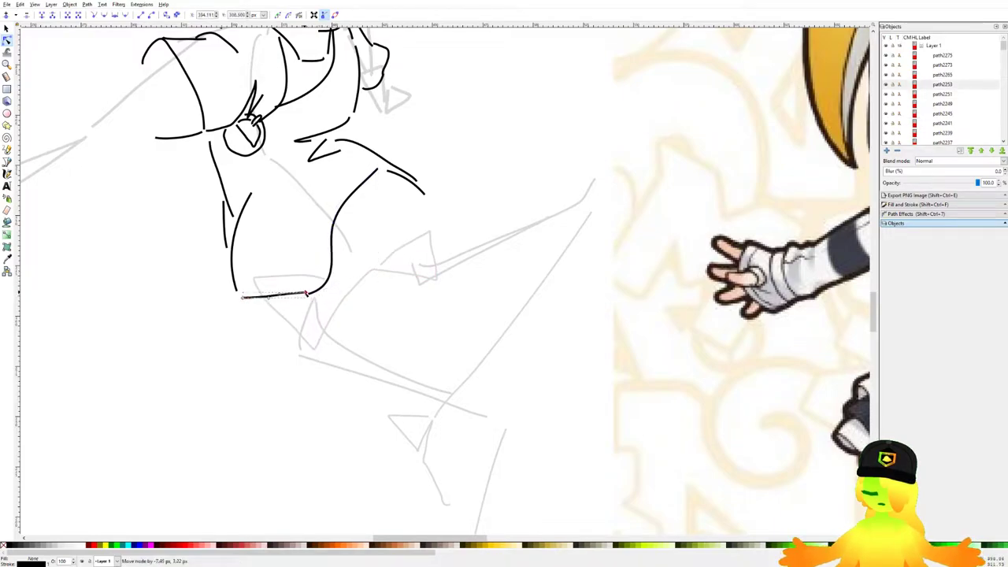
left_click(222, 323)
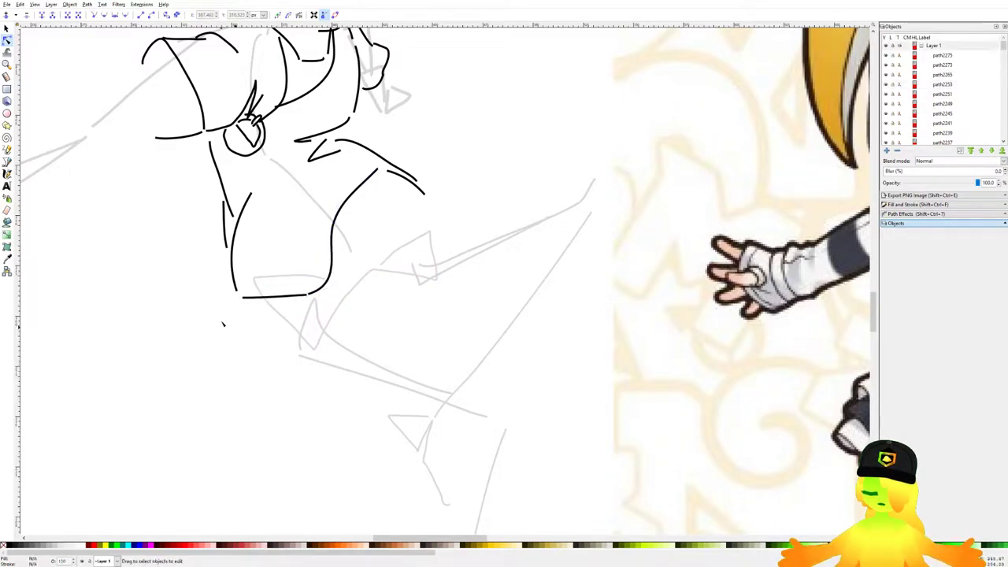
left_click(7, 150)
scroll(244, 189, "left", 1)
key("ctrl+s")
Step: Draw the skirt's wavy ruffled edge freehand from the hip down to below the shirt's hem
scroll(303, 266, "down", 2)
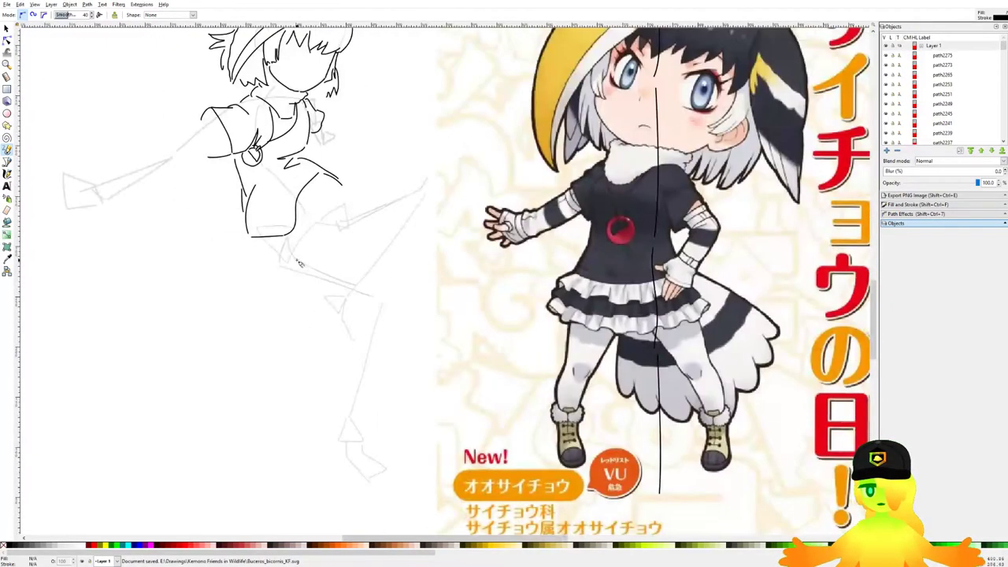
scroll(305, 260, "up", 4)
scroll(429, 197, "down", 4)
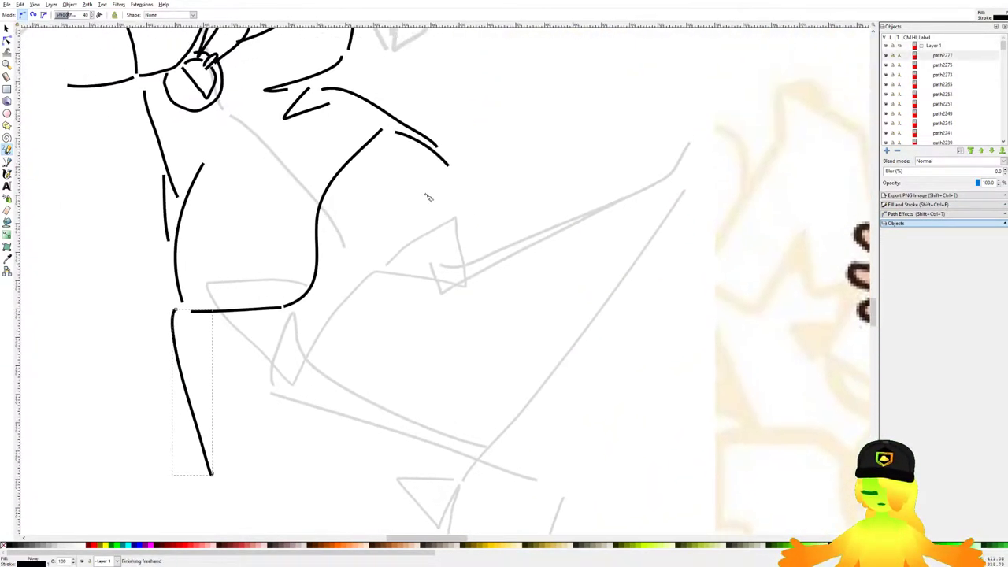
scroll(363, 200, "up", 2)
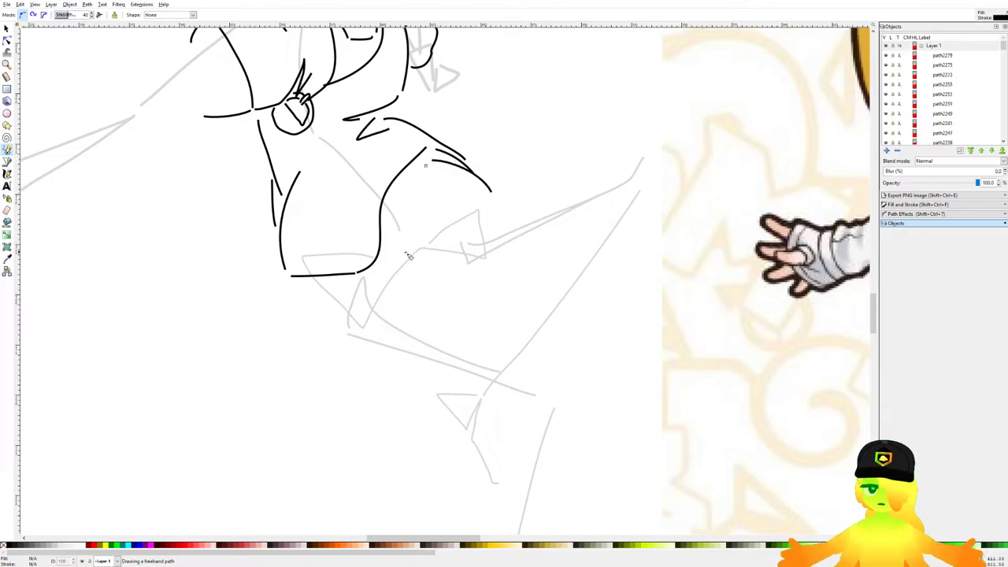
scroll(490, 201, "up", 1)
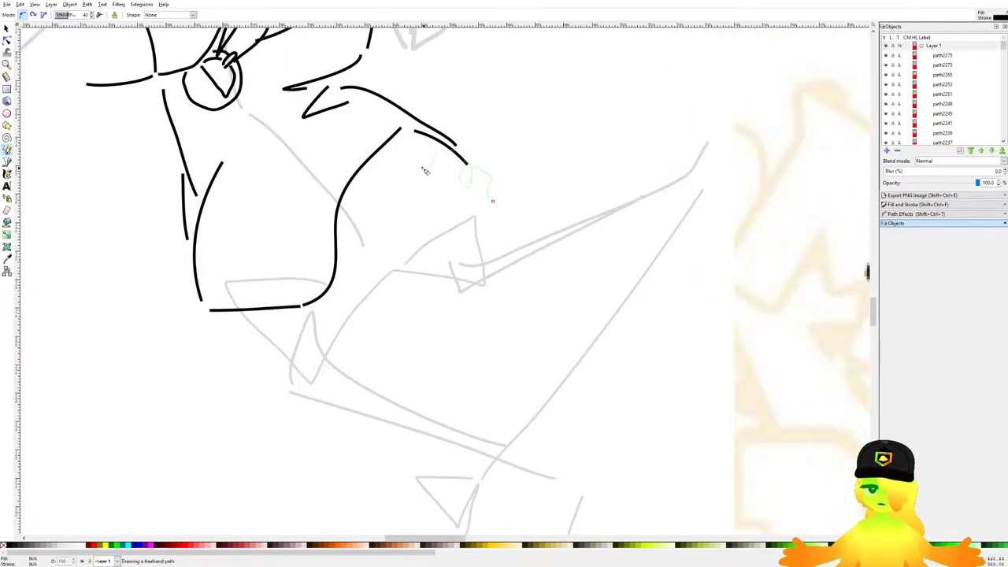
left_click_drag(433, 178, 487, 202)
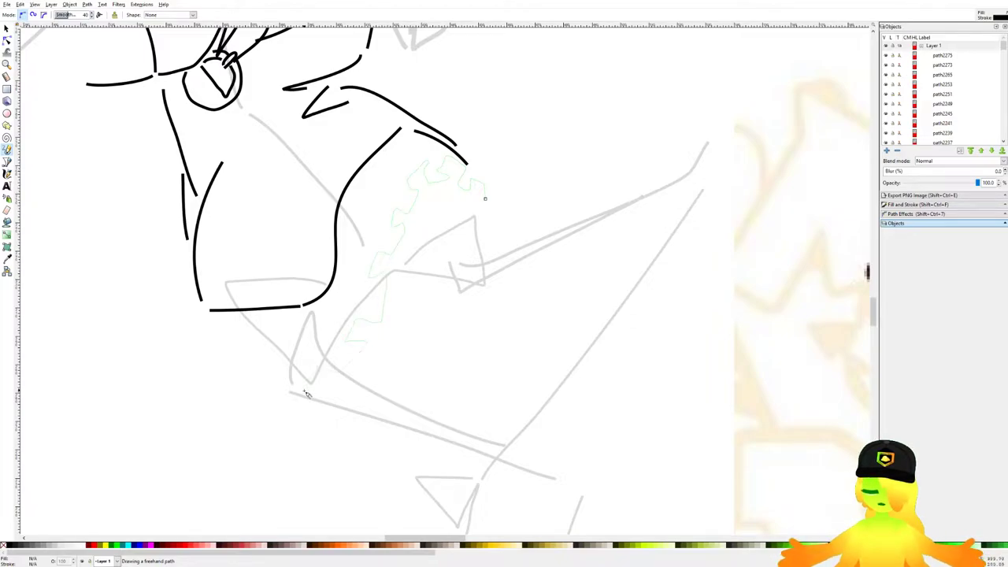
left_click_drag(256, 381, 256, 380)
scroll(252, 371, "up", 2)
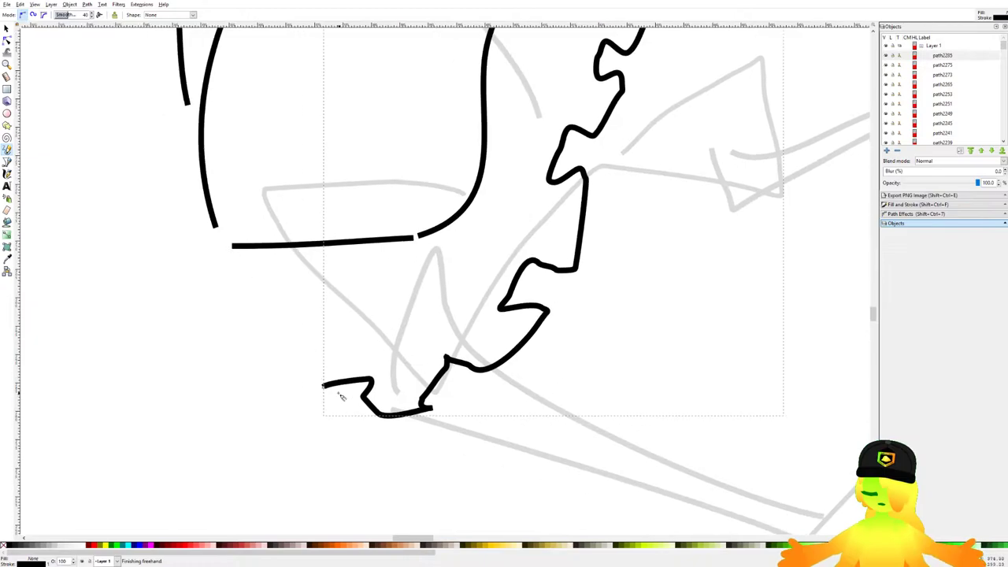
Step: Extend the ruffled edge to the back of the skirt and join it to the hem with a short side line
left_click_drag(186, 362, 183, 359)
mouse_move(228, 251)
left_mouse_down()
mouse_move(182, 345)
mouse_move(195, 358)
left_mouse_up()
key("ctrl+z")
scroll(248, 289, "down", 5)
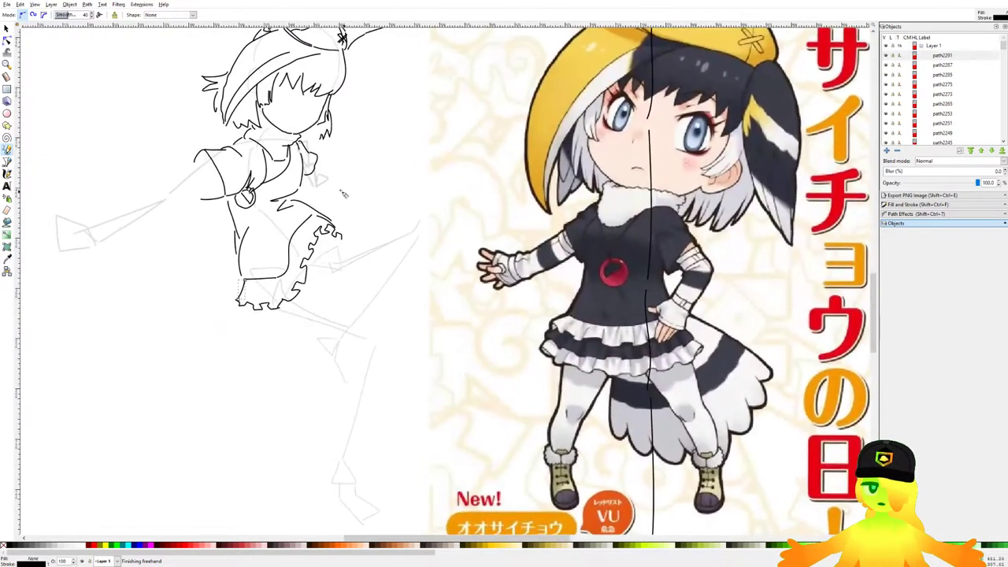
scroll(301, 248, "up", 4)
left_click_drag(67, 435, 133, 405)
scroll(128, 372, "down", 3)
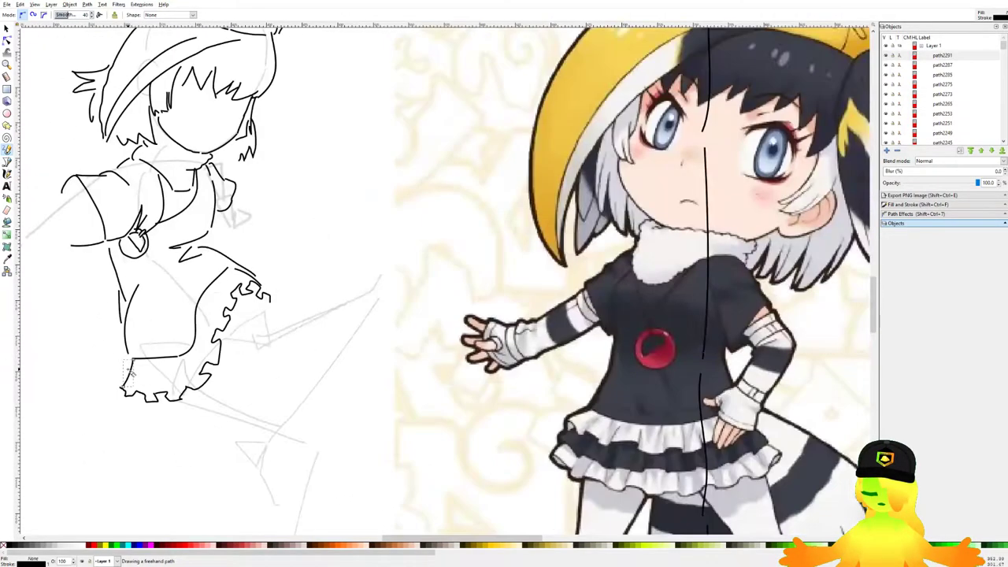
Step: Draw a second wavy ruffle line between the shirt hem and the outer skirt edge, continuing up to the hip
scroll(175, 426, "up", 3)
left_click_drag(63, 229, 66, 259)
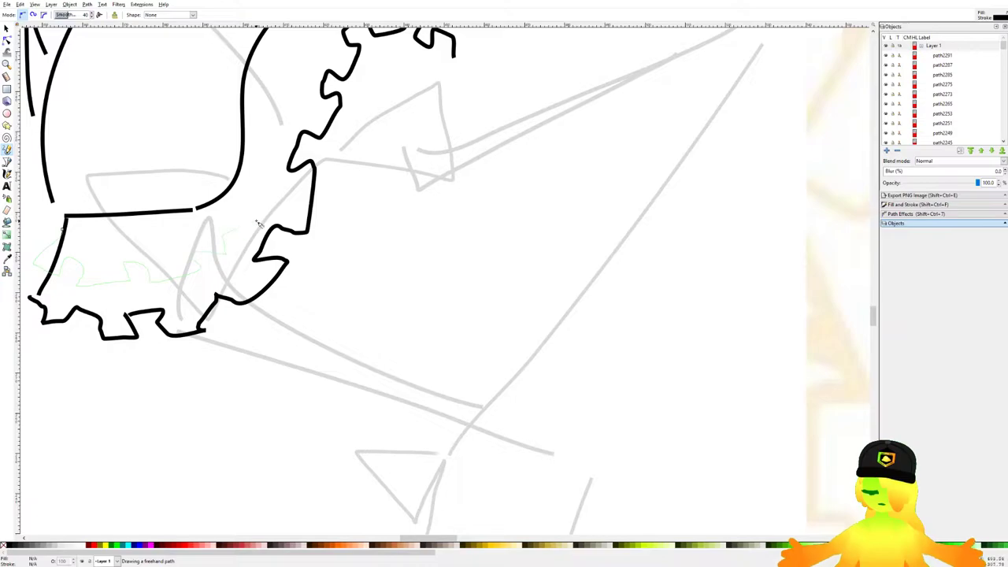
left_click_drag(266, 173, 264, 172)
mouse_move(264, 171)
left_mouse_down()
mouse_move(354, 317)
mouse_move(397, 234)
left_mouse_up()
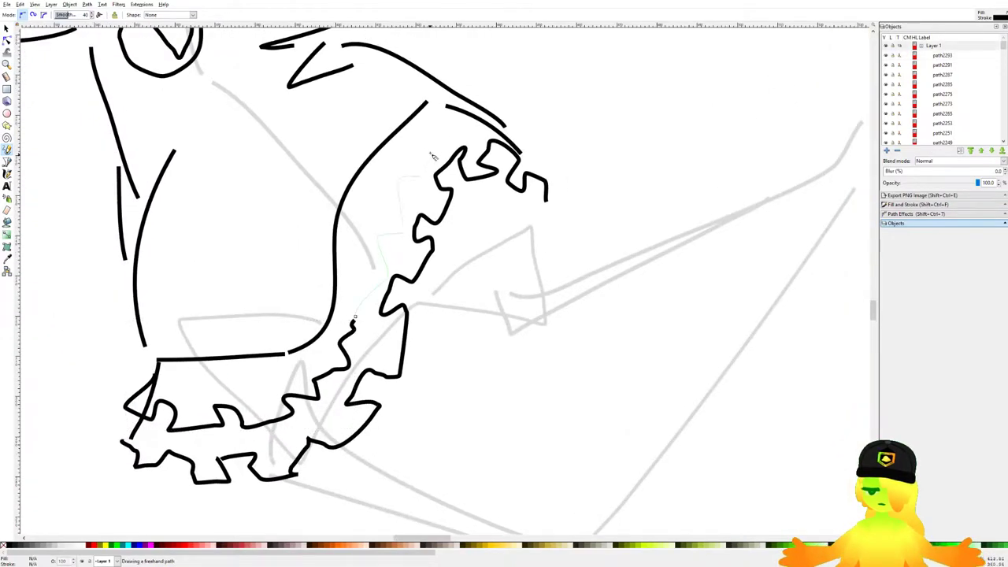
left_click_drag(429, 157, 448, 141)
Step: Add short ruffle strokes extending the skirt edge beyond the hip
mouse_move(551, 200)
left_mouse_down()
mouse_move(569, 168)
mouse_move(579, 198)
mouse_move(574, 167)
left_mouse_up()
key("ctrl+z")
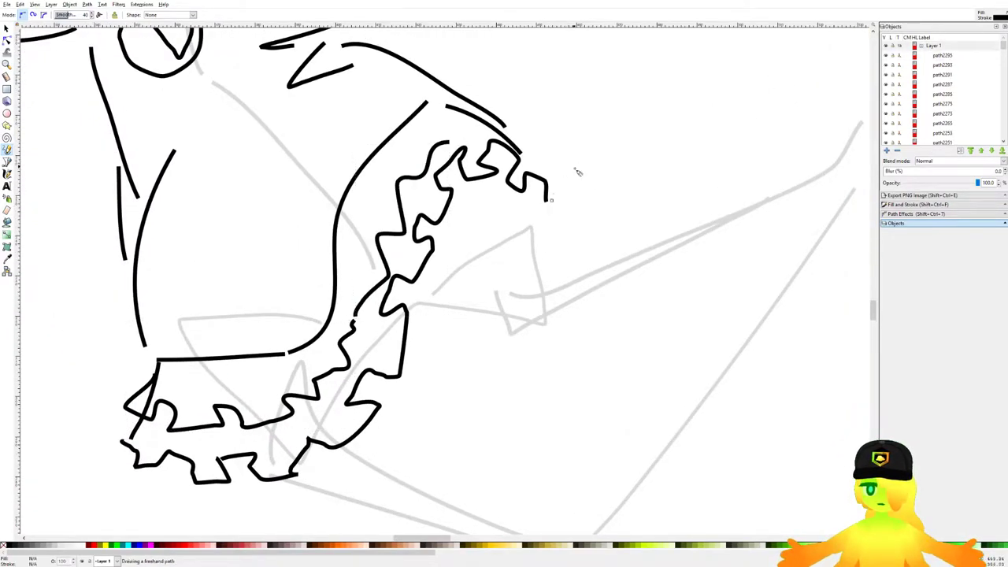
left_click_drag(600, 235, 601, 239)
left_click_drag(601, 240, 564, 257)
key("ctrl+z")
mouse_move(510, 205)
left_mouse_down()
mouse_move(535, 181)
mouse_move(544, 204)
left_mouse_up()
mouse_move(453, 189)
left_mouse_down()
mouse_move(459, 209)
mouse_move(521, 207)
left_mouse_up()
left_click_drag(406, 168, 337, 221)
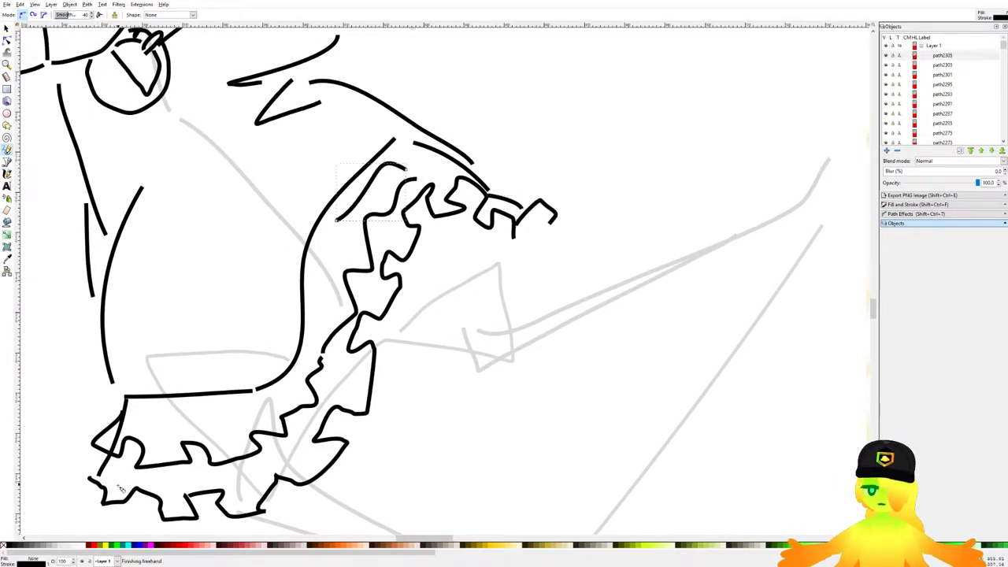
left_click_drag(104, 477, 174, 358)
key("ctrl+z")
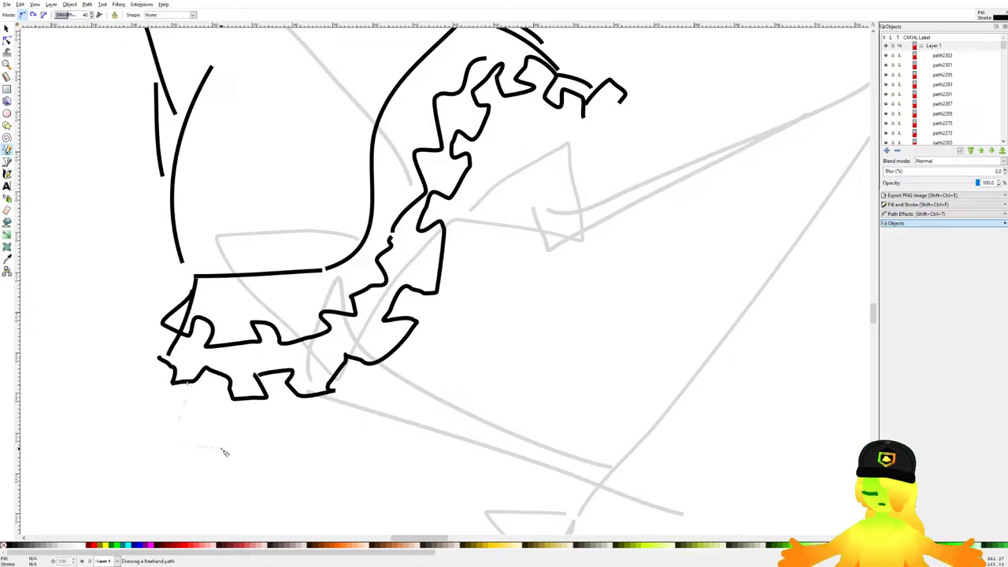
Step: Draw a third tier of wide, squared ruffles along the skirt's outer edge, from the back up to the hip
left_click_drag(241, 448, 320, 416)
left_click_drag(176, 378, 159, 421)
left_click_drag(312, 432, 364, 393)
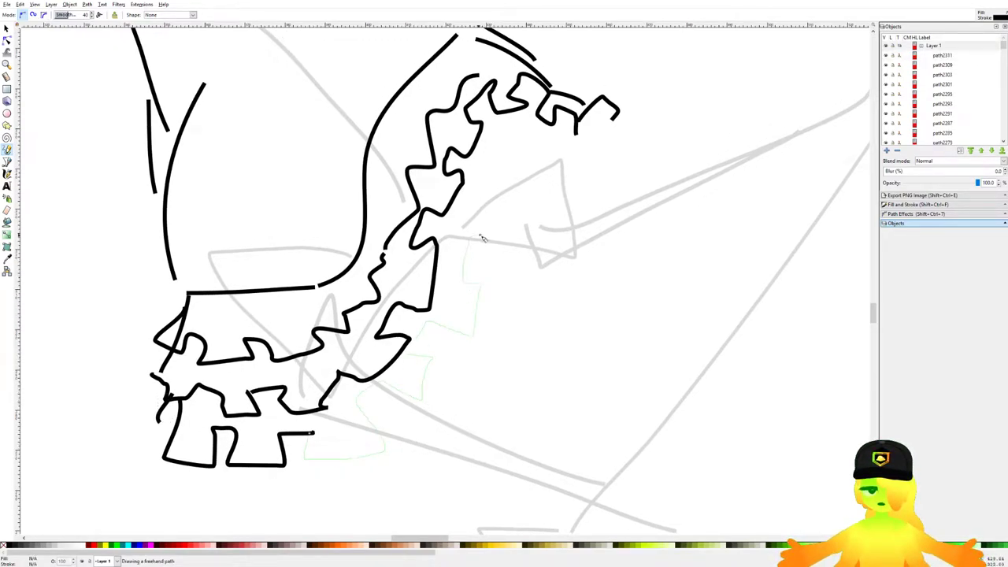
mouse_move(490, 118)
left_mouse_down()
mouse_move(491, 236)
mouse_move(304, 459)
left_mouse_up()
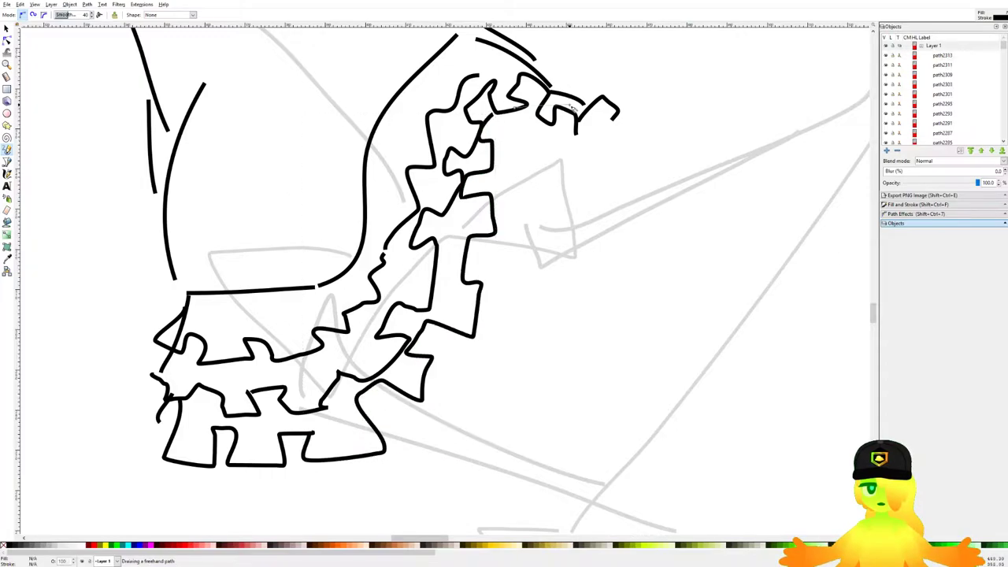
scroll(598, 118, "down", 6)
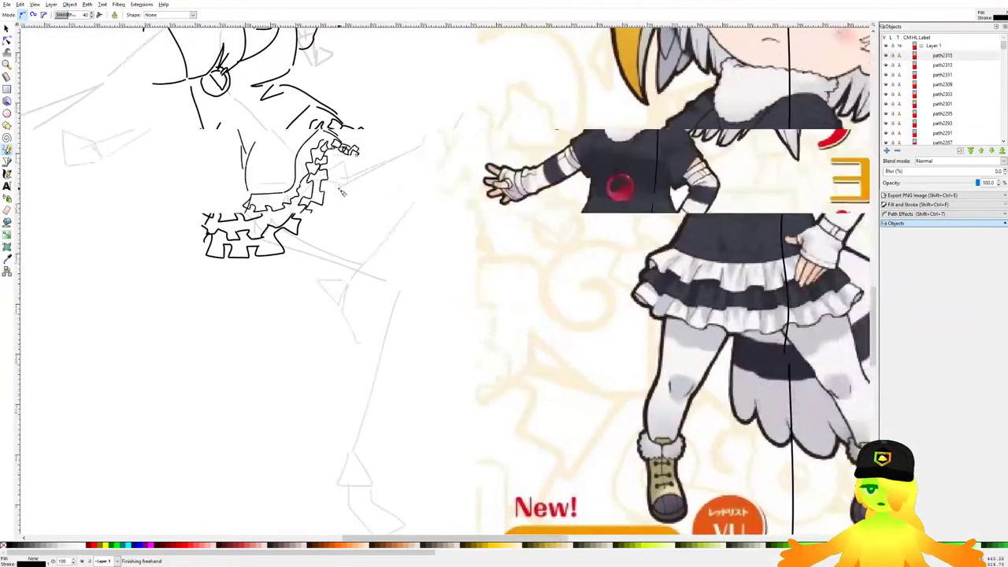
scroll(400, 201, "up", 5)
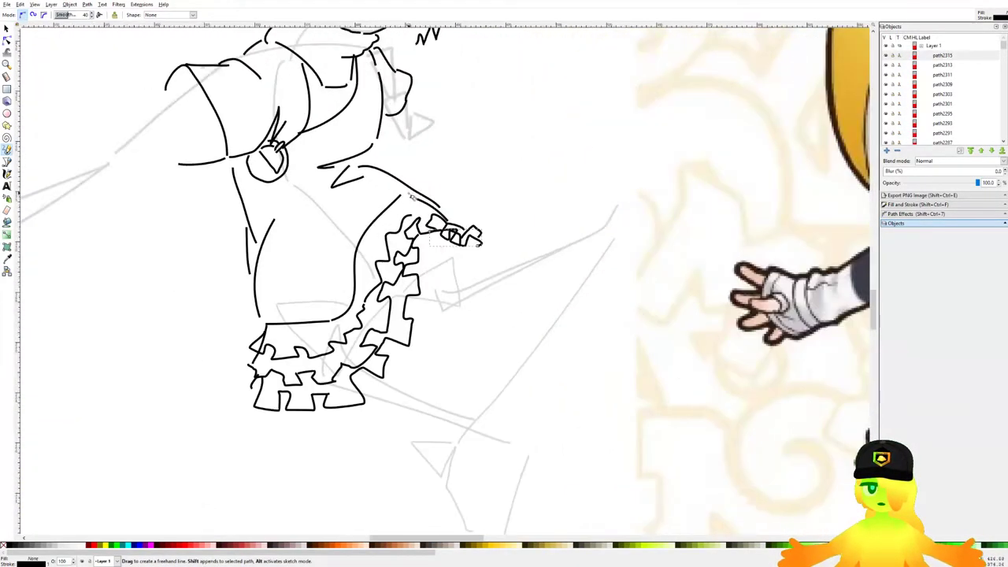
scroll(432, 139, "down", 3)
scroll(377, 161, "up", 3)
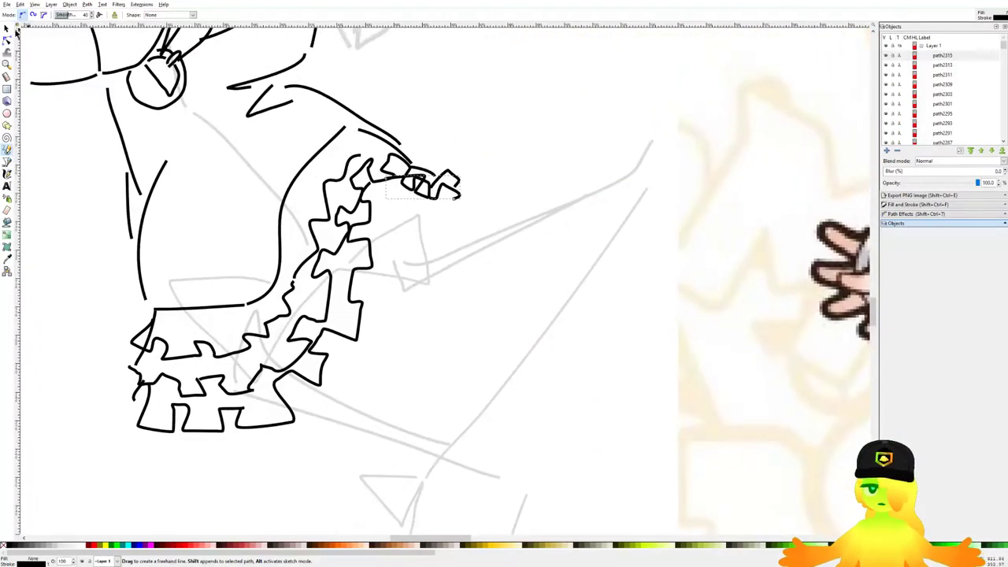
Step: Delete the cluttered ruffle strokes and surplus nodes at the hip end of the skirt
left_click(8, 41)
left_click_drag(503, 219, 370, 143)
key("Delete")
left_click(429, 171)
left_click_drag(501, 216, 400, 150)
key("Delete")
mouse_move(460, 219)
left_mouse_down()
mouse_move(401, 173)
mouse_move(423, 176)
mouse_move(425, 189)
left_mouse_up()
key("Delete")
left_click(494, 216)
Step: Redraw the hip end of the skirt ruffle freehand as one squared fold
left_click(7, 149)
scroll(407, 153, "up", 2)
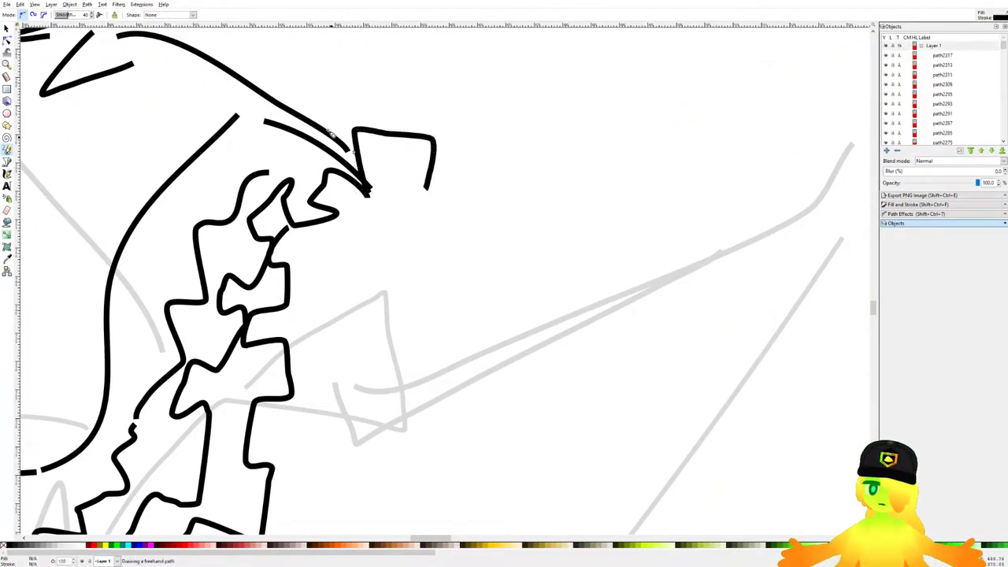
scroll(361, 190, "down", 4)
scroll(387, 287, "up", 2)
Step: Draw the thigh's outline as a diagonal line running down and away from the skirt ruffle
left_click_drag(277, 160, 443, 329)
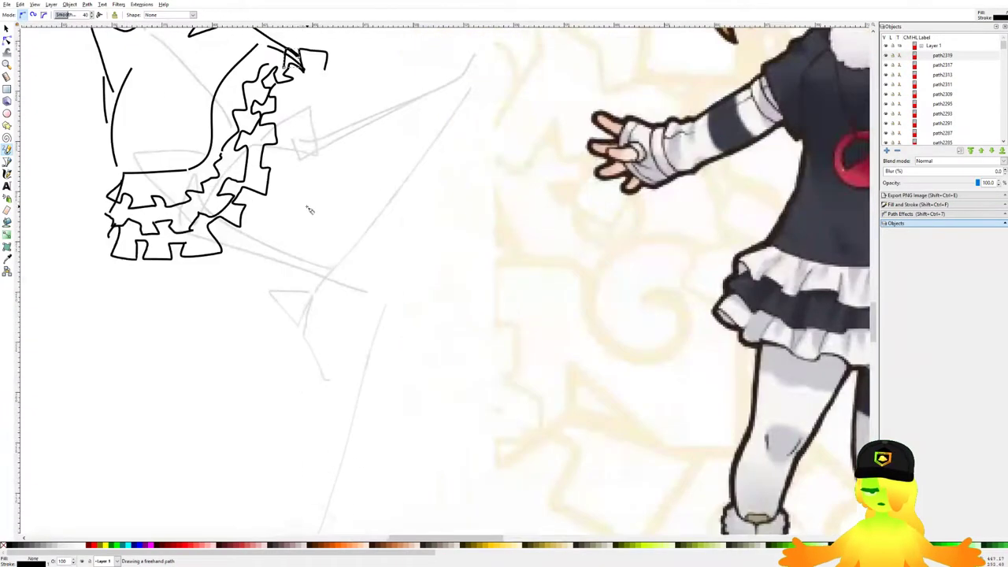
key("ctrl+z")
left_click_drag(286, 151, 400, 278)
scroll(322, 209, "down", 2)
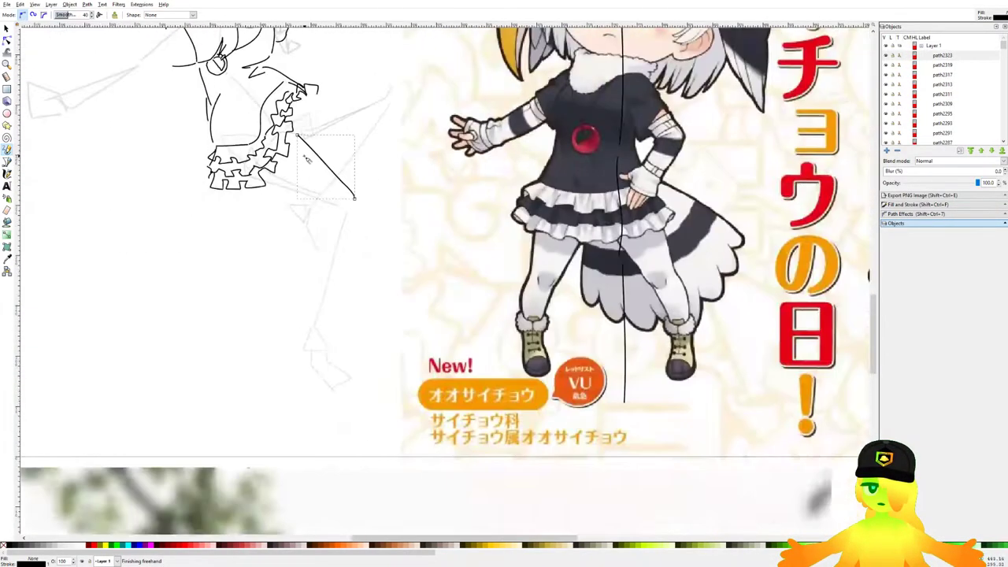
Step: Draw the standing leg's thigh underside from the skirt ruffle to the back of the knee, with a short crease there
scroll(299, 156, "up", 2)
scroll(322, 277, "up", 2)
left_click_drag(119, 185, 369, 298)
left_click_drag(371, 296, 393, 305)
scroll(543, 278, "down", 3)
mouse_move(543, 278)
left_mouse_down()
mouse_move(338, 203)
mouse_move(321, 262)
left_mouse_up()
scroll(336, 198, "up", 2)
mouse_move(328, 189)
left_mouse_down()
mouse_move(347, 140)
mouse_move(363, 168)
mouse_move(422, 136)
left_mouse_up()
key("ctrl+z")
scroll(368, 159, "down", 1)
key("ctrl+z")
Step: Draw the standing leg's shin as one long curve and its calf as two strokes from knee to ankle
mouse_move(407, 77)
left_mouse_down()
mouse_move(411, 102)
mouse_move(331, 342)
left_mouse_up()
key("ctrl+z")
left_click_drag(418, 126, 344, 354)
left_click_drag(323, 120, 295, 197)
left_click_drag(305, 289, 313, 340)
left_click_drag(340, 252, 346, 283)
key("ctrl+z")
key("ctrl+z")
mouse_move(332, 151)
left_mouse_down()
mouse_move(303, 241)
mouse_move(297, 371)
left_mouse_up()
key("ctrl+z")
left_click_drag(300, 243, 313, 395)
scroll(386, 116, "down", 1)
left_click_drag(386, 115, 367, 316)
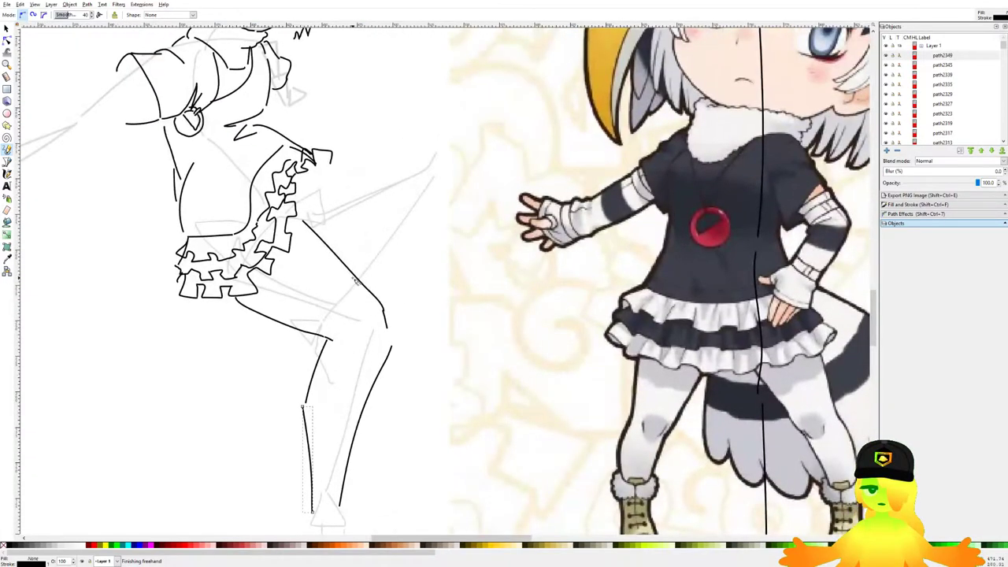
Step: Draw the raised leg's thigh with a top edge from the hip to the knee and a curved underside
scroll(350, 211, "up", 2)
scroll(352, 207, "up", 3)
left_click_drag(270, 221, 409, 189)
key("ctrl+z")
left_click_drag(268, 224, 400, 201)
left_click_drag(316, 386, 534, 285)
key("ctrl+z")
left_click_drag(307, 378, 479, 266)
mouse_move(407, 196)
left_mouse_down()
mouse_move(502, 191)
mouse_move(456, 187)
mouse_move(484, 185)
left_mouse_up()
key("ctrl+z")
key("ctrl+z")
left_click_drag(394, 197, 485, 180)
Step: Draw the raised knee as a rounded cap with a short downward front edge
mouse_move(487, 179)
left_mouse_down()
mouse_move(526, 203)
mouse_move(531, 195)
left_mouse_up()
key("ctrl+z")
mouse_move(501, 129)
left_mouse_down()
mouse_move(546, 167)
mouse_move(500, 129)
mouse_move(543, 151)
mouse_move(510, 135)
mouse_move(538, 150)
mouse_move(545, 229)
left_mouse_up()
key("ctrl+z")
key("ctrl+z")
key("ctrl+z")
mouse_move(541, 161)
left_mouse_down()
mouse_move(545, 223)
mouse_move(381, 351)
left_mouse_up()
key("ctrl+z")
left_click_drag(539, 230, 362, 370)
scroll(515, 180, "down", 3)
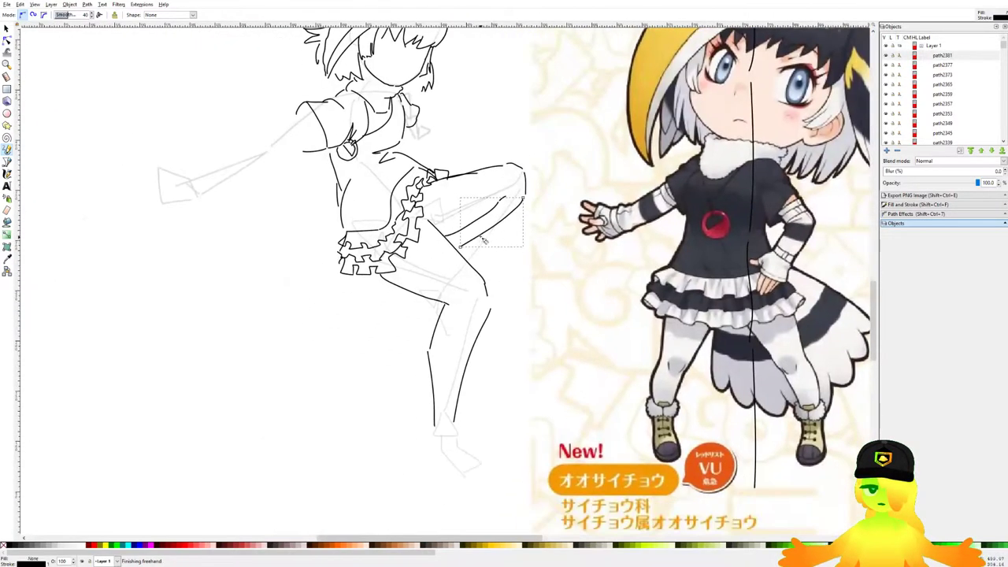
scroll(508, 207, "up", 2)
left_click_drag(445, 301, 442, 302)
left_click_drag(428, 249, 423, 281)
key("ctrl+z")
key("ctrl+z")
left_click_drag(552, 180, 463, 300)
scroll(510, 235, "up", 1)
key("ctrl+z")
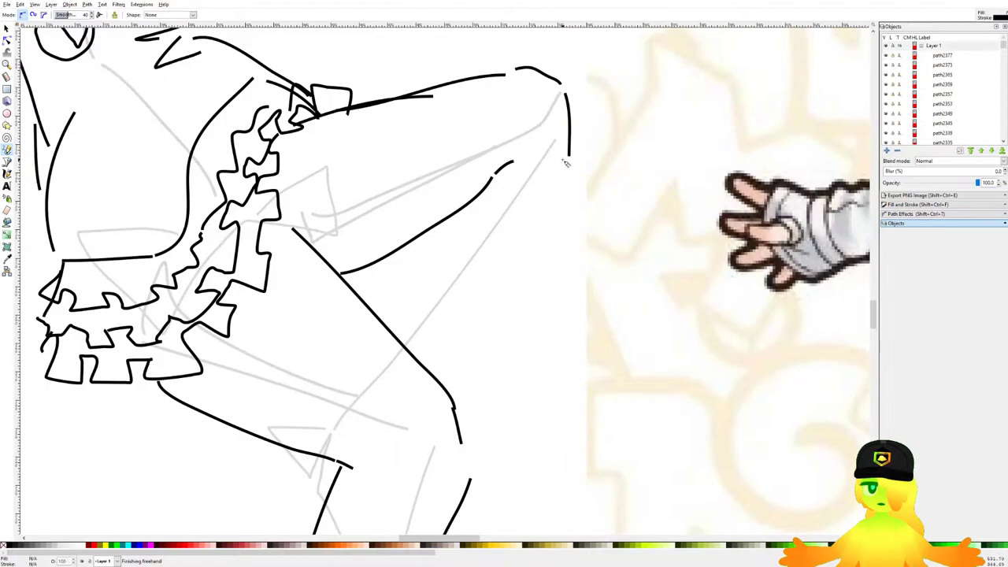
Step: Draw the raised lower leg's outline from the knee down to where it meets the standing thigh, and save the drawing
left_click_drag(418, 328, 416, 329)
left_click_drag(388, 254, 363, 297)
key("ctrl+z")
scroll(468, 181, "down", 1)
key("ctrl+z")
mouse_move(402, 268)
left_mouse_down()
mouse_move(416, 231)
mouse_move(400, 268)
mouse_move(435, 278)
left_mouse_up()
key("ctrl+z")
scroll(441, 255, "down", 3)
scroll(471, 258, "up", 4)
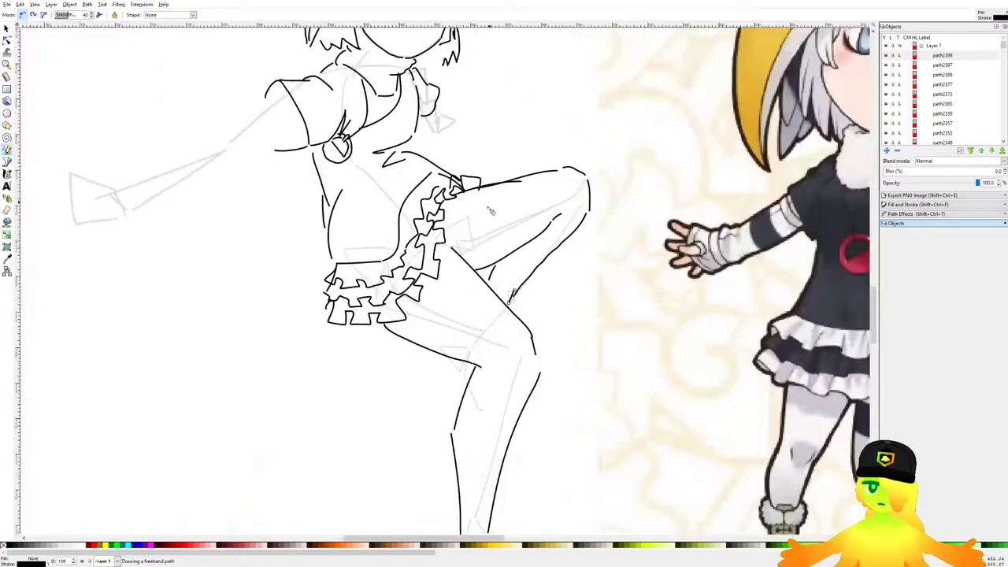
scroll(455, 199, "down", 3)
scroll(75, 132, "up", 3)
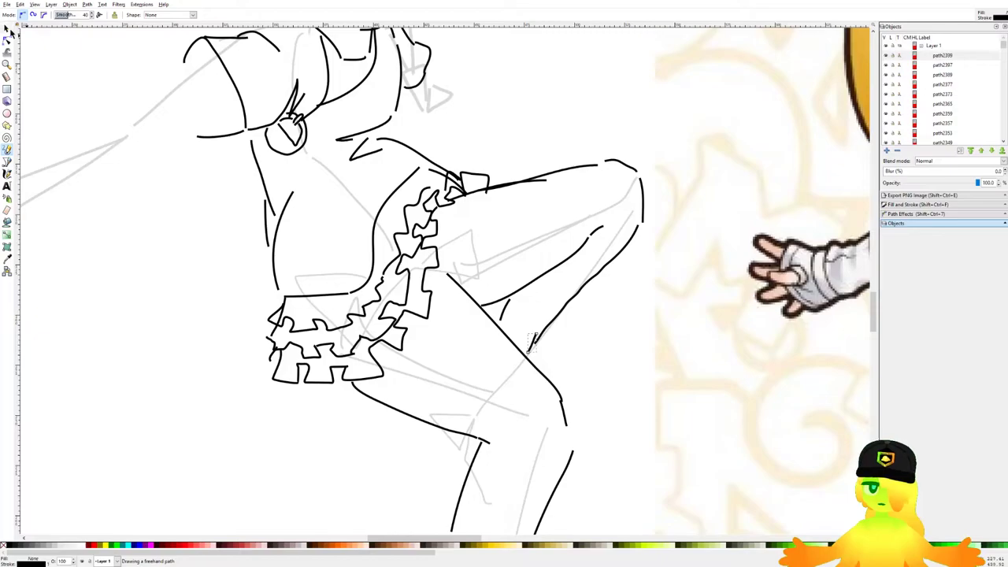
scroll(532, 340, "down", 3)
scroll(339, 375, "up", 2)
key("ctrl+s")
scroll(339, 374, "up", 2)
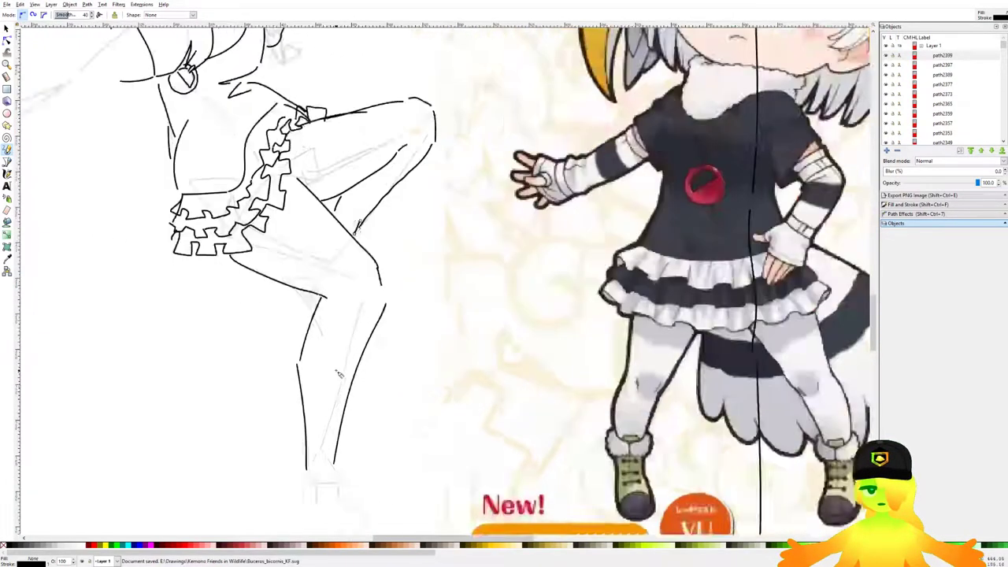
Step: Move the top node of the lower calf stroke to meet the upper calf stroke, and bend it into a smooth curve
scroll(339, 374, "up", 2)
left_click(280, 276)
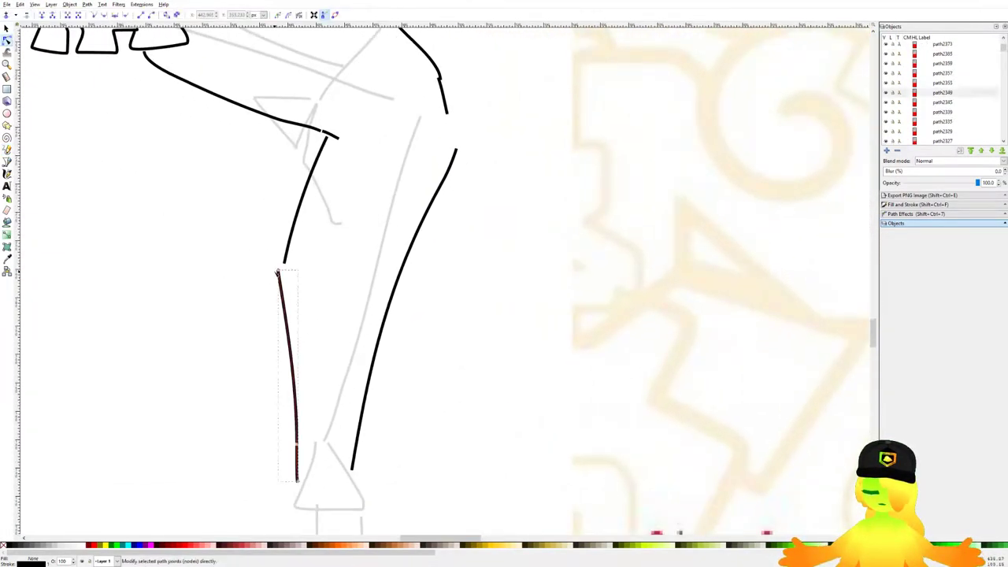
left_click_drag(278, 271, 284, 267)
left_click_drag(295, 328, 266, 338)
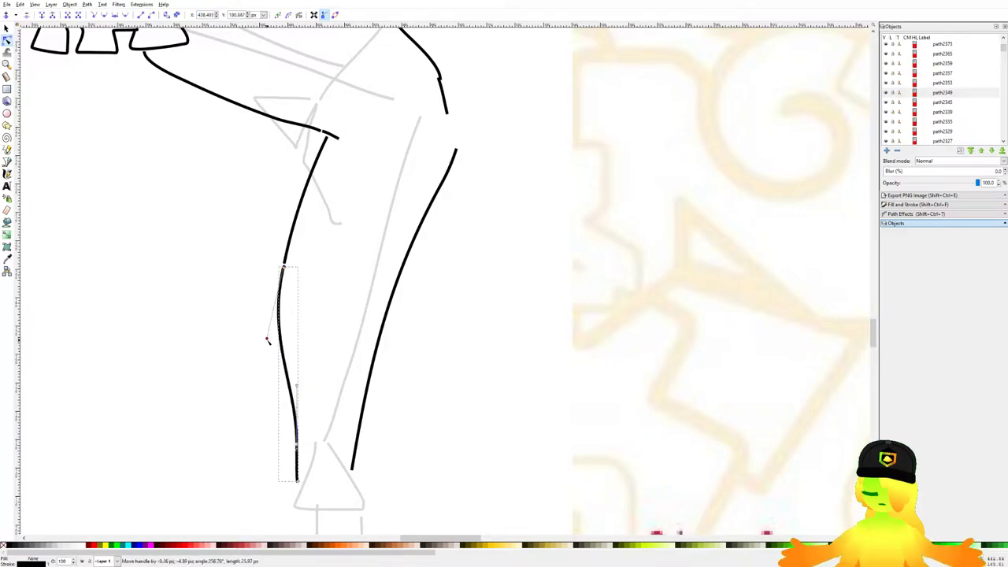
left_click(289, 241, "shift")
left_click_drag(254, 250, 293, 241)
left_click(354, 236)
left_click(386, 220)
scroll(446, 181, "down", 2)
left_click(464, 219)
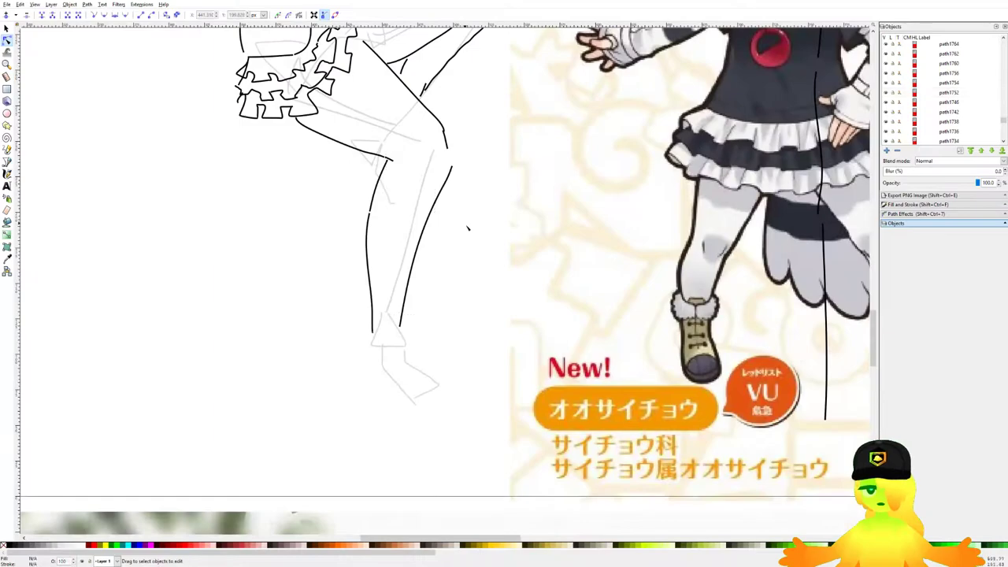
Step: Draw a short stroke continuing the front of the standing knee down toward the shin
left_click(6, 150)
scroll(347, 221, "down", 2)
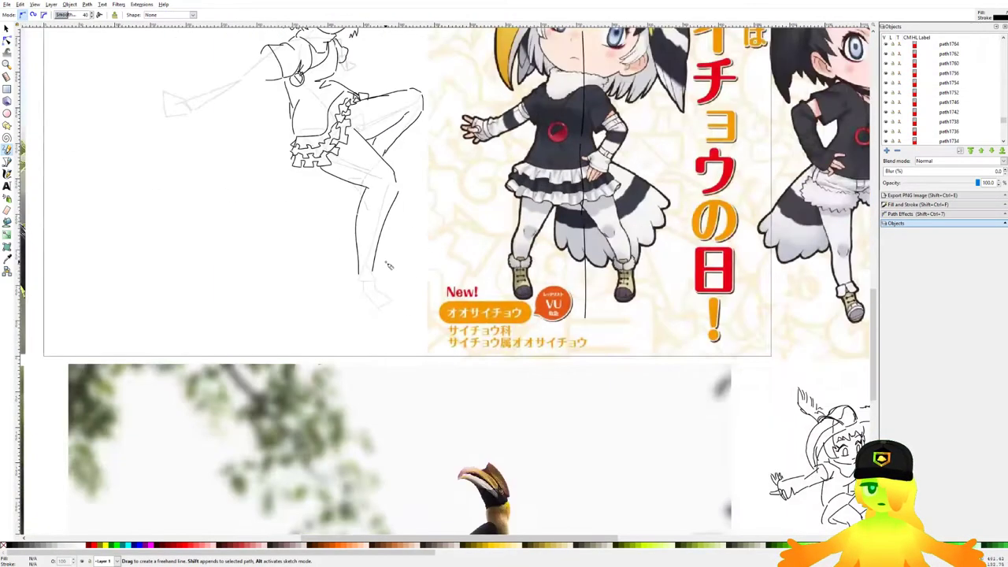
scroll(388, 266, "up", 2)
scroll(364, 255, "down", 2)
scroll(363, 189, "up", 5)
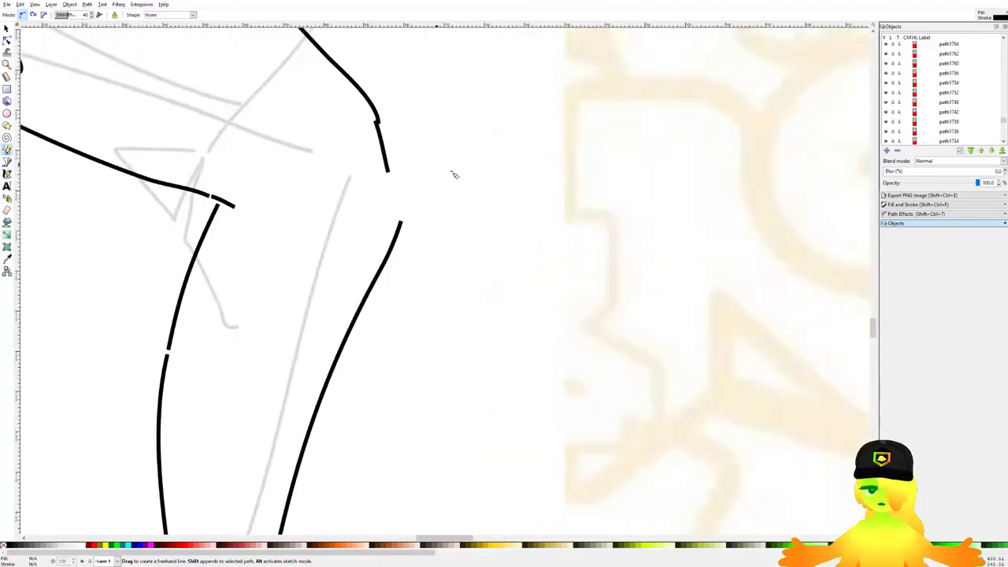
left_click_drag(386, 177, 373, 255)
left_click_drag(373, 259, 315, 288)
scroll(339, 249, "down", 1)
key("ctrl+z")
scroll(370, 236, "up", 2)
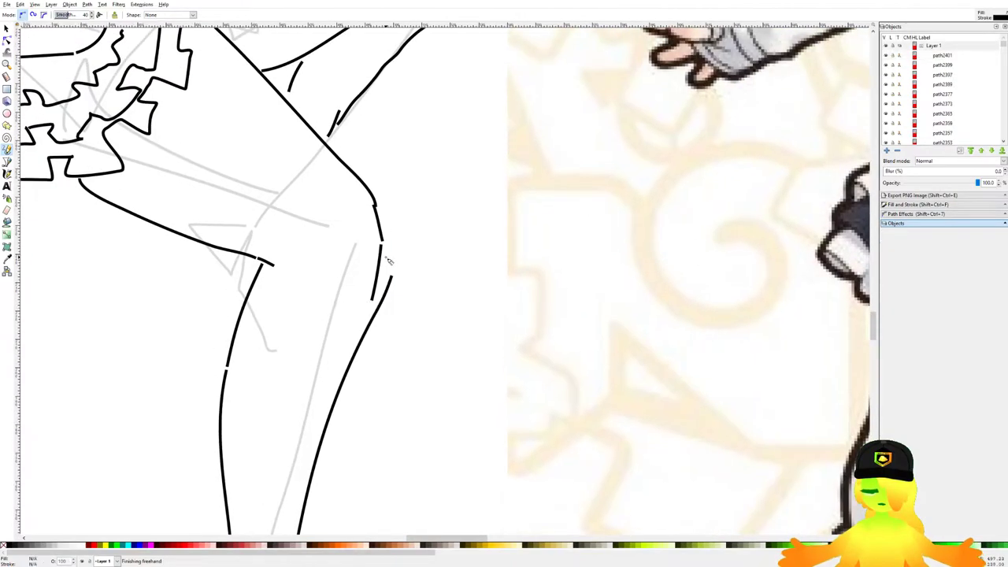
Step: Move the top node of the shin outline to the lower end of the knee stroke
left_click(7, 39)
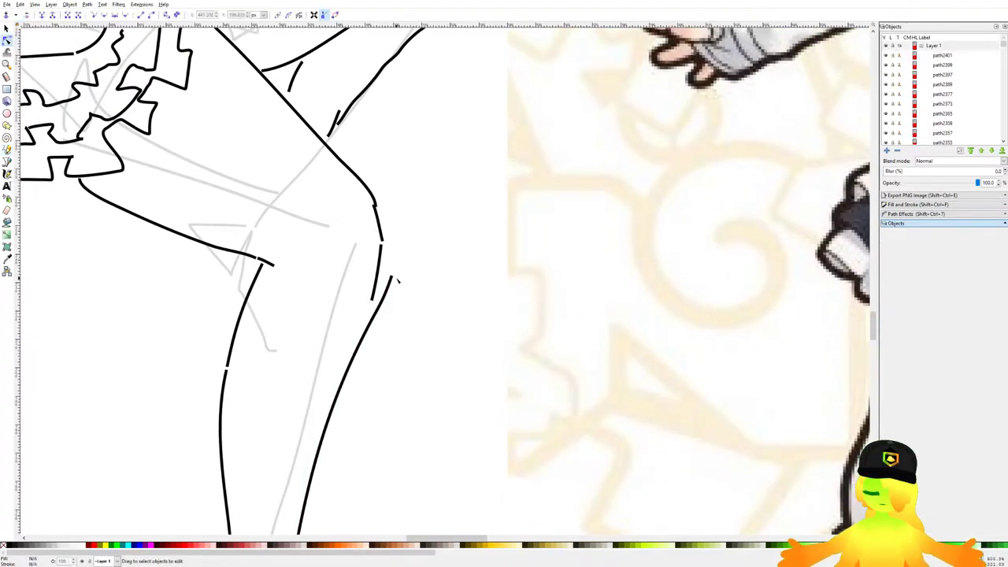
left_click(392, 278)
left_click(392, 276)
left_click_drag(392, 277, 373, 302)
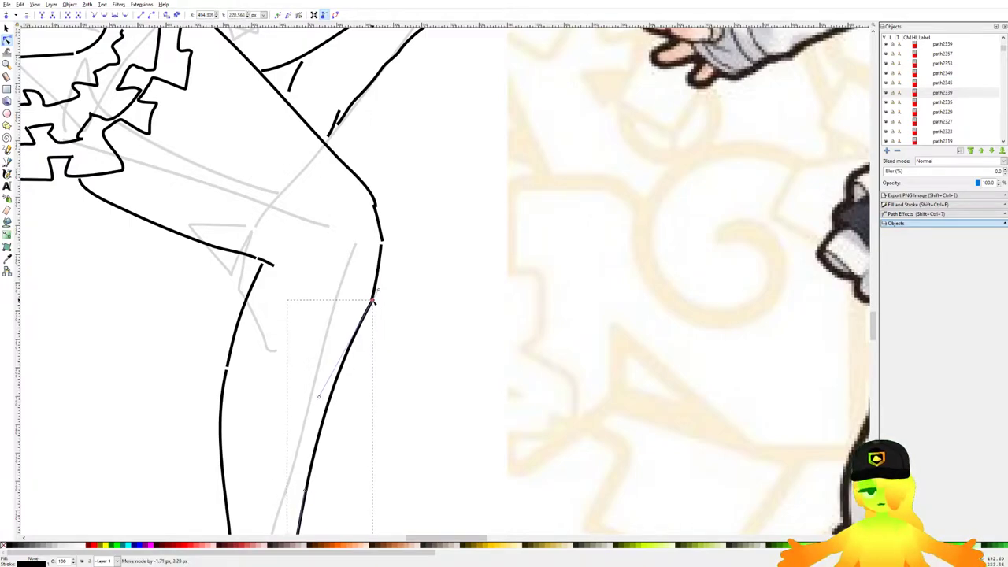
key("Escape")
scroll(355, 335, "down", 3)
key("Escape")
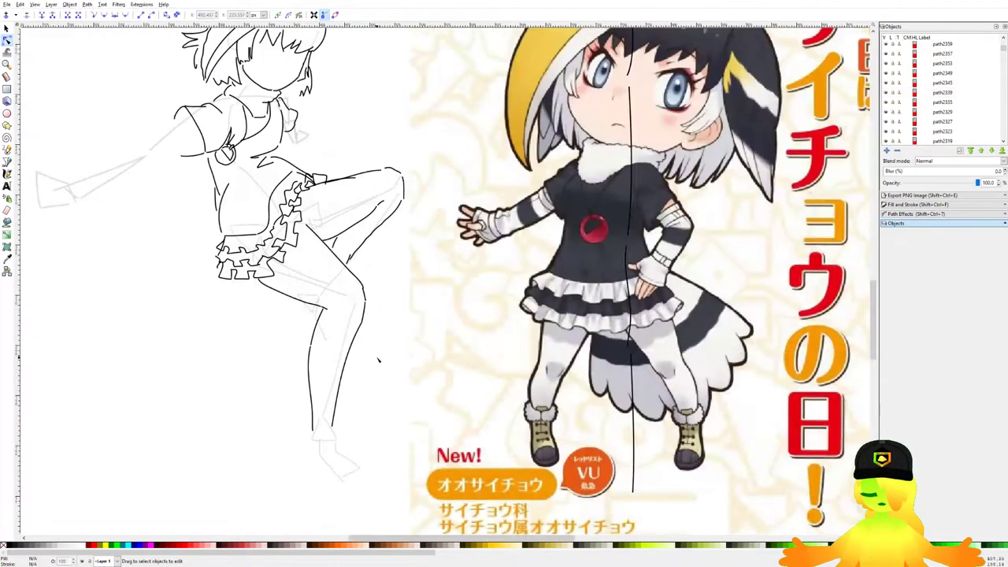
scroll(396, 175, "up", 2)
scroll(397, 177, "down", 3)
scroll(374, 211, "up", 1)
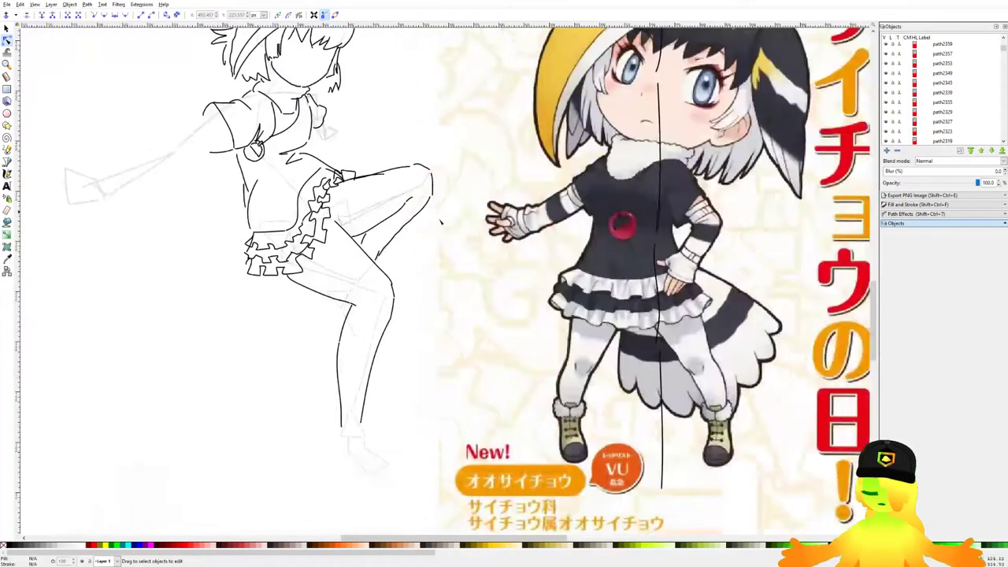
left_click_drag(408, 203, 425, 166)
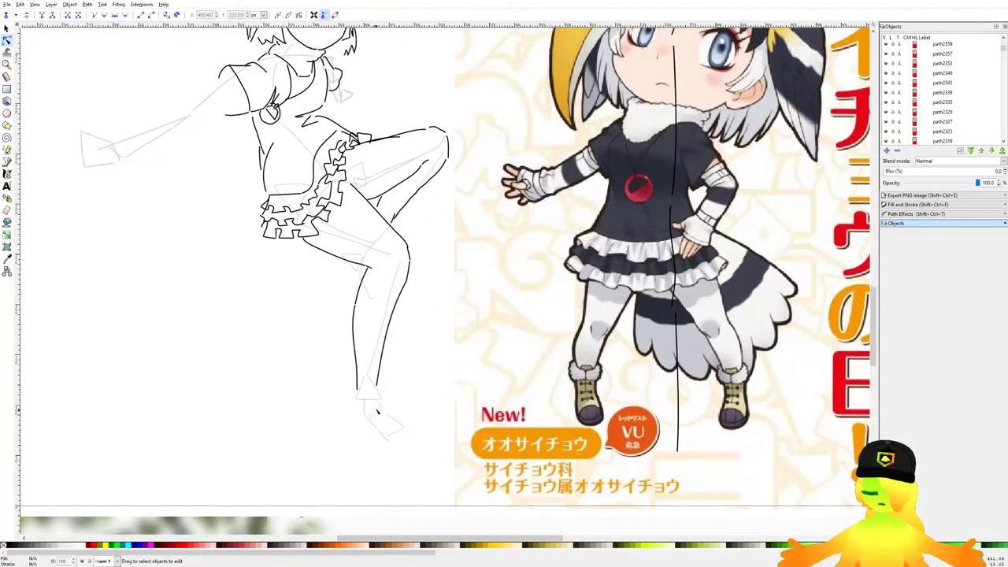
left_click_drag(452, 367, 444, 347)
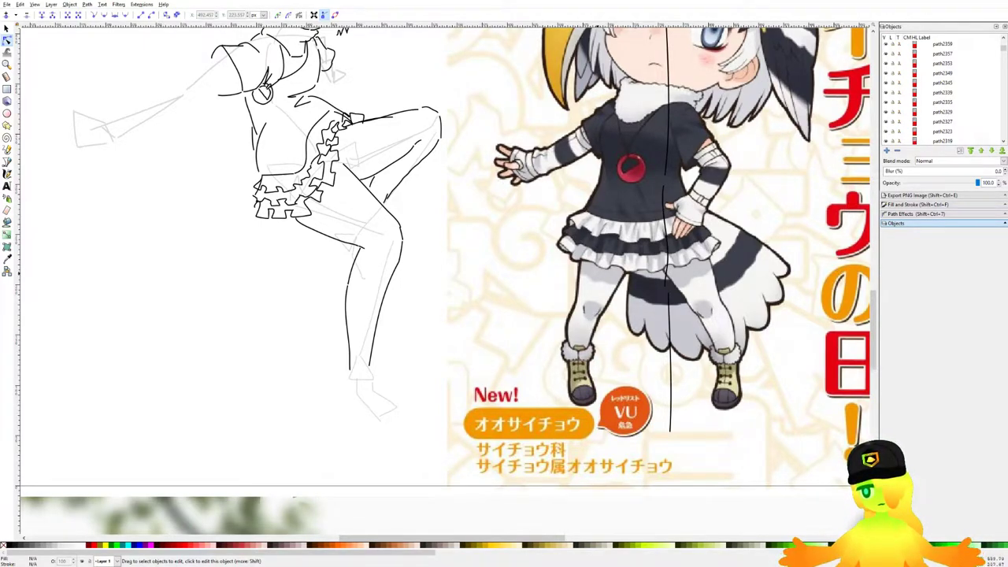
left_click_drag(153, 293, 171, 299)
Step: Select all the strokes of the standing leg, including the thigh's underside, and move them slightly up and toward the knee side
scroll(408, 177, "up", 3)
left_click(399, 292)
scroll(372, 164, "down", 2)
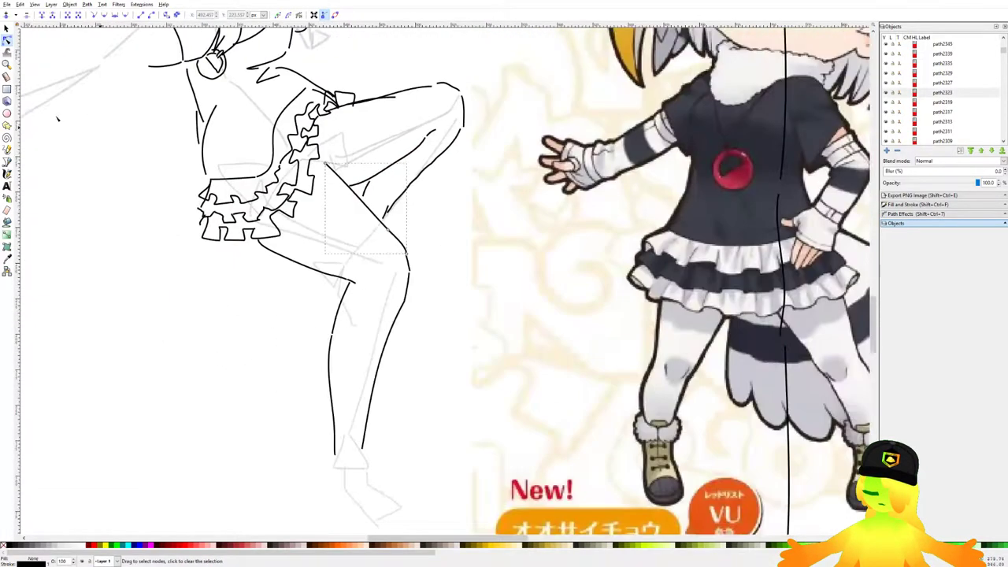
left_click(6, 28)
left_click_drag(446, 493, 323, 242)
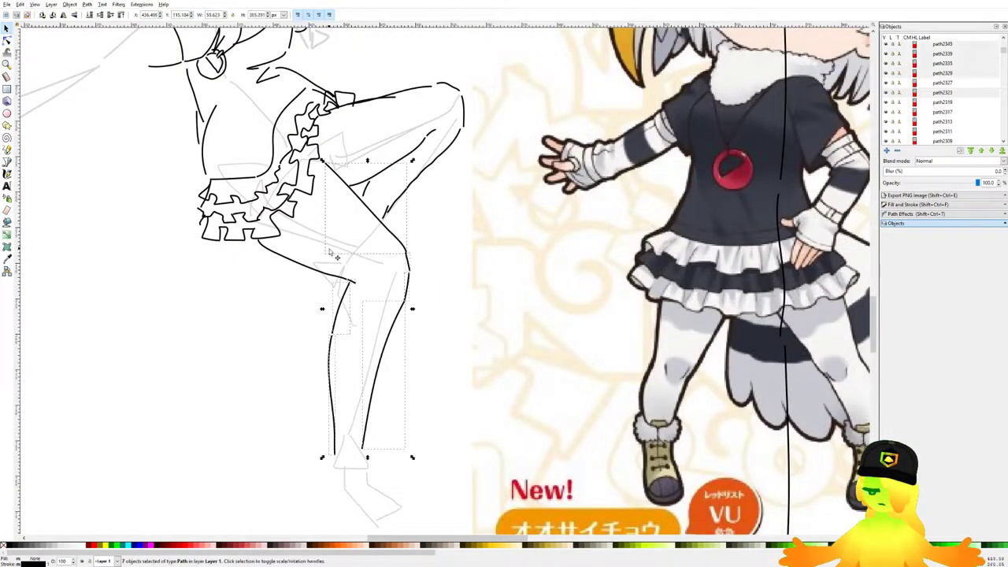
left_click(328, 276, "shift")
left_click_drag(341, 279, 346, 273)
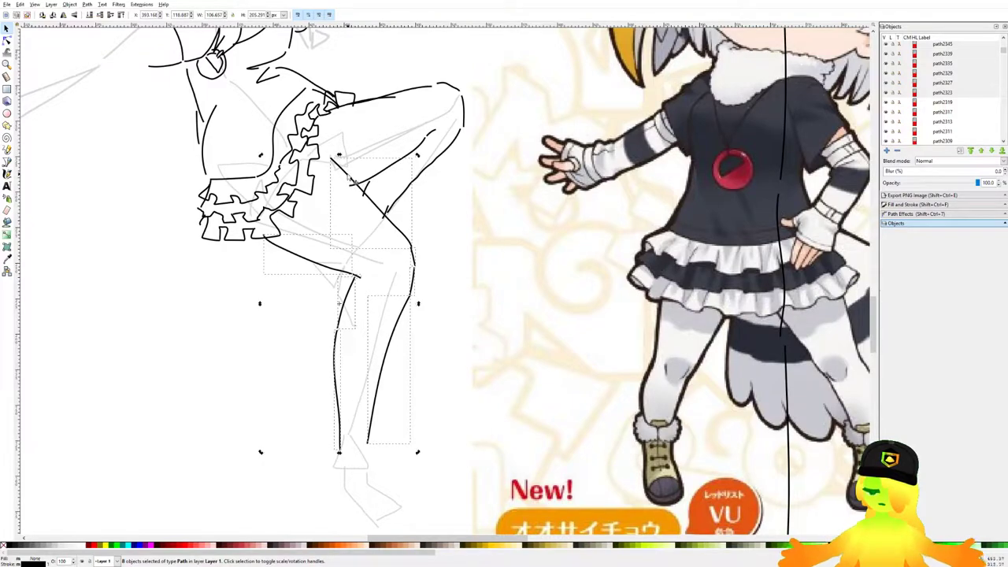
Step: Rotate the standing leg slightly counter-clockwise and reposition it against the skirt ruffle
left_click_drag(418, 155, 408, 146)
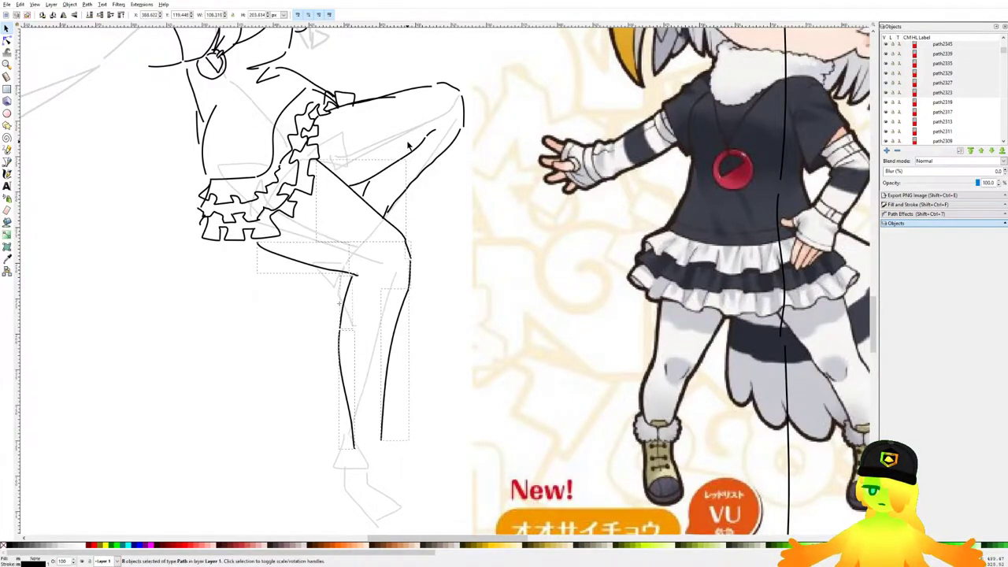
left_click_drag(334, 178, 340, 178)
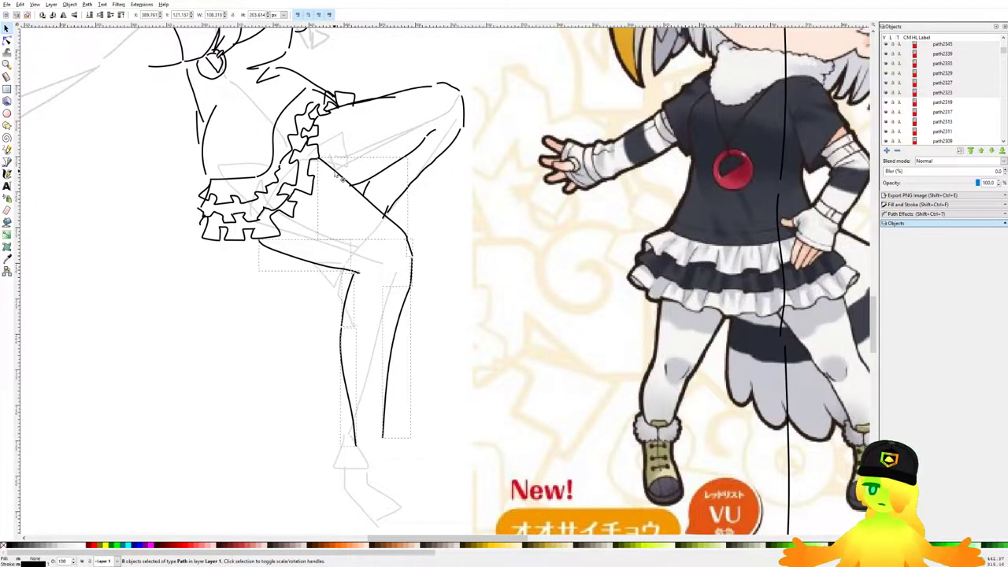
scroll(441, 207, "down", 4)
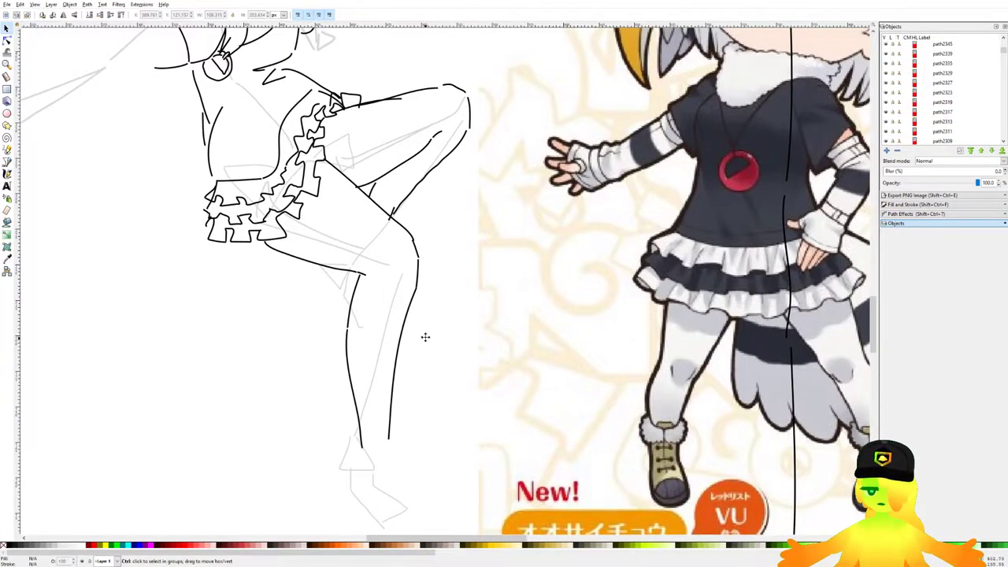
scroll(333, 272, "up", 5)
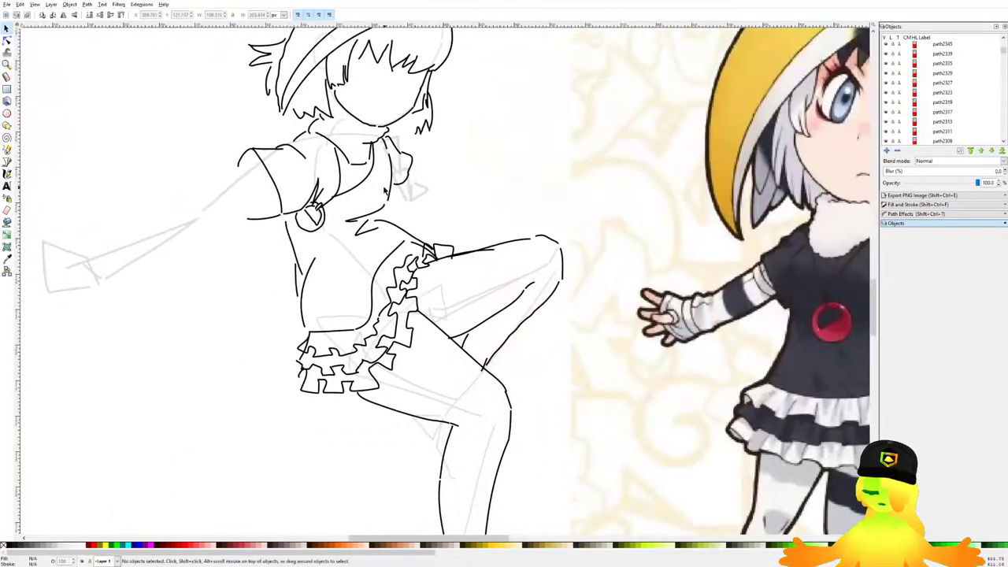
Step: Draw the curved edges and a small fold of the arm wrap at the sleeve opening, and save the drawing
left_click(7, 149)
scroll(227, 237, "down", 5)
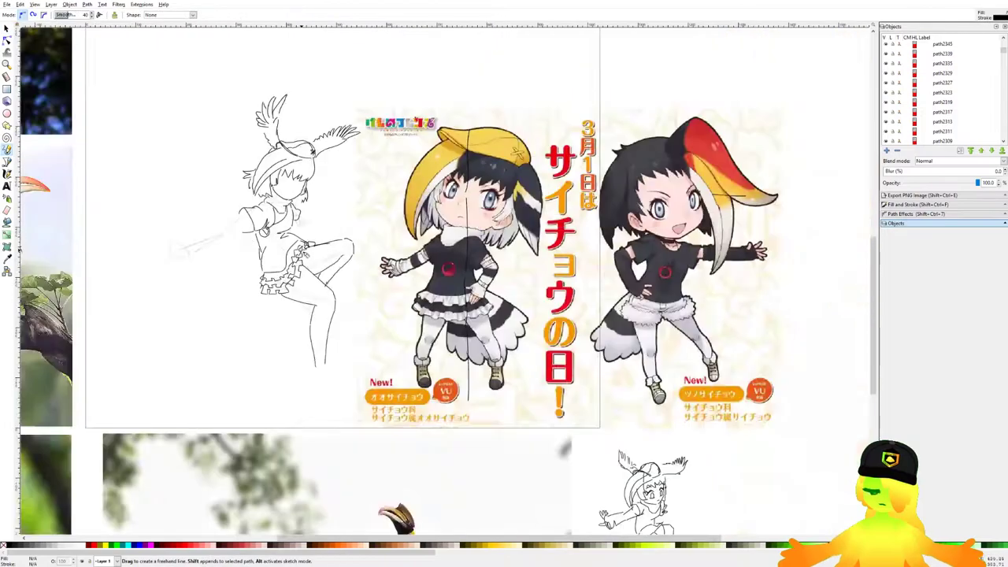
scroll(234, 235, "up", 5)
scroll(234, 236, "up", 4)
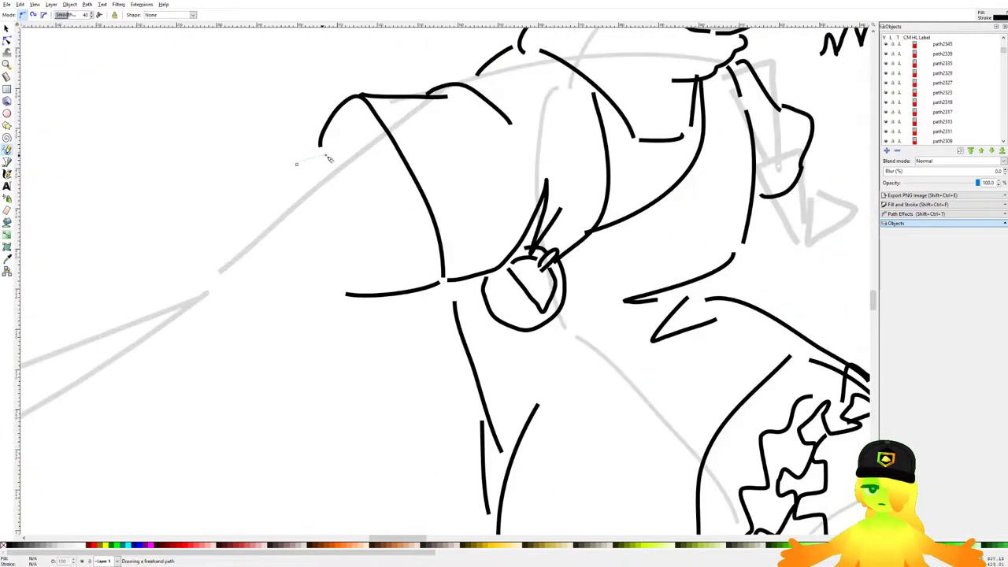
left_click_drag(385, 258, 380, 277)
left_click_drag(298, 175, 366, 296)
mouse_move(329, 142)
left_mouse_down()
mouse_move(380, 126)
mouse_move(374, 137)
left_mouse_up()
key("ctrl+z")
left_click_drag(387, 254, 425, 235)
scroll(426, 237, "down", 1)
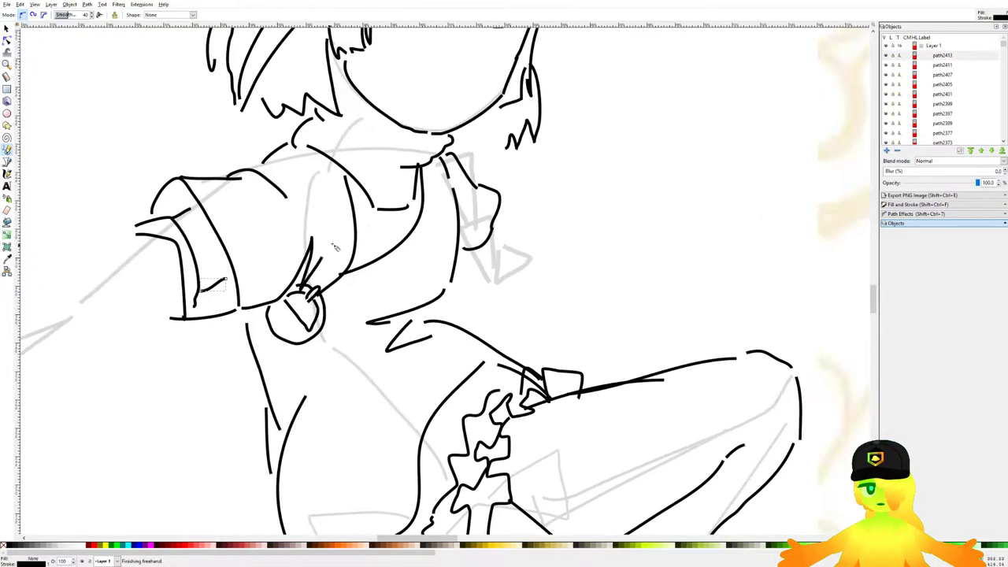
scroll(402, 215, "down", 3)
key("ctrl+s")
scroll(404, 260, "up", 2)
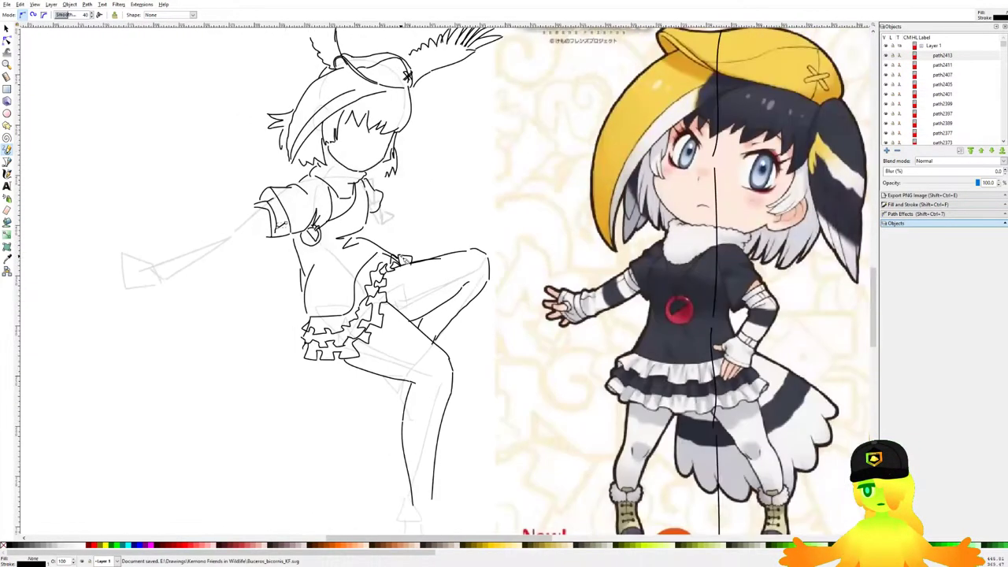
Step: Draw a pointed cuff band around the lower forearm with two curved edges crossing the grey arm sketch
left_click_drag(470, 329, 441, 306)
scroll(375, 323, "left", 3)
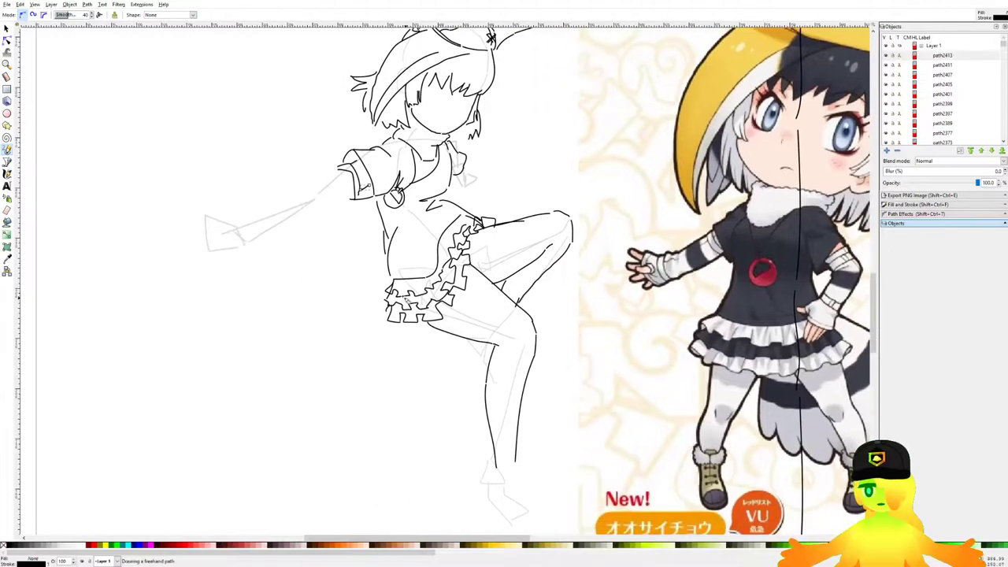
scroll(285, 224, "up", 4)
mouse_move(118, 241)
left_mouse_down()
mouse_move(213, 243)
mouse_move(241, 312)
mouse_move(167, 208)
mouse_move(234, 226)
mouse_move(272, 344)
left_mouse_up()
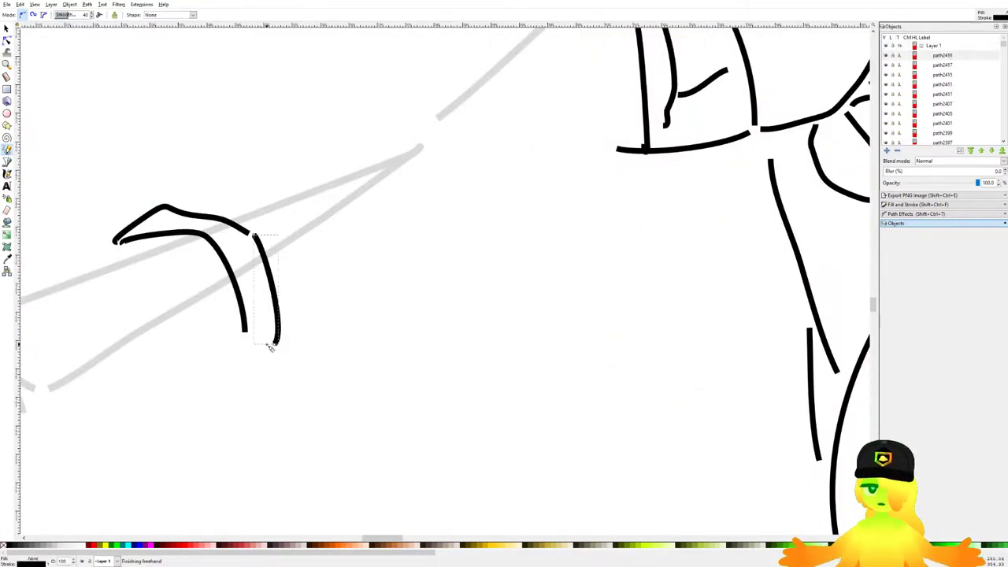
scroll(213, 274, "down", 4)
scroll(213, 275, "up", 4)
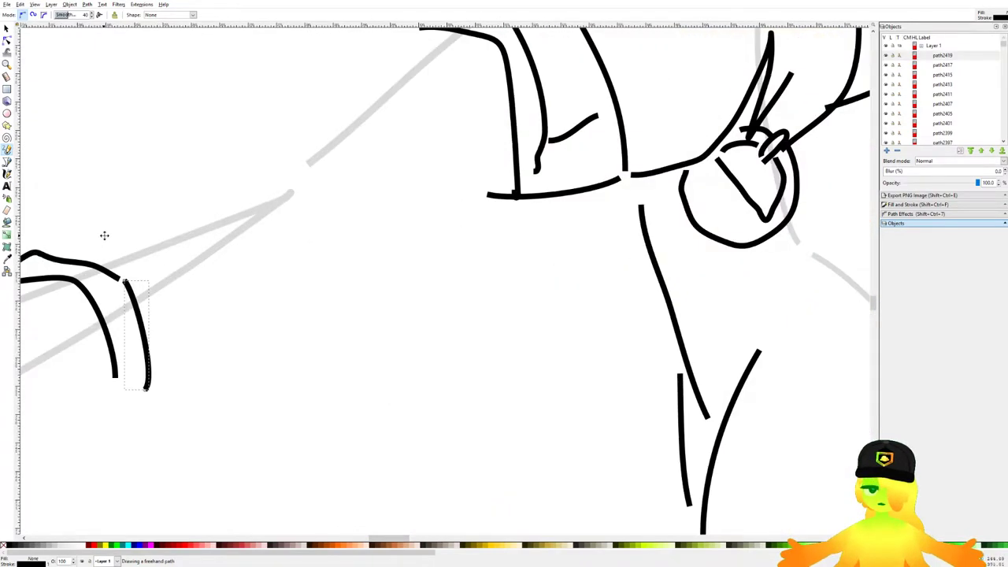
Step: Add a second curved wrap band on the forearm, above the cuff band
left_click_drag(103, 236, 350, 240)
left_click_drag(260, 256, 261, 257)
left_click_drag(455, 284, 455, 286)
mouse_move(385, 211)
left_mouse_down()
mouse_move(474, 226)
mouse_move(477, 260)
left_mouse_up()
key("ctrl+z")
scroll(291, 306, "down", 4)
left_click_drag(315, 247, 300, 223)
scroll(300, 223, "up", 4)
Step: Draw the arm's upper edge in separate strokes from the sleeve to the forearm wrap, with a short wrap edge at its end
left_click_drag(540, 204, 390, 334)
left_click_drag(390, 334, 434, 272)
key("ctrl+z")
mouse_move(589, 147)
left_mouse_down()
mouse_move(401, 304)
mouse_move(493, 252)
left_mouse_up()
key("ctrl+z")
left_click_drag(479, 260, 331, 343)
key("ctrl+z")
left_click_drag(472, 259, 316, 325)
left_click_drag(461, 358, 369, 295)
Step: Draw the upper arm's underside as a straight diagonal stroke from the lower sleeve edge toward the elbow
left_click_drag(228, 456, 425, 338)
key("ctrl+z")
left_click_drag(596, 234, 402, 324)
key("ctrl+z")
left_click_drag(586, 236, 432, 313)
key("ctrl+z")
mouse_move(595, 235)
left_mouse_down()
mouse_move(435, 315)
mouse_move(486, 321)
mouse_move(457, 336)
left_mouse_up()
key("ctrl+z")
key("ctrl+z")
left_click_drag(594, 231, 461, 301)
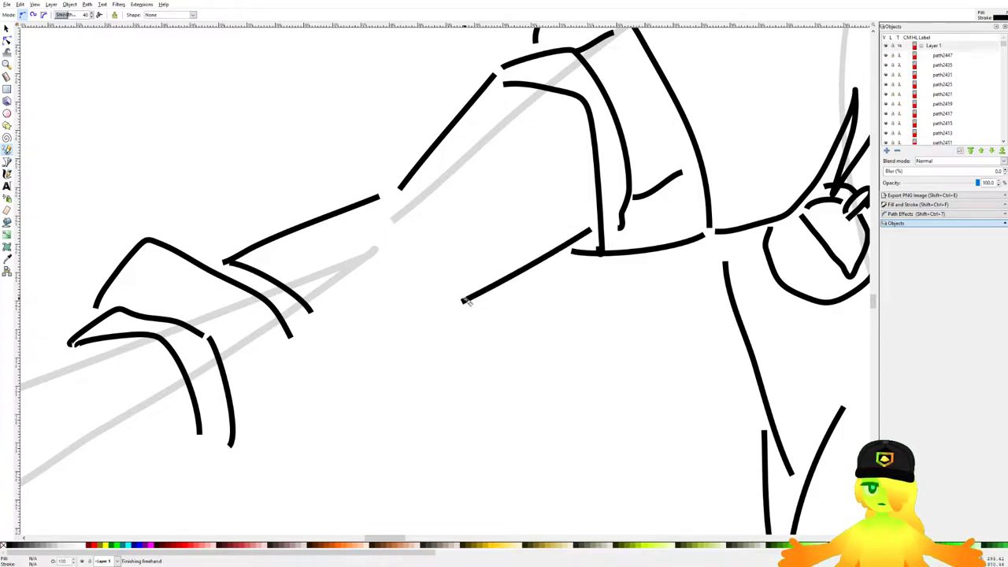
Step: Draw the forearm's underside as a straight diagonal stroke from the elbow down to the lower end of the cuff band
left_click_drag(407, 336, 406, 336)
left_click_drag(400, 333, 219, 449)
scroll(328, 357, "down", 3)
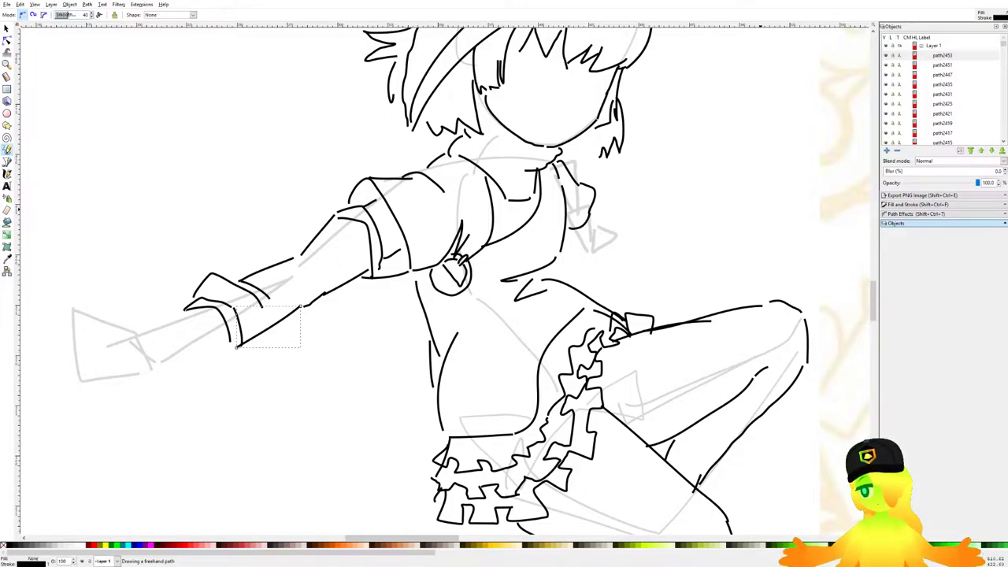
scroll(193, 205, "down", 3)
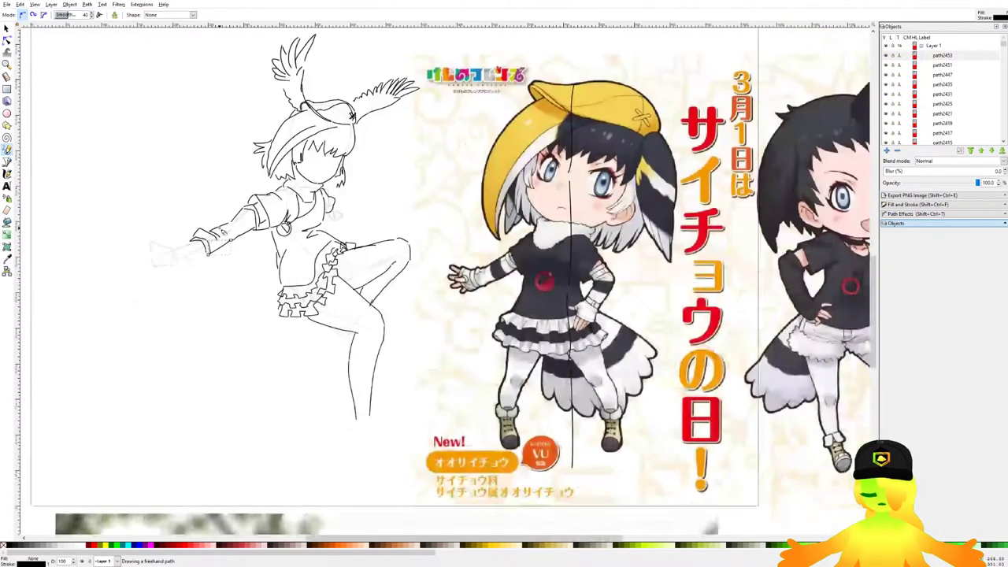
scroll(169, 205, "up", 5)
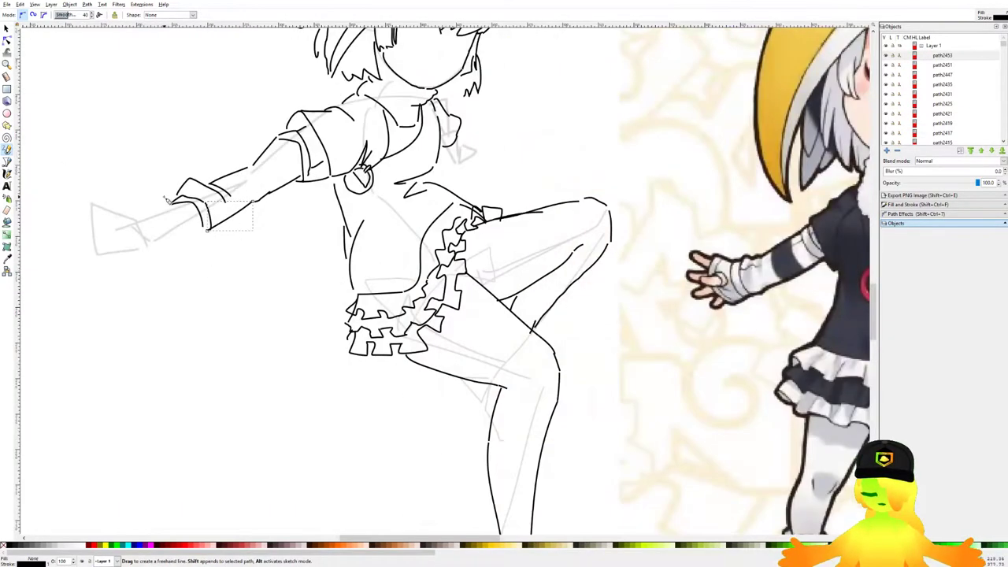
left_click_drag(176, 214, 273, 198)
left_click_drag(263, 237, 331, 234)
key("ctrl+z")
Step: Select the forearm and cuff strokes together, shift them toward the hand, and skew and reshape them slightly to align with the upper arm
left_click(7, 28)
scroll(388, 161, "down", 1)
left_click_drag(241, 165, 585, 339)
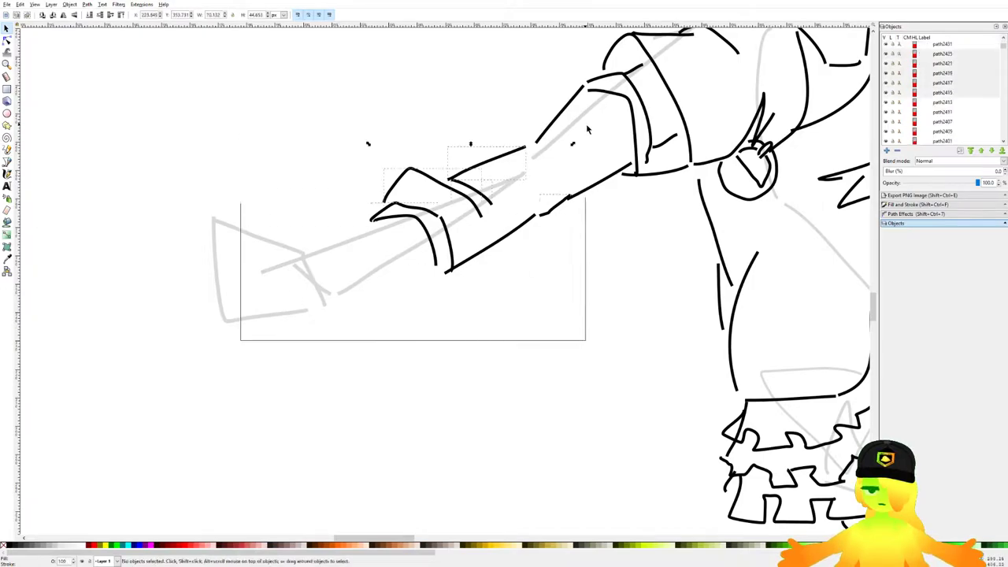
left_click_drag(369, 279, 295, 293)
left_click(432, 178)
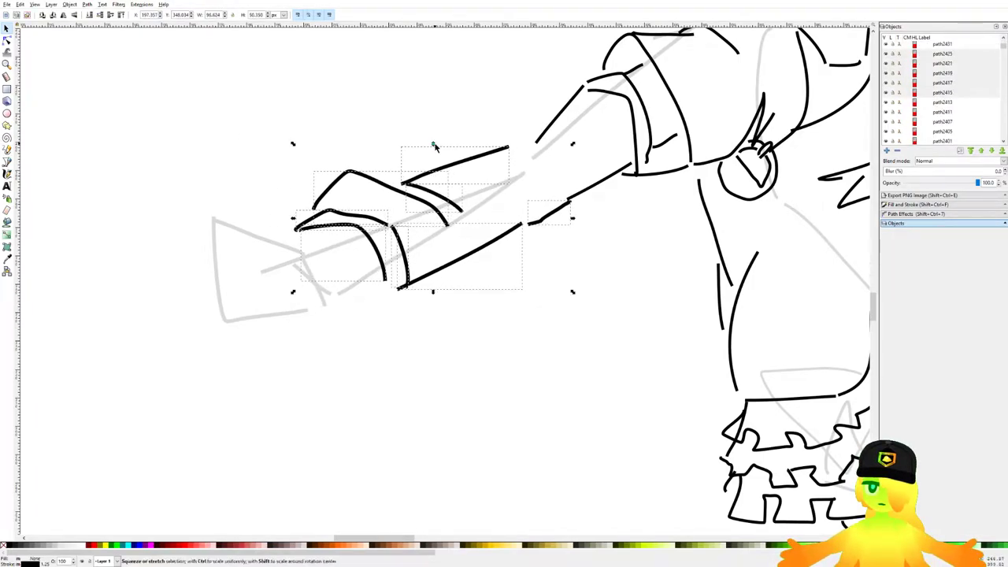
left_click_drag(432, 145, 447, 147)
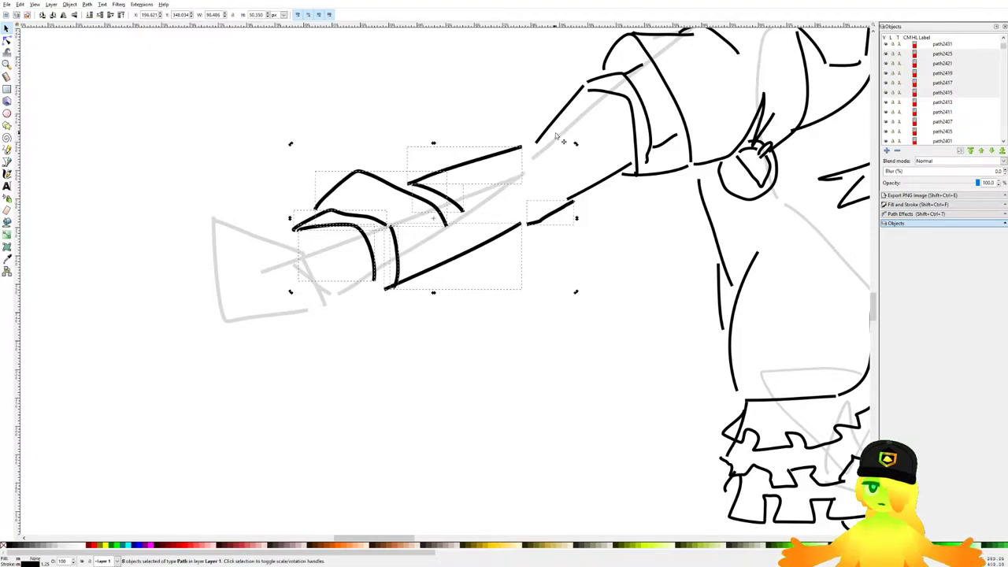
left_click_drag(576, 142, 574, 136)
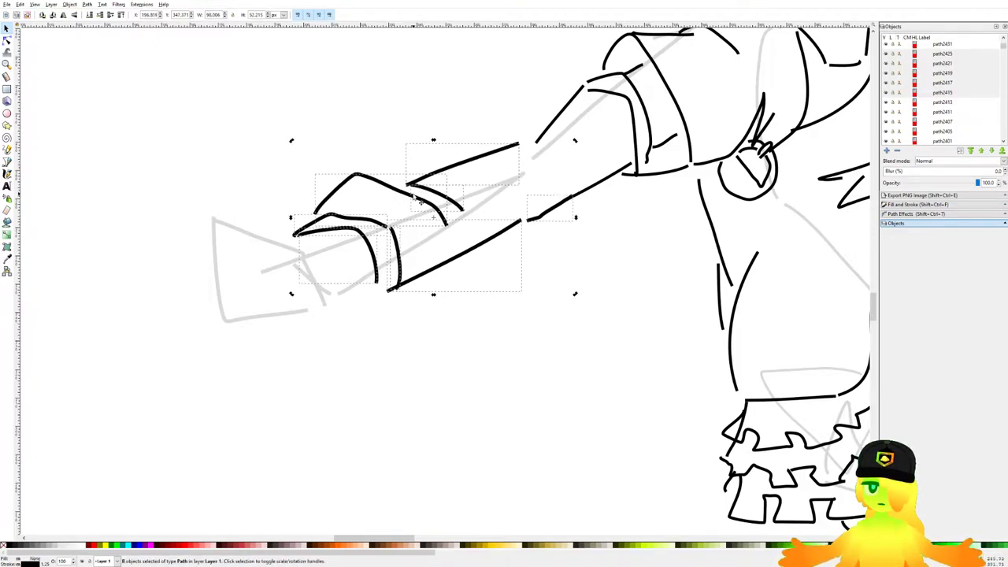
left_click(374, 388)
Step: Draw a small double crescent near the cuff opening, with two long curves rising from it and meeting at the cuff's upper edge
left_click(7, 150)
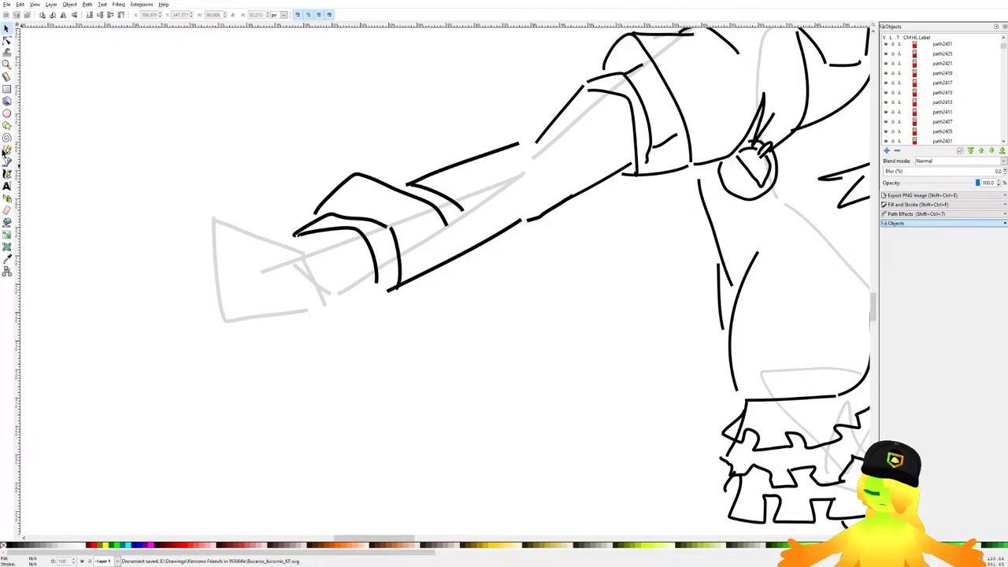
scroll(290, 269, "up", 3)
left_click_drag(340, 246, 412, 297)
scroll(392, 284, "down", 5)
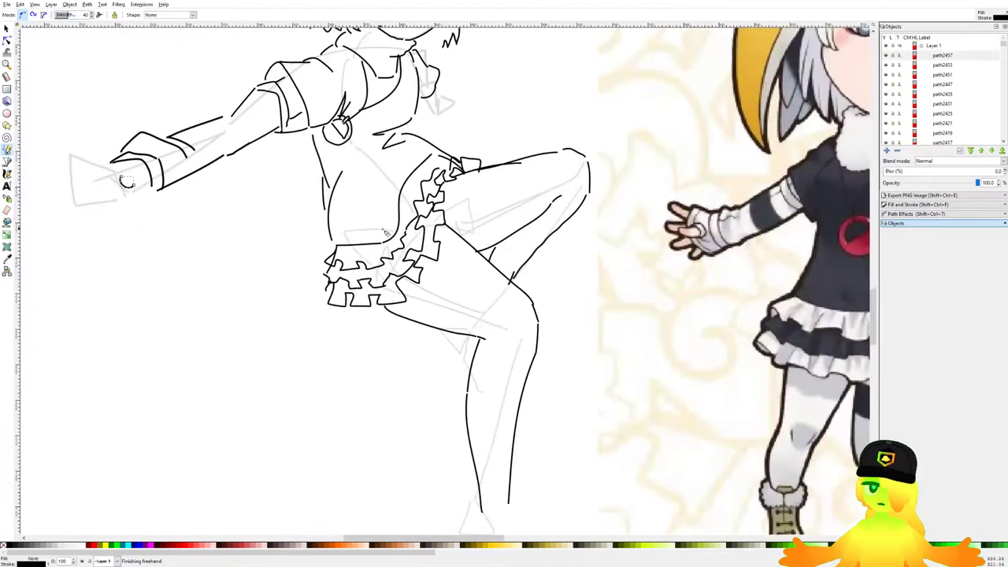
left_click_drag(28, 178, 299, 227)
scroll(393, 230, "up", 5)
left_click_drag(412, 201, 474, 258)
mouse_move(449, 198)
left_mouse_down()
mouse_move(461, 265)
mouse_move(476, 219)
mouse_move(561, 147)
left_mouse_up()
mouse_move(564, 148)
left_mouse_down()
mouse_move(571, 160)
mouse_move(518, 288)
left_mouse_up()
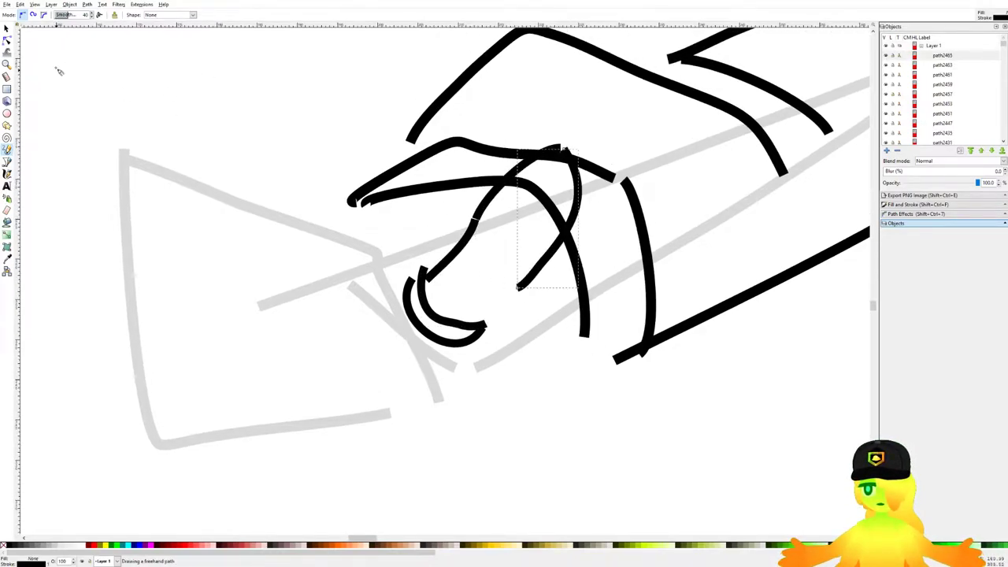
Step: Enlarge the two crescent curves slightly toward the lower cuff
key("s")
left_click_drag(516, 433, 315, 243)
mouse_move(493, 348)
left_mouse_down()
mouse_move(519, 367)
mouse_move(508, 364)
left_mouse_up()
left_click(576, 413)
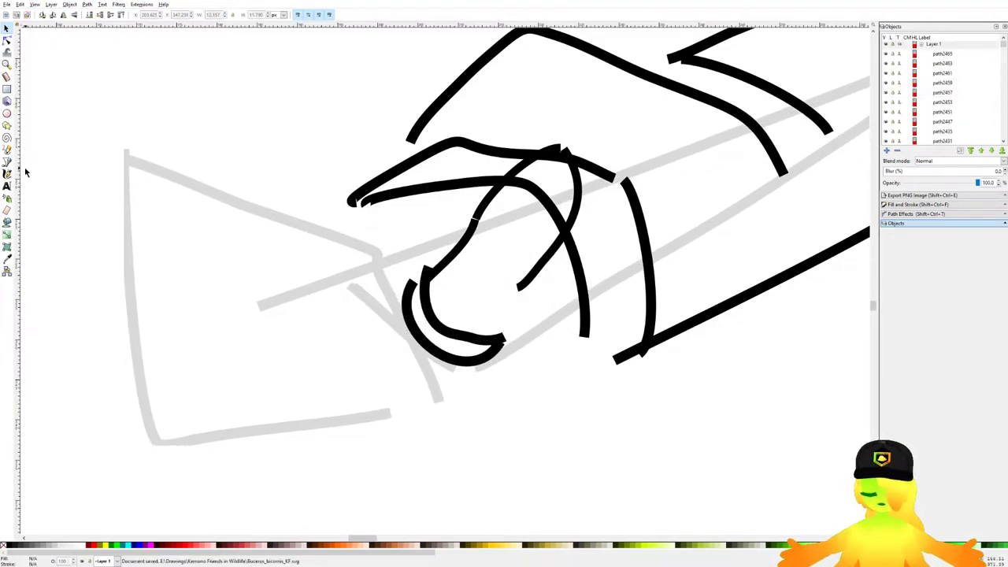
Step: Add a short curved stroke beside the crescent's open end and a short diagonal stroke at the wrist corner of the grey hand sketch
left_click(8, 150)
left_click_drag(532, 295, 519, 329)
left_click_drag(448, 266, 551, 312)
mouse_move(203, 323)
left_mouse_down()
mouse_move(353, 243)
mouse_move(493, 300)
left_mouse_up()
key("ctrl+z")
left_click_drag(493, 300, 443, 221)
key("ctrl+z")
mouse_move(364, 203)
left_mouse_down()
mouse_move(438, 235)
mouse_move(178, 132)
left_mouse_up()
scroll(404, 224, "down", 9)
scroll(486, 239, "up", 2)
left_click_drag(318, 218, 562, 312)
scroll(251, 189, "up", 6)
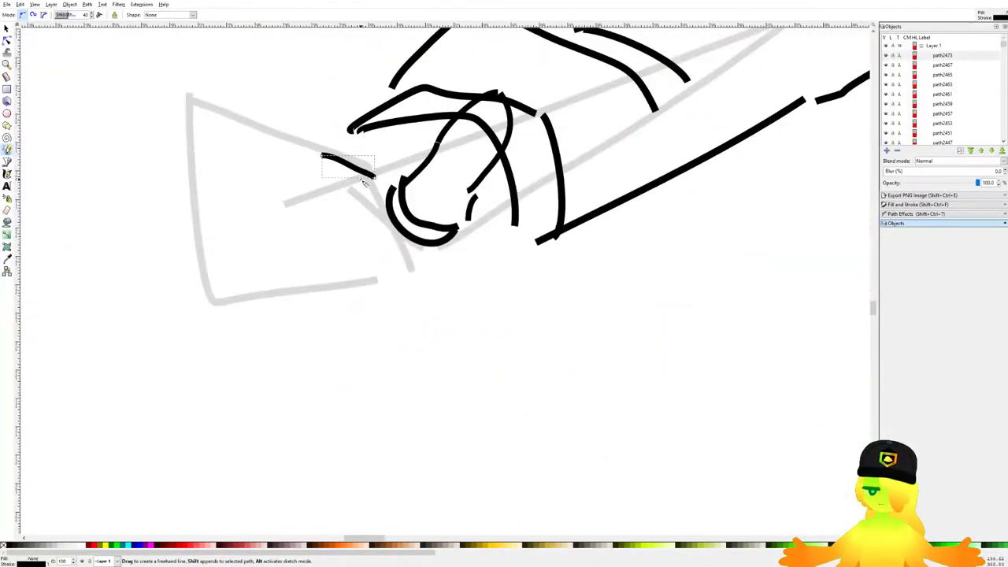
Step: Draw the open hand's palm with separate curved strokes for its wrist edge, heel and lower edge
scroll(367, 211, "up", 2)
left_click_drag(398, 136, 456, 358)
mouse_move(457, 362)
left_mouse_down()
mouse_move(320, 336)
mouse_move(342, 338)
left_mouse_up()
left_click_drag(313, 291, 457, 327)
mouse_move(342, 383)
left_mouse_down()
mouse_move(423, 364)
mouse_move(484, 333)
left_mouse_up()
key("ctrl+z")
left_click_drag(329, 367, 564, 344)
scroll(490, 334, "down", 2)
left_click_drag(496, 279, 543, 259)
scroll(456, 305, "up", 2)
mouse_move(452, 327)
left_mouse_down()
mouse_move(492, 360)
mouse_move(238, 250)
left_mouse_up()
key("ctrl+z")
Step: Draw the two lowest fingers of the open hand as paired strokes fanning outward from the palm
left_click_drag(479, 383, 282, 303)
mouse_move(267, 305)
left_mouse_down()
mouse_move(243, 298)
mouse_move(157, 213)
left_mouse_up()
left_click_drag(163, 182, 384, 276)
mouse_move(461, 260)
left_mouse_down()
mouse_move(556, 434)
mouse_move(425, 311)
mouse_move(306, 247)
mouse_move(277, 186)
left_mouse_up()
scroll(575, 438, "down", 2)
left_click_drag(281, 175, 346, 232)
mouse_move(349, 235)
left_mouse_down()
mouse_move(407, 282)
mouse_move(324, 149)
mouse_move(425, 288)
left_mouse_up()
key("ctrl+z")
Step: Draw the two upper fingers of the open hand as narrow paired strokes pointing upward from the palm
left_click_drag(363, 167, 341, 103)
left_click_drag(344, 101, 409, 173)
mouse_move(416, 188)
left_mouse_down()
mouse_move(480, 277)
mouse_move(472, 266)
left_mouse_up()
key("ctrl+z")
left_click(475, 270)
left_click_drag(457, 133, 478, 272)
left_click_drag(473, 131, 553, 316)
key("ctrl+z")
mouse_move(515, 232)
left_mouse_down()
mouse_move(541, 284)
mouse_move(494, 268)
left_mouse_up()
scroll(488, 264, "up", 1)
Step: Move the palm's lower edge stroke slightly up and draw a second curved stroke beneath it
left_click(8, 28)
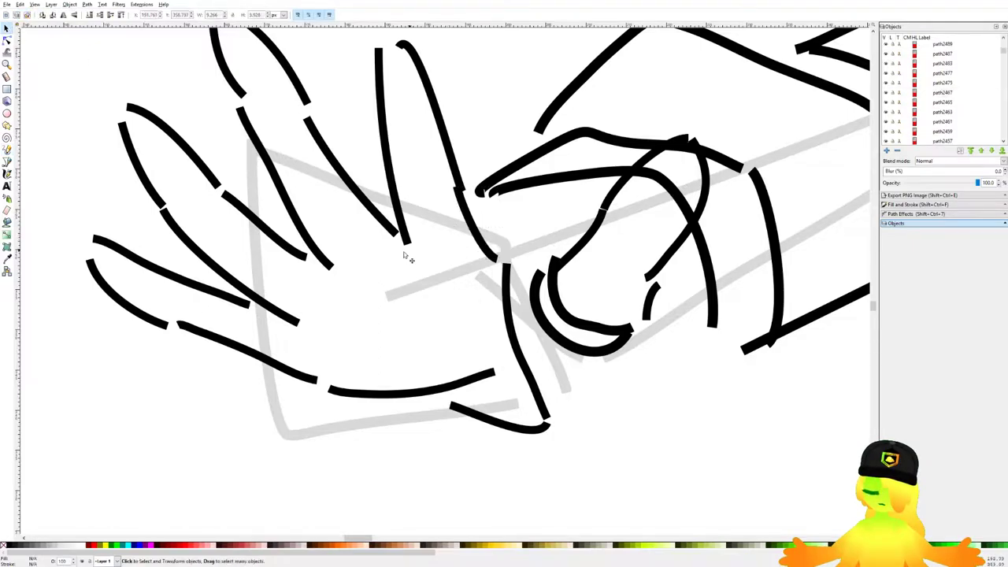
mouse_move(413, 397)
left_mouse_down()
mouse_move(395, 361)
mouse_move(426, 356)
left_mouse_up()
key("Escape")
left_click(7, 150)
mouse_move(334, 372)
left_mouse_down()
mouse_move(458, 398)
mouse_move(517, 393)
left_mouse_up()
scroll(472, 351, "down", 2)
scroll(693, 406, "up", 2)
left_click_drag(437, 250, 413, 371)
scroll(567, 307, "down", 2)
scroll(504, 301, "up", 2)
key("ctrl+z")
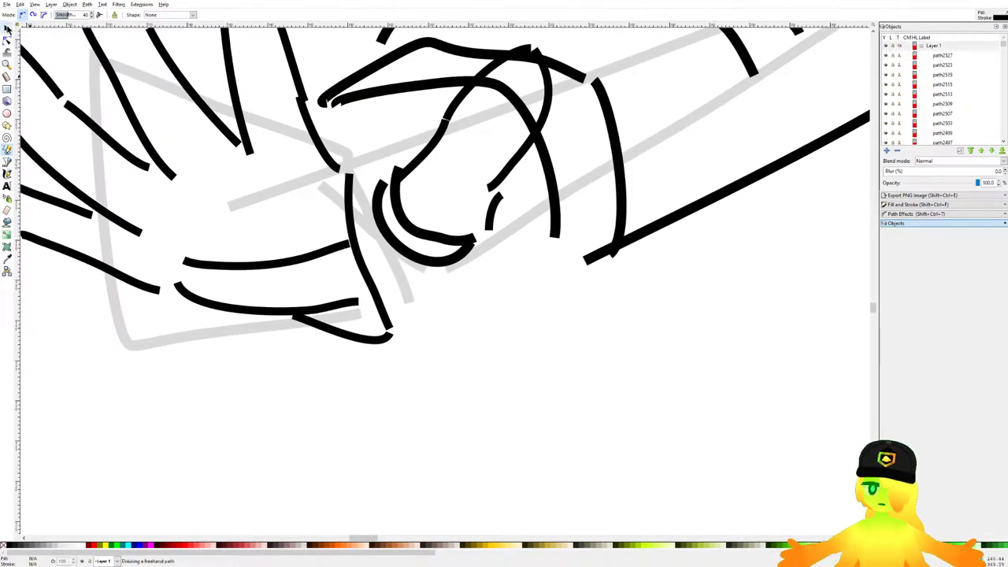
Step: Select the hand's wrist edge and heel strokes together and stretch them downward
key("s")
left_click(383, 316)
left_click(382, 340, "shift")
left_click_drag(394, 344, 400, 398)
left_click(462, 466)
Step: Add the palm heel's outer edge, a diagonal from the cuff toward the wrist, and short glove-edge strokes at the upper finger and wrist
left_click(6, 150)
left_click_drag(295, 361, 249, 299)
mouse_move(408, 404)
left_mouse_down()
mouse_move(523, 282)
mouse_move(443, 399)
left_mouse_up()
key("ctrl+z")
scroll(401, 342, "down", 4)
scroll(371, 267, "up", 3)
left_click_drag(318, 297, 365, 292)
mouse_move(394, 294)
left_mouse_down()
mouse_move(460, 338)
mouse_move(438, 323)
mouse_move(429, 378)
mouse_move(403, 308)
mouse_move(417, 337)
left_mouse_up()
key("ctrl+z")
scroll(419, 336, "down", 2)
scroll(389, 361, "up", 2)
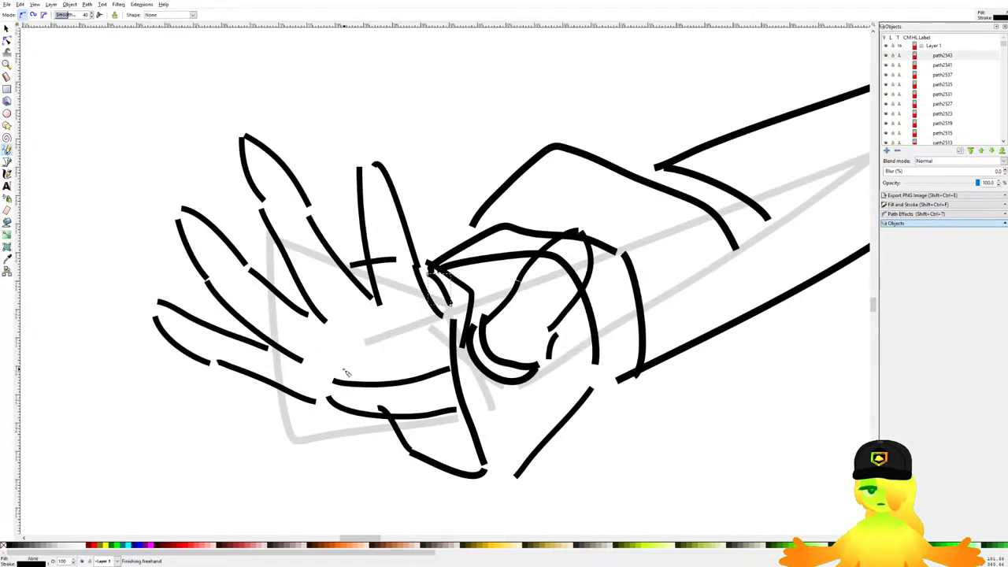
Step: Draw a short glove-edge stroke below the palm near the lowest finger and save the drawing
left_click_drag(292, 399, 326, 424)
left_click_drag(411, 430, 367, 343)
key("ctrl+z")
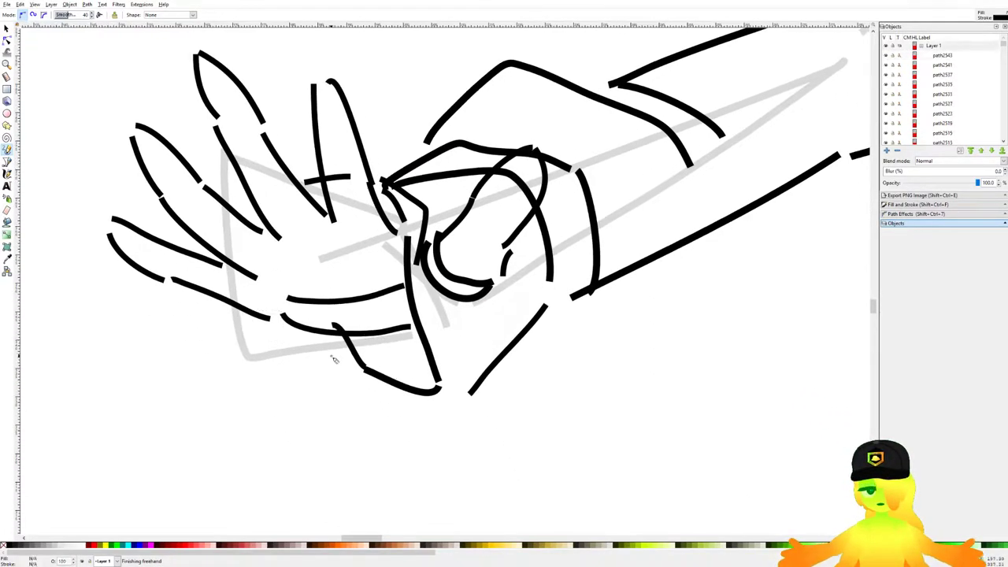
scroll(240, 302, "up", 1)
left_click_drag(308, 329, 334, 321)
scroll(323, 328, "down", 5)
left_click_drag(538, 387, 222, 315)
scroll(222, 314, "down", 1)
key("ctrl+s")
left_click_drag(206, 241, 308, 260)
scroll(463, 195, "up", 1)
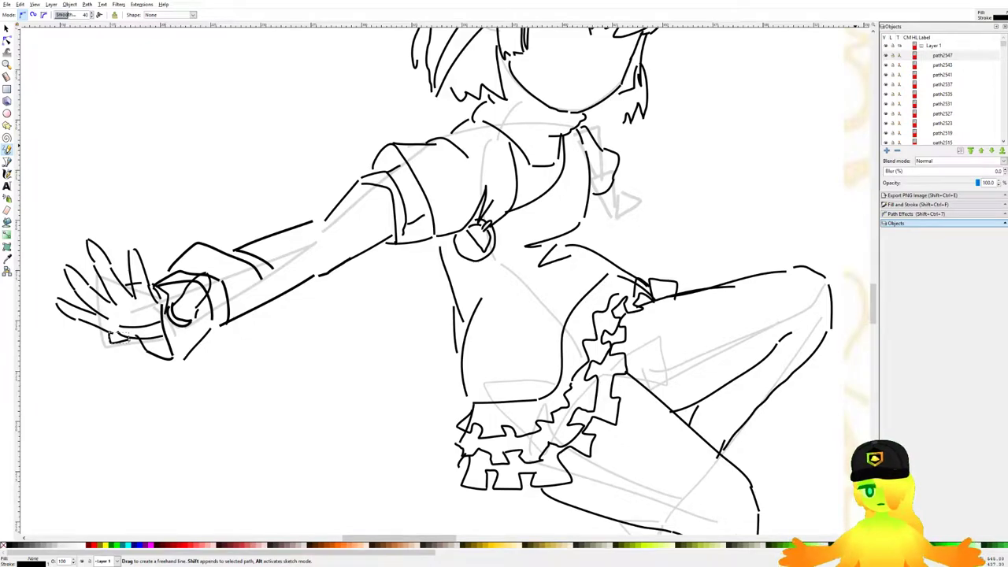
scroll(448, 282, "left", 1)
Step: Move the short elbow stroke on the outstretched arm's underside slightly toward the sleeve
key("s")
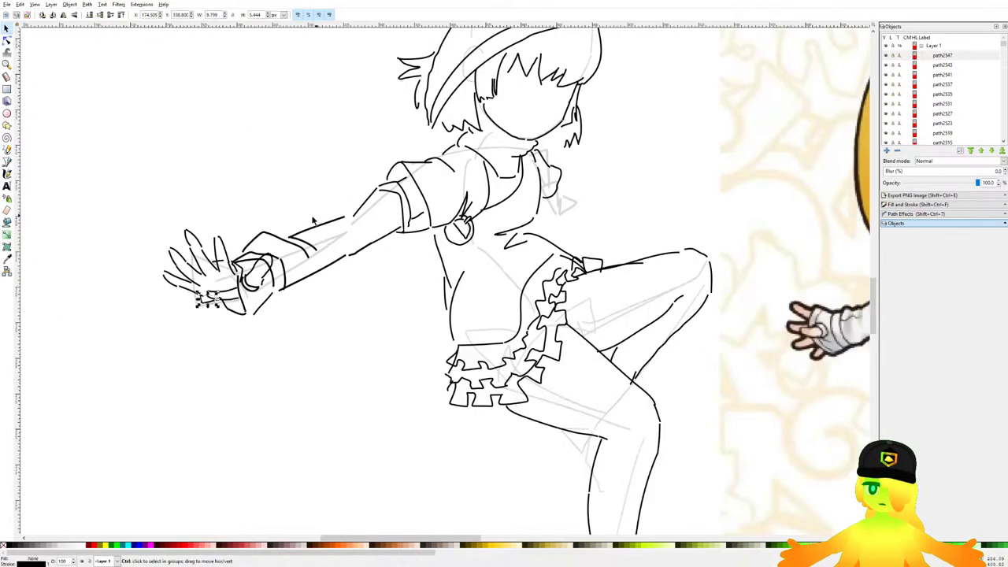
left_click_drag(152, 219, 301, 318)
left_click(301, 316)
scroll(360, 301, "down", 1)
scroll(369, 247, "up", 2)
left_click_drag(364, 289, 372, 284)
left_click(405, 302)
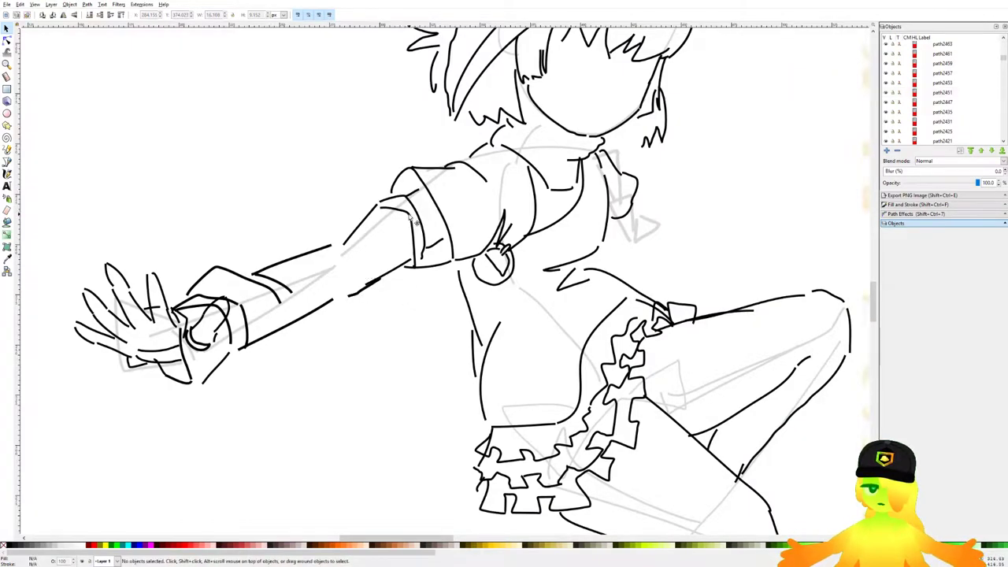
Step: Adjust the curved band strokes inside the outstretched arm's sleeve opening, shifting them slightly toward the shoulder, and save the drawing
left_click(413, 221)
left_click(424, 228, "shift")
left_click_drag(426, 228, 435, 225)
left_click(369, 220)
left_click(370, 215)
left_click_drag(381, 203, 387, 208)
scroll(387, 207, "down", 2)
scroll(390, 204, "right", 2)
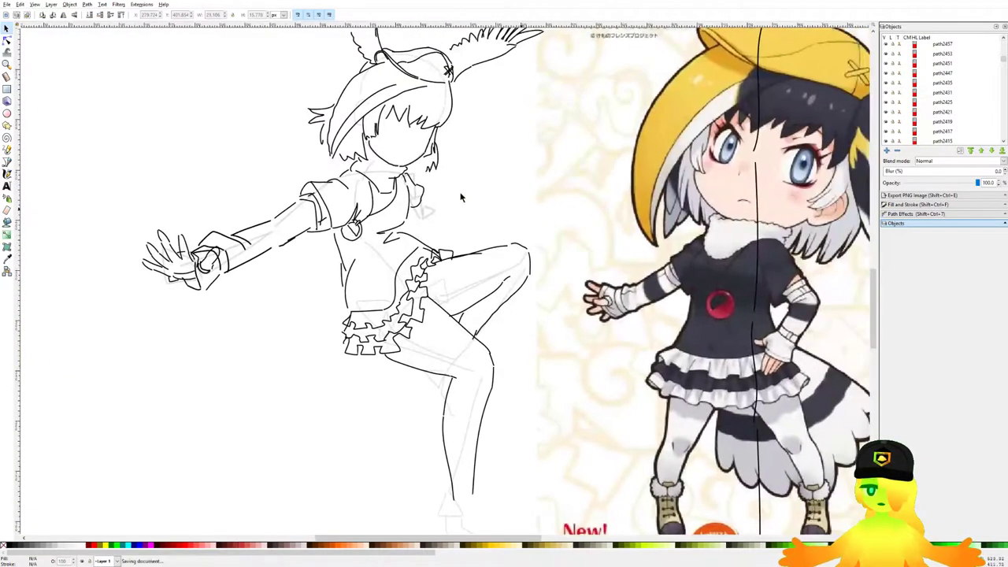
Step: Draw a short stroke at the other arm's sleeve edge and a long curved stroke for the inner side of its forearm
scroll(385, 198, "up", 3)
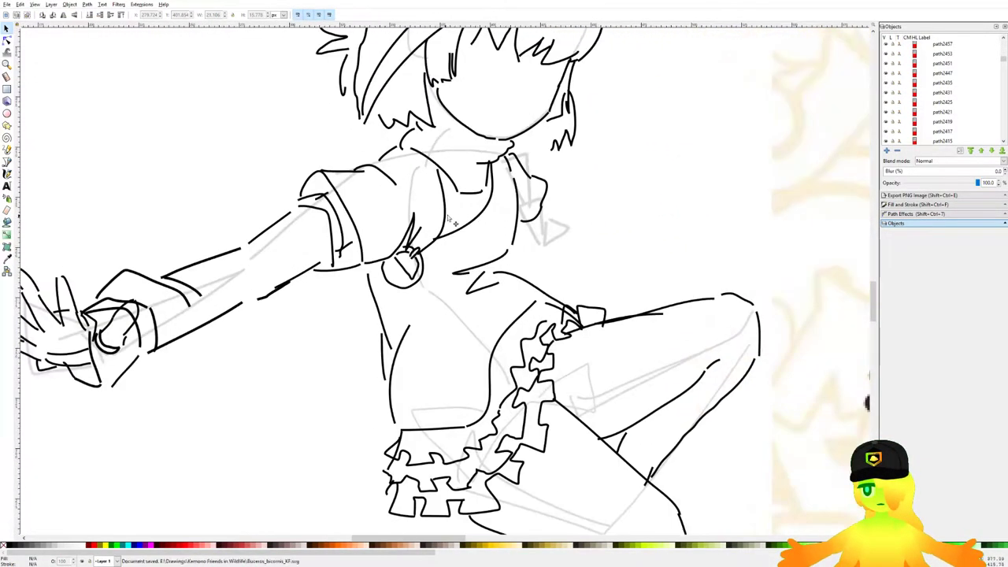
left_click(7, 149)
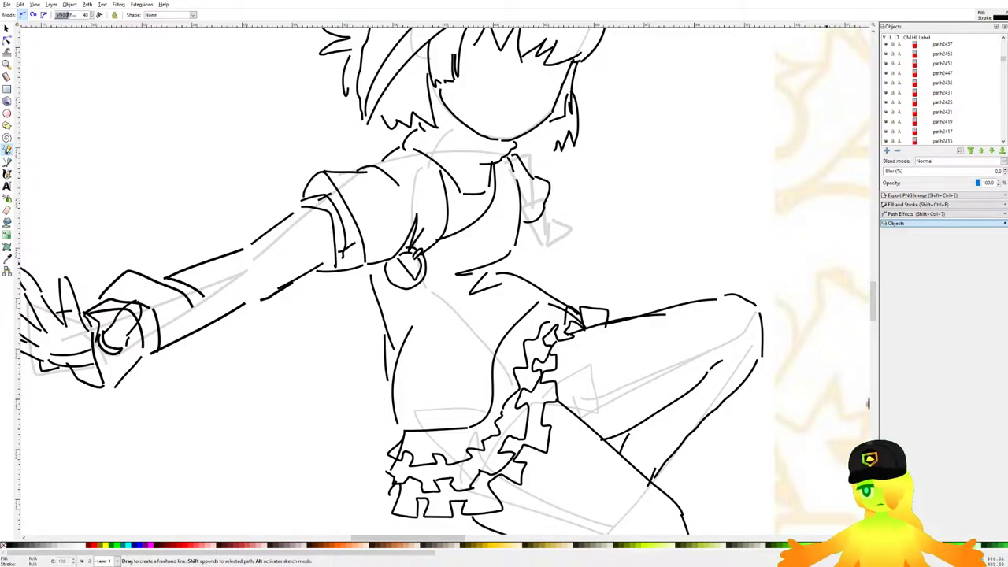
scroll(544, 273, "down", 3)
scroll(570, 256, "up", 2)
left_click_drag(566, 272, 473, 247)
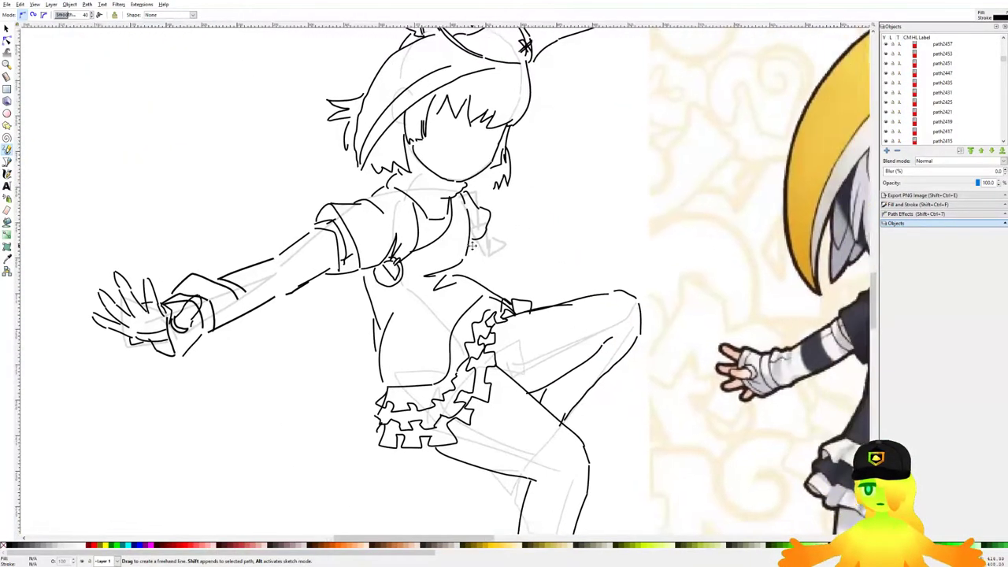
scroll(473, 249, "up", 5)
left_click_drag(543, 176, 543, 178)
key("ctrl+z")
left_click_drag(523, 116, 526, 173)
mouse_move(432, 224)
left_mouse_down()
mouse_move(438, 262)
mouse_move(503, 329)
left_mouse_up()
scroll(554, 273, "up", 1)
key("ctrl+z")
left_click_drag(361, 215, 502, 389)
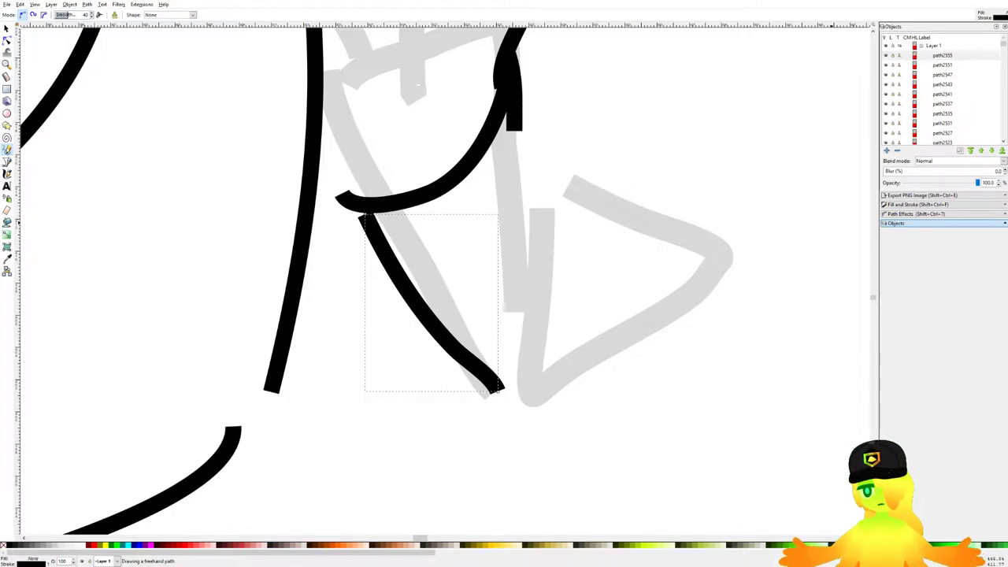
left_click_drag(587, 254, 572, 249)
Step: Draw the outer edge of the bent arm's forearm below the sleeve, with a short stroke branching outward near its end
left_click_drag(505, 124, 539, 330)
key("ctrl+z")
mouse_move(512, 124)
left_mouse_down()
mouse_move(517, 211)
mouse_move(540, 324)
left_mouse_up()
mouse_move(526, 237)
left_mouse_down()
mouse_move(583, 268)
mouse_move(583, 406)
mouse_move(526, 357)
mouse_move(575, 334)
left_mouse_up()
key("ctrl+z")
key("ctrl+z")
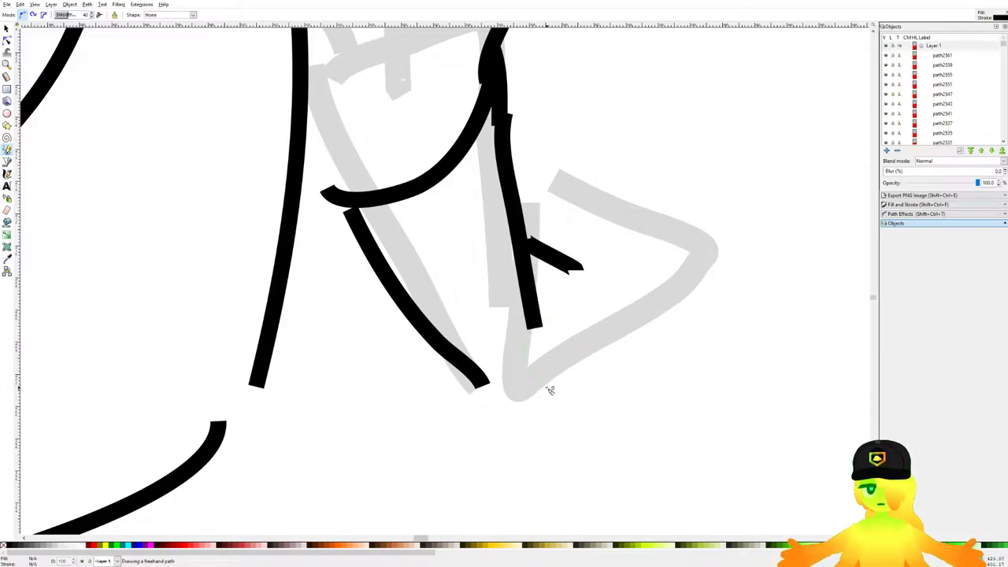
Step: Draw the back of the bent arm's hand, the curved thumb opening, the lower palm edge and the wrist-cuff curve
left_click_drag(544, 392, 587, 345)
left_click_drag(578, 272, 599, 338)
left_click_drag(427, 361, 544, 427)
left_click_drag(587, 345, 652, 372)
key("ctrl+z")
mouse_move(534, 283)
left_mouse_down()
mouse_move(518, 333)
mouse_move(468, 374)
left_mouse_up()
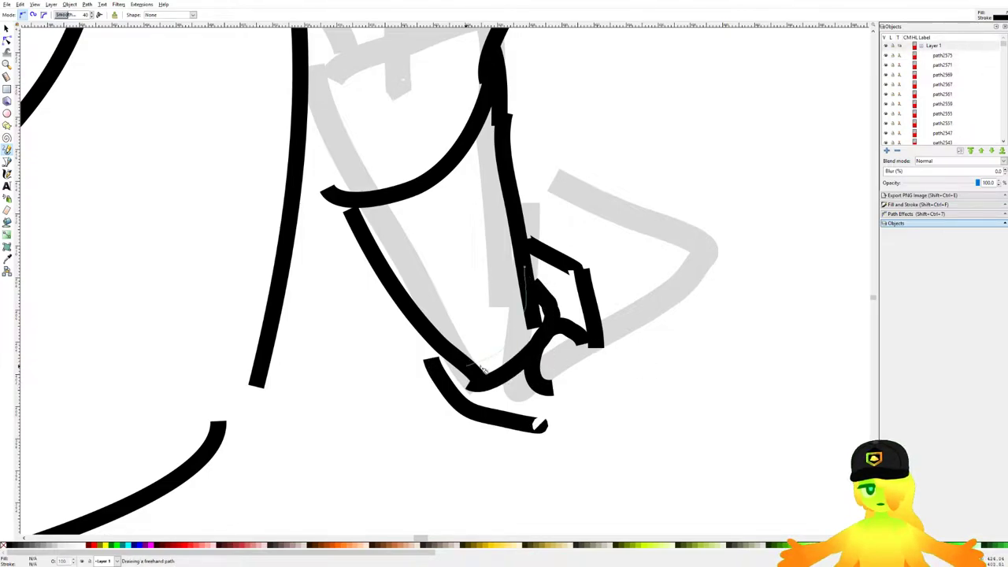
Step: Draw the bent arm's pointed thumb with upper and lower edges, plus a short stroke joining it to the palm
left_click_drag(582, 345, 660, 392)
mouse_move(660, 393)
left_mouse_down()
mouse_move(596, 409)
mouse_move(572, 404)
left_mouse_up()
key("ctrl+z")
key("ctrl+z")
left_click_drag(582, 345, 692, 401)
left_click_drag(686, 404, 596, 410)
left_click_drag(581, 408, 553, 411)
Step: Draw the index finger's two sides and tip beside the thumb, and the next finger as a narrow pointed shape
mouse_move(621, 276)
left_mouse_down()
mouse_move(577, 339)
mouse_move(705, 309)
left_mouse_up()
key("ctrl+z")
mouse_move(567, 414)
left_mouse_down()
mouse_move(673, 361)
mouse_move(628, 354)
mouse_move(623, 272)
left_mouse_up()
key("ctrl+z")
key("ctrl+z")
left_click_drag(551, 359, 636, 323)
mouse_move(591, 227)
left_mouse_down()
mouse_move(537, 300)
mouse_move(563, 323)
left_mouse_up()
key("ctrl+z")
left_click_drag(592, 234, 564, 325)
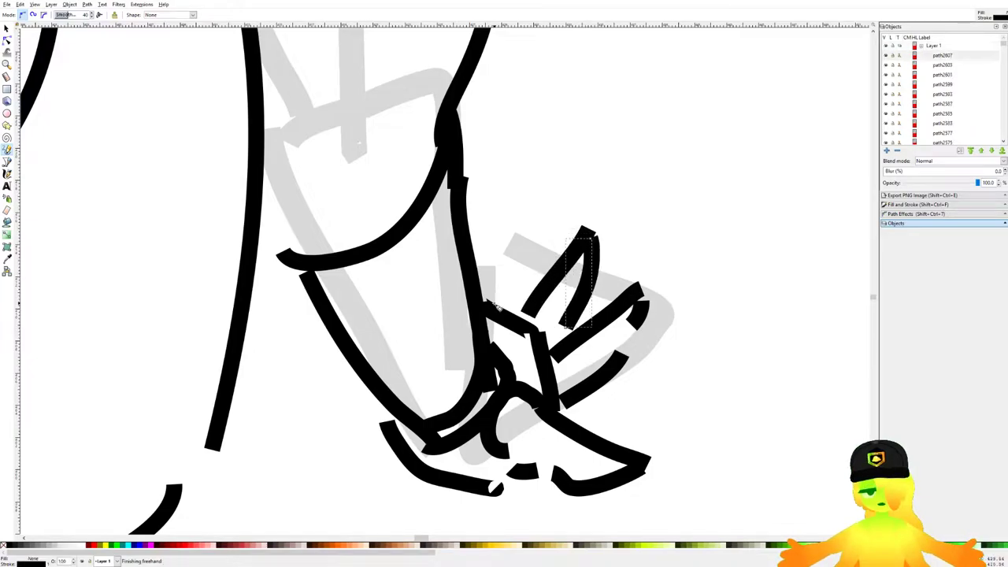
Step: Draw the remaining two fingers of the bent arm's hand as narrow rounded loops next to the finished ones
left_click_drag(541, 236, 541, 276)
key("ctrl+z")
mouse_move(496, 304)
left_mouse_down()
mouse_move(541, 221)
mouse_move(542, 252)
mouse_move(529, 276)
left_mouse_up()
mouse_move(471, 287)
left_mouse_down()
mouse_move(488, 231)
mouse_move(501, 265)
mouse_move(502, 256)
mouse_move(473, 287)
left_mouse_up()
key("ctrl+z")
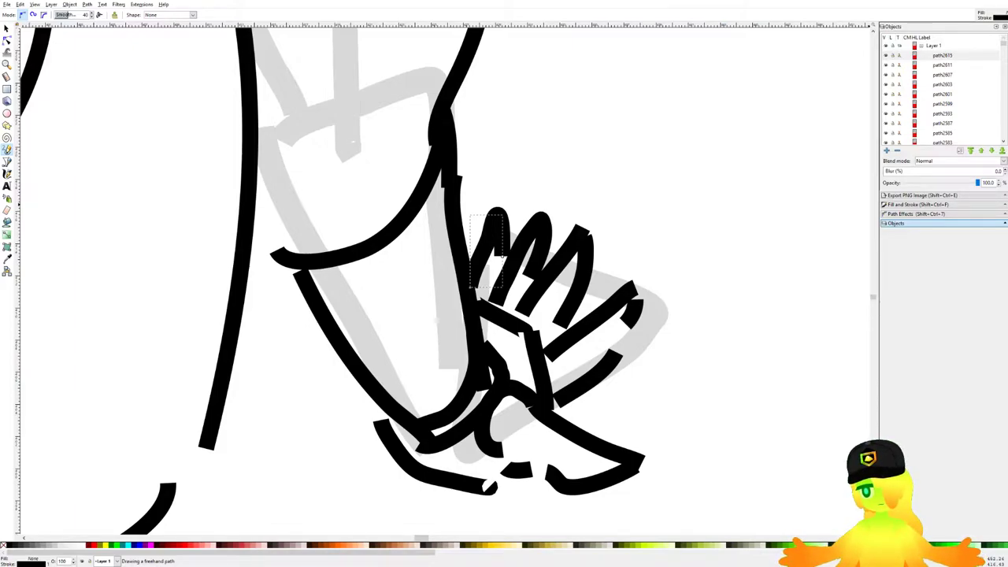
Step: Select all strokes of the bent arm's forearm and hand, enlarge them slightly and fit them below the sleeve
scroll(745, 243, "down", 8)
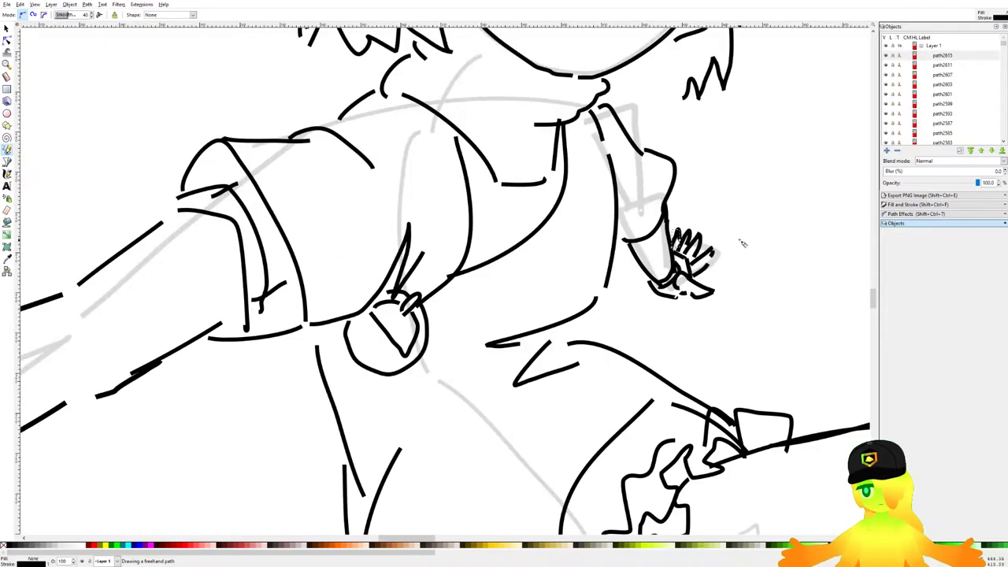
left_click_drag(691, 247, 589, 230)
scroll(595, 224, "up", 1)
key("s")
scroll(603, 232, "up", 2, "ctrl")
left_click_drag(674, 296, 556, 195)
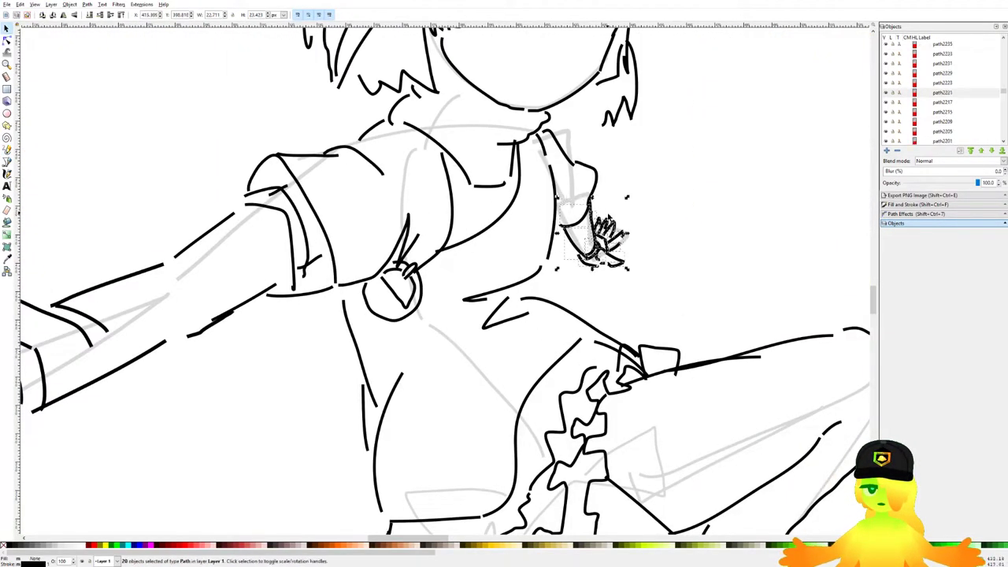
left_click_drag(627, 197, 589, 222)
left_click(613, 171)
Step: Nudge the bent arm's sleeve strokes slightly toward the body to line up with the enlarged forearm
left_click_drag(596, 182, 592, 182)
left_click(619, 171)
left_click_drag(555, 137, 555, 136)
left_click(632, 164)
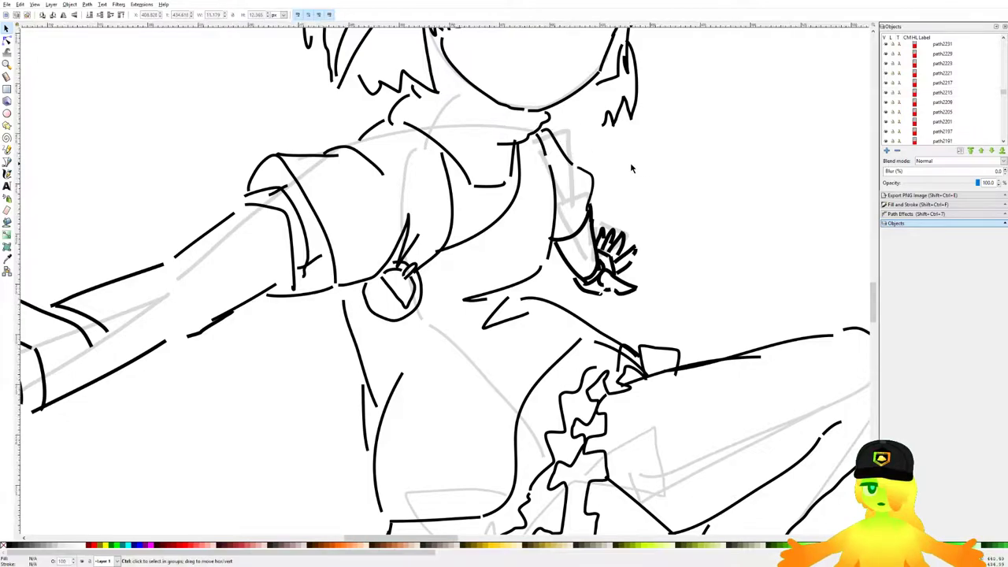
Step: Select the outstretched arm's sleeve and shoulder strokes and move them slightly outward and down, away from the neck
scroll(631, 164, "down", 3)
scroll(532, 164, "up", 3)
left_click_drag(354, 101, 589, 241)
left_click(472, 166, "shift")
left_click(437, 175, "shift")
left_click(436, 179, "shift")
left_click(462, 192, "shift")
left_click(543, 284, "shift")
left_click_drag(591, 245, 581, 250)
left_click(611, 196)
left_click_drag(633, 203, 608, 194)
key("ctrl+z")
left_click(658, 282)
Step: Redraw the outstretched arm's shoulder line as a longer curve running from the sleeve over toward the collar
scroll(601, 224, "down", 5)
scroll(612, 217, "up", 5)
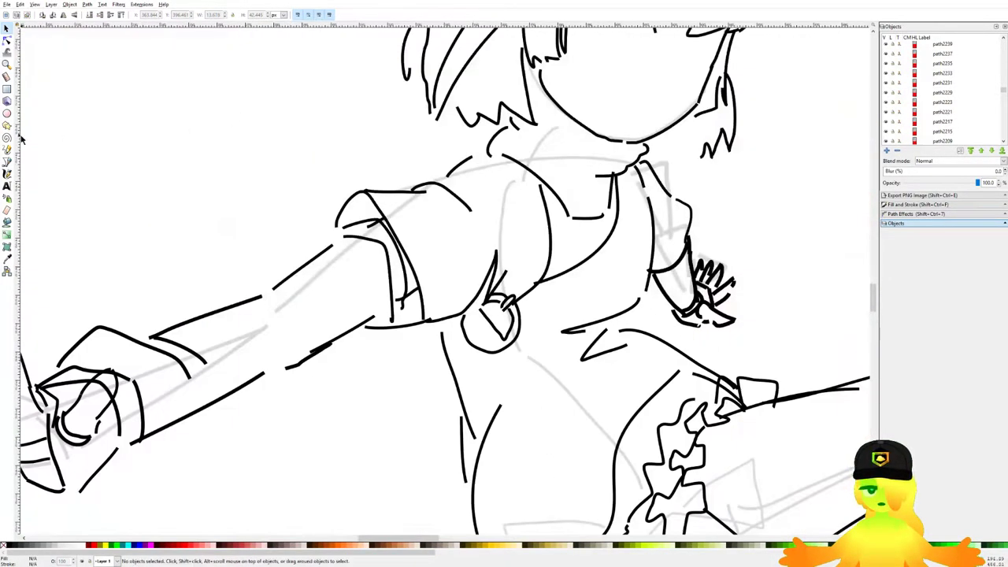
left_click(472, 160)
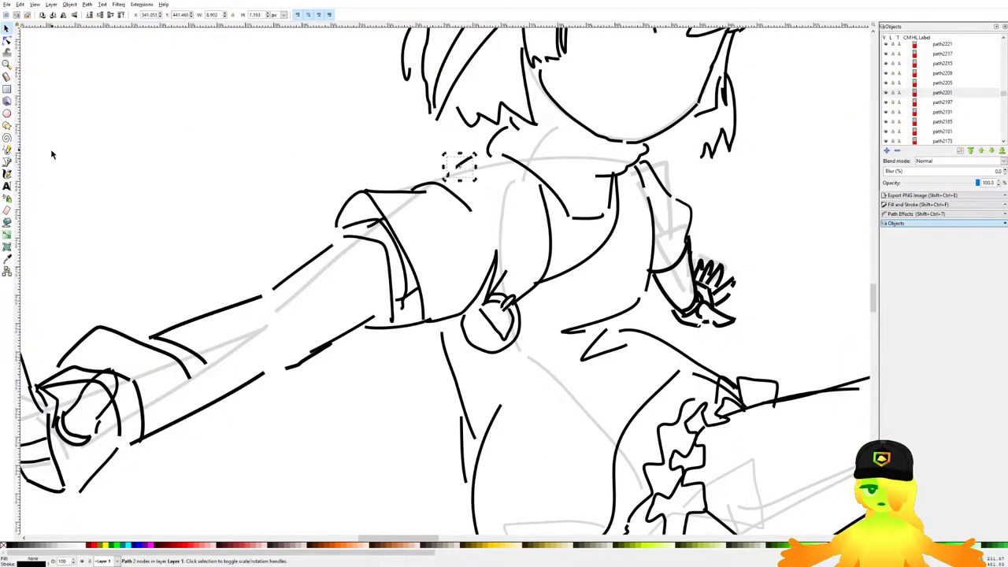
left_click(6, 149)
mouse_move(472, 156)
left_mouse_down()
mouse_move(508, 165)
mouse_move(537, 200)
mouse_move(521, 189)
mouse_move(497, 259)
left_mouse_up()
Step: Draw the shirt's flared lower back edge as a long outer curve, with an inner curve joining the hem
scroll(497, 259, "down", 3)
left_click_drag(685, 290, 502, 236)
scroll(308, 247, "up", 3)
mouse_move(284, 289)
left_mouse_down()
mouse_move(316, 262)
mouse_move(260, 388)
left_mouse_up()
key("ctrl+z")
mouse_move(328, 260)
left_mouse_down()
mouse_move(308, 381)
mouse_move(283, 346)
mouse_move(290, 418)
mouse_move(309, 420)
mouse_move(297, 371)
mouse_move(354, 353)
mouse_move(297, 413)
left_mouse_up()
key("ctrl+z")
key("s")
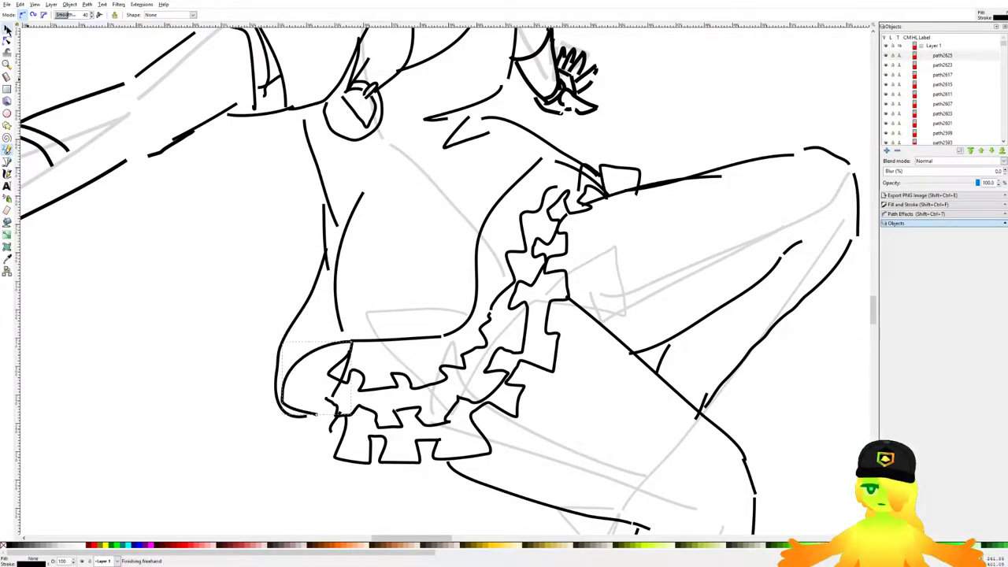
Step: Delete the old inner side line running down the shirt's back to the hem
left_click(351, 207)
key("Delete")
left_click_drag(426, 197, 447, 205)
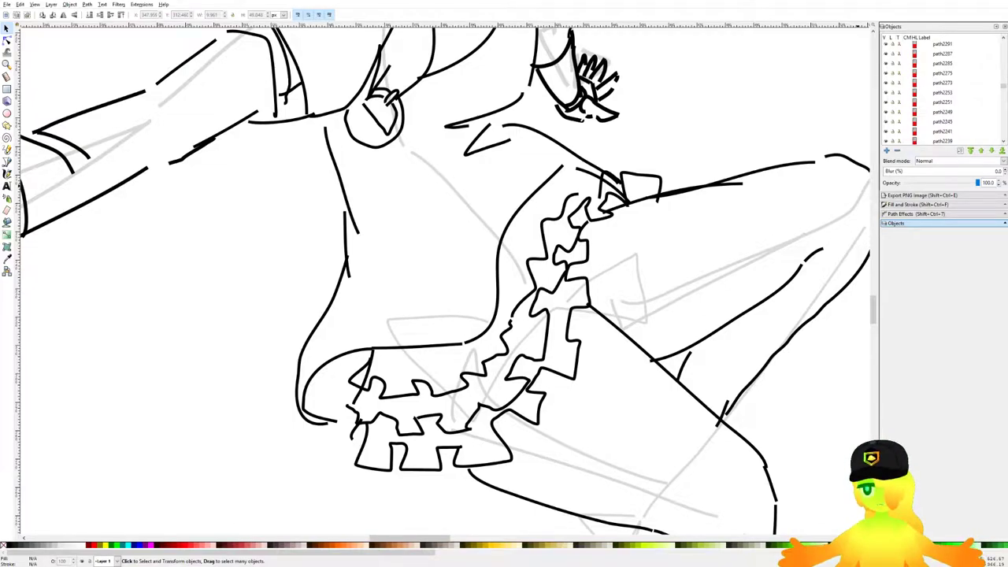
Step: Check the legs against the reference illustration and save the drawing
scroll(464, 193, "down", 5)
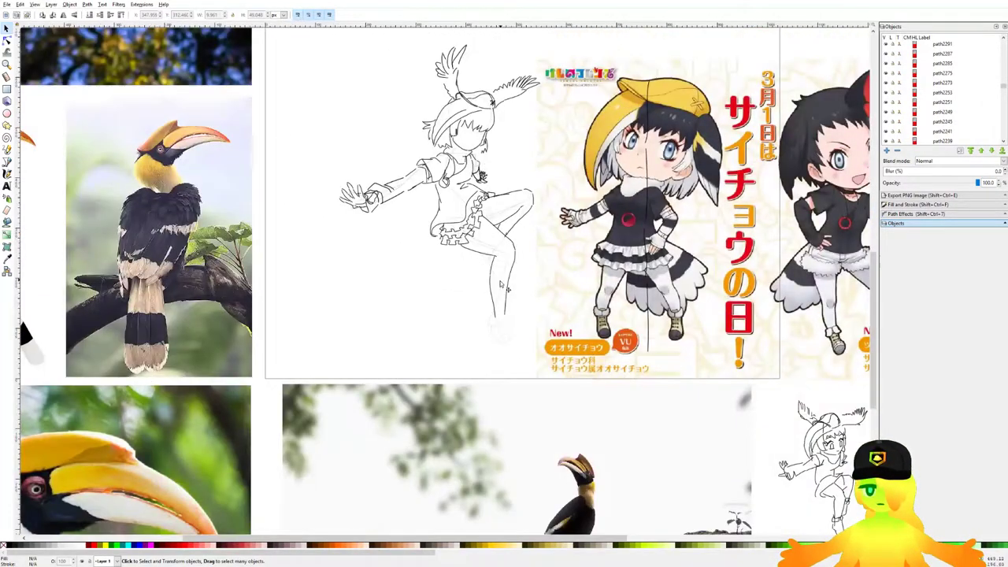
scroll(504, 303, "up", 2)
left_click_drag(506, 315, 418, 263)
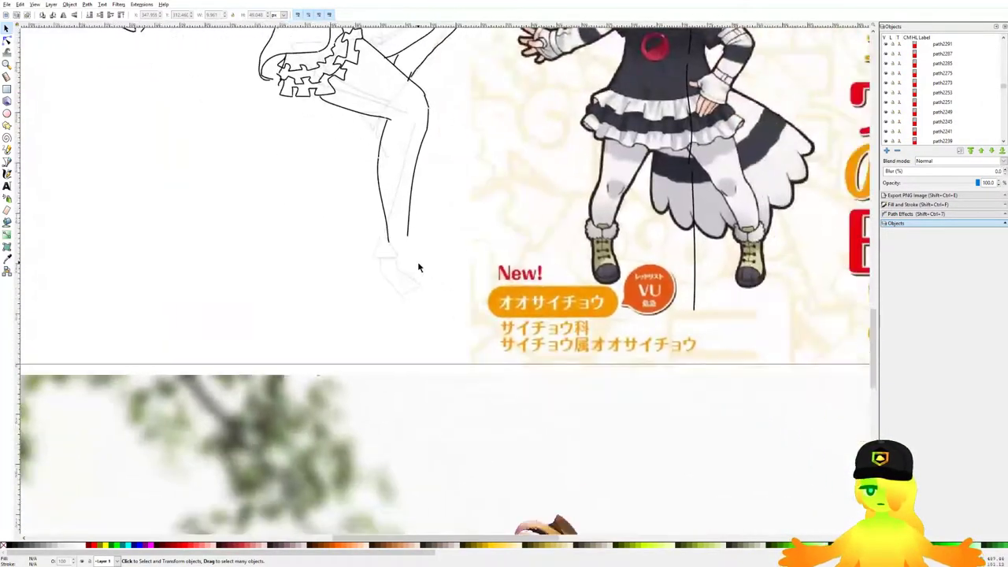
scroll(419, 214, "up", 4)
scroll(434, 275, "down", 4)
scroll(433, 173, "up", 4)
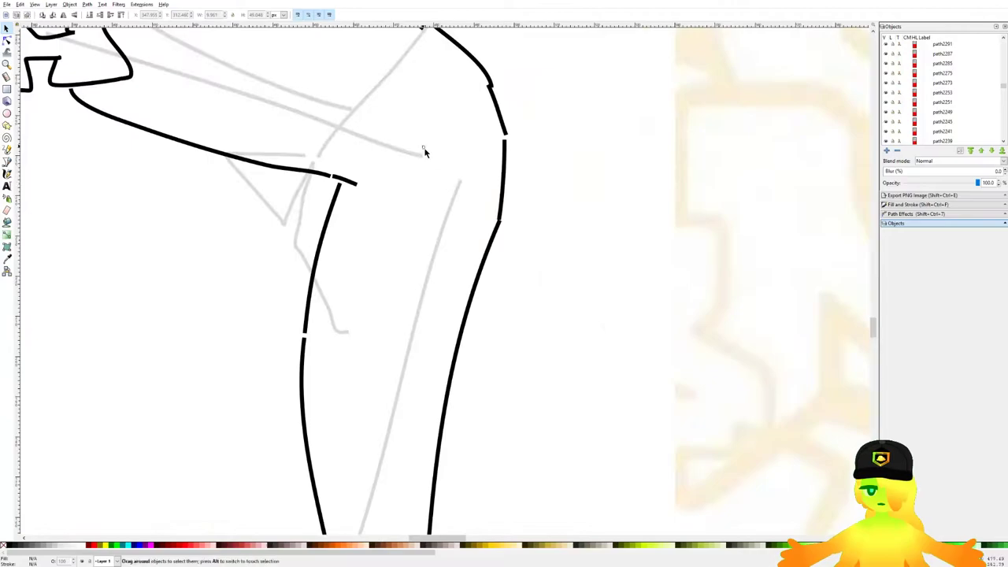
scroll(422, 150, "down", 4)
key("p")
scroll(475, 182, "up", 2)
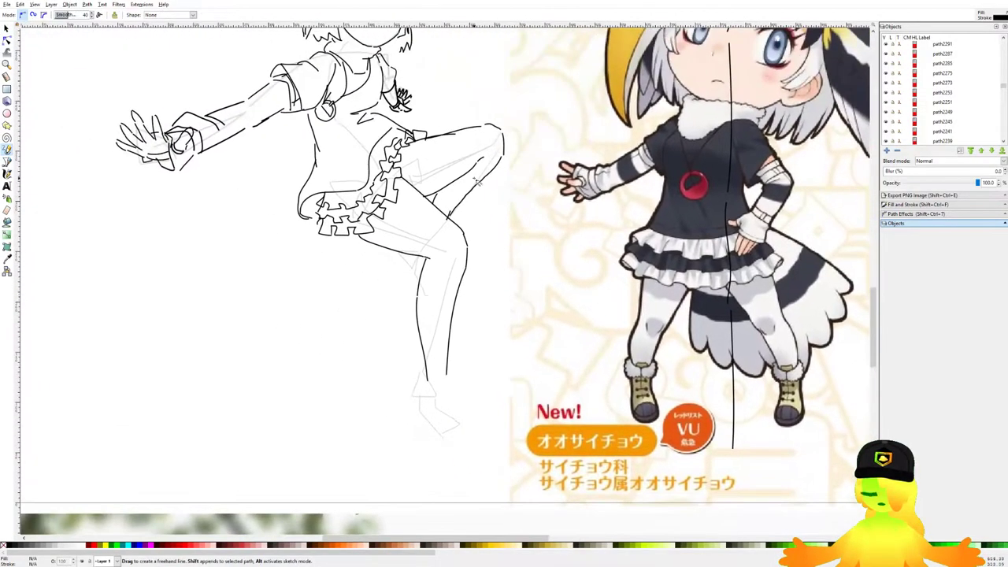
key("ctrl+s")
Step: Examine how the head, hair and chin sit on the collar compared with the reference illustration
scroll(478, 185, "down", 3)
scroll(483, 180, "up", 4)
scroll(537, 297, "up", 2)
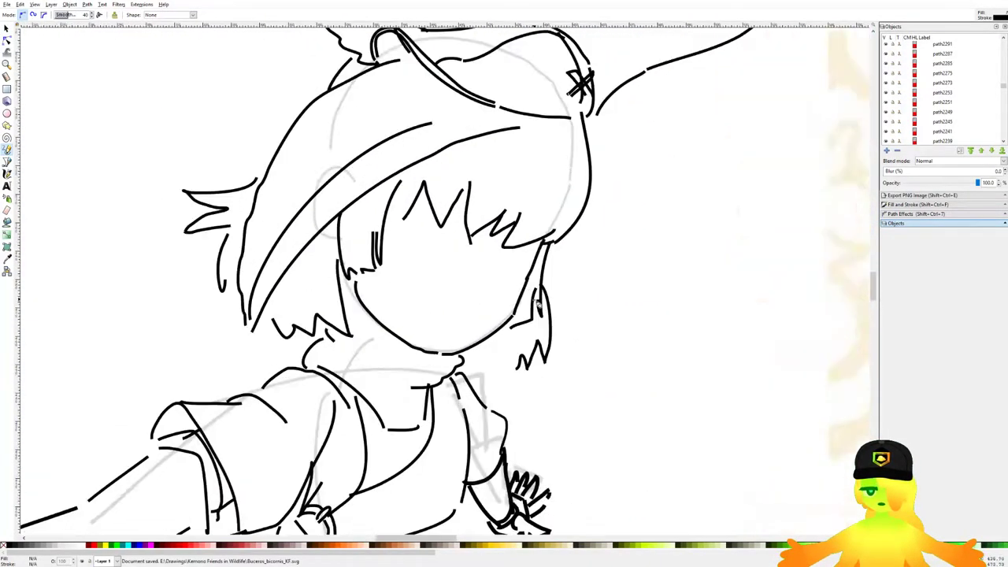
scroll(537, 298, "down", 4)
scroll(445, 239, "up", 4)
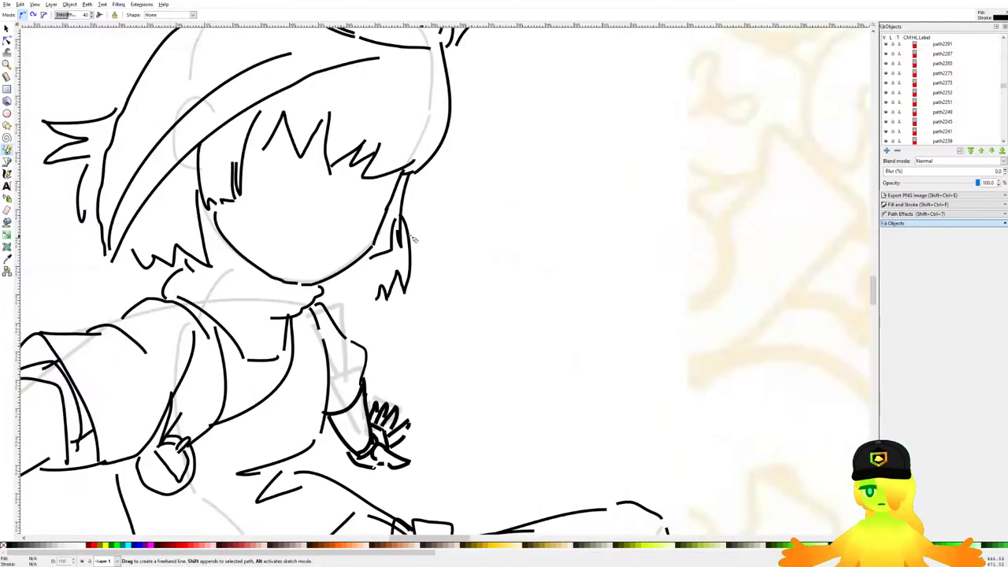
scroll(445, 240, "up", 3)
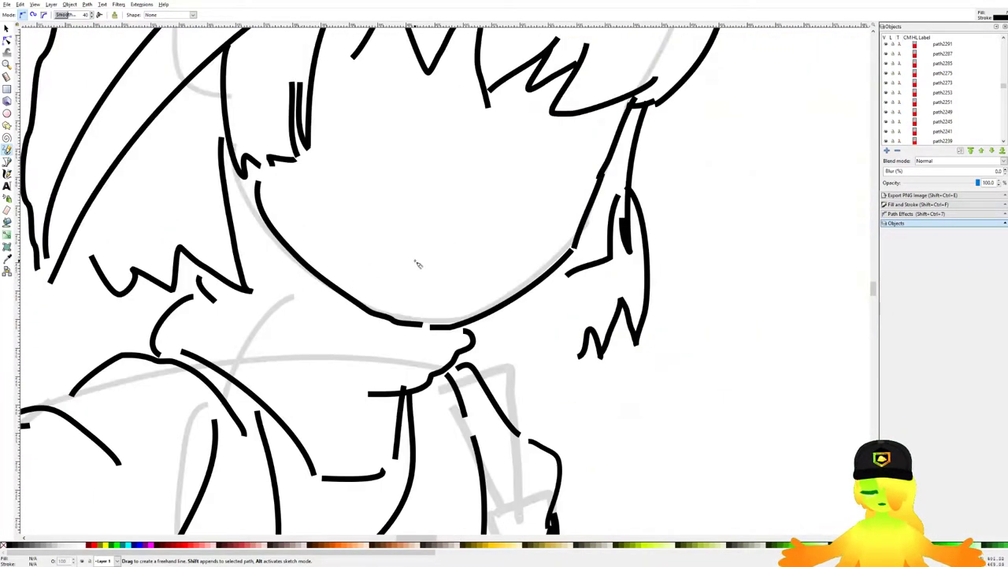
scroll(418, 264, "down", 4)
left_click_drag(392, 146, 402, 150)
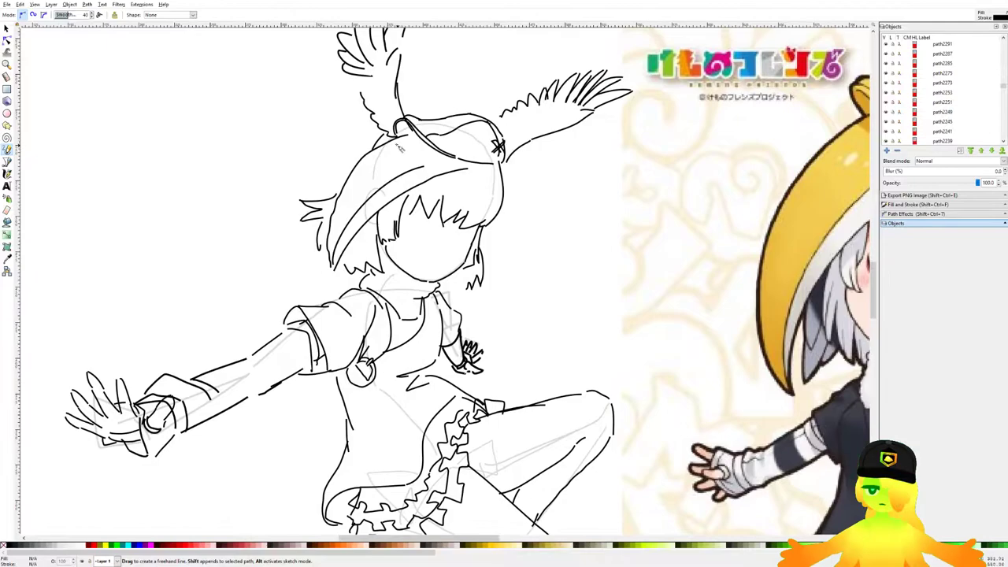
scroll(316, 109, "down", 1)
left_click_drag(294, 111, 319, 171)
scroll(347, 260, "up", 3)
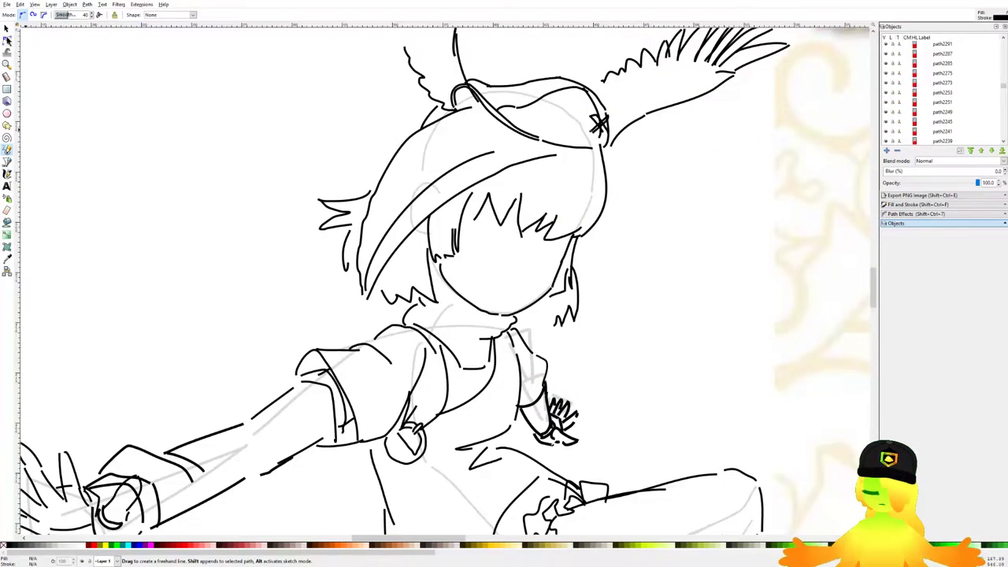
Step: Select all face, hair, hat and head-wing strokes without the collar, and move them slightly so the chin meets the collar
key("s")
scroll(295, 75, "down", 4)
mouse_move(296, 56)
left_mouse_down()
mouse_move(591, 266)
mouse_move(591, 300)
left_mouse_up()
scroll(453, 293, "up", 4)
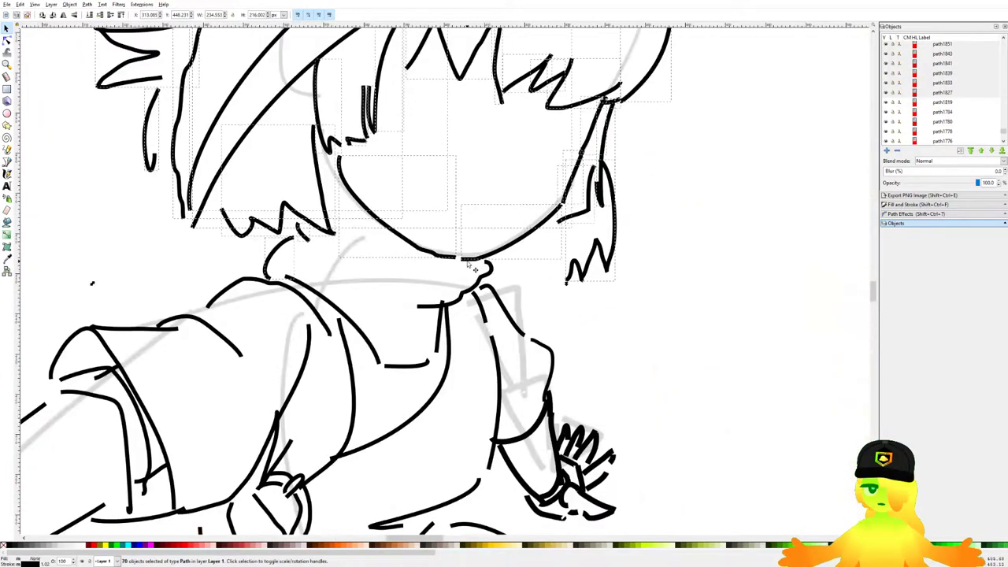
left_click_drag(512, 247, 509, 258)
key("ctrl+z")
left_click_drag(402, 240, 471, 268)
scroll(410, 247, "down", 5)
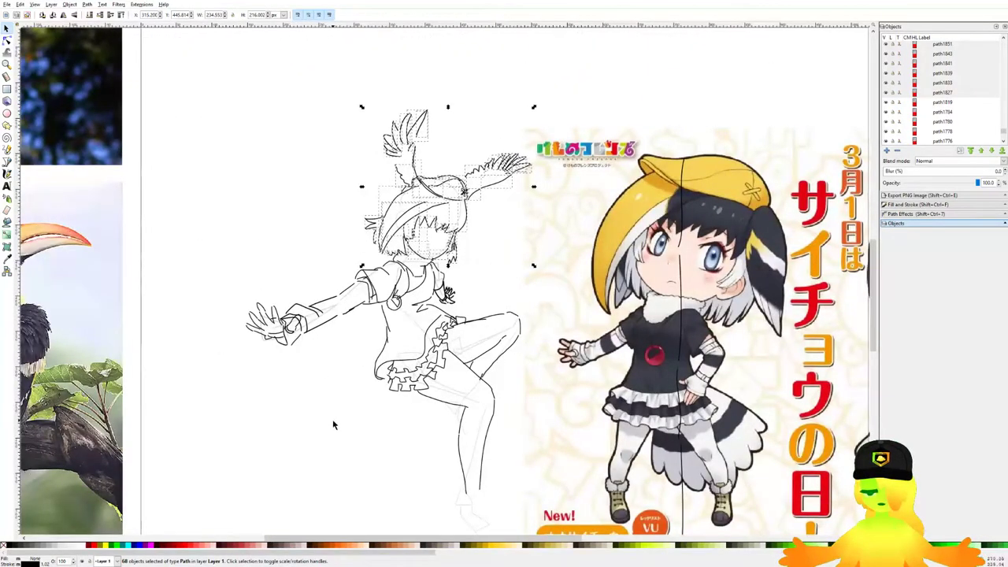
key("ctrl")
left_click_drag(552, 122, 543, 125)
scroll(347, 236, "down", 2)
left_click_drag(347, 237, 326, 345)
left_click(293, 223)
Step: Examine the repositioned head in relation to the body and the reference illustration
scroll(445, 254, "up", 3)
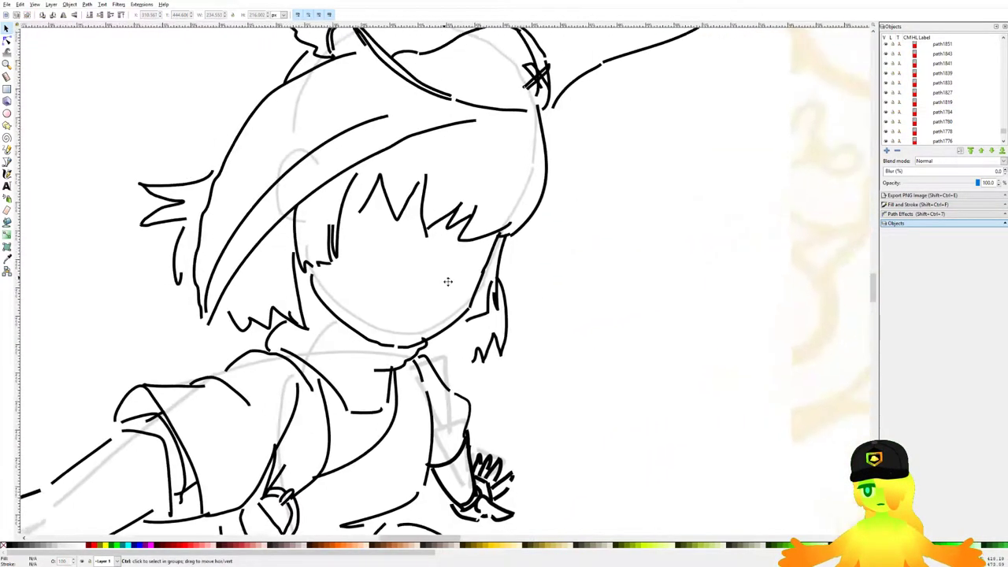
scroll(447, 298, "down", 3)
mouse_move(447, 303)
left_mouse_down()
mouse_move(401, 299)
mouse_move(393, 339)
left_mouse_up()
scroll(398, 295, "up", 2)
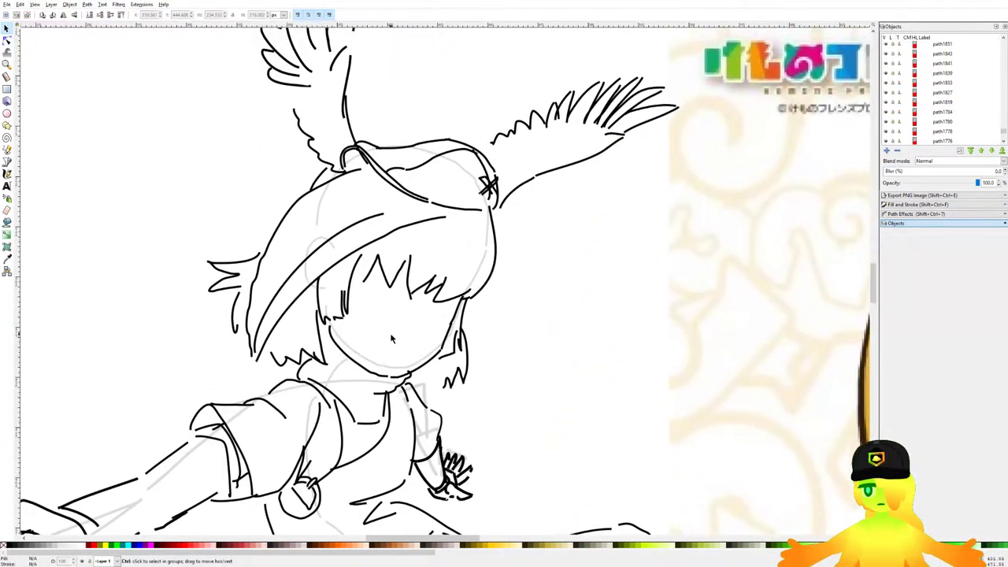
scroll(393, 339, "down", 1)
scroll(499, 307, "down", 1)
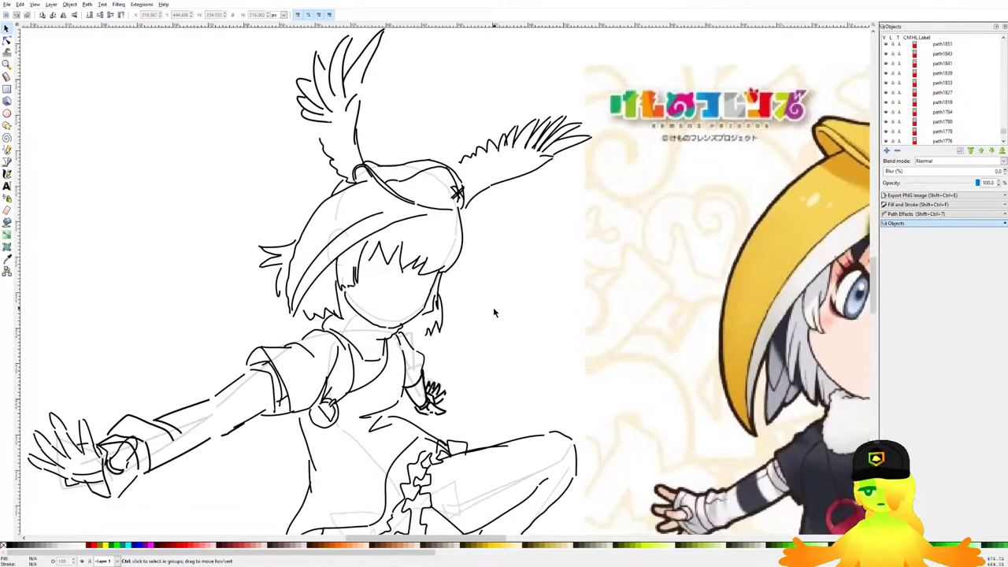
scroll(498, 307, "up", 1)
scroll(443, 279, "down", 1)
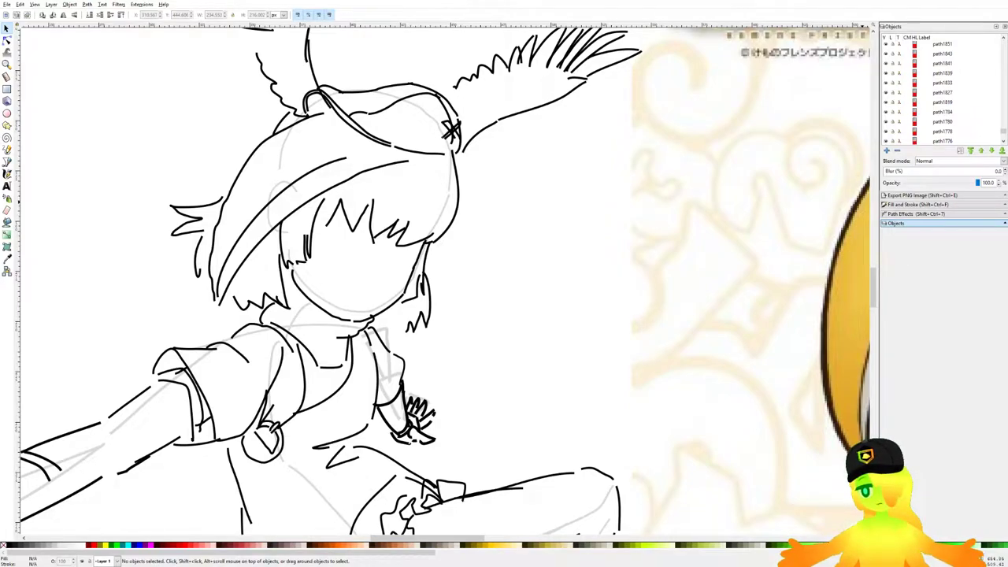
left_click_drag(461, 337, 501, 332)
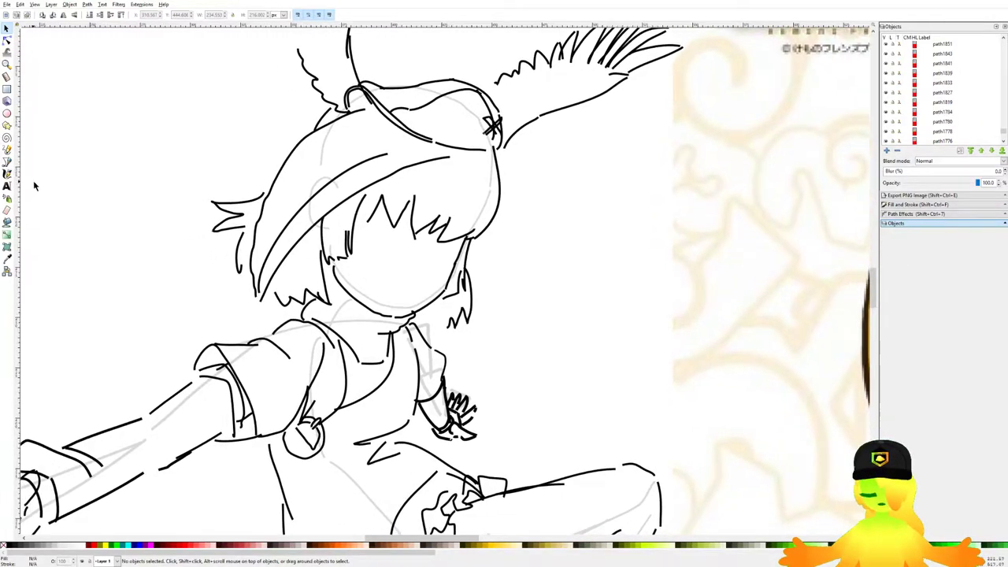
left_click(8, 150)
scroll(445, 331, "down", 3)
scroll(457, 272, "up", 5)
scroll(456, 270, "up", 2)
scroll(409, 227, "up", 1)
mouse_move(334, 213)
left_mouse_down()
mouse_move(444, 189)
mouse_move(508, 287)
left_mouse_up()
key("ctrl+z")
key("ctrl+z")
Step: Draw the near eye's upper eyelid below the fringe as a doubled arch sloping down toward the nose
scroll(358, 262, "down", 5)
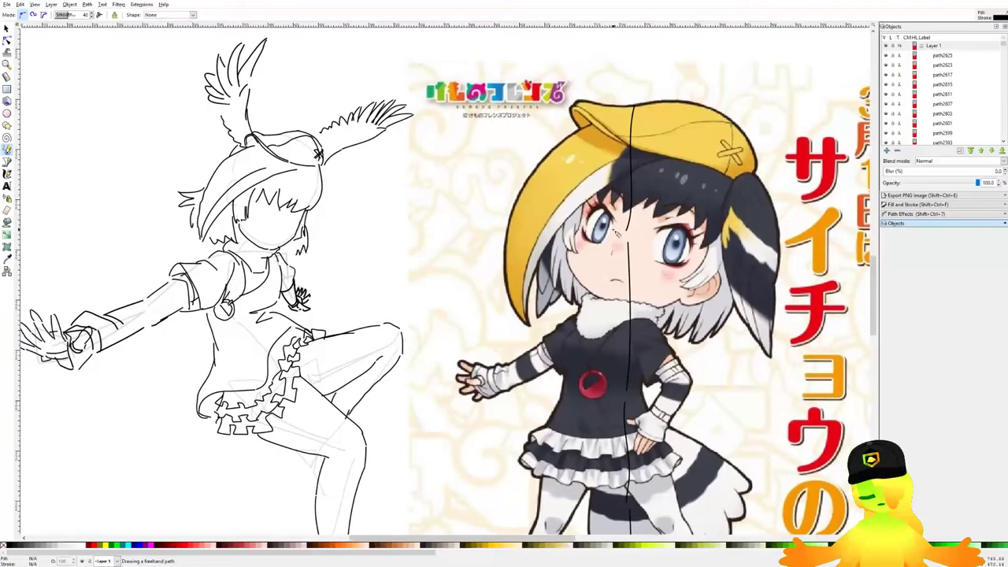
scroll(351, 220, "up", 6)
left_click_drag(431, 151, 429, 151)
left_click_drag(430, 150, 500, 246)
left_click_drag(270, 228, 423, 136)
left_click_drag(512, 252, 512, 263)
left_click_drag(601, 241, 455, 208)
Step: Draw the far eye's thick upper eyelid as a short arch bending down along the face's far edge
left_click_drag(548, 268, 662, 204)
key("ctrl+z")
left_click_drag(660, 204, 673, 280)
mouse_move(616, 314)
left_mouse_down()
mouse_move(668, 280)
mouse_move(653, 208)
left_mouse_up()
key("ctrl+z")
key("ctrl+z")
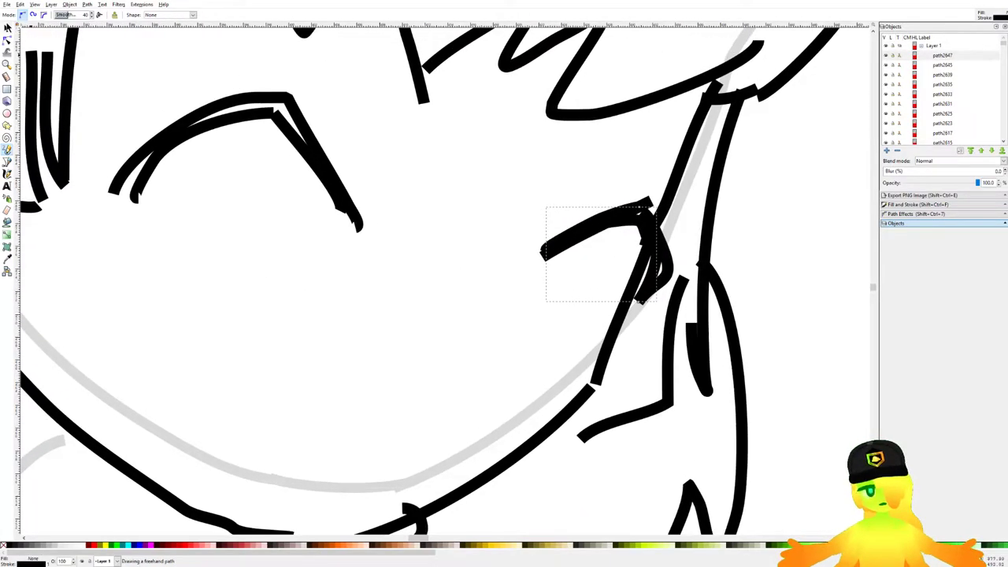
Step: Select the far eye's eyelid strokes, stretch them slightly and shift them inward against the face outline
key("s")
left_click_drag(494, 170, 682, 321)
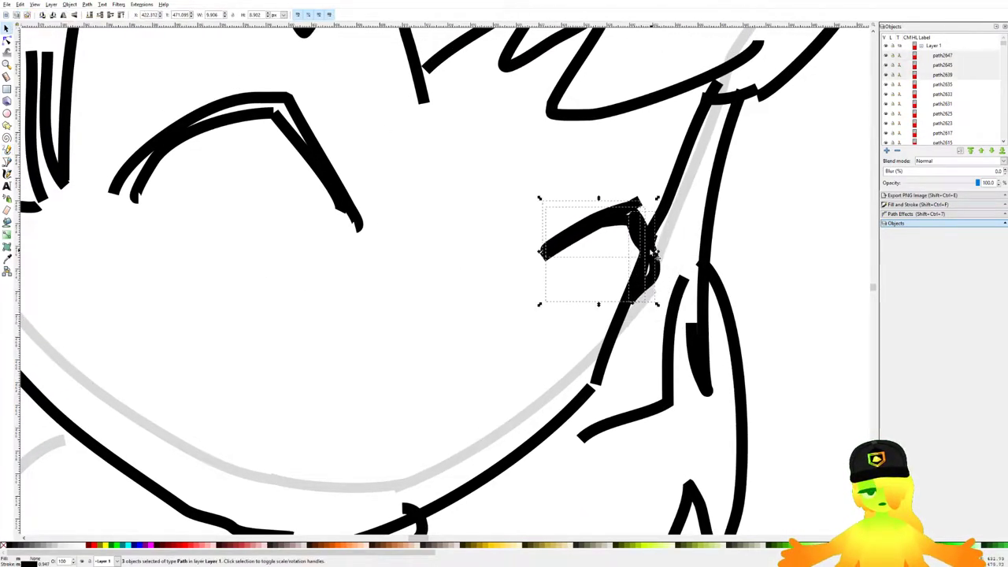
left_click_drag(598, 198, 600, 201)
left_click(631, 210)
left_click_drag(659, 305, 671, 317)
left_click_drag(670, 252, 636, 245)
scroll(618, 239, "down", 3)
left_click(508, 236)
Step: Draw several short eyelash strokes fanning out from the outer side and top of the near eye's upper eyelid
scroll(505, 235, "up", 2)
scroll(297, 227, "down", 5)
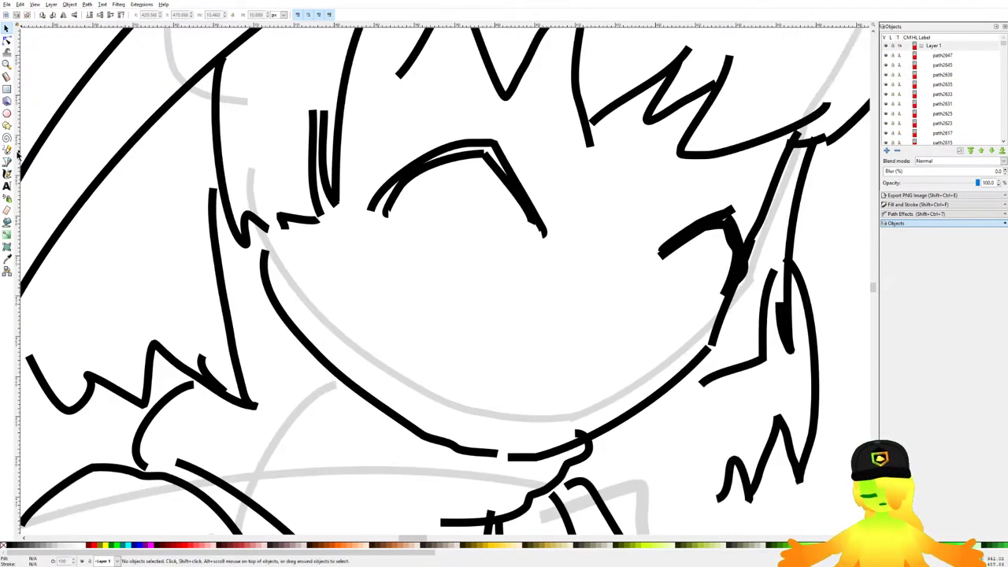
key("p")
scroll(468, 196, "up", 5)
left_click_drag(301, 261, 364, 261)
left_click_drag(370, 257, 339, 189)
left_click_drag(321, 241, 277, 209)
left_click_drag(265, 252, 213, 246)
mouse_move(223, 284)
left_mouse_down()
mouse_move(166, 291)
mouse_move(199, 297)
left_mouse_up()
Step: Draw short eyelash strokes at the outer corner of the far eye's eyelid
scroll(378, 309, "down", 1)
scroll(488, 331, "up", 1)
mouse_move(655, 321)
left_mouse_down()
mouse_move(705, 317)
mouse_move(664, 331)
mouse_move(688, 337)
left_mouse_up()
key("ctrl+z")
left_click_drag(657, 322, 693, 300)
mouse_move(679, 361)
left_mouse_down()
mouse_move(612, 354)
mouse_move(669, 385)
left_mouse_up()
scroll(577, 348, "down", 4)
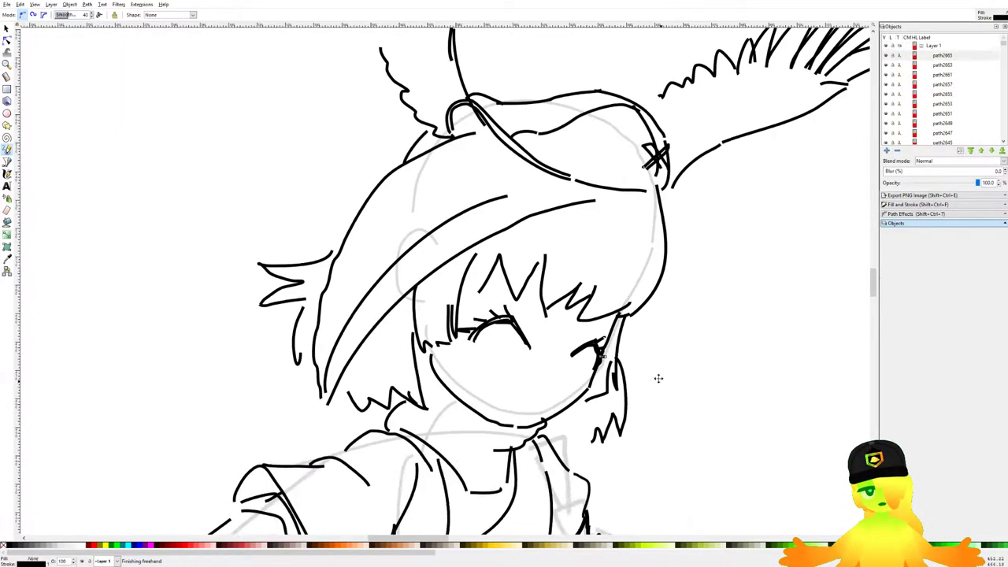
scroll(665, 387, "down", 5)
scroll(429, 201, "up", 6)
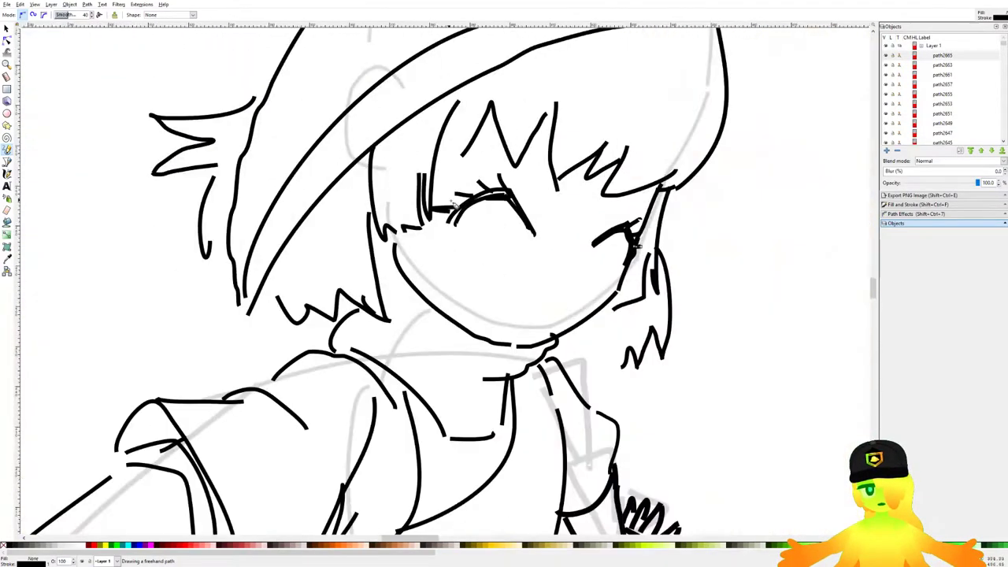
Step: Undo the last eyelash strokes and redraw a long and a short outer lash on the near eye and two short lashes on the far eye
scroll(429, 204, "down", 3)
scroll(429, 205, "up", 4)
key("ctrl+z")
key("ctrl+z")
key("ctrl+z")
mouse_move(459, 211)
left_mouse_down()
mouse_move(367, 144)
mouse_move(345, 175)
left_mouse_up()
key("ctrl+z")
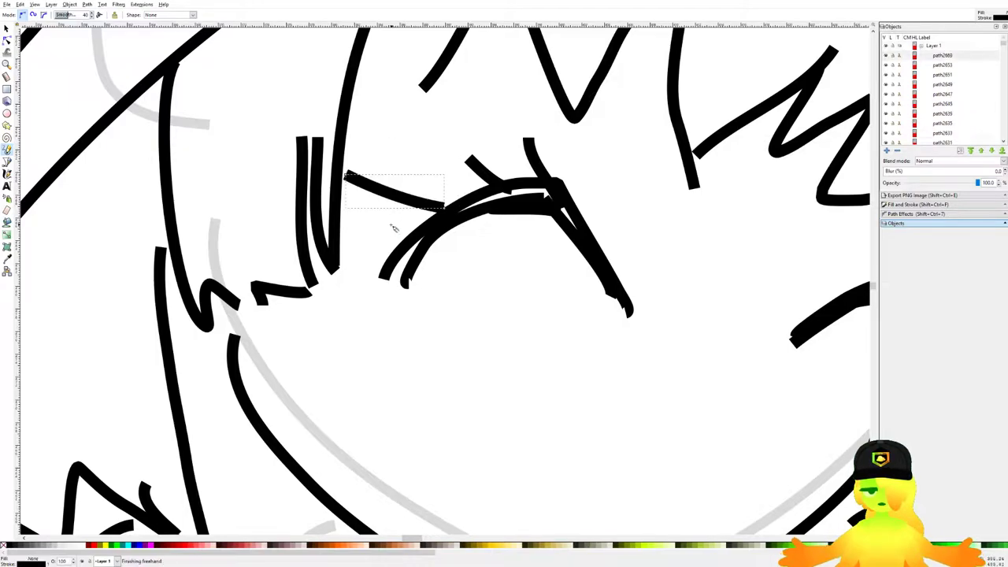
left_click_drag(405, 231, 382, 227)
left_click_drag(548, 242, 352, 209)
left_click_drag(696, 268, 724, 263)
left_click_drag(721, 288, 766, 269)
Step: Draw a tall oval iris in the near eye and a narrower slanted oval iris in the far eye
left_click_drag(561, 330, 504, 203)
mouse_move(281, 129)
left_mouse_down()
mouse_move(260, 296)
mouse_move(313, 120)
mouse_move(313, 238)
mouse_move(317, 217)
left_mouse_up()
key("ctrl+z")
key("ctrl+z")
mouse_move(256, 242)
left_mouse_down()
mouse_move(320, 123)
mouse_move(292, 238)
mouse_move(272, 247)
mouse_move(304, 136)
left_mouse_up()
key("ctrl+z")
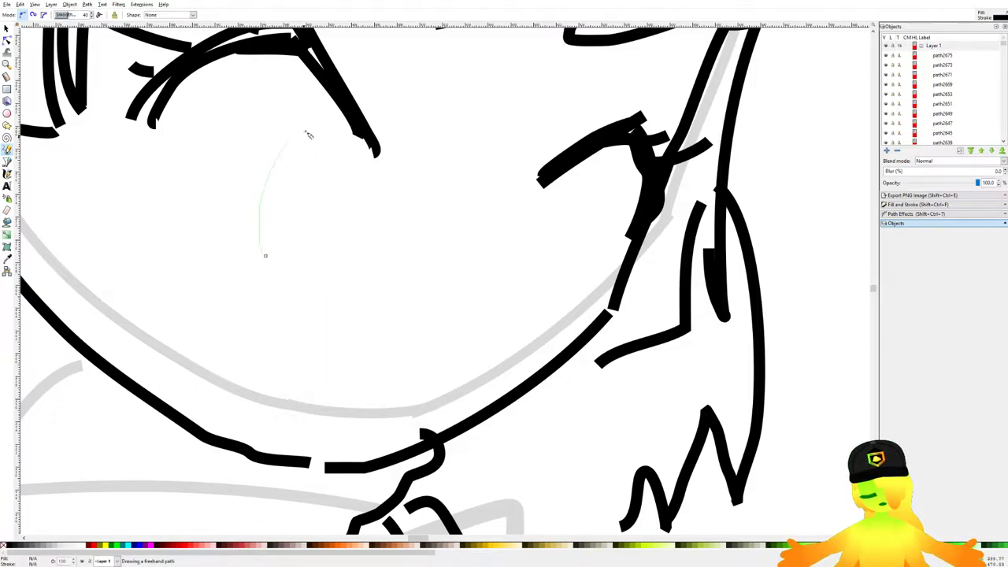
left_click_drag(325, 248, 285, 258)
mouse_move(539, 285)
left_mouse_down()
mouse_move(559, 212)
mouse_move(588, 209)
mouse_move(553, 292)
mouse_move(528, 302)
mouse_move(535, 240)
mouse_move(561, 202)
left_mouse_up()
Step: Draw the near eye's lower lid as a thick curve running from the outer corner to the bottom of the iris
mouse_move(245, 250)
left_mouse_down()
mouse_move(279, 235)
mouse_move(335, 251)
left_mouse_up()
key("ctrl+z")
scroll(309, 249, "down", 5)
scroll(388, 245, "up", 6)
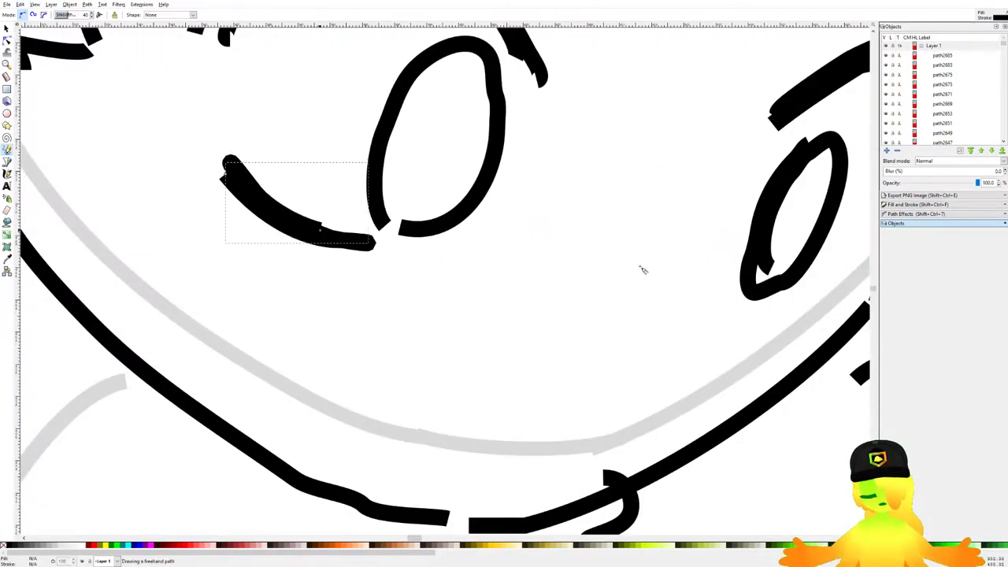
Step: Draw the far eye's lower lid as a short, slightly curved line directly under the iris
left_click_drag(673, 271, 532, 273)
left_click_drag(600, 311, 693, 308)
key("ctrl+z")
scroll(561, 276, "down", 5)
scroll(559, 274, "up", 3)
left_click_drag(452, 312, 501, 316)
key("ctrl+z")
left_click_drag(405, 331, 426, 325)
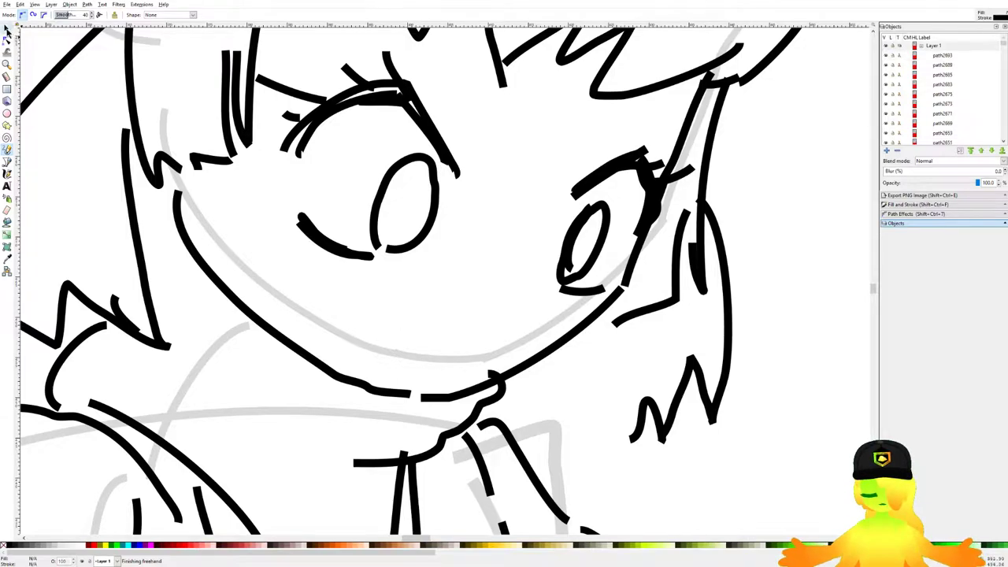
Step: Shift the far eye's strokes slightly inward and nudge the face outline segment beside that eye
left_click(6, 29)
scroll(500, 315, "up", 3)
mouse_move(479, 356)
left_mouse_down()
mouse_move(697, 195)
mouse_move(696, 217)
mouse_move(627, 235)
left_mouse_up()
left_click(688, 232)
key("ctrl+z")
left_click(589, 353, "shift")
left_click(646, 326)
left_click_drag(619, 322, 630, 325)
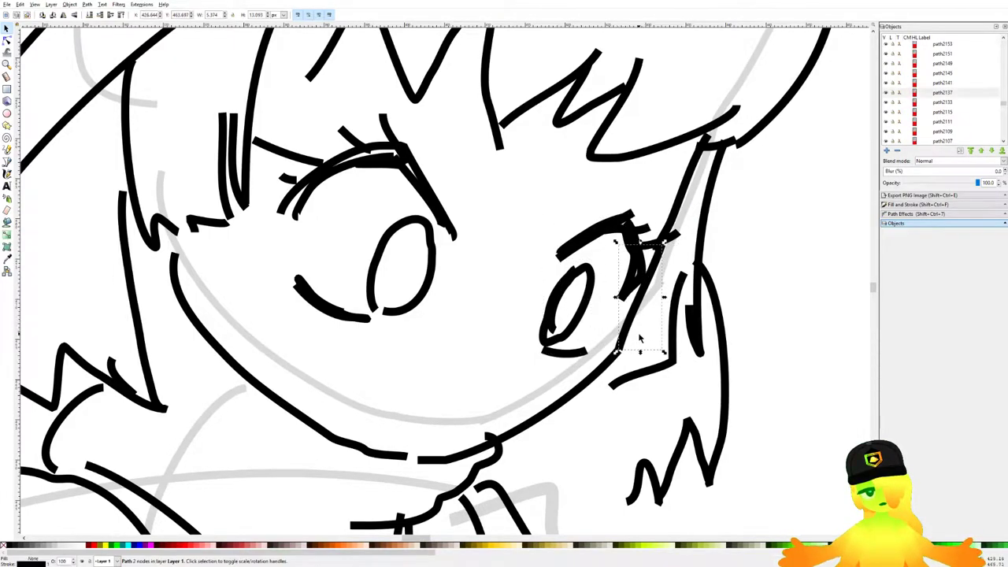
left_click(641, 334)
Step: Select the far eye's strokes and adjust their size, add the near eye's strokes, and shift both eyes slightly across the face
scroll(595, 263, "down", 4)
scroll(602, 260, "up", 2)
scroll(605, 268, "up", 3)
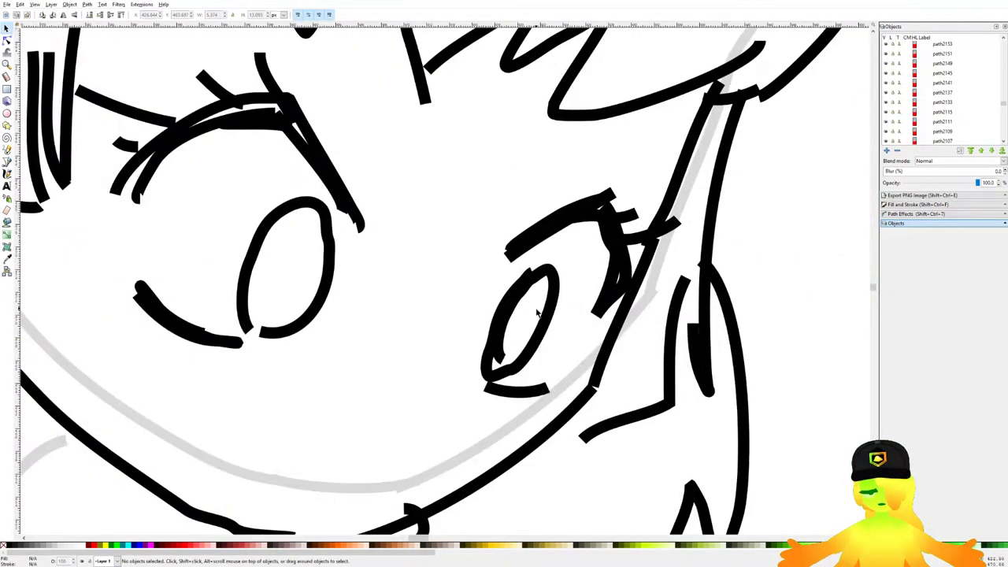
left_click(575, 321)
key("Escape")
scroll(575, 321, "down", 6)
scroll(417, 161, "up", 5)
left_click_drag(417, 162, 540, 293)
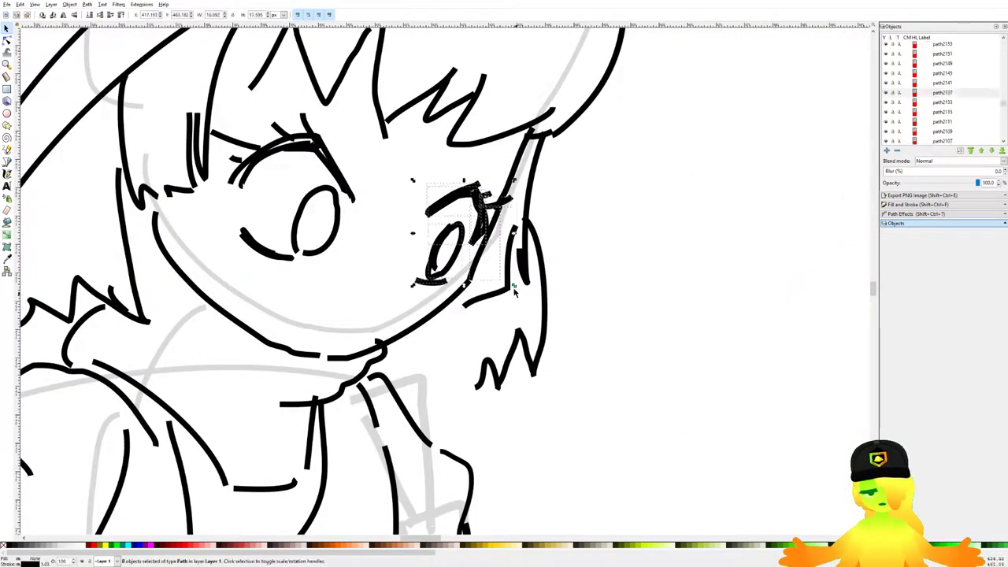
left_click_drag(514, 182, 481, 185)
scroll(486, 191, "down", 5)
scroll(410, 181, "up", 4)
left_click_drag(475, 253, 344, 120)
left_click_drag(399, 152, 406, 137)
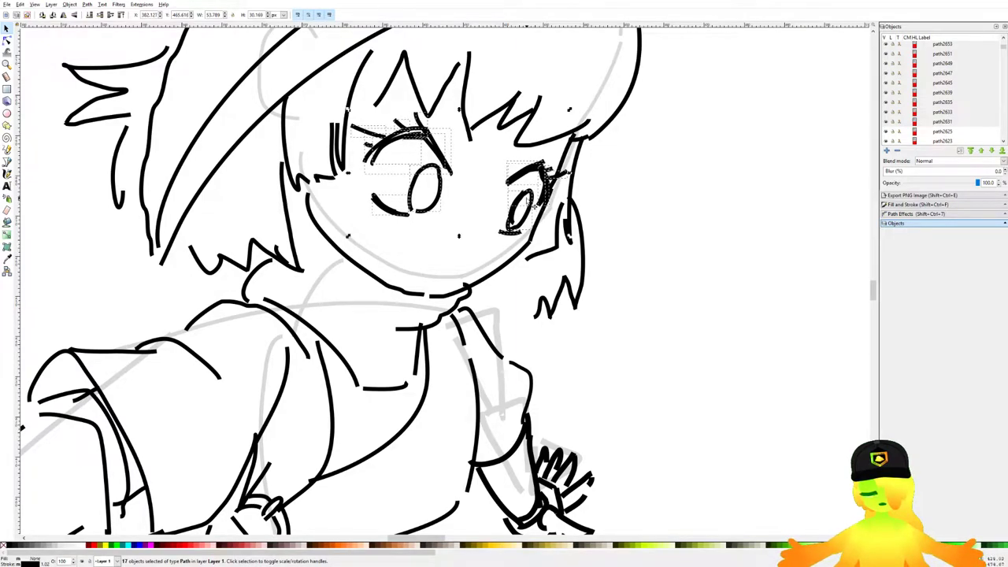
Step: Select the cheek outline segment beside the far eye and fit it to the moved eye, leaving nothing selected
left_click(539, 210)
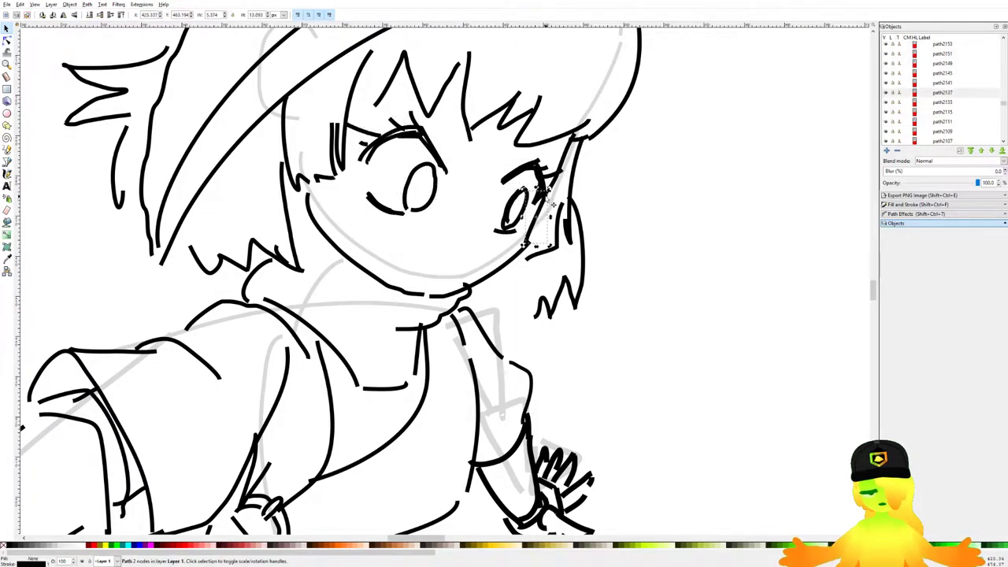
left_click_drag(550, 189, 550, 185)
left_click(488, 276)
left_click(480, 262)
Step: Draw a short, slightly upturned mouth stroke just above the chin, redrawing it until the placement fits
scroll(479, 260, "up", 2)
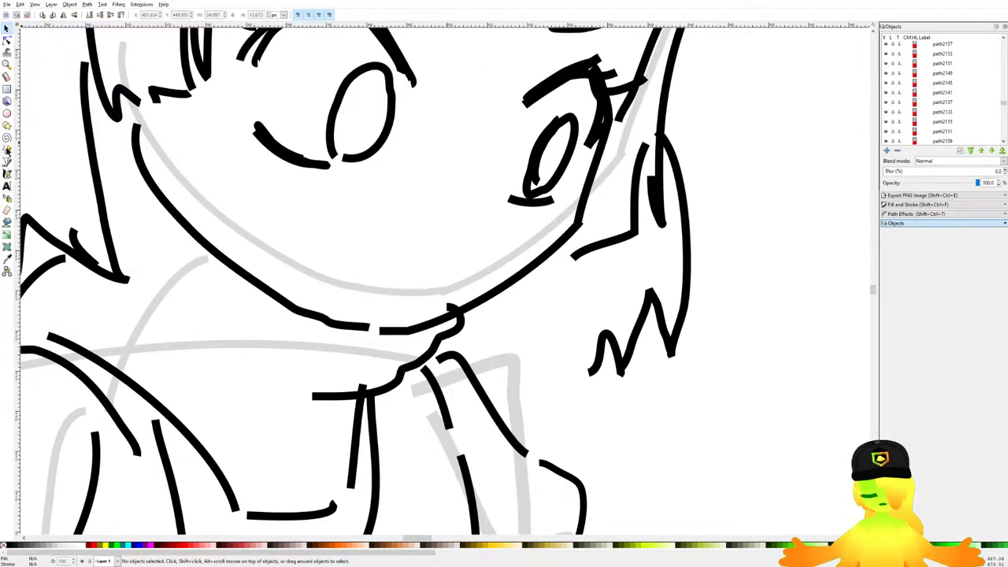
key("p")
scroll(461, 292, "up", 4)
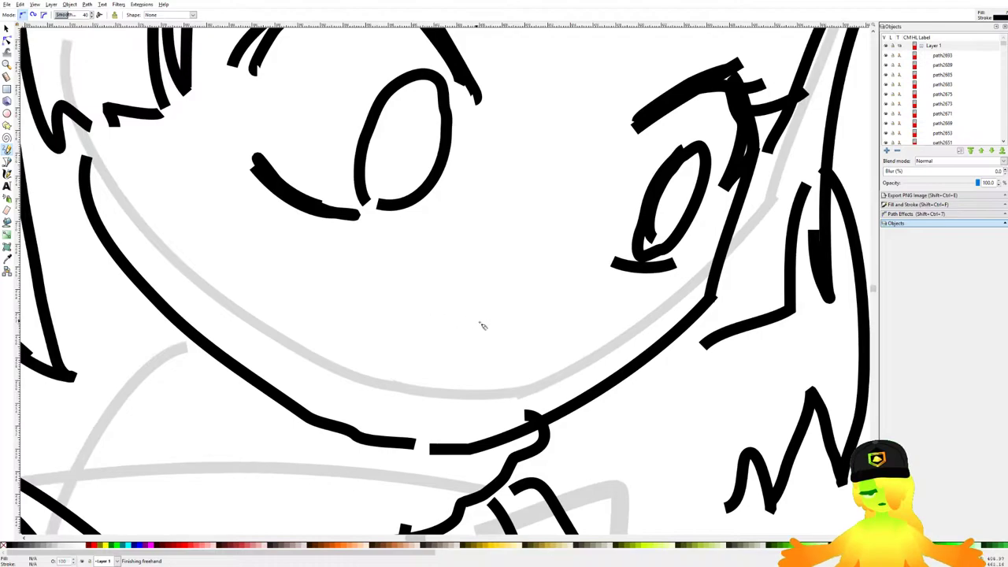
left_click_drag(417, 341, 427, 365)
key("ctrl+z")
mouse_move(459, 310)
left_mouse_down()
mouse_move(528, 326)
mouse_move(457, 313)
mouse_move(547, 308)
left_mouse_up()
scroll(514, 317, "down", 5)
scroll(504, 329, "up", 4)
key("ctrl+z")
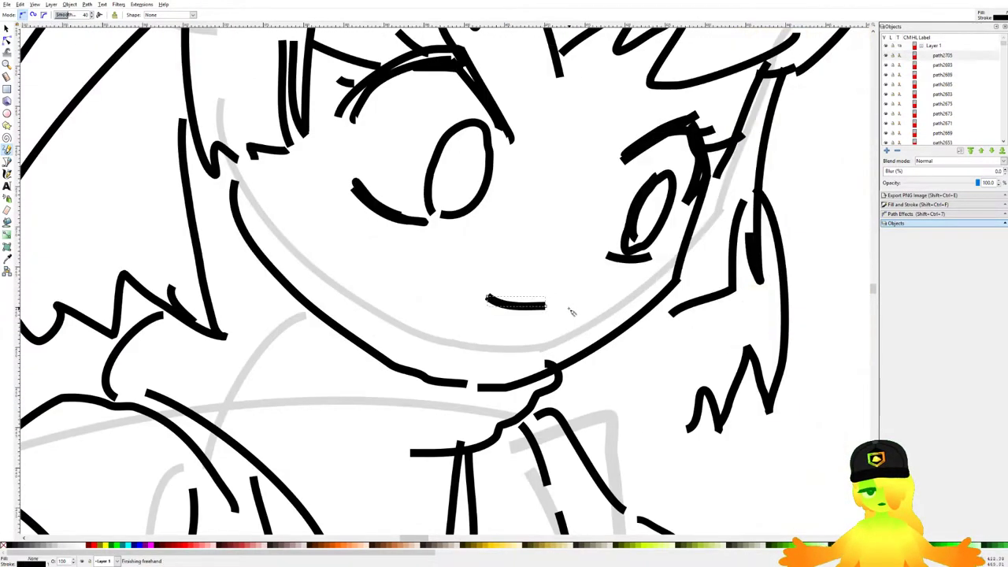
scroll(563, 327, "down", 3)
scroll(676, 329, "up", 4)
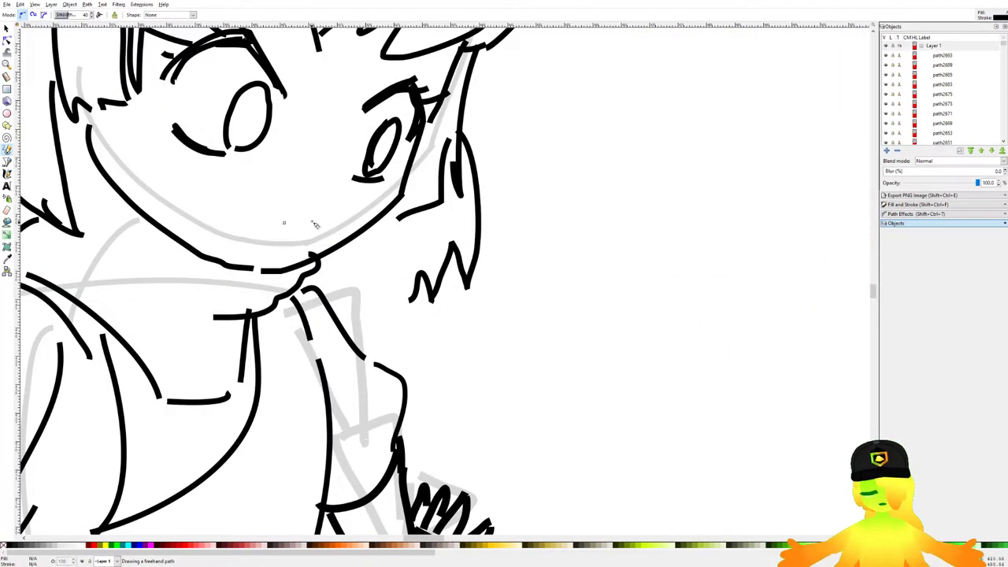
left_click_drag(273, 224, 317, 229)
scroll(315, 228, "down", 5)
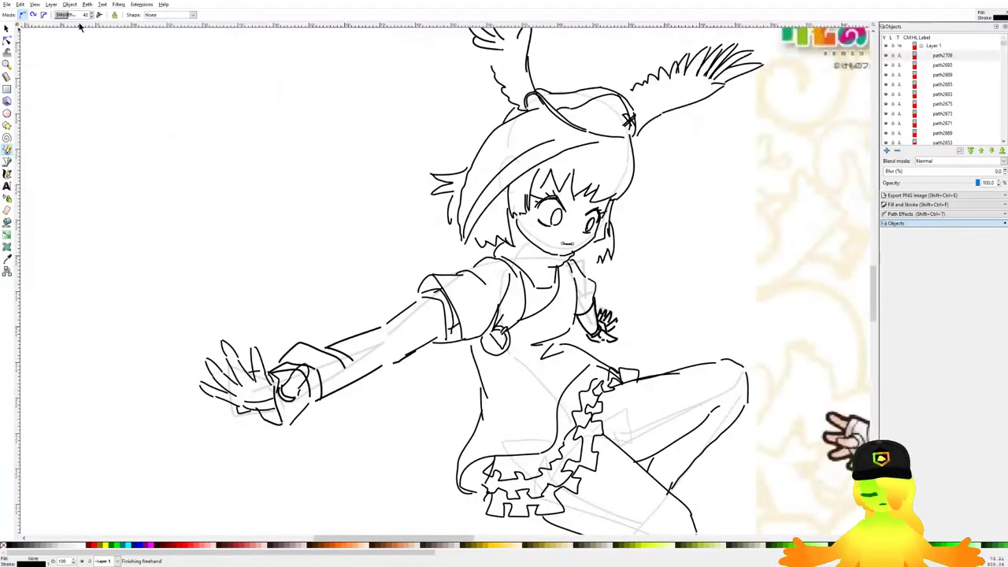
scroll(649, 223, "down", 4)
scroll(541, 187, "up", 7)
left_click_drag(357, 240, 449, 232)
scroll(426, 234, "down", 5)
scroll(157, 75, "up", 4)
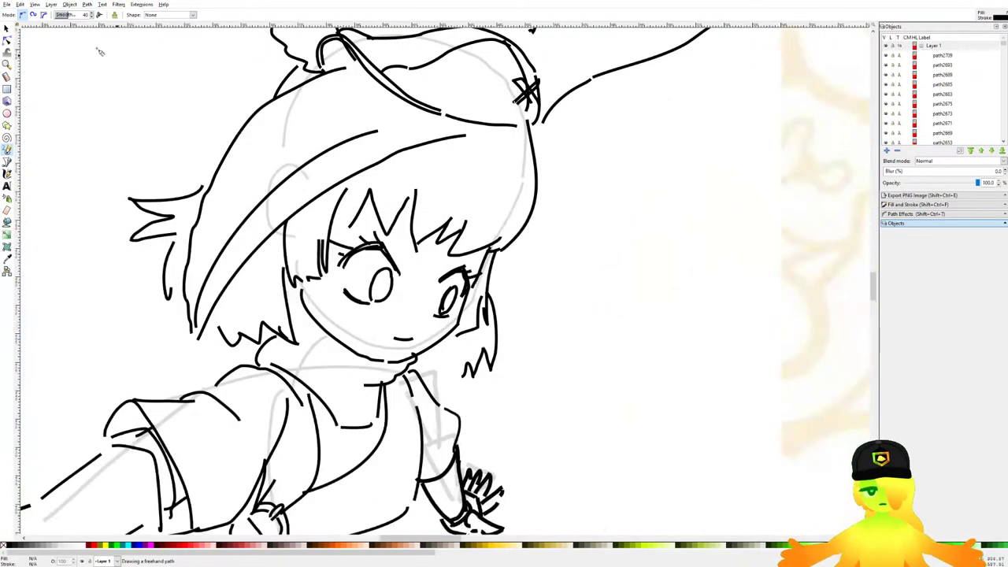
Step: Select all strokes of both eyes, leaving out the hair strand beside the near eye
scroll(467, 244, "up", 2)
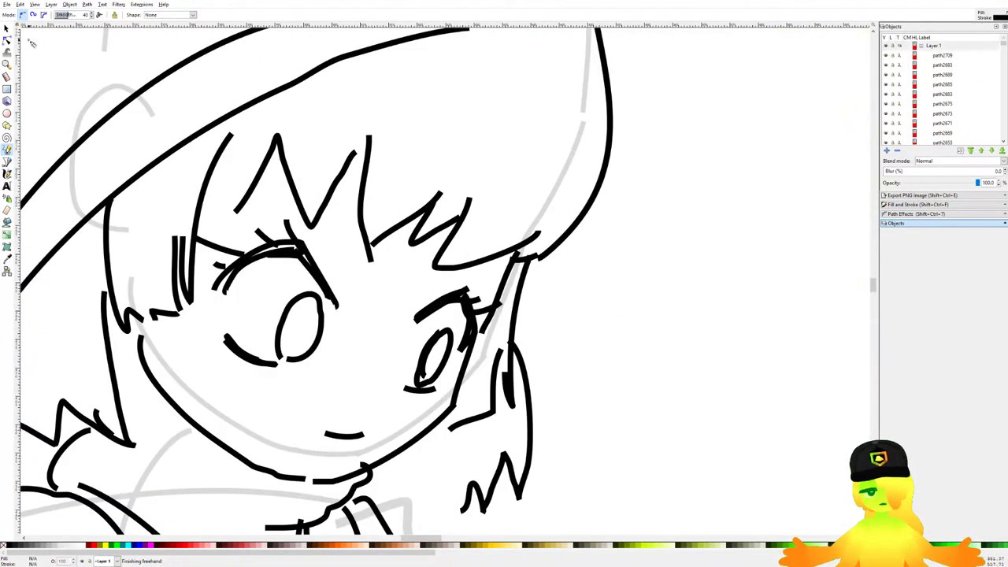
left_click(6, 29)
left_click_drag(226, 233, 367, 350)
mouse_move(363, 386)
left_mouse_down()
mouse_move(147, 181)
mouse_move(381, 365)
mouse_move(526, 268)
left_mouse_up()
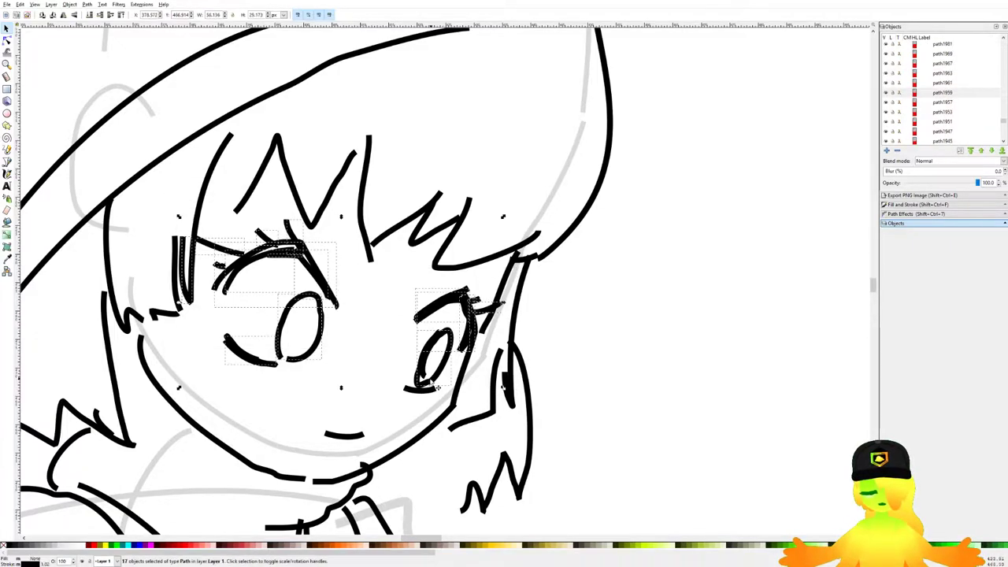
scroll(441, 356, "down", 2)
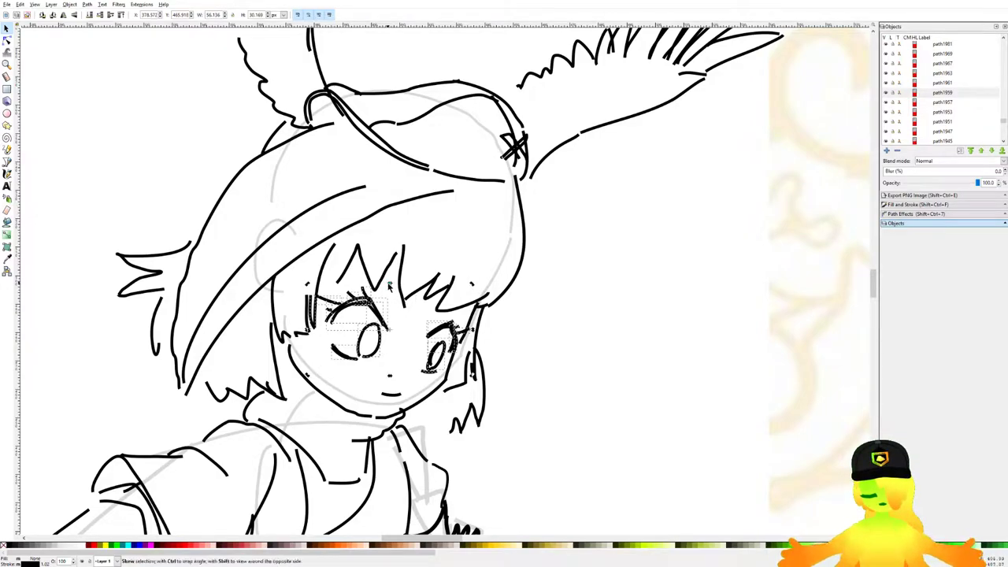
left_click_drag(390, 283, 394, 285)
key("ctrl+l")
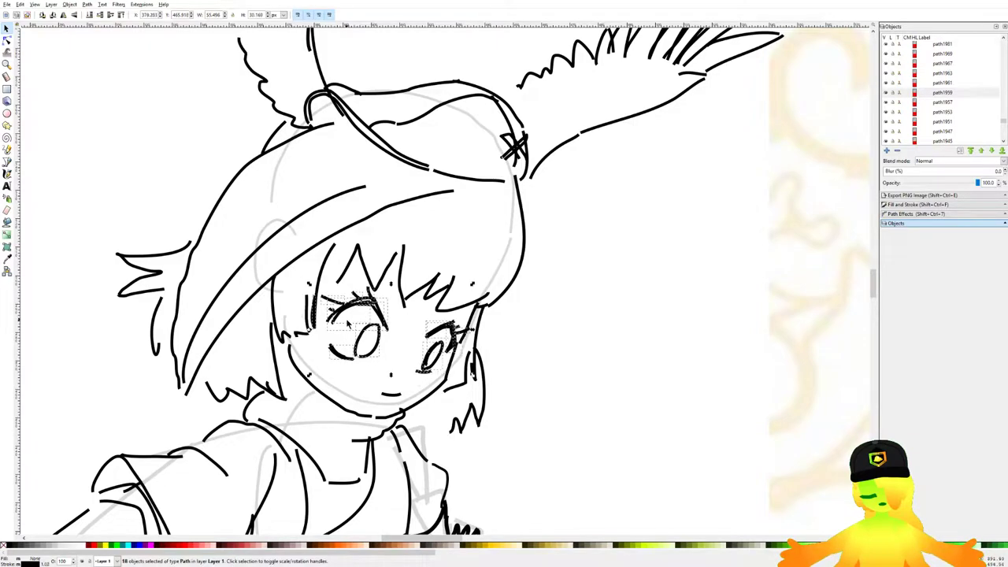
key("ctrl+l")
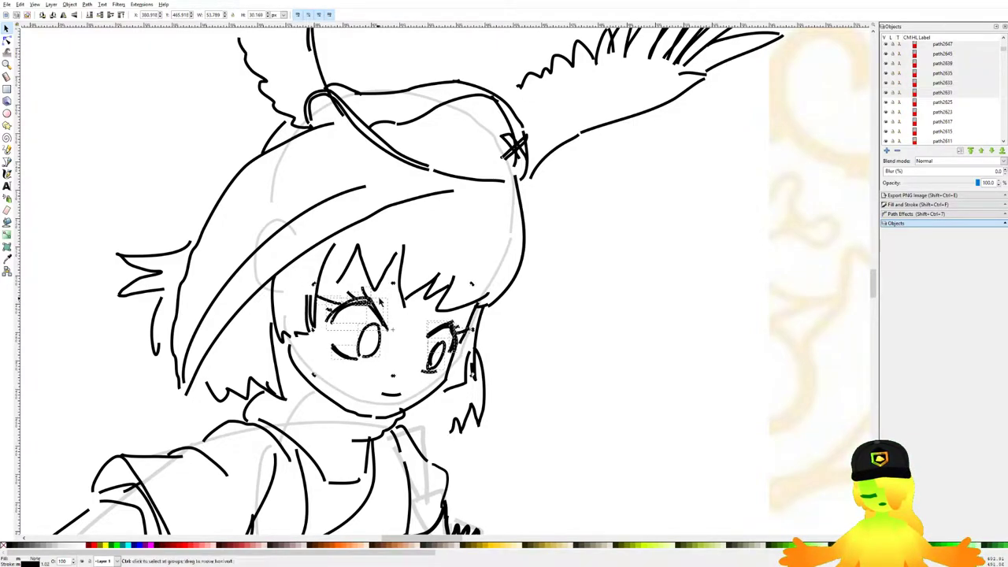
key("ctrl+l")
Step: Scale both eyes together slightly and nudge them upward until they sit properly between the fringe and the mouth
left_click_drag(458, 338, 462, 336)
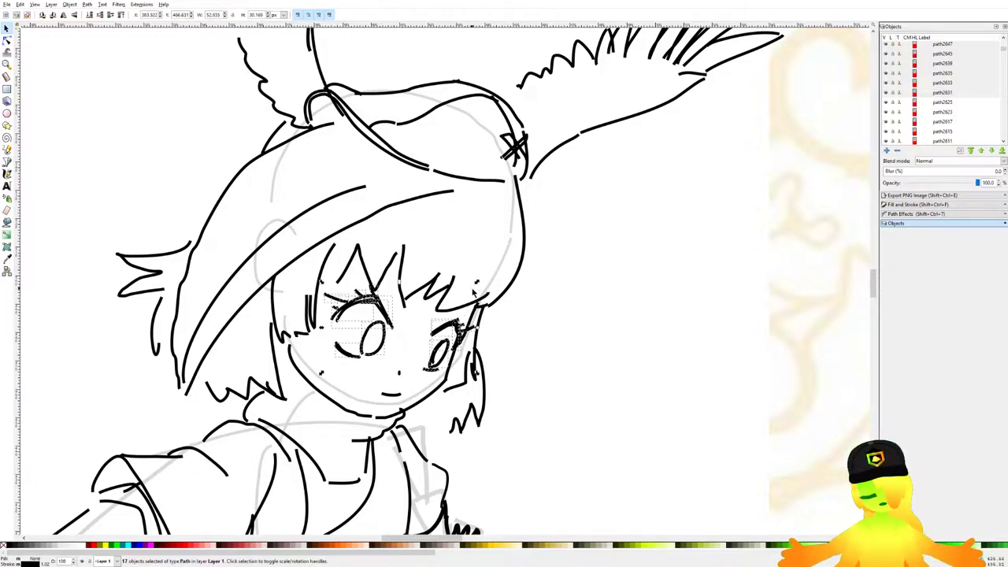
left_click_drag(477, 283, 482, 278)
left_click_drag(464, 320, 457, 320)
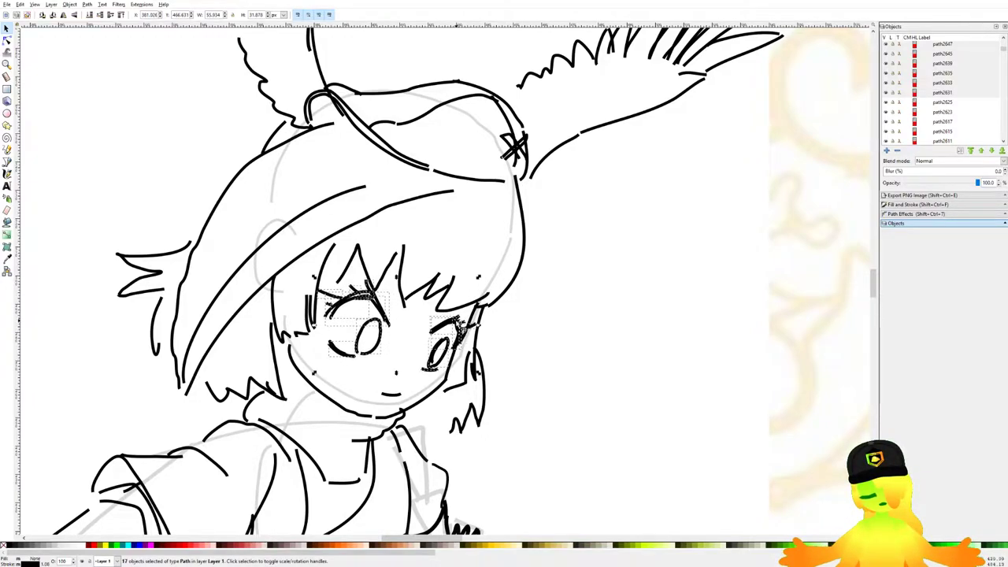
left_click_drag(478, 279, 480, 282)
left_click_drag(439, 323, 445, 326)
left_click(477, 276)
scroll(527, 279, "down", 5)
scroll(519, 282, "up", 5)
Step: Examine the whole figure's line art and compare it with the reference character
left_click(566, 238)
scroll(542, 358, "down", 2)
left_click_drag(705, 281, 641, 198)
mouse_move(315, 63)
left_mouse_down()
mouse_move(664, 197)
mouse_move(734, 270)
left_mouse_up()
scroll(472, 252, "up", 2)
mouse_move(520, 260)
left_mouse_down()
mouse_move(468, 245)
mouse_move(455, 215)
left_mouse_up()
key("Escape")
scroll(581, 275, "down", 3)
scroll(486, 234, "up", 2)
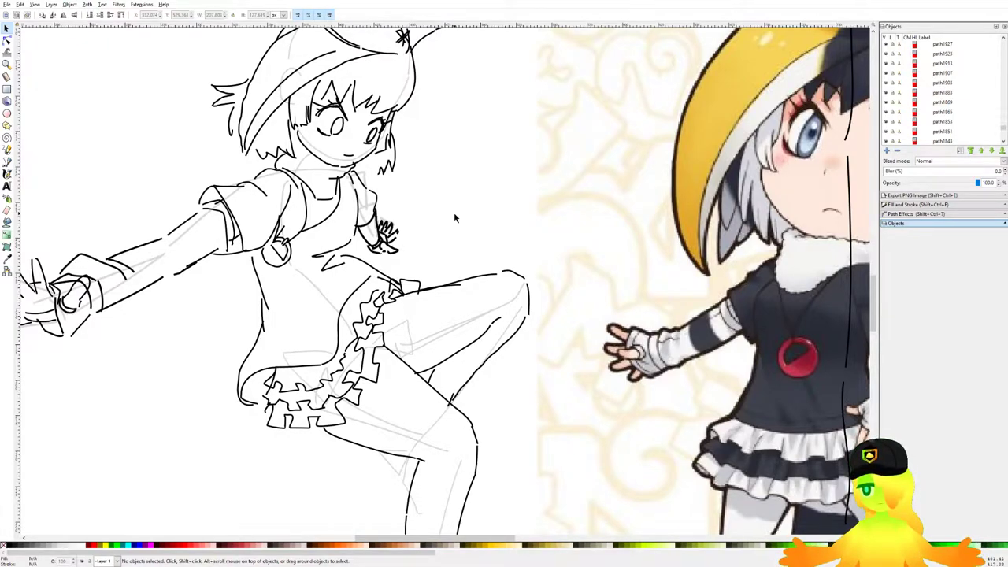
scroll(556, 214, "left", 3)
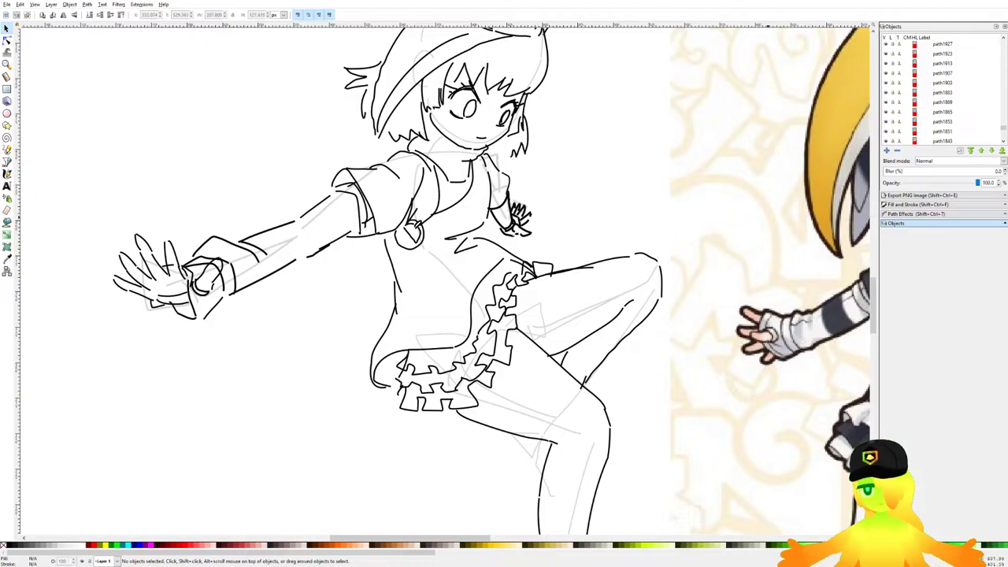
left_click_drag(697, 220, 673, 212)
scroll(390, 120, "up", 3)
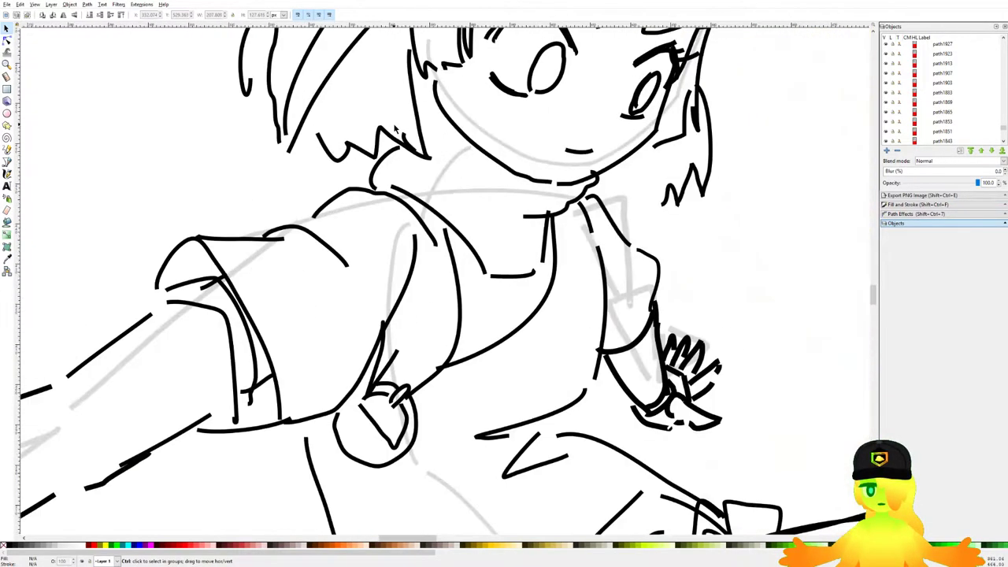
Step: Draw the near boot's flared tongue at the front of the ankle and the cuff's top edge across the lower leg
scroll(397, 124, "down", 5)
left_click_drag(495, 235, 482, 205)
left_click_drag(348, 284, 309, 238)
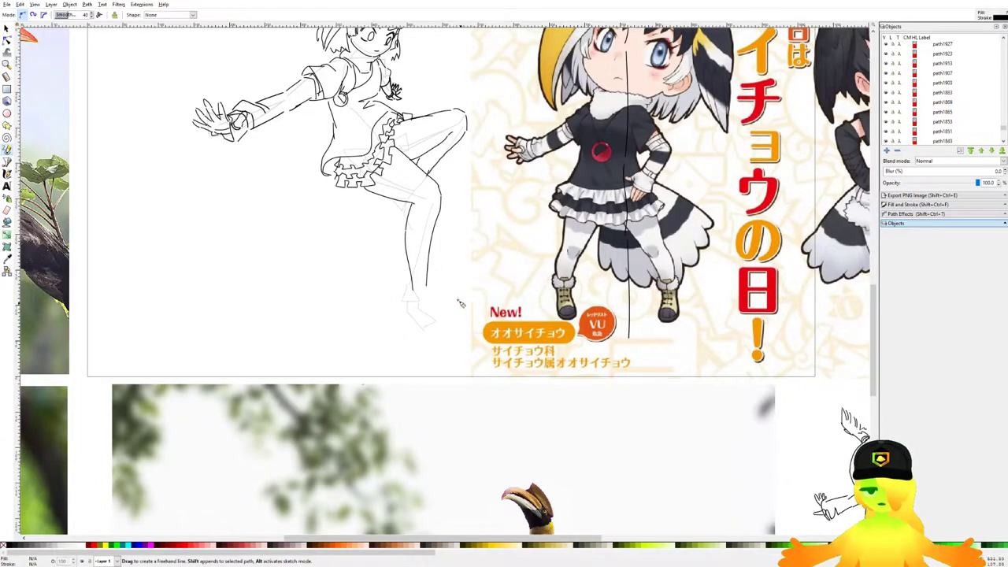
scroll(432, 278, "up", 5)
mouse_move(397, 261)
left_mouse_down()
mouse_move(439, 253)
mouse_move(412, 321)
mouse_move(441, 263)
left_mouse_up()
scroll(431, 314, "down", 3)
scroll(375, 265, "up", 4)
left_click_drag(495, 235, 443, 243)
left_click_drag(497, 246, 506, 278)
left_click_drag(433, 244, 329, 226)
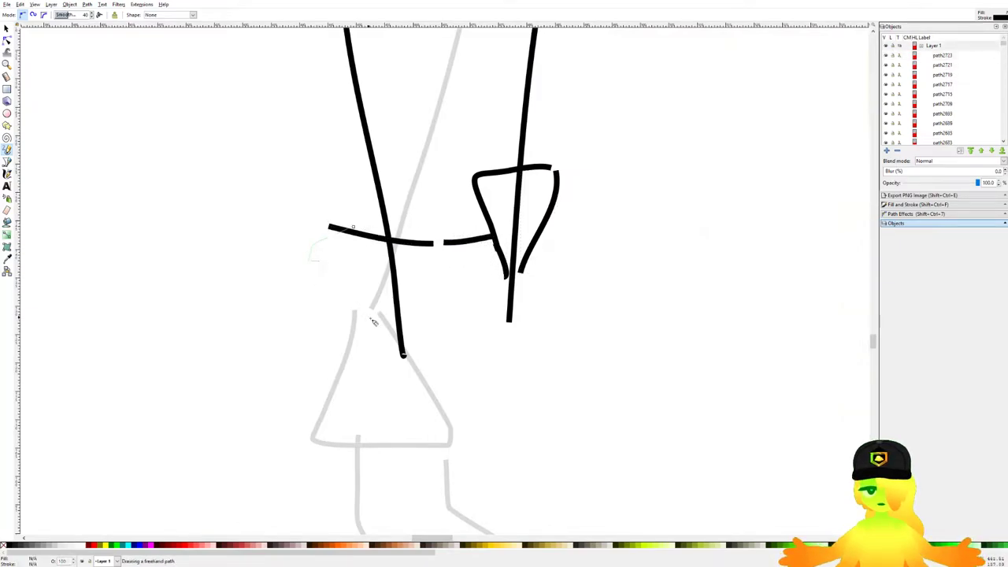
Step: Draw the wavy fur outline around the back and lower edge of the near boot's cuff
left_click_drag(471, 288, 474, 290)
scroll(470, 288, "down", 3)
left_click_drag(543, 284, 404, 197)
scroll(364, 193, "down", 2)
scroll(365, 195, "up", 4)
Step: Draw the near boot's front edge down to the toe and its curved back edge with a notched heel
mouse_move(326, 149)
left_mouse_down()
mouse_move(362, 294)
mouse_move(327, 280)
mouse_move(332, 199)
mouse_move(331, 272)
left_mouse_up()
key("ctrl+z")
key("ctrl+z")
left_click_drag(332, 271, 368, 405)
mouse_move(224, 166)
left_mouse_down()
mouse_move(217, 217)
mouse_move(234, 280)
mouse_move(254, 294)
mouse_move(200, 224)
left_mouse_up()
key("ctrl+z")
mouse_move(200, 221)
left_mouse_down()
mouse_move(219, 311)
mouse_move(244, 308)
left_mouse_up()
mouse_move(290, 305)
left_mouse_down()
mouse_move(256, 281)
mouse_move(247, 228)
mouse_move(274, 347)
left_mouse_up()
Step: Draw the curved underside of the near boot's toe, joining the line that runs down from the heel
scroll(242, 277, "down", 3)
scroll(231, 291, "up", 3)
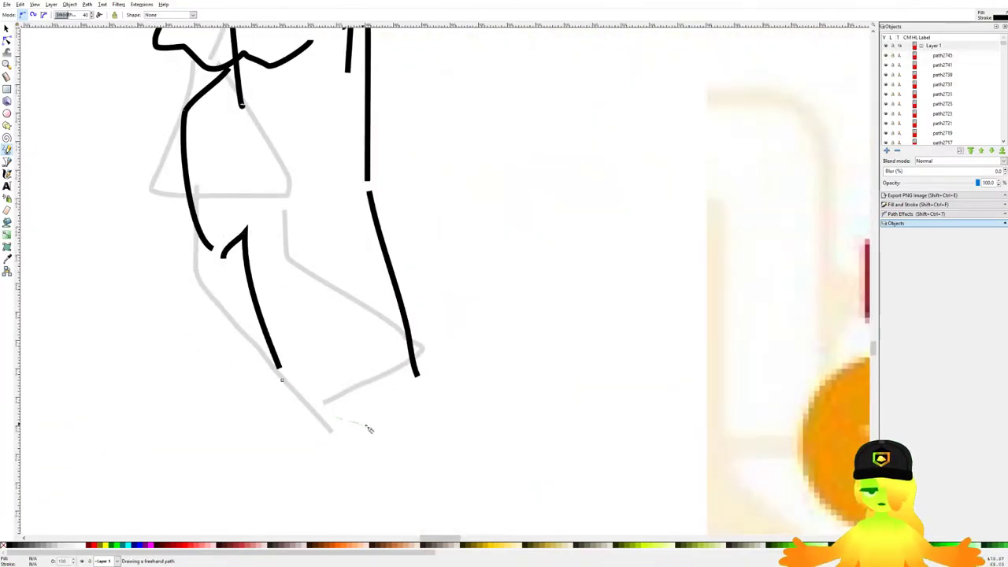
left_click_drag(300, 401, 412, 425)
scroll(355, 354, "down", 5)
scroll(234, 280, "up", 4)
left_click_drag(282, 351, 282, 350)
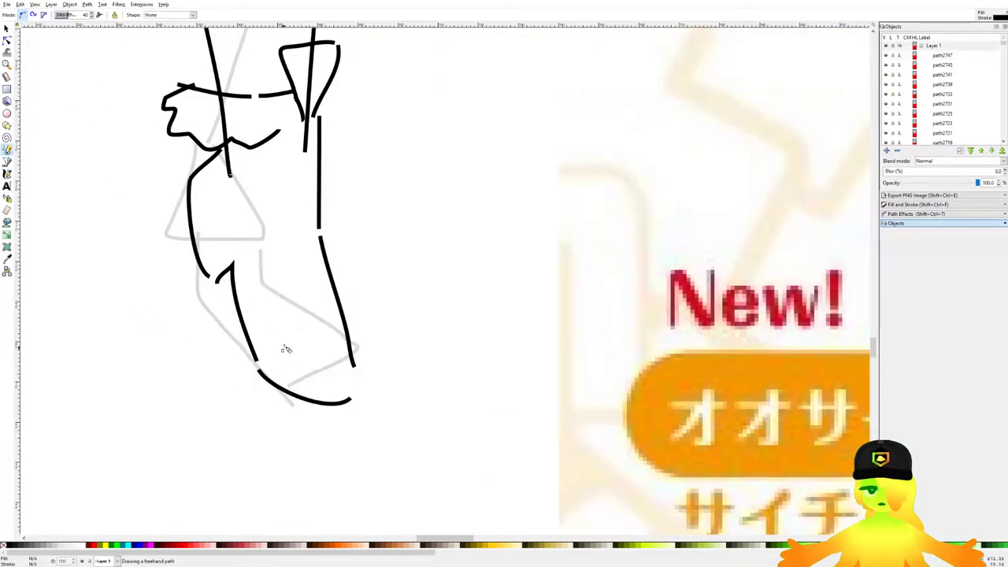
left_click_drag(360, 376, 362, 376)
scroll(342, 345, "up", 1)
key("ctrl+z")
Step: Draw the near boot's rounded toe cap as a closed curve with a short crease line inside
left_click_drag(262, 341, 347, 290)
mouse_move(348, 292)
left_mouse_down()
mouse_move(368, 327)
mouse_move(357, 398)
left_mouse_up()
left_click_drag(328, 294, 307, 373)
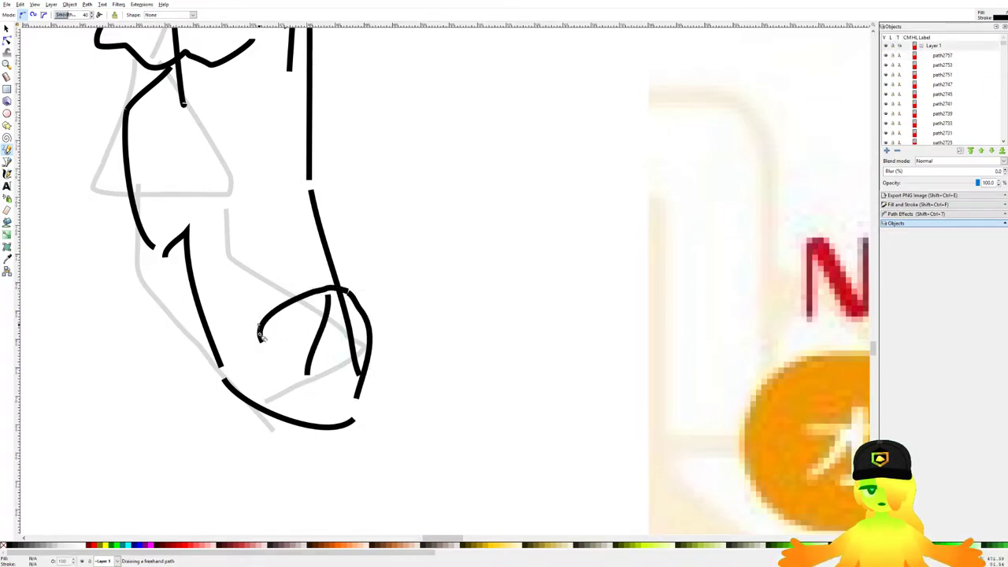
scroll(311, 360, "down", 3)
scroll(260, 338, "up", 3)
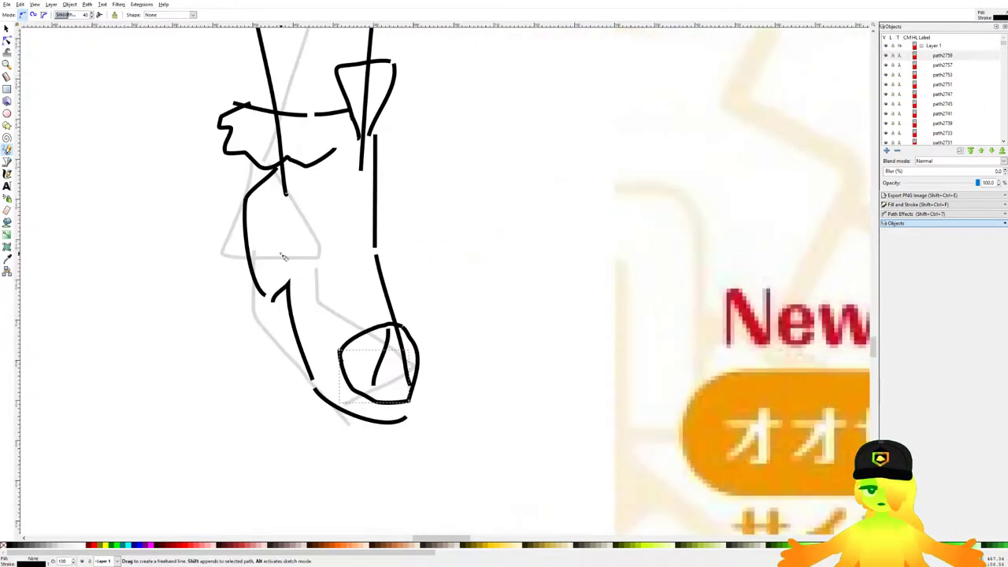
Step: Draw three looped laces across the near boot's shaft and a vertical lacing line near its front edge
scroll(367, 179, "up", 1)
left_click_drag(379, 183, 325, 191)
left_click_drag(372, 224, 324, 224)
left_click_drag(380, 271, 334, 281)
mouse_move(363, 139)
left_mouse_down()
mouse_move(357, 267)
mouse_move(389, 337)
left_mouse_up()
Step: Add a second outline along the near boot's back and underside to suggest the sole's thickness
scroll(366, 284, "down", 3)
scroll(360, 280, "up", 3)
mouse_move(243, 177)
left_mouse_down()
mouse_move(247, 337)
mouse_move(328, 508)
mouse_move(316, 473)
left_mouse_up()
left_click_drag(362, 495, 362, 497)
Step: Draw the far boot's cuff as small rounded bumps where the far calf passes behind the near thigh
scroll(363, 477, "down", 4)
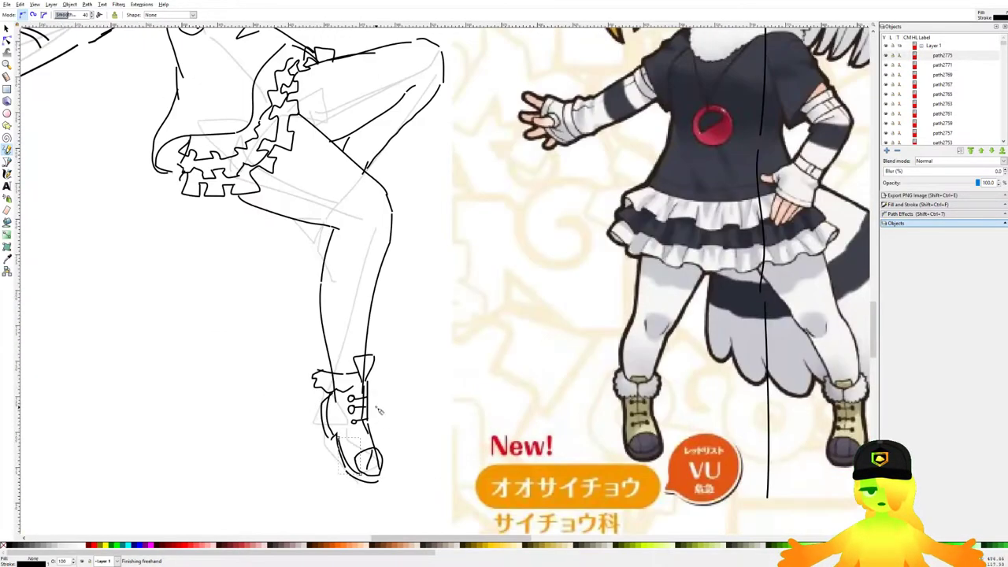
left_click_drag(387, 235, 400, 292)
mouse_move(377, 228)
left_mouse_down()
mouse_move(396, 222)
mouse_move(444, 291)
left_mouse_up()
scroll(396, 222, "up", 3)
Step: Examine the reference character's tail feathers and the area behind the drawn skirt
scroll(430, 275, "down", 6)
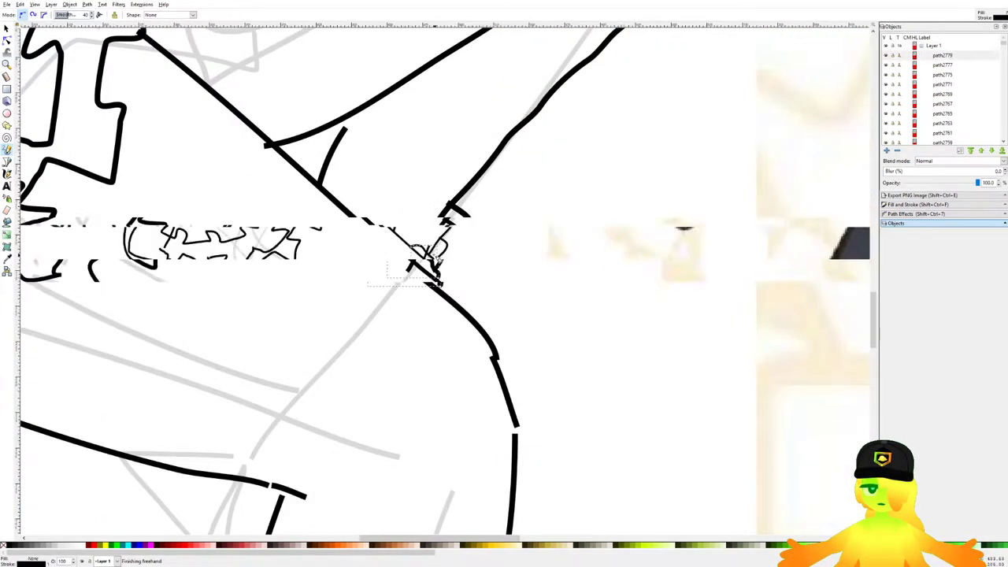
scroll(425, 272, "up", 4)
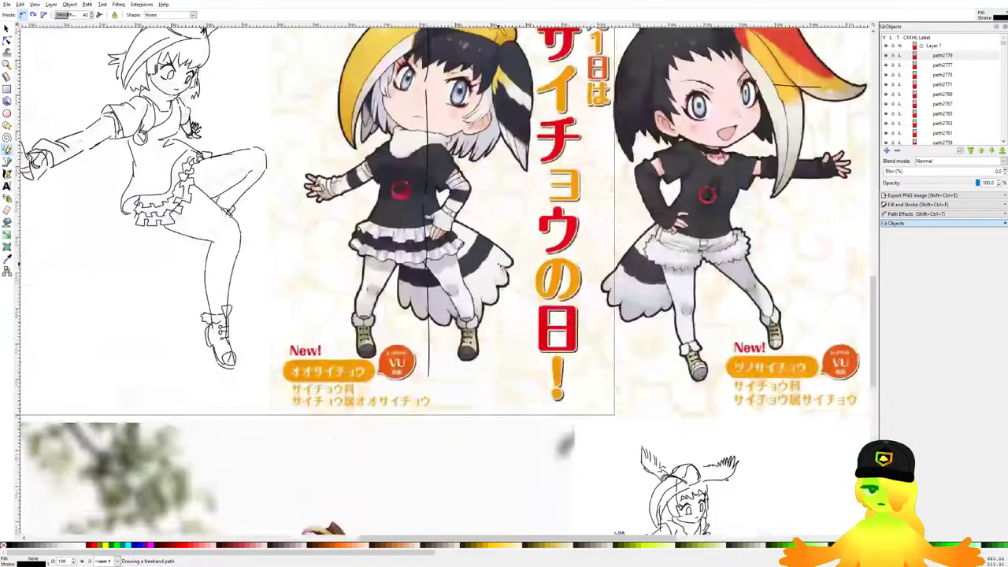
scroll(435, 223, "up", 3)
scroll(436, 223, "down", 5)
scroll(326, 315, "up", 5)
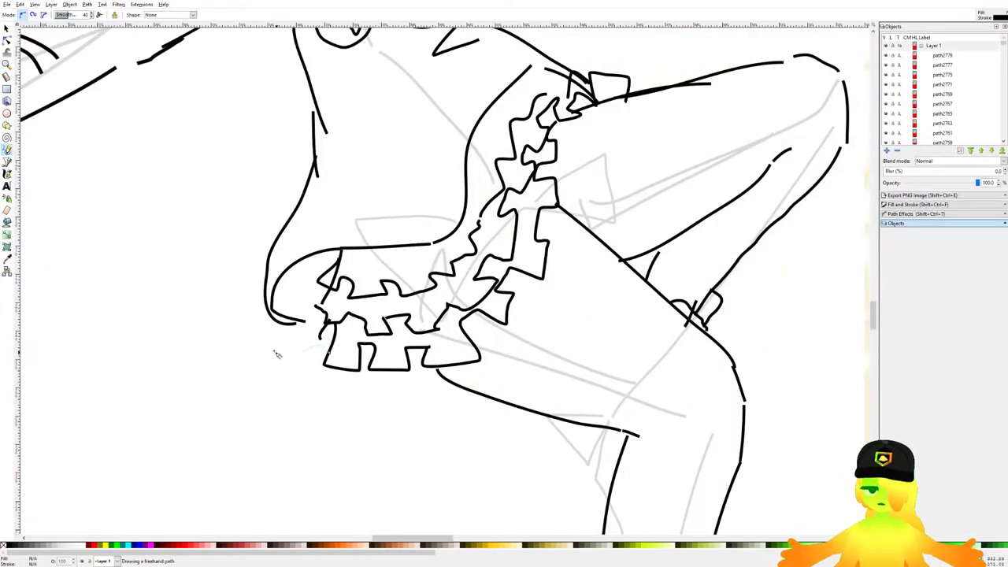
Step: Close the skirt ruffle's rear corner and draw the tail's slanting back edge down from it
scroll(317, 334, "down", 5)
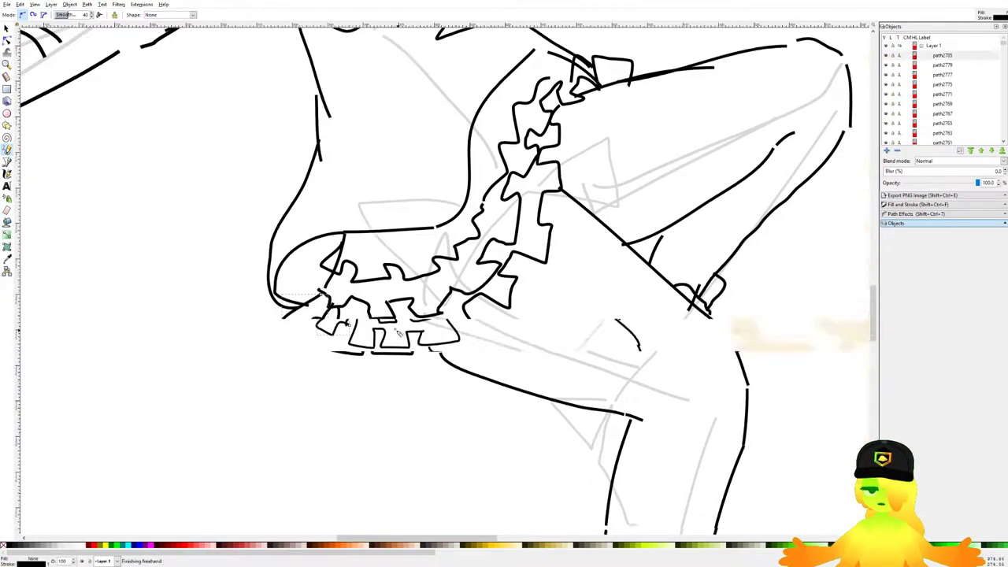
left_click_drag(209, 423, 209, 423)
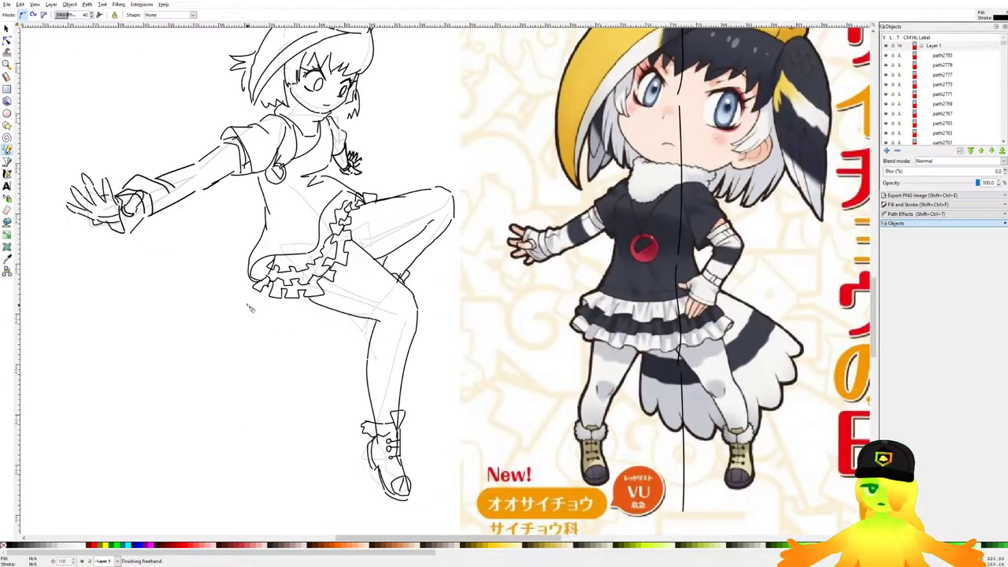
scroll(375, 347, "down", 4)
scroll(421, 351, "up", 2)
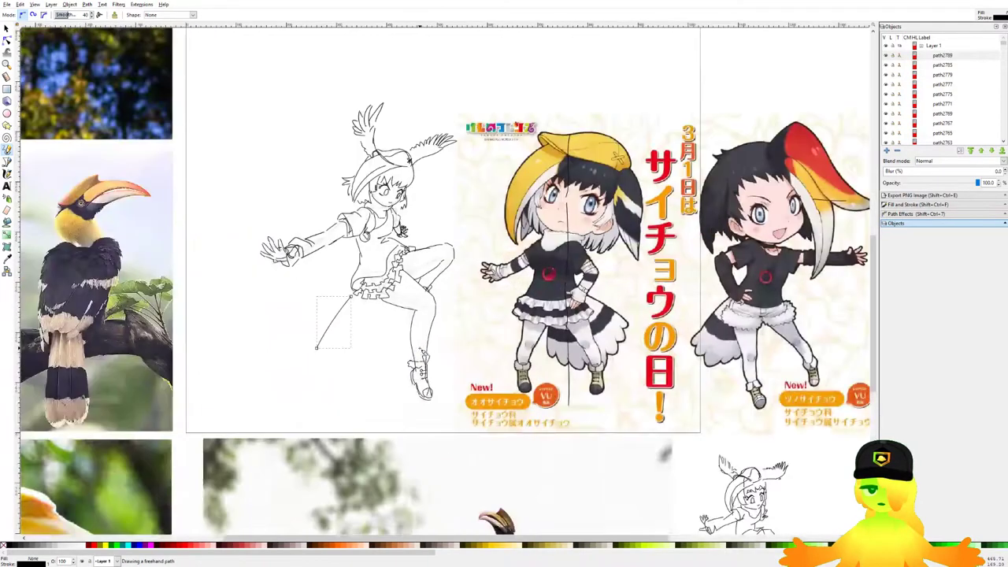
scroll(359, 343, "up", 3)
key("ctrl+z")
mouse_move(337, 216)
left_mouse_down()
mouse_move(261, 360)
mouse_move(354, 349)
left_mouse_up()
scroll(377, 331, "down", 3)
scroll(394, 319, "up", 4)
key("ctrl+z")
left_click_drag(156, 374, 155, 374)
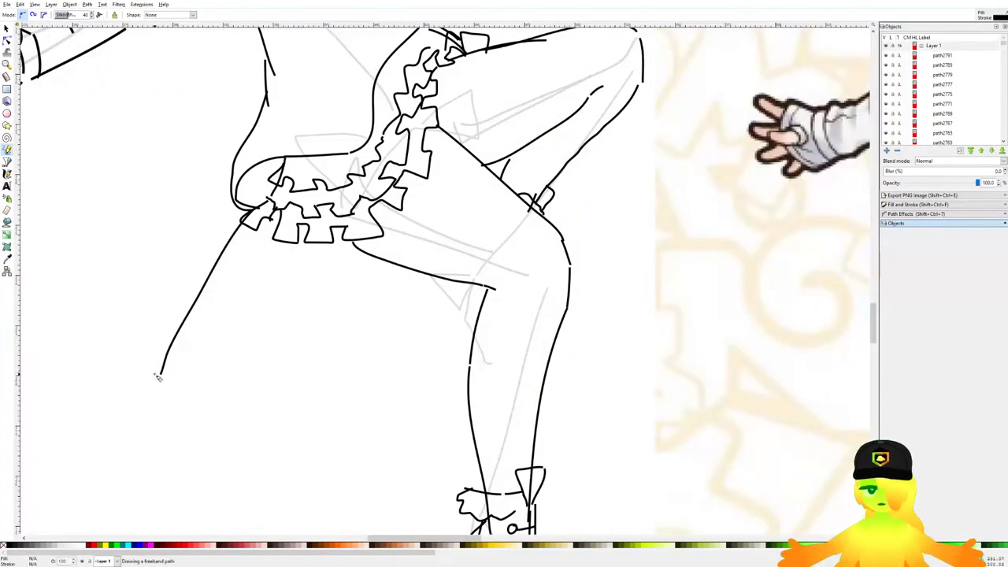
Step: Draw a row of rounded feather-tip scallops along the tail's lower edge
mouse_move(222, 448)
left_mouse_down()
mouse_move(261, 411)
mouse_move(297, 460)
mouse_move(341, 401)
mouse_move(321, 446)
mouse_move(347, 411)
left_mouse_up()
scroll(341, 400, "down", 3)
scroll(344, 402, "up", 3)
key("ctrl+z")
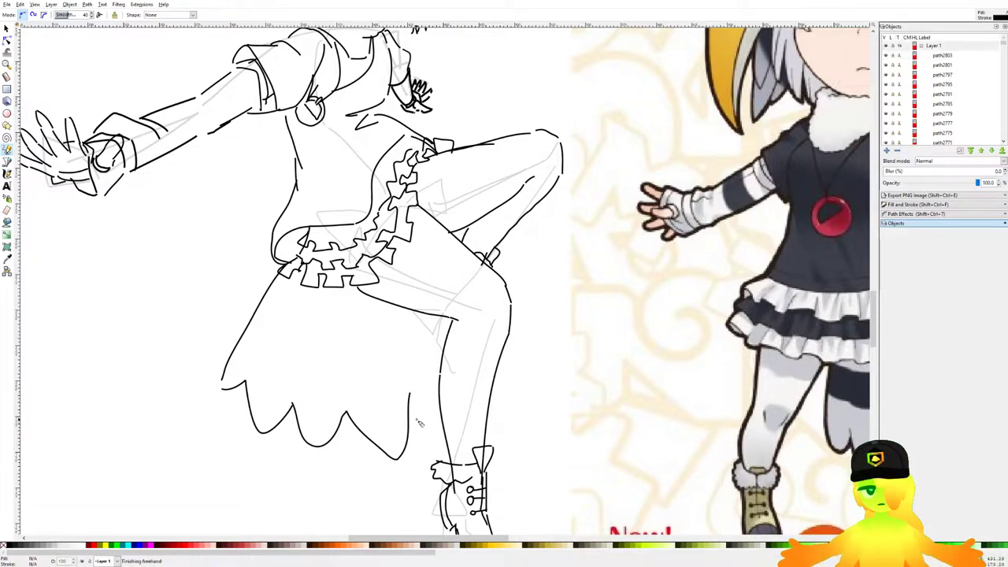
scroll(414, 397, "up", 1)
mouse_move(314, 408)
left_mouse_down()
mouse_move(346, 471)
mouse_move(392, 380)
left_mouse_up()
key("ctrl+z")
left_click_drag(317, 406, 317, 409)
left_click_drag(401, 382, 399, 383)
Step: Draw a smaller feather tip and the tail's front edge rising behind the near calf
left_click_drag(432, 343, 430, 343)
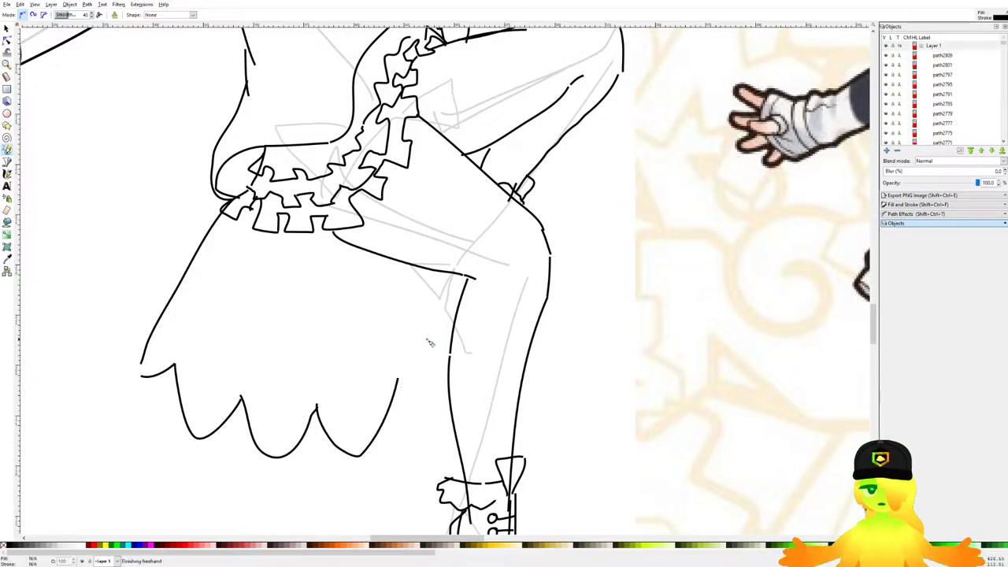
mouse_move(401, 394)
left_mouse_down()
mouse_move(423, 346)
mouse_move(426, 375)
mouse_move(425, 340)
left_mouse_up()
key("ctrl+z")
mouse_move(425, 340)
left_mouse_down()
mouse_move(445, 342)
mouse_move(439, 285)
left_mouse_up()
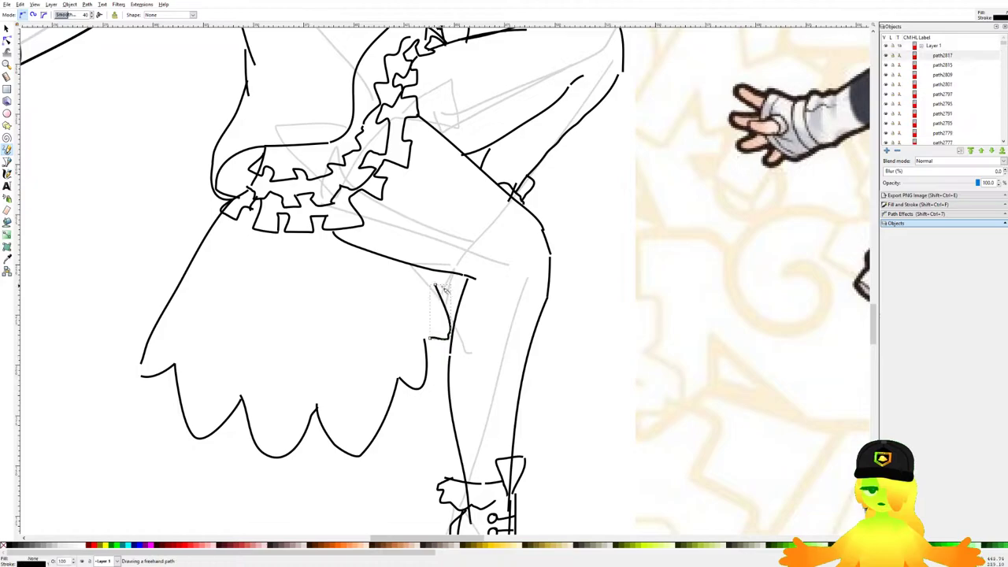
Step: Draw two curved band lines across the tail feathers and save the drawing
scroll(438, 285, "down", 3)
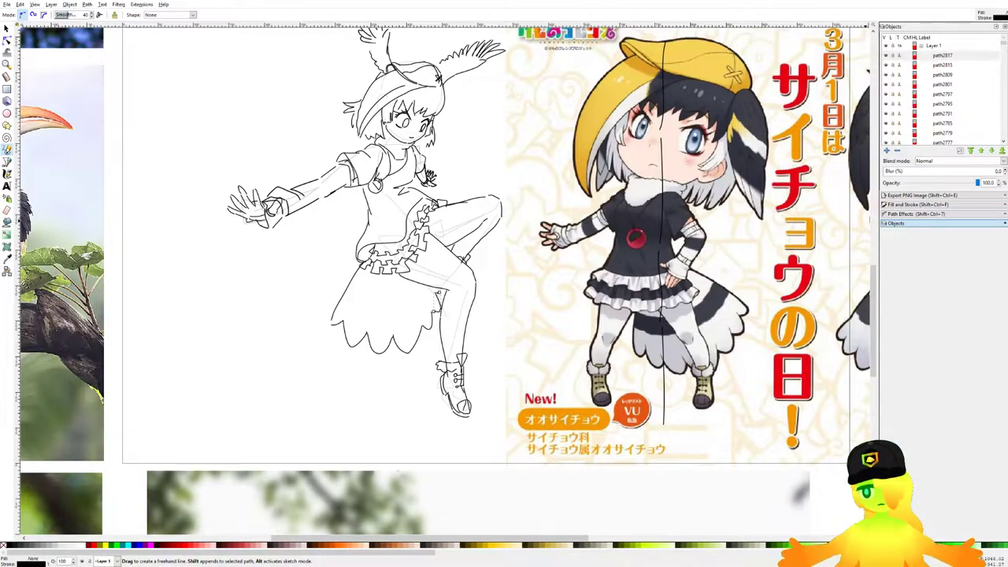
left_click_drag(389, 281, 349, 269)
scroll(360, 317, "up", 2)
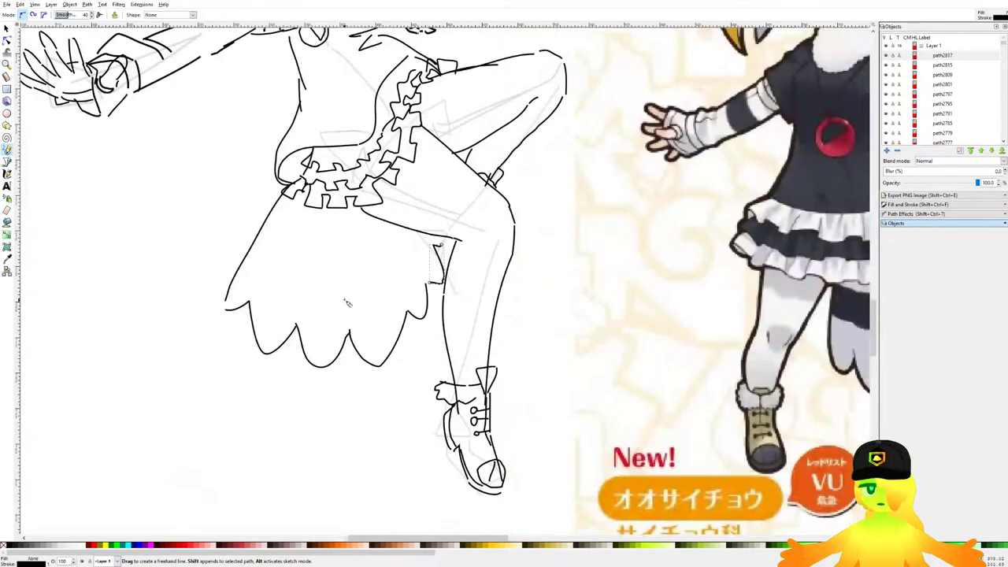
scroll(402, 281, "down", 3)
scroll(355, 276, "up", 2)
left_click_drag(307, 266, 363, 294)
left_click_drag(419, 257, 422, 254)
mouse_move(316, 249)
left_mouse_down()
mouse_move(397, 246)
mouse_move(368, 266)
mouse_move(401, 246)
mouse_move(374, 288)
left_mouse_up()
key("ctrl+z")
scroll(356, 253, "down", 3)
key("ctrl+s")
Step: Move the far eye's iris slightly toward the outer side of the face
left_click(7, 28)
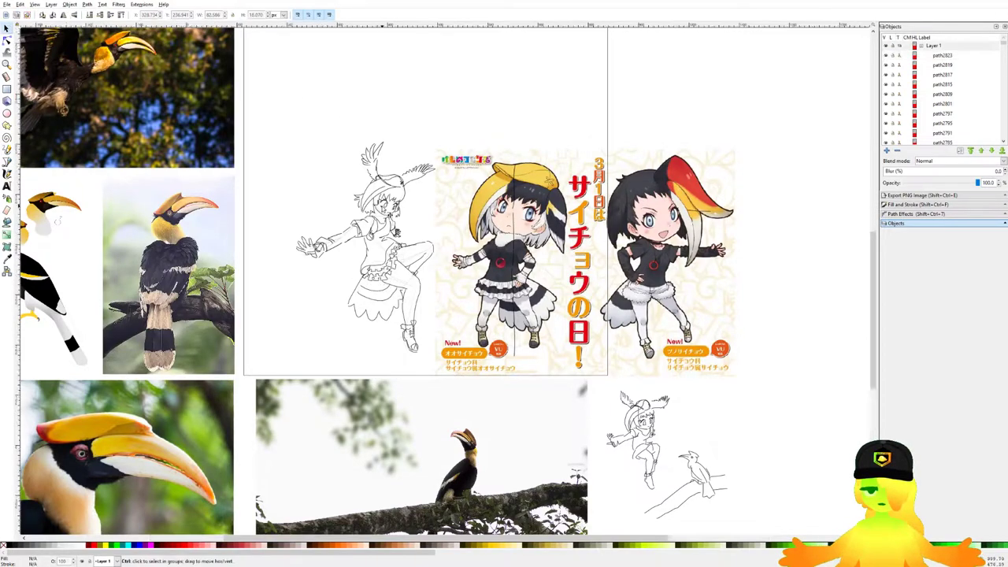
scroll(380, 203, "up", 8)
left_click(360, 208)
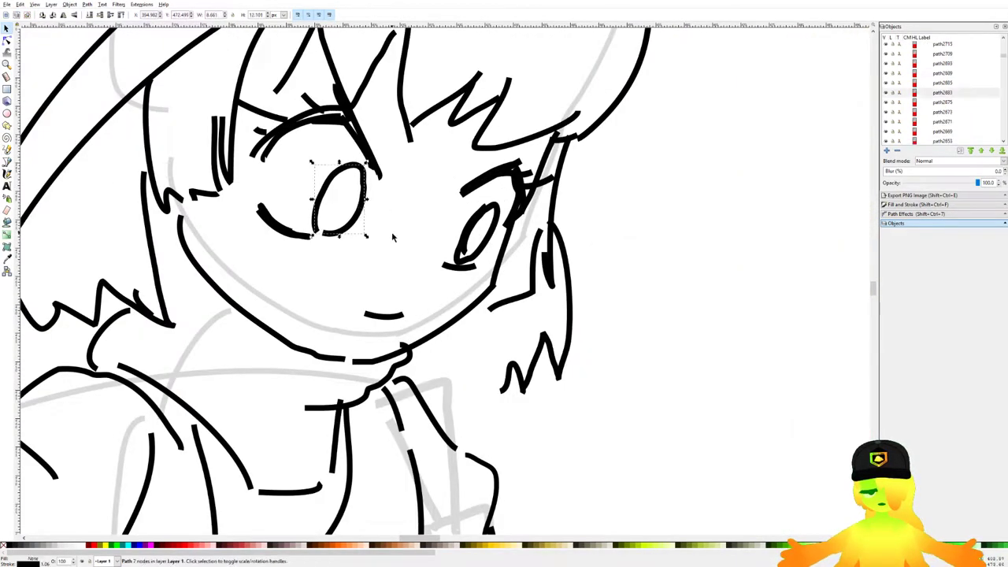
left_click(489, 219)
left_click(490, 217)
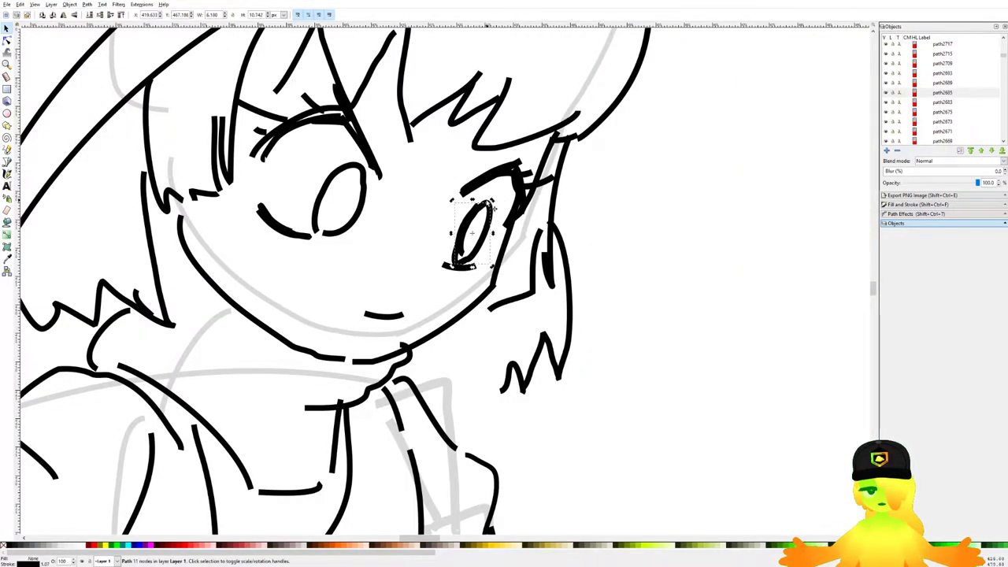
scroll(430, 206, "down", 4)
scroll(437, 208, "up", 3)
left_click_drag(449, 225, 452, 226)
scroll(394, 204, "down", 4)
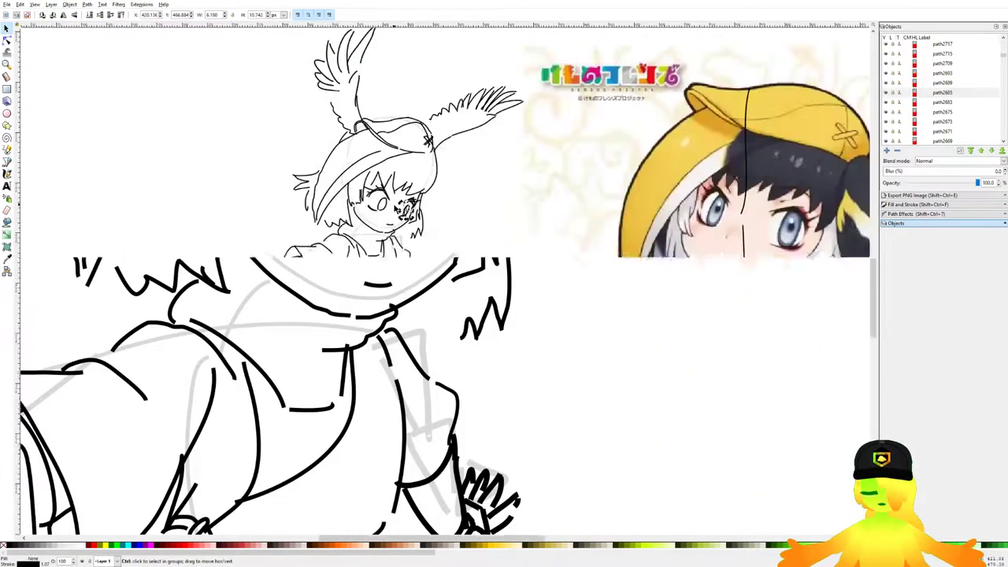
Step: Lengthen the side hair lock downward beside the near cheek
scroll(378, 203, "down", 2)
scroll(356, 198, "up", 4)
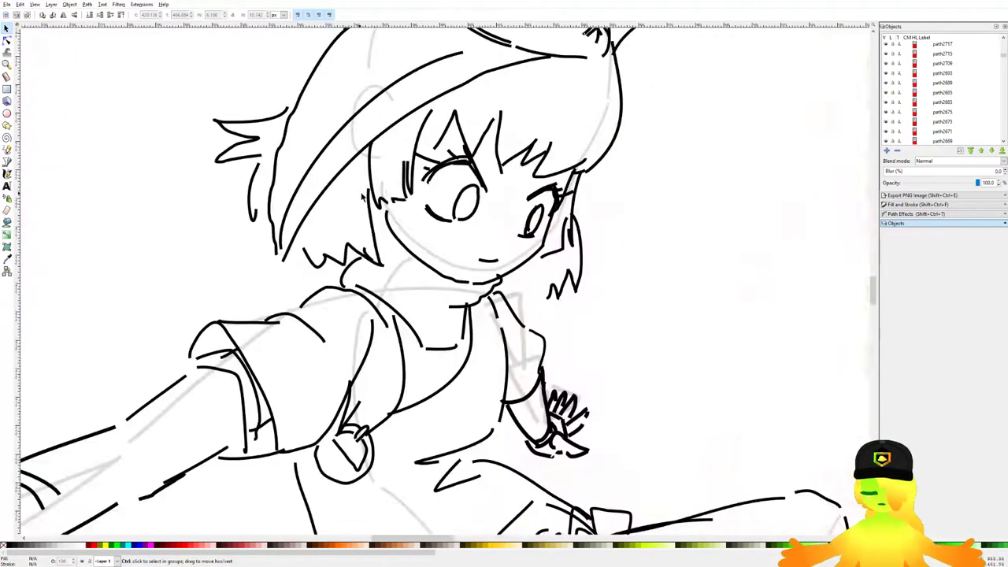
left_click(399, 200)
left_click(386, 204, "shift")
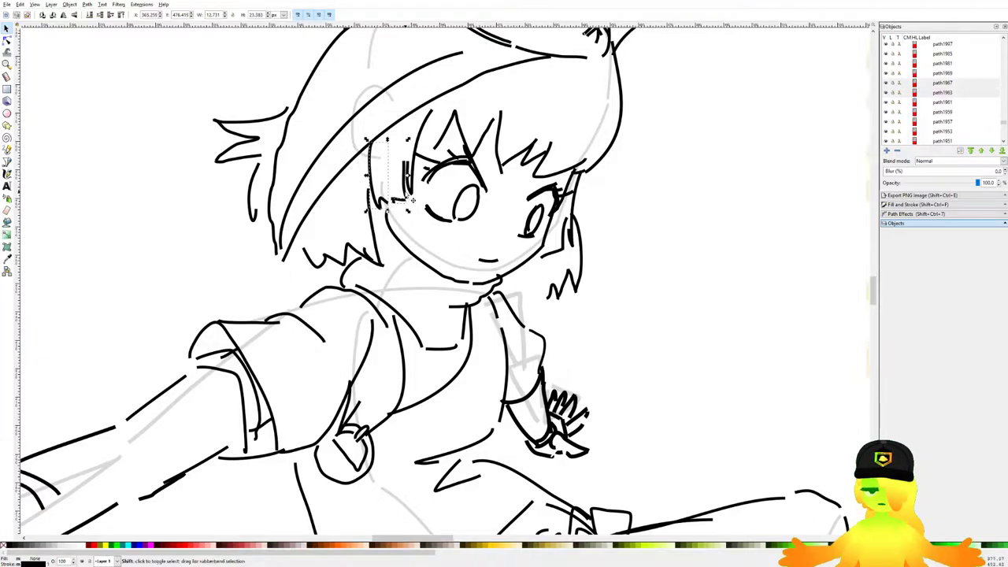
left_click(561, 262)
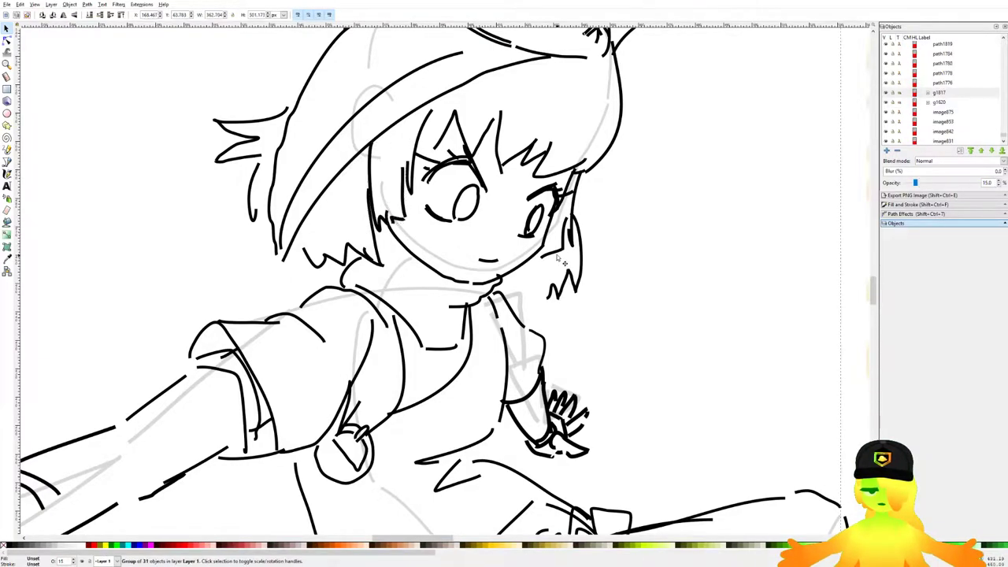
scroll(498, 277, "down", 4)
left_click_drag(513, 288, 437, 267)
left_click(446, 268)
scroll(423, 260, "up", 3)
scroll(420, 261, "down", 5)
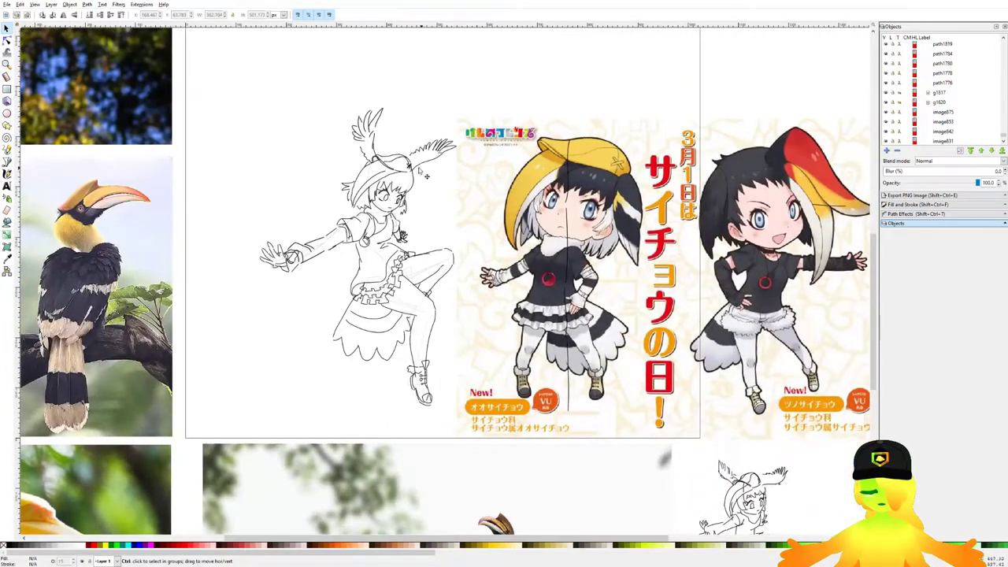
Step: Adjust the placement of the far head wing's strokes and its lower base line against the cap
scroll(430, 175, "up", 5)
left_click_drag(495, 224, 309, 133)
left_click(557, 247)
left_click_drag(518, 226, 312, 133)
left_click_drag(400, 145, 405, 137)
key("Escape")
left_click_drag(517, 182, 516, 191)
key("Escape")
scroll(479, 207, "down", 4)
scroll(479, 209, "up", 4)
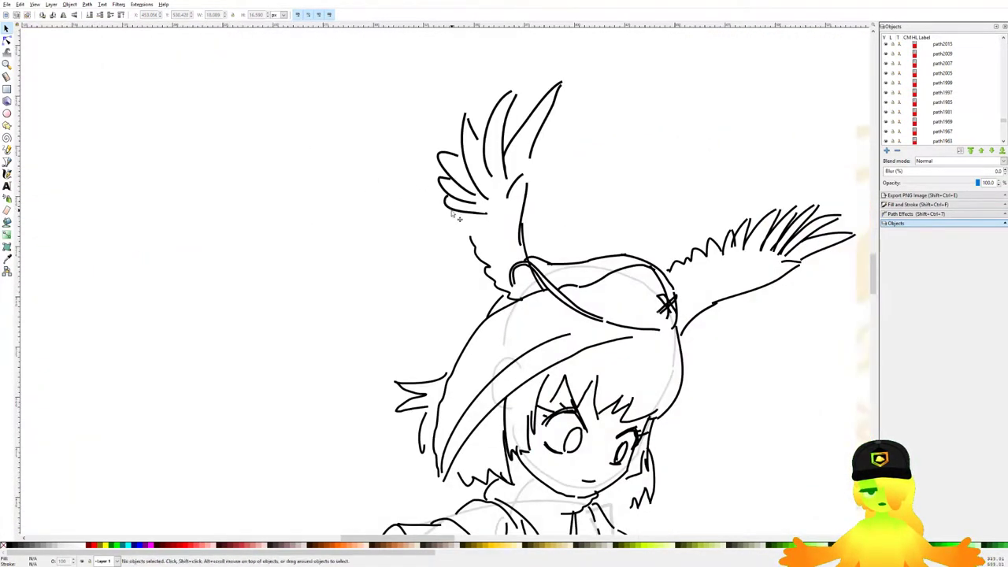
Step: Shift the near head wing's outer and middle feathers outward and slightly down to spread the wing
left_click(475, 251)
mouse_move(516, 231)
left_mouse_down()
mouse_move(522, 237)
mouse_move(445, 185)
mouse_move(373, 76)
left_mouse_up()
left_click(432, 225)
left_click(486, 213)
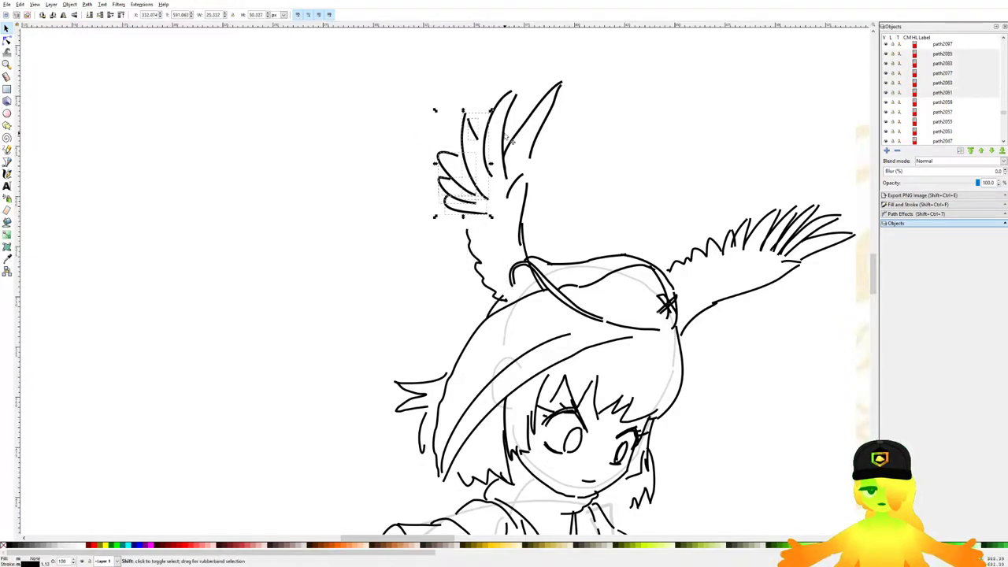
left_click_drag(438, 222, 428, 229)
left_click(481, 183)
left_click_drag(481, 180, 476, 193)
key("Left")
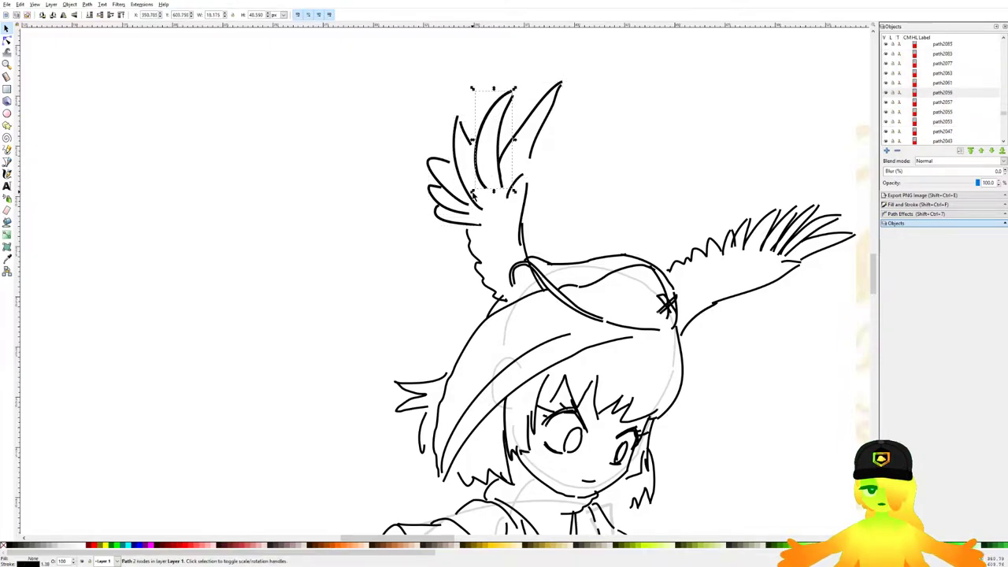
key("Escape")
Step: Widen the near head wing's scalloped lower edge to meet the spread feathers and save the drawing
scroll(437, 172, "down", 4)
scroll(441, 188, "up", 4)
left_click(426, 203)
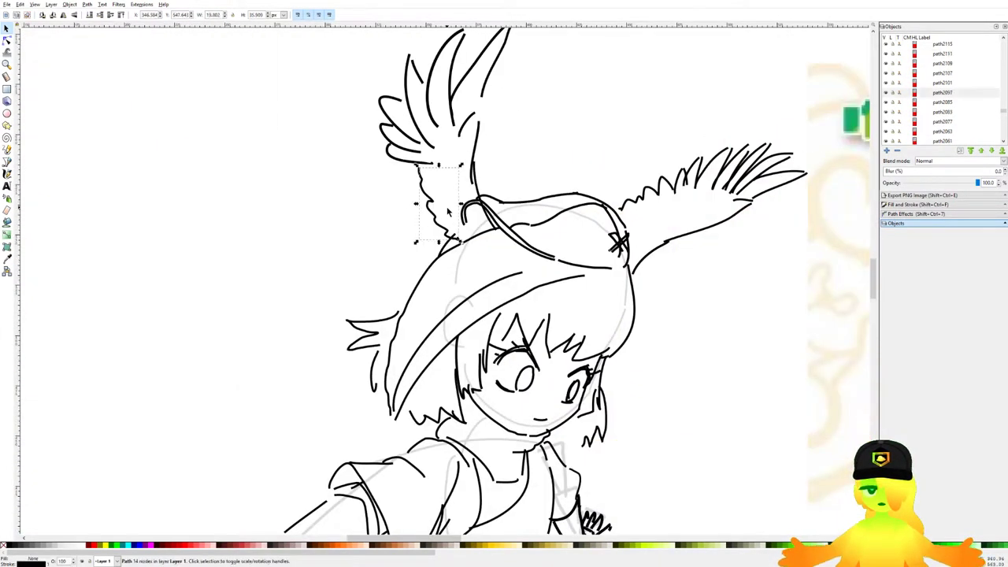
left_click_drag(417, 207, 396, 210)
left_click(410, 183)
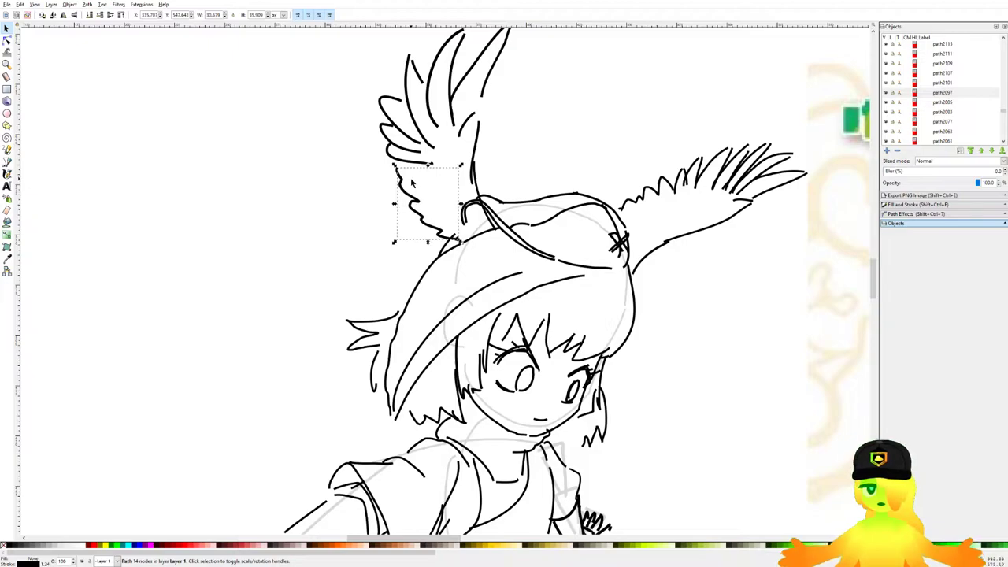
left_click_drag(429, 165, 433, 165)
left_click(355, 217)
key("ctrl+s")
Step: Examine the overall figure's proportions and details beside the reference character
scroll(355, 216, "down", 3)
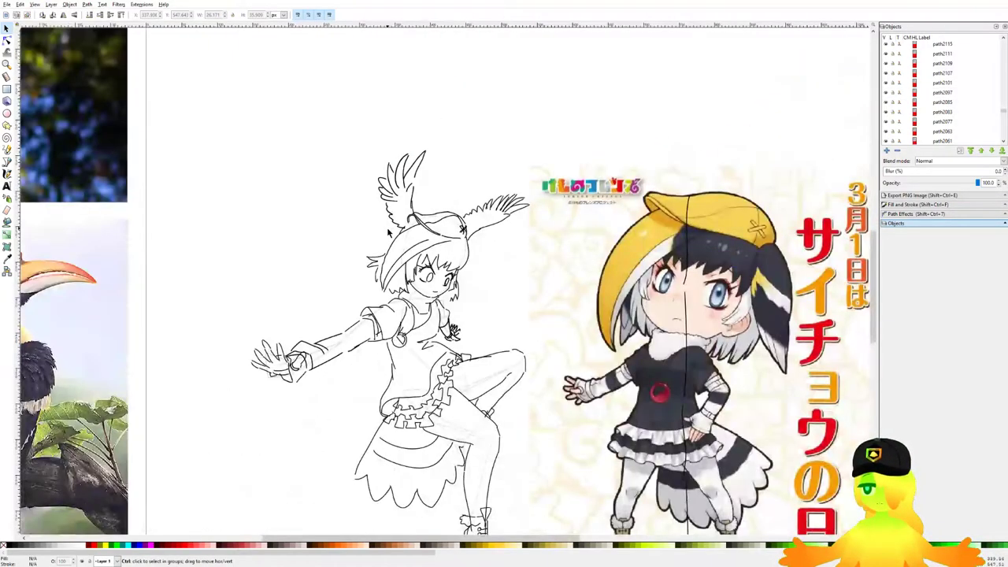
scroll(388, 230, "up", 3)
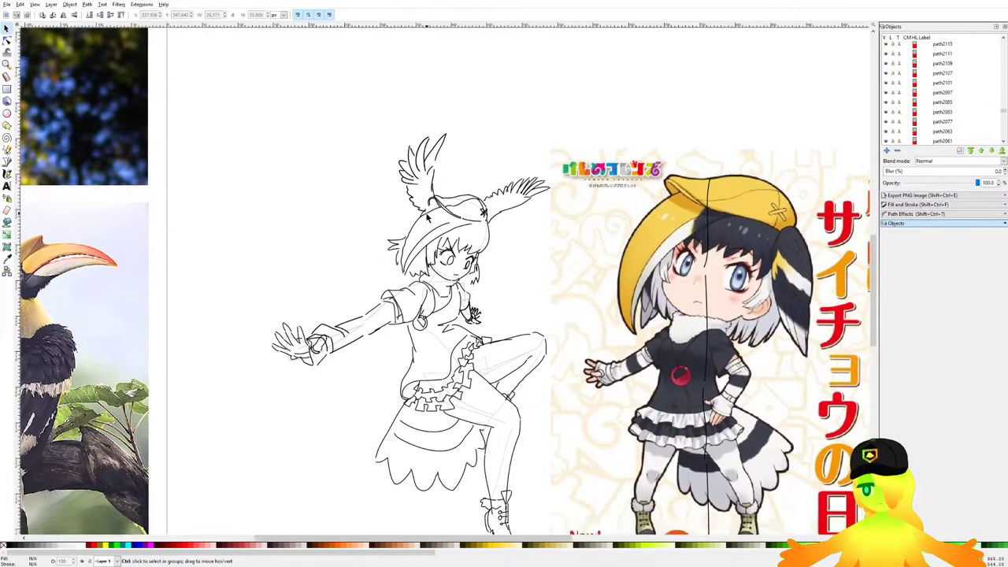
scroll(454, 216, "down", 5)
scroll(455, 217, "up", 4)
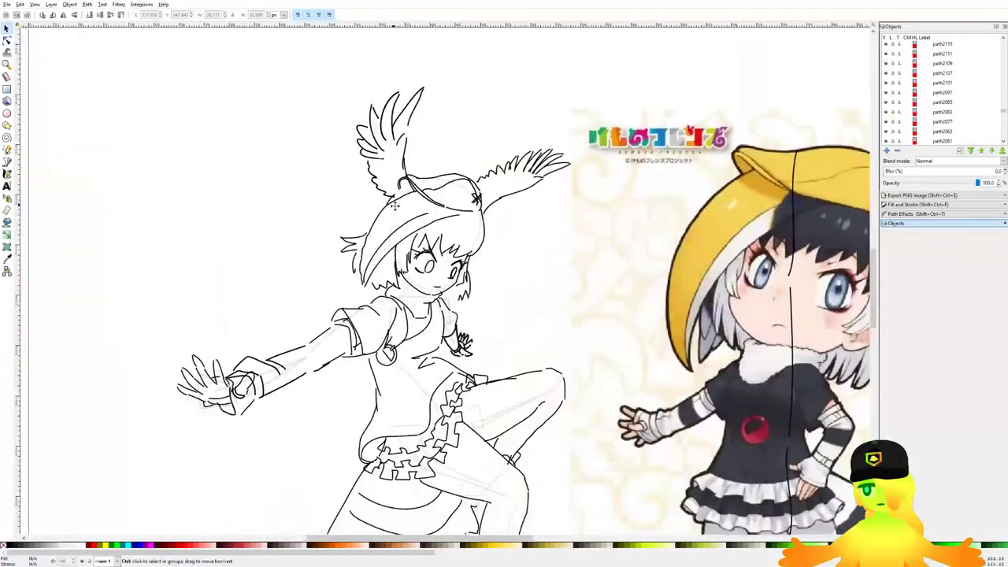
scroll(455, 216, "down", 3)
scroll(436, 236, "up", 3)
scroll(425, 220, "down", 4)
scroll(421, 213, "up", 4)
scroll(415, 205, "down", 4)
scroll(415, 205, "up", 2)
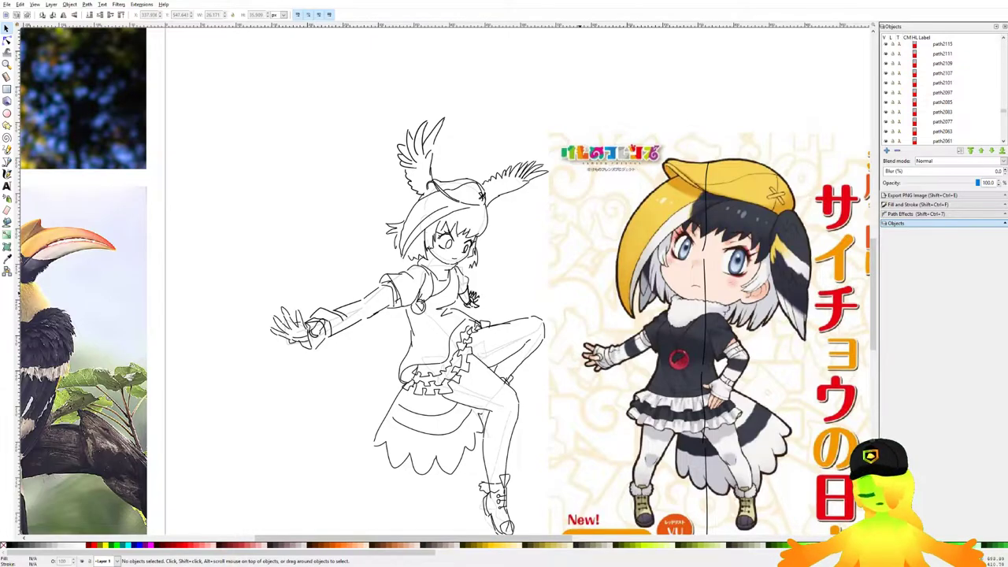
Step: Move the reference image of the two hornbill characters off the page beside the drawing
scroll(548, 324, "down", 6)
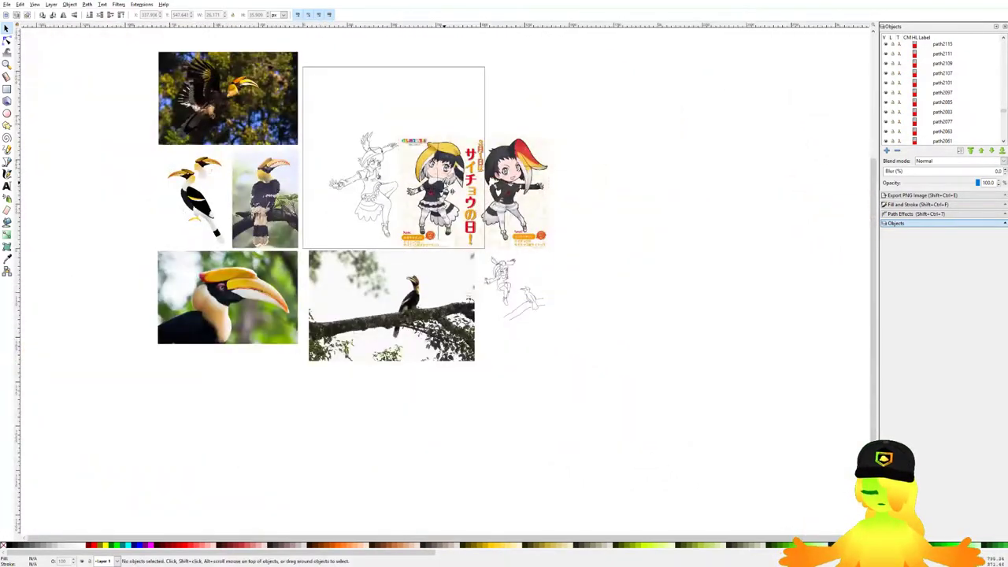
left_click(476, 202)
left_click_drag(476, 202, 574, 202)
key("Escape")
scroll(450, 228, "up", 2)
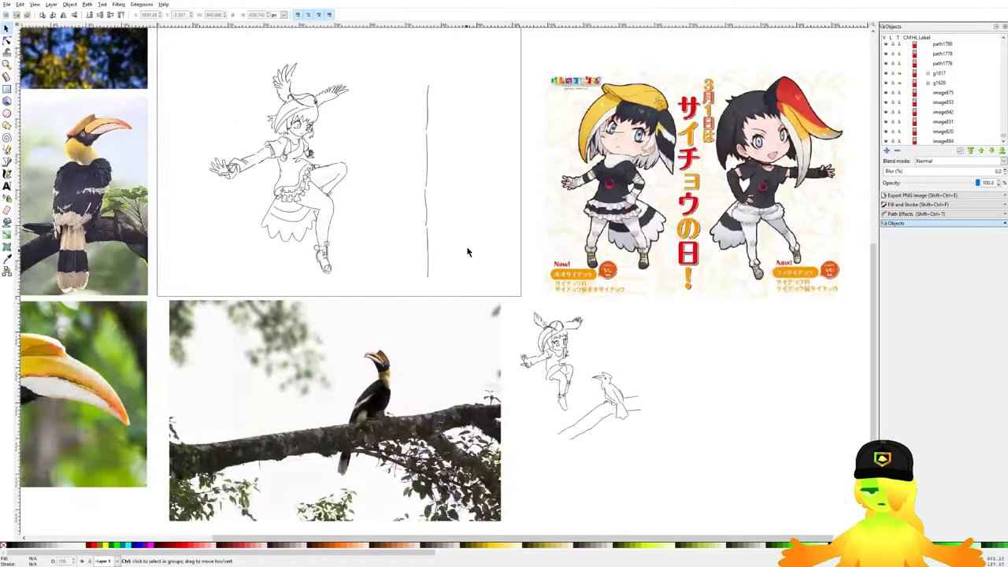
Step: Draw two tall bracket-shaped vertical lines beside the segmented guide line on the page
scroll(465, 258, "up", 1)
left_click_drag(511, 311, 409, 77)
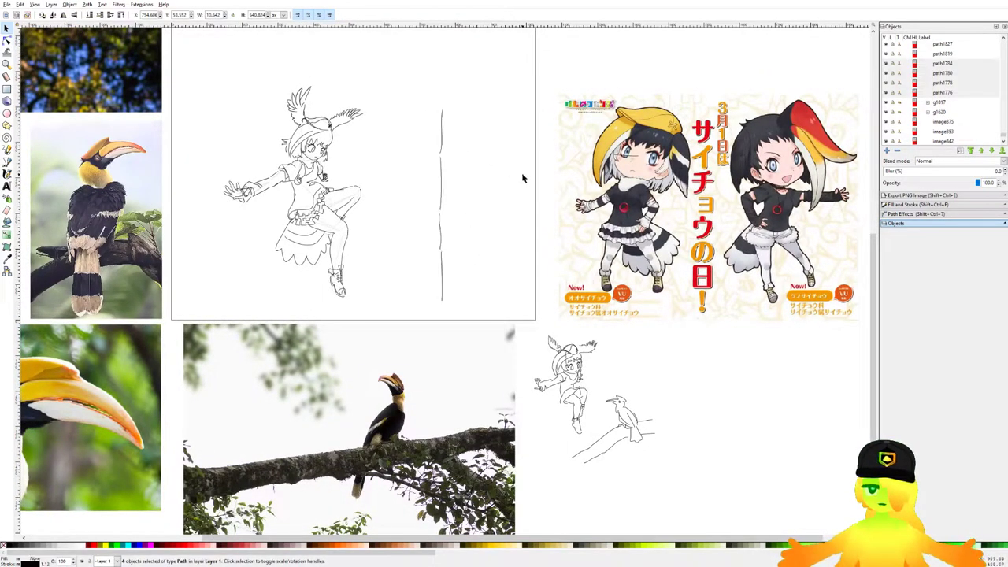
key("p")
left_click_drag(465, 110, 471, 306)
mouse_move(481, 147)
left_mouse_down()
mouse_move(494, 282)
mouse_move(485, 302)
left_mouse_up()
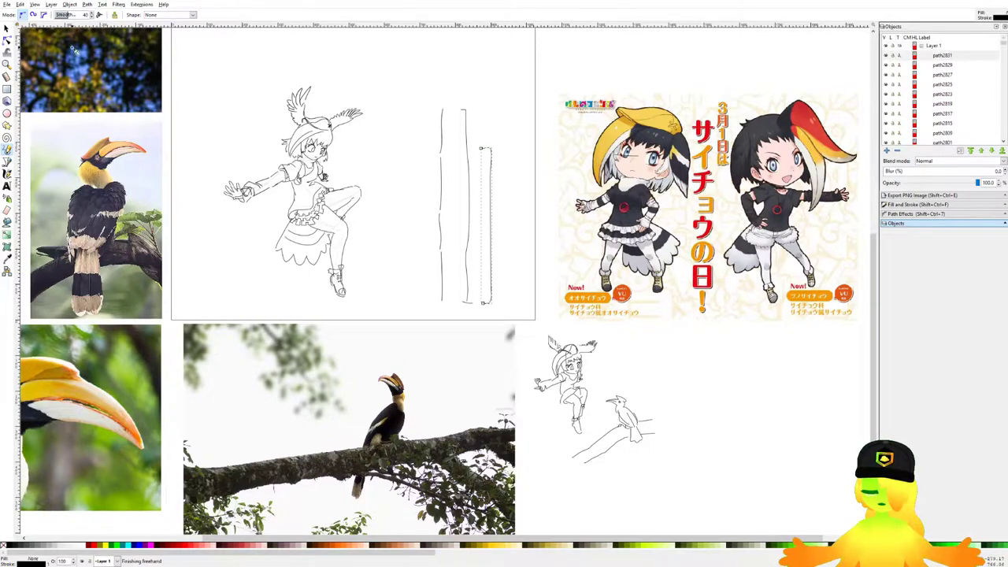
Step: Delete the segmented vertical guide line and the first bracket's long line
left_click(6, 30)
mouse_move(416, 75)
left_mouse_down()
mouse_move(467, 371)
mouse_move(477, 351)
left_mouse_up()
key("Delete")
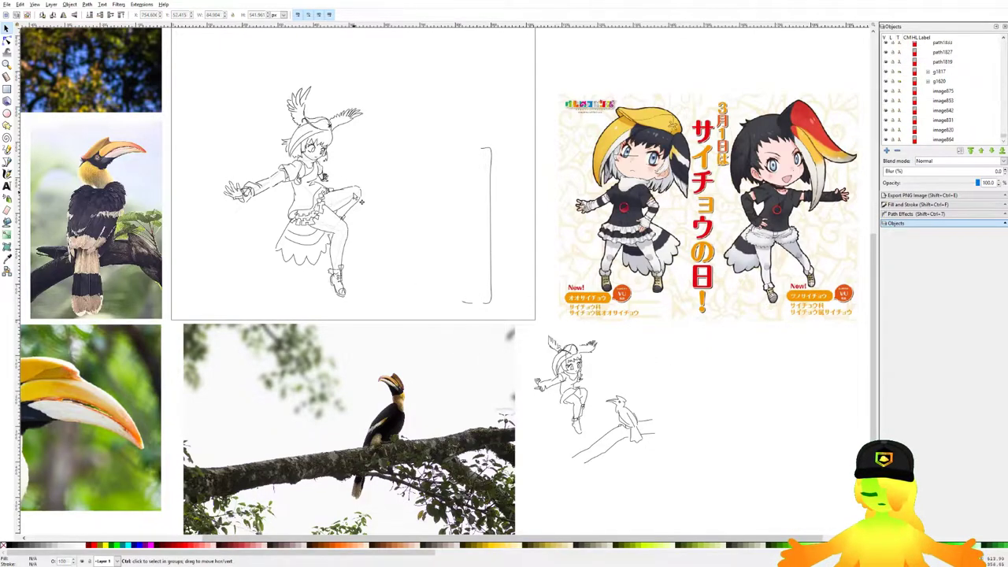
Step: Remove the grey pose sketch from beneath the character's line art
scroll(352, 207, "up", 3)
left_click(378, 219)
scroll(533, 180, "down", 3)
scroll(534, 180, "up", 6)
Step: Shift the two strokes of the near leg's back calf line forward to slim the lower leg
left_click(446, 224)
left_click_drag(465, 231, 478, 231)
left_click(467, 225)
left_click(477, 245)
left_click(456, 252)
left_click(453, 328, "shift")
left_click_drag(454, 329, 457, 323)
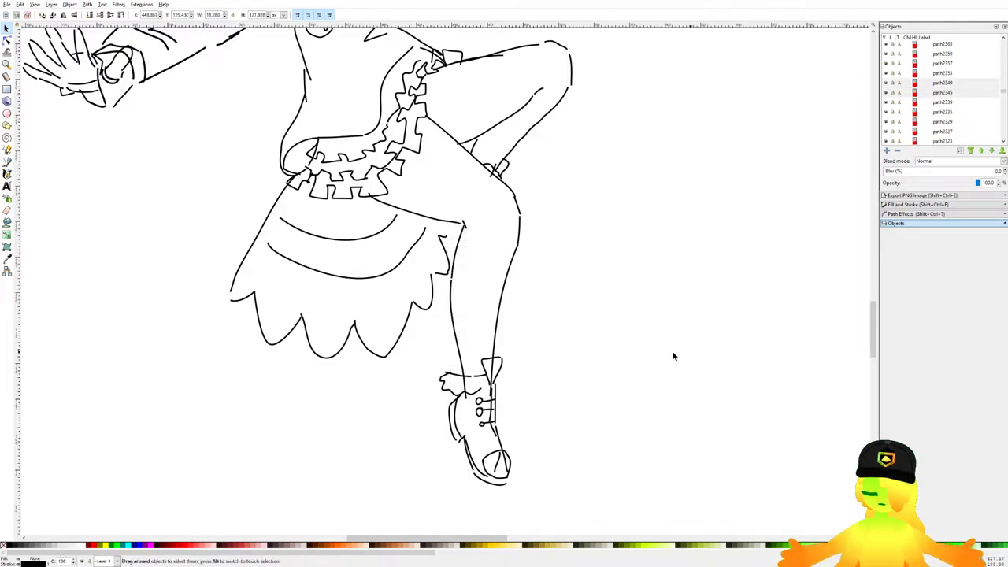
left_click(687, 354)
Step: Adjust the near boot's fluffy cuff outline to fit the slimmer ankle
left_click(450, 378)
left_click_drag(448, 379, 455, 385)
left_click(549, 272)
scroll(482, 305, "down", 3)
Step: Shift the raised knee's three outline strokes slightly inward
scroll(498, 280, "up", 5)
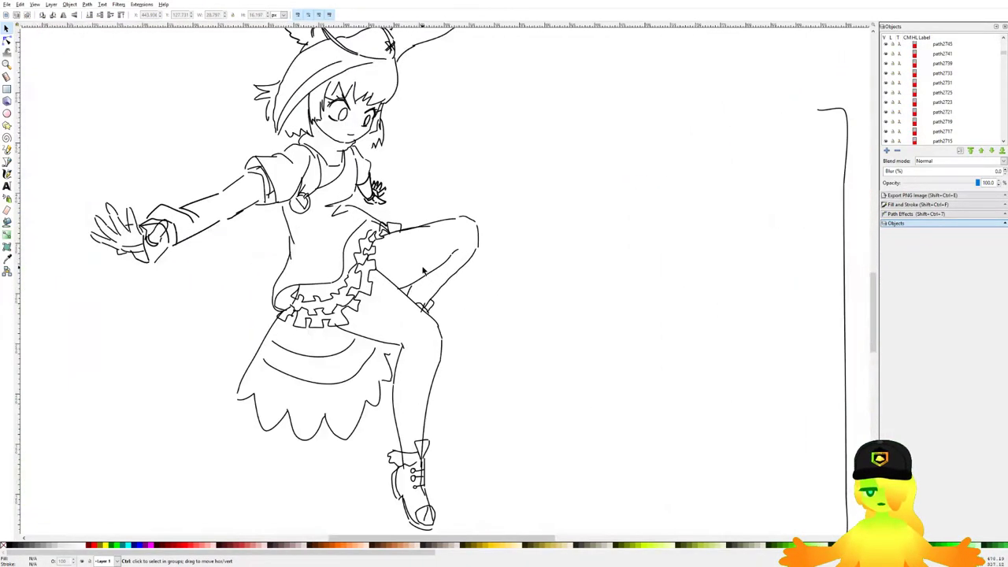
scroll(424, 271, "up", 2)
left_click_drag(585, 83, 424, 260)
left_click_drag(533, 169, 528, 178)
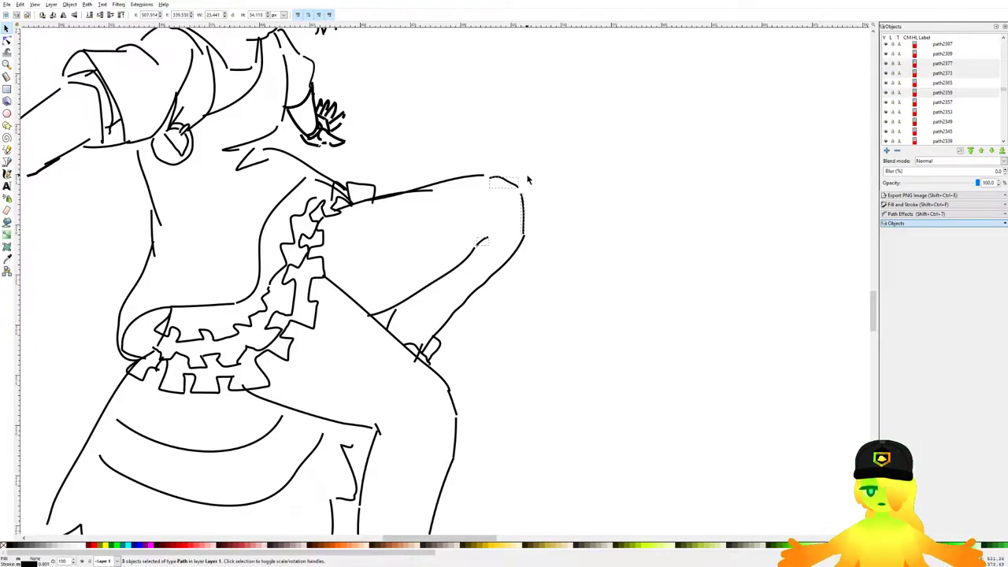
Step: Adjust the raised thigh's upper outline so its end lines up with the knee strokes
left_click(467, 186)
left_click(483, 176)
left_click(485, 175)
left_click_drag(488, 180, 486, 185)
key("Escape")
scroll(541, 216, "down", 4)
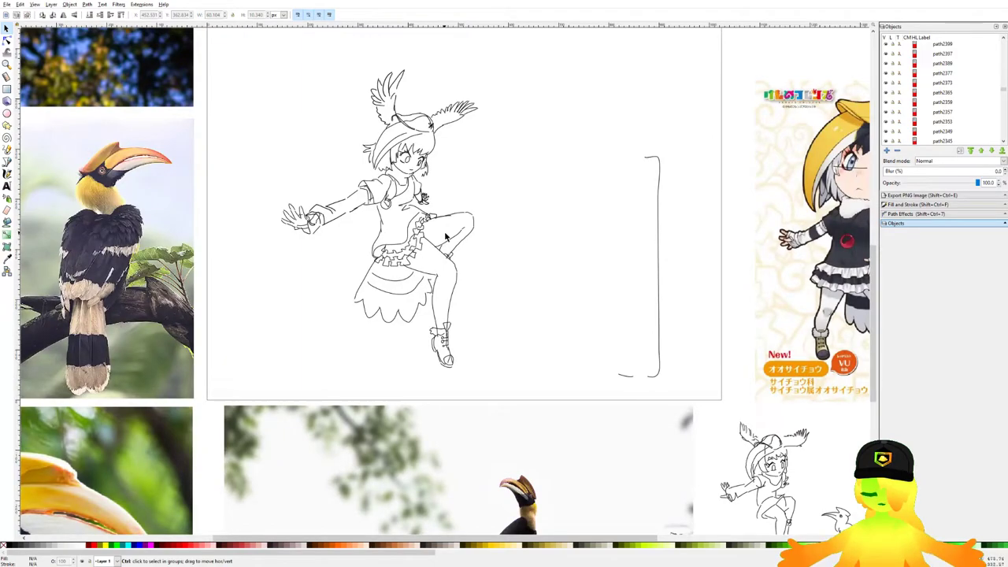
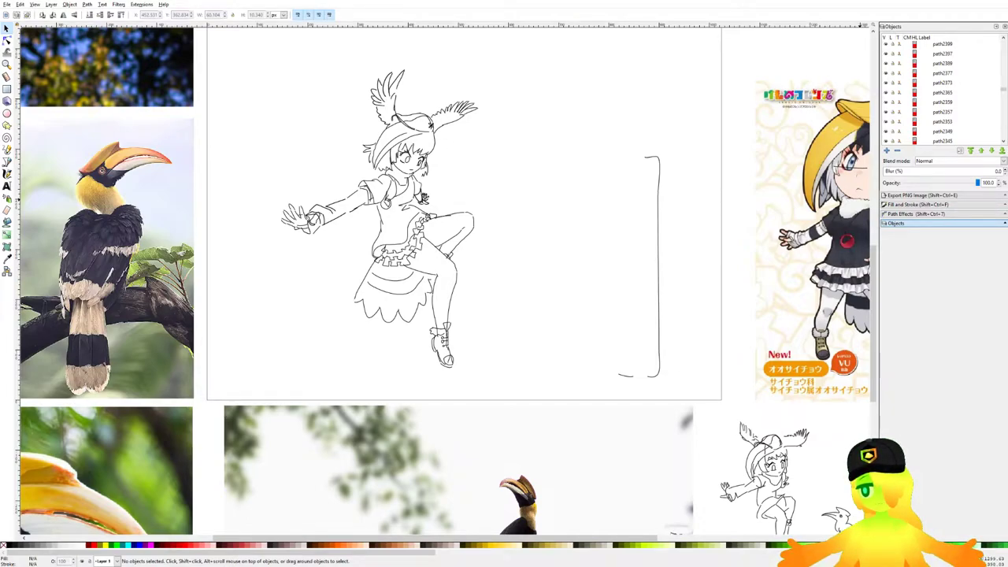
Step: Move the start of the near thigh's upper outline down to the skirt ruffle and straighten its curve
left_click_drag(467, 226, 428, 211)
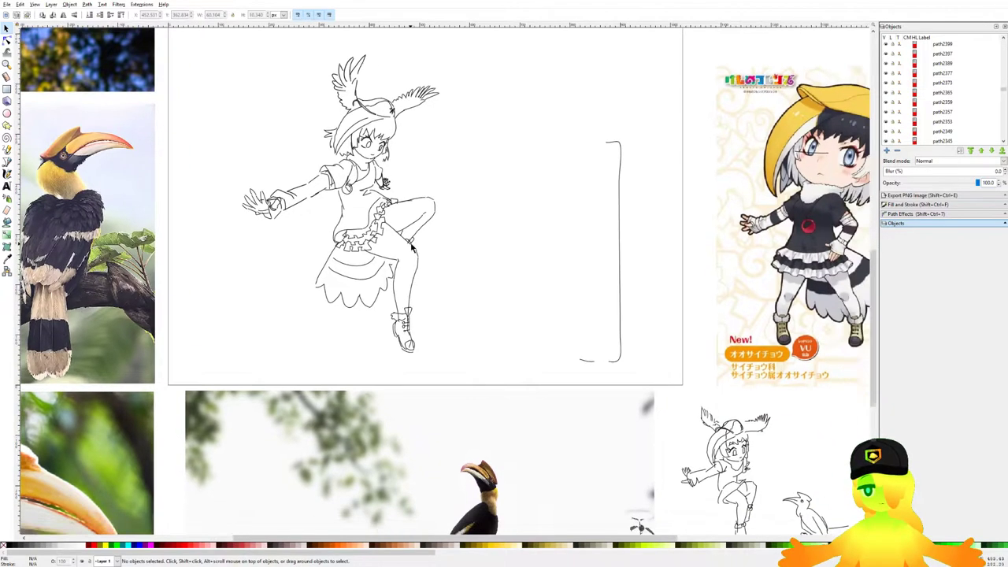
scroll(428, 211, "up", 2)
scroll(356, 241, "up", 1, "ctrl")
left_click(367, 256)
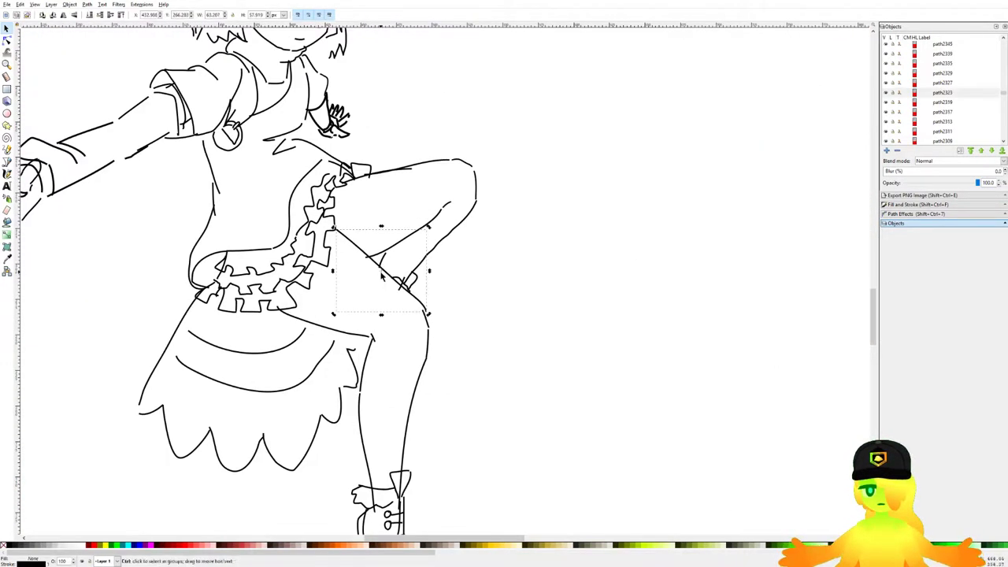
scroll(313, 267, "up", 2, "ctrl")
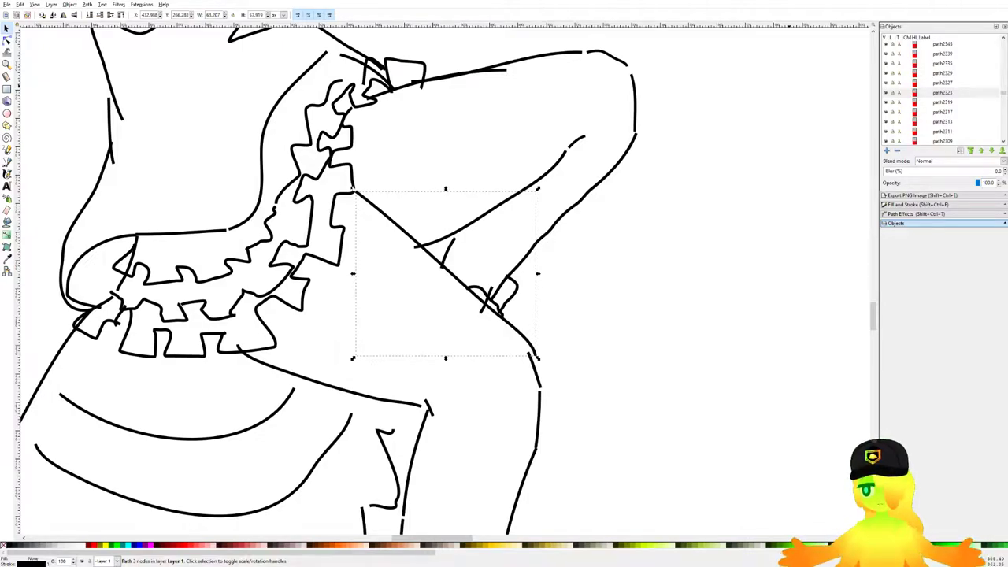
key("n")
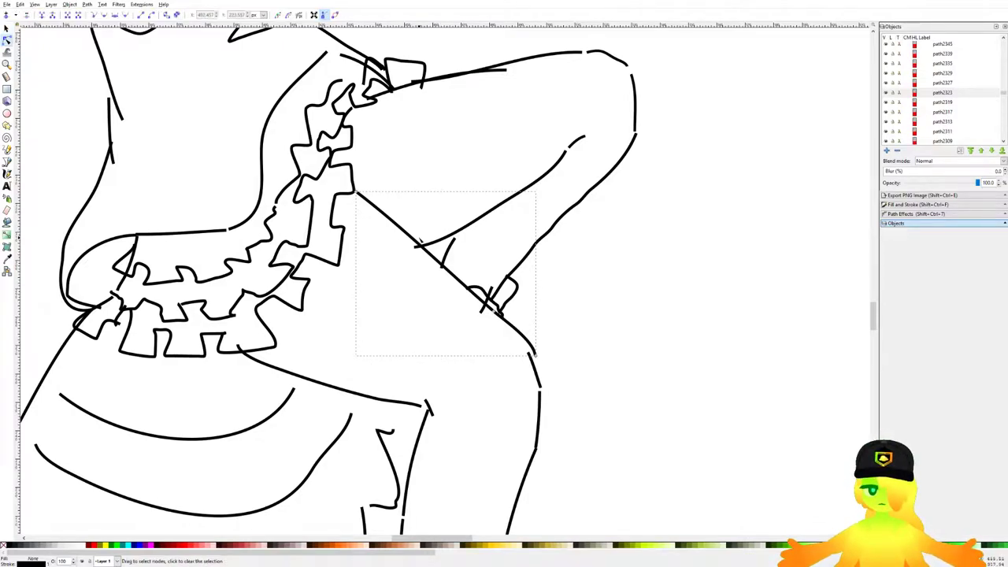
left_click_drag(354, 191, 345, 200)
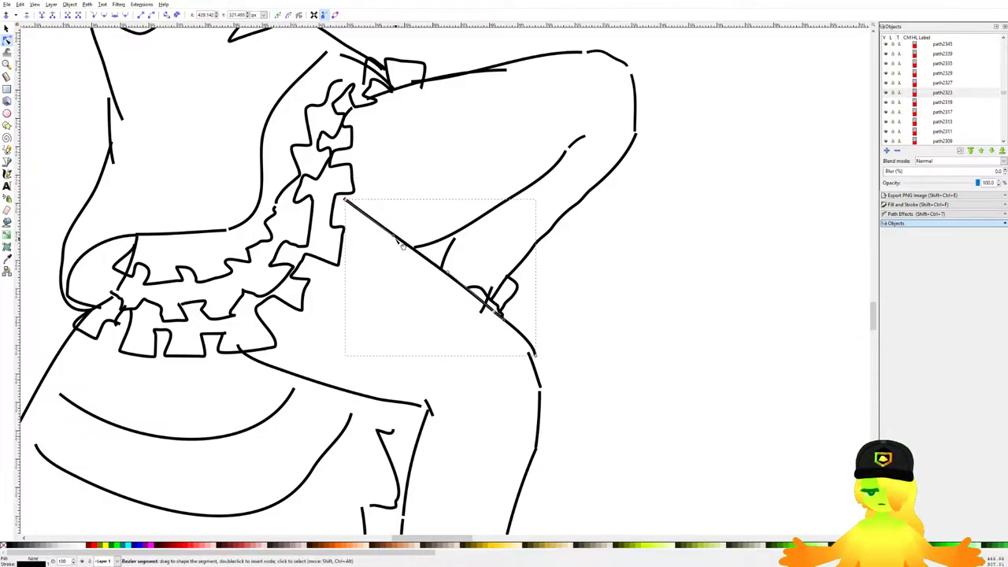
left_click_drag(401, 240, 405, 237)
scroll(581, 241, "down", 6)
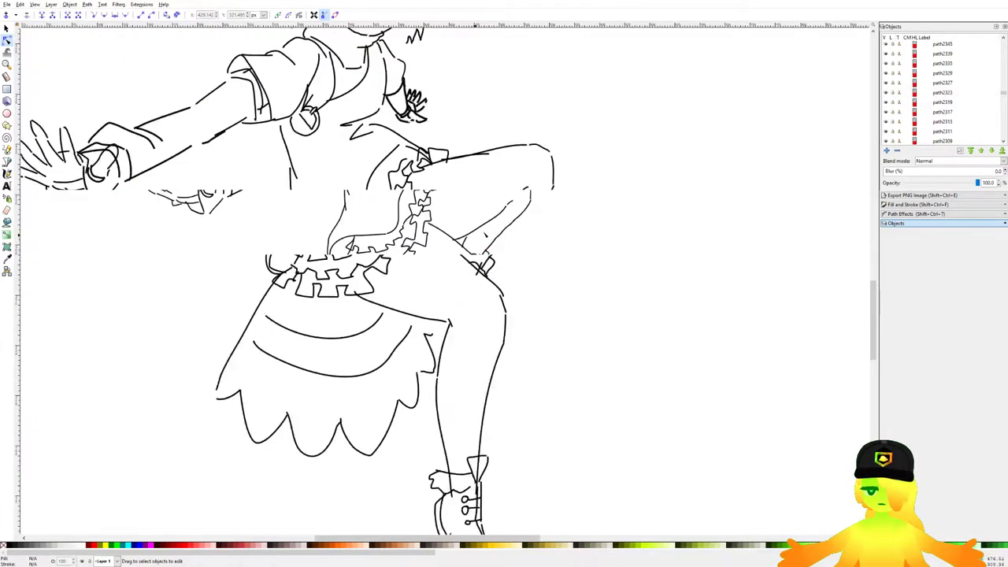
scroll(604, 222, "up", 2)
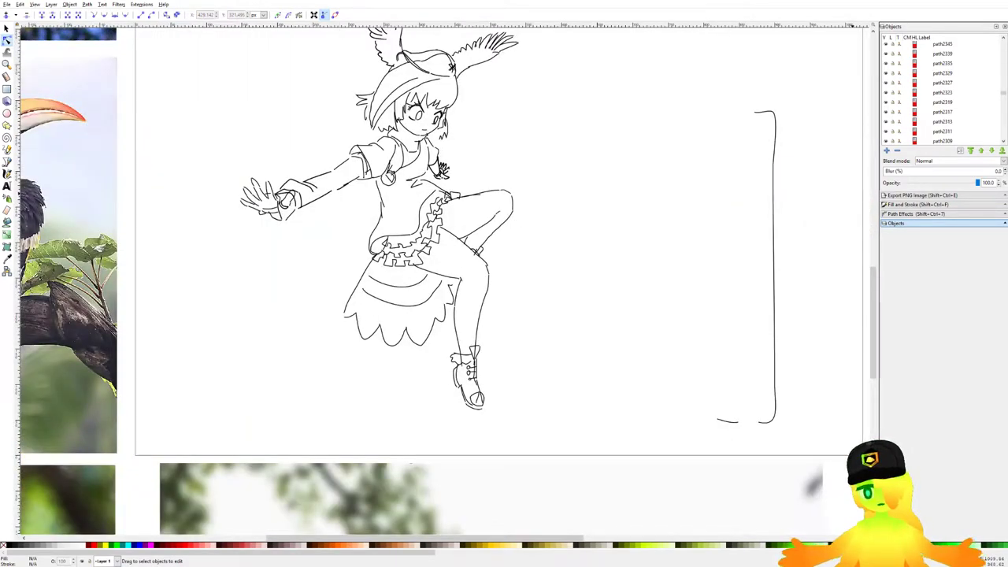
Step: Delete the stray short stroke beside the lower end of the bracket-shaped line
key("4")
key("s")
left_click_drag(423, 301, 535, 369)
key("Delete")
Step: Rotate the bracket-shaped line to horizontal with its ends pointing up, place it beside the character's raised knee, and save the drawing
left_click(529, 316)
left_click(531, 246)
left_click_drag(540, 197, 488, 201)
scroll(578, 274, "up", 3)
scroll(537, 254, "down", 2)
left_click(461, 261)
scroll(422, 257, "up", 1)
key("ctrl+s")
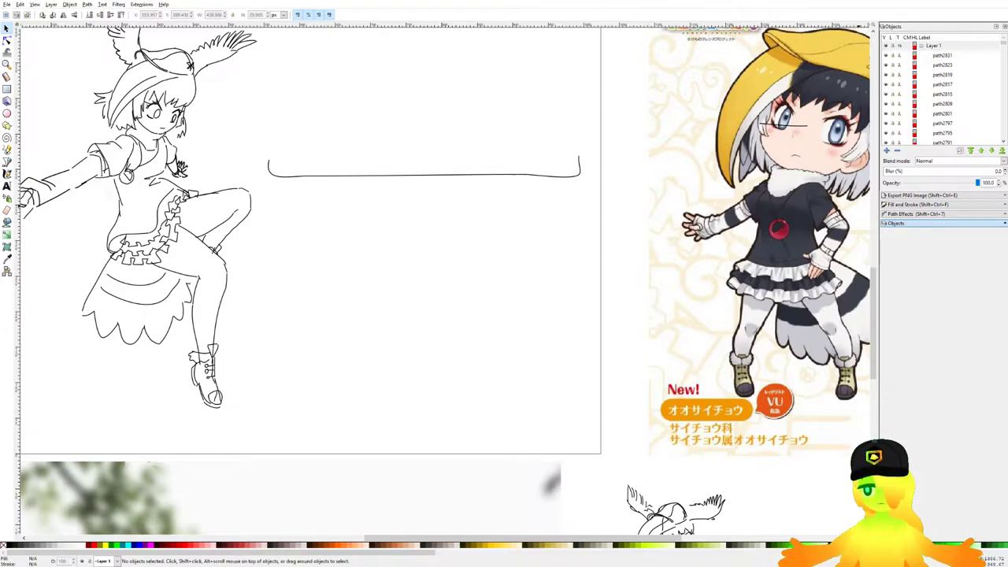
Step: Examine the hornbill photos and the small pose sketch as reference for adding a bird beside the character
scroll(445, 193, "up", 3)
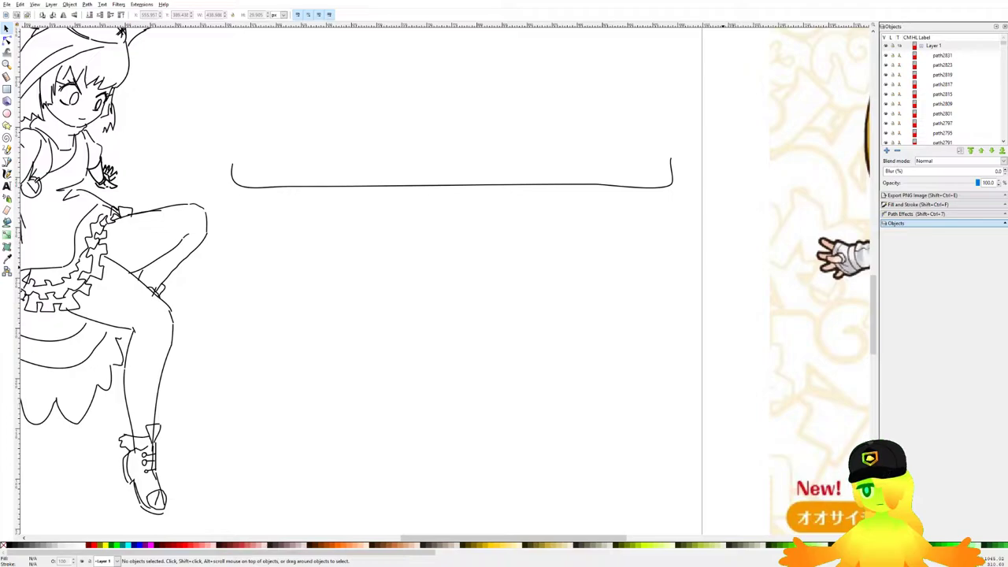
scroll(607, 281, "down", 5)
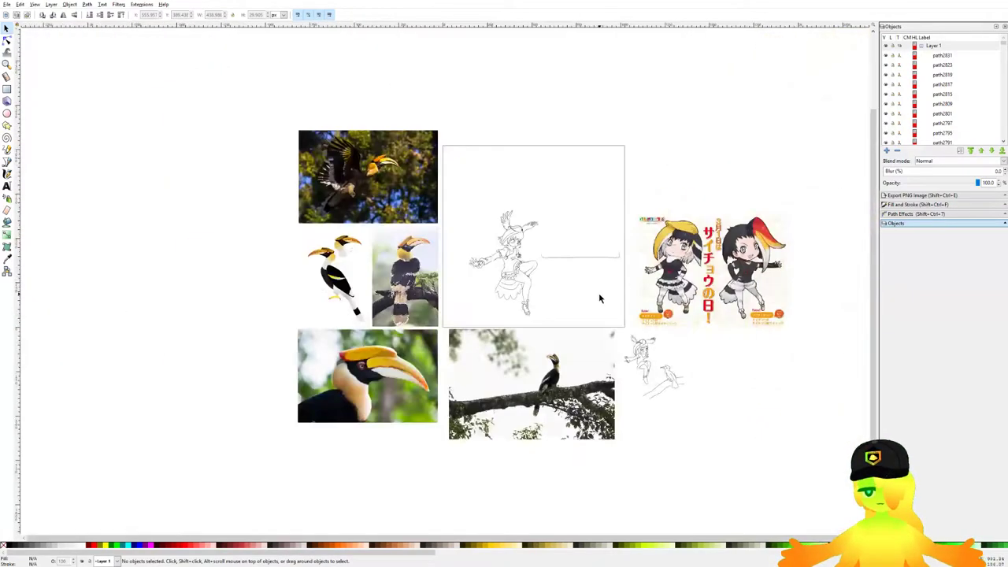
scroll(633, 285, "up", 6)
key("p")
scroll(558, 254, "down", 3)
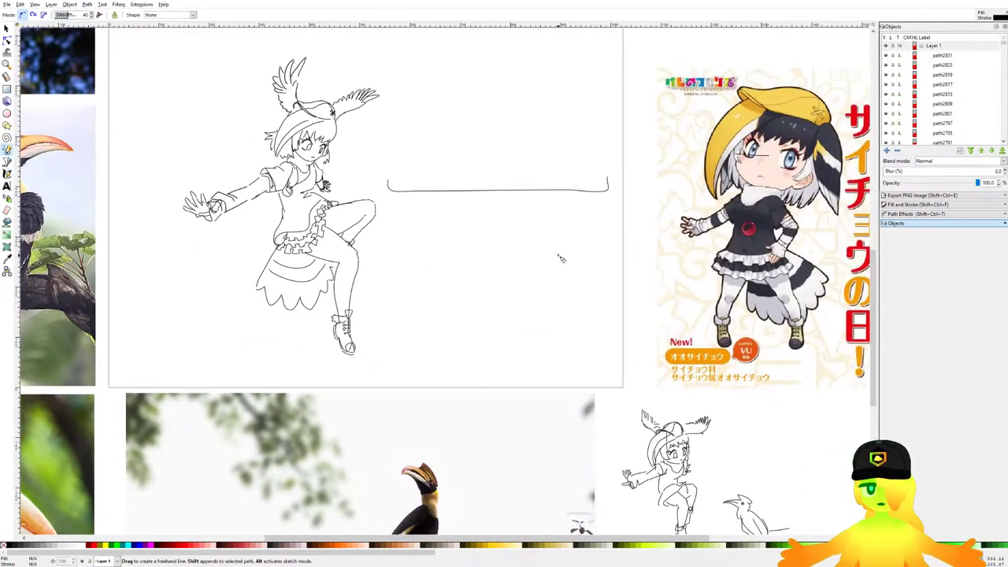
scroll(709, 235, "right", 2)
scroll(520, 252, "up", 1)
scroll(520, 271, "down", 1)
scroll(481, 351, "up", 2)
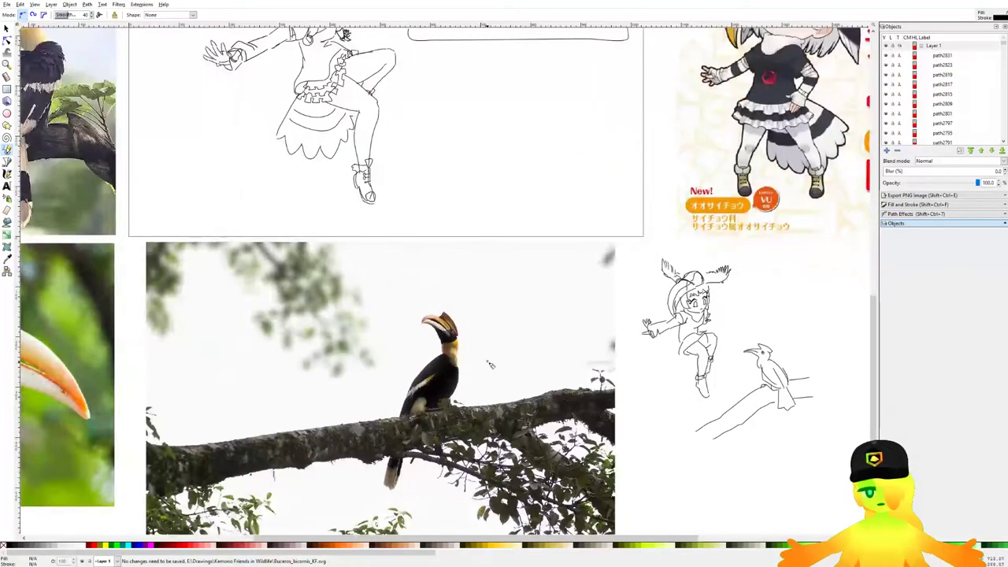
scroll(484, 344, "down", 2)
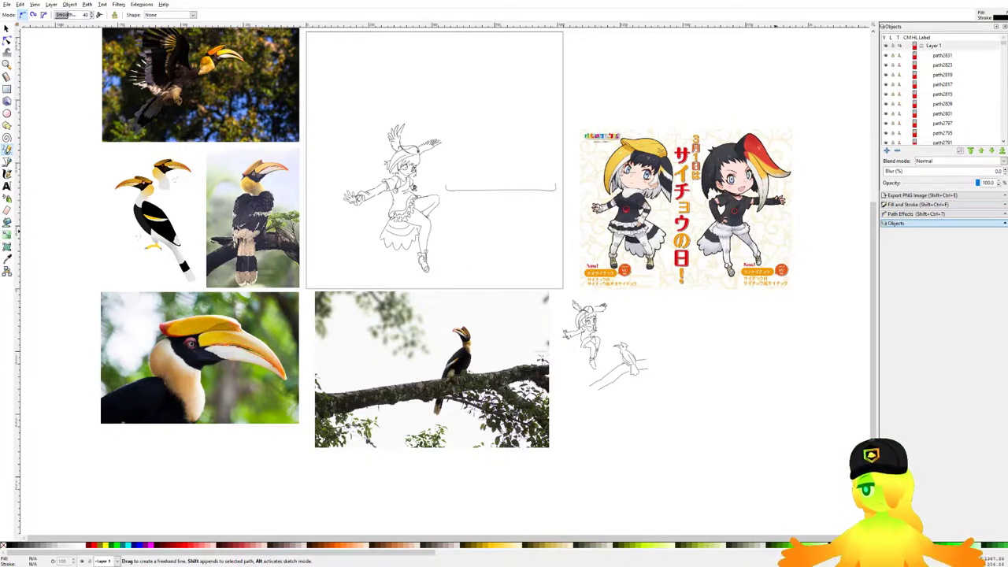
scroll(538, 219, "down", 1)
scroll(497, 200, "up", 1)
scroll(497, 199, "up", 3)
scroll(346, 166, "down", 4)
scroll(566, 205, "up", 2)
scroll(87, 226, "down", 3)
scroll(593, 280, "up", 3)
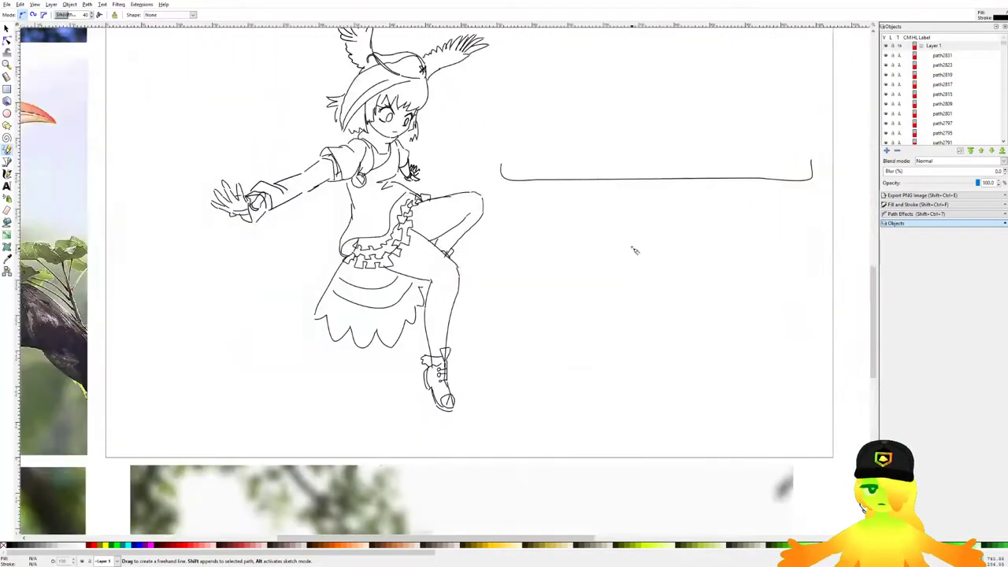
mouse_move(663, 198)
left_mouse_down()
mouse_move(674, 307)
mouse_move(661, 316)
mouse_move(638, 226)
mouse_move(646, 199)
mouse_move(672, 200)
left_mouse_up()
scroll(685, 211, "down", 2)
scroll(693, 255, "up", 4)
left_click_drag(524, 224, 688, 209)
scroll(610, 224, "down", 1)
key("ctrl+z")
key("ctrl+z")
Step: Draw the hornbill's long oval body below the horizontal line and the upper edges of both outspread wings
scroll(535, 229, "up", 1)
mouse_move(512, 216)
left_mouse_down()
mouse_move(540, 274)
mouse_move(504, 355)
mouse_move(509, 219)
mouse_move(549, 247)
left_mouse_up()
scroll(558, 225, "down", 3)
scroll(575, 247, "up", 4)
left_click_drag(665, 226, 684, 227)
mouse_move(401, 252)
left_mouse_down()
mouse_move(513, 243)
mouse_move(475, 255)
left_mouse_up()
left_click_drag(474, 255, 337, 233)
scroll(522, 245, "down", 5)
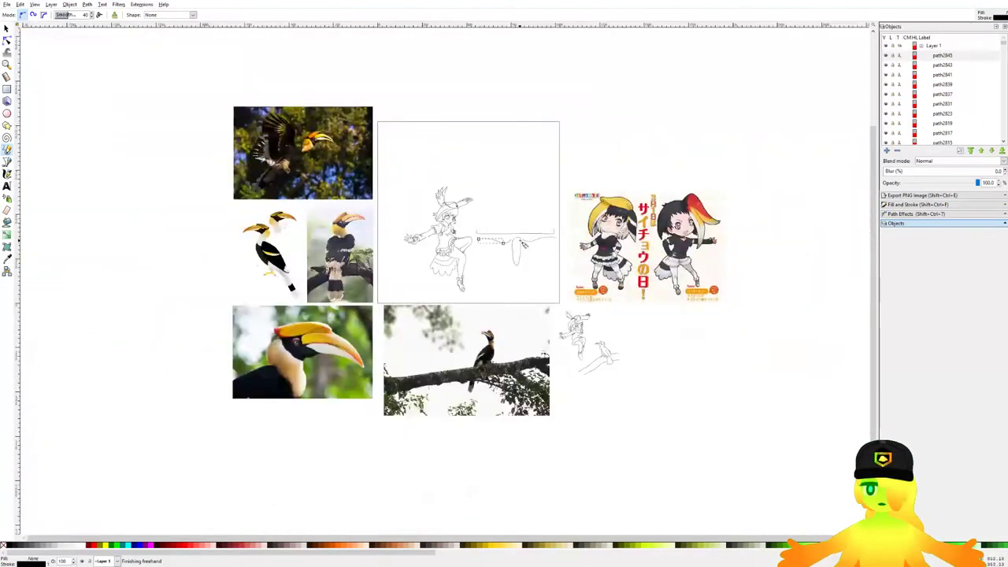
Step: Draw the outer tips and rounded lower edges of the hornbill's two wings
scroll(523, 245, "up", 5)
mouse_move(290, 188)
left_mouse_down()
mouse_move(295, 232)
mouse_move(359, 294)
left_mouse_up()
key("ctrl+z")
mouse_move(290, 180)
left_mouse_down()
mouse_move(295, 214)
mouse_move(362, 274)
mouse_move(468, 277)
left_mouse_up()
left_click_drag(650, 257, 601, 265)
mouse_move(488, 294)
left_mouse_down()
mouse_move(576, 302)
mouse_move(601, 278)
mouse_move(607, 290)
mouse_move(686, 228)
mouse_move(686, 193)
left_mouse_up()
key("ctrl+z")
scroll(589, 222, "down", 5)
mouse_move(578, 212)
left_mouse_down()
mouse_move(539, 221)
mouse_move(505, 234)
left_mouse_up()
scroll(553, 231, "up", 3)
scroll(536, 219, "down", 3)
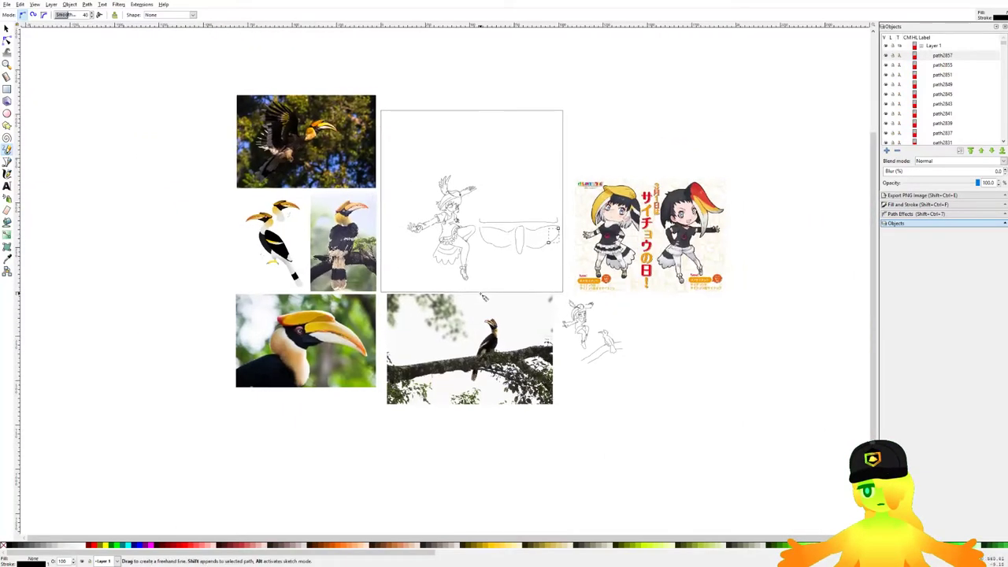
scroll(484, 296, "up", 2)
scroll(511, 283, "down", 1)
scroll(583, 260, "up", 4)
left_click_drag(498, 192, 544, 280)
left_click_drag(450, 191, 388, 258)
key("ctrl+z")
key("ctrl+z")
Step: Draw a fan-shaped tail at the lower end of the hornbill's body with two flaring sides and a rounded end
left_click_drag(498, 192, 568, 271)
mouse_move(454, 194)
left_mouse_down()
mouse_move(396, 270)
mouse_move(428, 292)
left_mouse_up()
left_click_drag(564, 270, 526, 292)
mouse_move(429, 295)
left_mouse_down()
mouse_move(461, 322)
mouse_move(514, 317)
mouse_move(528, 296)
left_mouse_up()
scroll(530, 205, "down", 2)
scroll(540, 268, "down", 1)
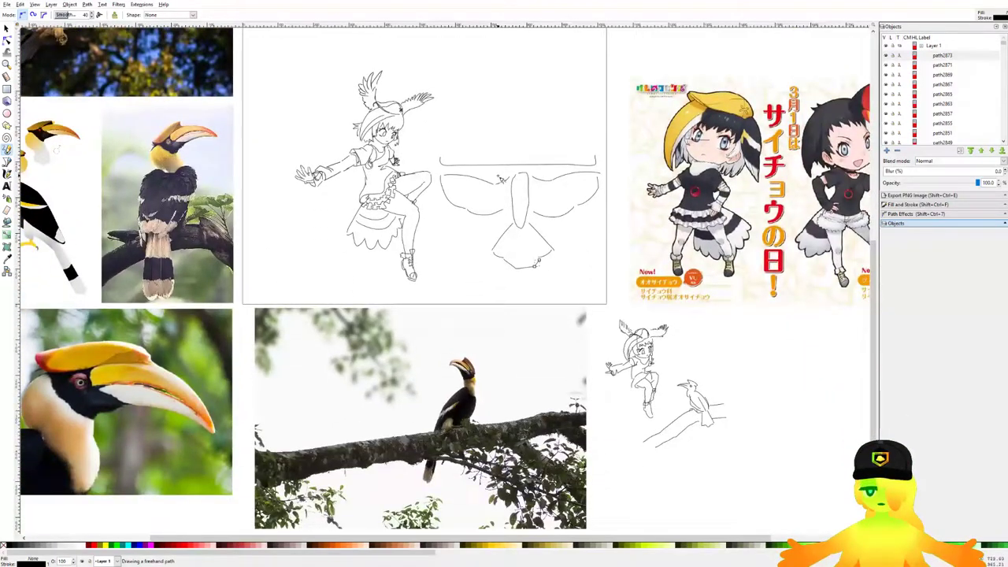
Step: Draw both sides of the hornbill's curved neck above the body, continuing into the back of the head and throat
scroll(498, 178, "up", 5)
scroll(475, 198, "down", 7)
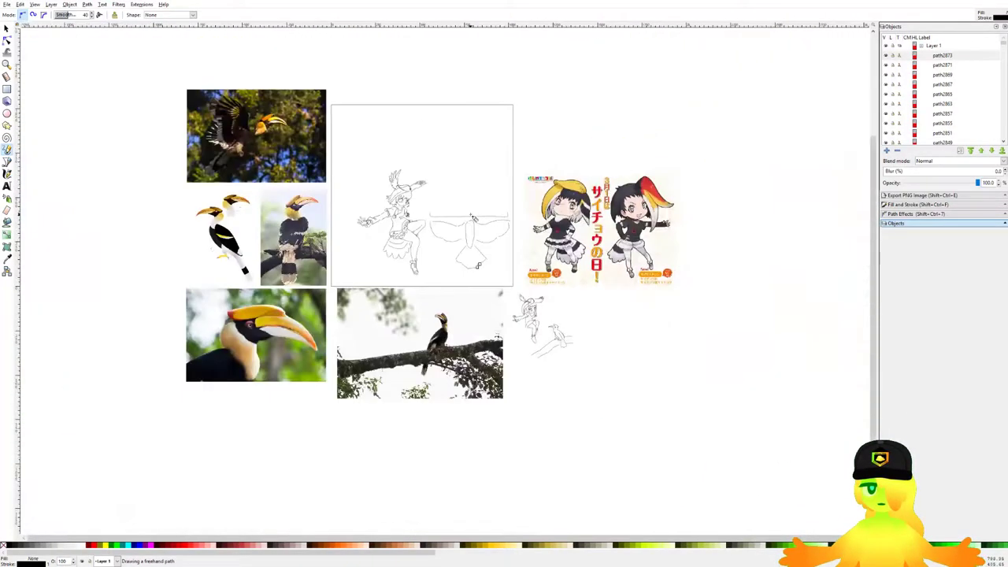
scroll(470, 219, "up", 7)
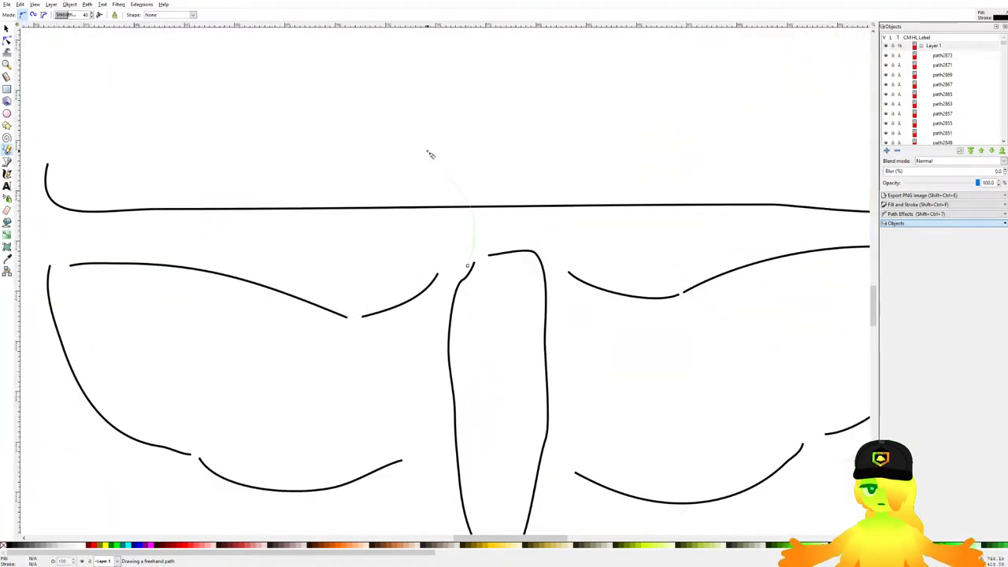
scroll(431, 157, "down", 10)
scroll(573, 176, "up", 2)
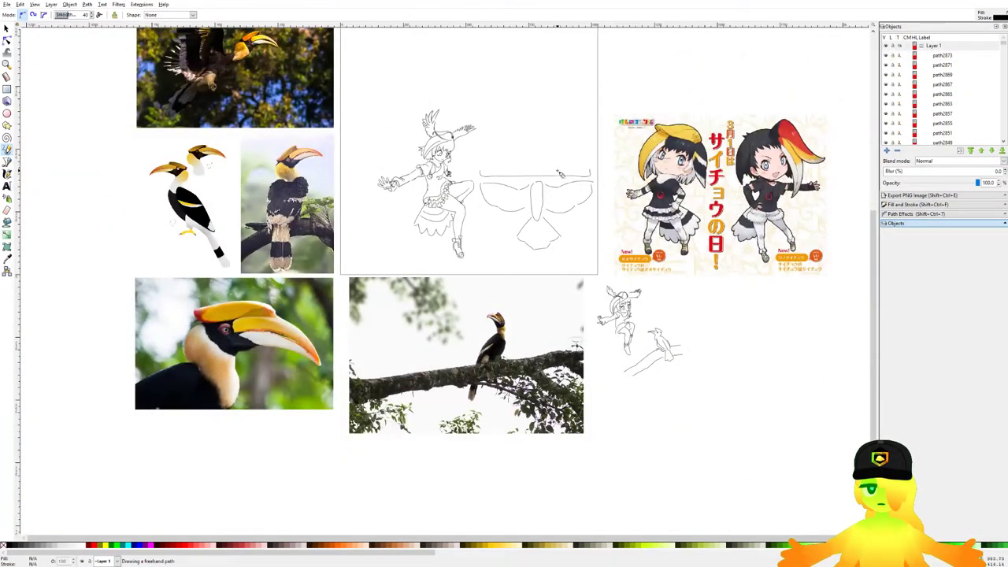
scroll(559, 174, "up", 7)
mouse_move(379, 96)
left_mouse_down()
mouse_move(355, 164)
mouse_move(380, 194)
left_mouse_up()
mouse_move(463, 135)
left_mouse_down()
mouse_move(454, 170)
mouse_move(488, 223)
mouse_move(491, 255)
left_mouse_up()
left_click_drag(406, 268, 407, 268)
mouse_move(394, 112)
left_mouse_down()
mouse_move(367, 202)
mouse_move(352, 179)
left_mouse_up()
scroll(351, 189, "up", 1)
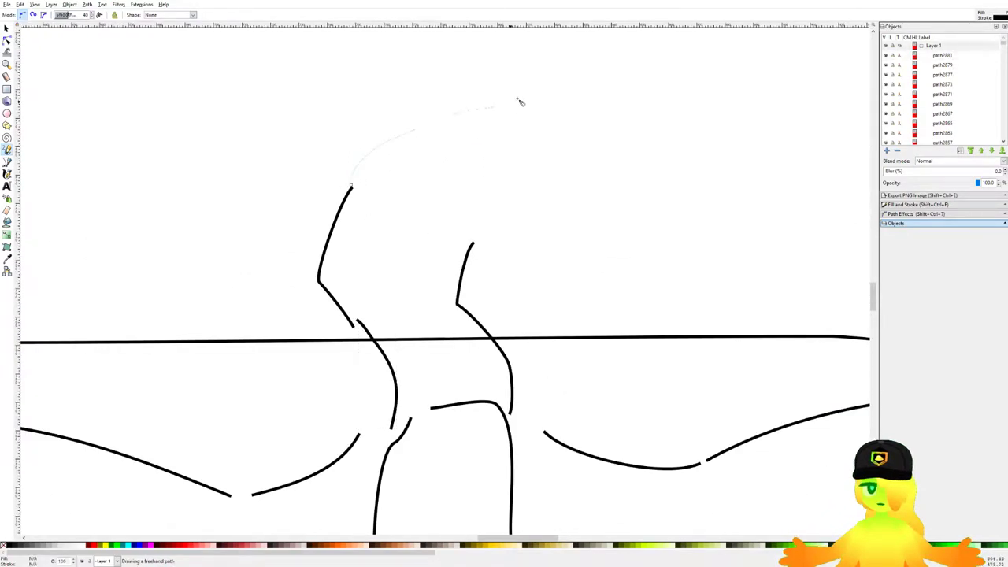
Step: Draw the rounded crown of the hornbill's head ending in a pointed casque with a curved front edge
left_click_drag(517, 100, 516, 101)
left_click_drag(516, 101, 482, 152)
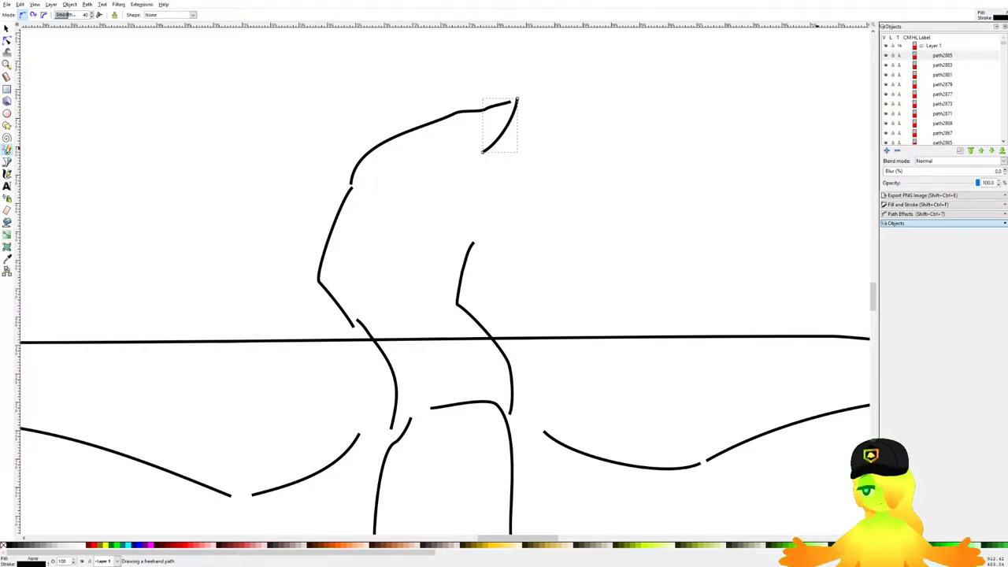
left_click_drag(416, 357, 413, 337)
left_click_drag(595, 247, 604, 273)
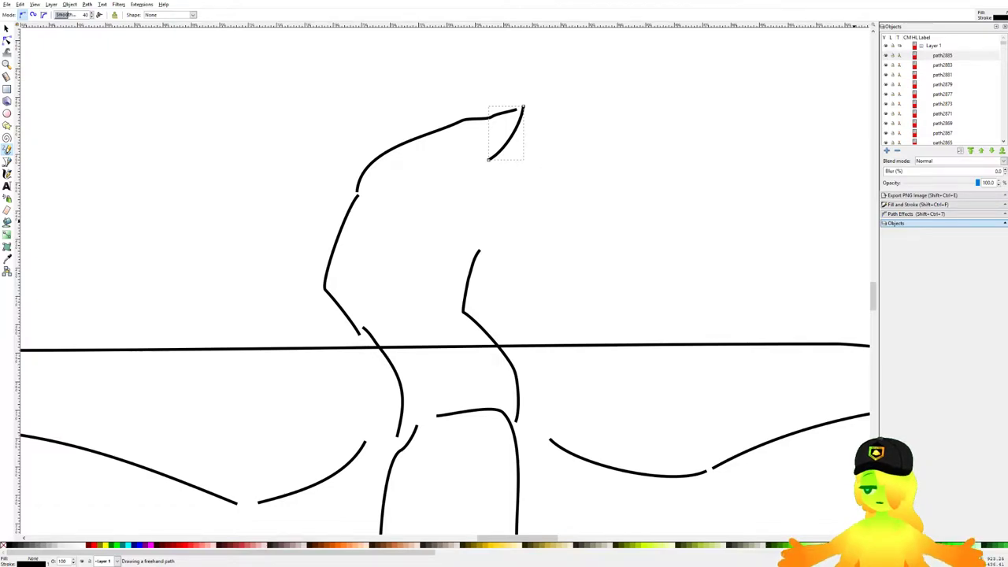
scroll(528, 203, "down", 5, "ctrl")
scroll(527, 203, "up", 4, "ctrl")
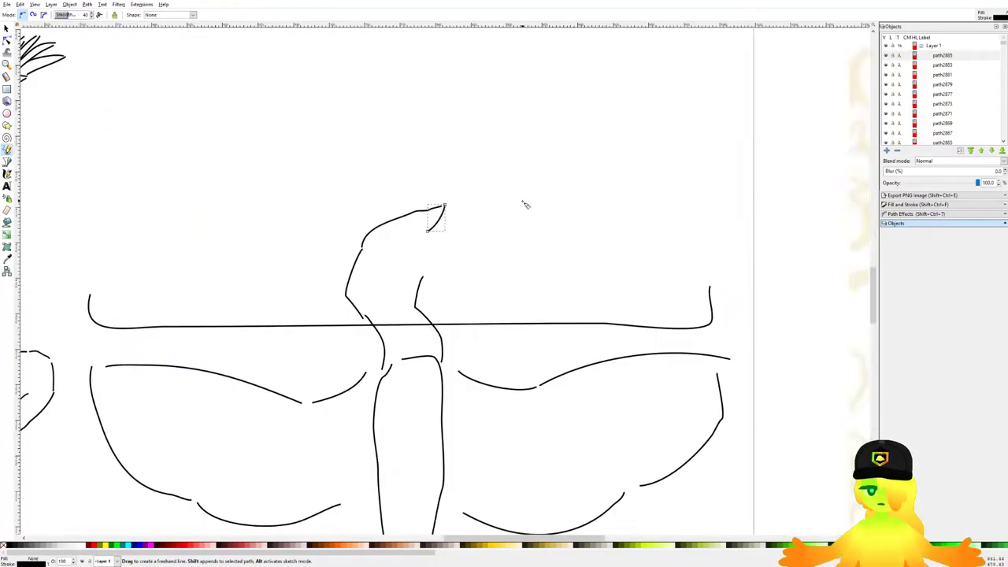
Step: Add a short curved chin stroke at the top of the hornbill's throat
scroll(423, 268, "up", 3)
left_click_drag(410, 324, 470, 300)
left_click_drag(478, 151, 396, 194)
scroll(398, 197, "down", 3, "ctrl")
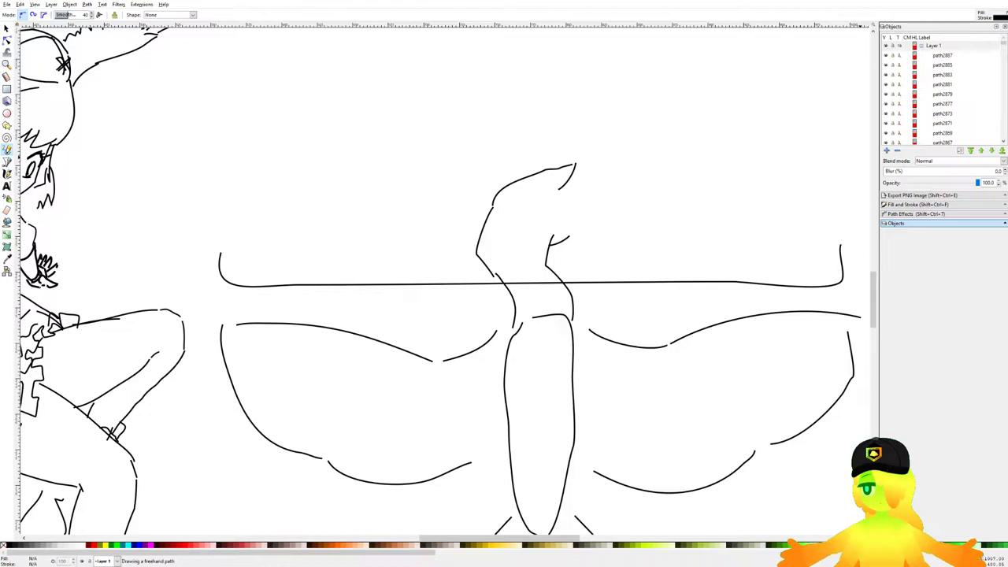
scroll(470, 308, "down", 5)
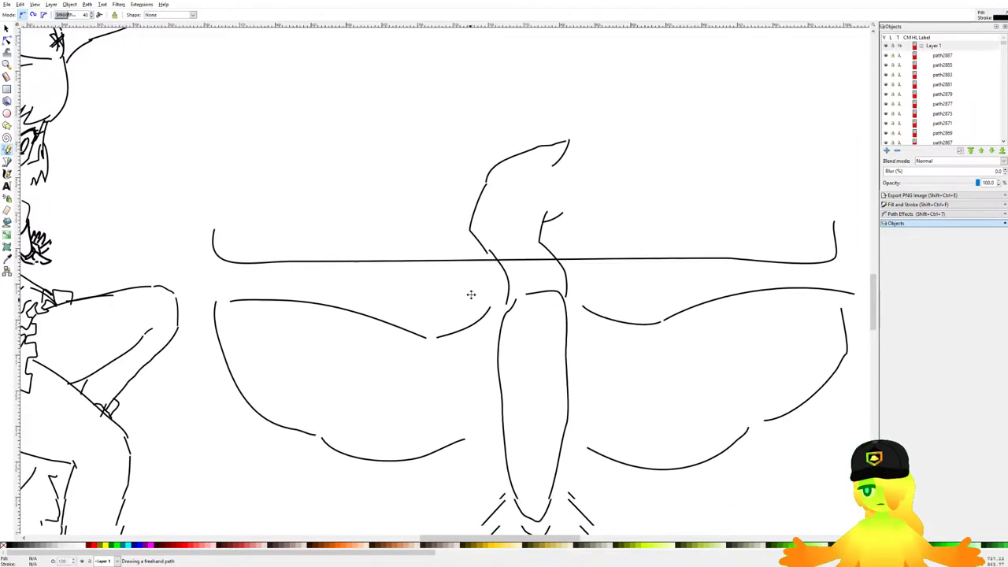
scroll(635, 235, "up", 3)
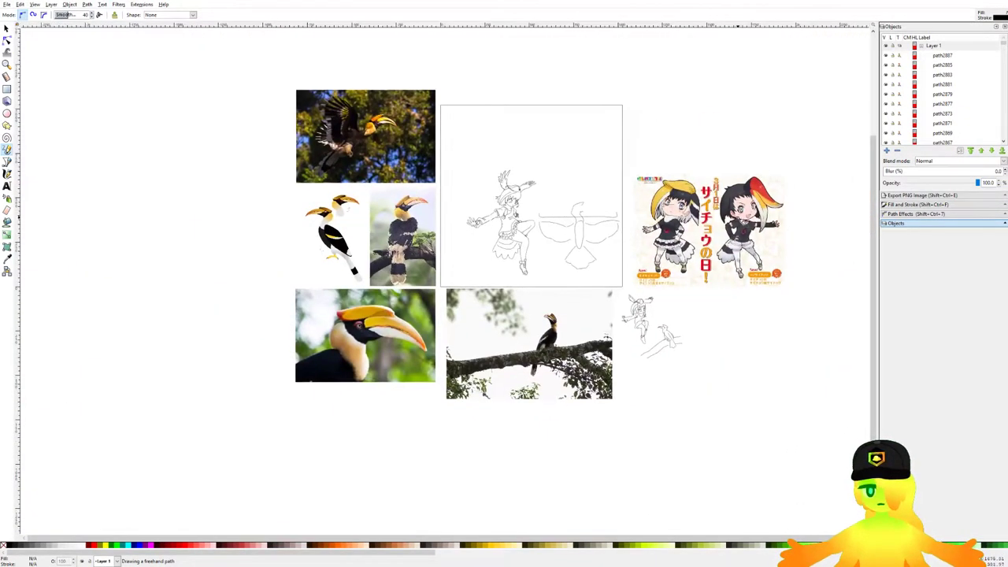
scroll(729, 218, "up", 1)
scroll(530, 211, "up", 8)
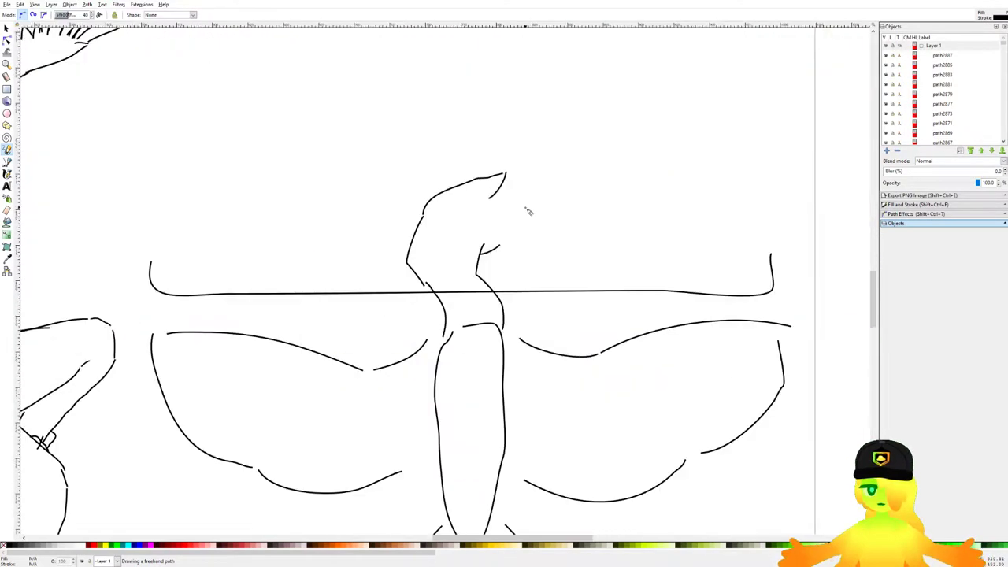
mouse_move(463, 159)
left_mouse_down()
mouse_move(495, 134)
mouse_move(760, 158)
left_mouse_up()
key("ctrl+z")
scroll(653, 195, "down", 8)
scroll(654, 194, "up", 8)
key("ctrl+z")
mouse_move(547, 136)
left_mouse_down()
mouse_move(736, 116)
mouse_move(827, 168)
left_mouse_up()
left_click_drag(826, 183, 760, 210)
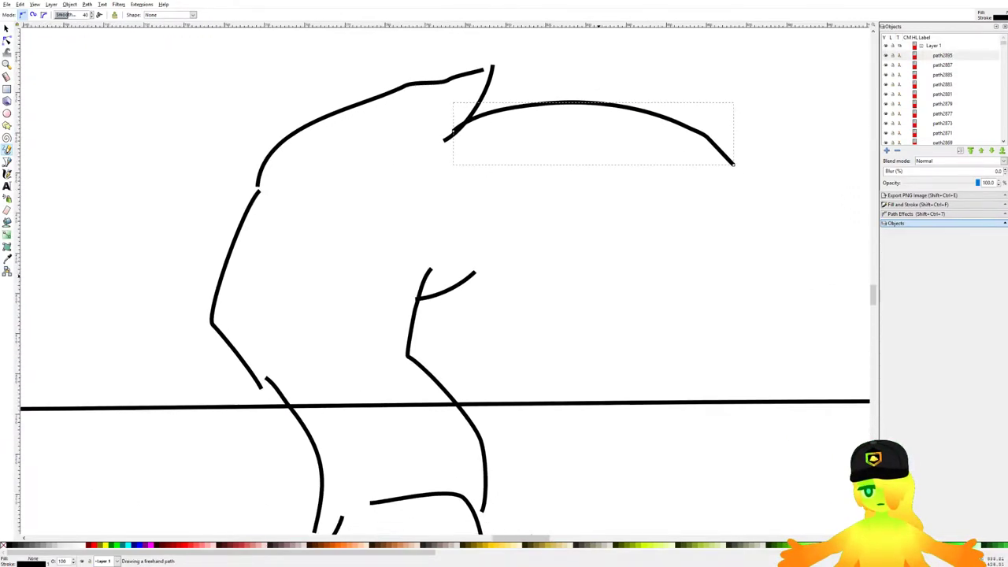
scroll(760, 195, "down", 8)
key("ctrl+z")
Step: Draw the hornbill's long curved beak with an upper ridge and a lower edge meeting at a point
scroll(531, 256, "up", 8)
scroll(538, 255, "up", 1)
left_click_drag(544, 235, 550, 262)
mouse_move(564, 258)
left_mouse_down()
mouse_move(489, 231)
mouse_move(853, 274)
mouse_move(451, 228)
left_mouse_up()
left_click_drag(79, 150, 462, 225)
scroll(378, 252, "down", 2)
scroll(378, 252, "left", 5)
mouse_move(352, 280)
left_mouse_down()
mouse_move(750, 173)
mouse_move(738, 165)
left_mouse_up()
key("ctrl+z")
scroll(616, 178, "down", 9)
scroll(616, 180, "up", 5)
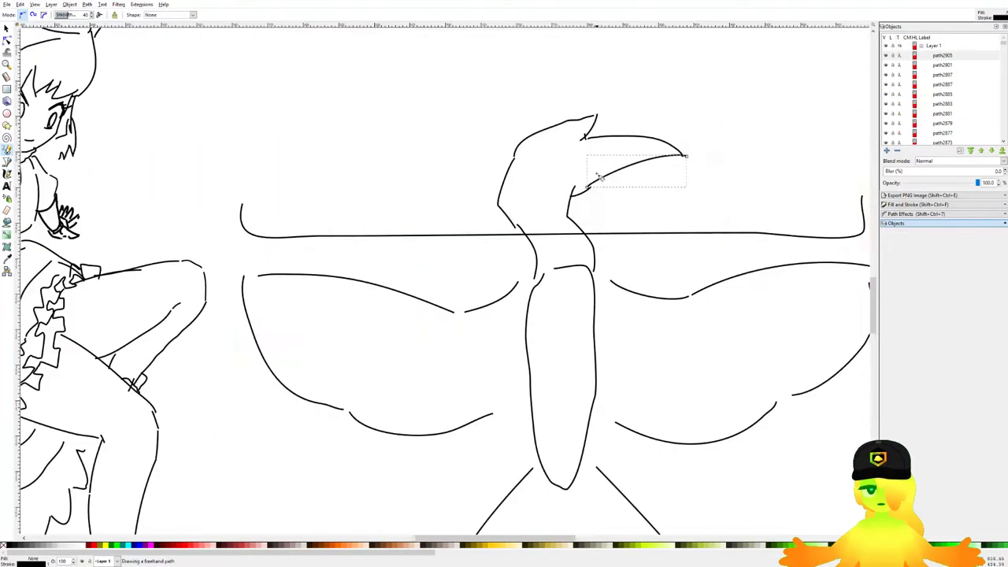
Step: Delete the stray horizontal line lying across the yellow-capped reference character's face
scroll(488, 195, "down", 5)
scroll(487, 194, "down", 1)
mouse_move(488, 194)
left_mouse_down()
mouse_move(591, 181)
mouse_move(581, 184)
left_mouse_up()
left_click_drag(623, 215, 643, 211)
scroll(740, 182, "up", 3)
scroll(740, 182, "down", 3)
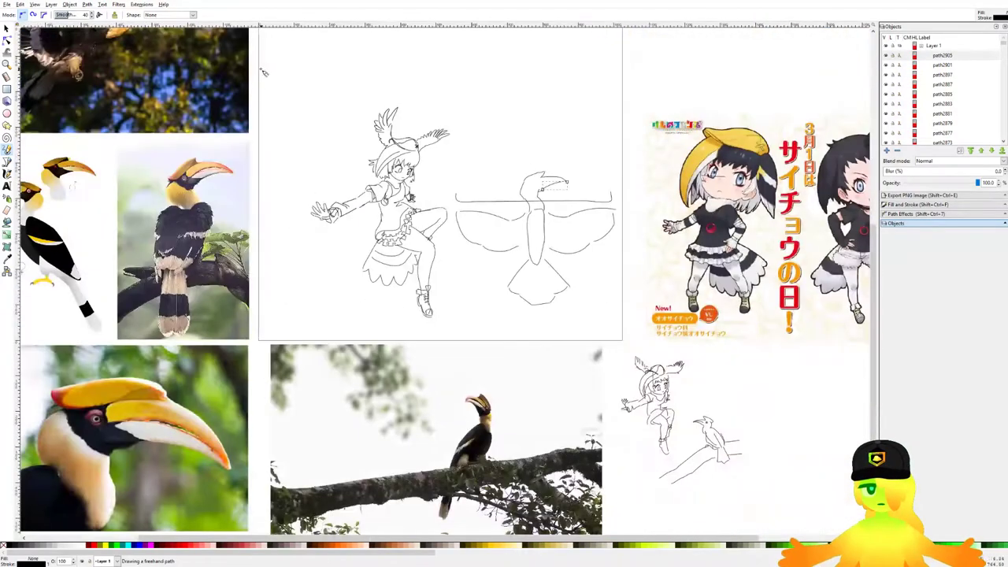
left_click(8, 28)
mouse_move(586, 85)
left_mouse_down()
mouse_move(686, 169)
mouse_move(760, 191)
left_mouse_up()
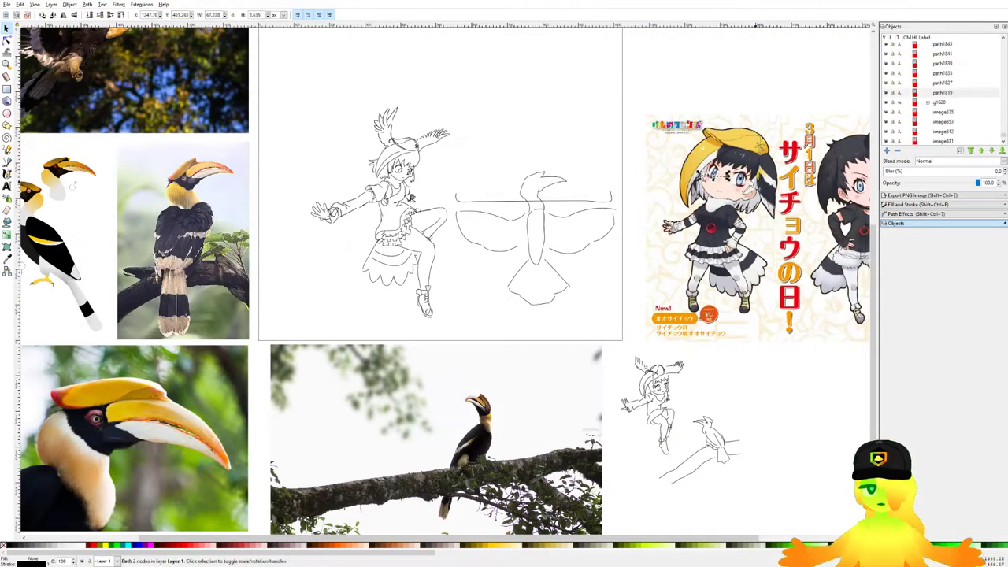
Step: Draw the mouth line through the hornbill's beak, curving from the face to the beak tip
key("p")
scroll(583, 189, "up", 4)
scroll(523, 201, "up", 3)
left_click_drag(339, 161, 418, 245)
left_click_drag(286, 205, 369, 166)
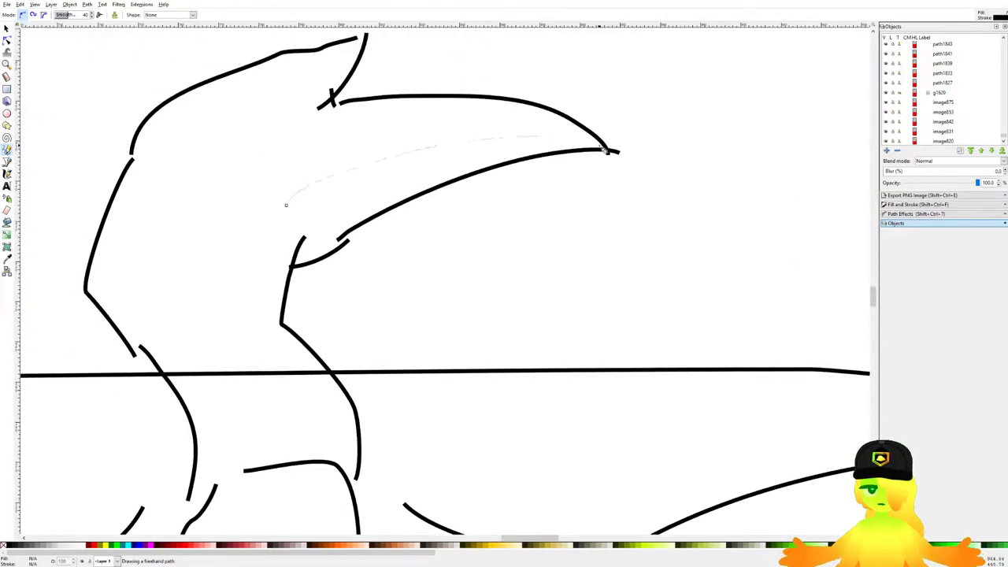
left_click_drag(605, 150, 618, 152)
scroll(603, 157, "down", 5)
scroll(603, 160, "up", 5)
Step: Draw the edge where the beak meets the face and a short lower-jaw line beneath the mouth
scroll(641, 102, "up", 3)
scroll(549, 139, "up", 3)
mouse_move(531, 128)
left_mouse_down()
mouse_move(519, 159)
mouse_move(541, 269)
left_mouse_up()
left_click_drag(552, 294, 684, 319)
scroll(684, 316, "down", 5)
scroll(709, 244, "up", 5)
left_click_drag(635, 244, 707, 243)
scroll(687, 237, "down", 6)
scroll(664, 213, "up", 5)
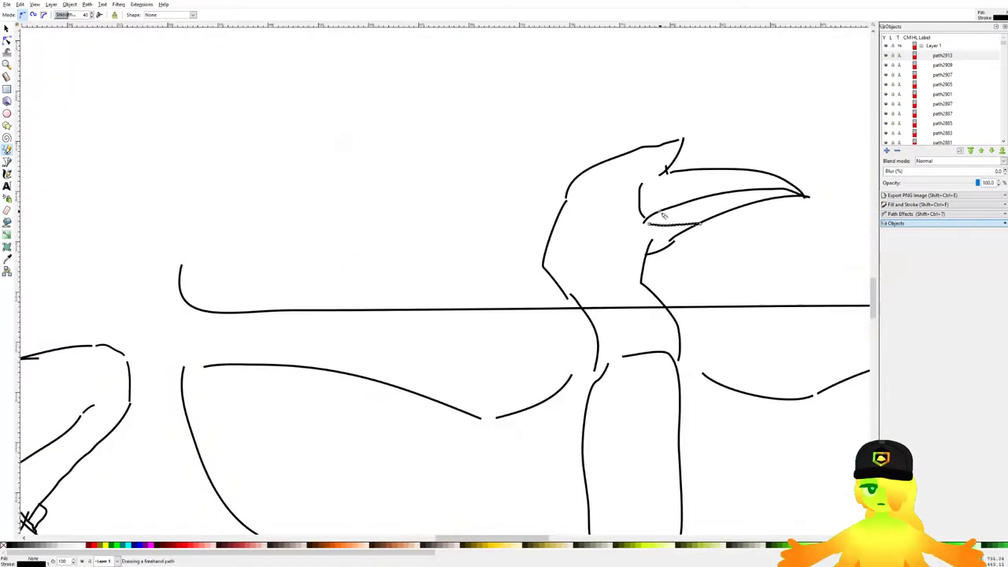
Step: Finish the lower mouth line at the beak's base and draw the hornbill's round eye with a small pupil
left_click_drag(666, 215, 665, 216)
scroll(666, 216, "up", 2)
mouse_move(584, 202)
left_mouse_down()
mouse_move(612, 214)
mouse_move(589, 205)
left_mouse_up()
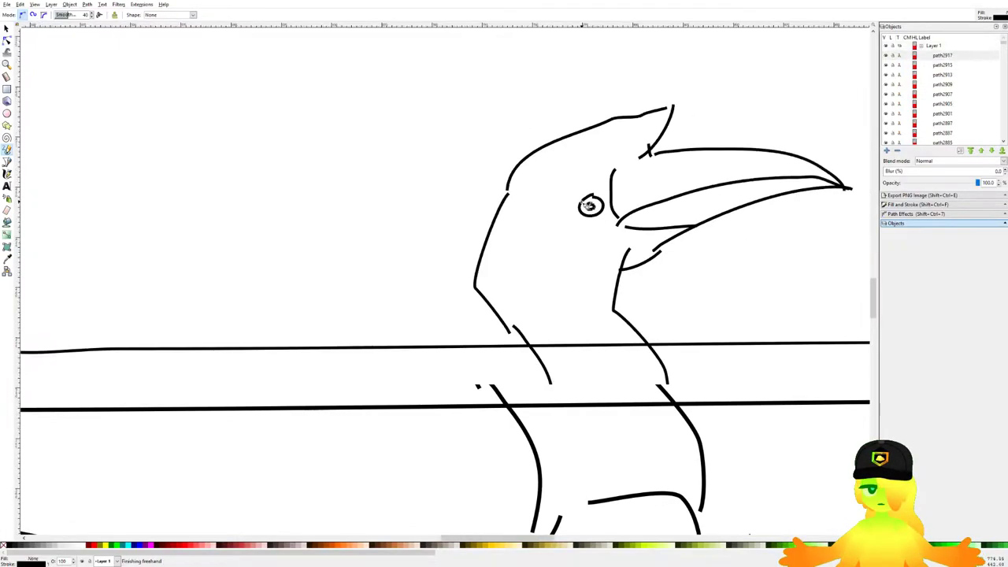
Step: Draw the edge of the hornbill's dark face patch from the back of the head around to the throat
scroll(589, 206, "down", 5)
scroll(591, 216, "up", 5)
mouse_move(478, 186)
left_mouse_down()
mouse_move(531, 149)
mouse_move(575, 234)
left_mouse_up()
scroll(583, 228, "down", 5)
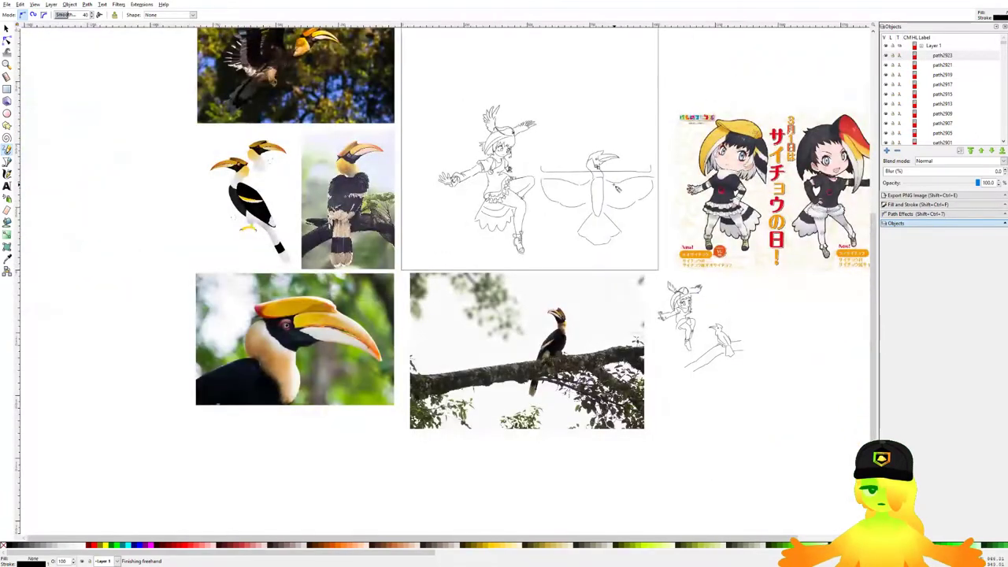
Step: Add curved shoulder lines where both spread wings join the hornbill's body, and save the drawing
scroll(619, 187, "up", 5)
mouse_move(601, 130)
left_mouse_down()
mouse_move(645, 169)
mouse_move(604, 185)
left_mouse_up()
mouse_move(557, 131)
left_mouse_down()
mouse_move(538, 145)
mouse_move(526, 161)
mouse_move(554, 188)
left_mouse_up()
scroll(538, 171, "down", 2)
scroll(555, 165, "up", 5)
key("ctrl+s")
Step: Delete the long horizontal guide line and the hornbill's body, spread wings and tail, keeping only the head and neck
key("s")
left_click(465, 146)
key("Delete")
left_click_drag(700, 393, 331, 151)
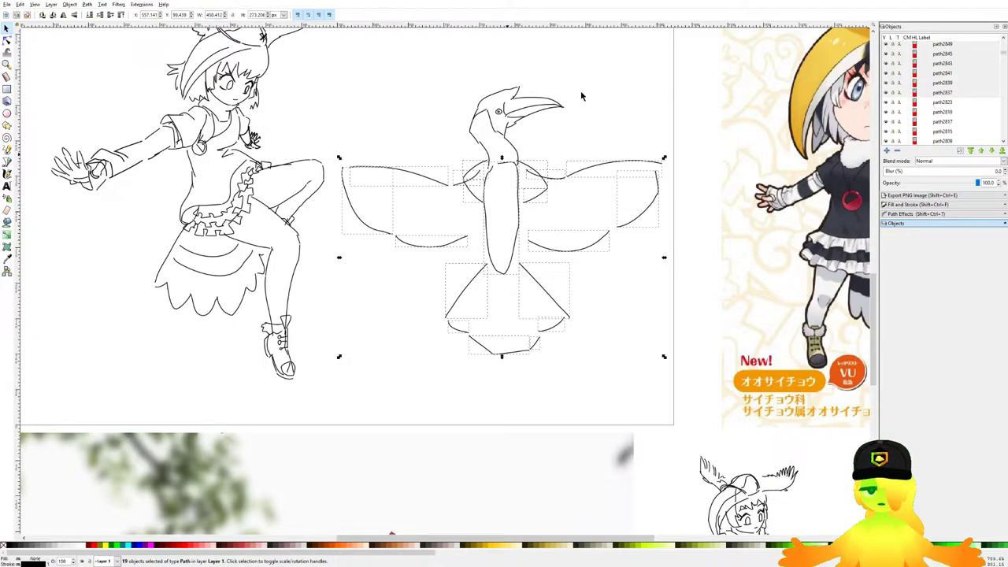
key("Delete")
Step: Flip the hornbill's head and neck horizontally to face the girl and place them lower, closer to her
left_click_drag(586, 63, 460, 178)
left_click_drag(567, 84, 554, 94)
left_click(66, 16)
left_click_drag(523, 136, 453, 191)
left_click(535, 241)
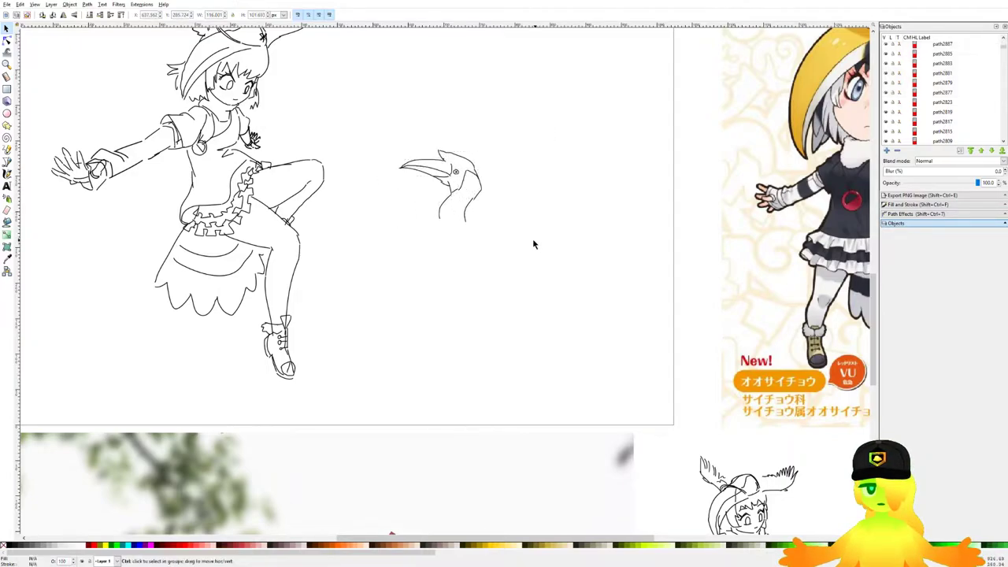
Step: Save the drawing
scroll(524, 229, "down", 2)
scroll(465, 201, "up", 2)
scroll(472, 208, "down", 2)
key("ctrl+s")
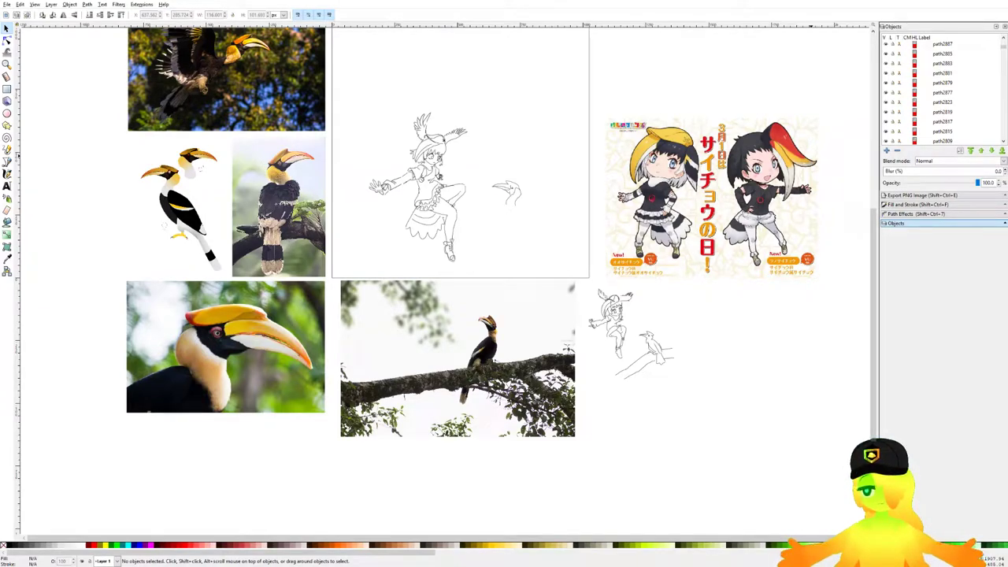
Step: Draw a fuller back of the head and neck in three strokes, curving in beneath the nape
left_click_drag(21, 166, 30, 170)
key("p")
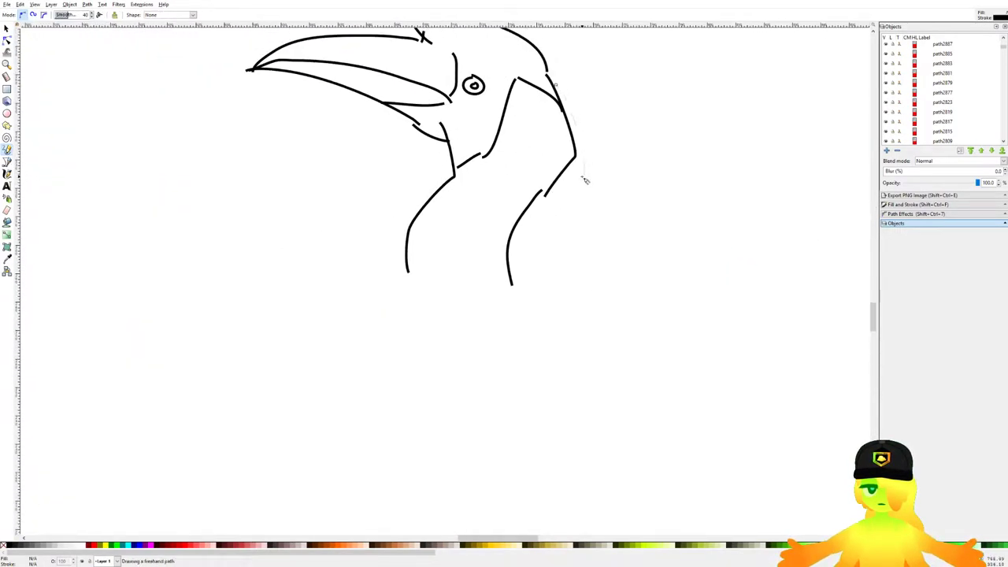
left_click_drag(582, 177, 583, 175)
left_click_drag(582, 180, 499, 222)
mouse_move(498, 222)
left_mouse_down()
mouse_move(495, 255)
mouse_move(503, 234)
mouse_move(500, 291)
left_mouse_up()
key("ctrl+z")
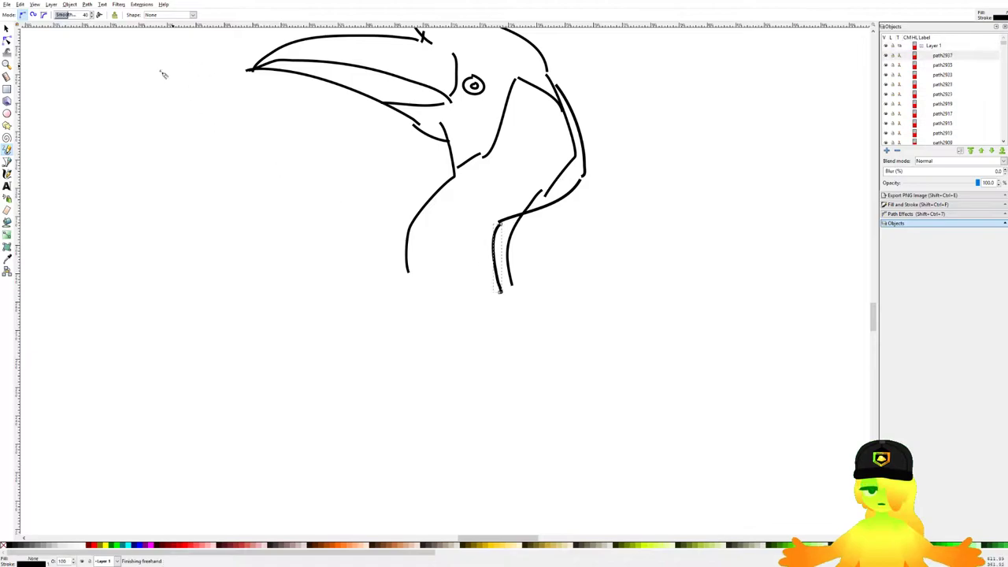
Step: Delete the old back-of-neck lines and shift the three new nape strokes slightly inward
left_click(6, 29)
left_click(543, 190)
left_click(555, 182)
key("Delete")
left_click(541, 192)
key("Delete")
left_click(585, 149)
left_click_drag(653, 149, 468, 314)
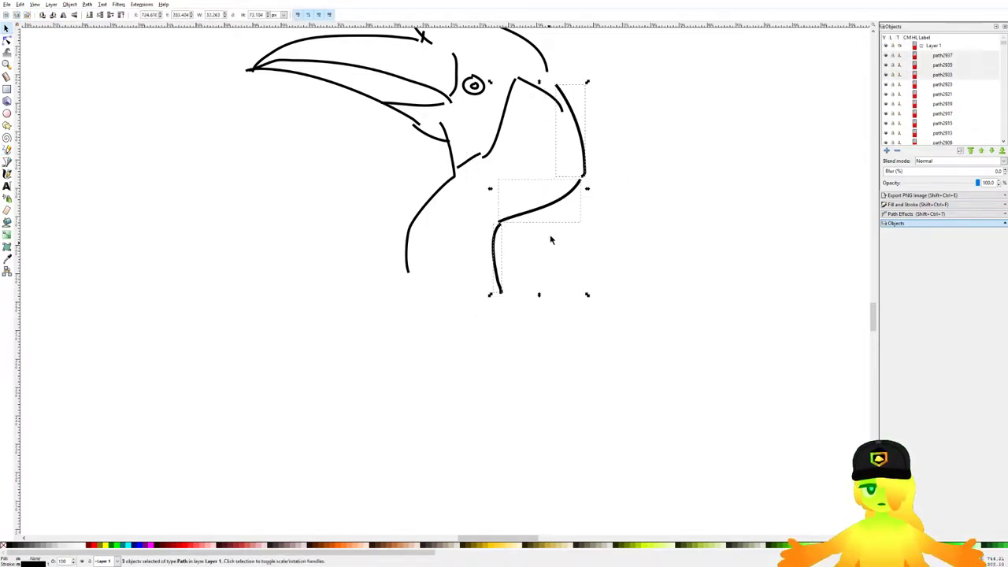
left_click(675, 228)
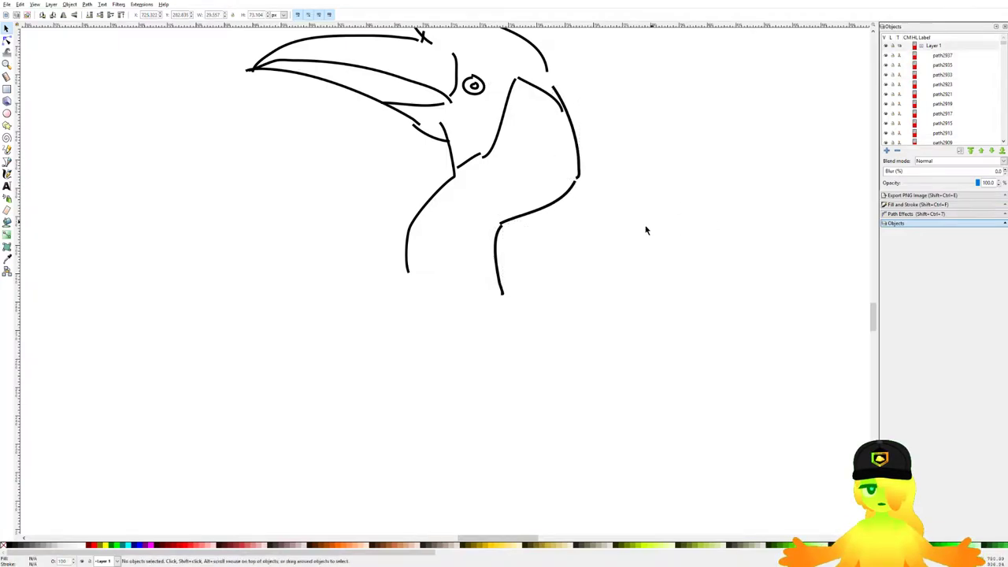
Step: Draw a short shoulder curve behind the base of the hornbill's neck
scroll(564, 193, "down", 4)
scroll(564, 192, "down", 2)
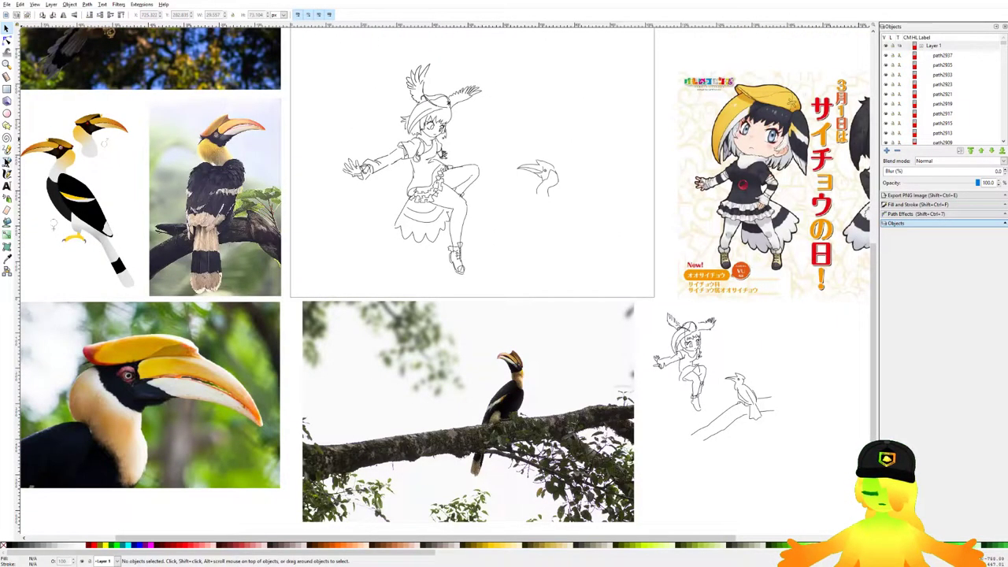
left_click(7, 151)
scroll(580, 203, "up", 6)
left_click_drag(480, 162, 509, 184)
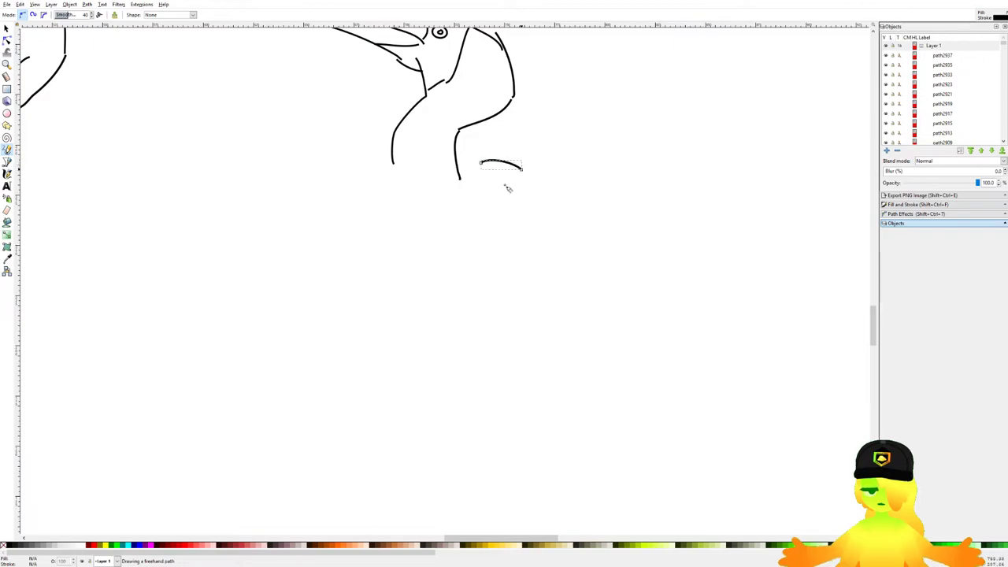
scroll(494, 194, "up", 2)
key("ctrl+z")
Step: Draw the rounded top edge of the hornbill's folded wing just below the neck
left_click_drag(427, 125, 511, 157)
mouse_move(242, 224)
left_mouse_down()
mouse_move(312, 155)
mouse_move(344, 149)
mouse_move(410, 186)
left_mouse_up()
scroll(443, 208, "down", 7)
scroll(445, 171, "up", 4)
mouse_move(357, 154)
left_mouse_down()
mouse_move(410, 247)
mouse_move(390, 242)
left_mouse_up()
key("ctrl+z")
mouse_move(397, 250)
left_mouse_down()
mouse_move(479, 287)
mouse_move(522, 295)
left_mouse_up()
left_click_drag(429, 124, 526, 292)
scroll(516, 280, "down", 4)
scroll(517, 281, "down", 1)
scroll(519, 259, "up", 5)
key("ctrl+z")
key("ctrl+z")
left_click_drag(505, 379, 506, 379)
left_click_drag(418, 219, 514, 382)
key("ctrl+z")
key("ctrl+z")
Step: Draw the folded wing's outline with a curved front and lower edge and a long back edge converging toward the tail
mouse_move(384, 337)
left_mouse_down()
mouse_move(387, 324)
mouse_move(520, 406)
left_mouse_up()
mouse_move(420, 222)
left_mouse_down()
mouse_move(493, 319)
mouse_move(465, 316)
mouse_move(498, 341)
mouse_move(517, 391)
mouse_move(486, 257)
left_mouse_up()
mouse_move(486, 258)
left_mouse_down()
mouse_move(516, 351)
mouse_move(505, 351)
mouse_move(512, 225)
mouse_move(563, 217)
left_mouse_up()
key("ctrl+z")
scroll(512, 347, "down", 4)
scroll(578, 211, "up", 4)
mouse_move(544, 135)
left_mouse_down()
mouse_move(499, 215)
mouse_move(528, 214)
left_mouse_up()
key("ctrl+z")
left_click_drag(534, 220, 601, 342)
key("ctrl+z")
key("ctrl+z")
key("ctrl+z")
key("ctrl+z")
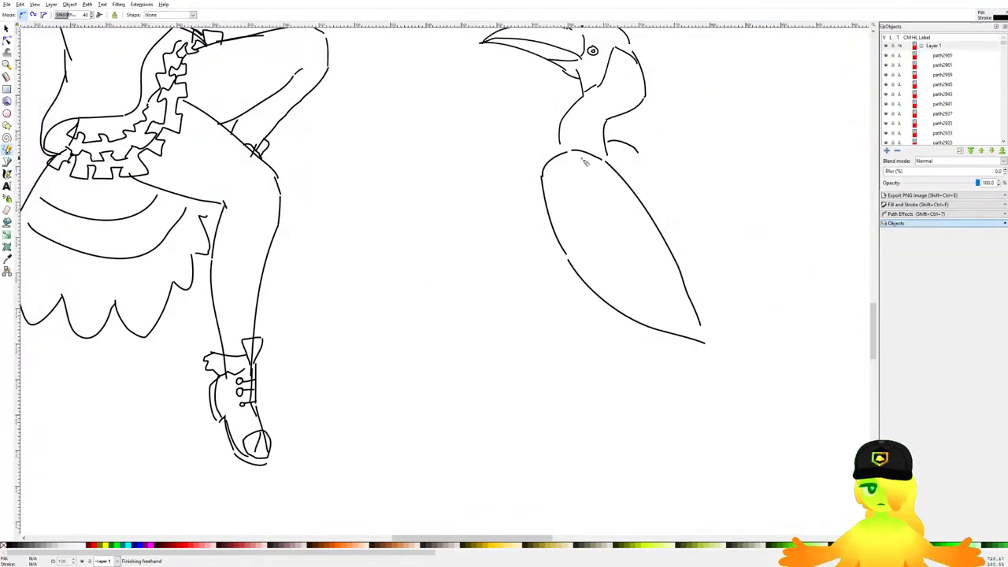
Step: Redraw the wing's upper front edge further inside the body and delete the old front edge lines
left_click_drag(556, 205, 568, 261)
left_click_drag(559, 126, 541, 182)
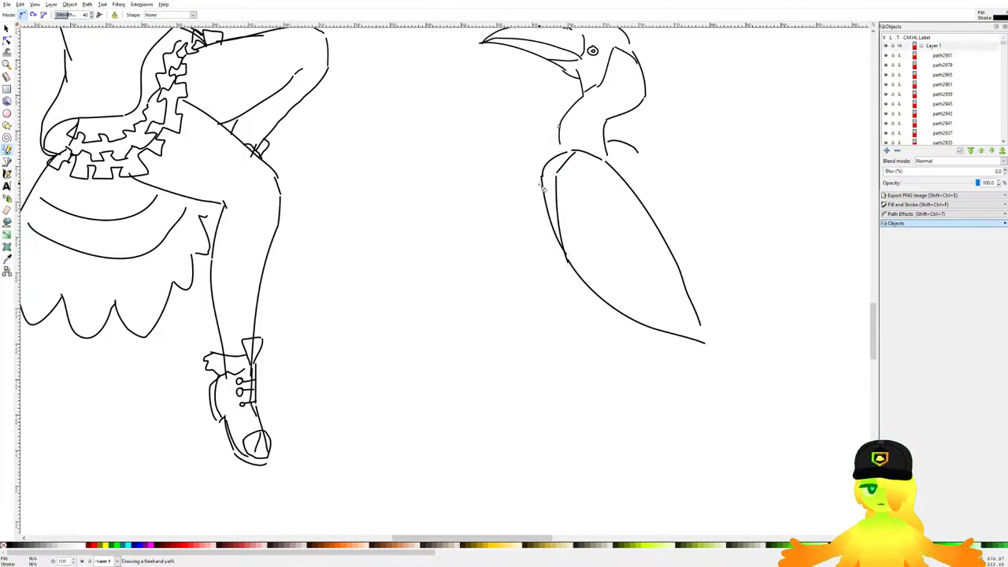
left_click_drag(576, 278, 577, 279)
left_click(7, 29)
key("Delete")
left_click(545, 184)
key("Delete")
Step: Draw the curved breast line from the front of the neck down to the wing's lower edge
key("p")
left_click_drag(554, 135, 566, 252)
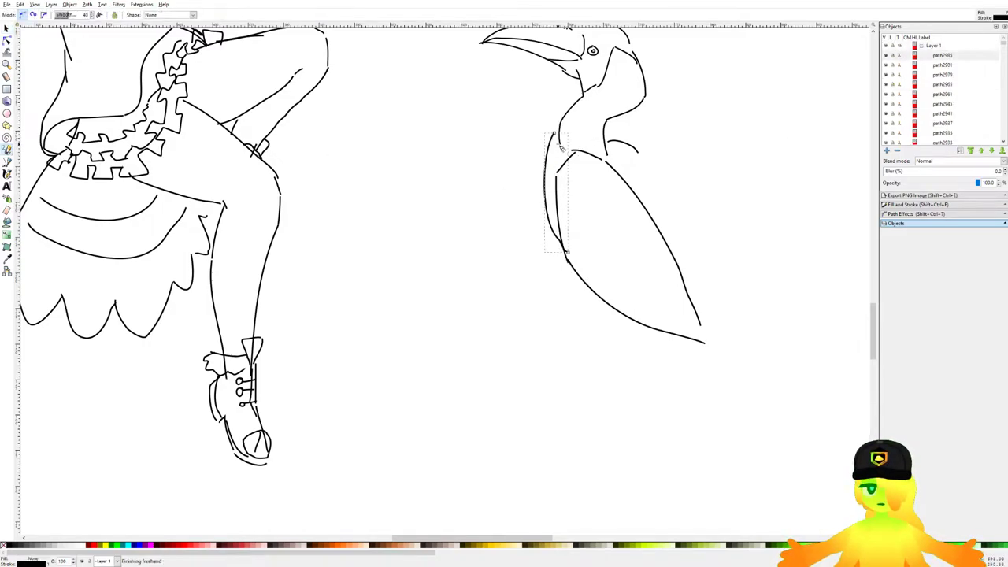
left_click_drag(566, 144, 472, 163)
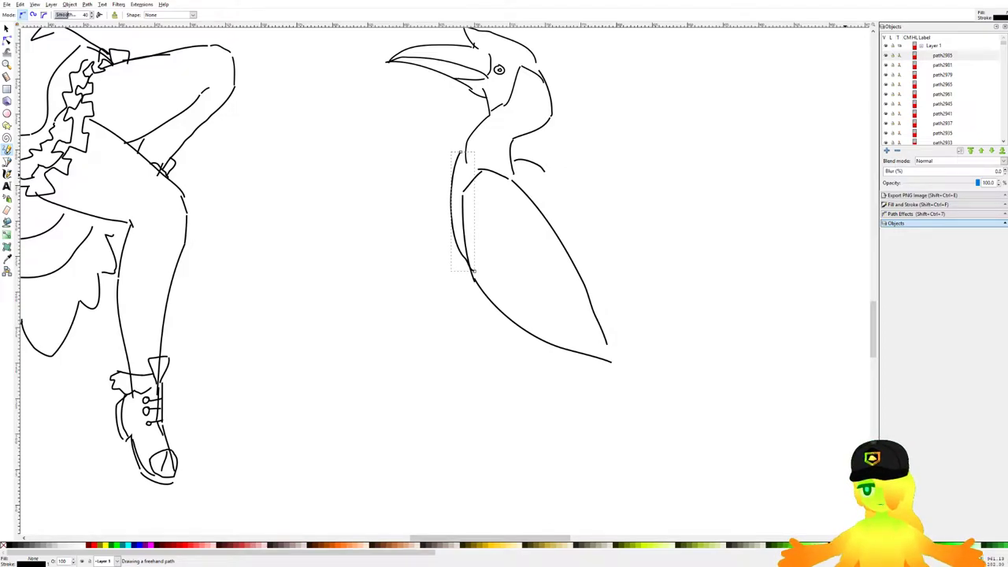
scroll(614, 256, "down", 6)
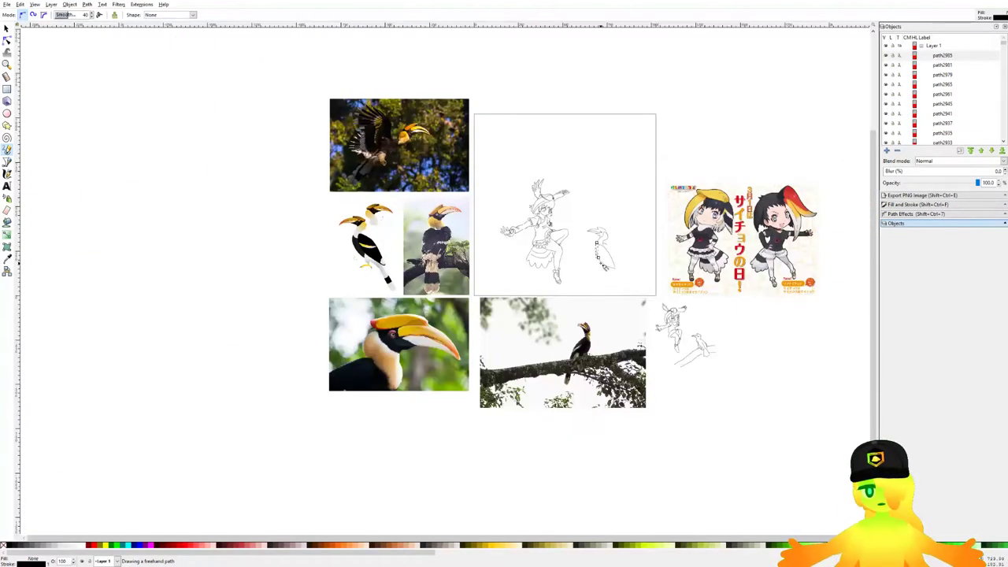
Step: Draw the hornbill's upper back behind the folded wing with two strokes descending from the shoulder curve
scroll(600, 263, "up", 9)
mouse_move(626, 119)
left_mouse_down()
mouse_move(666, 264)
mouse_move(649, 207)
left_mouse_up()
key("ctrl+z")
left_click_drag(558, 120, 678, 313)
key("ctrl+z")
key("ctrl+z")
left_click_drag(596, 98, 663, 208)
mouse_move(555, 112)
left_mouse_down()
mouse_move(702, 302)
mouse_move(676, 227)
mouse_move(776, 436)
left_mouse_up()
key("ctrl+z")
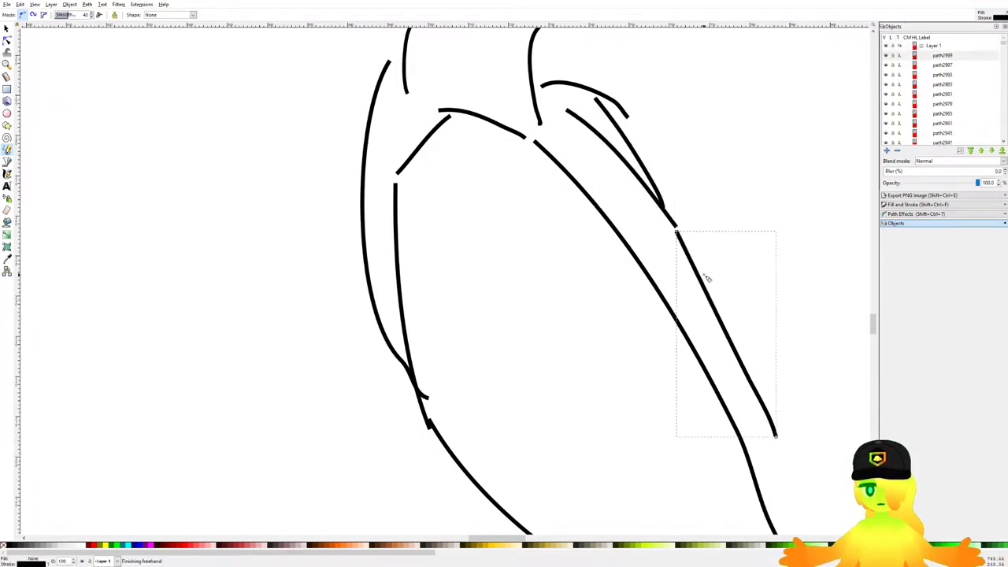
Step: Extend the back line down to meet the rear edge of the folded wing
scroll(708, 281, "down", 6)
scroll(655, 260, "up", 6)
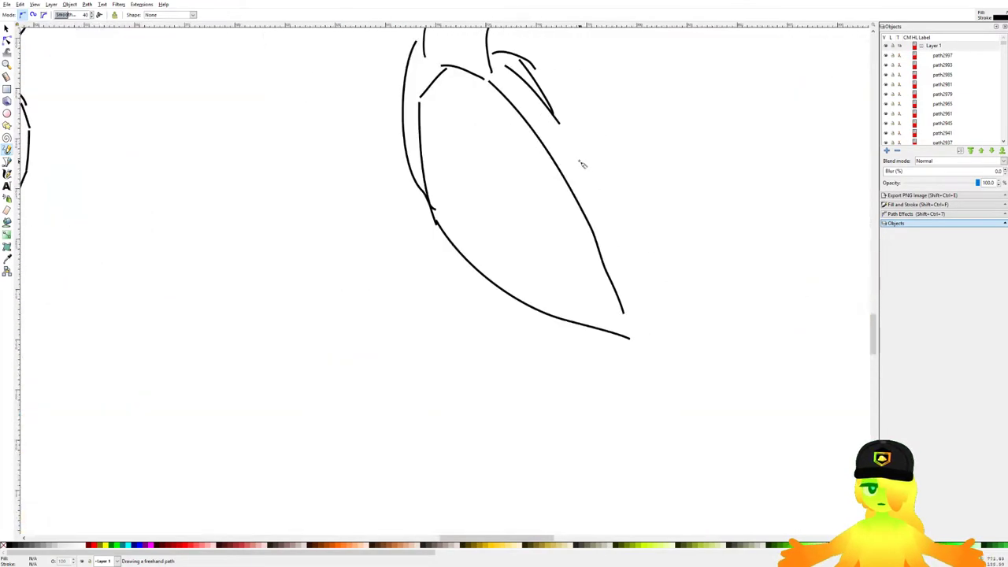
left_click_drag(599, 226, 600, 228)
scroll(600, 229, "down", 5)
scroll(600, 228, "up", 2)
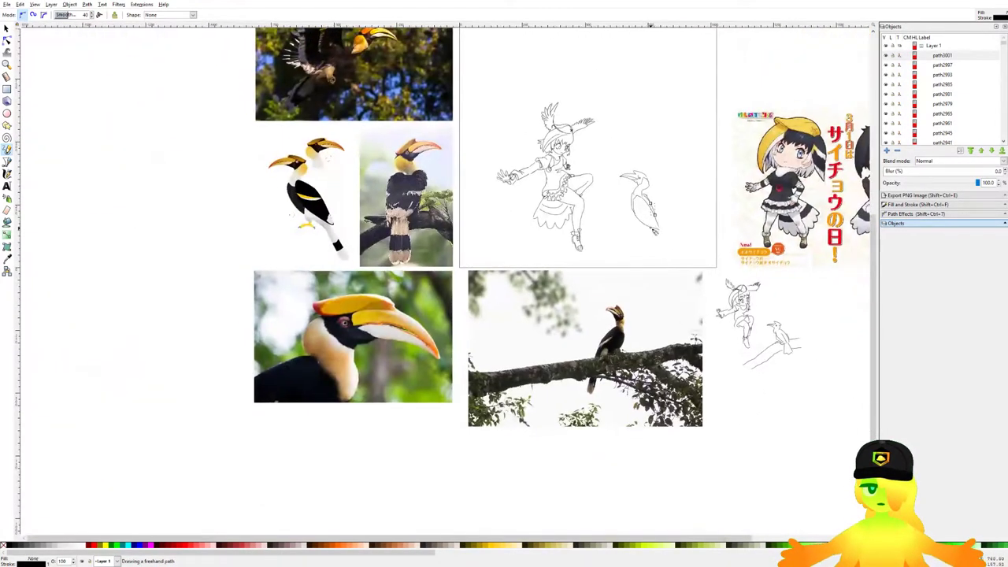
scroll(644, 224, "up", 3)
scroll(702, 232, "down", 3)
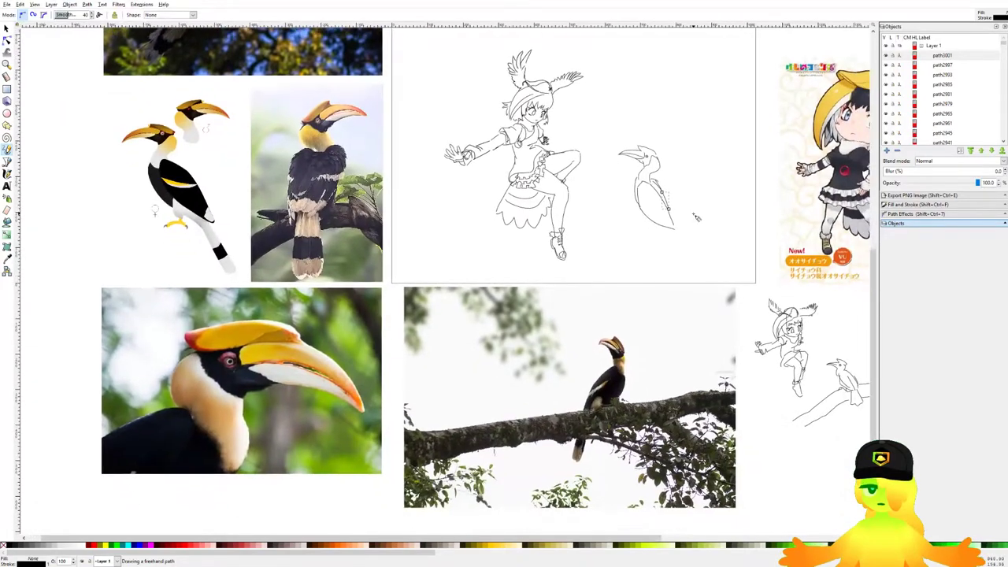
Step: Draw the feathered thigh beneath the wing with a curved front edge and a small zigzag hem
scroll(689, 225, "up", 5)
left_click_drag(413, 230, 467, 325)
key("ctrl+z")
mouse_move(431, 221)
left_mouse_down()
mouse_move(464, 290)
mouse_move(482, 265)
mouse_move(463, 284)
mouse_move(478, 298)
mouse_move(456, 296)
mouse_move(493, 275)
left_mouse_up()
key("ctrl+z")
key("ctrl+z")
key("ctrl+z")
key("ctrl+z")
key("4")
scroll(546, 190, "down", 1)
scroll(545, 192, "up", 5)
Step: Draw the hornbill's long tail slanting down from the wing tip, with two side edges and a blunt end
mouse_move(532, 200)
left_mouse_down()
mouse_move(636, 378)
mouse_move(666, 398)
left_mouse_up()
key("ctrl+z")
left_click_drag(520, 303, 631, 436)
mouse_move(632, 438)
left_mouse_down()
mouse_move(659, 434)
mouse_move(663, 401)
left_mouse_up()
key("ctrl+z")
key("ctrl+z")
mouse_move(534, 299)
left_mouse_down()
mouse_move(652, 466)
mouse_move(664, 434)
left_mouse_up()
key("ctrl+z")
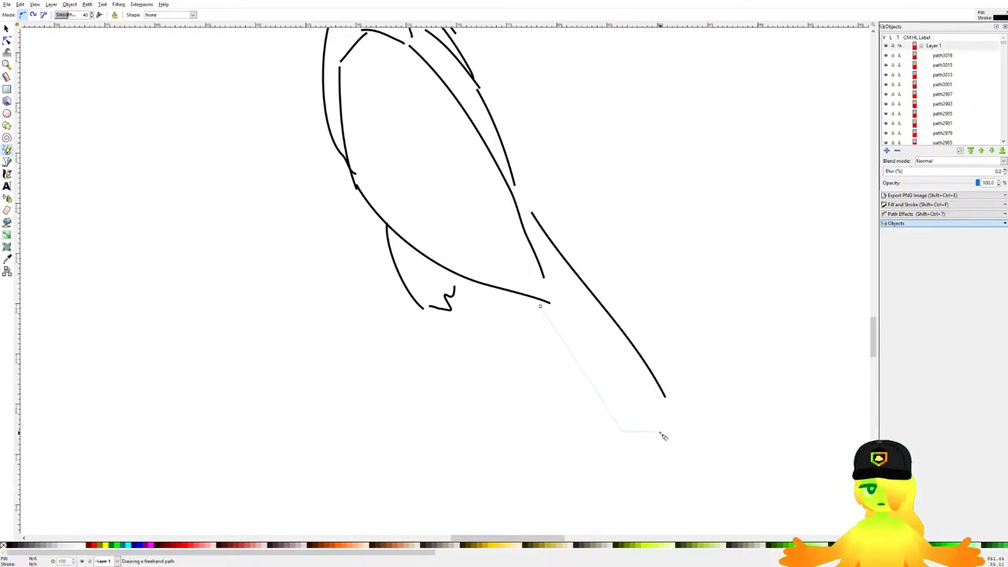
scroll(587, 224, "down", 5)
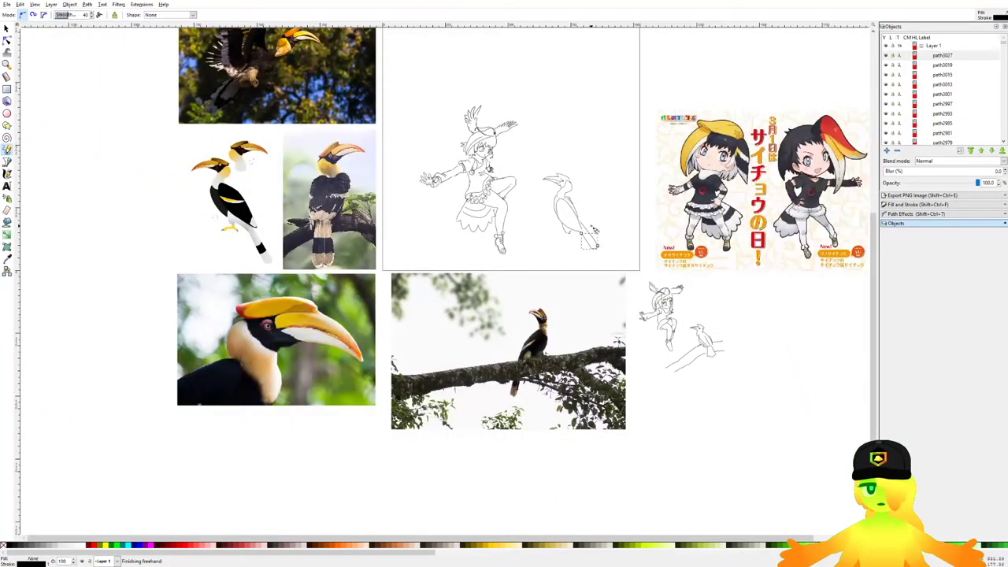
Step: Compare the hornbill drawing with the reference photos and the small pose sketch, examining the legs and feet
mouse_move(595, 230)
left_mouse_down()
mouse_move(566, 213)
mouse_move(589, 225)
left_mouse_up()
scroll(582, 246, "up", 2)
scroll(582, 247, "down", 2)
scroll(272, 248, "up", 3)
scroll(374, 241, "down", 2)
left_click_drag(820, 201, 535, 214)
scroll(555, 453, "up", 3)
scroll(460, 390, "down", 4)
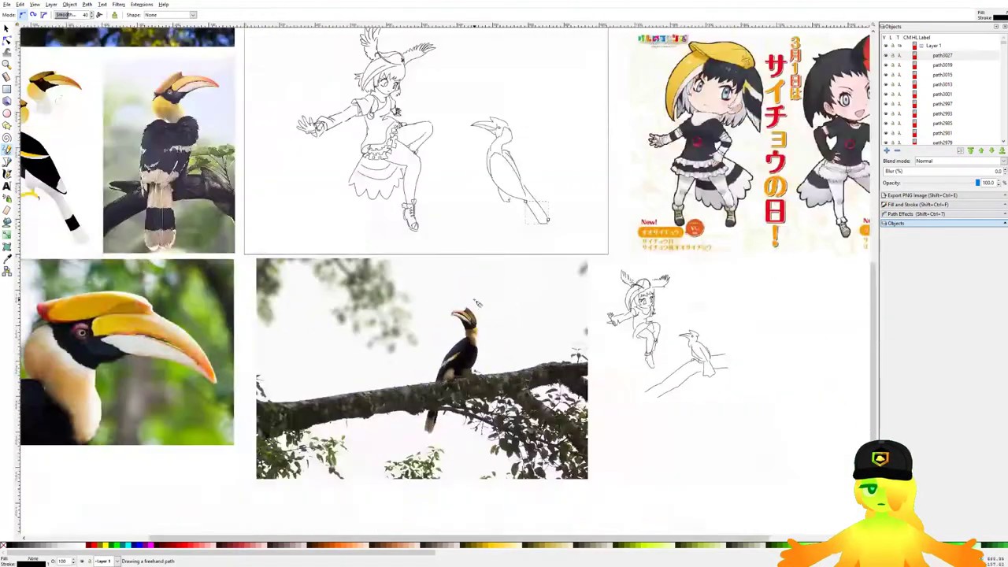
scroll(748, 323, "up", 3)
left_click_drag(384, 317, 352, 289)
scroll(447, 303, "down", 1)
left_click_drag(447, 304, 601, 460)
scroll(649, 396, "up", 2)
scroll(575, 306, "down", 3)
scroll(496, 361, "up", 5)
left_click_drag(387, 311, 455, 344)
key("ctrl+z")
left_click_drag(404, 295, 453, 317)
left_click_drag(412, 320, 470, 363)
key("ctrl+z")
key("ctrl+z")
Step: Draw the hornbill's foot with one toe reaching forward and one hanging down, each ending in a pointed claw
mouse_move(409, 283)
left_mouse_down()
mouse_move(440, 349)
mouse_move(299, 213)
mouse_move(256, 230)
mouse_move(241, 267)
mouse_move(282, 235)
mouse_move(288, 260)
mouse_move(345, 272)
left_mouse_up()
mouse_move(351, 275)
left_mouse_down()
mouse_move(413, 328)
mouse_move(396, 334)
mouse_move(423, 375)
left_mouse_up()
mouse_move(424, 388)
left_mouse_down()
mouse_move(441, 357)
mouse_move(463, 361)
left_mouse_up()
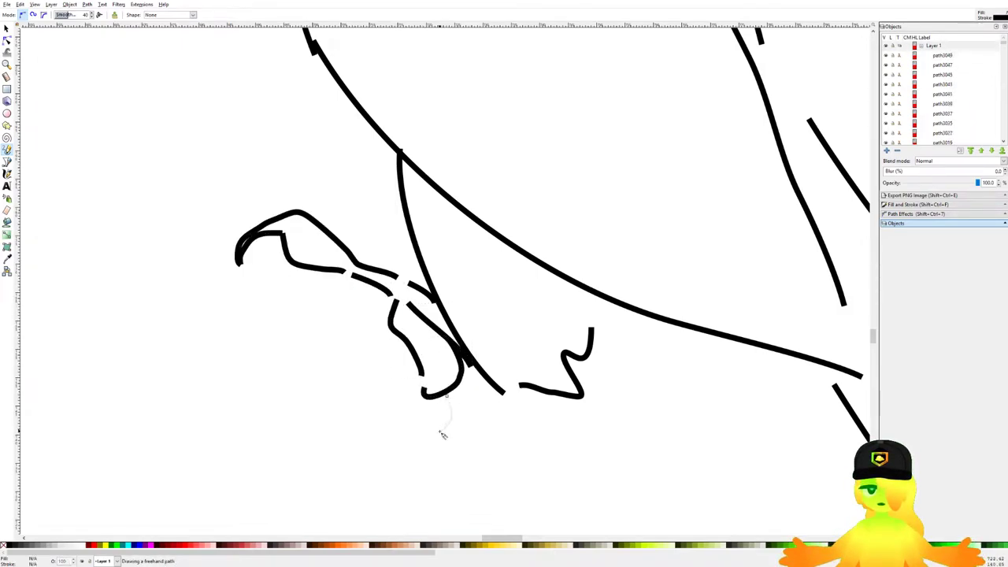
left_click_drag(445, 405, 423, 395)
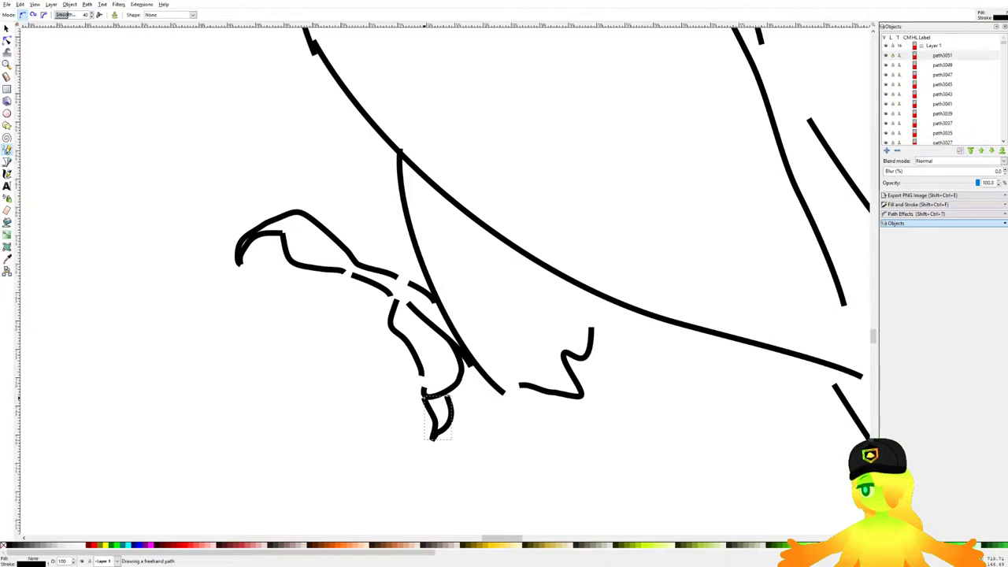
Step: Draw a diagonal marking line across the middle of the hornbill's folded wing
left_click_drag(635, 309, 456, 286)
scroll(447, 233, "down", 8)
left_click_drag(457, 238, 560, 243)
scroll(577, 235, "down", 1)
scroll(582, 220, "up", 5)
scroll(581, 240, "down", 5)
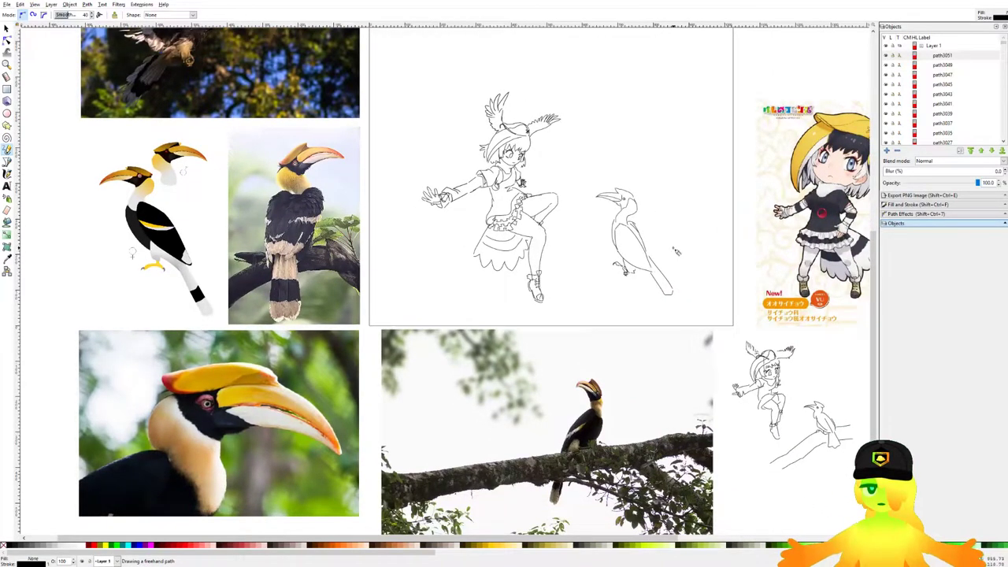
scroll(670, 251, "up", 5)
mouse_move(349, 175)
left_mouse_down()
mouse_move(460, 275)
mouse_move(491, 272)
left_mouse_up()
scroll(481, 252, "down", 6)
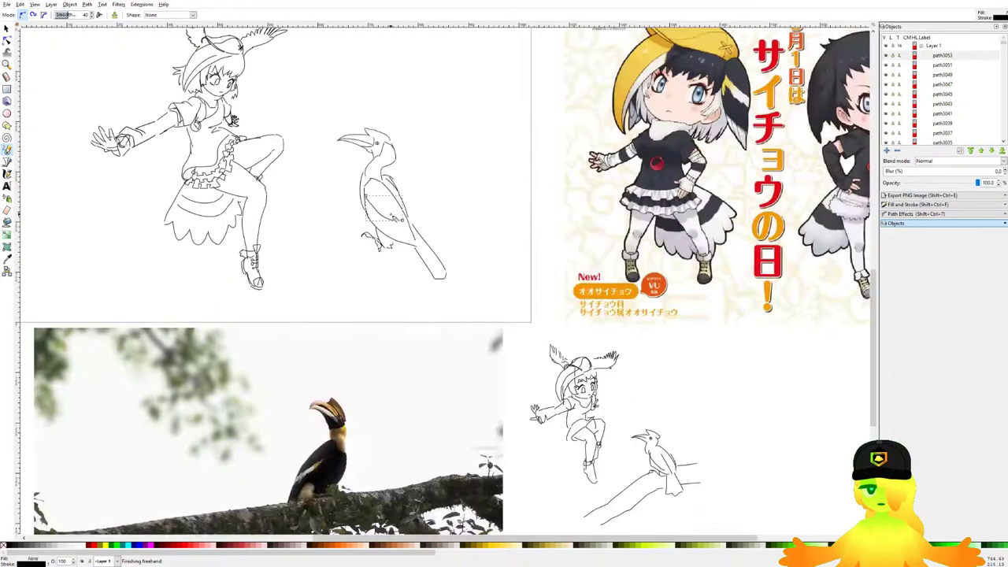
Step: Draw the hornbill's wing marking as a narrow band of curved lines sweeping diagonally across the folded wing
scroll(601, 221, "up", 5)
left_click_drag(602, 220, 602, 319)
scroll(602, 319, "down", 1)
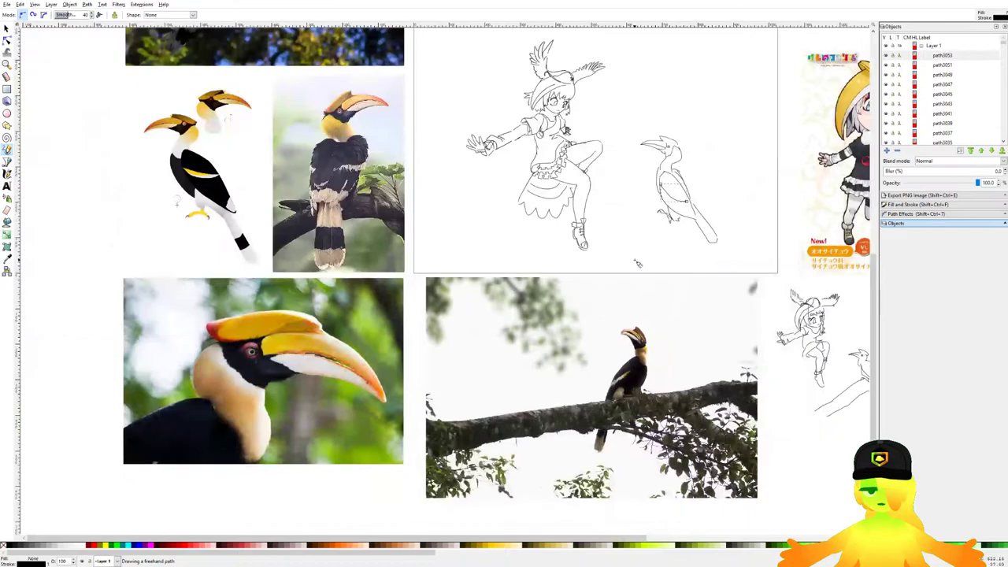
scroll(652, 199, "up", 4)
left_click_drag(617, 223, 430, 261)
scroll(531, 214, "up", 2)
key("ctrl+z")
mouse_move(463, 206)
left_mouse_down()
mouse_move(579, 289)
mouse_move(628, 294)
left_mouse_up()
key("ctrl+z")
mouse_move(453, 200)
left_mouse_down()
mouse_move(611, 315)
mouse_move(449, 239)
mouse_move(519, 316)
mouse_move(622, 326)
left_mouse_up()
left_click_drag(458, 264, 545, 301)
scroll(544, 237, "down", 5)
mouse_move(575, 238)
left_mouse_down()
mouse_move(542, 189)
mouse_move(549, 159)
left_mouse_up()
left_click_drag(510, 200, 526, 259)
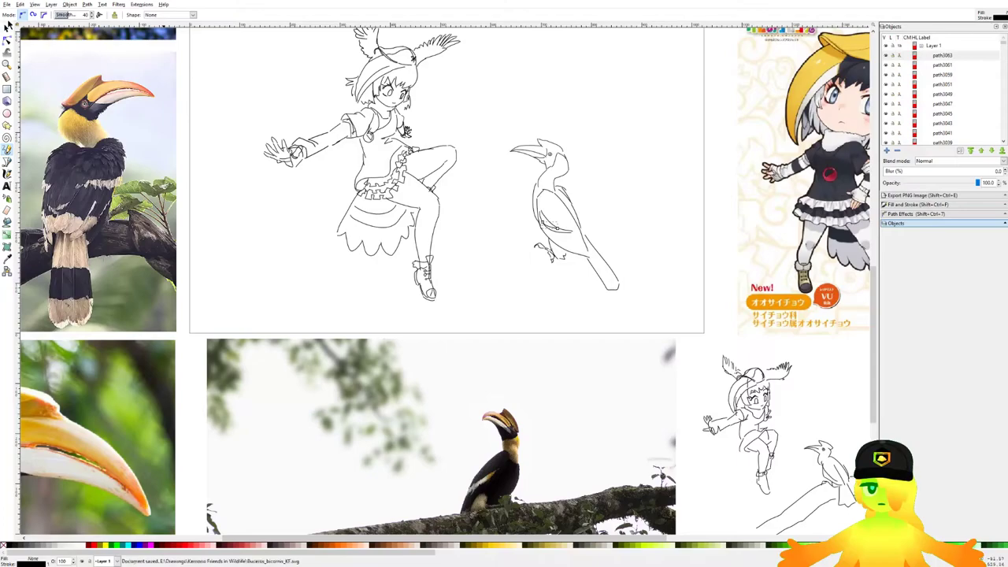
Step: Move the whole hornbill drawing slightly lower and closer to the character, and save the drawing
left_click(6, 28)
left_click_drag(644, 323, 499, 126)
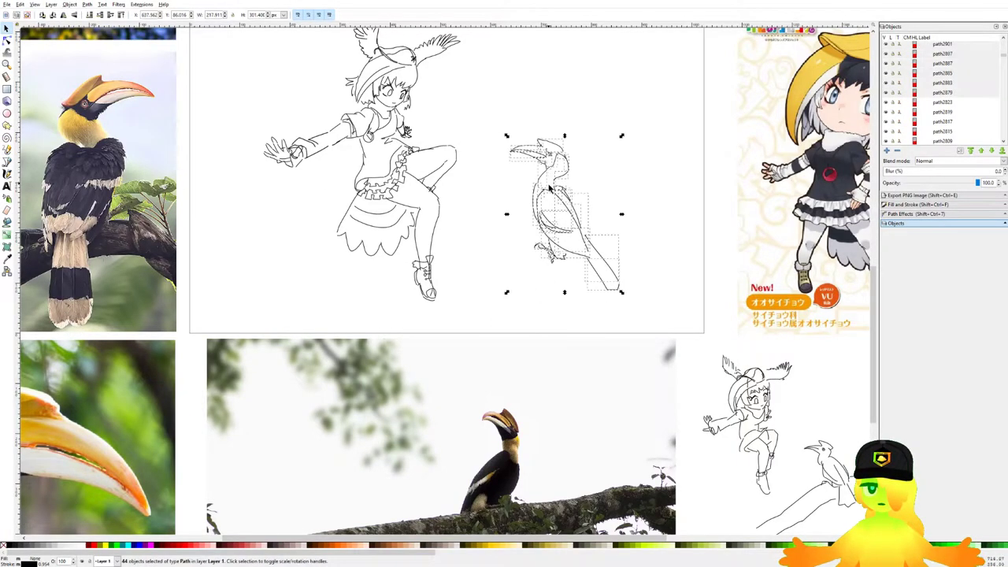
left_click_drag(548, 199, 524, 223)
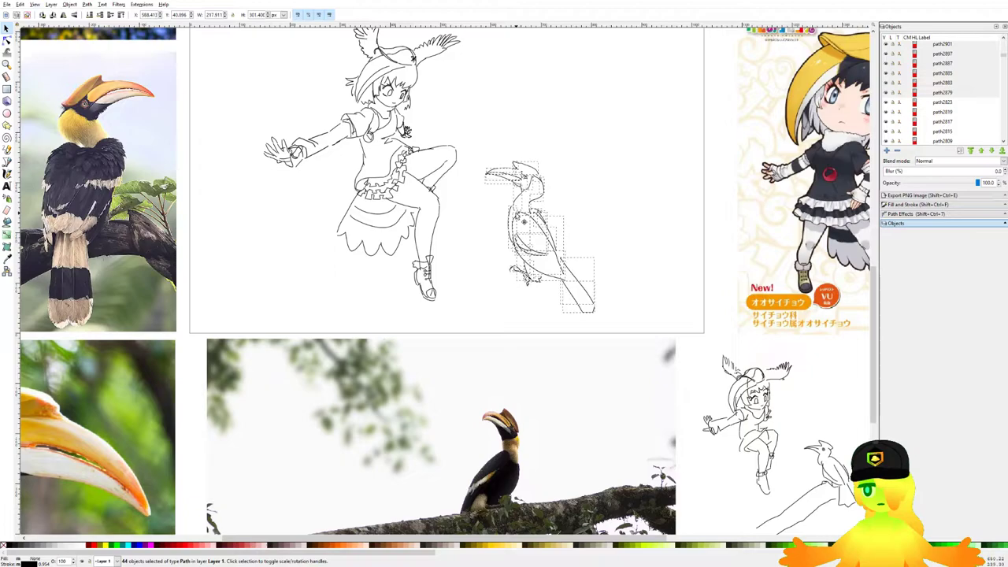
left_click(619, 224)
scroll(516, 227, "up", 2)
scroll(415, 279, "down", 4)
left_click_drag(426, 279, 520, 260)
scroll(520, 260, "up", 3)
left_click_drag(590, 296, 548, 316)
key("ctrl+s")
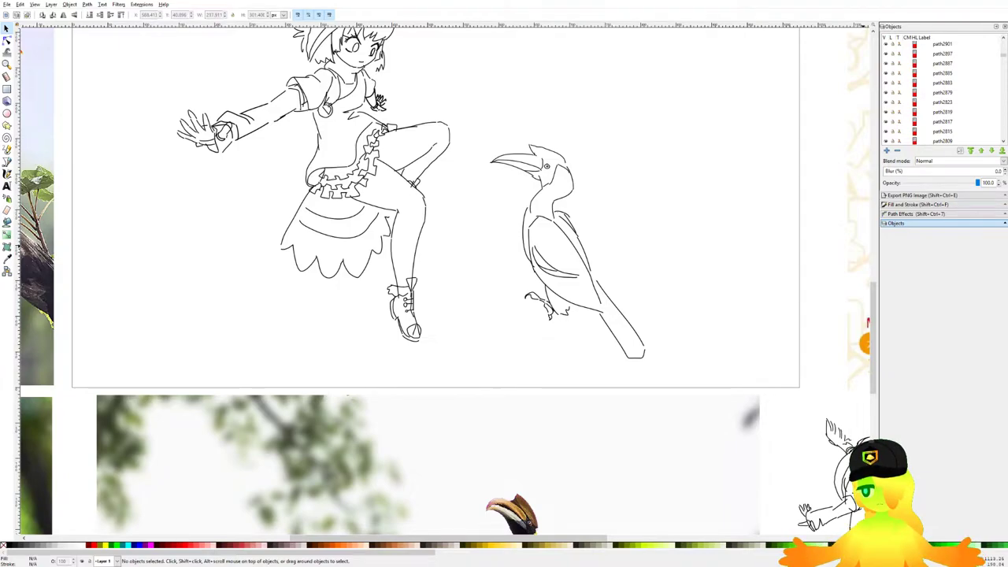
Step: Draw the branch's upper edge from just before the hornbill's foot, sloping down under the character's boot
scroll(579, 290, "down", 5)
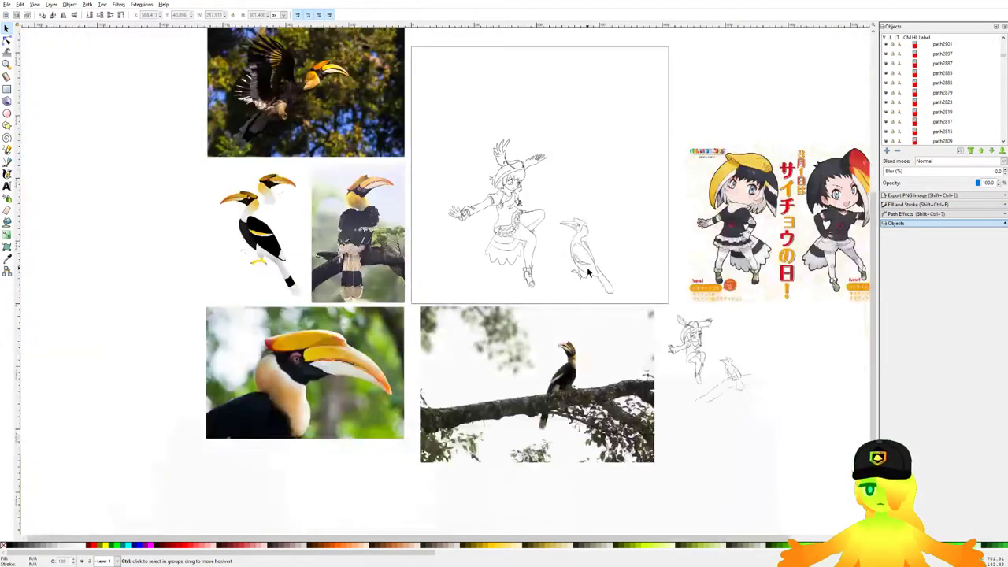
scroll(579, 290, "up", 2)
key("p")
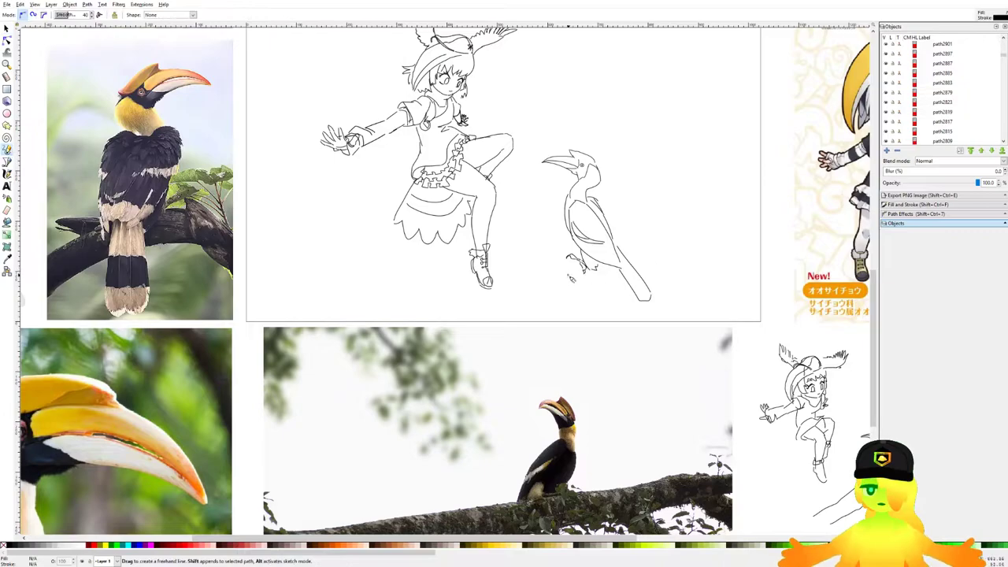
scroll(567, 254, "up", 2)
mouse_move(562, 247)
left_mouse_down()
mouse_move(457, 275)
mouse_move(392, 315)
mouse_move(269, 356)
left_mouse_up()
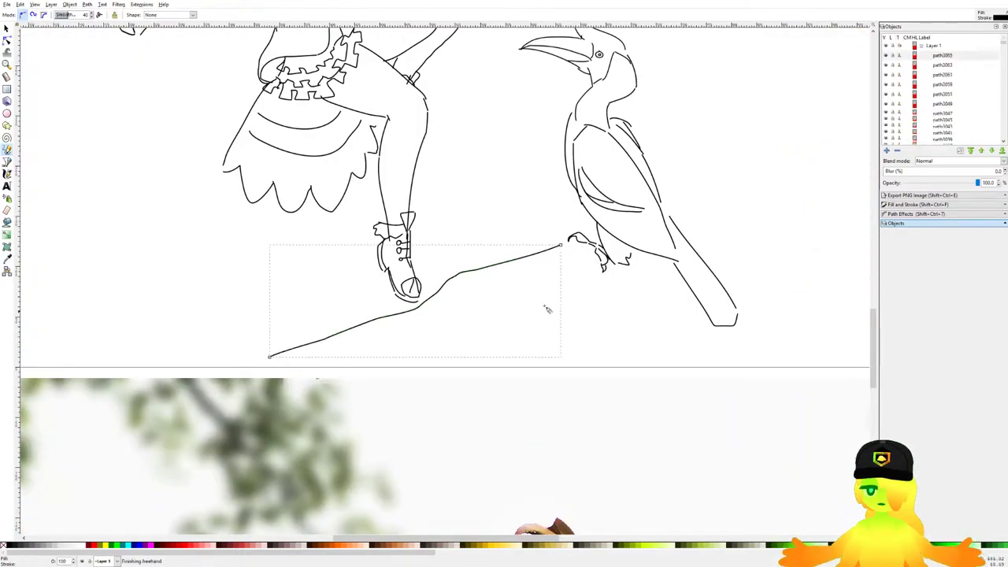
Step: Draw the branch's lower edge from beneath the hornbill's foot, sloping down in uneven strokes past the page's lower border
mouse_move(626, 281)
left_mouse_down()
mouse_move(653, 251)
mouse_move(616, 267)
mouse_move(561, 329)
mouse_move(562, 297)
mouse_move(491, 328)
mouse_move(445, 364)
left_mouse_up()
key("ctrl+z")
key("ctrl+z")
left_click_drag(522, 307, 554, 166)
scroll(554, 166, "down", 3)
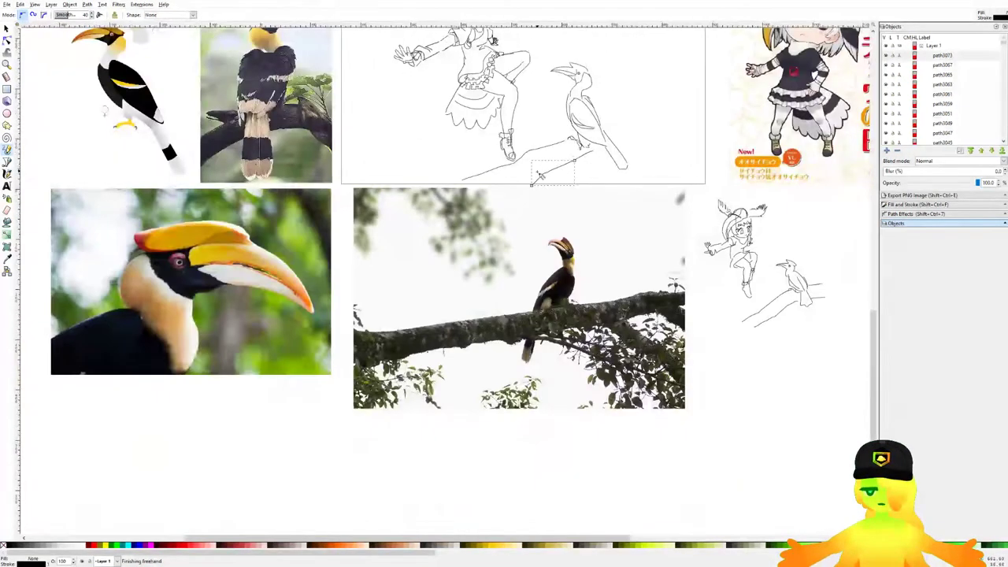
scroll(537, 171, "up", 3)
key("ctrl+z")
left_click_drag(640, 138, 558, 186)
mouse_move(559, 185)
left_mouse_down()
mouse_move(529, 218)
mouse_move(370, 286)
left_mouse_up()
scroll(374, 285, "down", 2)
scroll(622, 178, "up", 3)
scroll(381, 231, "down", 4)
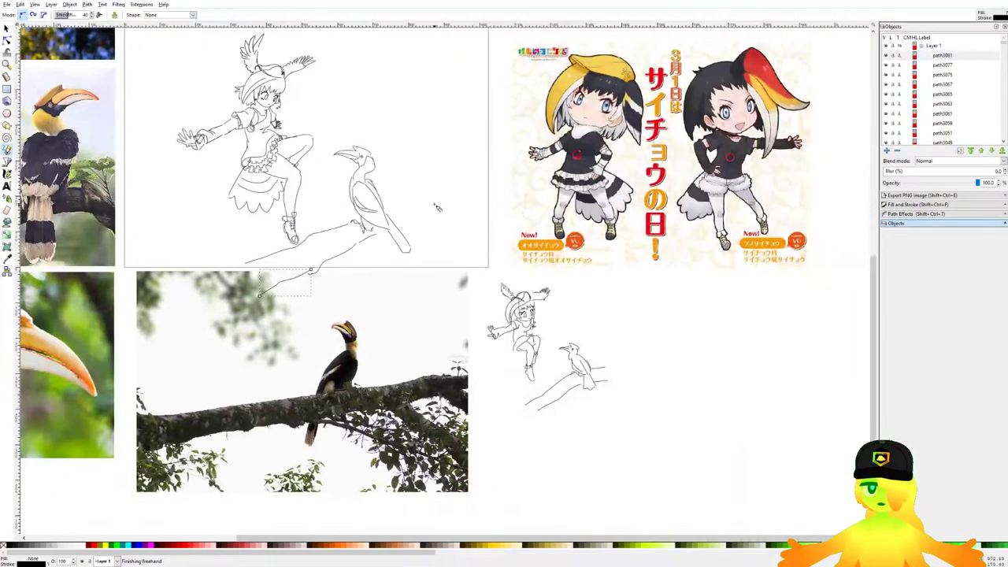
Step: Draw the branch's lower and upper edges rising away behind the hornbill's tail
scroll(413, 195, "up", 3)
mouse_move(381, 239)
left_mouse_down()
mouse_move(407, 244)
mouse_move(532, 216)
left_mouse_up()
key("ctrl+z")
left_click_drag(396, 278, 513, 211)
left_click_drag(367, 232, 484, 170)
key("ctrl+z")
scroll(473, 225, "up", 2)
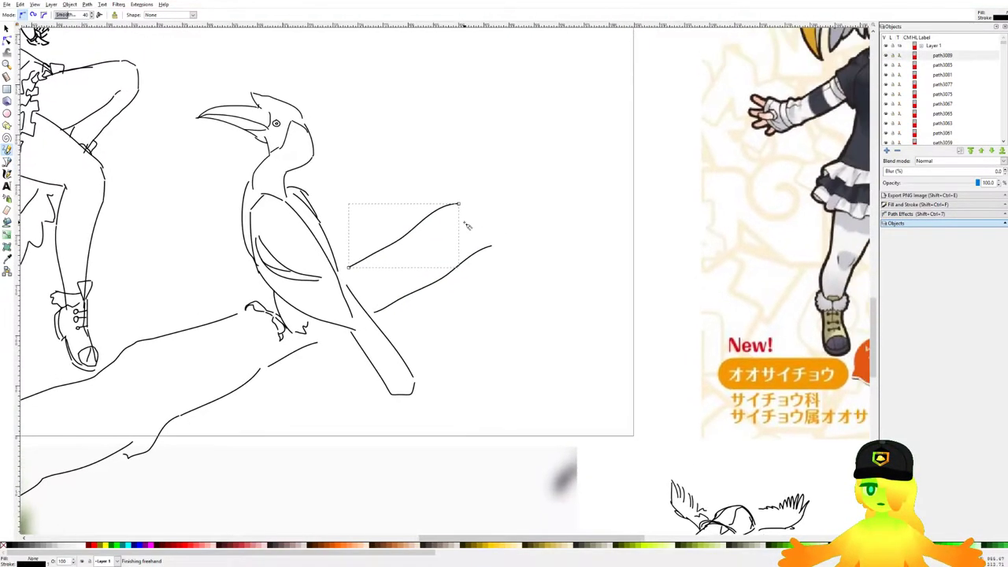
key("ctrl+z")
left_click_drag(302, 291, 447, 212)
scroll(447, 212, "down", 3)
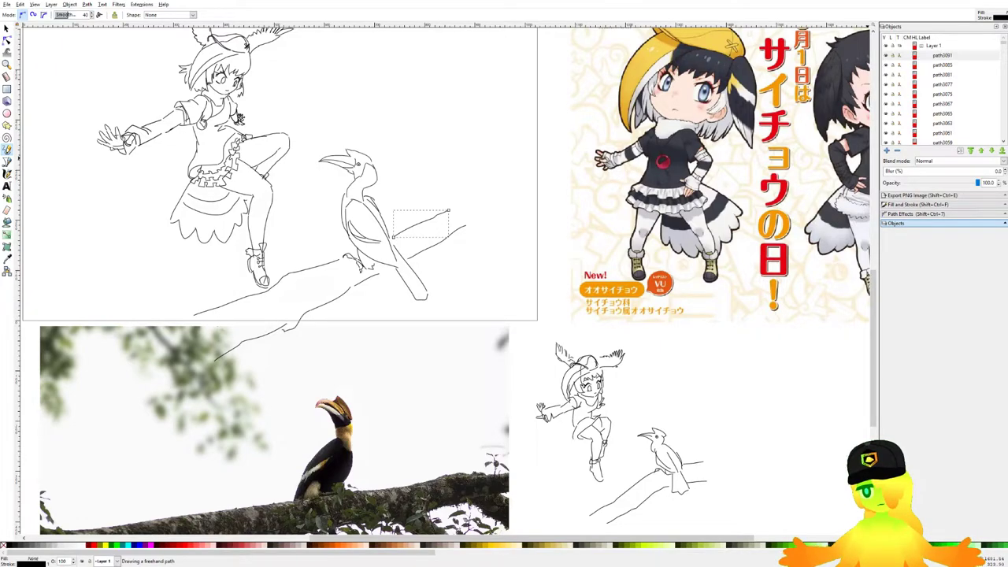
scroll(496, 189, "down", 2)
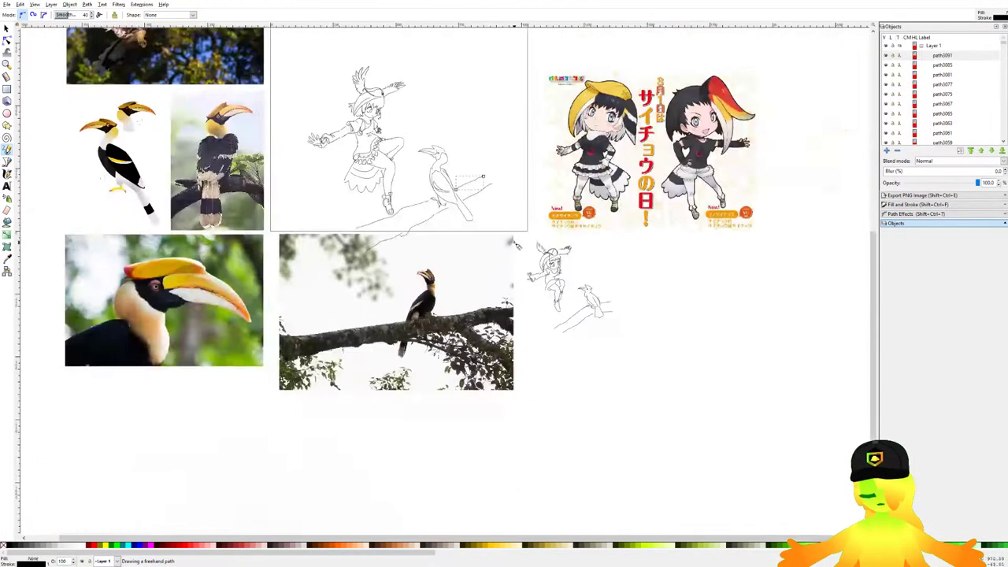
Step: Extend the branch's upper edge behind the hornbill with a stroke that curves up and flattens out
scroll(501, 214, "up", 4)
scroll(508, 215, "up", 2)
mouse_move(471, 216)
left_mouse_down()
mouse_move(676, 151)
mouse_move(835, 170)
left_mouse_up()
key("ctrl+z")
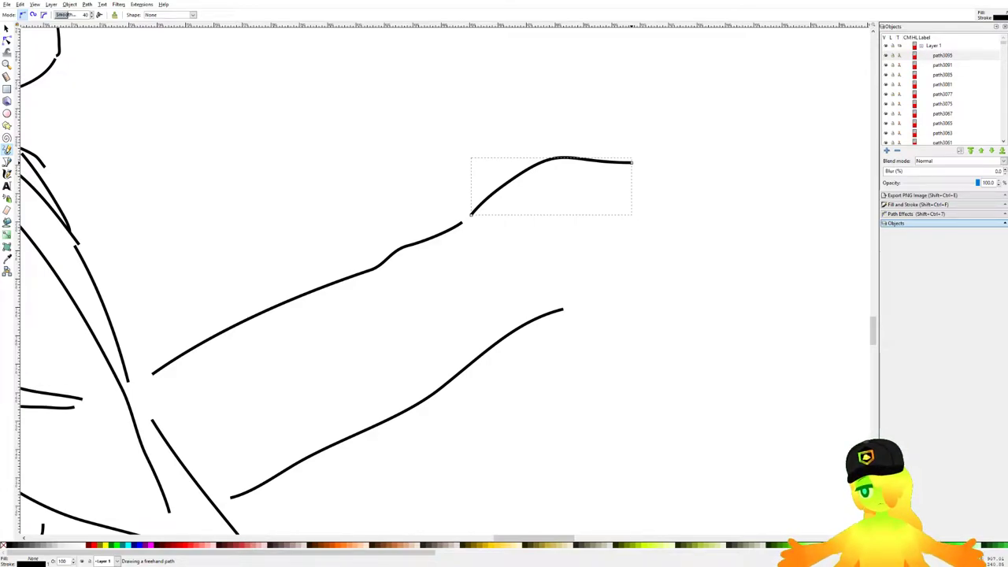
scroll(563, 219, "down", 8)
scroll(572, 222, "up", 5)
scroll(532, 234, "up", 1)
Step: Draw three thin twig lines splitting off the far end of the branch's lower edge
left_click_drag(457, 246, 622, 266)
left_click_drag(479, 205, 599, 220)
left_click_drag(598, 220, 645, 255)
key("ctrl+z")
key("ctrl+z")
mouse_move(474, 215)
left_mouse_down()
mouse_move(572, 221)
mouse_move(637, 248)
left_mouse_up()
scroll(589, 210, "up", 1)
mouse_move(494, 289)
left_mouse_down()
mouse_move(557, 251)
mouse_move(685, 258)
mouse_move(611, 285)
left_mouse_up()
key("ctrl+z")
mouse_move(530, 197)
left_mouse_down()
mouse_move(632, 224)
mouse_move(728, 186)
left_mouse_up()
scroll(720, 157, "down", 2)
scroll(707, 111, "up", 2)
key("ctrl+z")
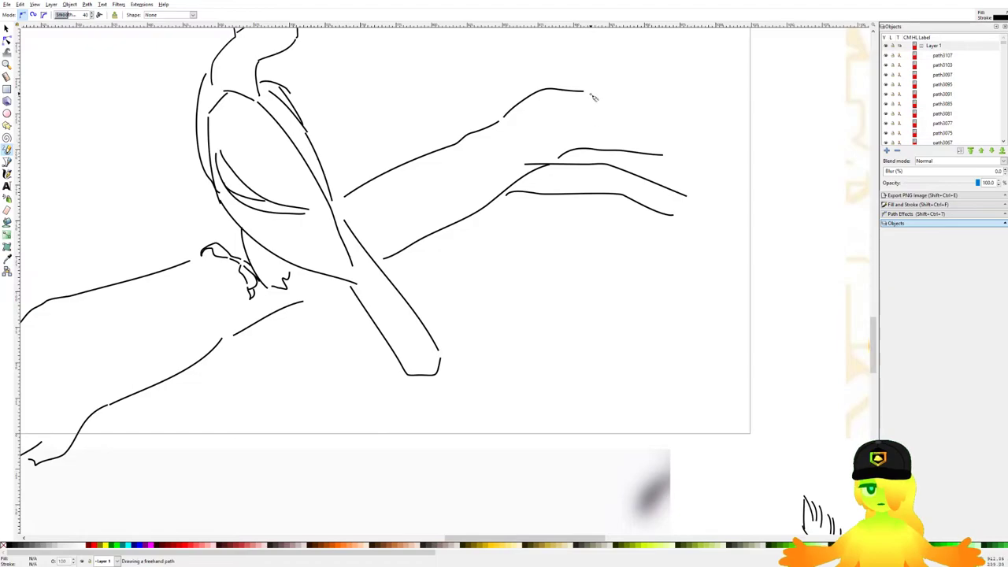
Step: Continue the branch's upper end with a gently falling line and draw a two-sided twig forking upward from it
left_click_drag(591, 101, 733, 135)
scroll(563, 218, "up", 3)
left_click_drag(561, 215, 648, 113)
key("ctrl+z")
mouse_move(607, 217)
left_mouse_down()
mouse_move(637, 208)
mouse_move(712, 127)
mouse_move(700, 179)
left_mouse_up()
key("ctrl+z")
mouse_move(739, 144)
left_mouse_down()
mouse_move(715, 156)
mouse_move(671, 228)
left_mouse_up()
scroll(660, 280, "down", 2)
left_click_drag(660, 280, 713, 168)
scroll(670, 219, "down", 2)
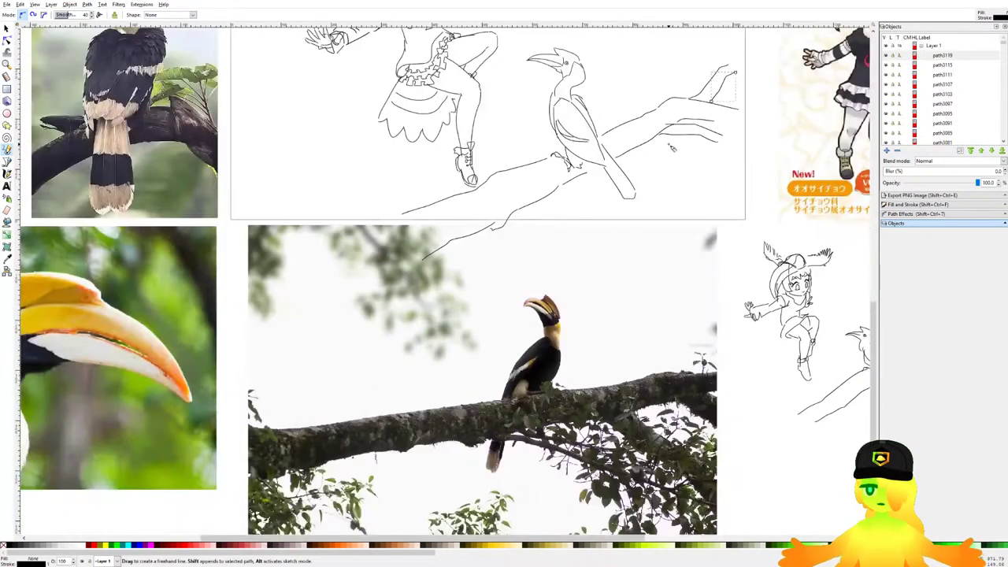
Step: Shift the lowest twig line toward the hornbill so it overlaps the branch's lower edge, and save the drawing
scroll(619, 124, "up", 5)
left_click(7, 29)
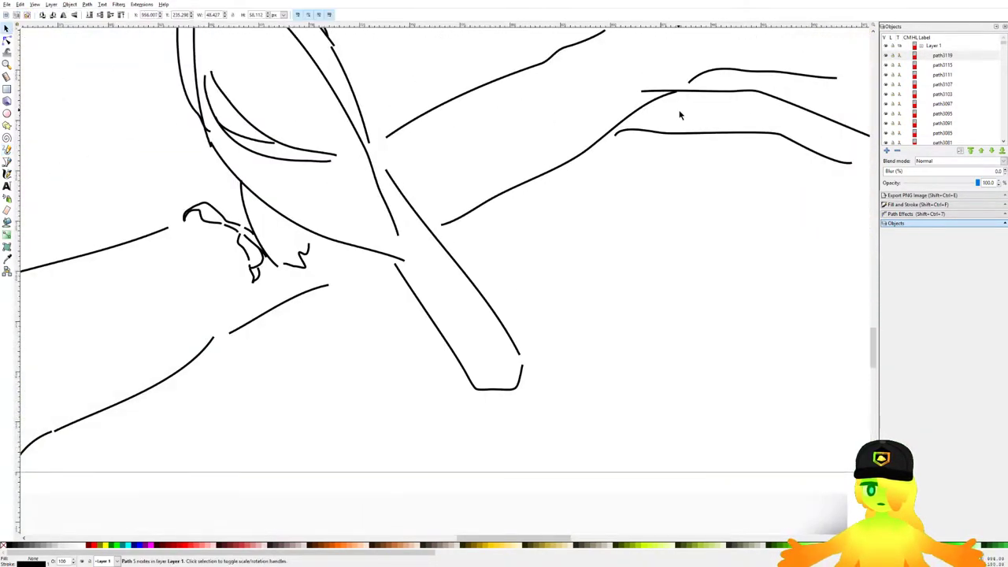
left_click_drag(688, 136, 656, 158)
scroll(656, 157, "down", 3)
scroll(682, 203, "up", 3)
key("ctrl+s")
left_click(679, 200)
left_click_drag(684, 189, 694, 189)
key("Escape")
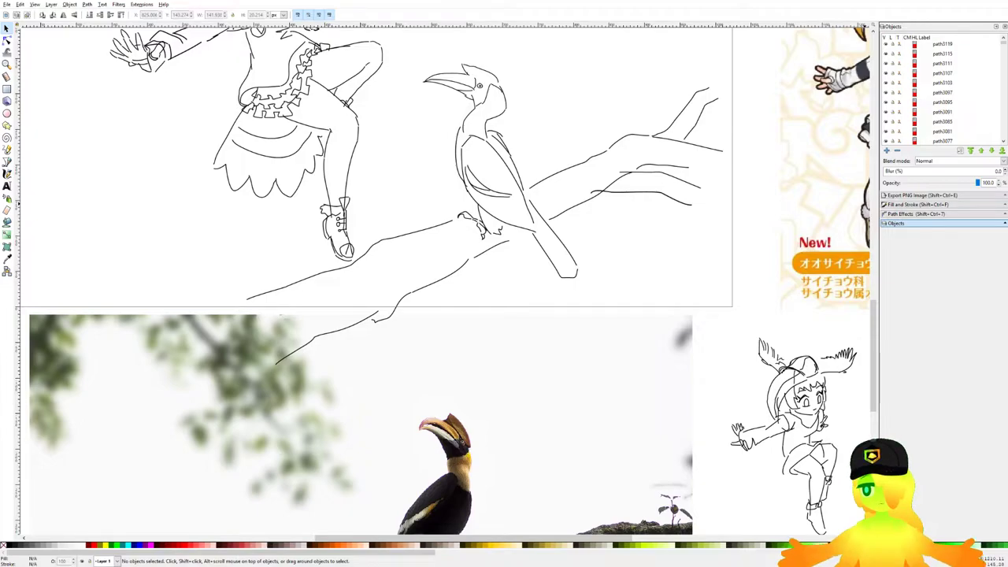
Step: Extend the short upper line of the lower twigs with a small stroke at its outer end, and save the drawing
left_click_drag(637, 205, 665, 218)
scroll(669, 214, "down", 1)
scroll(669, 214, "up", 1)
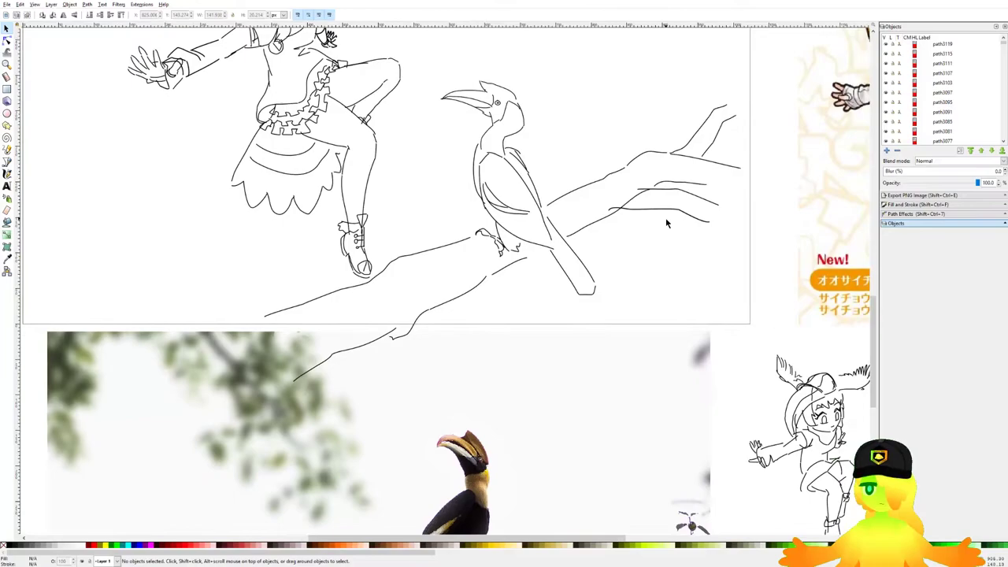
scroll(665, 223, "up", 3)
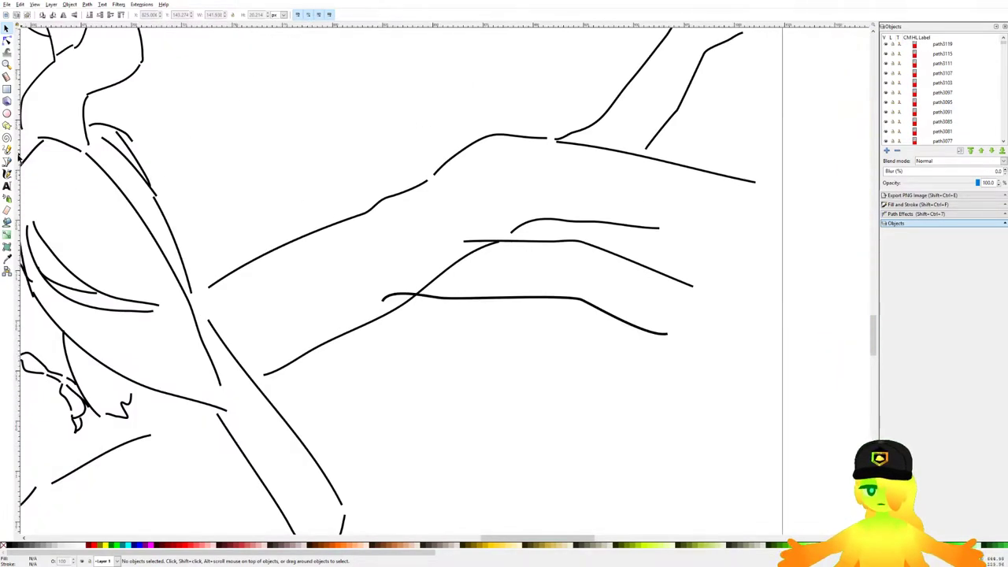
left_click(7, 150)
left_click_drag(669, 230, 734, 237)
scroll(708, 224, "down", 4)
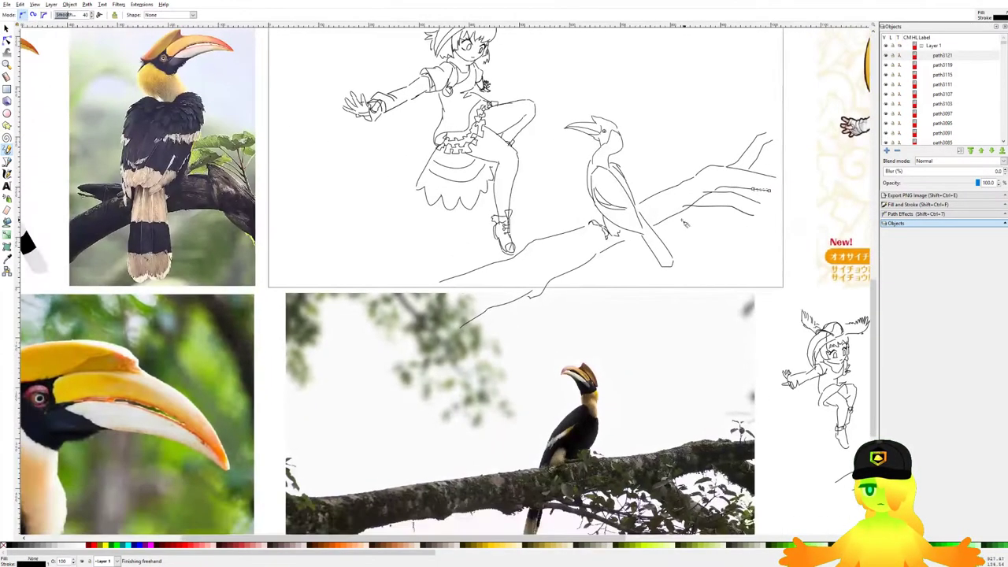
key("ctrl+s")
scroll(491, 270, "down", 2)
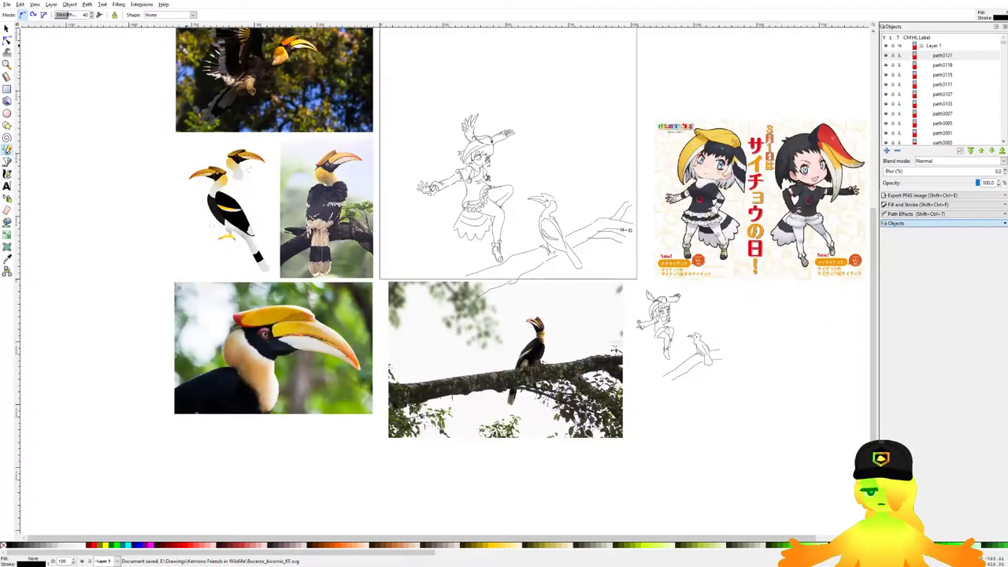
Step: Select all line art of the character, hornbill and branch on the page and group it
left_click(6, 28)
scroll(543, 134, "up", 2)
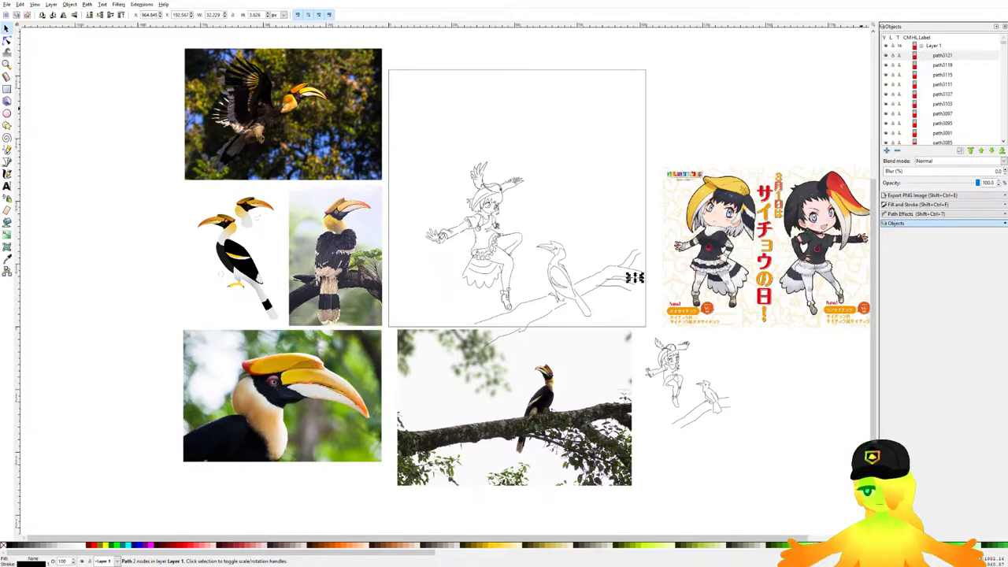
scroll(685, 258, "up", 1)
mouse_move(423, 147)
left_mouse_down()
mouse_move(664, 364)
mouse_move(666, 386)
left_mouse_up()
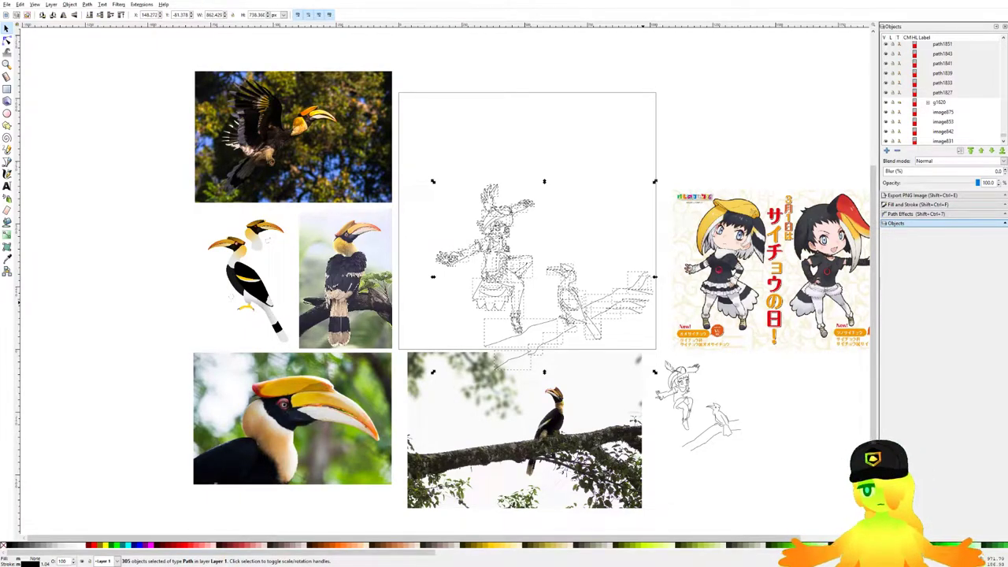
key("ctrl+g")
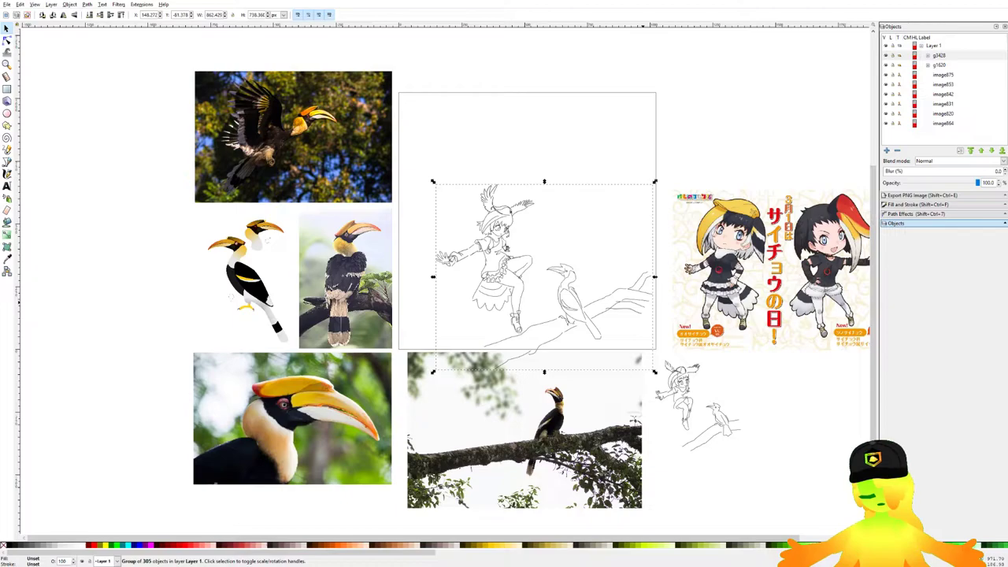
Step: Enlarge the grouped line art to about 1274 by 1091 px and position it to fill the page
scroll(472, 268, "left", 1)
left_click_drag(471, 182, 429, 161)
left_click_drag(607, 263, 606, 218)
left_click_drag(726, 110, 770, 73)
left_click_drag(636, 244, 654, 255)
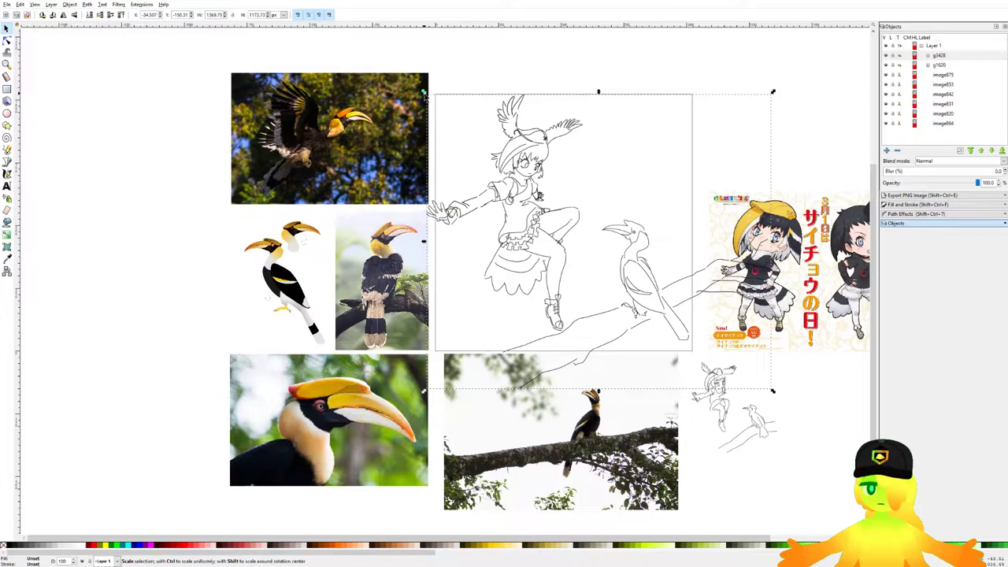
left_click_drag(427, 96, 441, 116)
left_click_drag(531, 178, 543, 207)
Step: Move the line art group out of Layer 1 to the level above it, and save the drawing
left_click(941, 56)
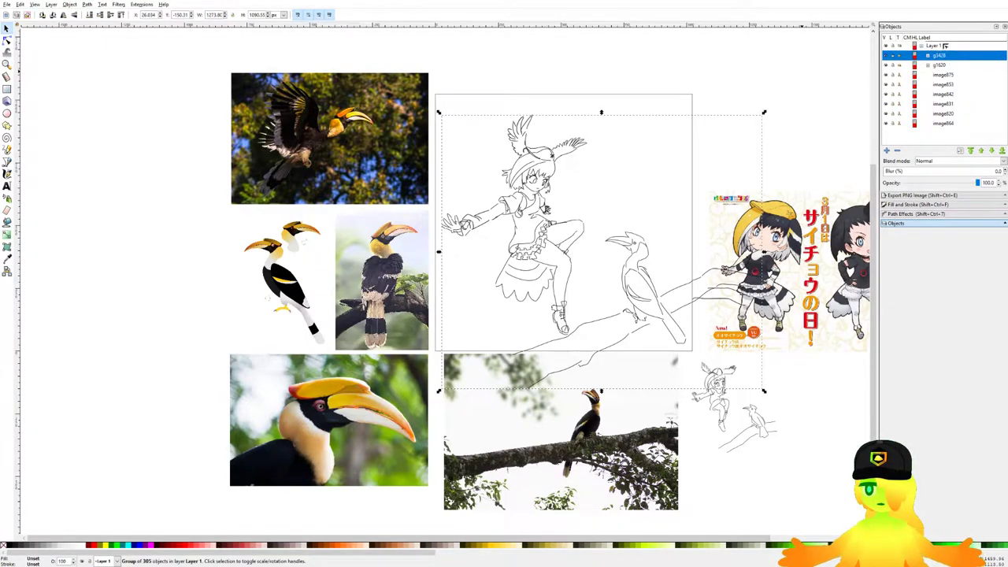
left_click_drag(943, 46, 944, 45)
left_click_drag(540, 193, 542, 165)
left_click(817, 95)
key("ctrl+s")
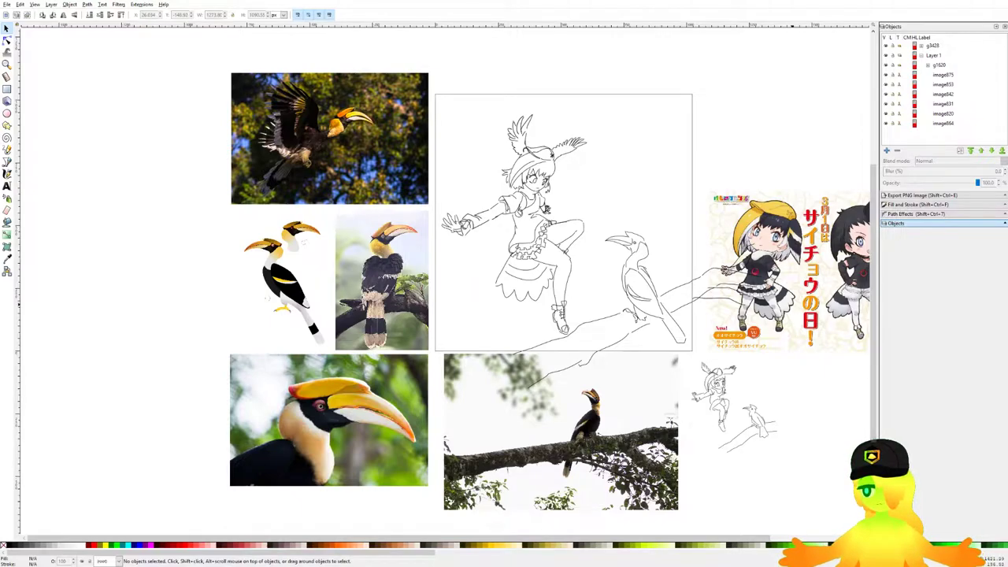
Step: Set the opacity of the line art group to 10%
left_click_drag(795, 301, 826, 317)
scroll(634, 242, "up", 1)
left_click(605, 228)
scroll(644, 264, "up", 1)
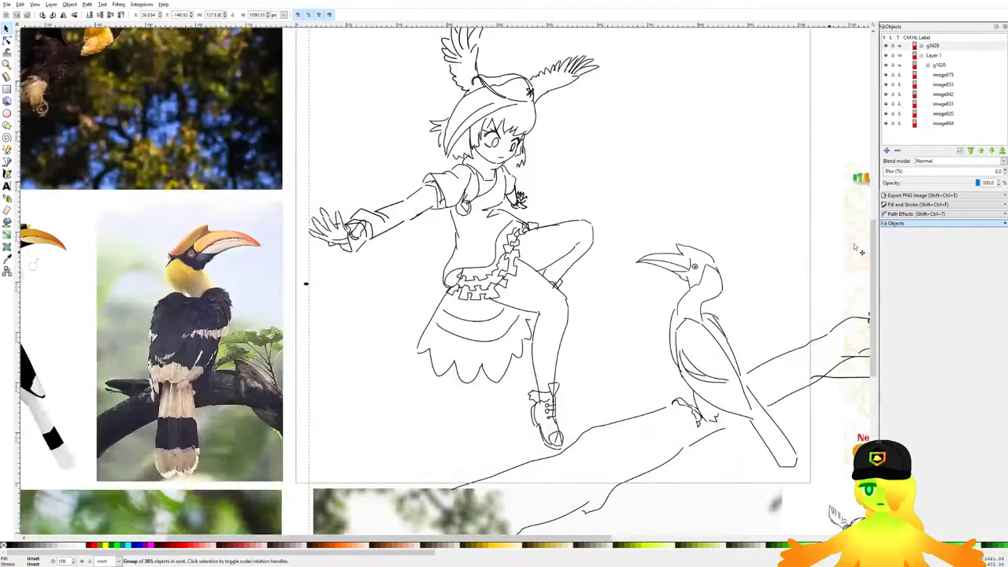
double_click(989, 183)
type("10")
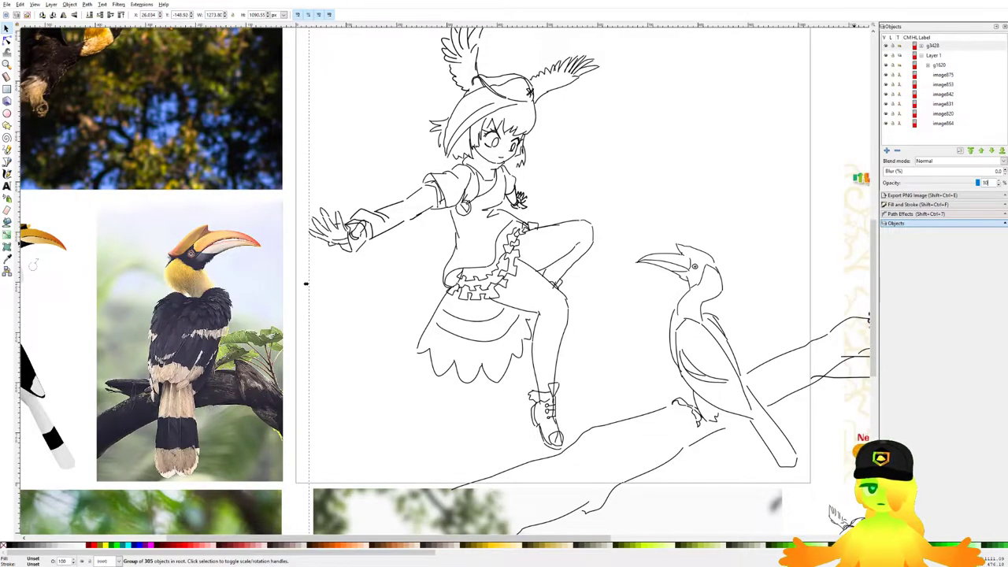
key("Return")
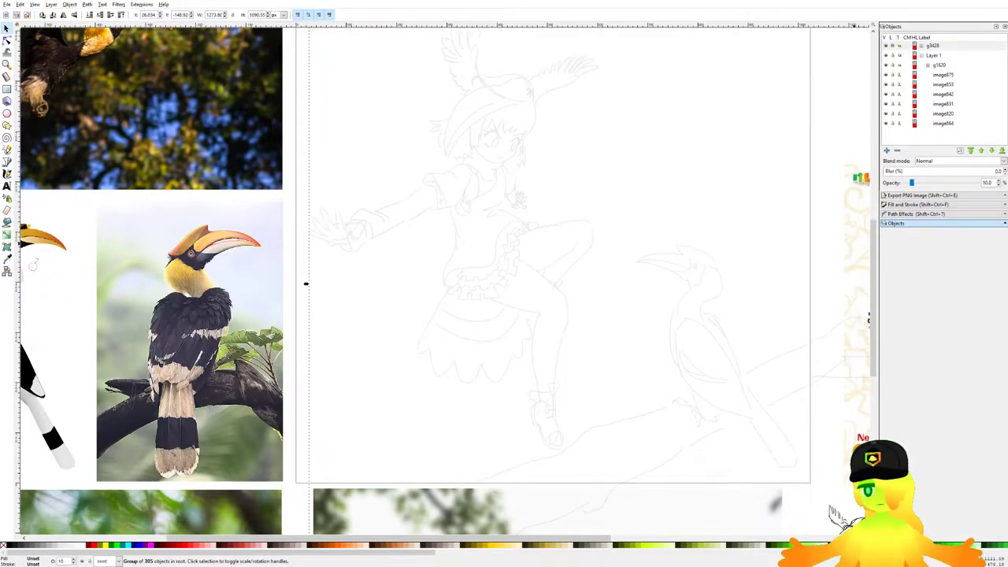
Step: Make Layer 1 the active layer and activate the Bezier Pen tool for tracing the faded sketch
scroll(547, 277, "down", 1)
mouse_move(623, 174)
left_mouse_down()
mouse_move(637, 248)
mouse_move(518, 293)
mouse_move(554, 268)
left_mouse_up()
left_click(952, 59)
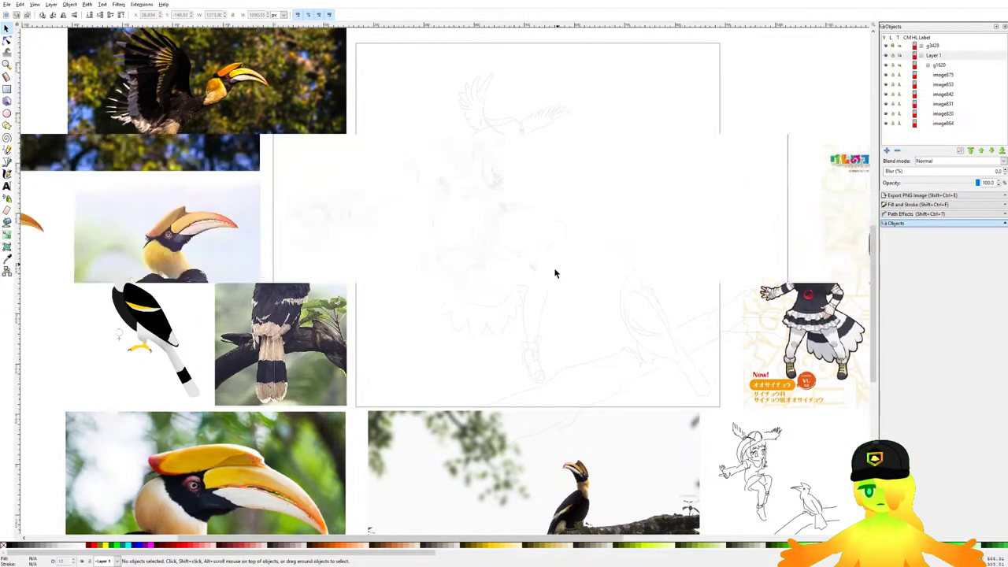
scroll(495, 157, "up", 2)
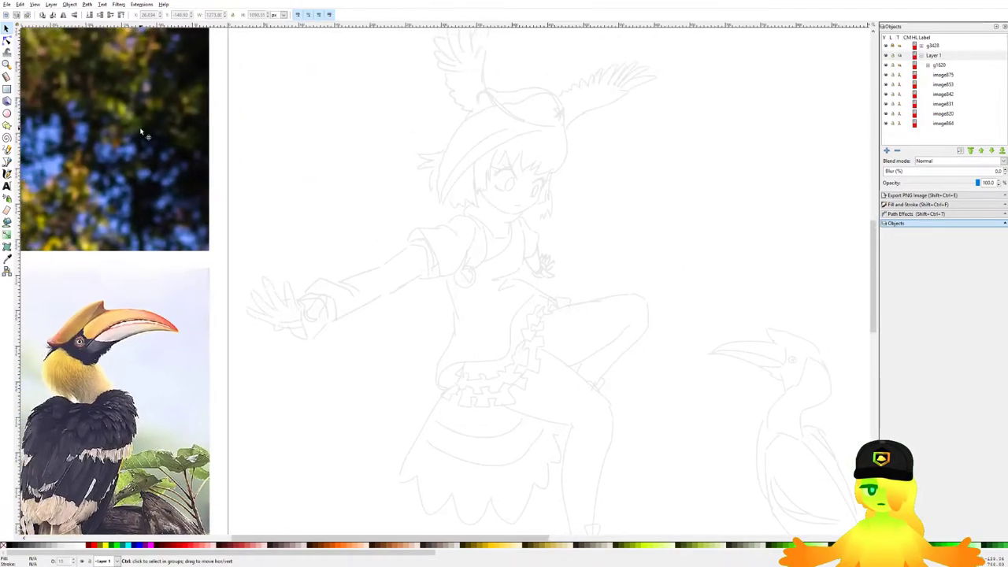
left_click(7, 150)
left_click(7, 162)
scroll(166, 164, "down", 2)
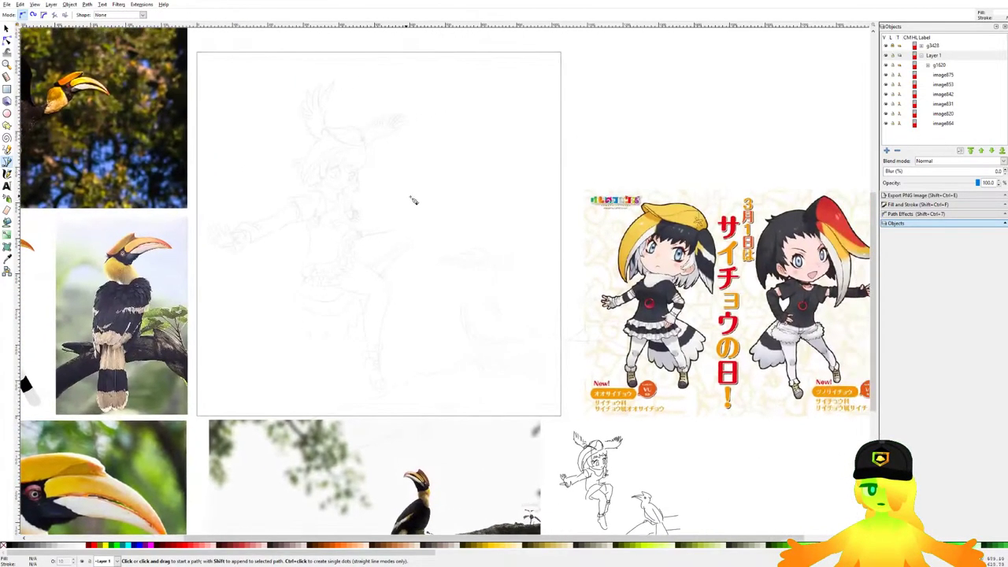
scroll(402, 199, "up", 4)
scroll(443, 232, "up", 3)
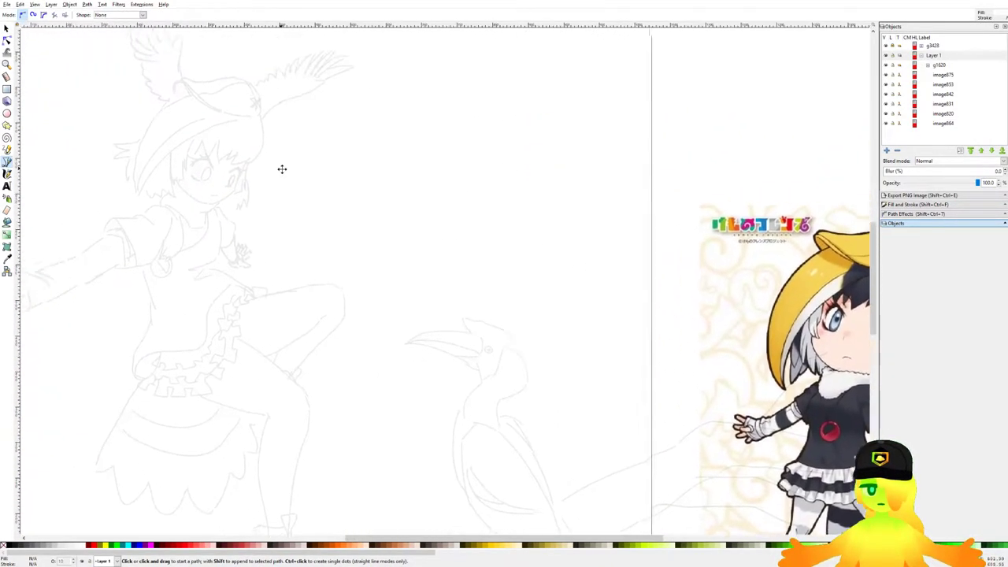
scroll(271, 165, "down", 1)
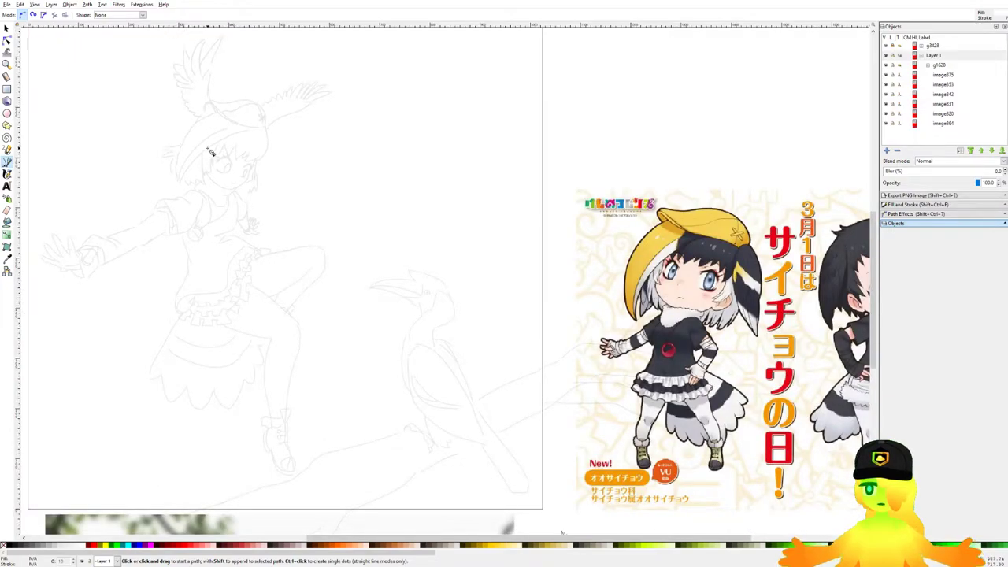
left_click_drag(237, 134, 302, 155)
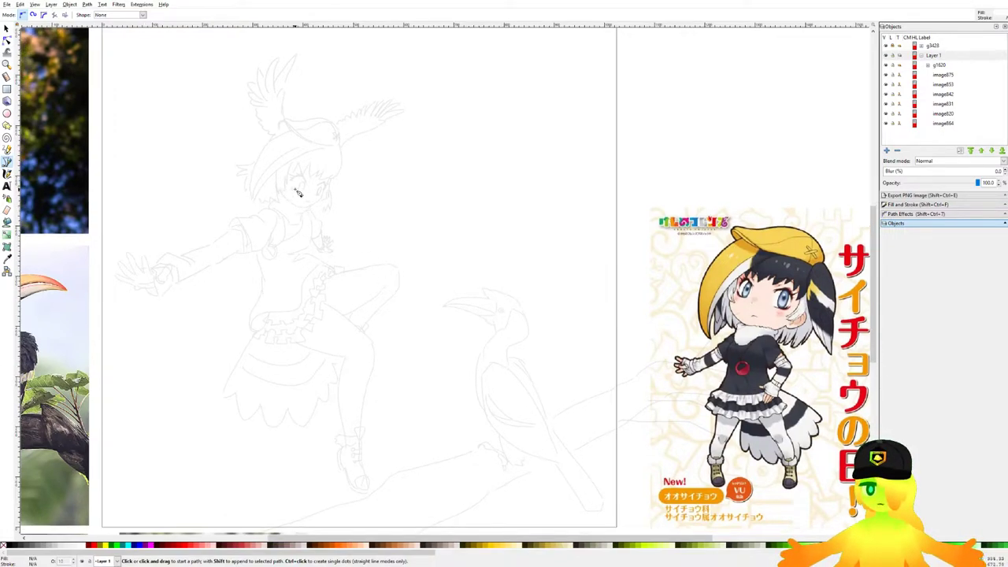
scroll(275, 170, "up", 3)
left_click_drag(509, 123, 345, 135)
key("Escape")
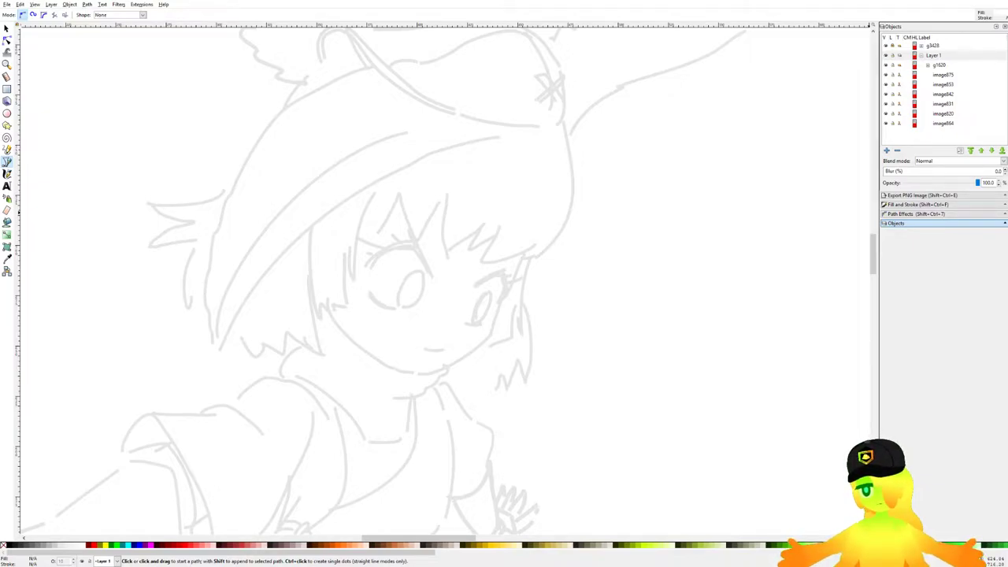
left_click_drag(502, 160, 525, 171)
left_click_drag(551, 135, 315, 155)
key("Escape")
left_click_drag(555, 125, 244, 181)
key("Escape")
left_click_drag(565, 132, 354, 160)
key("Escape")
Step: Trace the lower band of the beak-shaped hair sweep as a closed white crescent, from below the hat to the tip and back
left_click_drag(567, 132, 302, 164)
left_click(243, 359)
left_click_drag(213, 285, 398, 65)
scroll(252, 252, "down", 5)
scroll(253, 247, "up", 5)
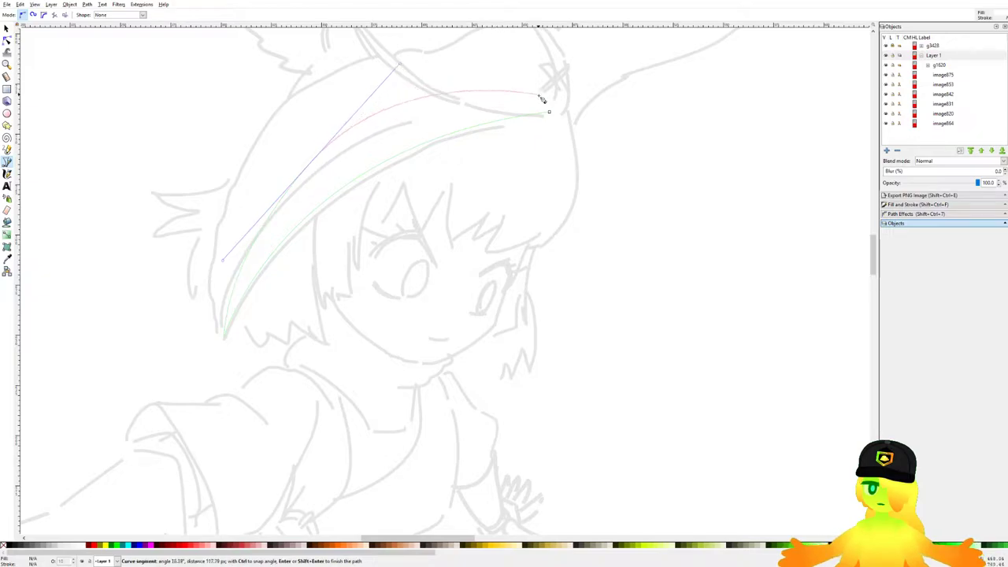
scroll(535, 113, "down", 3)
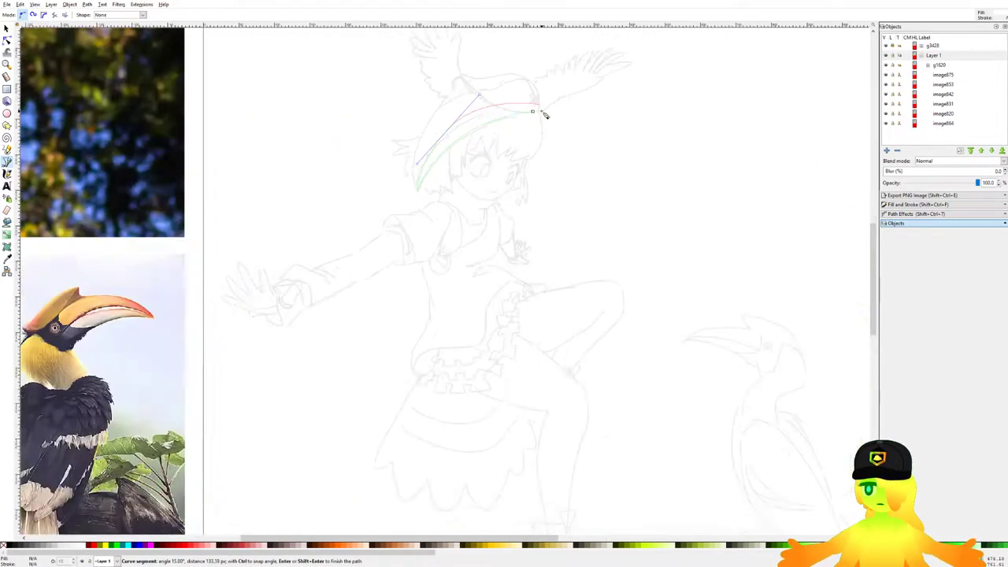
scroll(540, 114, "up", 2)
scroll(513, 165, "up", 2)
left_click(477, 152)
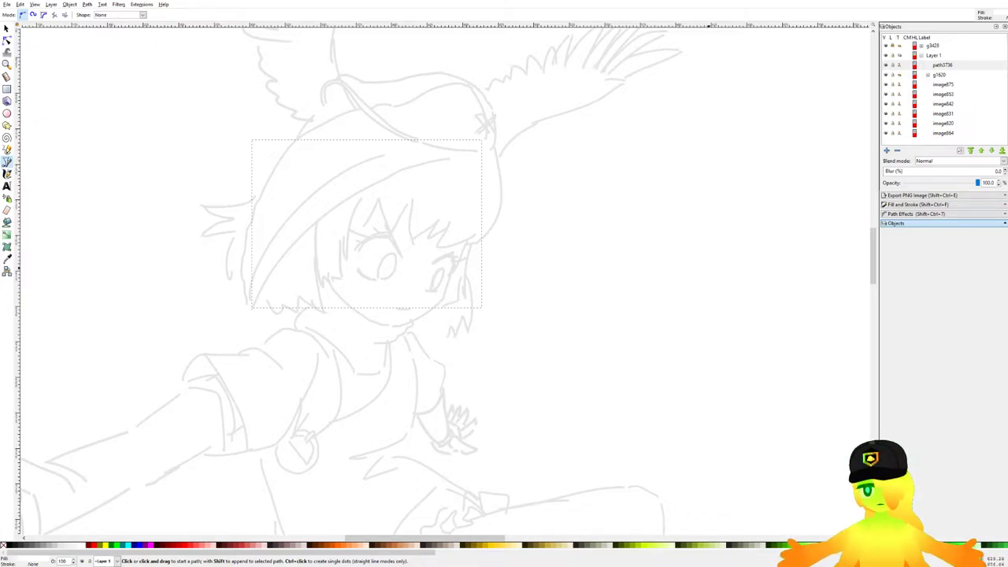
Step: Draw a backdrop rectangle of about 1057 by 1060 px covering the page behind all other objects, and fill it with cyan
scroll(324, 207, "down", 5)
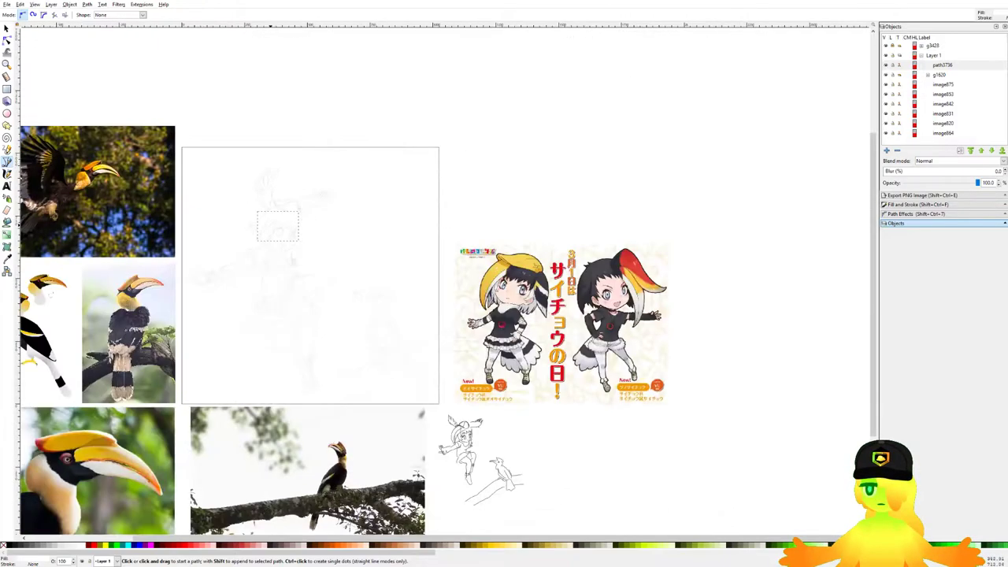
key("r")
left_click_drag(237, 132, 495, 390)
left_click(6, 28)
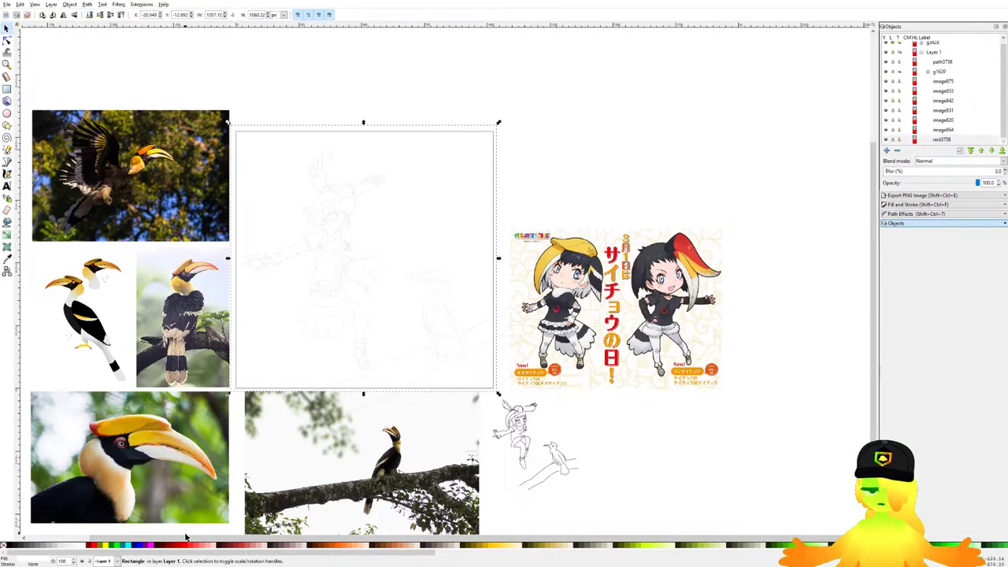
left_click(152, 545)
scroll(407, 228, "up", 1, "ctrl")
left_click_drag(428, 193, 425, 190)
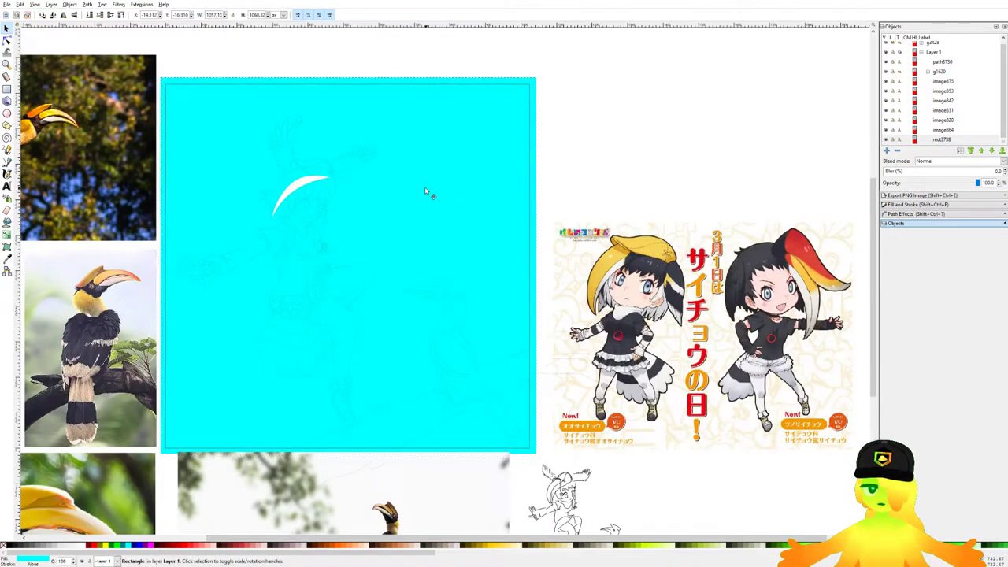
Step: Soften the backdrop rectangle's fill to a pale blue with HSL values of about 135, 120 and 237, and save the drawing
left_click(913, 204)
mouse_move(945, 86)
left_mouse_down()
mouse_move(972, 108)
mouse_move(926, 104)
mouse_move(935, 105)
left_mouse_up()
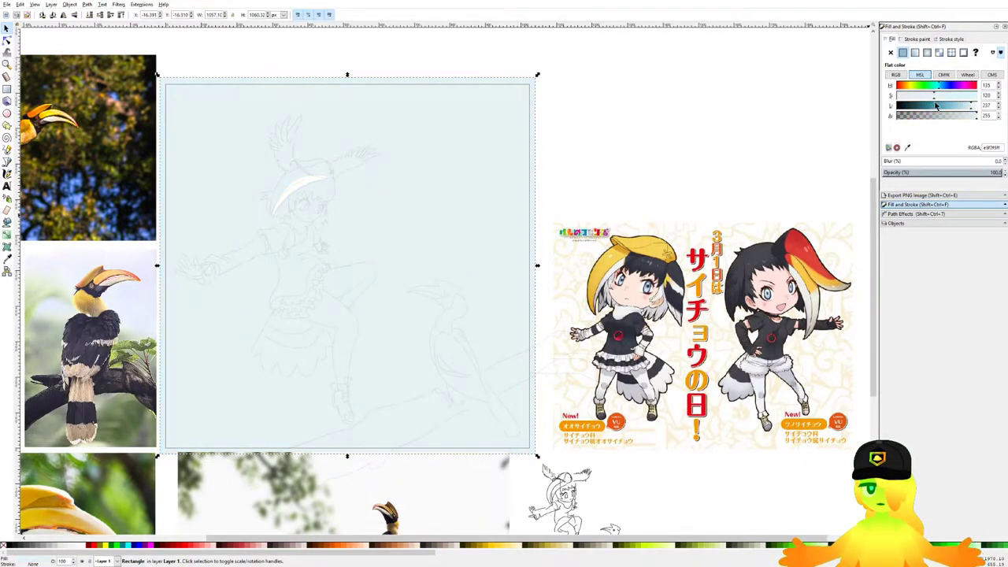
left_click(567, 188)
left_click_drag(449, 232, 603, 251)
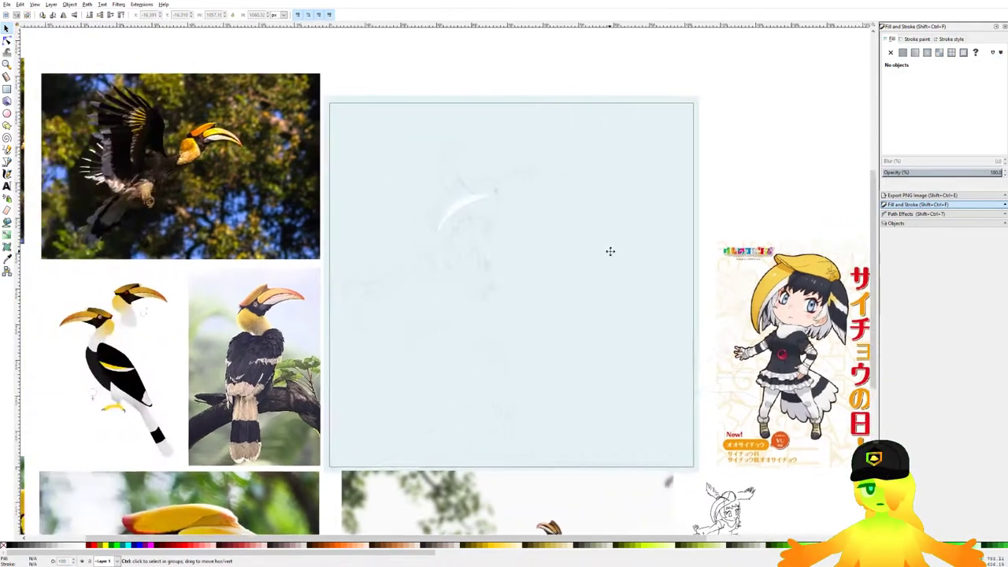
scroll(479, 259, "up", 4, "ctrl")
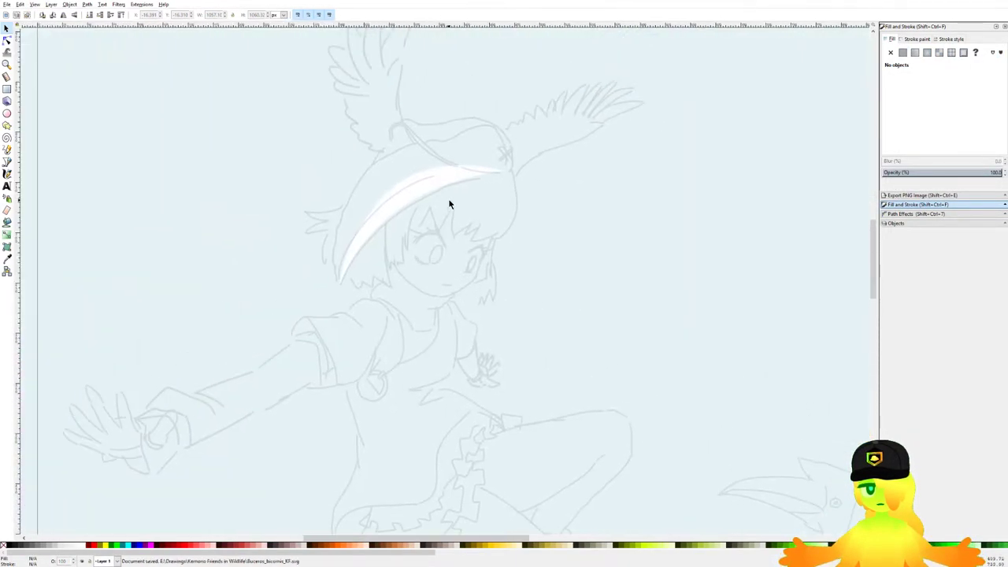
Step: Set the opacity of the sketch line art group to 5%, save the drawing, and make Layer 1 active again
left_click(360, 232)
scroll(360, 232, "up", 2, "ctrl")
left_click(913, 224)
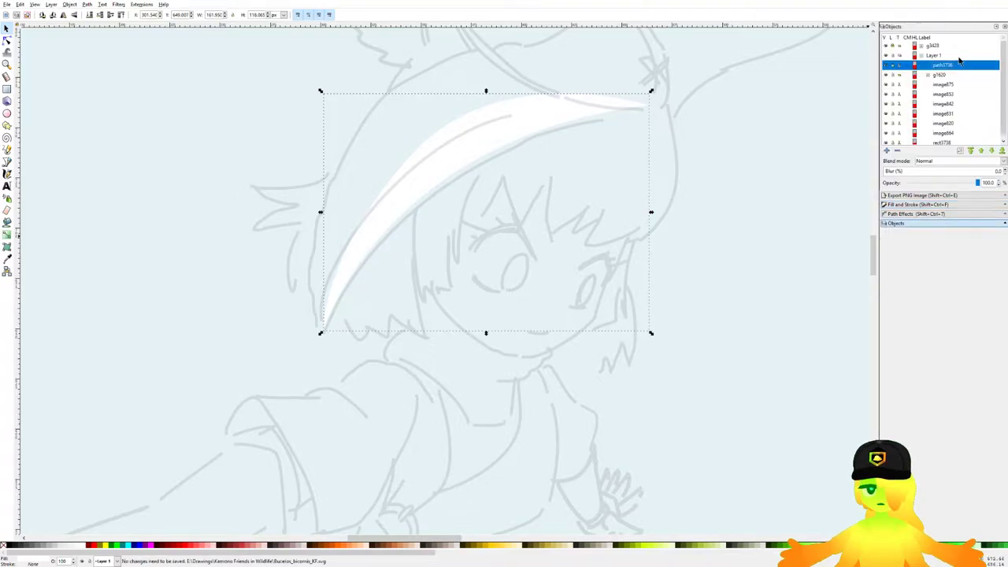
left_click(933, 46)
double_click(988, 183)
type("5")
key("Return")
key("ctrl+s")
left_click(935, 56)
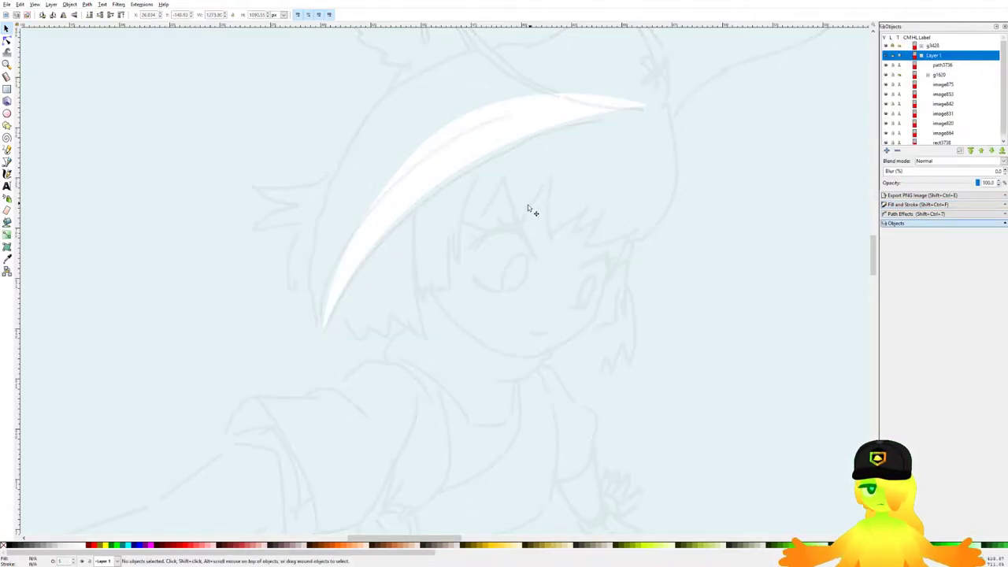
Step: Start the beak's upper outline with the Bezier Pen, curving from its lower tip along the white crescent toward the hat
left_click(7, 161)
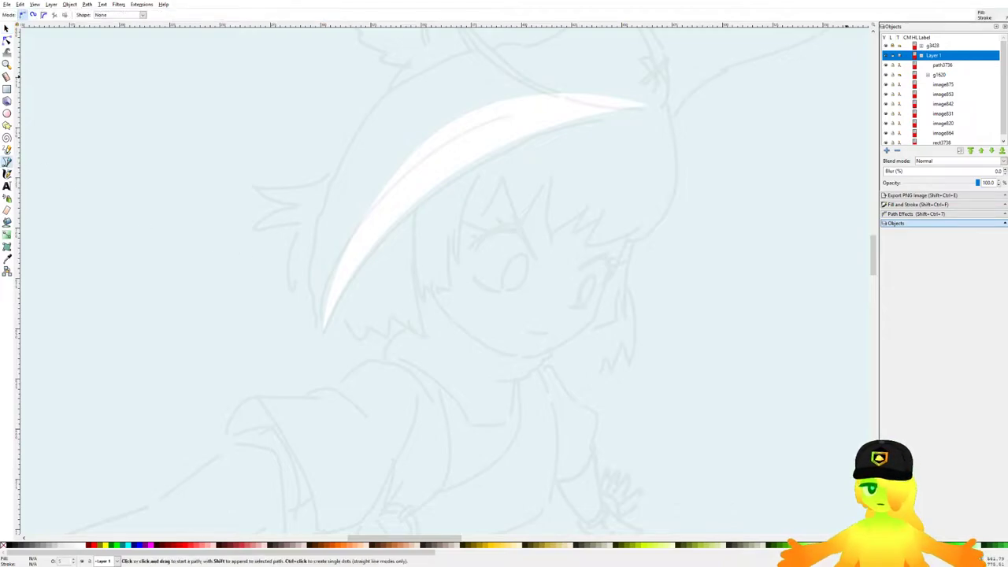
scroll(663, 113, "down", 5)
scroll(592, 139, "up", 1)
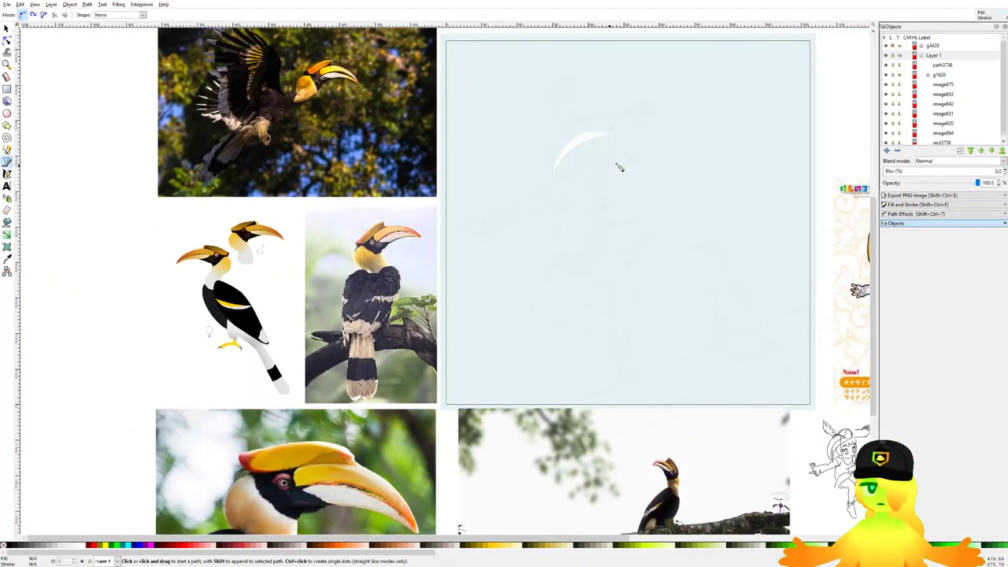
left_click_drag(606, 167, 426, 156)
scroll(390, 149, "up", 4)
scroll(293, 242, "up", 3)
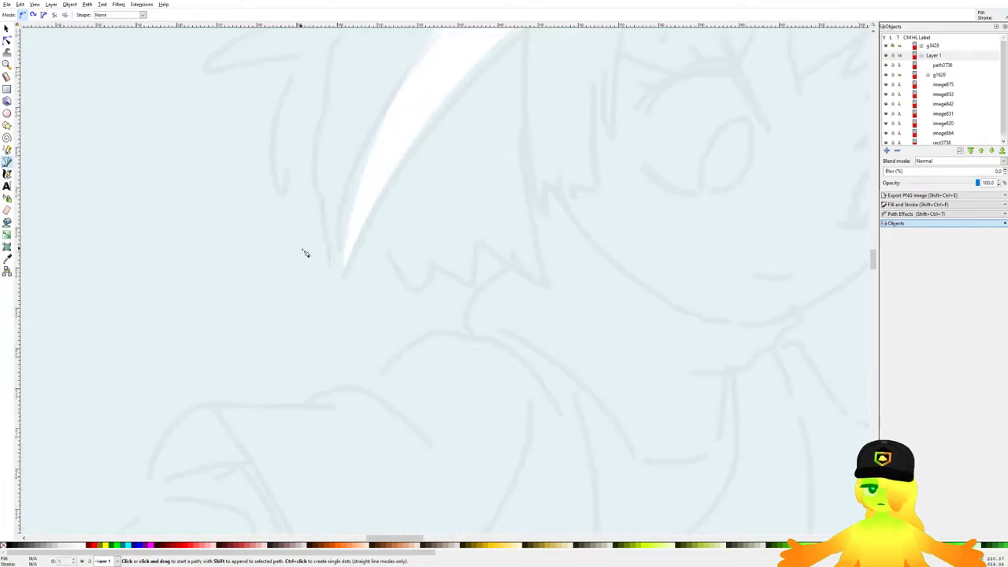
left_click_drag(349, 273, 384, 22)
scroll(465, 284, "up", 6)
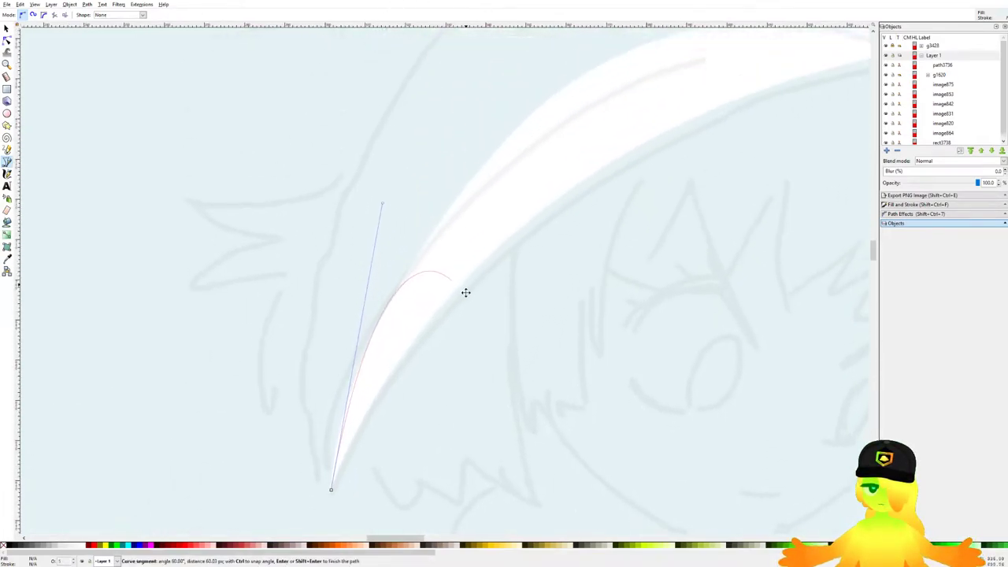
scroll(621, 86, "down", 2)
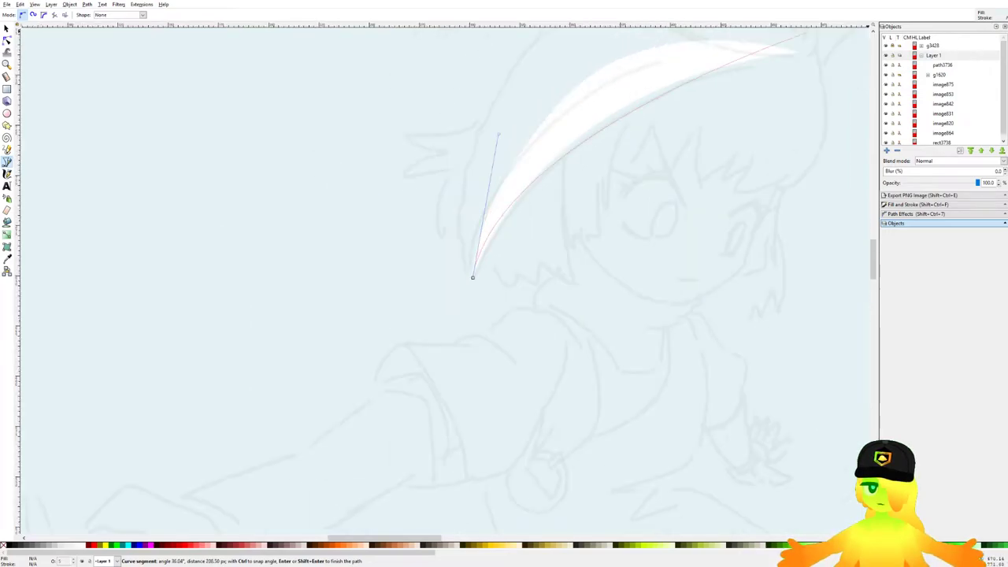
scroll(724, 150, "down", 4)
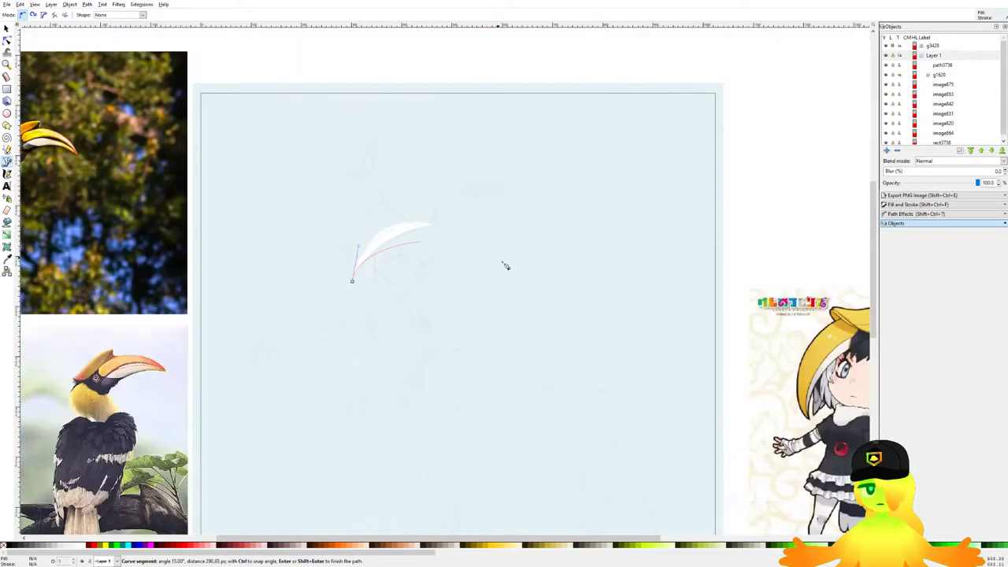
scroll(499, 263, "up", 1)
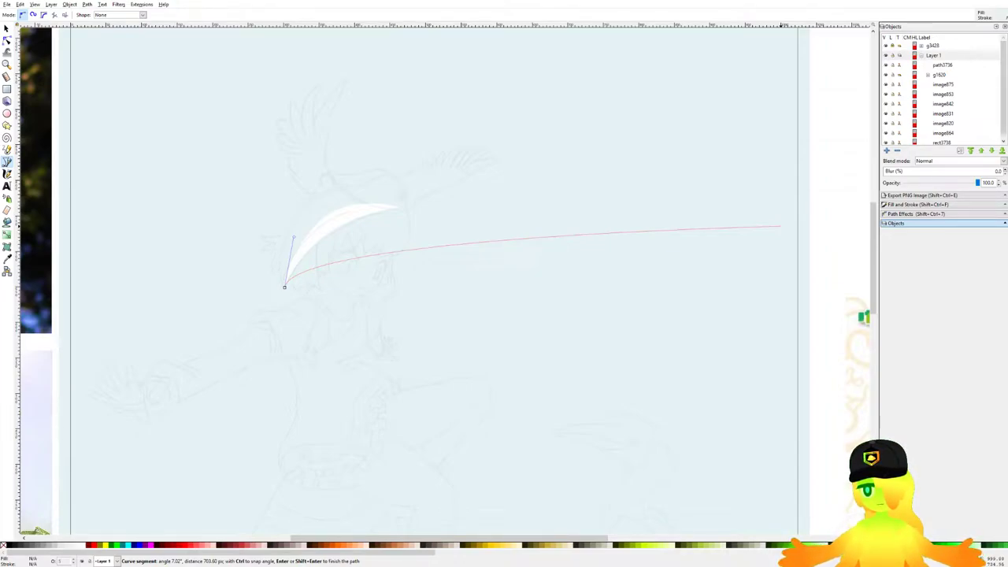
scroll(473, 236, "down", 3)
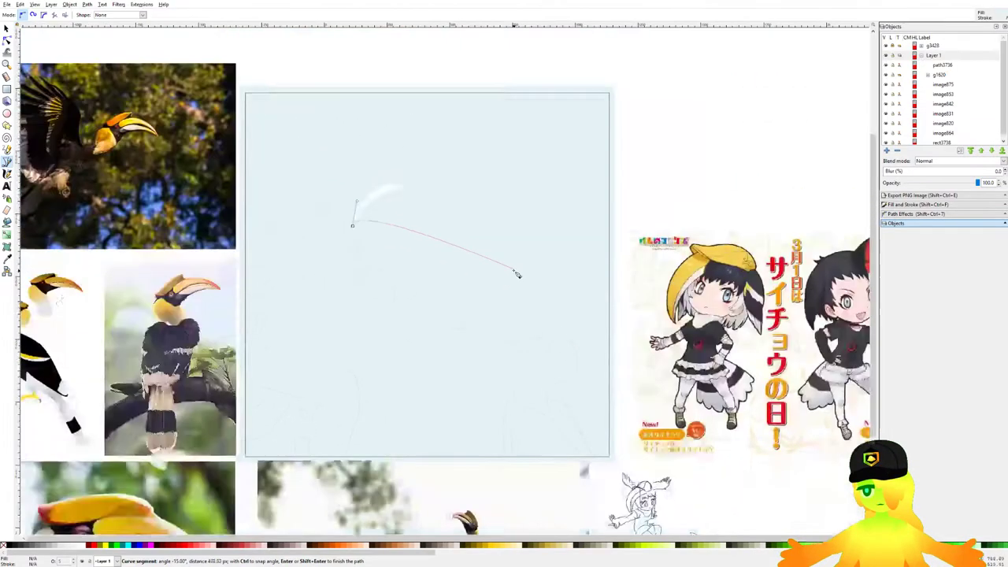
scroll(610, 276, "up", 1)
scroll(305, 236, "up", 7)
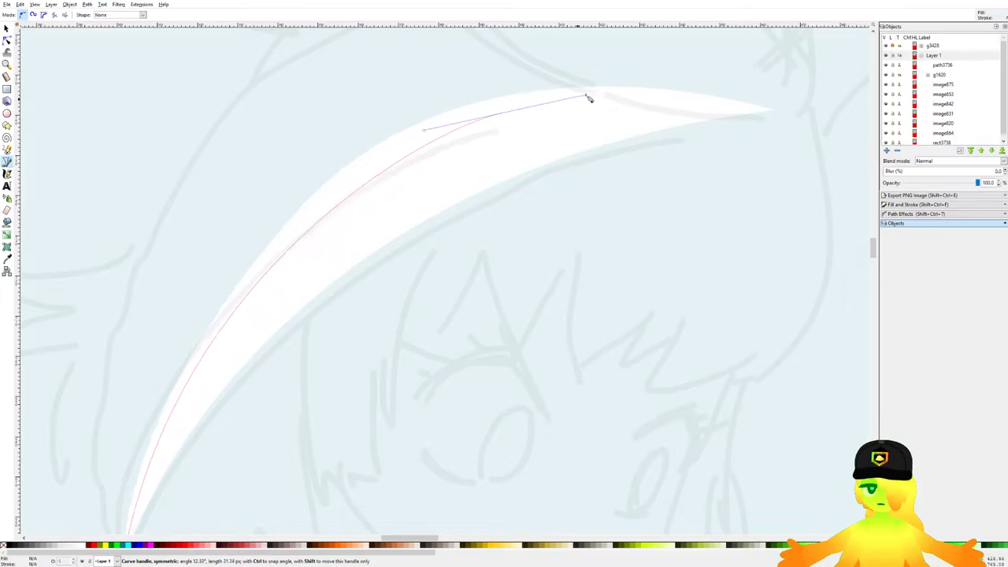
scroll(599, 97, "down", 6)
scroll(438, 122, "up", 7)
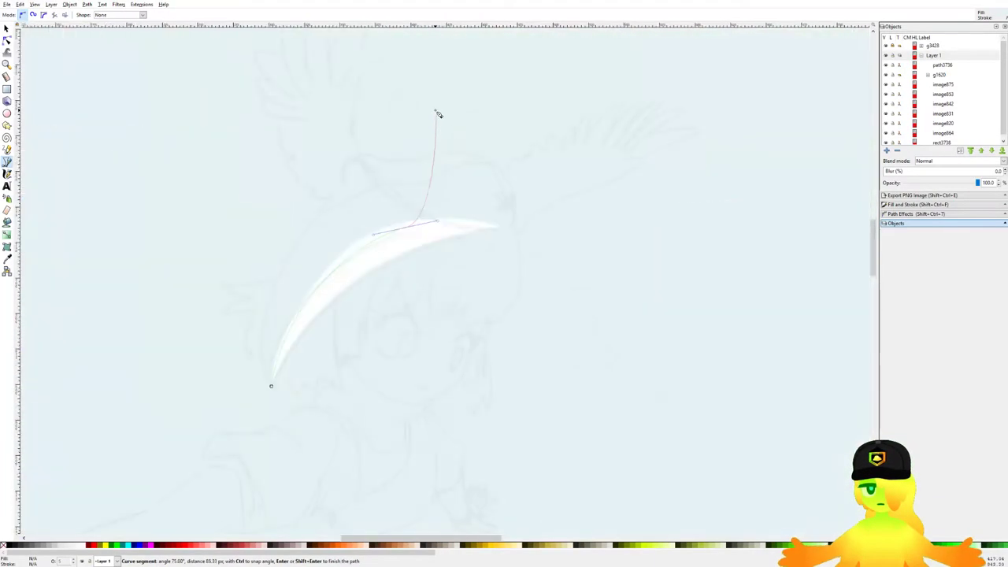
Step: Carry the outline over the hat and down the beak's outer edge, close it at the tip, and fill the shape yellow
left_click_drag(348, 246, 425, 154)
left_click_drag(292, 183, 170, 302)
left_click_drag(167, 379, 209, 299)
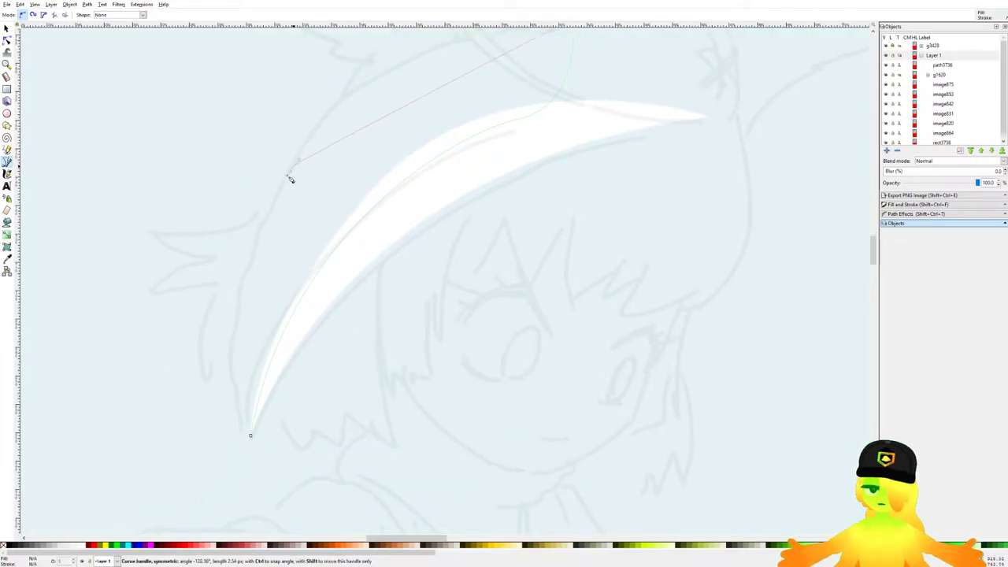
left_click(252, 435)
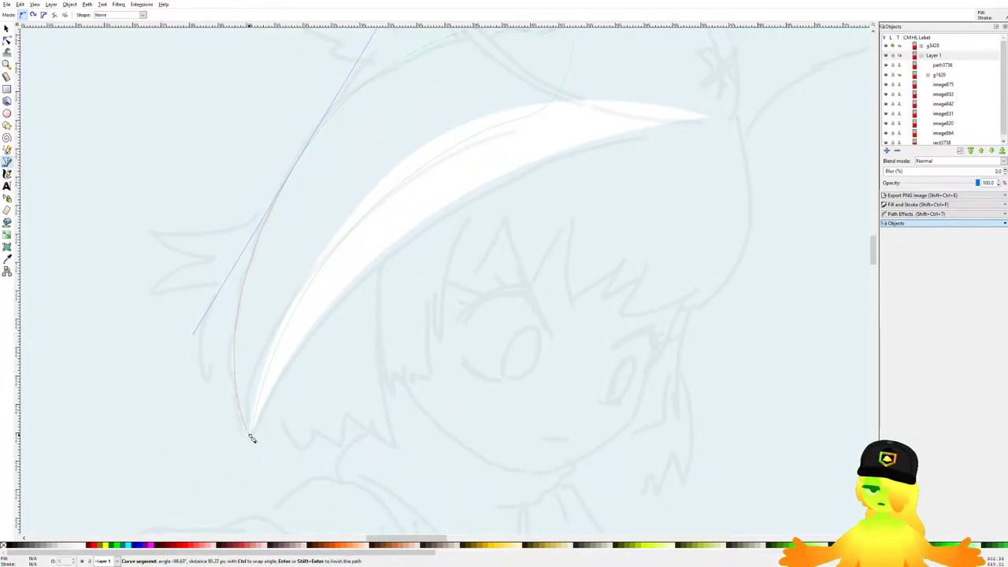
scroll(261, 417, "down", 1)
left_click(488, 547)
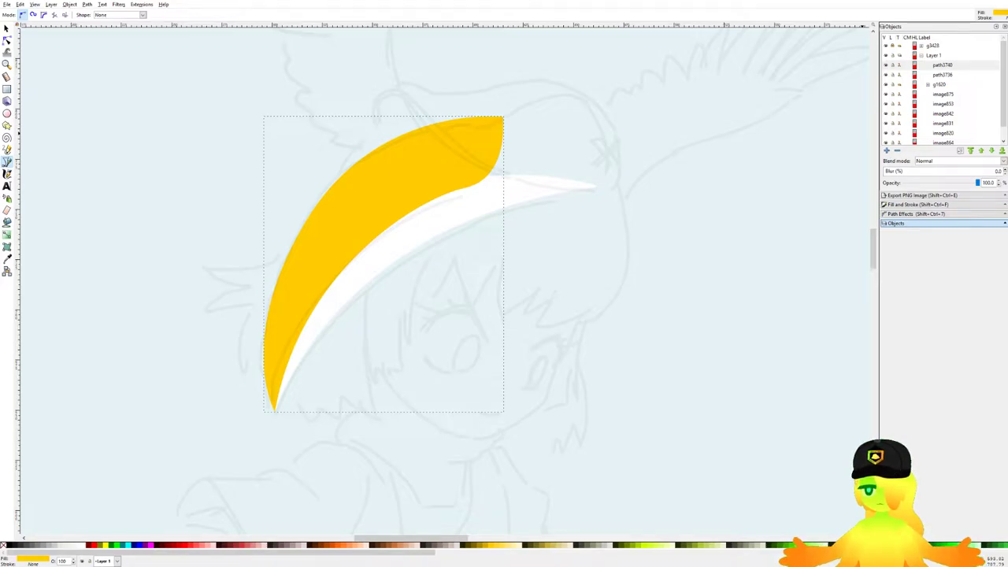
Step: Save the drawing and reshape the nodes at the yellow beak shape's upper end where it meets the hat and white crescent
scroll(454, 268, "down", 5)
scroll(520, 299, "up", 3)
scroll(441, 217, "down", 3)
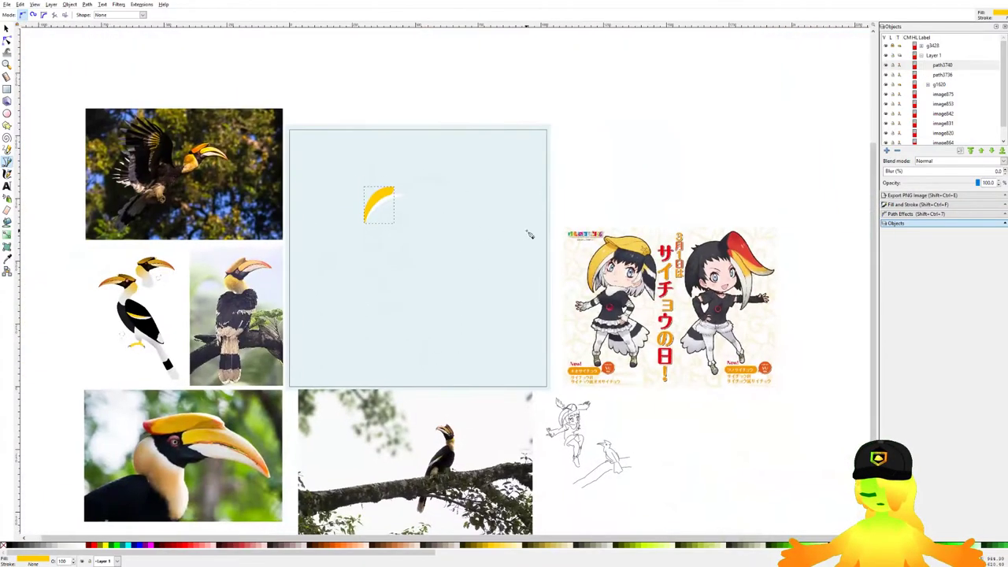
scroll(532, 239, "up", 2)
scroll(311, 237, "up", 3)
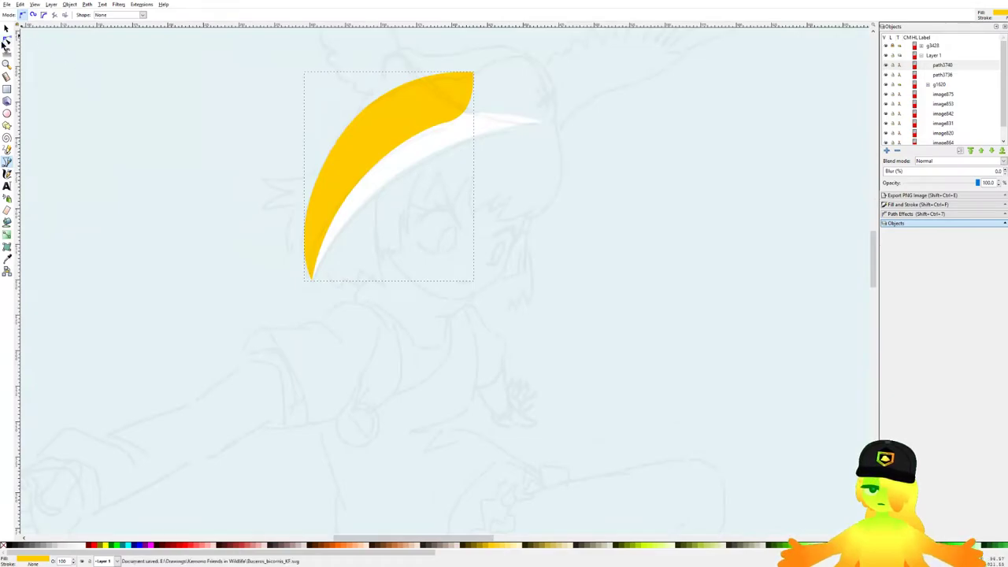
left_click(6, 39)
mouse_move(447, 122)
left_mouse_down()
mouse_move(490, 114)
mouse_move(437, 125)
left_mouse_up()
scroll(449, 123, "down", 2)
left_click(531, 166)
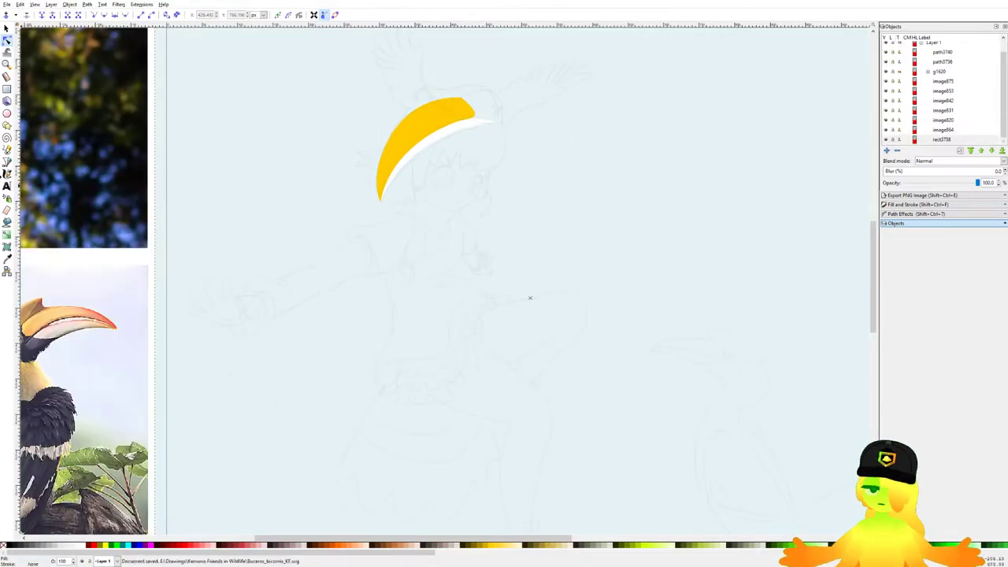
Step: Start the face outline with the Bezier Pen, curving from the right temple down the cheek to the chin
key("c")
scroll(471, 180, "up", 3)
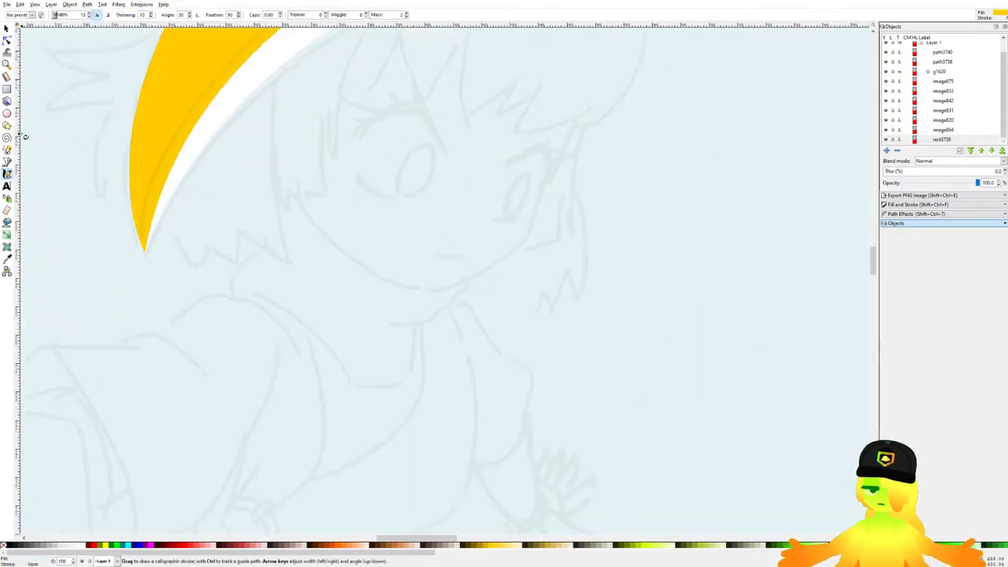
left_click(7, 161)
left_click(613, 64)
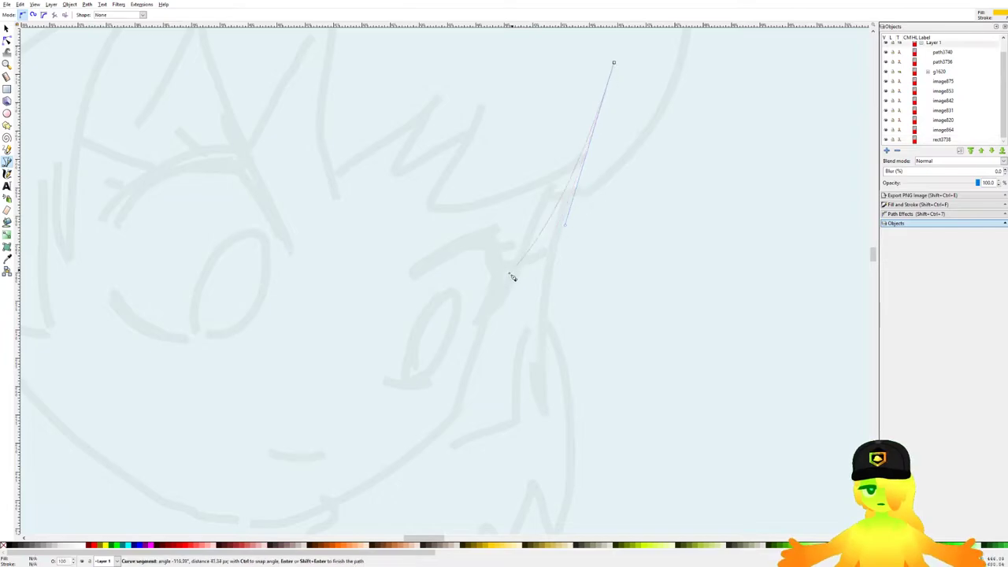
left_click_drag(477, 324, 453, 393)
left_click_drag(453, 408, 515, 298)
left_click_drag(544, 234, 519, 313)
left_click_drag(374, 391, 307, 400)
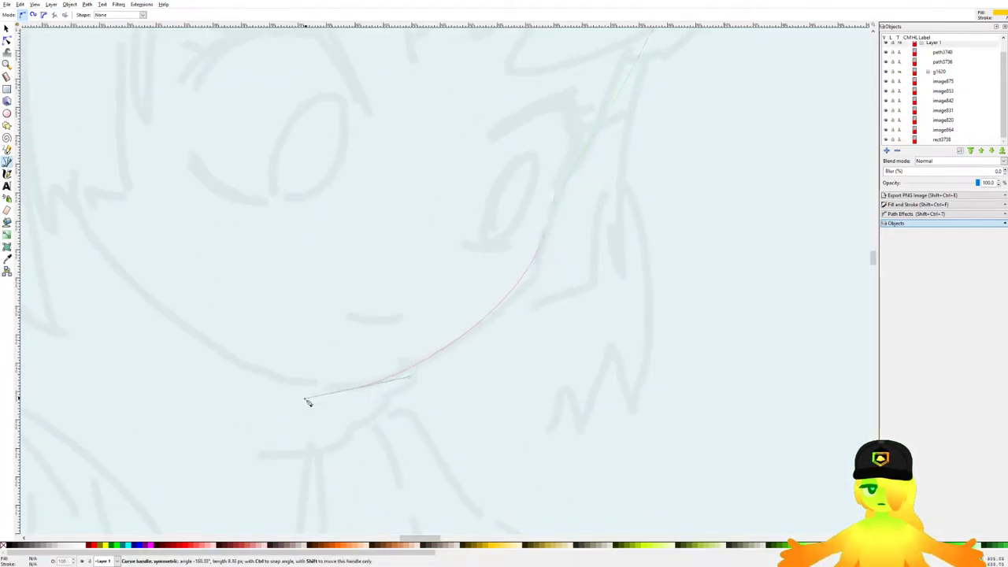
Step: Carry the face outline up the left cheek to the beak, close it at the temple, and fill it pale peach
scroll(229, 305, "down", 2)
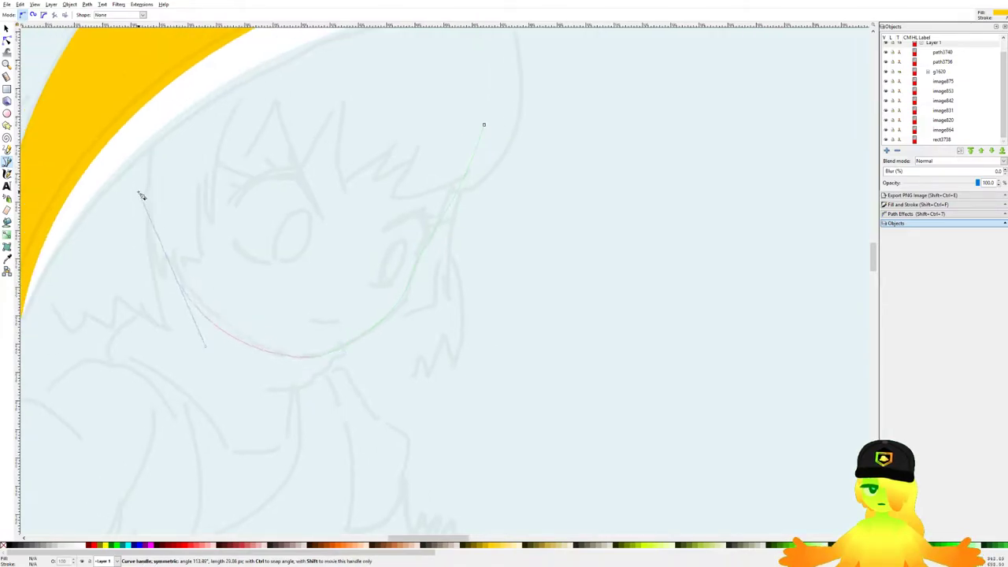
left_click_drag(160, 228, 139, 118)
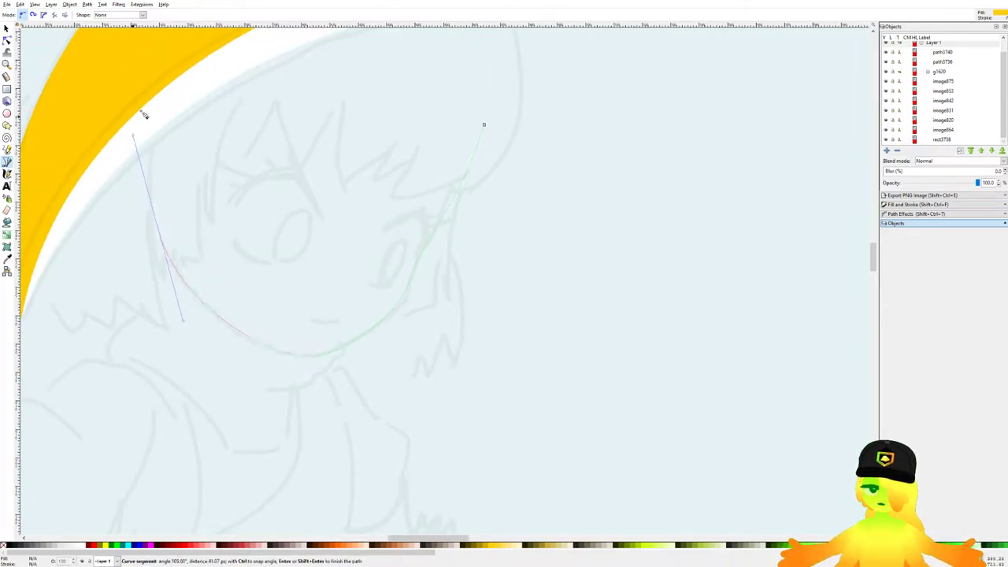
scroll(234, 171, "up", 2)
left_click(528, 235)
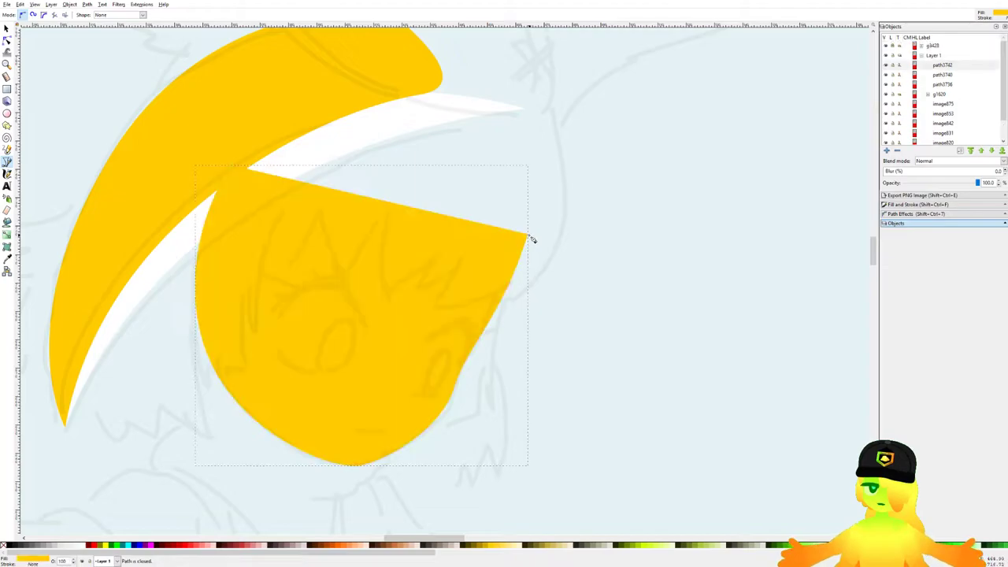
left_click(365, 546)
Step: Restack the peach face shape directly above the background rectangle, beneath the beak shapes, and save the drawing
scroll(453, 346, "down", 2)
left_click_drag(454, 345, 472, 252)
key("End")
key("Page_Up")
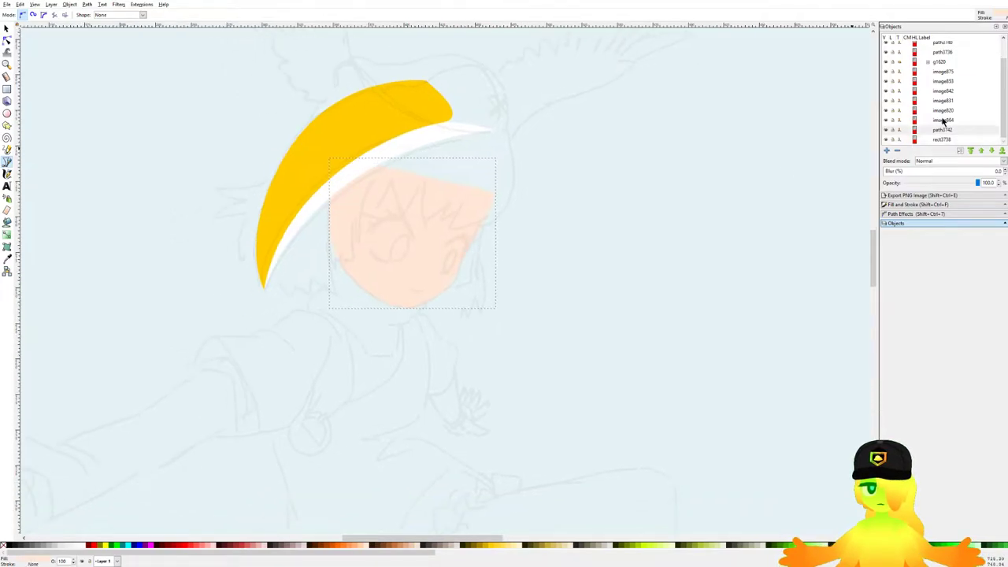
scroll(580, 193, "down", 5)
key("ctrl+s")
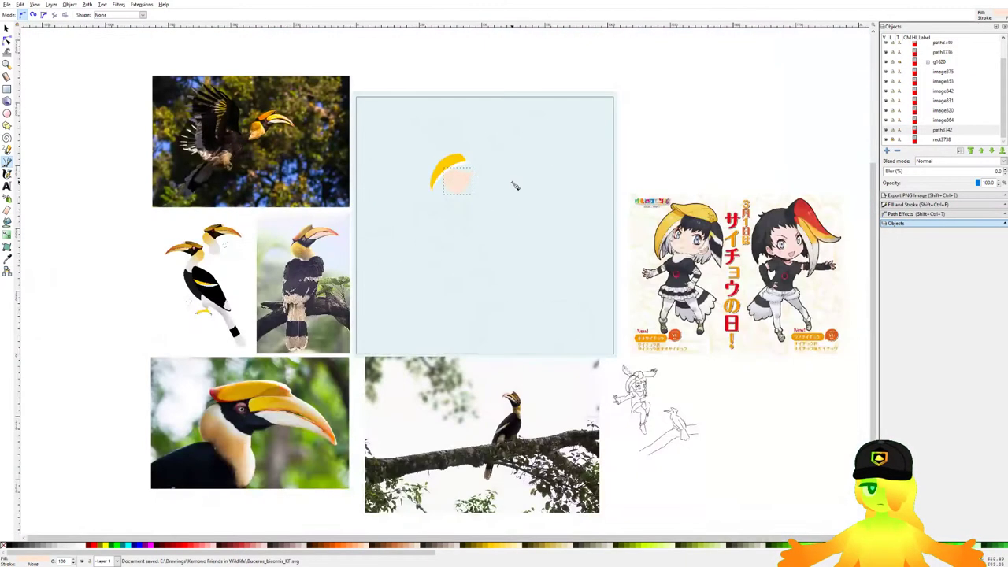
Step: Start the hair outline with the Bezier Pen, curving down the right side of the head to the fringe at the temple
scroll(473, 211, "up", 2)
scroll(475, 189, "up", 1)
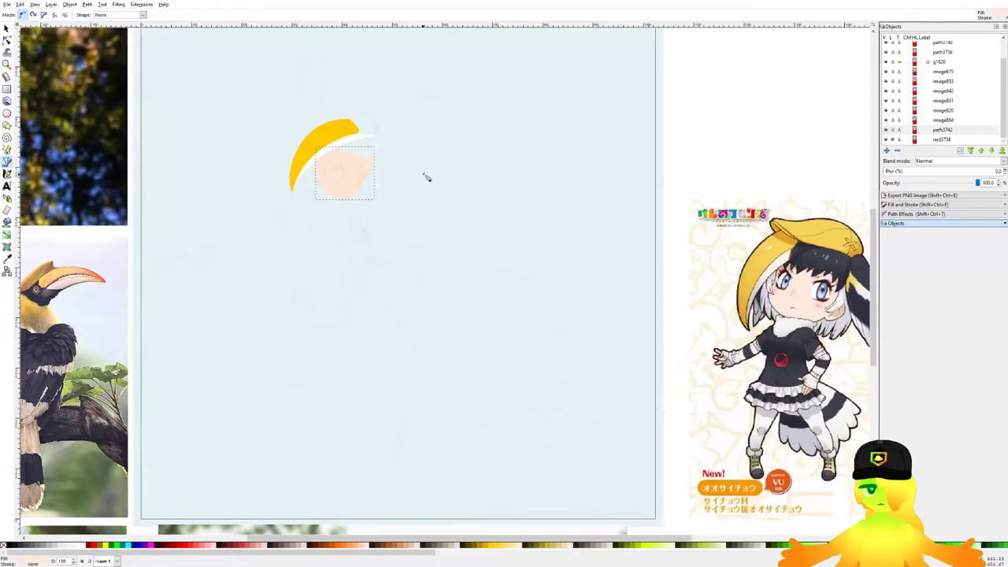
scroll(350, 181, "up", 4)
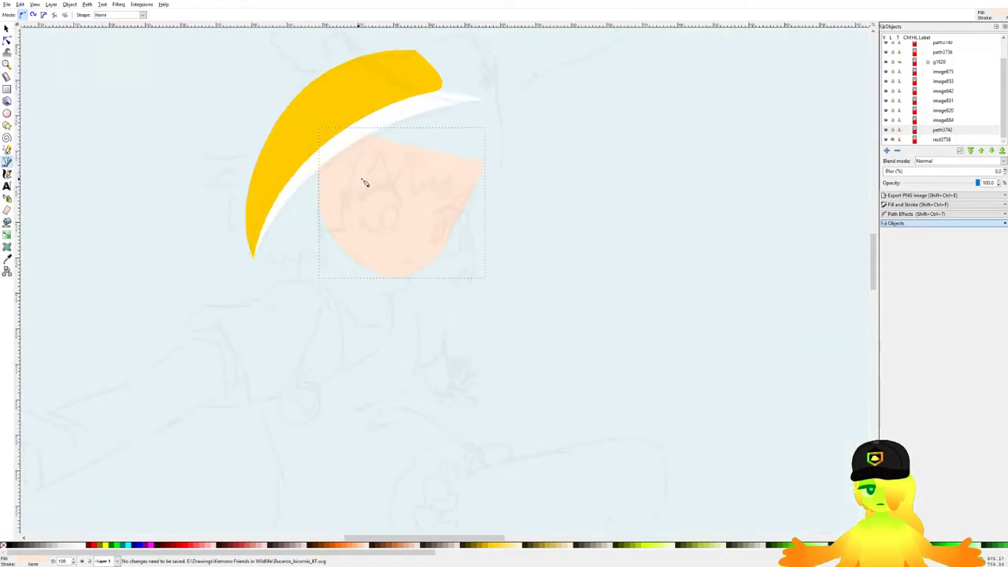
scroll(490, 153, "down", 5)
scroll(451, 155, "right", 1)
scroll(412, 155, "up", 4)
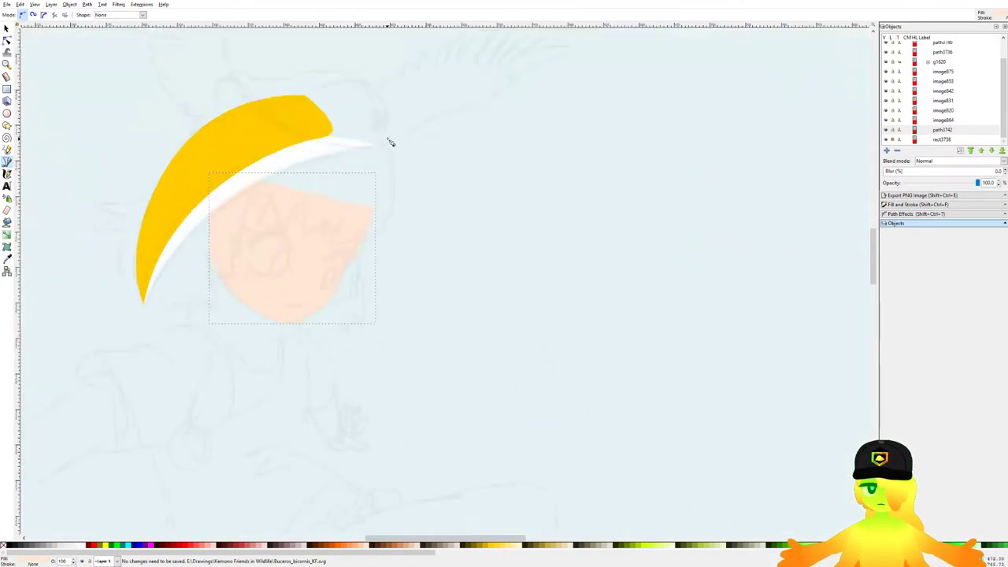
left_click(368, 113)
left_click_drag(439, 233, 488, 157)
key("Escape")
left_click_drag(429, 37, 506, 201)
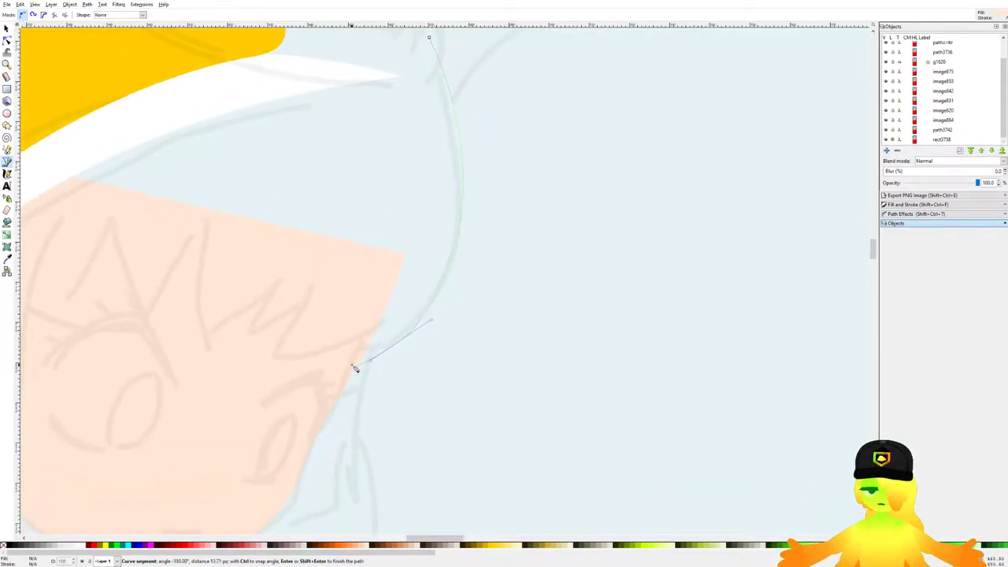
left_click_drag(369, 365, 339, 372)
scroll(323, 378, "up", 3)
key("BackSpace")
left_click_drag(449, 329, 351, 360)
left_click(315, 355)
Step: Continue the hair outline along the short zigzag fringe spikes above the right eye, following the sketch
left_click(357, 289)
left_click_drag(323, 296, 633, 291)
left_click(509, 325)
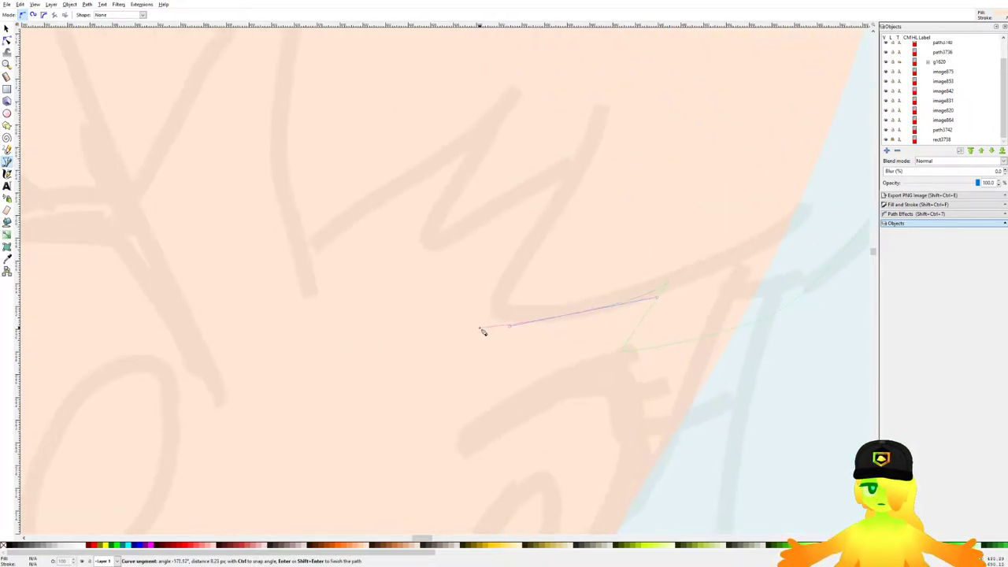
left_click(548, 172)
left_click(439, 254)
left_click_drag(452, 147, 320, 269)
left_click(306, 292)
Step: Continue the hair outline through the tall fringe spikes at the middle of the forehead up to the central peak
left_click_drag(288, 163, 308, 243)
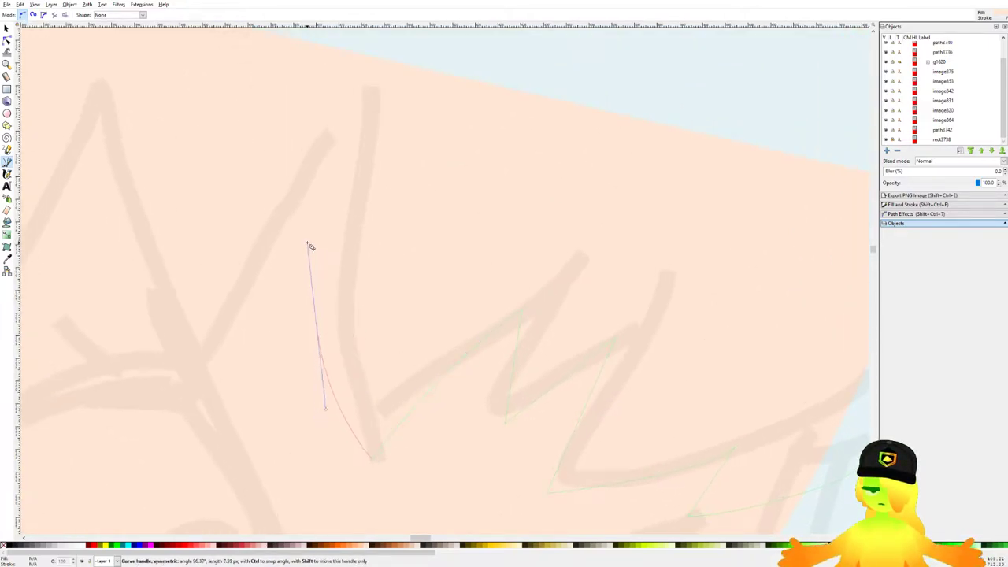
left_click(326, 149)
left_click_drag(296, 191, 439, 148)
left_click_drag(406, 191, 371, 264)
left_click(360, 347)
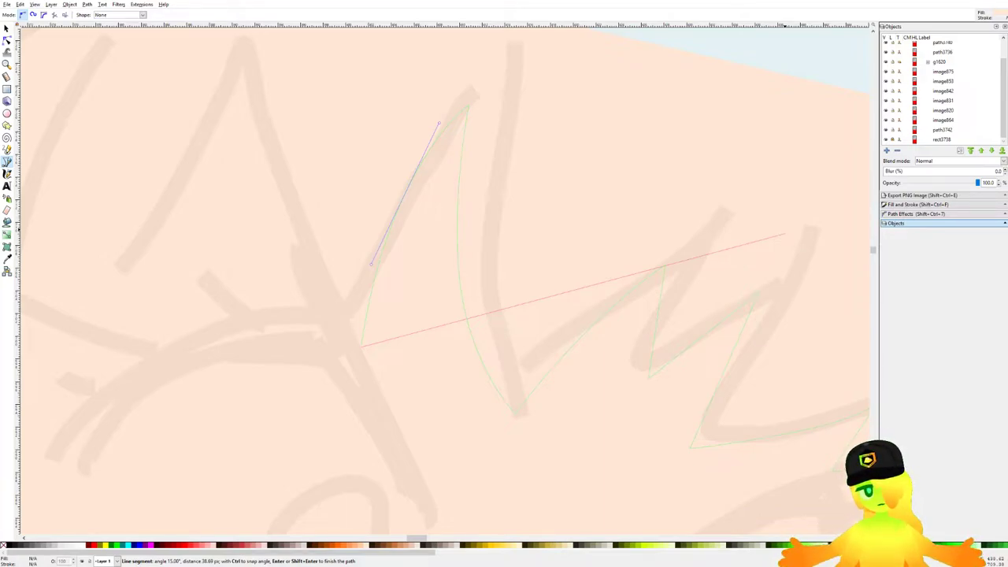
left_click_drag(423, 231, 487, 251)
left_click_drag(351, 261, 315, 186)
left_click(294, 91)
Step: Carry the hair outline down over the left eye and back up behind the white crescent and beak
scroll(311, 122, "down", 4)
scroll(313, 129, "up", 2)
left_click_drag(312, 129, 429, 248)
left_click(374, 257)
scroll(360, 224, "down", 2)
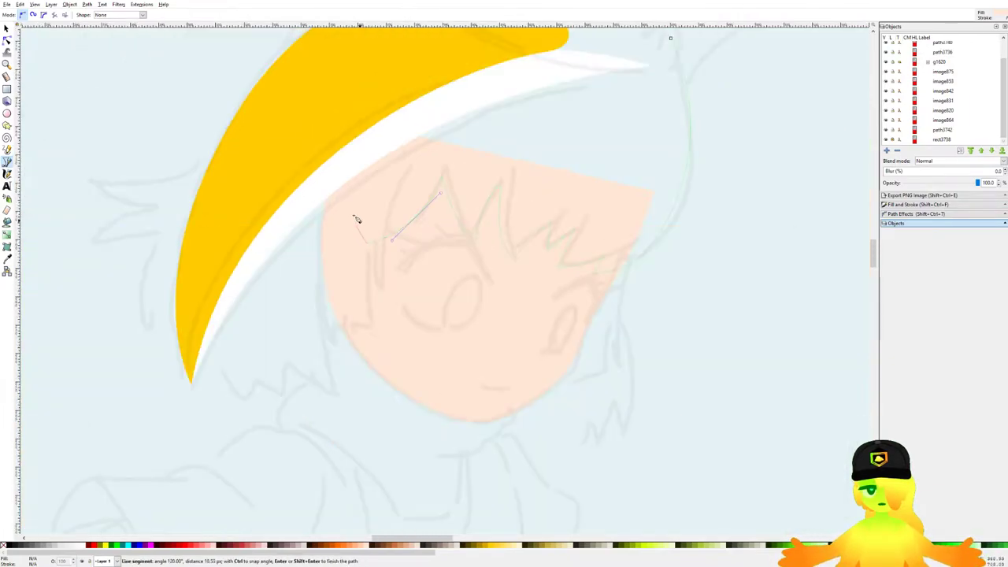
scroll(336, 140, "down", 1)
left_click_drag(326, 121, 287, 194)
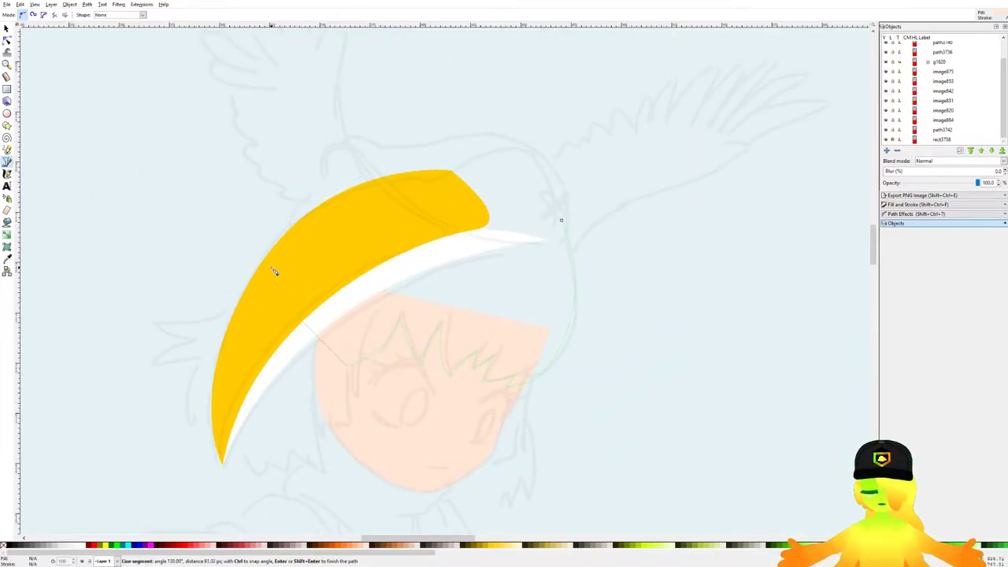
Step: Curve the hair outline over the top of the head, close it at its starting node, and save the drawing
scroll(368, 168, "down", 4, "ctrl")
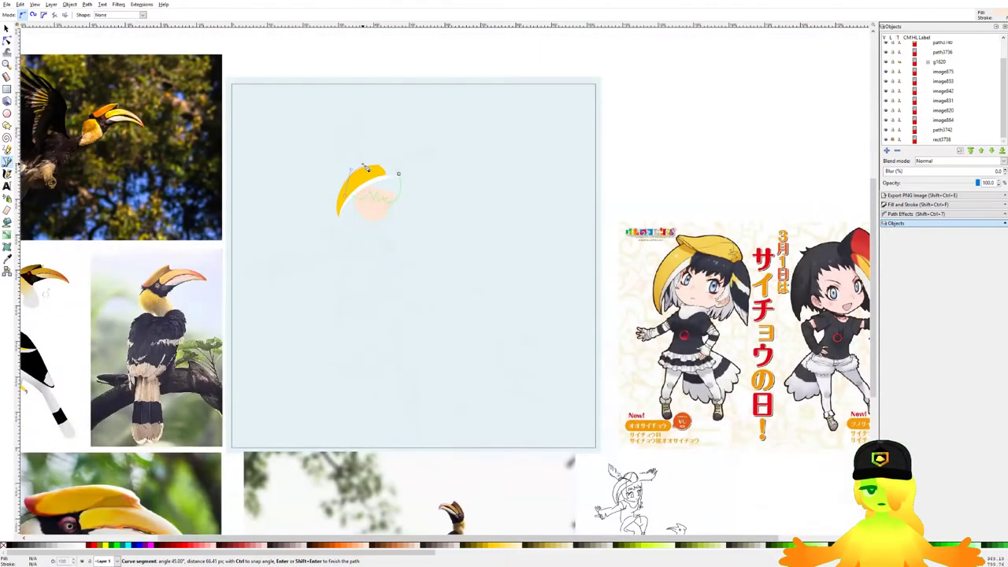
scroll(366, 168, "up", 6, "ctrl")
left_click_drag(407, 138, 501, 126)
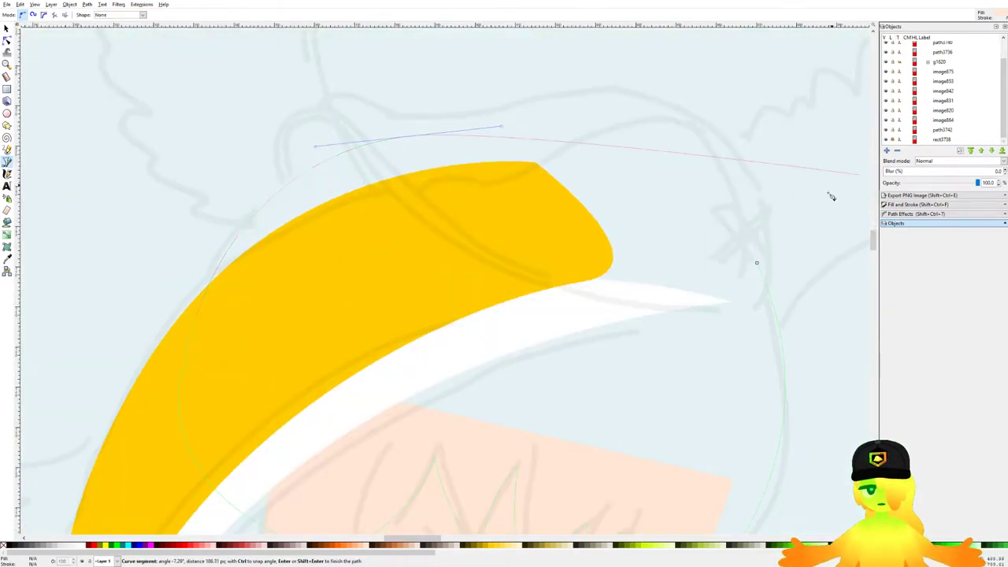
left_click(756, 264)
scroll(496, 218, "down", 4, "ctrl")
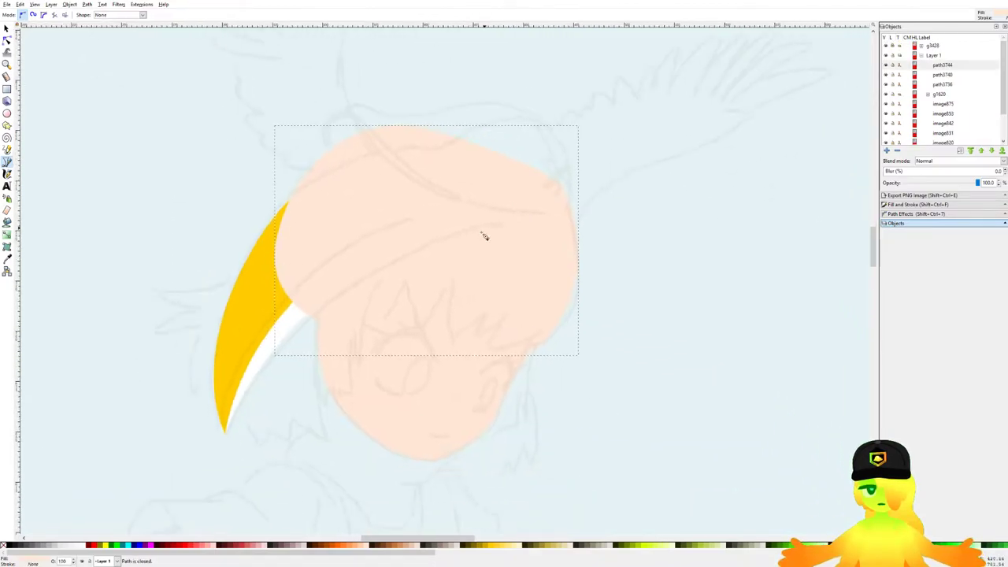
key("ctrl+s")
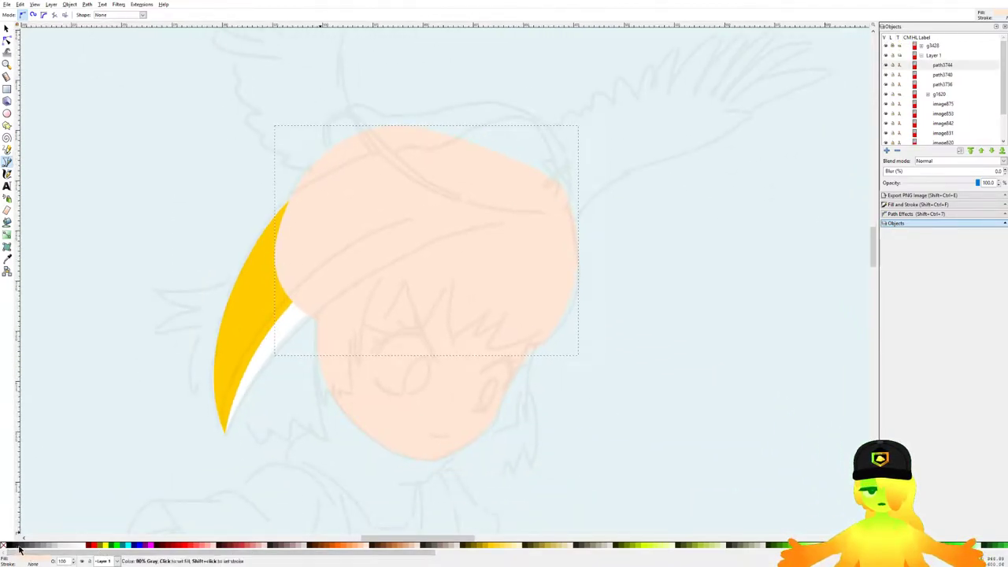
Step: Fill the hair shape with 90% Gray, stack it between the beak shapes and the face, and save the drawing
left_click(20, 545)
key("Page_Down")
key("Page_Down")
key("Page_Down")
key("Page_Up")
scroll(421, 268, "down", 5, "ctrl")
key("ctrl+s")
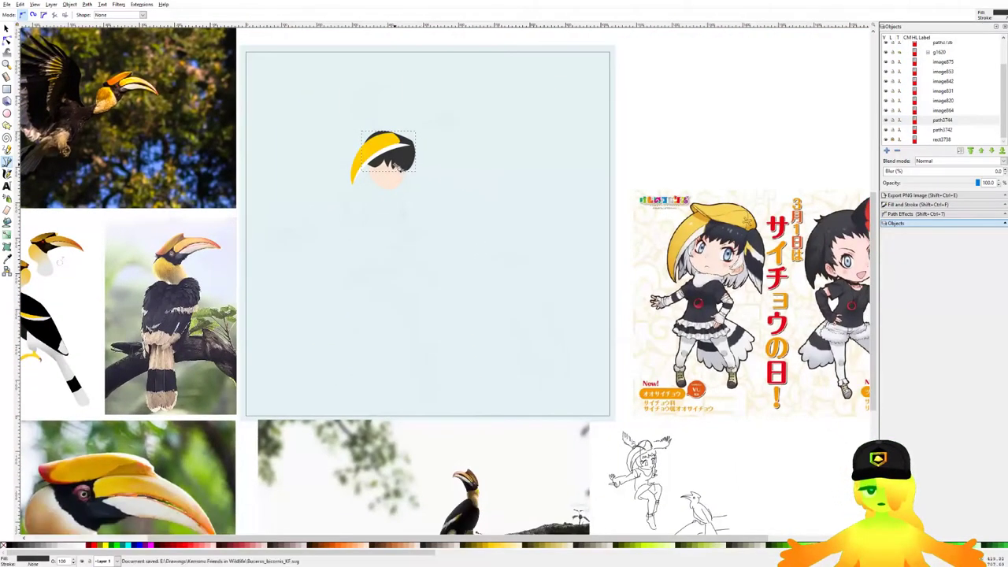
Step: Adjust the node handle at the hair's lower corner beside the right temple to round the curve, and save the drawing
scroll(398, 154, "up", 6, "ctrl")
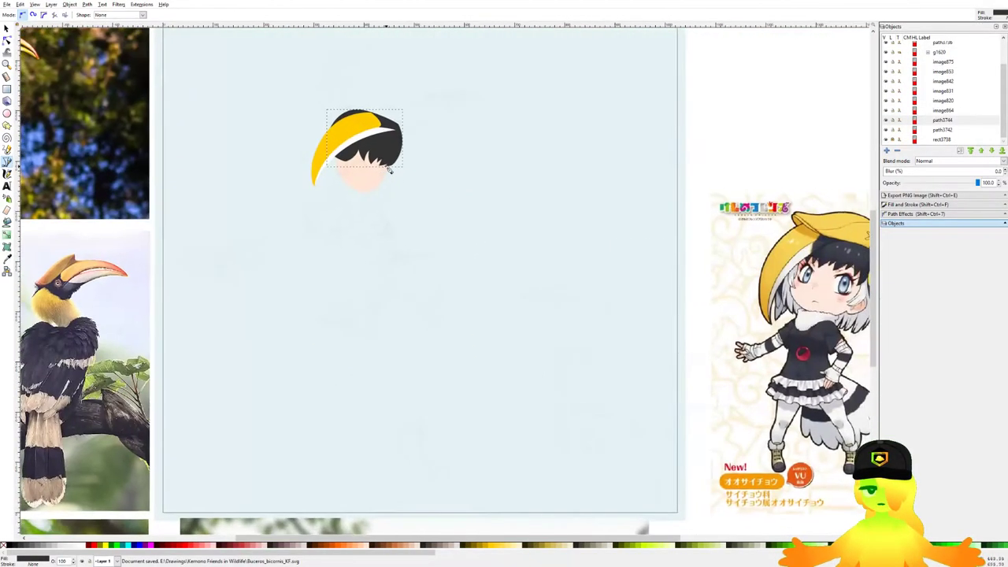
scroll(421, 162, "up", 2, "ctrl")
scroll(462, 124, "down", 7, "ctrl")
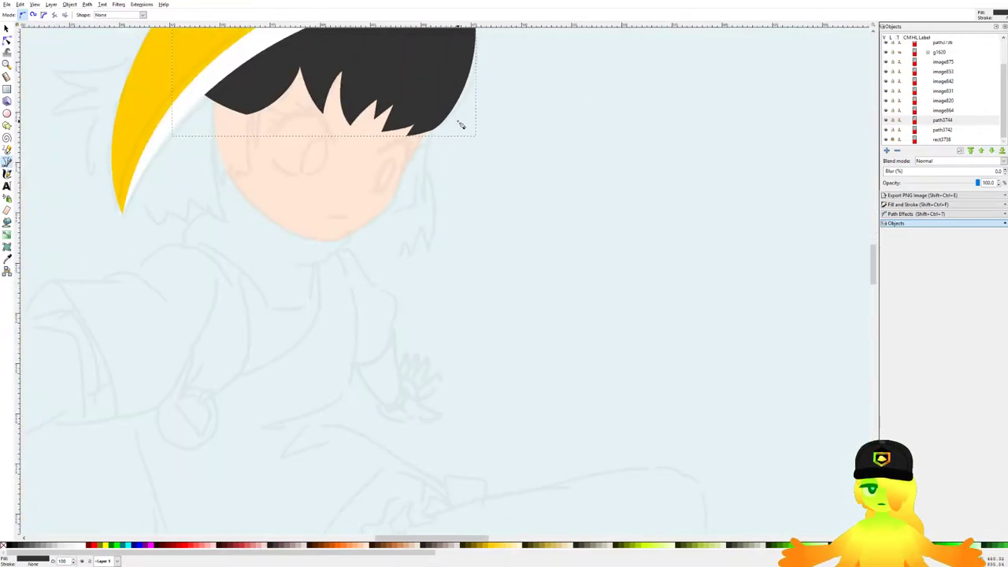
scroll(455, 126, "up", 6, "ctrl")
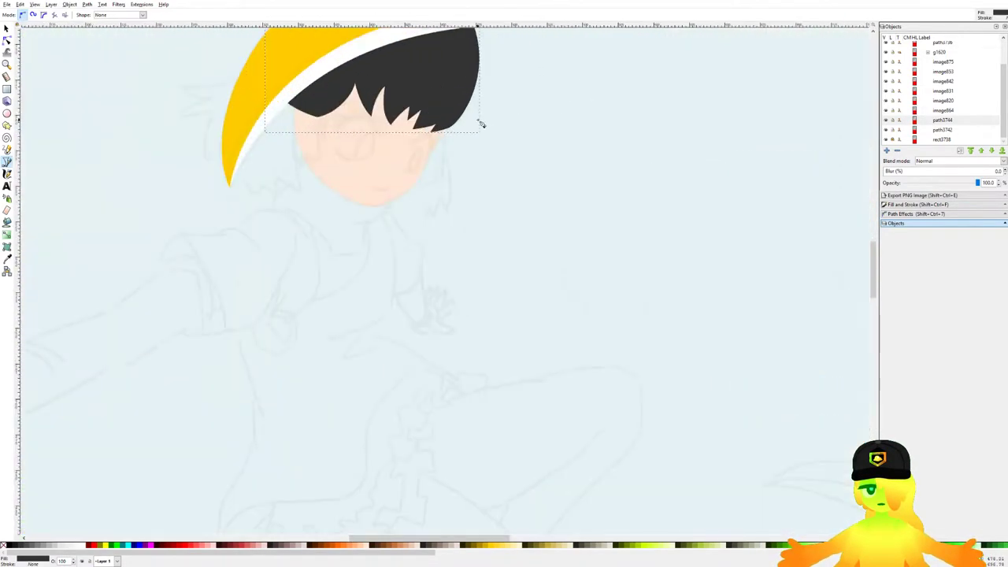
scroll(467, 134, "down", 3, "ctrl")
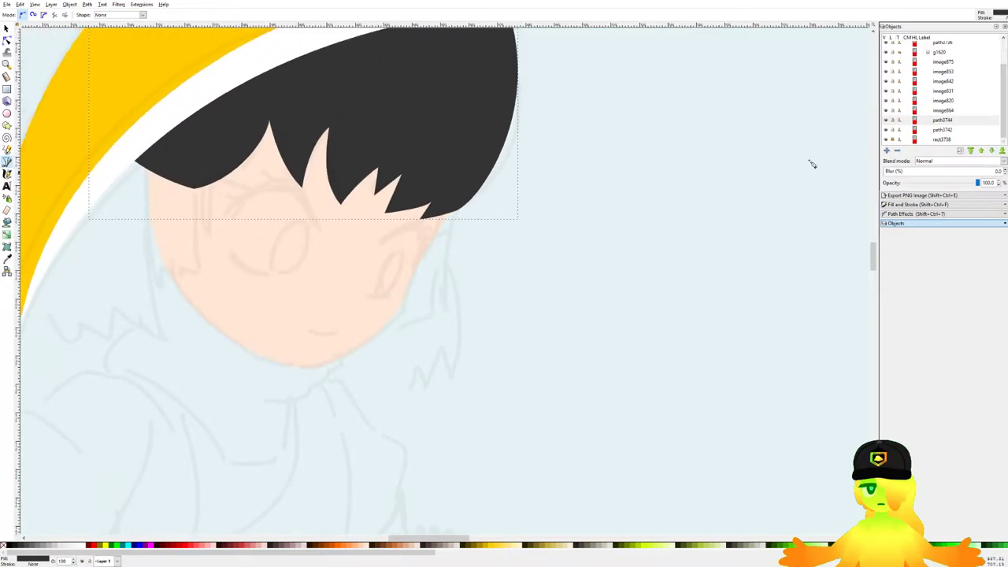
left_click(11, 49)
left_click(454, 211)
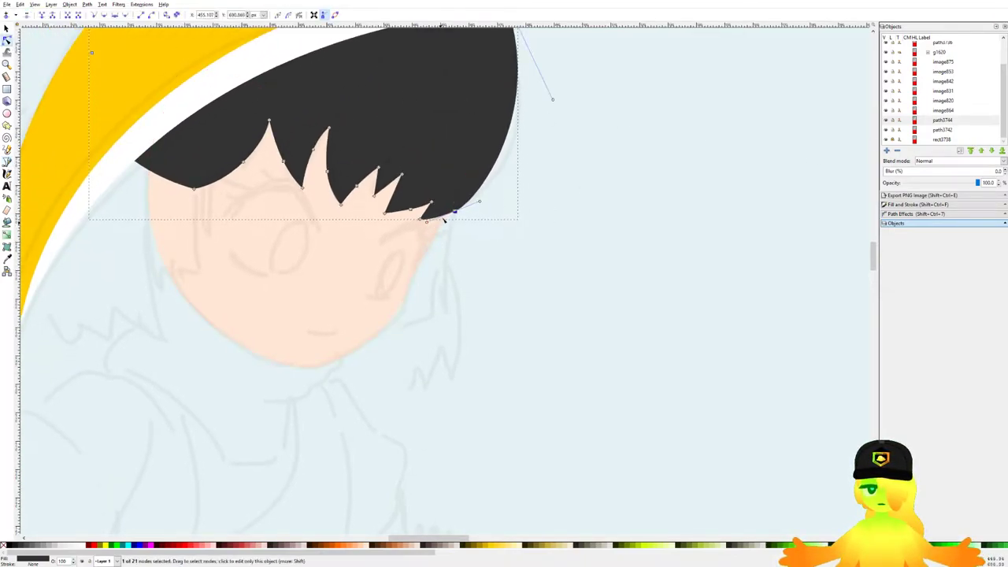
left_click_drag(479, 204, 487, 198)
left_click(524, 214)
scroll(484, 214, "down", 2, "ctrl")
scroll(480, 214, "up", 2, "ctrl")
key("ctrl+s")
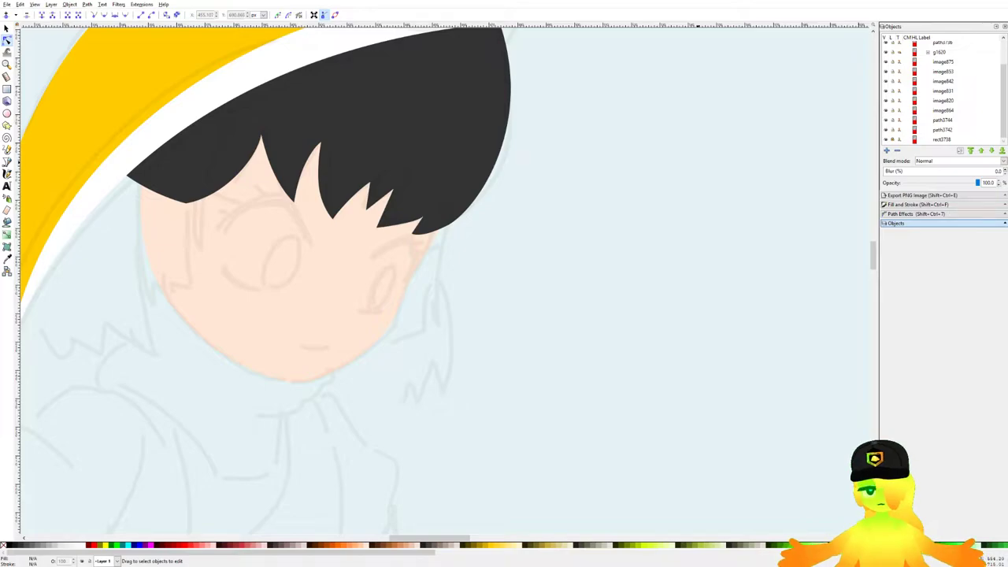
Step: Examine the side hair on the Kemono Friends reference art and return to the right side of the face
scroll(311, 259, "down", 4)
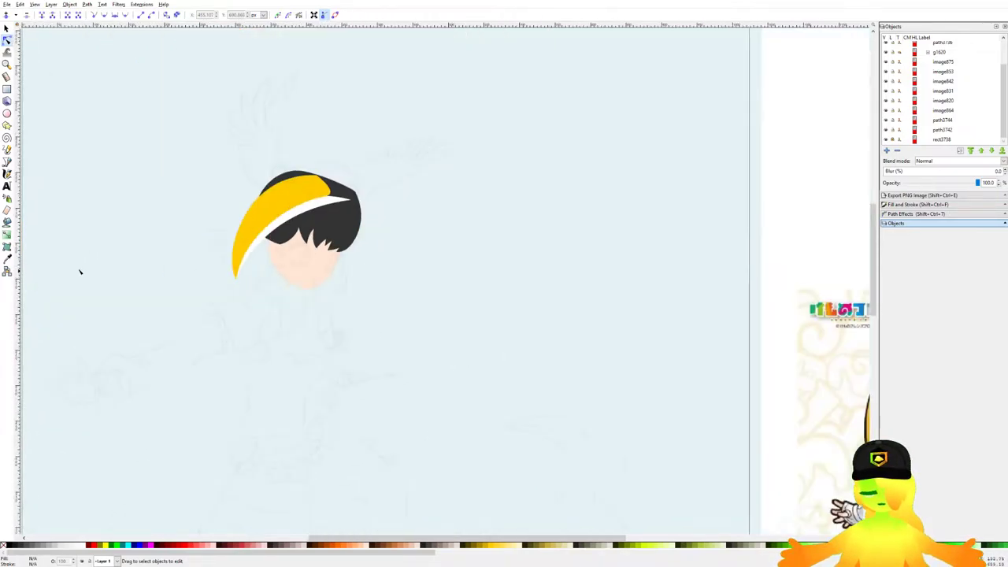
left_click(6, 162)
left_click_drag(377, 262, 238, 169)
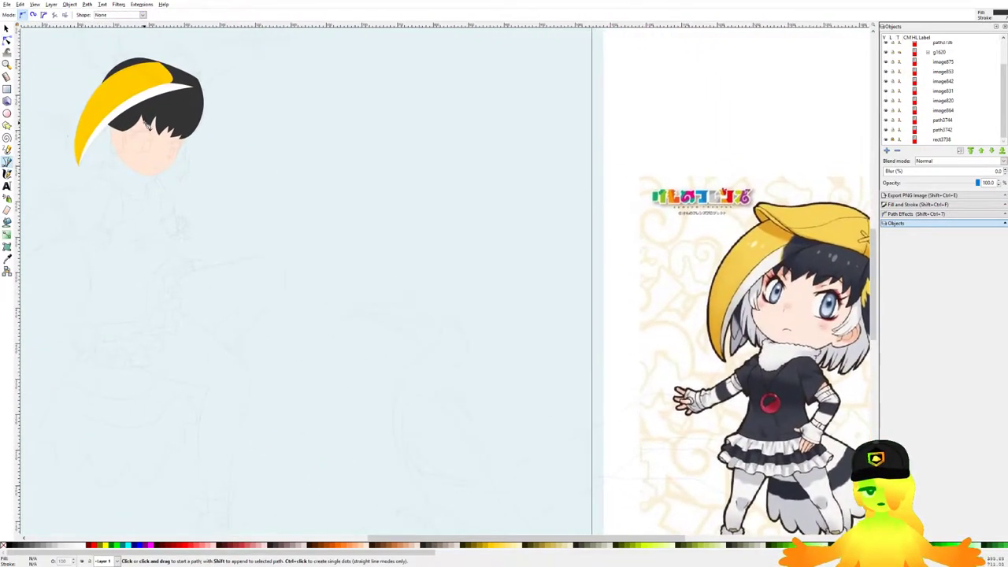
scroll(623, 241, "right", 2)
scroll(490, 158, "up", 4)
scroll(349, 150, "down", 3)
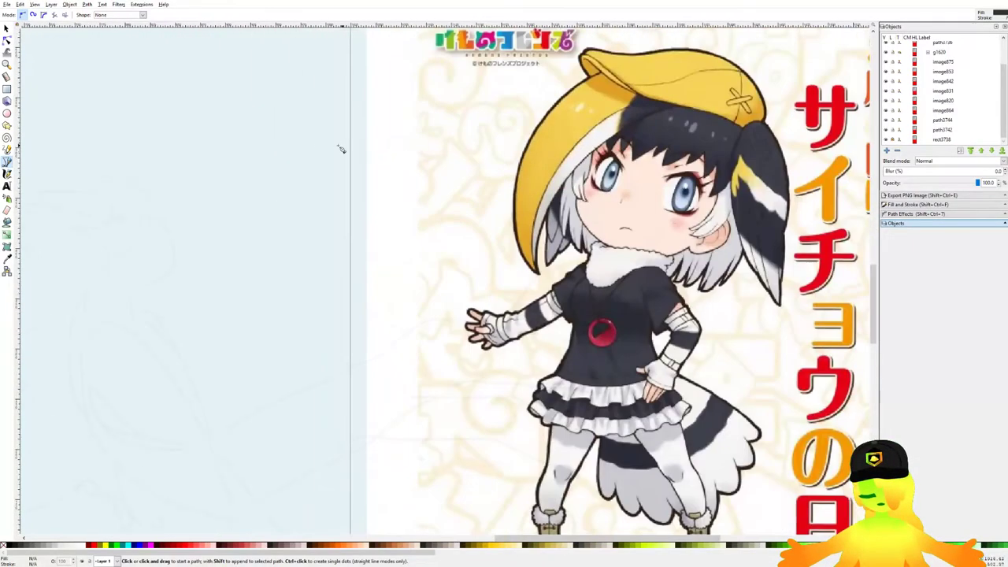
scroll(307, 242, "left", 5)
scroll(307, 243, "left", 3)
scroll(307, 243, "up", 1)
scroll(465, 225, "up", 5)
scroll(528, 157, "up", 1)
Step: Start the right side lock's outline with the Bezier Pen, running from the dark hair down its outer edge and jagged tips
mouse_move(593, 76)
left_mouse_down()
mouse_move(512, 309)
mouse_move(489, 247)
left_mouse_up()
left_click(540, 421)
scroll(509, 347, "up", 1)
left_click(489, 201)
scroll(508, 188, "down", 5)
left_click_drag(506, 202, 513, 336)
left_click_drag(467, 419, 430, 293)
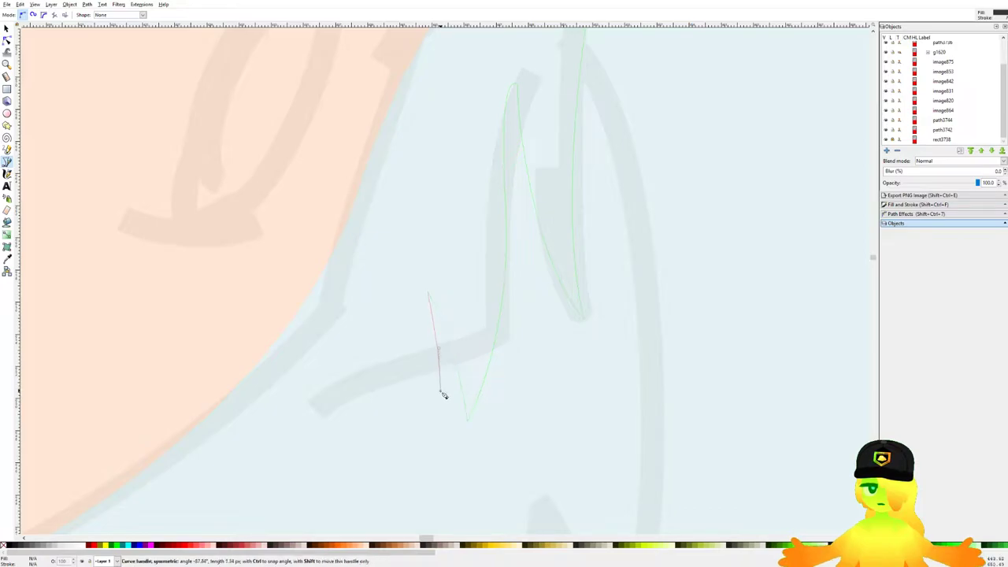
left_click_drag(434, 411, 426, 470)
left_click(407, 486)
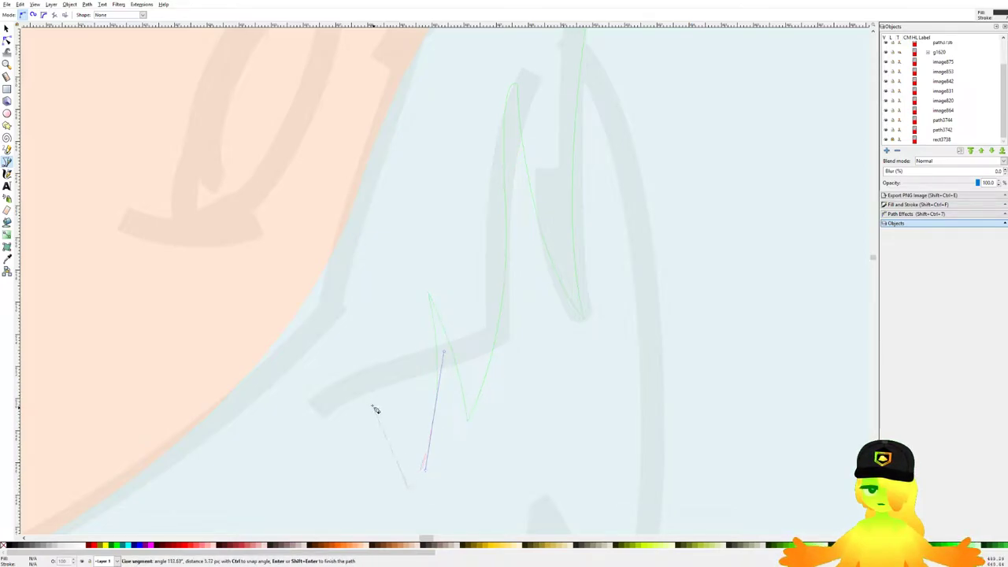
Step: Finish the side lock's last tips, curve its inner edge over the cheek, close the outline, and fill it white
left_click_drag(329, 343, 341, 392)
left_click(355, 430)
scroll(315, 388, "down", 3)
left_click_drag(264, 304, 250, 241)
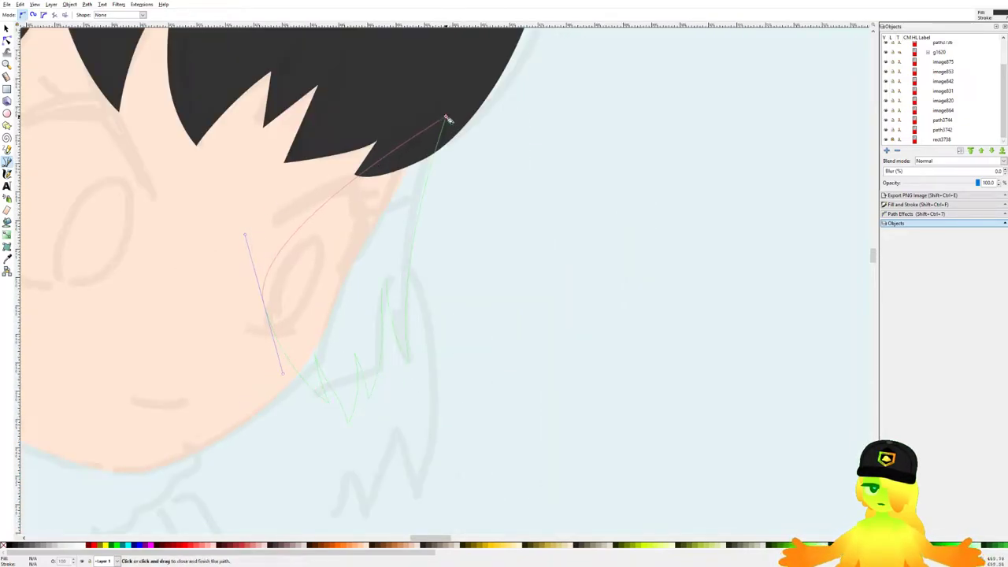
left_click(446, 118)
left_click(80, 545)
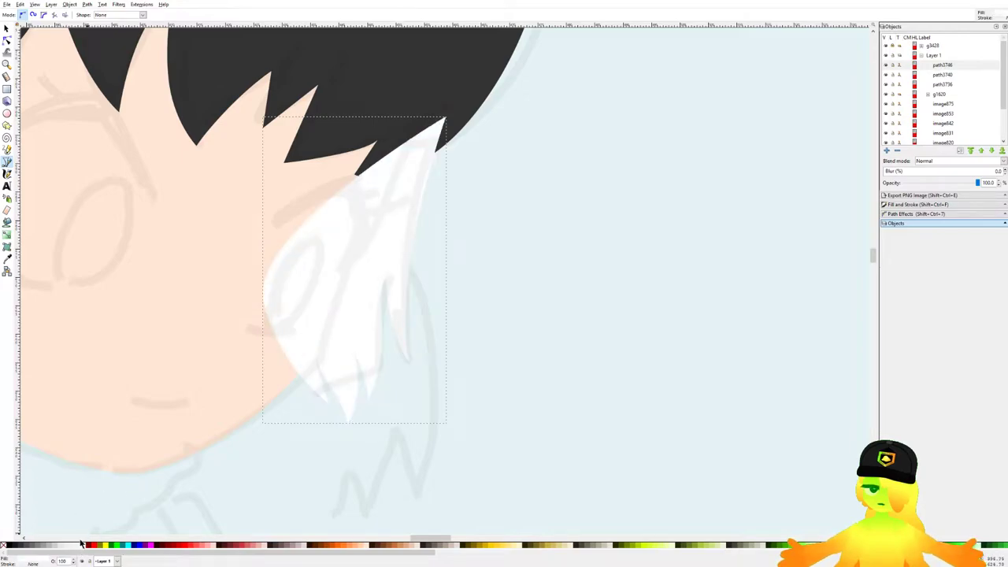
Step: Lower the right side lock in the stacking order until it sits behind the face and the dark hair
key("Page_Down")
key("Page_Down")
key("Page_Down")
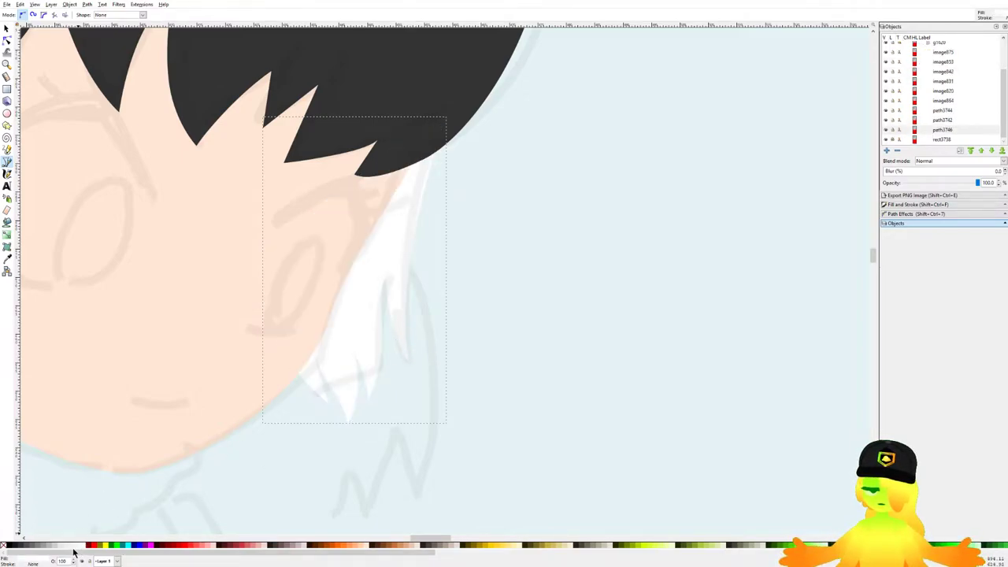
Step: Fill the right side lock with a very light gray and save the drawing
left_click(61, 547)
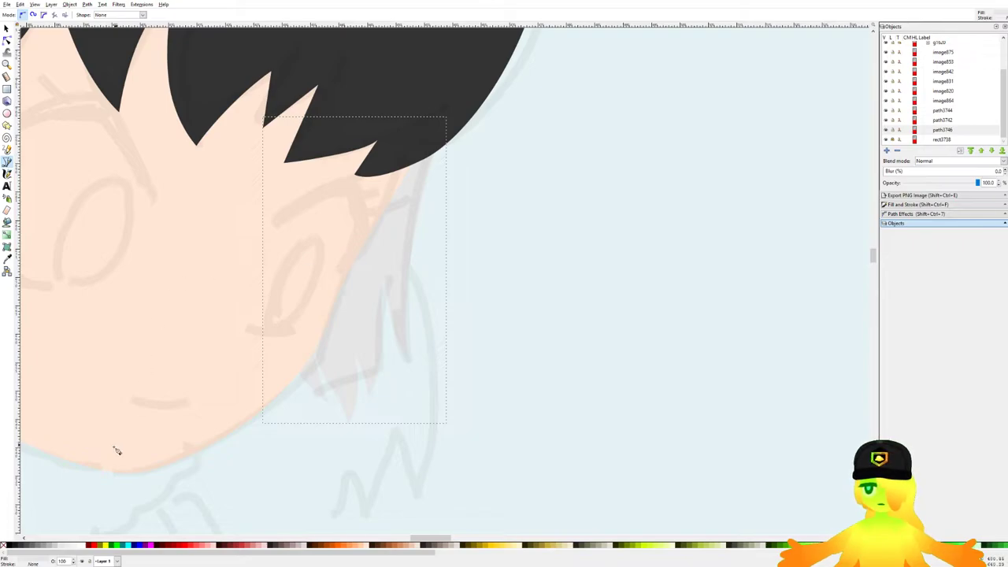
left_click(73, 546)
scroll(593, 265, "down", 3)
key("ctrl+s")
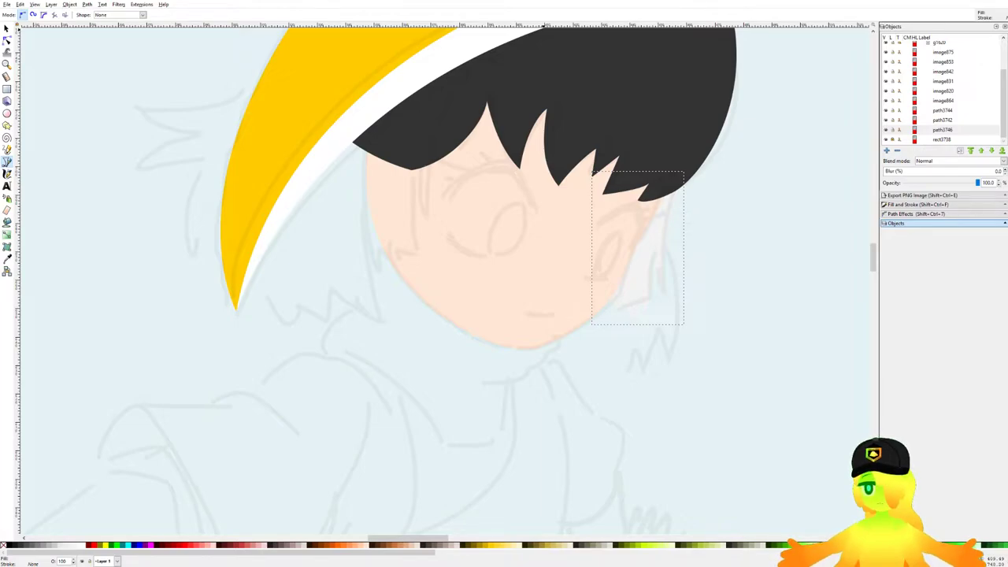
scroll(297, 259, "down", 6)
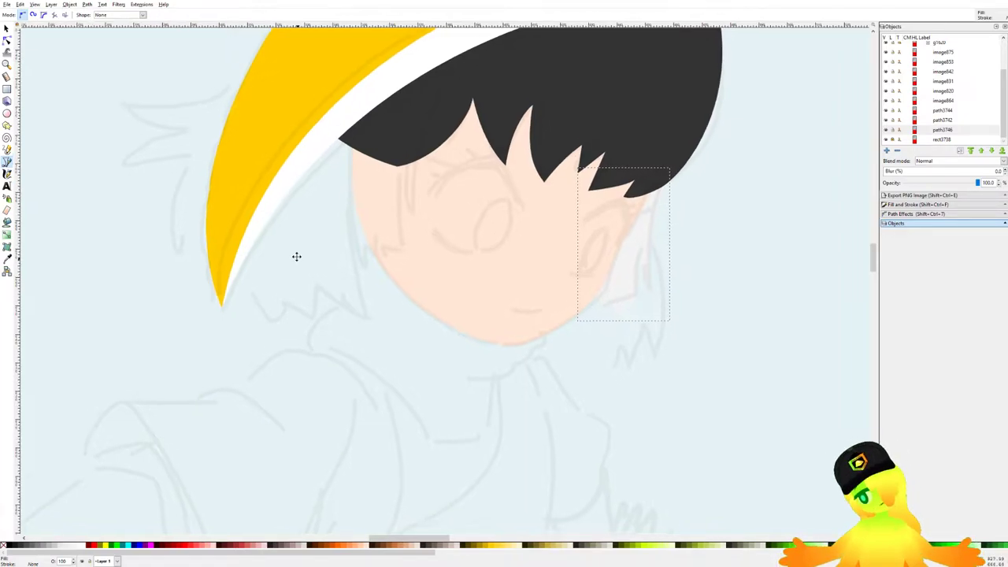
scroll(341, 208, "up", 6)
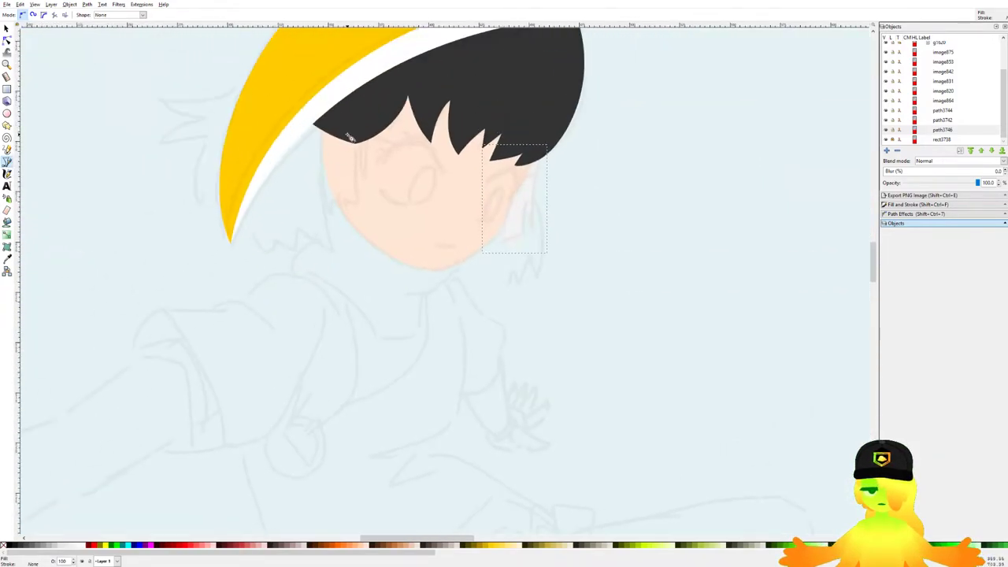
scroll(401, 86, "up", 3)
left_click(401, 86)
scroll(400, 185, "down", 5)
scroll(403, 209, "down", 3)
key("Escape")
Step: Start the left side lock's outline with the Bezier Pen inside the dark hair, with a curve heading down beside the left eye
scroll(331, 129, "down", 3)
scroll(320, 91, "up", 6)
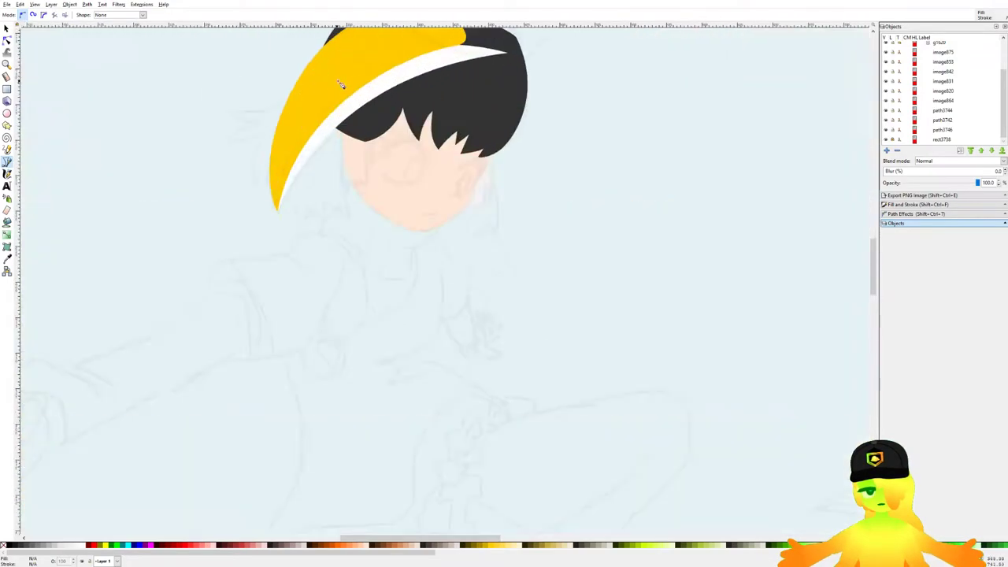
left_click_drag(410, 48, 337, 174)
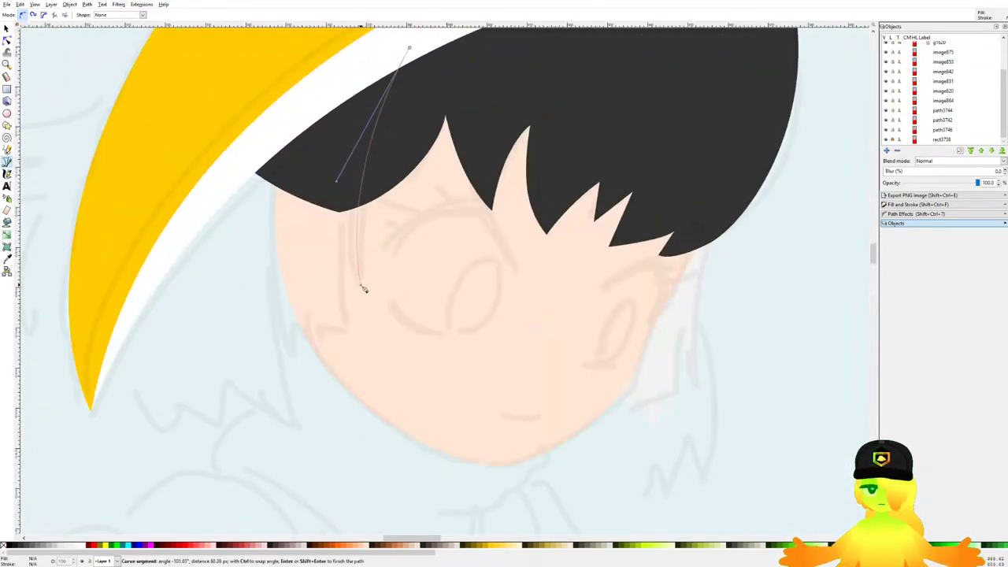
Step: Trace the inner edge of the side hair lock down to its first tip and back up to the notch below the black fringe
left_click(362, 283)
scroll(340, 281, "up", 3)
left_click_drag(363, 211, 342, 152)
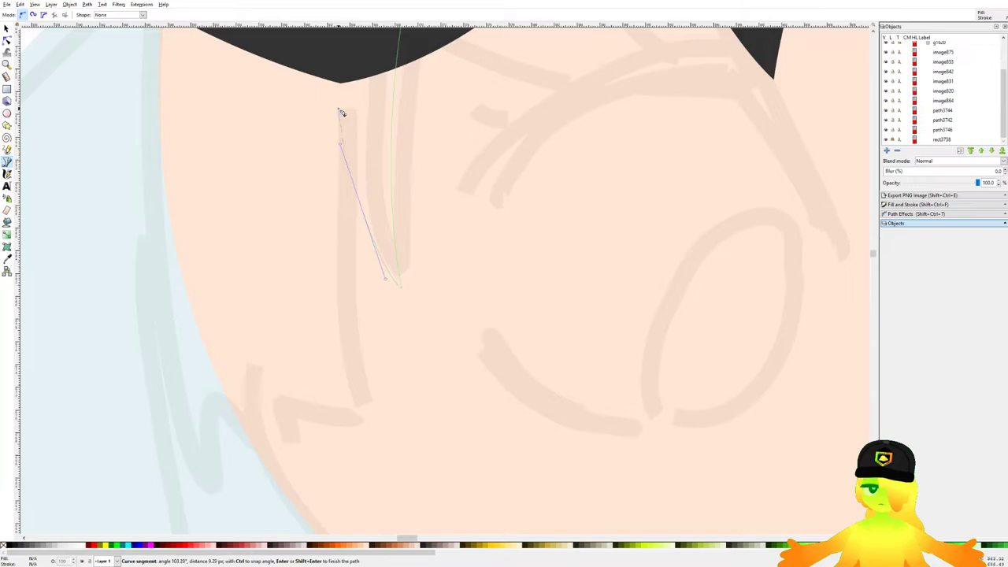
left_click(340, 109)
left_click_drag(340, 109, 368, 42)
left_click_drag(358, 163, 370, 264)
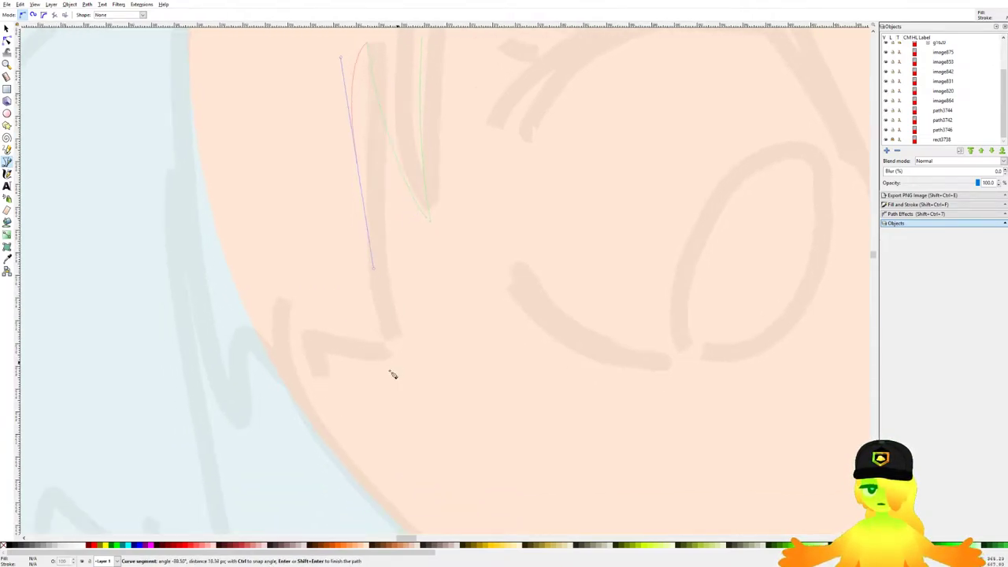
Step: Continue the side lock outline down its long strand and through the small jagged tips beside the cheek
scroll(387, 387, "up", 2)
left_click_drag(239, 185, 455, 380)
left_click(351, 387)
scroll(292, 389, "down", 2)
left_click_drag(400, 362, 352, 353)
scroll(283, 182, "down", 1)
key("BackSpace")
scroll(355, 261, "up", 1)
left_click(315, 196)
left_click(385, 395)
scroll(359, 379, "down", 3)
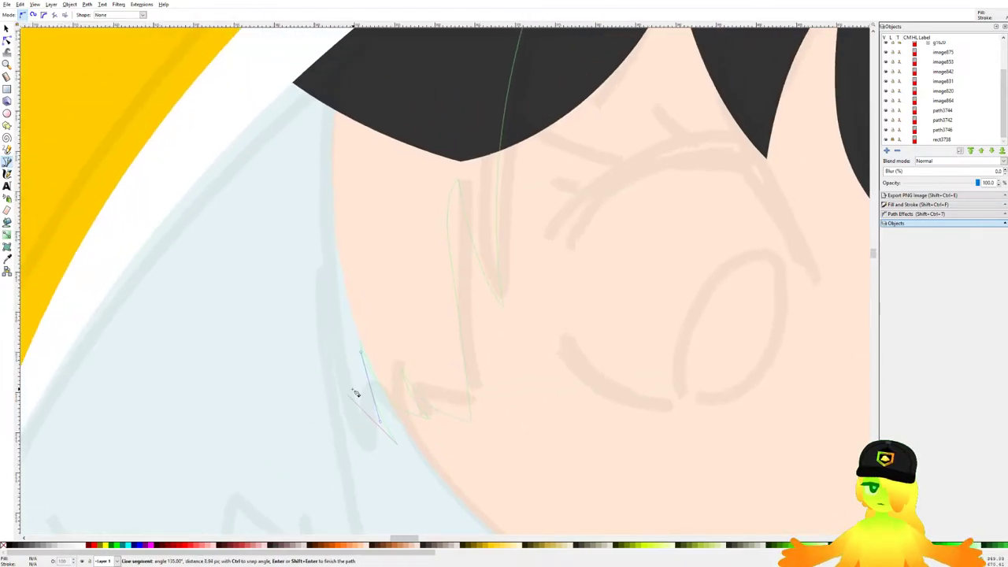
Step: Trace the side lock's curved outer edge up to the white band and close the path at its starting node
scroll(352, 373, "up", 1)
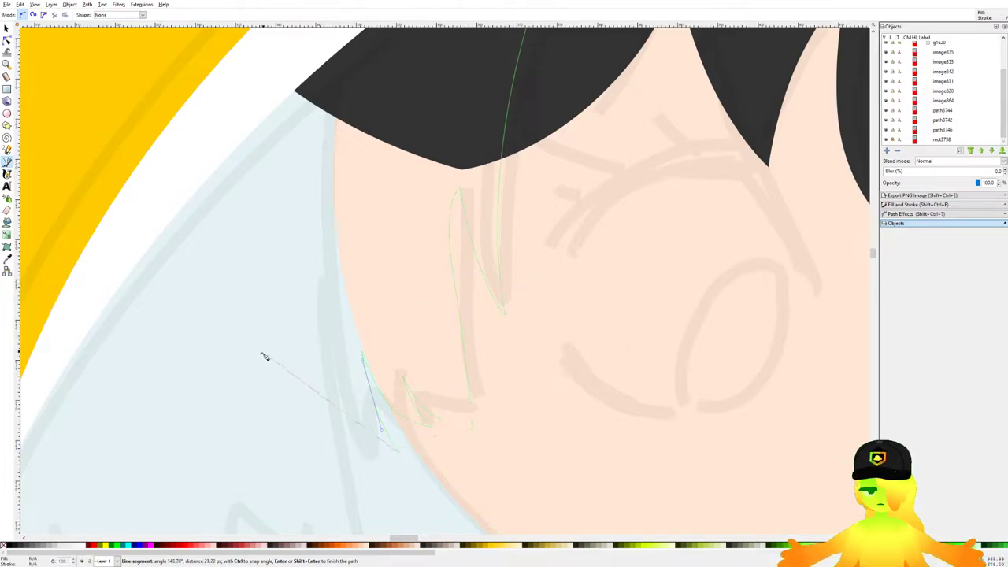
left_click_drag(331, 336, 293, 222)
key("BackSpace")
left_click_drag(329, 371, 280, 275)
scroll(320, 292, "down", 3)
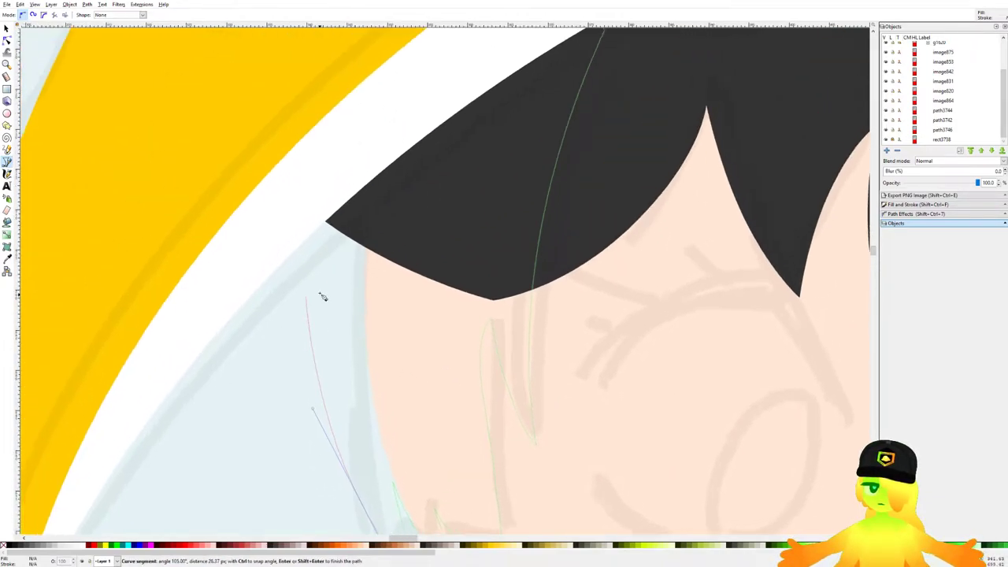
left_click_drag(333, 168, 372, 99)
key("BackSpace")
left_click_drag(324, 328, 302, 261)
left_click(313, 204)
left_click(478, 96)
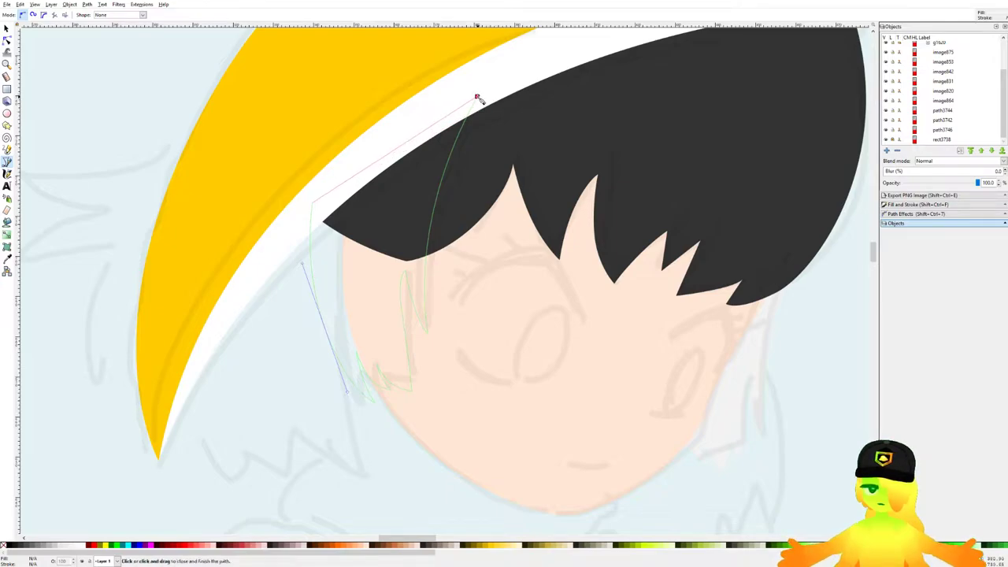
Step: Fill the side lock with white and lower it behind the yellow beak shape, keeping it above the black hair
left_click(84, 545)
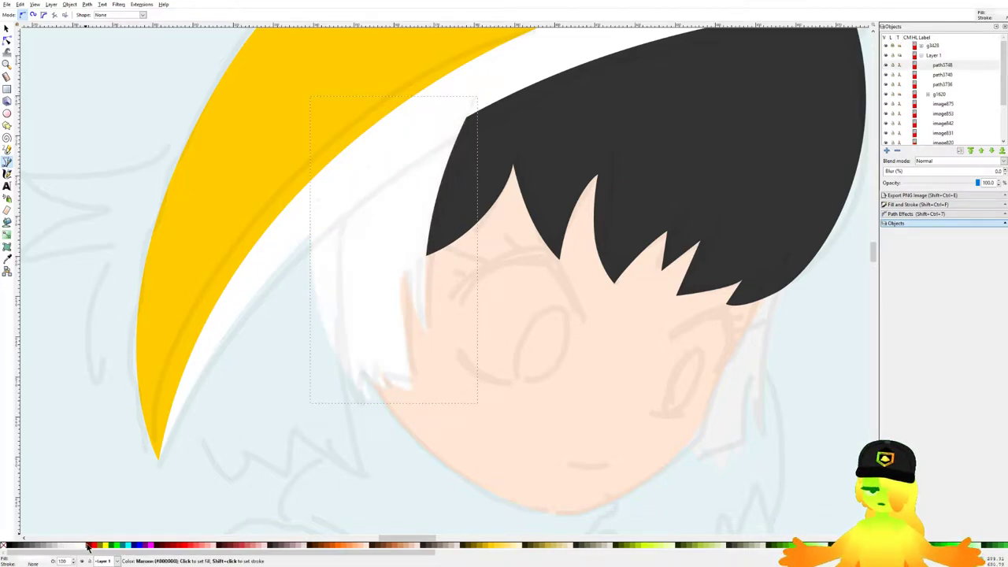
key("Page_Down")
key("Page_Down")
key("Page_Down")
key("Page_Up")
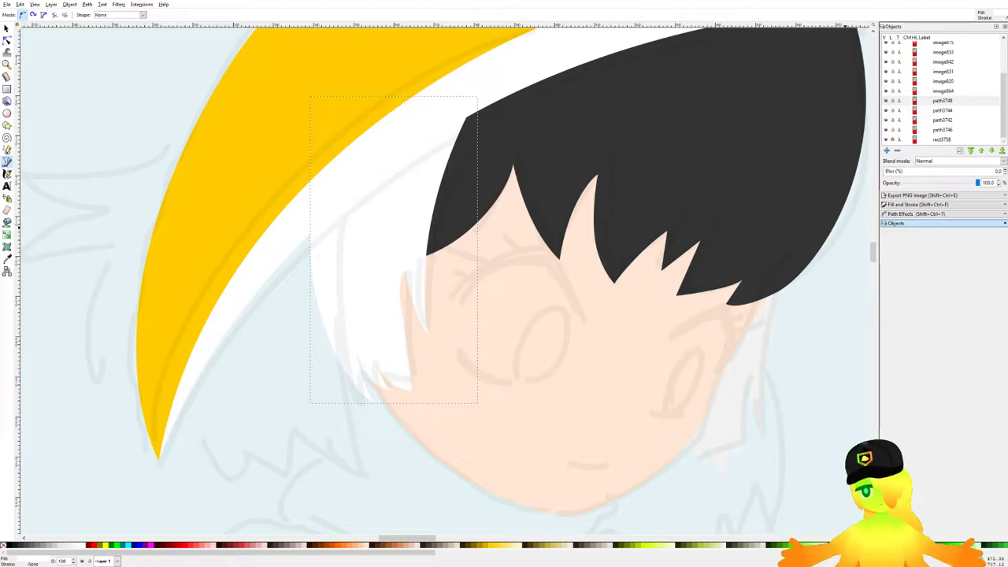
Step: Save the document
left_click_drag(795, 246, 682, 232)
scroll(682, 231, "down", 2)
left_click_drag(611, 273, 540, 204)
scroll(541, 207, "down", 4)
key("ctrl+s")
Step: Start the back hair outline at the black hair's right edge and trace its outer side down to the lowest right tip
scroll(377, 210, "up", 6, "ctrl")
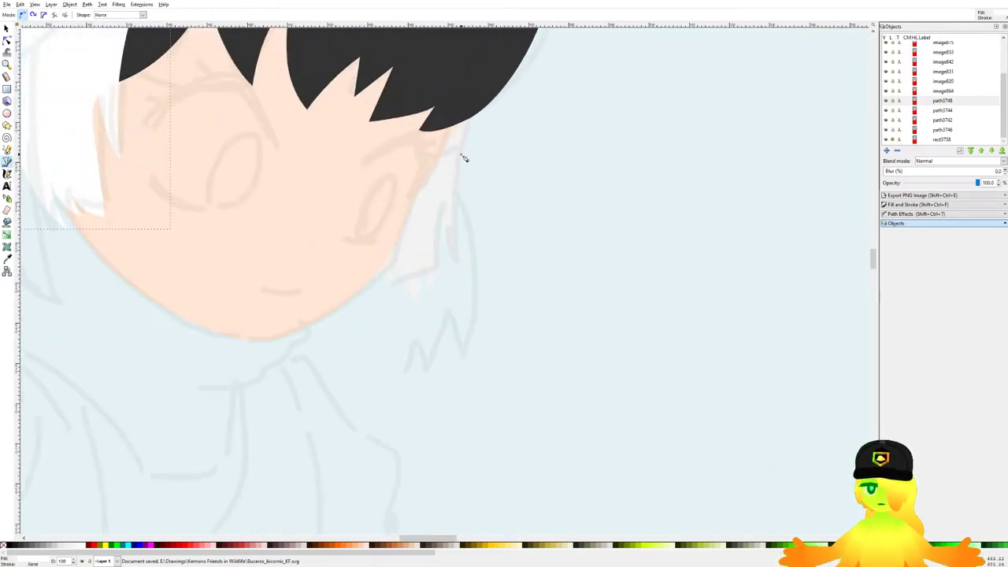
scroll(474, 108, "up", 2)
left_click_drag(496, 67, 429, 134)
left_click_drag(434, 232, 450, 89)
left_click_drag(487, 220, 512, 338)
left_click_drag(461, 410, 530, 296)
left_click(510, 372)
Step: Continue the back hair outline through the pointed strands along its lower right edge
scroll(510, 357, "up", 2, "ctrl")
scroll(472, 211, "down", 1, "ctrl")
scroll(471, 210, "down", 2, "ctrl")
scroll(533, 200, "up", 2, "ctrl")
left_click_drag(502, 249, 468, 283)
left_click_drag(379, 307, 378, 114)
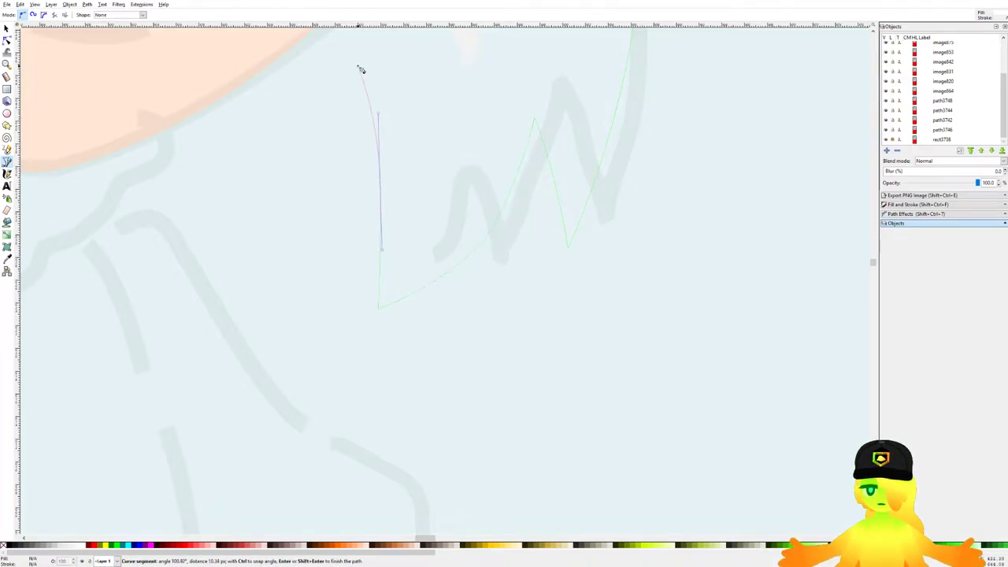
left_click_drag(354, 148, 350, 211)
left_click(327, 241)
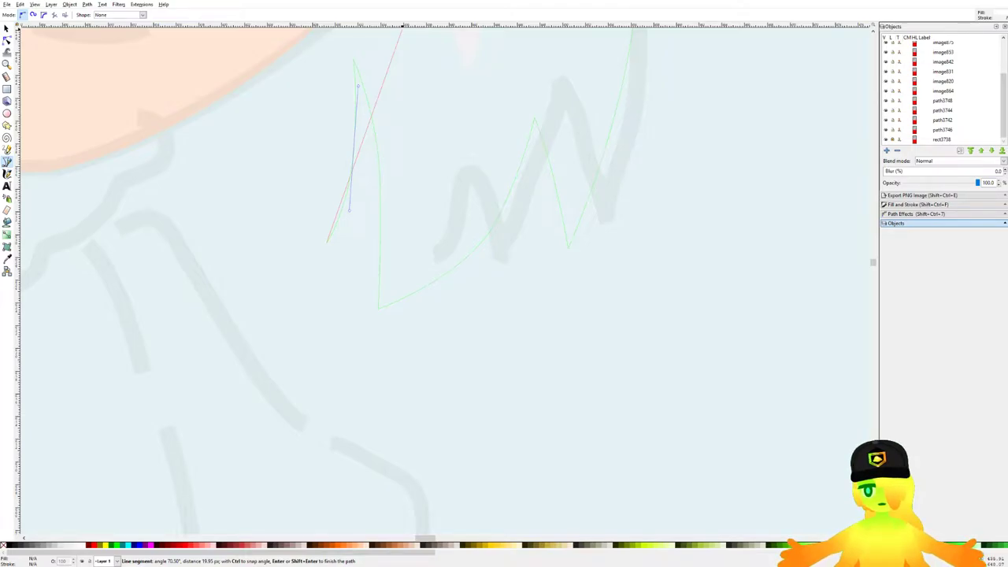
Step: Add the last pointed strand of the back hair's right section, ending at a tip just below the chin
left_click_drag(333, 208, 495, 261)
left_click_drag(461, 209, 427, 139)
left_click(428, 140)
left_click_drag(405, 254, 380, 321)
left_click(335, 345)
Step: Trace the back hair's long lower edge beneath the face and shape the first pointed strand on the left side
scroll(335, 345, "down", 8)
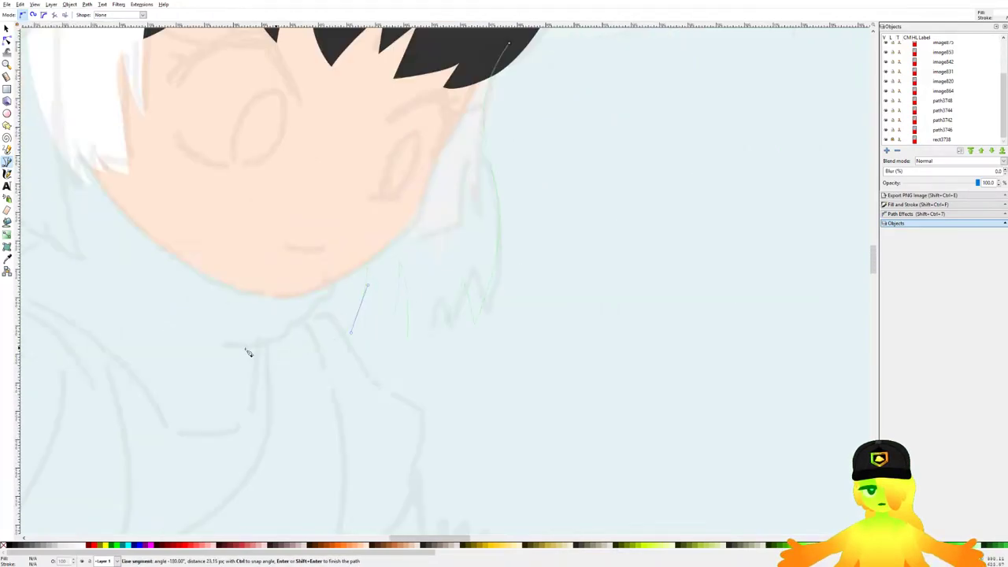
scroll(513, 245, "up", 6)
scroll(519, 275, "down", 5)
scroll(523, 277, "up", 5)
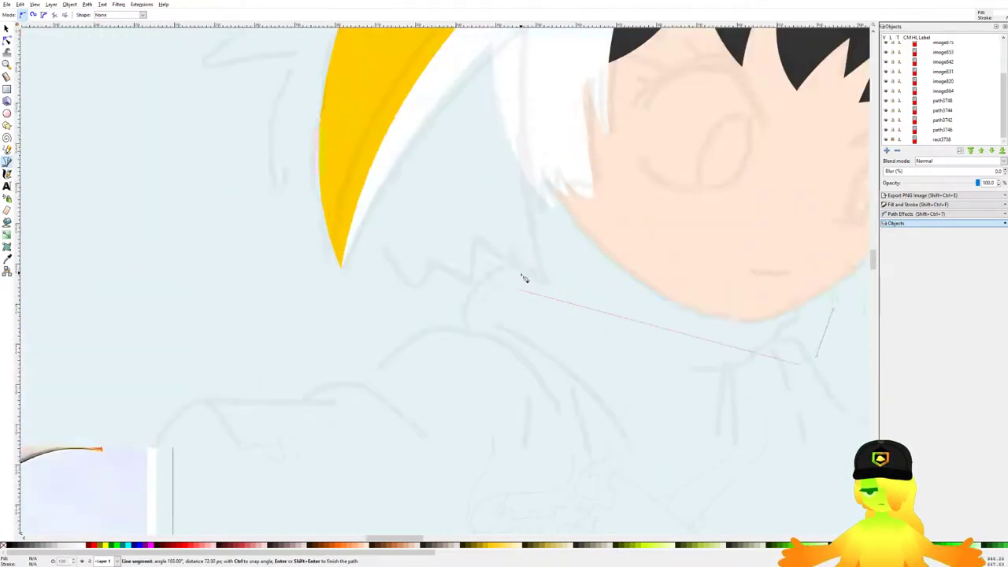
left_click_drag(524, 293, 466, 291)
scroll(449, 265, "up", 1)
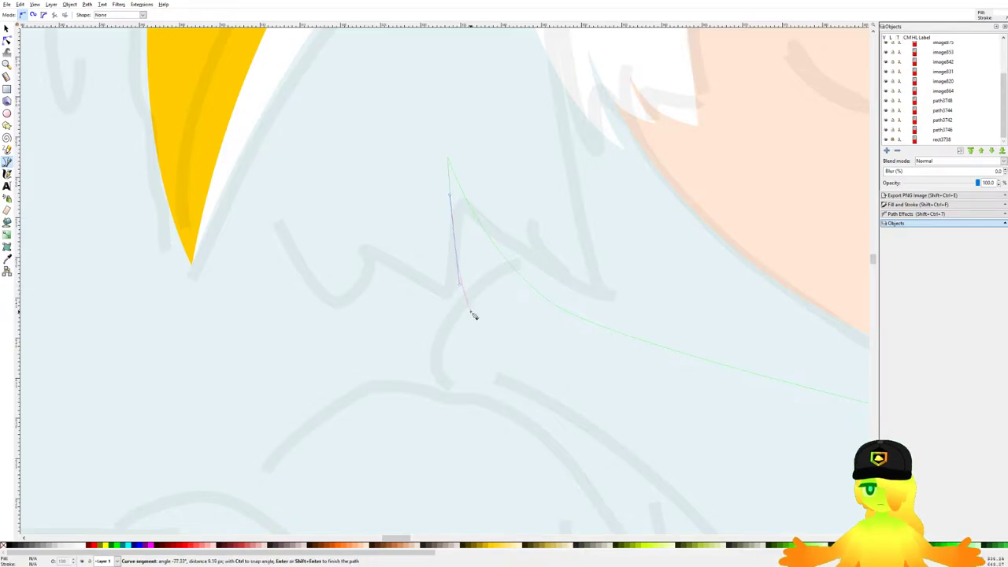
left_click_drag(478, 329, 322, 212)
left_click(312, 155)
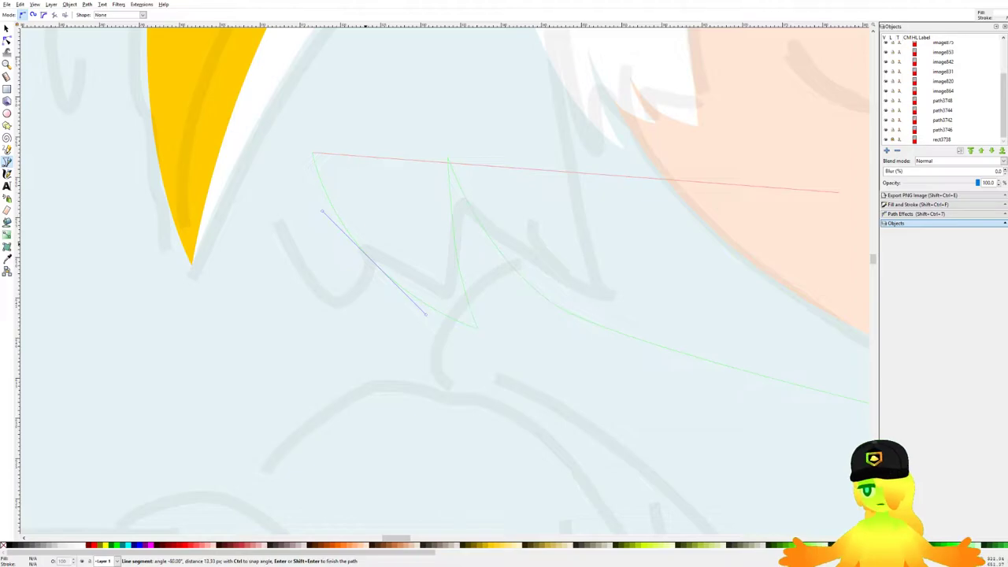
Step: Continue the back hair outline past the tip of the yellow beak shape, adding pointed strands on both sides of it
left_click_drag(251, 259, 276, 265)
left_click_drag(332, 235, 347, 322)
key("BackSpace")
left_click(381, 320)
left_click_drag(263, 248, 187, 134)
left_click(177, 63)
left_click_drag(173, 99, 167, 175)
left_click(170, 191)
scroll(163, 173, "down", 2)
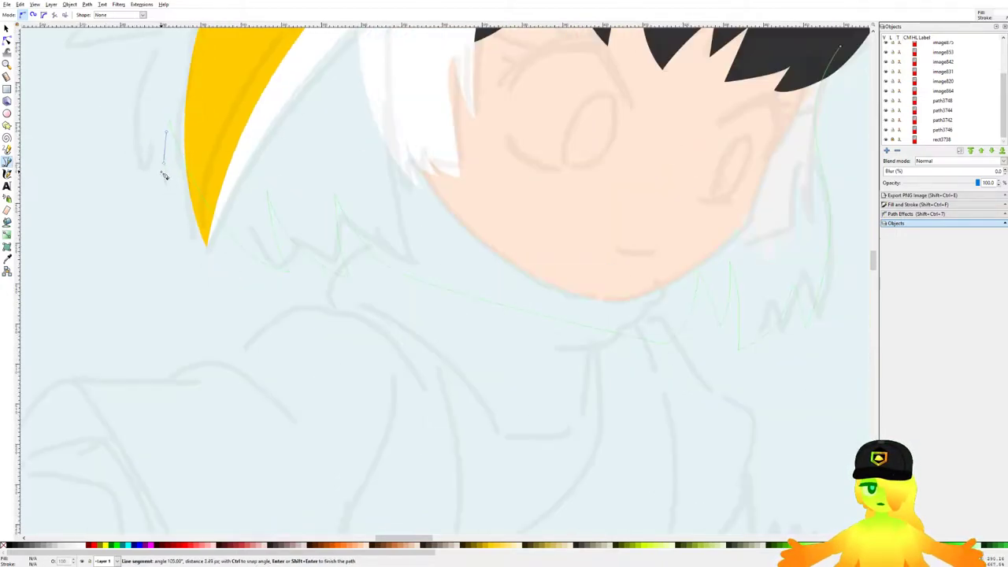
Step: Trace the back hair's outer left edge upward and begin the lower side tuft left of the yellow beak shape
left_click_drag(823, 85, 852, 173)
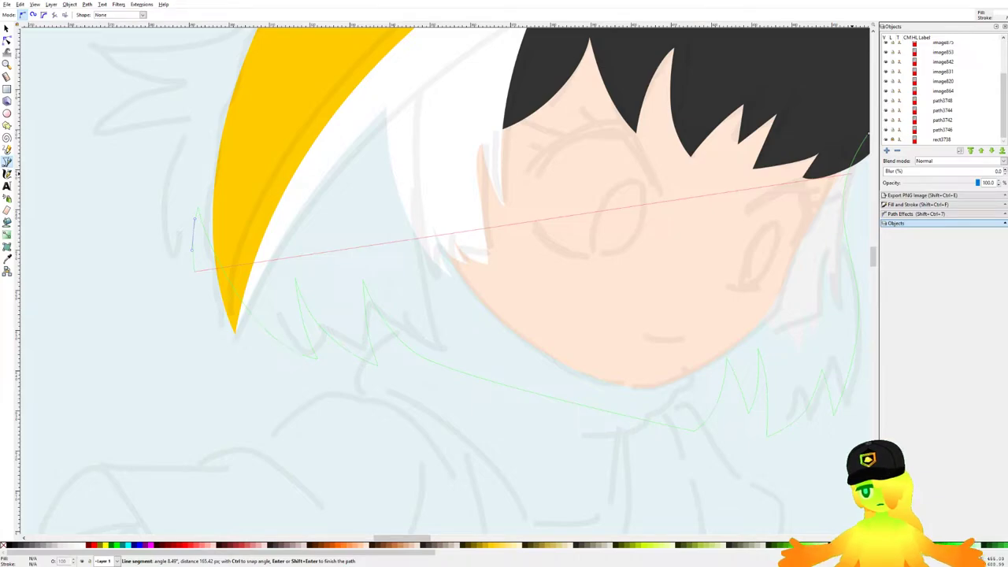
scroll(339, 254, "up", 5)
left_click_drag(398, 420, 366, 305)
left_click(407, 225)
scroll(407, 226, "up", 2)
left_click_drag(360, 250, 586, 246)
left_click_drag(478, 250, 354, 286)
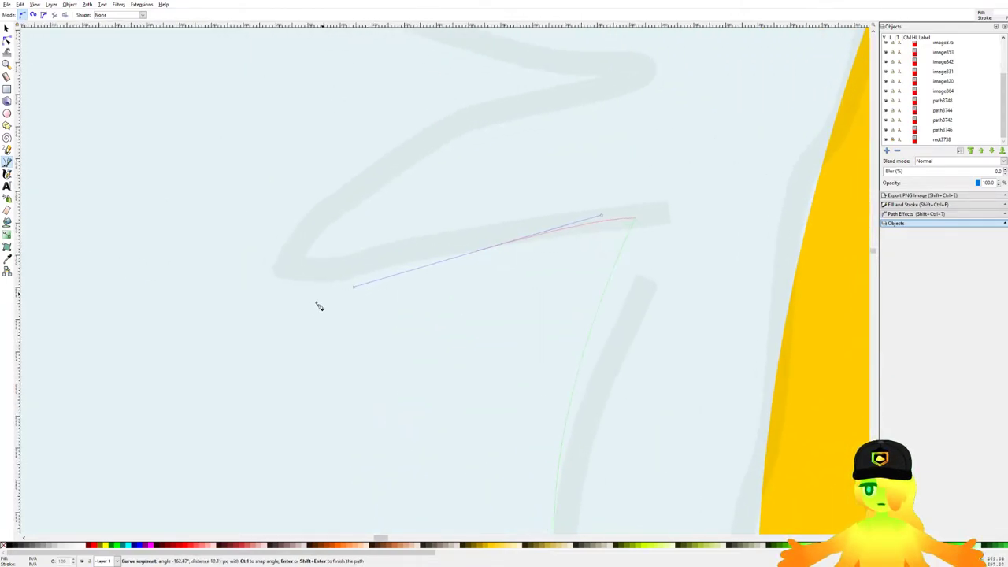
Step: Trace the tip of the lower side tuft, the notch above it and the underside of the upper tuft
scroll(292, 292, "up", 6)
left_click_drag(307, 400, 396, 320)
left_click(563, 282)
left_click_drag(426, 271, 501, 328)
left_click_drag(488, 324, 407, 300)
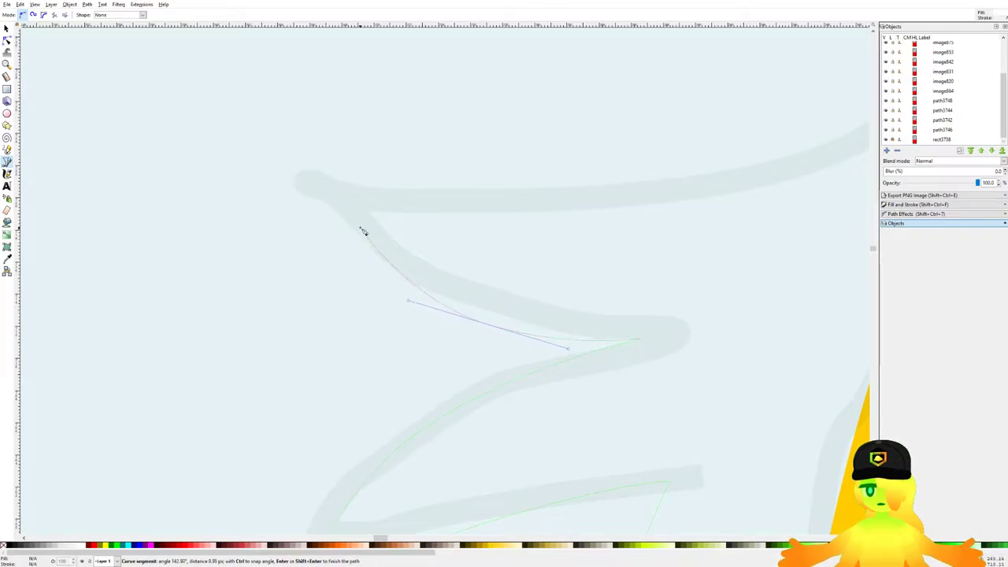
left_click_drag(486, 302, 367, 251)
scroll(353, 209, "down", 3)
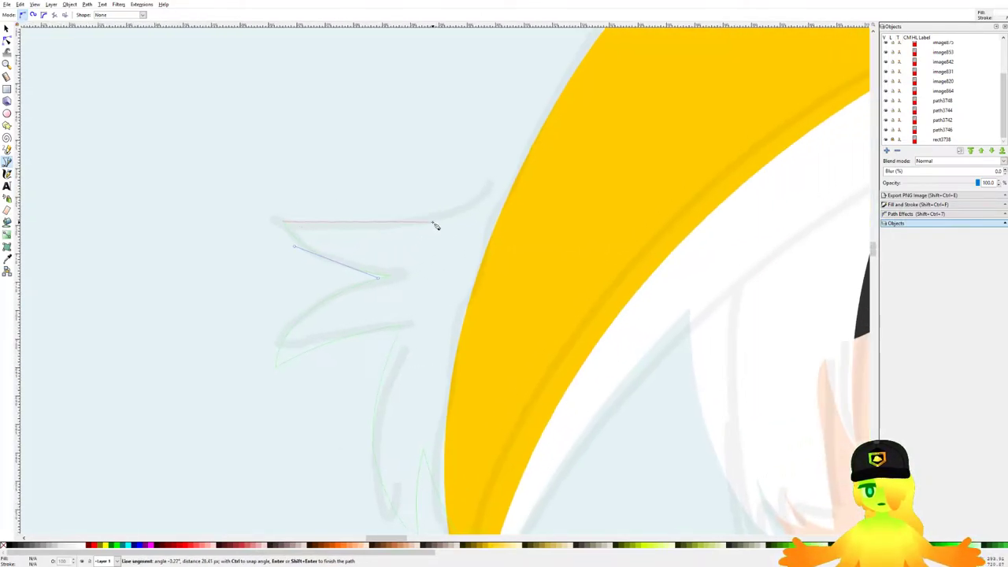
Step: Trace the upper tuft's top edge into the yellow beak shape and close the back hair outline across the head
scroll(317, 270, "up", 2)
left_click_drag(358, 260, 263, 176)
scroll(380, 219, "down", 2)
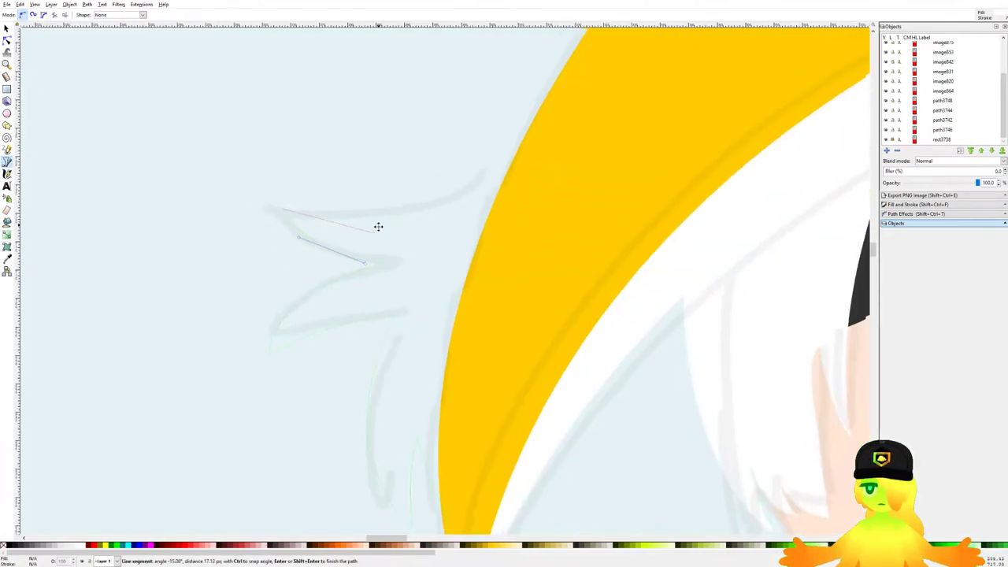
scroll(496, 164, "down", 2)
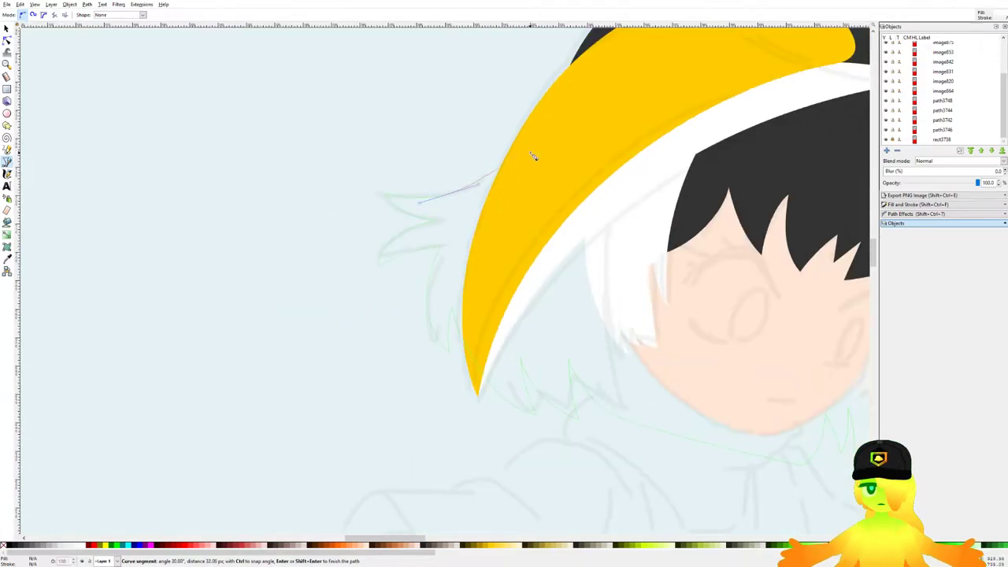
scroll(533, 156, "down", 2)
scroll(508, 209, "up", 4)
left_click_drag(434, 231, 489, 213)
scroll(563, 184, "down", 3)
left_click(461, 166)
left_click(647, 310)
left_click_drag(693, 360, 625, 293)
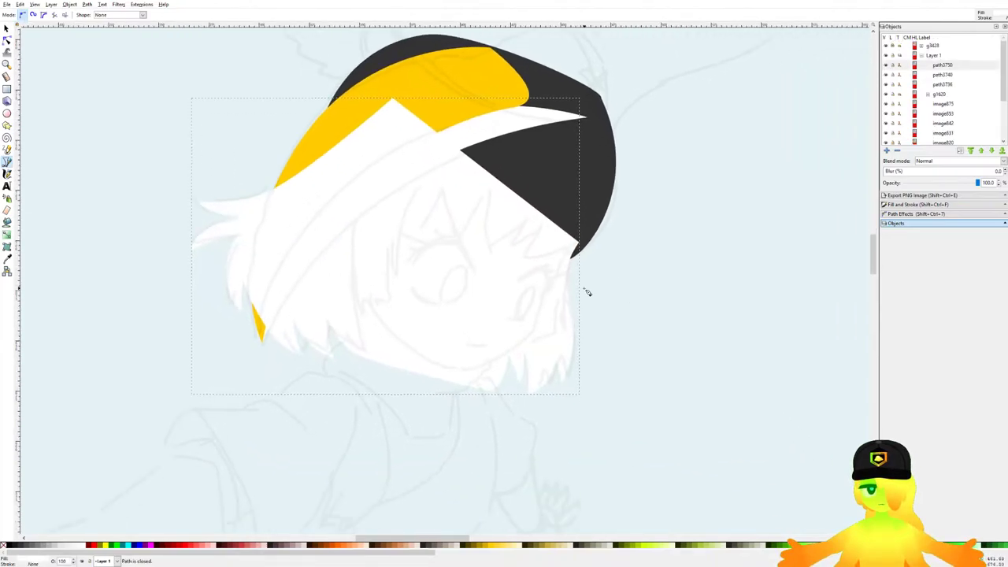
Step: Send the back hair shape to the bottom of the stack, then raise it just above the background rectangle
key("End")
key("Page_Up")
scroll(555, 339, "up", 1)
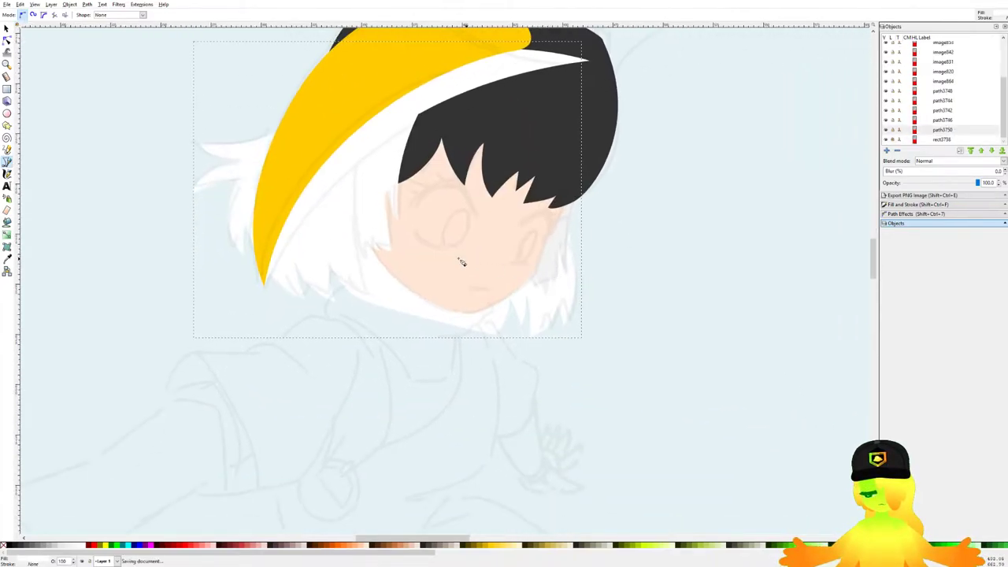
Step: Recolour the back hair with the light grey of the small hair piece beside the face and save the document
scroll(465, 265, "up", 1)
key("d")
scroll(563, 260, "down", 5)
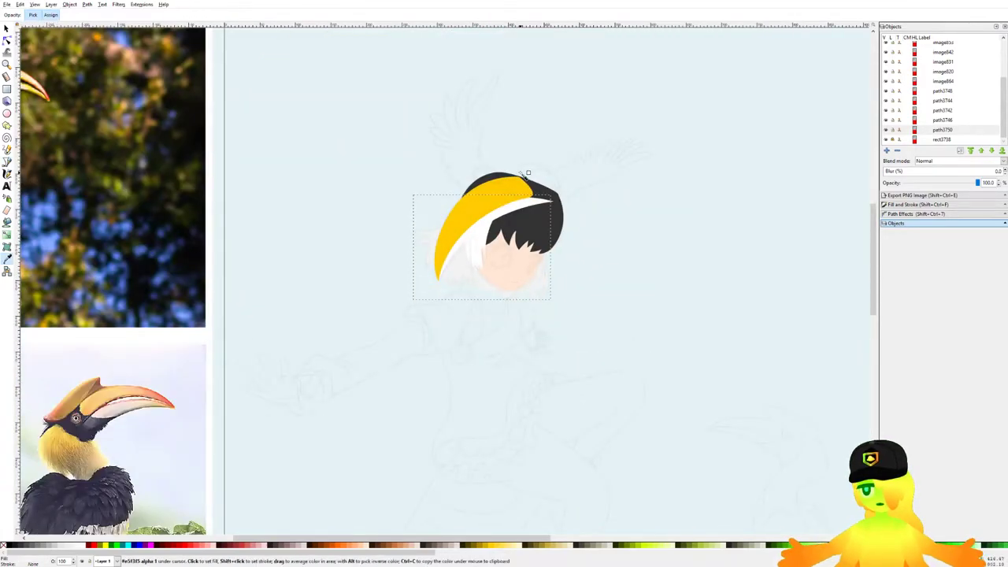
key("b")
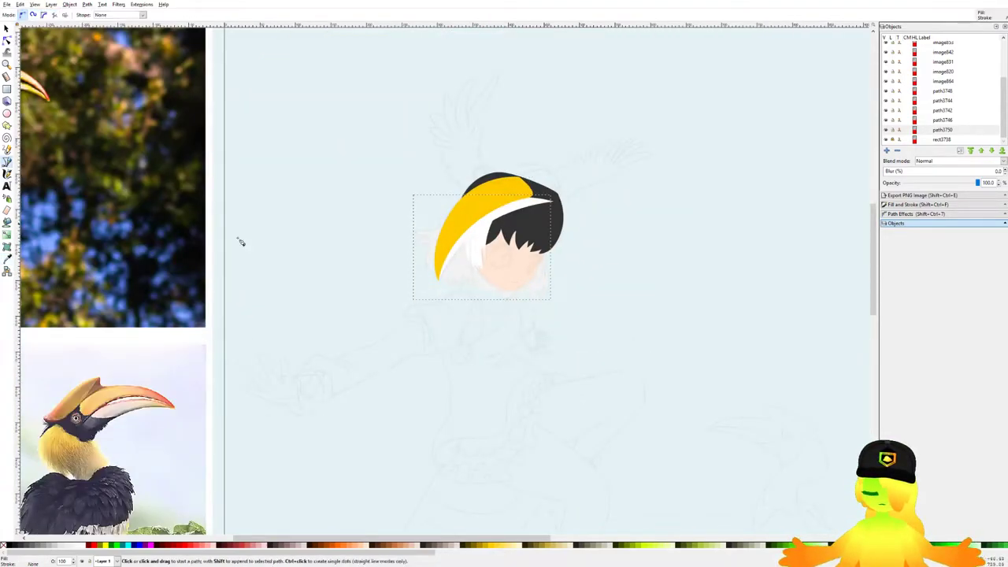
key("ctrl+s")
Step: Start the neck collar outline under the right of the chin and trace its wavy edge toward the front of the neck
scroll(509, 161, "up", 3)
scroll(477, 140, "down", 4)
scroll(476, 229, "up", 1)
scroll(479, 231, "up", 5)
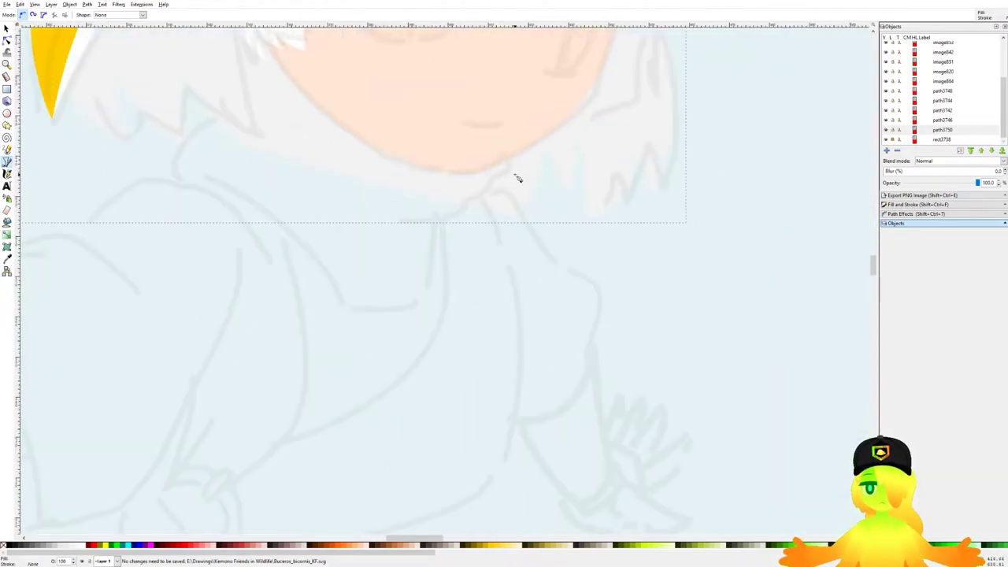
scroll(477, 152, "down", 5)
scroll(522, 181, "up", 7)
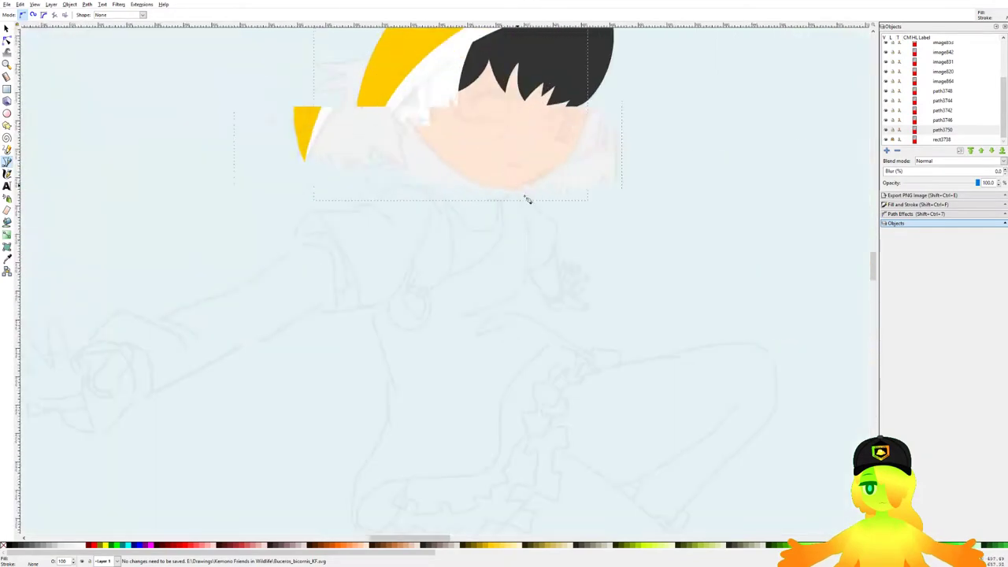
left_click(544, 137)
left_click(570, 177)
left_click_drag(552, 228, 622, 159)
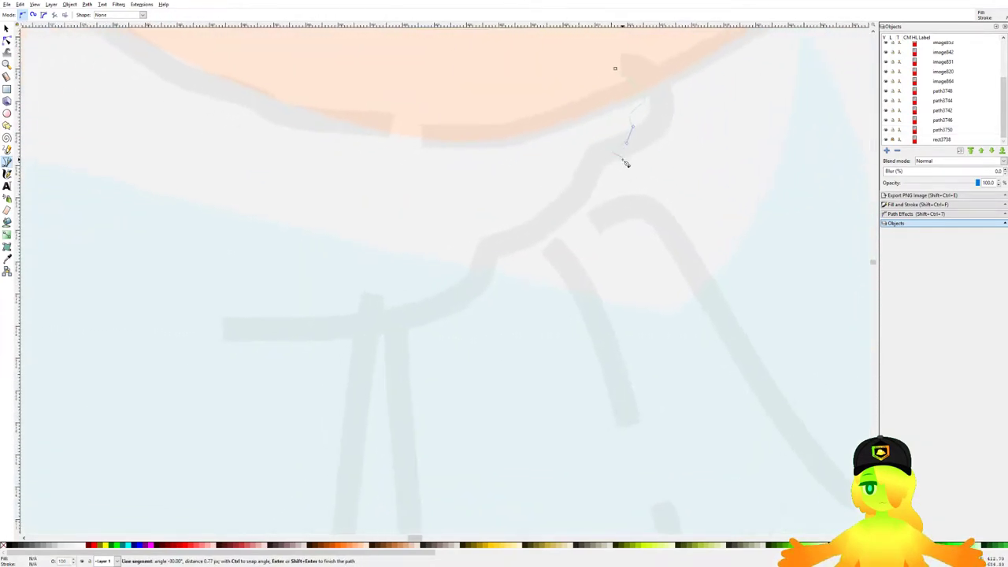
scroll(622, 161, "down", 2)
left_click(593, 194)
left_click_drag(593, 195, 564, 231)
Step: Trace the collar's wavy right edge down the chest and along its bottom edge
left_click_drag(527, 233, 525, 247)
left_click_drag(500, 258, 499, 271)
left_click_drag(497, 289, 494, 342)
left_click_drag(479, 378, 466, 378)
left_click_drag(461, 402, 449, 408)
left_click_drag(368, 417, 301, 384)
Step: Trace the collar's wavy left edge from the chest up to its rounded end above the shoulder
mouse_move(299, 363)
left_mouse_down()
mouse_move(277, 351)
mouse_move(379, 358)
mouse_move(344, 333)
left_mouse_up()
left_click_drag(306, 306, 291, 297)
left_click_drag(270, 253, 244, 245)
mouse_move(230, 221)
left_mouse_down()
mouse_move(355, 250)
mouse_move(299, 217)
left_mouse_up()
left_click_drag(268, 195, 213, 193)
left_click_drag(198, 178, 197, 165)
mouse_move(213, 123)
left_mouse_down()
mouse_move(218, 117)
mouse_move(254, 164)
left_mouse_up()
Step: Carry the collar outline up behind the side lock and close it at the starting node below the chin
left_click_drag(264, 154, 276, 142)
left_click_drag(298, 123, 324, 131)
scroll(326, 132, "down", 1)
left_click_drag(327, 130, 345, 197)
scroll(338, 169, "down", 2)
scroll(346, 195, "up", 1)
left_click(394, 147)
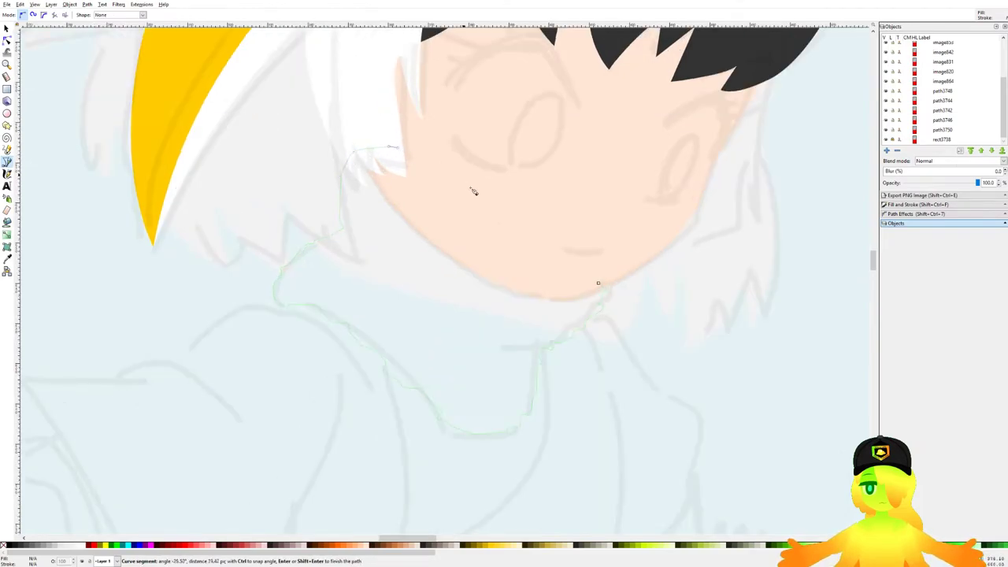
left_click(599, 284)
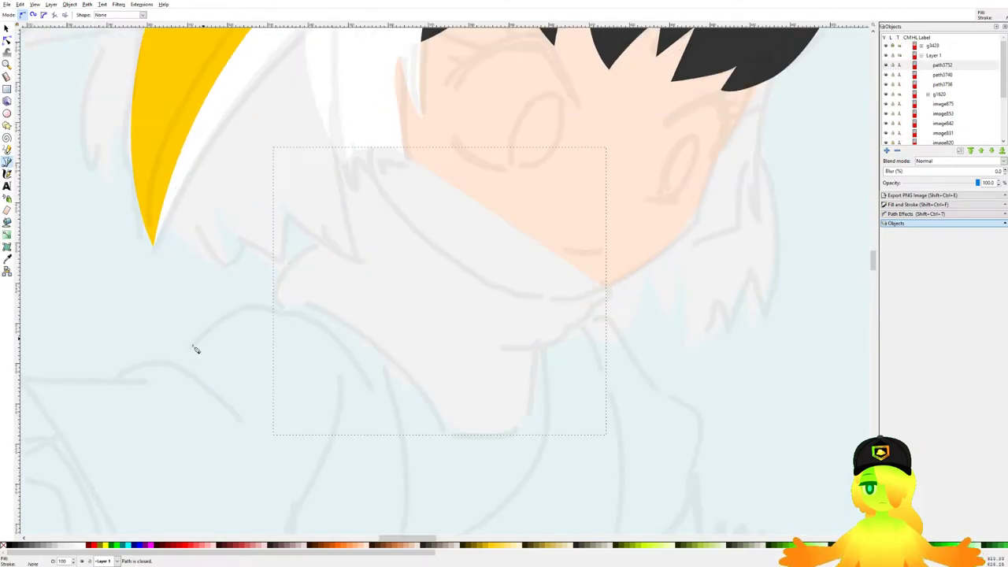
Step: Fill the neck collar with white and lower it behind the face
left_click(82, 547)
key("Page_Down")
key("Page_Down")
key("Page_Down")
Step: Save the document with the finished neck collar
scroll(313, 319, "down", 3)
left_click_drag(397, 286, 454, 310)
key("ctrl+s")
Step: Start a path for the cap on the dark hair's upper edge, with its first short segment following that edge
left_click_drag(419, 223, 439, 238)
scroll(446, 247, "up", 1)
scroll(439, 238, "down", 2)
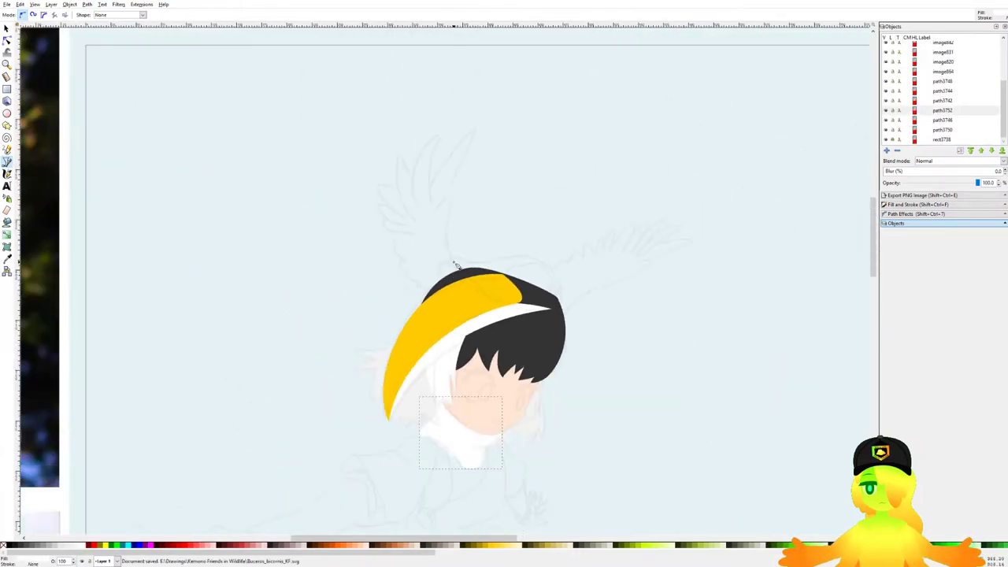
scroll(438, 297, "down", 3)
left_click_drag(553, 389, 540, 341)
scroll(382, 241, "up", 3)
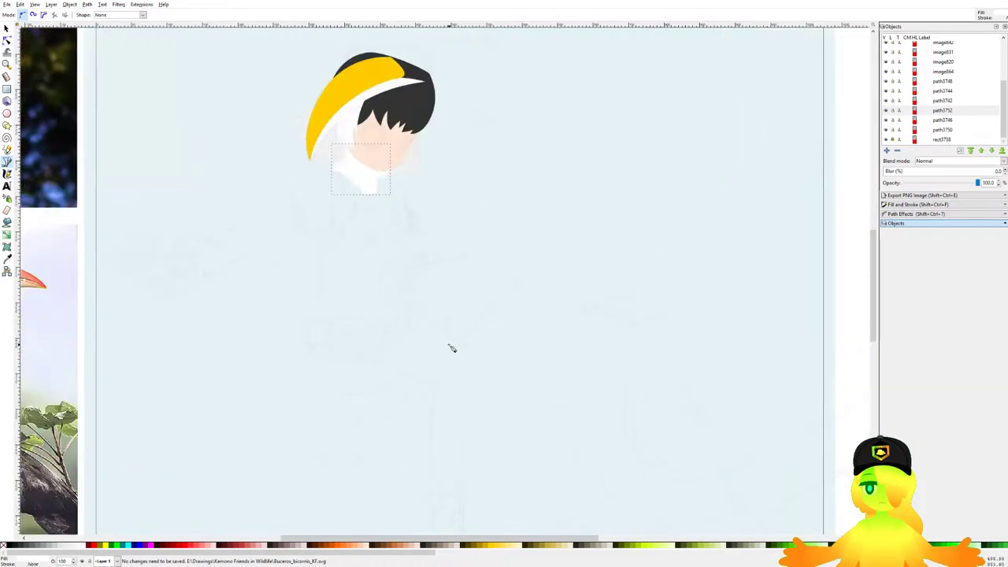
scroll(425, 151, "up", 6)
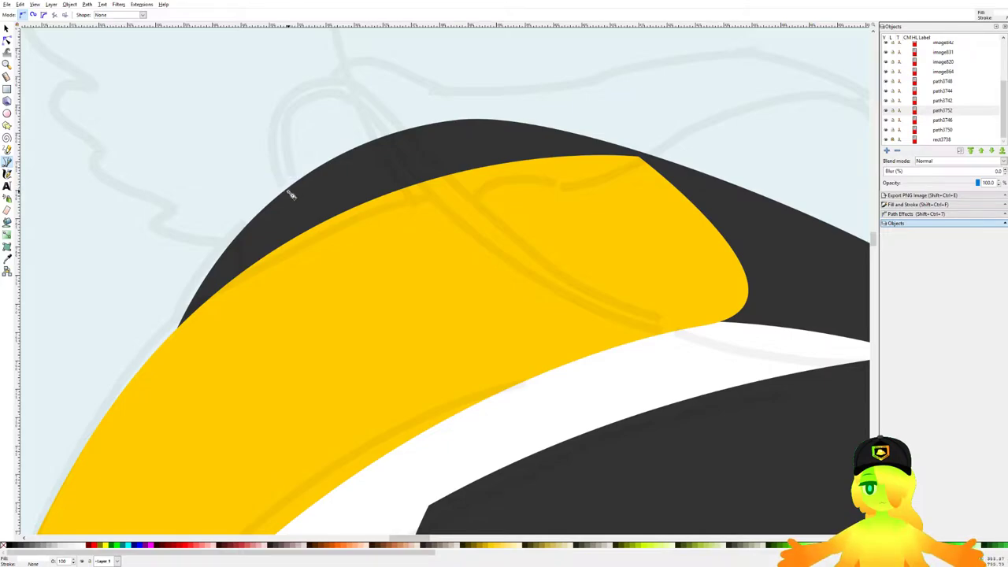
scroll(290, 194, "up", 2)
left_click_drag(303, 168, 339, 142)
left_click_drag(384, 90, 479, 51)
left_click_drag(497, 88, 424, 228)
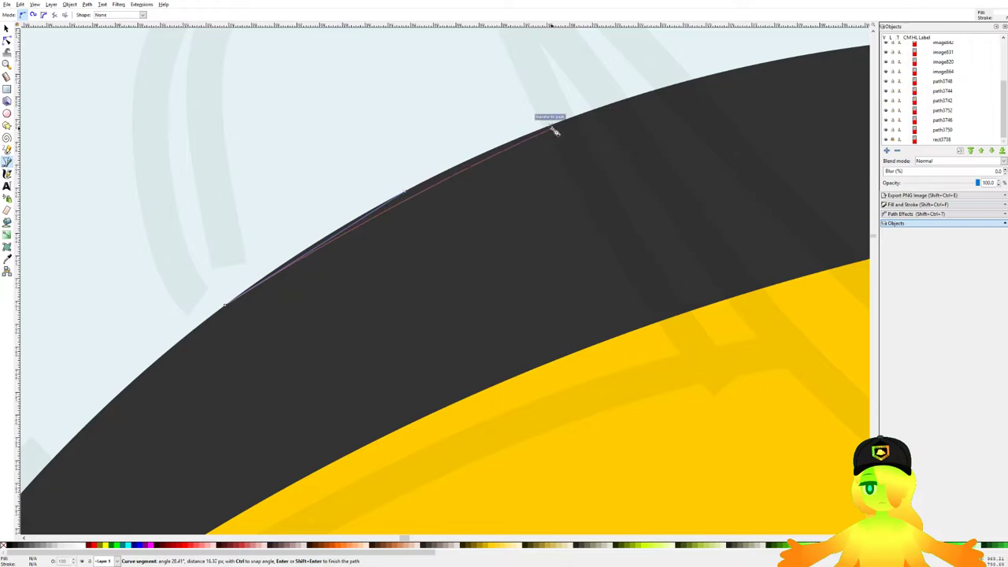
scroll(564, 126, "down", 5)
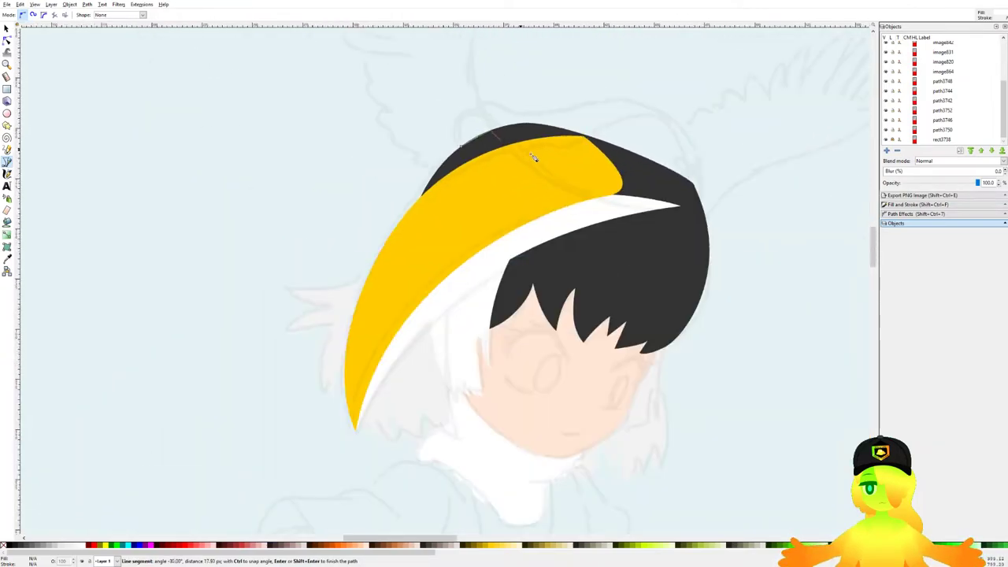
left_click_drag(522, 152, 496, 154)
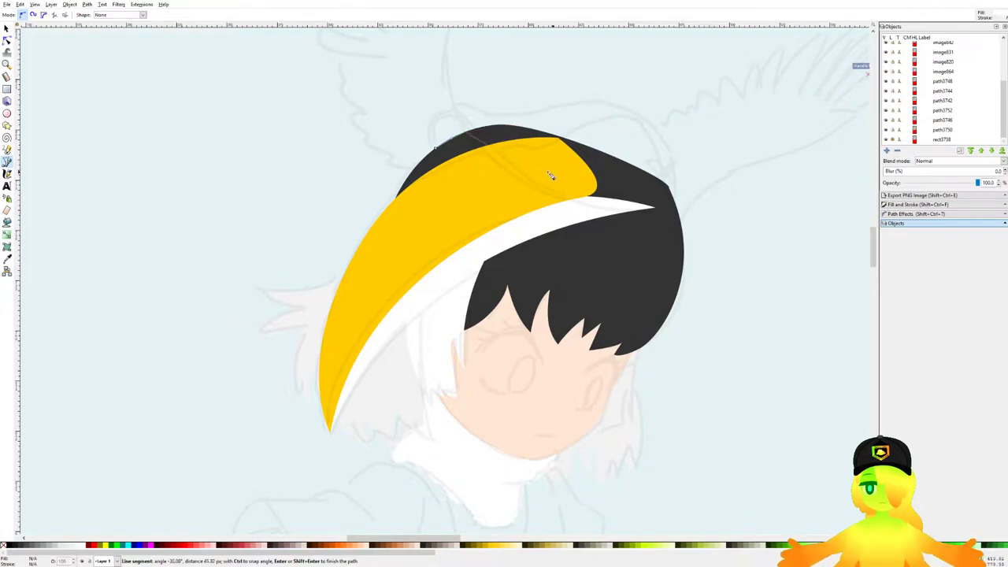
Step: Trace the cap's lower edge across the yellow bill to the back of the hair, then up over the crown
scroll(543, 177, "up", 3)
left_click_drag(398, 281, 557, 95)
scroll(496, 93, "down", 4)
left_click_drag(499, 115, 375, 222)
scroll(474, 175, "down", 1)
scroll(489, 202, "up", 3)
scroll(491, 204, "up", 2)
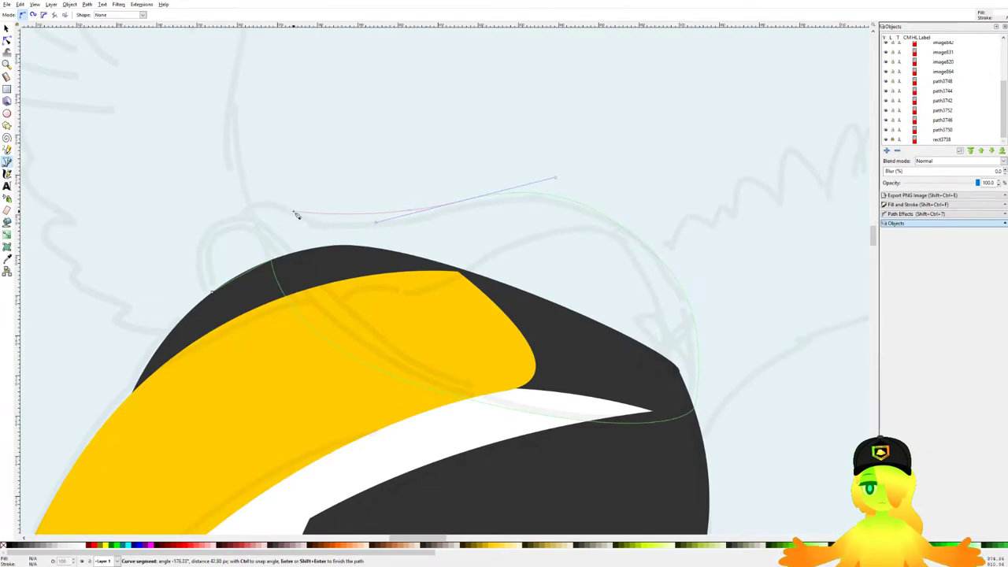
Step: Trace the cap's upper dip and rounded front end, and close the outline at its starting node
scroll(315, 214, "up", 3)
left_click_drag(370, 175, 285, 148)
scroll(198, 167, "down", 2)
left_click_drag(183, 287, 237, 395)
scroll(315, 375, "down", 3)
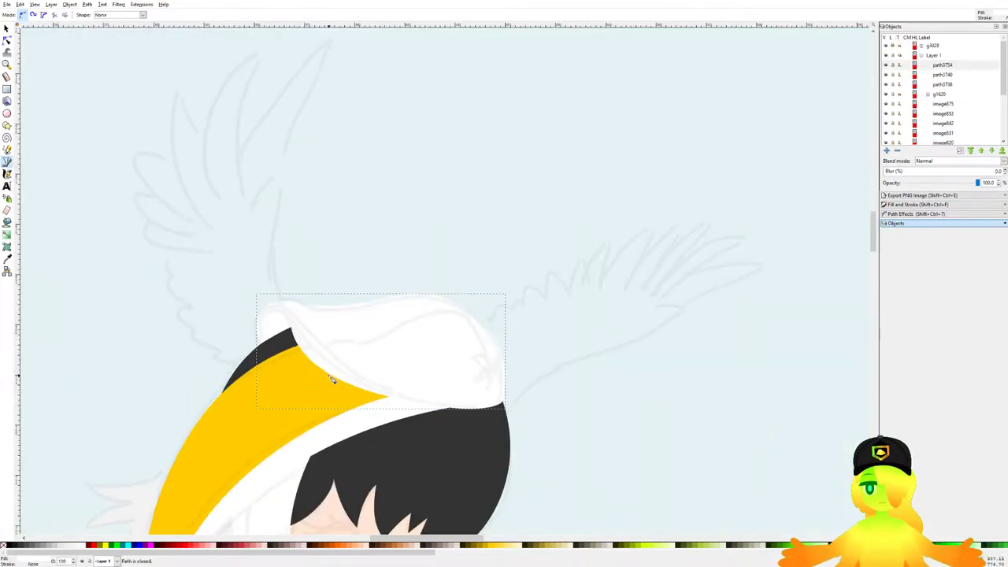
Step: Fill the cap with the yellow sampled from the bill
left_click_drag(332, 378, 335, 313)
key("d")
left_click(302, 353)
scroll(278, 324, "up", 1)
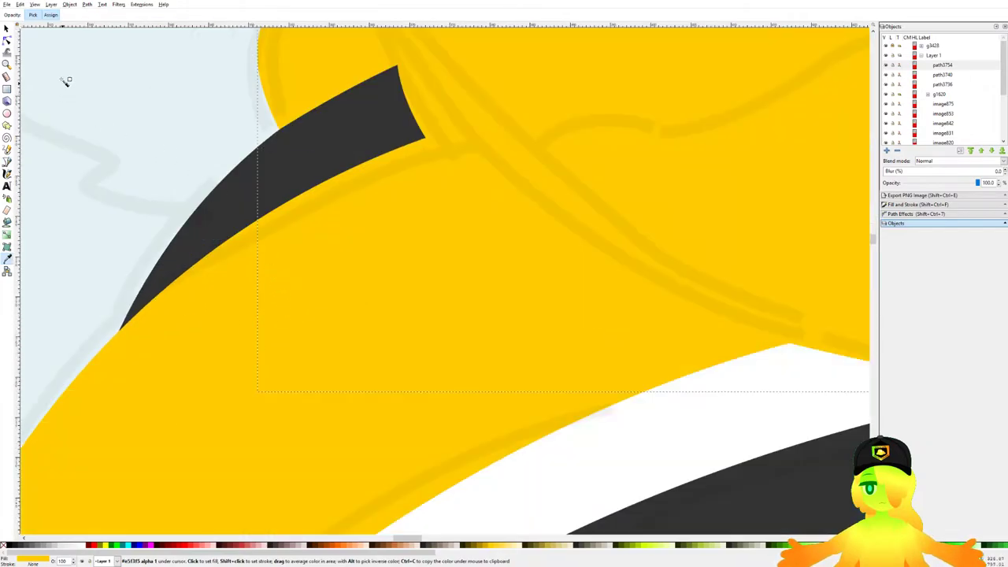
Step: Adjust the curve handle where the cap's front meets the dark hair so it follows the hair edge, and save the document
left_click(7, 29)
left_click_drag(473, 154, 479, 194)
scroll(336, 148, "up", 2)
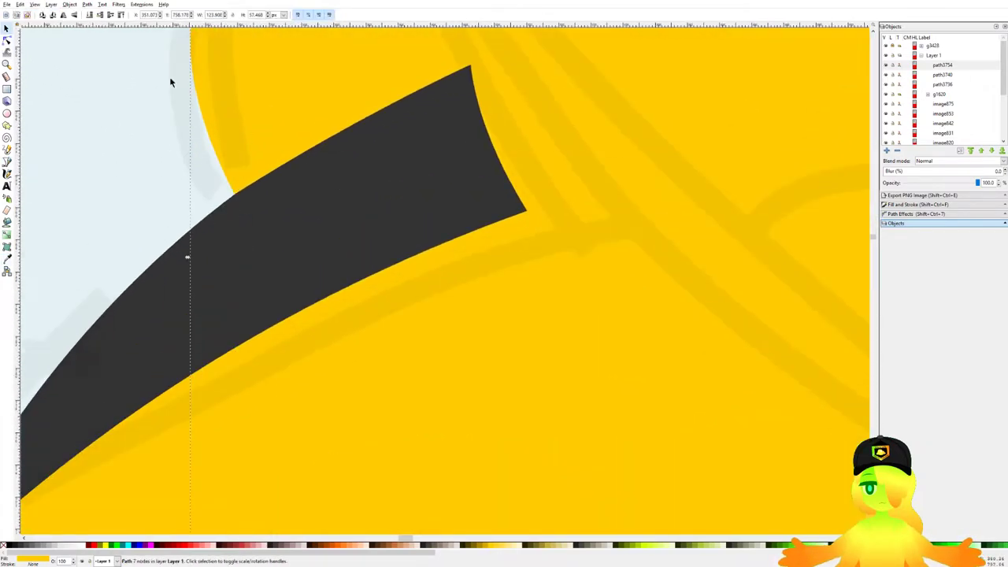
left_click(8, 39)
mouse_move(362, 116)
left_mouse_down()
mouse_move(346, 85)
mouse_move(352, 110)
left_mouse_up()
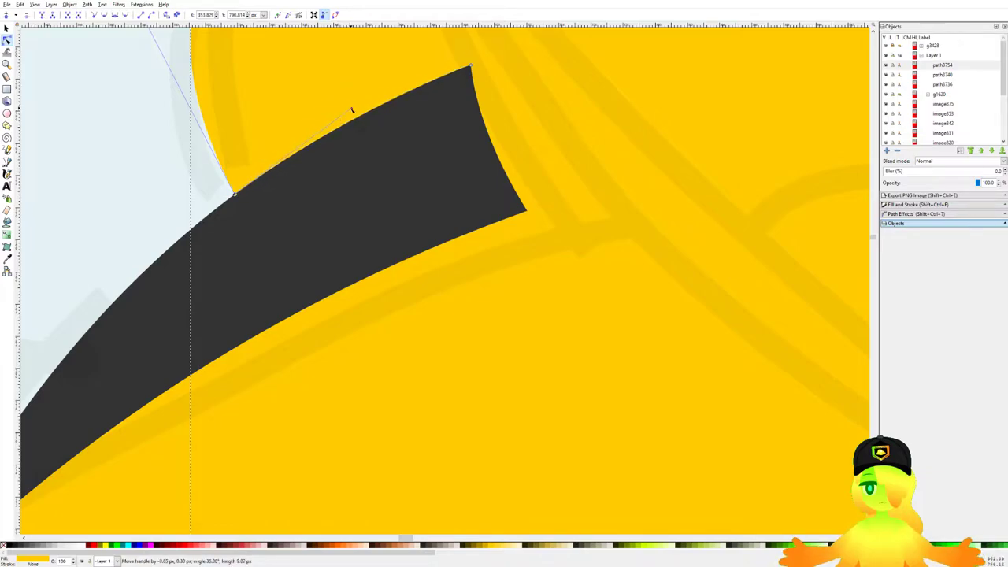
key("Escape")
scroll(187, 218, "down", 6)
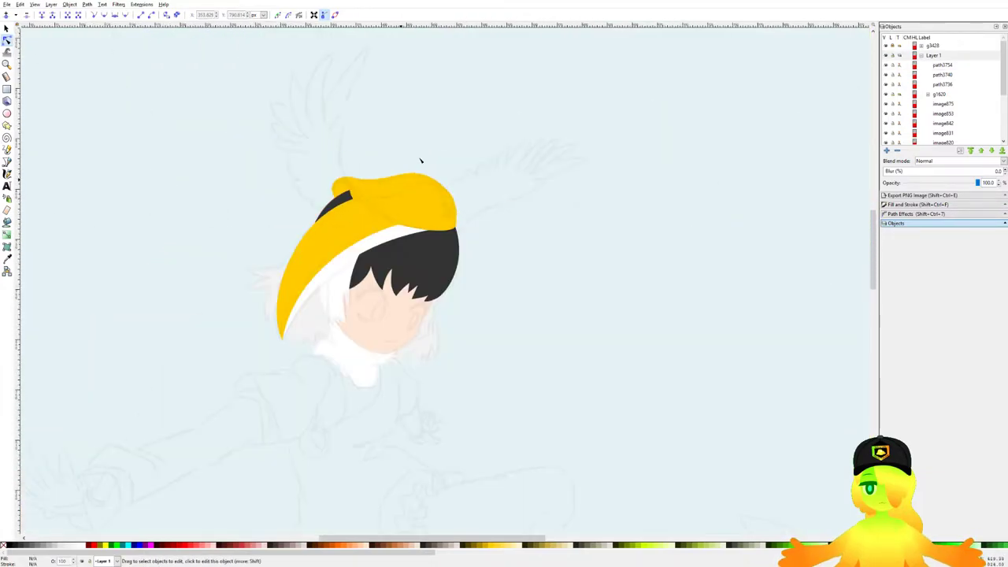
key("ctrl+s")
Step: Nudge the node behind the cap's rounded front end so the upper edge follows the sketch
scroll(443, 268, "up", 5)
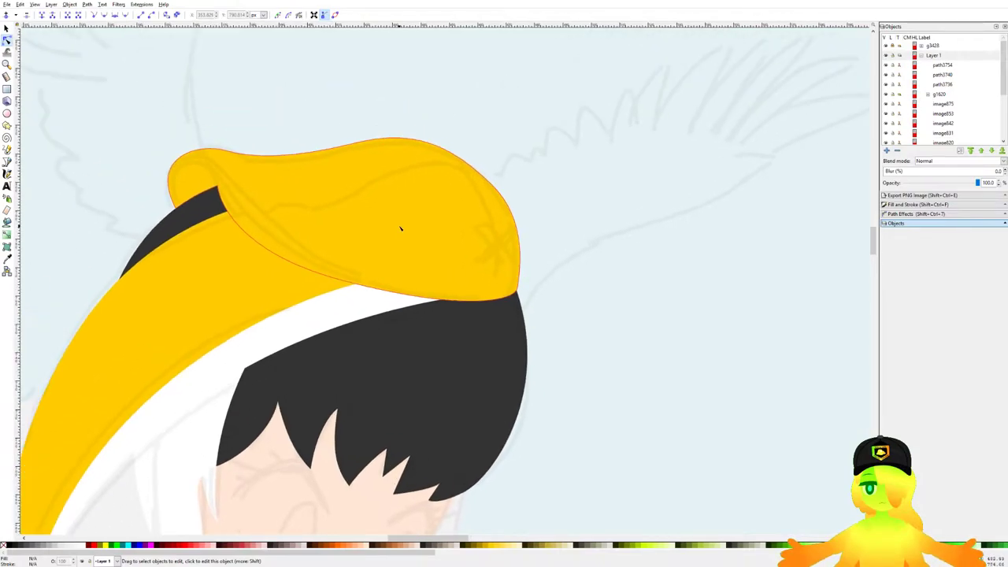
scroll(347, 272, "down", 3)
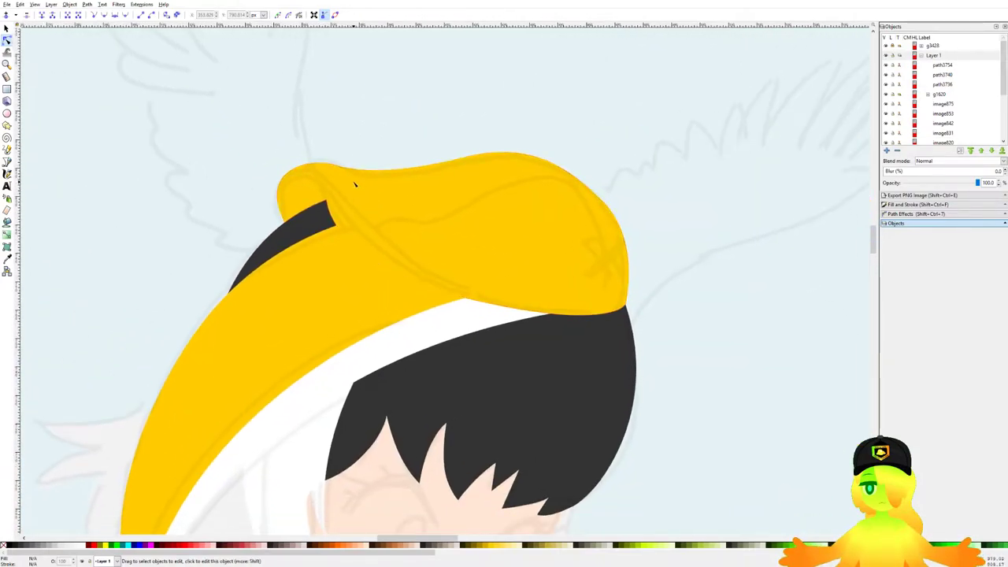
left_click(355, 181)
scroll(355, 181, "up", 3)
left_click(358, 152)
left_click_drag(359, 153, 364, 148)
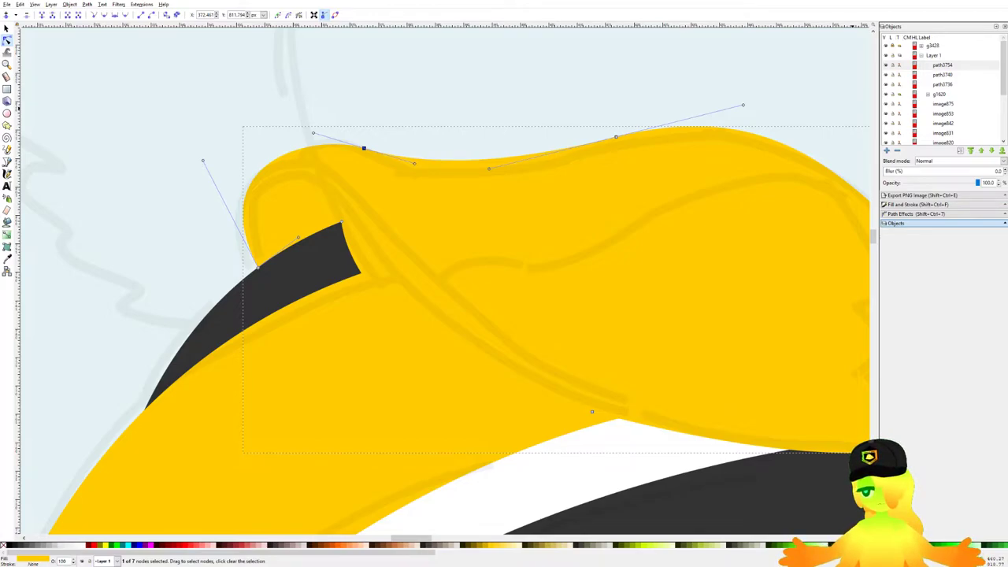
scroll(472, 180, "down", 2)
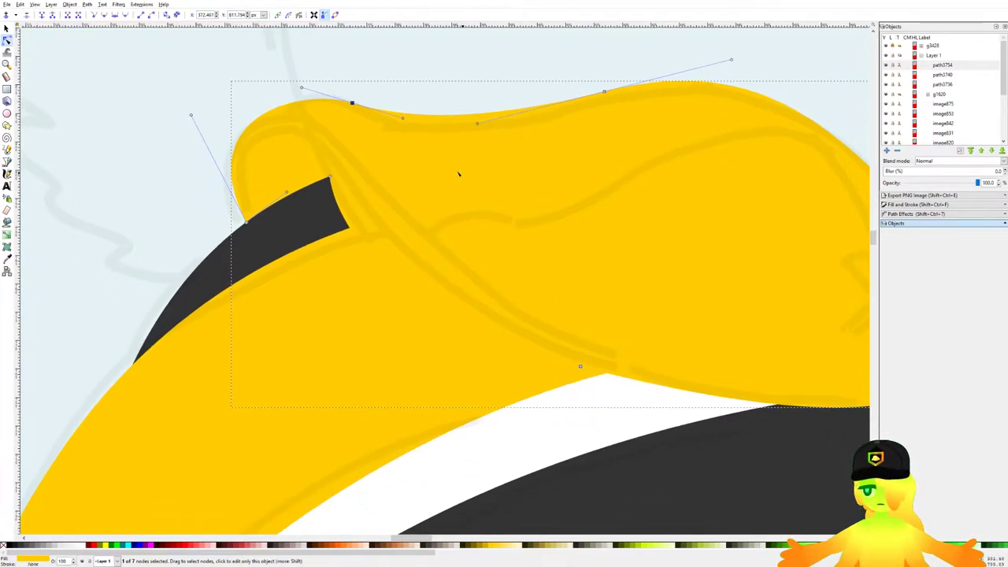
Step: Adjust the upper back curve of the cap to match the sketched crown
scroll(504, 134, "down", 3)
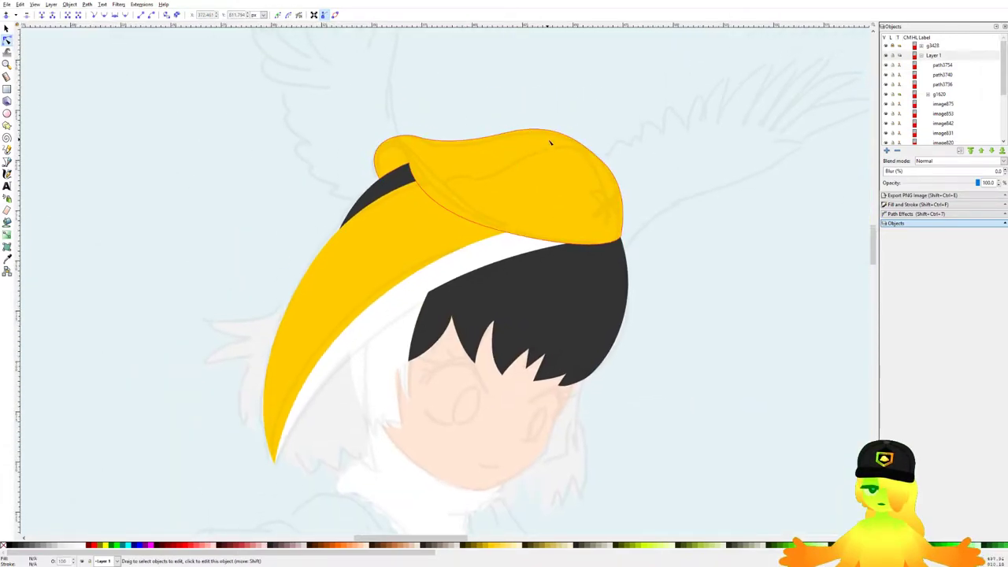
scroll(549, 142, "up", 2)
left_click(648, 180)
left_click_drag(648, 181, 655, 178)
left_click(826, 218)
left_click(855, 210)
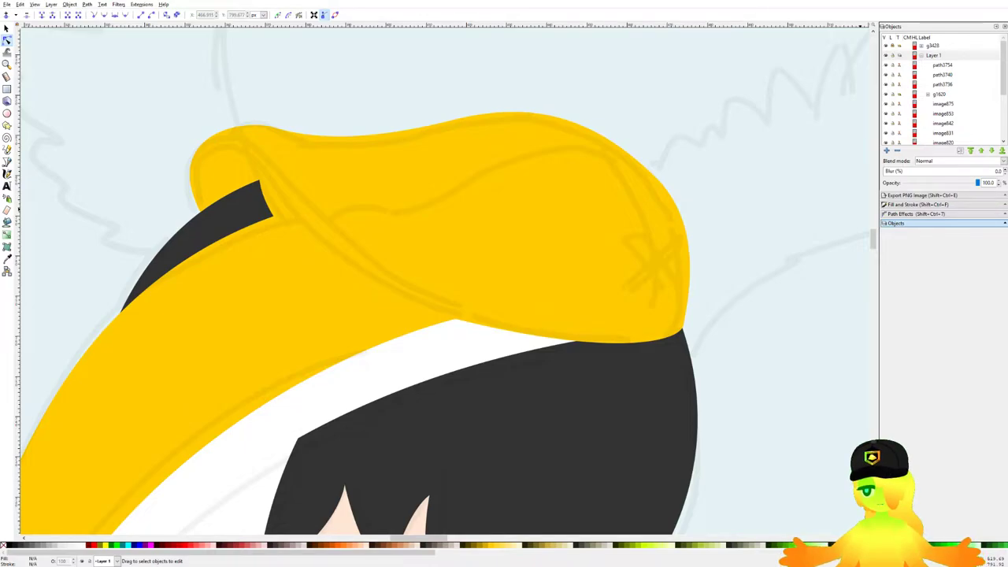
left_click_drag(616, 291, 661, 307)
scroll(300, 191, "up", 1)
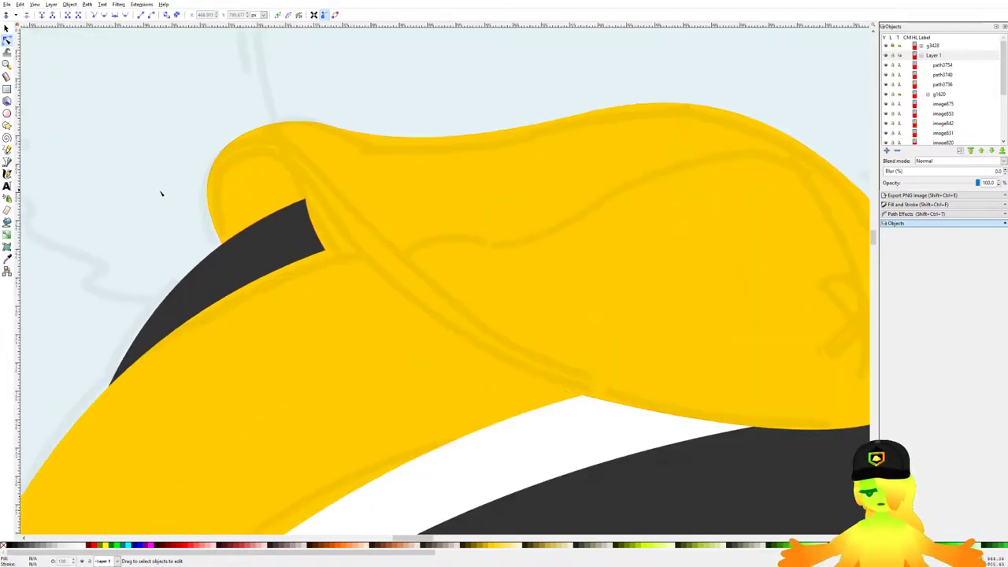
left_click(379, 219)
left_click(118, 266)
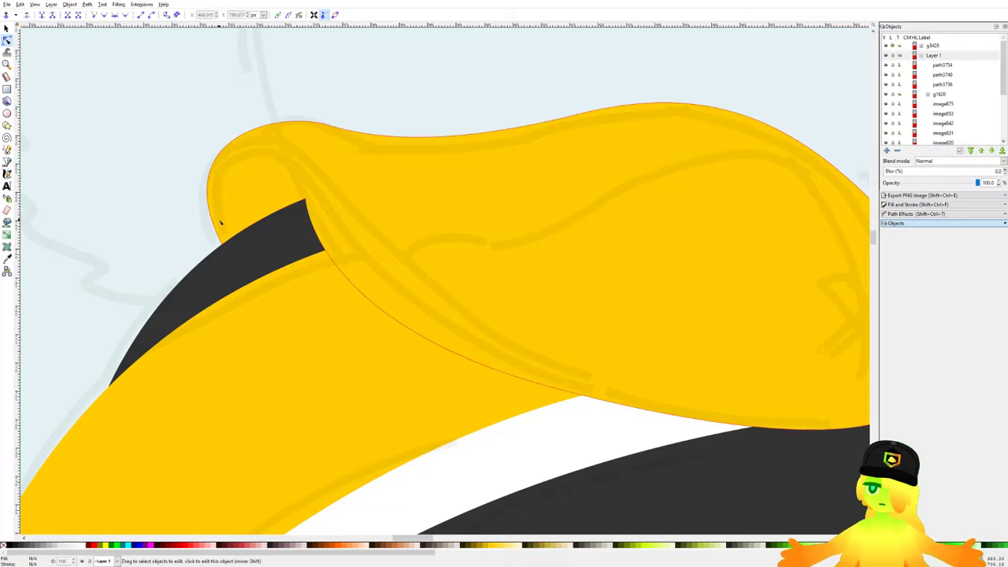
scroll(197, 195, "up", 1, "ctrl")
left_click(6, 162)
scroll(297, 252, "up", 1, "ctrl")
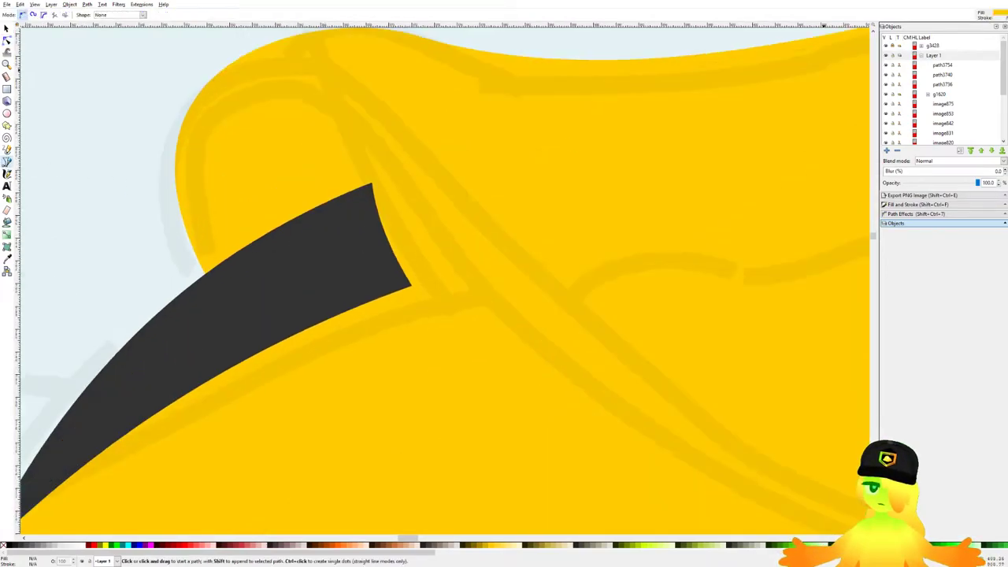
left_click_drag(517, 157, 609, 212)
left_click(320, 312)
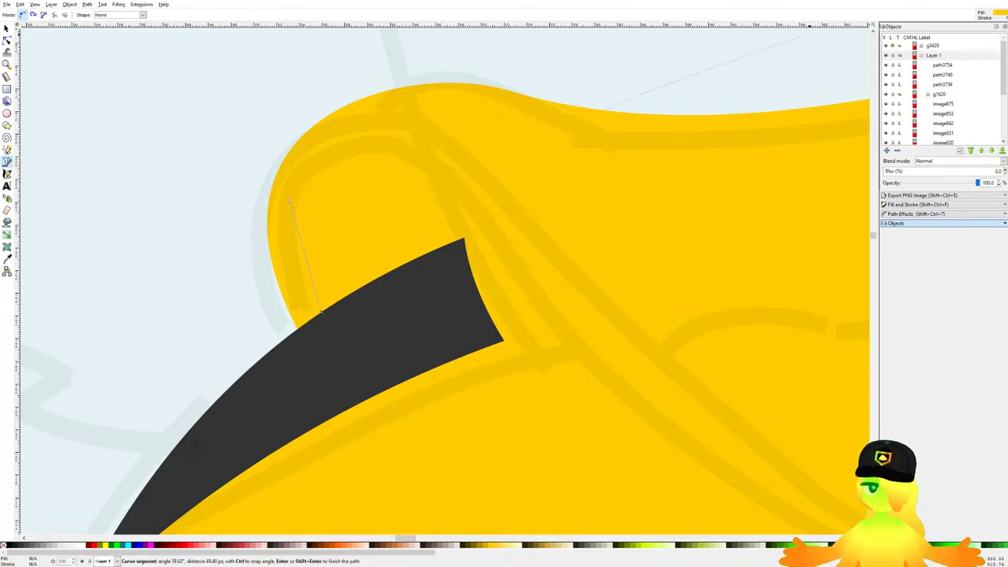
left_click_drag(375, 154, 441, 153)
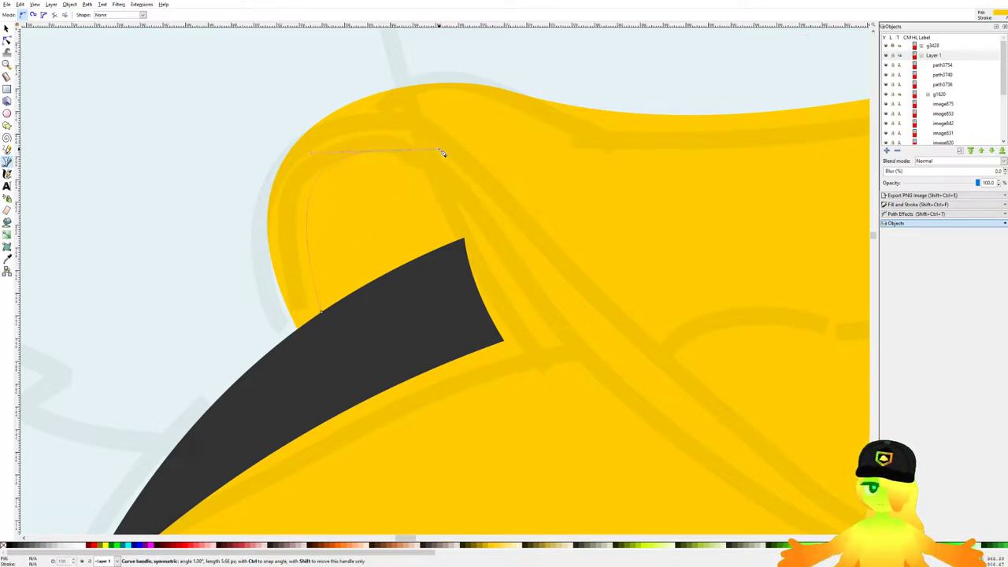
scroll(394, 185, "down", 2, "ctrl")
left_click_drag(394, 187, 483, 336)
left_click_drag(491, 288, 446, 254)
key("BackSpace")
key("Return")
Step: Reshape the cap's lower front edge beside the dark hair to follow the sketched rim, and save the document
key("n")
left_click(367, 188)
left_click_drag(347, 241, 399, 204)
left_click_drag(574, 297, 648, 382)
mouse_move(601, 340)
left_mouse_down()
mouse_move(620, 331)
mouse_move(600, 352)
left_mouse_up()
scroll(619, 330, "down", 3)
scroll(619, 335, "up", 3)
scroll(600, 351, "down", 2)
left_click(721, 377)
left_click(721, 377)
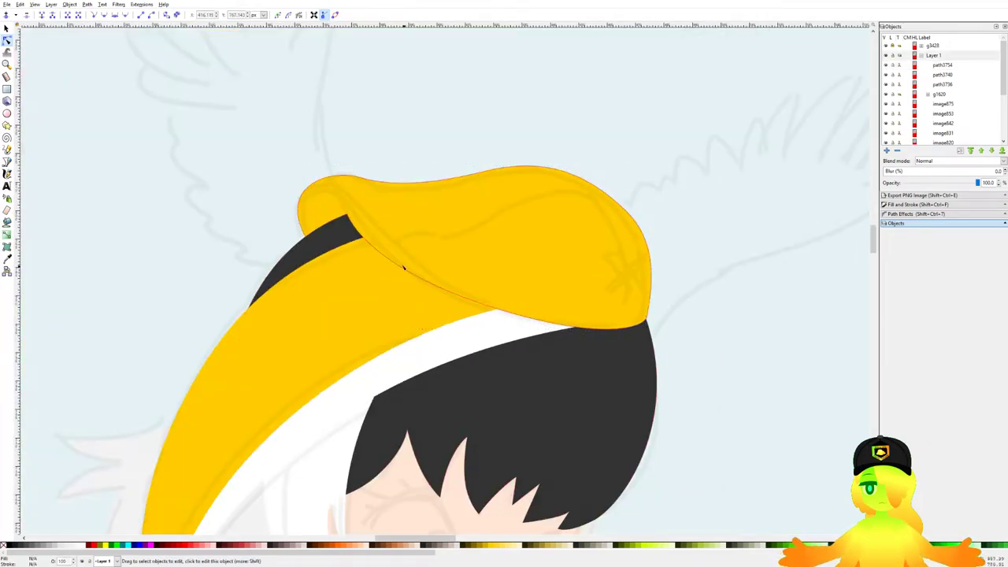
scroll(379, 256, "up", 5)
scroll(304, 145, "down", 3)
left_click_drag(304, 145, 602, 244)
key("ctrl+s")
Step: Start the rim band's outline where the cap meets the dark hair and trace it around the rounded front end
left_click_drag(771, 166, 590, 157)
scroll(590, 158, "up", 1)
left_click(9, 161)
scroll(206, 273, "up", 1)
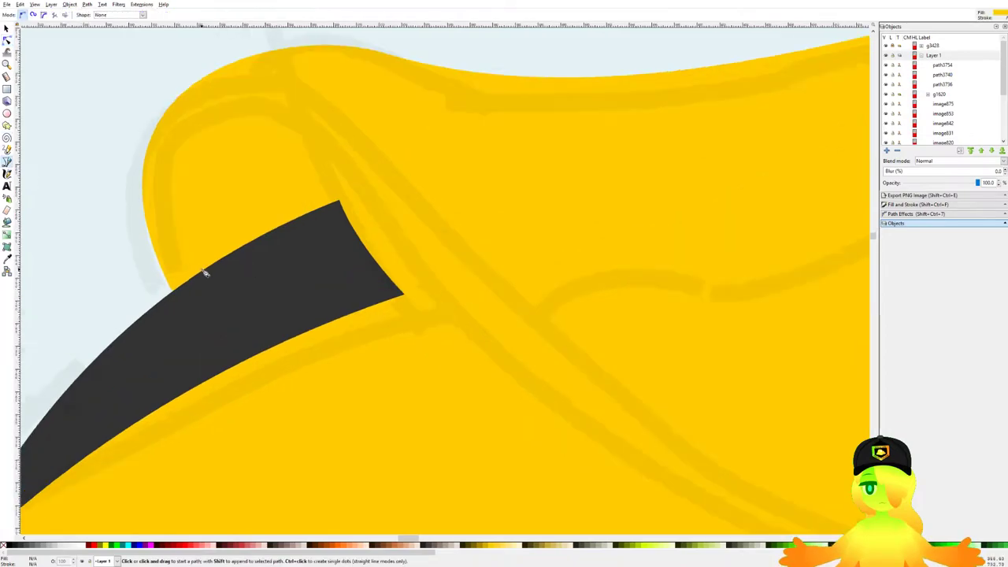
left_click_drag(173, 292, 115, 226)
scroll(120, 148, "down", 2)
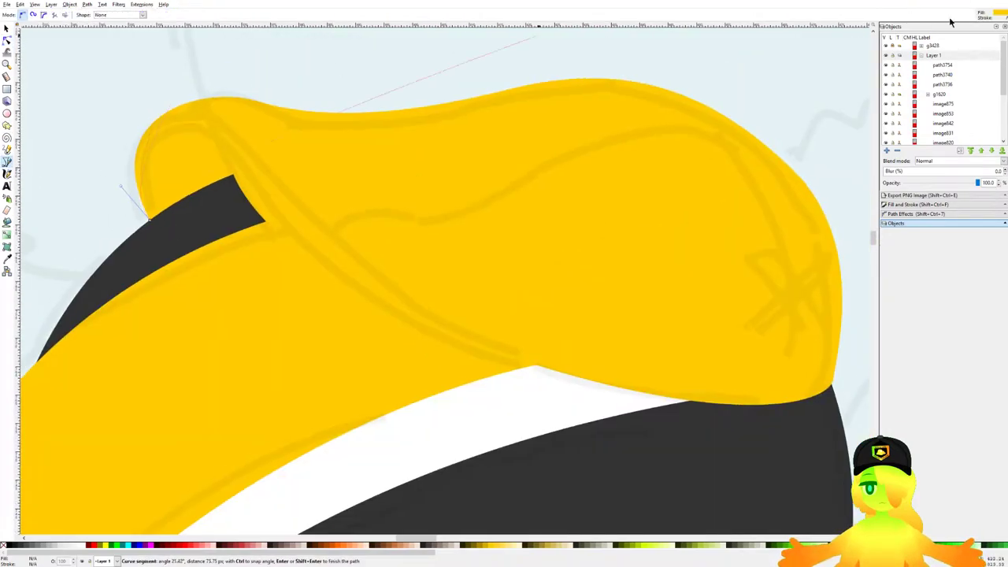
left_click_drag(161, 117, 203, 98)
left_click_drag(267, 167, 329, 243)
left_click_drag(441, 321, 376, 272)
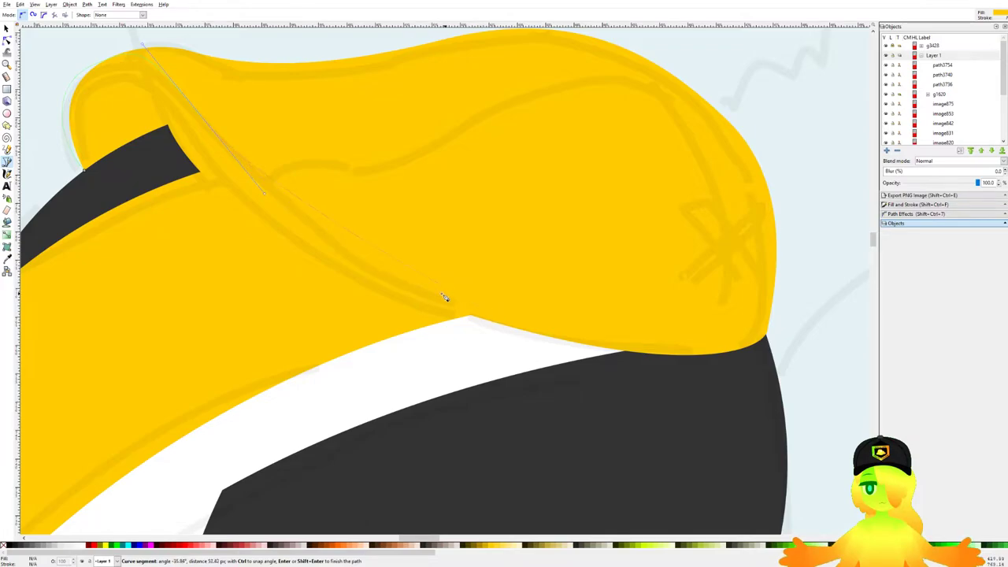
Step: Trace the rim band's upper edge down the sketched diagonal line to its tip near the white stripe
scroll(446, 295, "down", 7)
left_click_drag(447, 295, 269, 171)
scroll(249, 151, "up", 5)
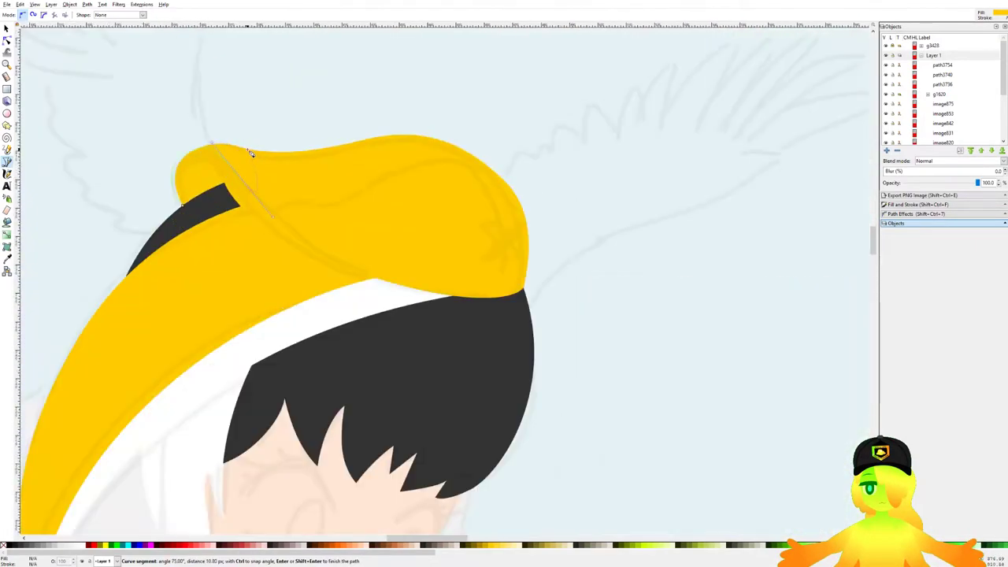
scroll(250, 153, "up", 5)
left_click_drag(330, 284, 384, 316)
left_click_drag(424, 344, 426, 344)
left_click_drag(319, 270, 385, 310)
left_click_drag(428, 334, 438, 338)
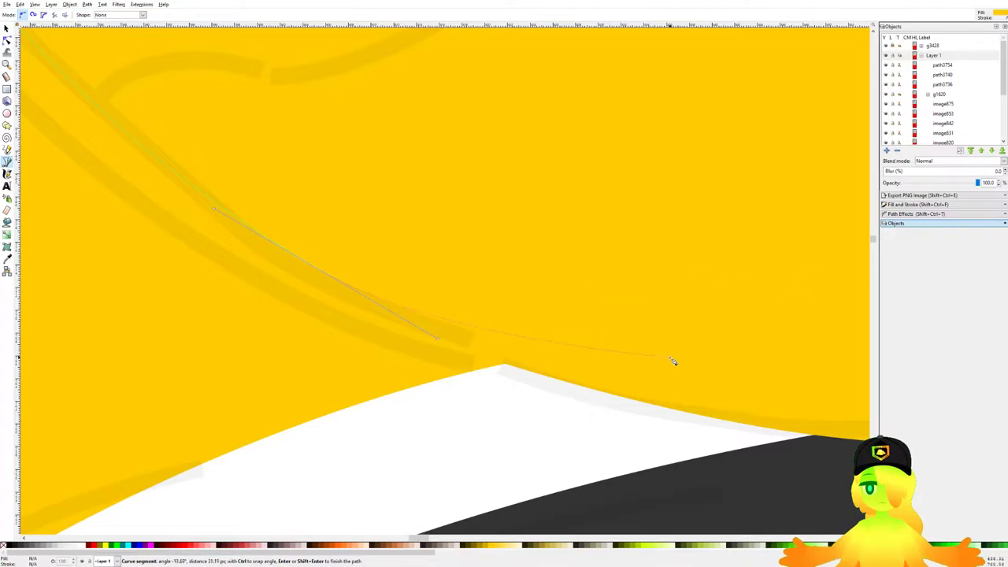
left_click(579, 387)
scroll(502, 357, "down", 3)
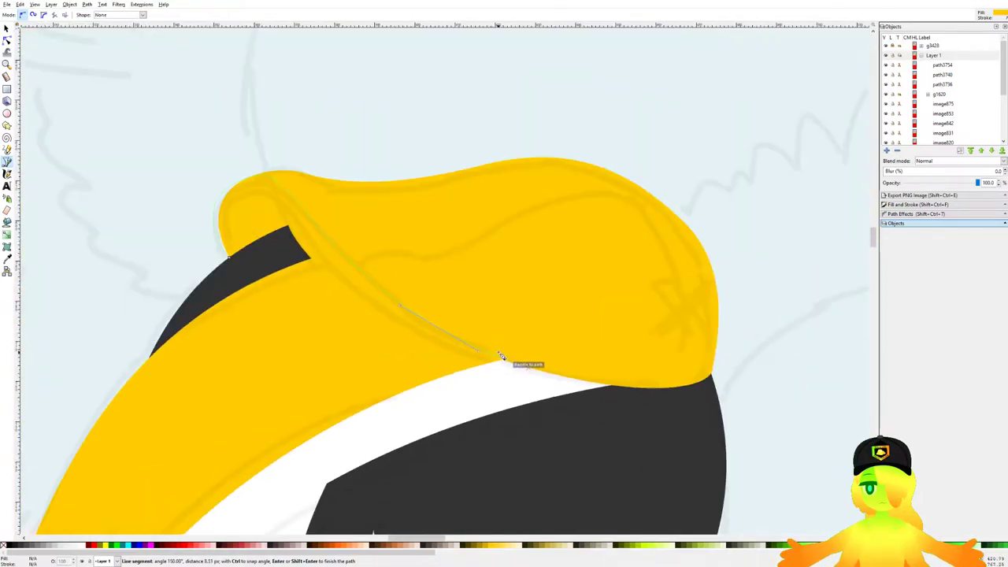
Step: Trace the rim band's lower edge from its tip back past the dark hair to the inside of the rounded front
left_click_drag(527, 257, 596, 248)
scroll(508, 326, "up", 1)
left_click_drag(505, 334, 326, 298)
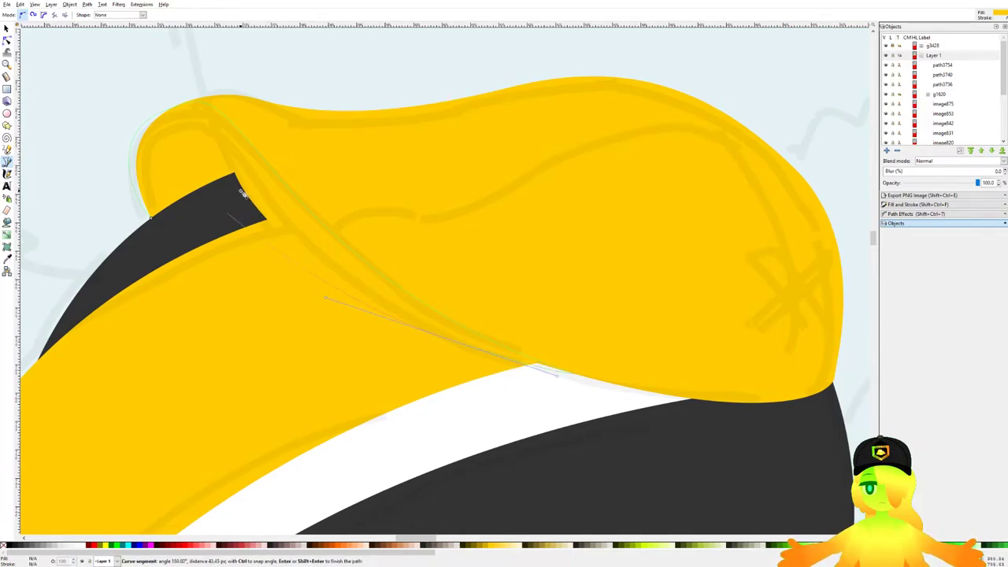
left_click_drag(235, 186, 226, 168)
left_click_drag(209, 134, 206, 131)
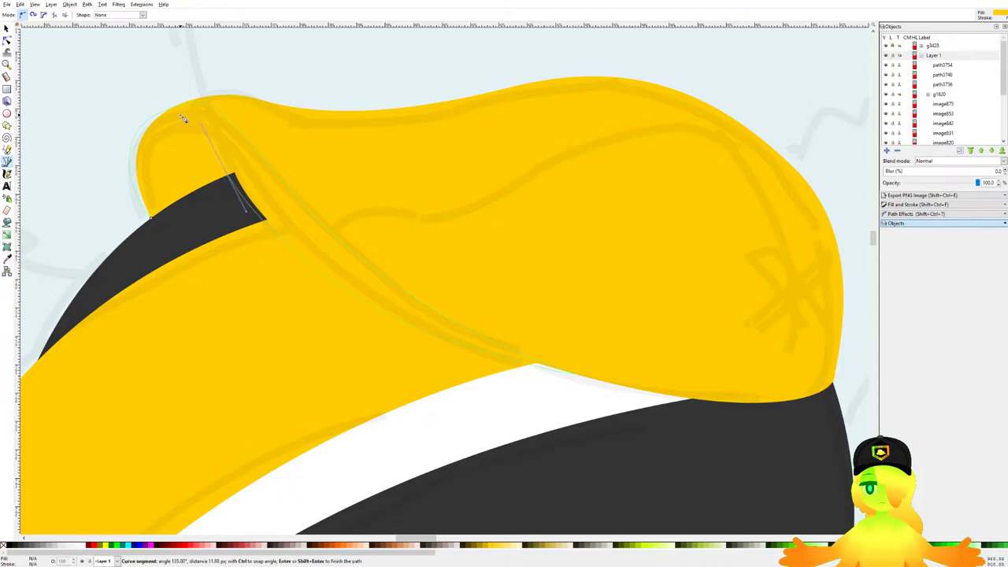
Step: Trace the rim band's inner edge around the rounded front down to the dark hair and close the outline
scroll(177, 135, "up", 2)
left_click_drag(138, 159, 93, 189)
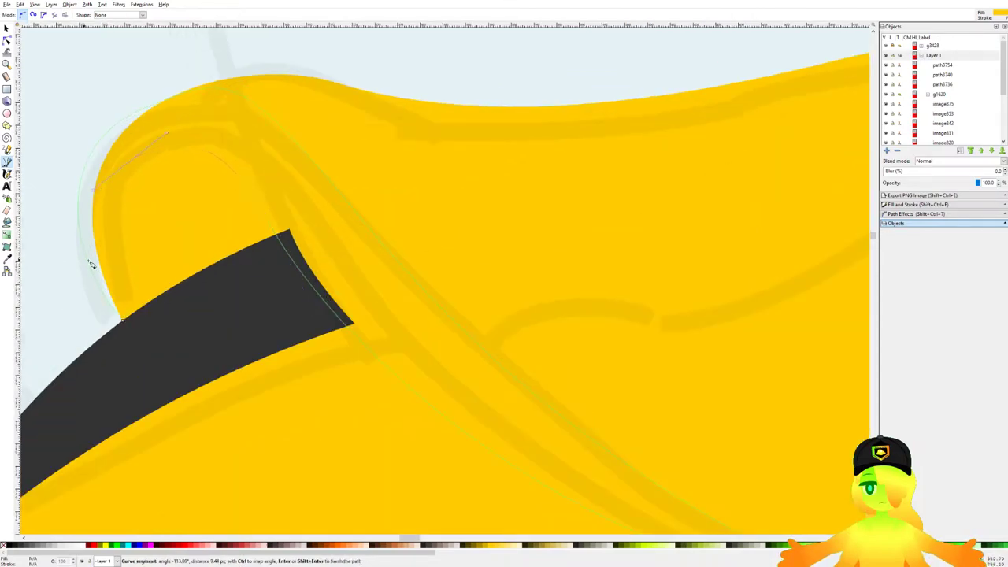
scroll(134, 307, "up", 2)
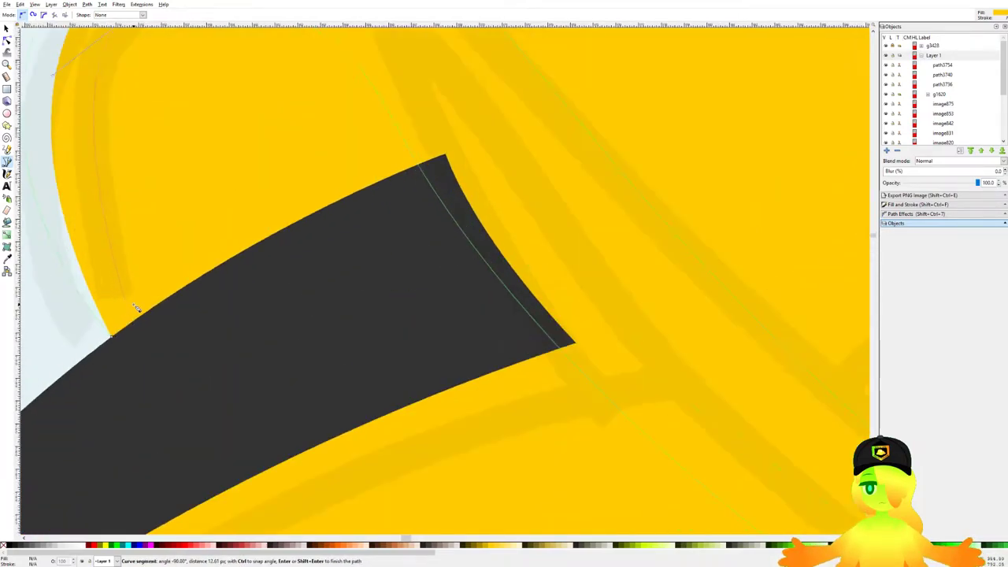
left_click_drag(134, 307, 505, 301)
scroll(501, 303, "up", 1)
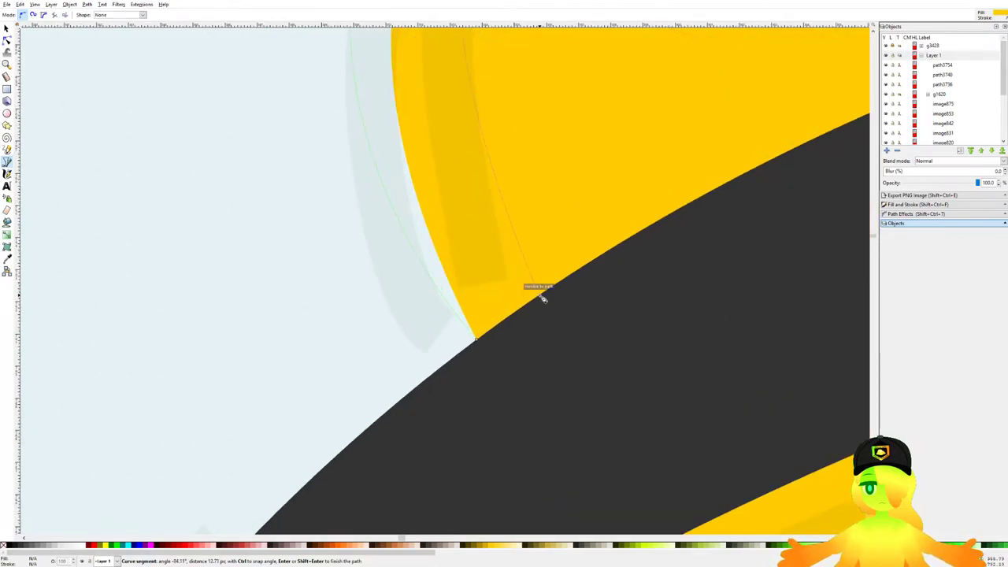
left_click(543, 299)
scroll(543, 300, "up", 2)
left_click_drag(619, 295, 632, 215)
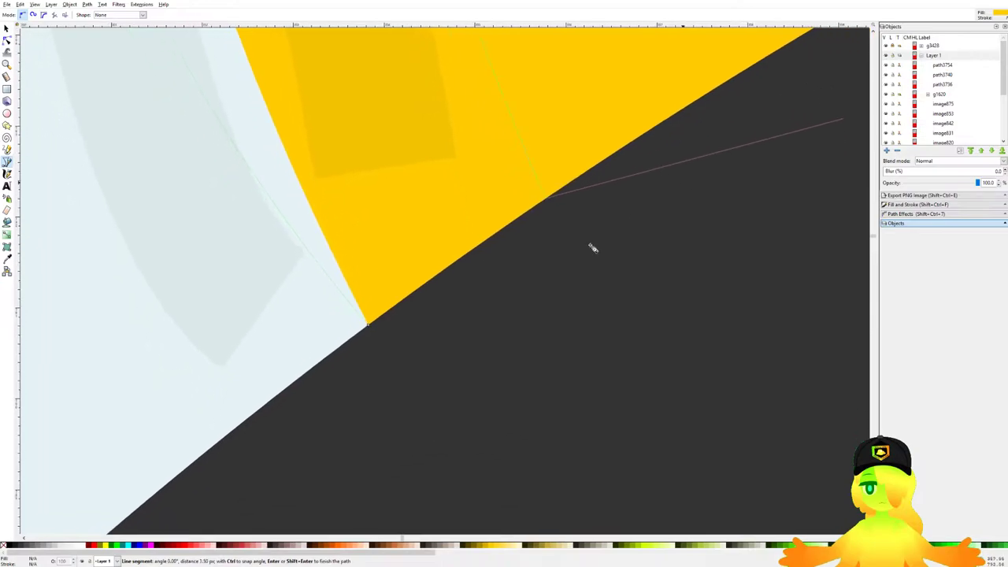
left_click_drag(369, 327, 349, 338)
key("Return")
Step: Fill the rim band with a darker yellow than the cap and save the document
scroll(349, 337, "down", 5)
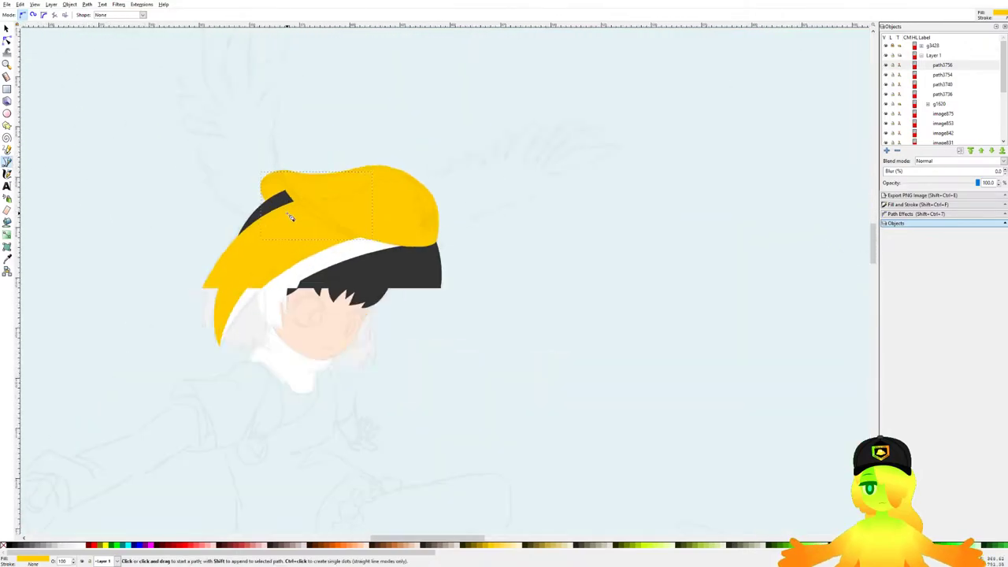
scroll(290, 217, "up", 2)
left_click(488, 550)
scroll(333, 207, "down", 1)
scroll(333, 207, "up", 4)
key("ctrl+s")
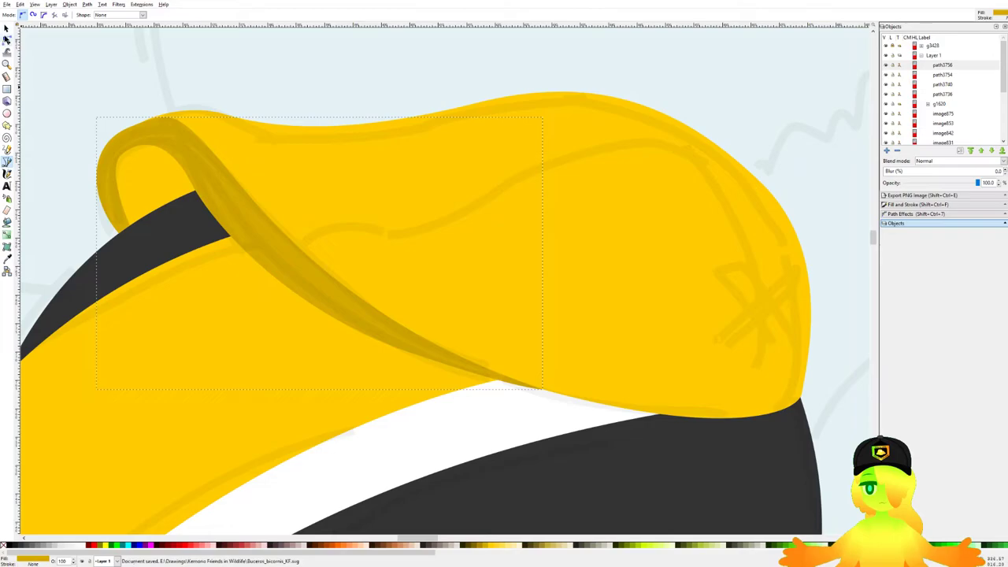
Step: Reshape the rim band's upper edge around the rounded front and down the diagonal to narrow the band smoothly
key("n")
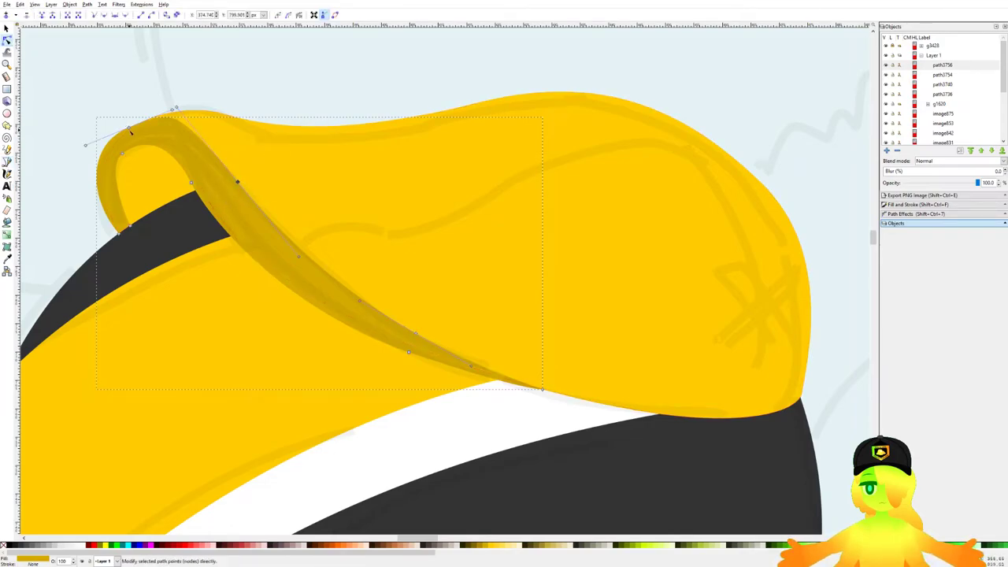
mouse_move(129, 128)
left_mouse_down()
mouse_move(89, 136)
mouse_move(120, 124)
left_mouse_up()
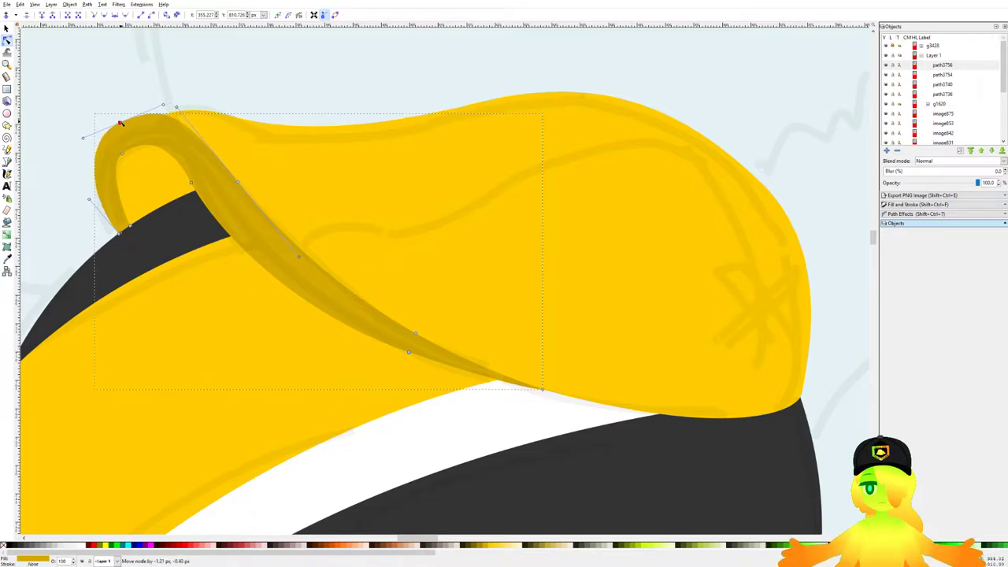
left_click_drag(250, 171, 229, 187)
left_click_drag(170, 114, 181, 110)
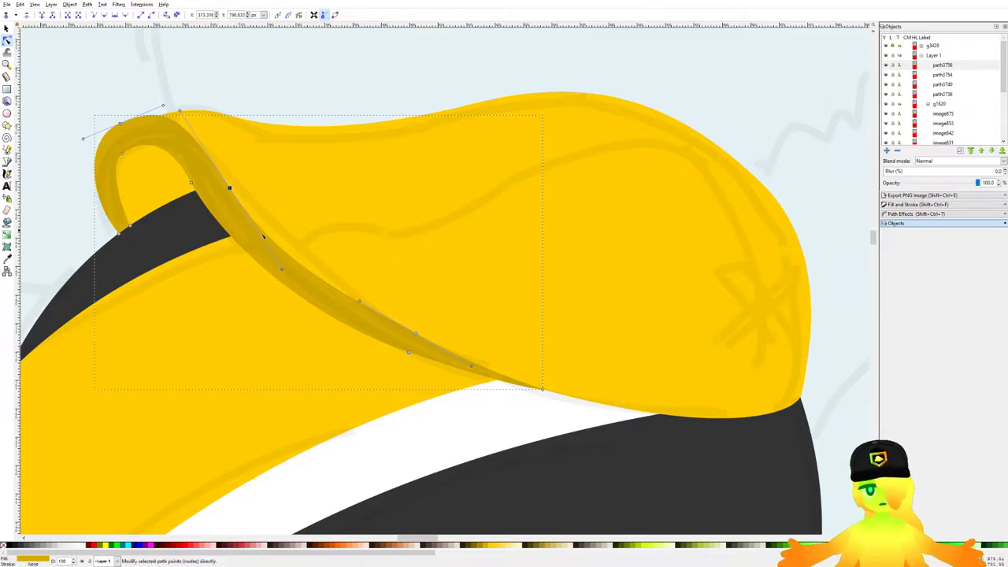
key("Escape")
left_click(416, 337)
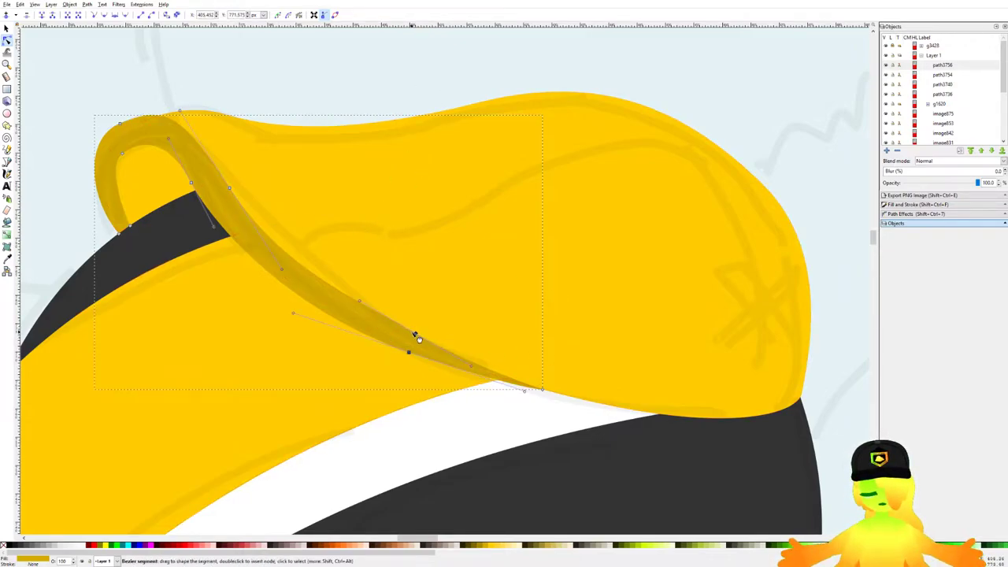
left_click(415, 335)
left_click_drag(416, 334, 410, 338)
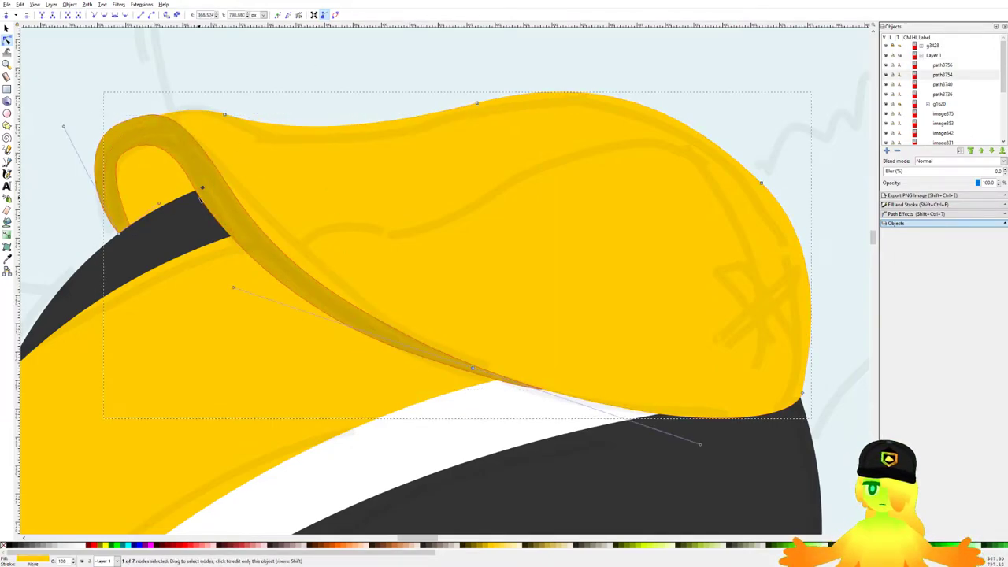
Step: Fine-tune the rim band's inner curve beside the dark hair and deselect the shape
left_click(193, 183)
left_click(195, 181)
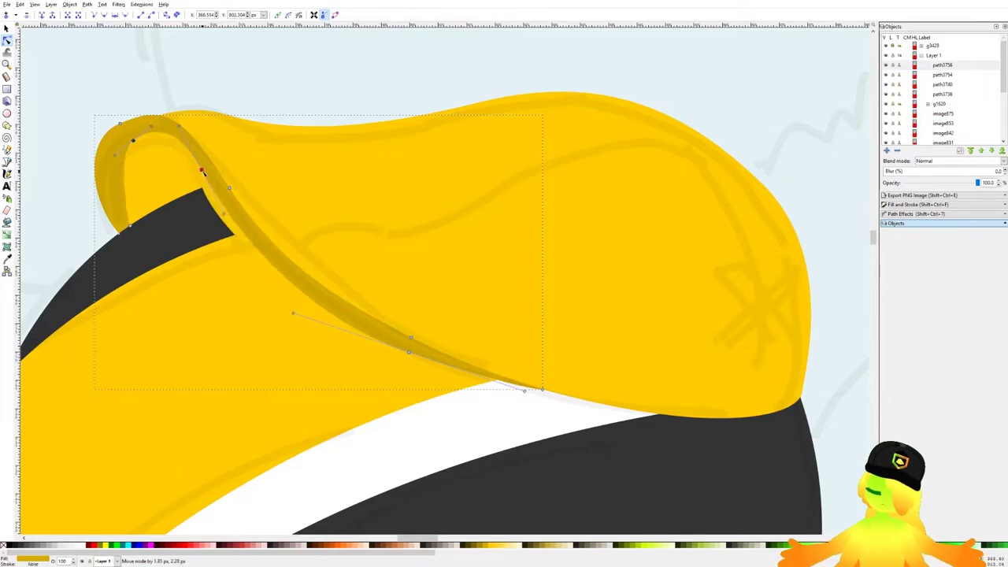
left_click_drag(196, 182, 192, 184)
left_click(243, 69)
left_click(241, 69)
left_click(113, 123)
left_click(119, 123)
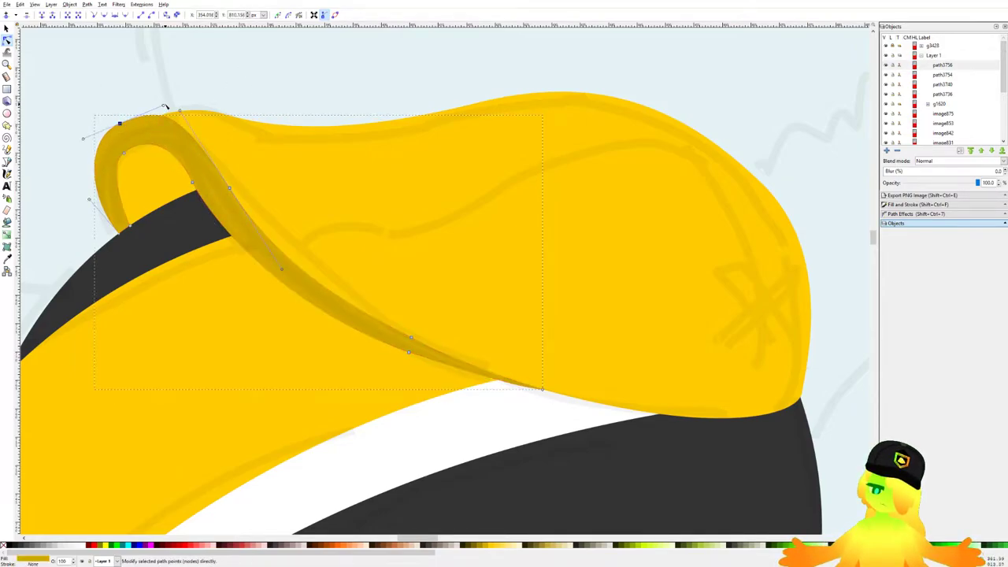
left_click(162, 81)
left_click(162, 81)
Step: Compare the coloured cap and head with the reference character illustration beside the drawing
scroll(332, 92, "down", 4)
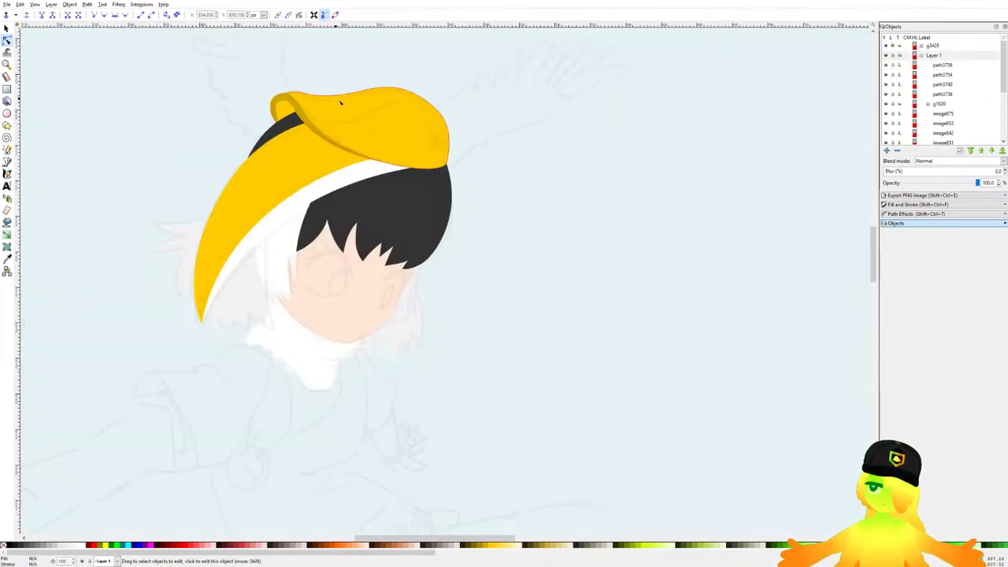
left_click_drag(481, 181, 443, 171)
scroll(511, 221, "down", 3)
scroll(382, 156, "up", 2)
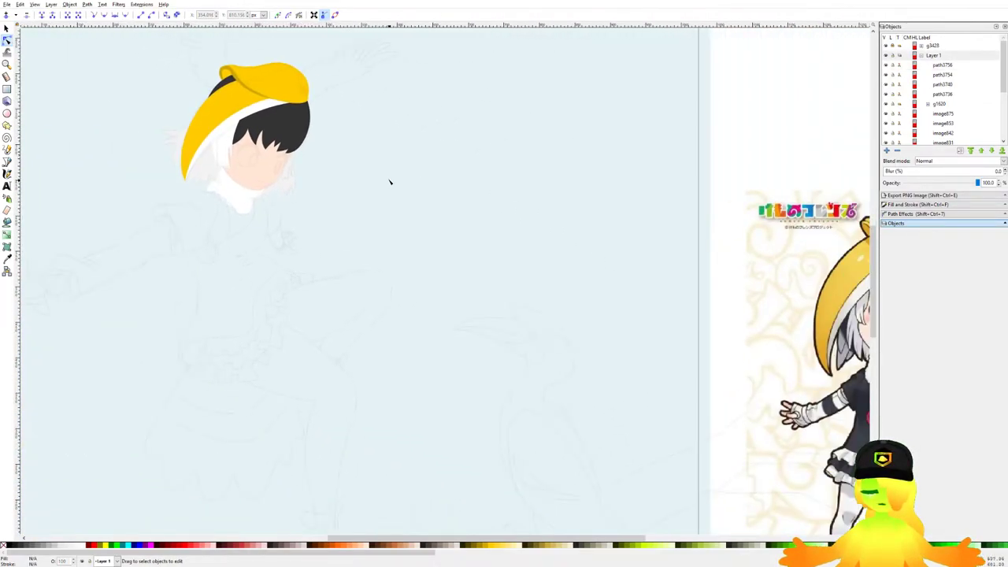
scroll(390, 184, "up", 4)
scroll(545, 197, "down", 4)
scroll(387, 150, "down", 1)
scroll(371, 169, "up", 4)
scroll(490, 214, "down", 3)
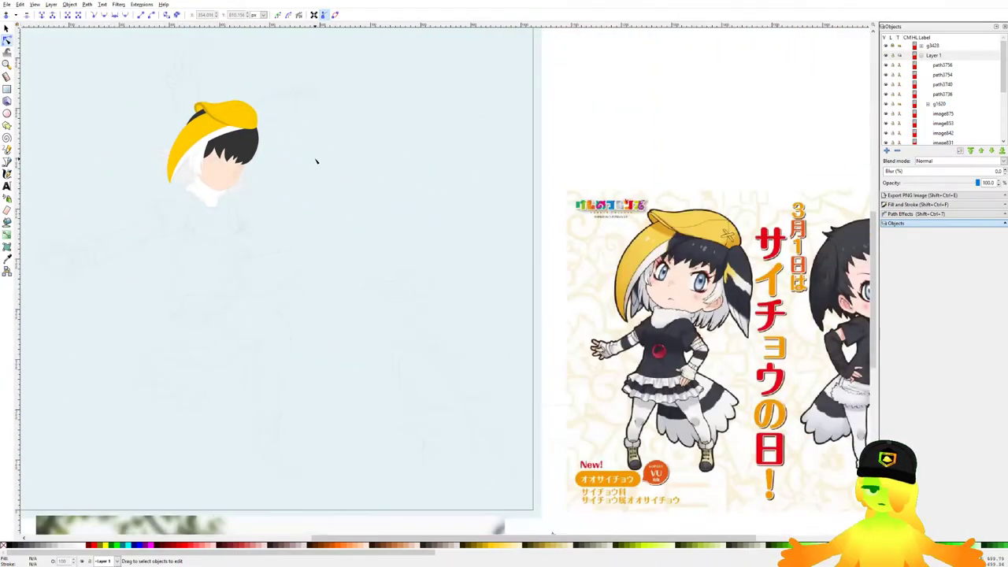
scroll(317, 161, "down", 1)
scroll(259, 157, "up", 1)
scroll(225, 115, "up", 4)
scroll(258, 118, "down", 4)
scroll(286, 117, "up", 4)
scroll(370, 150, "down", 3)
scroll(385, 144, "up", 1)
scroll(385, 145, "down", 5)
Step: Save the document, start the outfit's outline at the white collar and trace it over the shoulder along the sleeve's top
key("b")
scroll(515, 264, "up", 3)
scroll(515, 265, "down", 3)
scroll(446, 234, "up", 3)
key("ctrl+s")
scroll(302, 147, "up", 2)
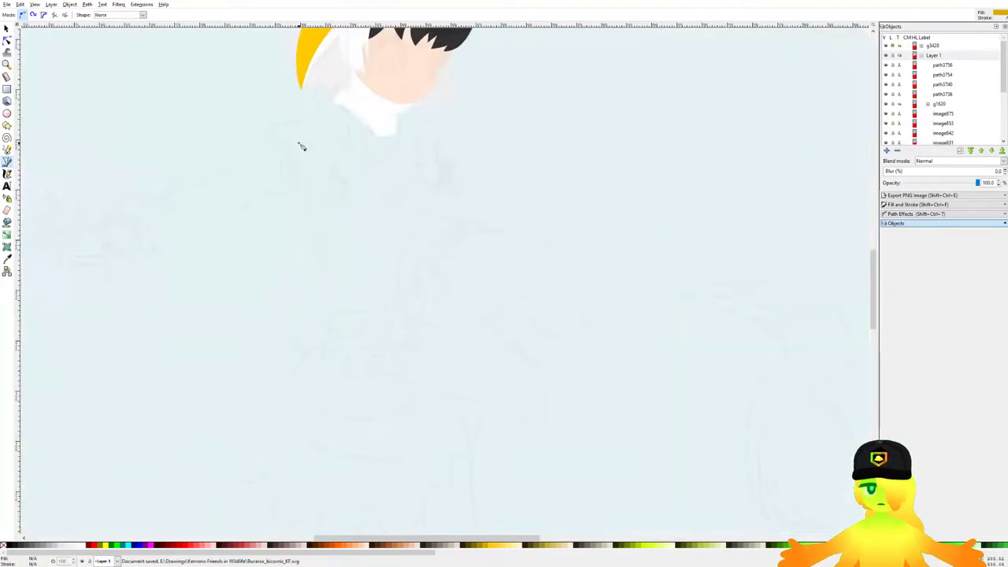
scroll(299, 144, "up", 1)
scroll(400, 177, "down", 2)
scroll(399, 167, "up", 1)
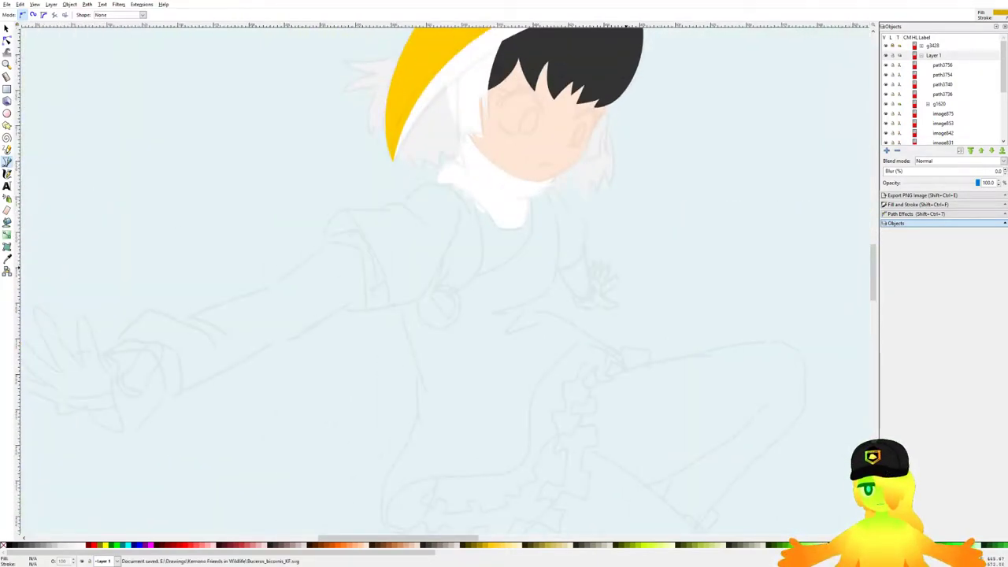
scroll(561, 299, "up", 4)
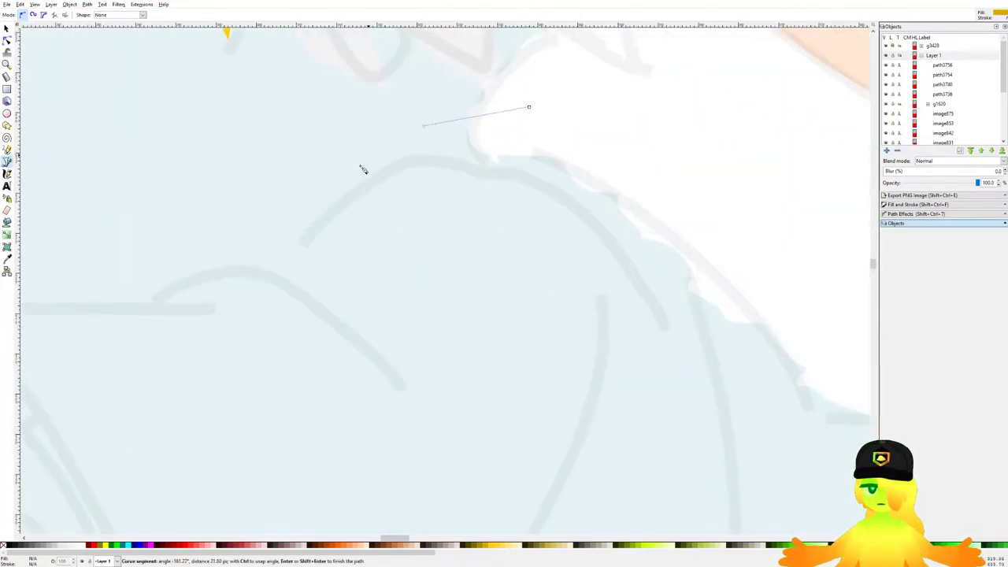
key("Escape")
left_click(463, 143)
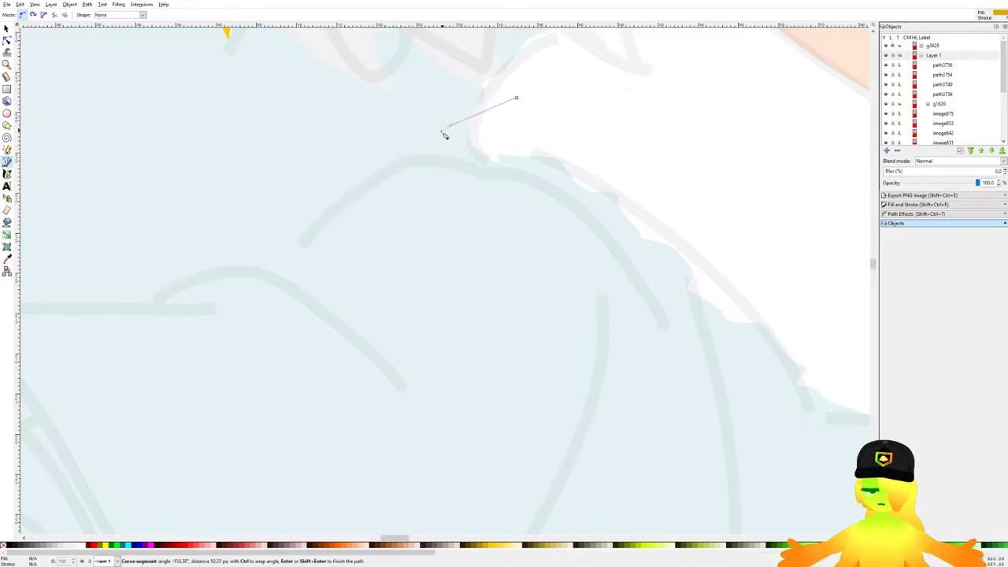
left_click_drag(357, 183, 321, 208)
left_click_drag(307, 231, 456, 169)
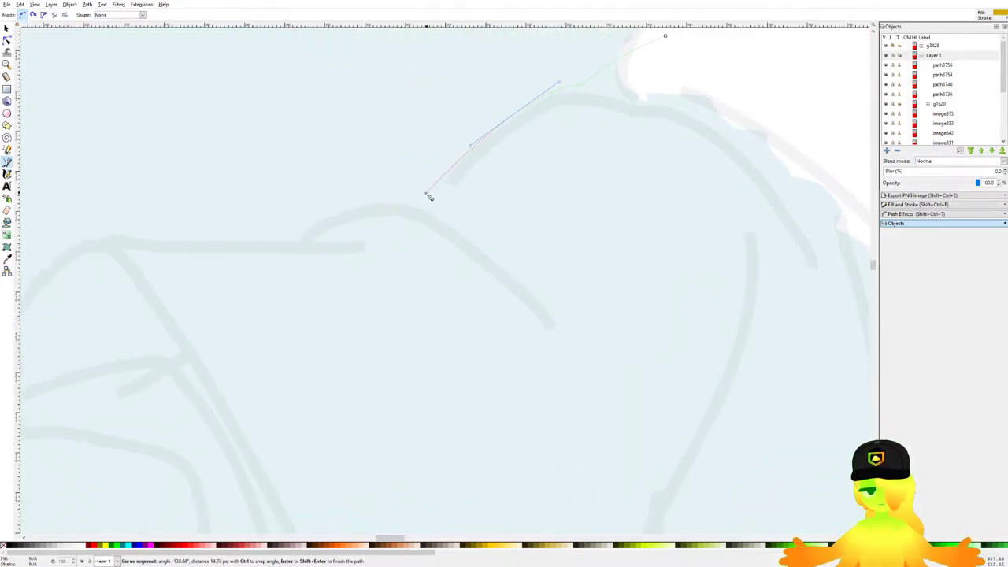
left_click_drag(367, 213, 436, 153)
left_click(284, 236)
Step: Trace the outfit's outline around the wide sleeve opening and back along the sleeve's lower edge to the torso
scroll(284, 236, "down", 2)
scroll(447, 151, "up", 2)
left_click_drag(259, 153, 215, 110)
scroll(201, 154, "down", 2)
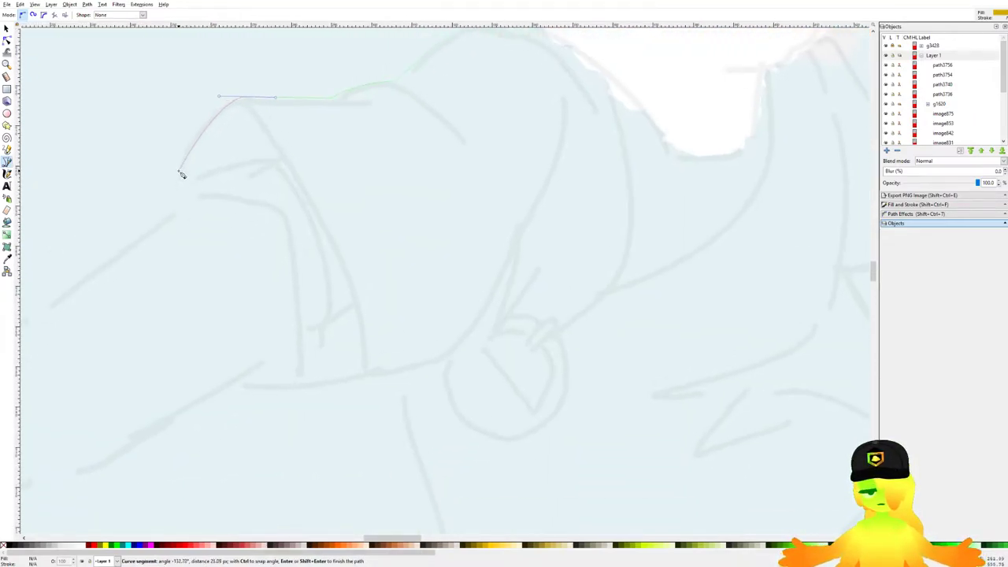
left_click_drag(183, 192, 182, 253)
left_click_drag(239, 384, 294, 391)
left_click(405, 369)
Step: Trace the outfit's back side down the torso and waist and around the hip to the ruffled skirt hem
scroll(407, 369, "down", 3)
left_click_drag(433, 365, 386, 222)
scroll(383, 246, "up", 2)
left_click_drag(336, 267, 345, 311)
left_click(354, 332)
scroll(365, 345, "down", 1)
left_click_drag(363, 367, 405, 128)
scroll(405, 131, "up", 1)
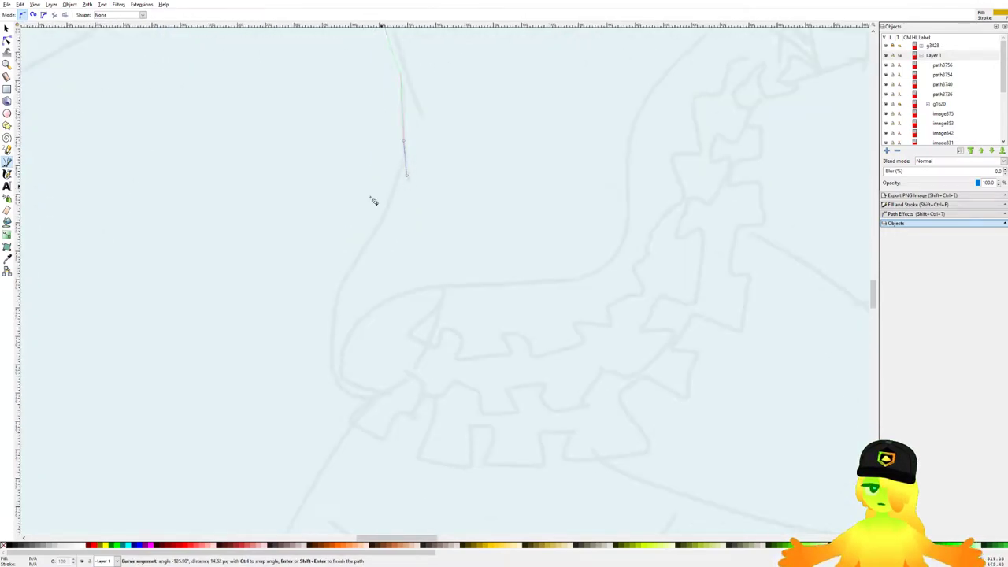
left_click_drag(346, 275, 318, 311)
left_click_drag(390, 403, 471, 377)
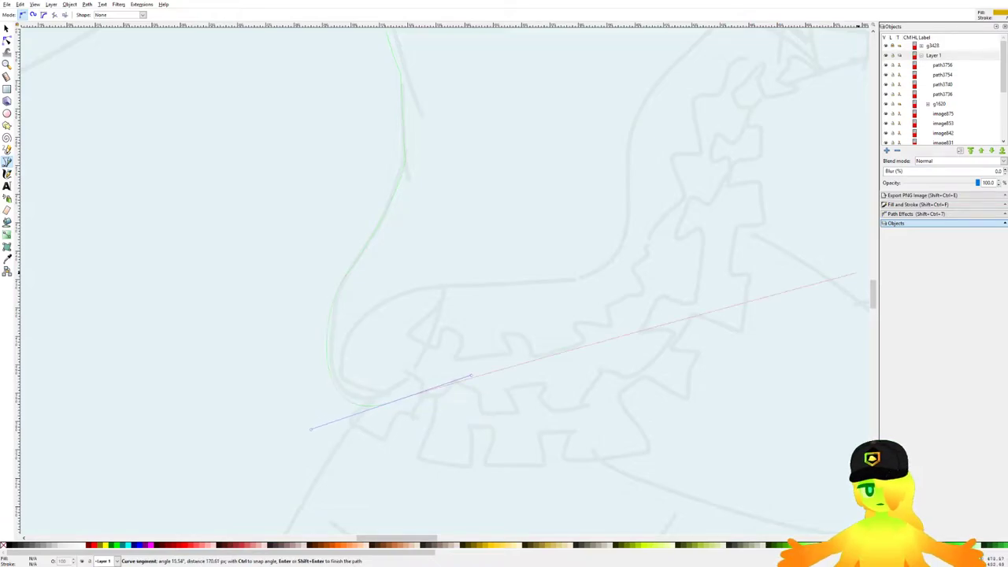
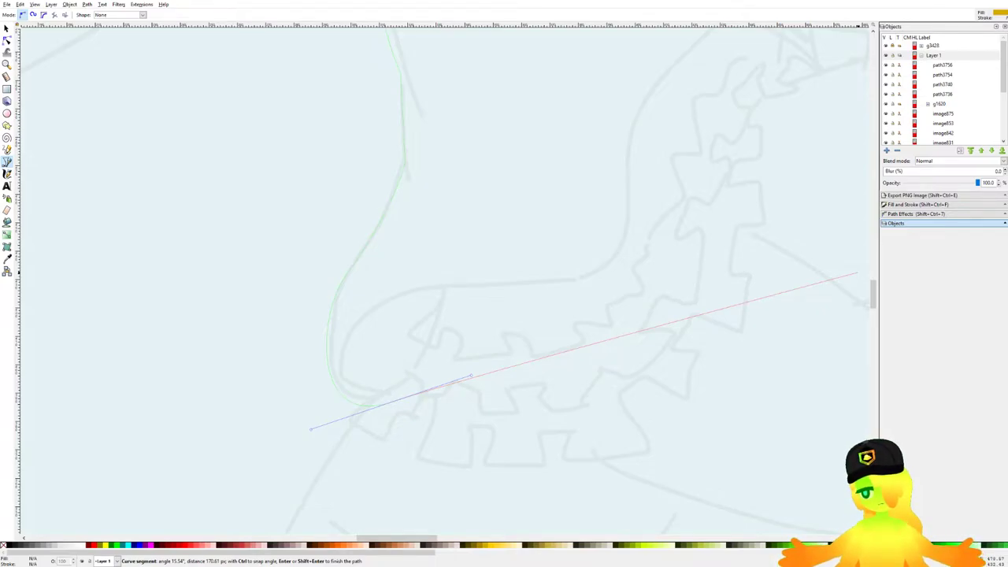
Step: Carry the outfit's outline across beneath the ruffles to the raised leg and back along the skirt's upper edge
left_click_drag(683, 265, 526, 326)
scroll(520, 334, "down", 2)
scroll(572, 242, "up", 2)
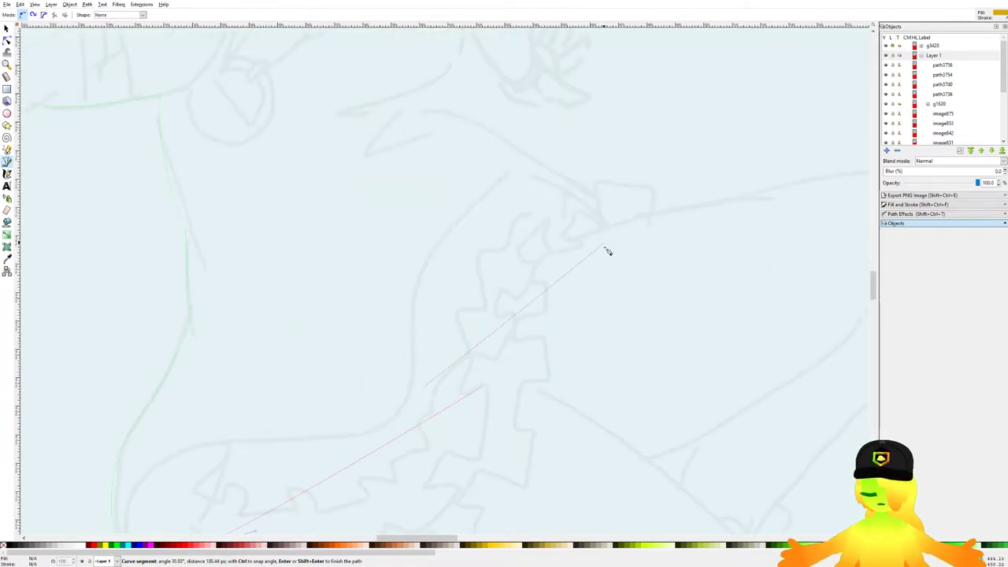
scroll(606, 248, "down", 5)
scroll(601, 288, "up", 5)
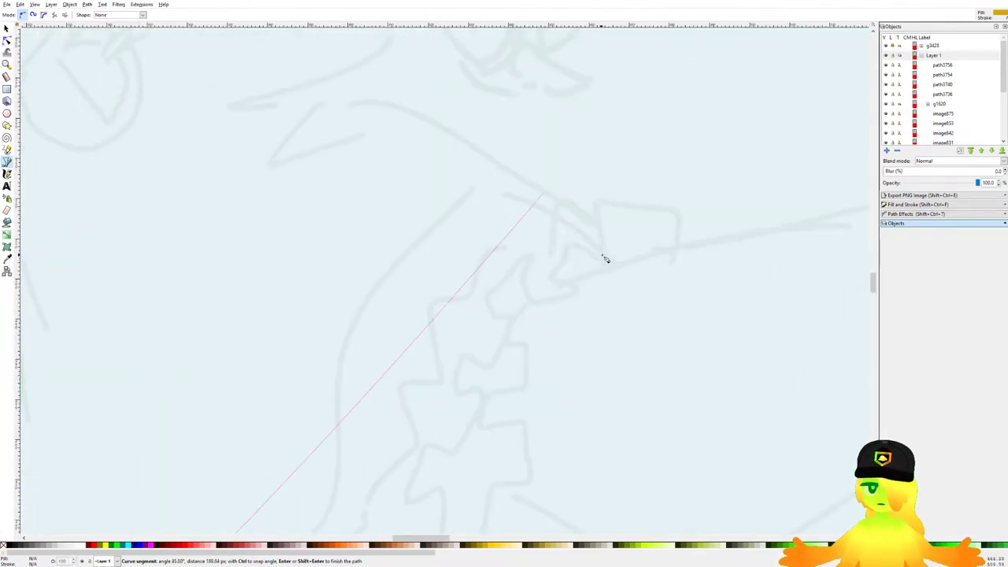
left_click_drag(636, 270, 581, 203)
left_click_drag(491, 176, 567, 241)
left_click_drag(522, 197, 504, 186)
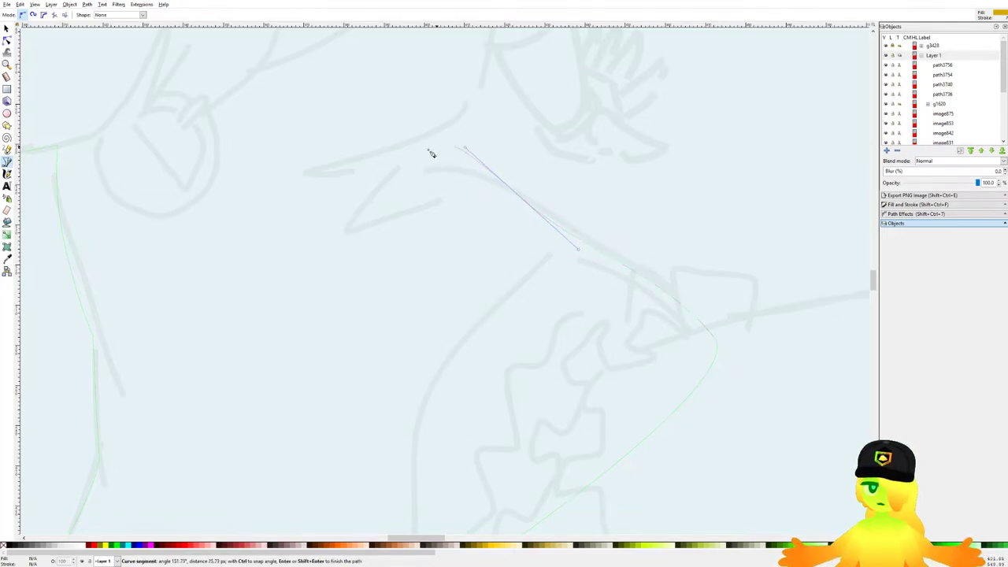
Step: Trace the small fold at the front of the waist where the skirt meets the upper body
scroll(411, 175, "up", 3)
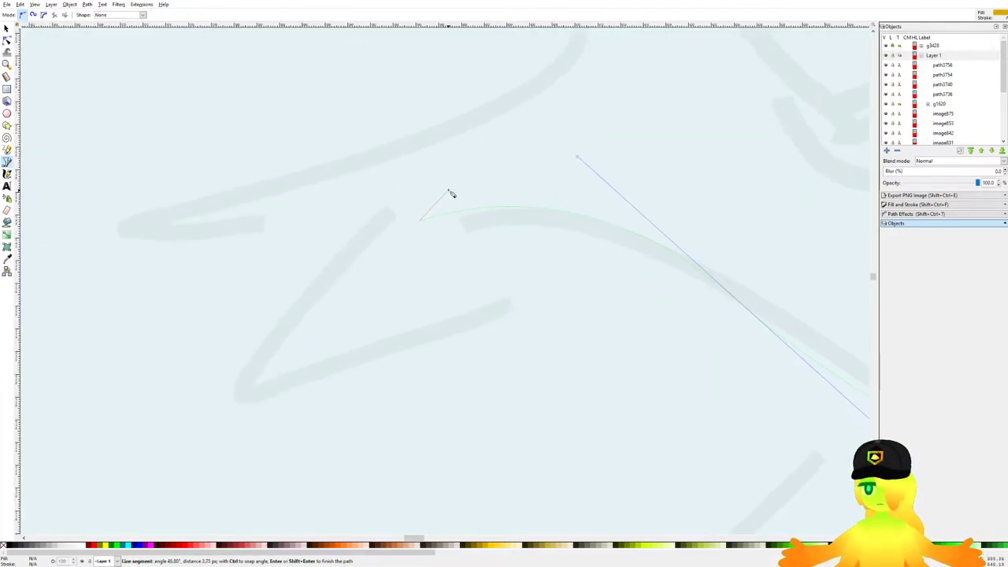
left_click_drag(486, 178, 493, 156)
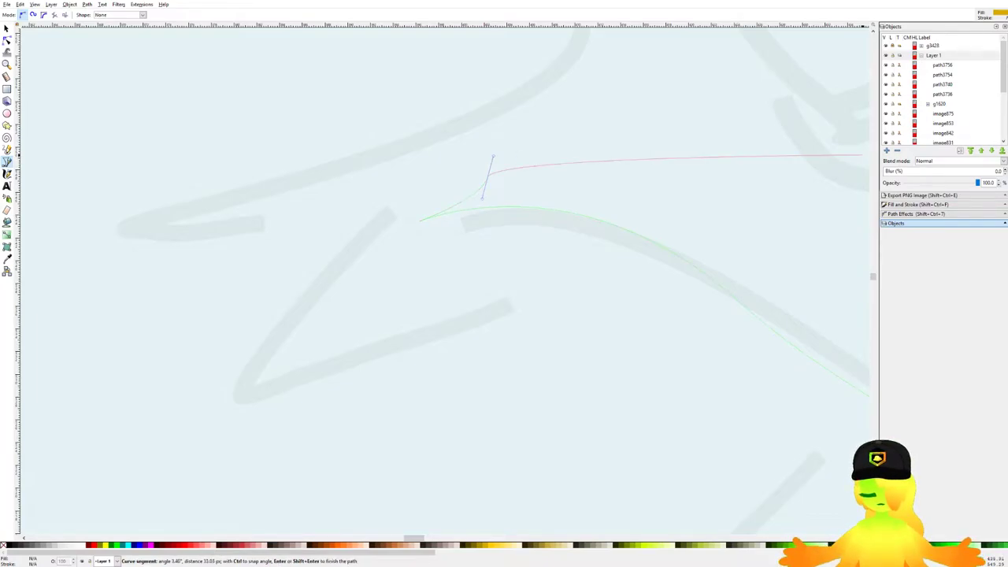
left_click_drag(547, 208, 576, 233)
key("BackSpace")
left_click_drag(504, 204, 567, 284)
scroll(580, 137, "down", 3)
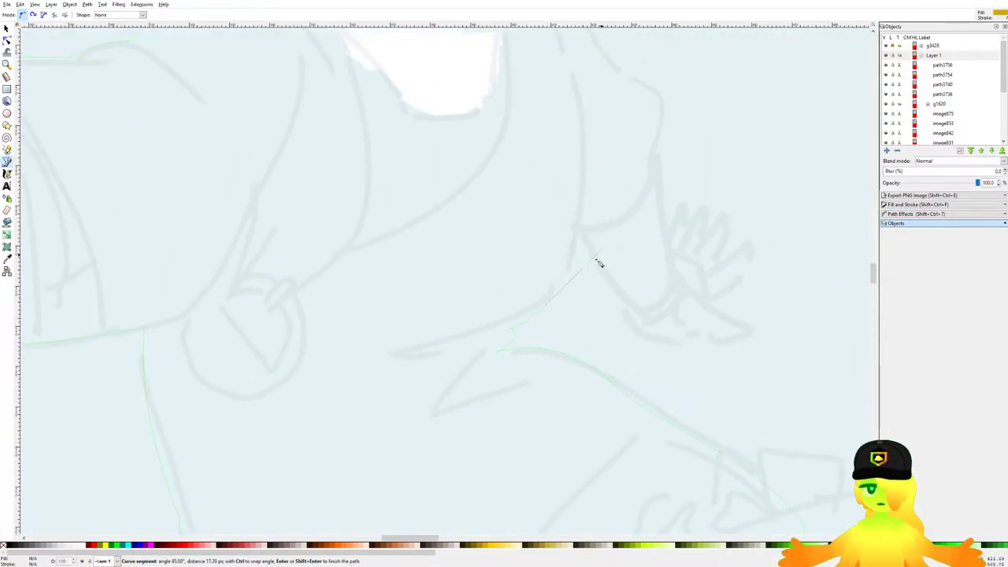
scroll(573, 254, "up", 1)
scroll(577, 188, "down", 2)
Step: Trace the front of the chest up to the collar beneath the chin and close the outfit's outline
left_click_drag(575, 185, 600, 195)
scroll(592, 286, "up", 2)
key("BackSpace")
left_click_drag(584, 245, 581, 154)
left_click_drag(569, 132, 563, 266)
left_click_drag(549, 215, 542, 178)
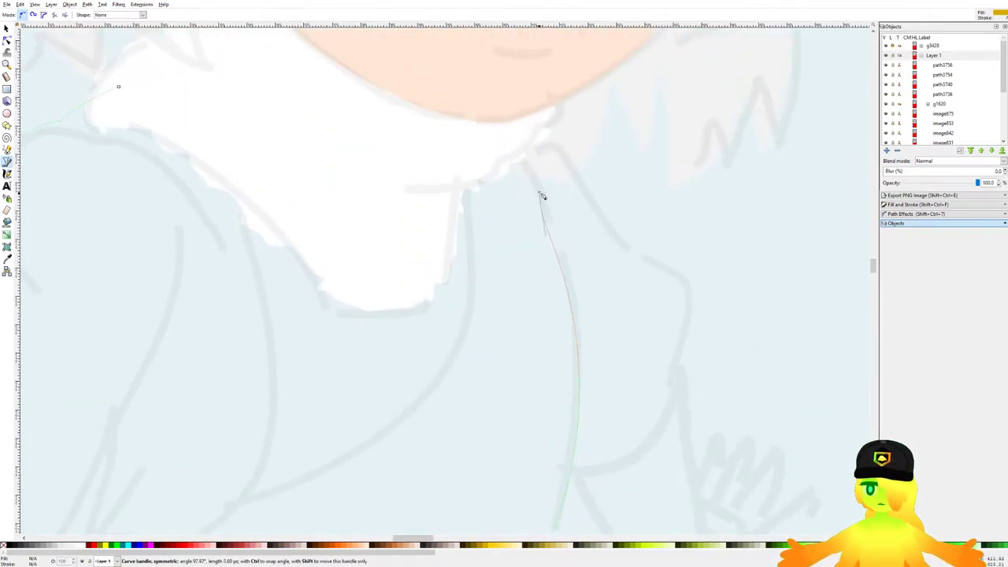
scroll(538, 197, "down", 2)
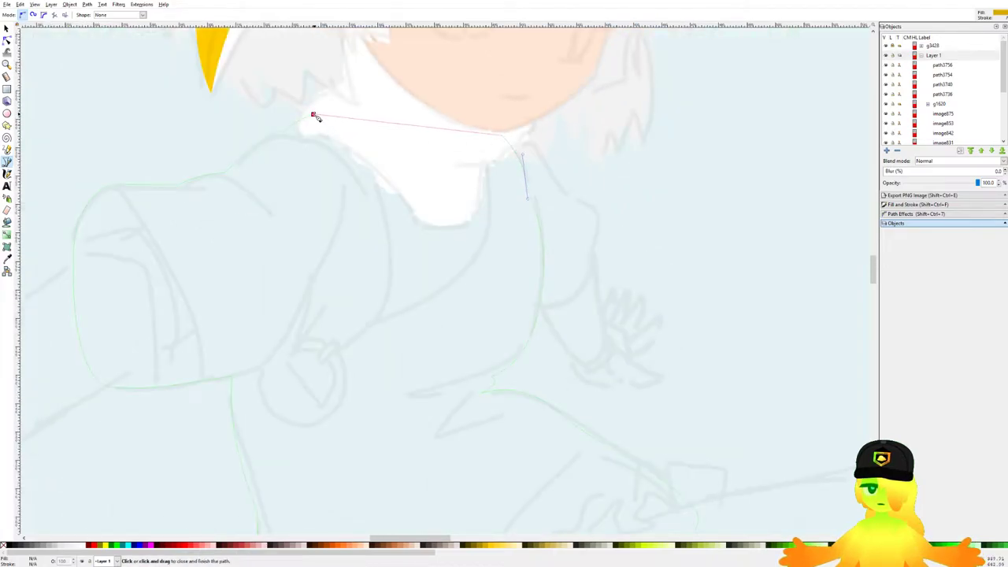
left_click(314, 114)
Step: Fill the outfit shape with the dark hair colour #333333 and lower it in the stacking order behind the white collar
scroll(368, 249, "down", 1)
scroll(368, 249, "up", 3)
key("d")
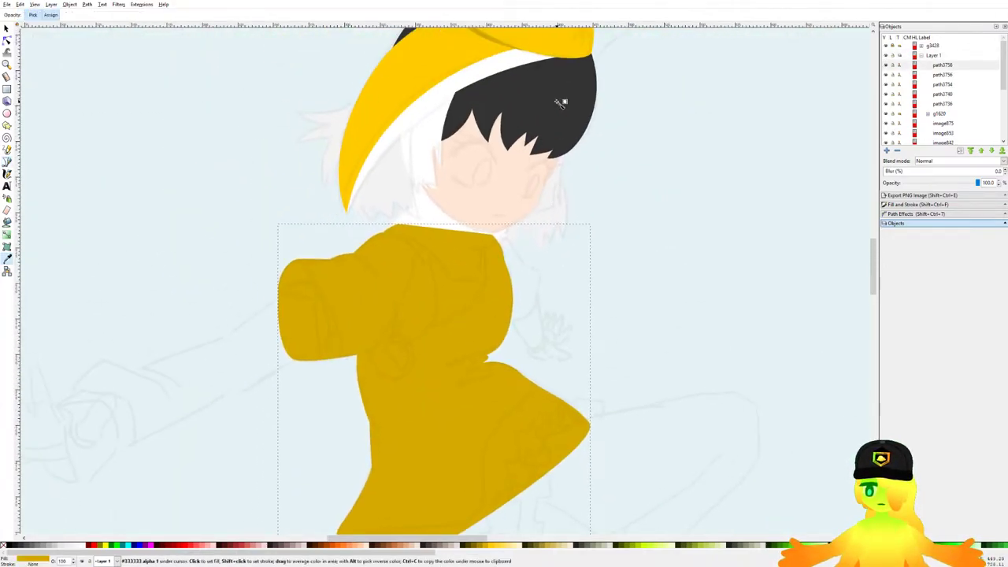
left_click(560, 102)
scroll(524, 390, "up", 1)
key("Page_Down")
key("Page_Down")
key("Page_Down")
key("Page_Down")
key("Page_Up")
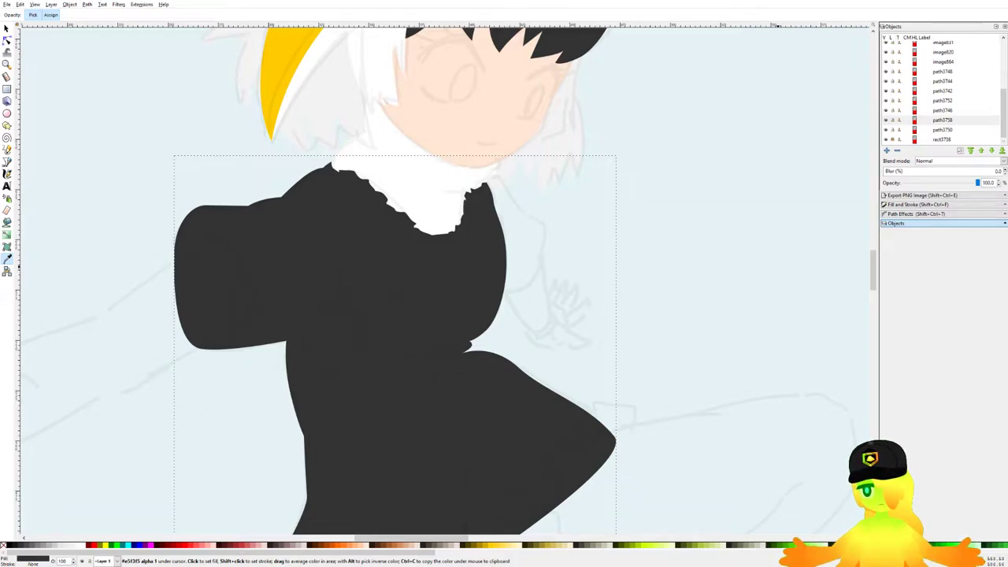
Step: Trace the far sleeve beside the chest up to the collar as a closed dark shape and lower it behind the outfit and collar
left_click_drag(469, 346, 454, 312)
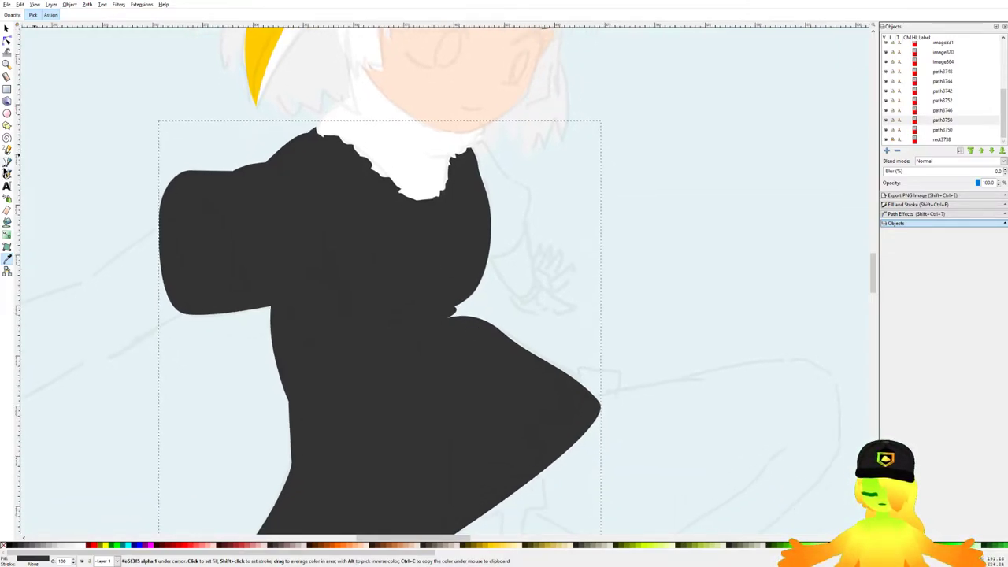
left_click(7, 162)
scroll(401, 322, "up", 2)
left_click(365, 312)
scroll(490, 302, "up", 3)
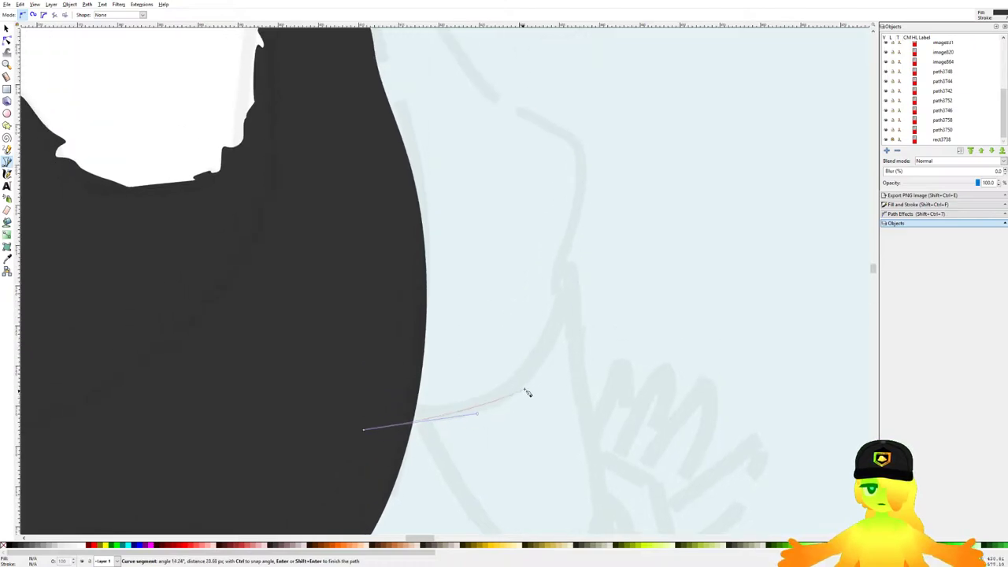
left_click_drag(508, 396, 560, 354)
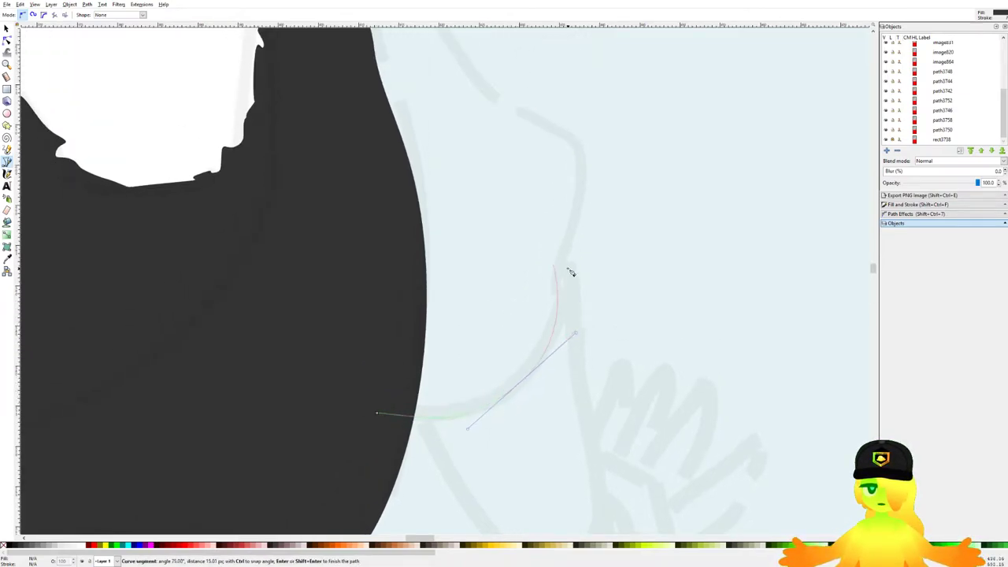
scroll(569, 273, "up", 1)
left_click_drag(561, 277, 506, 179)
scroll(535, 189, "up", 2)
left_click_drag(440, 125, 382, 101)
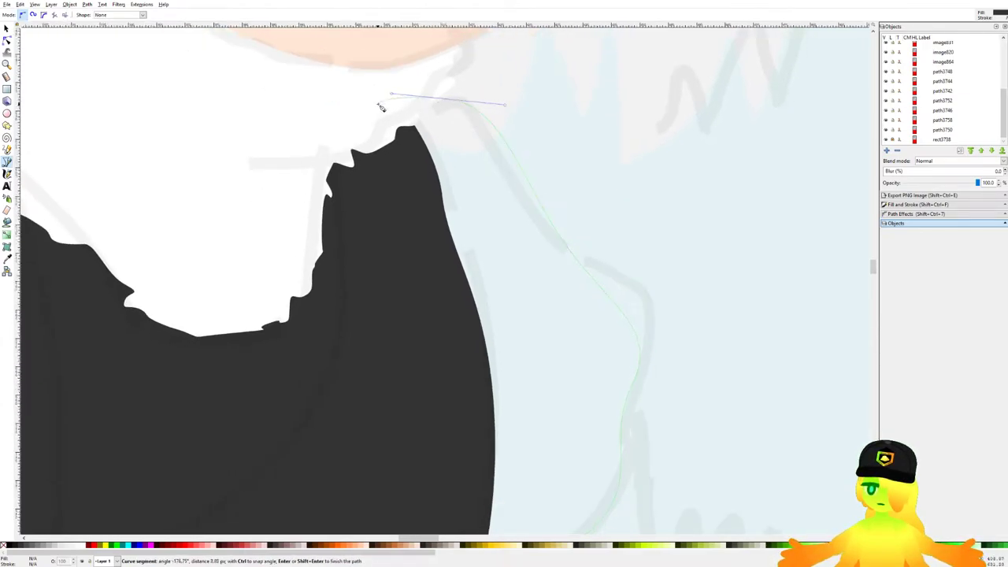
scroll(438, 323, "down", 4)
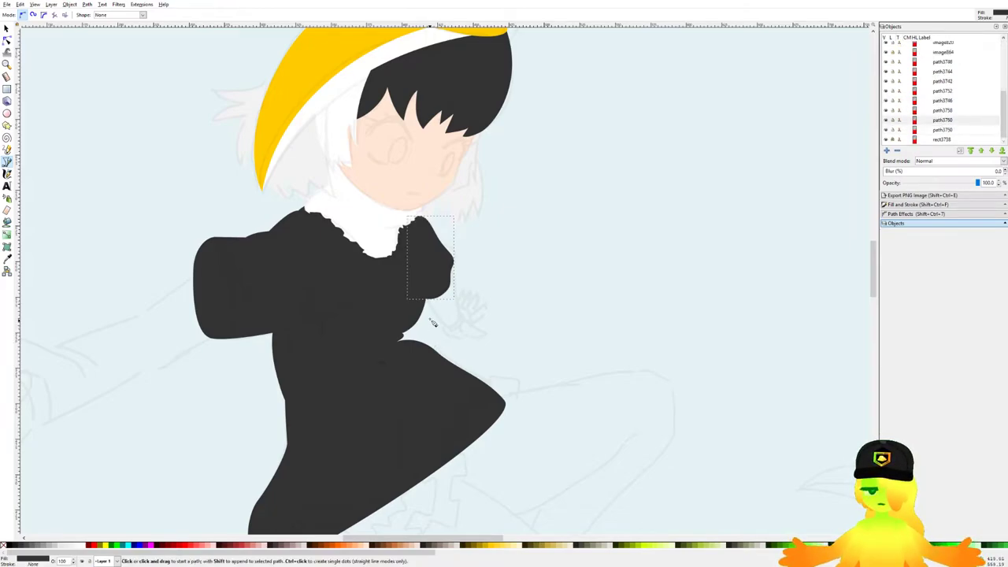
Step: Save the drawing
scroll(441, 315, "down", 4)
key("ctrl+s")
scroll(432, 281, "down", 2)
key("ctrl+s")
scroll(444, 299, "up", 2)
Step: Examine the faint sketch of the skirt ruffles and legs below the dark outfit
left_click_drag(439, 302, 418, 322)
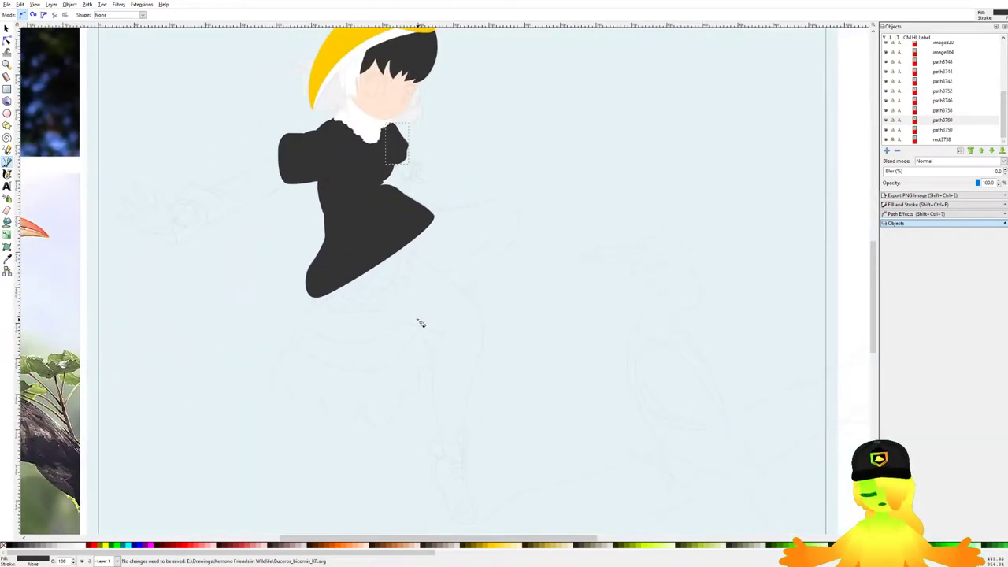
left_click_drag(450, 197, 463, 231)
scroll(418, 125, "up", 1)
scroll(425, 142, "down", 3)
scroll(453, 236, "up", 4)
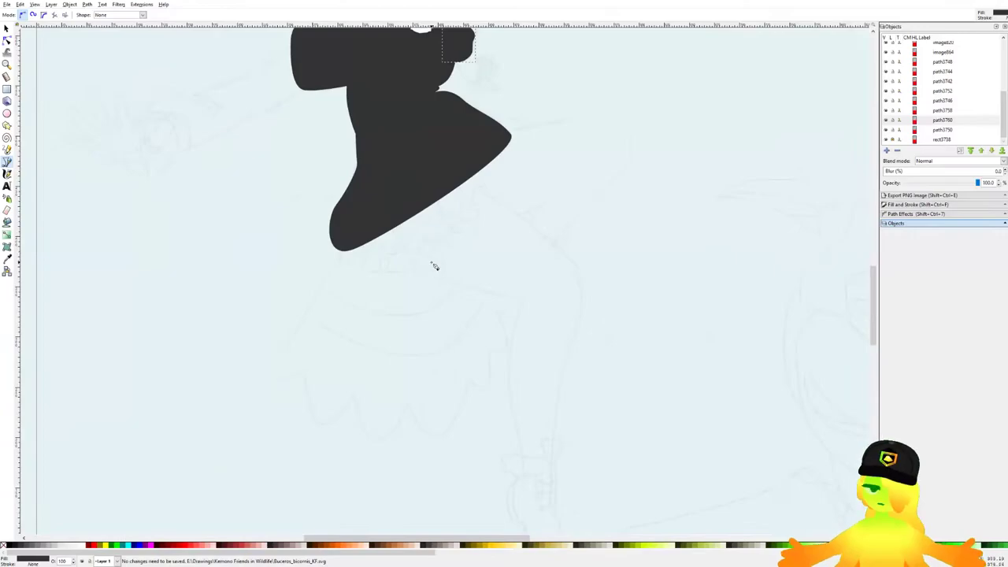
scroll(405, 247, "down", 3)
scroll(448, 213, "up", 1)
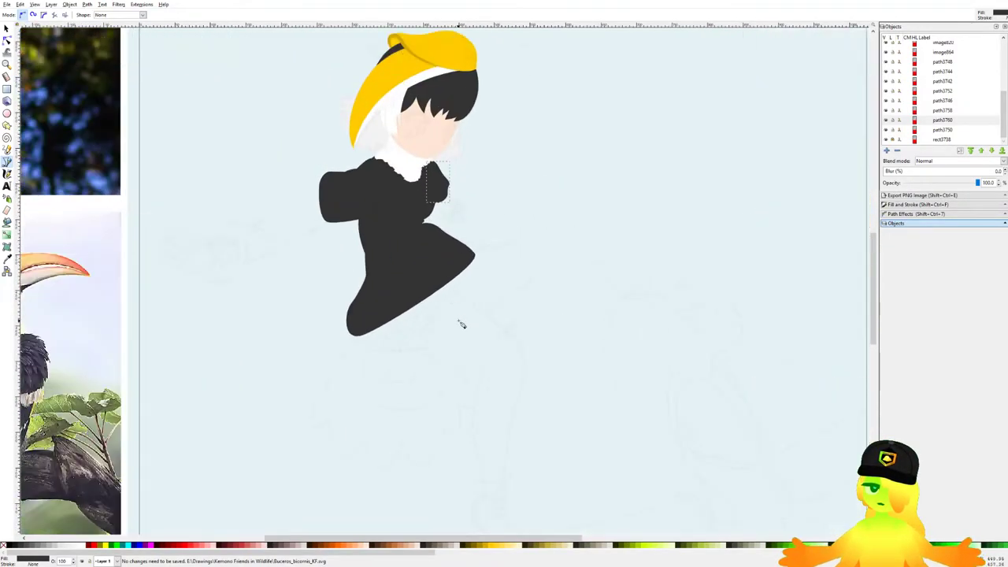
scroll(461, 323, "up", 5)
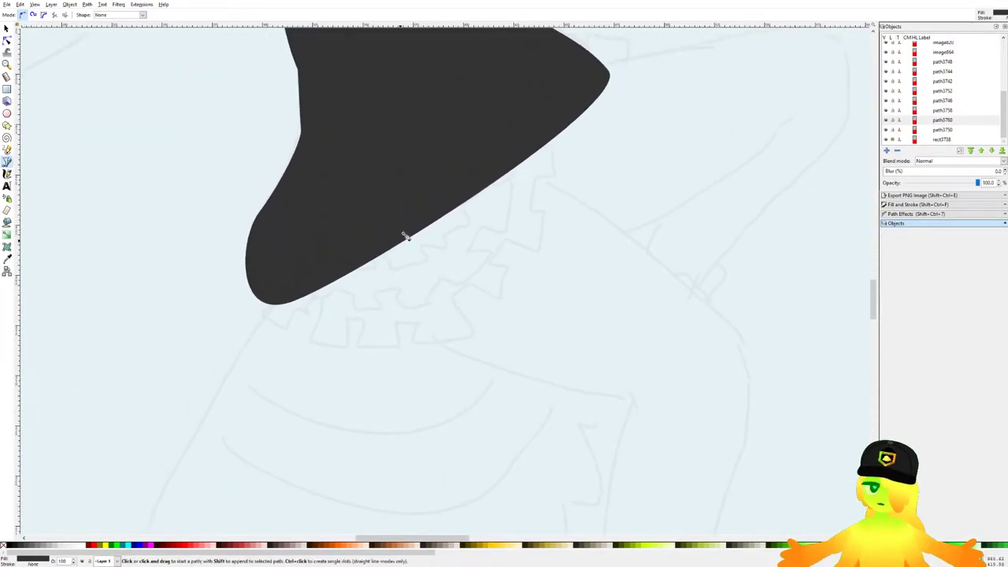
scroll(430, 222, "down", 5)
scroll(399, 236, "up", 3)
scroll(302, 201, "down", 1)
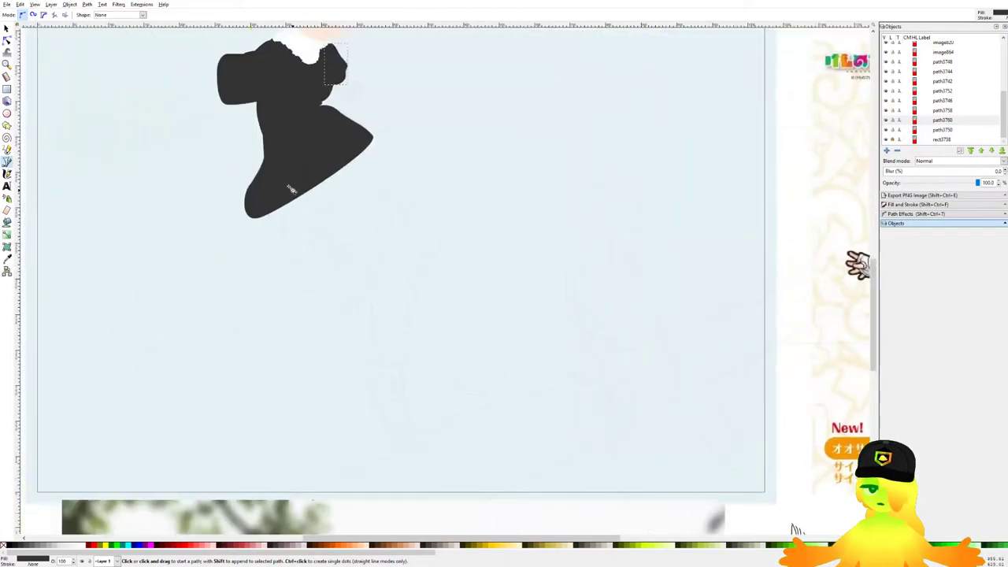
scroll(303, 201, "up", 2)
scroll(509, 135, "up", 1)
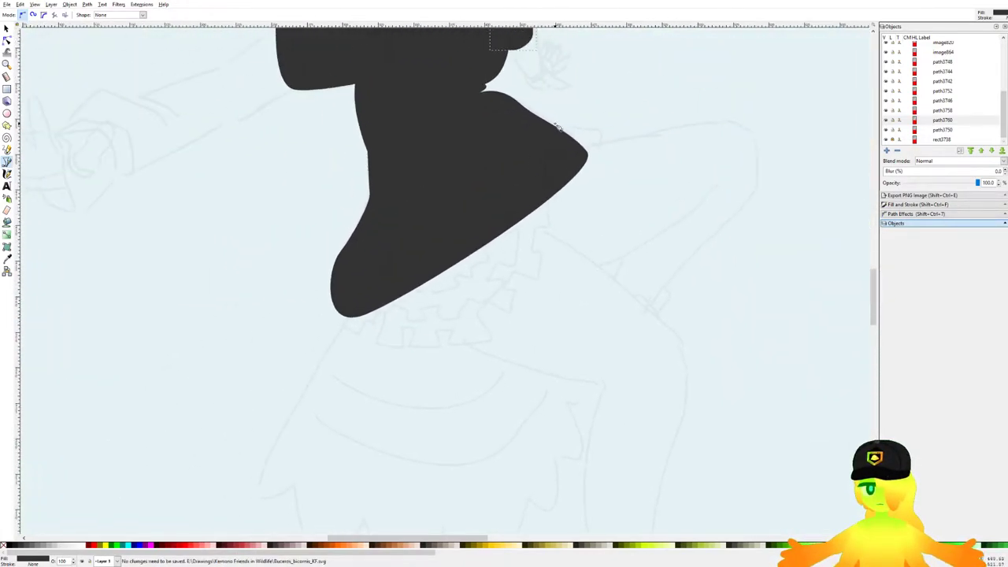
Step: Start outlining the first skirt ruffle at its front end, tracing the frill that sticks out beyond the raised knee
scroll(556, 128, "up", 3)
scroll(596, 149, "down", 1)
left_click(612, 212)
left_click_drag(599, 141, 458, 121)
left_click(437, 114)
scroll(284, 219, "down", 2)
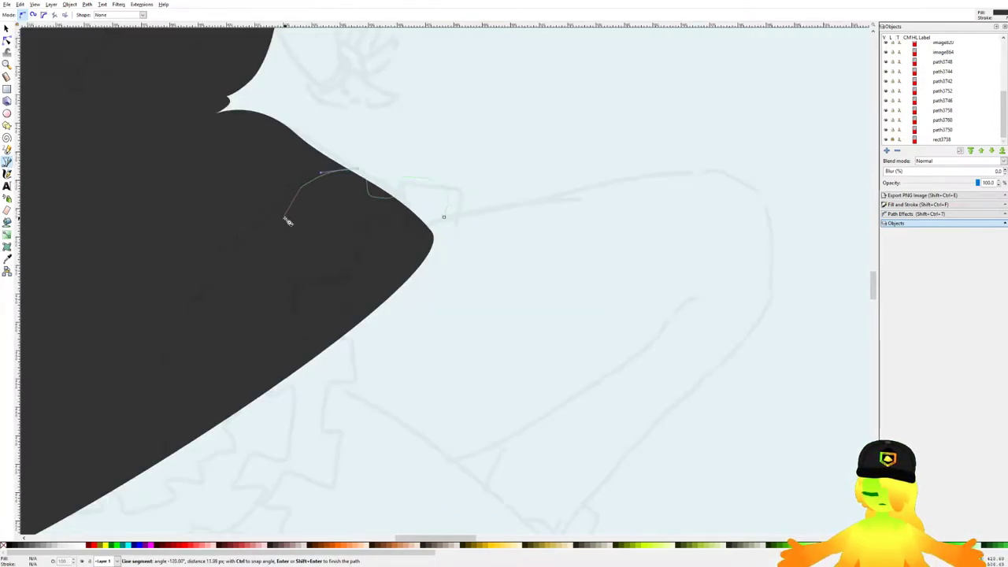
Step: Carry the ruffle's upper edge from the knee down across the skirt toward its back side
left_click_drag(284, 219, 401, 120)
left_click_drag(356, 163, 342, 192)
left_click_drag(339, 225, 386, 183)
key("BackSpace")
left_click_drag(417, 87, 383, 125)
left_click_drag(373, 198, 370, 252)
scroll(512, 157, "up", 1)
left_click_drag(349, 289, 428, 178)
Step: Trace the ruffle's pointed back end and the first wavy scallops along its lower edge
left_click_drag(352, 188, 381, 120)
scroll(390, 158, "up", 1)
left_click_drag(334, 188, 336, 260)
left_click_drag(398, 258, 341, 216)
scroll(342, 256, "down", 4)
scroll(346, 256, "up", 4)
left_click_drag(328, 210, 331, 206)
left_click_drag(397, 207, 407, 255)
left_click_drag(467, 248, 505, 271)
scroll(523, 283, "up", 1)
scroll(523, 283, "right", 1)
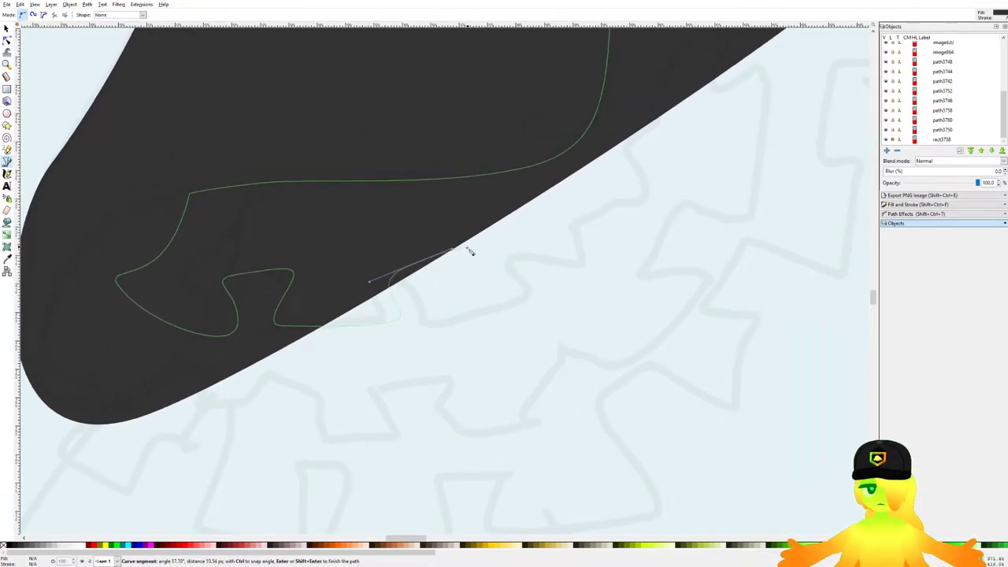
Step: Continue the ruffle's scalloped lower edge forward along the skirt's hem and up toward the thigh
left_click_drag(541, 219, 552, 214)
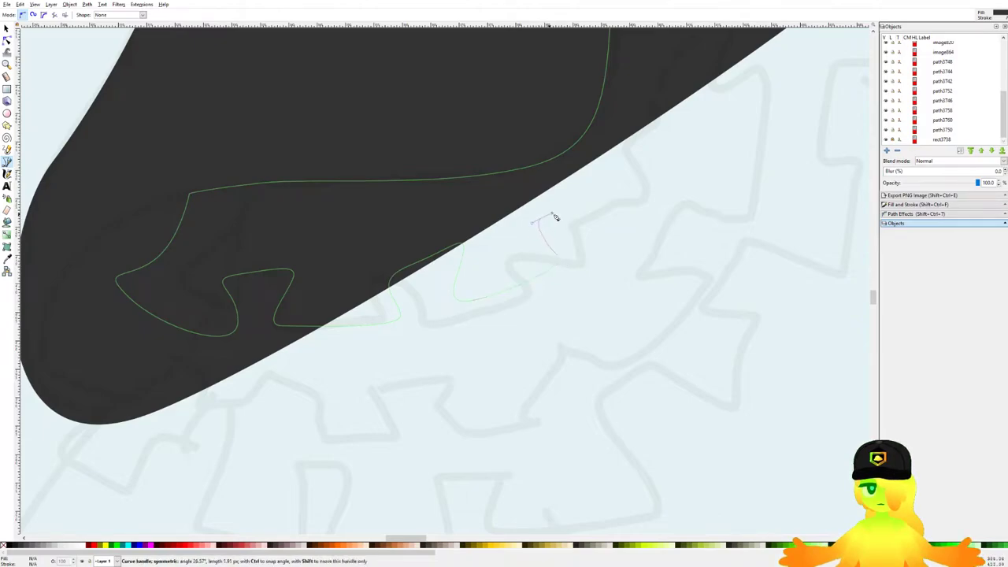
scroll(575, 229, "up", 1)
scroll(575, 228, "right", 1)
left_click_drag(615, 240, 570, 292)
left_click_drag(582, 288, 588, 267)
left_click_drag(598, 228, 560, 275)
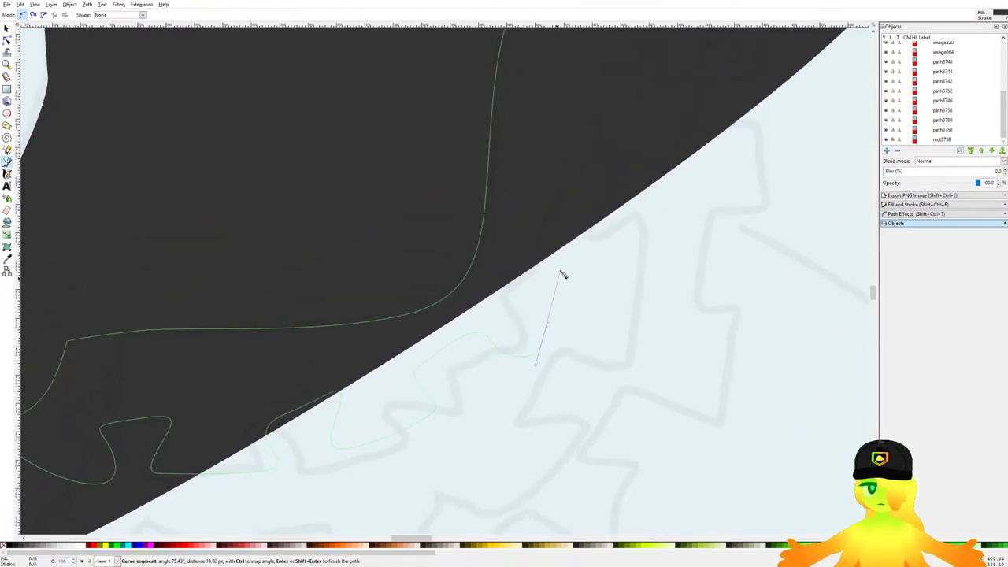
left_click_drag(541, 229, 487, 288)
left_click_drag(498, 270, 555, 245)
left_click_drag(559, 229, 516, 316)
left_click_drag(525, 282, 523, 256)
left_click_drag(523, 192, 453, 256)
left_click_drag(482, 215, 490, 238)
left_click_drag(501, 246, 522, 210)
left_click_drag(522, 209, 456, 270)
key("BackSpace")
key("BackSpace")
Step: Trace the ruffle's next scallops upward along the thigh toward the raised knee
scroll(416, 299, "up", 1)
left_click_drag(417, 298, 444, 295)
left_click_drag(463, 277, 448, 247)
left_click_drag(479, 213, 437, 221)
left_click_drag(489, 195, 495, 250)
scroll(434, 268, "up", 1)
scroll(434, 268, "right", 1)
Step: Finish the last scallops at the knee to close the first ruffle's outline and fill the shape white
left_click_drag(421, 274, 503, 240)
left_click_drag(516, 239, 558, 276)
left_click_drag(622, 264, 569, 277)
left_click_drag(624, 259, 615, 328)
scroll(604, 213, "down", 4)
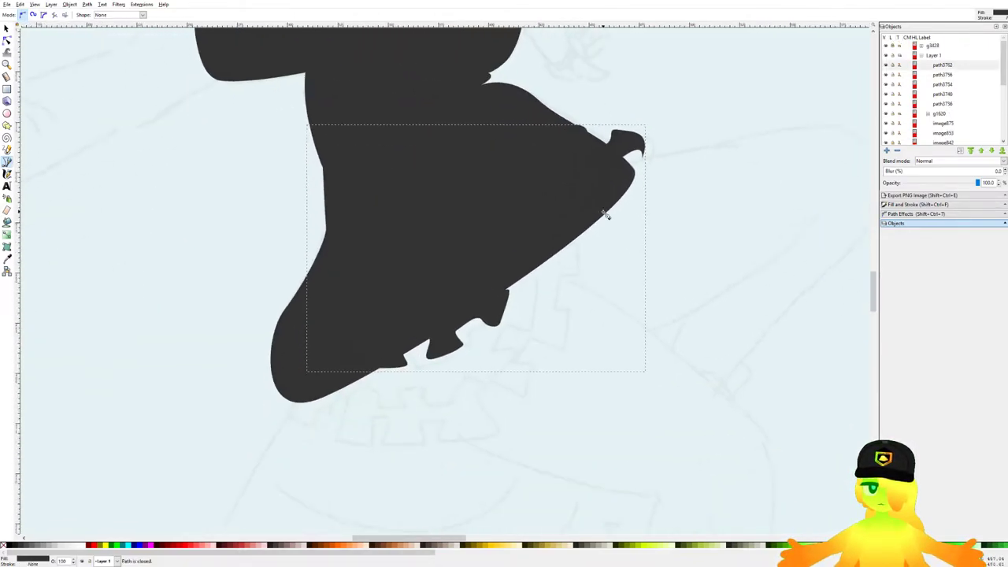
left_click(84, 545)
left_click_drag(466, 310, 429, 245)
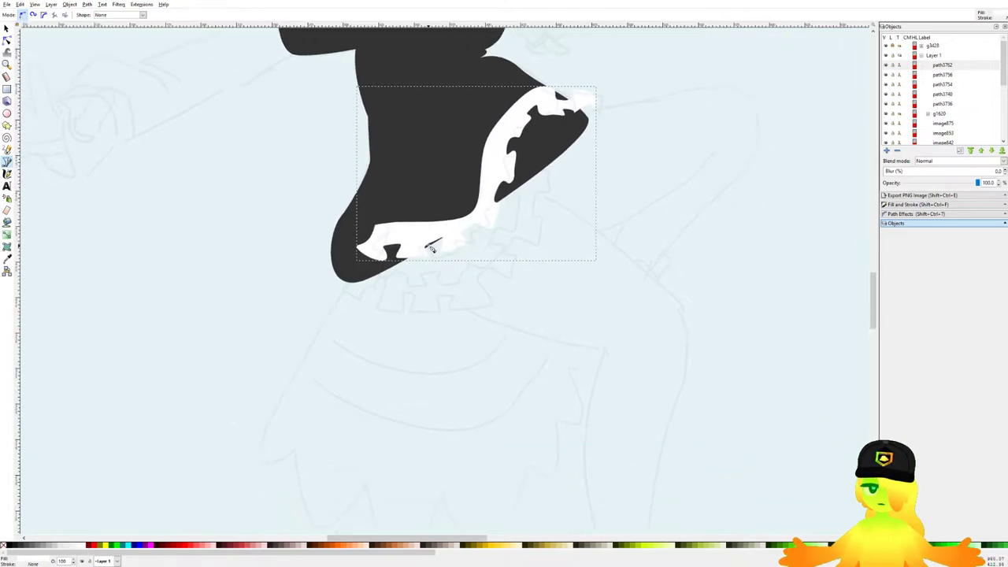
Step: Start a second ruffle outline at the white ruffle's back end and trace its first scallops below the white hem
scroll(377, 271, "up", 4)
left_click(369, 192)
left_click_drag(317, 263, 339, 295)
left_click_drag(387, 306, 360, 324)
left_click_drag(371, 266, 416, 260)
left_click_drag(416, 310, 421, 312)
left_click_drag(486, 270, 502, 265)
left_click_drag(545, 269, 450, 321)
left_click_drag(457, 354, 496, 351)
left_click_drag(537, 286, 539, 289)
Step: Continue the second ruffle's scallops forward to the bend beneath the skirt's hem
scroll(541, 308, "right", 2)
scroll(541, 308, "up", 1)
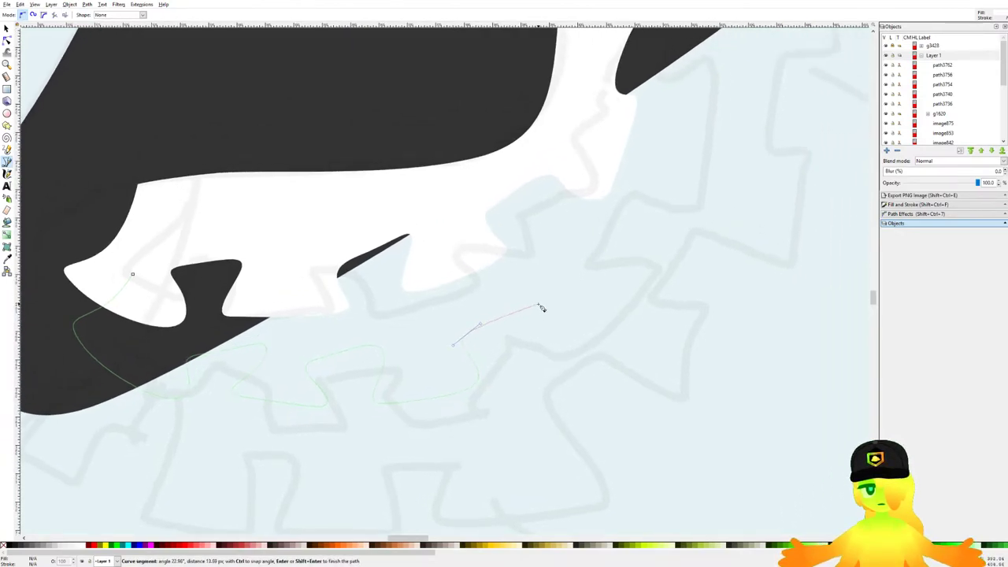
left_click(604, 272)
scroll(550, 311, "right", 2)
scroll(549, 312, "up", 1)
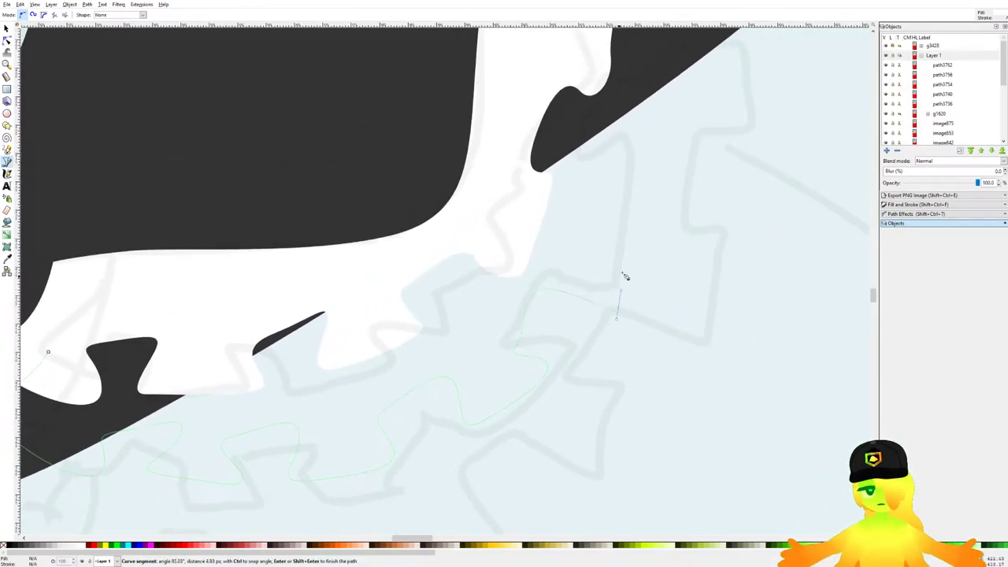
scroll(606, 290, "right", 2)
scroll(586, 293, "up", 2)
Step: Trace the second ruffle's jagged scallops up the thigh, parallel to the white ruffle
mouse_move(594, 209)
left_mouse_down()
mouse_move(523, 307)
mouse_move(562, 283)
left_mouse_up()
mouse_move(576, 194)
left_mouse_down()
mouse_move(532, 262)
mouse_move(516, 219)
left_mouse_up()
mouse_move(524, 174)
left_mouse_down()
mouse_move(472, 259)
mouse_move(484, 278)
left_mouse_up()
mouse_move(497, 274)
left_mouse_down()
mouse_move(511, 250)
mouse_move(499, 210)
mouse_move(519, 166)
left_mouse_up()
mouse_move(541, 166)
left_mouse_down()
mouse_move(580, 205)
mouse_move(601, 164)
left_mouse_up()
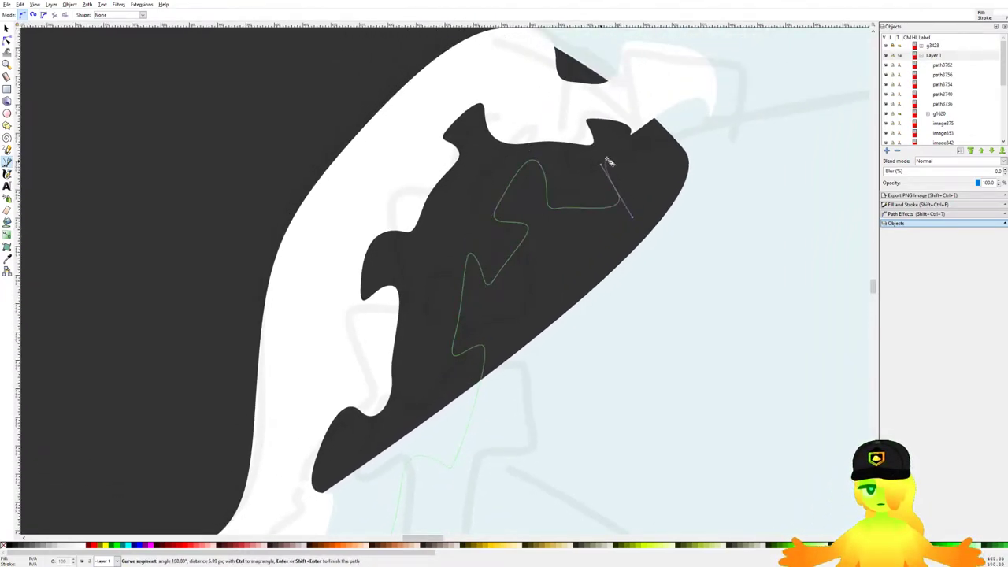
Step: Carry the second ruffle's edge around the front of the raised knee to the tip of the white ruffle
left_click_drag(672, 154, 678, 176)
left_click_drag(678, 176, 540, 279)
scroll(540, 279, "up", 2)
left_click_drag(595, 221, 643, 182)
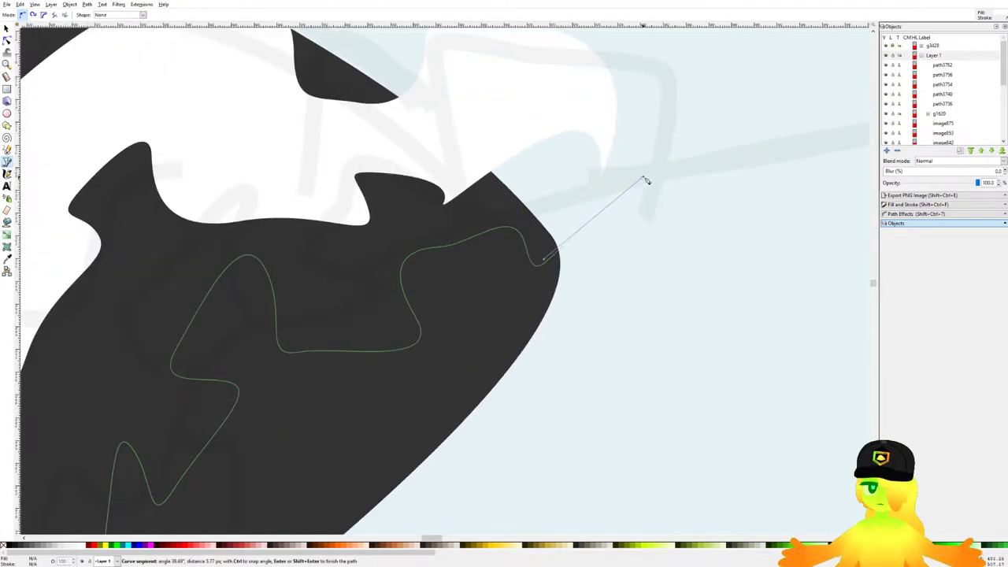
scroll(645, 178, "up", 3)
scroll(638, 158, "down", 2, "ctrl")
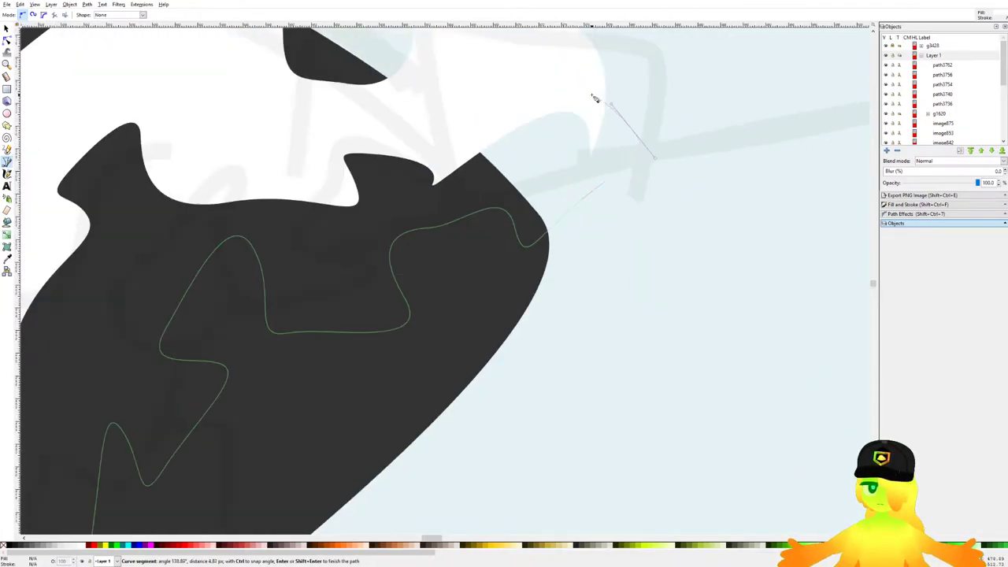
scroll(587, 99, "down", 1, "ctrl")
Step: Close the second ruffle's outline back through the white ruffle and give it the skirt's dark fill, stacked beneath the white ruffle
left_click_drag(384, 110, 455, 84)
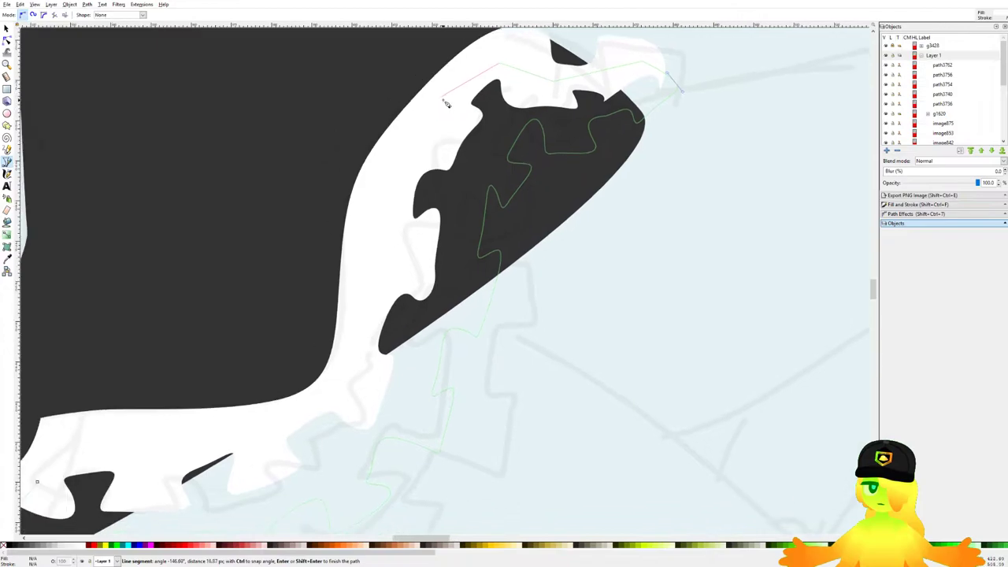
left_click(393, 189)
left_click(350, 368)
left_click_drag(321, 389, 440, 256)
left_click(399, 292)
left_click(158, 350)
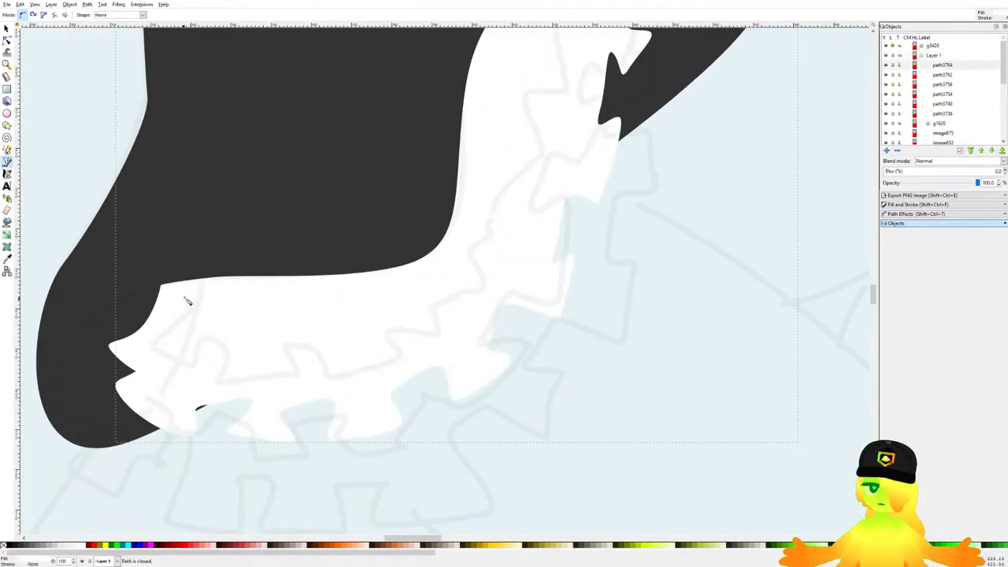
key("d")
left_click(288, 143)
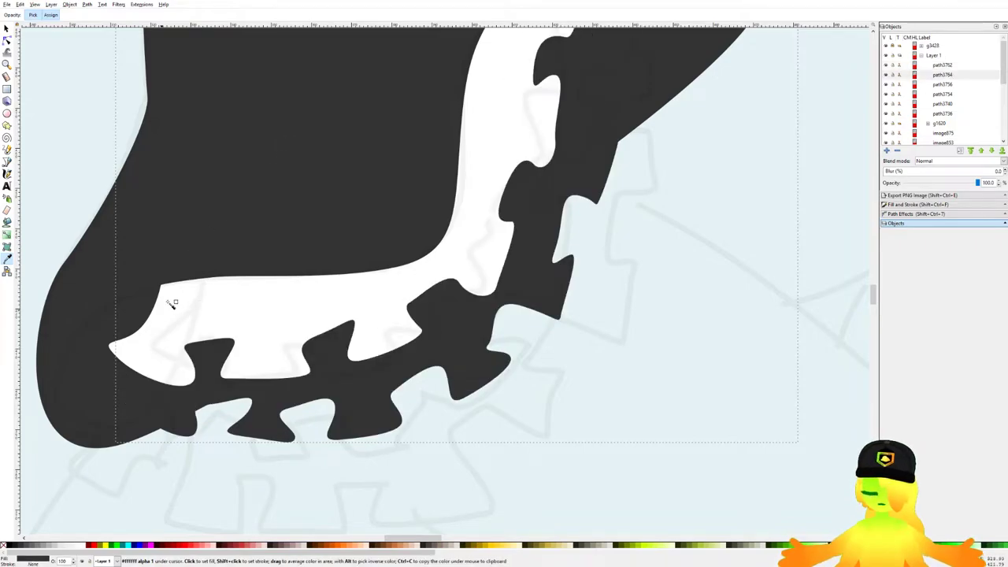
Step: Start a third ruffle outline at the skirt's back corner and trace its first scallop below the dark ruffle
left_click(8, 161)
left_click_drag(133, 443, 273, 243)
scroll(272, 243, "up", 1)
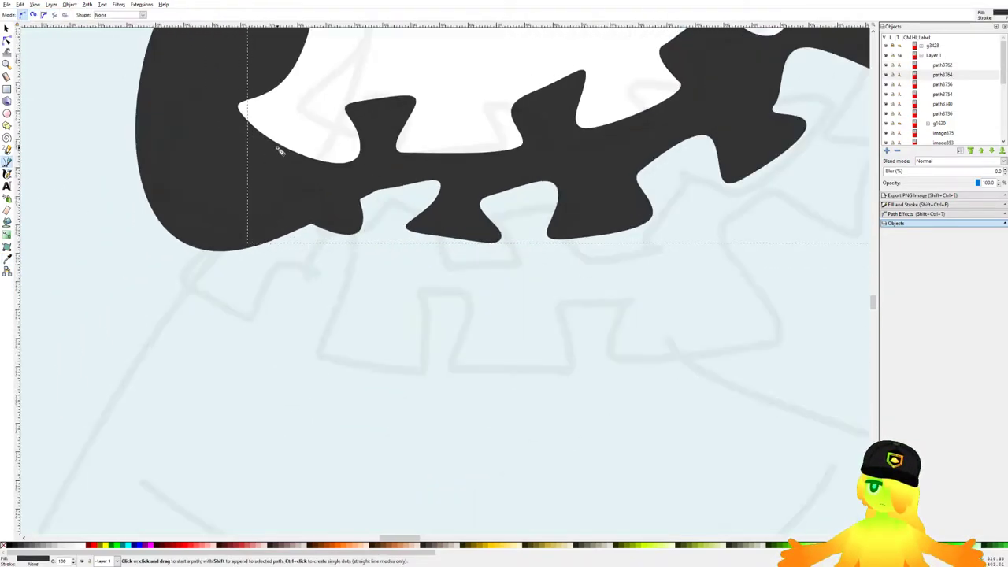
left_click(279, 152)
left_click(182, 245)
left_click_drag(242, 326, 256, 293)
left_click_drag(317, 361, 343, 373)
Step: Trace the third ruffle's middle scallops along the sketched lower hem
left_click_drag(381, 374, 414, 382)
left_click_drag(399, 308, 435, 301)
left_click_drag(471, 306, 466, 333)
left_click_drag(462, 364, 489, 367)
left_click_drag(548, 355, 382, 405)
Step: Trace the third ruffle's next scallops along the lower hem to the bend where the hem turns upward
left_click_drag(416, 399, 415, 387)
left_click_drag(472, 405, 495, 397)
left_click_drag(595, 341, 573, 293)
left_click_drag(610, 265, 570, 350)
left_click_drag(600, 368, 626, 350)
left_click_drag(652, 268, 634, 259)
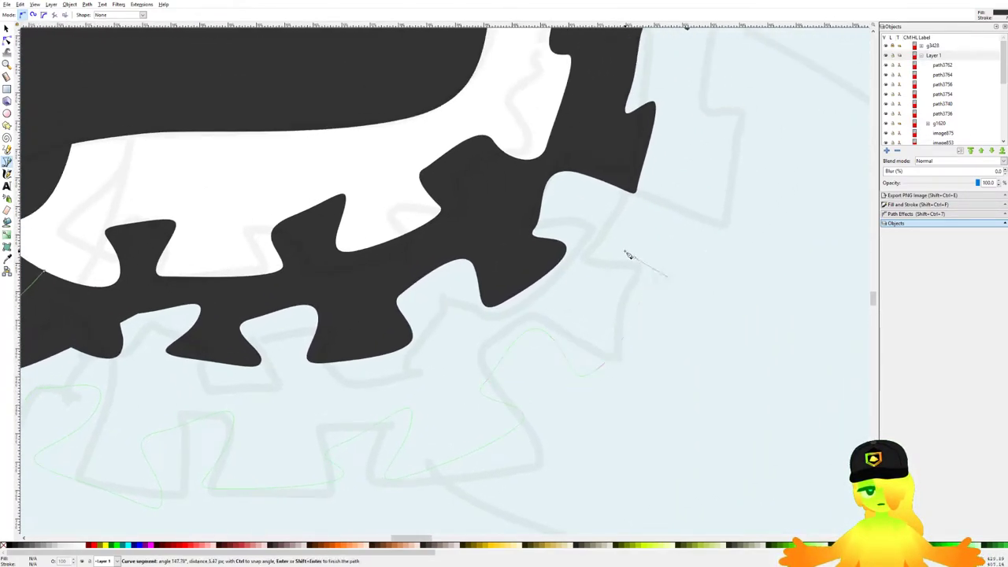
Step: Continue the third ruffle's outline around the hem's bend and up the scallops on its rising front part
left_click_drag(671, 208, 687, 222)
left_click_drag(699, 218, 553, 382)
scroll(587, 231, "right", 2)
scroll(586, 231, "up", 4)
left_click_drag(515, 330, 538, 344)
left_click_drag(565, 267, 576, 241)
left_click_drag(593, 221, 512, 285)
Step: Trace the third ruffle's small upper scallops over the raised thigh, out to the tip of the ruffles
scroll(540, 293, "down", 3)
scroll(540, 279, "up", 3)
left_click_drag(487, 289, 482, 273)
left_click_drag(513, 205, 471, 179)
left_click_drag(521, 147, 532, 165)
left_click_drag(587, 141, 574, 123)
left_click_drag(612, 114, 477, 246)
scroll(475, 228, "up", 2)
left_click_drag(483, 265, 513, 254)
scroll(651, 146, "down", 2)
left_click_drag(669, 172, 585, 132)
scroll(576, 129, "down", 3)
Step: Close the third ruffle's outline back through the upper ruffles and fill it with the first ruffle's white
left_click(517, 118)
left_click(439, 275)
left_click(400, 309)
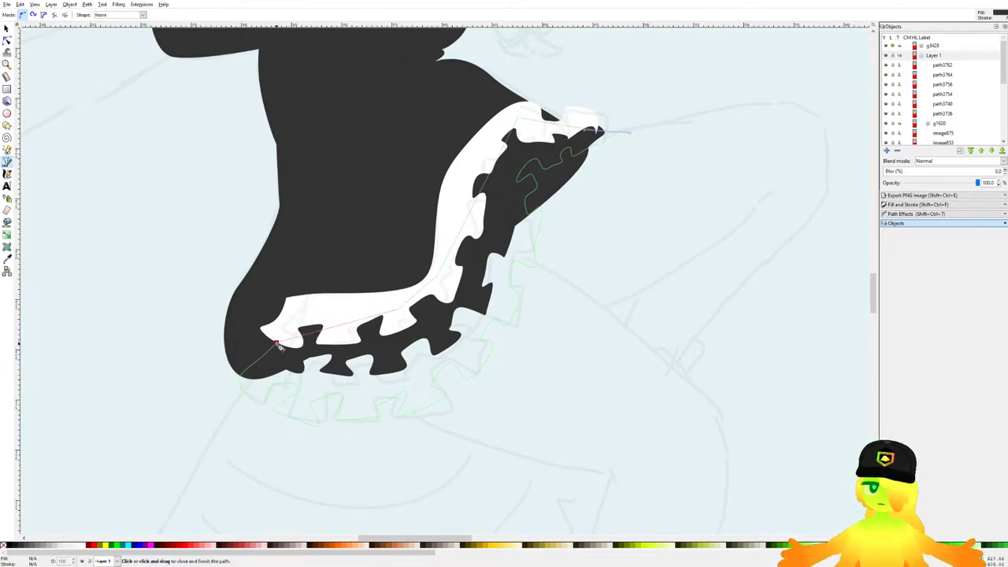
left_click(277, 344)
scroll(278, 350, "up", 3)
key("d")
left_click(438, 247)
left_click(435, 246)
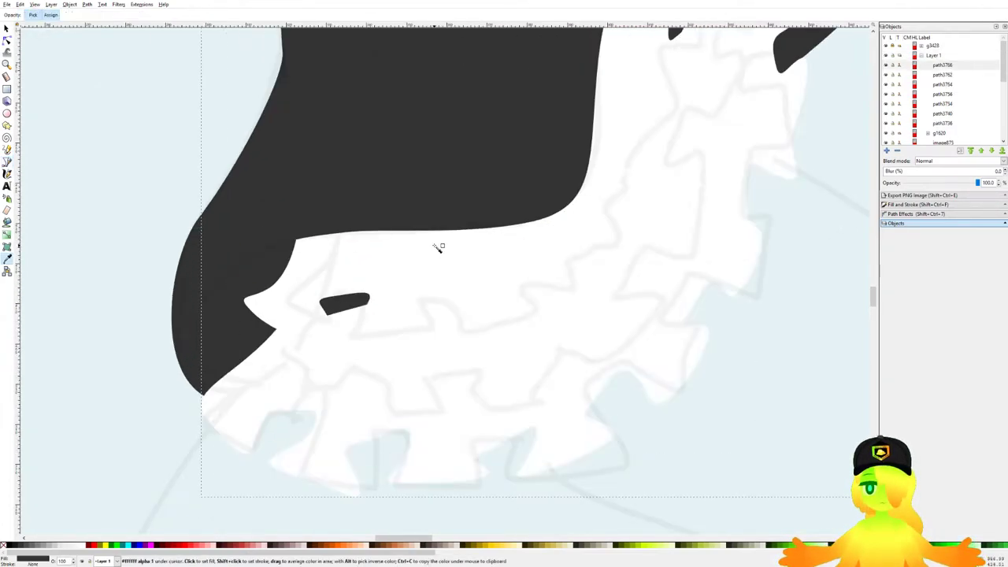
Step: Stack the third ruffle beneath the dark ruffle and save the drawing
key("Page_Down")
key("Page_Down")
key("Page_Down")
key("Page_Up")
scroll(378, 255, "down", 2)
scroll(534, 224, "up", 4)
key("ctrl+s")
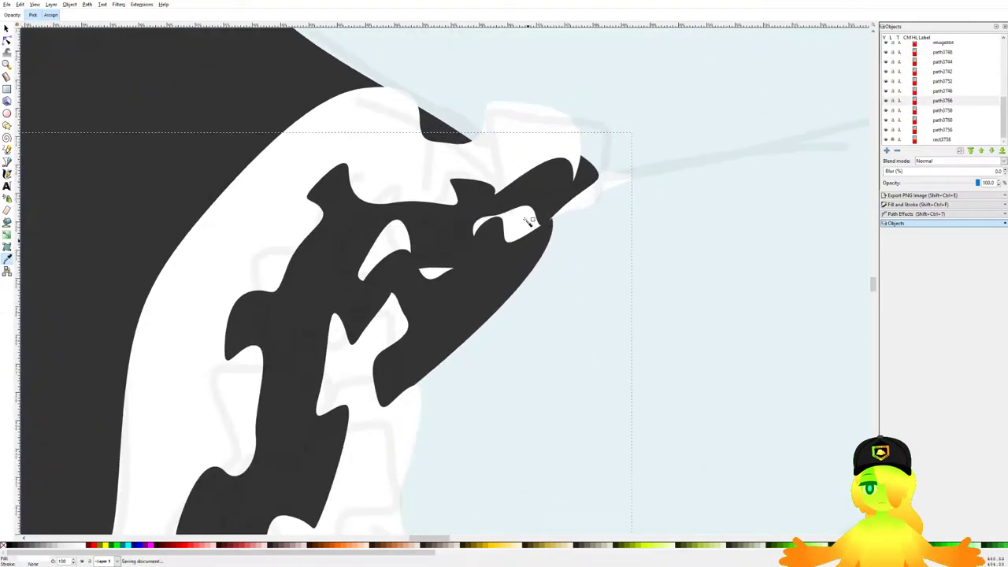
scroll(534, 224, "down", 2)
scroll(337, 252, "down", 3)
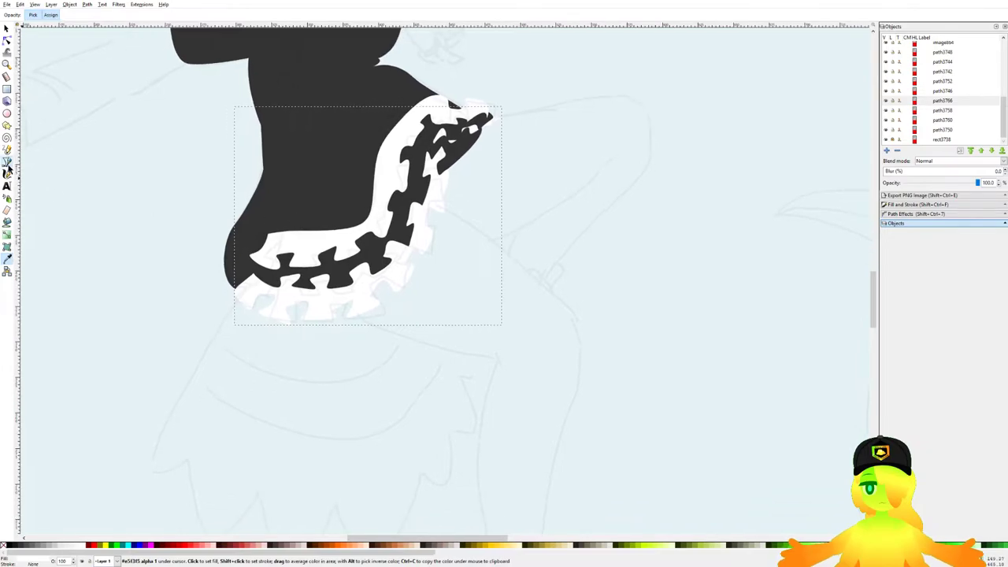
Step: Start the near leg's outline under the front ruffle and trace along the thigh, over the knee and down the shin
left_click(7, 162)
scroll(220, 185, "down", 4)
left_click_drag(394, 207, 385, 220)
key("ctrl+s")
scroll(299, 263, "up", 3)
left_click_drag(199, 105, 267, 144)
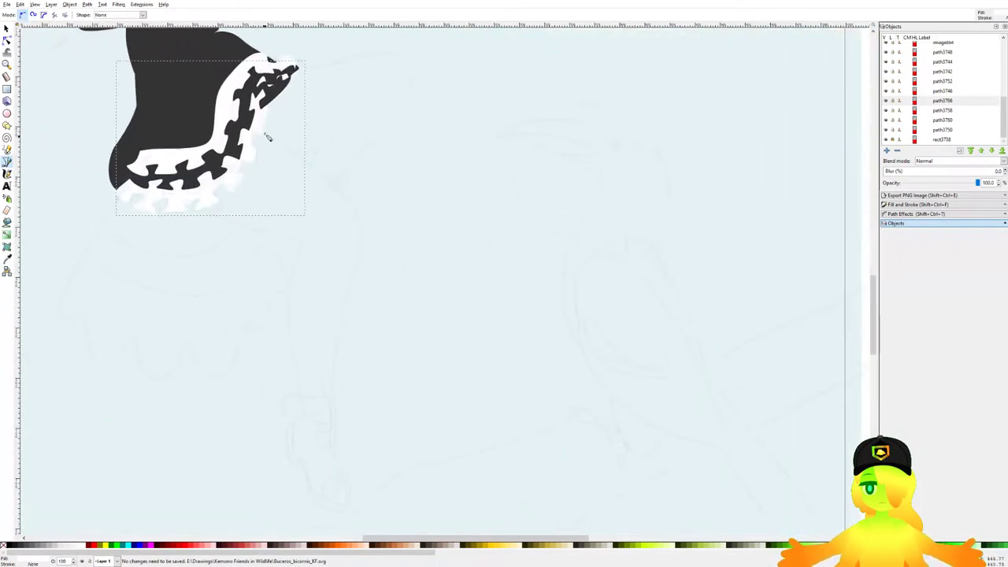
scroll(267, 145, "up", 3)
left_click_drag(227, 118, 528, 361)
left_click_drag(547, 373, 466, 181)
left_click_drag(459, 215, 465, 243)
left_click_drag(460, 275, 468, 157)
left_click_drag(456, 209, 430, 268)
scroll(435, 269, "down", 2)
key("BackSpace")
Step: Trace the near leg's outline around the ankle and back up the calf to the crease behind the knee
scroll(422, 243, "down", 3)
left_click_drag(411, 326, 370, 312)
left_click(406, 384)
left_click_drag(350, 222, 349, 180)
scroll(362, 125, "up", 3)
left_click_drag(384, 116, 321, 167)
scroll(259, 150, "down", 2)
left_click_drag(259, 150, 395, 202)
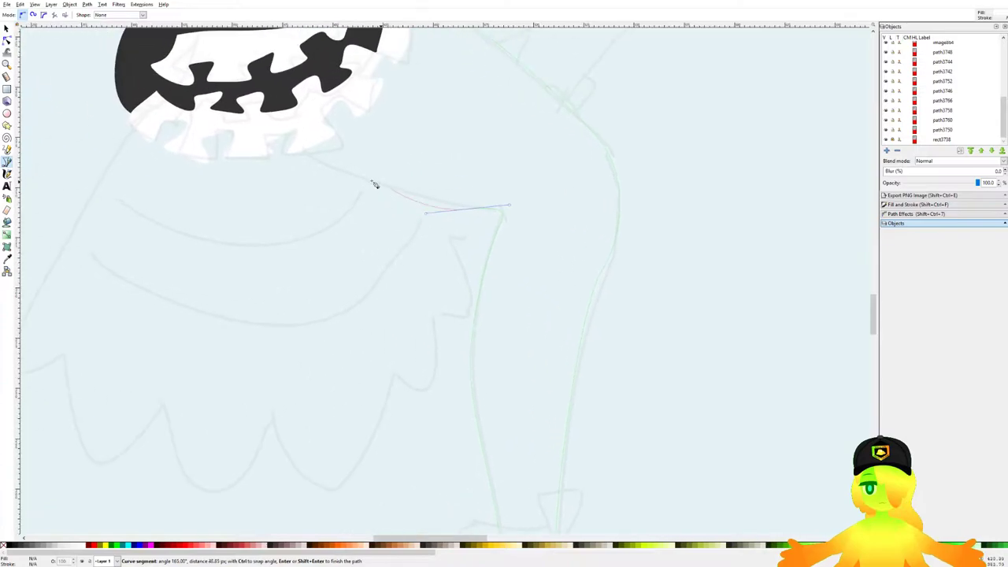
Step: Trace the underside of the near thigh and close the leg's outline behind the skirt ruffles
scroll(351, 171, "up", 2)
left_click_drag(596, 241, 523, 243)
left_click_drag(421, 197, 440, 267)
scroll(286, 200, "down", 2)
left_click_drag(286, 200, 350, 260)
left_click_drag(300, 228, 290, 178)
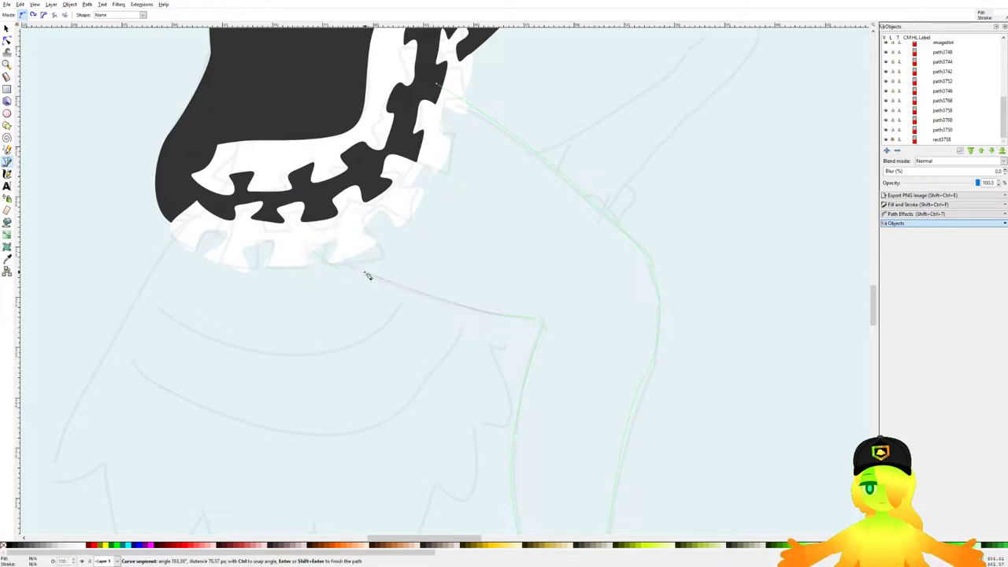
left_click_drag(362, 274, 236, 126)
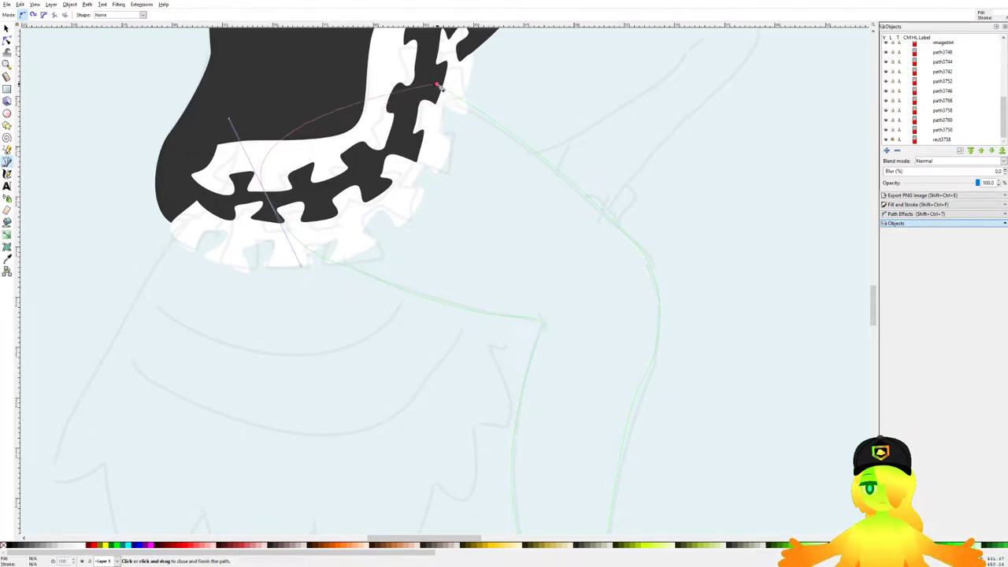
left_click(438, 84)
Step: Lower the white near leg beneath the skirt and ruffles, and save the drawing
key("Page_Down")
key("Page_Down")
key("Page_Down")
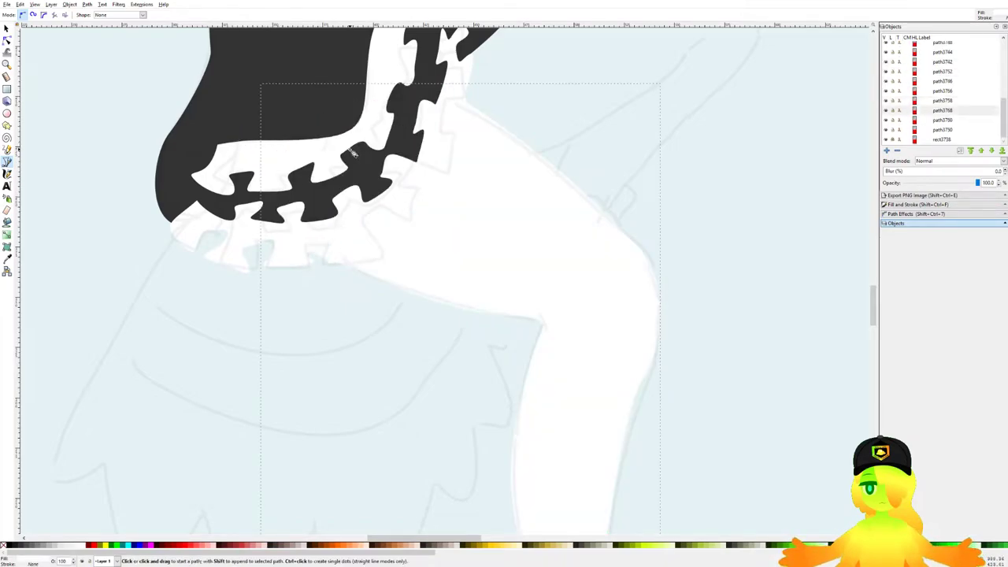
key("Page_Up")
left_click_drag(630, 189, 449, 274)
scroll(402, 245, "down", 2)
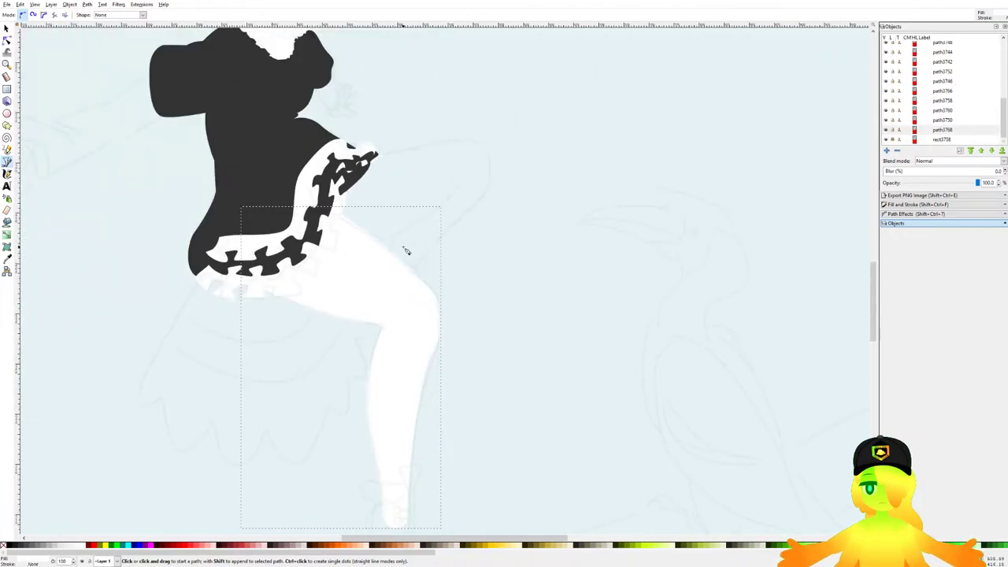
key("ctrl+s")
Step: Start the raised far leg's outline inside the near thigh and trace the fold between its thigh and calf
scroll(374, 169, "up", 3)
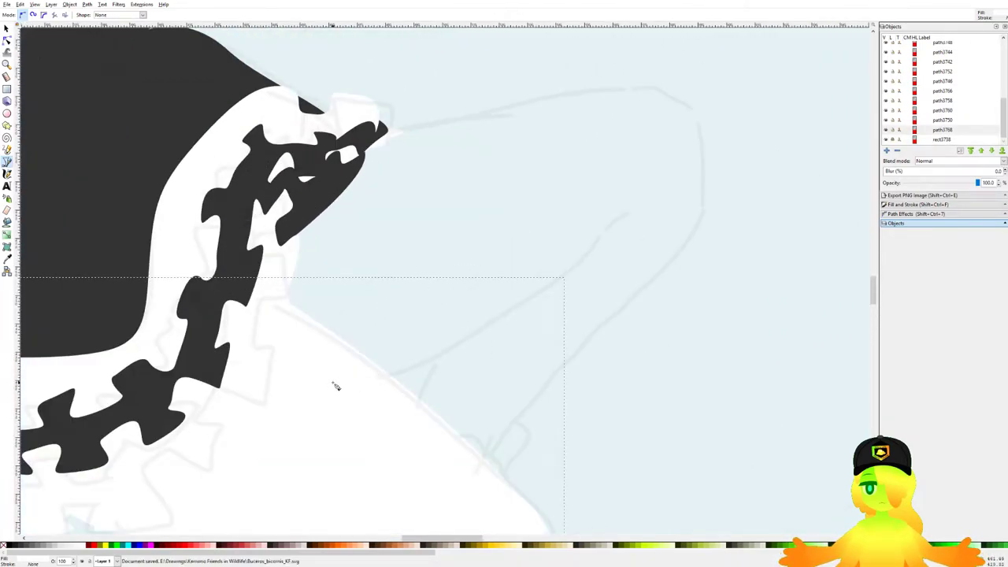
scroll(380, 385, "up", 2, "ctrl")
left_click(235, 384)
key("Escape")
left_click_drag(214, 386, 390, 366)
left_click(482, 313)
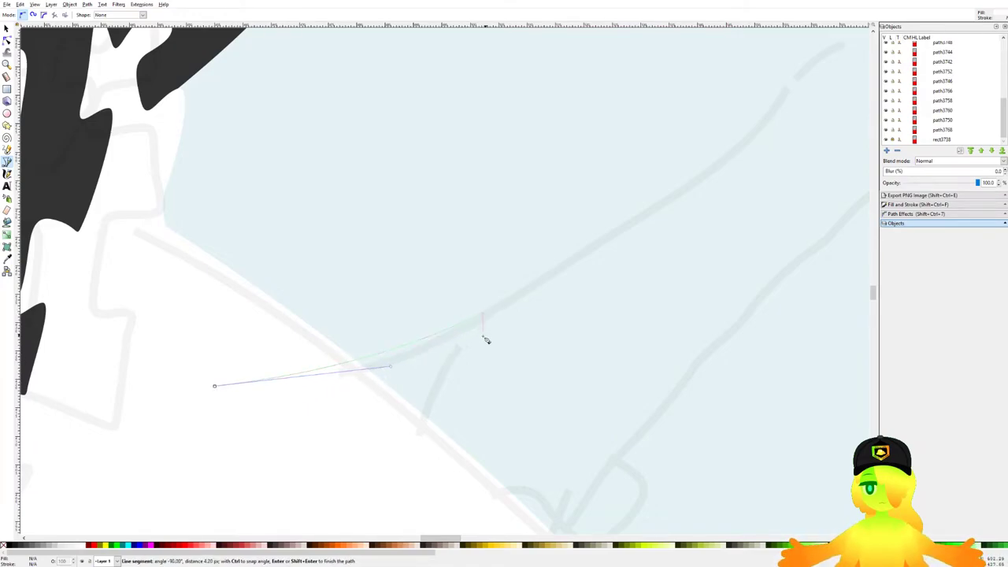
left_click_drag(482, 333, 493, 219)
left_click_drag(413, 315, 386, 376)
key("BackSpace")
left_click_drag(433, 333, 339, 328)
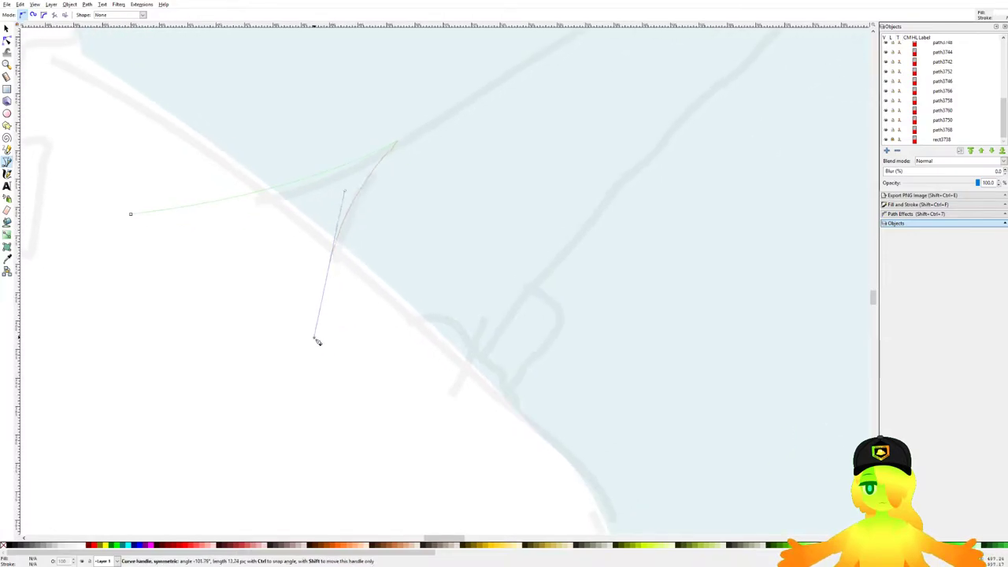
Step: Carry the far leg's outline behind the near thigh and up the sketched shin toward the raised knee
left_click_drag(448, 439, 466, 383)
left_click_drag(565, 232, 480, 323)
scroll(481, 323, "down", 1)
left_click_drag(544, 265, 623, 193)
left_click_drag(687, 119, 592, 230)
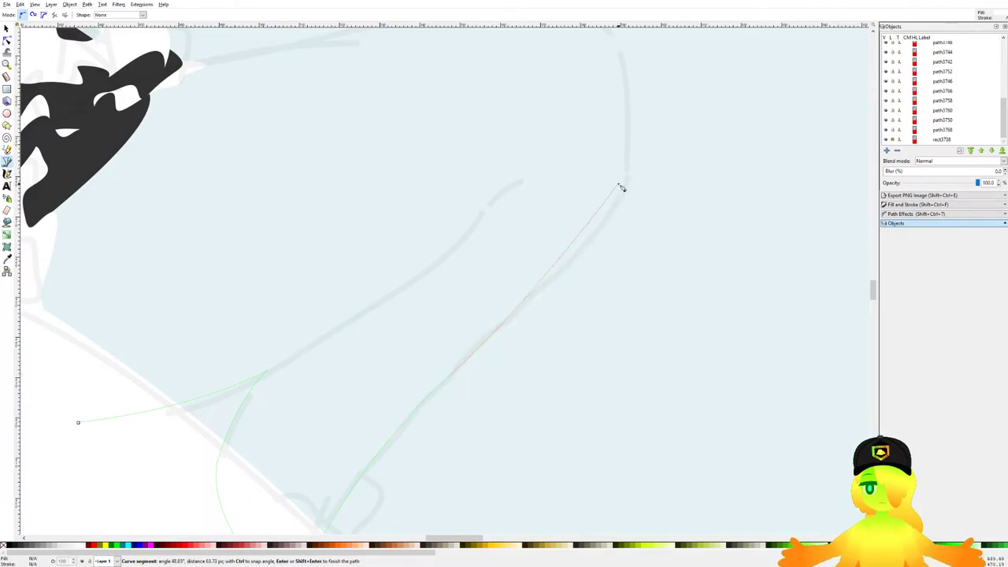
Step: Trace around the far knee and along the thigh's upper edge, closing the outline beneath the skirt ruffles
scroll(626, 178, "up", 3)
left_click_drag(616, 138, 599, 109)
left_click_drag(515, 97, 477, 104)
left_click_drag(291, 129, 373, 134)
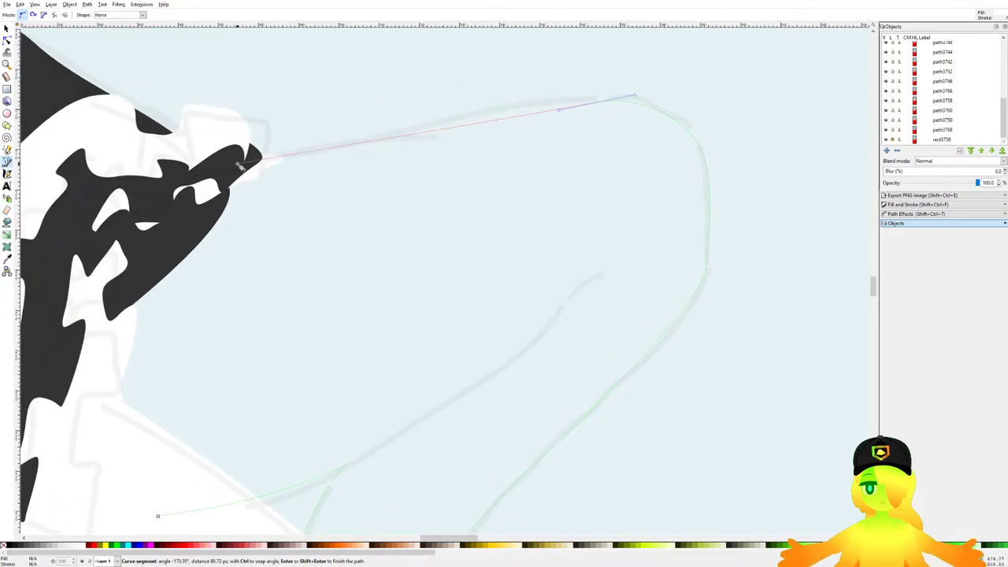
left_click_drag(210, 174, 112, 206)
left_click_drag(112, 242, 322, 137)
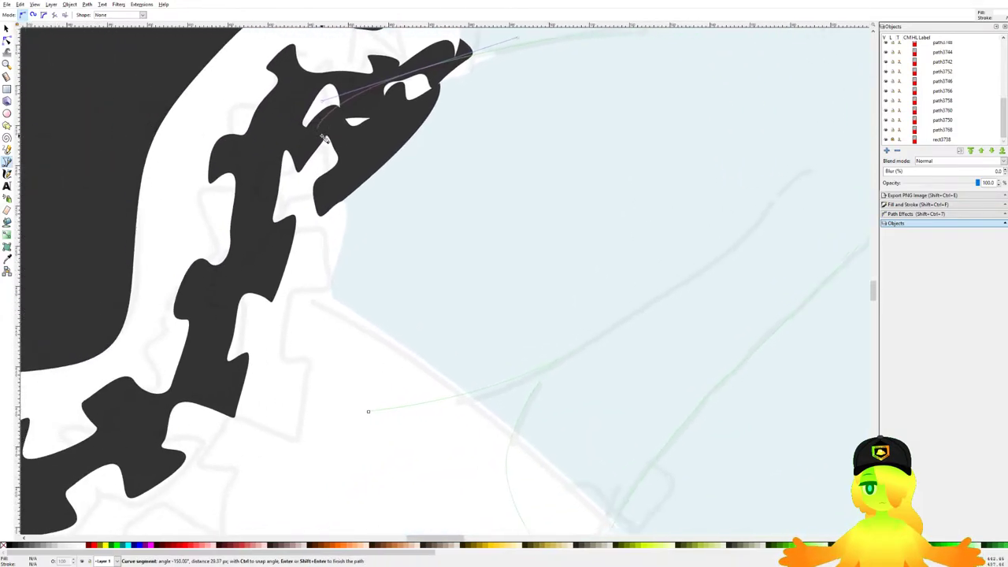
scroll(323, 138, "down", 2)
left_click(263, 267)
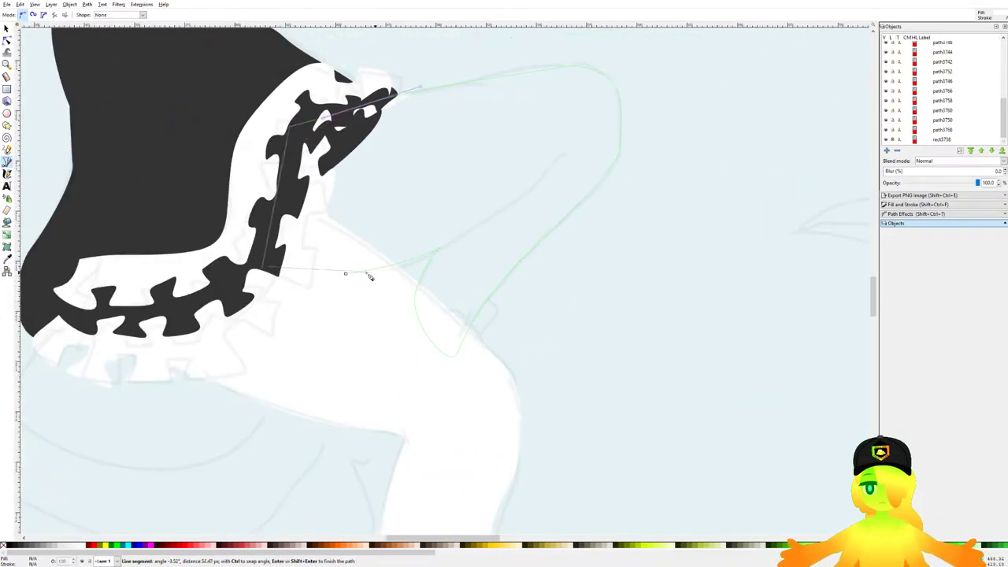
left_click(346, 274)
Step: Fill the far leg with the light grey #f2f2f2 sampled from the hair beside the face
scroll(373, 272, "down", 3)
left_click_drag(339, 95, 373, 185)
scroll(374, 184, "up", 2)
key("d")
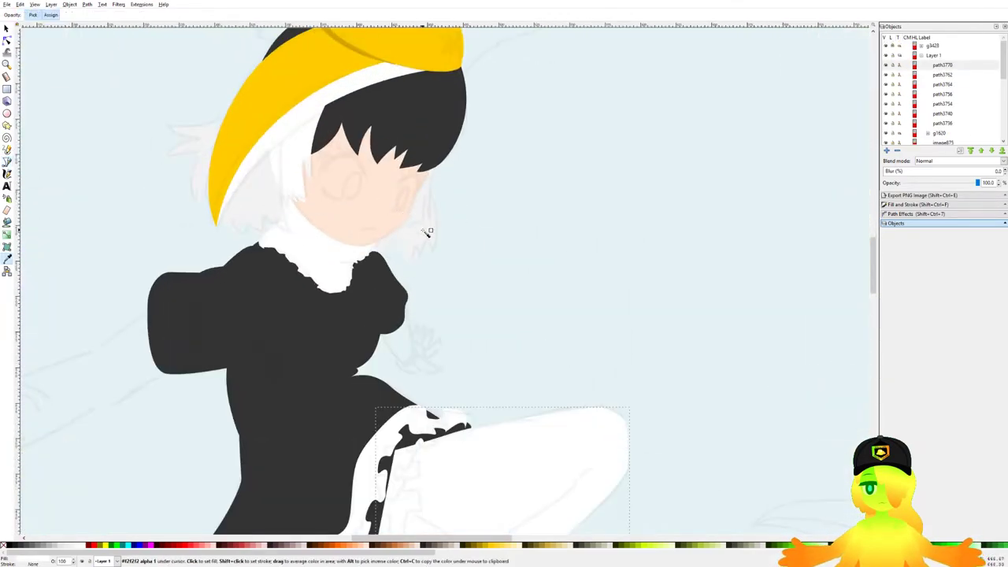
left_click(427, 225)
Step: Lower the grey far leg beneath the skirt ruffles and raise the white near leg in front of it
scroll(499, 133, "down", 5)
scroll(499, 133, "right", 1)
key("Page_Down")
key("Page_Down")
key("Page_Down")
key("Page_Down")
key("Page_Down")
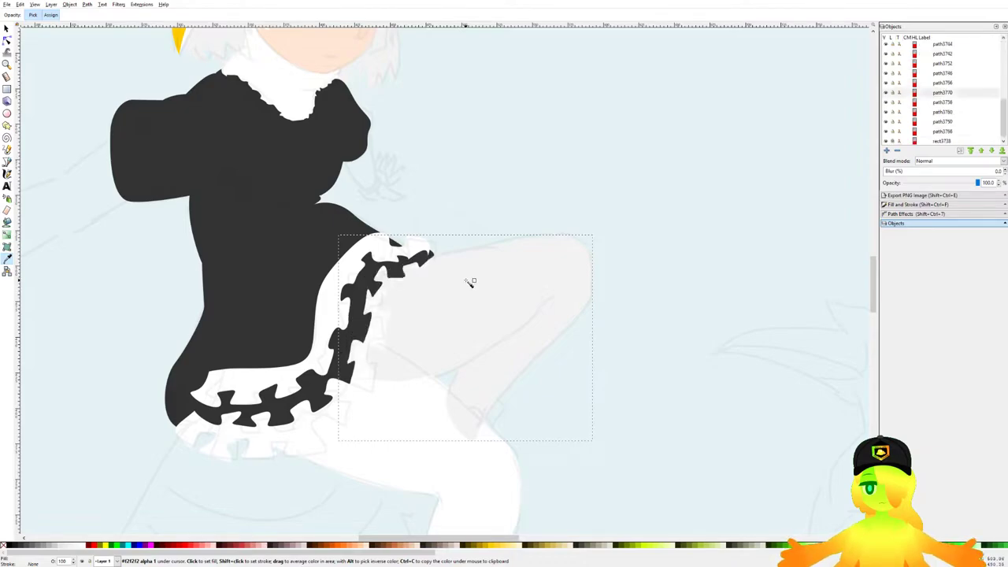
key("s")
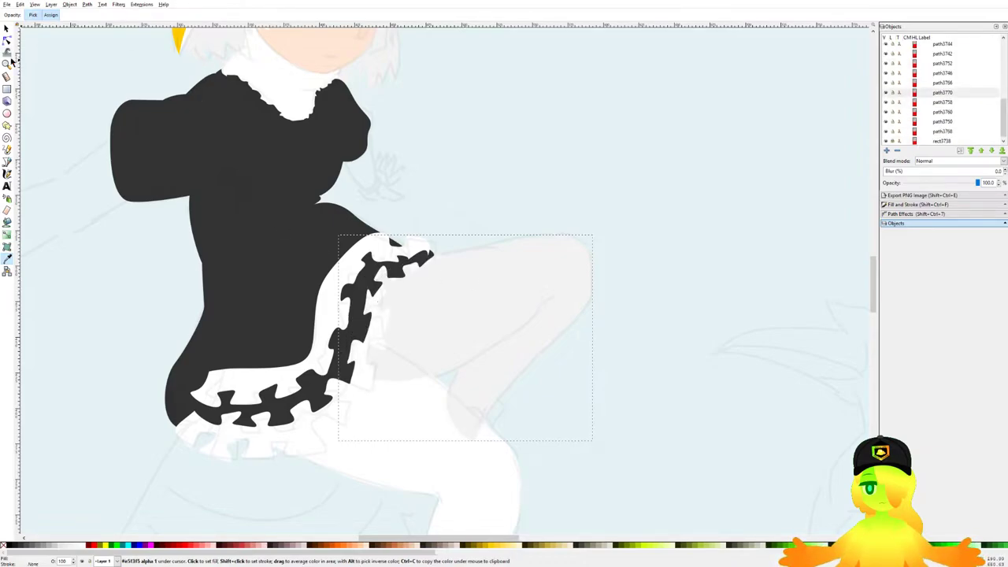
left_click(409, 461)
key("Page_Up")
key("Page_Up")
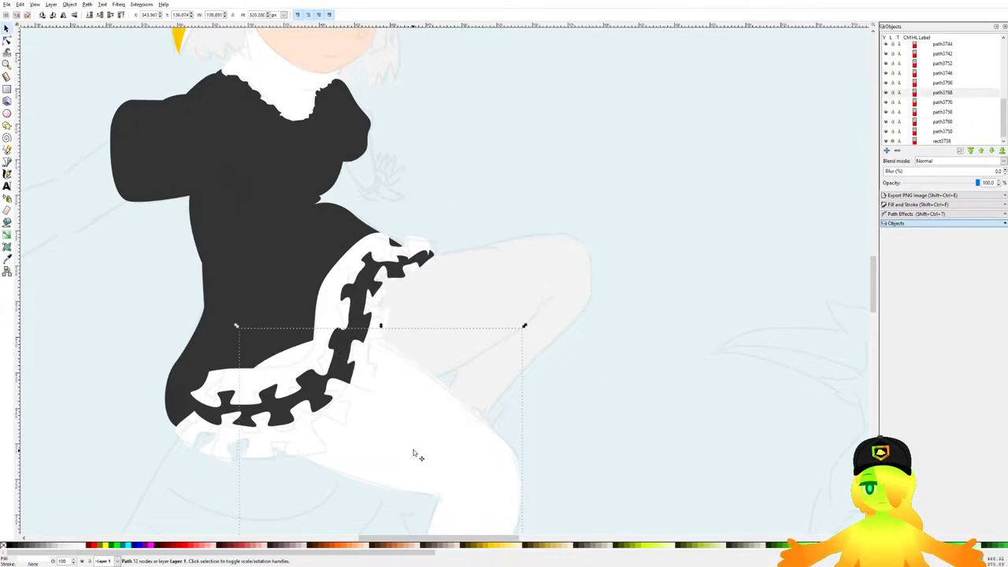
Step: Reshape the near leg's hidden upper end by its nodes to clear the dark skirt, and save the drawing
scroll(409, 459, "down", 4)
left_click(7, 40)
double_click(280, 228)
left_click_drag(281, 227, 319, 282)
left_click(691, 360)
left_click(690, 360)
scroll(691, 360, "down", 4)
left_click_drag(691, 360, 476, 265)
key("ctrl+s")
Step: Select the small hair lock beside the far cheek for colour sampling, and save the drawing
scroll(386, 221, "up", 4)
scroll(599, 227, "down", 3)
left_click_drag(675, 249, 567, 250)
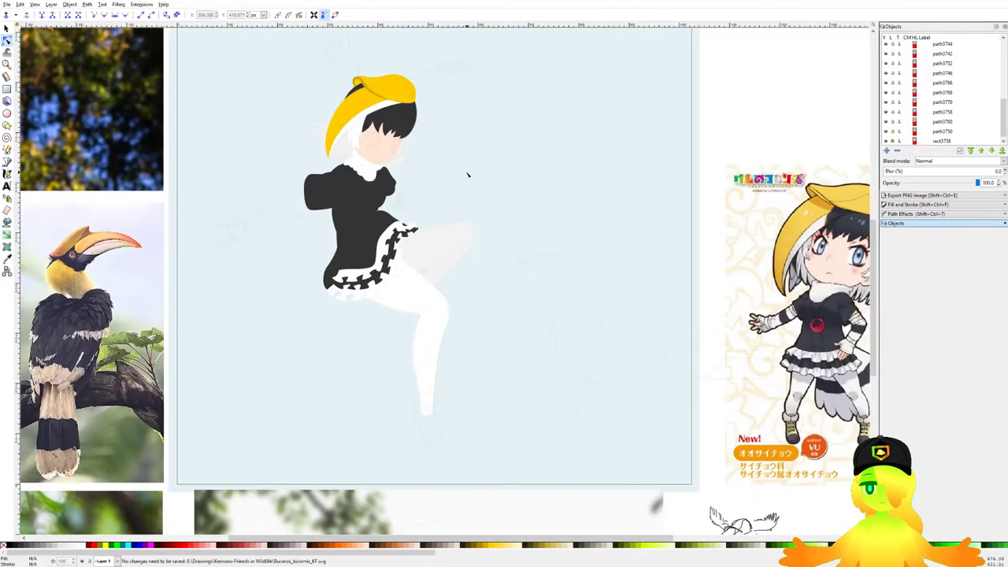
scroll(470, 175, "up", 4)
left_click(474, 207)
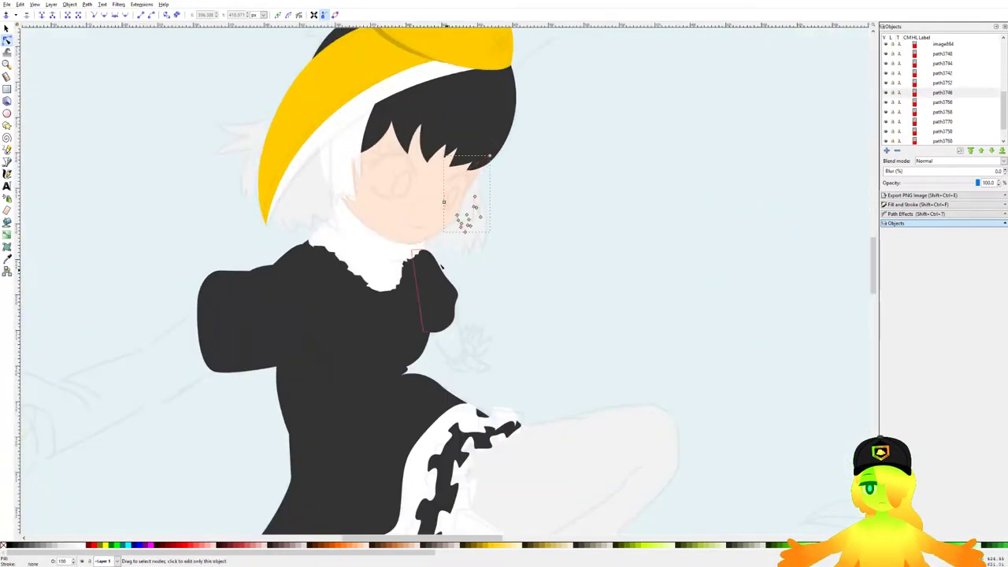
key("d")
key("ctrl+s")
Step: Deselect the hair lock, review the whole figure beside the reference images, and save the drawing
left_click(6, 29)
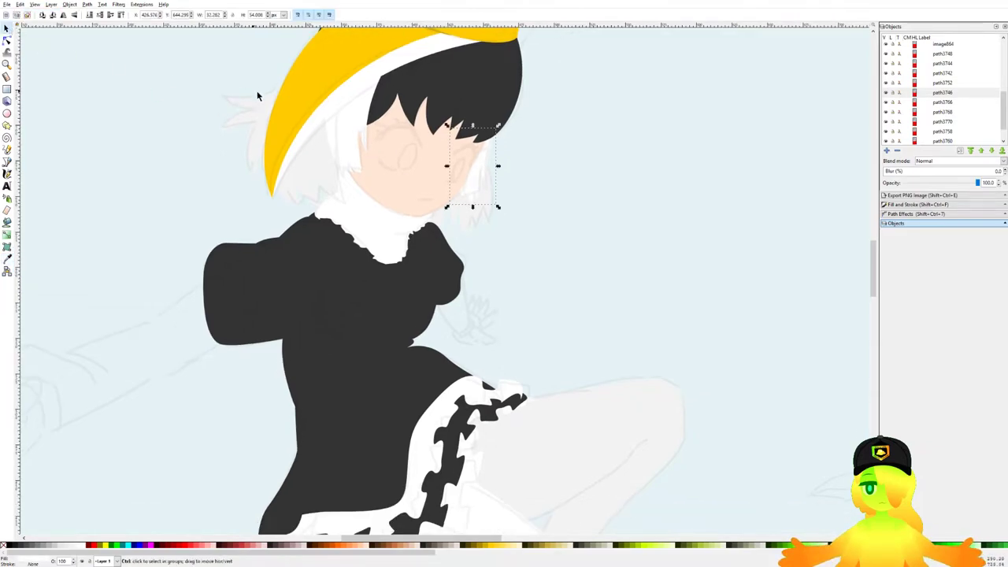
scroll(244, 92, "down", 1)
left_click(562, 245)
scroll(562, 245, "down", 3)
left_click_drag(562, 245, 390, 71)
left_click_drag(351, 116, 389, 140)
scroll(389, 140, "up", 1)
left_click_drag(254, 70, 461, 224)
left_click_drag(601, 213, 458, 204)
key("ctrl+s")
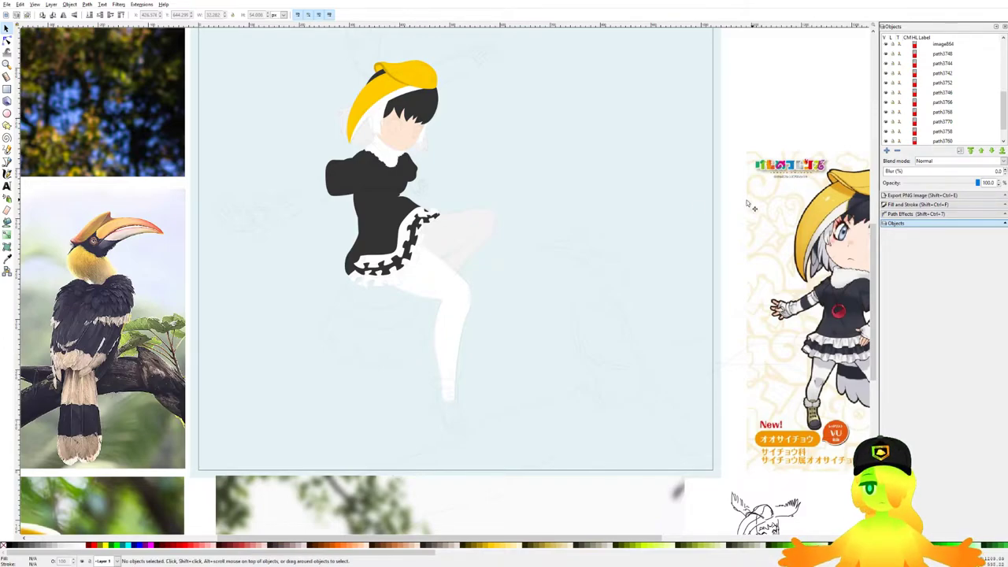
Step: Check the lower figure against the faint sketch below the skirt, and save the drawing
left_click_drag(552, 230, 462, 187)
left_click_drag(395, 202, 425, 148)
scroll(421, 304, "up", 3)
left_click_drag(330, 287, 354, 236)
scroll(349, 205, "down", 5)
scroll(306, 171, "up", 2)
scroll(313, 176, "down", 2)
scroll(284, 185, "up", 5)
key("ctrl+s")
Step: Begin a Pen path for the feathered tail below the skirt, tracing its outer side and the large scalloped feather tips
left_click(6, 163)
left_click(393, 69)
scroll(287, 279, "up", 2)
left_click_drag(288, 302, 321, 309)
left_click(347, 264)
left_click_drag(356, 364, 396, 370)
key("BackSpace")
left_click(437, 293)
left_click_drag(480, 400, 527, 404)
left_click(549, 318)
left_click_drag(613, 401, 661, 388)
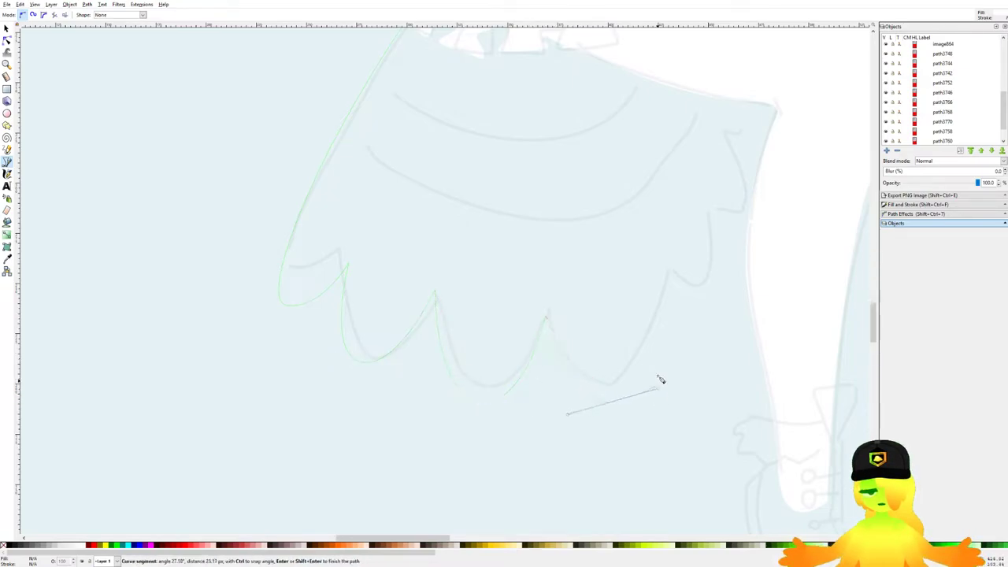
Step: Continue the tail outline up through the small feather tips beside the near leg and close it behind the skirt
left_click_drag(699, 288, 717, 273)
left_click(714, 210)
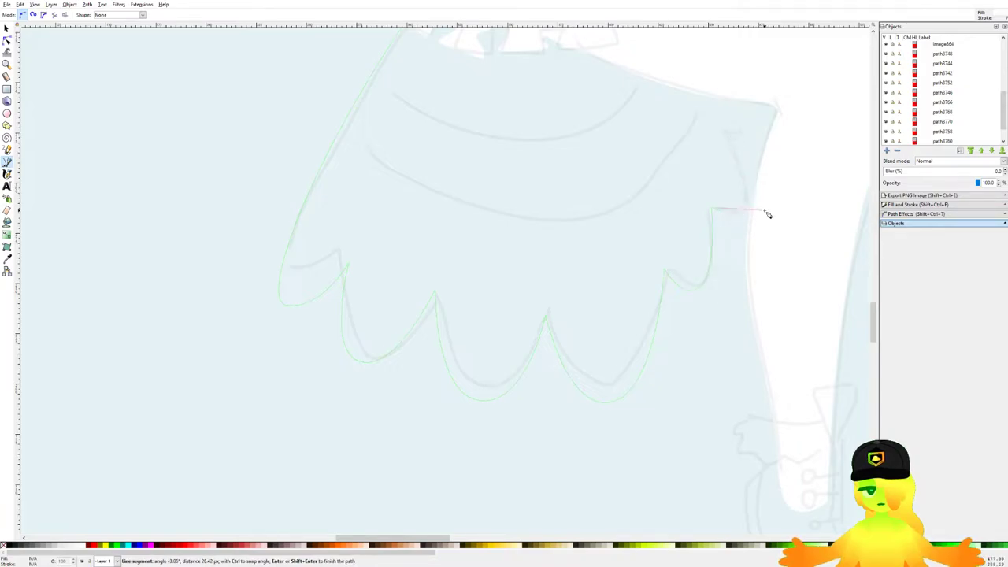
left_click_drag(746, 208, 756, 183)
left_click(734, 136)
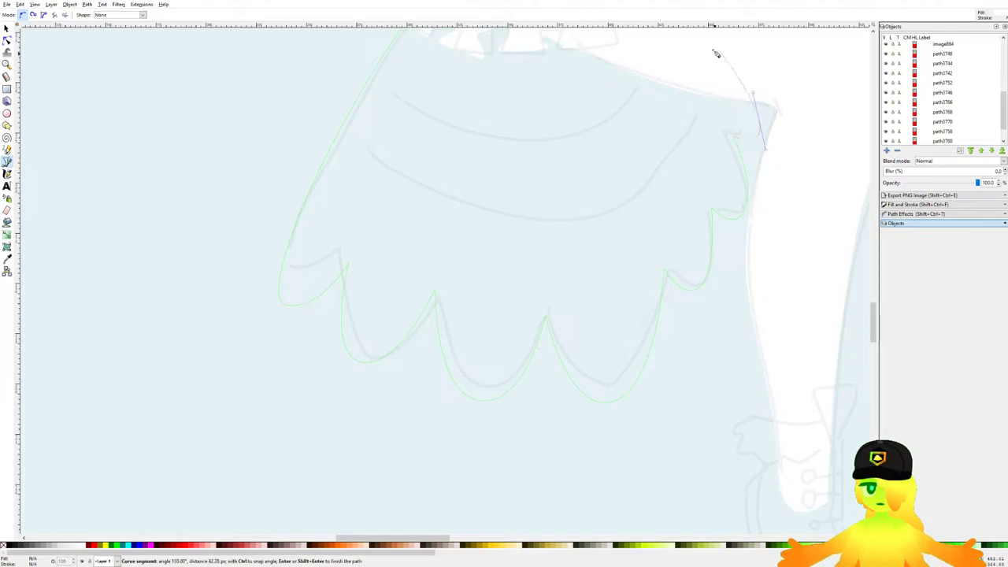
scroll(693, 118, "up", 4)
left_click(529, 162)
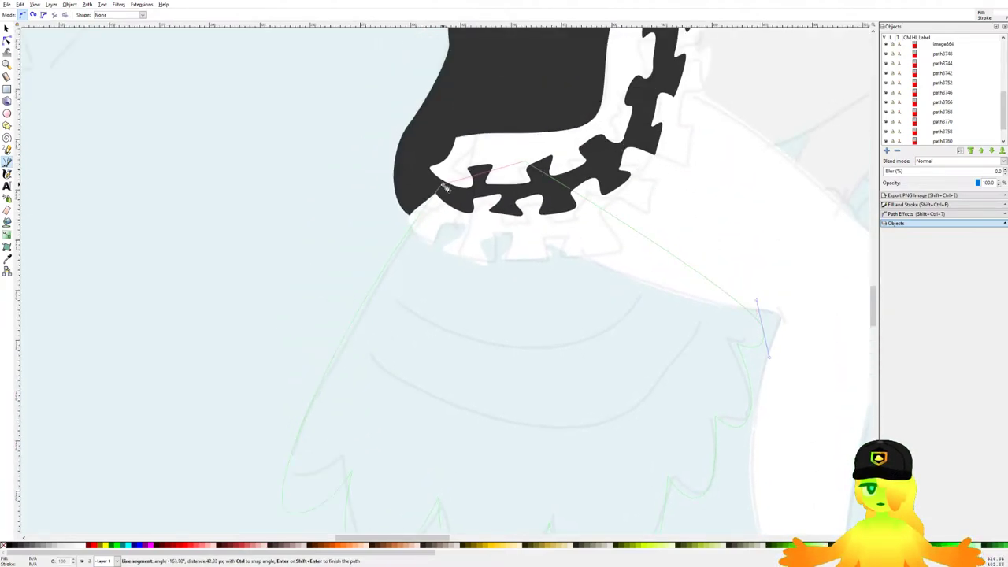
left_click(444, 188)
Step: Fill the tail with the far leg's light grey #f2f2f2, lower it behind the ruffles and near leg, and save the drawing
key("Page_Down")
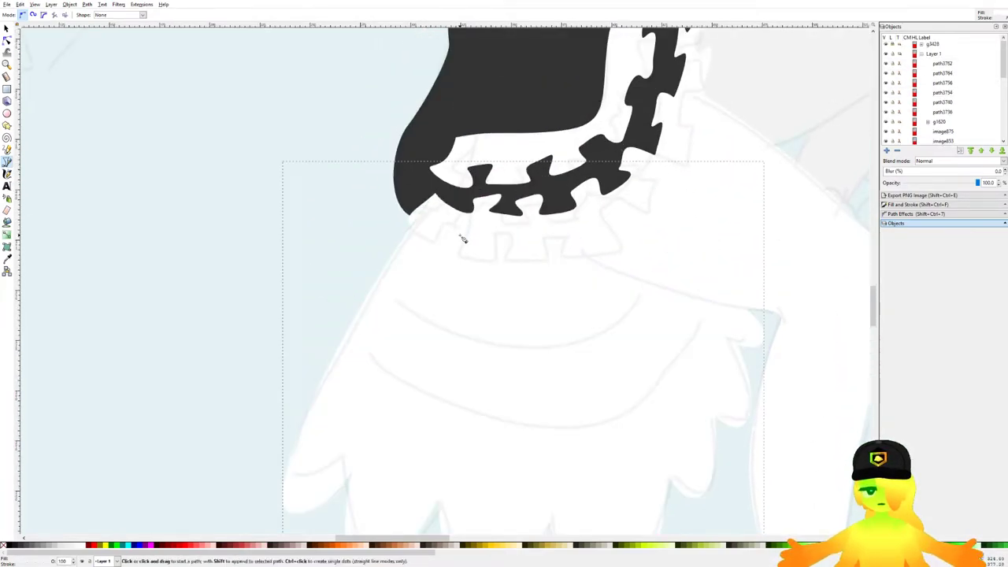
scroll(453, 213, "down", 2)
key("d")
left_click(645, 145)
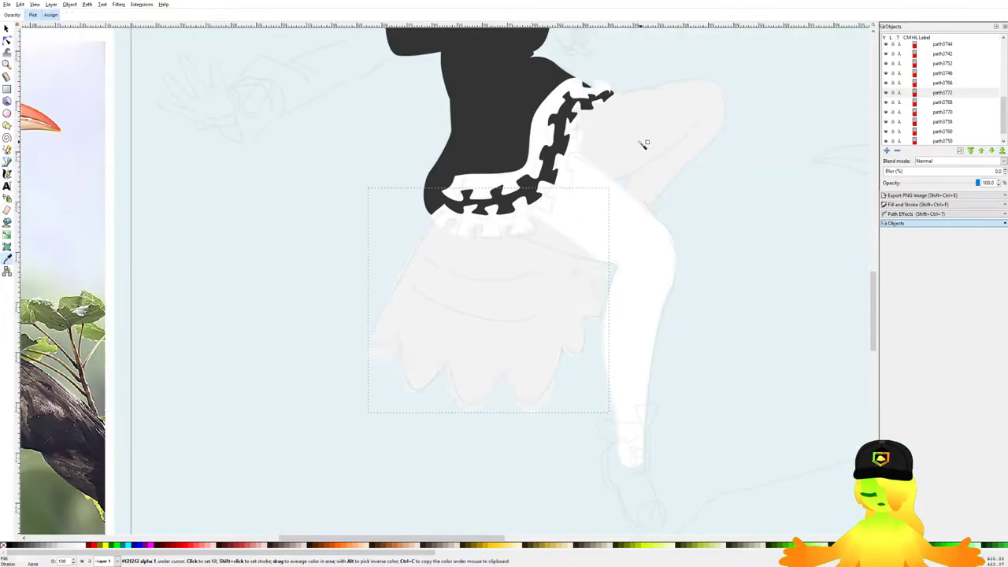
scroll(503, 231, "up", 1)
key("Page_Down")
key("ctrl+s")
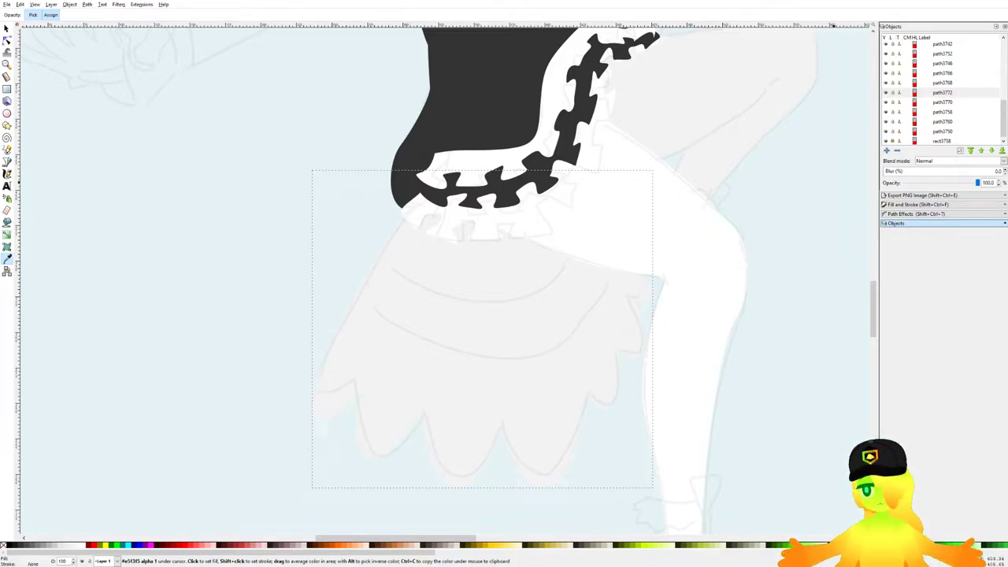
Step: Review the whole figure and examine the outstretched arm's sleeve up close, saving the drawing
scroll(358, 171, "down", 2)
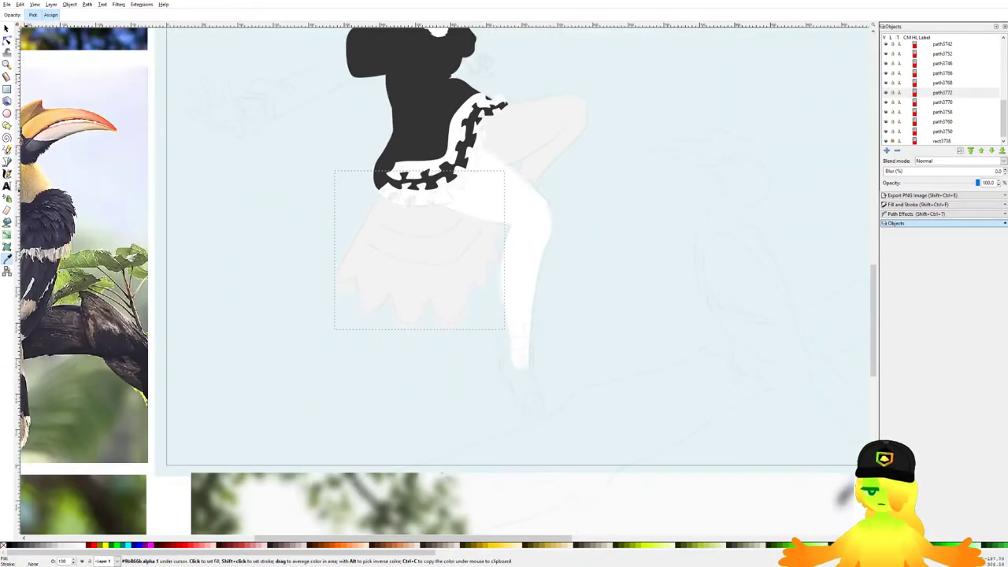
left_click(6, 164)
scroll(366, 204, "down", 3)
left_click_drag(367, 204, 411, 231)
scroll(416, 191, "up", 2)
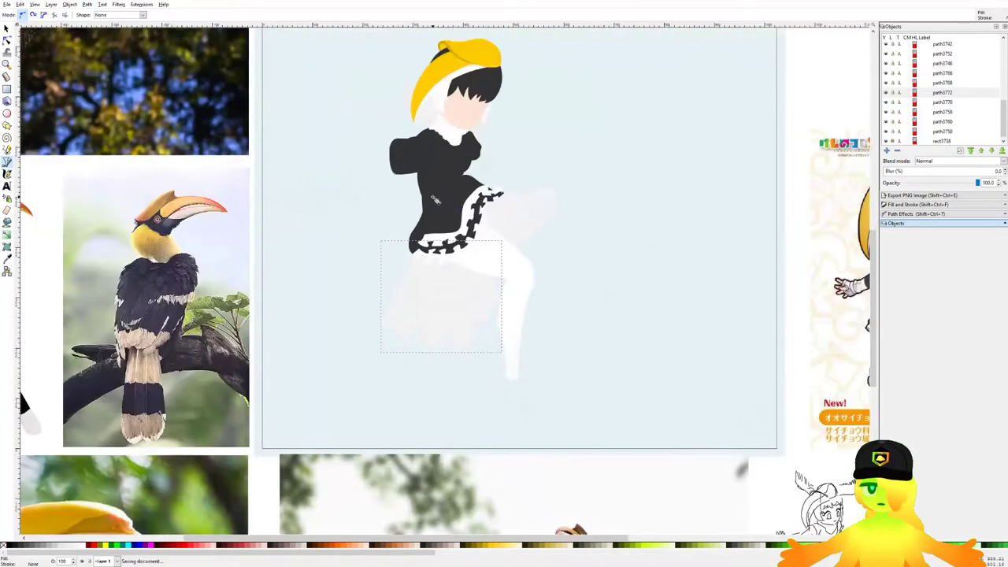
key("ctrl+s")
scroll(425, 159, "up", 4)
left_click_drag(392, 159, 446, 187)
scroll(384, 174, "down", 3)
left_click_drag(673, 189, 437, 181)
scroll(438, 180, "down", 1)
scroll(641, 252, "up", 1)
scroll(645, 259, "down", 3, "ctrl")
scroll(379, 215, "up", 5, "ctrl")
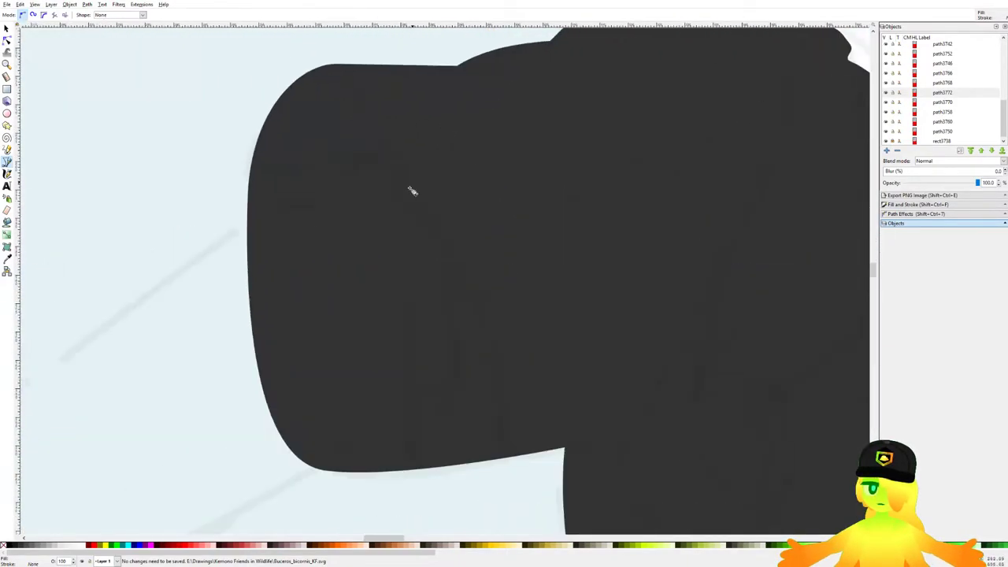
Step: Trace a closed four-sided shape with curved edges for the opening of the outstretched arm's dark sleeve
left_click(205, 267)
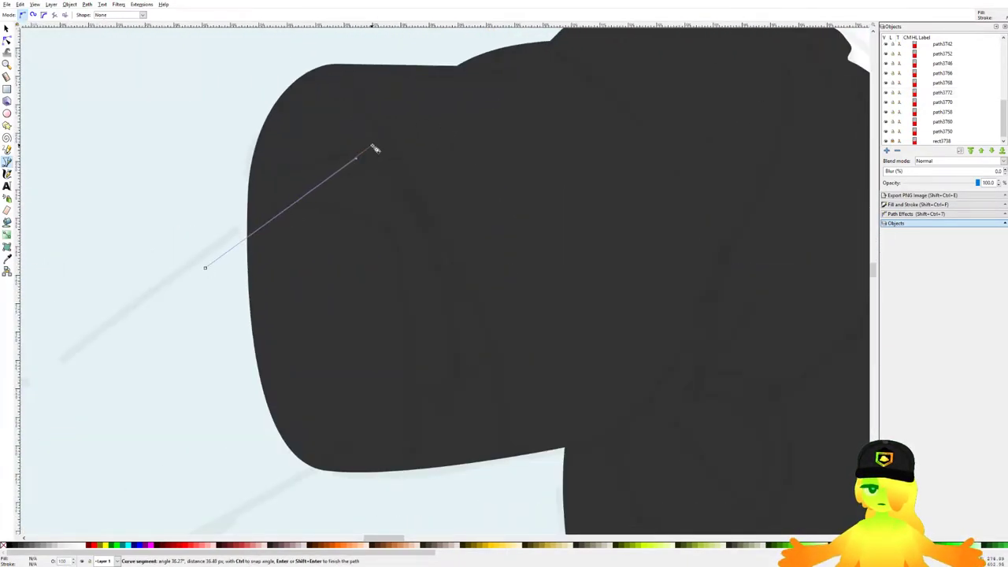
left_click_drag(388, 150, 559, 280)
left_click(495, 353)
left_click_drag(434, 336, 345, 354)
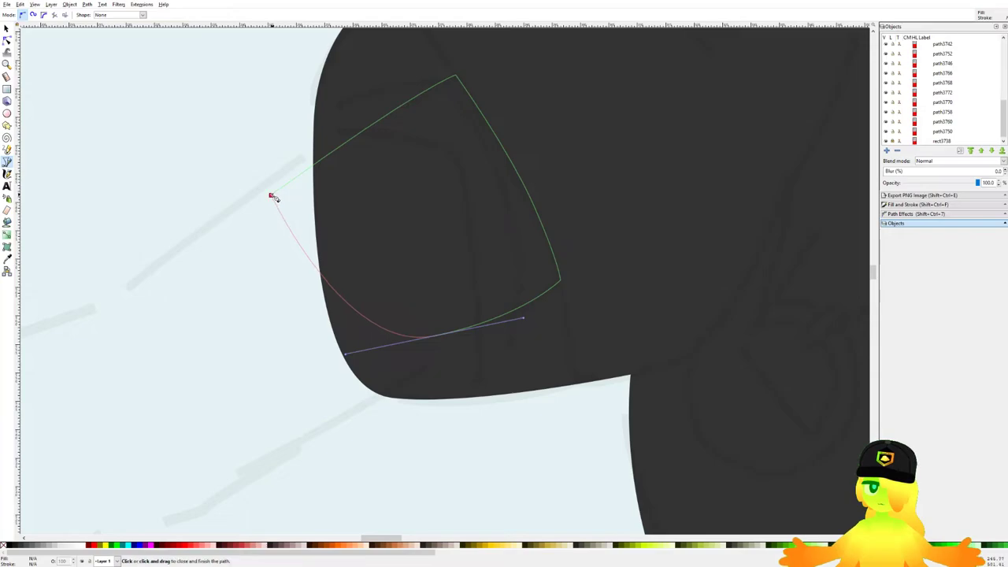
left_click(272, 195)
Step: Fill the sleeve-opening shape with a light peach skin colour and save the drawing
scroll(274, 196, "down", 3)
left_click_drag(452, 240, 482, 262)
scroll(465, 240, "up", 1)
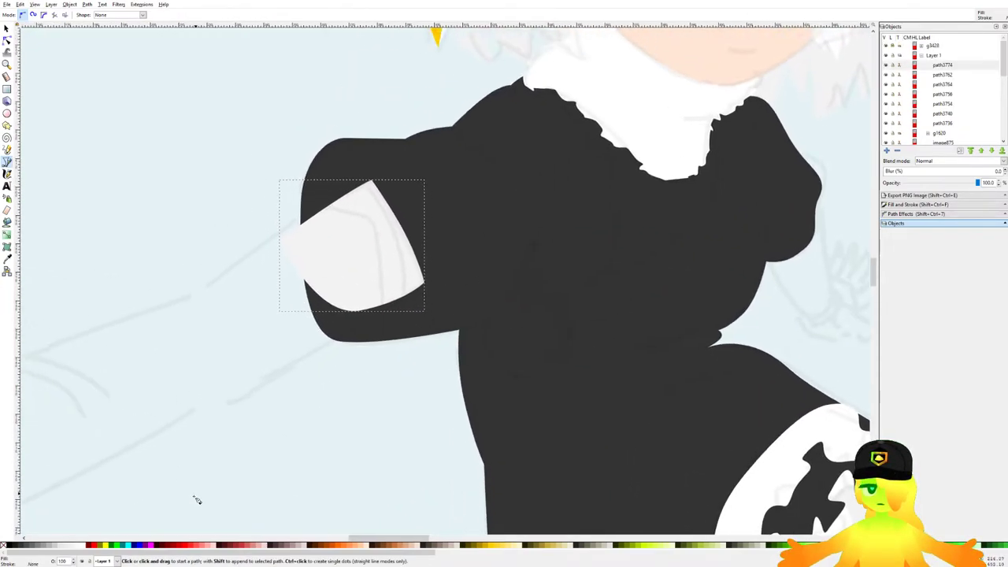
left_click(367, 545)
key("ctrl+s")
scroll(359, 207, "up", 1)
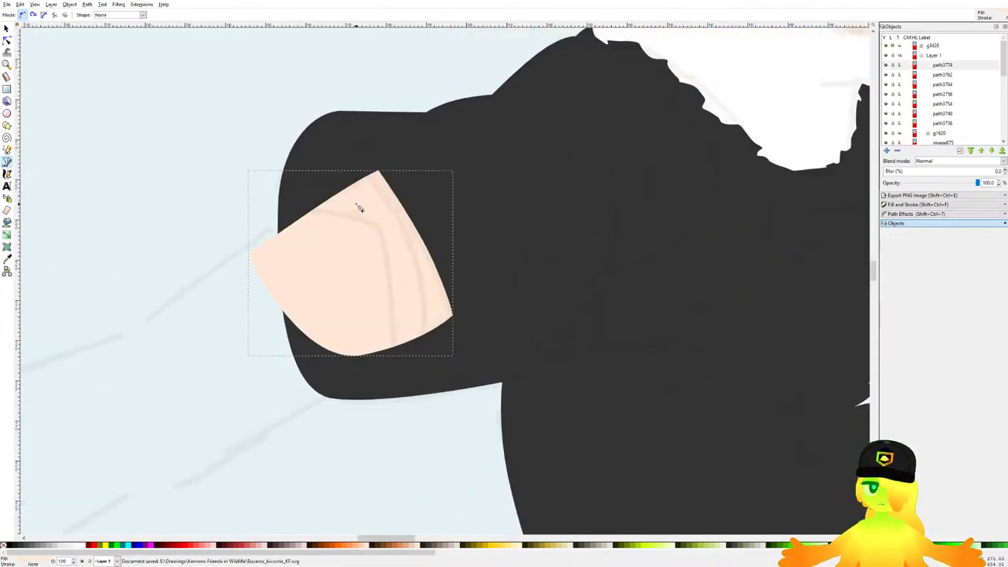
Step: Adjust the skin shape's lower inner corner and curved inner edge by its nodes, deselect it, and save the drawing
left_click(7, 40)
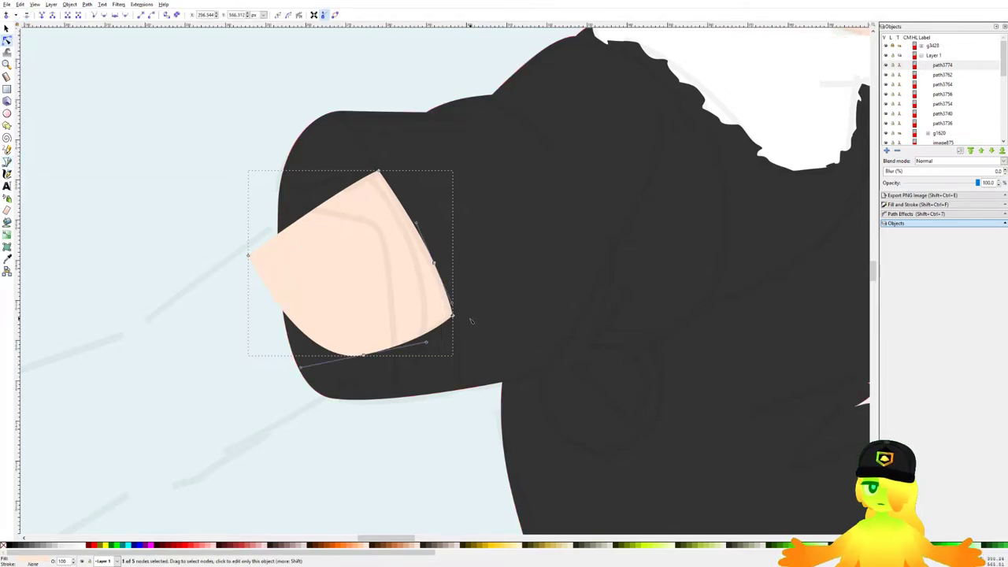
left_click_drag(454, 318, 454, 332)
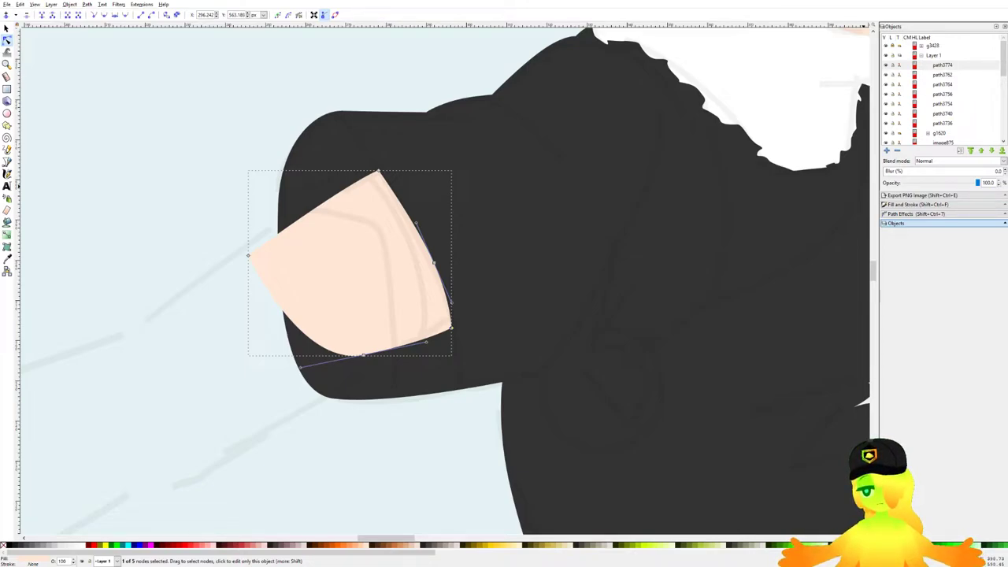
scroll(444, 245, "down", 1)
scroll(442, 228, "up", 1)
scroll(466, 161, "down", 2)
left_click(319, 109)
left_click(319, 109)
scroll(392, 123, "up", 2)
left_click(453, 164)
left_click_drag(617, 175, 520, 257)
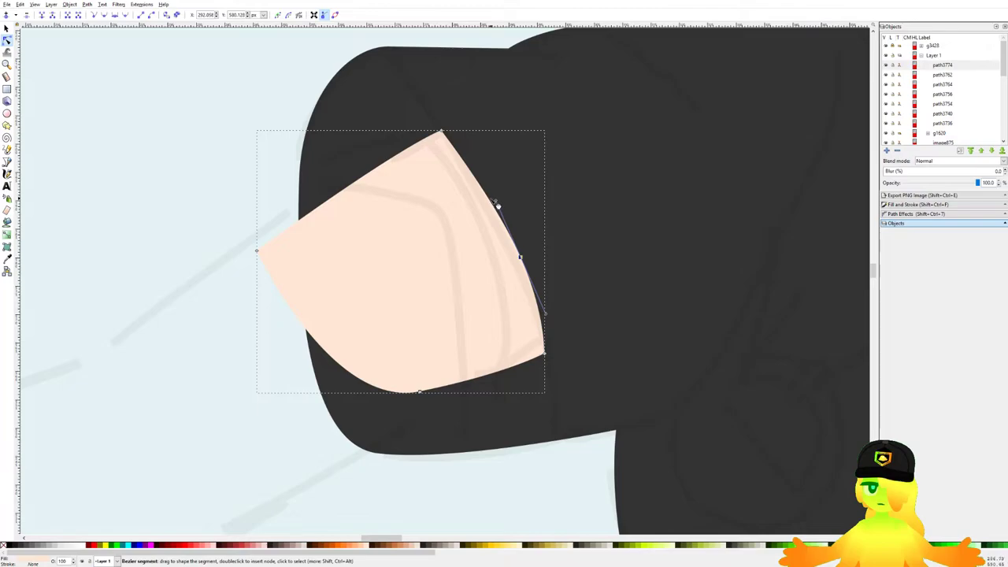
left_click(152, 90)
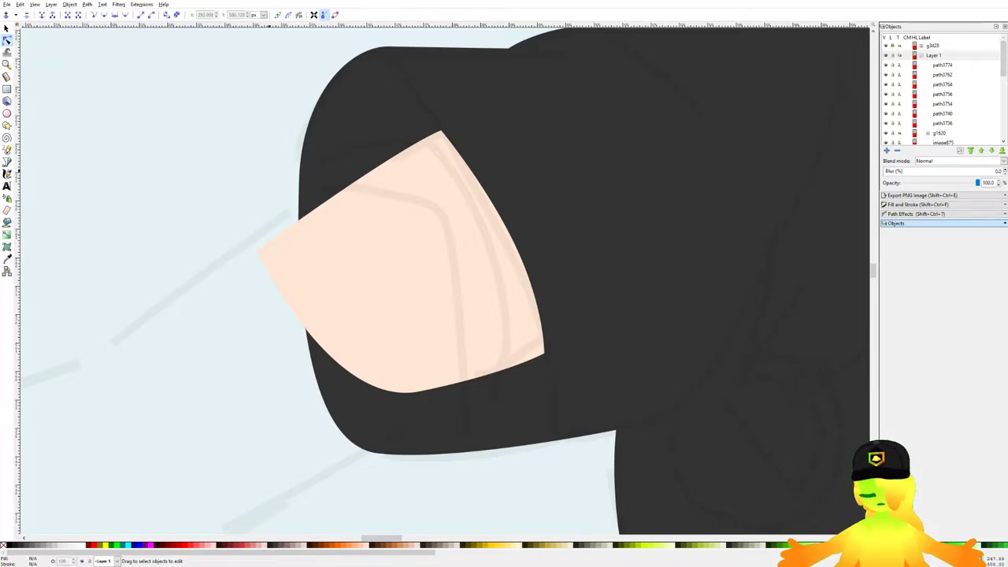
left_click(7, 163)
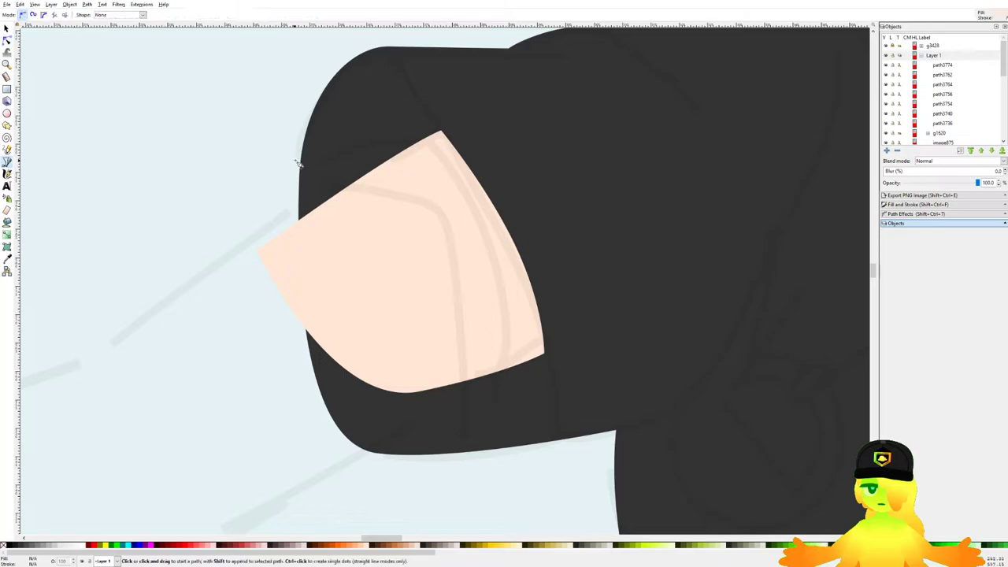
key("ctrl+s")
Step: Compare the whole figure's sleeves and arms with the reference images
scroll(311, 170, "down", 6)
scroll(565, 227, "down", 3)
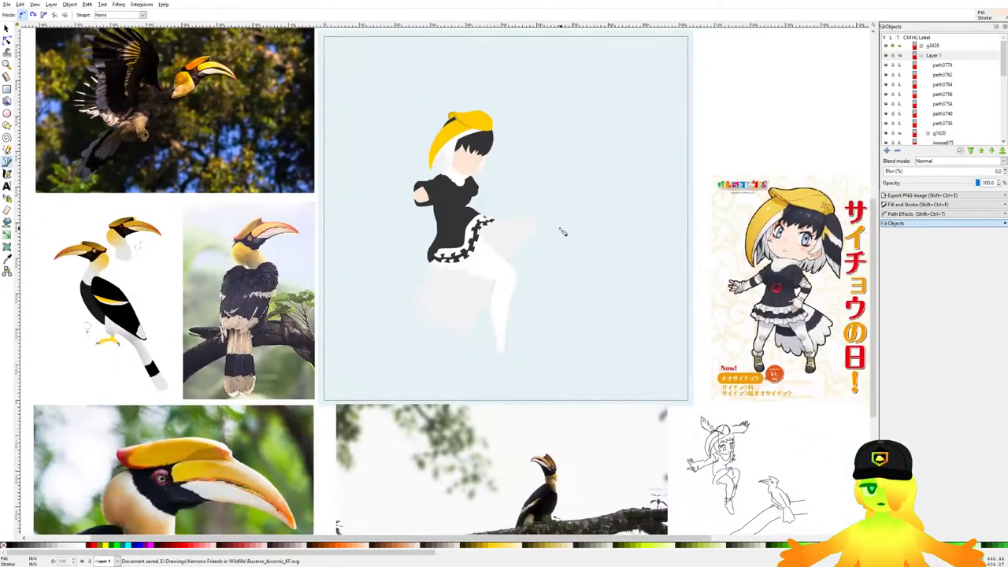
scroll(387, 288, "up", 5)
scroll(416, 161, "down", 2)
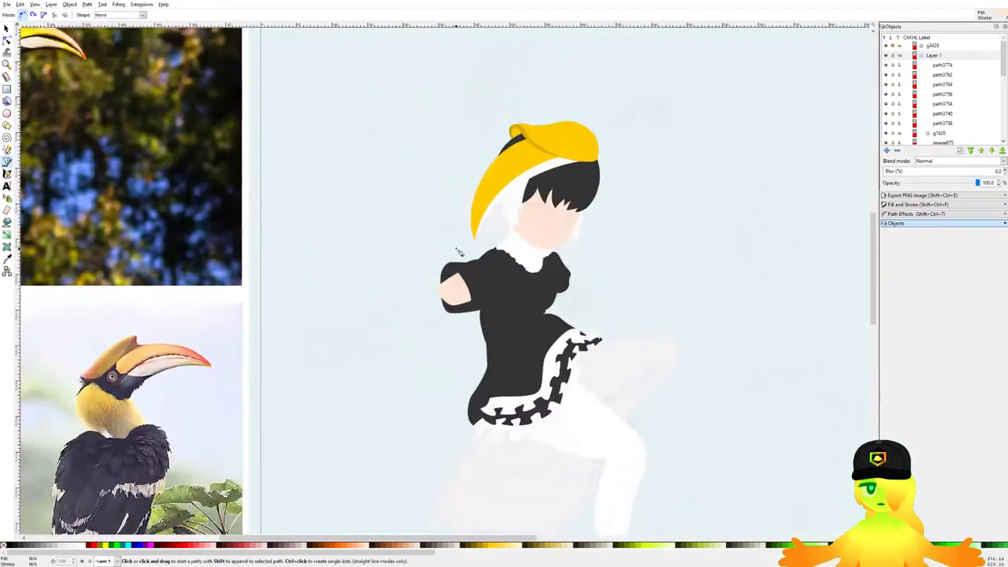
scroll(421, 288, "up", 6)
scroll(425, 287, "down", 2)
scroll(425, 287, "down", 3)
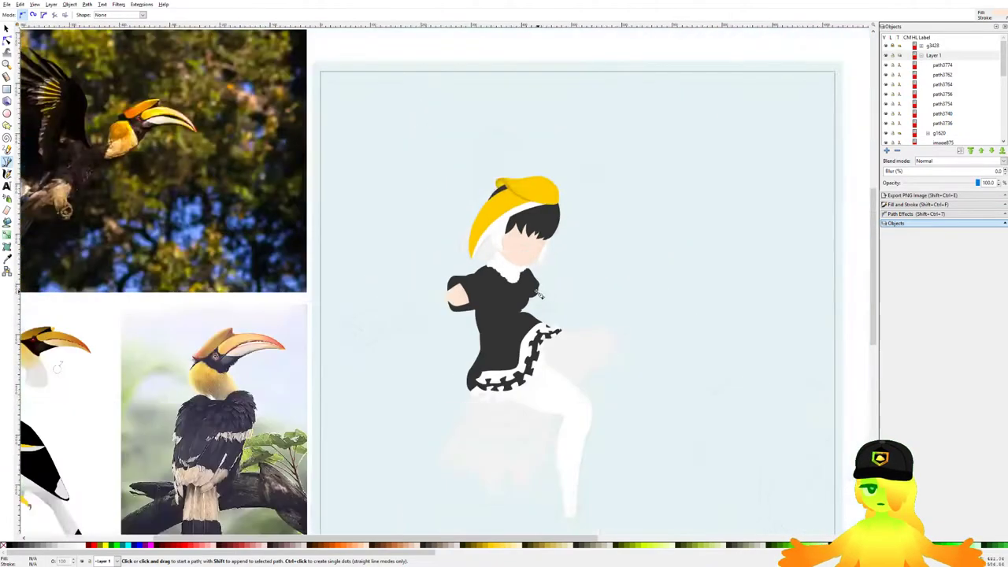
scroll(344, 406, "up", 5)
scroll(344, 406, "down", 4)
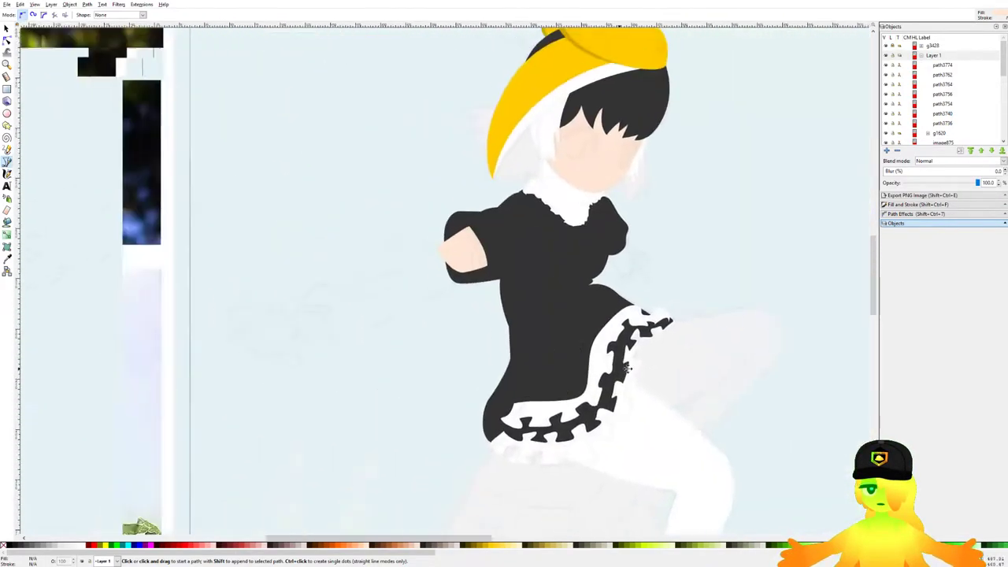
scroll(417, 191, "up", 5)
Step: Start a Pen path for the outstretched arm, tracing from inside the sleeve opening along the upper arm's underside to the elbow
left_click_drag(381, 222, 489, 211)
scroll(543, 245, "down", 3)
scroll(570, 243, "down", 1)
left_click(586, 354)
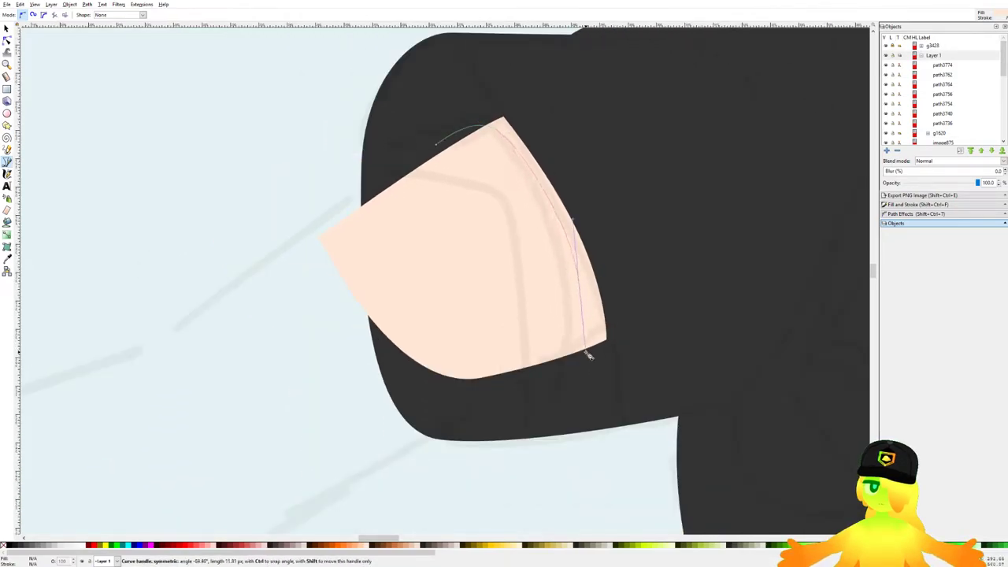
left_click(543, 373)
scroll(540, 368, "down", 1)
scroll(551, 354, "up", 2)
left_click_drag(569, 323, 533, 339)
scroll(502, 329, "down", 3)
scroll(607, 203, "down", 2)
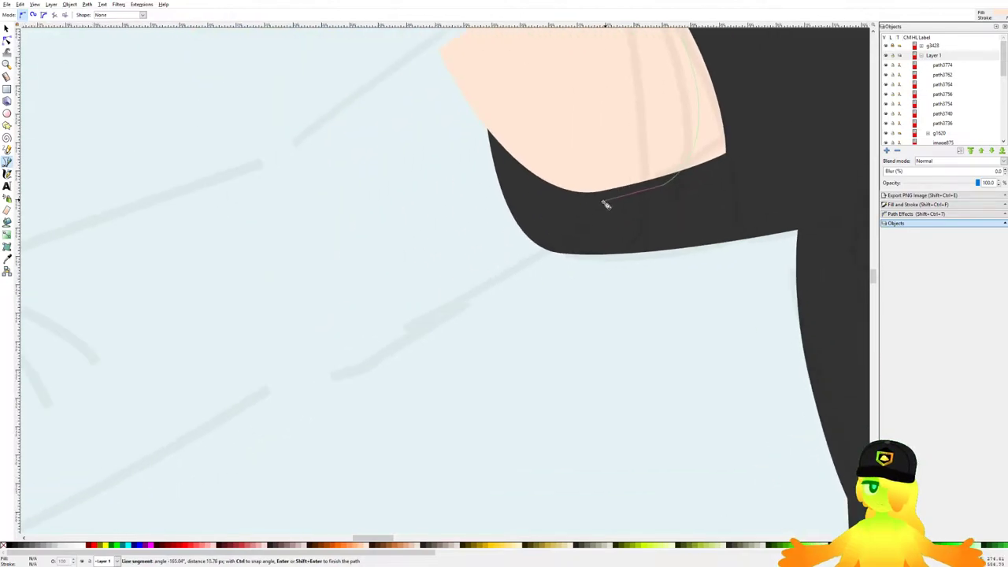
scroll(585, 221, "down", 1)
left_click_drag(460, 306, 570, 227)
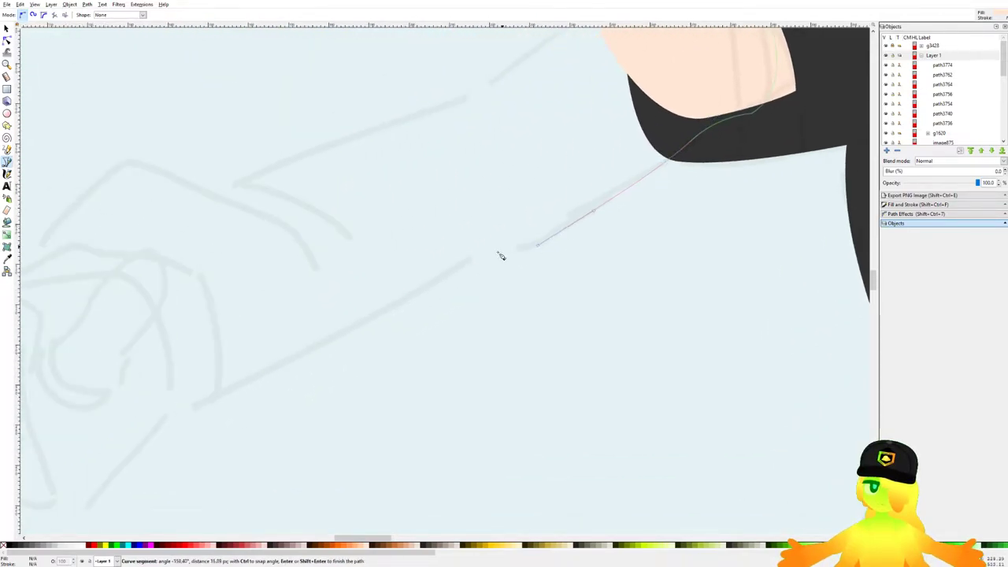
left_click(460, 256)
Step: Extend the arm outline along the underside of the forearm towards the wrist
scroll(504, 208, "down", 9)
scroll(556, 246, "up", 2)
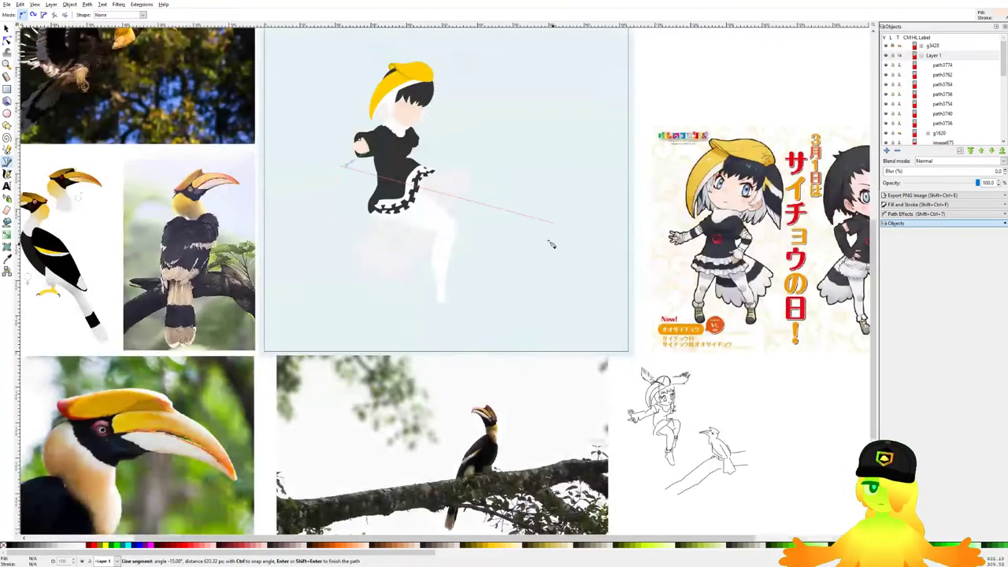
scroll(345, 165, "up", 6)
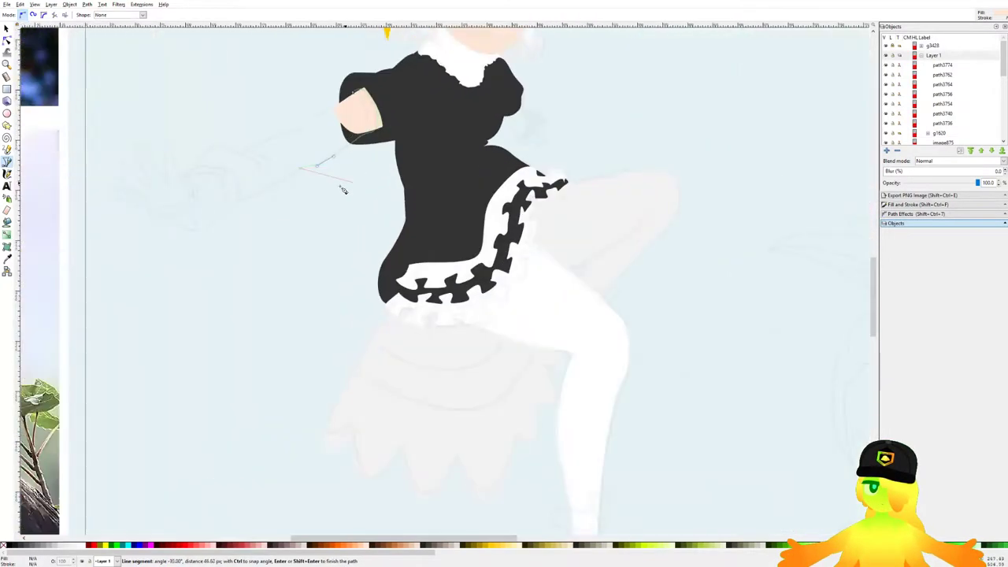
scroll(237, 187, "up", 1)
left_click_drag(238, 186, 378, 183)
left_click_drag(460, 197, 404, 221)
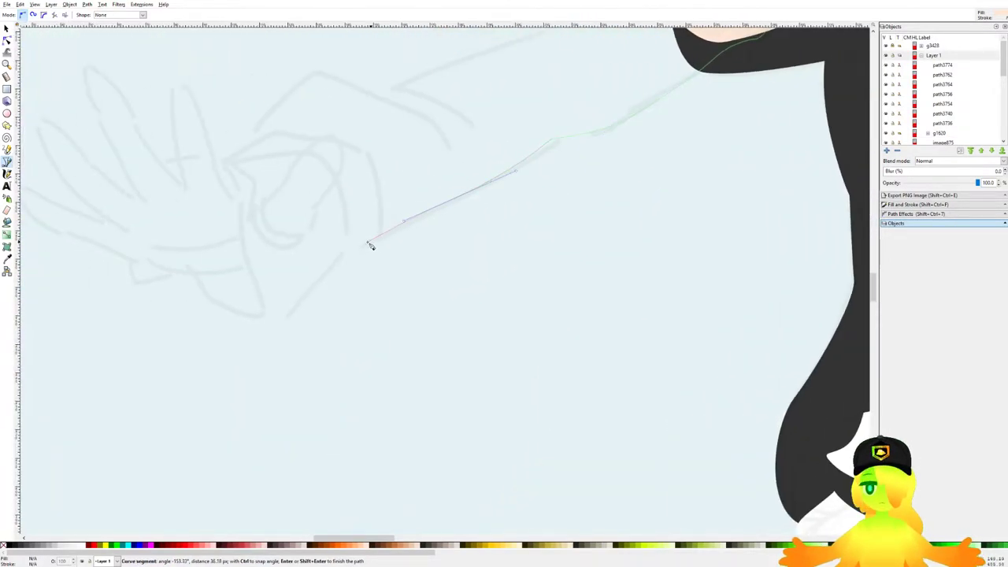
scroll(364, 245, "up", 1)
scroll(366, 249, "up", 1)
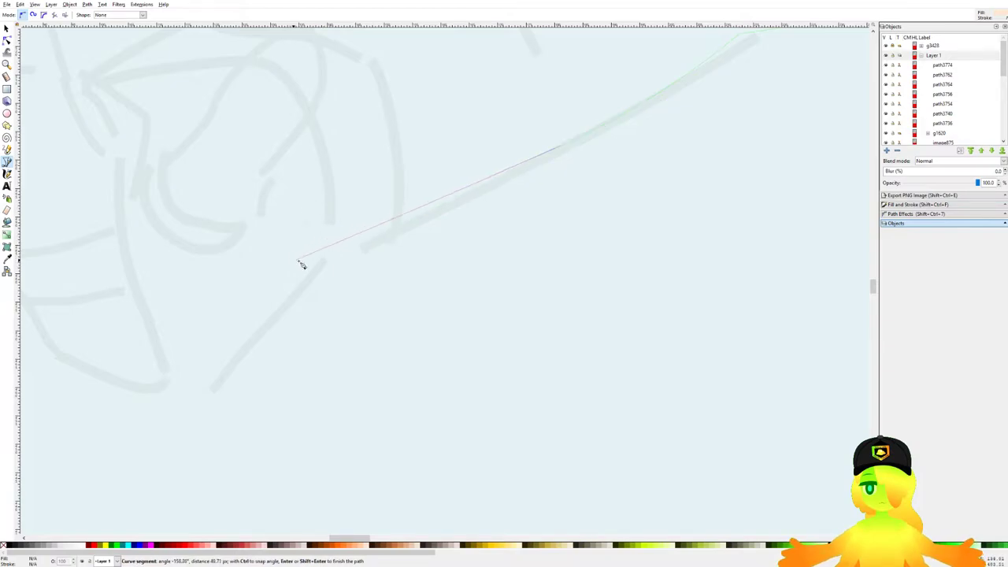
scroll(320, 263, "up", 1)
Step: Trace the arm path around the heel and palm of the hand, cutting across the bases of the fingers
left_click_drag(452, 315, 300, 319)
left_click_drag(252, 240, 225, 198)
left_click_drag(186, 103, 276, 304)
left_click_drag(201, 317, 209, 281)
left_click_drag(313, 221, 382, 222)
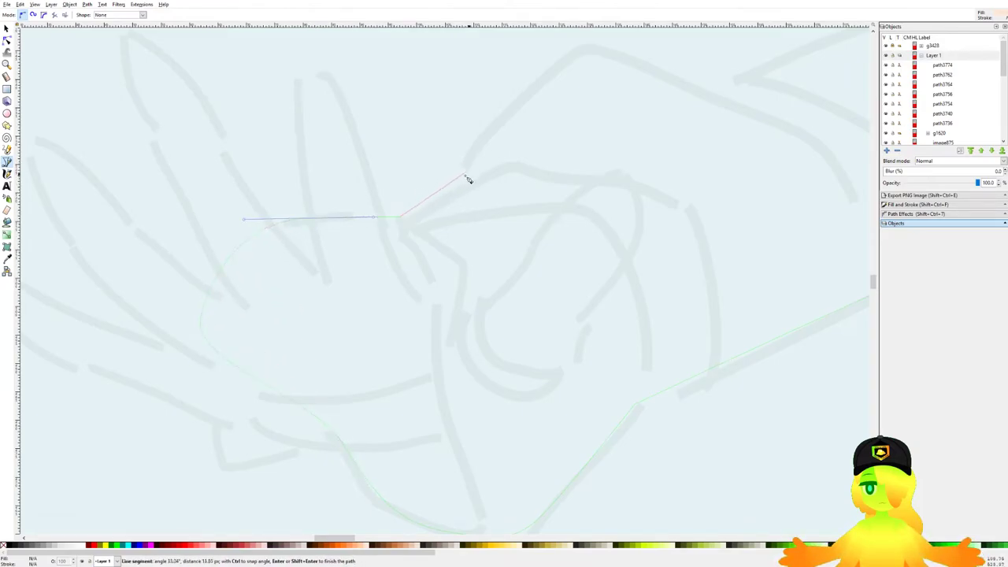
Step: Continue the arm outline from the thumb base over the raised cuff at the wrist, redoing one misplaced segment
scroll(475, 153, "up", 1)
left_click_drag(534, 110, 653, 158)
key("BackSpace")
left_click_drag(450, 174, 491, 144)
left_click_drag(550, 108, 585, 116)
left_click(648, 145)
scroll(743, 130, "down", 1)
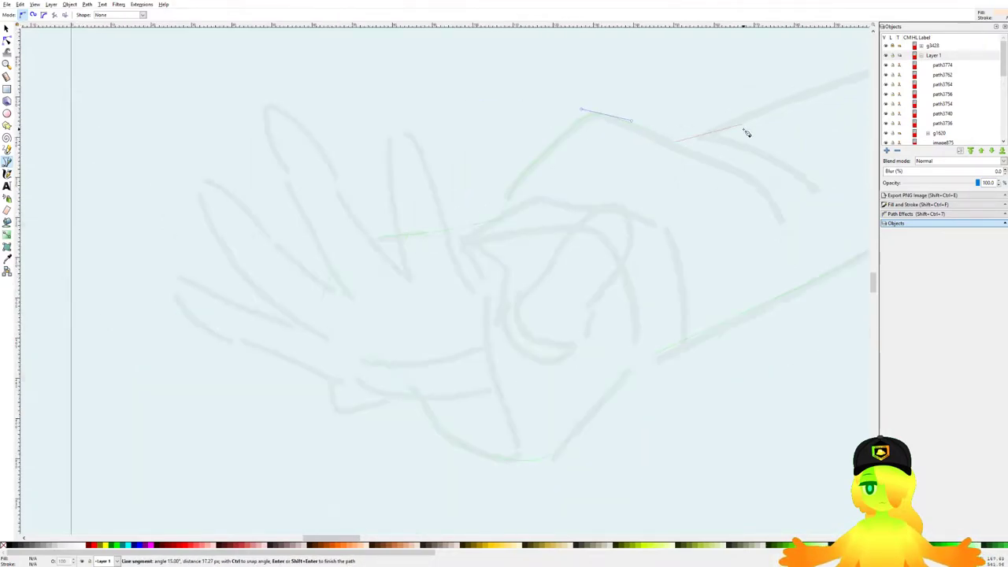
Step: Trace the upper edge of the forearm and upper arm back into the sleeve, and close the arm outline
left_click_drag(743, 130, 274, 238)
left_click_drag(402, 175, 434, 205)
scroll(491, 143, "up", 2)
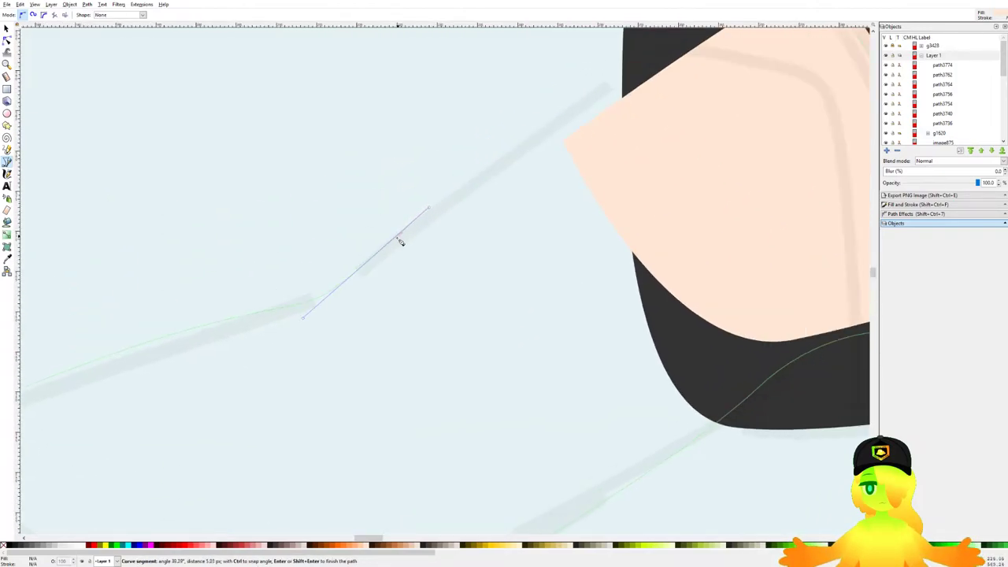
left_click_drag(582, 116, 453, 174)
scroll(454, 172, "down", 2)
scroll(501, 136, "up", 2)
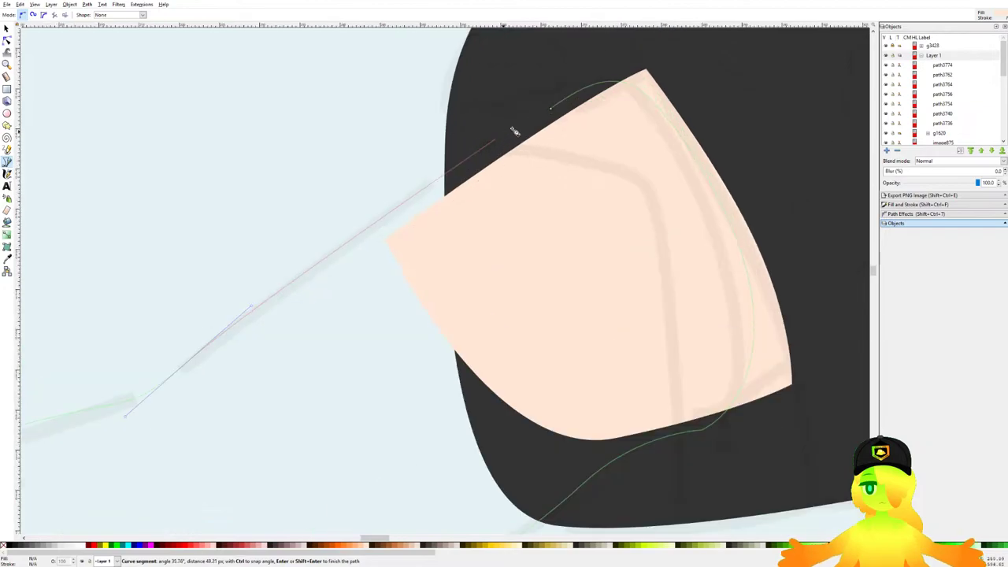
left_click_drag(551, 108, 604, 97)
scroll(440, 162, "down", 5)
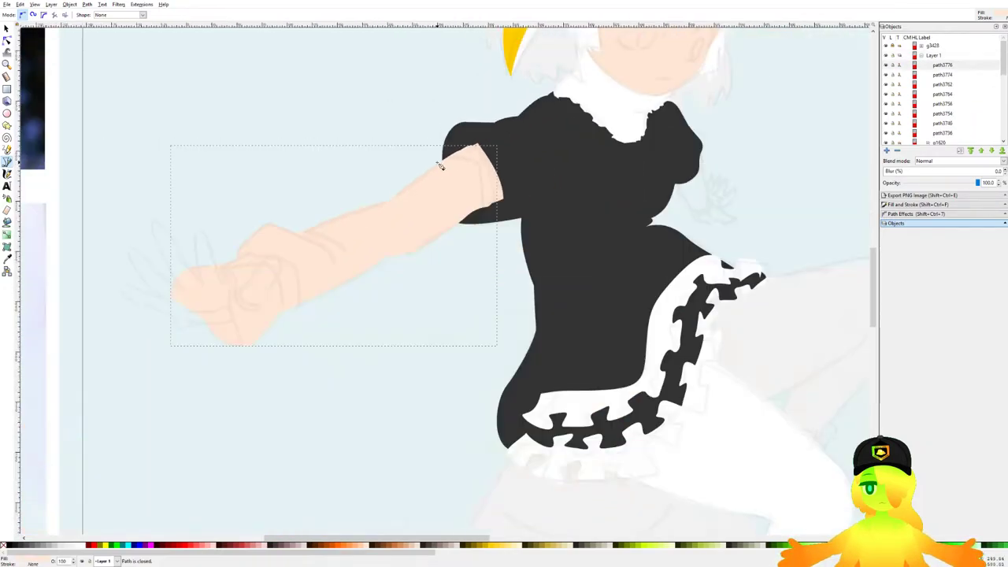
Step: Fill the closed arm shape with white
scroll(441, 166, "down", 4)
scroll(427, 142, "up", 5)
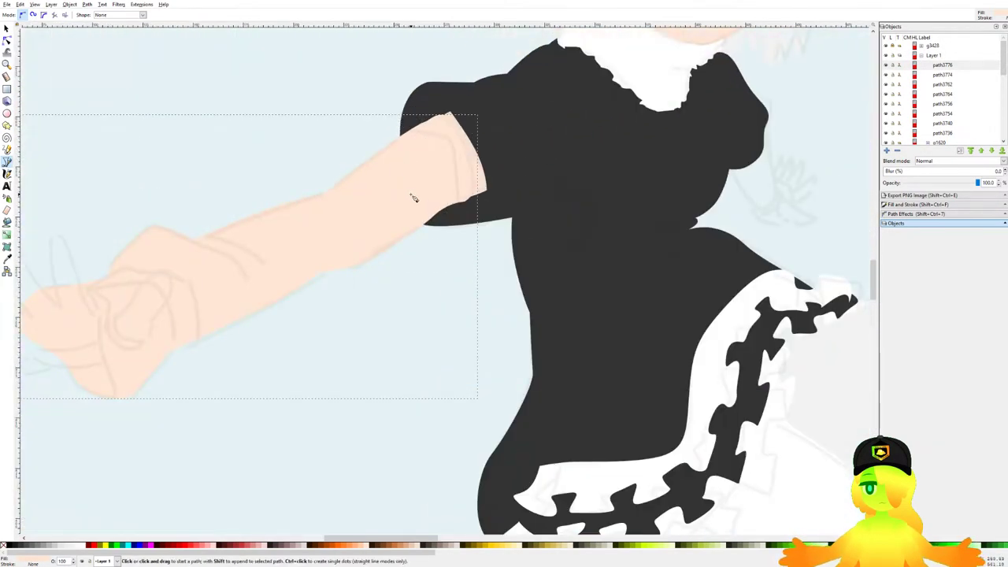
left_click(84, 546)
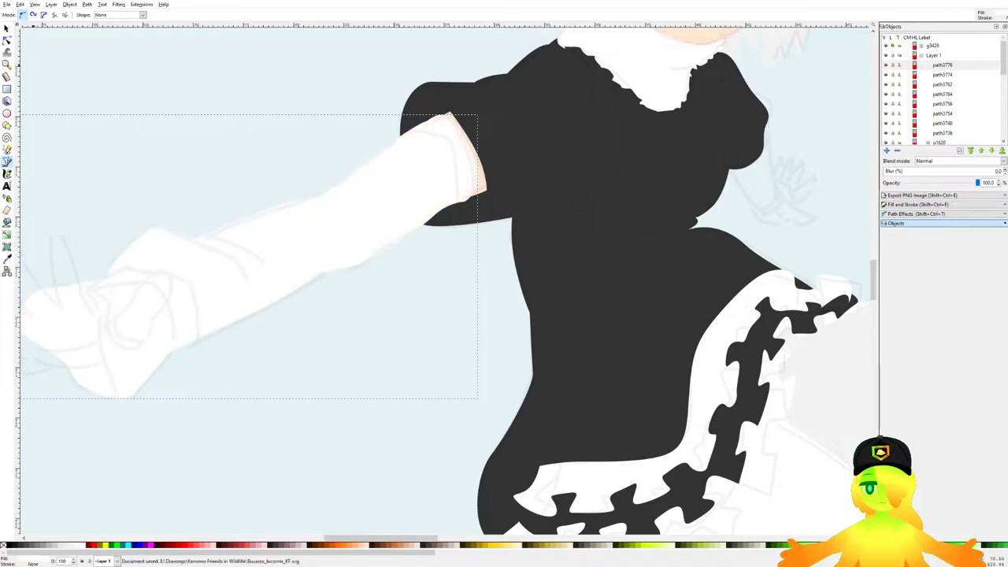
Step: Reshape the curved edge of the skin-coloured patch at the sleeve opening by adjusting its node handles, and save the drawing
left_click(6, 41)
scroll(415, 124, "up", 2)
left_click(567, 102)
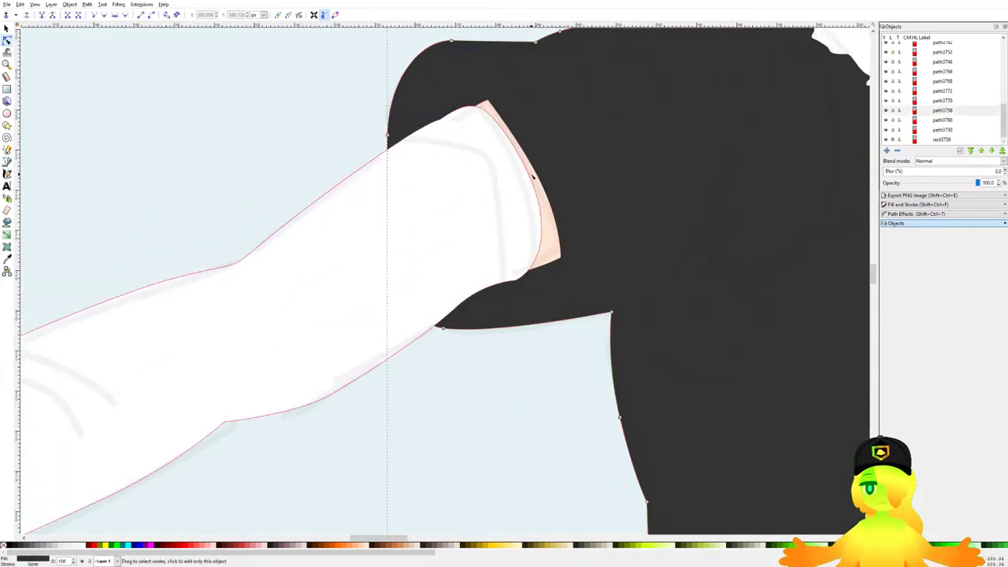
left_click(527, 173)
left_click(536, 168)
left_click(543, 189)
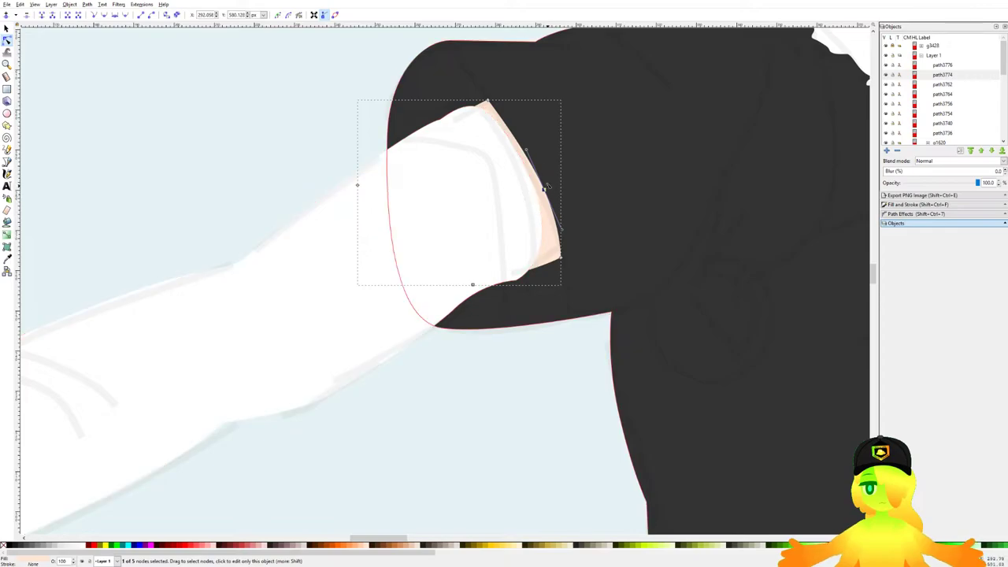
left_click_drag(527, 151, 511, 125)
left_click_drag(563, 228, 566, 229)
double_click(431, 398)
scroll(432, 398, "down", 3)
left_click_drag(477, 391, 467, 278)
scroll(447, 275, "up", 2)
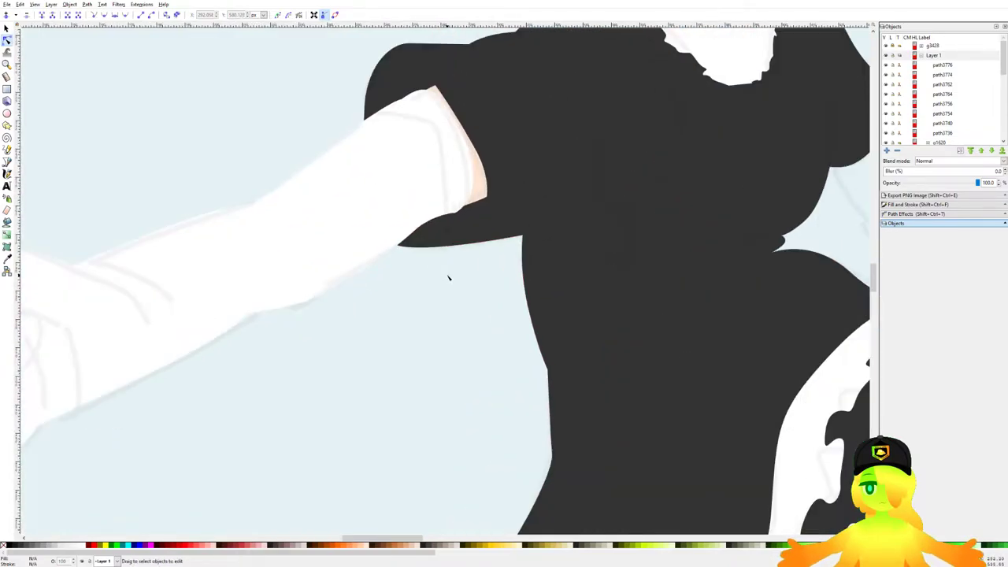
left_click_drag(400, 246, 454, 261)
key("ctrl+s")
Step: Start an upper-arm band outline at the arm's underside near the sleeve and trace its outer edge over to the arm's upper edge
left_click(7, 162)
scroll(291, 164, "down", 5)
scroll(719, 242, "up", 3)
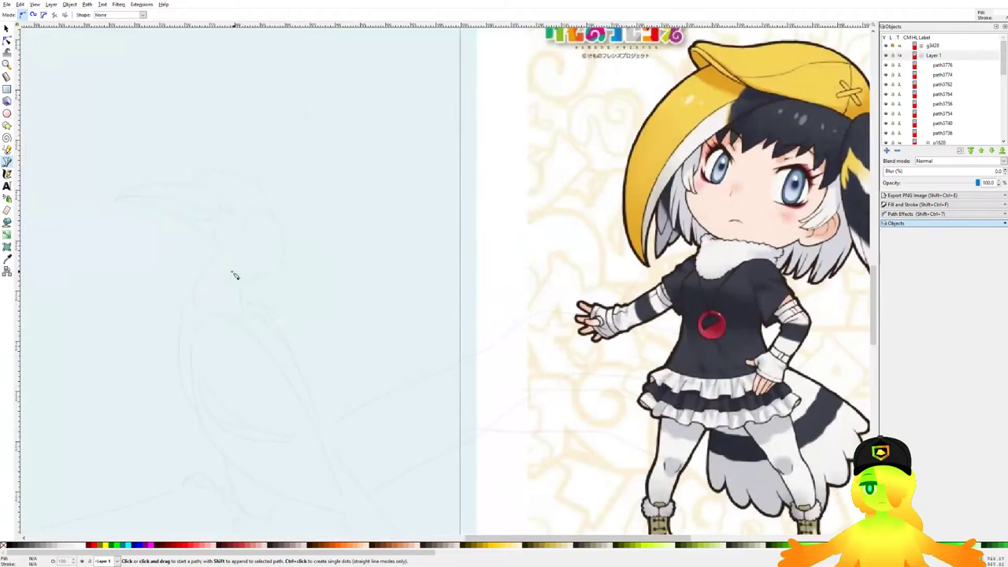
scroll(419, 172, "up", 8)
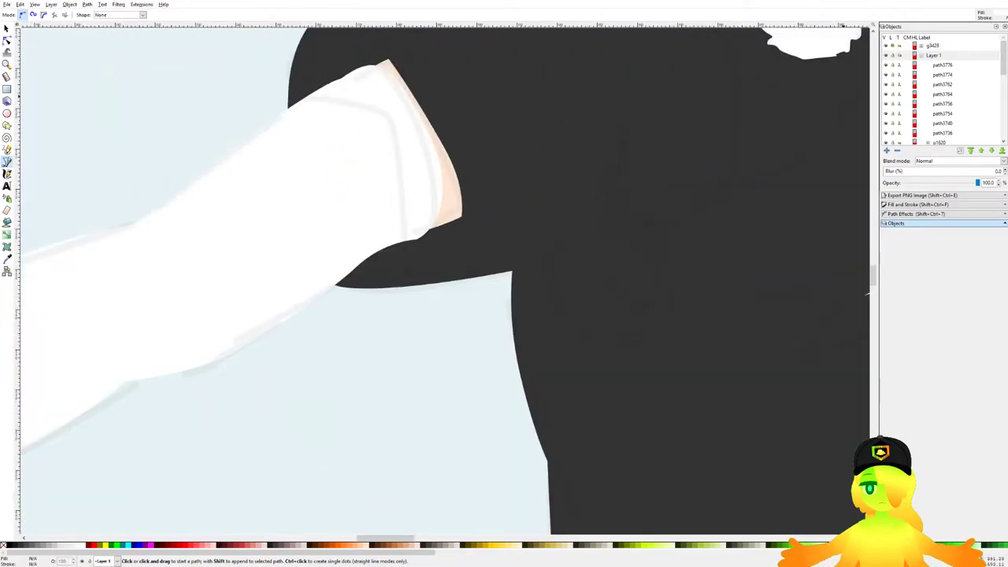
scroll(417, 231, "up", 3)
left_click_drag(414, 257, 463, 191)
scroll(418, 116, "down", 1)
mouse_move(420, 118)
left_mouse_down()
mouse_move(493, 215)
mouse_move(496, 169)
mouse_move(454, 104)
left_mouse_up()
scroll(735, 74, "up", 3)
left_click_drag(375, 82, 346, 88)
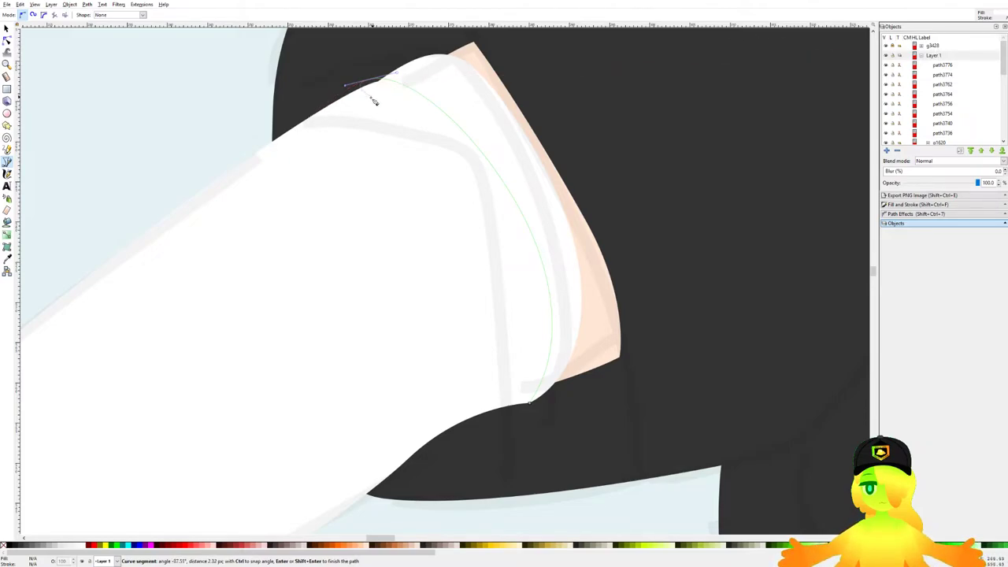
left_click(329, 112)
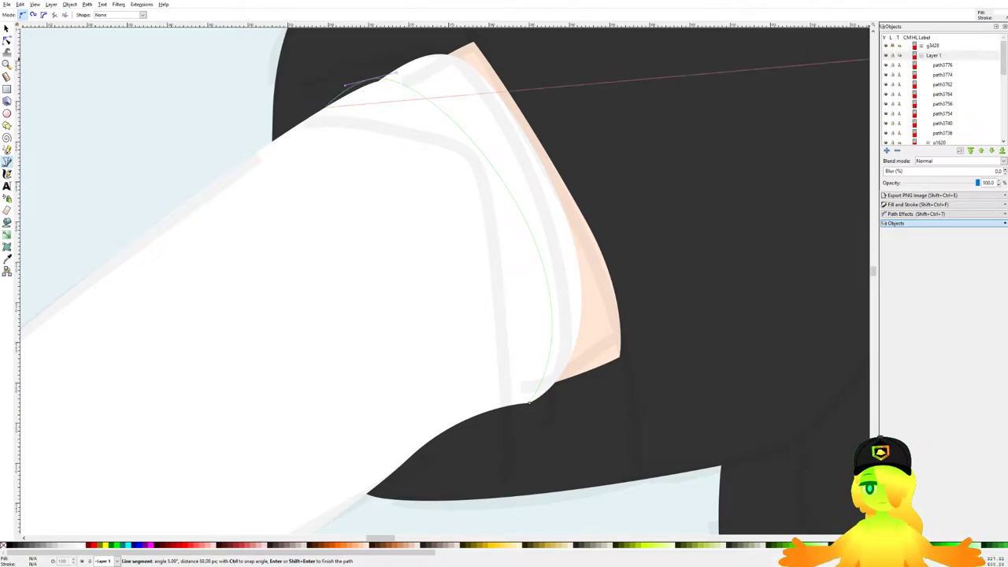
Step: Trace the inner edge of the upper-arm band back to the underside, redoing one segment, and close the outline
left_click_drag(460, 227, 494, 295)
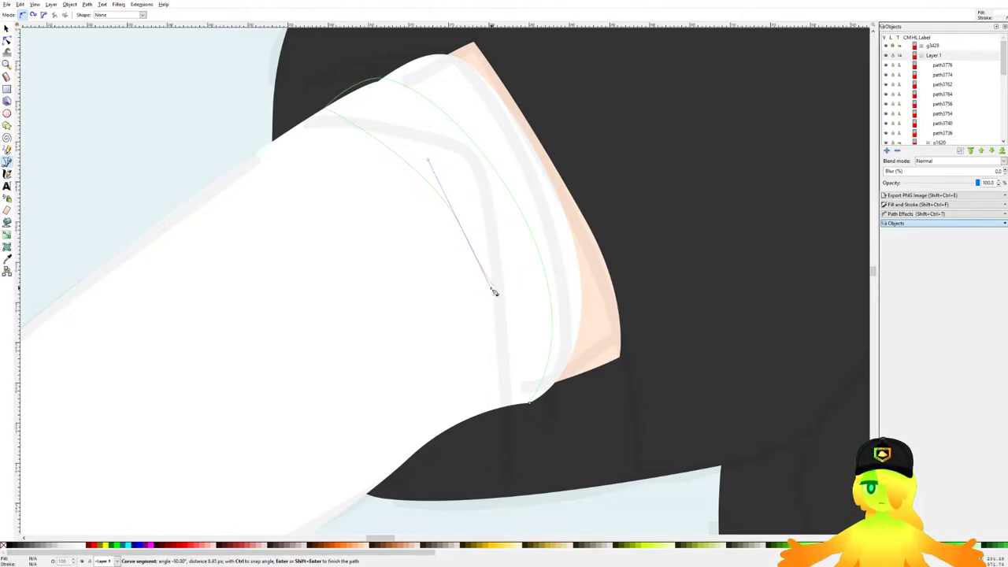
left_click_drag(495, 293, 548, 257)
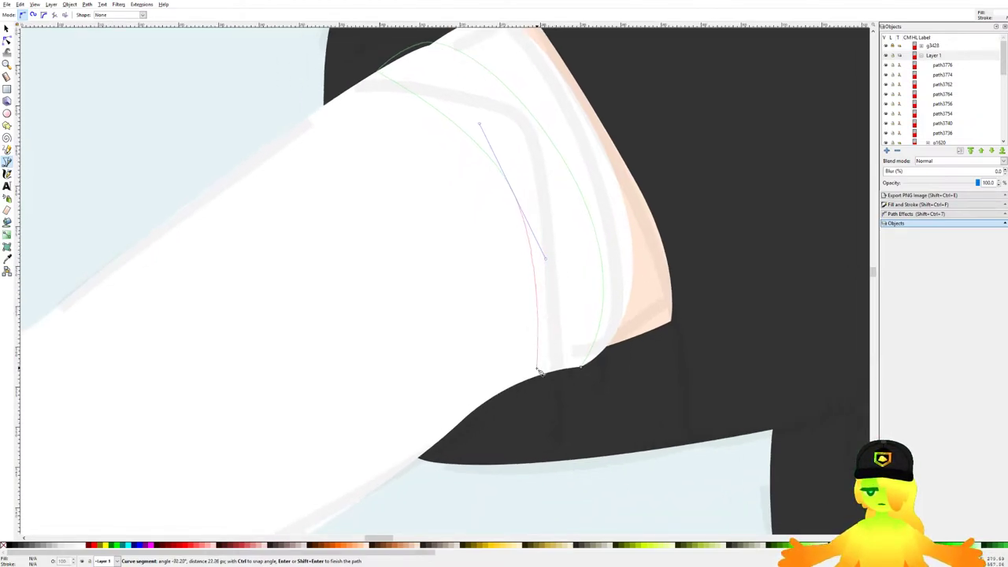
key("BackSpace")
left_click_drag(534, 237, 564, 344)
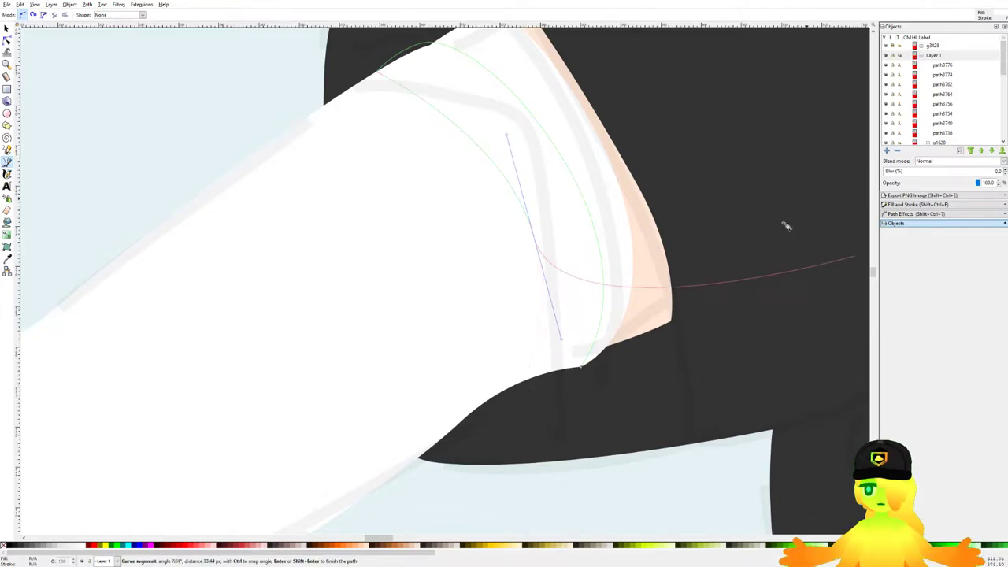
left_click(517, 383)
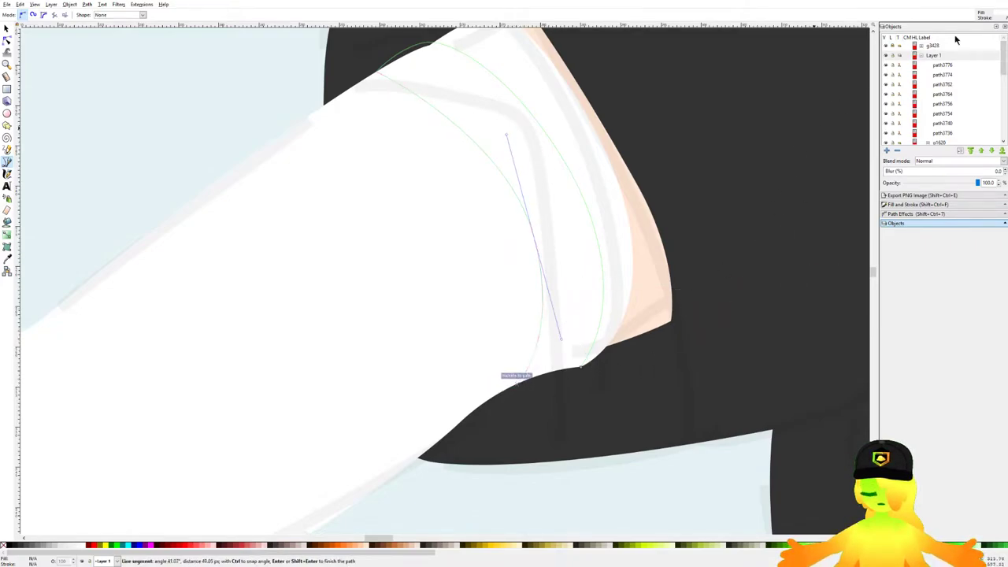
left_click_drag(580, 368, 623, 347)
Step: Fill the upper-arm band with a light grey sampled from the artwork
scroll(493, 289, "down", 4)
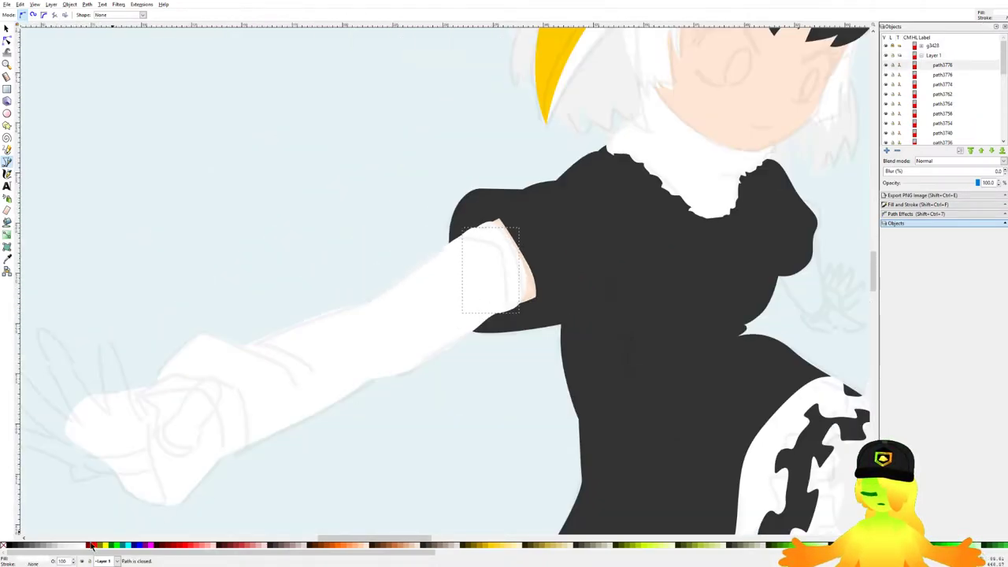
scroll(441, 323, "right", 4)
key("d")
left_click(466, 98)
left_click_drag(288, 299, 396, 196)
scroll(396, 196, "down", 5)
left_click_drag(529, 276, 483, 268)
scroll(666, 291, "up", 2)
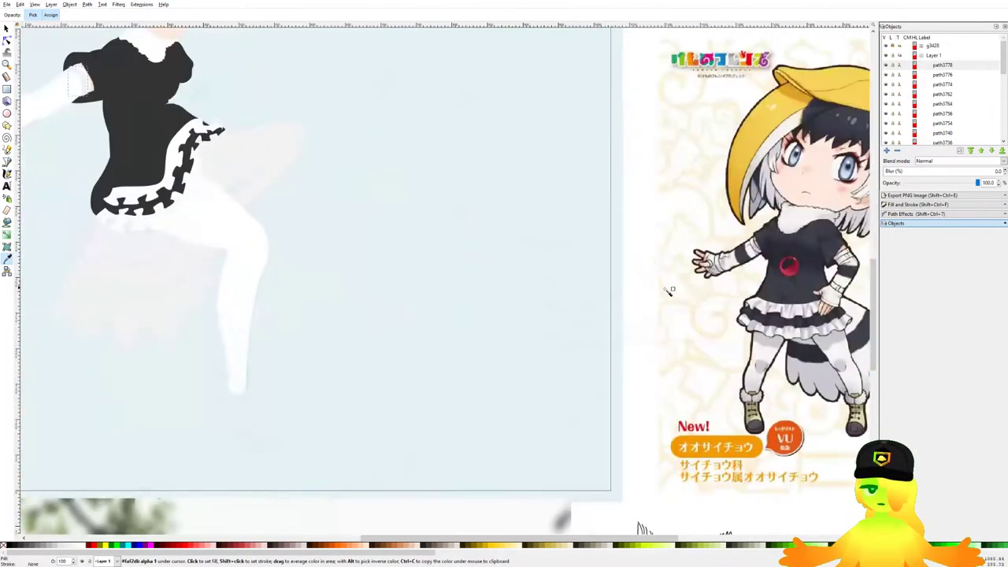
Step: Start the wrist cuff outline near the thumb base and trace it over the top of the wrist, redoing misplaced segments
scroll(270, 205, "left", 8)
scroll(240, 124, "up", 4)
key("b")
scroll(216, 234, "up", 2)
scroll(222, 220, "up", 2)
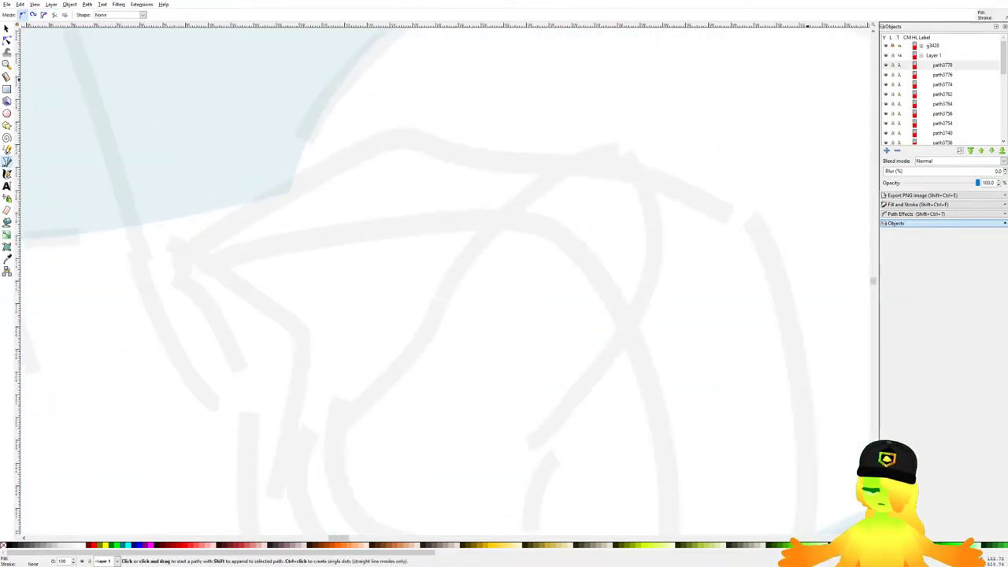
left_click_drag(192, 214, 246, 149)
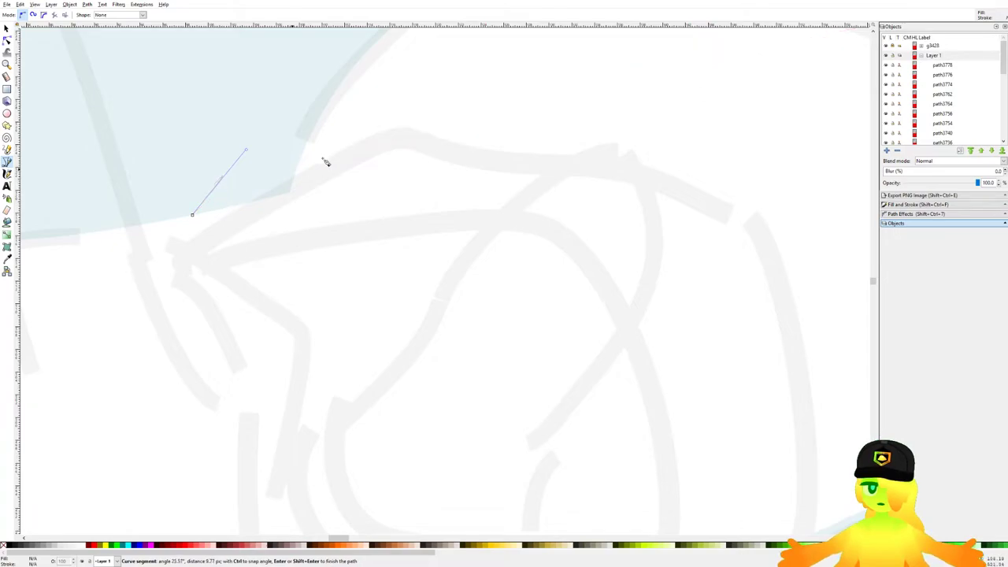
left_click_drag(313, 132, 314, 80)
scroll(363, 124, "down", 1)
scroll(362, 125, "down", 1)
key("BackSpace")
scroll(323, 136, "up", 1)
left_click_drag(442, 93, 629, 155)
key("BackSpace")
left_click_drag(414, 88, 484, 116)
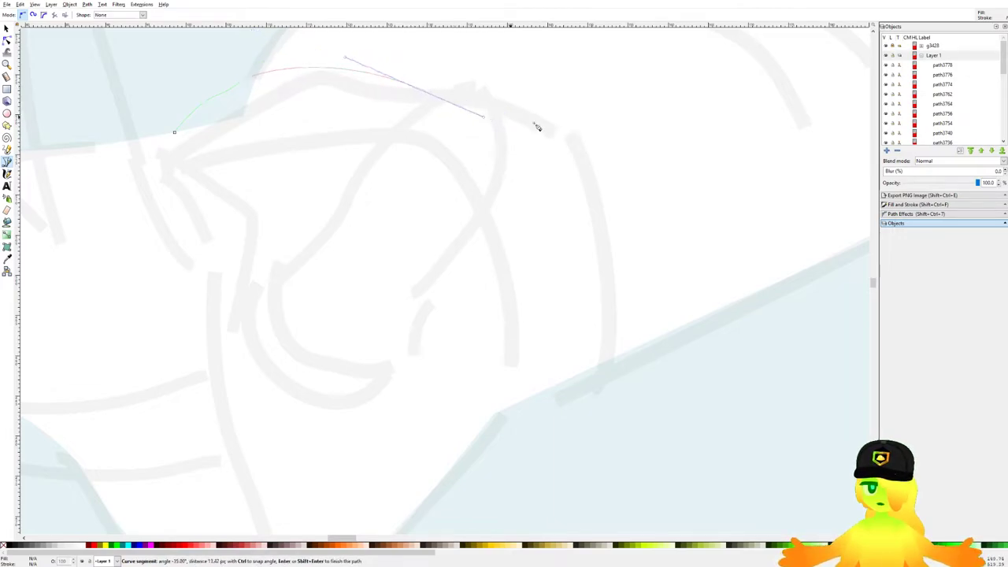
Step: Extend the cuff outline down the forearm side to the underside of the wrist and around its lower corner
left_click_drag(592, 193, 610, 255)
key("BackSpace")
scroll(600, 277, "up", 2)
left_click(644, 252)
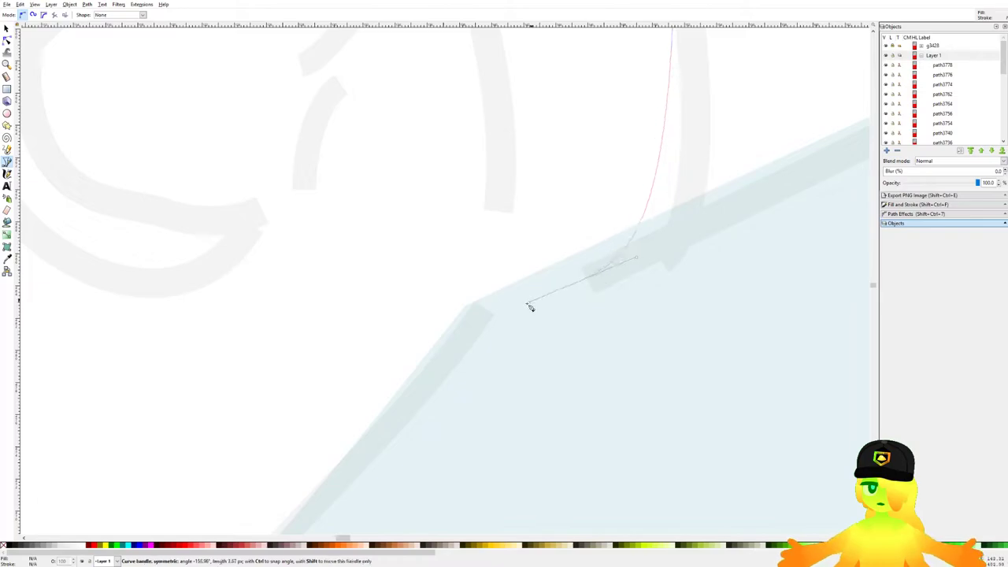
left_click(442, 340)
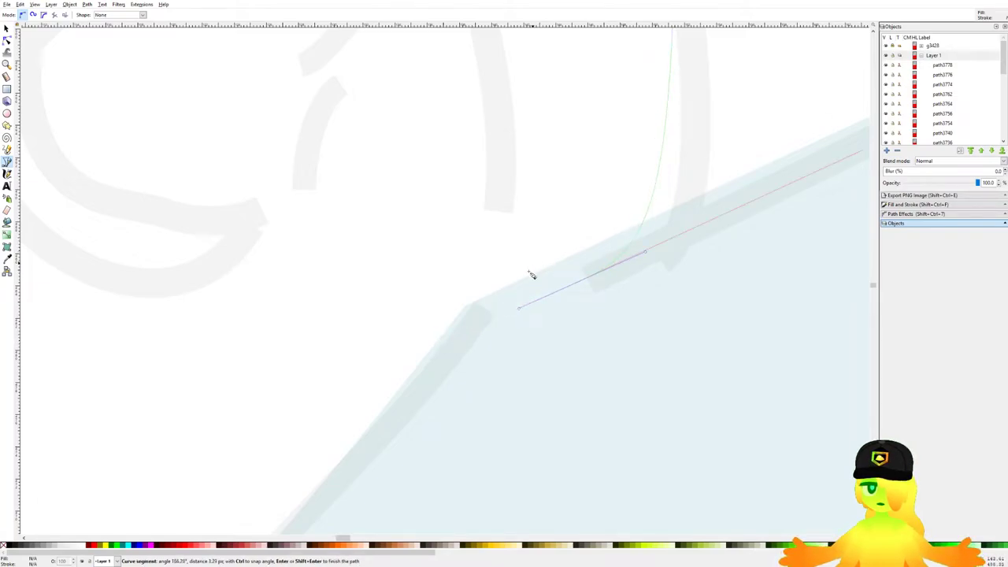
left_click(444, 334)
scroll(474, 304, "down", 2)
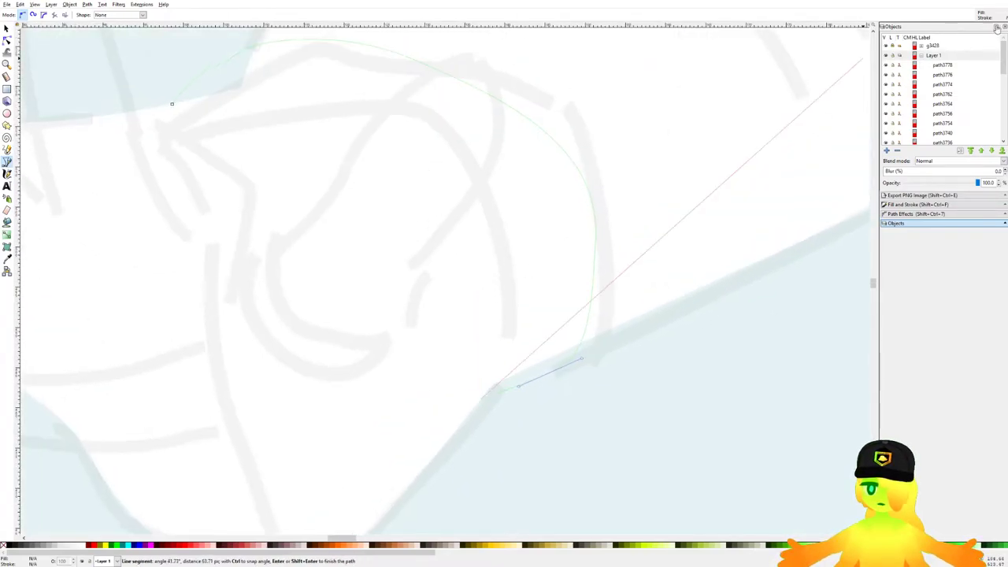
Step: Trace the hand-side edge of the cuff back to its start, close the outline, and save the drawing
left_click_drag(479, 243, 455, 160)
key("BackSpace")
left_click_drag(338, 116, 118, 139)
scroll(376, 160, "down", 5)
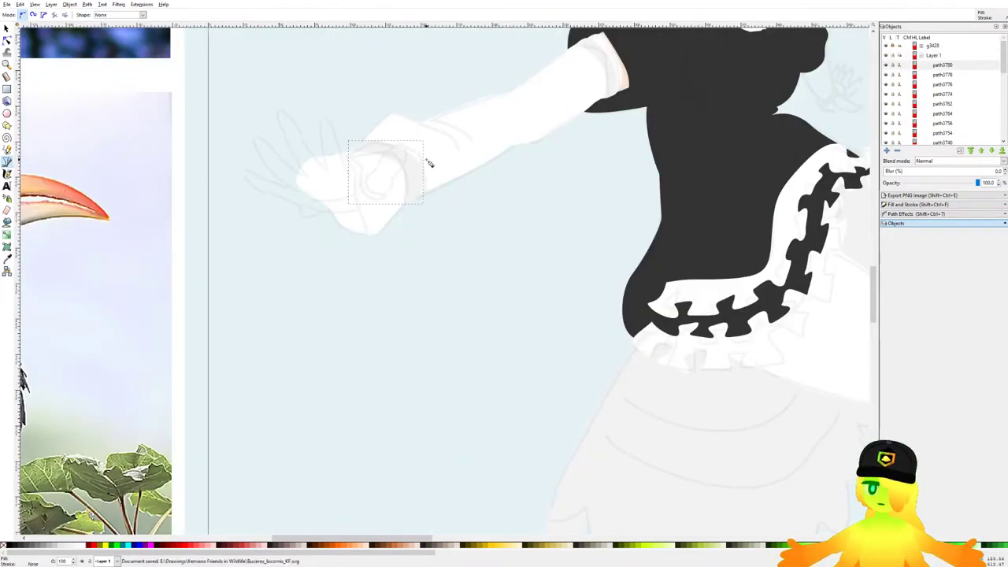
scroll(441, 166, "down", 5)
key("ctrl+s")
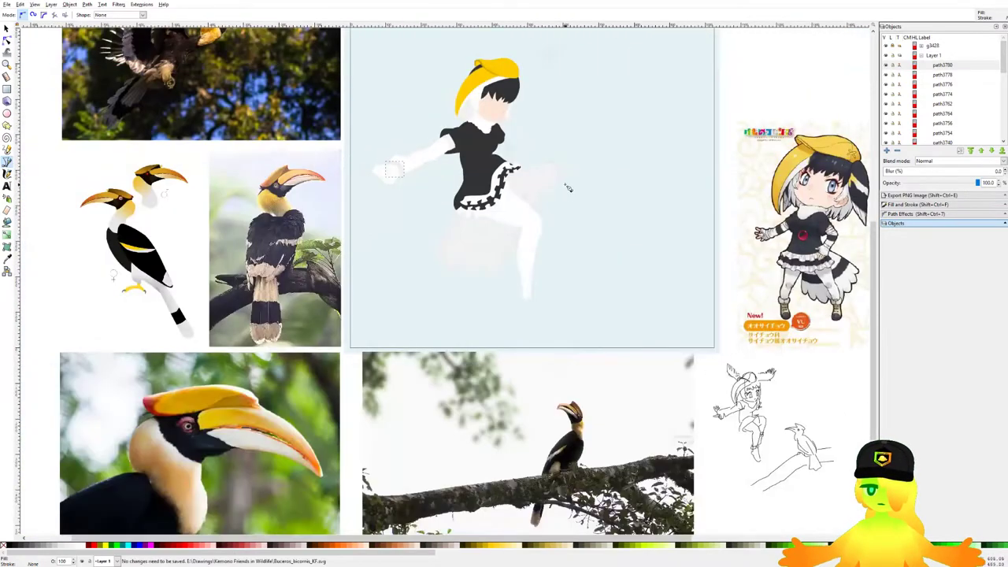
Step: Start a forearm band outline at the arm's upper edge near the elbow and trace it across the arm and along the underside
scroll(445, 168, "up", 6)
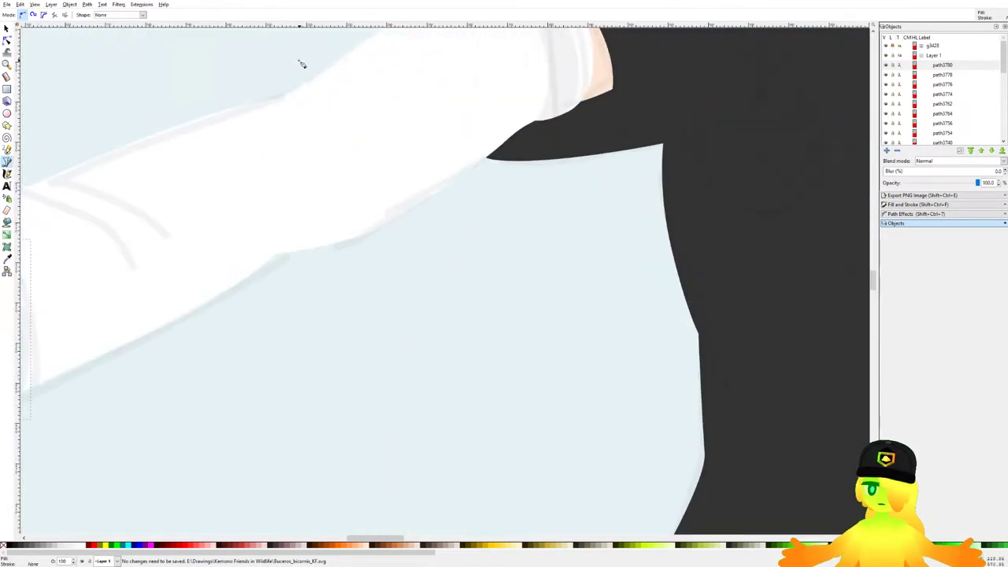
left_click_drag(266, 60, 396, 39)
left_click_drag(308, 70, 347, 51)
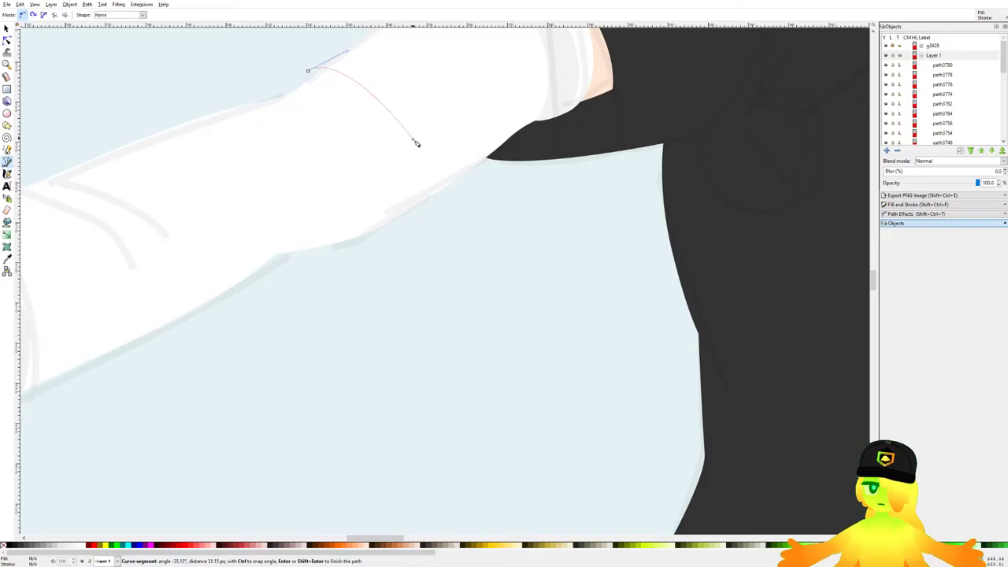
left_click_drag(408, 208, 414, 228)
mouse_move(307, 263)
left_mouse_down()
mouse_move(294, 265)
mouse_move(370, 226)
mouse_move(382, 198)
left_mouse_up()
Step: Trace the wrist-side edge of the forearm band back to the arm's upper edge and close the outline
scroll(298, 265, "down", 2)
scroll(349, 240, "up", 3)
scroll(370, 197, "up", 3)
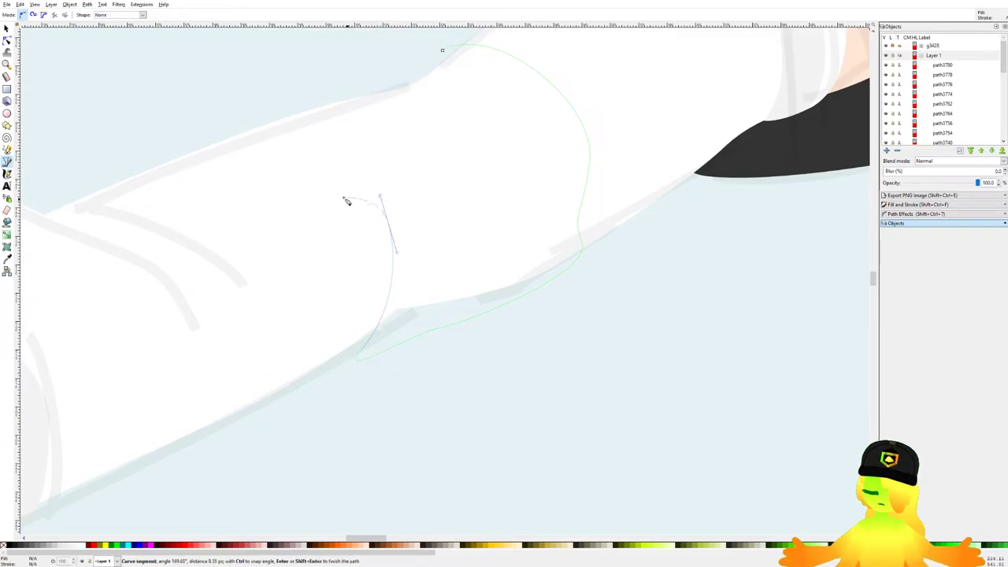
left_click_drag(359, 156, 364, 122)
left_click_drag(268, 120, 211, 136)
left_click(442, 54)
Step: Fill the forearm band with the dark grey sampled from the outfit and save the drawing
scroll(371, 76, "down", 3)
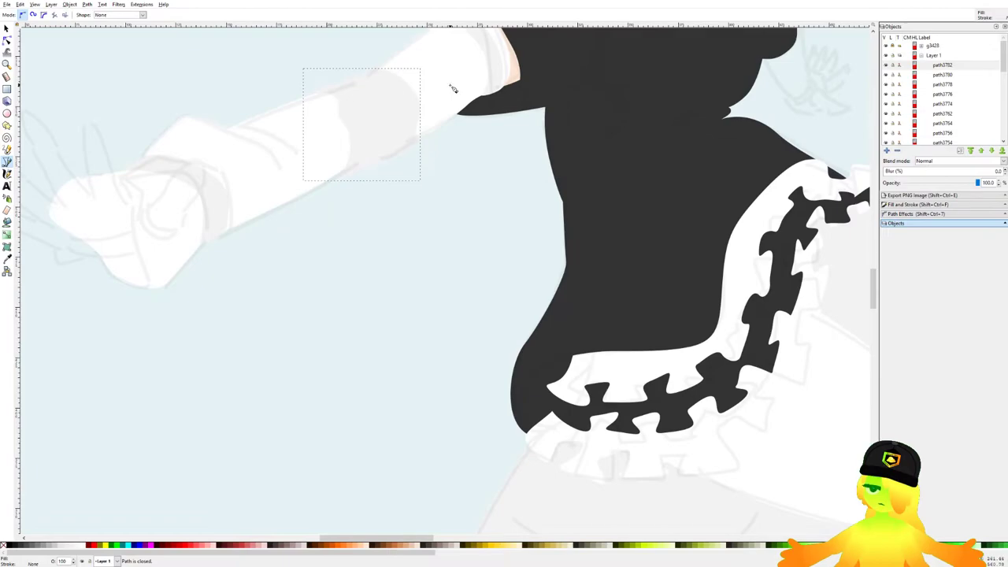
key("d")
left_click(644, 188)
scroll(373, 141, "down", 4)
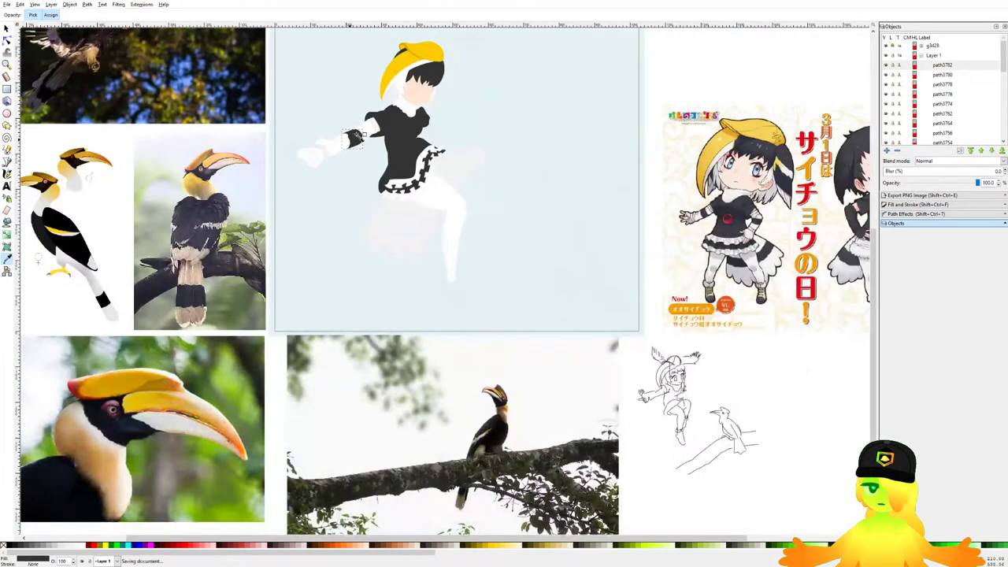
scroll(349, 158, "up", 3)
scroll(272, 126, "down", 1)
scroll(272, 126, "up", 3)
scroll(213, 153, "down", 1)
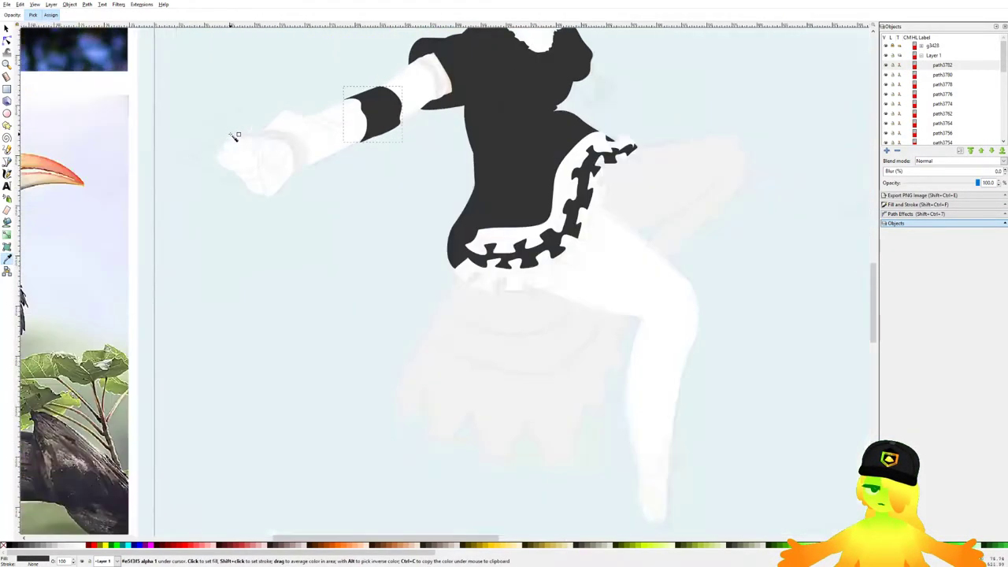
Step: Start the near hand's outline at the palm's wrist side and trace it up and around the index finger
left_click(7, 149)
left_click(7, 162)
scroll(173, 176, "up", 2)
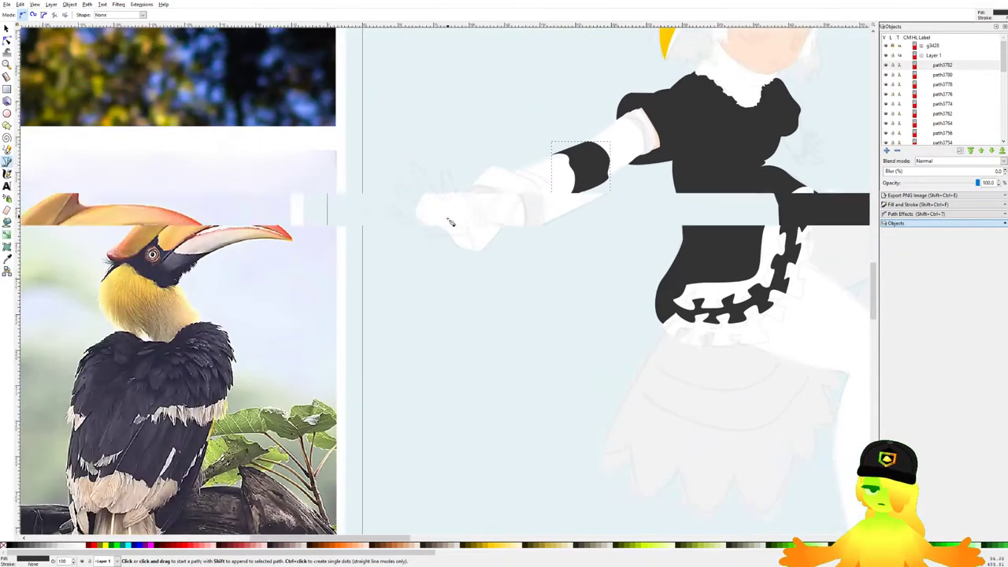
scroll(504, 252, "up", 3)
left_click_drag(547, 290, 516, 206)
scroll(528, 225, "down", 3)
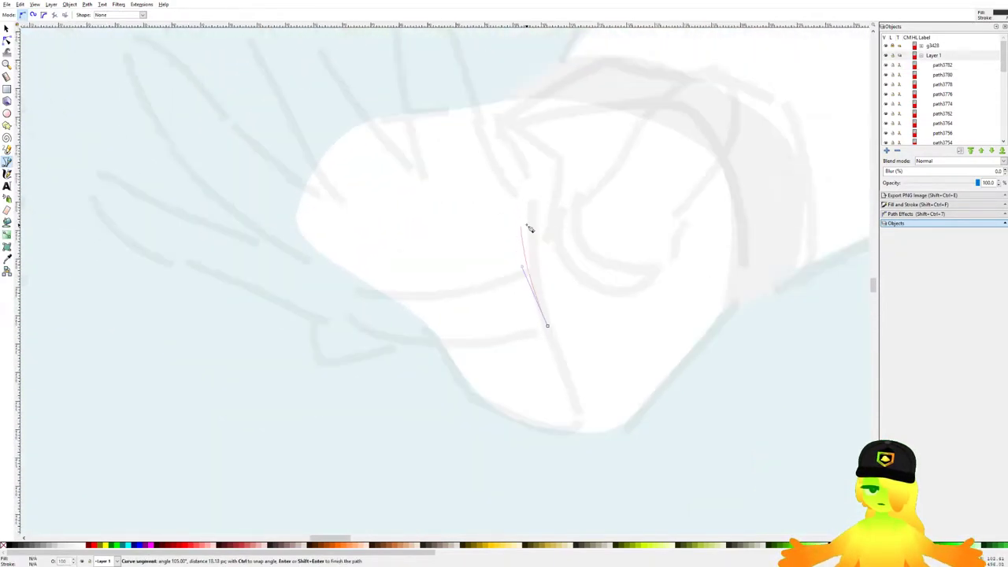
scroll(533, 217, "up", 2)
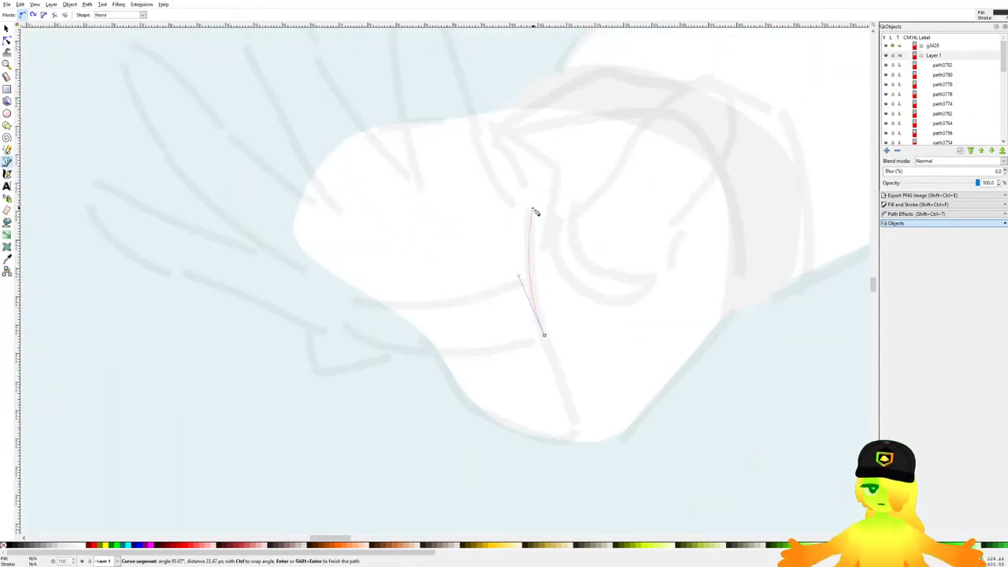
left_click_drag(504, 194, 581, 319)
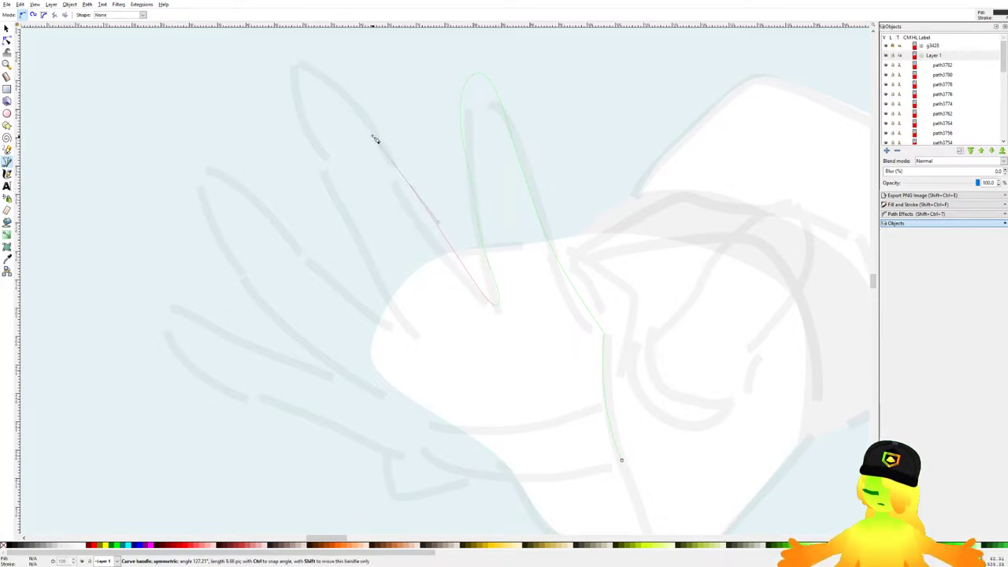
Step: Continue the hand outline around the middle finger, ring finger and tip of the little finger
left_click_drag(295, 63, 297, 67)
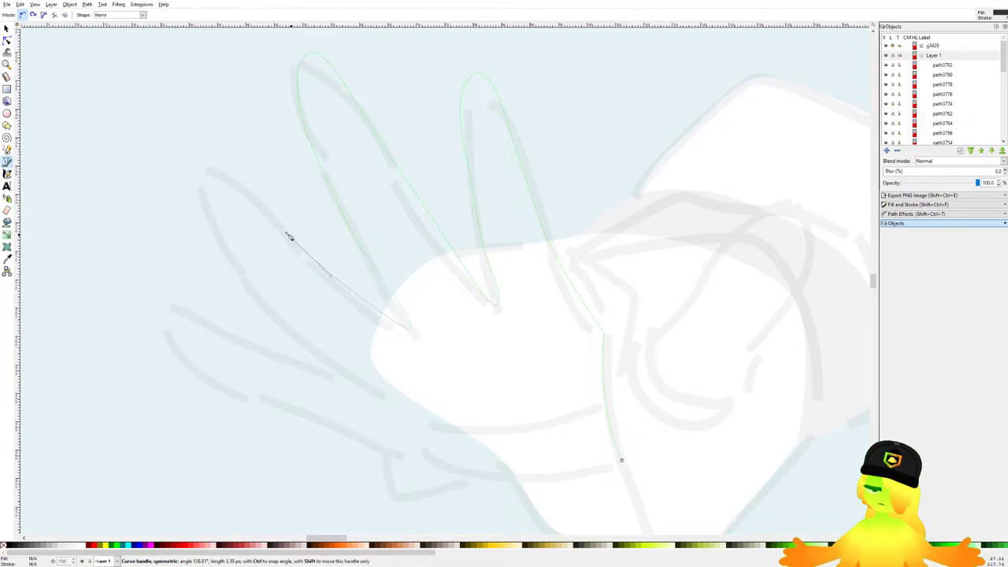
left_click_drag(196, 163, 197, 166)
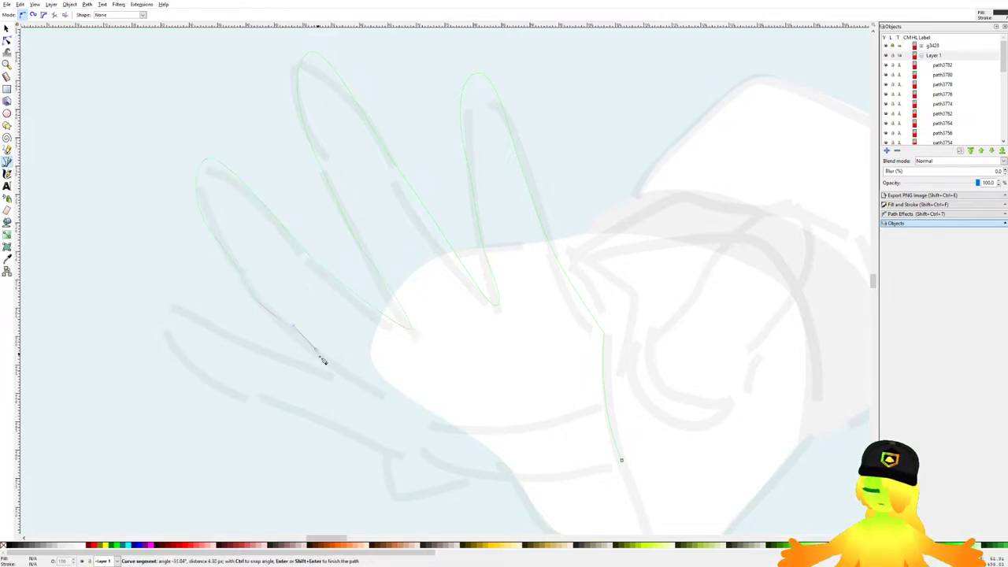
left_click_drag(172, 300, 168, 313)
left_click_drag(212, 373, 218, 375)
Step: Trace the little finger's underside and the palm's lower edge back to the start and close the outline
left_click_drag(224, 367, 195, 268)
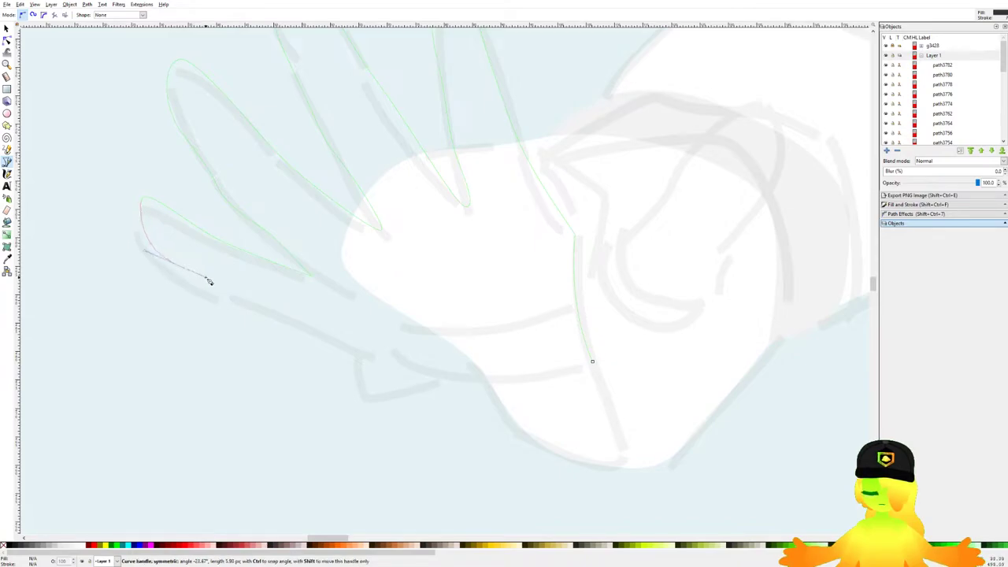
left_click(241, 307)
left_click_drag(349, 342, 282, 302)
left_click_drag(390, 322, 460, 325)
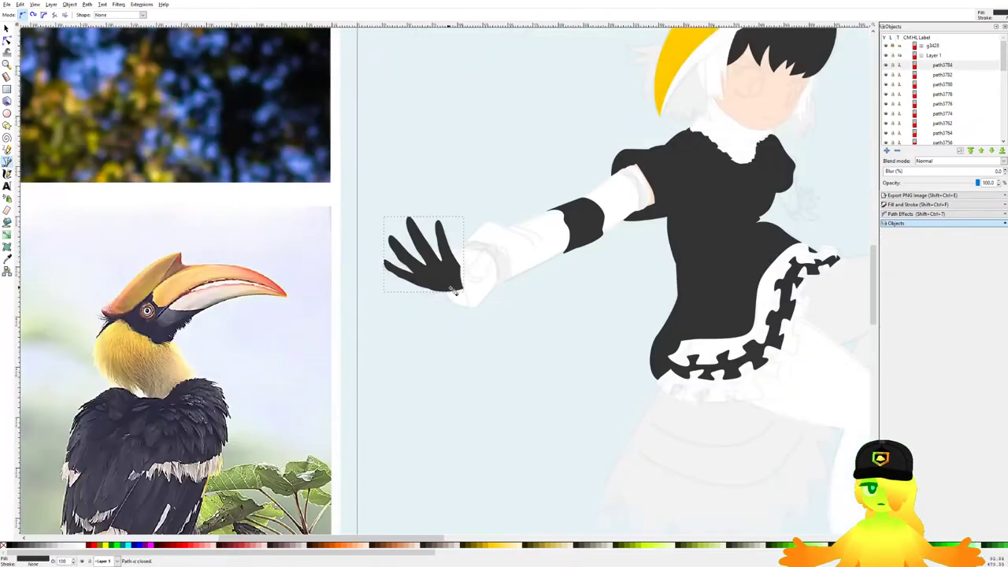
Step: Fill the near hand with the skin tone sampled from the face
scroll(554, 243, "right", 1)
key("d")
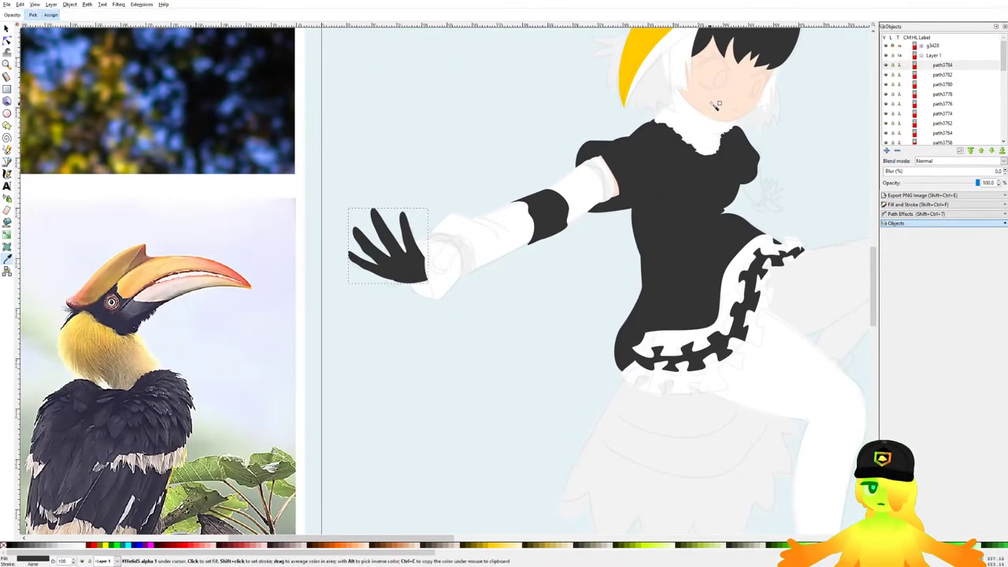
left_click(726, 103)
Step: Select the nodes around the little finger's tip and move them inward to shorten the finger
scroll(381, 271, "up", 3)
left_click(8, 39)
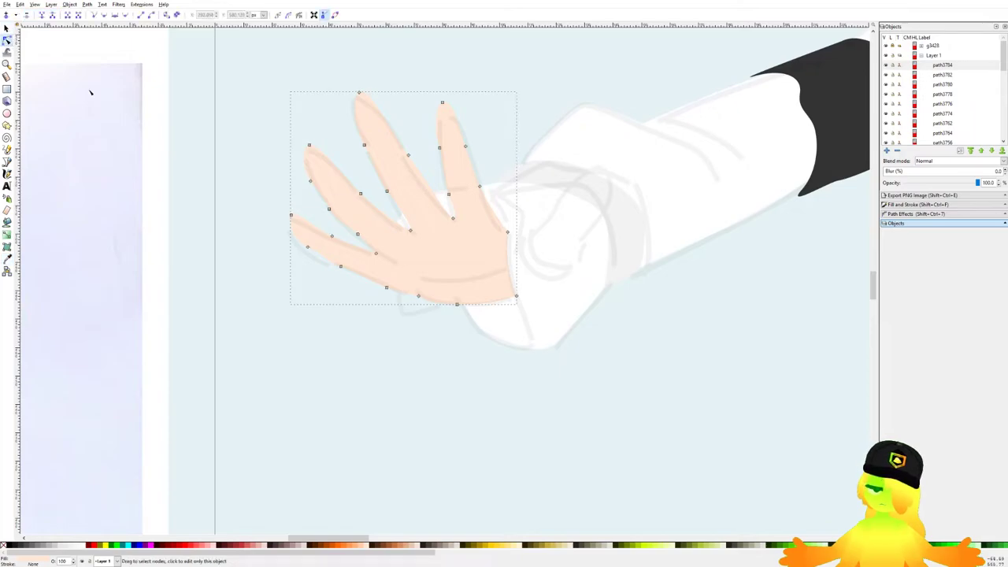
scroll(232, 176, "up", 1)
left_click_drag(228, 173, 346, 270)
scroll(353, 237, "up", 1)
left_click(355, 221, "shift")
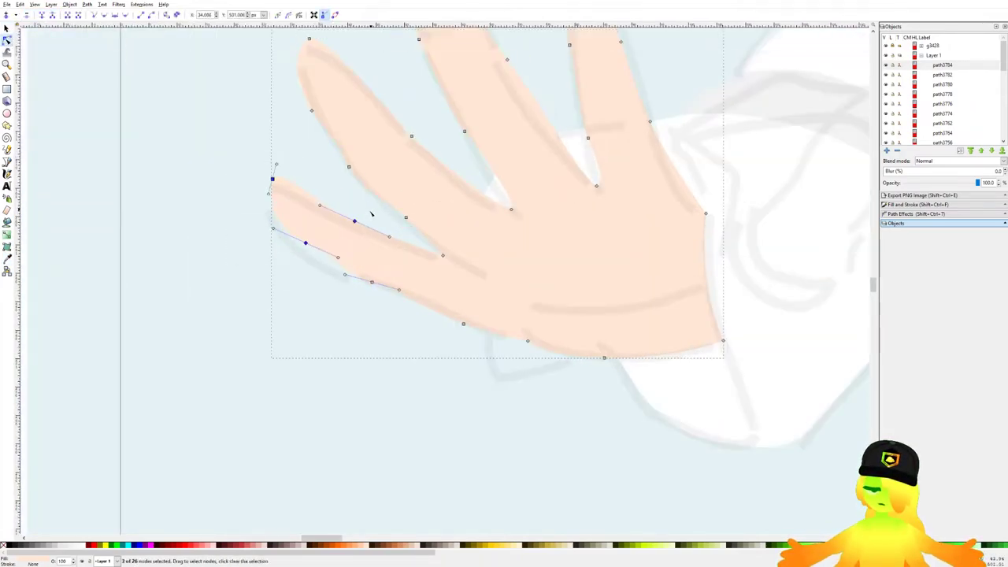
left_click(273, 143)
Step: Move the node between the ring and middle fingers outward towards the fingertips, and save the drawing
left_click(507, 207)
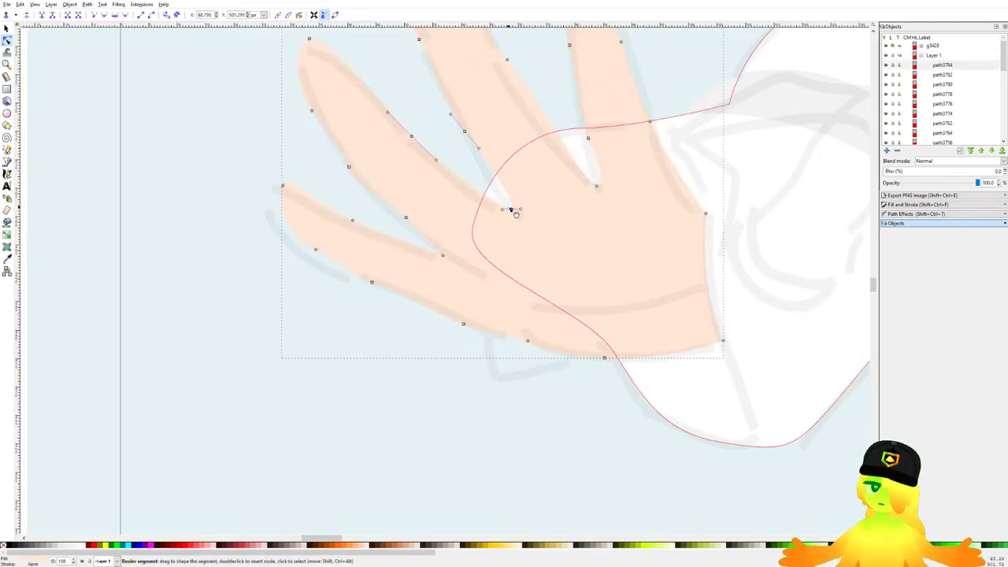
left_click_drag(513, 212, 498, 205)
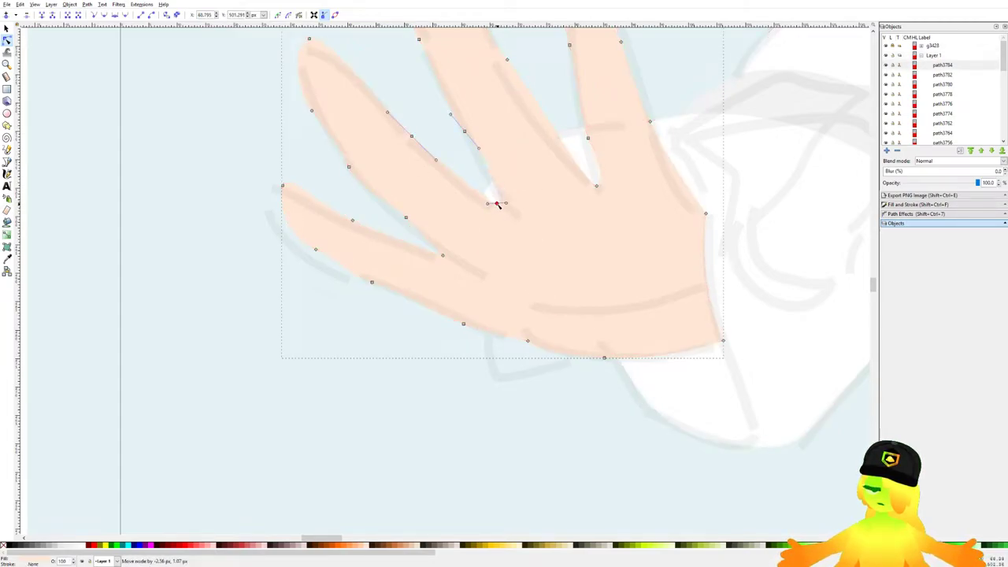
left_click(224, 186)
left_click(198, 196)
scroll(225, 233, "down", 3)
left_click_drag(419, 234, 352, 213)
key("ctrl+s")
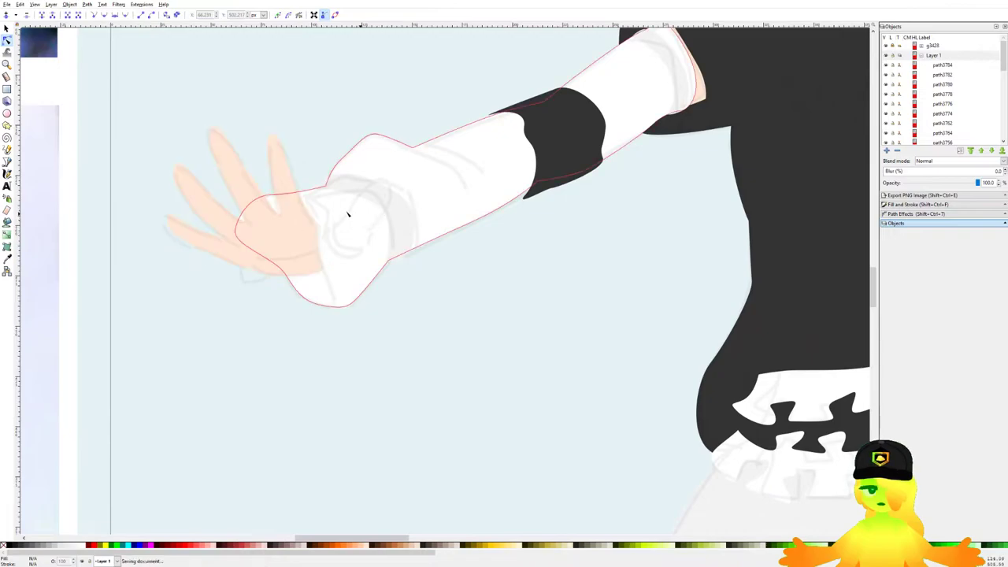
Step: Start the near thumb's outline at its base and trace it up along the palm-side edge
scroll(351, 215, "up", 3)
scroll(349, 212, "up", 3)
key("b")
scroll(479, 355, "up", 5)
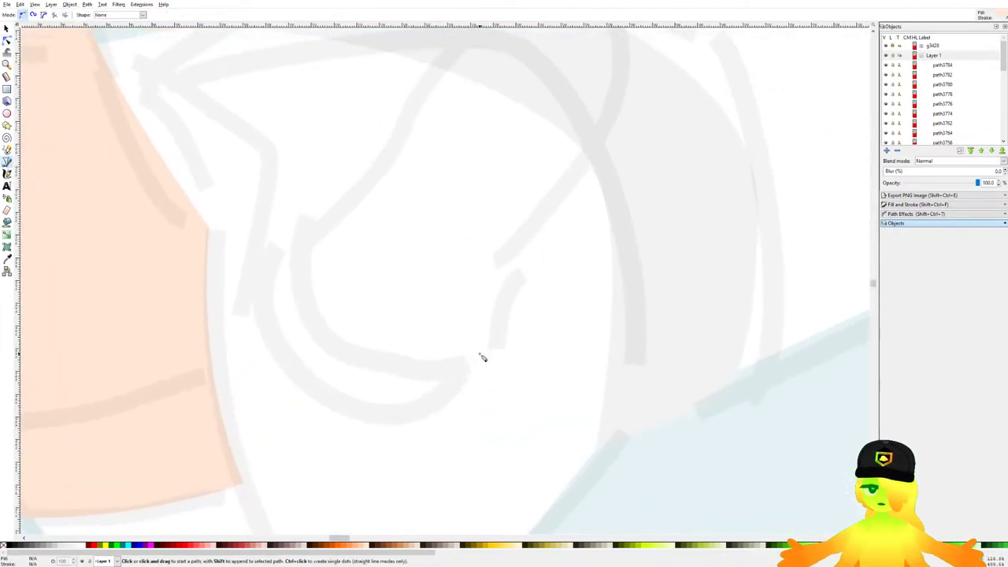
scroll(350, 272, "down", 1)
left_click_drag(451, 441, 391, 474)
left_click_drag(294, 413, 254, 360)
left_click_drag(292, 296, 306, 289)
left_click_drag(339, 213, 323, 259)
left_click_drag(368, 234, 393, 180)
Step: Trace around the thumb's end and back down its arm-side edge, close the outline, and save the drawing
left_click_drag(524, 86, 576, 119)
left_click_drag(555, 268, 536, 300)
left_click_drag(502, 313, 529, 249)
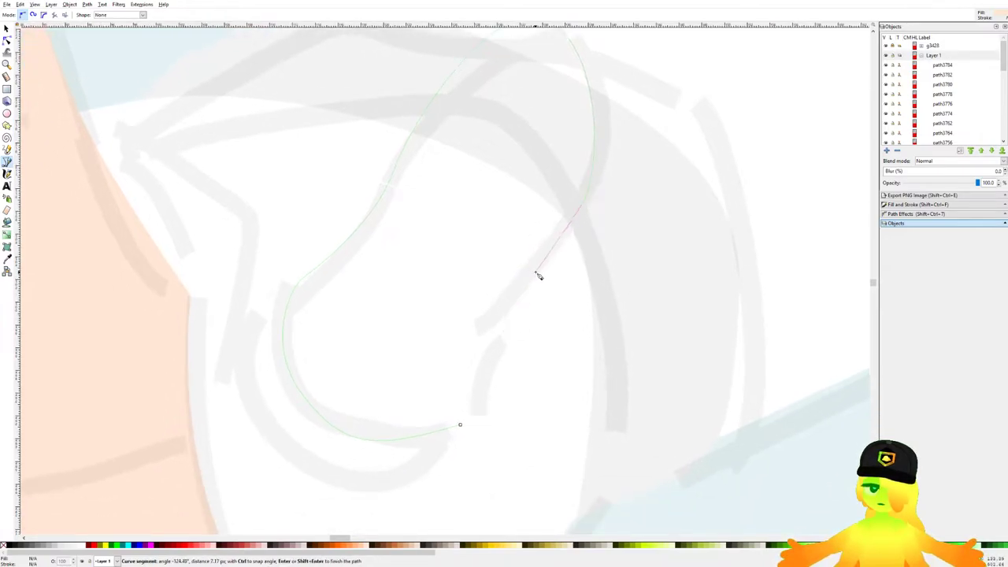
left_click_drag(525, 291, 516, 322)
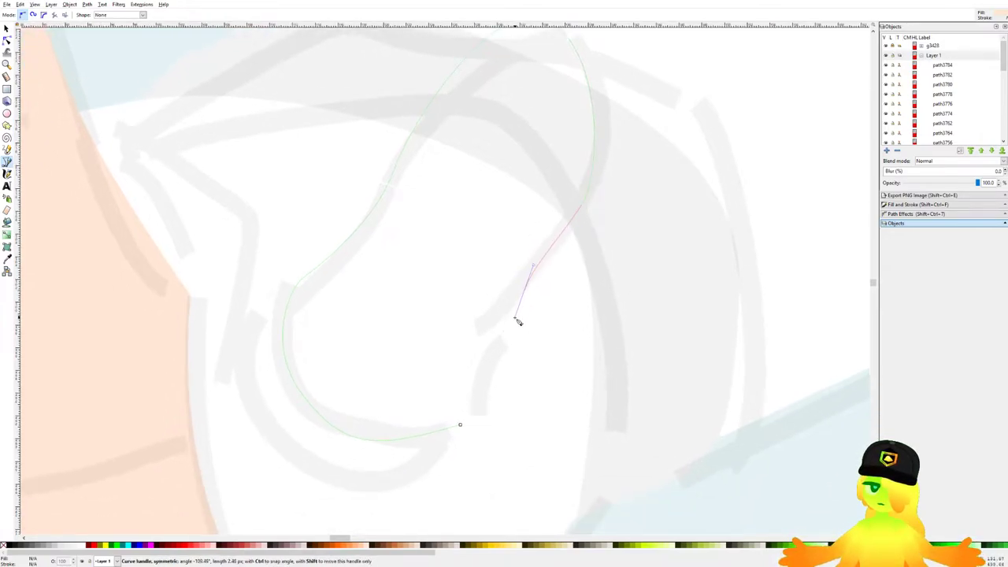
left_click(461, 426)
scroll(386, 248, "down", 4)
key("ctrl+s")
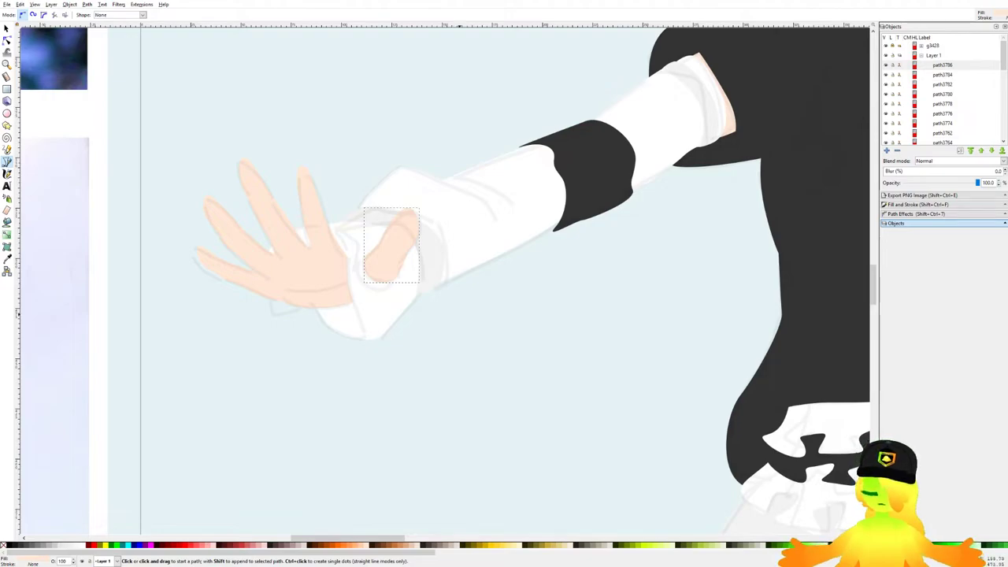
scroll(326, 292, "down", 4)
key("ctrl+s")
Step: Start the far forearm's outline at the sleeve edge beside the chest and trace down its outer edge to the wrist
scroll(386, 244, "up", 3)
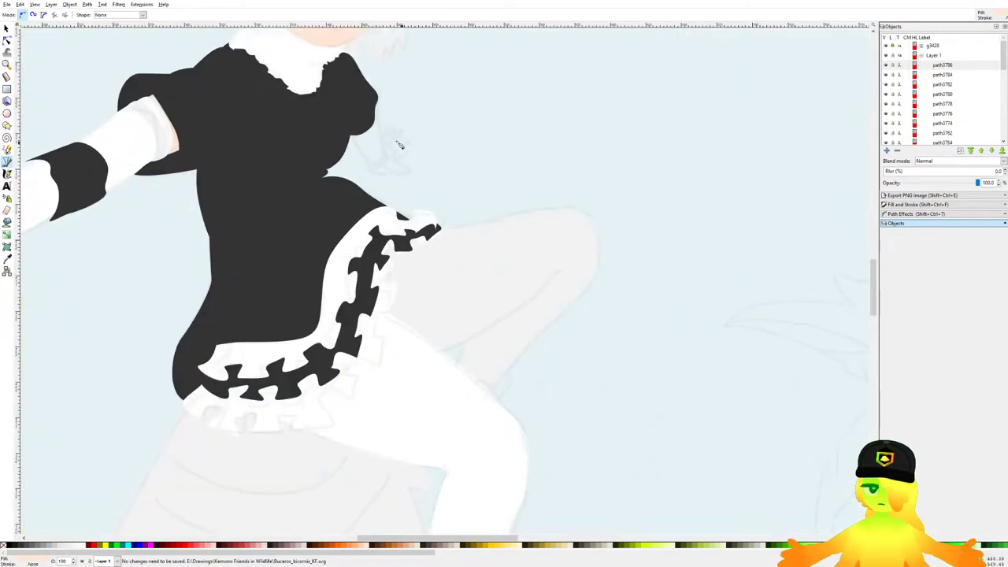
scroll(382, 110, "down", 4)
left_click_drag(416, 160, 431, 167)
key("ctrl+s")
left_click_drag(394, 132, 454, 228)
scroll(456, 229, "up", 5)
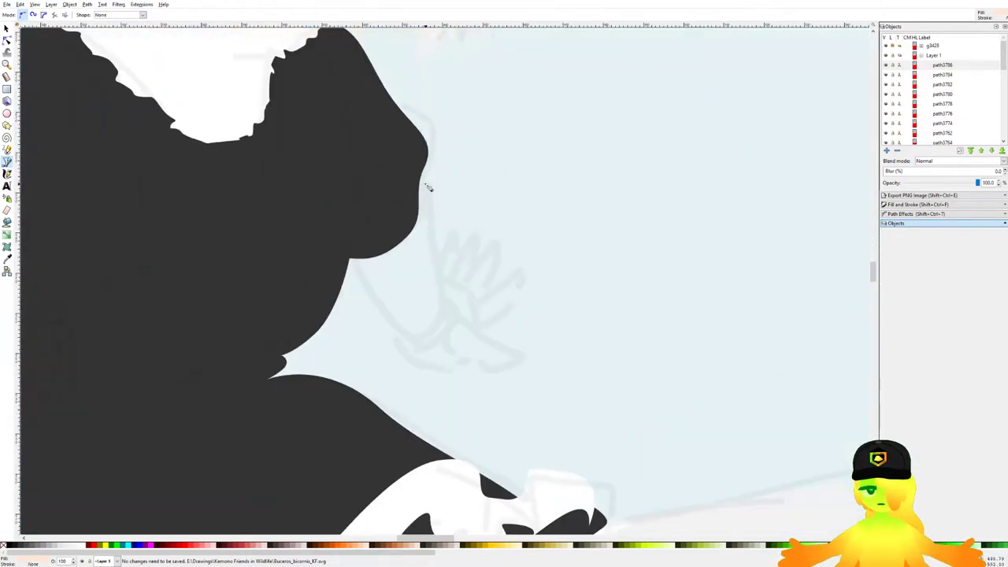
scroll(424, 185, "down", 2)
scroll(424, 185, "up", 4)
left_click_drag(403, 108, 431, 201)
scroll(431, 203, "down", 2)
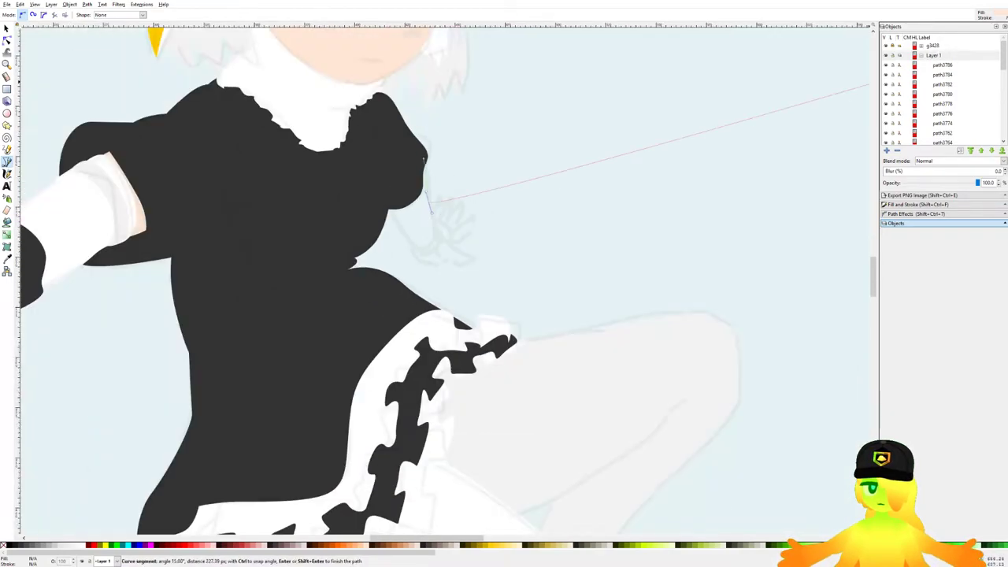
scroll(576, 162, "down", 3)
scroll(554, 175, "up", 6)
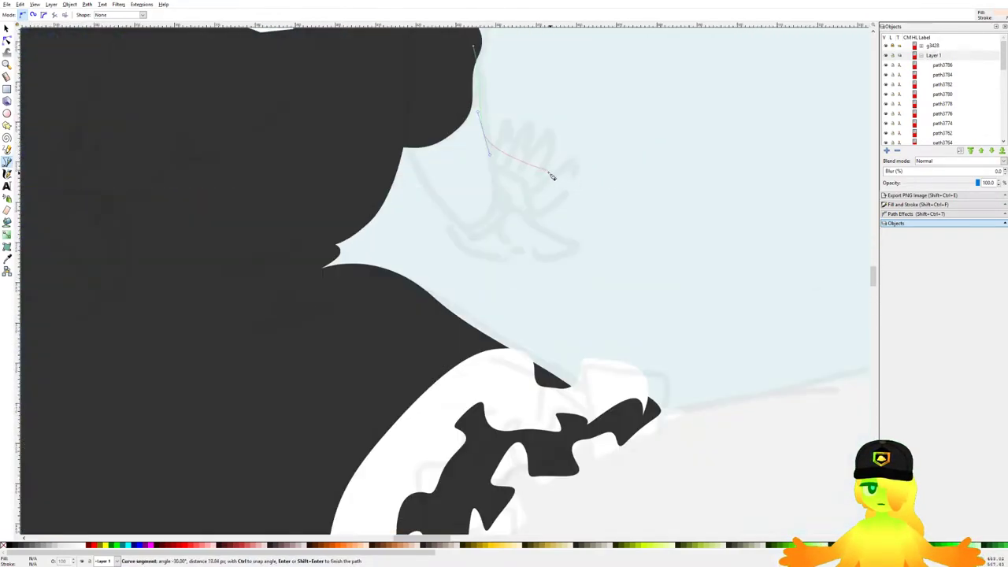
Step: Trace the outline around the far hand's palm, removing and redoing the misplaced segments of its lower curve
left_click(538, 189)
left_click_drag(557, 285, 525, 310)
left_click_drag(481, 342, 439, 334)
key("BackSpace")
key("BackSpace")
left_click_drag(525, 327, 463, 349)
key("BackSpace")
left_click_drag(540, 306, 410, 320)
Step: Trace the far forearm's inner edge up over the sleeve and close the outline at its start
left_click(390, 263)
left_click_drag(341, 195, 360, 209)
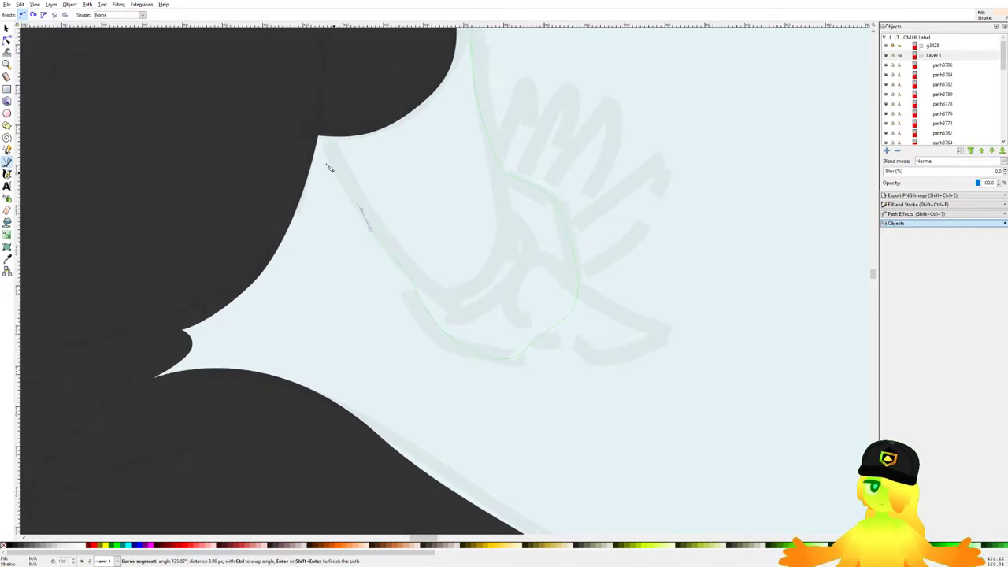
left_click_drag(283, 91, 279, 57)
scroll(367, 86, "up", 3)
scroll(367, 86, "left", 1)
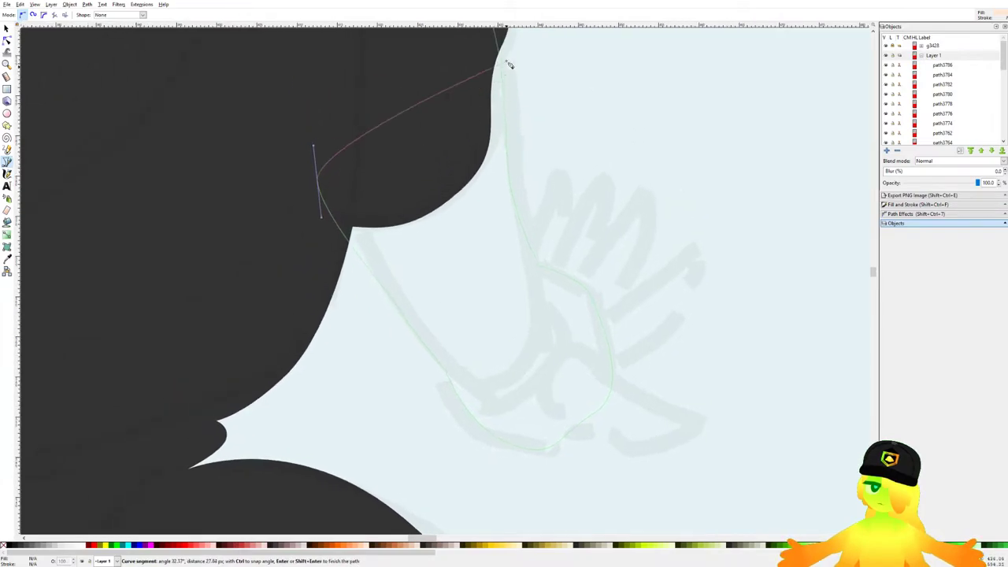
scroll(493, 60, "down", 3)
left_click(495, 58)
Step: Fill the far forearm with the white sampled from the arm wrap and send it behind the outfit, just above the background rectangle
scroll(488, 72, "down", 2)
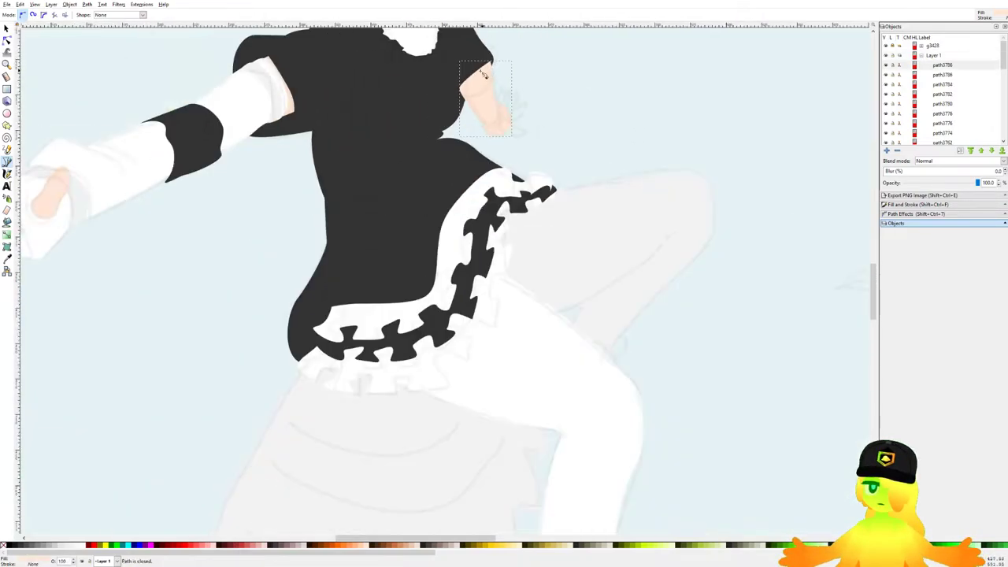
key("d")
left_click(252, 106)
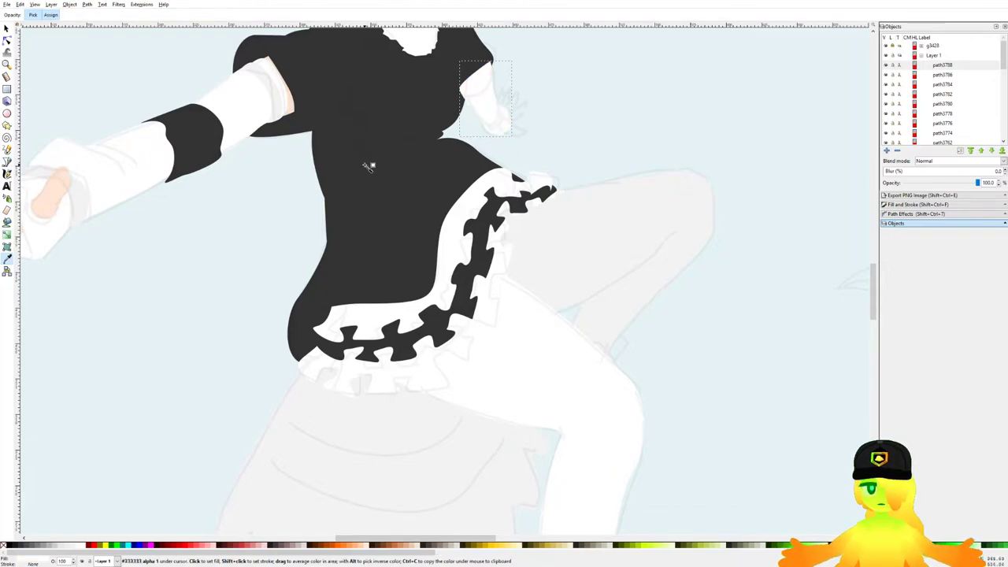
left_click(367, 165)
Step: Start a cuff band outline at the inner edge of the far wrist
left_click(7, 160)
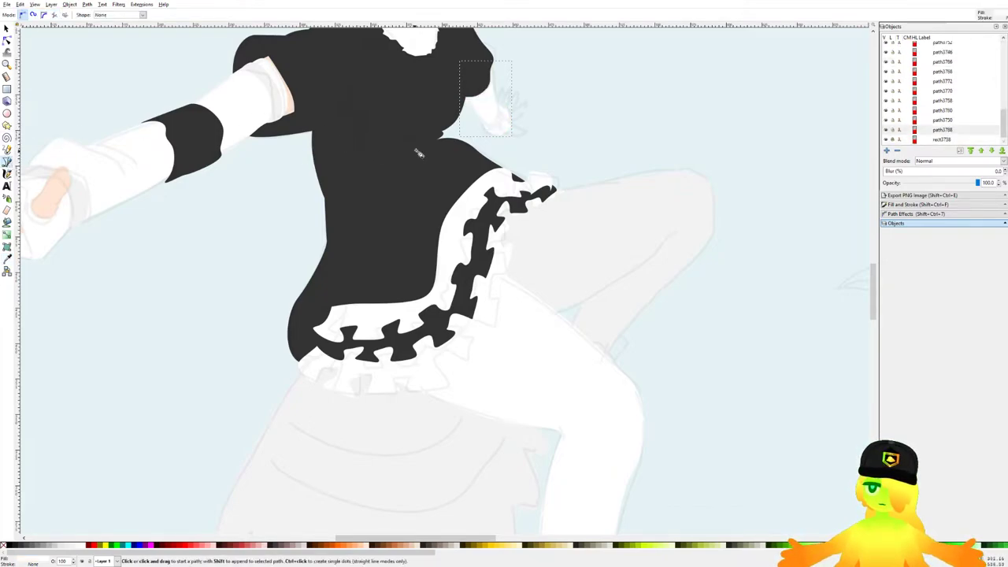
scroll(468, 70, "up", 4)
scroll(571, 96, "up", 3)
left_click_drag(573, 95, 465, 199)
left_click_drag(368, 204, 373, 305)
Step: Try to curve the cuff band's outline across the far wrist towards the outer edge
left_click_drag(471, 254, 505, 220)
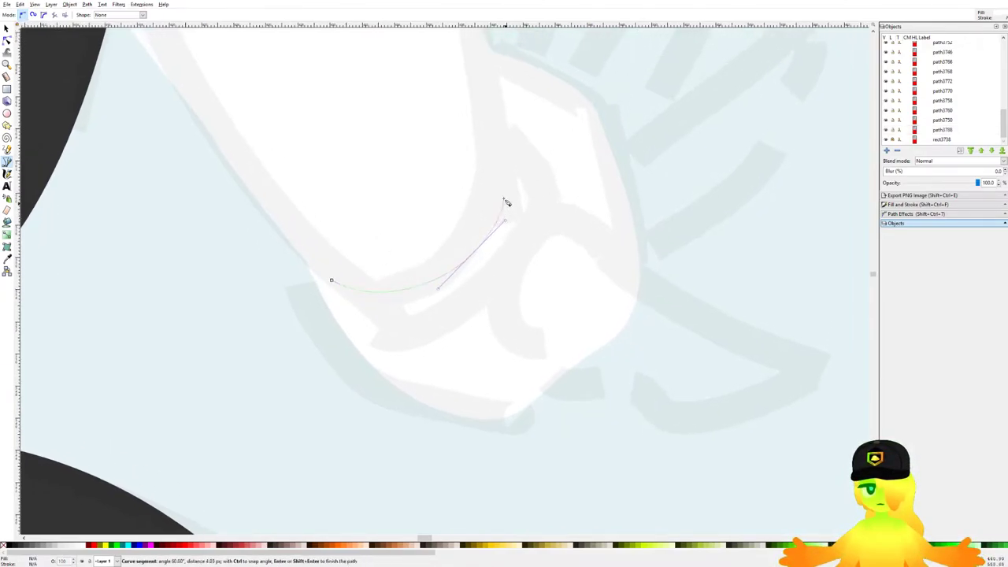
scroll(508, 203, "down", 3)
scroll(512, 182, "up", 3)
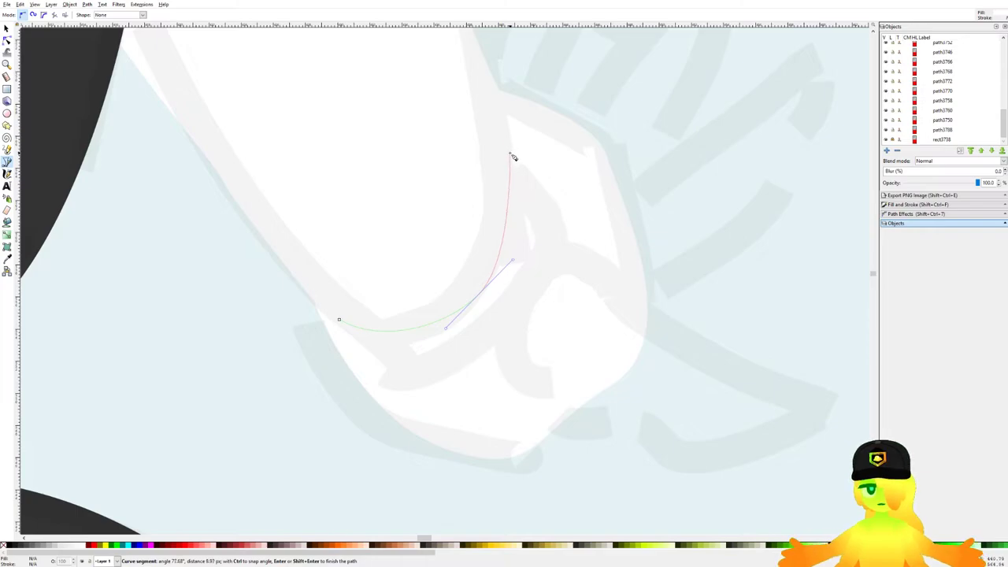
left_click_drag(502, 254, 536, 159)
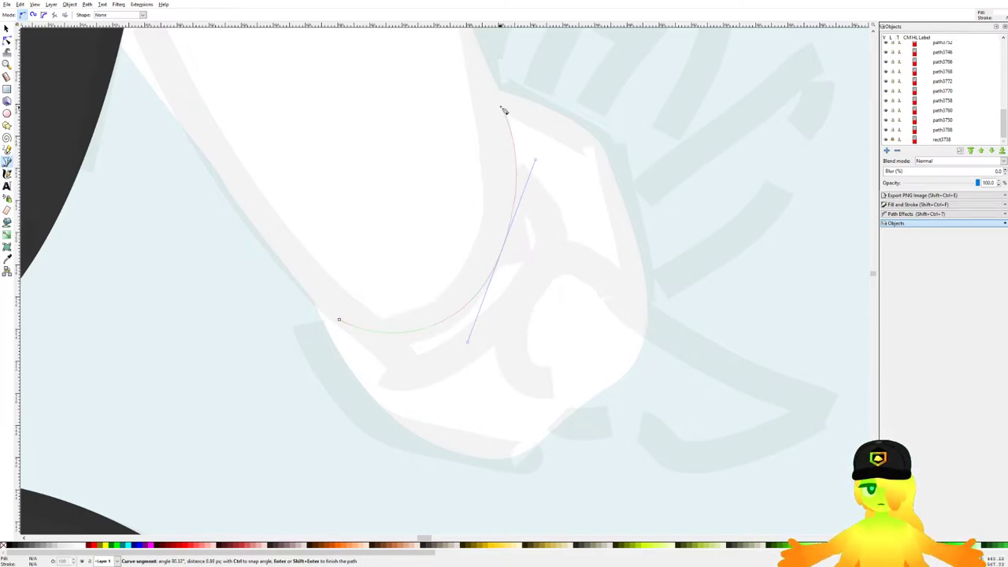
key("BackSpace")
Step: Trace the cuff band as a crescent up to the wrist's outer edge and back, and close the outline
left_click_drag(466, 306, 515, 277)
left_click_drag(505, 148, 512, 297)
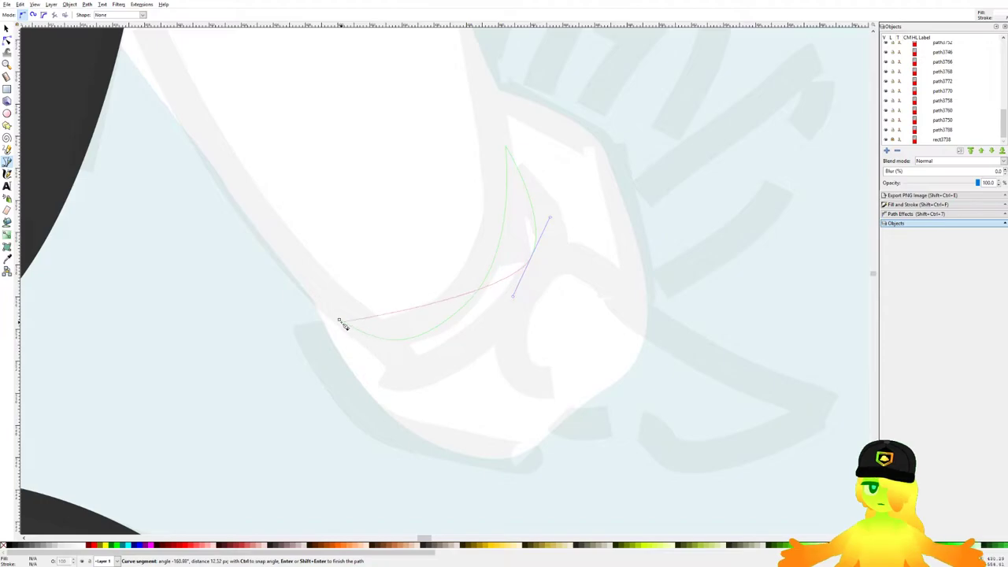
left_click_drag(339, 320, 252, 221)
Step: Fill the far cuff band with the light grey sampled from the near arm's cuff
scroll(418, 207, "down", 5)
scroll(417, 206, "down", 5)
key("d")
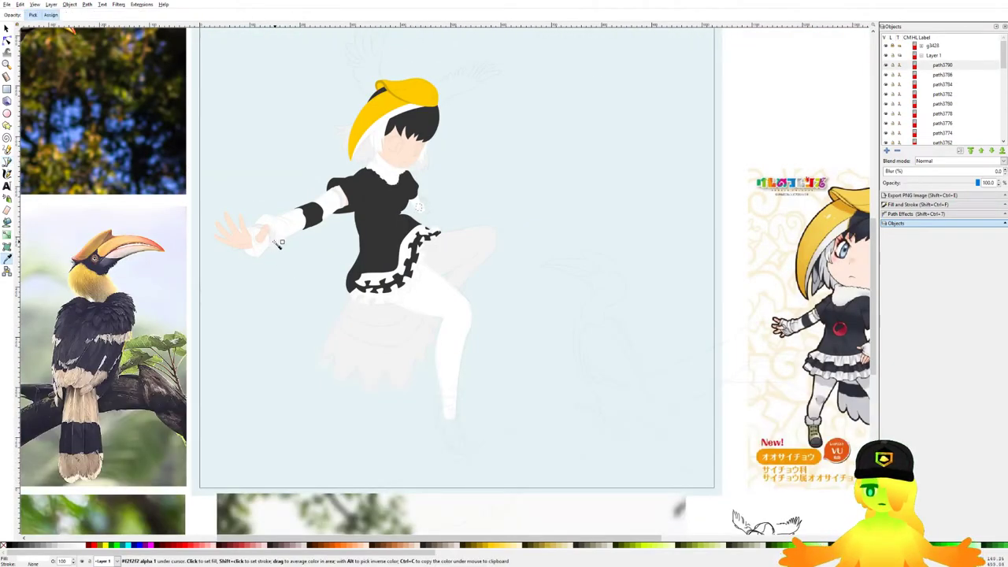
scroll(276, 234, "up", 5)
left_click(275, 234)
scroll(275, 234, "down", 3)
Step: Start a forearm band outline at the far arm's inner edge and trace its lower curve across to the outer edge
scroll(496, 197, "up", 4)
scroll(523, 140, "down", 3)
scroll(546, 117, "up", 5)
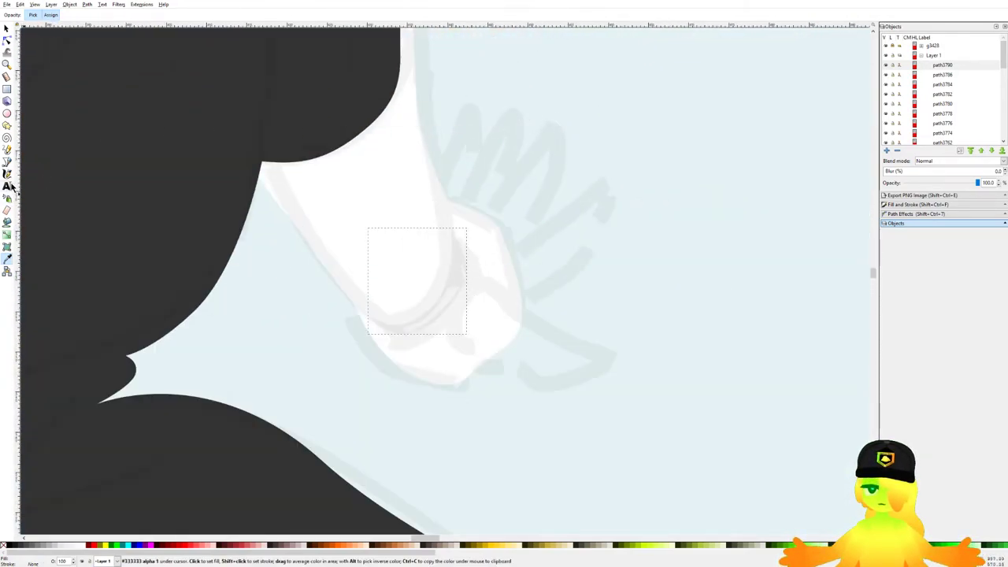
left_click(8, 162)
left_click_drag(281, 226, 440, 195)
left_click_drag(434, 150, 429, 127)
Step: Trace the far forearm band's upper curve back to the arm's inner edge and close the outline
scroll(425, 109, "up", 2)
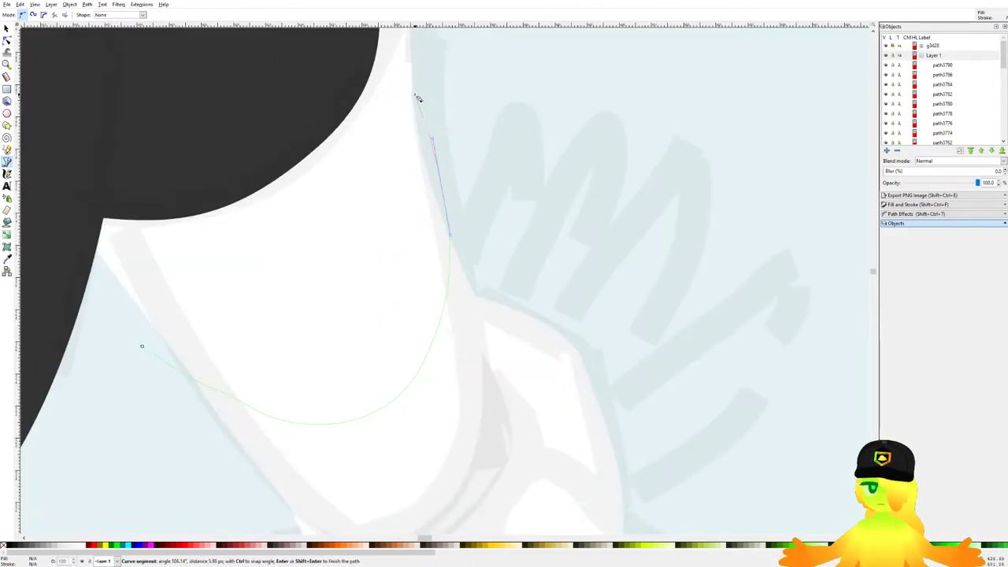
left_click_drag(347, 281, 267, 334)
left_click_drag(111, 277, 54, 219)
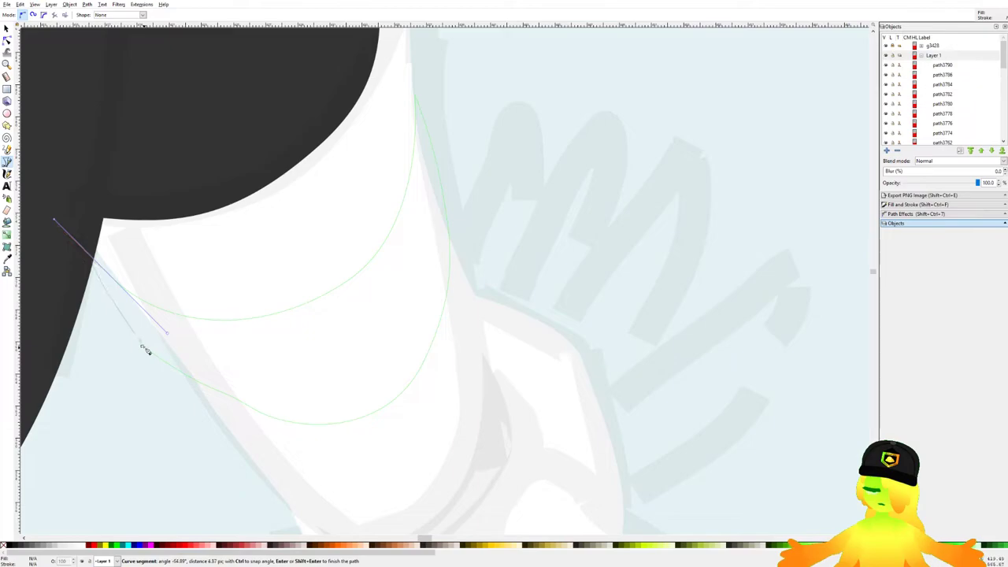
left_click(142, 348)
Step: Fill the far forearm band with dark grey #333333 sampled from the outfit and save the drawing
scroll(178, 316, "down", 5)
key("d")
left_click(161, 269)
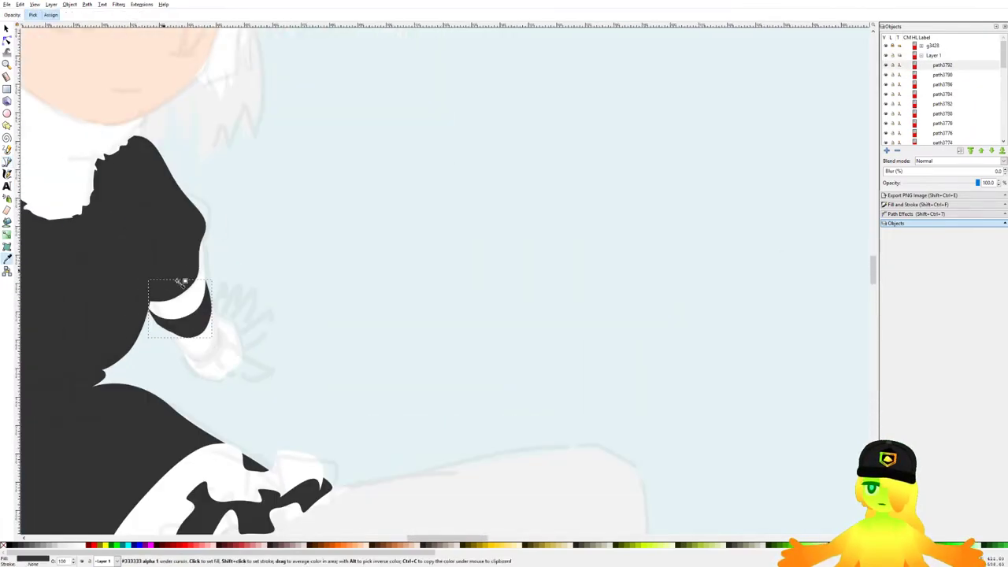
left_click_drag(249, 341, 520, 212)
key("ctrl+s")
Step: Duplicate the near arm shape and the far arm shape for trimming the dark forearm bands
left_click(7, 28)
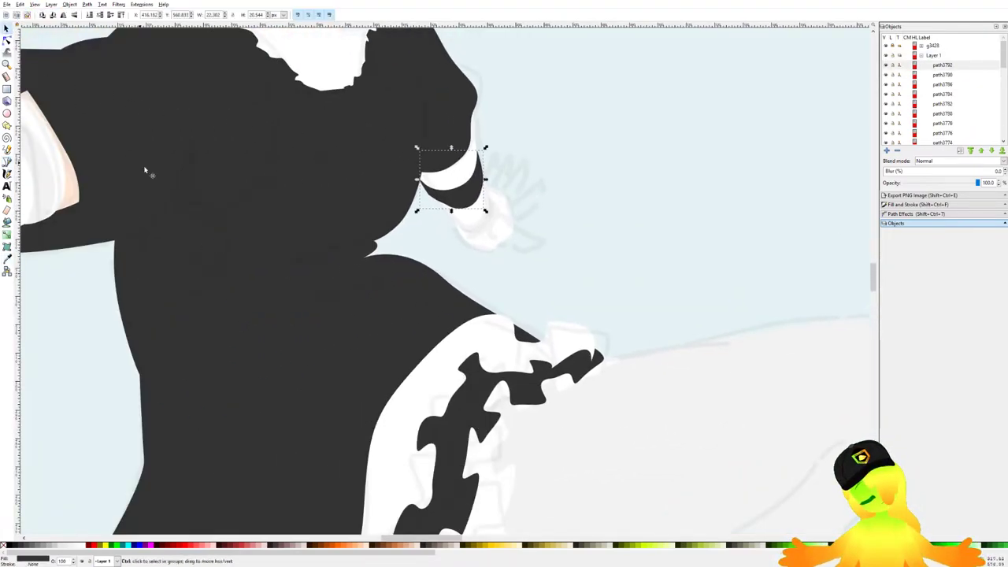
left_click_drag(135, 158, 542, 185)
left_click(404, 209)
key("ctrl+d")
scroll(309, 211, "down", 2)
scroll(619, 206, "up", 2)
left_click(573, 243)
key("ctrl+d")
Step: Intersect the far forearm band with the duplicated far arm so it is trimmed to the arm's outline
key("Escape")
left_click(532, 227)
left_click(509, 151, "shift")
left_click(87, 4)
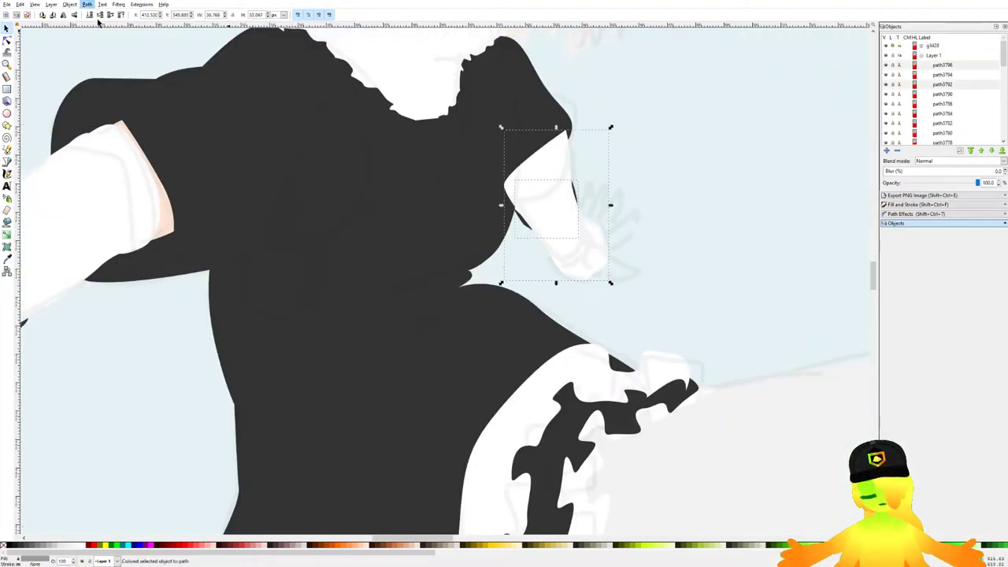
left_click(110, 69)
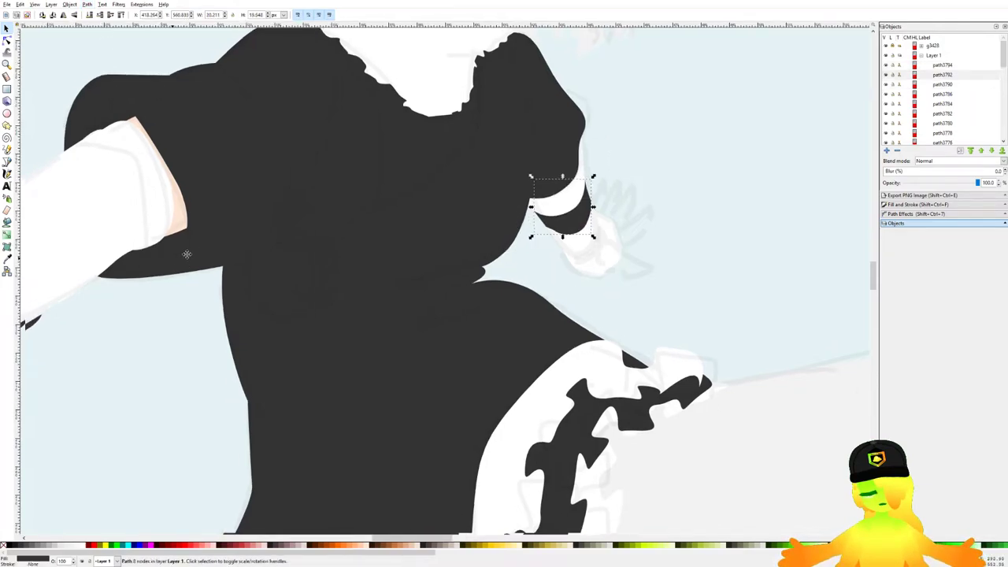
Step: Intersect the near arm's dark band with the duplicated near arm to trim its overhanging edges
left_click_drag(171, 258, 431, 241)
left_click(215, 329)
left_click(302, 201, "shift")
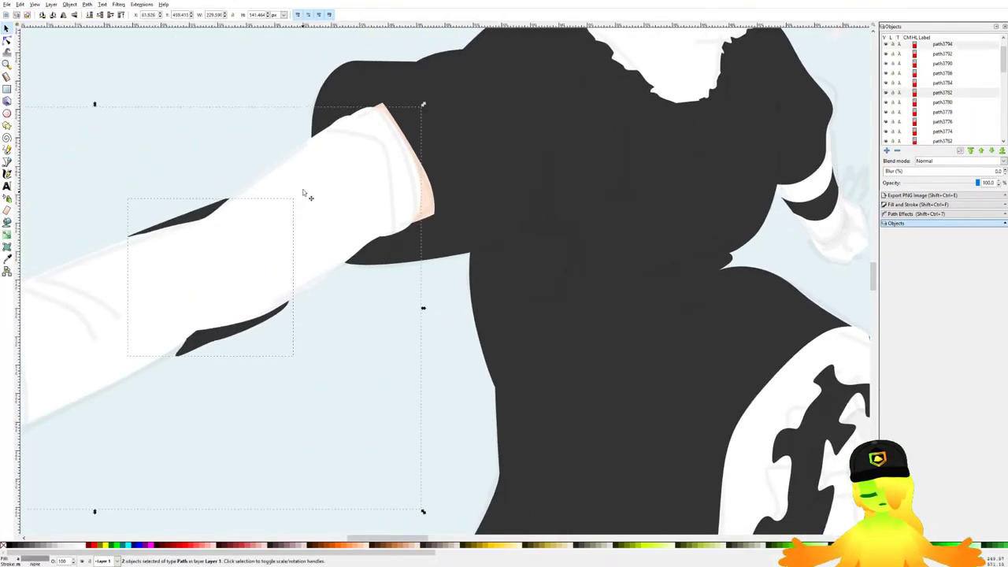
left_click(87, 4)
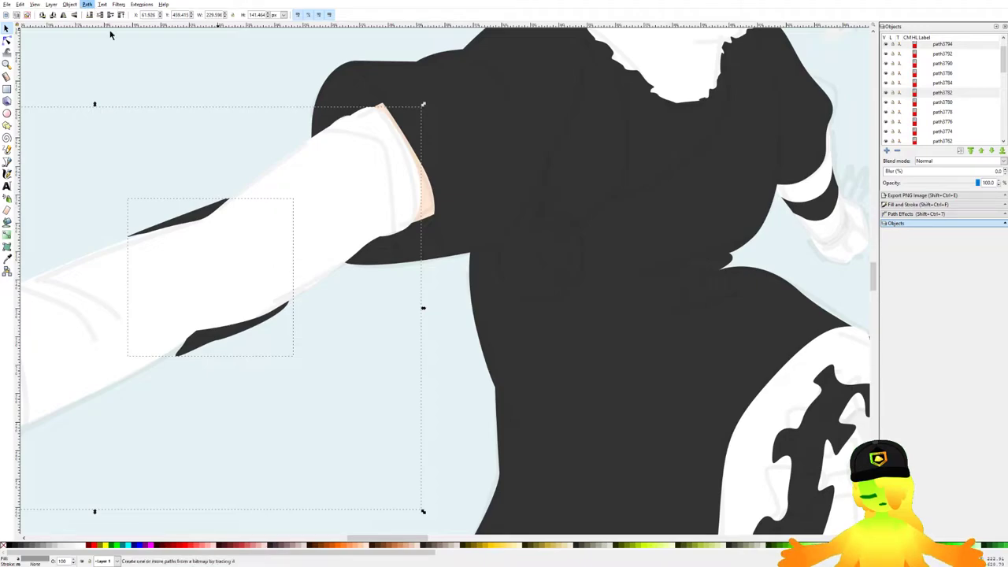
left_click(128, 74)
scroll(139, 81, "down", 2)
left_click(140, 82)
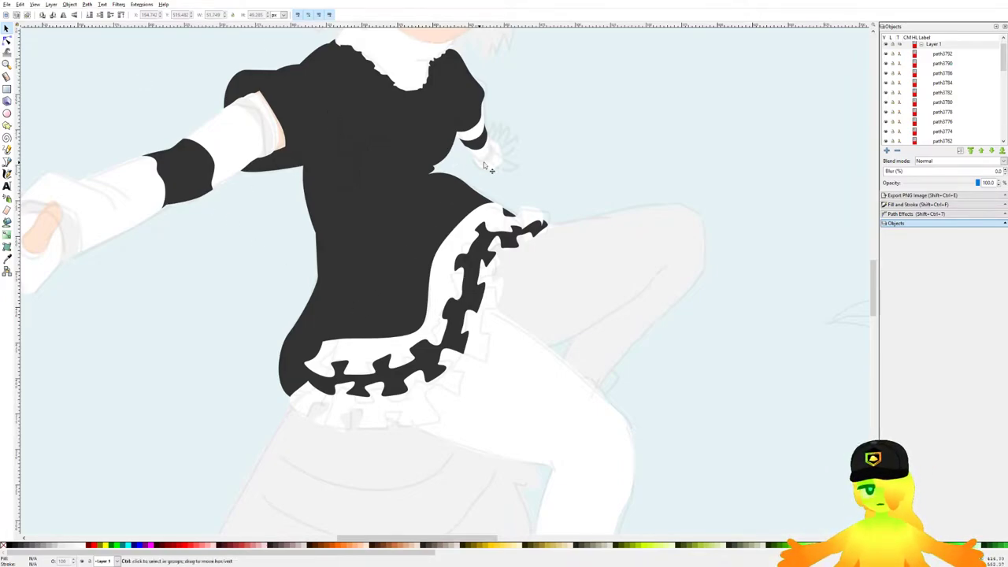
Step: Trace the far hand's thumb as a closed outline from the palm around the tip and back beneath the cuff
scroll(471, 167, "up", 4)
scroll(407, 162, "down", 3)
scroll(488, 189, "up", 3)
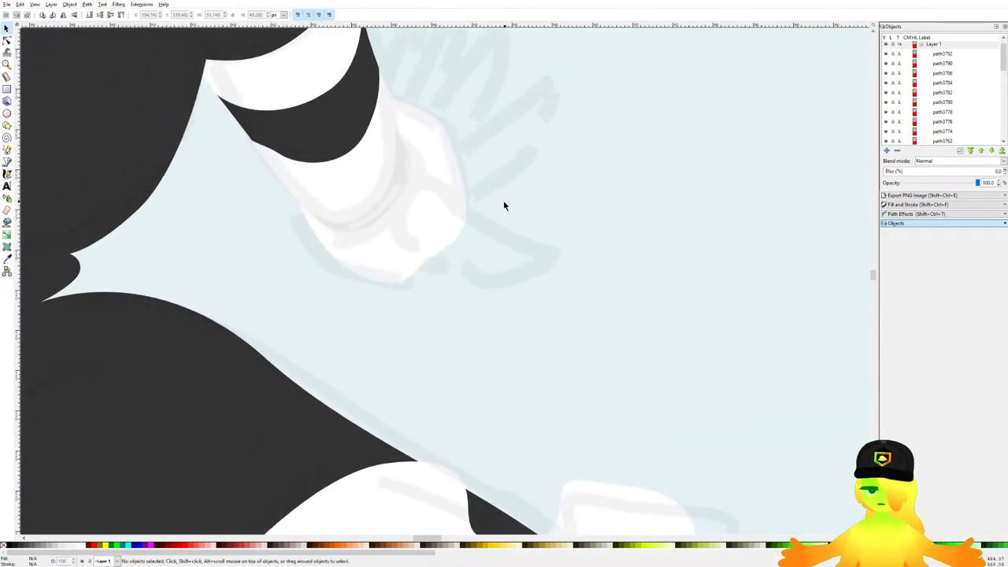
left_click(7, 161)
scroll(467, 203, "up", 2)
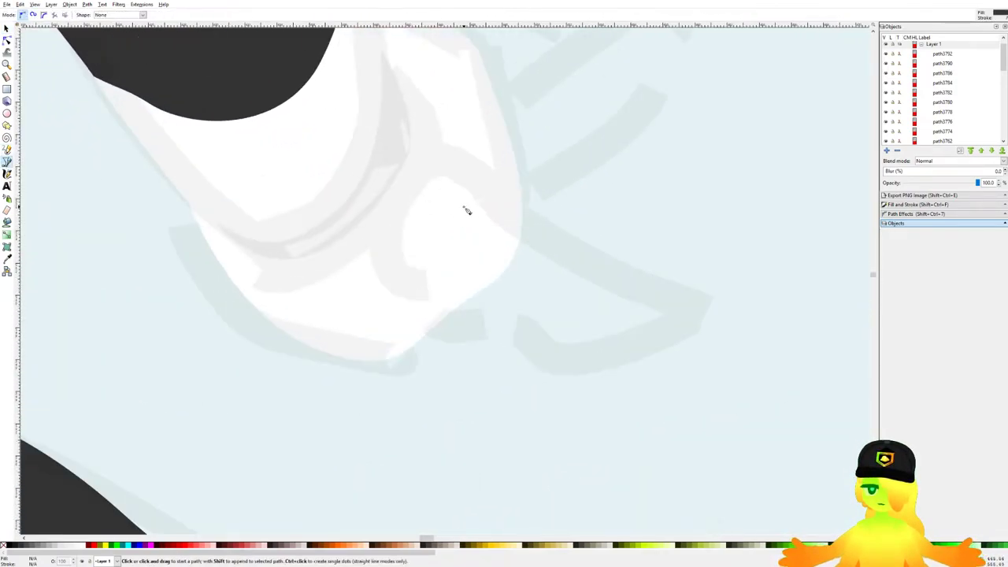
scroll(467, 210, "right", 1)
left_click(408, 170)
key("Escape")
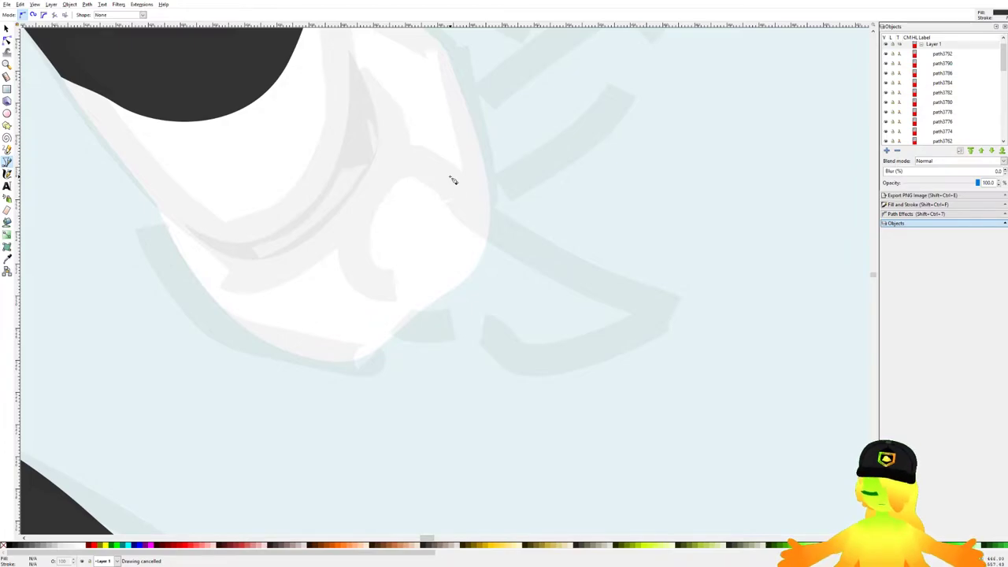
scroll(469, 181, "down", 3)
scroll(473, 184, "up", 3)
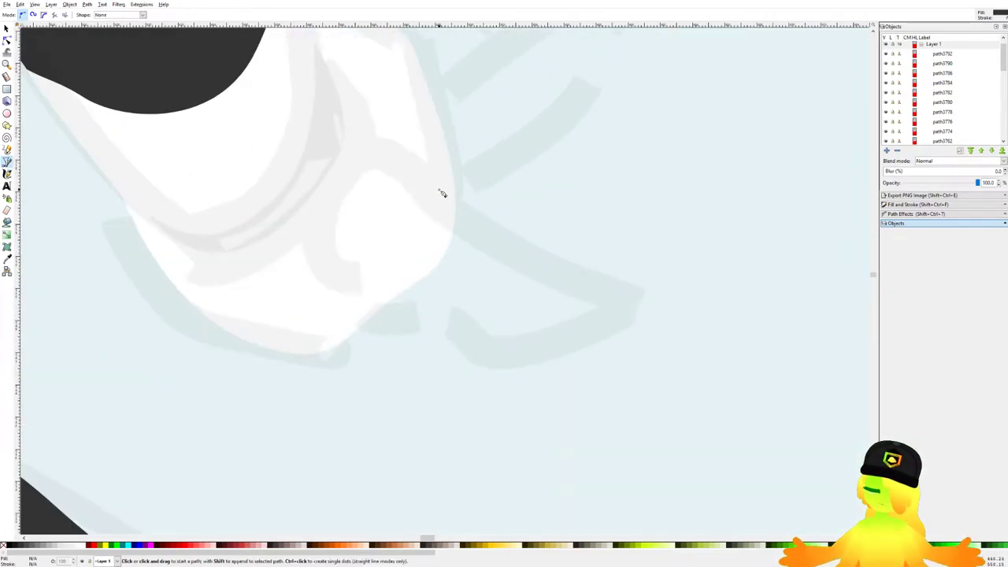
left_click(423, 196)
left_click_drag(635, 290, 639, 305)
left_click_drag(604, 346, 486, 356)
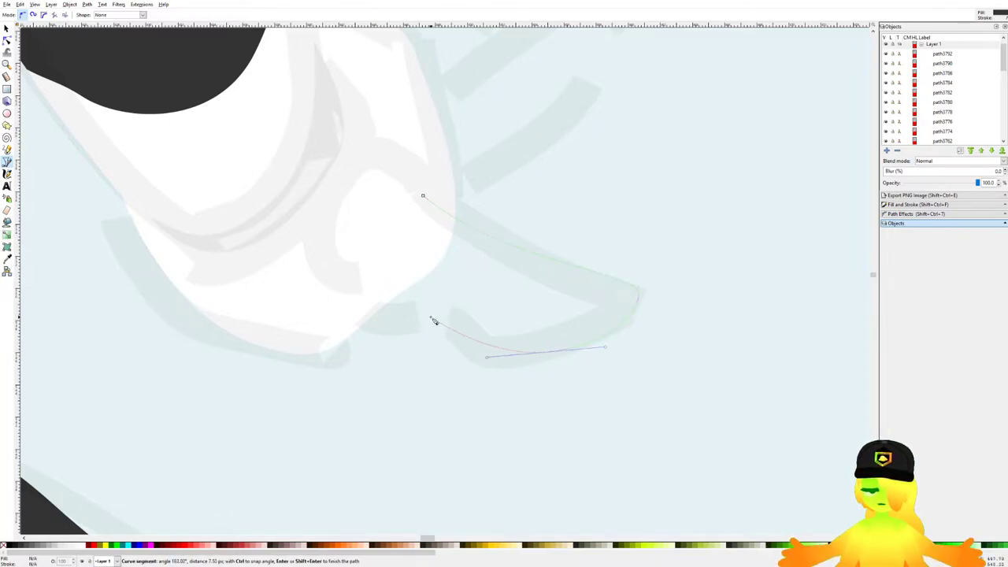
left_click_drag(331, 305, 298, 208)
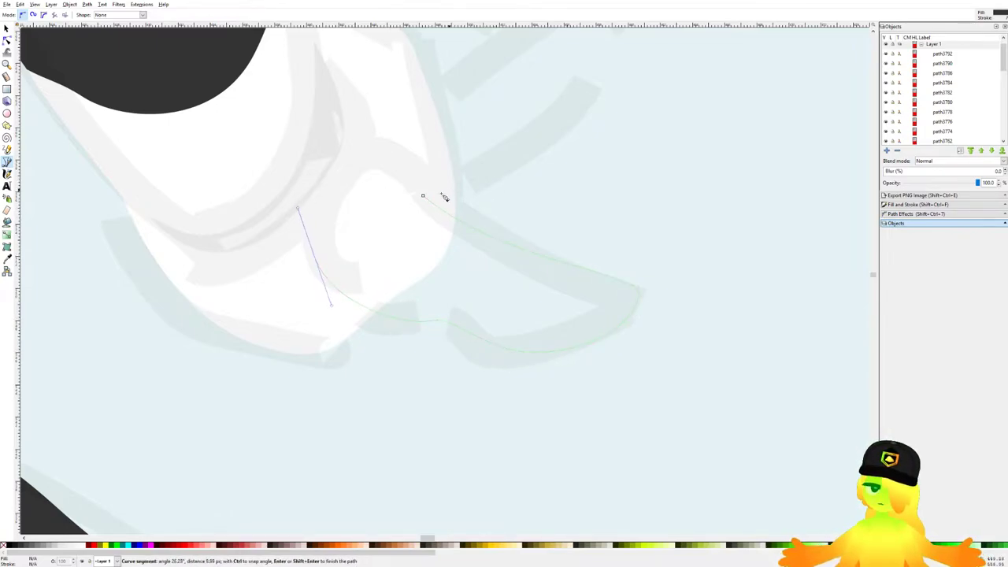
left_click(423, 196)
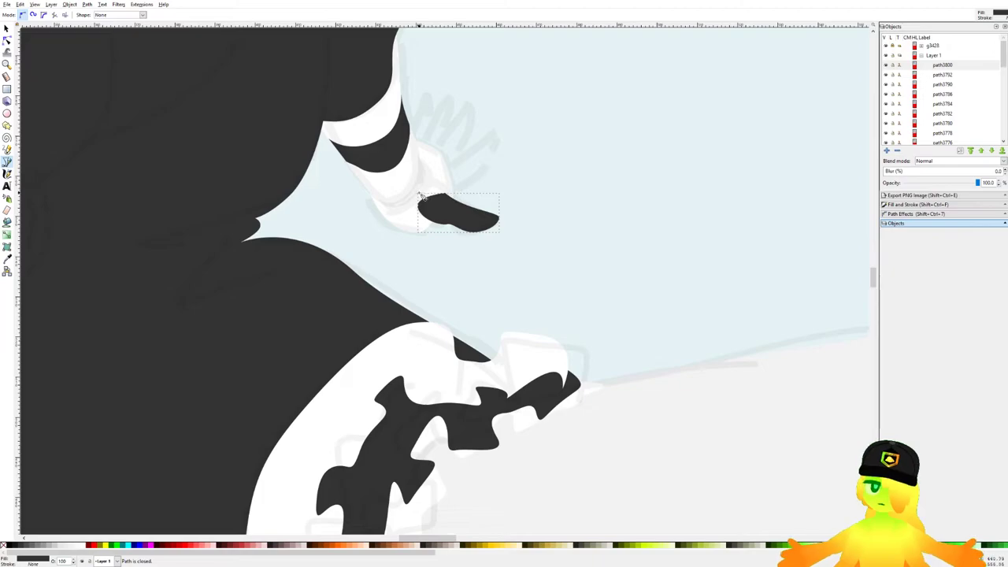
Step: Fill the far thumb with the skin tone sampled from the character
key("d")
scroll(429, 194, "down", 4)
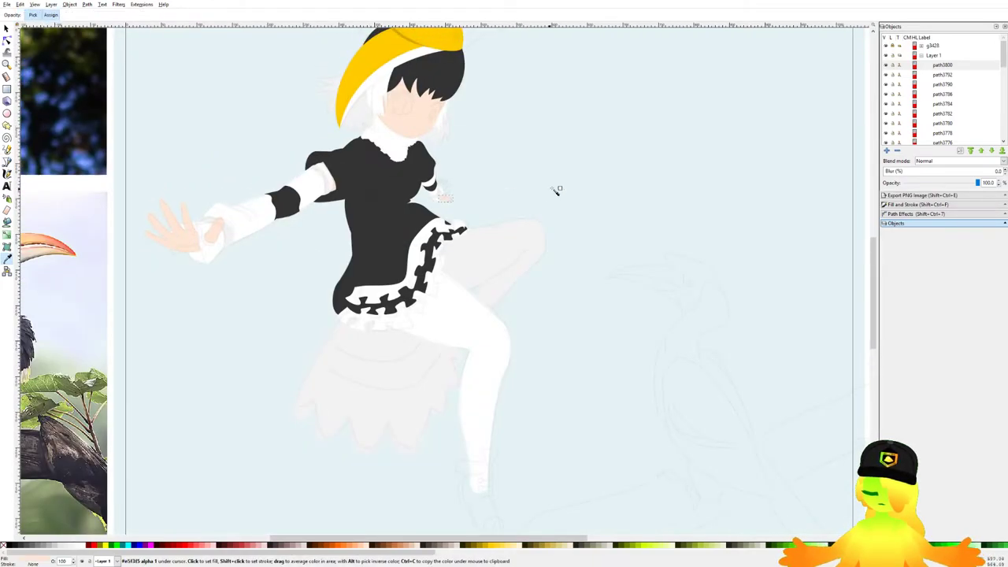
scroll(162, 225, "up", 5)
Step: Move the node at the thumb's inner end slightly inward to refine its shape, and deselect the path
left_click(7, 41)
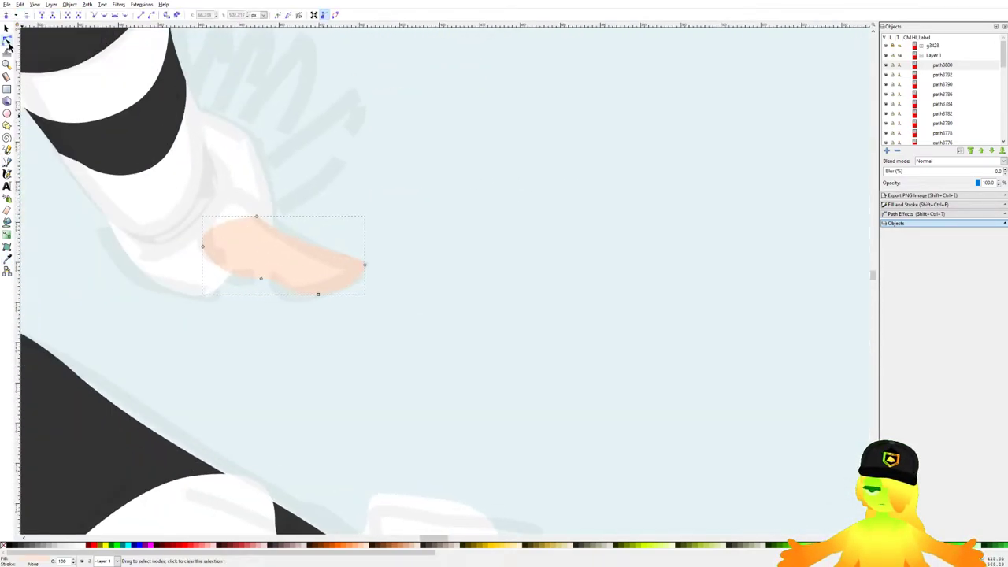
scroll(157, 211, "up", 1)
left_click(222, 260)
left_click_drag(222, 261, 243, 270)
left_click(526, 196)
left_click(526, 197)
left_click_drag(303, 144, 373, 215)
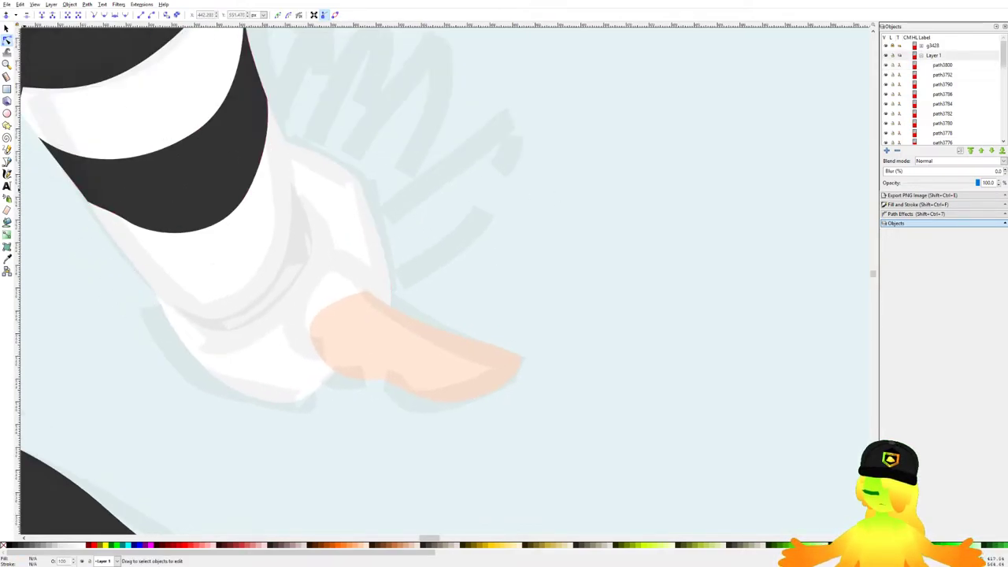
Step: Start the far hand's outline at the thumb's base and trace the index finger around its tip and back down
left_click(8, 161)
scroll(405, 254, "up", 2)
left_click(369, 382)
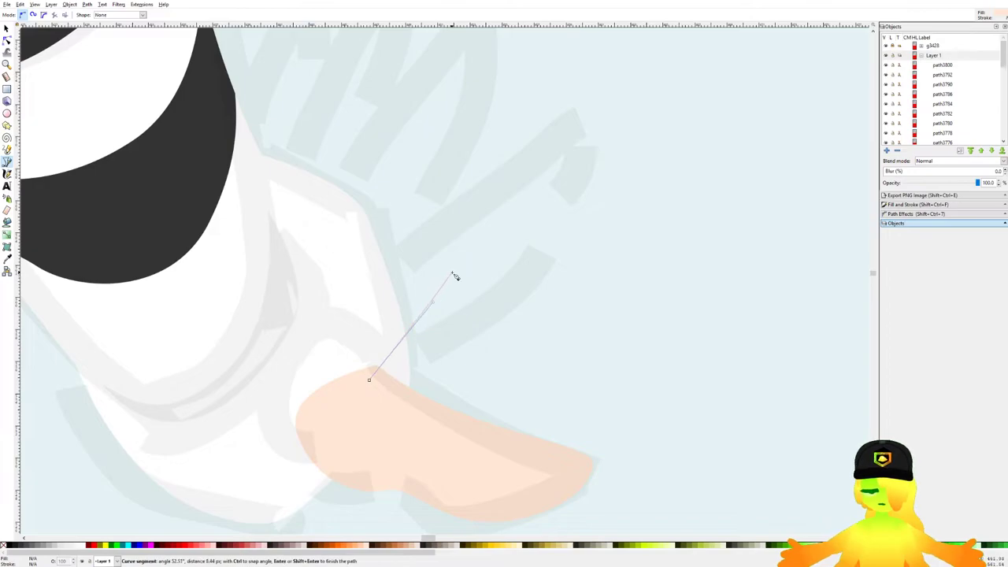
left_click_drag(509, 210, 492, 276)
left_click_drag(549, 183, 518, 148)
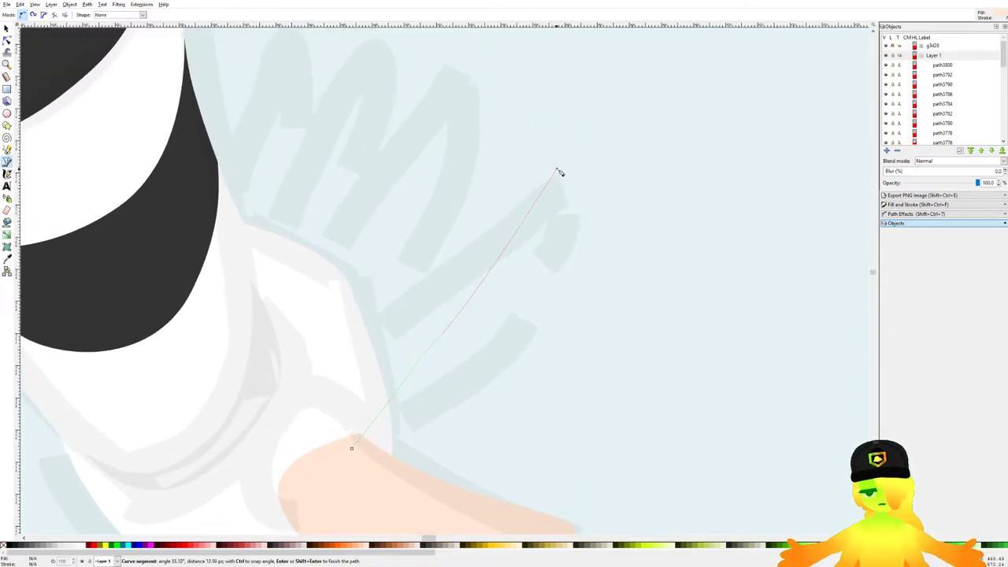
left_click_drag(558, 91, 526, 116)
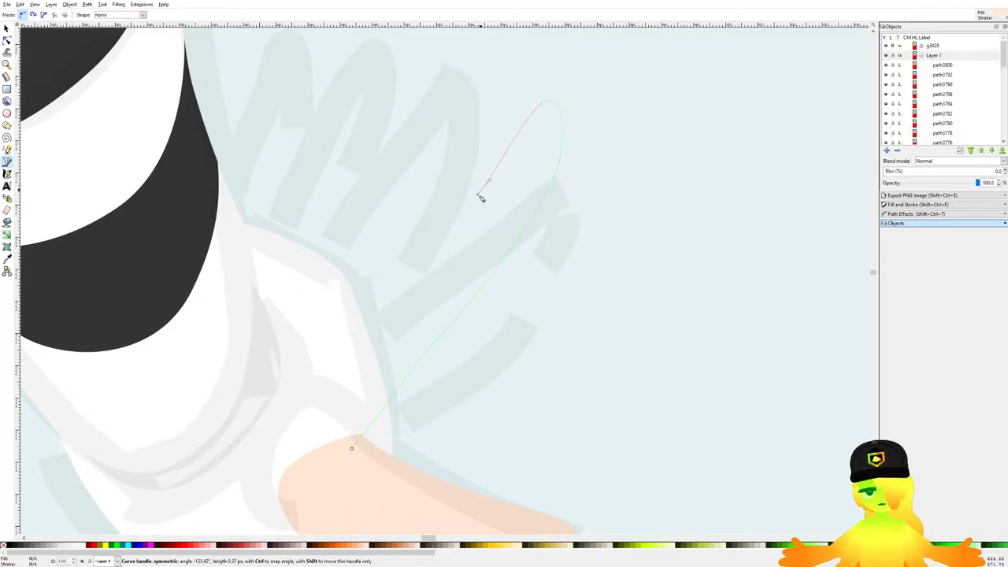
left_click_drag(466, 210, 416, 278)
Step: Trace the middle finger up from the gap beside the index finger and around its rounded tip
left_click(416, 261)
left_click_drag(459, 227, 478, 113)
left_click_drag(439, 169, 424, 193)
left_click_drag(371, 285, 347, 317)
left_click_drag(488, 84, 460, 89)
left_click_drag(437, 174, 418, 213)
left_click_drag(516, 96, 513, 71)
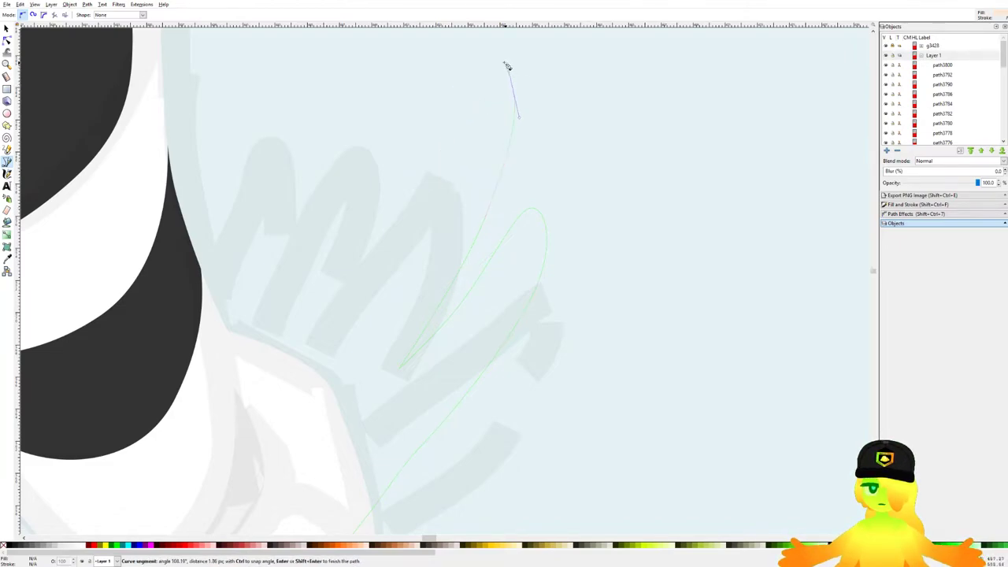
left_click_drag(437, 182, 425, 213)
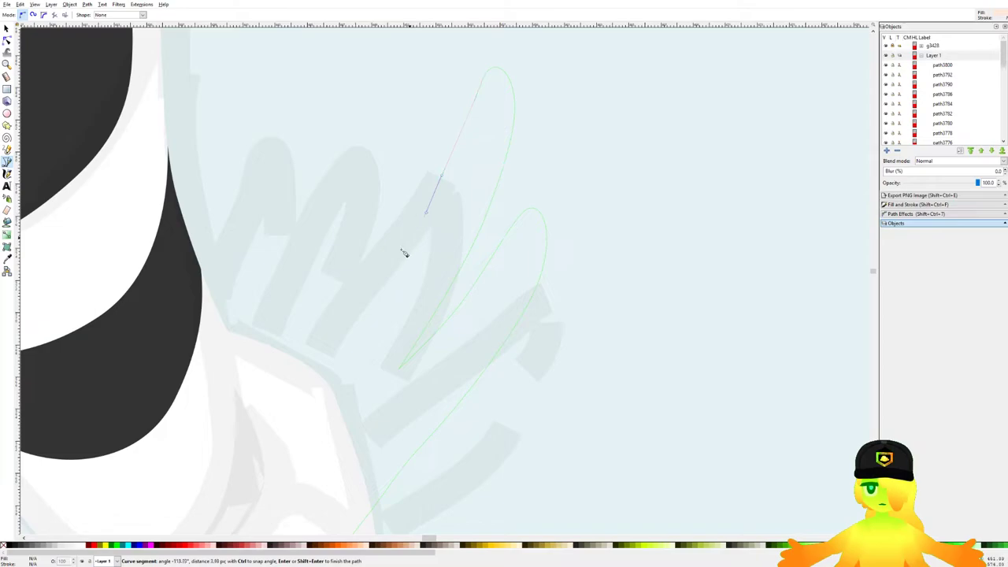
Step: Redo the middle finger's far side and continue it down to the gap before the ring finger
left_click(351, 310)
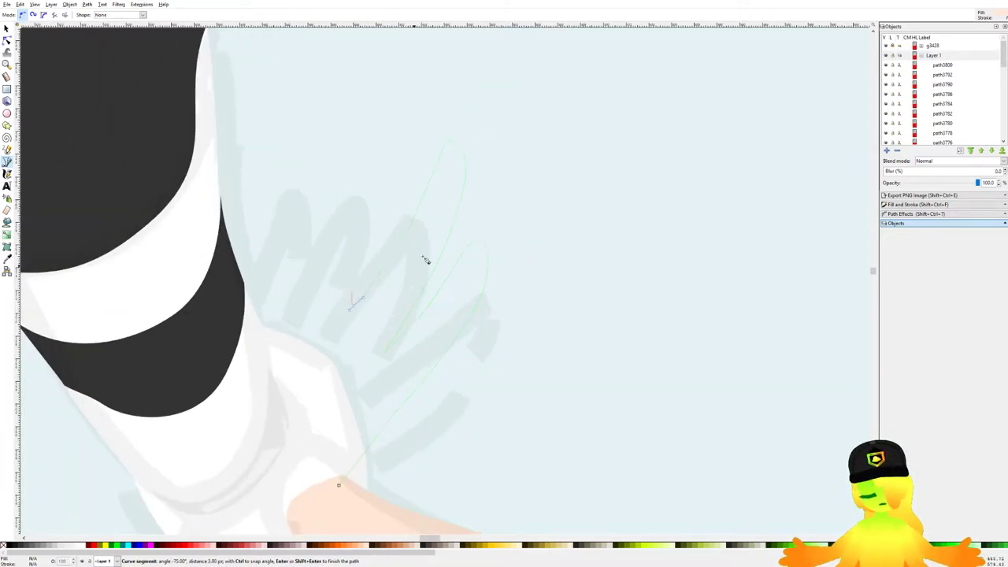
scroll(467, 232, "up", 2)
left_click_drag(446, 161, 430, 143)
left_click_drag(396, 197, 372, 239)
left_click_drag(360, 259, 432, 187)
left_click(477, 106)
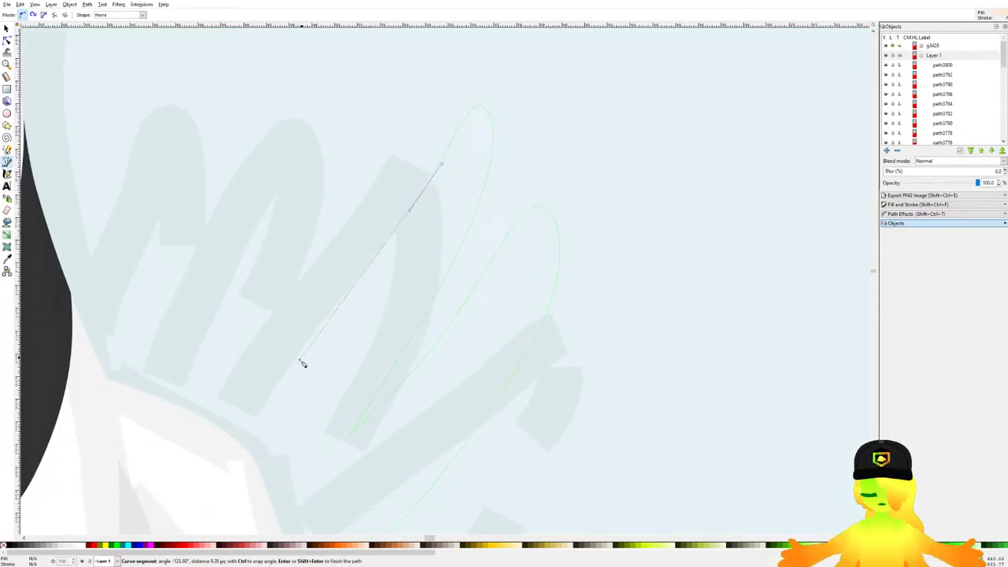
left_click_drag(277, 368, 313, 249)
Step: Trace the ring finger and the little finger around their tips, ending at the wrist's outer edge
left_click_drag(330, 190, 332, 172)
left_click_drag(347, 79, 333, 76)
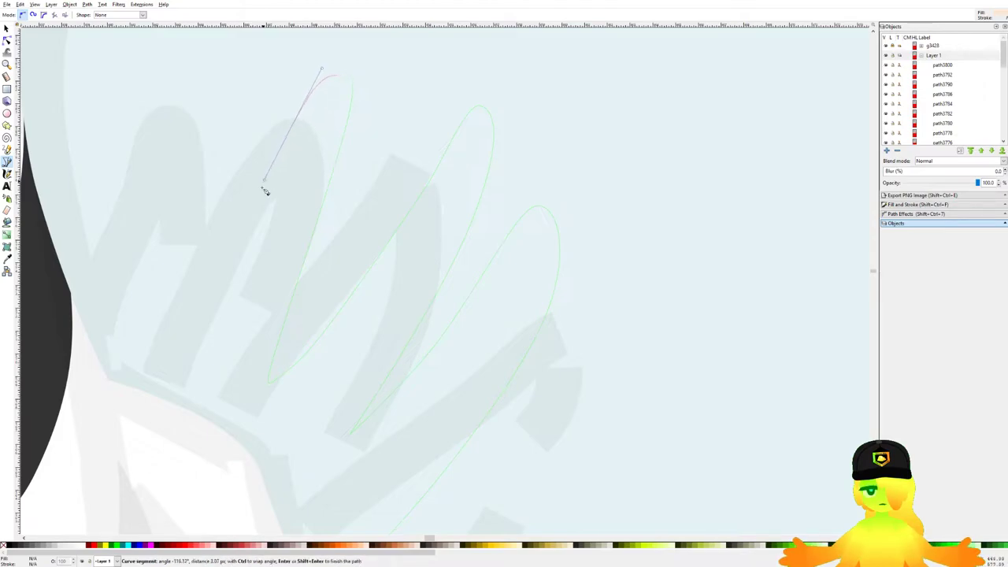
left_click_drag(160, 374, 160, 361)
left_click_drag(172, 104, 142, 122)
key("BackSpace")
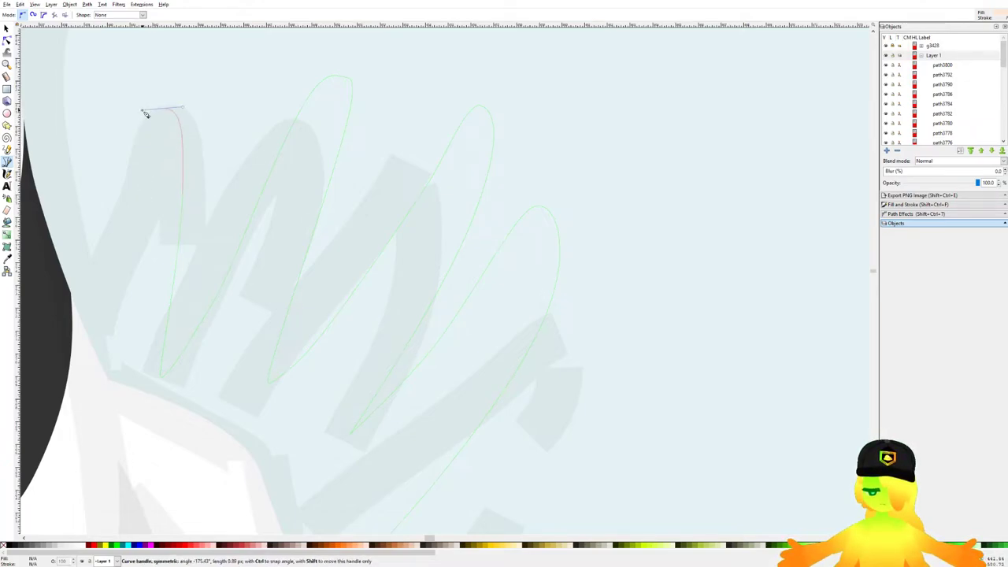
left_click_drag(138, 197, 130, 224)
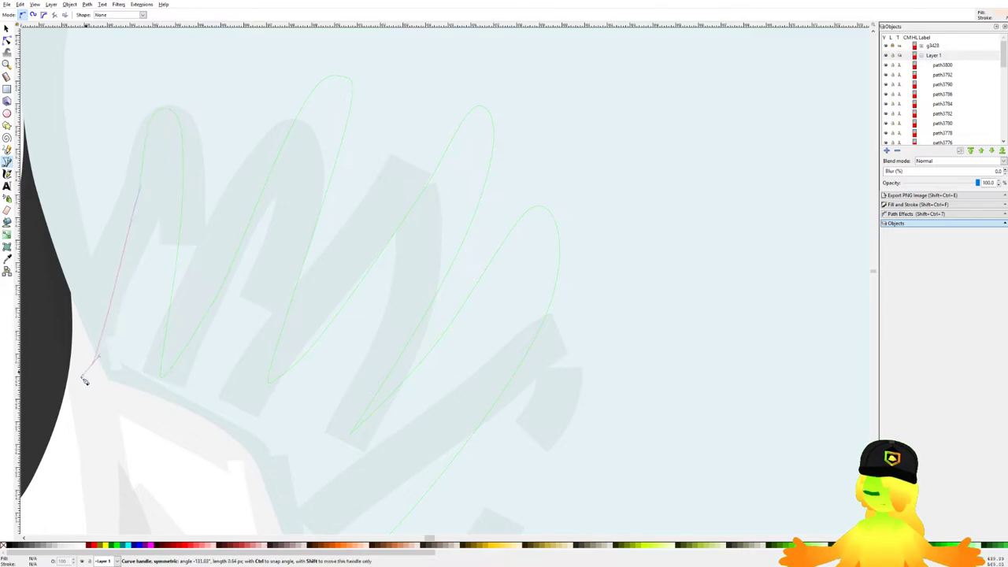
Step: Close the far hand's outline at the thumb's base and stack it behind the arm, just above the background rectangle
scroll(75, 398, "down", 3)
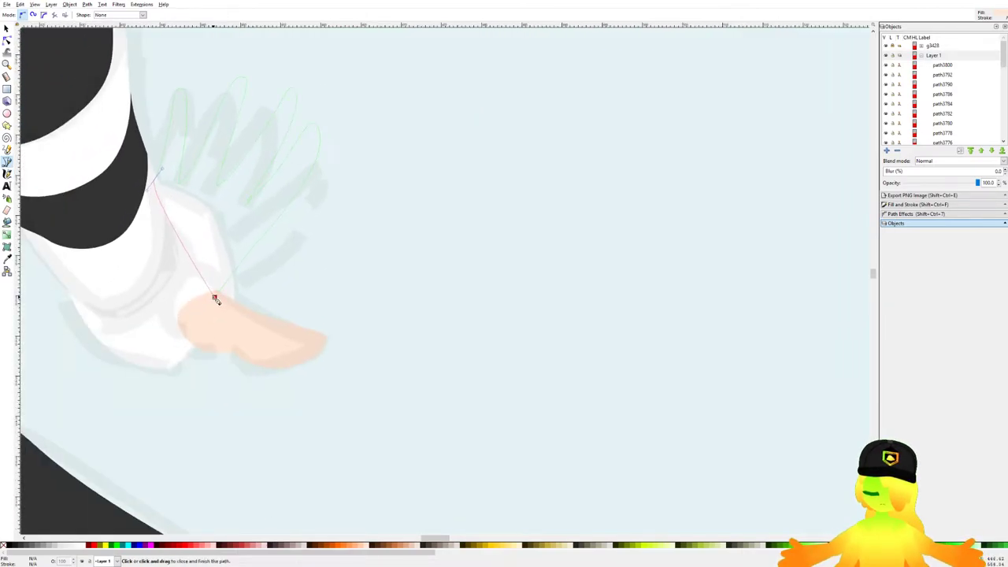
left_click(215, 300)
key("End")
key("Page_Up")
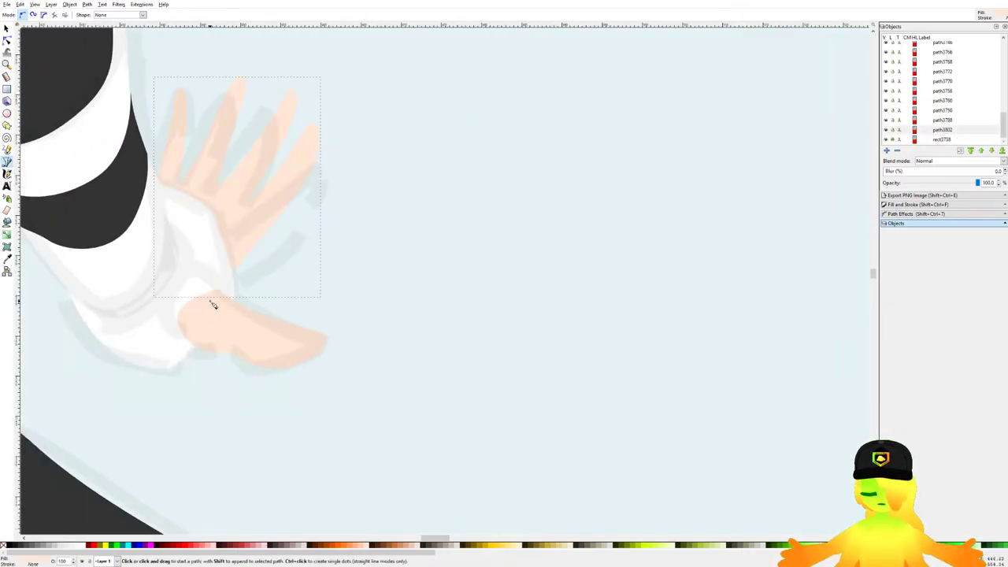
Step: Trace the wavy lower edge of the tail's dark band from the tail's outer side up onto the front leg
scroll(268, 188, "down", 5)
scroll(311, 209, "down", 5)
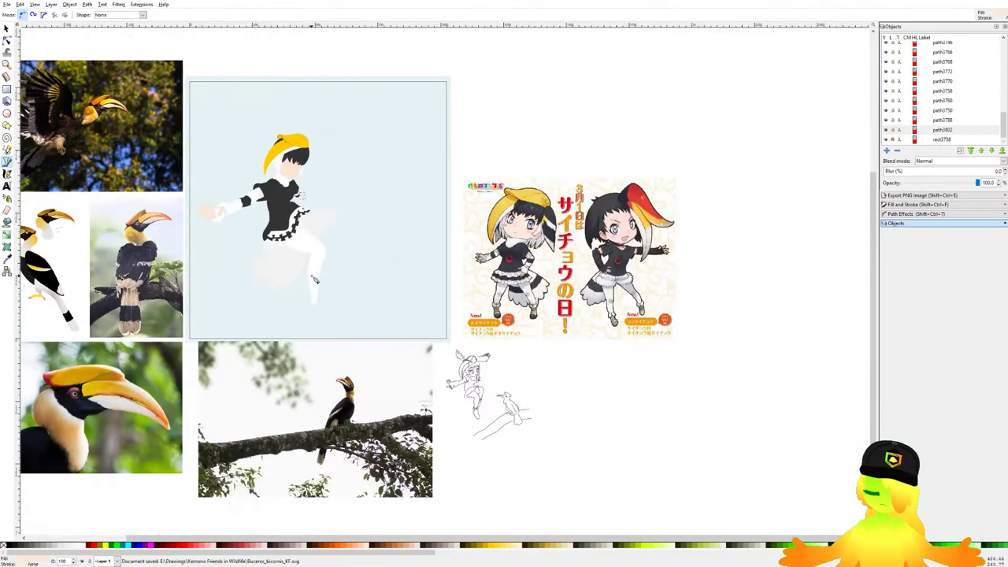
scroll(359, 208, "up", 6)
scroll(359, 234, "down", 5)
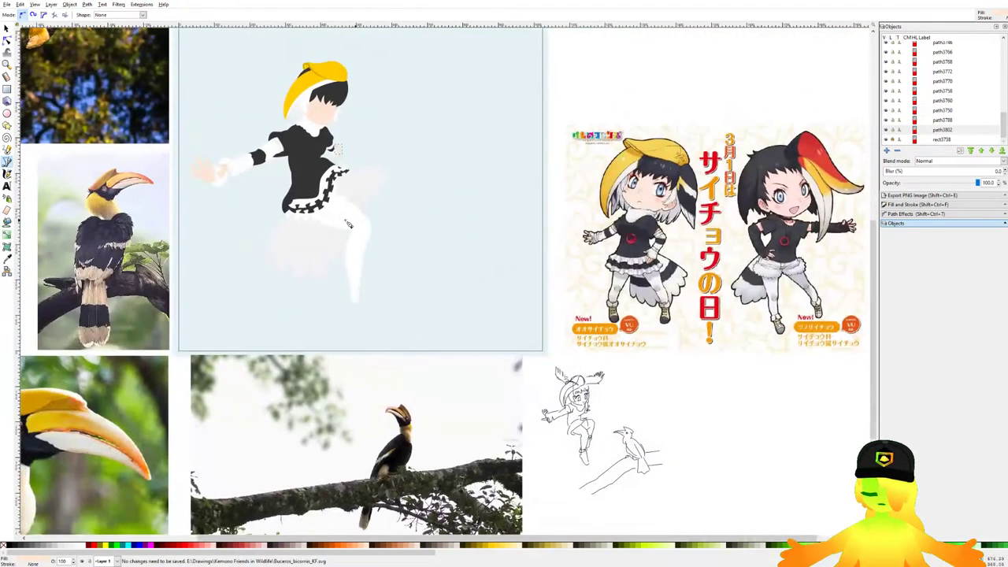
scroll(326, 251, "up", 4)
scroll(330, 257, "up", 5)
left_click_drag(124, 204, 294, 254)
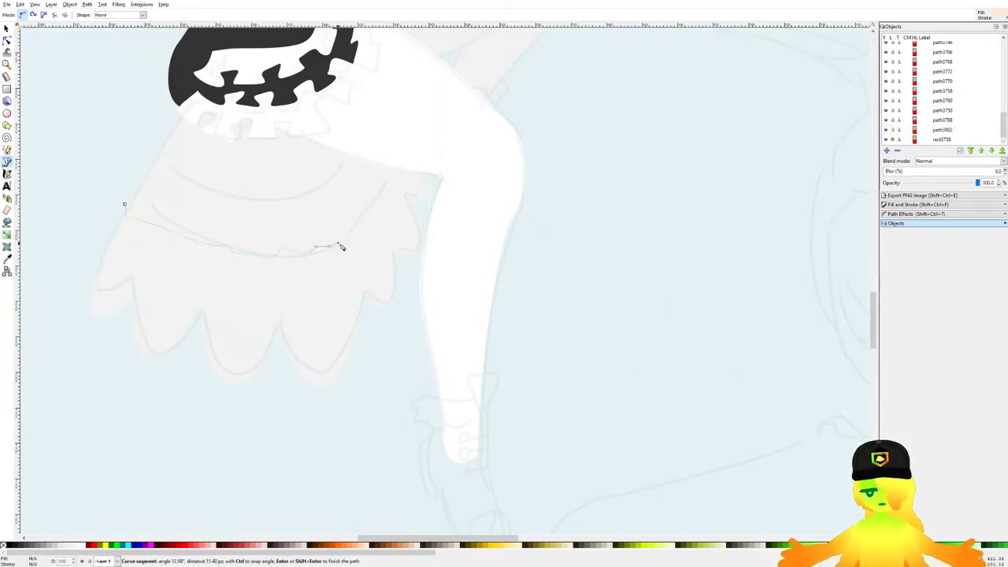
left_click(397, 165)
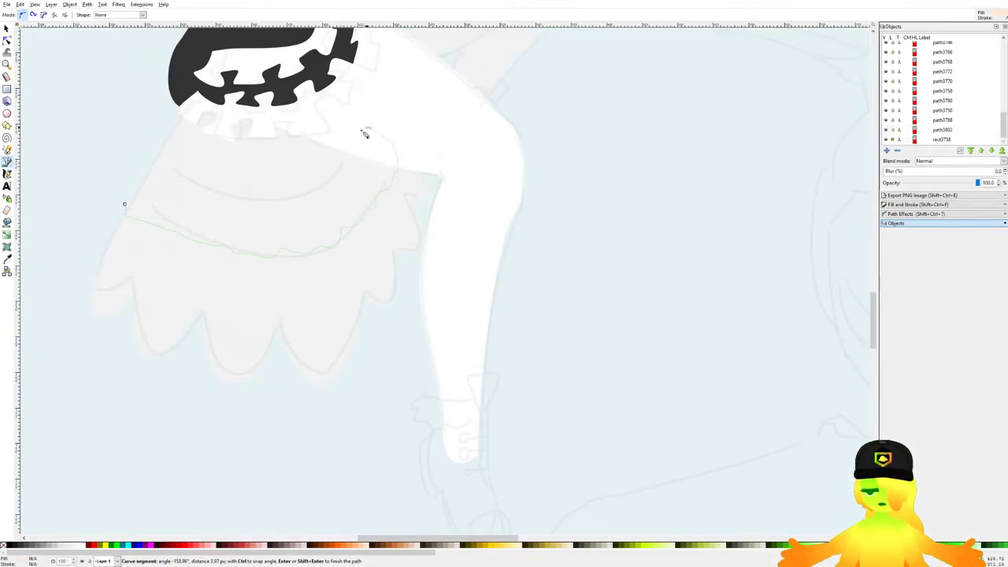
Step: Trace the tail band's wavy upper edge back to the tail's outer side and close the shape
left_click_drag(323, 181, 313, 188)
left_click_drag(285, 196, 194, 185)
left_click(154, 161)
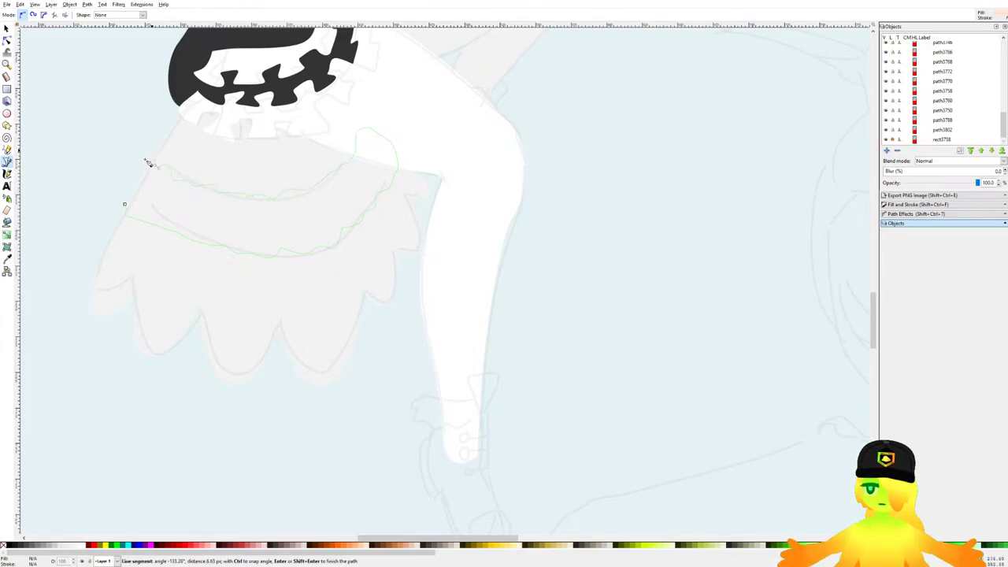
left_click(124, 205)
scroll(198, 204, "up", 1)
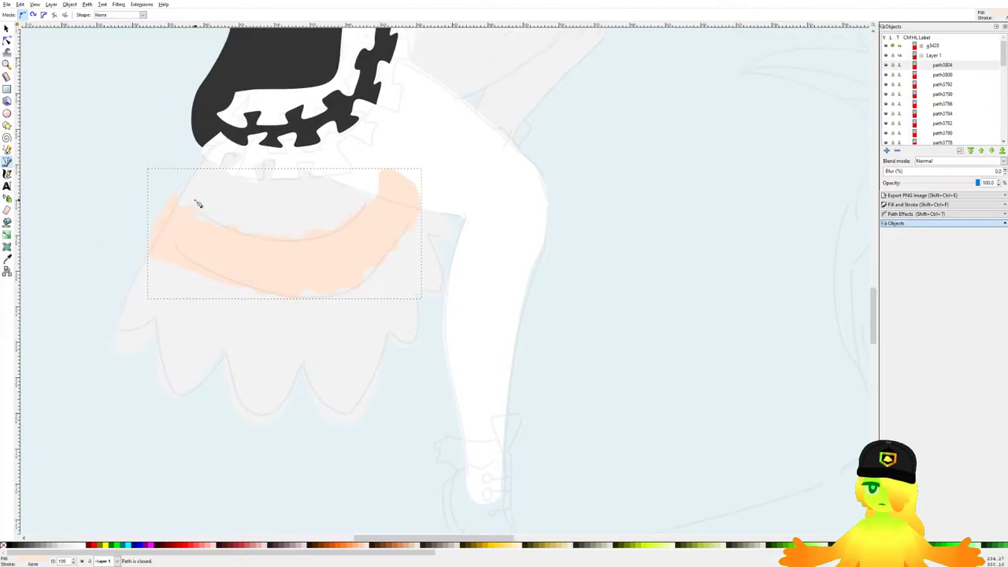
Step: Fill the tail band with the dark colour sampled from the dress and save the drawing
key("d")
left_click(225, 70)
key("s")
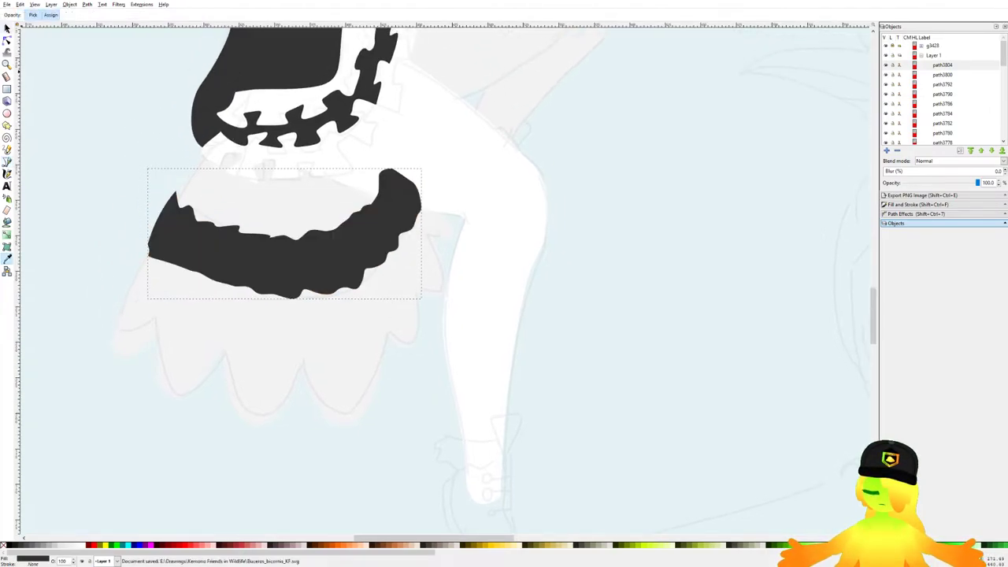
Step: Trim the dark band to the tail's outline using a duplicate of the tail, stack it behind the leg, and save
left_click(192, 183)
key("ctrl+d")
left_click(171, 215, "shift")
left_click(114, 73)
key("ctrl+s")
key("Page_Down")
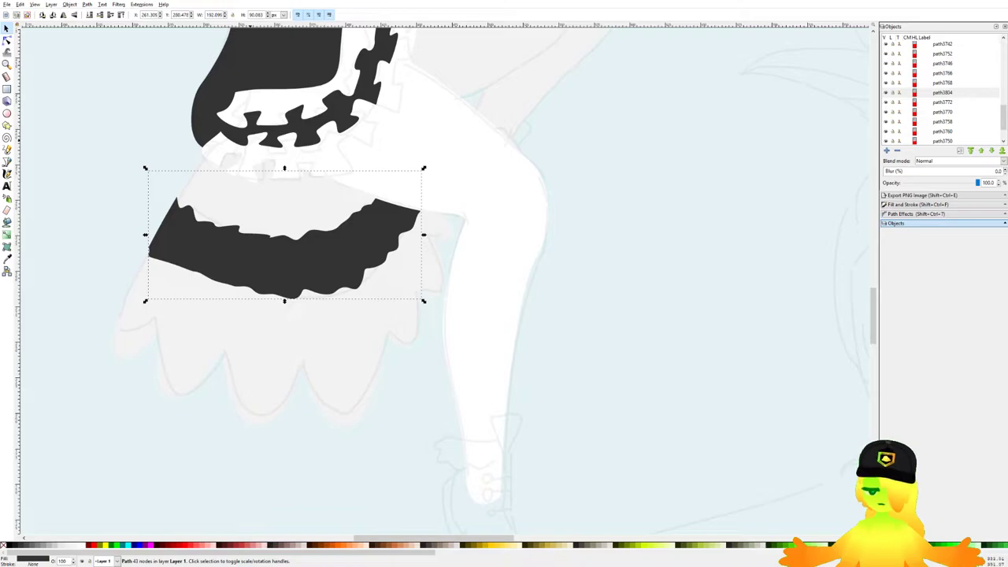
scroll(382, 181, "down", 5)
key("ctrl+s")
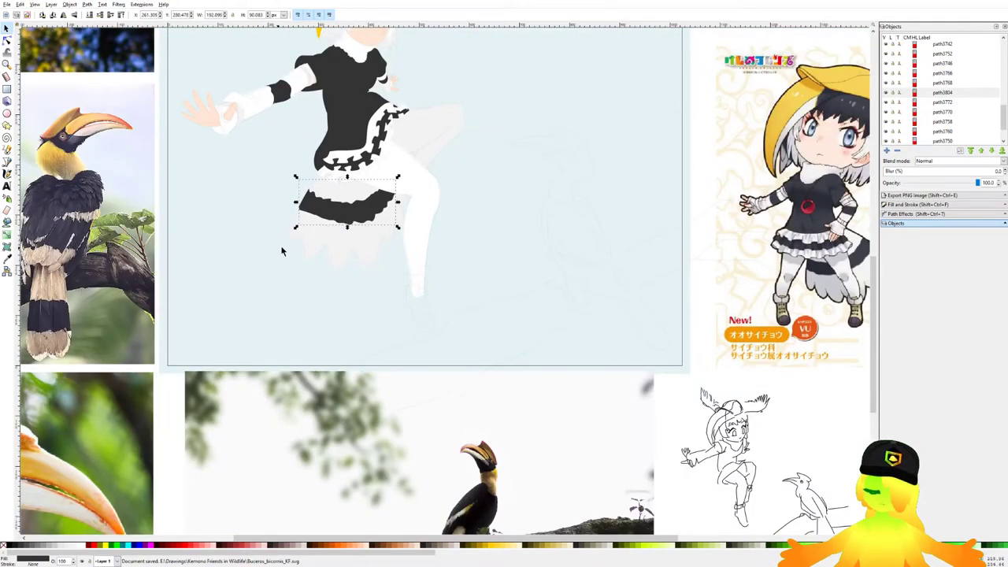
Step: Nudge the front leg's node behind the knee slightly upward to refine the outline, and save the drawing
scroll(368, 203, "up", 1)
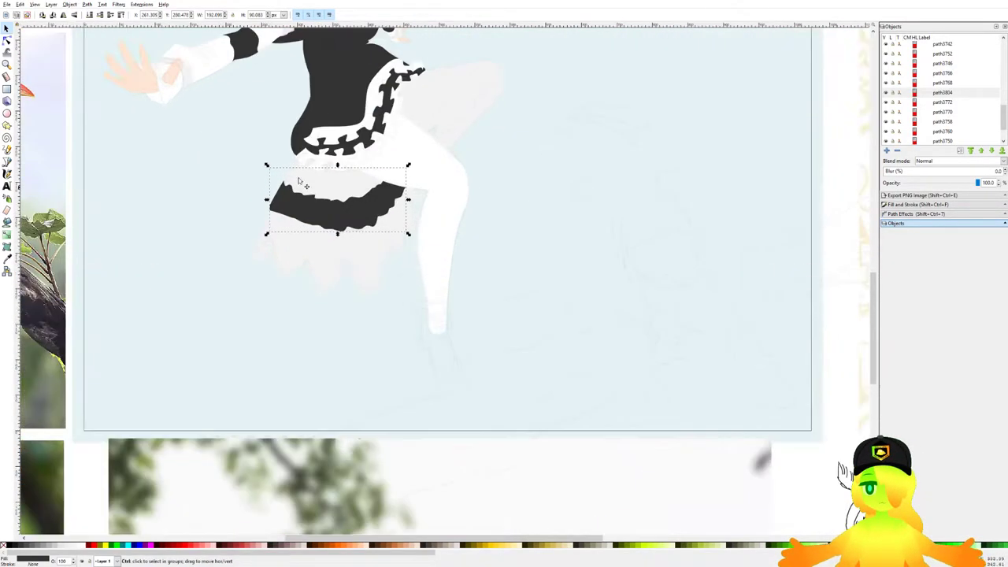
left_click(7, 40)
left_click(437, 231)
scroll(436, 232, "up", 1)
scroll(444, 124, "up", 2)
scroll(533, 178, "down", 3)
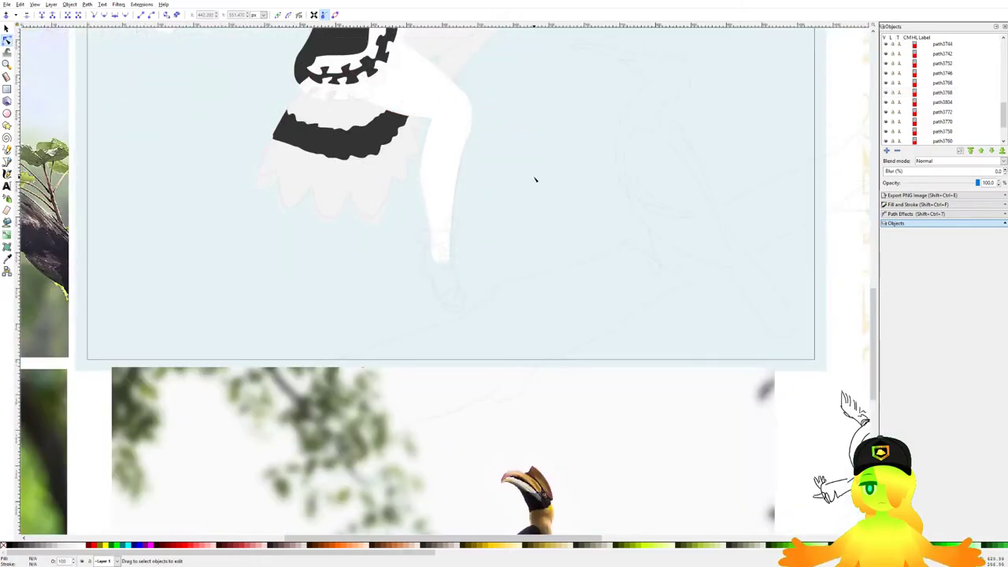
left_click(429, 123)
scroll(350, 31, "up", 1)
left_click_drag(271, 88, 411, 196)
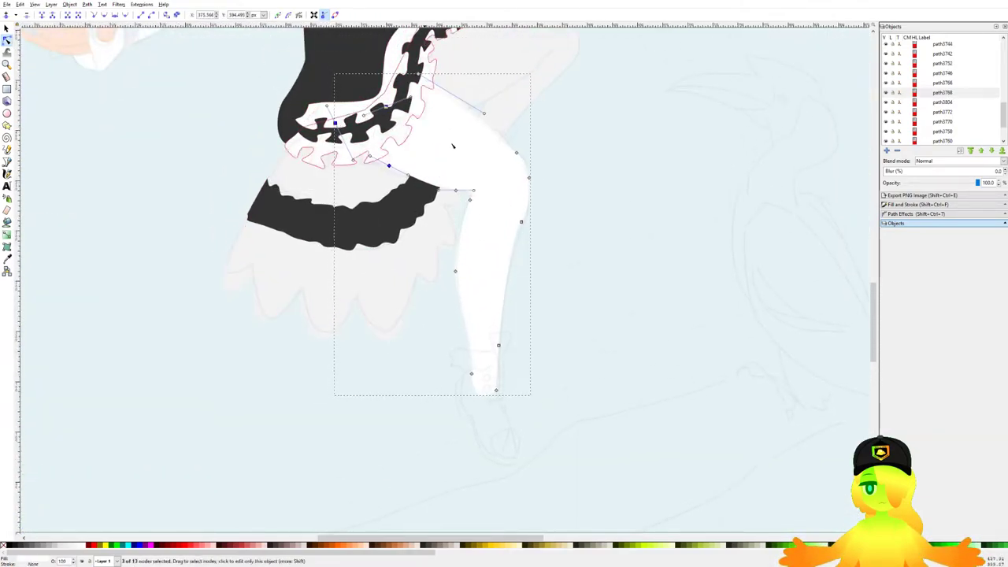
left_click(666, 190)
left_click(457, 192)
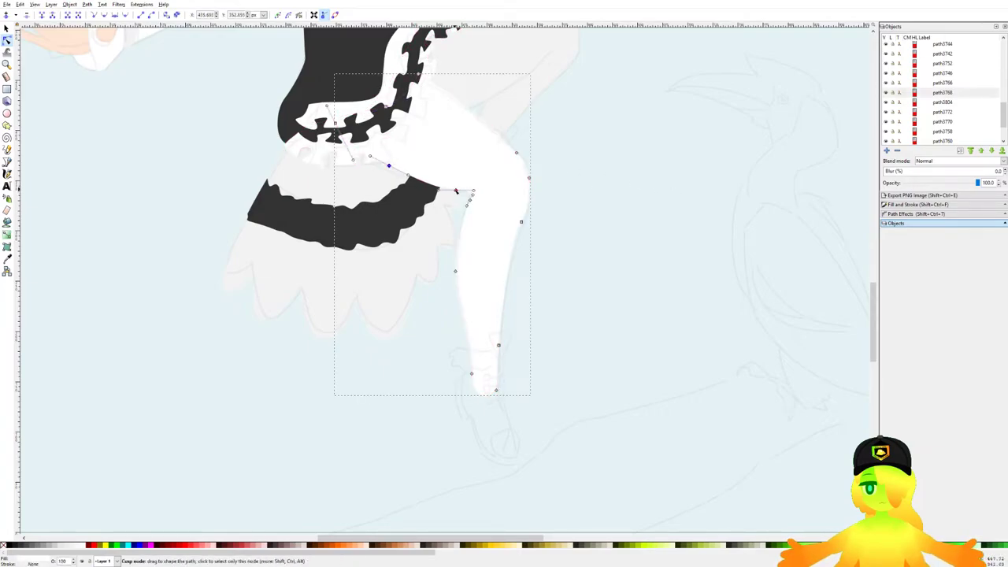
left_click_drag(457, 191, 457, 188)
left_click(606, 259)
scroll(500, 213, "down", 4)
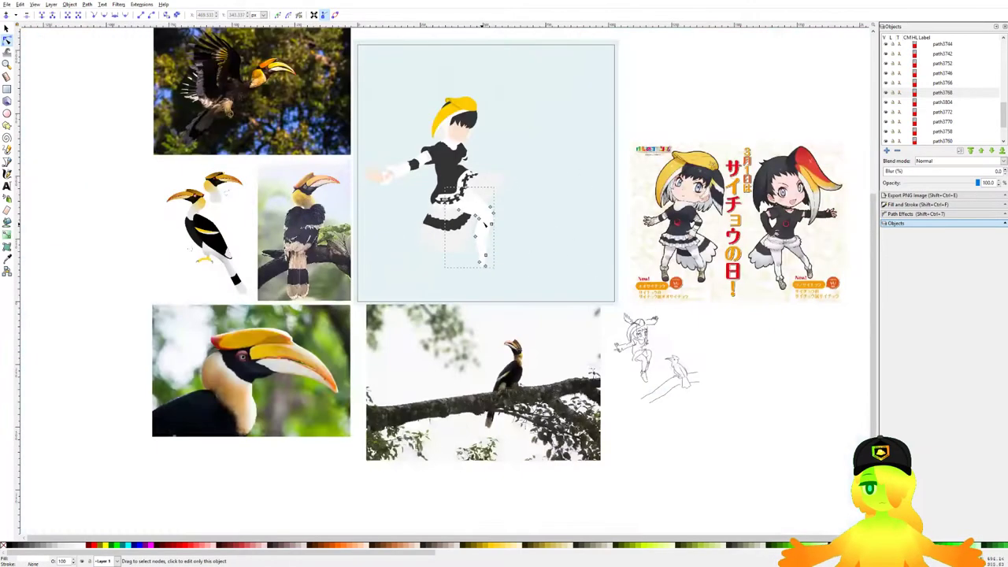
key("ctrl+s")
Step: Reshape the pointed end of the white ruffle at the hip so it no longer cuts into the dark ruffle's tip
scroll(496, 201, "up", 5)
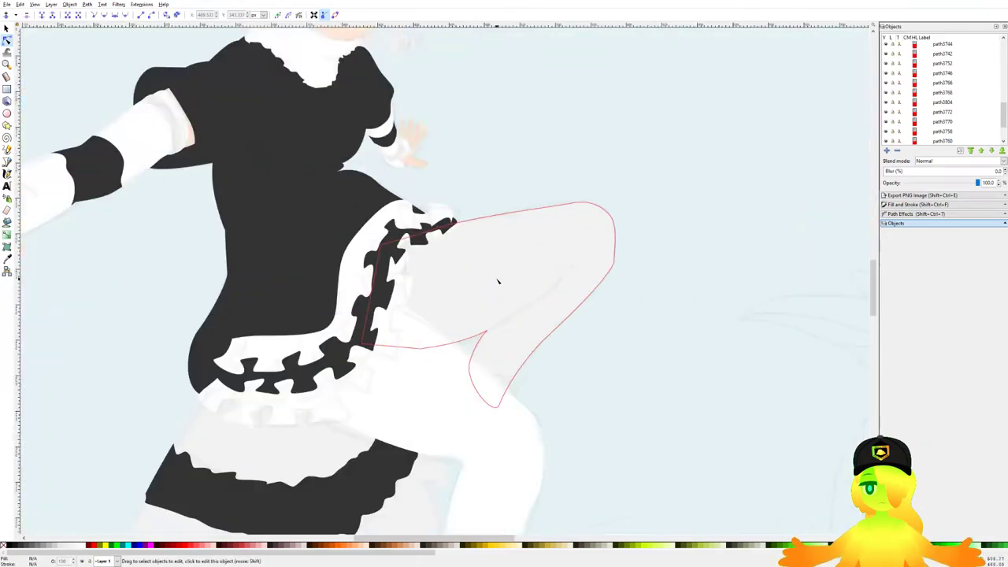
scroll(668, 216, "down", 4)
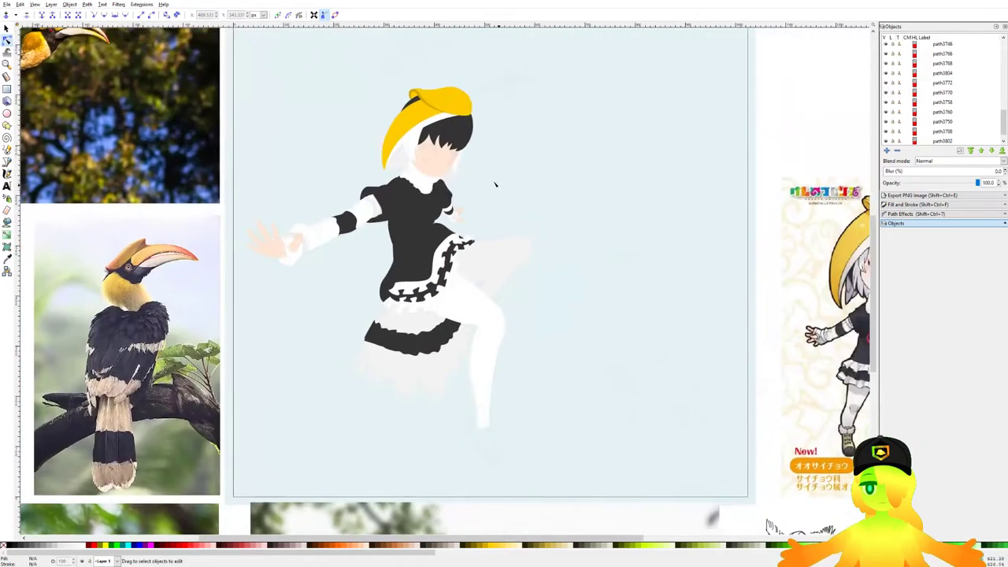
scroll(477, 176, "up", 5)
scroll(462, 374, "up", 4)
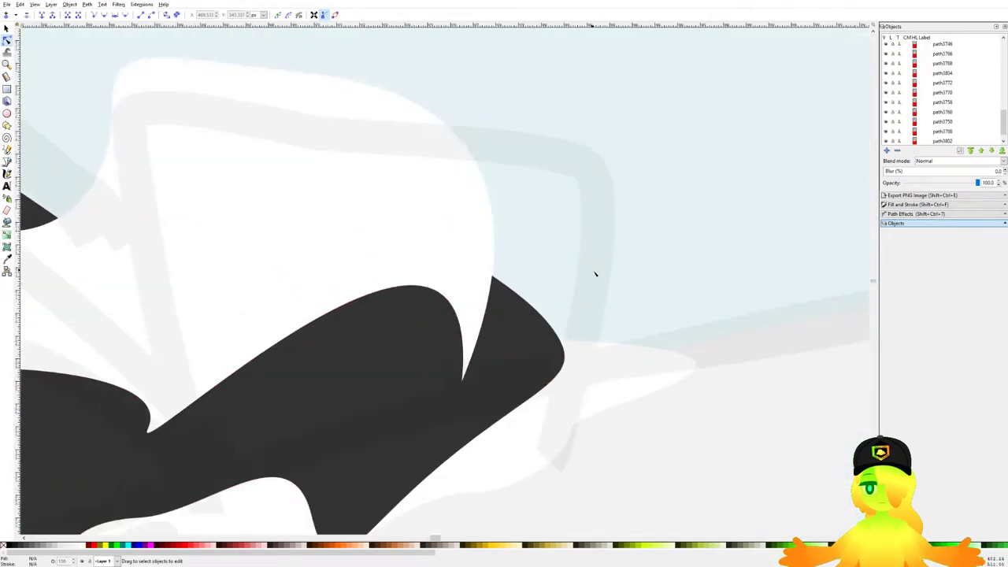
left_click(686, 356)
left_click(471, 334)
left_click(465, 378)
left_click(463, 379)
left_click_drag(463, 379, 548, 322)
key("ctrl+z")
left_click_drag(489, 404, 538, 312)
left_click_drag(564, 53, 362, 241)
left_click(722, 247)
left_click(723, 248)
scroll(653, 206, "down", 5)
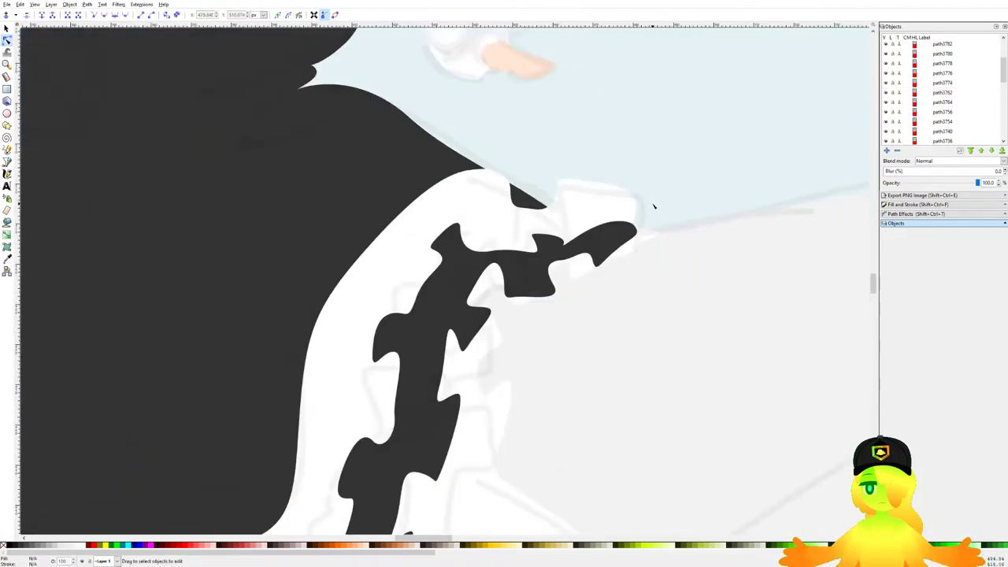
scroll(653, 207, "down", 5)
Step: Compare the traced figure with the reference character, examining the boots and their cuffs
left_click_drag(727, 130, 605, 228)
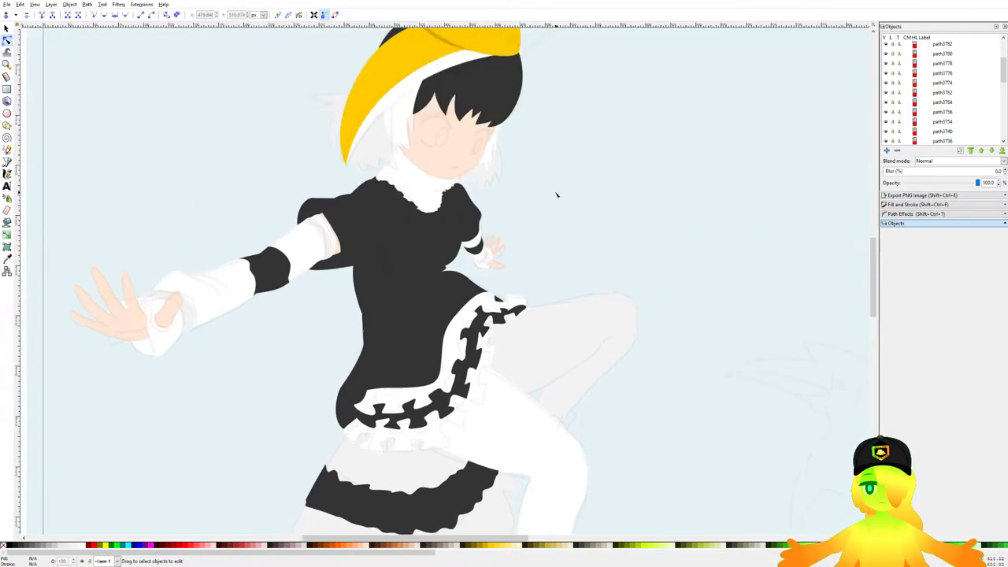
scroll(551, 185, "down", 3)
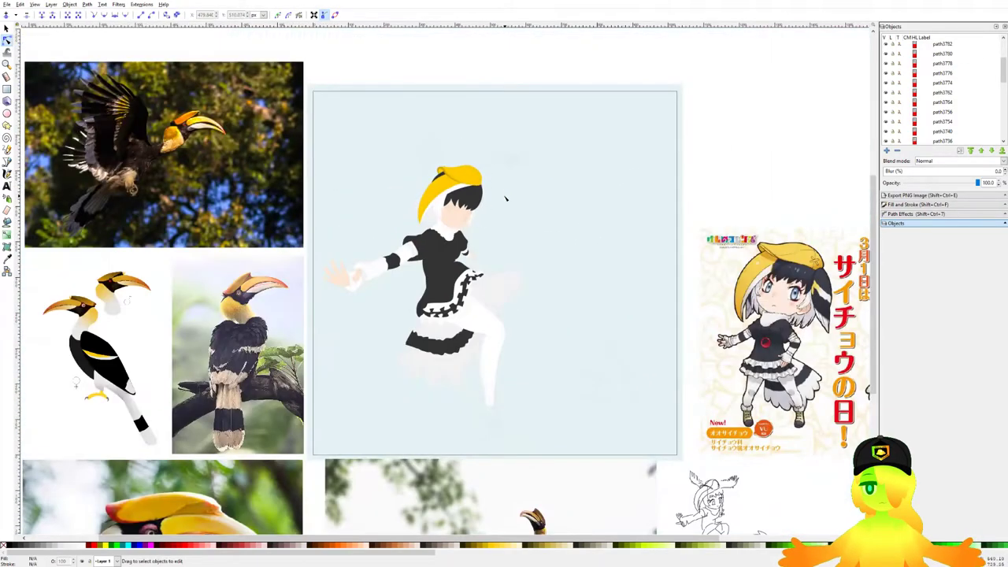
scroll(383, 176, "up", 2)
scroll(387, 175, "down", 4)
scroll(411, 277, "up", 3)
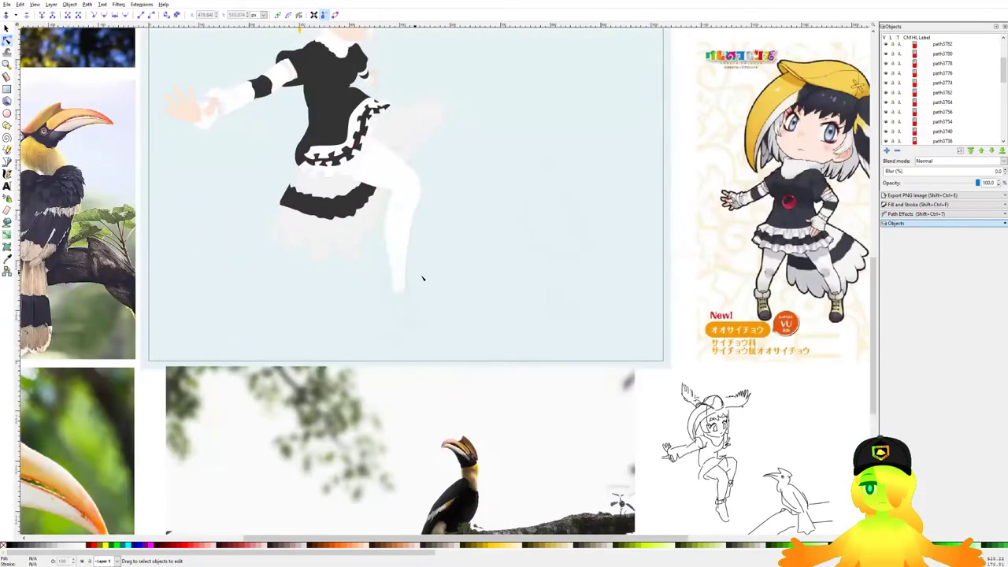
scroll(412, 276, "down", 2)
scroll(412, 276, "right", 1)
left_click(7, 162)
left_click_drag(478, 262, 440, 314)
scroll(633, 324, "up", 2)
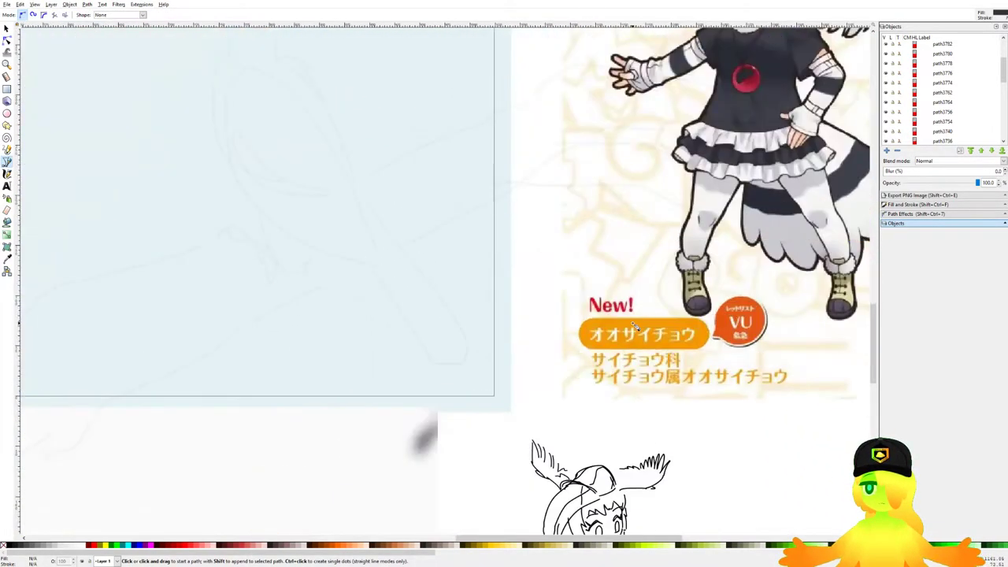
left_click_drag(632, 323, 575, 326)
left_click_drag(420, 327, 783, 330)
Step: Start the front leg's boot outline at the ankle, tracing around the flared tongue and down the boot's front edge
scroll(283, 232, "up", 4)
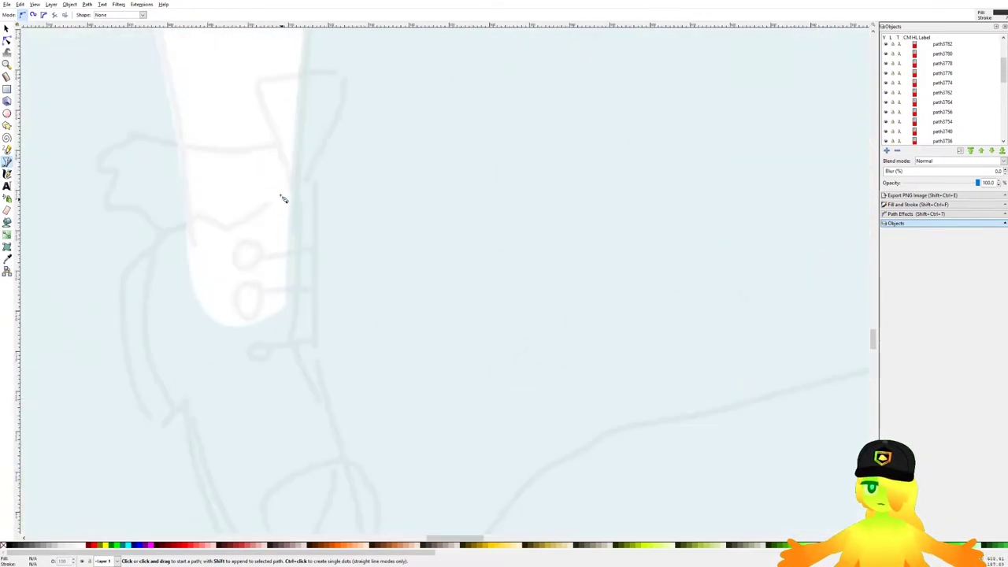
scroll(288, 210, "up", 1)
left_click(294, 216)
left_click_drag(254, 118, 311, 100)
left_click_drag(366, 122, 362, 156)
left_click_drag(336, 227, 336, 240)
left_click_drag(340, 312, 343, 196)
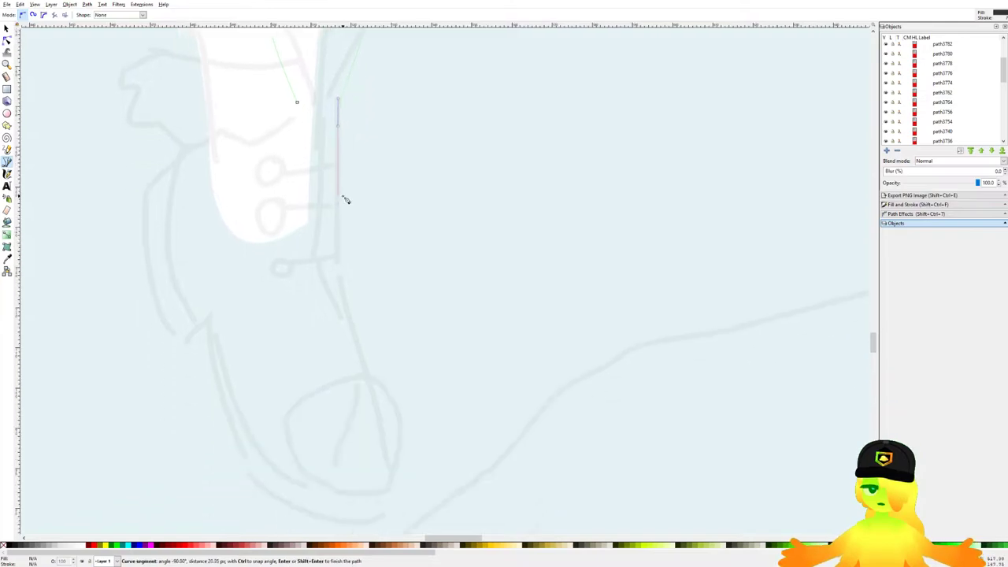
Step: Continue the boot outline down the front, around the rounded toe and back up along the sole
scroll(359, 244, "down", 5)
scroll(380, 231, "up", 1)
left_click_drag(389, 256, 412, 293)
left_click_drag(397, 410, 381, 423)
left_click_drag(358, 414, 423, 415)
left_click_drag(313, 386, 275, 345)
Step: Trace the boot's heel and back edge up to the ankle and close the outline at the tongue
left_click_drag(225, 239, 245, 260)
mouse_move(239, 187)
left_mouse_down()
mouse_move(233, 170)
mouse_move(281, 284)
mouse_move(233, 181)
left_mouse_up()
scroll(260, 181, "up", 4)
scroll(299, 212, "left", 1)
left_click_drag(319, 208, 312, 174)
left_click(310, 122)
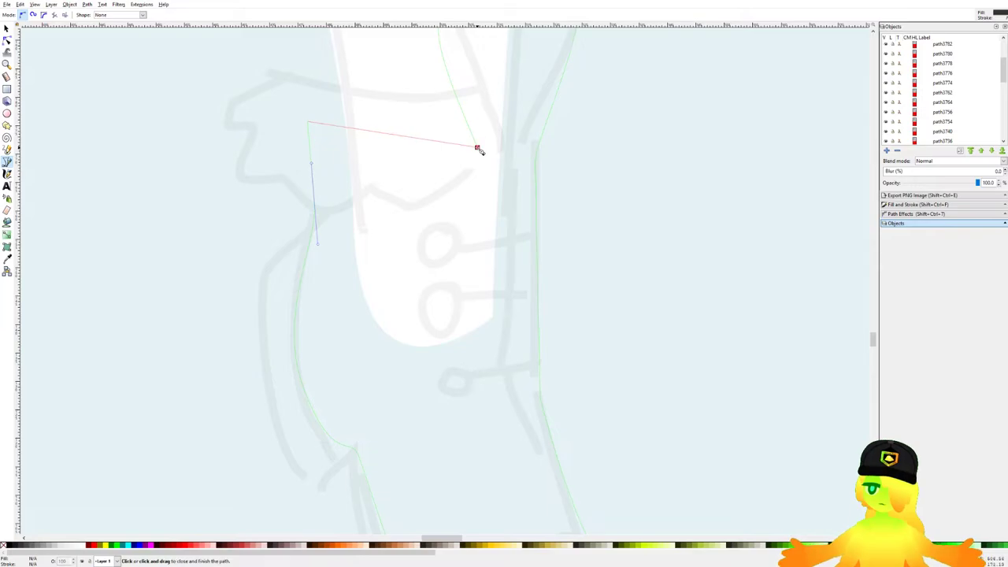
left_click(478, 149)
Step: Fill the boot shape with a tan yellow swatch from the palette
scroll(437, 181, "down", 6)
scroll(431, 184, "up", 2)
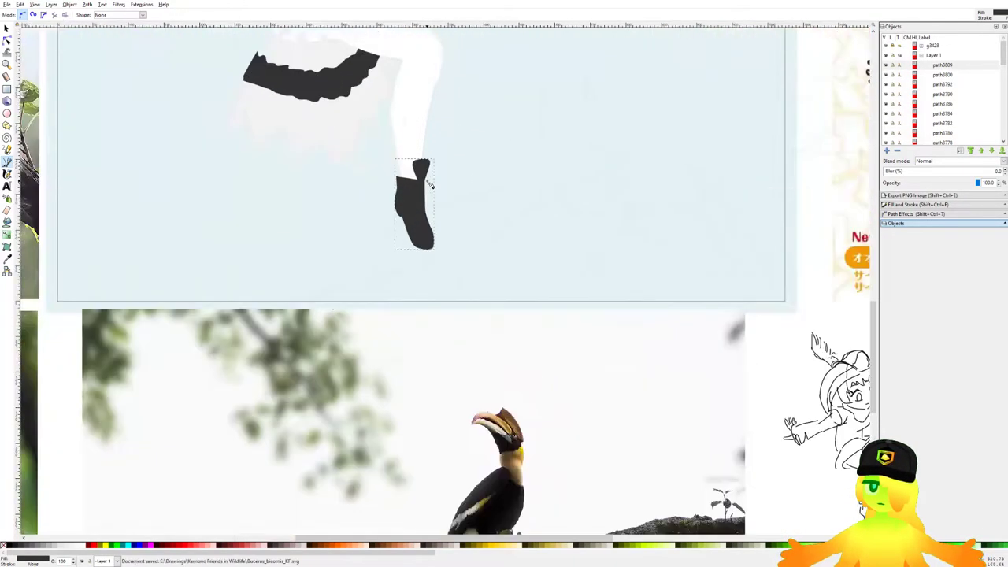
left_click(554, 545)
scroll(464, 218, "up", 1)
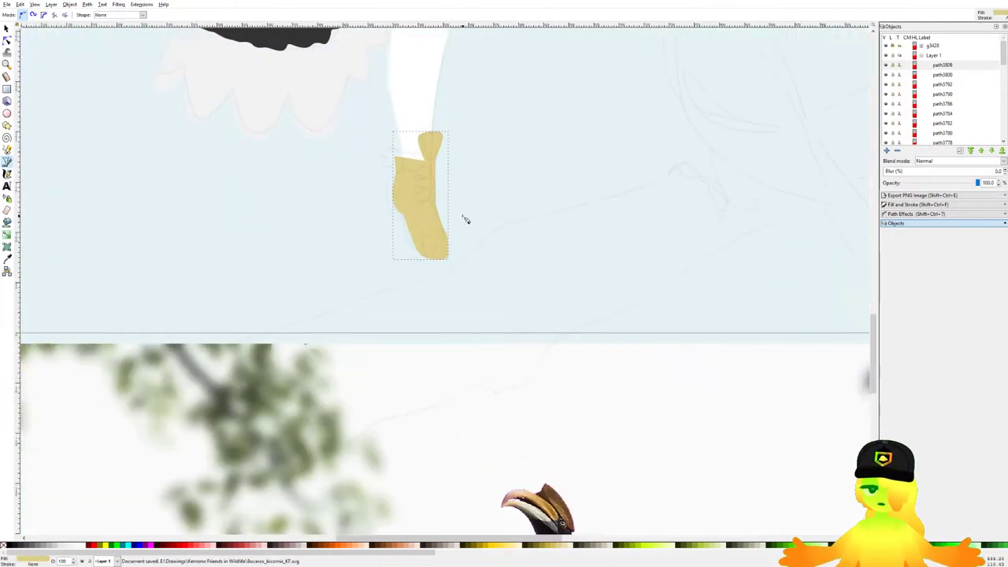
left_click_drag(463, 218, 281, 244)
scroll(283, 228, "down", 1)
scroll(270, 204, "up", 2)
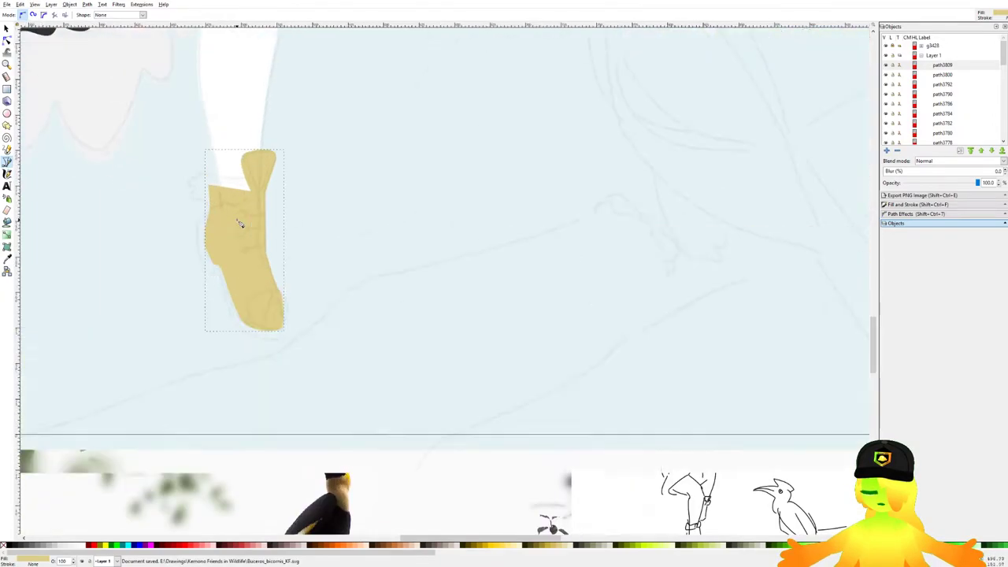
Step: Trace the boot's fluffy cuff from the front edge up around the notch at the tongue and along its top
scroll(268, 202, "down", 3)
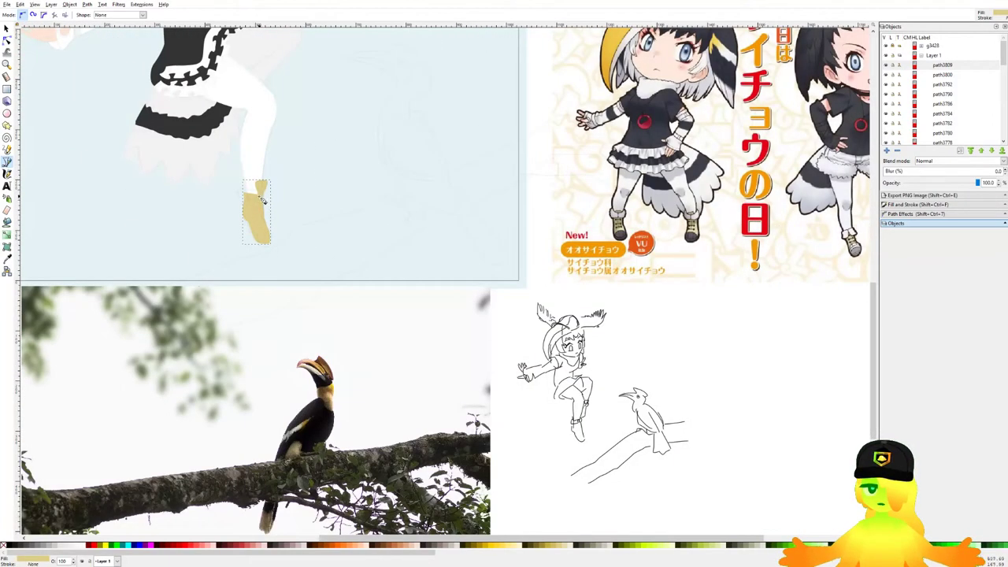
scroll(262, 200, "up", 6)
left_click(348, 308)
left_click(381, 166)
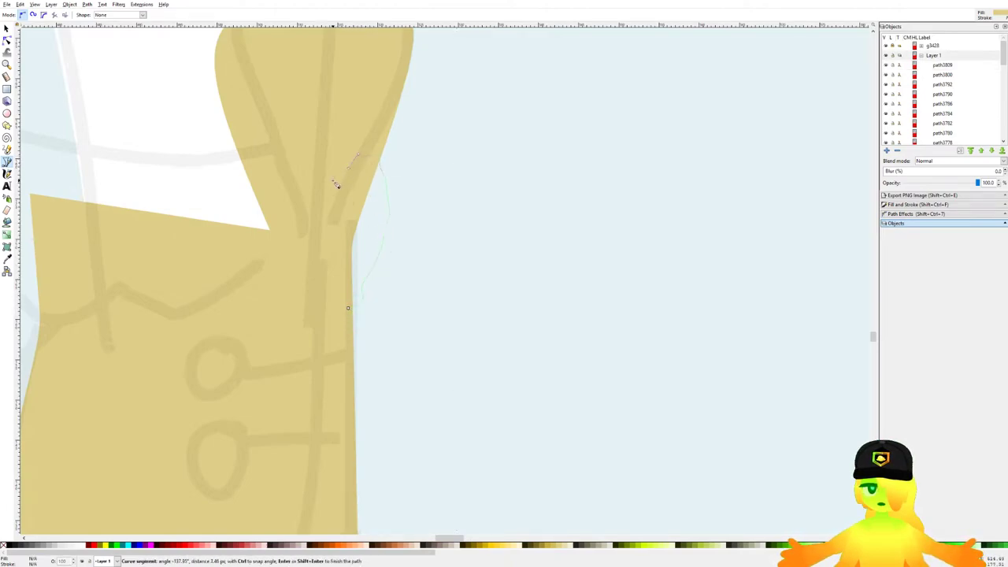
left_click(310, 228)
left_click_drag(288, 168, 425, 194)
left_click(355, 156)
left_click(437, 189)
left_click(343, 207)
left_click(286, 192)
Step: Trace the cuff's bumpy back side and wavy lower edge, and close the shape at the boot's front
left_click(182, 186)
left_click(145, 217)
left_click(161, 255)
left_click(145, 302)
left_click(178, 331)
left_click(208, 368)
left_click_drag(325, 384, 338, 391)
left_click_drag(407, 393, 508, 360)
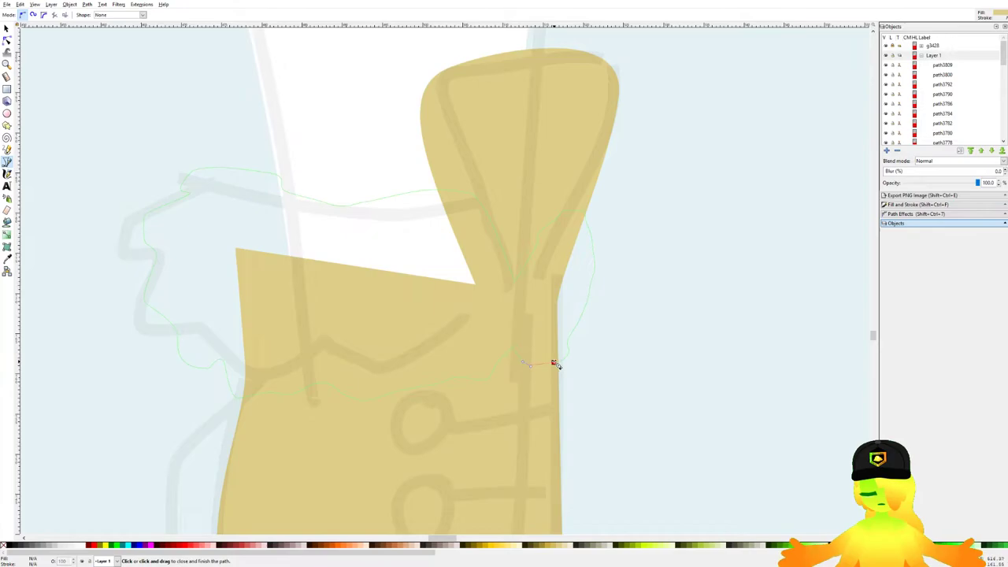
left_click(553, 361)
Step: Fill the boot's cuff with a light grey sampled from the drawing
scroll(583, 338, "down", 6)
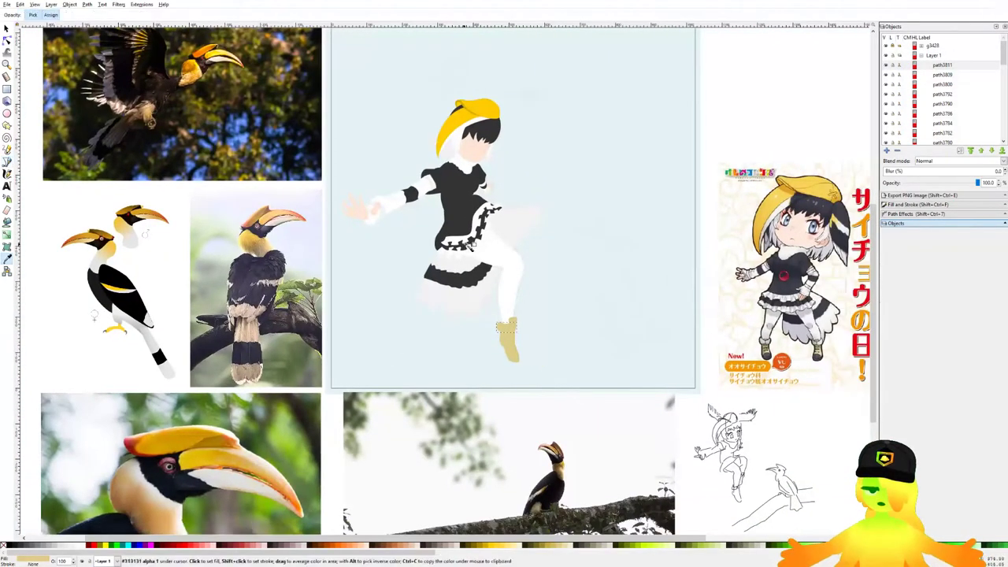
key("d")
scroll(518, 341, "up", 6)
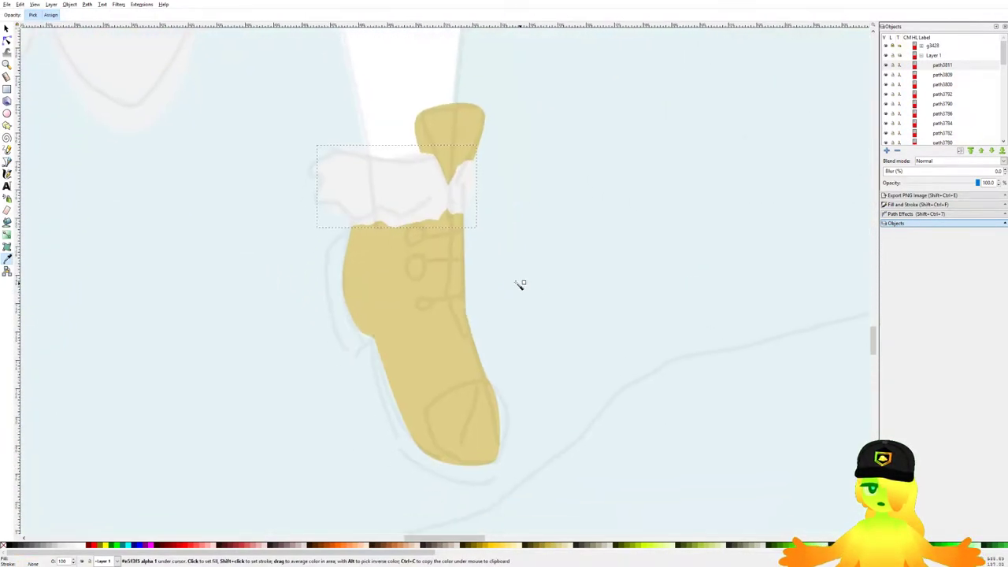
scroll(528, 289, "down", 1)
Step: Start tracing the boot's sole shape with the Pen tool, across the toe cap, around the toe tip and along the underside
left_click(7, 156)
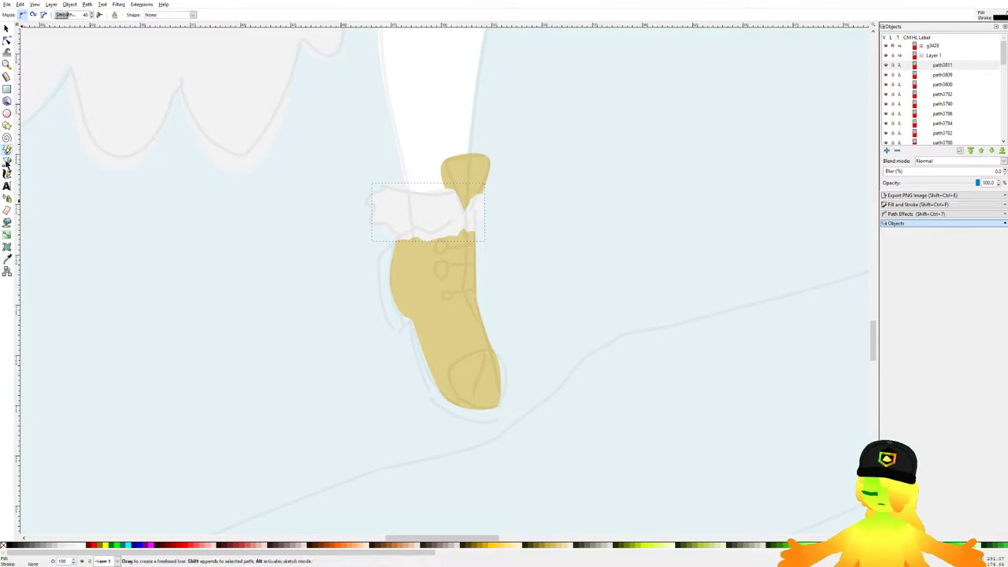
left_click(7, 161)
scroll(400, 234, "down", 3)
scroll(307, 205, "up", 6)
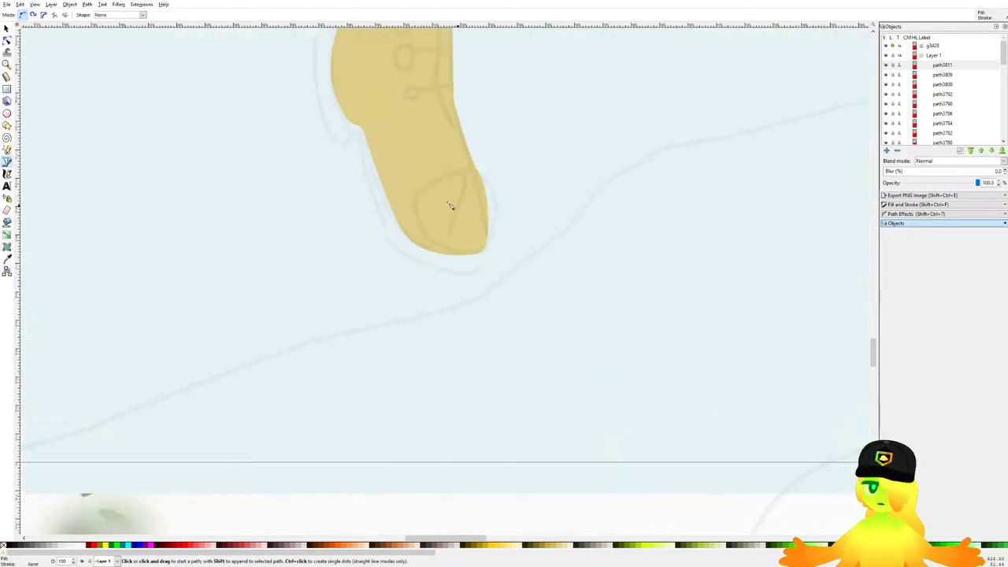
left_click(300, 287)
left_click_drag(488, 189, 538, 215)
key("Escape")
left_click_drag(282, 289, 363, 200)
left_click_drag(510, 209, 547, 223)
left_click_drag(521, 404, 494, 443)
left_click_drag(317, 404, 239, 368)
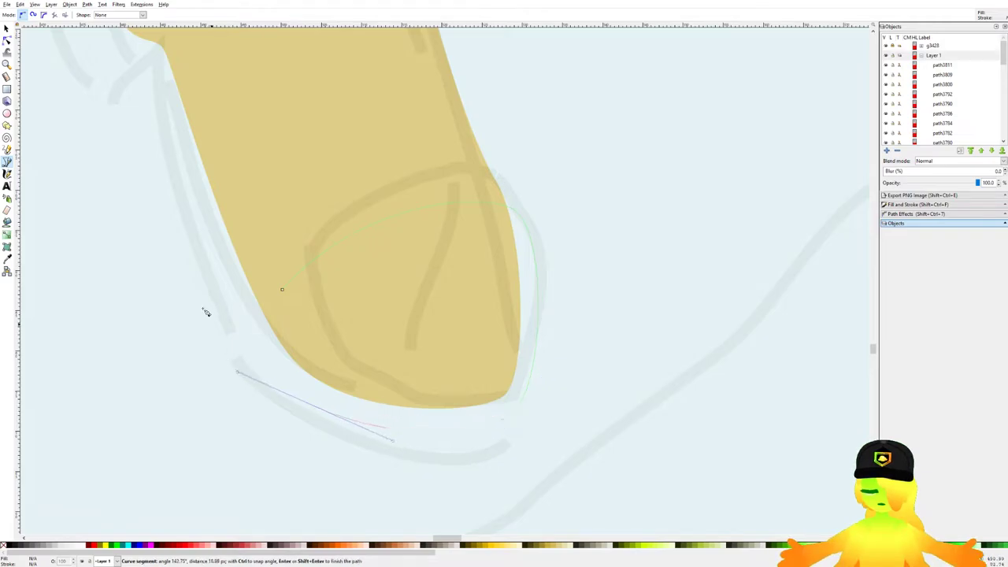
Step: Examine the soles and toe caps of the boots in the reference character art
left_click_drag(213, 236, 472, 308)
scroll(454, 300, "down", 6)
scroll(451, 293, "down", 2)
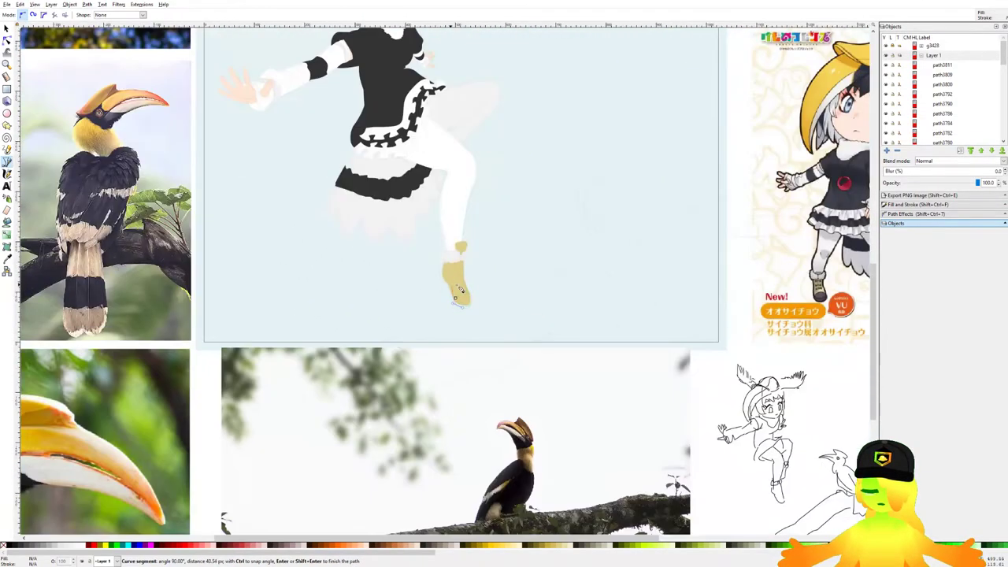
left_click_drag(819, 317, 553, 271)
scroll(671, 274, "up", 3)
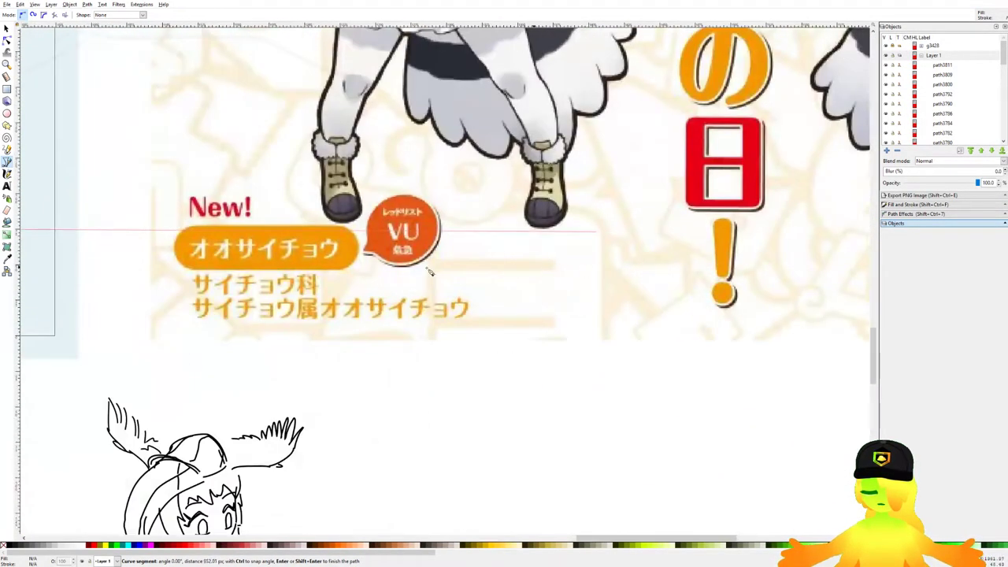
left_click_drag(81, 228, 709, 300)
left_click_drag(255, 304, 958, 337)
scroll(543, 300, "up", 4)
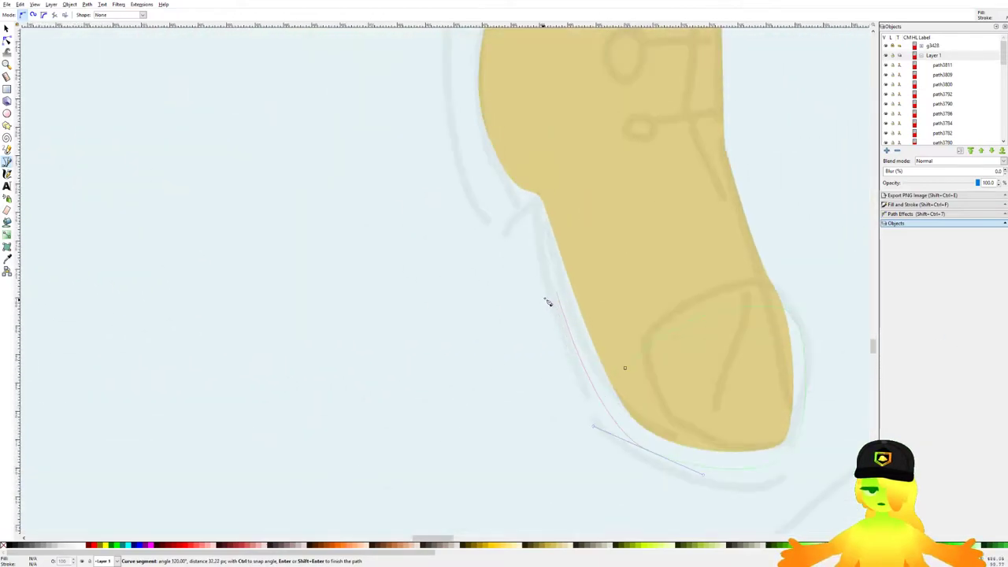
Step: Continue the sole outline up the underside, around the bottom of the heel and up the heel's back edge
left_click(535, 229)
left_click_drag(506, 231, 474, 212)
key("BackSpace")
left_click_drag(459, 179, 484, 230)
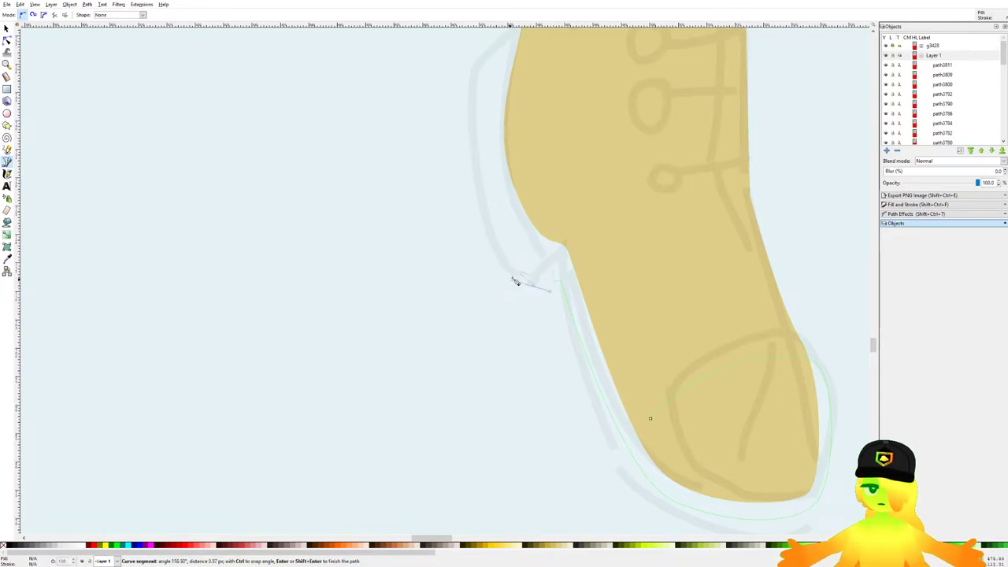
scroll(513, 283, "up", 3)
left_click_drag(500, 293, 480, 275)
scroll(461, 297, "up", 3)
left_click_drag(439, 223, 429, 167)
left_click_drag(440, 126, 447, 264)
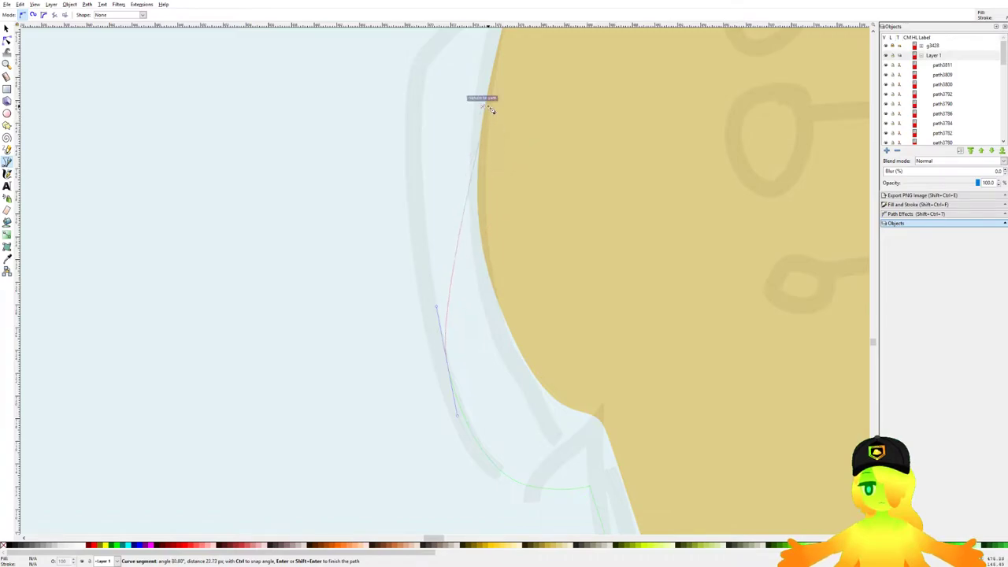
Step: Trace the sole's inner edge down across the boot from the heel and close the shape at the toe cap
scroll(486, 105, "down", 3)
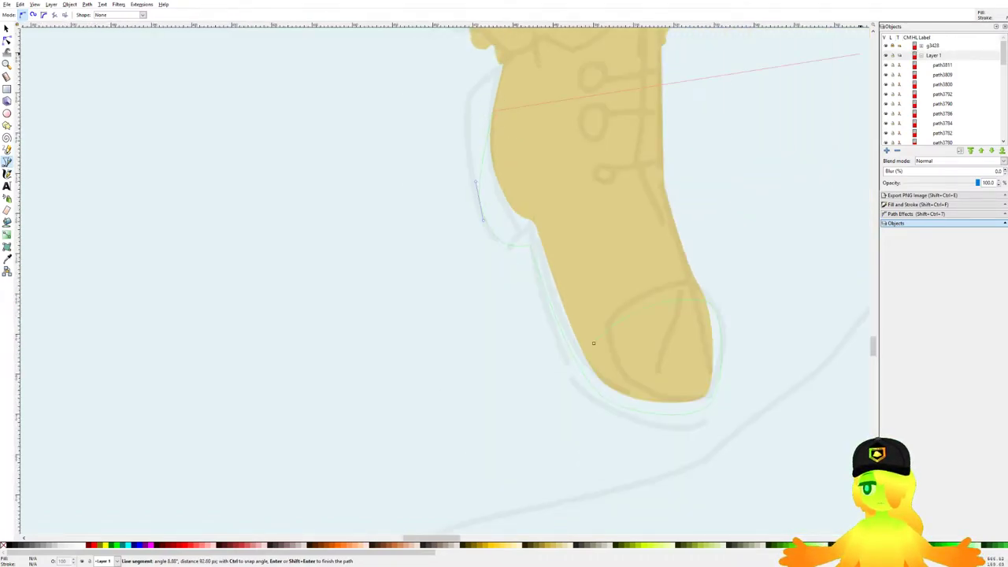
scroll(498, 203, "up", 2)
left_click_drag(478, 225, 542, 274)
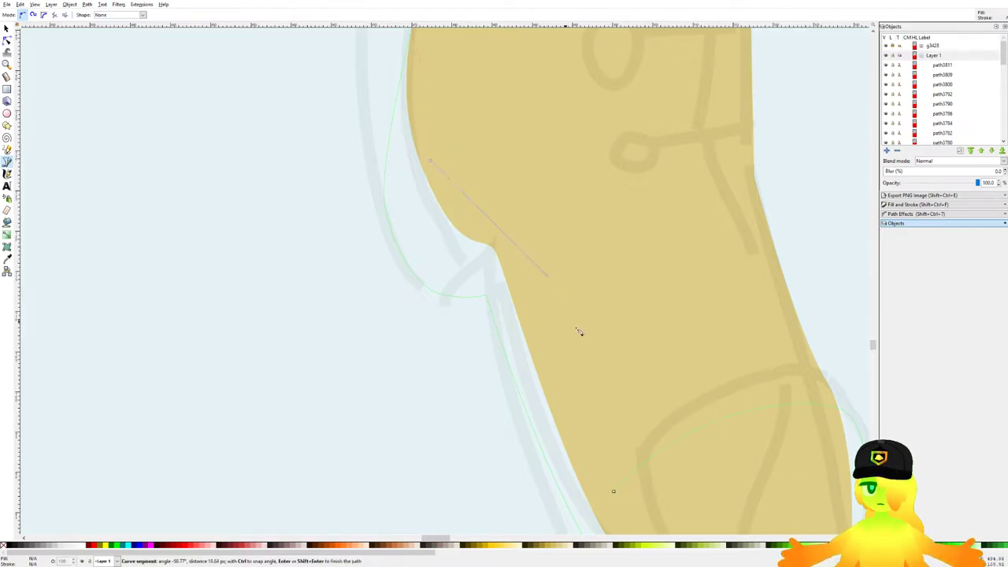
scroll(445, 262, "down", 2)
left_click_drag(459, 292, 498, 334)
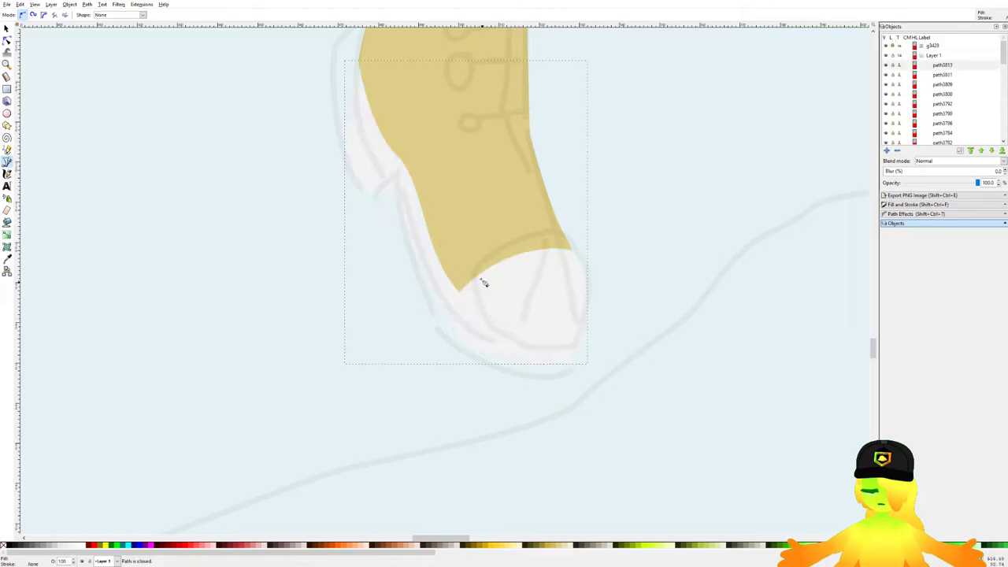
Step: Fill the sole and toe cap shape with the dark grey sampled from the character's outfit
scroll(466, 254, "down", 4)
left_click_drag(468, 238, 478, 305)
key("d")
left_click(351, 104)
Step: Reshape the curve of the sole's inner edge above the heel by adjusting the arch node's handle
scroll(471, 303, "up", 3)
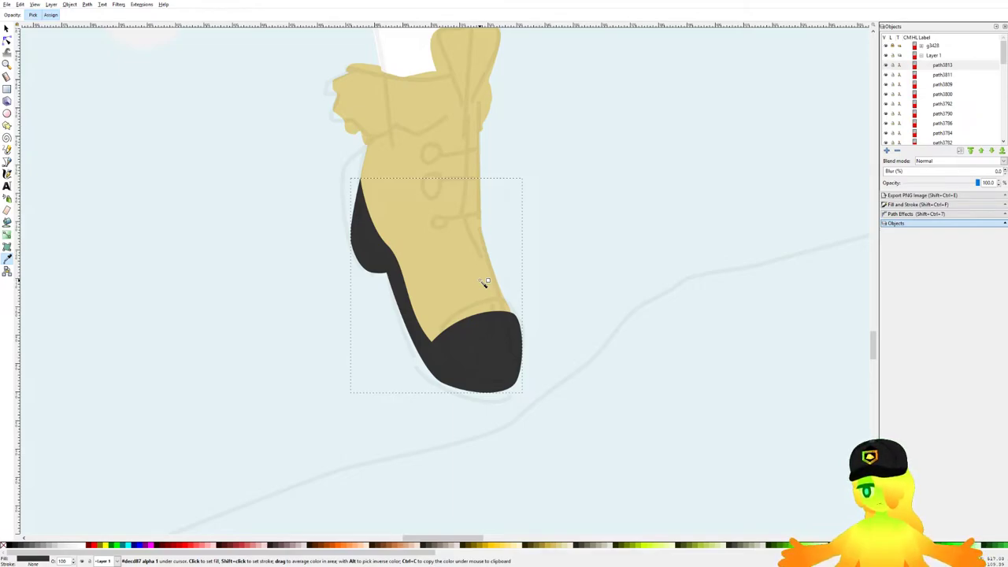
scroll(480, 270, "up", 3)
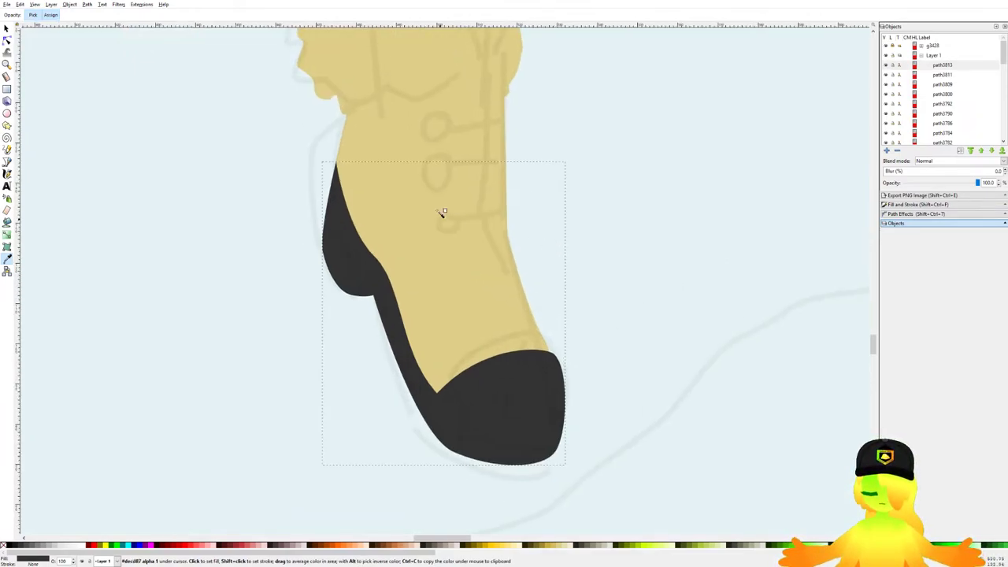
left_click(6, 39)
scroll(336, 215, "up", 1)
left_click(390, 274)
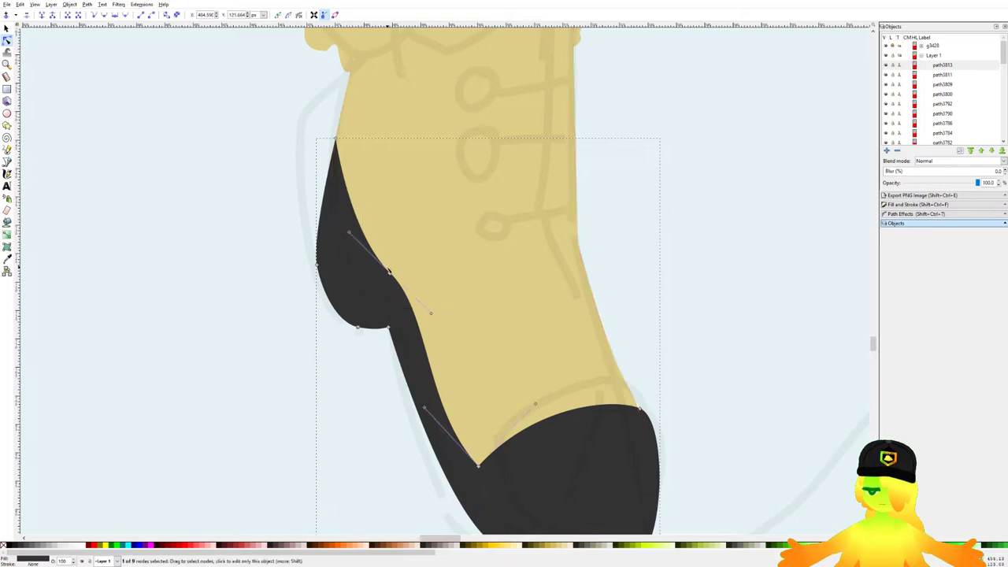
left_click_drag(349, 233, 322, 206)
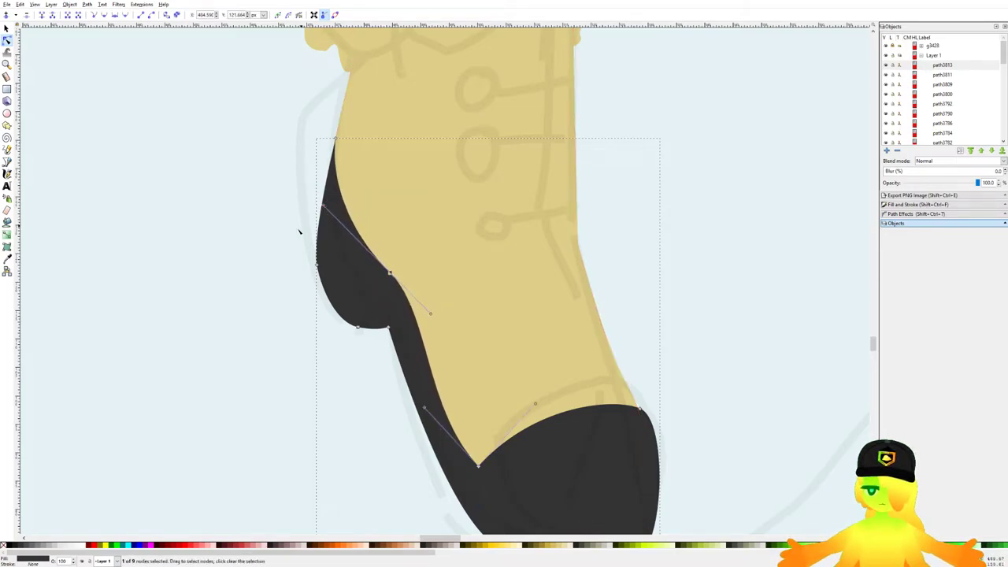
Step: Select the boot's fluffy cuff and fill it with the light grey sampled from the pale feathered shape below the skirt
left_click(272, 277)
left_click(268, 284)
scroll(365, 259, "down", 5)
scroll(414, 230, "up", 3)
left_click(355, 176)
scroll(441, 189, "down", 3)
key("d")
left_click(239, 109)
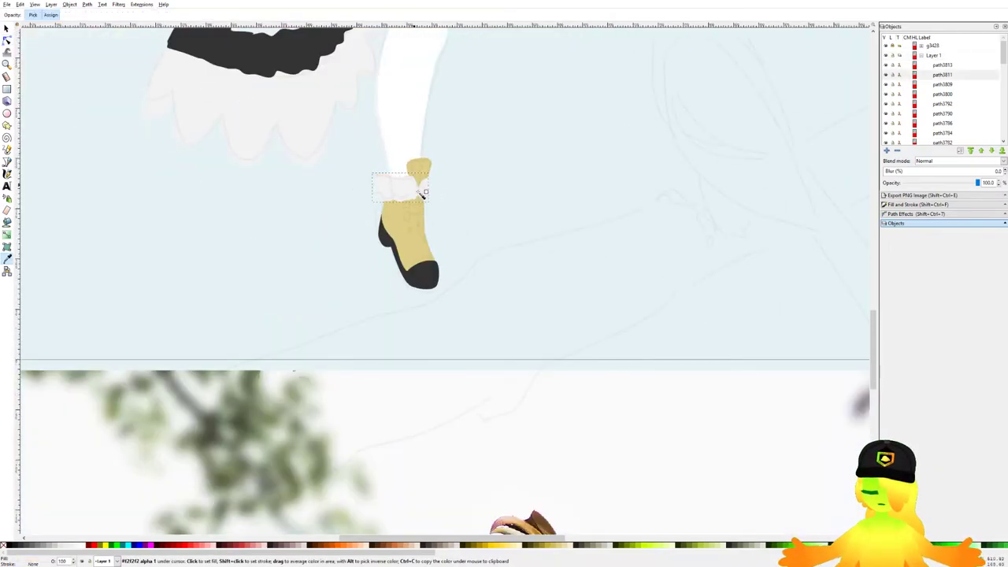
Step: Draw a small ellipse for a lace eyelet on the boot and fill it with the sole's dark grey
scroll(418, 201, "up", 3)
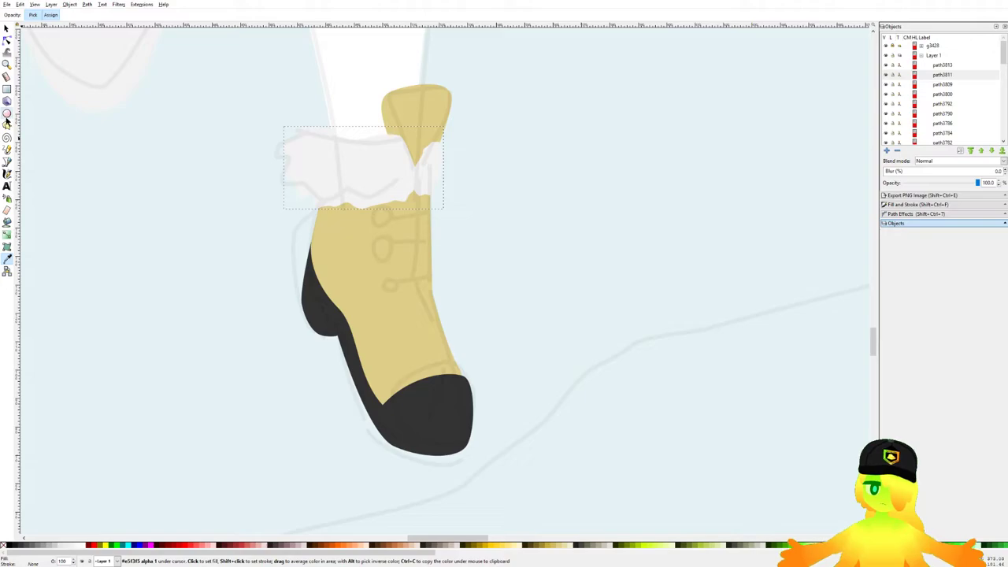
left_click(6, 113)
scroll(397, 190, "down", 4)
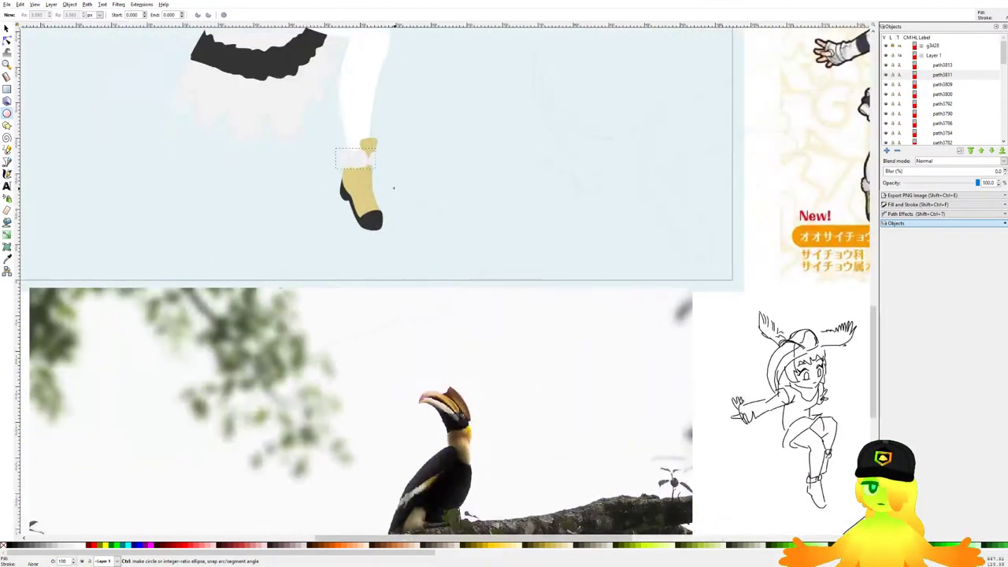
scroll(397, 189, "up", 5)
mouse_move(360, 184)
left_mouse_down()
mouse_move(393, 222)
mouse_move(425, 225)
mouse_move(416, 117)
mouse_move(440, 282)
mouse_move(457, 288)
mouse_move(437, 262)
mouse_move(455, 282)
left_mouse_up()
key("d")
left_click(259, 293)
Step: Duplicate the eyelet ellipse into a column of three and position and tilt them along the boot's lacing
left_click(6, 29)
scroll(281, 142, "up", 1)
key("ctrl+d")
key("ctrl+d")
key("ctrl+z")
left_click(445, 305)
left_click(445, 305)
left_click(450, 288)
left_click(420, 241)
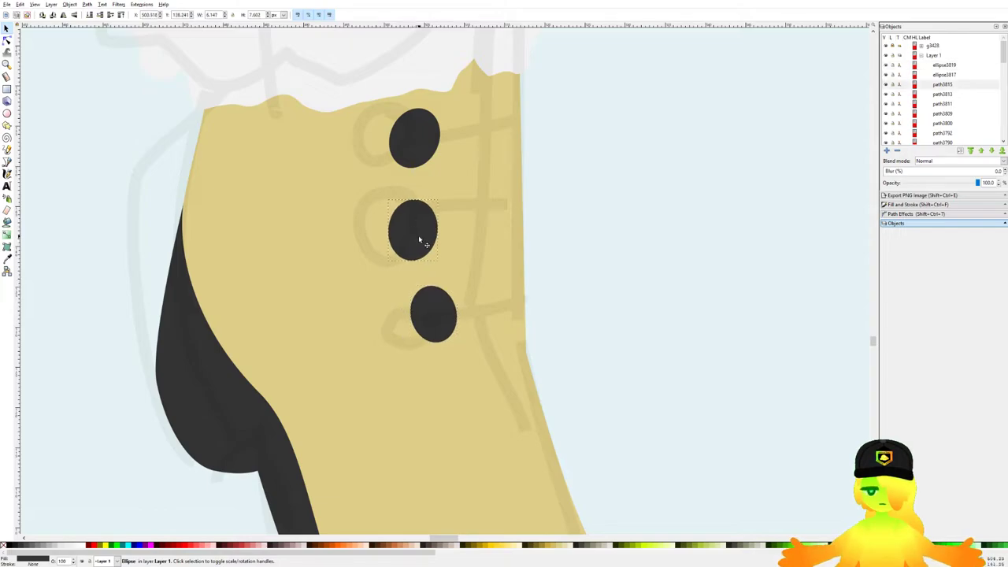
left_click(594, 229)
scroll(516, 235, "down", 3)
scroll(572, 224, "up", 5)
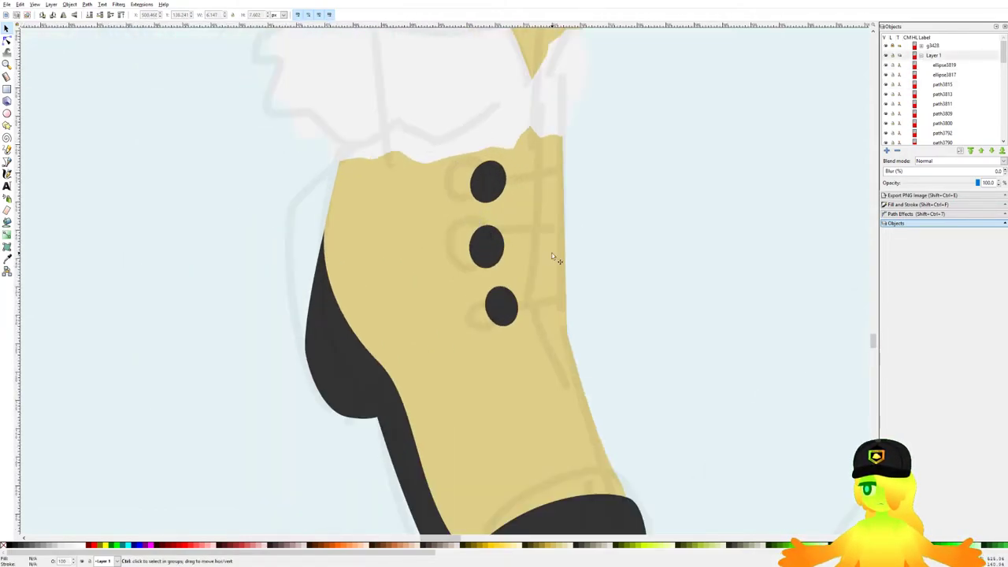
left_click_drag(442, 197, 524, 228)
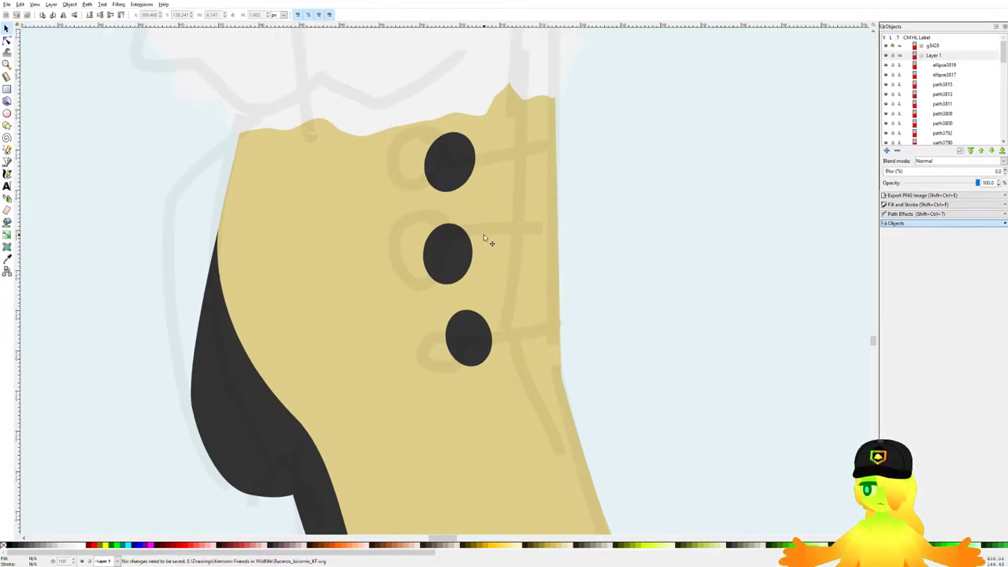
Step: Trace an open curved line for the boot's front opening, from the cuff down past the lowest eyelet
scroll(484, 235, "down", 1)
left_click(7, 161)
scroll(550, 139, "up", 1)
left_click(546, 93)
scroll(525, 214, "down", 2)
scroll(504, 282, "down", 6)
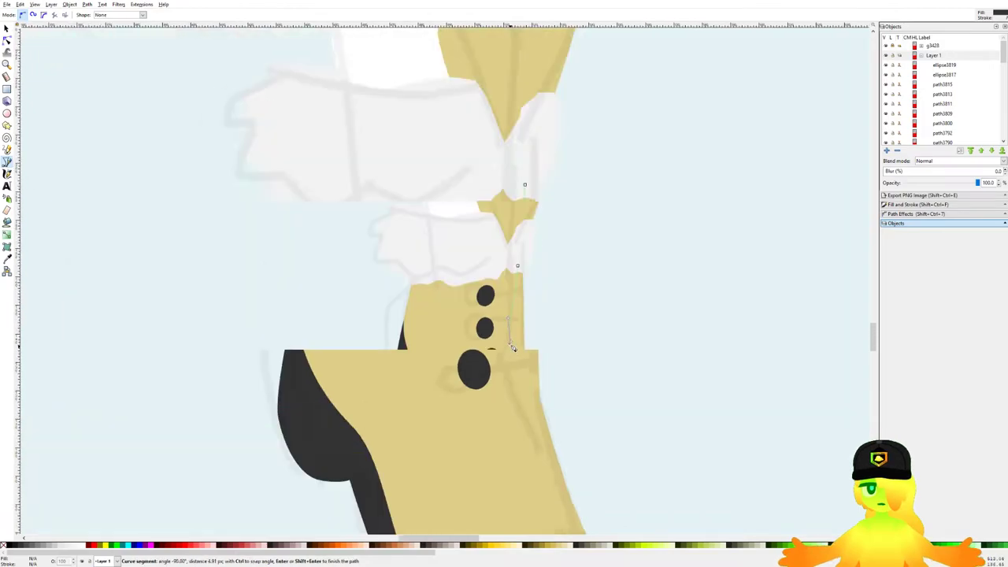
scroll(206, 277, "up", 4)
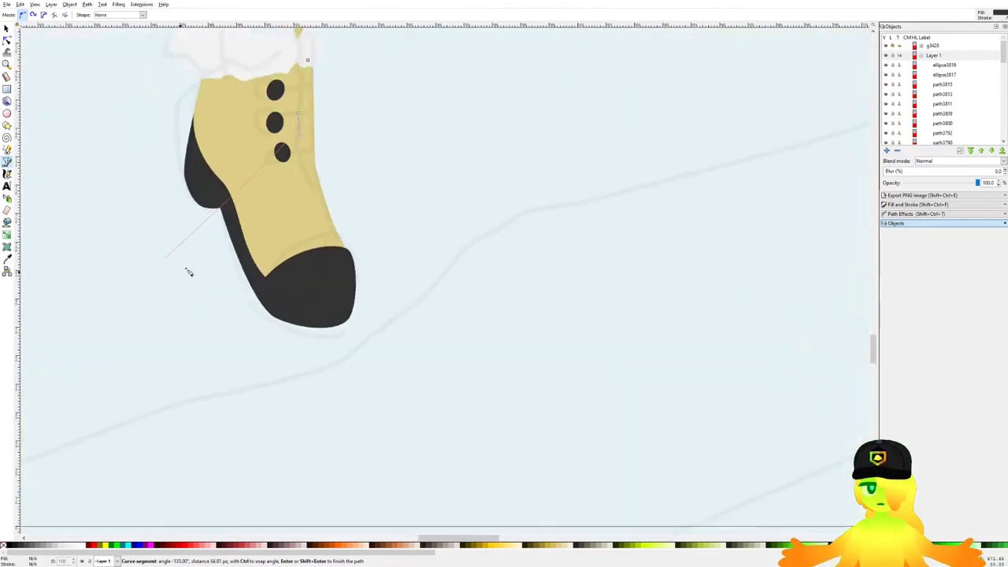
scroll(304, 149, "up", 3)
left_click(298, 165)
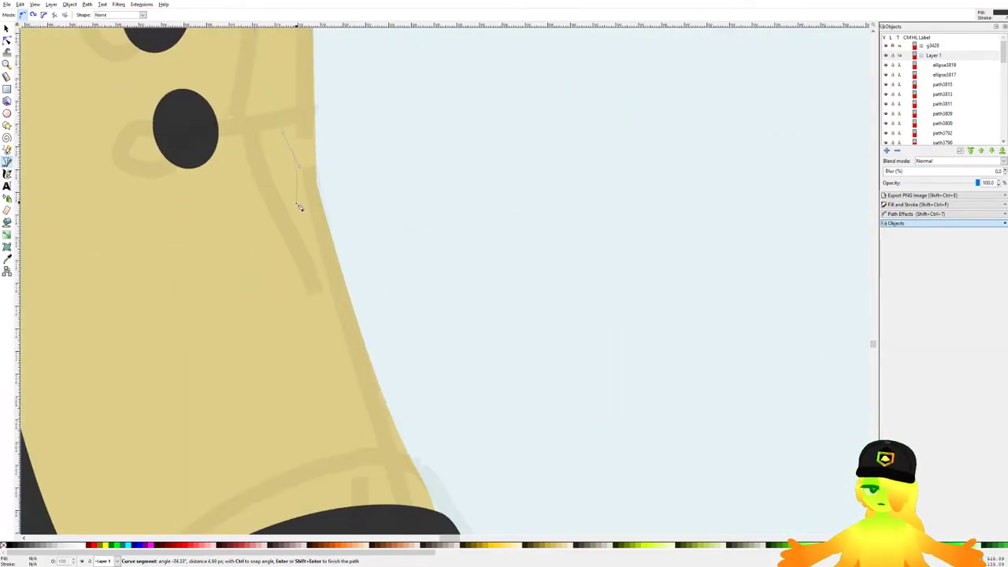
key("BackSpace")
left_click_drag(309, 220, 335, 267)
key("Return")
Step: Remove the front opening line's fill and give it a flat stroke 2 px wide
left_click_drag(356, 175, 502, 327)
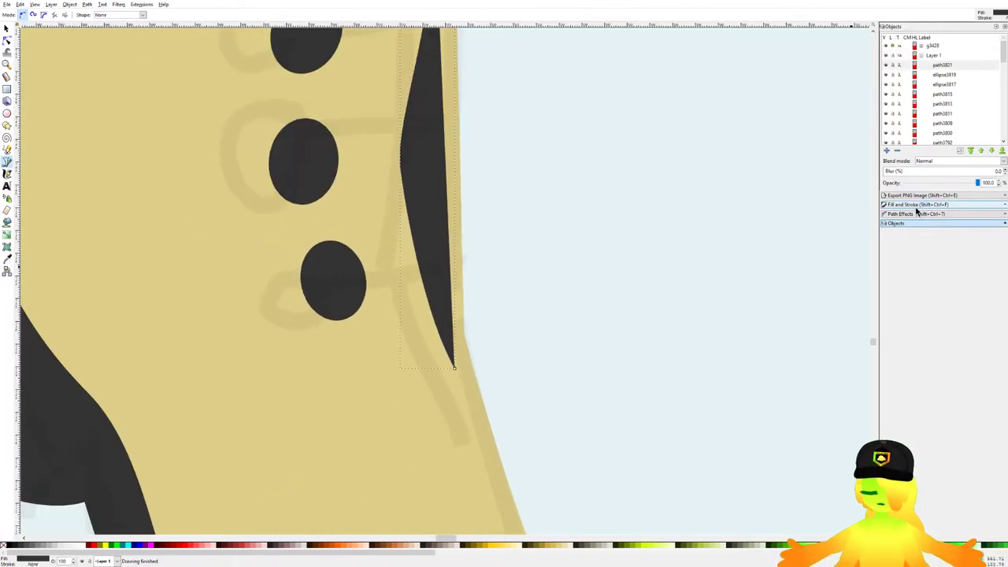
left_click(916, 206)
left_click(891, 53)
left_click(907, 39)
left_click(902, 53)
left_click_drag(565, 143, 519, 195)
left_click(960, 39)
type("2")
key("Return")
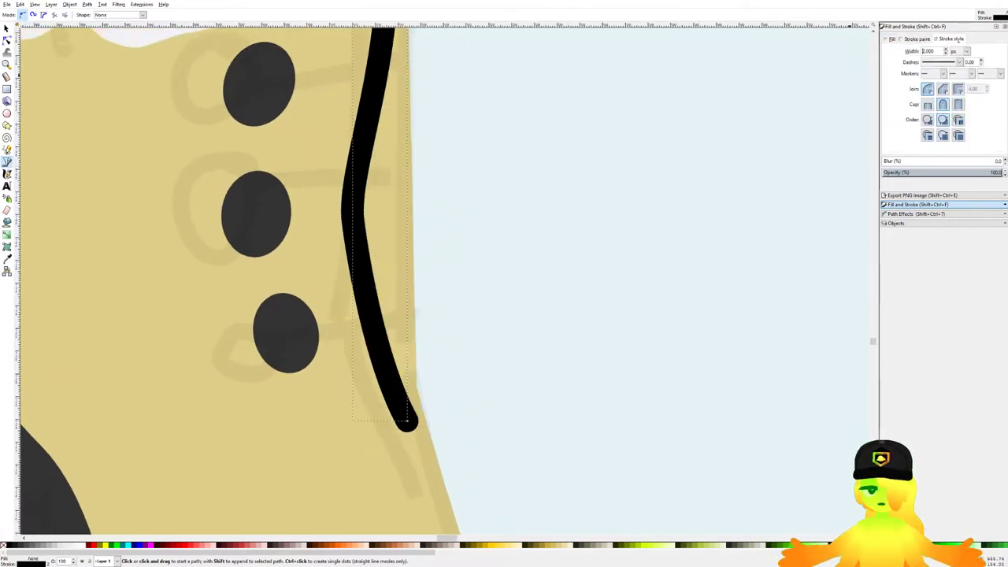
Step: Colour the opening line's stroke with the eyelets' dark grey and lower the line behind the cuff
scroll(283, 239, "down", 1)
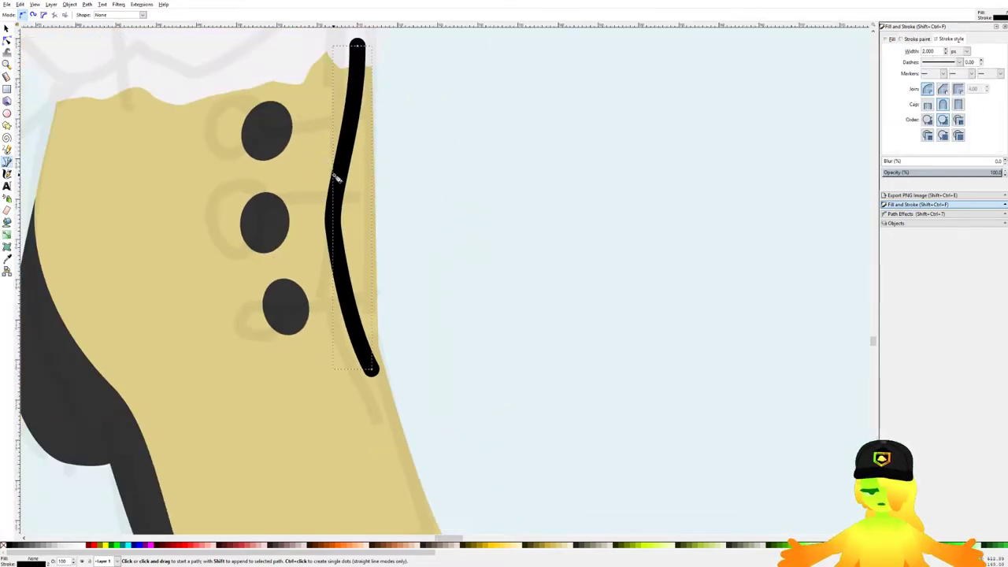
key("d")
scroll(279, 227, "up", 1)
left_click(289, 220, "shift")
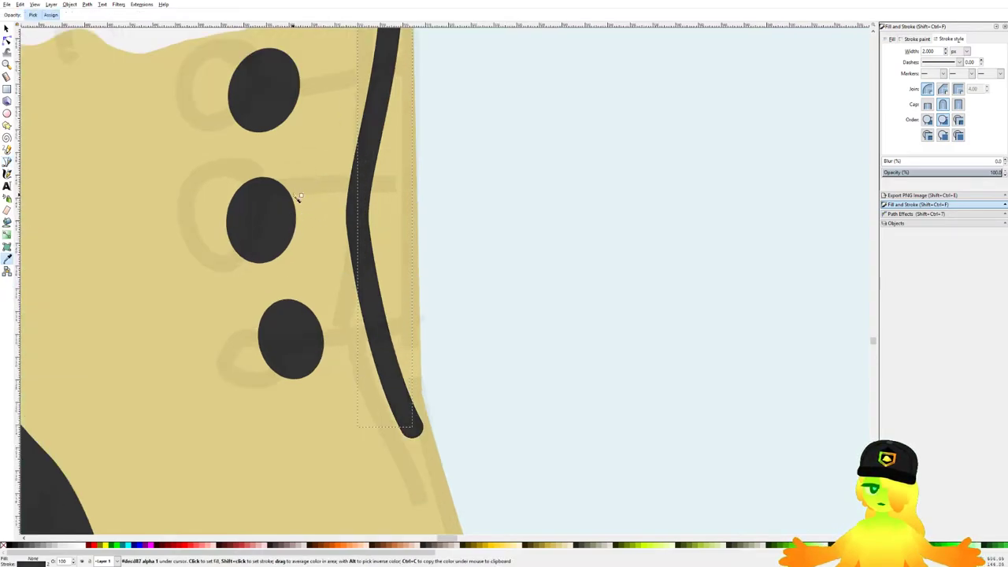
left_click(7, 29)
scroll(315, 94, "down", 2)
scroll(342, 193, "up", 2)
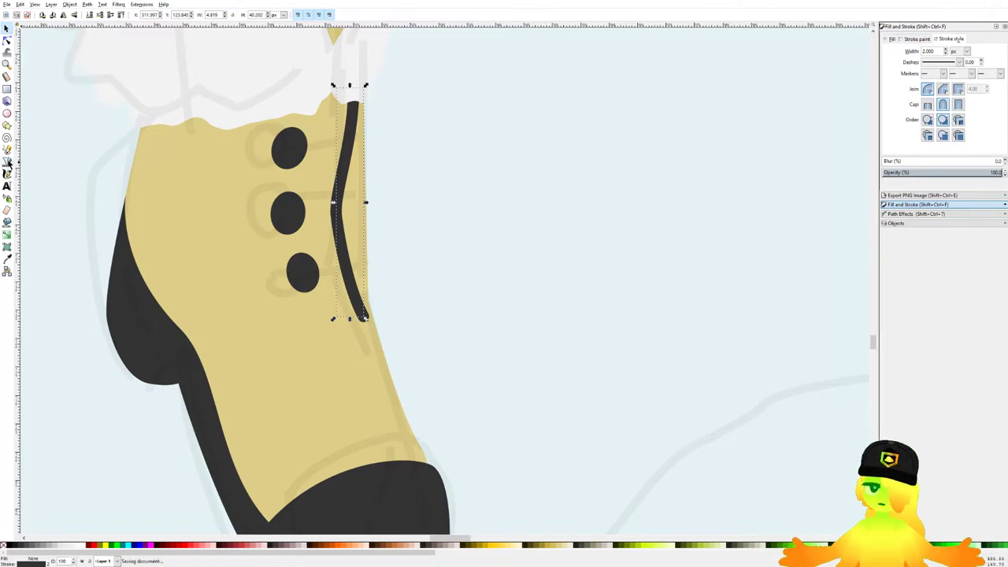
Step: Draw a curved lace from the lowest eyelet across the opening line to the boot's front edge
left_click(7, 163)
scroll(301, 274, "up", 2)
scroll(346, 275, "up", 1)
left_click_drag(306, 276, 349, 287)
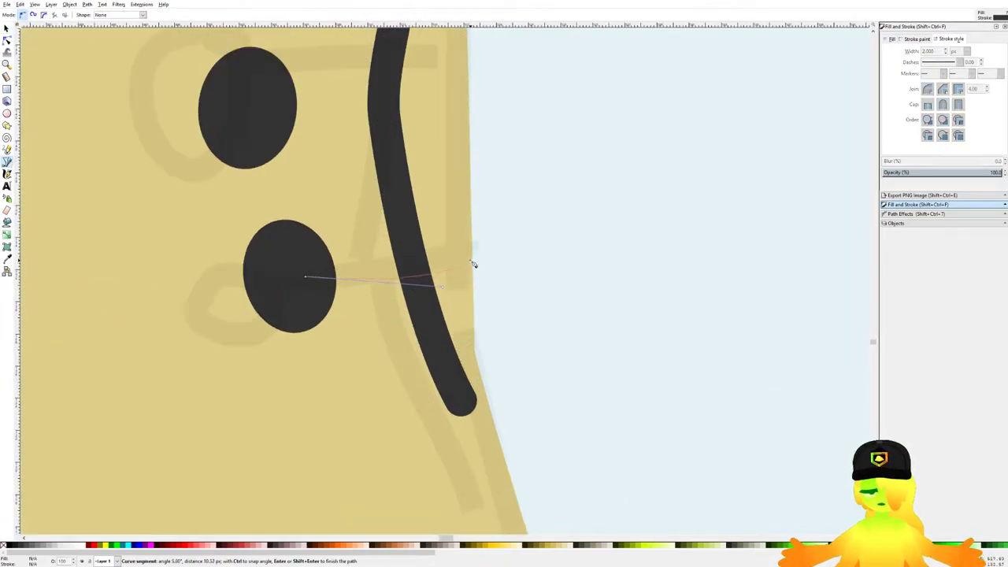
left_click(472, 253)
key("Return")
Step: Draw matching curved laces from the middle and top eyelets to the boot's front edge
left_click_drag(420, 162, 405, 248)
mouse_move(261, 190)
left_mouse_down()
mouse_move(348, 220)
mouse_move(356, 213)
left_mouse_up()
left_click(448, 191)
key("Return")
scroll(351, 221, "up", 2)
left_click_drag(252, 180, 373, 226)
left_click(448, 186)
key("Return")
scroll(409, 175, "down", 4)
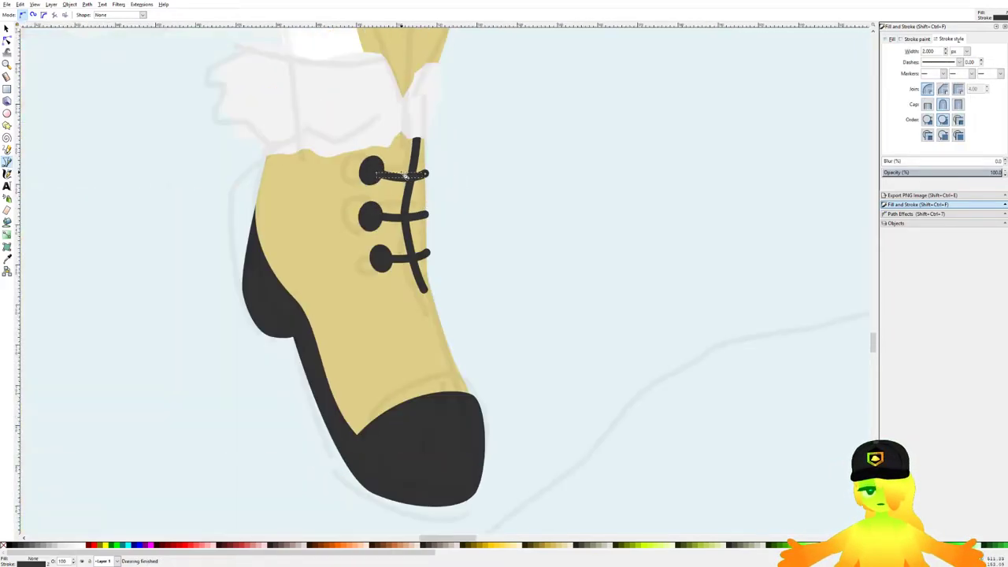
scroll(484, 169, "up", 1)
scroll(522, 247, "up", 1)
scroll(533, 254, "down", 4)
scroll(532, 254, "up", 3)
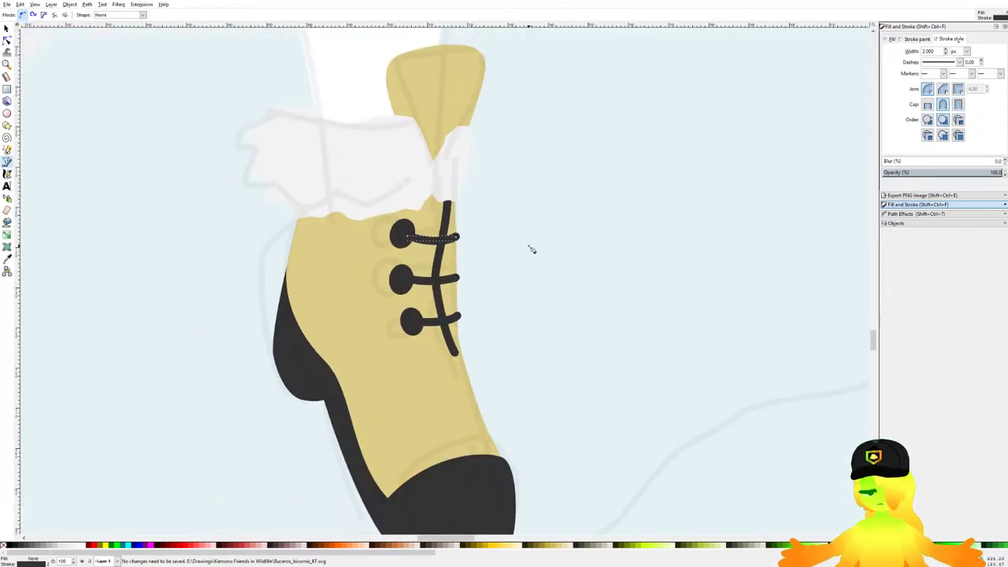
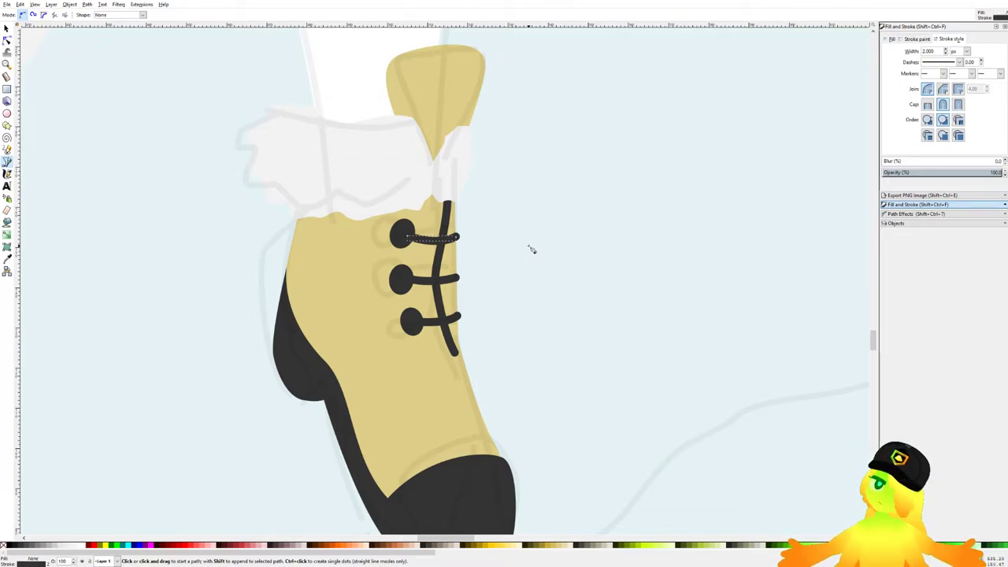
scroll(515, 227, "down", 6)
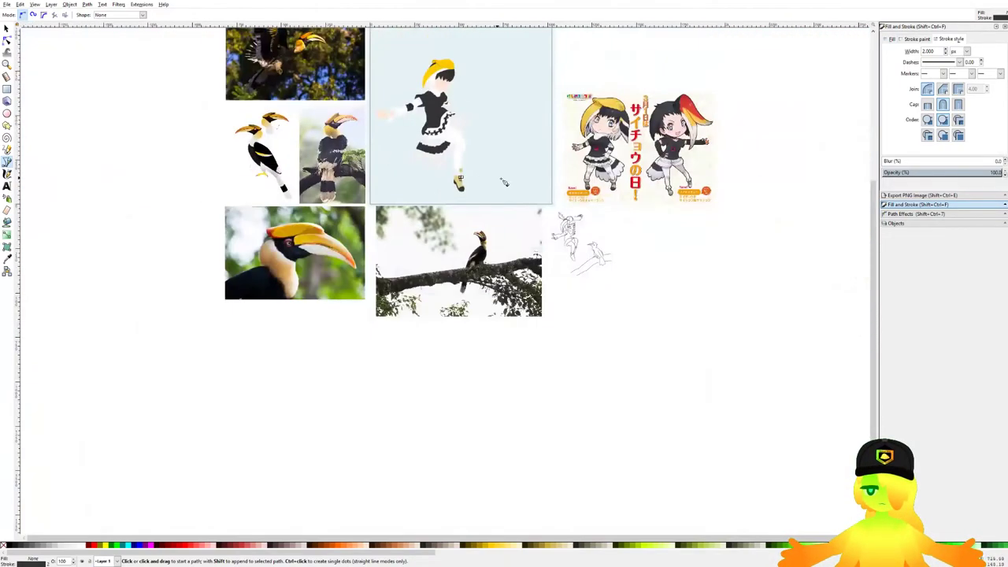
scroll(562, 146, "up", 4)
scroll(157, 102, "up", 6)
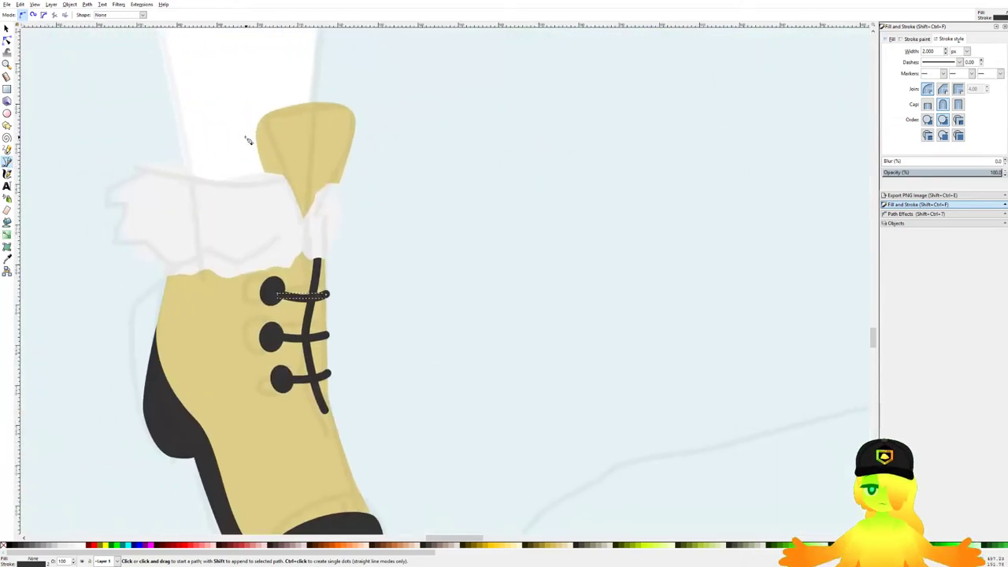
Step: Shift the boot's white ruffled cuff slightly up and toward the boot's front, and narrow it a little
left_click(8, 42)
left_click_drag(395, 193, 478, 189)
left_click(375, 198)
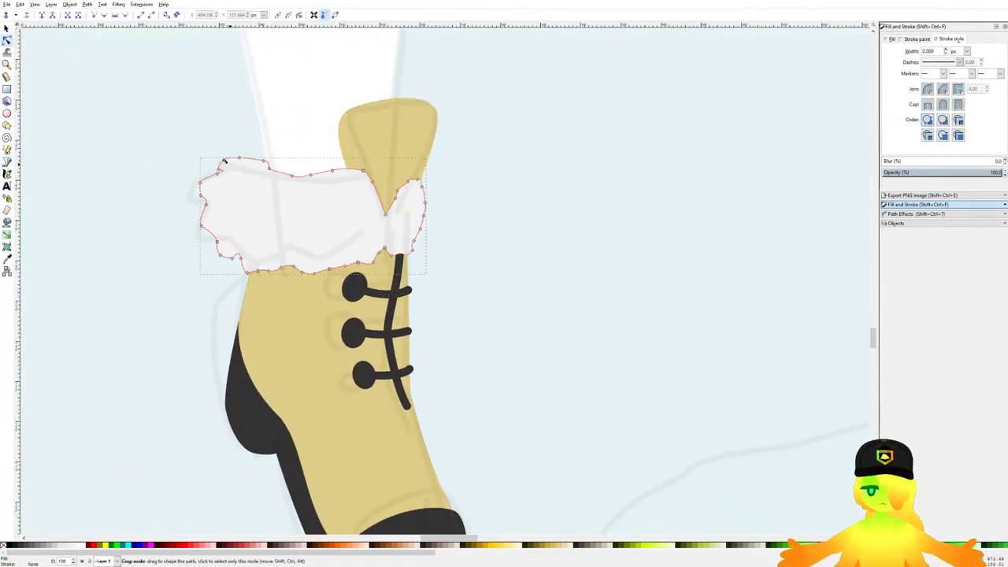
left_click(7, 30)
left_click_drag(319, 236, 332, 229)
left_click_drag(444, 210, 438, 223)
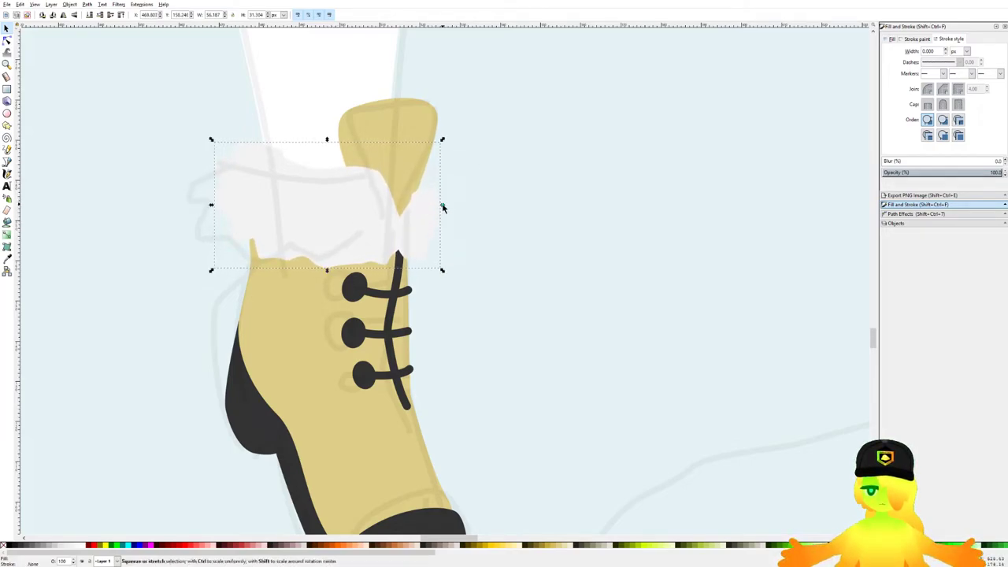
scroll(456, 207, "down", 4, "ctrl")
scroll(511, 218, "down", 3, "ctrl")
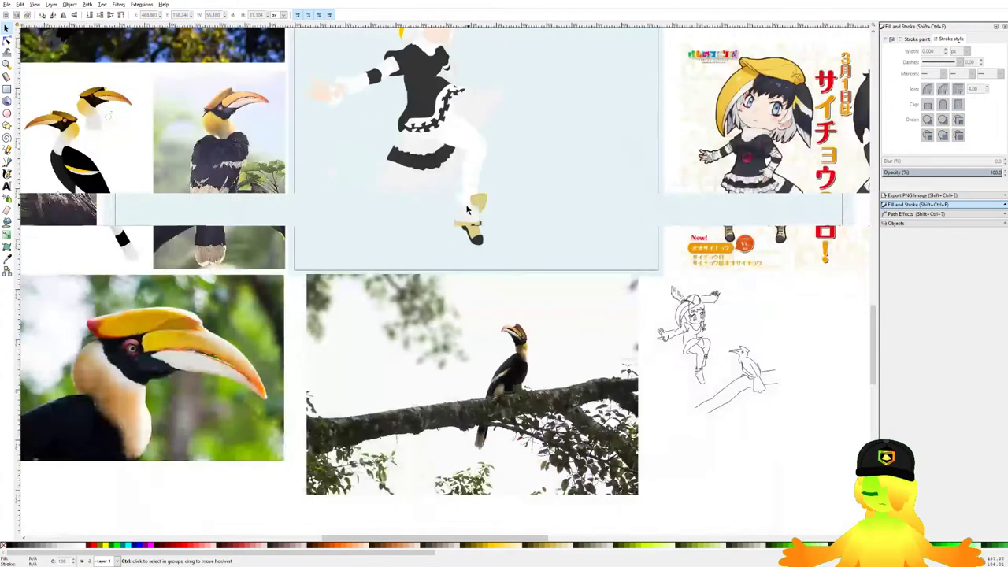
Step: Reshape the top of the boot's tongue by moving its nodes, undo the last node move, and save the drawing
scroll(425, 206, "up", 7, "ctrl")
left_click(8, 43)
scroll(433, 157, "up", 1, "ctrl")
left_click(472, 162)
left_click_drag(512, 137, 479, 153)
left_click(419, 141)
left_click_drag(420, 140, 435, 170)
left_click_drag(535, 167, 524, 209)
key("ctrl+z")
scroll(473, 210, "down", 4, "ctrl")
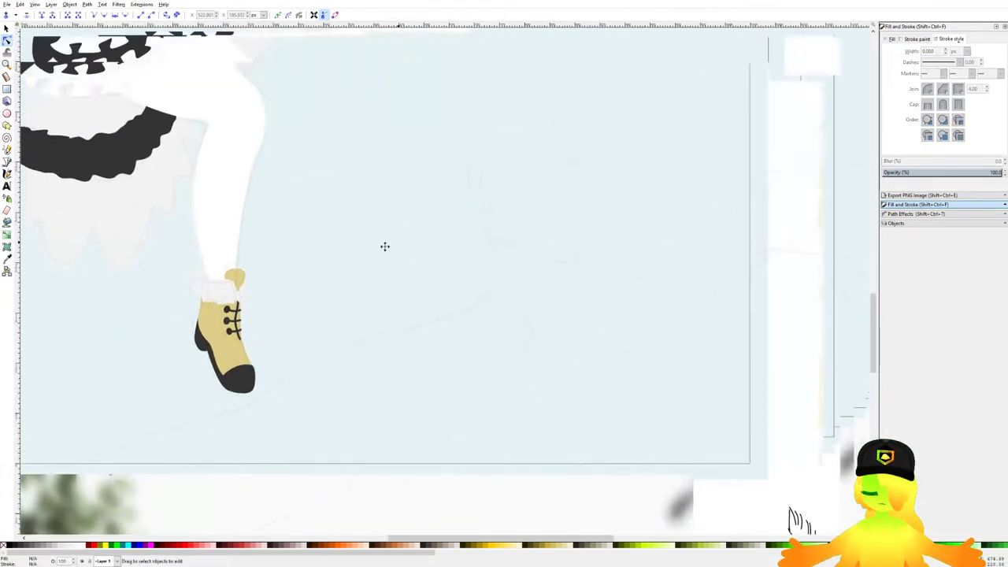
key("ctrl+s")
Step: Draw a small closed curved shape over the sketched boot part between the raised thigh and the knee
scroll(301, 160, "up", 8, "ctrl")
key("b")
left_click(421, 154)
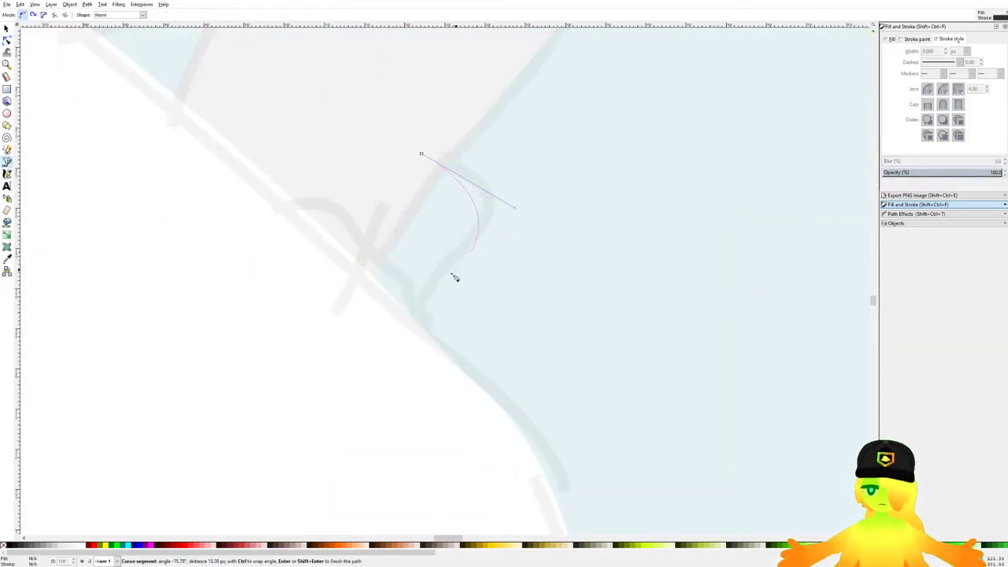
left_click_drag(413, 309, 336, 339)
left_click(422, 154)
Step: Give the new shape behind the knee the boot's flat tan fill without an outline, and save the drawing
scroll(489, 134, "down", 5, "ctrl")
scroll(472, 197, "down", 3, "ctrl")
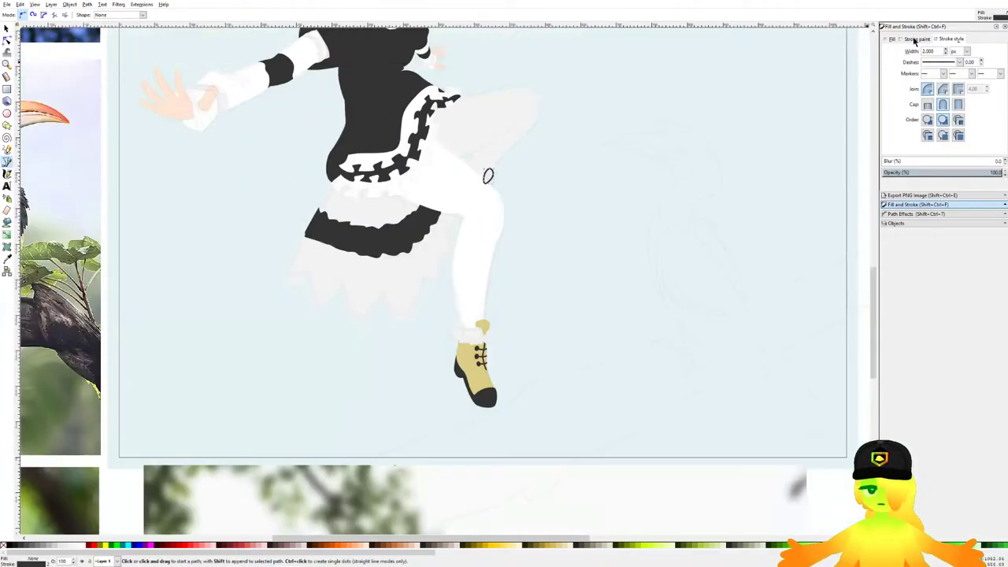
left_click(914, 41)
left_click(893, 39)
left_click(903, 52)
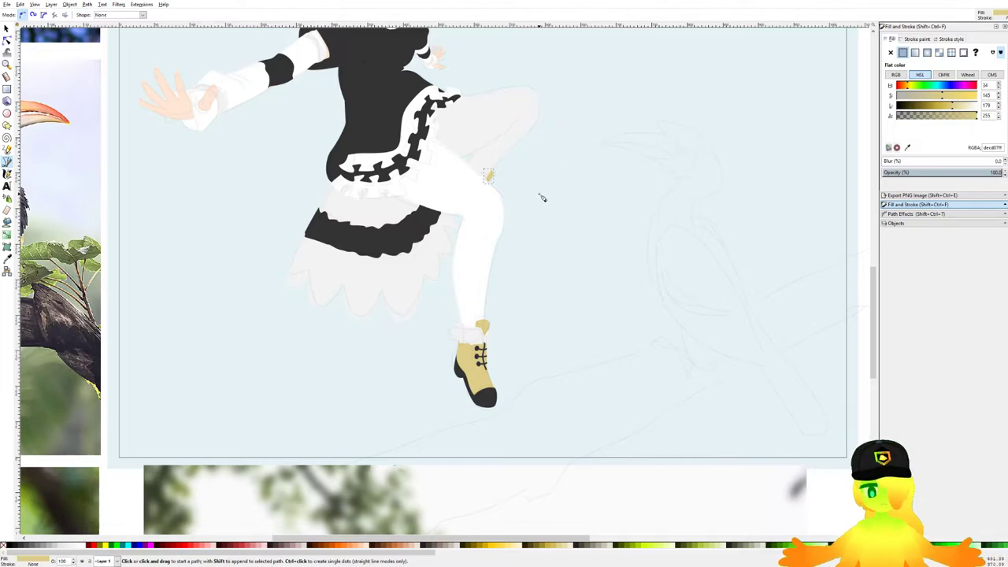
scroll(542, 197, "down", 3, "ctrl")
scroll(547, 299, "up", 3, "ctrl")
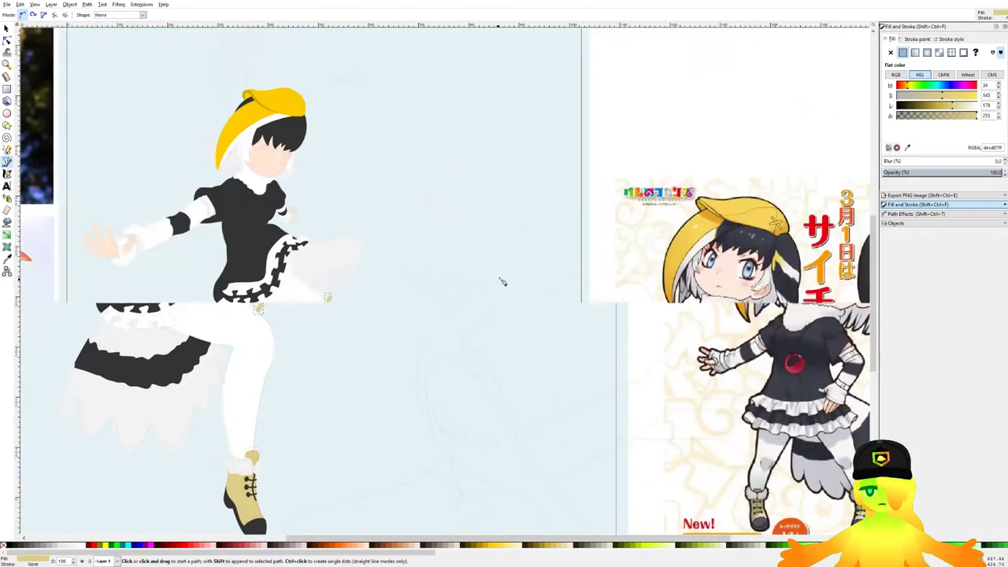
scroll(498, 268, "down", 3, "ctrl")
key("ctrl+s")
Step: Start the head wing's outline inside the dark hair below the cap and trace the sketched lower edge outward
scroll(346, 185, "up", 2, "ctrl")
scroll(450, 210, "down", 3, "ctrl")
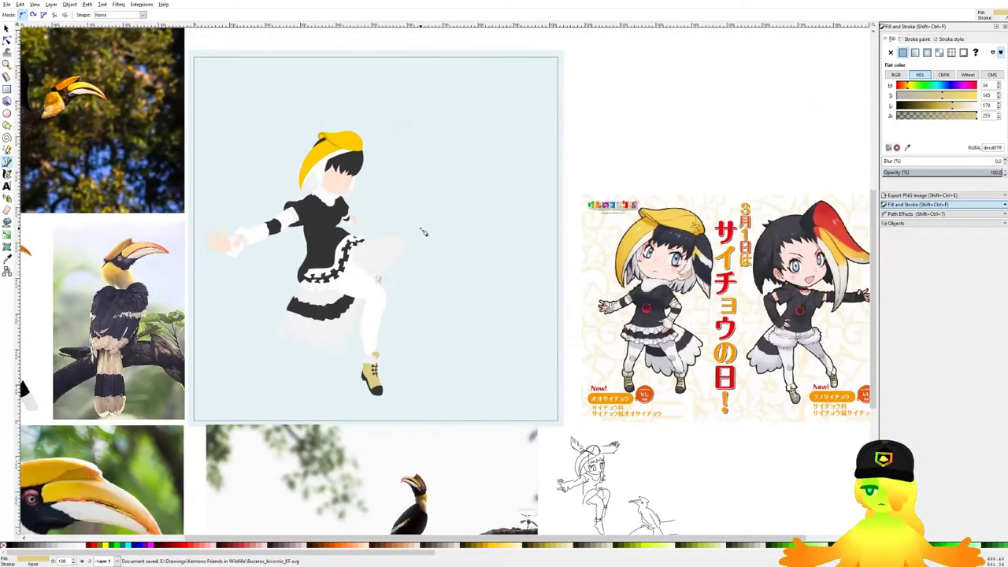
left_click_drag(425, 195, 561, 209)
scroll(582, 193, "up", 1, "ctrl")
scroll(606, 185, "down", 2, "ctrl")
scroll(685, 176, "up", 3)
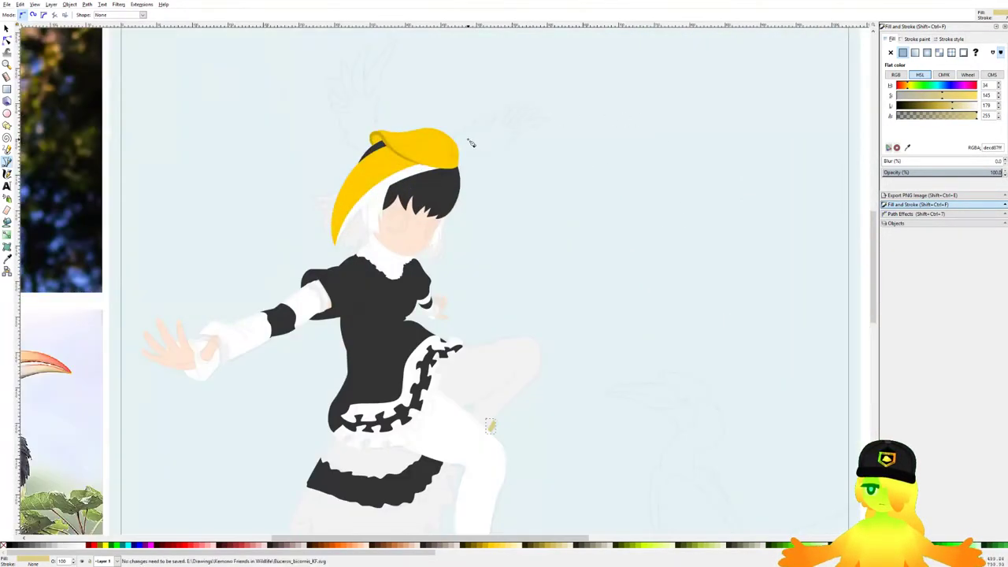
scroll(493, 216, "up", 3)
scroll(404, 283, "up", 2)
left_click_drag(352, 318, 418, 297)
left_click_drag(429, 264, 396, 323)
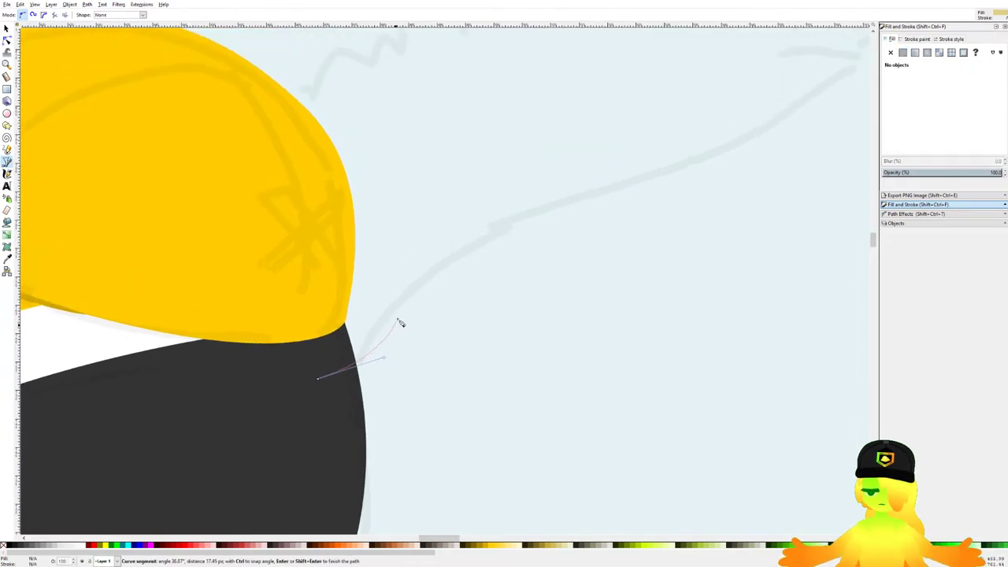
scroll(504, 236, "down", 2)
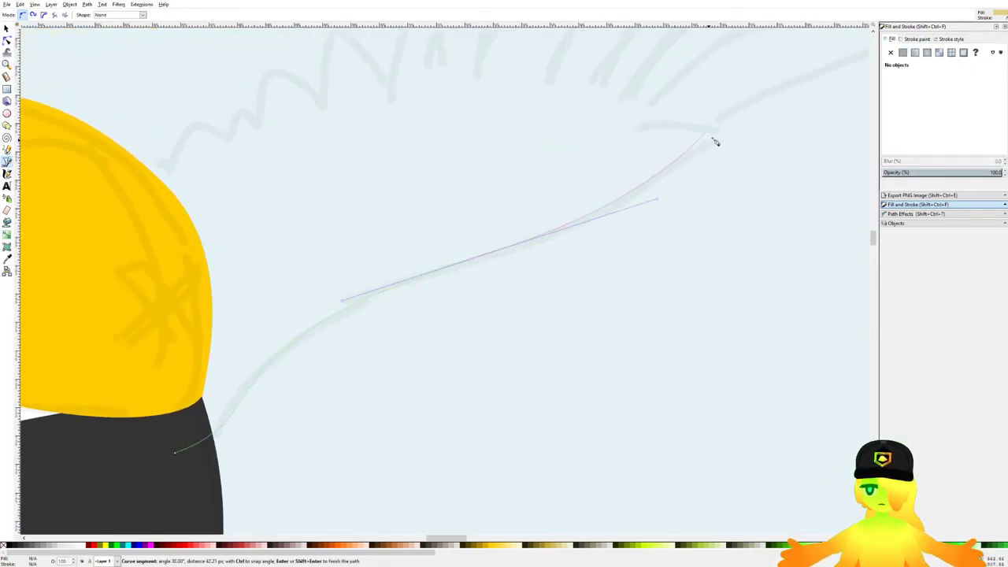
Step: Trace the wing's lowest feather tip and the long feather above it, up to the next feather's lower edge
scroll(553, 282, "up", 4)
left_click(516, 246)
scroll(599, 196, "down", 3)
scroll(566, 223, "up", 2)
left_click(565, 223)
scroll(604, 219, "up", 1, "ctrl")
left_click_drag(653, 156, 315, 167)
left_click(220, 239)
key("BackSpace")
key("BackSpace")
scroll(277, 292, "up", 4)
left_click_drag(499, 189, 644, 143)
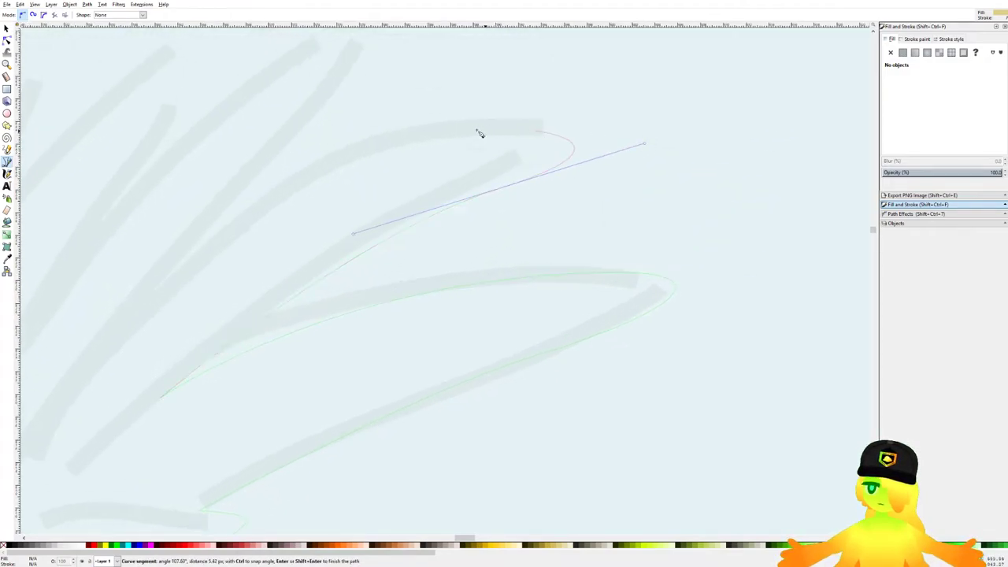
Step: Redo the third feather's rounded tip and bring its upper edge back to the notch before the next feather
left_click_drag(391, 142, 184, 200)
key("BackSpace")
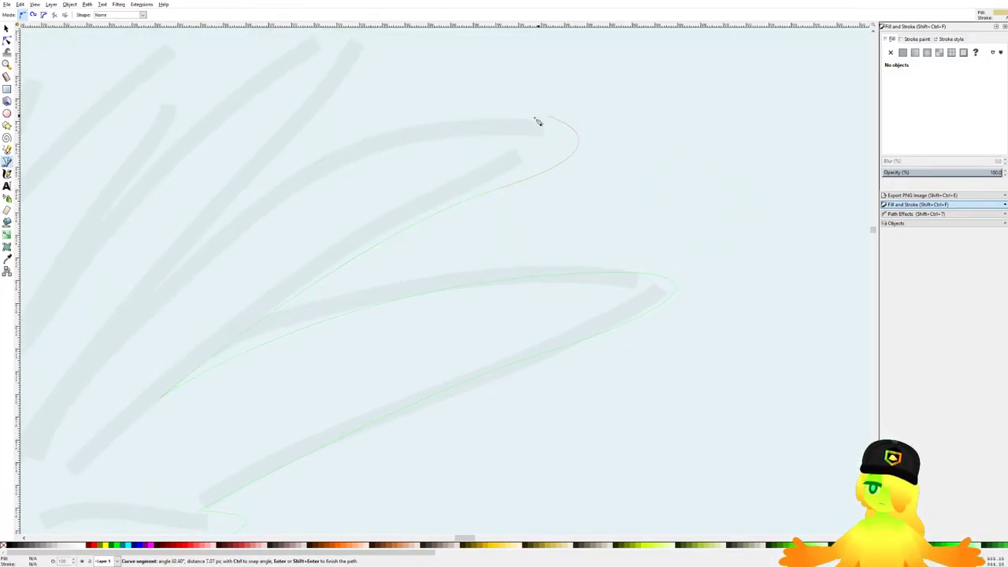
left_click_drag(430, 134, 470, 242)
left_click(141, 312)
Step: Trace the fourth wing feather from the notch along its lower edge and around its rounded tip
left_click_drag(603, 84, 631, 77)
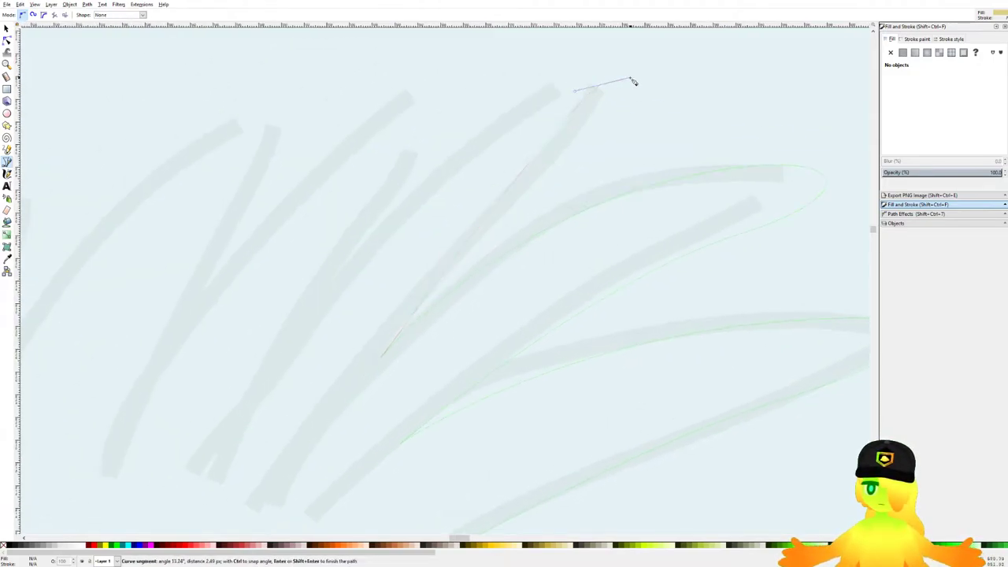
left_click_drag(543, 181, 619, 75)
left_click_drag(552, 80, 452, 130)
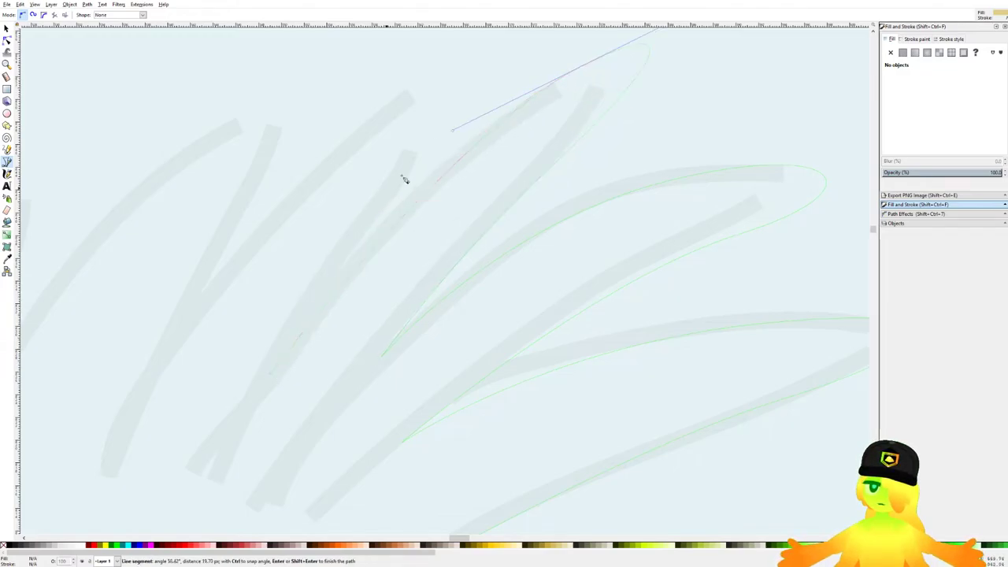
Step: Trace the fifth wing feather down to its notch, and curve the outline around the sixth feather's tip
left_click_drag(441, 79, 400, 80)
left_click_drag(309, 170, 424, 207)
left_click(389, 288)
left_click_drag(468, 90, 475, 177)
left_click_drag(492, 119, 414, 138)
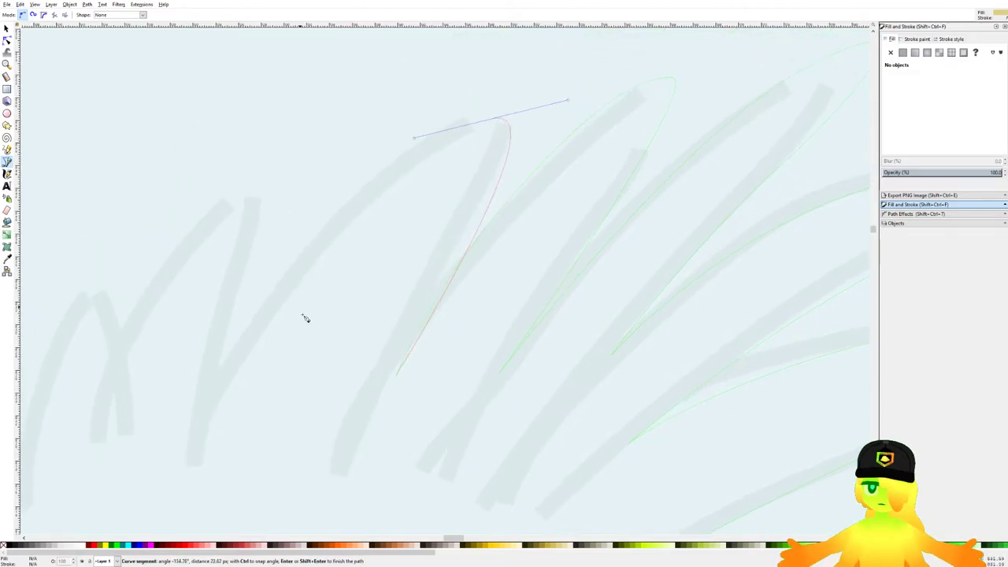
Step: Trace the next feather tips along the right head wing's upper edge with curved Bezier segments, following the sketch
left_click(288, 373)
left_click_drag(288, 220, 210, 261)
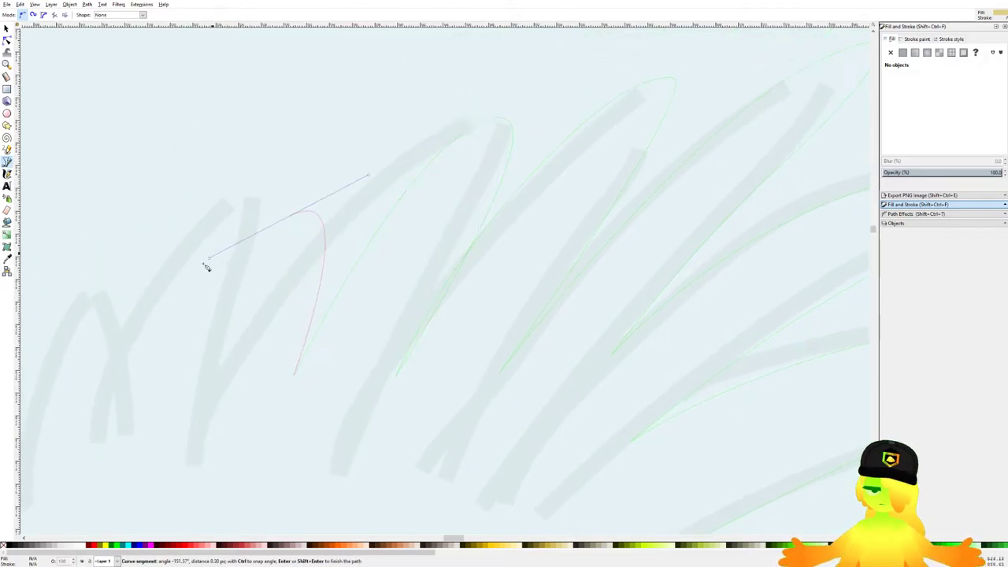
left_click(148, 398)
left_click_drag(138, 411, 435, 232)
left_click_drag(390, 140, 333, 195)
left_click(324, 238)
left_click_drag(227, 208, 185, 254)
Step: Continue the right wing's outline with small scalloped feathers down to the yellow hat, and close the path inside the black hair
left_click_drag(168, 301, 468, 203)
left_click_drag(386, 172, 346, 214)
left_click(335, 250)
left_click_drag(264, 264, 213, 329)
key("BackSpace")
left_click_drag(281, 209, 241, 247)
left_click(232, 301)
left_click_drag(163, 274, 24, 357)
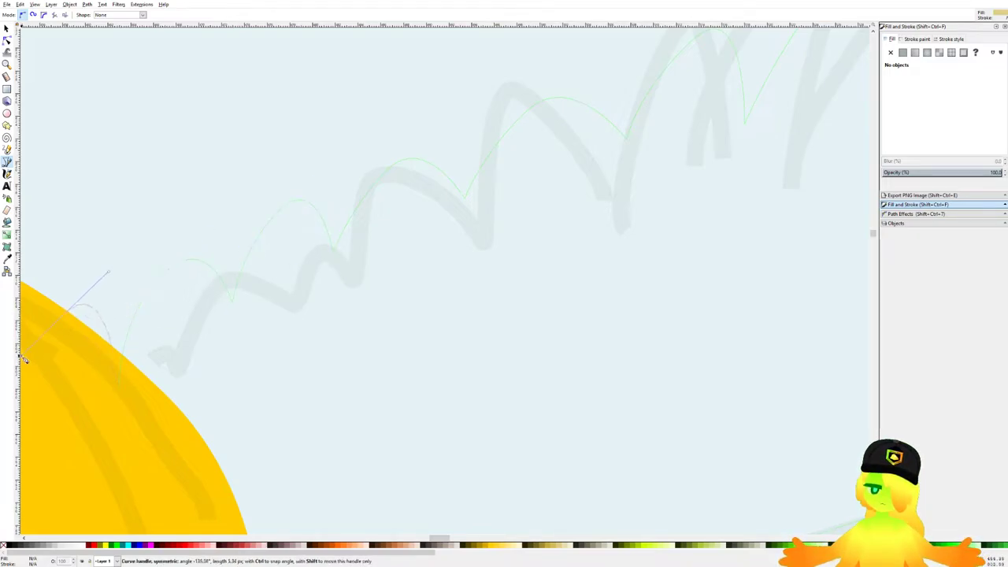
scroll(75, 357, "down", 3)
left_click_drag(90, 380, 323, 80)
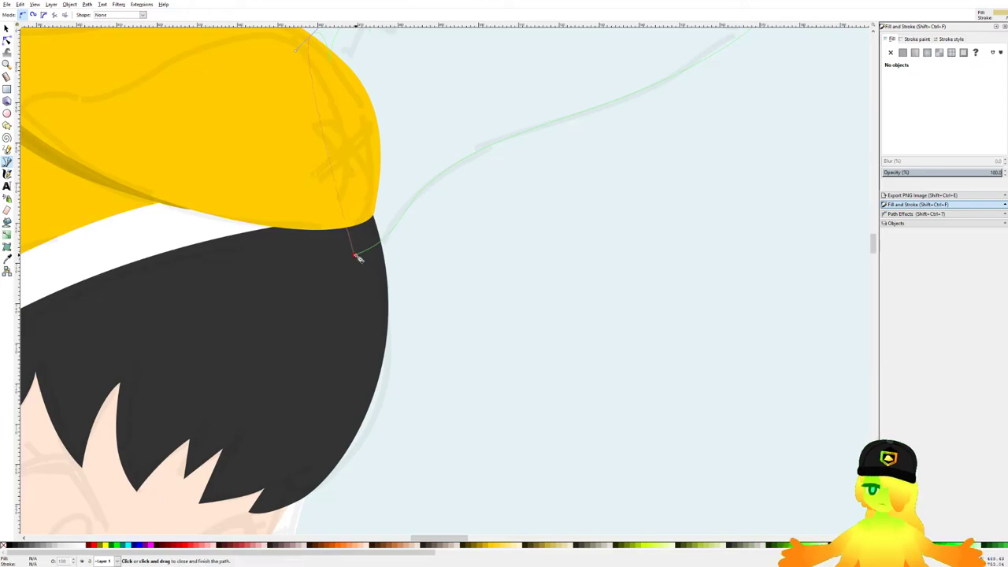
left_click(359, 255)
Step: Fill the right wing with the dark grey 333333 sampled from the hair
scroll(358, 257, "down", 1)
key("d")
left_click(330, 319)
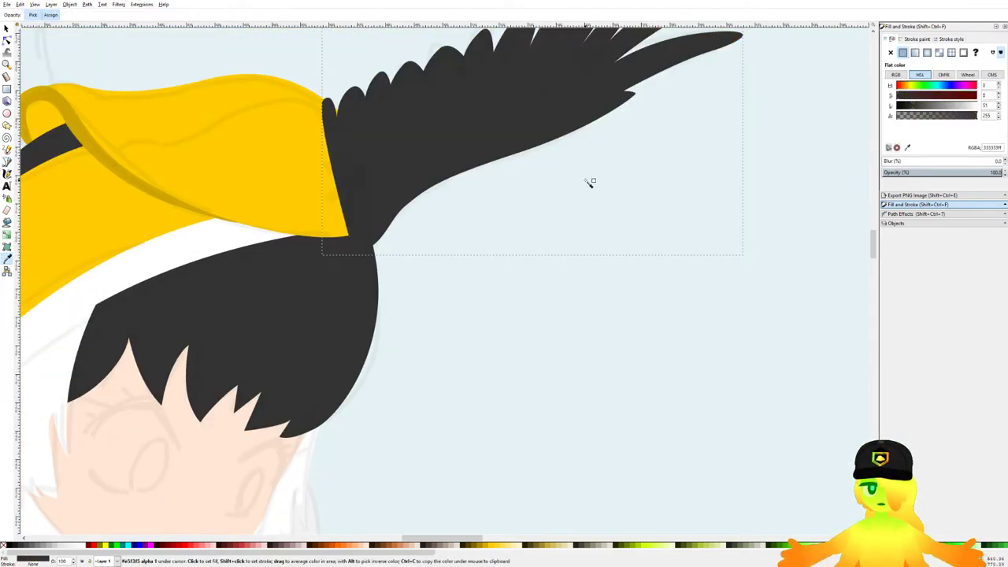
scroll(565, 221, "down", 1)
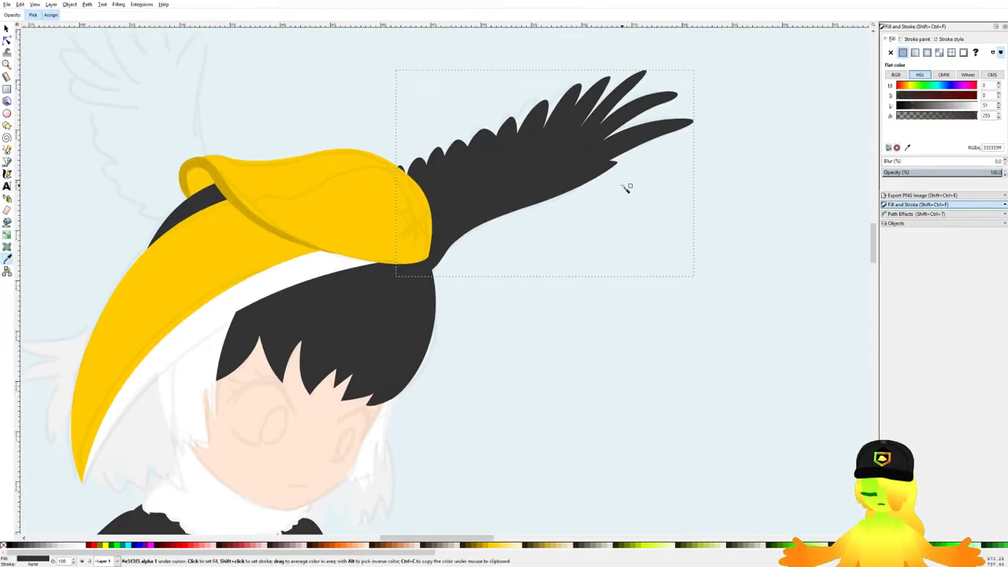
scroll(625, 189, "down", 2)
Step: Start the left wing's outline at the dark area under the hat, tracing its inner edge and around the longest feather to the notch
key("b")
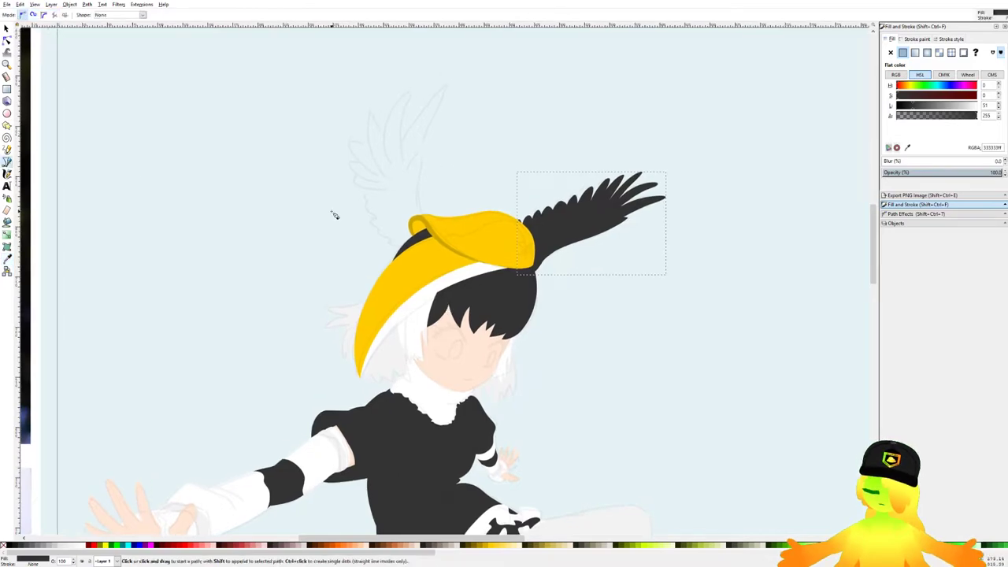
scroll(394, 197, "up", 4)
left_click(555, 333)
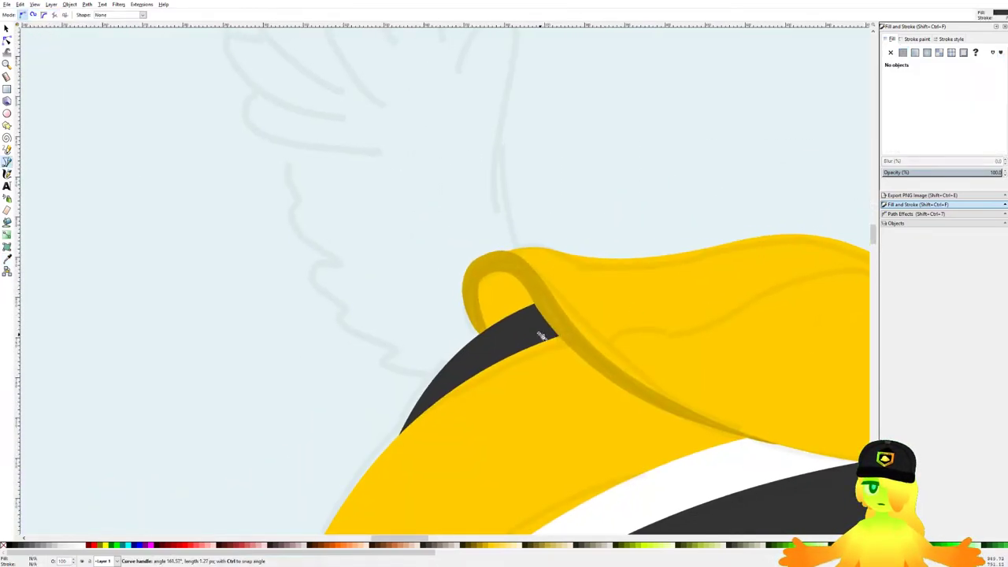
scroll(498, 237, "up", 3)
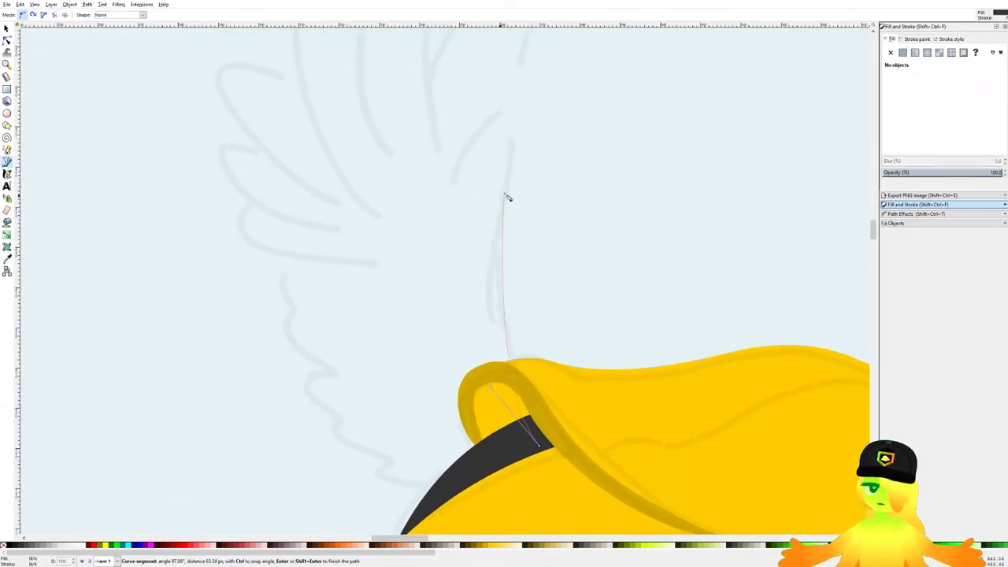
left_click_drag(517, 177, 545, 92)
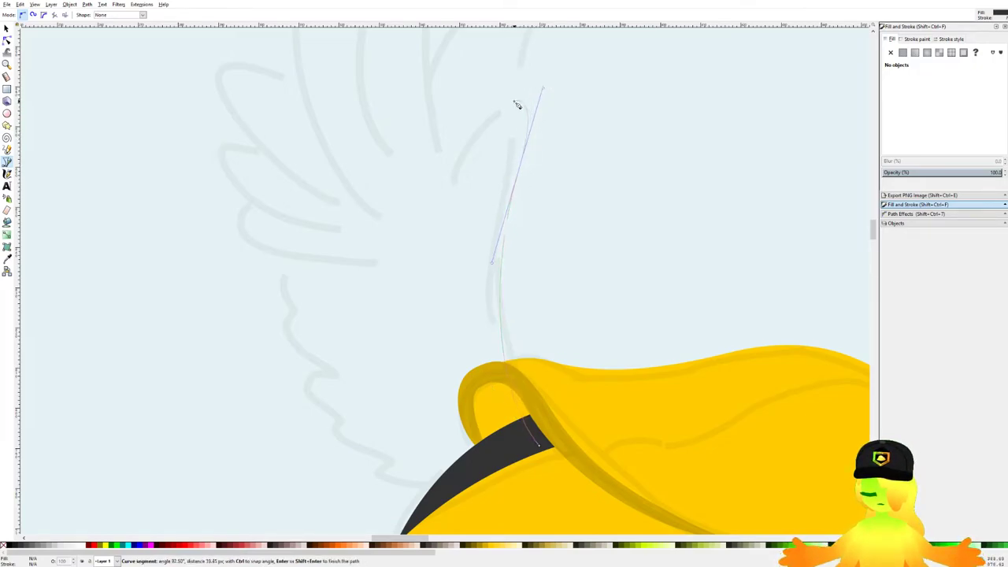
scroll(517, 105, "up", 5)
left_click_drag(495, 180, 538, 118)
left_click_drag(540, 50, 378, 273)
left_click(366, 359)
Step: Trace the left wing's second and third long feathers with curved segments, ending each in a sharp notch
left_click_drag(358, 199, 386, 99)
left_click_drag(311, 148, 290, 173)
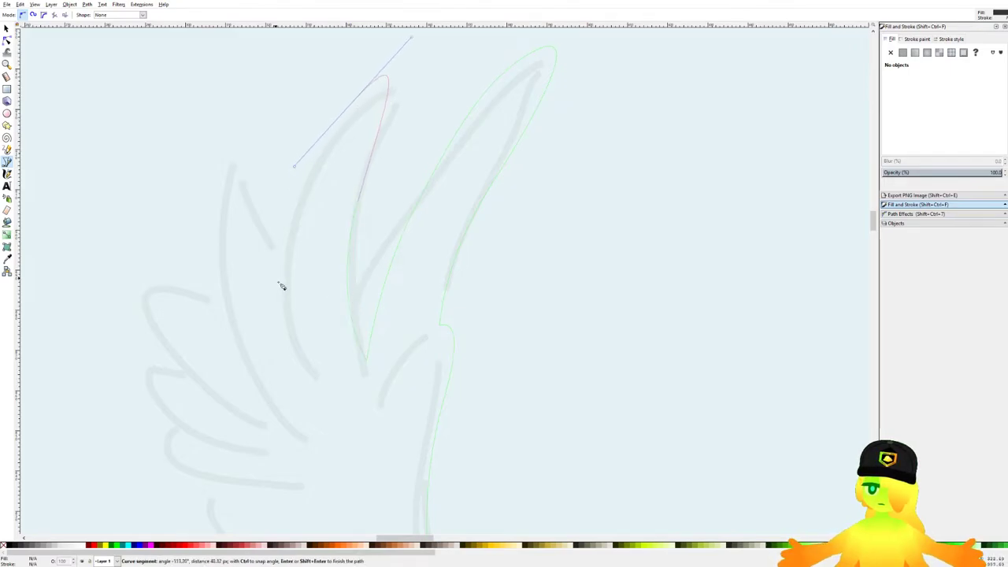
left_click(294, 304)
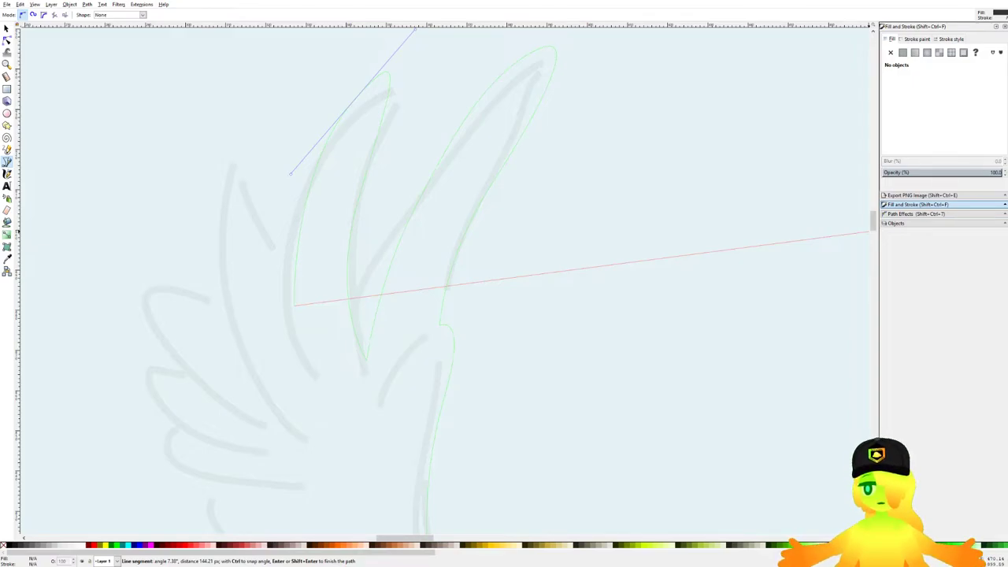
left_click_drag(322, 241, 373, 216)
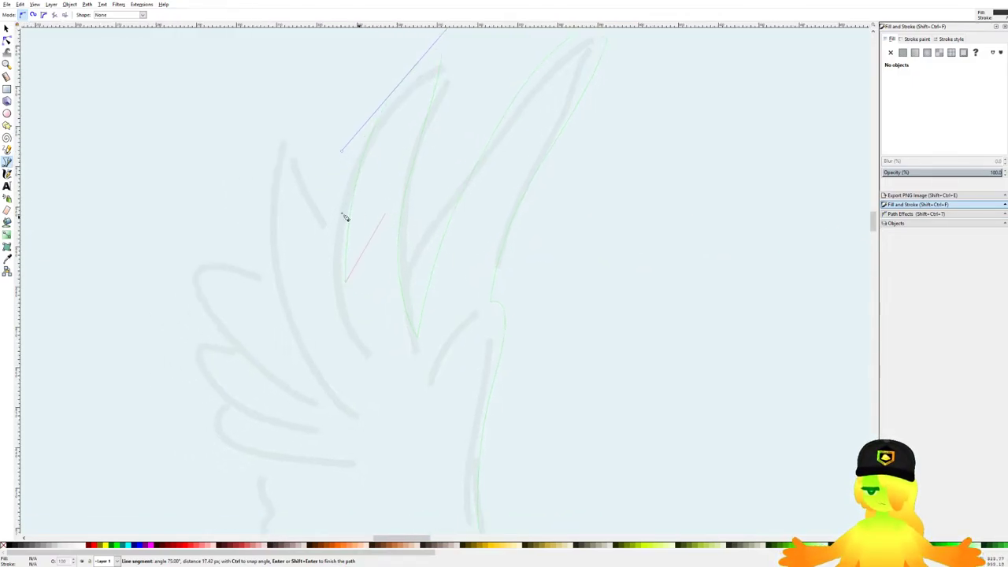
left_click_drag(300, 157, 295, 117)
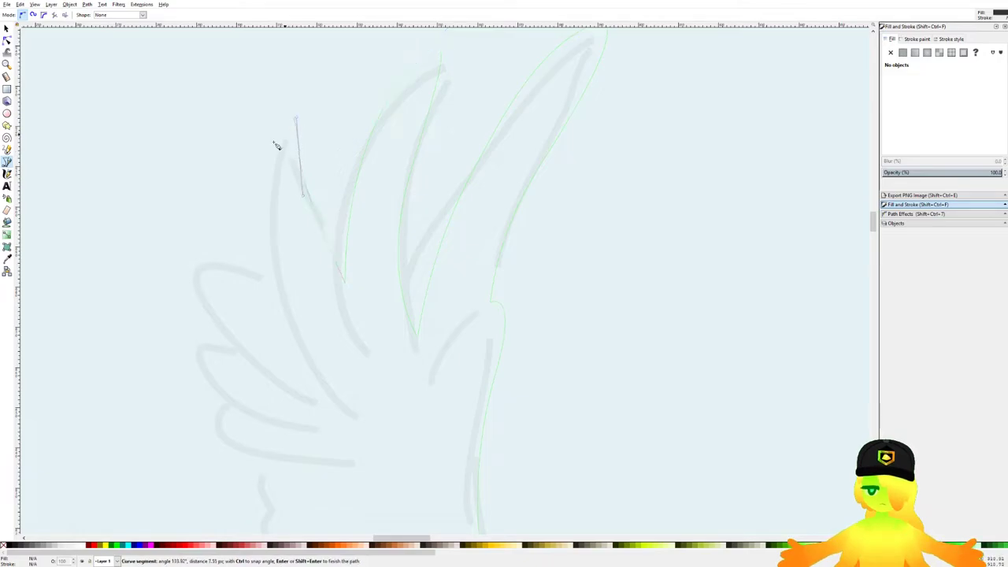
left_click_drag(272, 204, 269, 284)
scroll(278, 298, "up", 1)
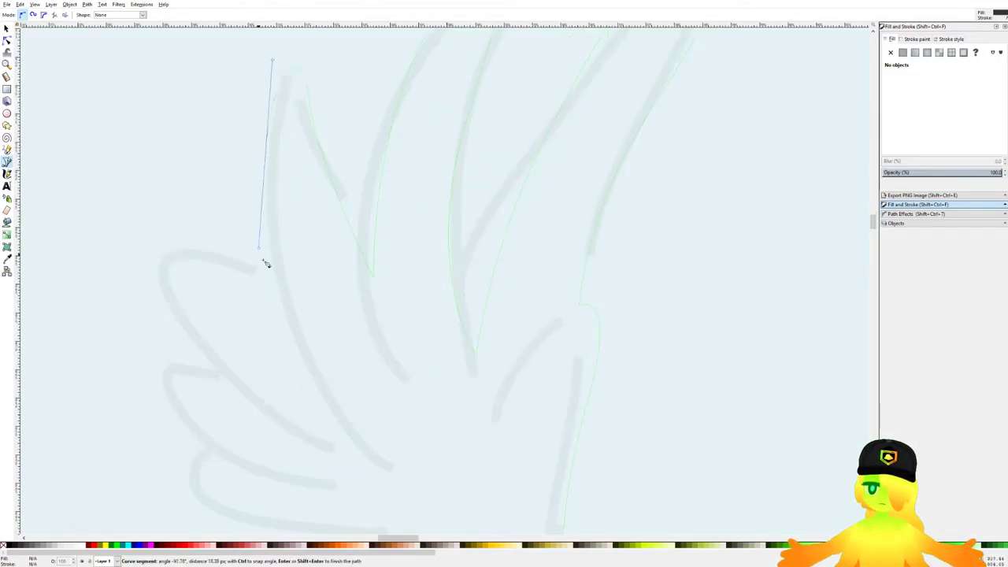
left_click(279, 282)
Step: Trace the next two shorter rounded feathers on the left wing's outer edge, each ending in a corner
left_click_drag(160, 236, 156, 281)
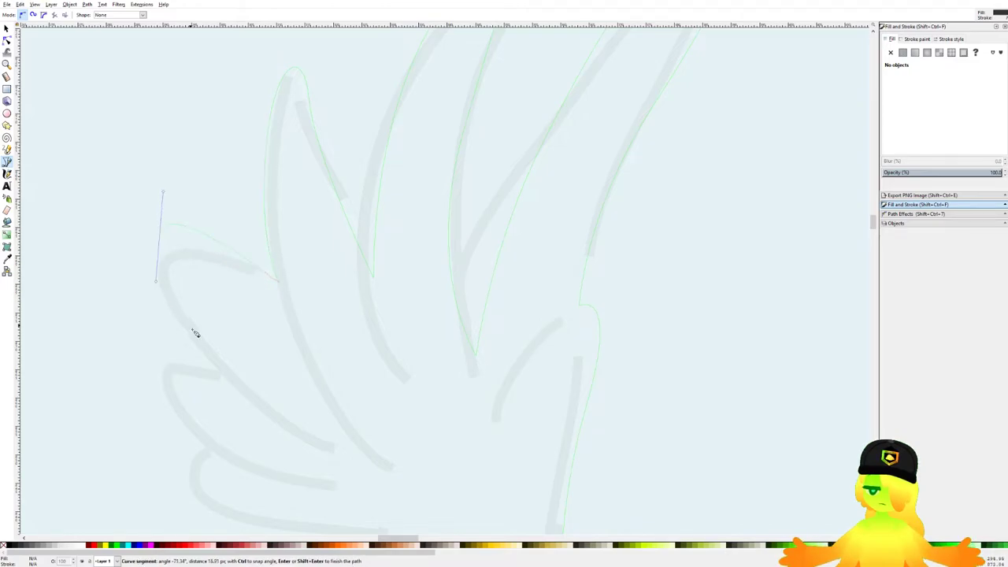
left_click(228, 358)
left_click_drag(229, 359, 240, 230)
left_click_drag(171, 240, 180, 287)
left_click(230, 314)
Step: Trace the small scalloped feathers down the left wing's outer edge and close the path at its start under the hat
scroll(273, 355, "down", 5)
mouse_move(226, 263)
left_mouse_down()
mouse_move(218, 279)
mouse_move(247, 313)
mouse_move(221, 198)
mouse_move(254, 248)
mouse_move(250, 286)
left_mouse_up()
scroll(237, 252, "down", 5)
left_click(275, 306)
left_click_drag(273, 327, 297, 355)
left_click(312, 362)
left_click_drag(323, 389, 348, 404)
left_click_drag(375, 435, 433, 450)
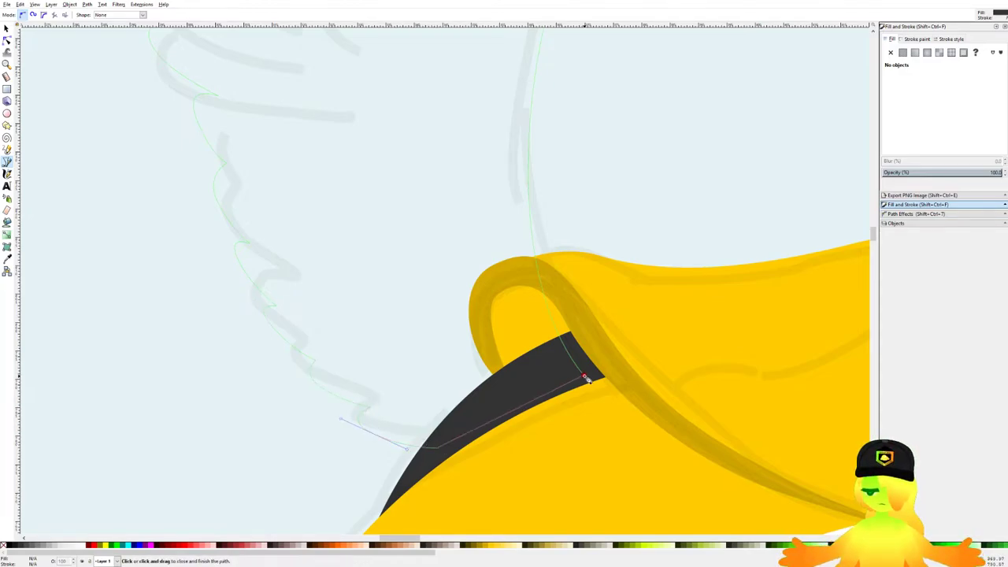
left_click(584, 375)
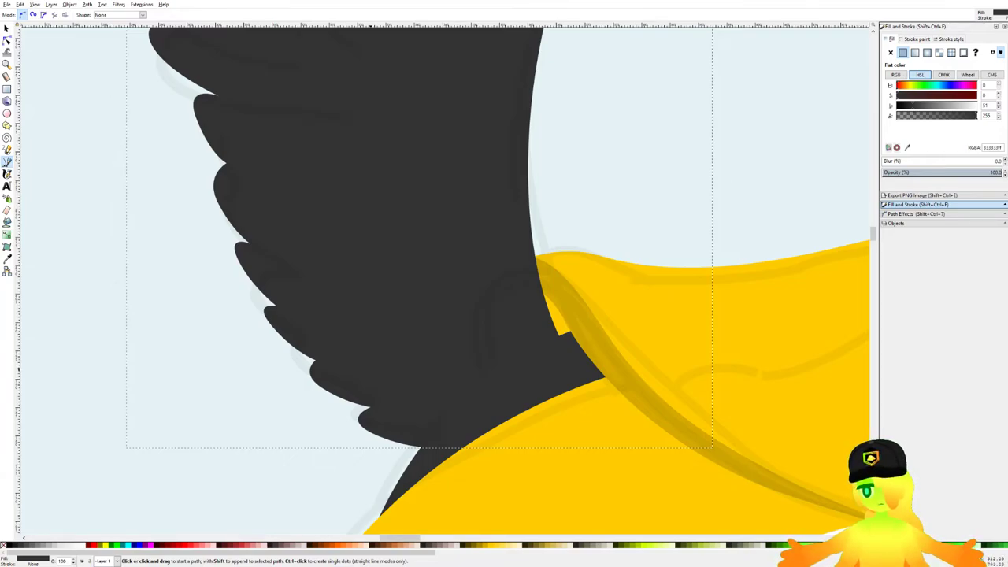
Step: Reshape the left wing by moving the notch node between its two tallest feathers upward
scroll(263, 364, "down", 6)
left_click_drag(241, 345, 611, 213)
scroll(691, 186, "up", 3)
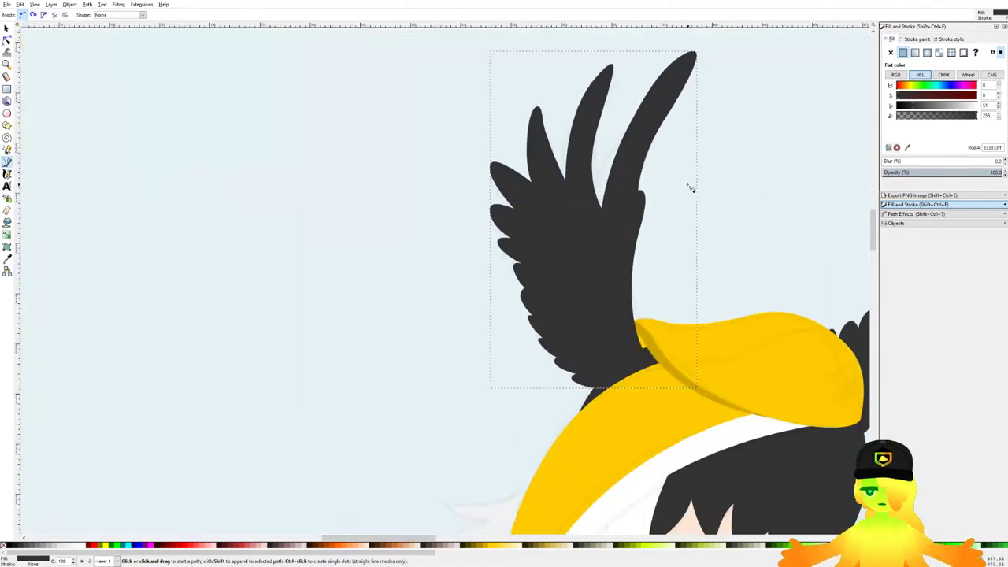
scroll(692, 187, "down", 5)
scroll(697, 196, "up", 5)
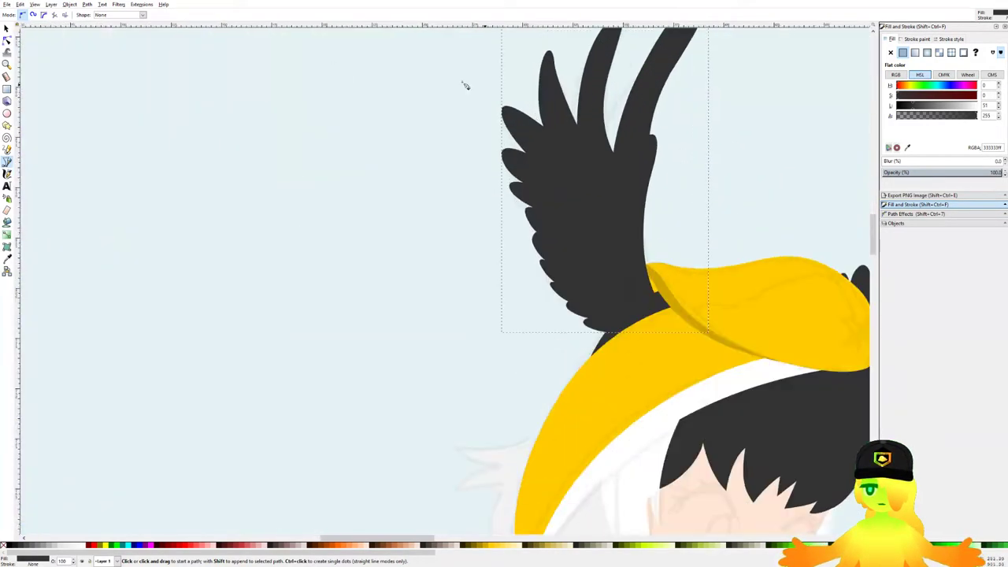
left_click(7, 40)
left_click_drag(629, 152, 535, 199)
mouse_move(561, 149)
left_mouse_down()
mouse_move(556, 139)
mouse_move(534, 146)
mouse_move(564, 138)
left_mouse_up()
left_click(721, 202)
left_click(721, 201)
Step: Start a new Bezier path at the left wing's tallest feather tip, curving it across the upper feathers down its outer edge
scroll(542, 158, "down", 5)
scroll(315, 128, "up", 1)
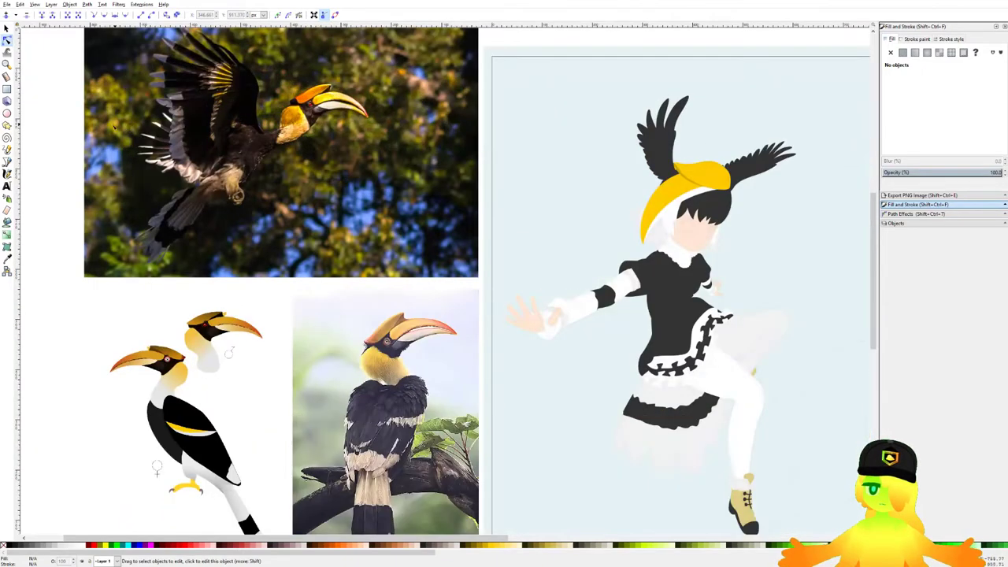
left_click(6, 162)
scroll(569, 128, "up", 6)
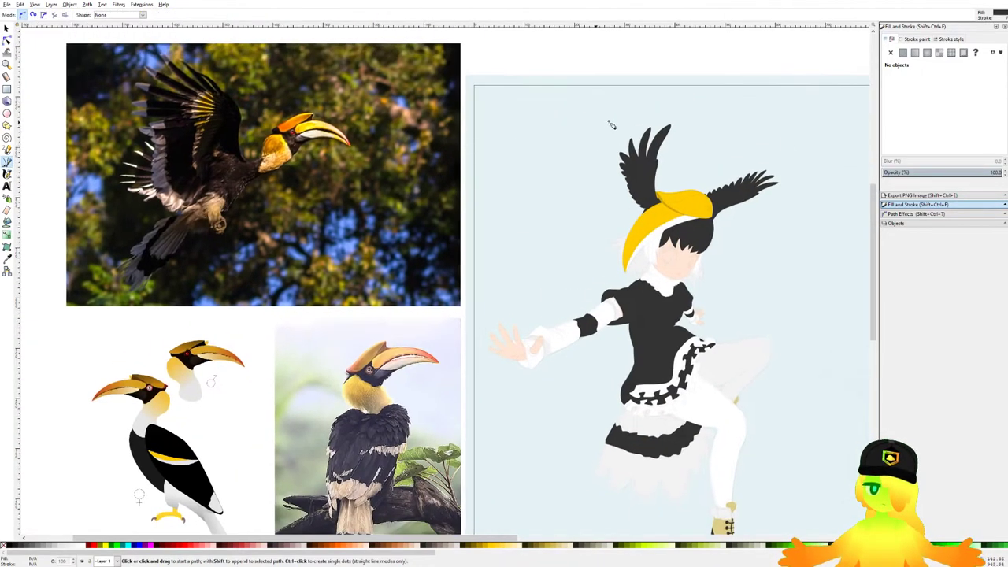
left_click_drag(644, 157, 451, 159)
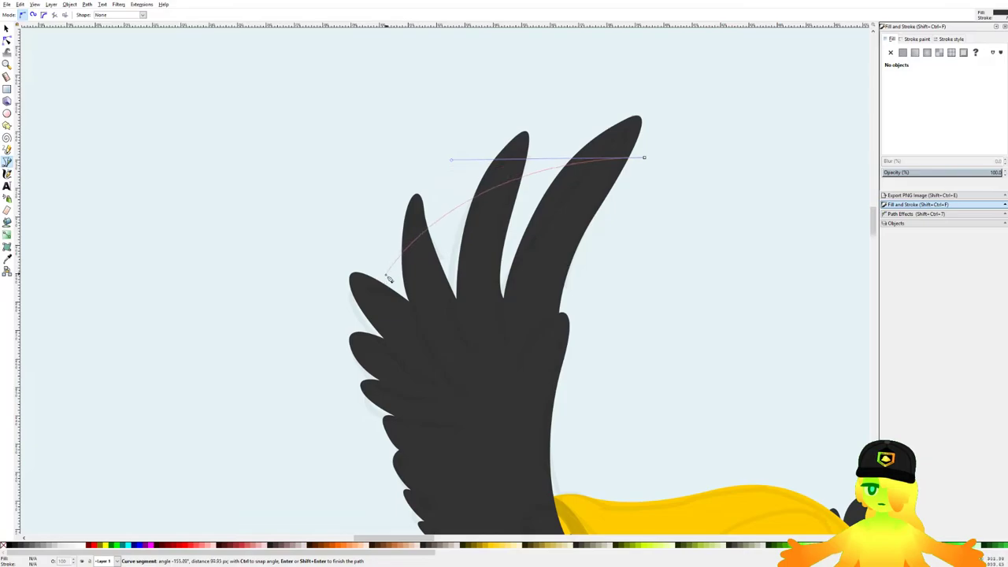
left_click_drag(375, 317, 364, 364)
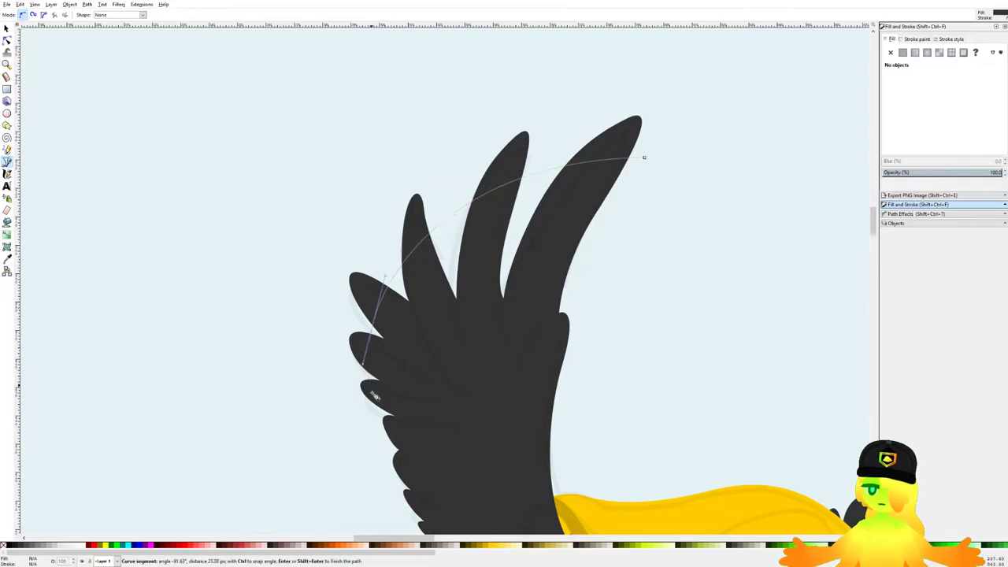
left_click(383, 412)
Step: Run the new path through the notch above the small feathers and trace the first rounded scallop inside the wing
scroll(441, 384, "down", 4)
left_click_drag(430, 385, 730, 261)
scroll(795, 265, "up", 6)
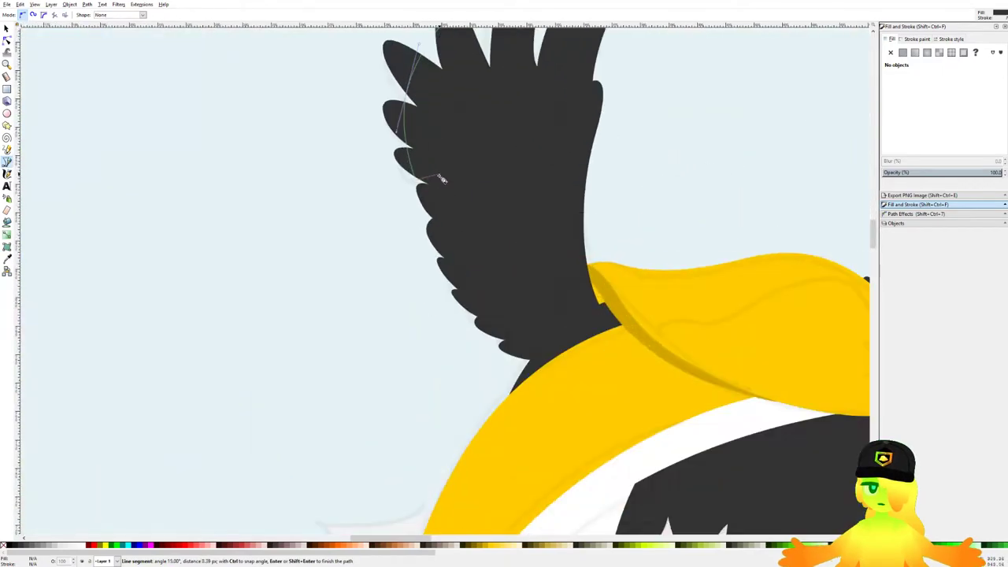
scroll(402, 167, "up", 4)
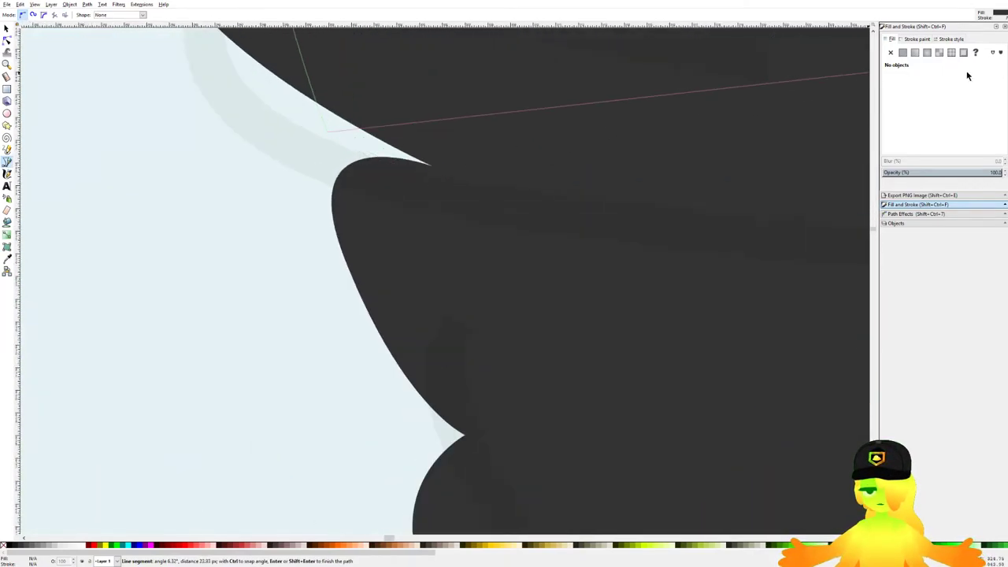
left_click_drag(601, 206, 486, 189)
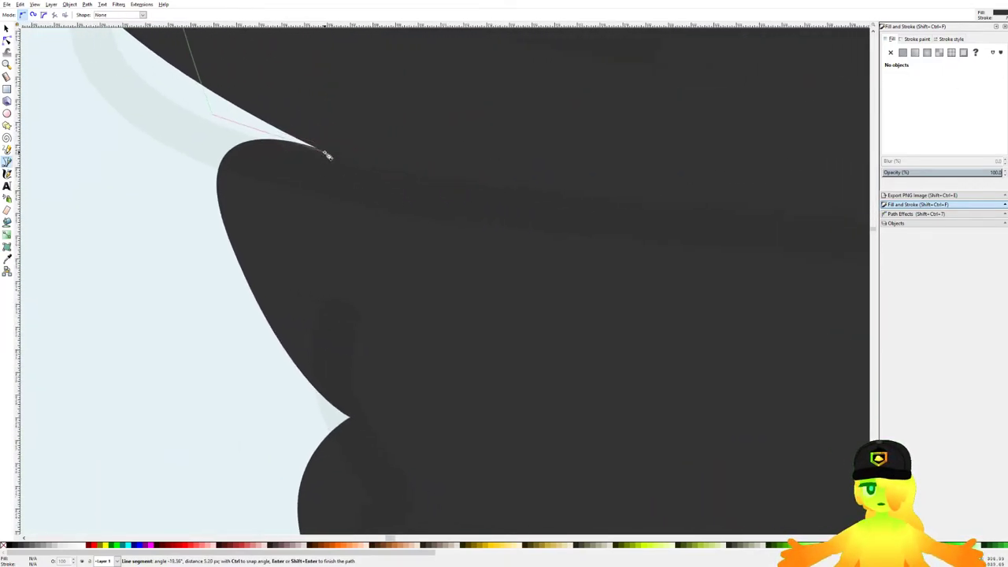
left_click_drag(317, 148, 383, 175)
scroll(385, 178, "down", 6)
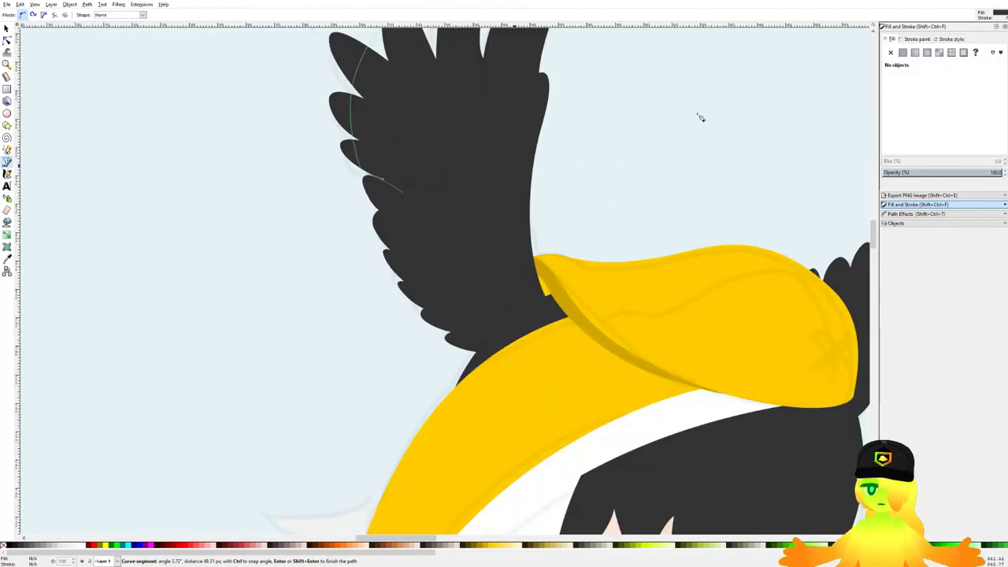
scroll(452, 180, "up", 6)
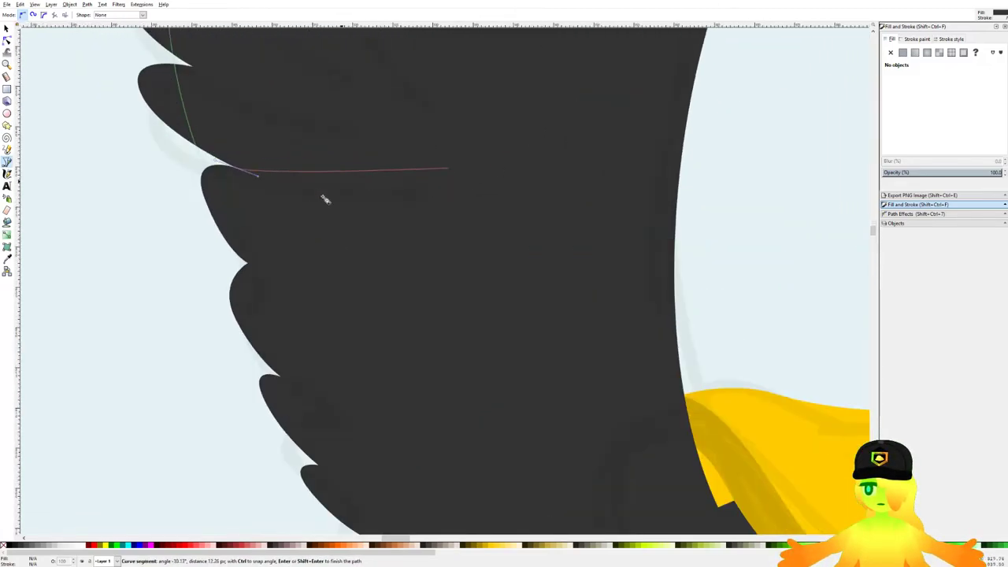
scroll(303, 244, "down", 1)
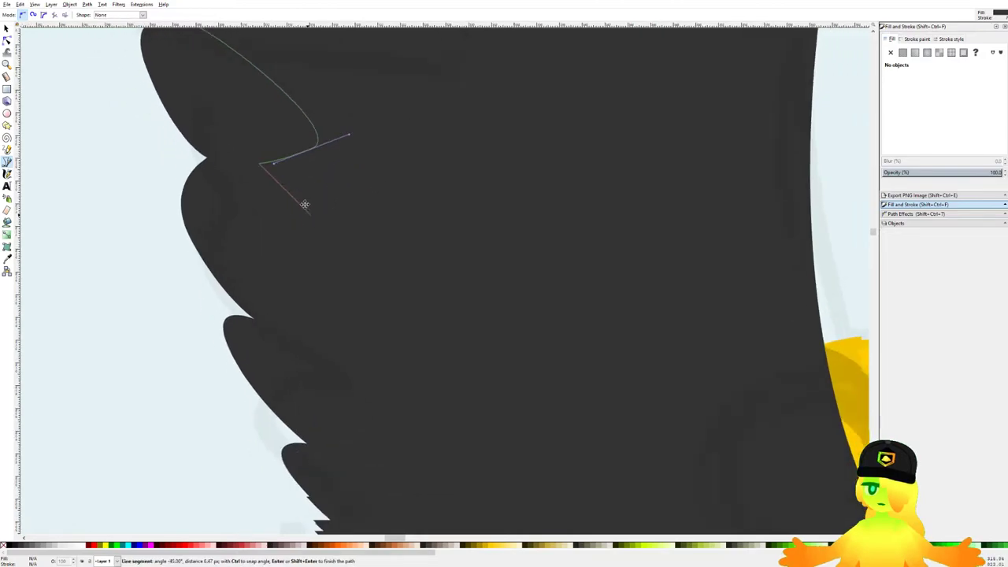
left_click_drag(386, 292, 313, 164)
left_click(309, 313)
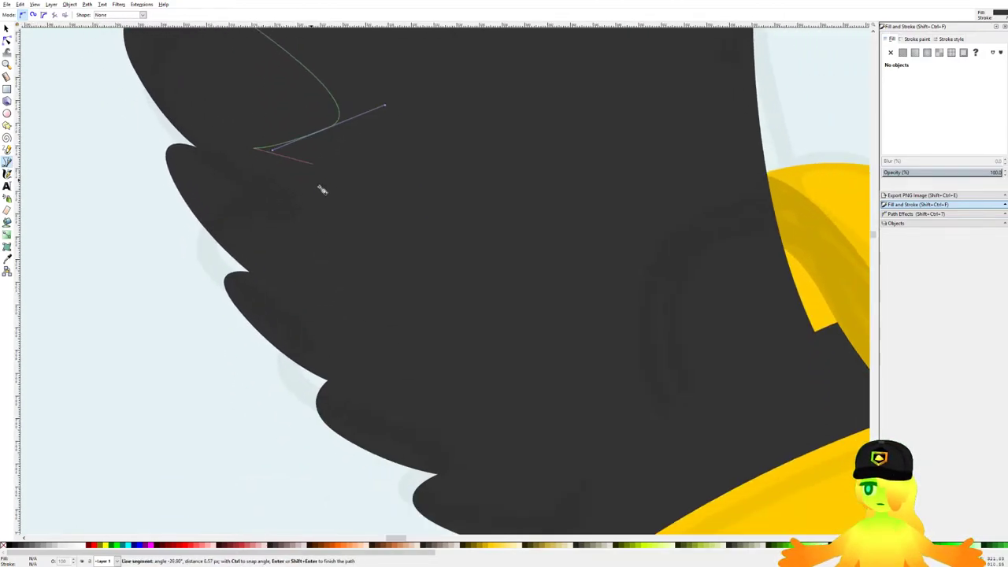
Step: Continue the path with further rounded scallops inside the left wing's lower edge, one for each small feather
left_click_drag(376, 238, 318, 273)
left_click_drag(407, 330, 408, 294)
scroll(338, 274, "up", 1)
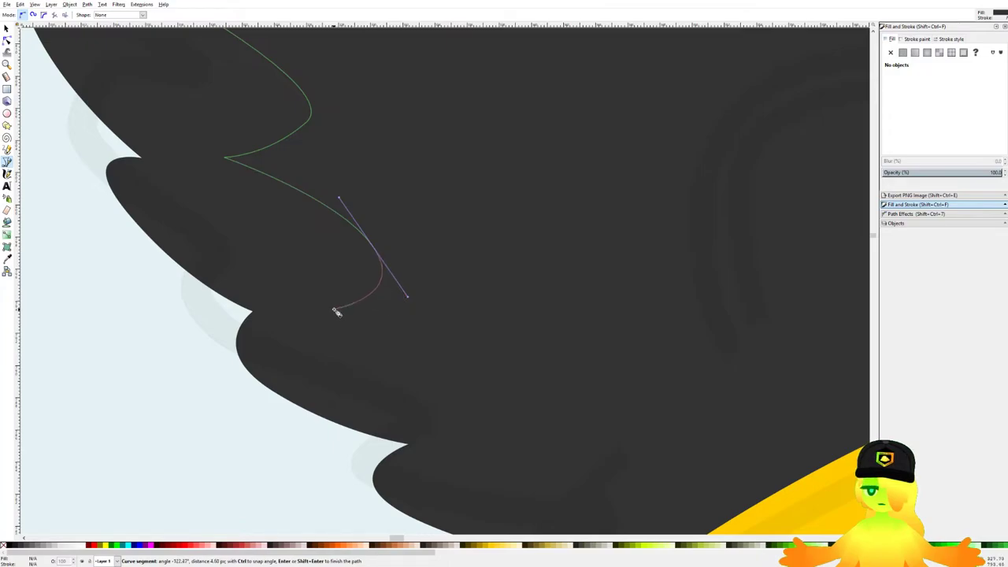
scroll(337, 312, "down", 2)
scroll(382, 364, "up", 1)
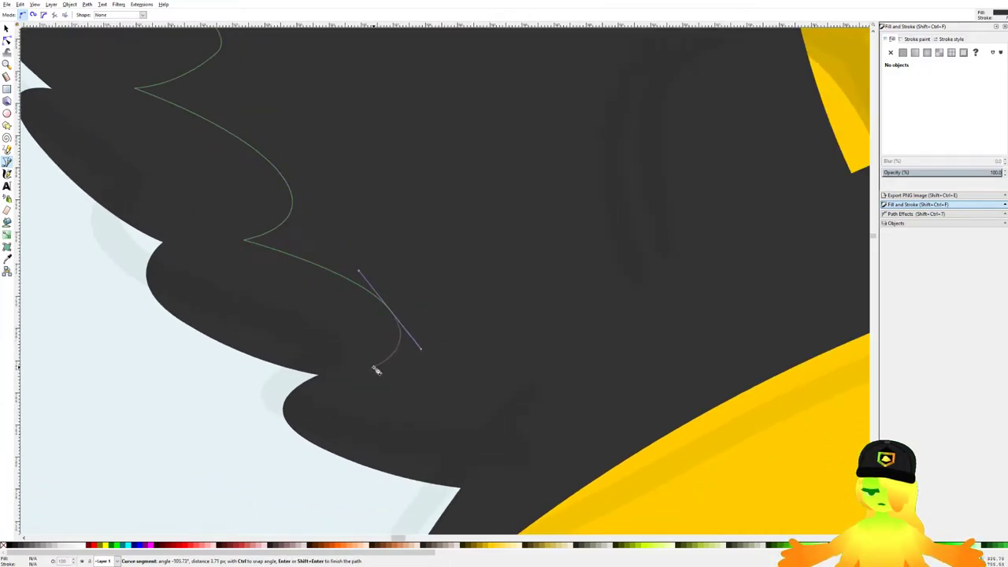
left_click(376, 370)
left_click_drag(465, 344, 443, 430)
key("BackSpace")
key("ctrl+z")
Step: Trace the last scallop at the left wing's base and close the path around the outside back to its starting point
left_click_drag(457, 371, 484, 421)
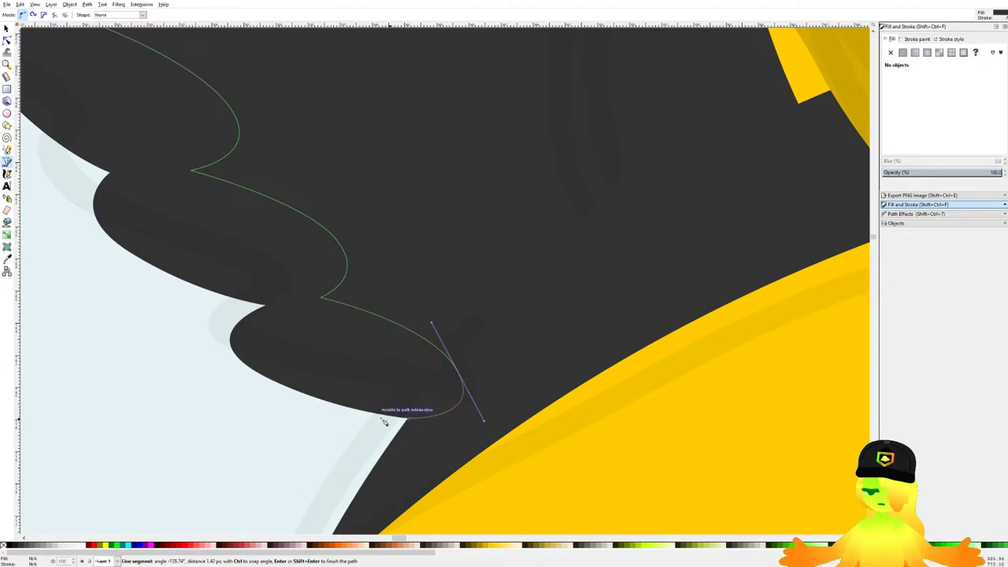
scroll(411, 422, "down", 6)
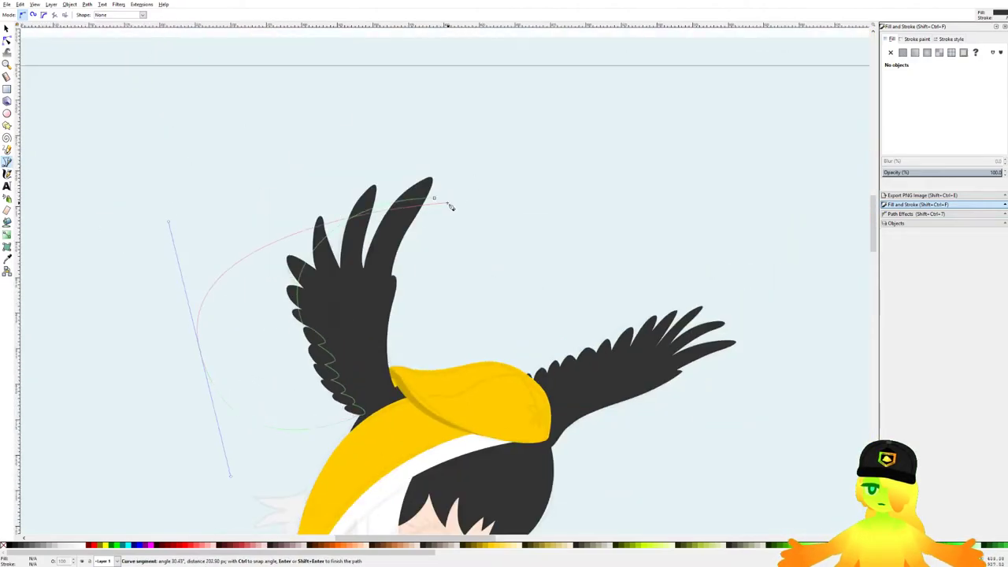
left_click_drag(434, 197, 477, 80)
scroll(470, 219, "down", 6)
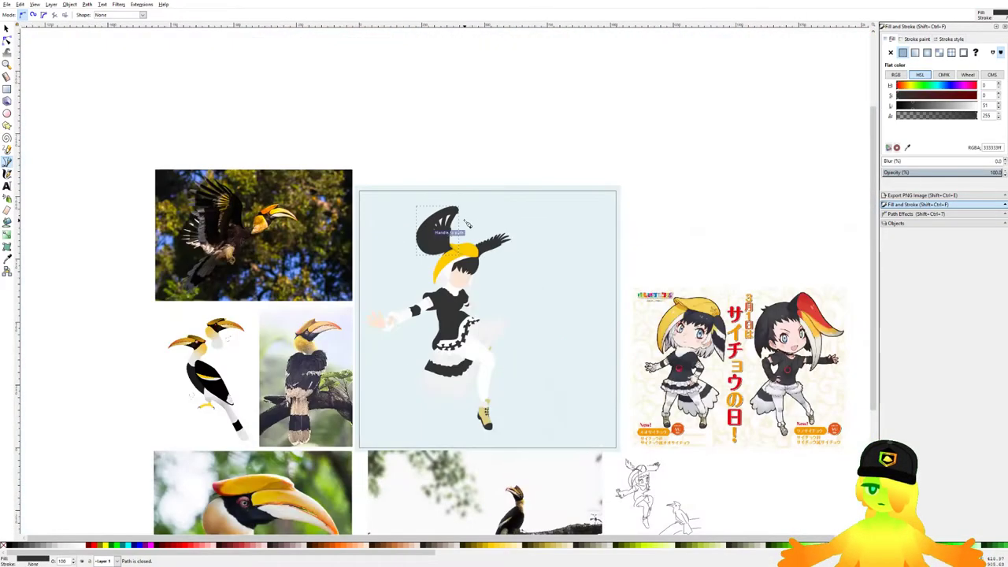
Step: Fill the closed shape over the left wing's feather tips with the light grey f2f2f2 sampled from the shaded hair
scroll(470, 219, "up", 1)
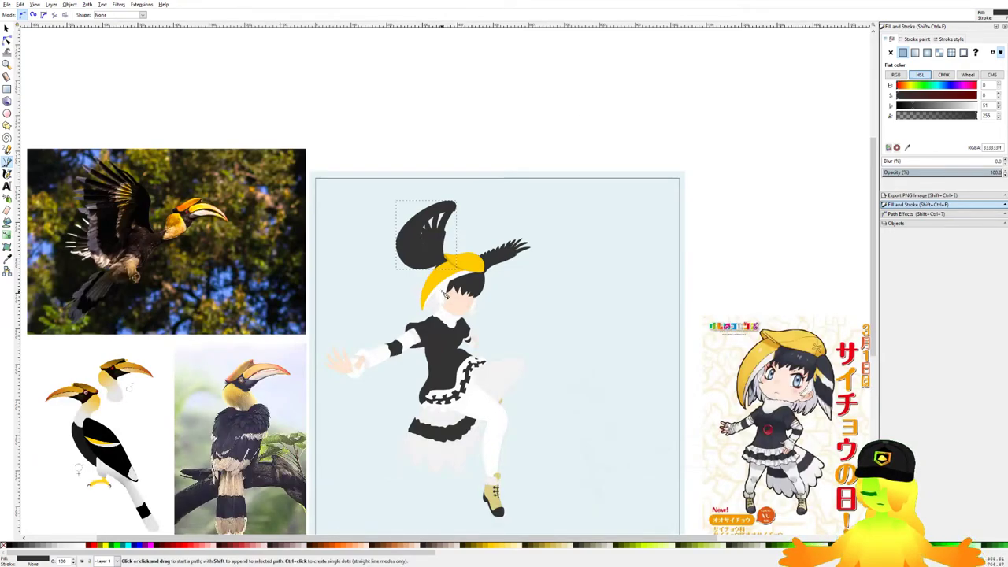
scroll(445, 294, "up", 2)
key("d")
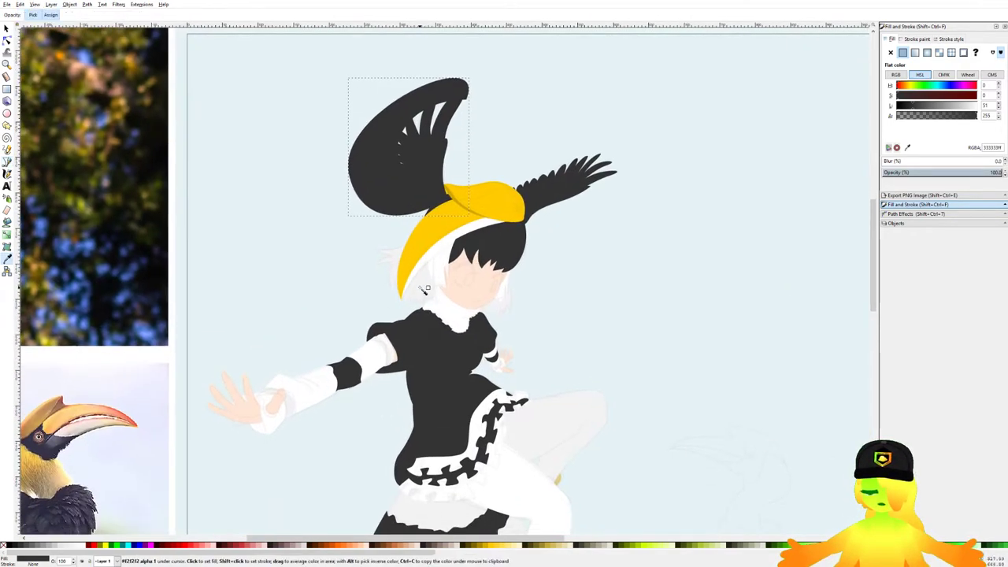
scroll(428, 286, "up", 2)
left_click(418, 284)
left_click_drag(453, 144, 430, 322)
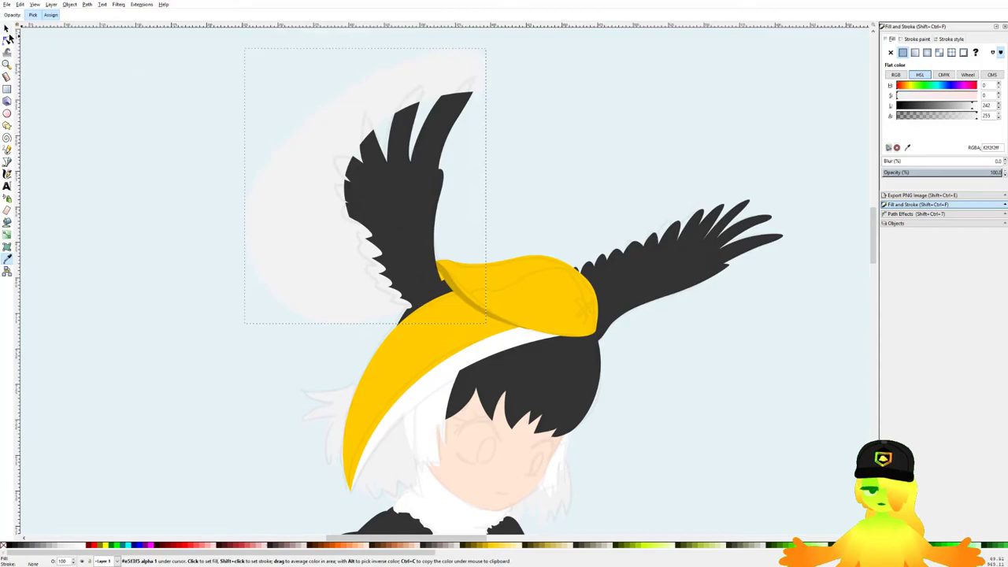
Step: Intersect the light grey shape with a duplicate of the left wing so it covers only the feather tips, and save
left_click(7, 28)
left_click(344, 155, "shift")
left_click(90, 5)
left_click(116, 71)
left_click(568, 131)
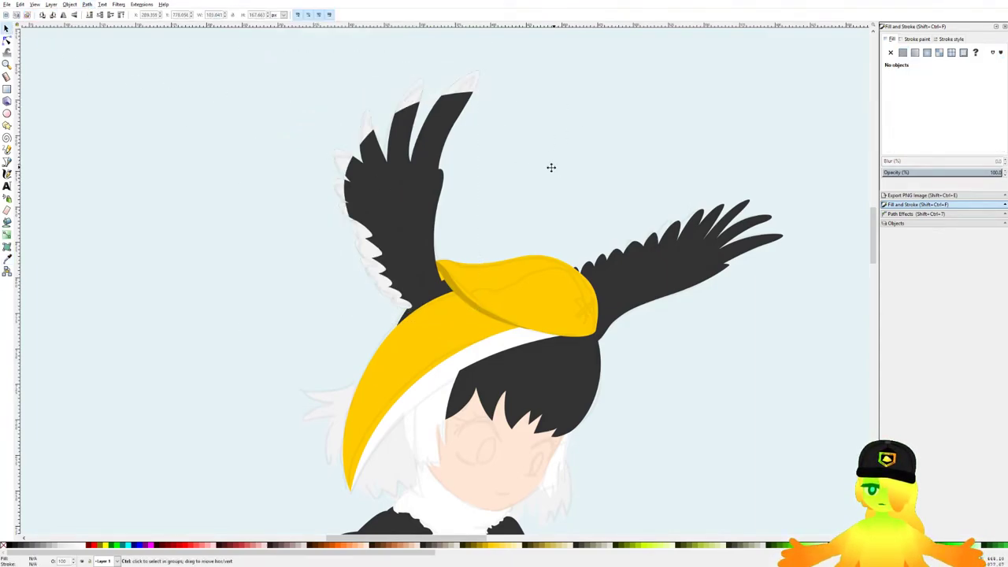
left_click_drag(555, 171, 508, 178)
key("ctrl+s")
left_click(7, 164)
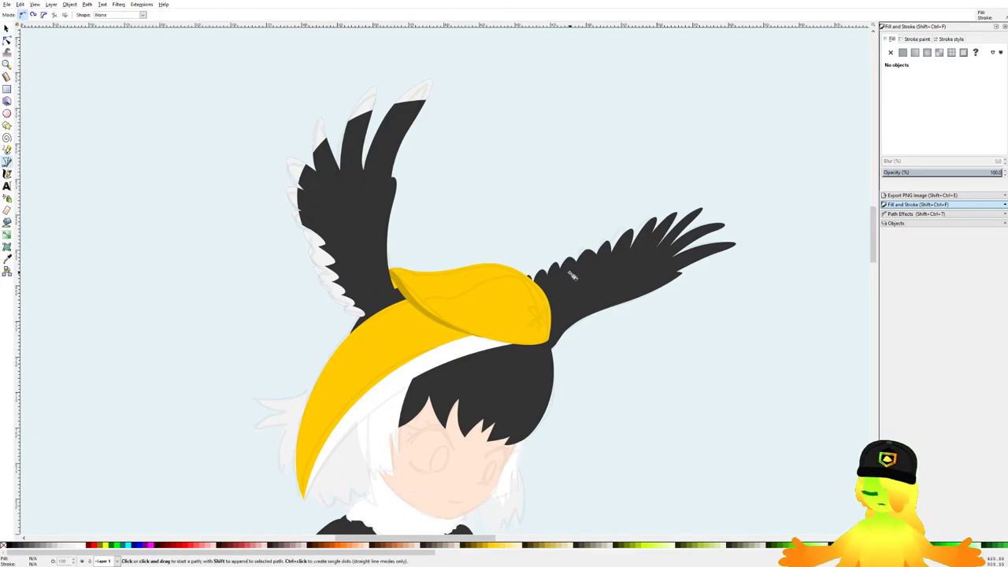
scroll(493, 265, "up", 4)
left_click_drag(244, 330, 347, 341)
left_click(337, 273)
left_click_drag(400, 280, 417, 263)
left_click(416, 238)
key("Escape")
scroll(507, 197, "down", 4)
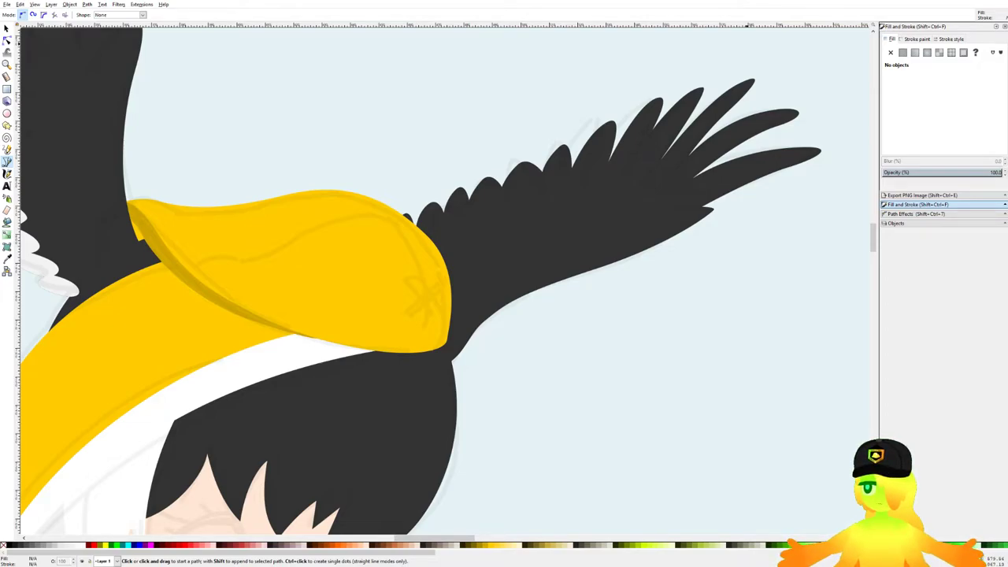
scroll(370, 179, "down", 5)
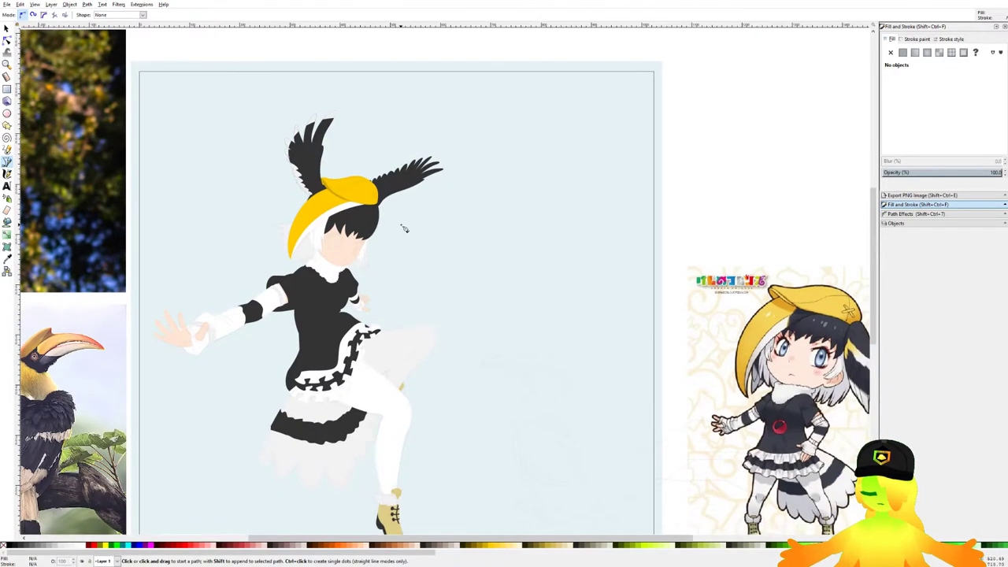
Step: Paste the copied flying-hornbill photo, scale it to about half size, place it beside the character as reference, and save
key("ctrl+v")
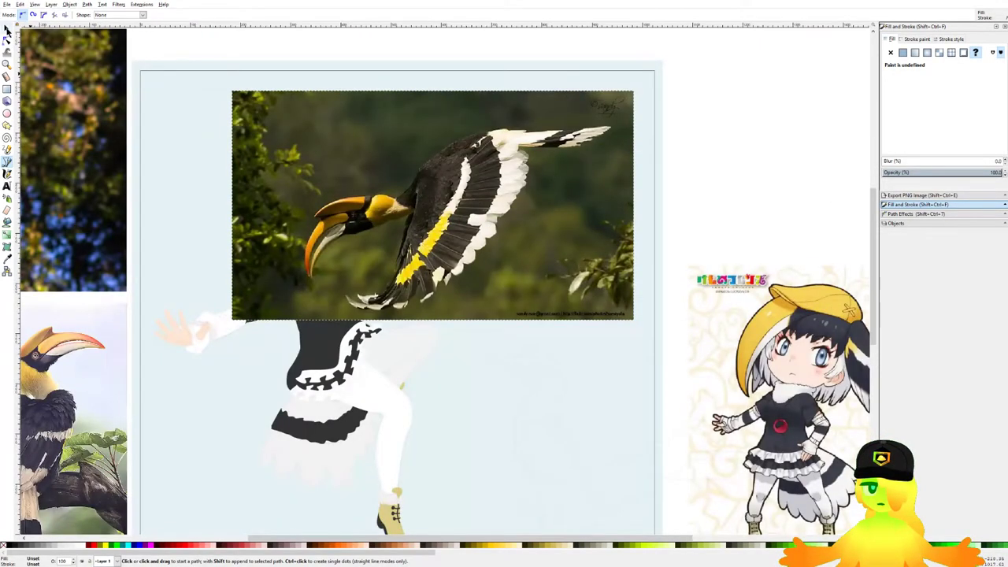
left_click(6, 29)
scroll(397, 111, "down", 4)
left_click(484, 121)
left_click_drag(442, 128, 524, 96)
scroll(581, 88, "up", 1)
left_click_drag(498, 111, 379, 168)
left_click(497, 109)
scroll(295, 168, "up", 3)
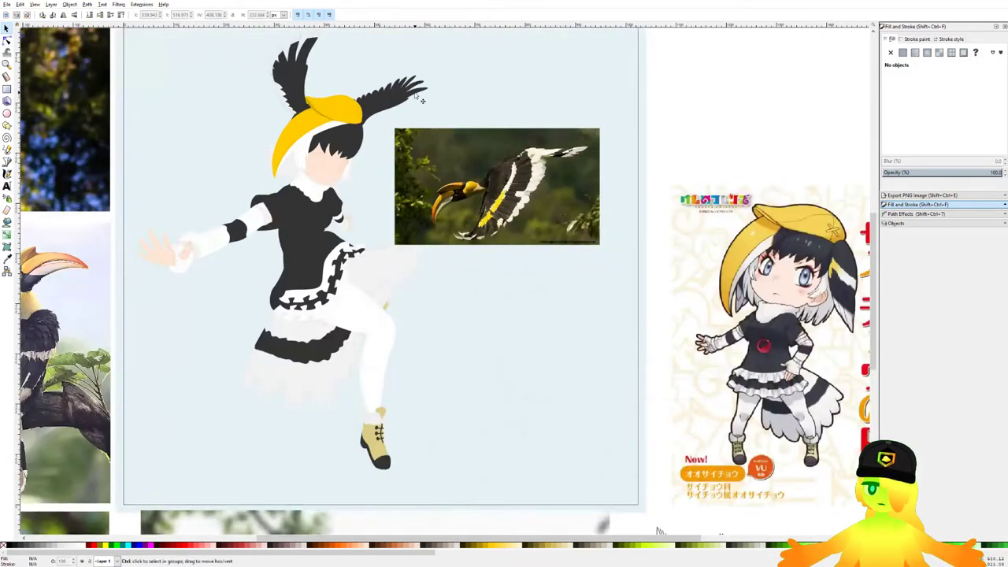
scroll(333, 168, "up", 2)
key("ctrl+s")
Step: Draw a closed tapering stripe with the Bezier tool along the right wing, from the cap's edge towards the middle of the wing
left_click(7, 160)
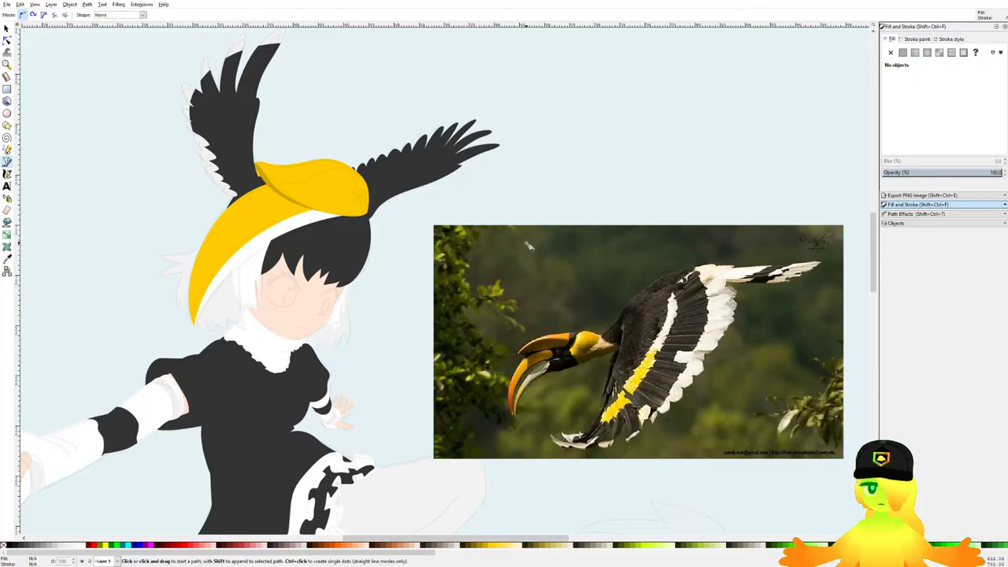
scroll(536, 268, "up", 1)
scroll(386, 169, "up", 1)
scroll(360, 171, "down", 3)
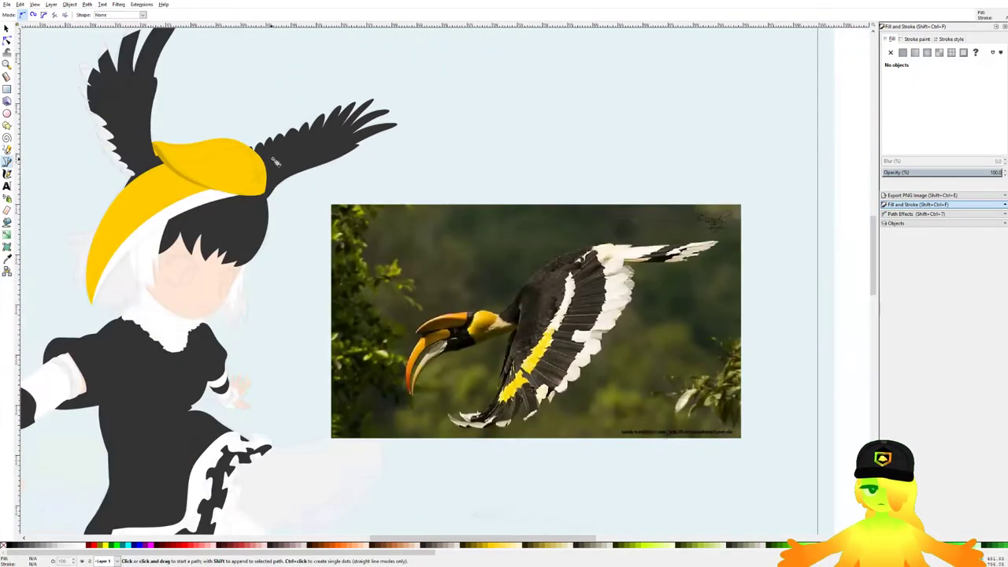
scroll(273, 165, "up", 4)
scroll(274, 165, "up", 2)
left_click(242, 271)
left_click(382, 172)
left_click(477, 139)
left_click_drag(282, 172, 247, 195)
left_click(242, 271)
scroll(471, 185, "down", 3)
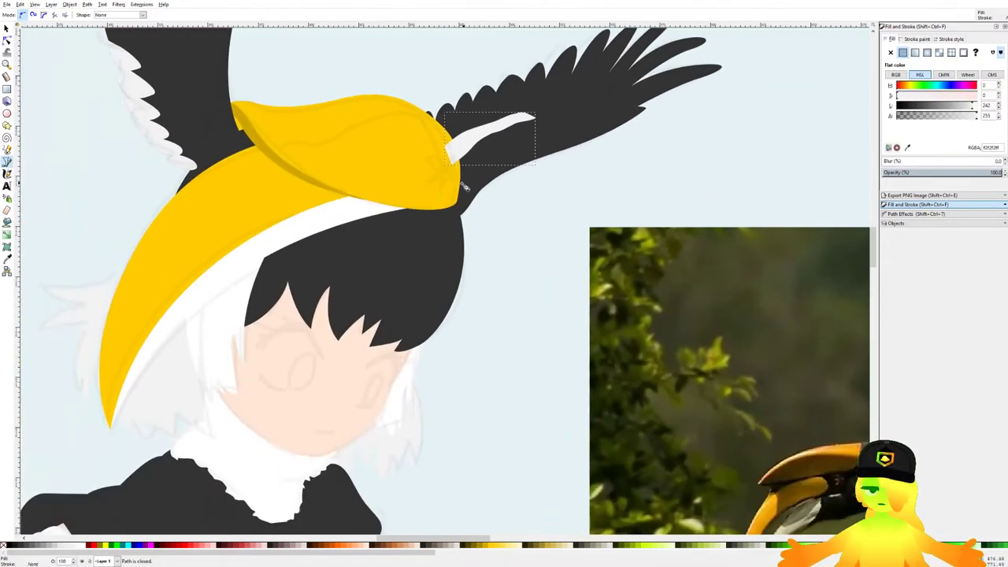
Step: Fill the right wing's stripe with white ffffff sampled from the hair, and save the document
key("d")
left_click(220, 318)
left_click_drag(564, 97, 454, 169)
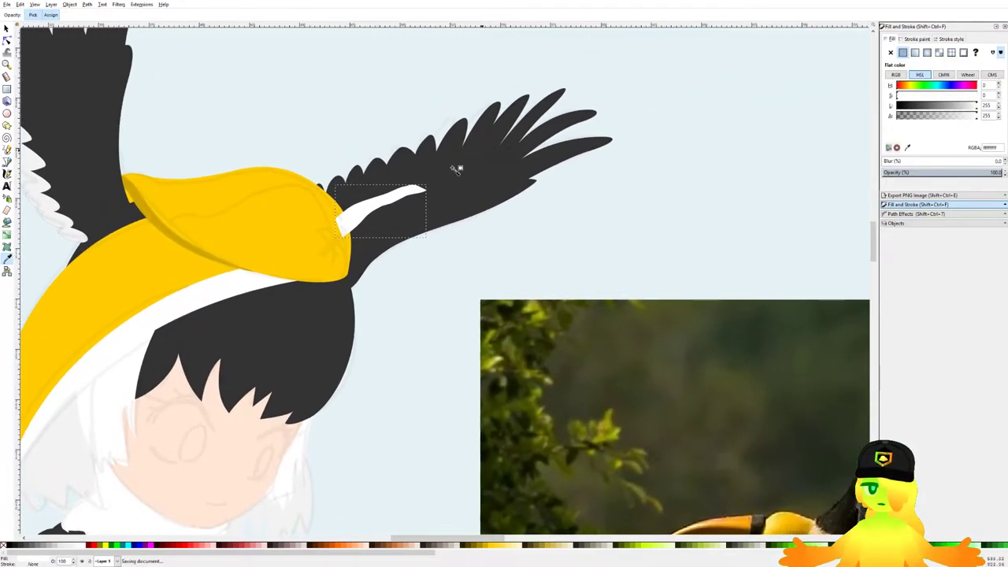
scroll(472, 167, "down", 3)
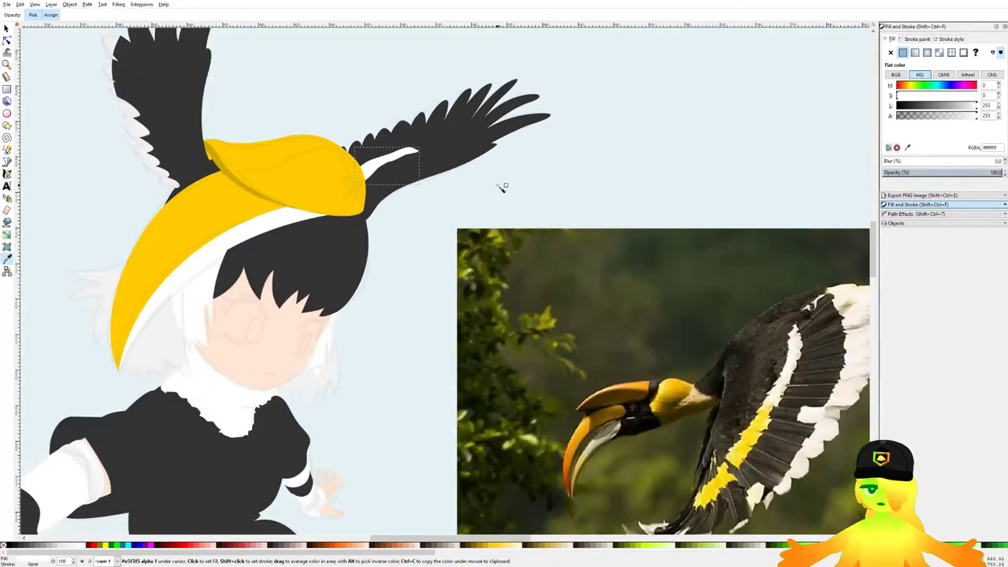
scroll(430, 178, "up", 3)
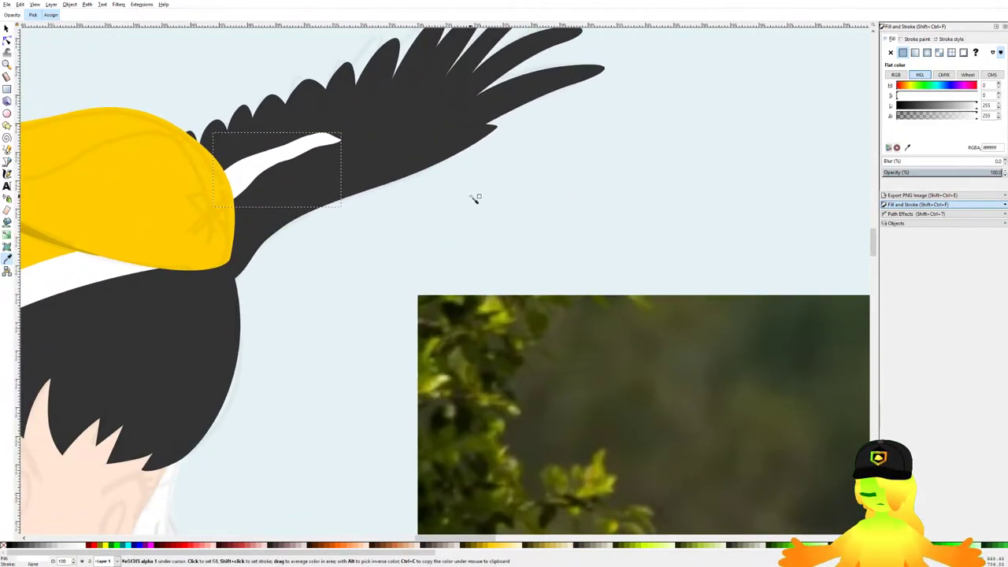
Step: Start a Bezier path below the right wing's lowest long feather, curving it across the long feathers to the notch before the small ones
left_click(6, 163)
scroll(323, 151, "down", 2)
left_click_drag(364, 149, 400, 139)
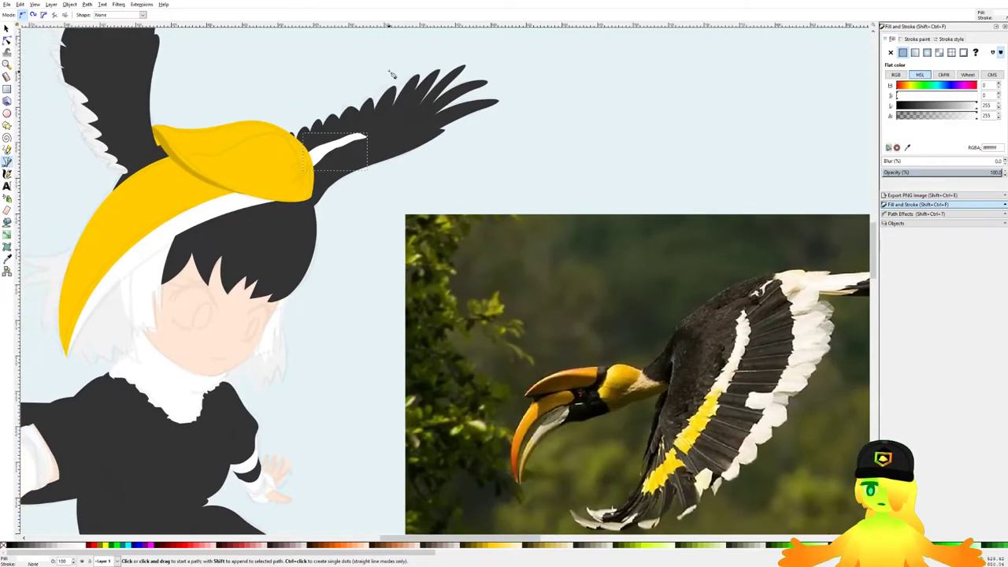
scroll(393, 63, "up", 4)
left_click_drag(777, 290, 689, 153)
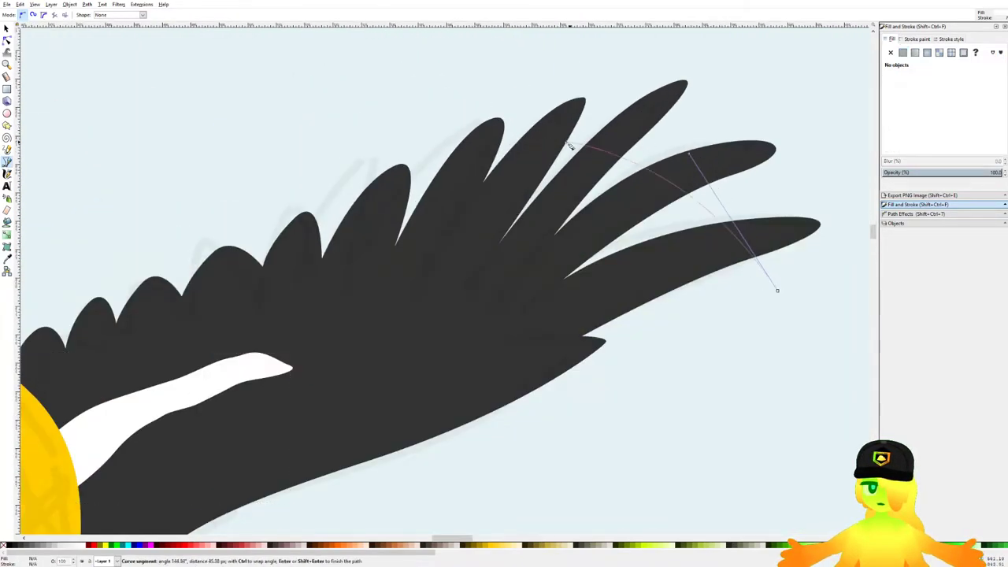
left_click_drag(463, 162, 341, 205)
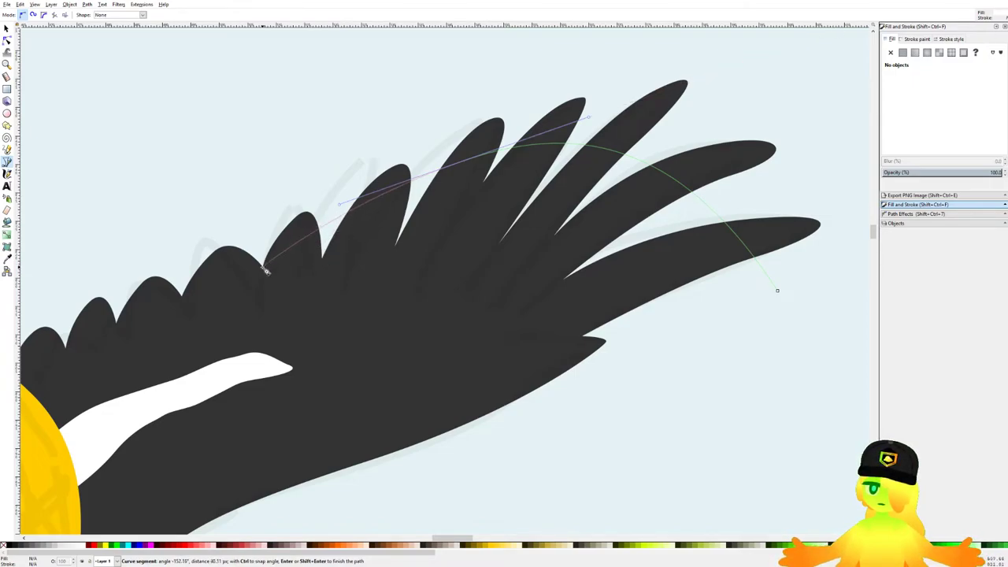
left_click(262, 265)
left_click_drag(262, 285, 427, 226)
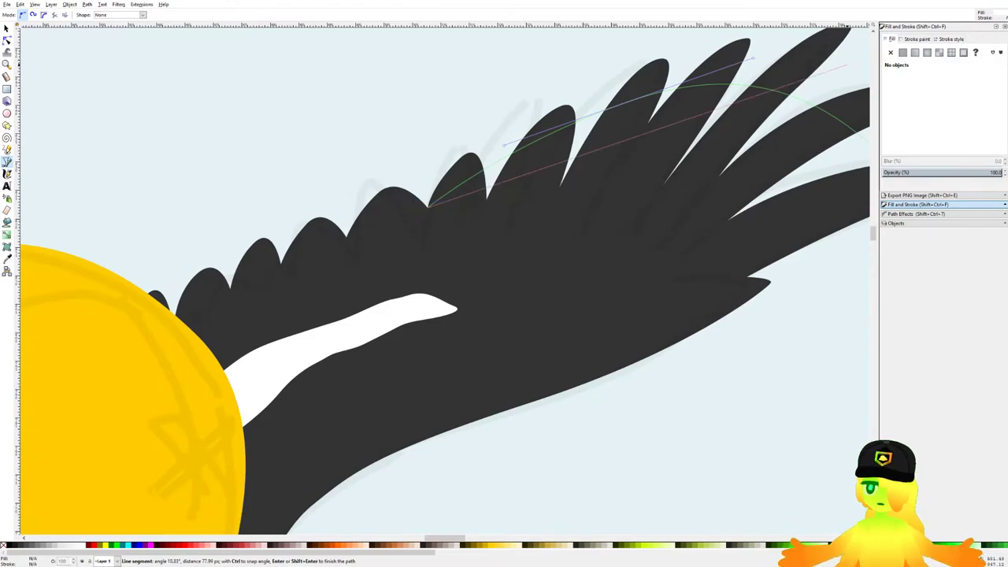
Step: Continue the path with rounded scallops inside the right wing's small feathers down to the cap
scroll(378, 256, "up", 1, "ctrl")
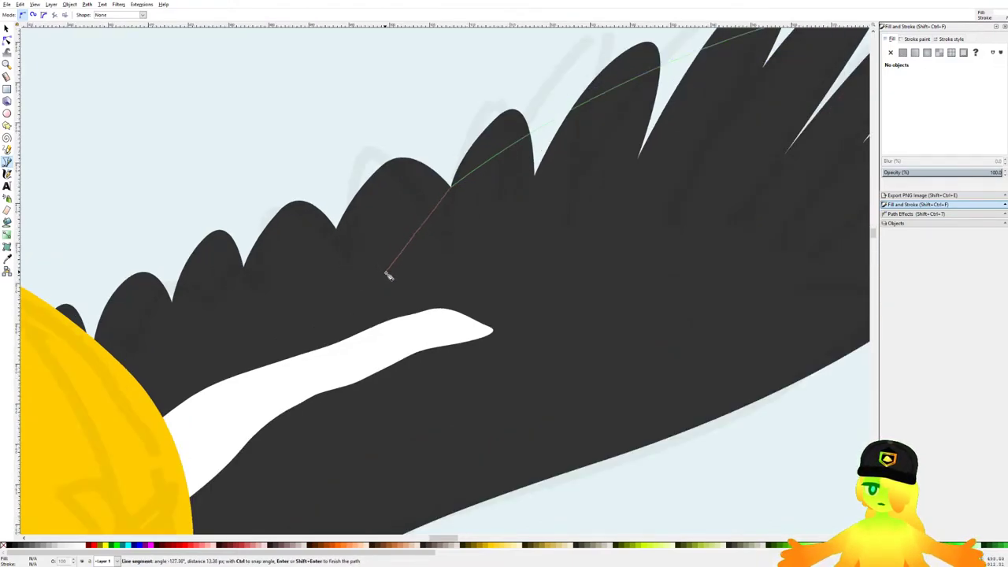
left_click(339, 265)
left_click_drag(268, 319, 166, 353)
left_click(236, 292)
left_click(167, 329)
left_click_drag(99, 393, 60, 397)
Step: Close the right wing's tip path by running it over the cap and around outside the feathers back to its start
scroll(55, 381, "down", 3)
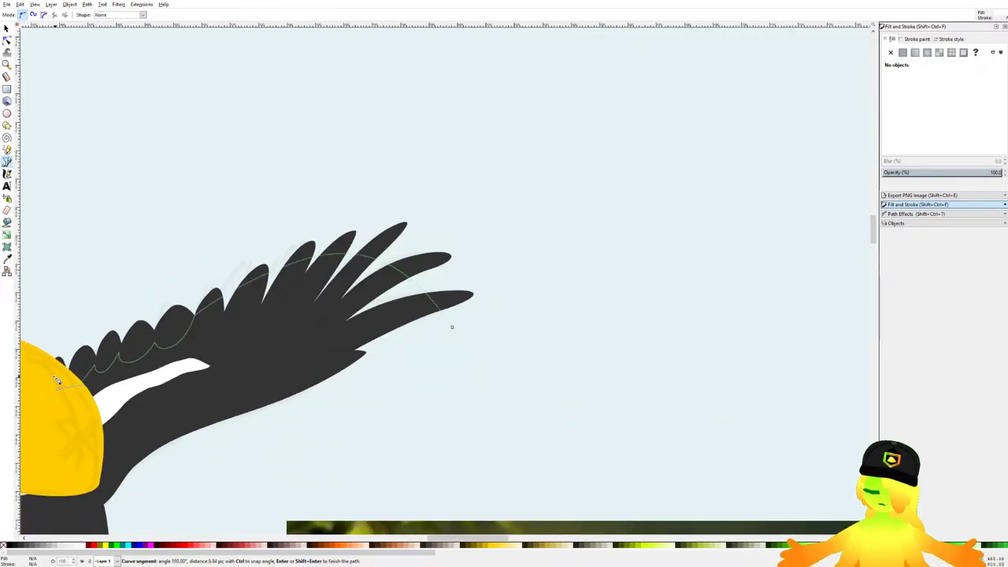
left_click(34, 360)
left_click(199, 142)
left_click_drag(586, 142, 606, 143)
left_click(616, 336)
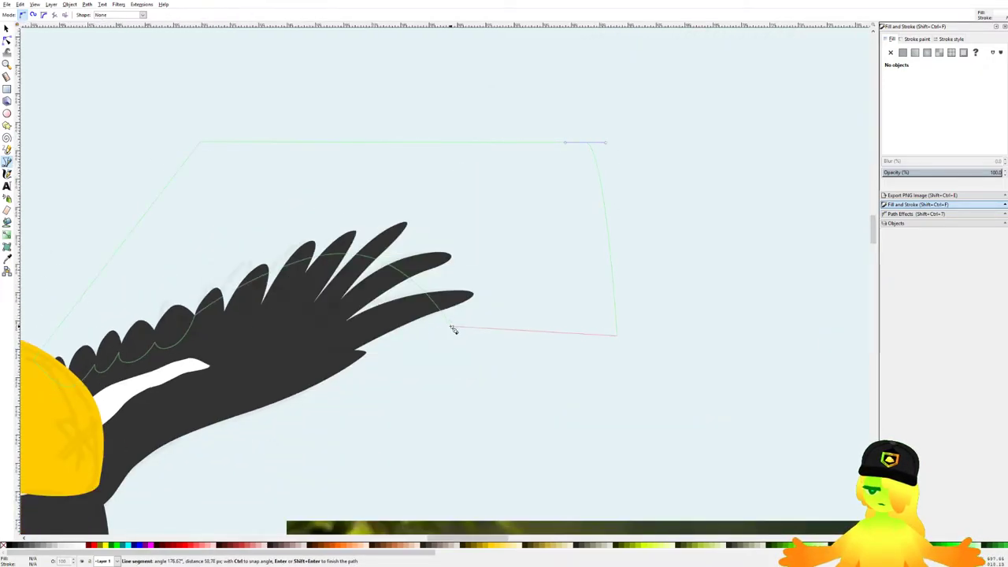
left_click(454, 329)
Step: Intersect the white shape with a duplicate of the right wing so white remains only on the feather tips, then deselect it
scroll(454, 330, "up", 2)
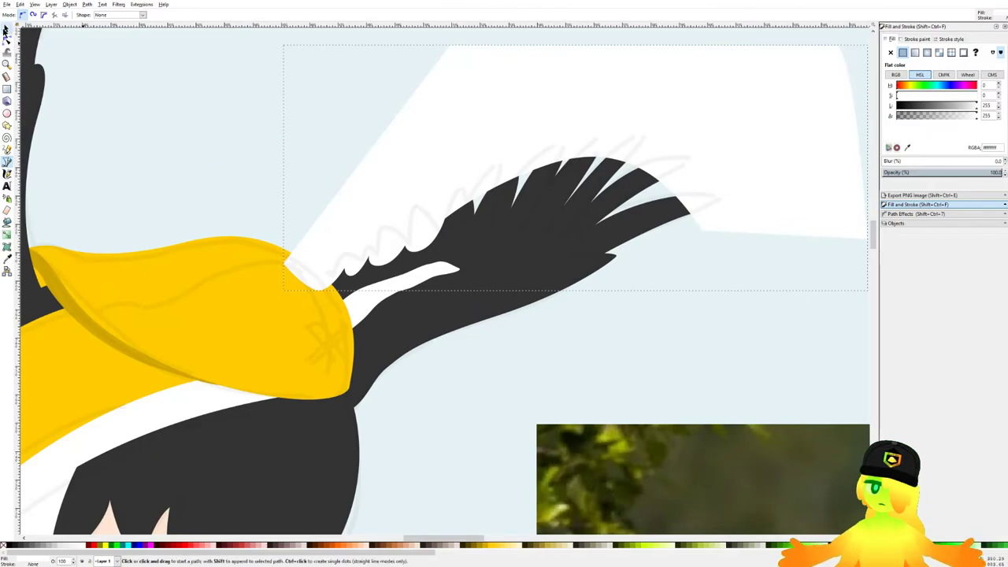
left_click(6, 30)
left_click(549, 236)
key("ctrl+d")
left_click(510, 101, "shift")
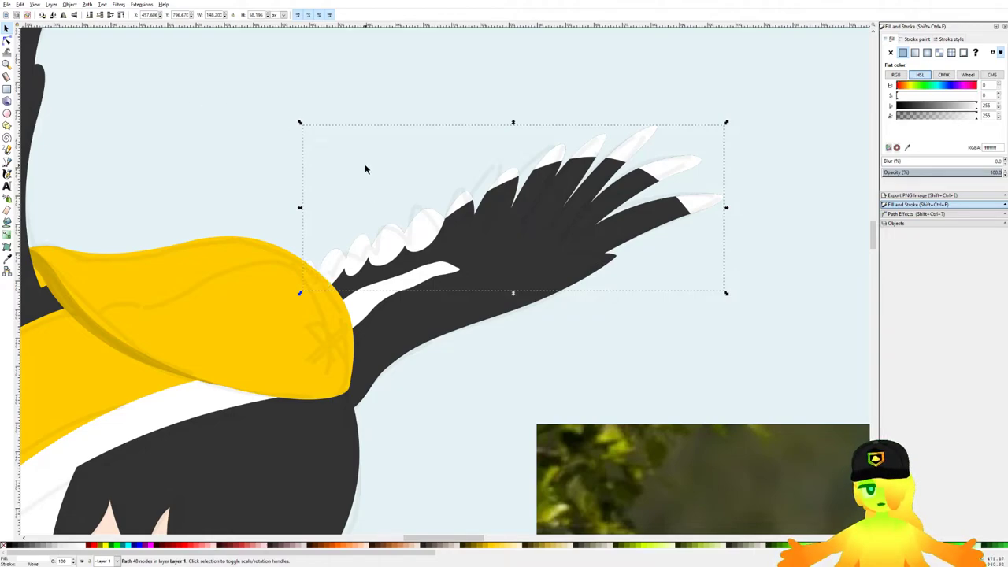
scroll(366, 170, "down", 5)
left_click_drag(517, 221, 435, 162)
left_click(666, 119)
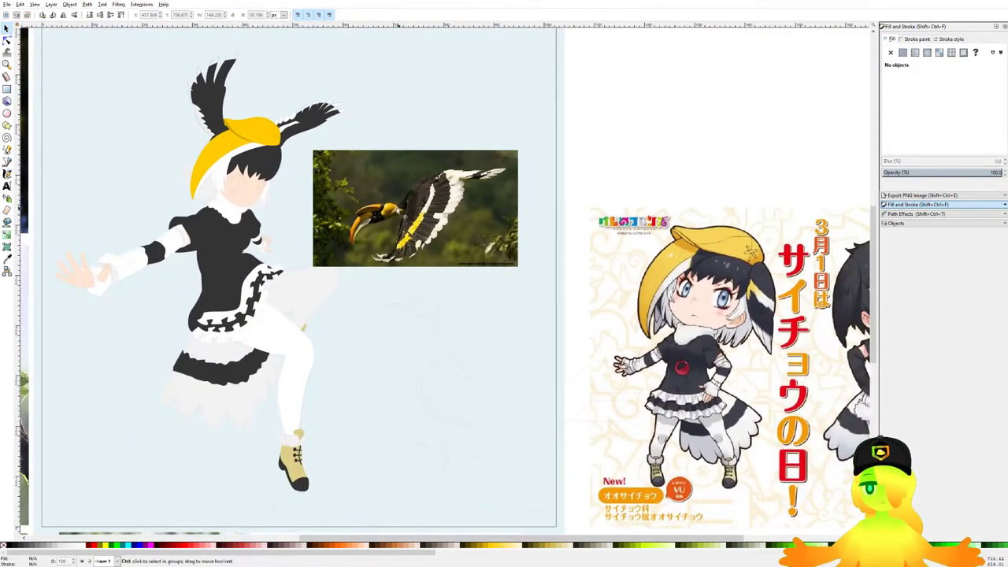
Step: Start a Bezier path at the outer end of the right wing's white stripe and trace a wavy lower edge towards the feather tips
scroll(349, 140, "up", 5)
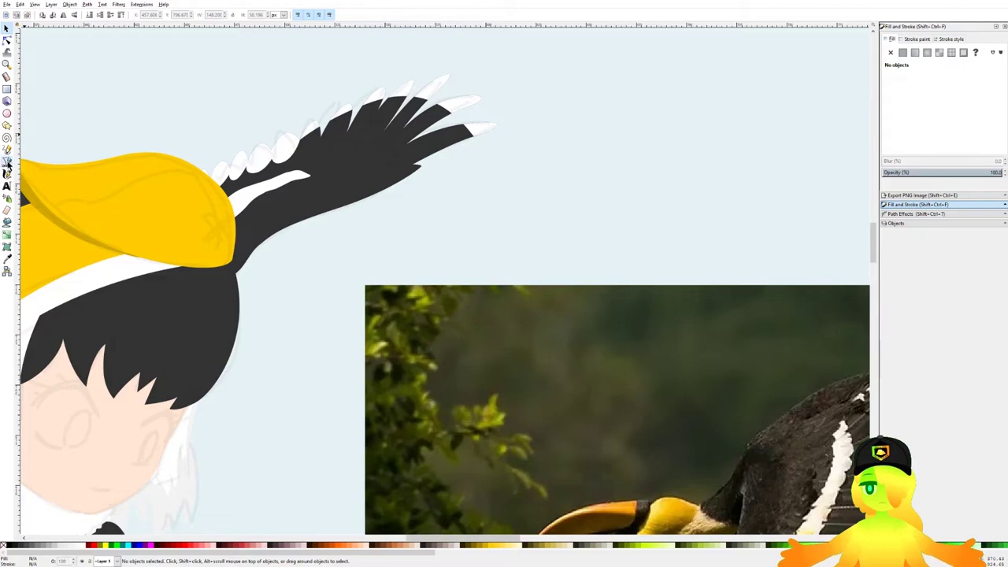
left_click(8, 161)
scroll(306, 175, "up", 6)
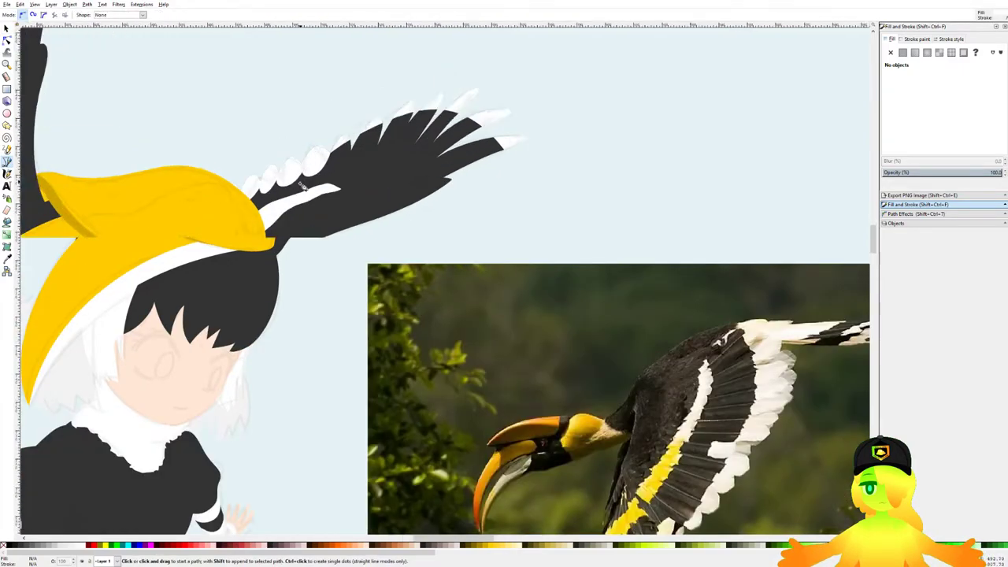
left_click_drag(188, 267, 288, 294)
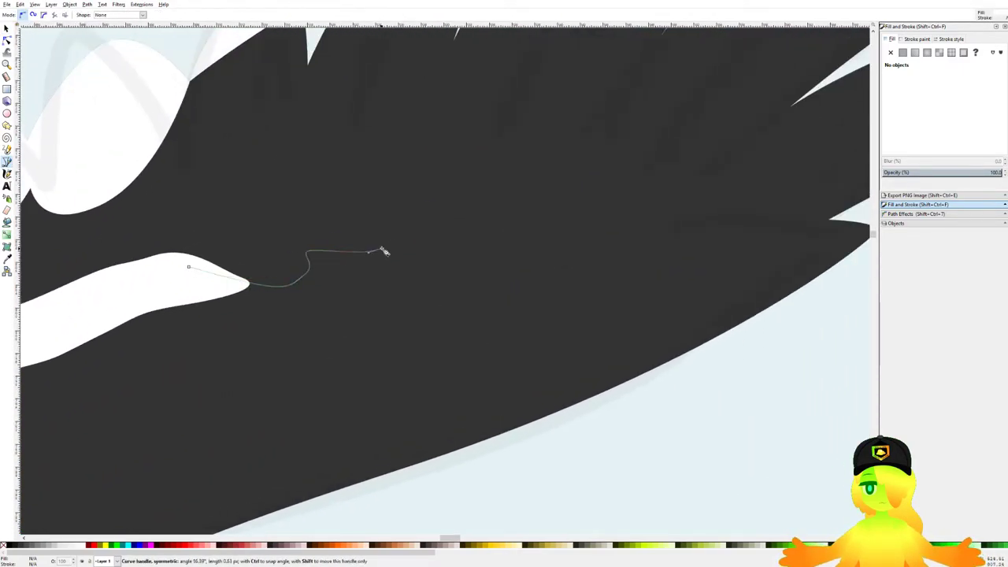
left_click(384, 250)
scroll(384, 250, "down", 6)
scroll(375, 244, "up", 4)
scroll(380, 242, "up", 2)
left_click_drag(414, 289, 426, 289)
left_click_drag(441, 289, 465, 282)
left_click_drag(520, 273, 519, 267)
key("BackSpace")
Step: Trace the patch's blunt outer end and wavy upper edge, closing the path back at the white stripe's tip
left_click(432, 291)
left_click_drag(423, 237, 414, 231)
left_click_drag(400, 229, 395, 232)
left_click_drag(387, 245, 345, 260)
left_click_drag(301, 269, 291, 280)
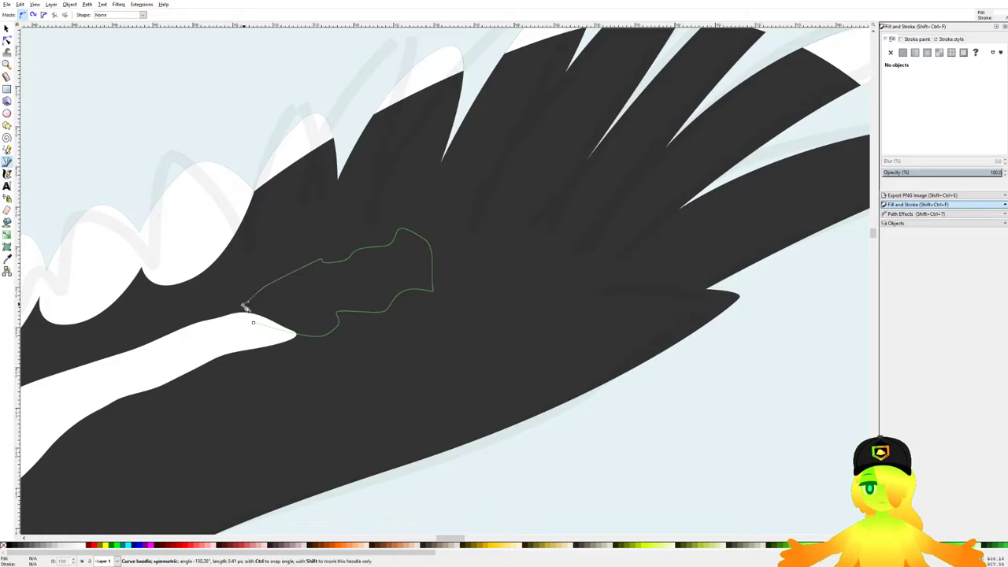
left_click_drag(288, 325, 290, 326)
Step: Fill the new wavy patch on the right wing with the yellow sampled from the cap
scroll(394, 270, "down", 5)
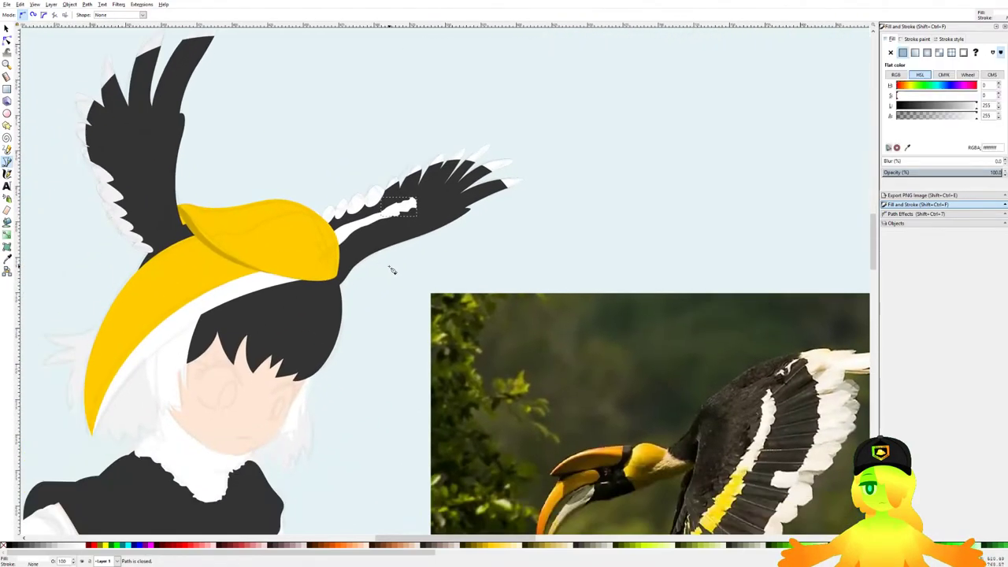
key("d")
left_click(271, 245)
Step: Start another Bezier path just beyond the yellow patch, tracing its slanted inner end and the first bump of its upper edge
left_click(7, 162)
left_click_drag(536, 298, 472, 234)
scroll(397, 126, "up", 6)
left_click_drag(431, 300, 434, 290)
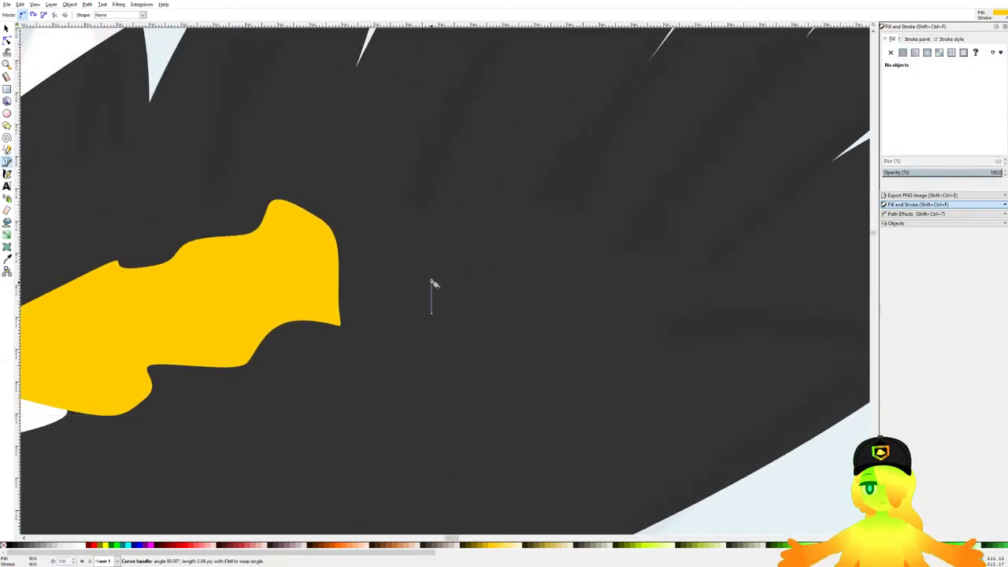
left_click_drag(377, 189, 410, 189)
scroll(409, 189, "down", 3)
scroll(490, 205, "down", 4)
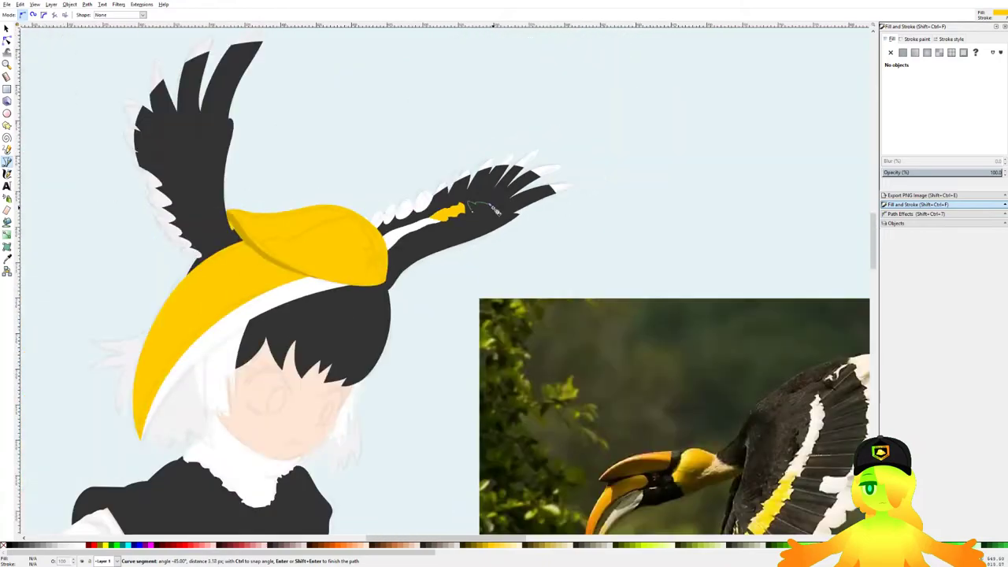
Step: Trace the rest of the second patch's bumpy upper edge, its outer end and wavy lower edge, closing the path at its start
scroll(486, 264, "up", 5)
scroll(486, 264, "up", 2)
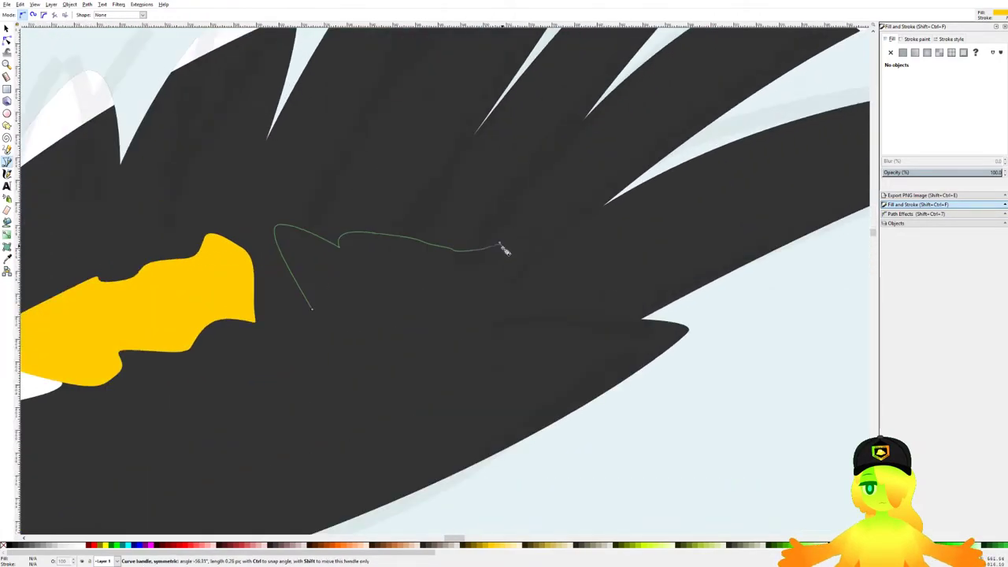
left_click(433, 253)
left_click(510, 249)
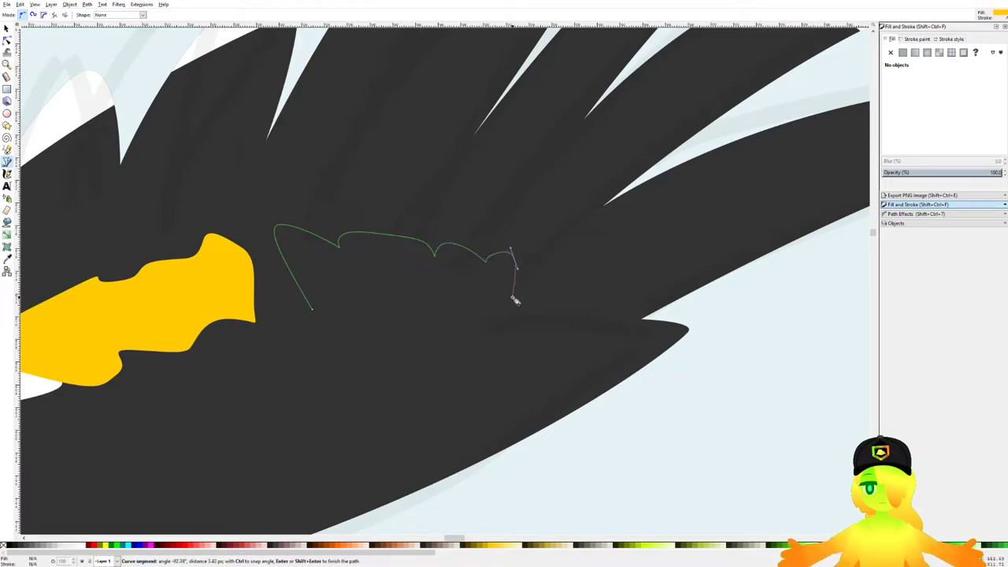
left_click(526, 312)
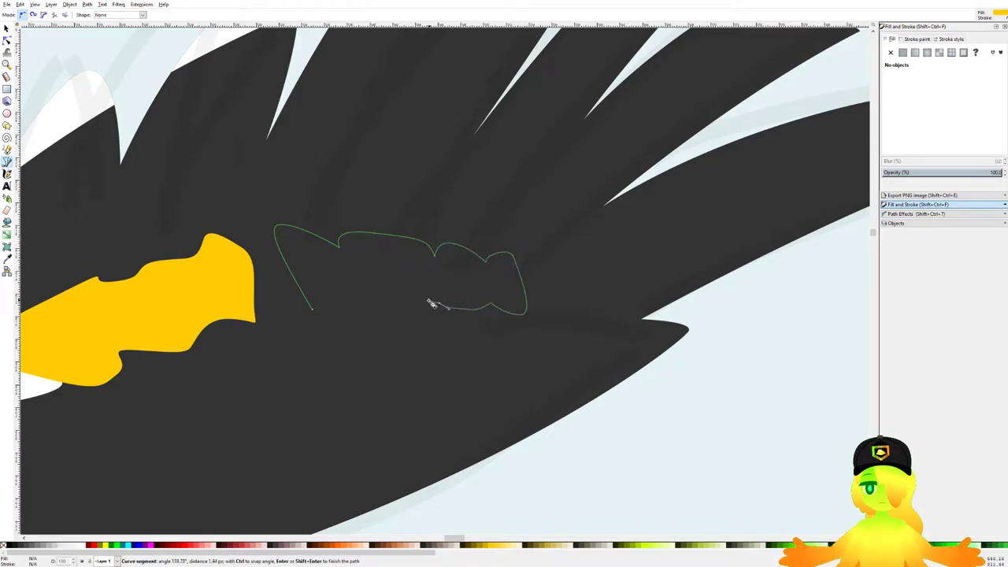
left_click(350, 305)
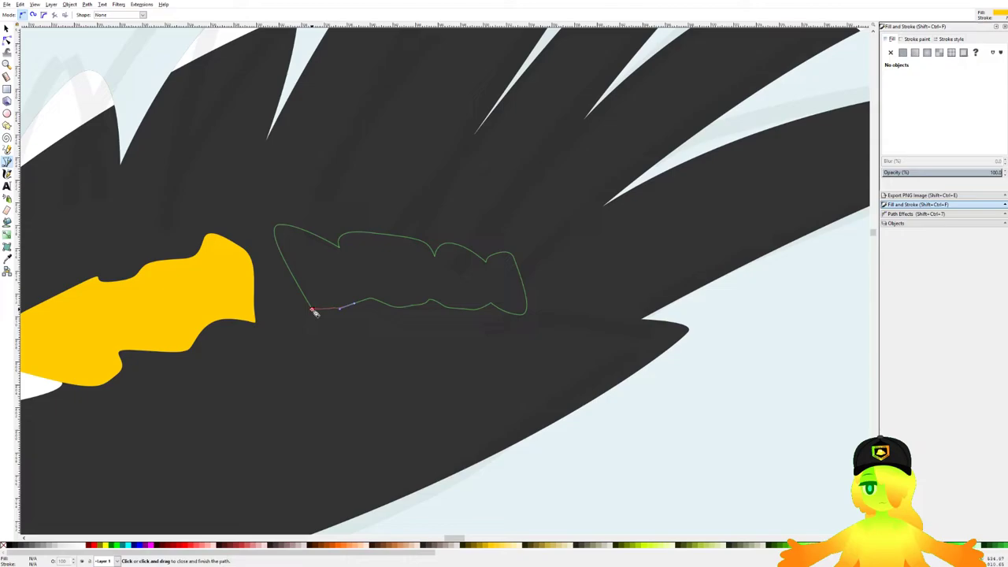
left_click(313, 311)
Step: Save the drawing with the second yellow patch in place on the right wing
scroll(339, 268, "down", 5, "ctrl")
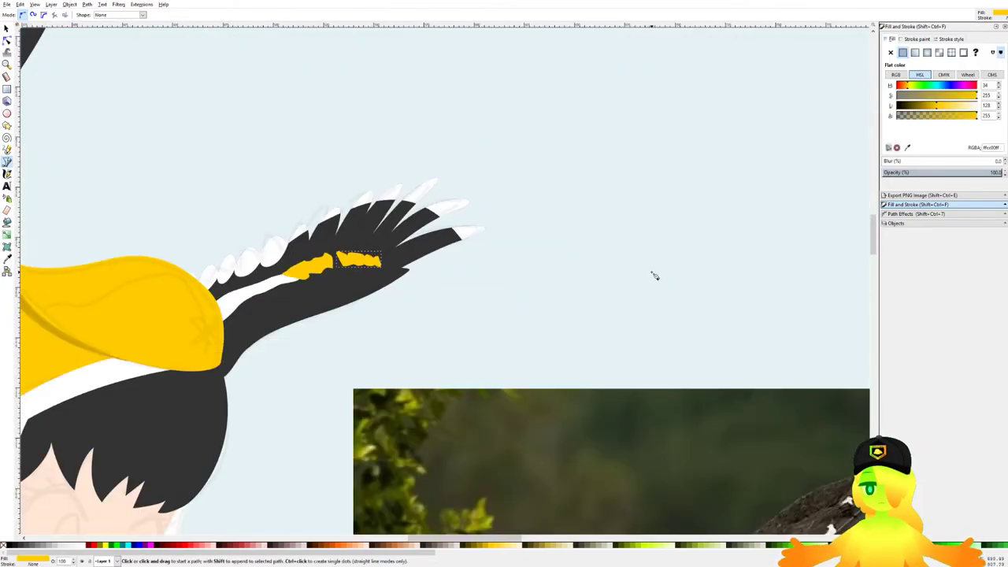
scroll(615, 169, "down", 3)
left_click_drag(615, 178, 570, 94)
key("ctrl+s")
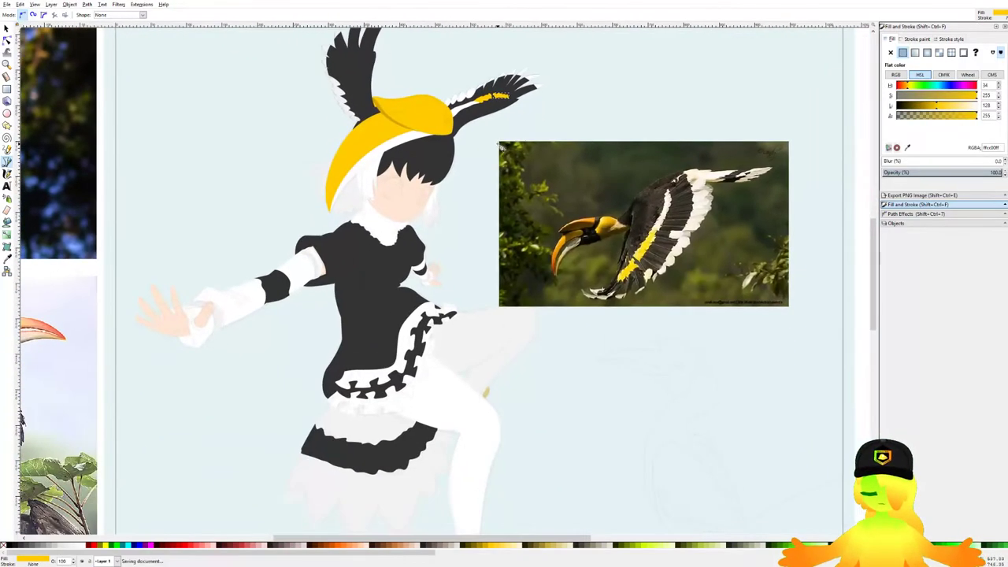
scroll(570, 95, "up", 1)
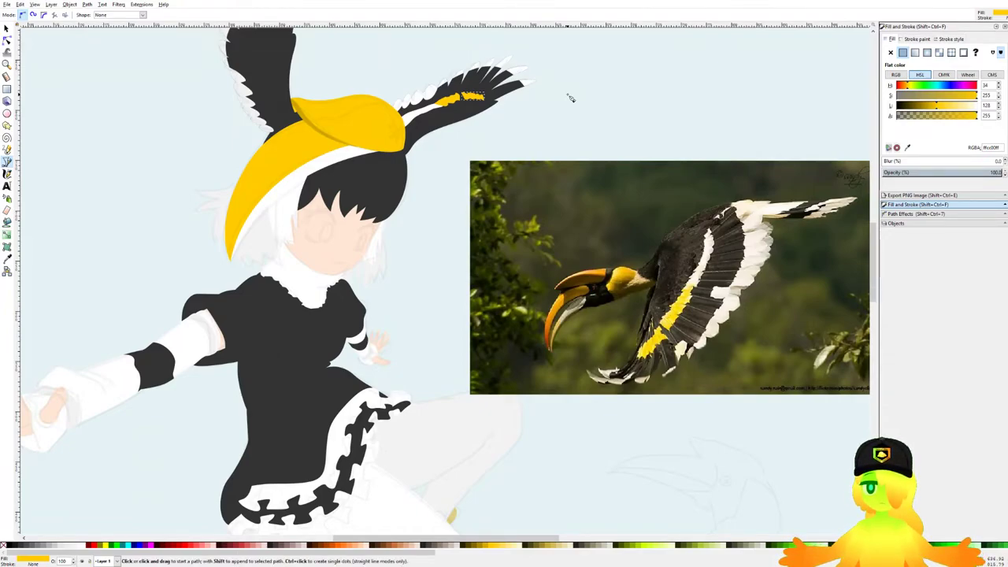
scroll(544, 118, "down", 5, "ctrl")
key("ctrl+s")
Step: Examine the yellow feather markings on the raised wing in the flying hornbill reference photo
scroll(436, 291, "down", 3, "ctrl")
left_click_drag(77, 218, 323, 228)
scroll(322, 229, "up", 1)
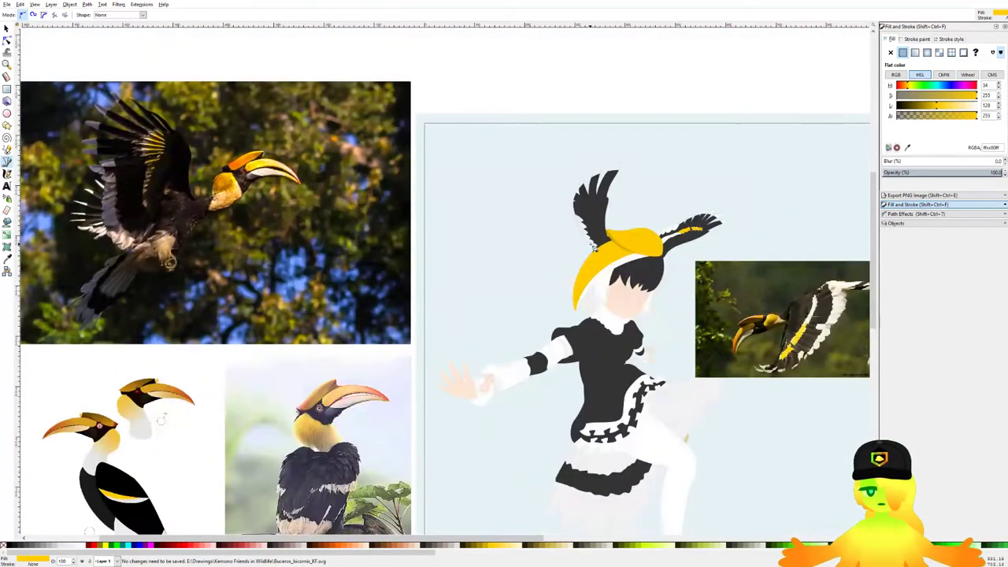
scroll(119, 150, "up", 4)
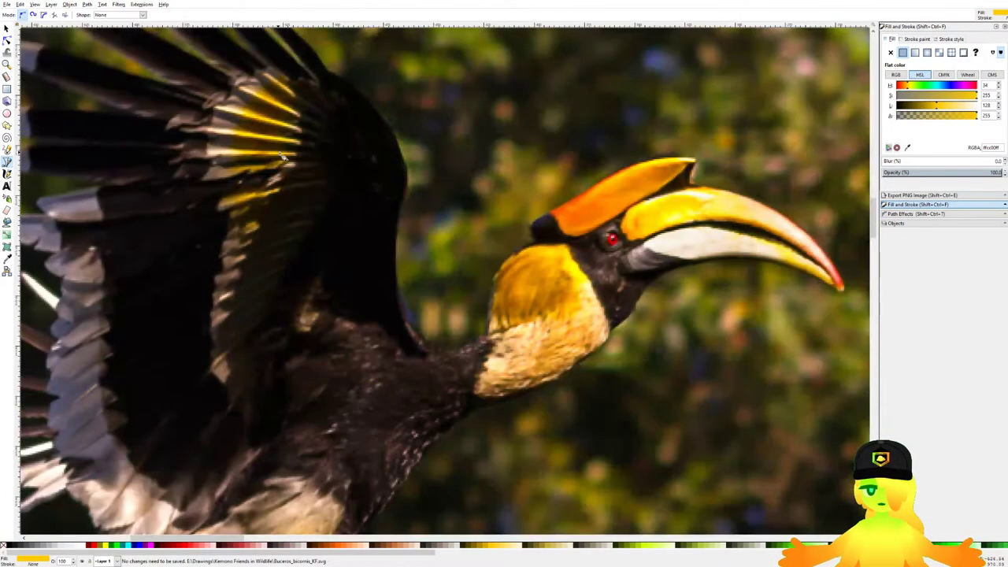
scroll(279, 161, "down", 4)
left_click_drag(798, 225, 711, 233)
scroll(636, 231, "up", 5, "ctrl")
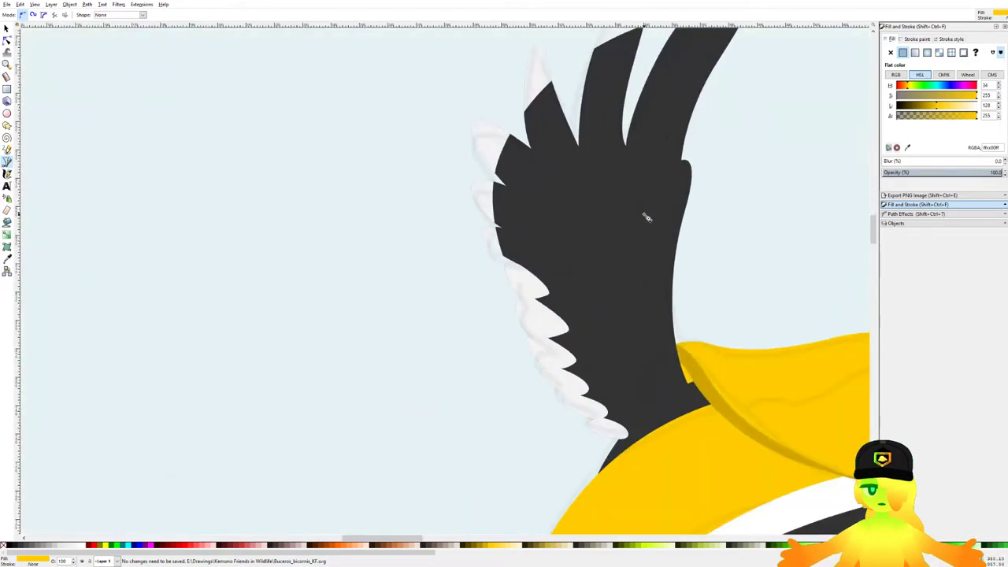
Step: Start a Bezier path in the middle of the left wing, tracing a fan of narrow spikes from upright round to nearly horizontal
left_click(627, 59)
left_click(623, 161)
left_click(631, 220)
left_click_drag(546, 147, 562, 207)
left_click(609, 231)
left_click_drag(479, 213, 560, 252)
left_click(578, 252)
Step: Extend the fan with another long spike angled down towards the wing's white-tipped edge, matching the hornbill reference photo
scroll(504, 268, "down", 7, "ctrl")
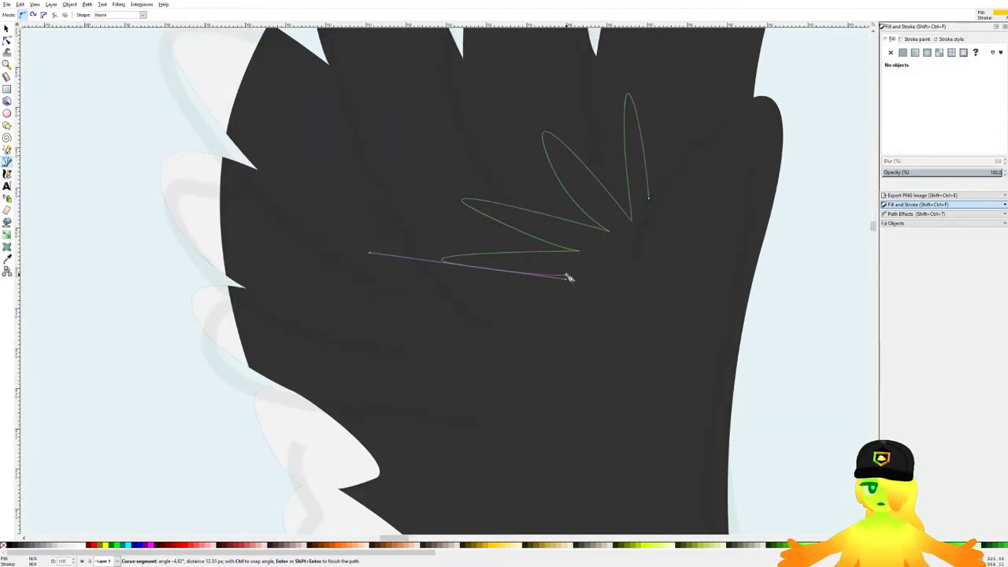
scroll(686, 262, "up", 1, "ctrl")
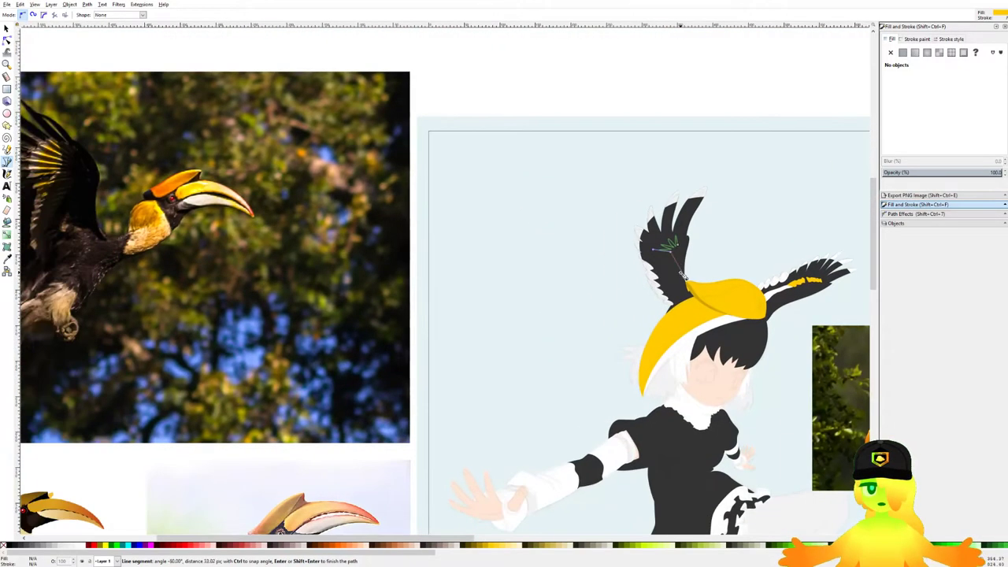
scroll(683, 276, "up", 6, "ctrl")
left_click_drag(502, 204, 574, 192)
key("BackSpace")
left_click_drag(508, 175, 577, 178)
left_click(599, 171)
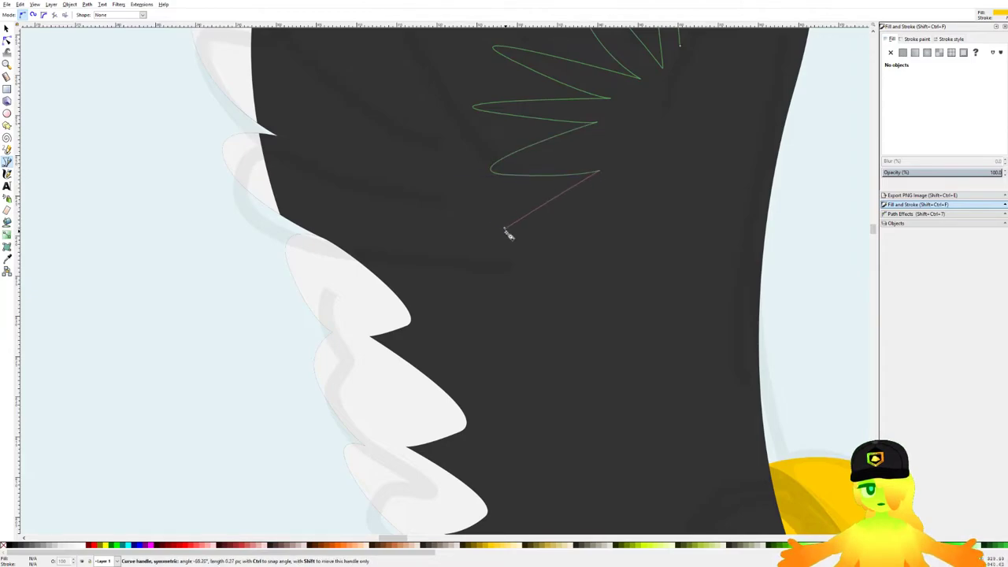
Step: Add one more long spike and shorter rounded lobes at the lower end of the fan, following the reference photo
scroll(600, 216, "down", 6, "ctrl")
left_click_drag(446, 220, 729, 266)
left_click_drag(362, 195, 638, 214)
scroll(486, 197, "down", 4, "ctrl")
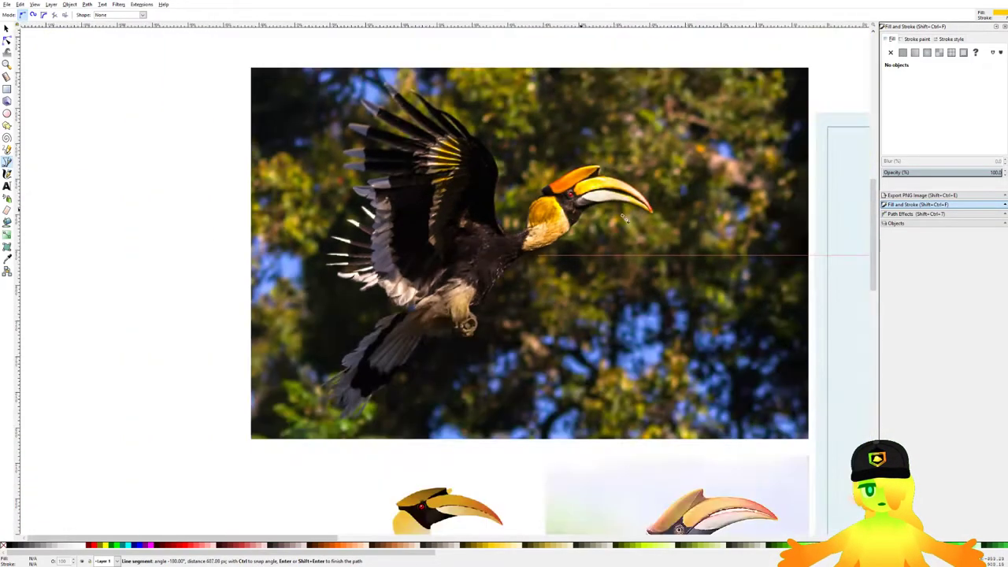
scroll(452, 229, "up", 6, "ctrl")
scroll(593, 233, "up", 2, "ctrl")
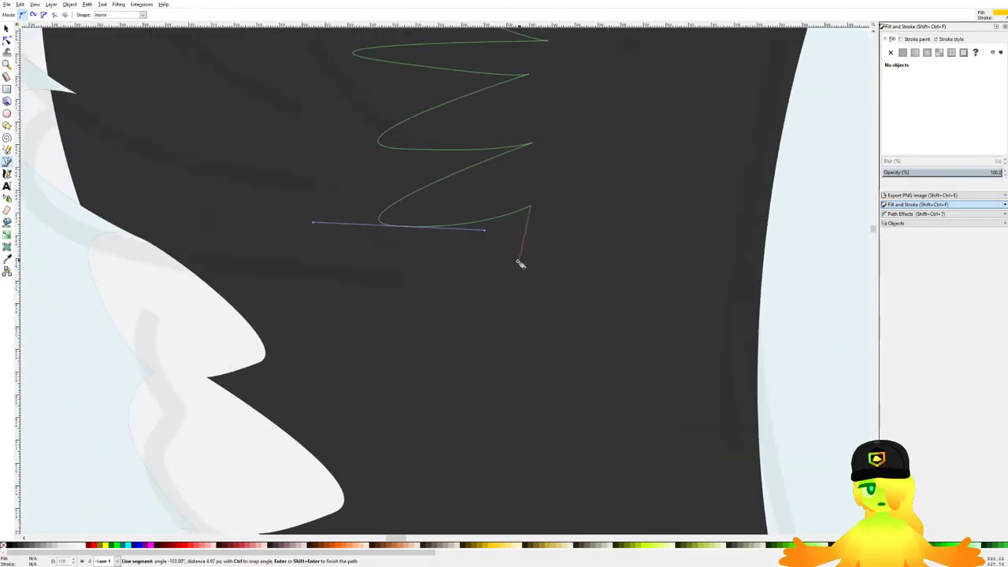
left_click_drag(564, 313, 619, 301)
left_click_drag(628, 259, 594, 255)
Step: Trace the fan's scalloped inner edge back up to its starting point, close the path and save the drawing
left_click(594, 256)
left_click_drag(616, 212, 547, 291)
left_click_drag(559, 276, 520, 272)
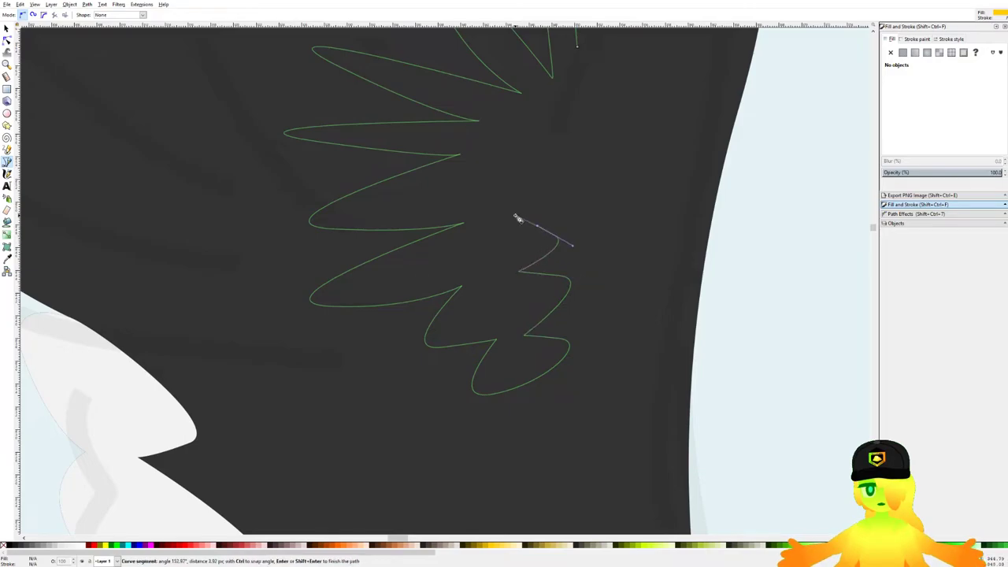
left_click(518, 219)
scroll(519, 263, "up", 2)
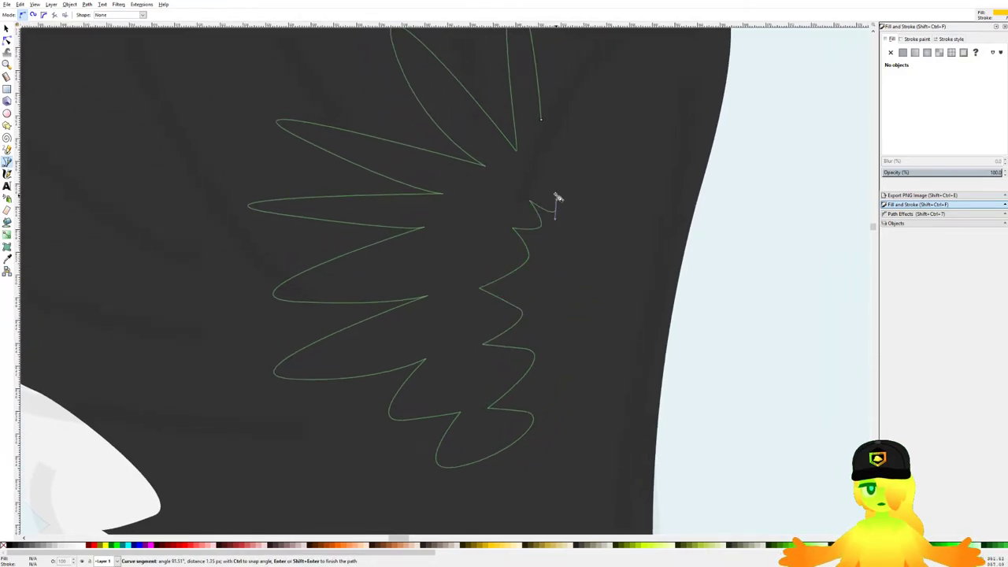
left_click_drag(541, 121, 618, 203)
scroll(504, 116, "down", 9)
key("ctrl+s")
Step: Start a larger Bezier outline at the yellow fan's inner edge, tracing wide pointed feathers around the tips of its spikes
scroll(630, 198, "up", 8, "ctrl")
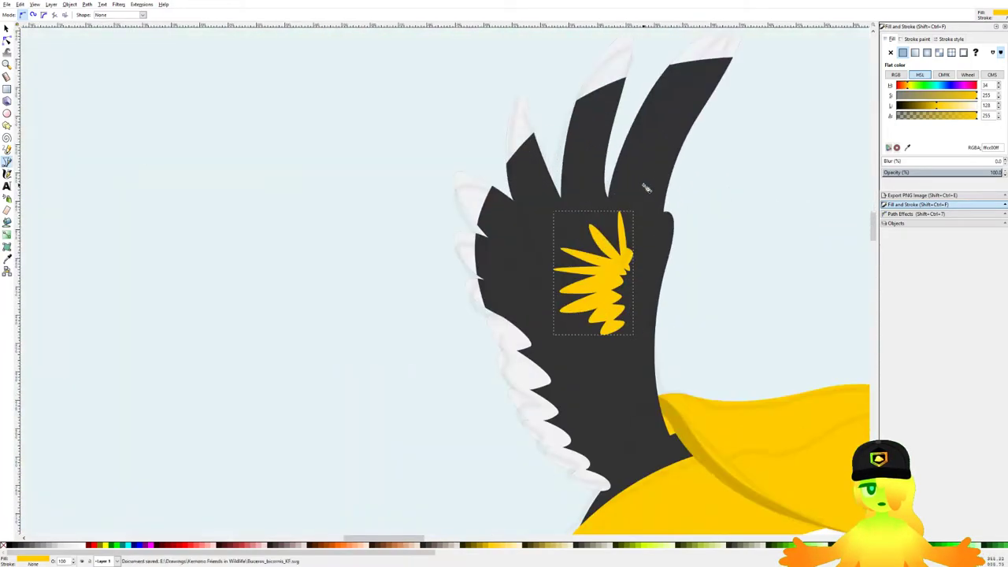
scroll(643, 232, "down", 3, "ctrl")
left_click(643, 232)
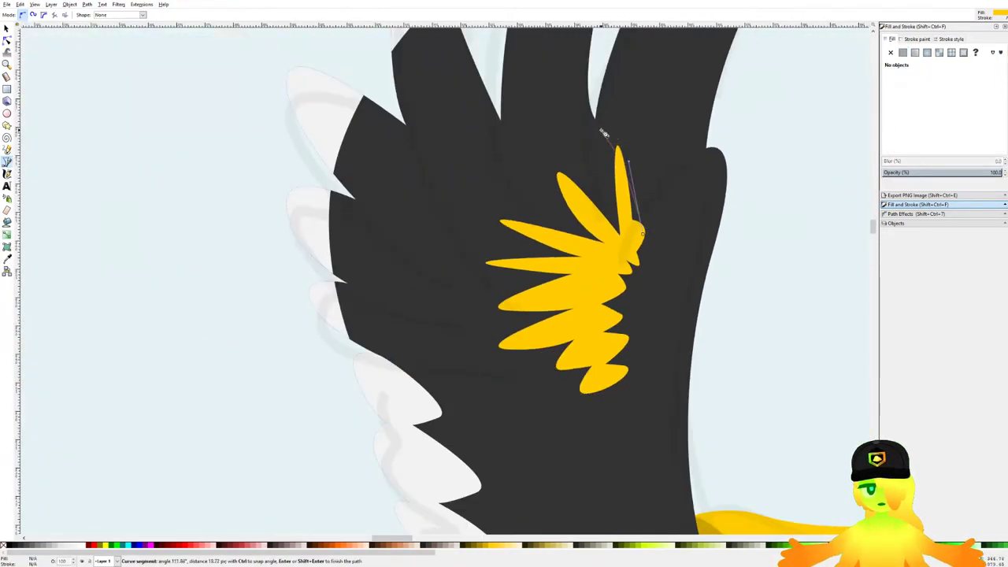
left_click_drag(468, 189, 496, 234)
left_click_drag(443, 252, 467, 275)
left_click(490, 284)
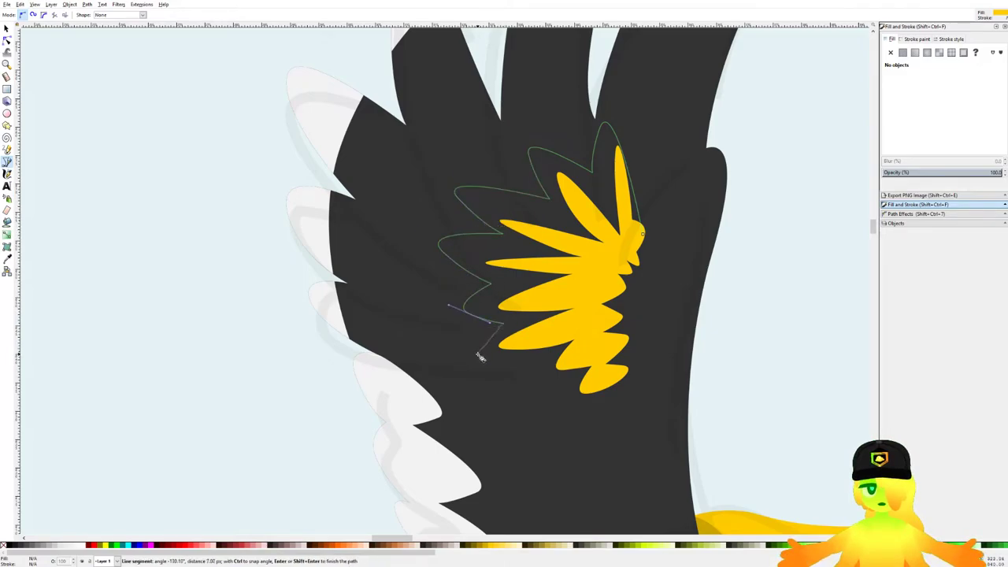
Step: Continue the larger outline past the fan's lower spikes with small stepped scallops running down the wing, following the reference photo
scroll(533, 368, "down", 5)
scroll(564, 271, "up", 3)
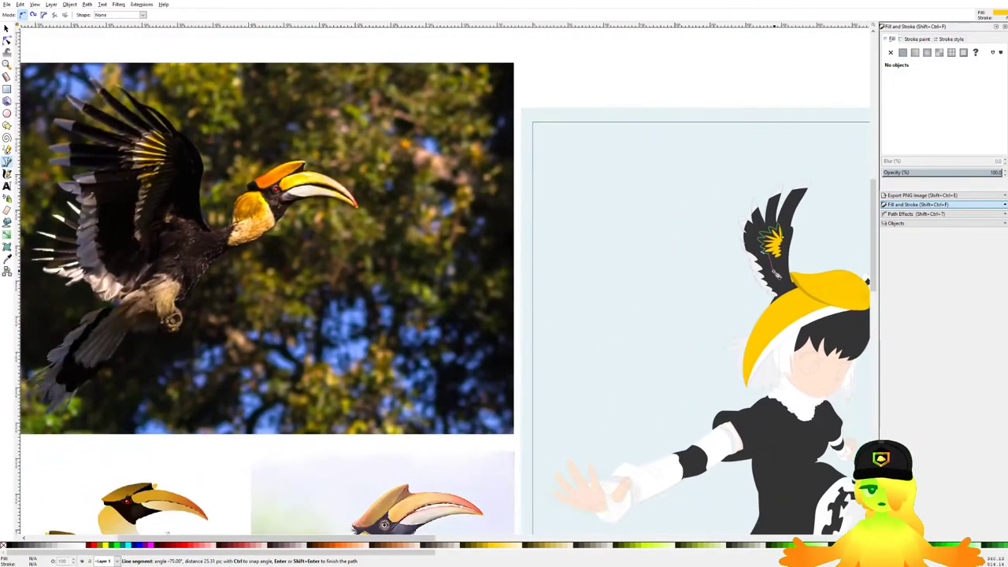
scroll(563, 272, "up", 6)
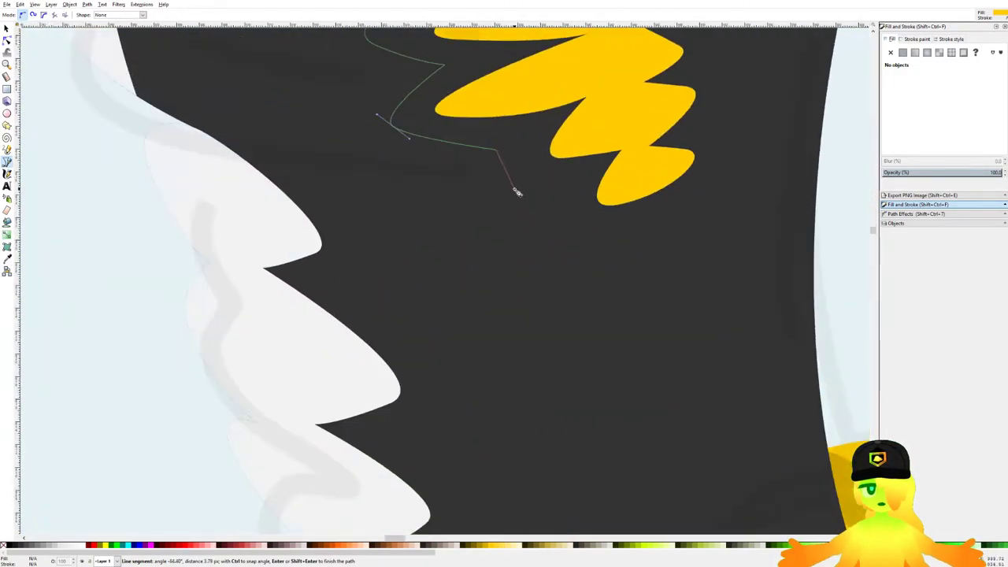
left_click_drag(589, 315, 472, 334)
left_click(626, 326)
left_click_drag(474, 375, 502, 378)
Step: Remove the last segment and extend the scallops down to a rounded tip near the base of the left wing
left_click_drag(481, 345, 420, 284)
key("BackSpace")
scroll(420, 282, "down", 3)
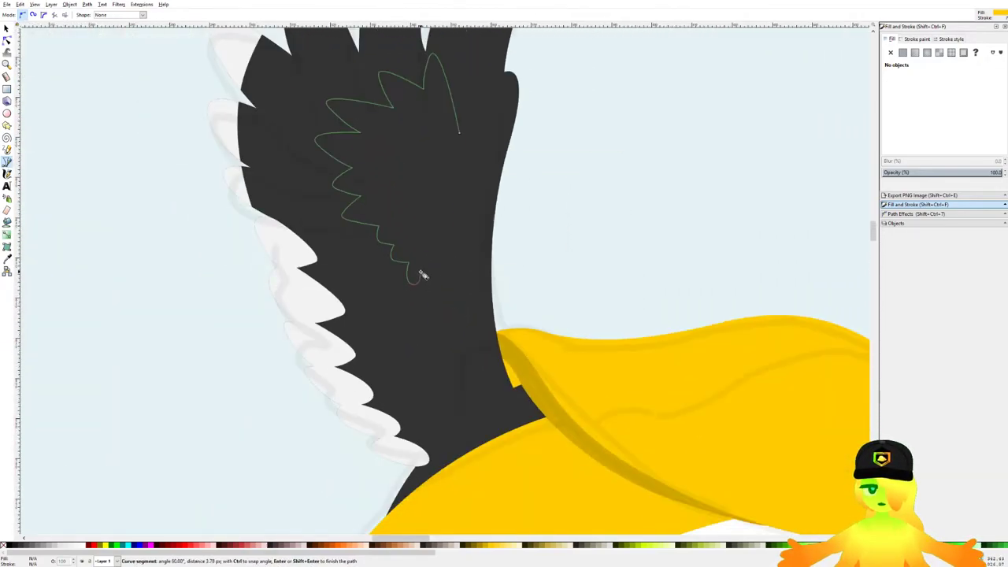
scroll(421, 276, "up", 3)
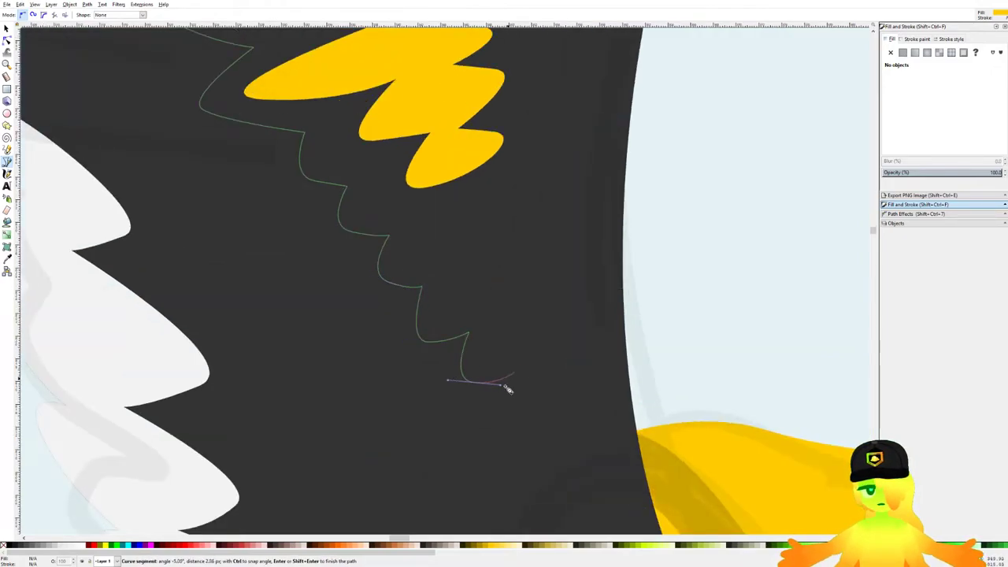
left_click_drag(523, 428, 550, 426)
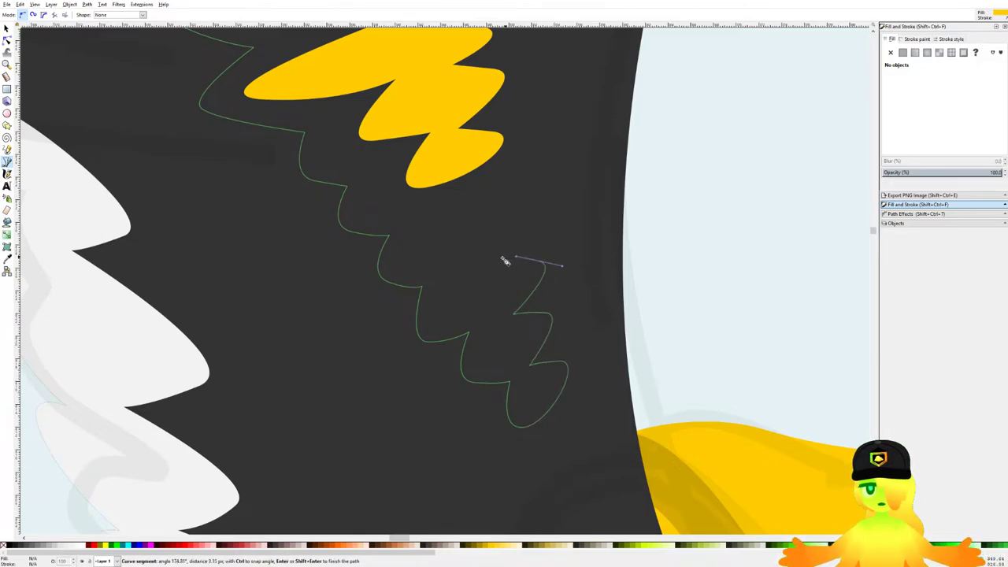
Step: Trace the larger outline's scalloped inner edge up beside the yellow fan and close the path at its starting point
scroll(491, 207, "up", 2)
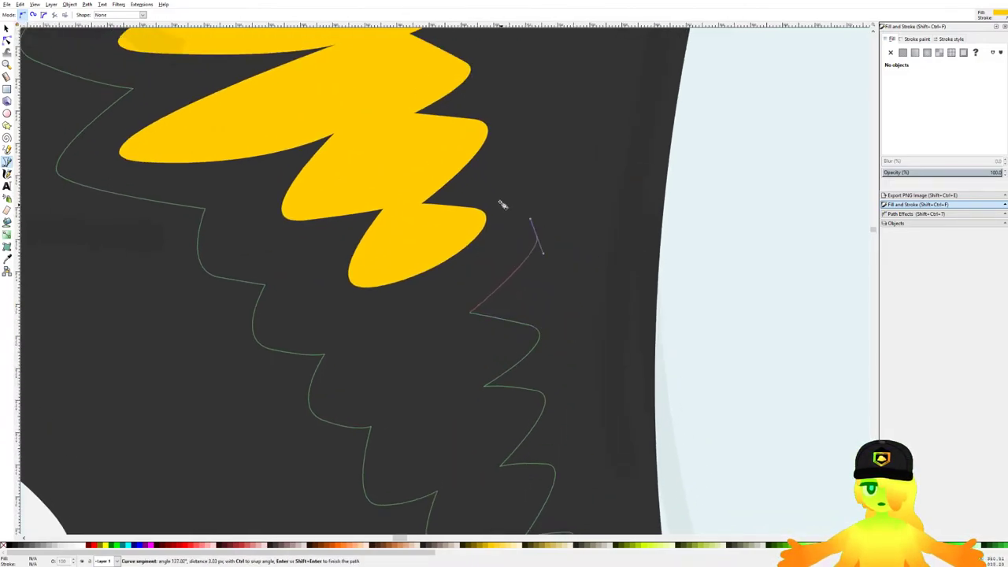
scroll(489, 315, "down", 2)
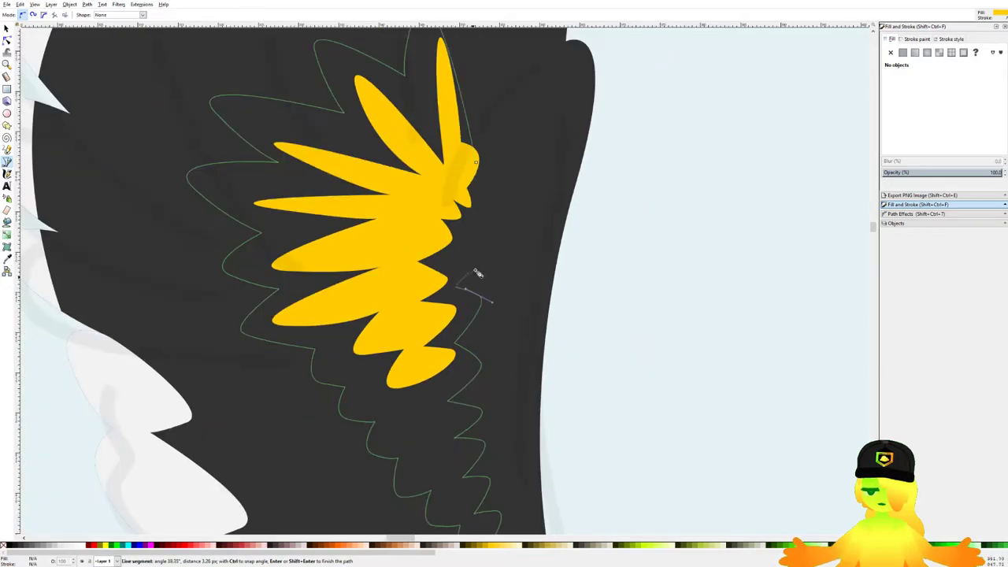
left_click_drag(478, 266, 485, 229)
left_click(465, 248)
left_click(474, 218)
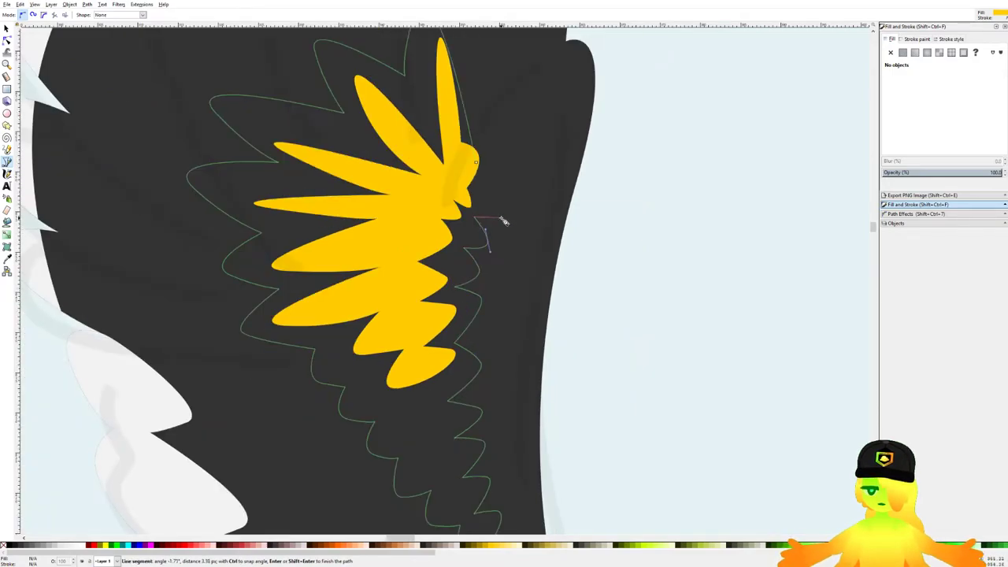
left_click_drag(477, 162, 430, 136)
Step: Fill the larger feather shape with the off-white F2F2F2 sampled from the wing's edge feathers and lower it behind the yellow fan
scroll(427, 142, "down", 3)
key("d")
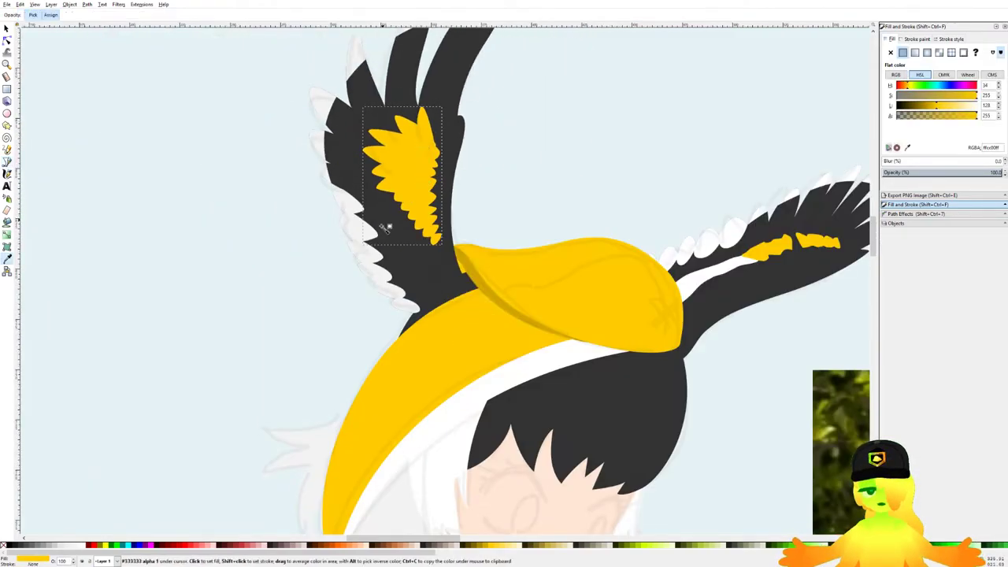
left_click(362, 230)
scroll(395, 225, "up", 1)
key("Page_Down")
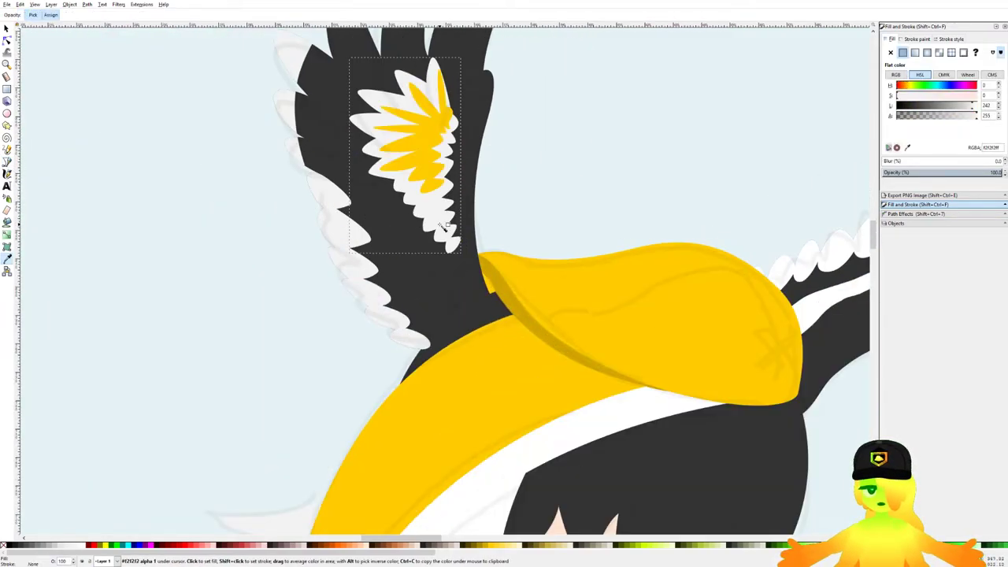
Step: Switch to the Selector tool and save the drawing
left_click(7, 29)
scroll(364, 122, "down", 4)
key("ctrl+s")
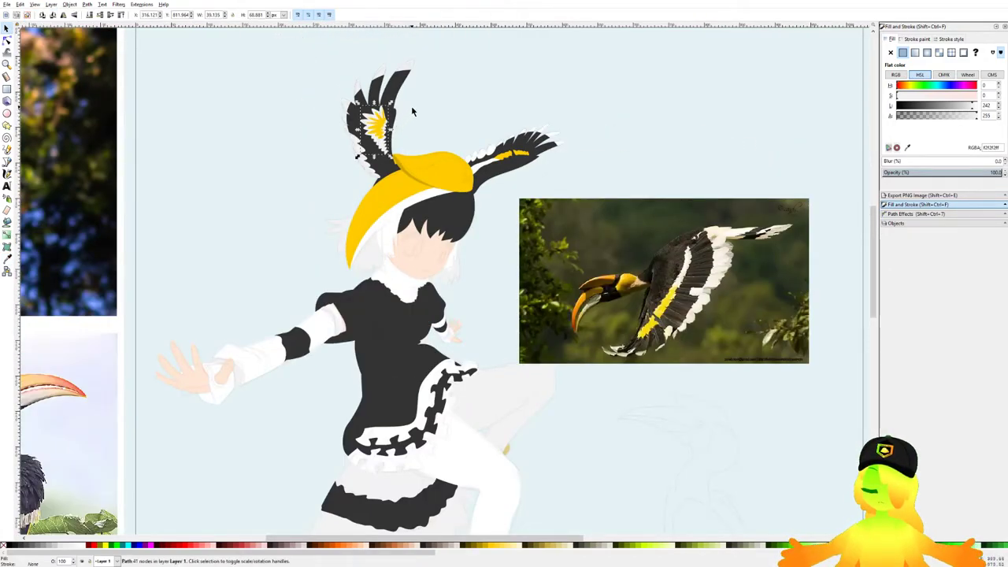
Step: Shrink the off-white feather shape slightly and adjust its position around the yellow fan, deselect it and save the drawing
left_click_drag(468, 146, 490, 150)
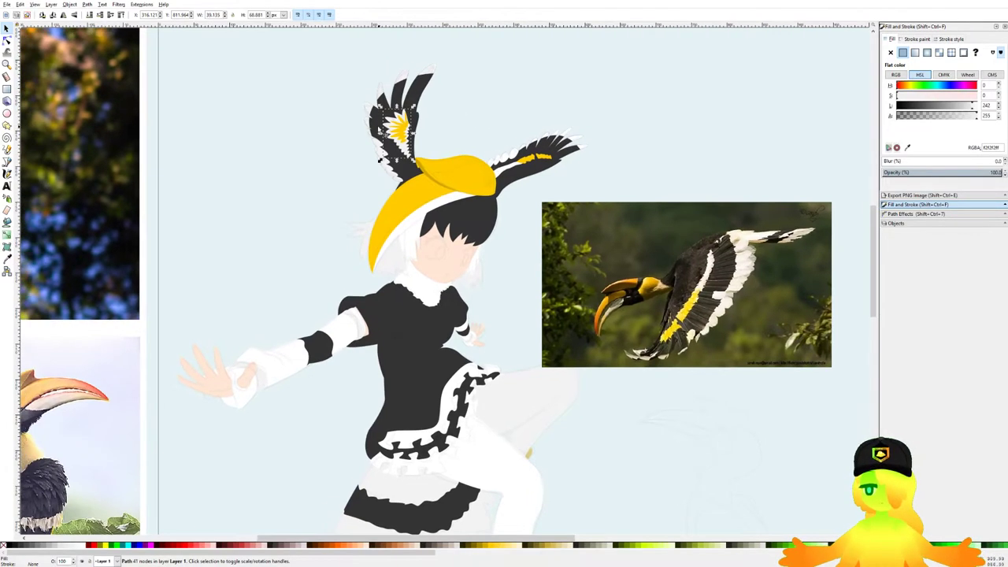
scroll(370, 128, "up", 3)
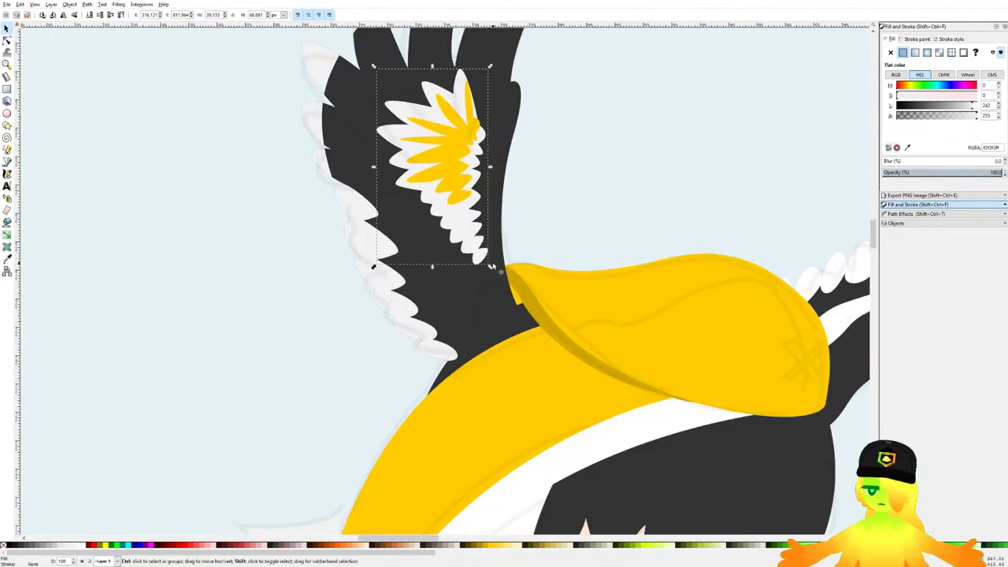
left_click_drag(435, 122, 433, 117)
left_click_drag(489, 73, 496, 70)
left_click_drag(481, 139, 482, 137)
key("Escape")
key("ctrl+s")
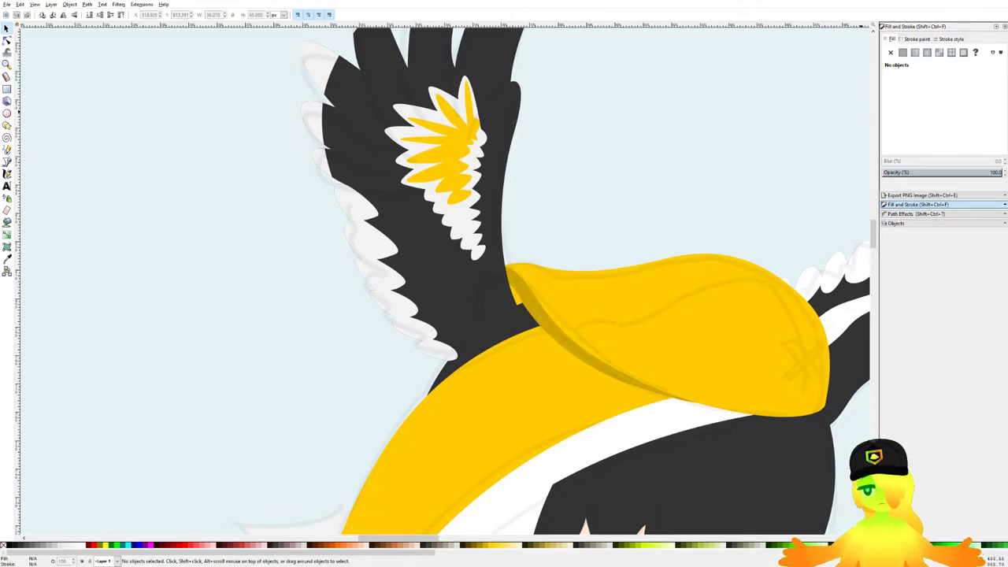
left_click_drag(476, 281, 450, 285)
scroll(404, 177, "down", 4)
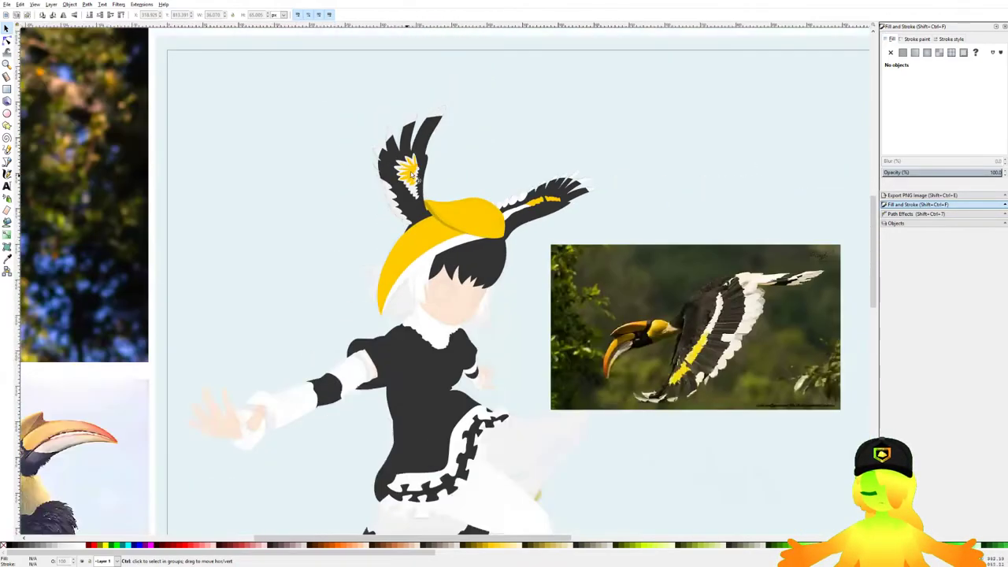
Step: Compare the traced figure's head wings and outfit with the hornbill photos and the reference character art
scroll(484, 114, "down", 2)
scroll(662, 148, "up", 3)
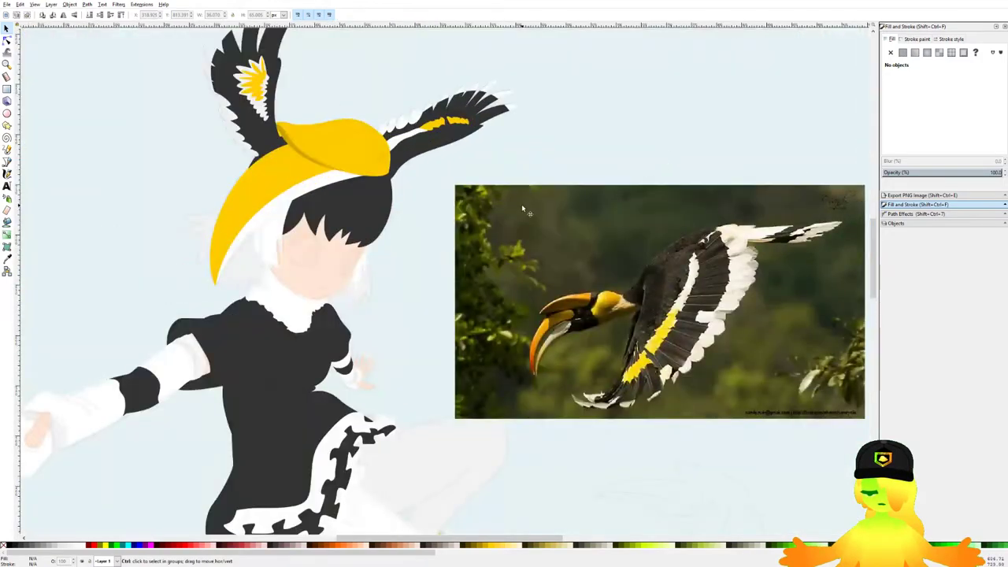
scroll(532, 193, "down", 2)
left_click_drag(543, 183, 559, 165)
scroll(494, 201, "down", 2)
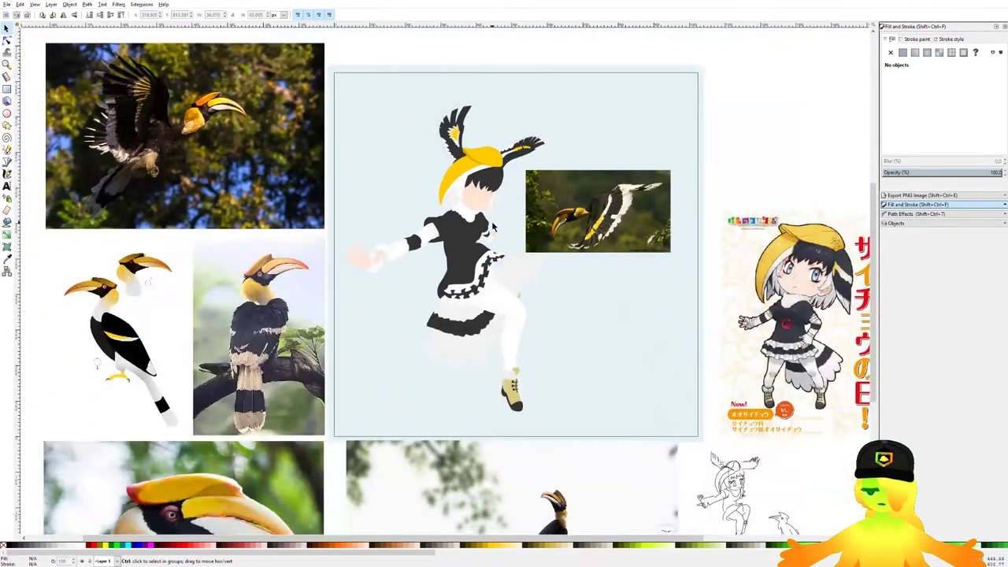
scroll(524, 162, "up", 1)
scroll(503, 87, "up", 3)
scroll(536, 189, "down", 4)
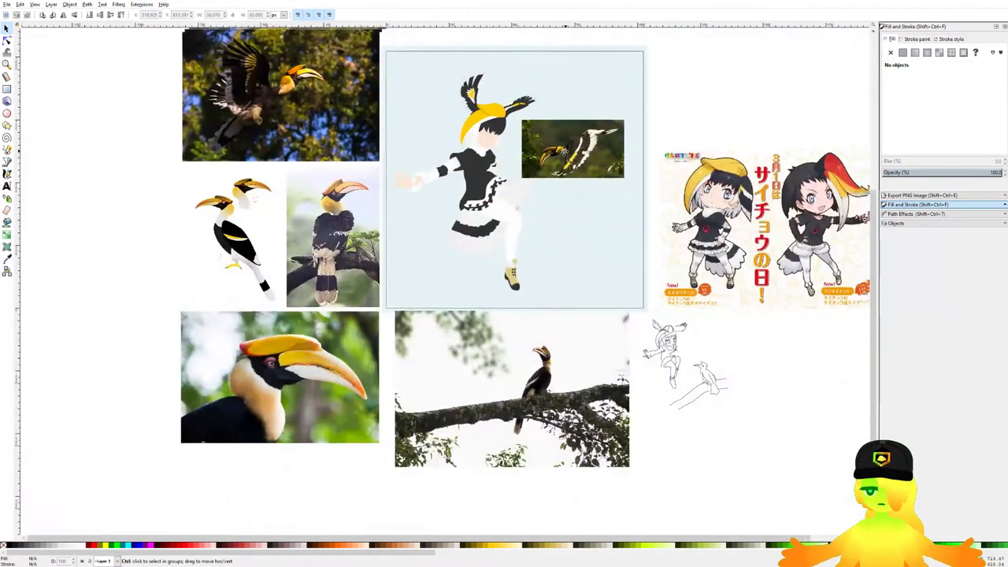
scroll(583, 157, "up", 1)
scroll(466, 255, "up", 3)
scroll(463, 288, "down", 4)
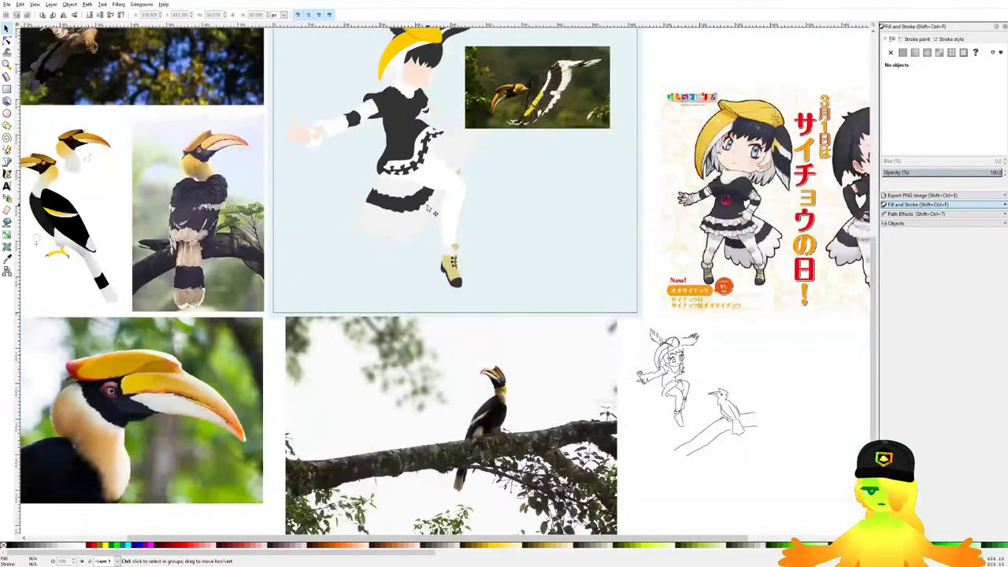
scroll(472, 261, "up", 4)
scroll(565, 302, "down", 1)
scroll(583, 268, "up", 1)
scroll(627, 226, "down", 2)
scroll(621, 221, "up", 2)
scroll(621, 222, "down", 4)
scroll(756, 236, "up", 2)
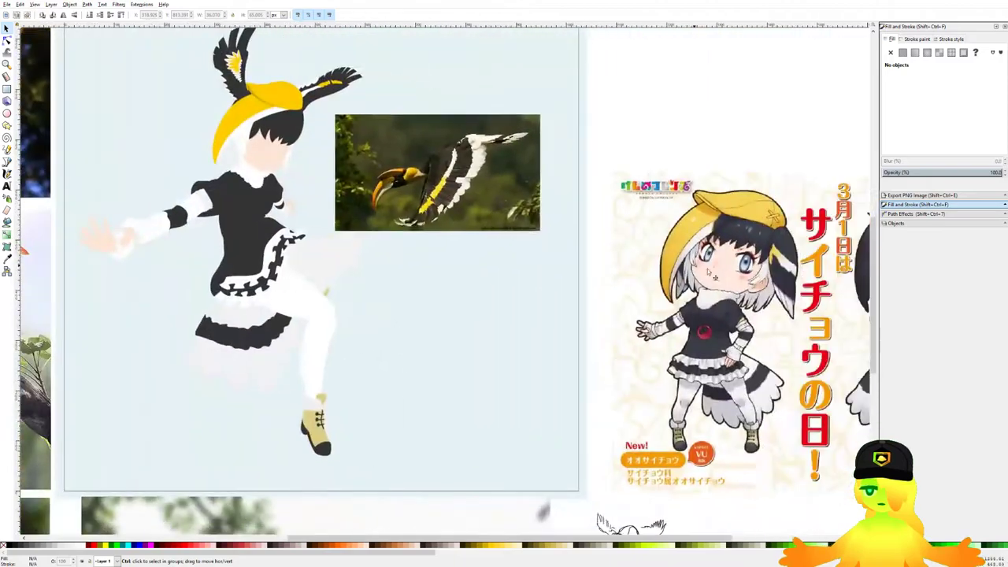
scroll(654, 244, "down", 2)
scroll(709, 260, "up", 4)
scroll(481, 310, "down", 4)
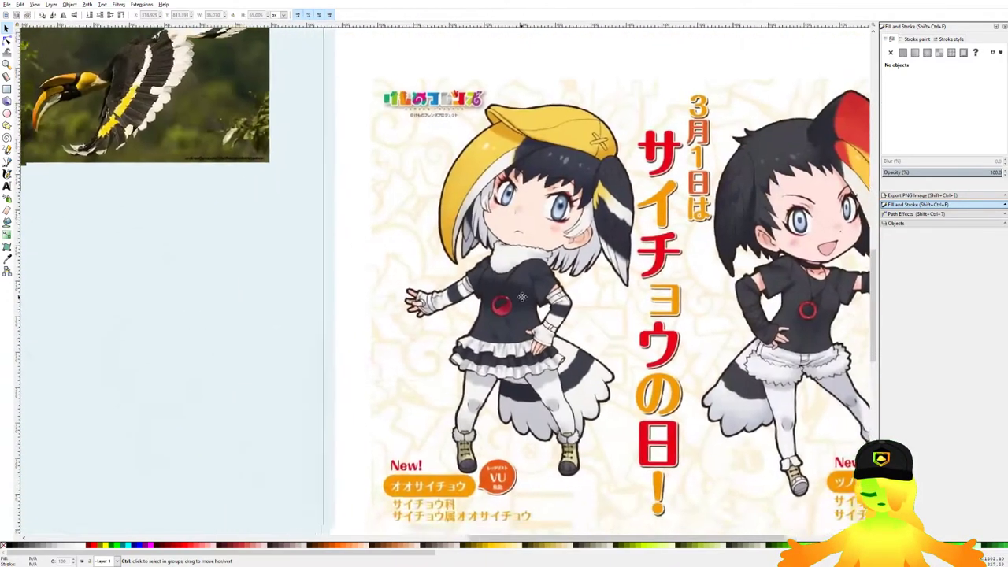
scroll(464, 296, "left", 3)
scroll(452, 293, "up", 3)
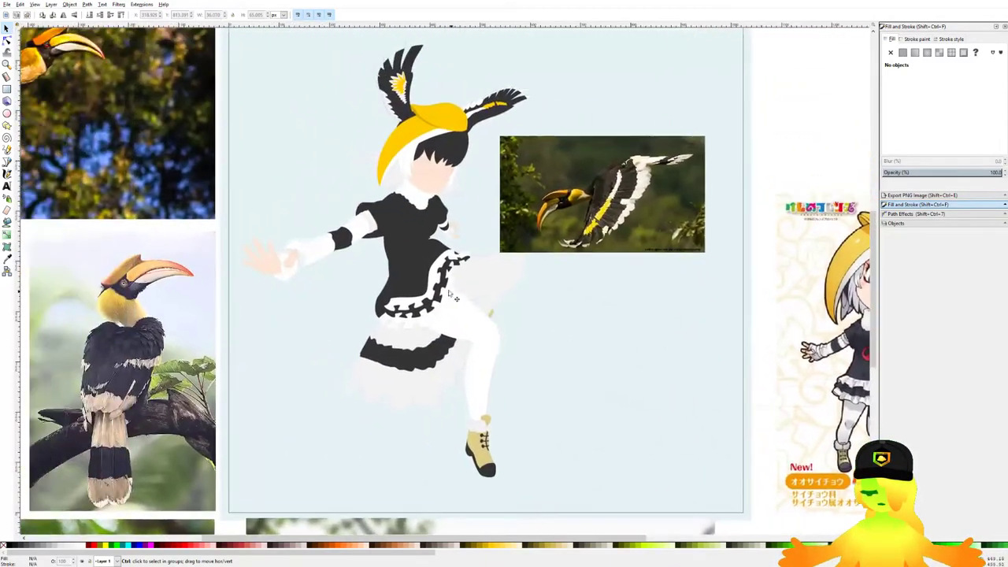
scroll(484, 195, "up", 3)
scroll(451, 173, "down", 7)
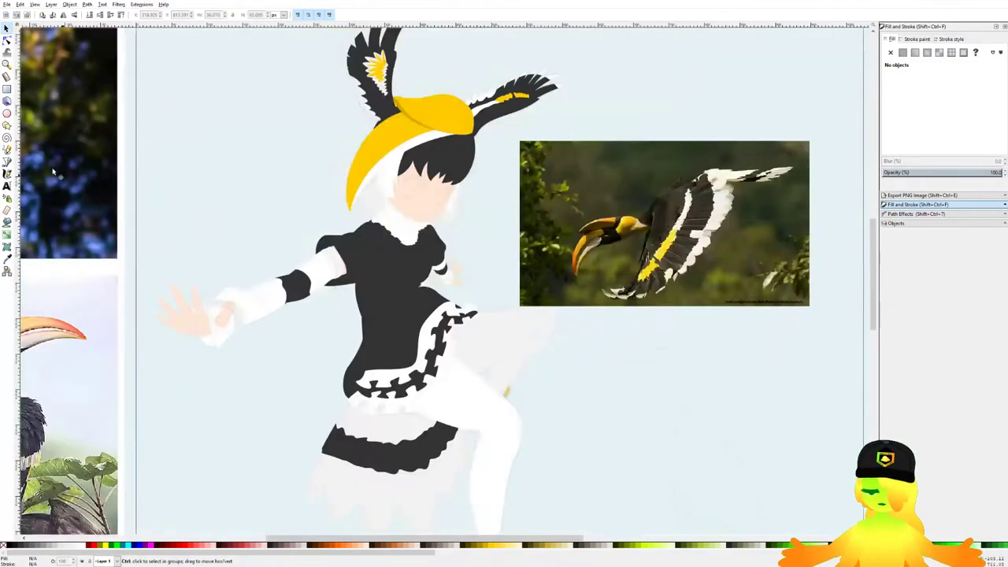
Step: Move the flying hornbill photo off the artboard to below the hornbill head photo and enlarge it
left_click(544, 208)
left_click_drag(544, 208, 349, 346)
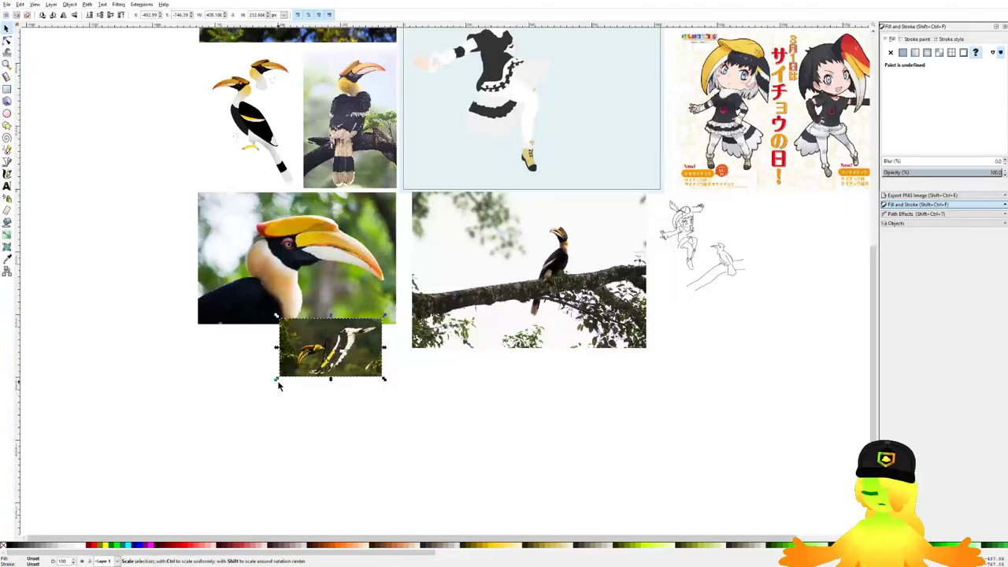
left_click_drag(278, 380, 238, 400)
left_click_drag(303, 358, 288, 385)
Step: Move the reference character art close beside the traced figure, deselect it and save the drawing
left_click(563, 168)
left_click_drag(710, 85, 466, 256)
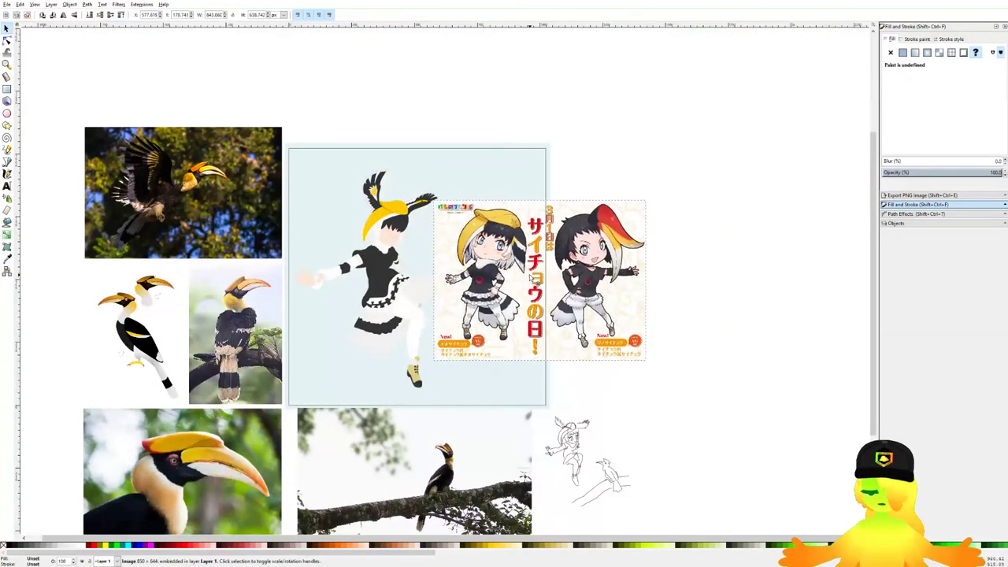
scroll(462, 254, "up", 2)
key("Escape")
scroll(319, 203, "up", 3)
left_click_drag(620, 149, 477, 185)
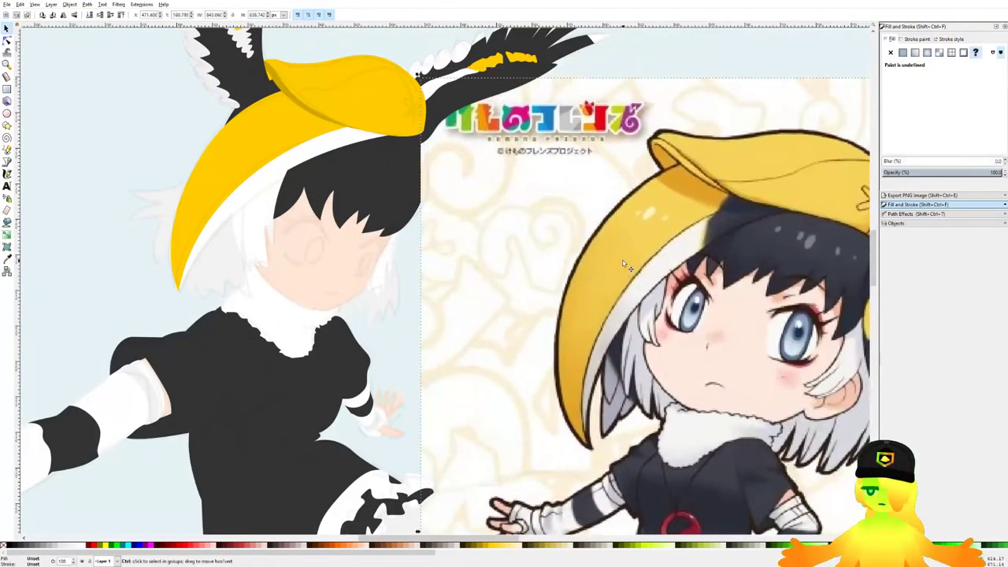
scroll(477, 185, "down", 4)
mouse_move(555, 194)
left_mouse_down()
mouse_move(542, 192)
mouse_move(557, 181)
left_mouse_up()
left_click(471, 62)
key("ctrl+s")
Step: With the Pen tool, trace the lower edge of the larger eye's upper lash line and its forked outer tips
key("b")
scroll(459, 227, "up", 1)
scroll(463, 230, "up", 8)
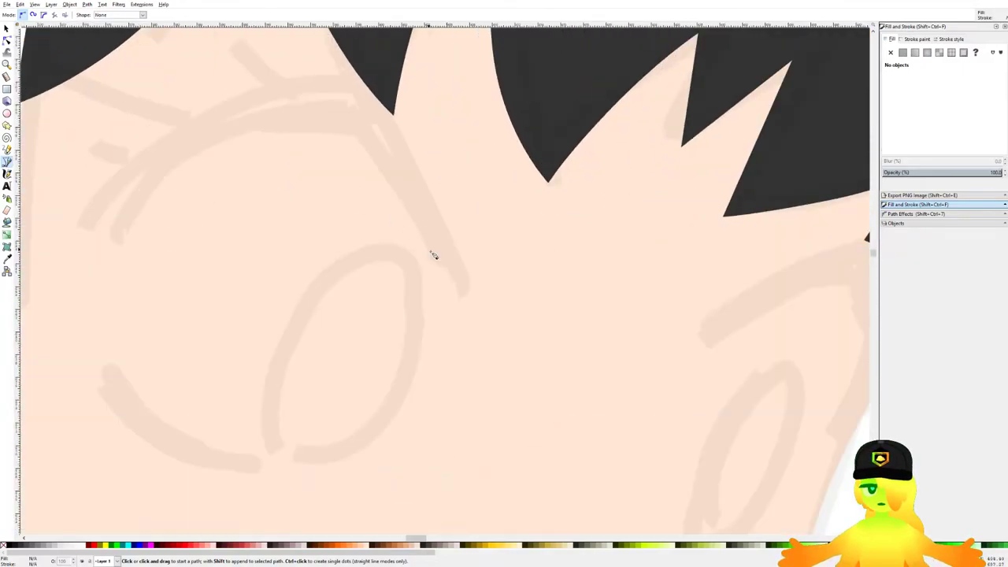
left_click(453, 287)
left_click_drag(337, 130, 307, 126)
scroll(194, 149, "down", 4)
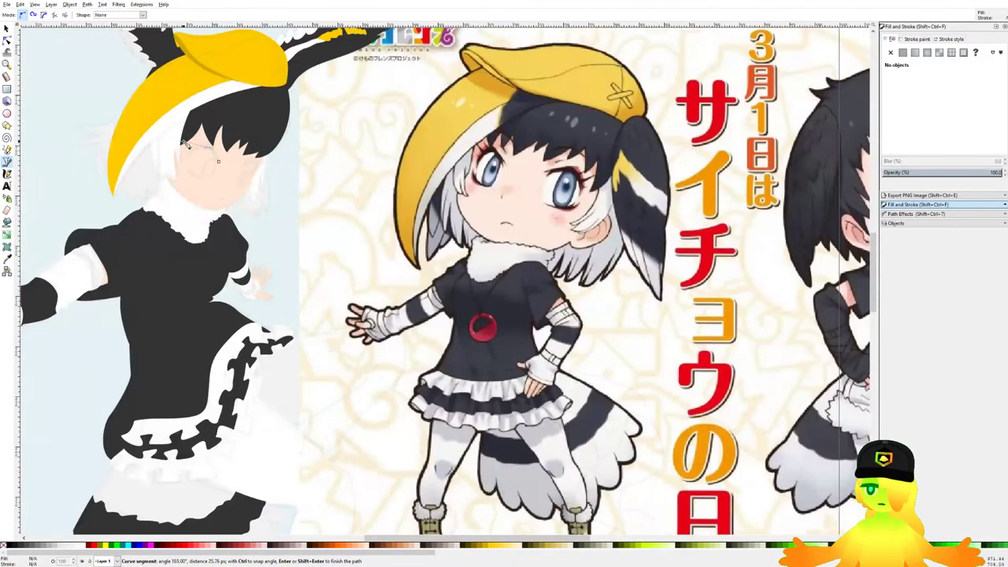
scroll(193, 149, "up", 3)
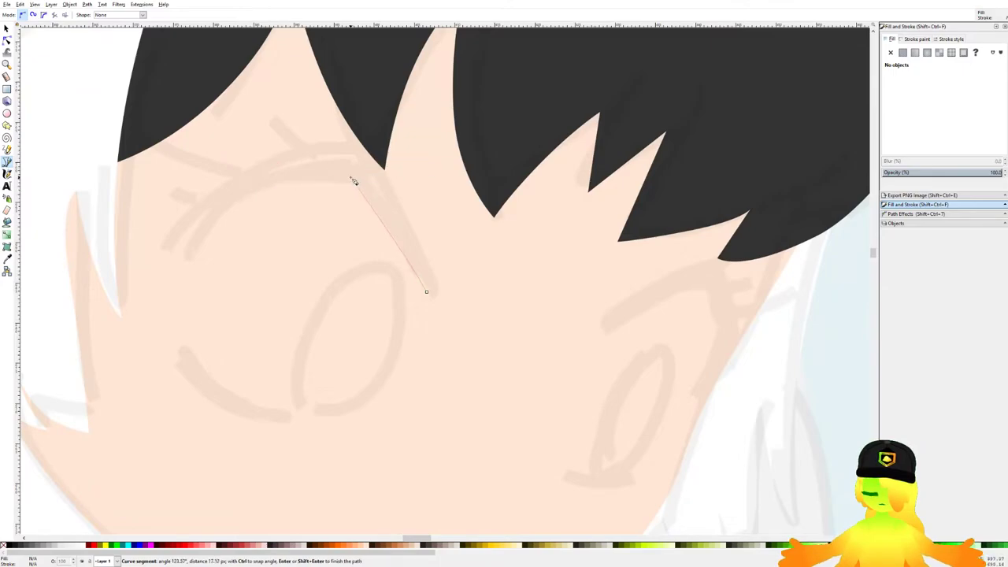
left_click_drag(203, 213, 145, 246)
scroll(169, 268, "up", 2)
scroll(171, 272, "up", 2)
left_click(221, 171)
left_click(138, 257)
left_click_drag(159, 197, 158, 208)
Step: Trace the lash line's arched upper edge down to a forked inner tip and close the path at its starting point
scroll(157, 207, "down", 3)
scroll(157, 252, "up", 2)
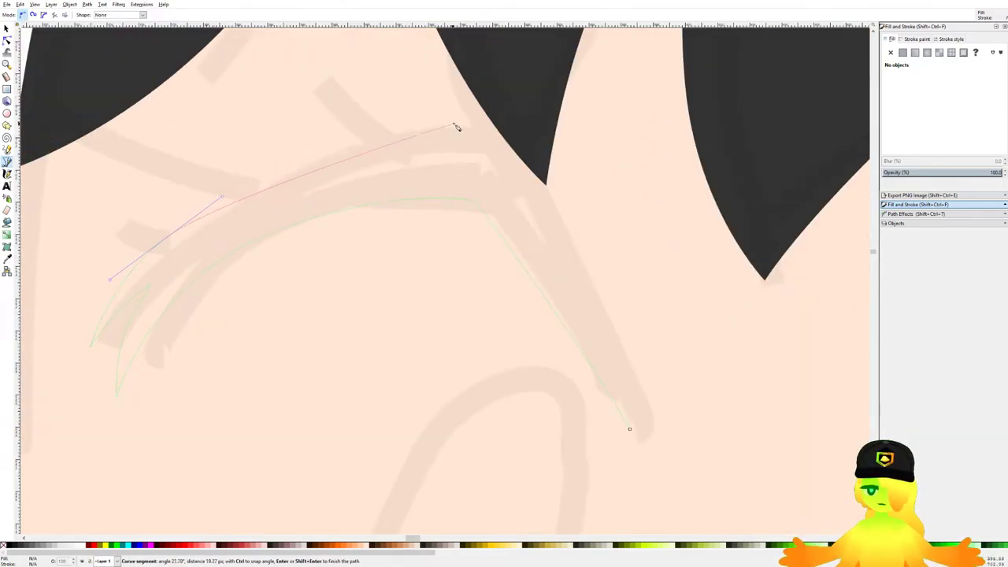
left_click_drag(268, 174, 386, 127)
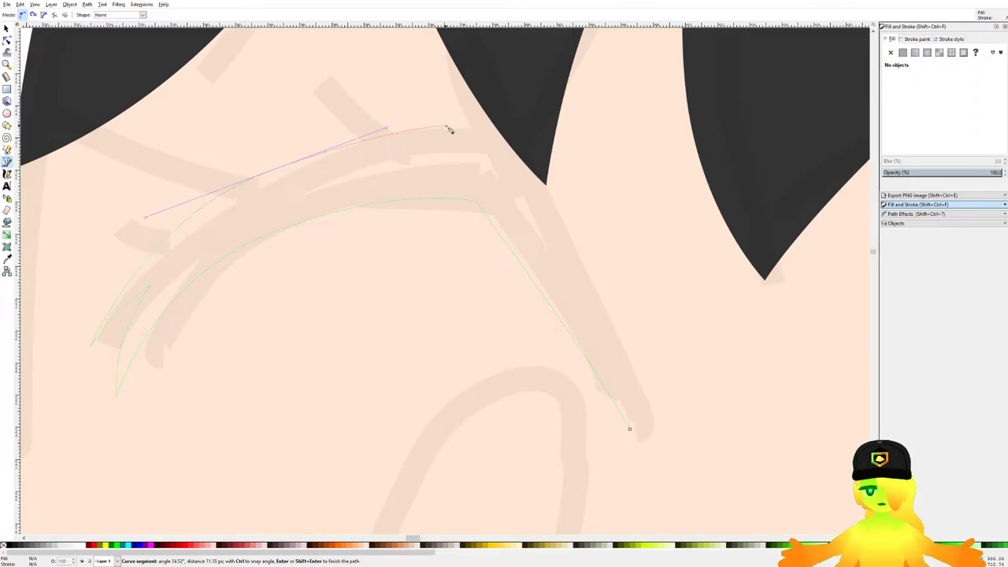
scroll(471, 128, "down", 5)
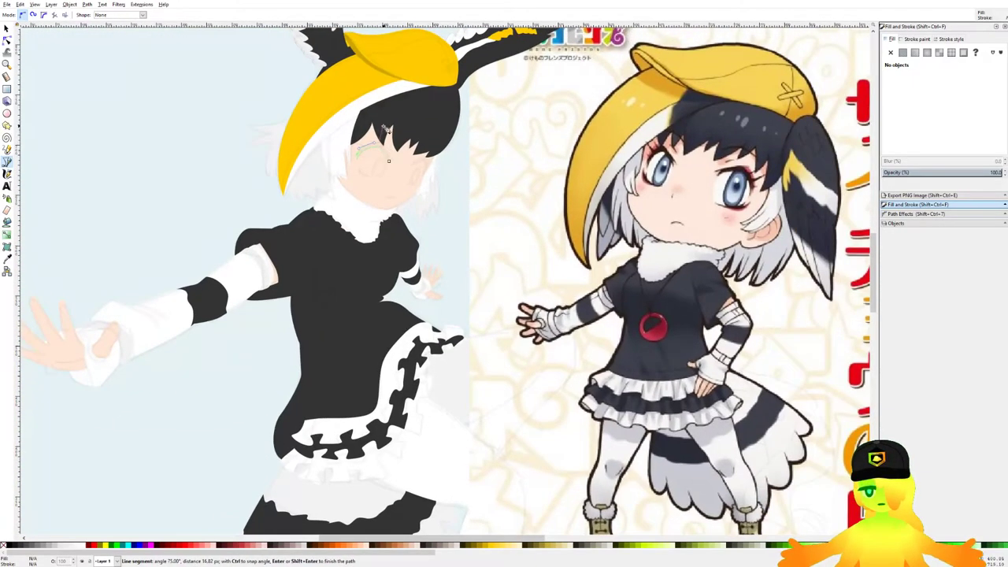
scroll(389, 161, "up", 6)
scroll(369, 233, "down", 4)
scroll(385, 262, "up", 8)
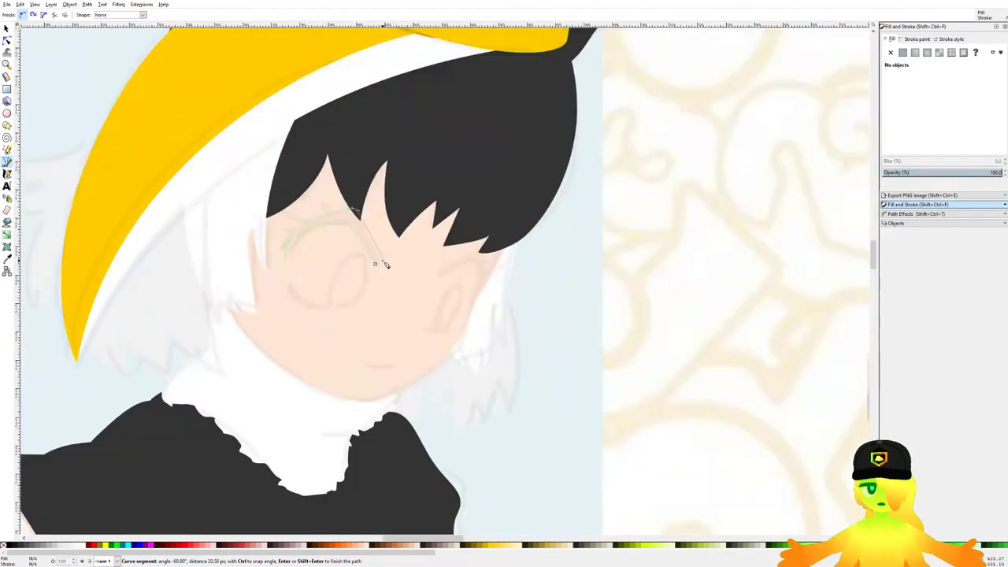
left_click(384, 223)
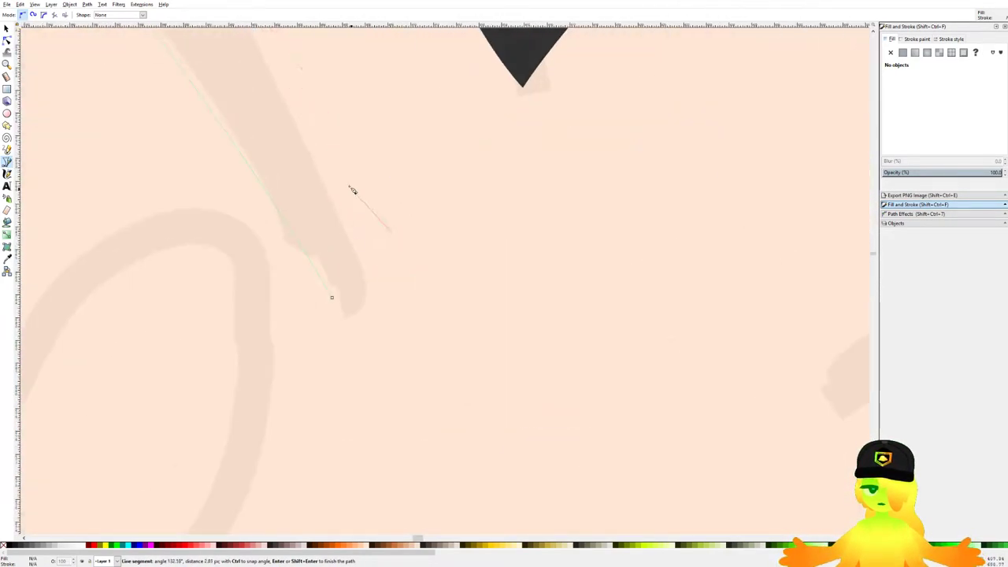
mouse_move(334, 296)
left_mouse_down()
mouse_move(317, 354)
mouse_move(349, 295)
left_mouse_up()
Step: Fill the lash line with the dark grey 333333 sampled from the hair
scroll(404, 246, "down", 2)
scroll(404, 246, "left", 2)
key("d")
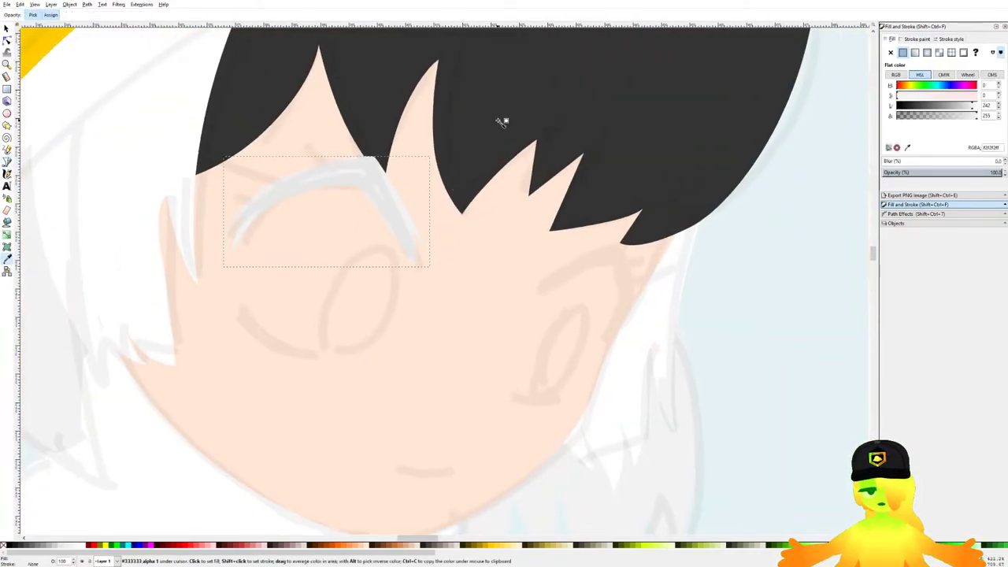
left_click(668, 100)
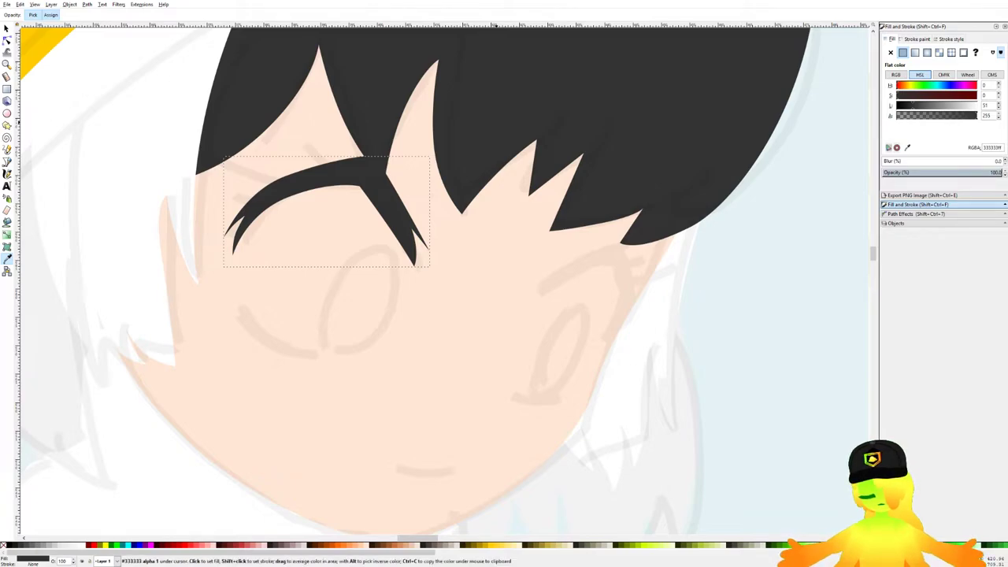
scroll(347, 214, "down", 4)
Step: Reposition the nodes at the peak and outer bend of the lash line's upper edge to smooth its arch
key("b")
scroll(349, 217, "down", 2)
scroll(346, 214, "up", 6)
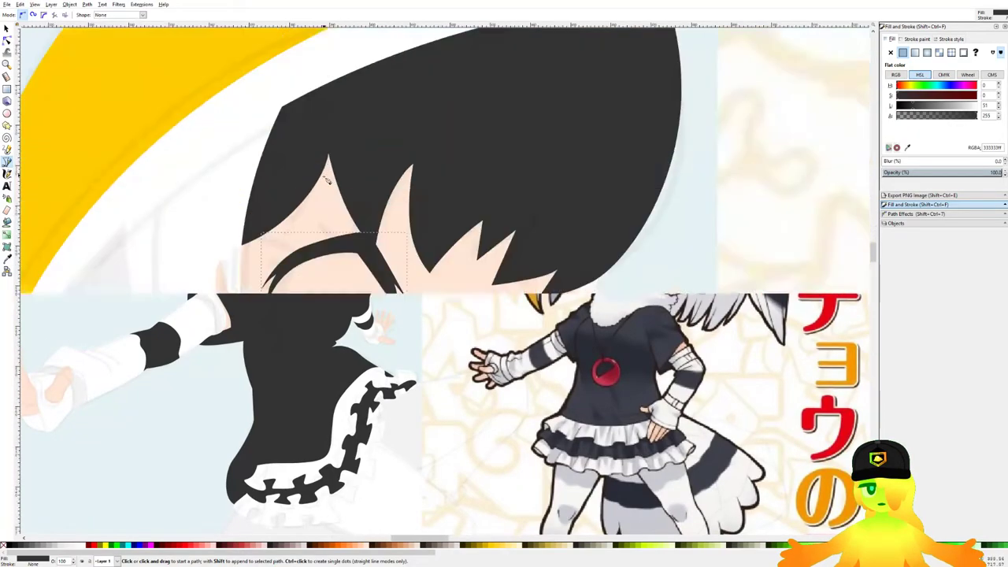
left_click(7, 41)
left_click_drag(314, 136, 511, 242)
left_click_drag(199, 196, 329, 279)
left_click_drag(425, 226, 412, 214)
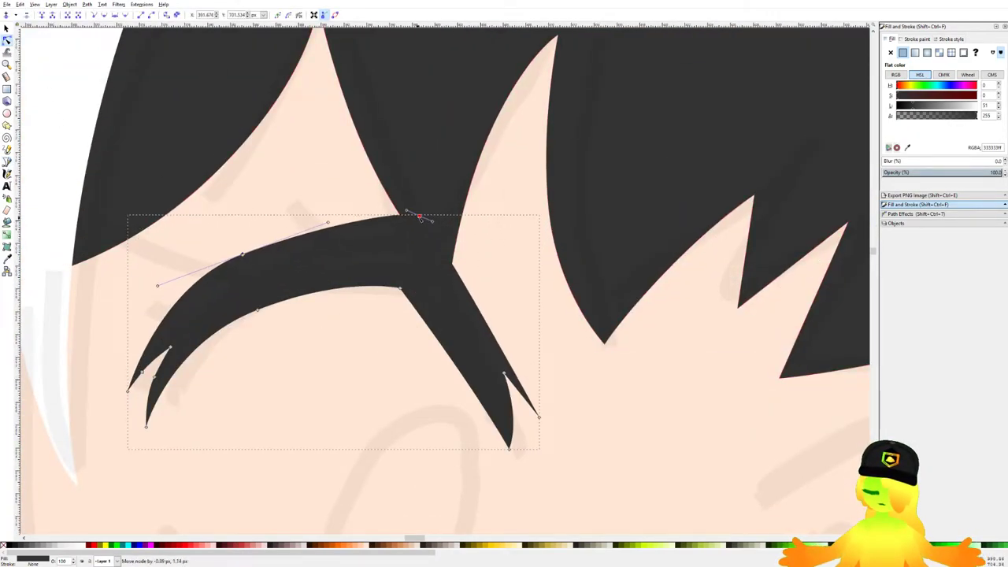
left_click_drag(247, 257, 248, 263)
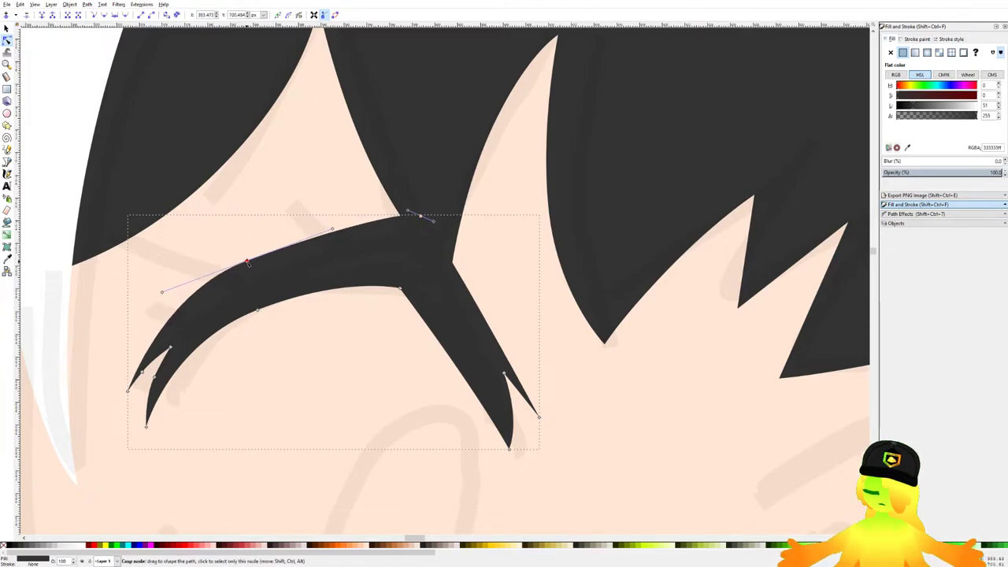
Step: Refine the curve handle on the lash line's upper edge and save the drawing
left_click(332, 230)
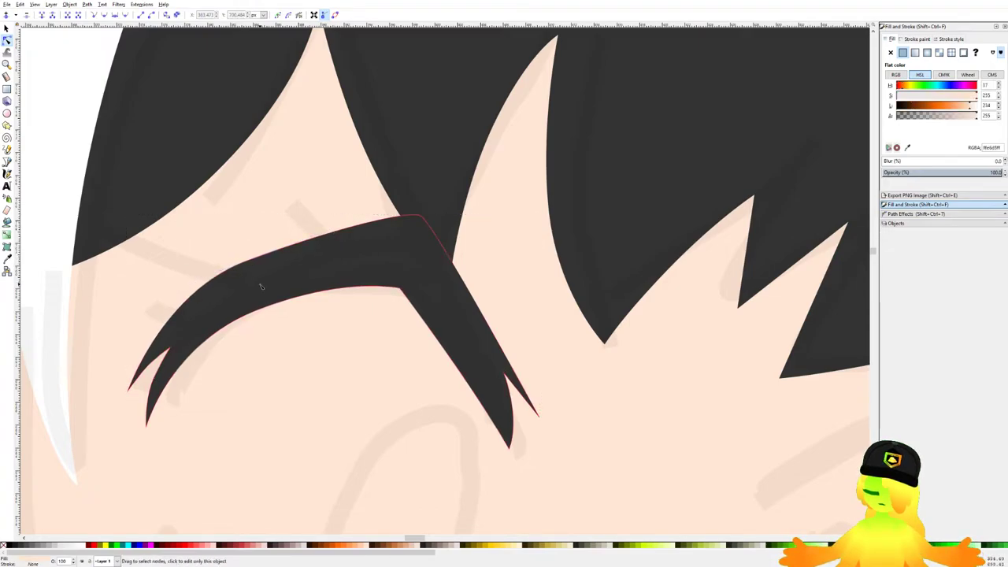
left_click(261, 286)
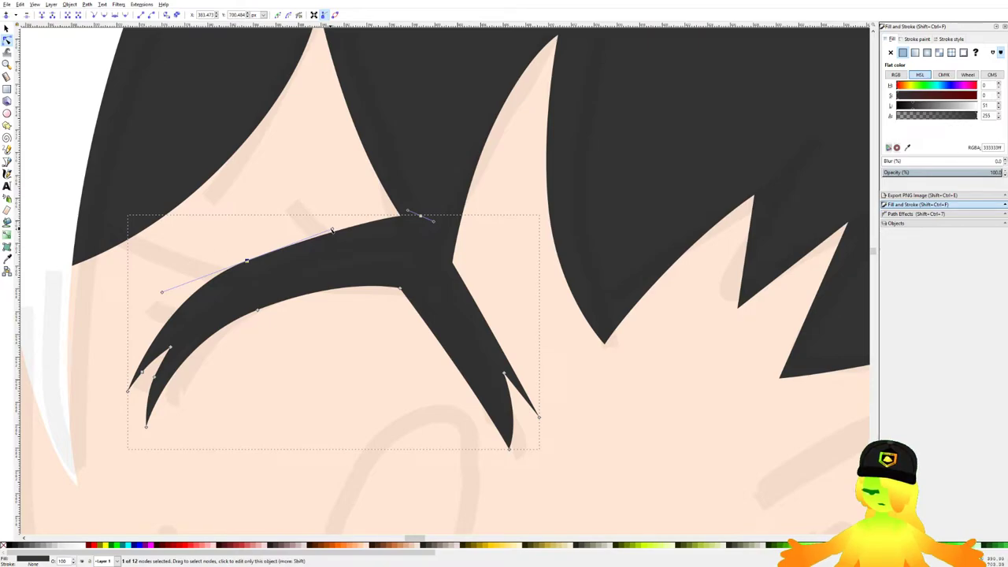
left_click_drag(332, 230, 323, 222)
left_click_drag(328, 171, 415, 214)
left_click(518, 229)
left_click(431, 204)
scroll(364, 233, "down", 5)
key("ctrl+s")
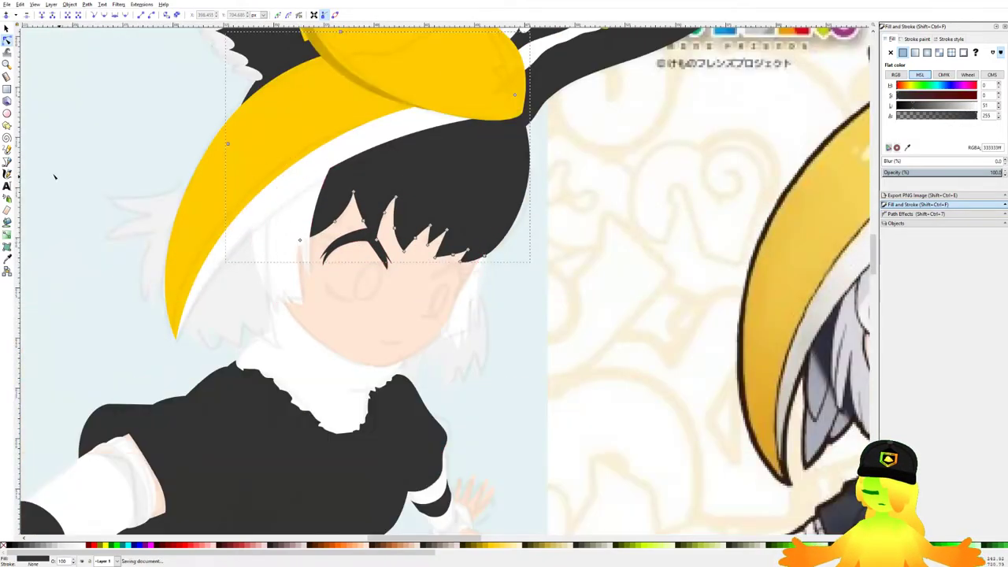
Step: Draw a thin pointed eyelash with the Pen tool, rising from the lash line's peak beside the fringe
left_click(7, 163)
scroll(233, 171, "down", 4)
scroll(254, 191, "up", 10, "ctrl")
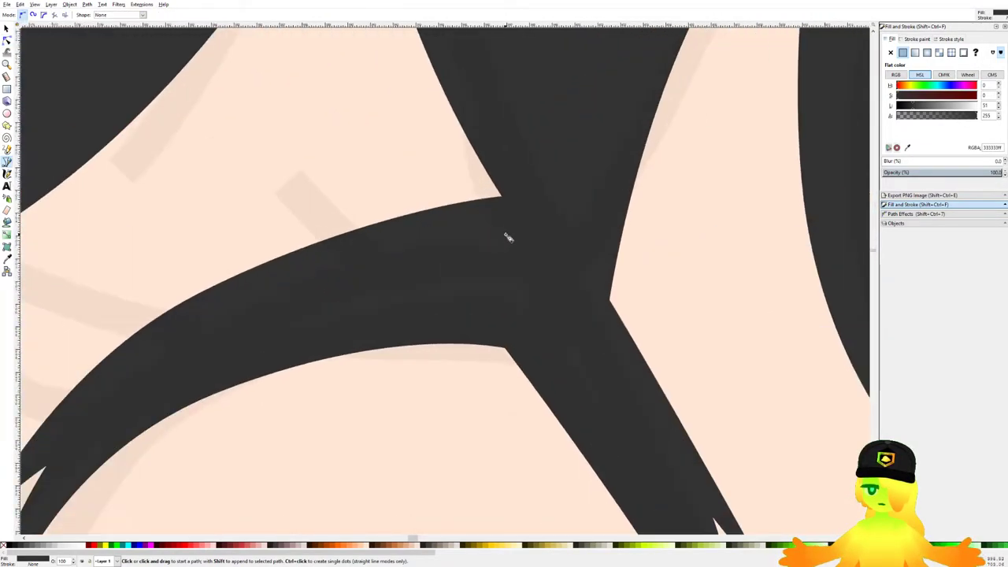
left_click(507, 238)
left_click(421, 82)
left_click_drag(508, 238, 580, 227)
scroll(527, 276, "down", 3, "ctrl")
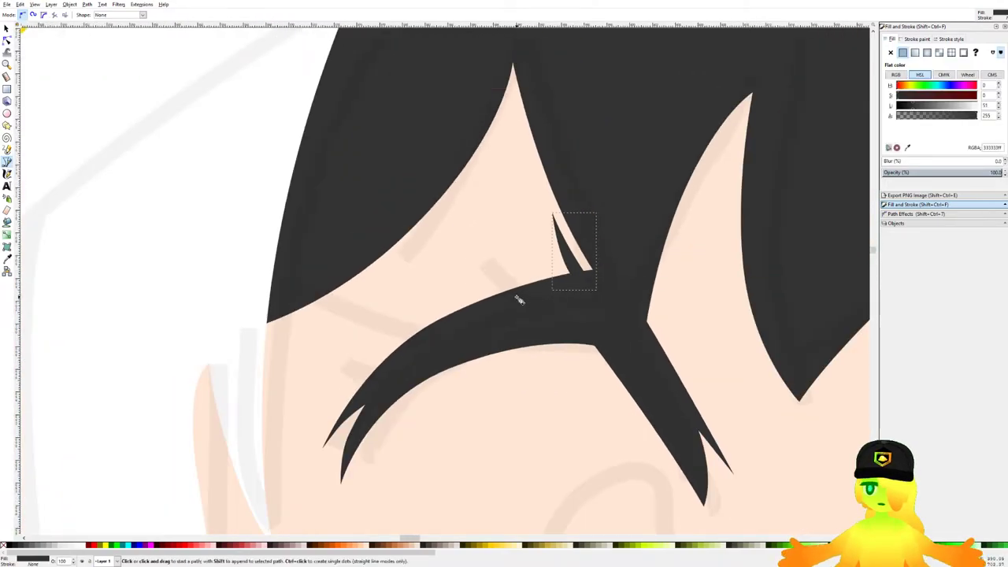
Step: Draw a second curved eyelash sweeping outward from the middle of the lash line's upper edge
scroll(530, 297, "up", 2, "ctrl")
left_click(535, 299)
left_click(425, 258)
left_click(394, 199)
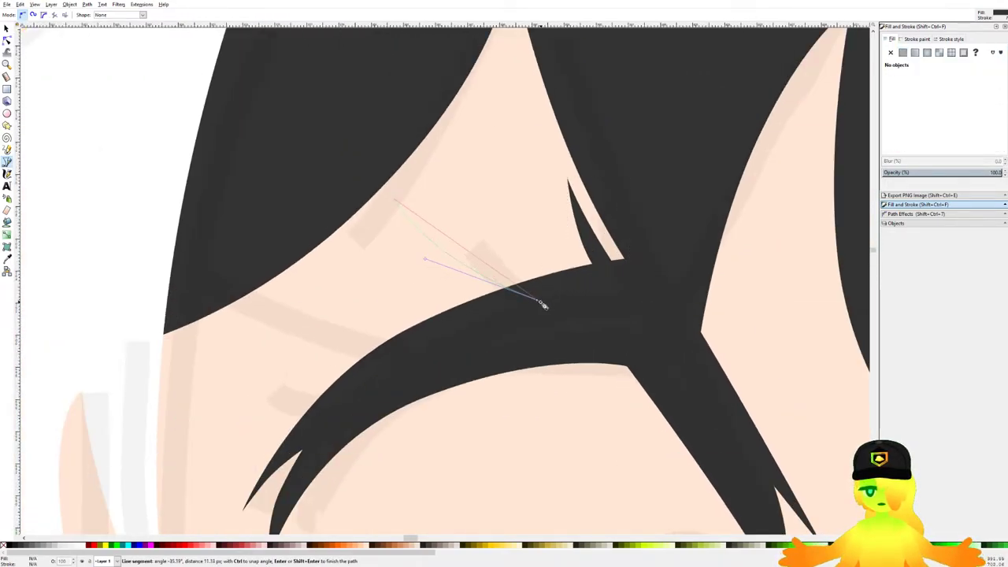
left_click_drag(536, 300, 610, 278)
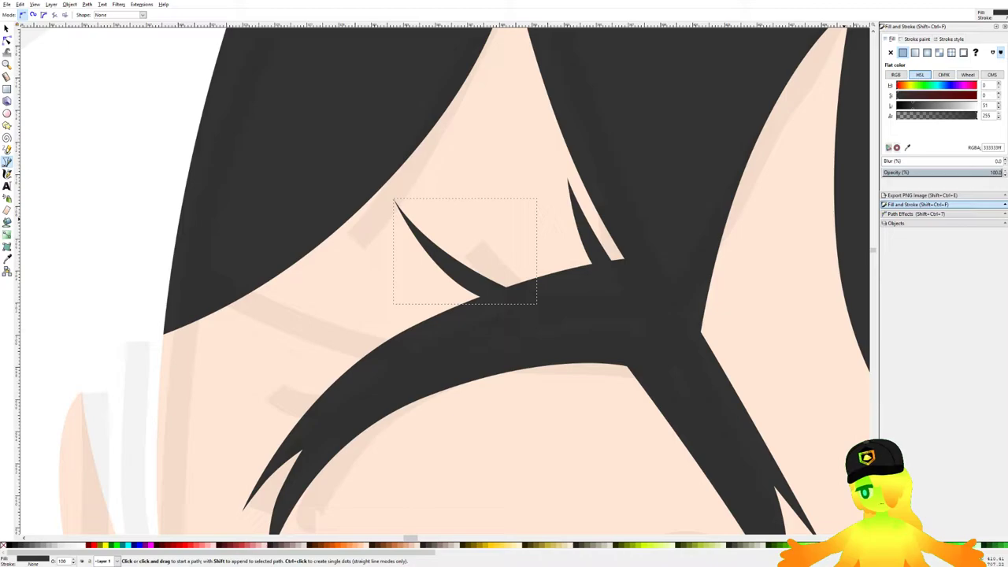
Step: Draw a third, longer eyelash curving from the lash line's outer half out under the fringe
scroll(391, 258, "down", 2)
scroll(396, 293, "up", 1)
left_click_drag(425, 297, 307, 296)
left_click(244, 233)
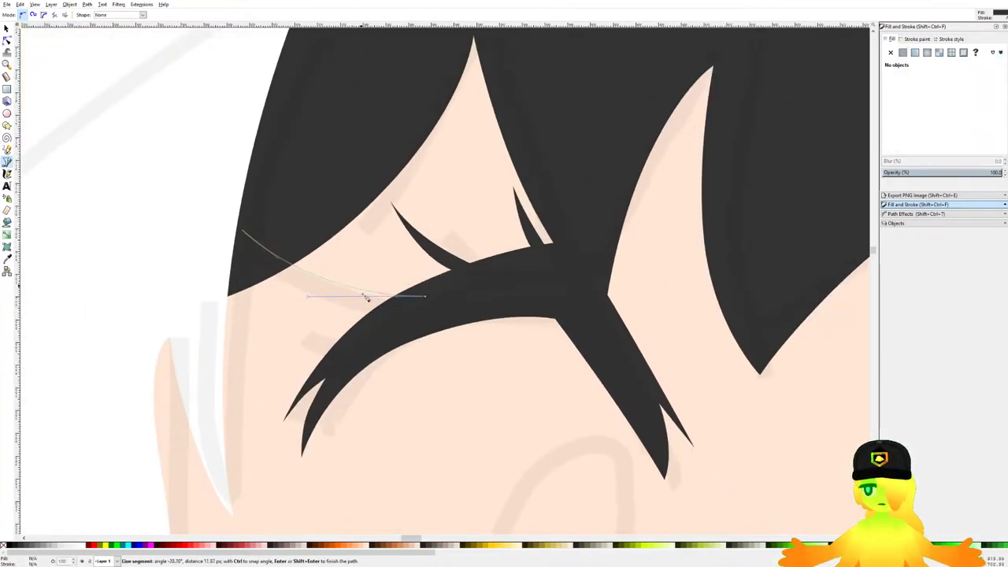
left_click_drag(404, 313, 495, 295)
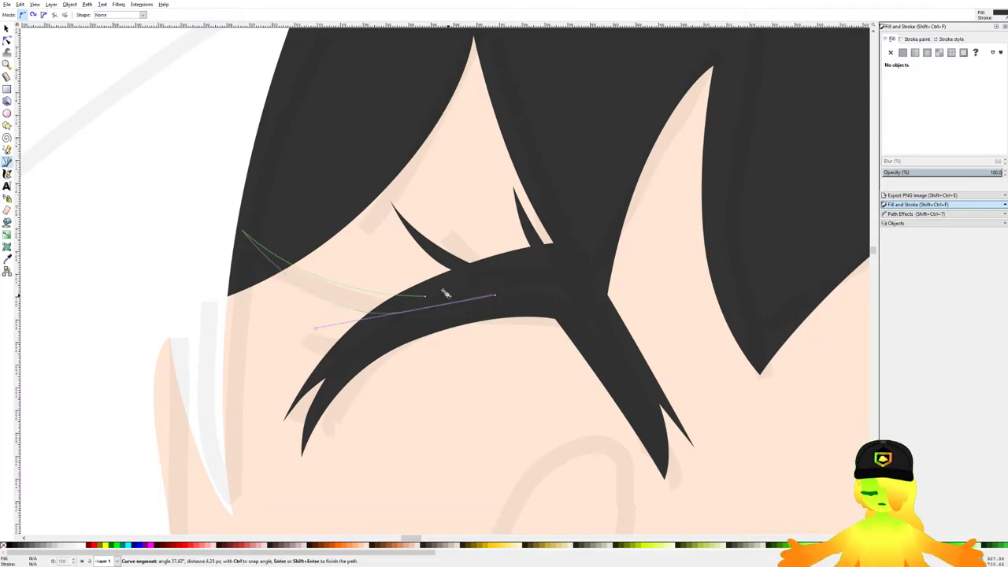
left_click(426, 296)
Step: Draw a fourth, short eyelash over the sketched mark near the lash line's outer tips
scroll(296, 336, "up", 1)
left_click_drag(386, 333, 318, 358)
left_click(278, 358)
left_click(386, 333)
Step: Select the lash line with its four eyelashes and merge the five shapes into one path
scroll(387, 333, "down", 4)
left_click(7, 29)
left_click_drag(171, 142, 465, 352)
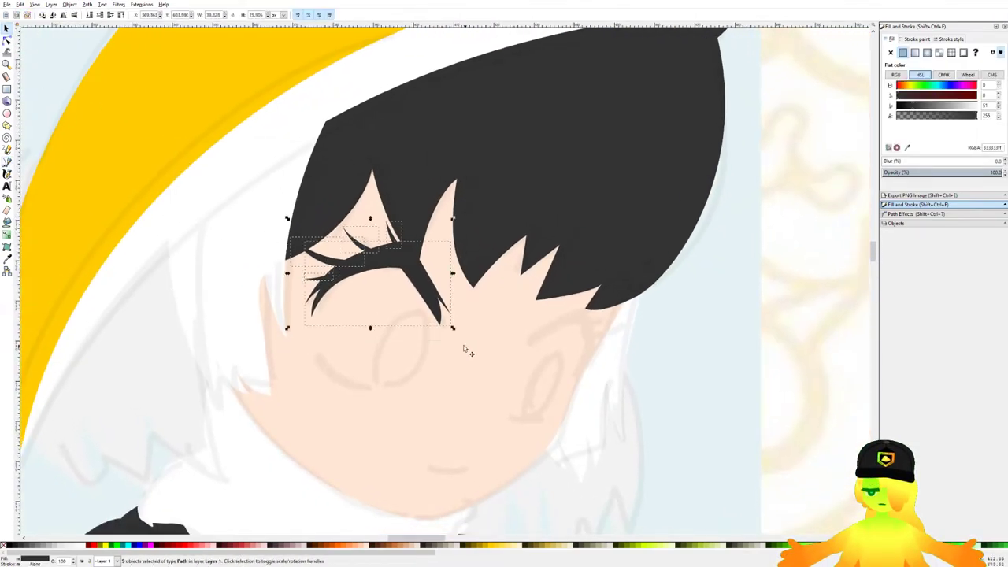
left_click(87, 6)
left_click(146, 100)
scroll(96, 99, "down", 1)
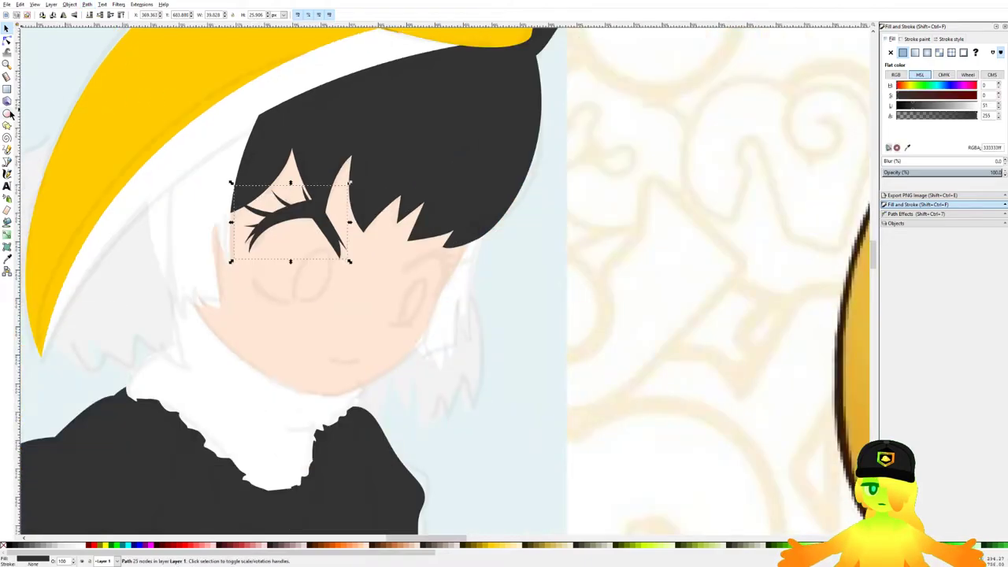
Step: Draw a tall iris ellipse about 14 by 23 px on the face below the upper lash line
left_click(6, 113)
scroll(122, 130, "down", 3)
scroll(173, 165, "up", 4)
left_click_drag(291, 172, 355, 269)
scroll(284, 177, "up", 1)
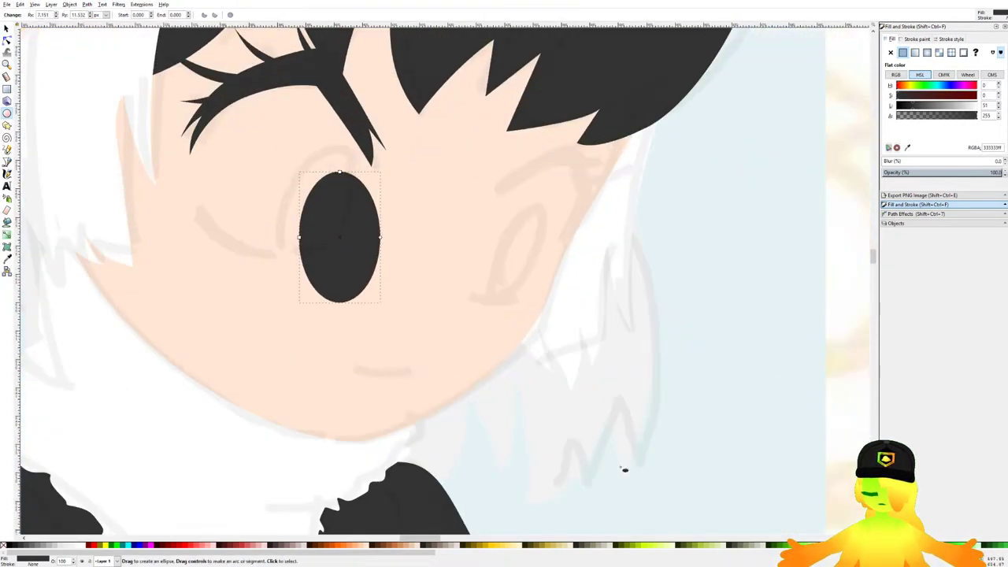
Step: Fill the iris ellipse with a muted greyish blue at hue 160, saturation 77 and lightness 166
left_click_drag(385, 558, 716, 554)
left_click(781, 544)
left_click(786, 544)
scroll(411, 325, "down", 4)
scroll(384, 288, "up", 5)
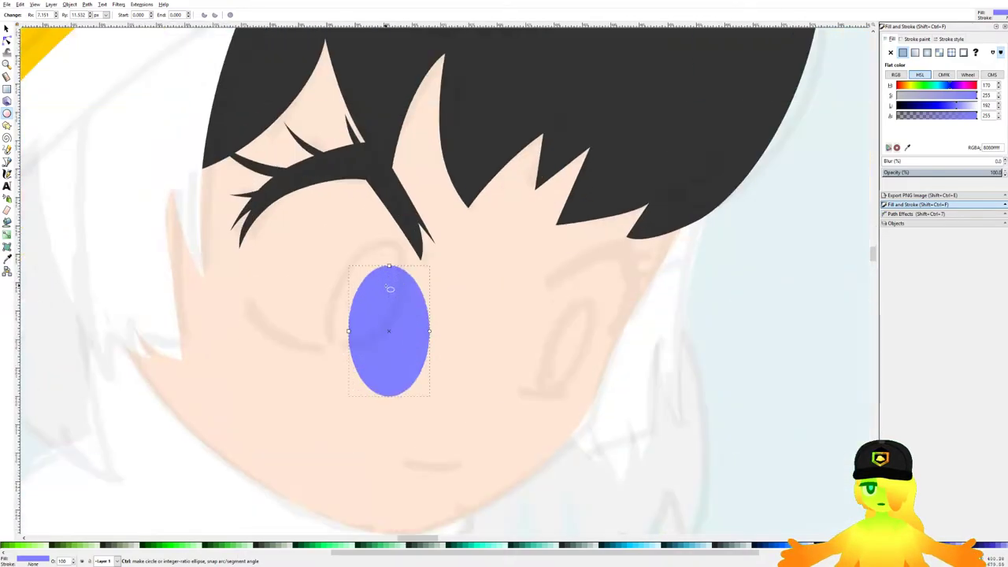
mouse_move(951, 100)
left_mouse_down()
mouse_move(928, 102)
mouse_move(949, 109)
left_mouse_up()
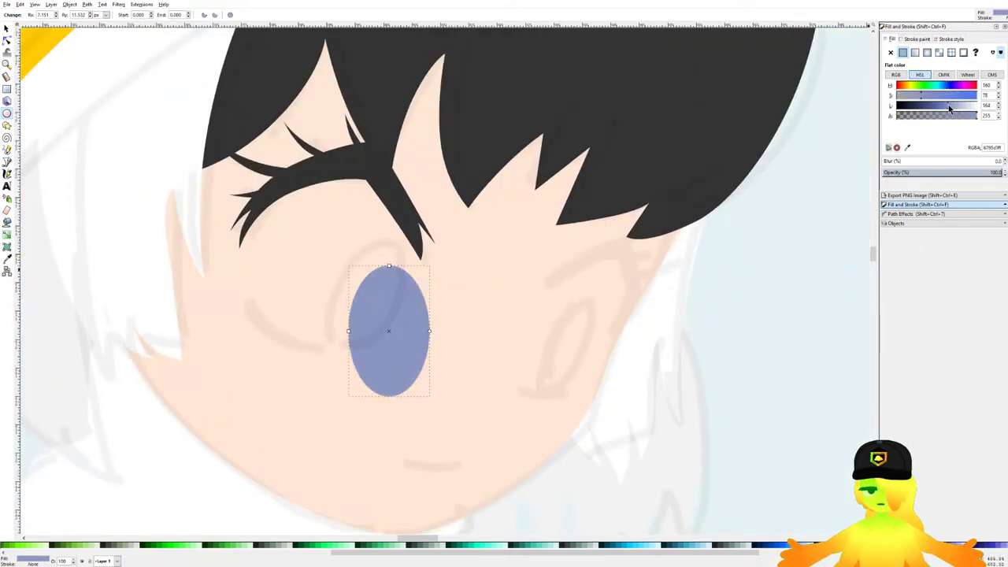
Step: Duplicate the iris ellipse, shrink the copy inside the original, and darken the outer ellipse to a slate blue at lightness 85
left_click(8, 28)
scroll(379, 343, "up", 2)
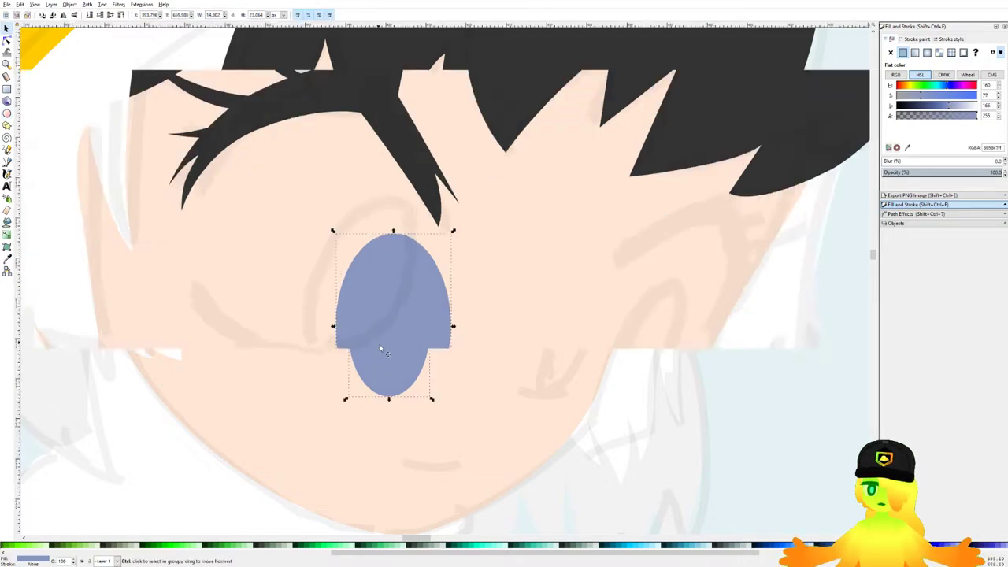
left_click_drag(475, 198, 476, 197)
left_click(402, 191)
left_click_drag(944, 107, 925, 108)
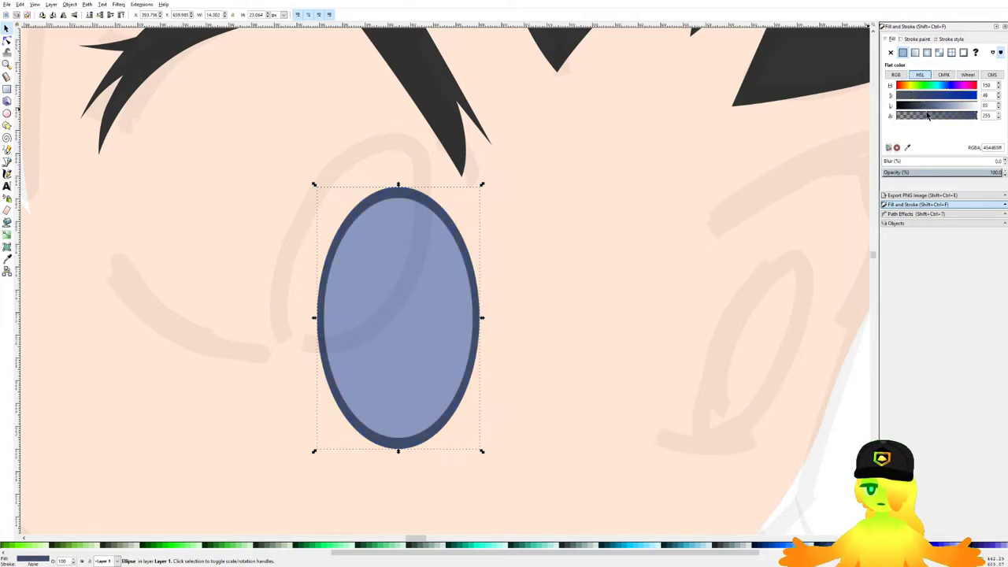
Step: Narrow both iris ellipses together, making the inner one about 12 by 21 px
left_click(411, 278)
left_click_drag(474, 320, 486, 306)
scroll(443, 269, "down", 5)
scroll(438, 270, "up", 4)
left_click(486, 296, "shift")
left_click(501, 272)
left_click(452, 282)
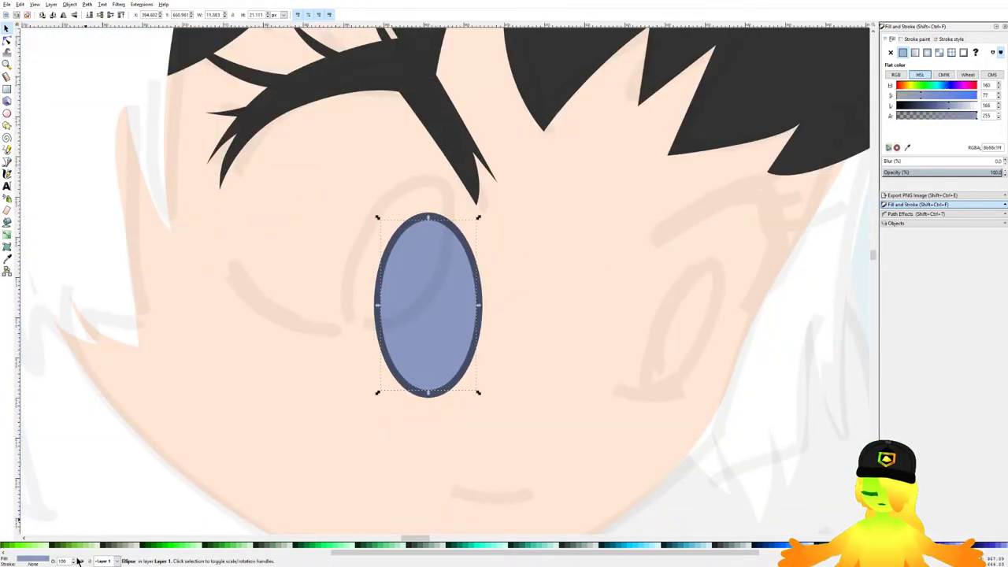
Step: Duplicate the inner ellipse as a black pupil, shrink it to about 6 by 11 px and shift it slightly off-centre
scroll(139, 551, "left", 5)
left_click(9, 546)
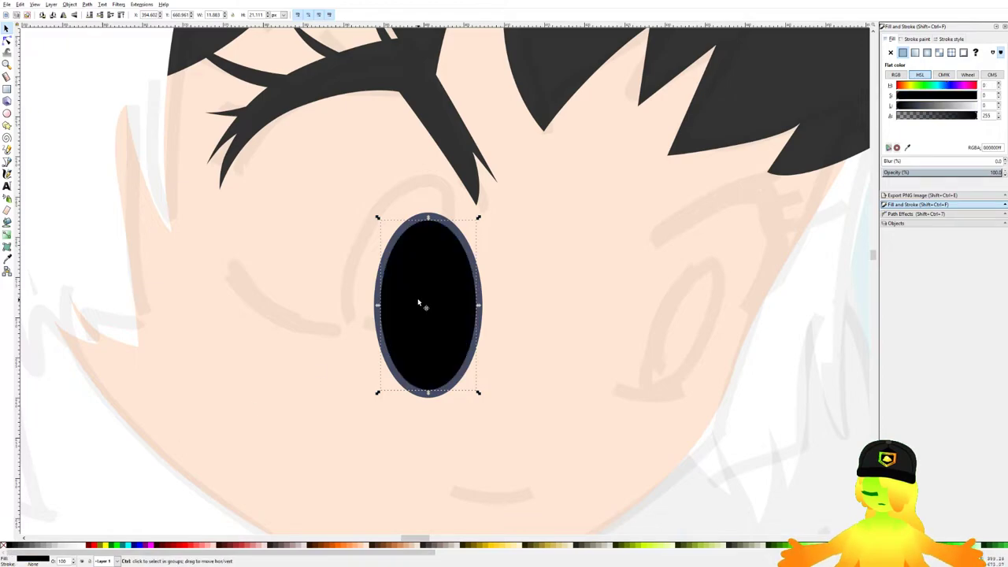
scroll(426, 299, "up", 1)
left_click_drag(511, 191, 475, 226)
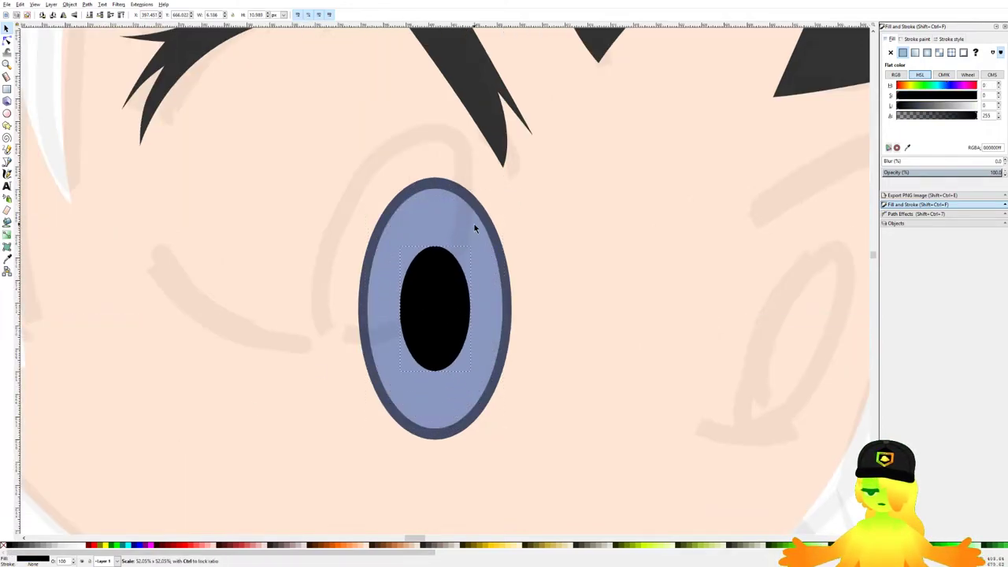
left_click_drag(443, 293, 450, 301)
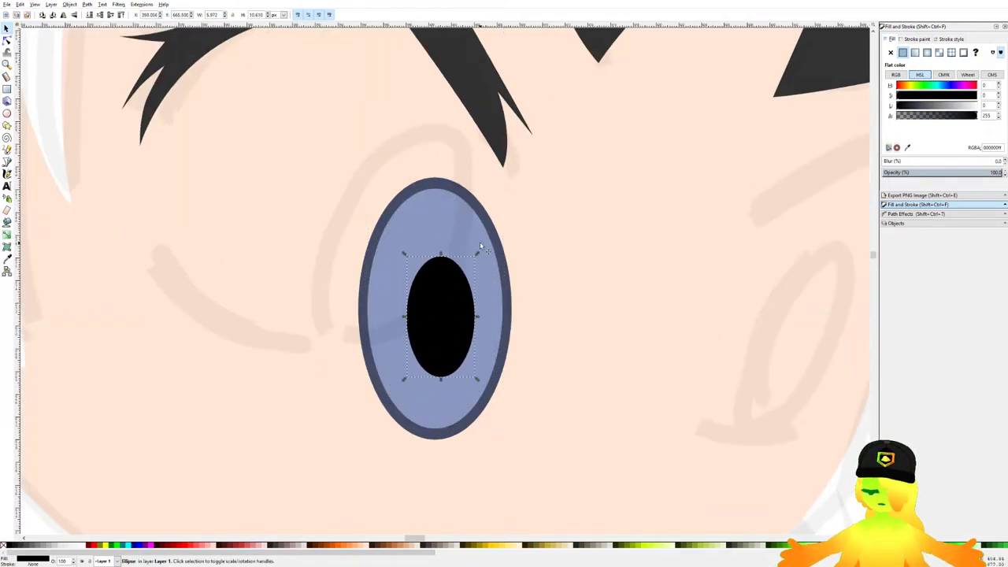
Step: Duplicate the inner iris ellipse as a lighter blue shape at lightness 183
left_click(453, 221)
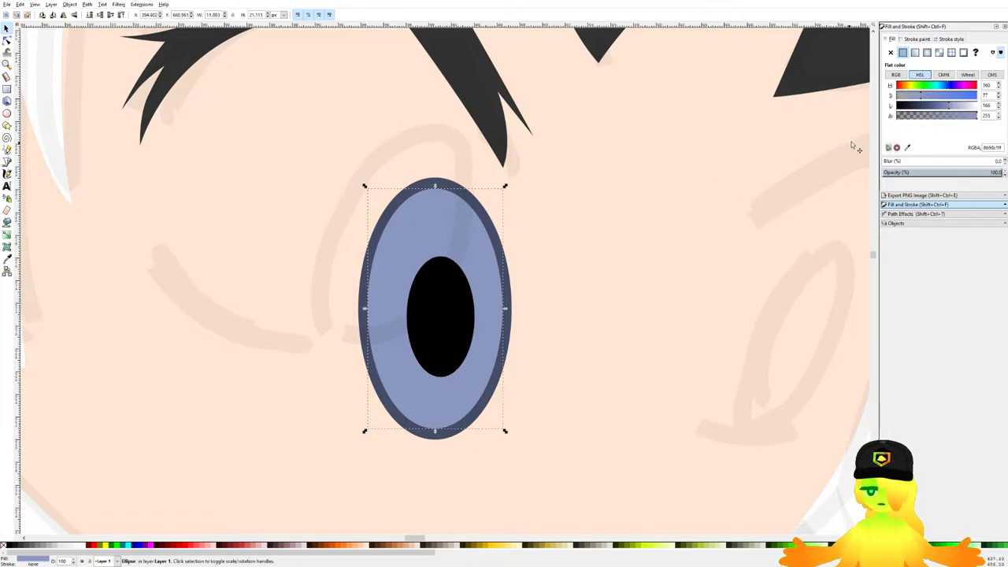
left_click_drag(935, 106, 957, 109)
key("ctrl+d")
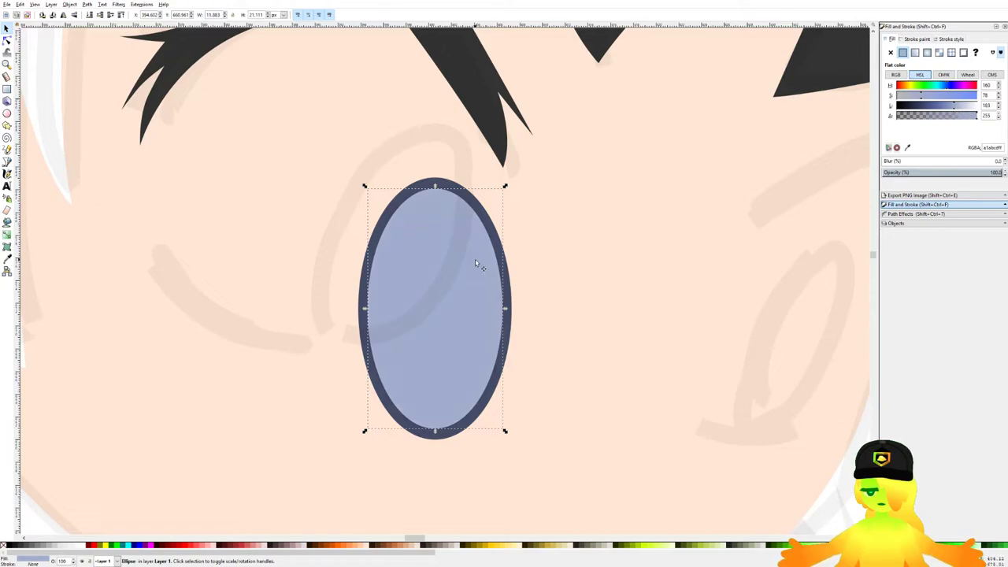
Step: Shrink and slant the lighter ellipse to about 8 by 13 px low in the iris behind the pupil, over a deeper blue iris
scroll(473, 262, "down", 6)
scroll(473, 264, "up", 6)
left_click_drag(499, 165, 461, 303)
key("Page_Down")
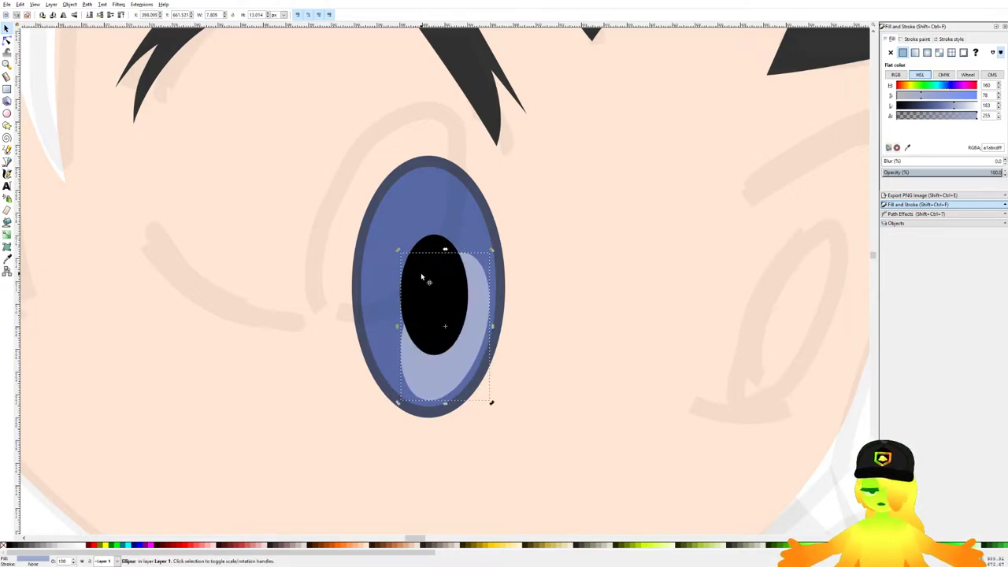
scroll(421, 275, "up", 1)
mouse_move(467, 189)
left_mouse_down()
mouse_move(504, 211)
mouse_move(567, 214)
left_mouse_up()
left_click_drag(556, 174, 573, 183)
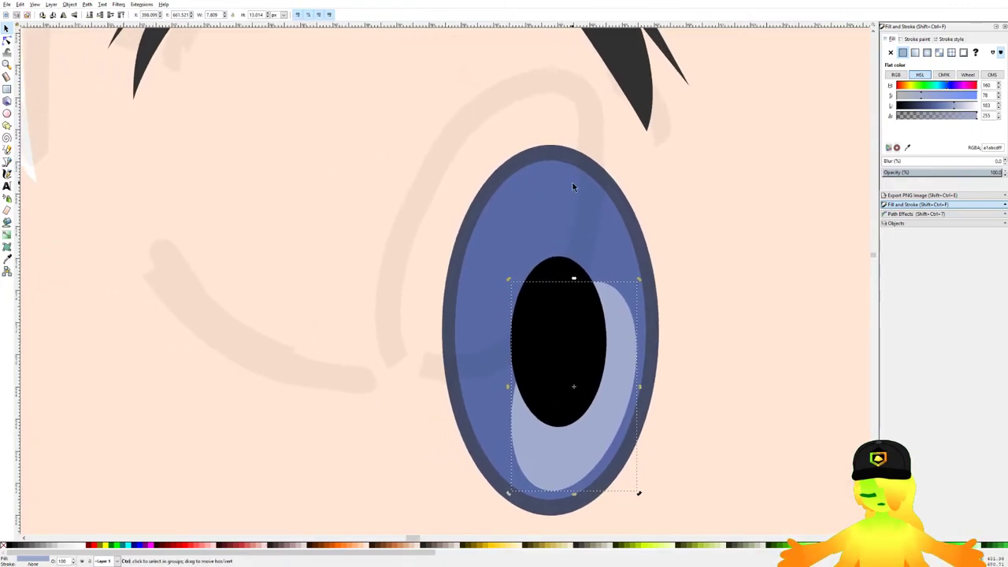
Step: Draw a near-white circle and size it to about 4.5 px as a highlight over the pupil's upper outer edge
left_click(7, 114)
left_click_drag(377, 193, 405, 221)
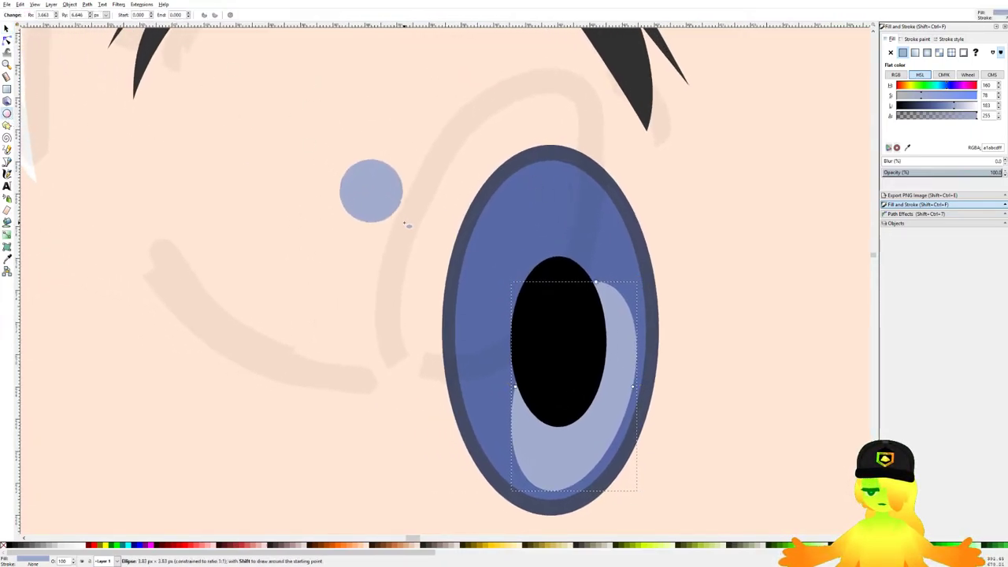
left_click(80, 546)
left_click(7, 28)
left_click_drag(368, 194, 521, 265)
left_click_drag(551, 295, 560, 305)
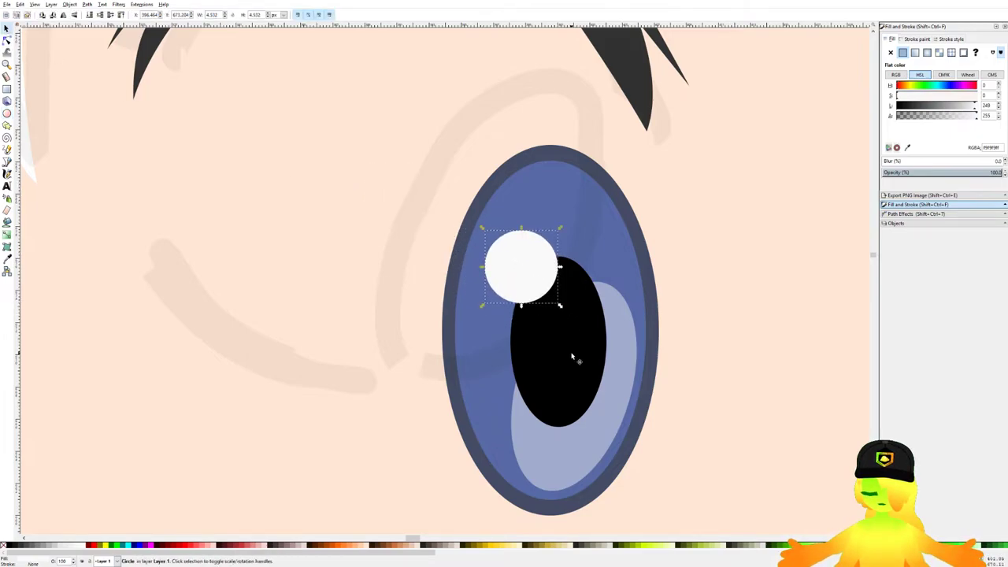
Step: Nudge the pupil and the white highlight slightly into better alignment and save the drawing
left_click(583, 366)
left_click_drag(578, 361, 584, 364)
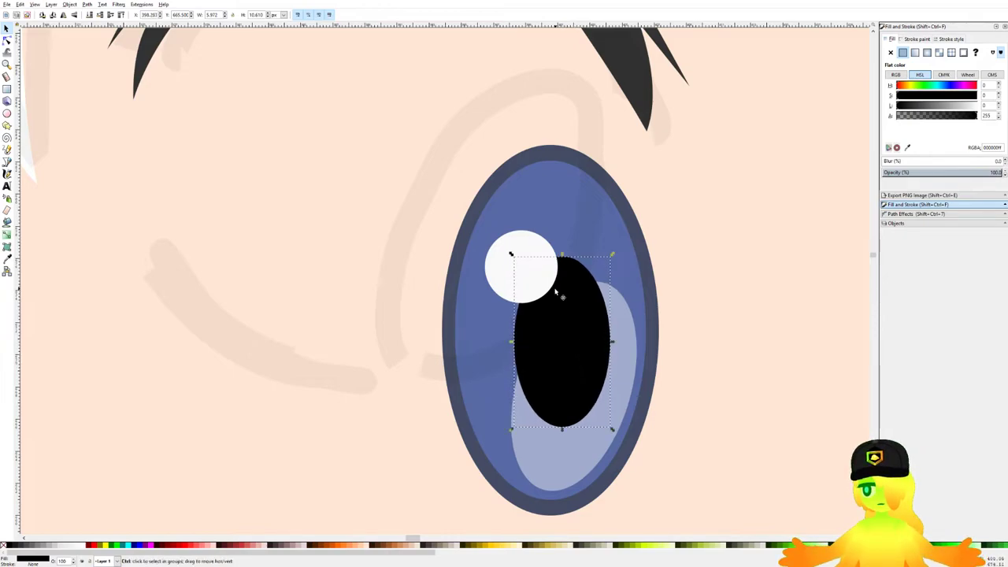
left_click(534, 262)
scroll(532, 256, "down", 8, "ctrl")
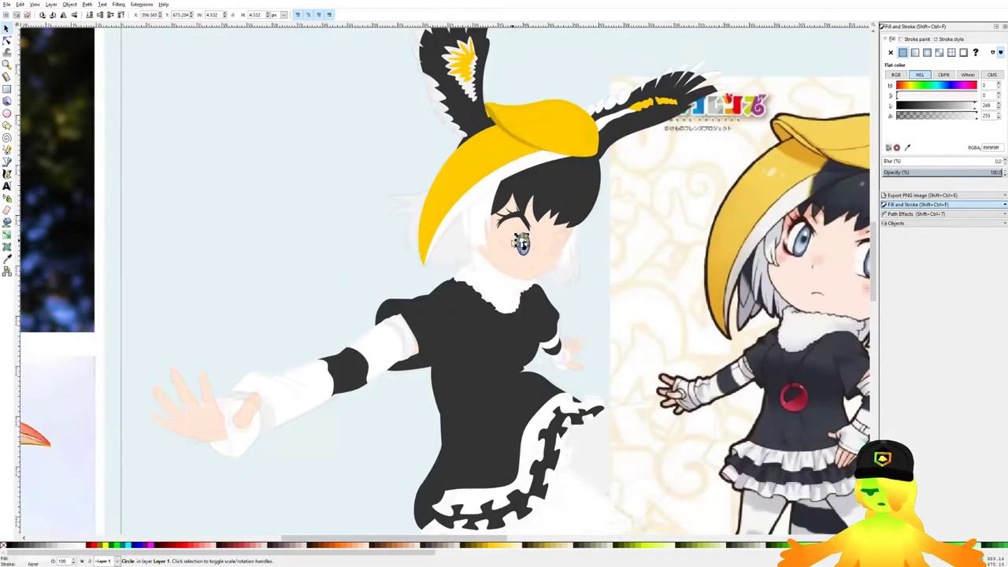
left_click(284, 127)
scroll(544, 263, "up", 6, "ctrl")
left_click_drag(409, 154, 470, 294)
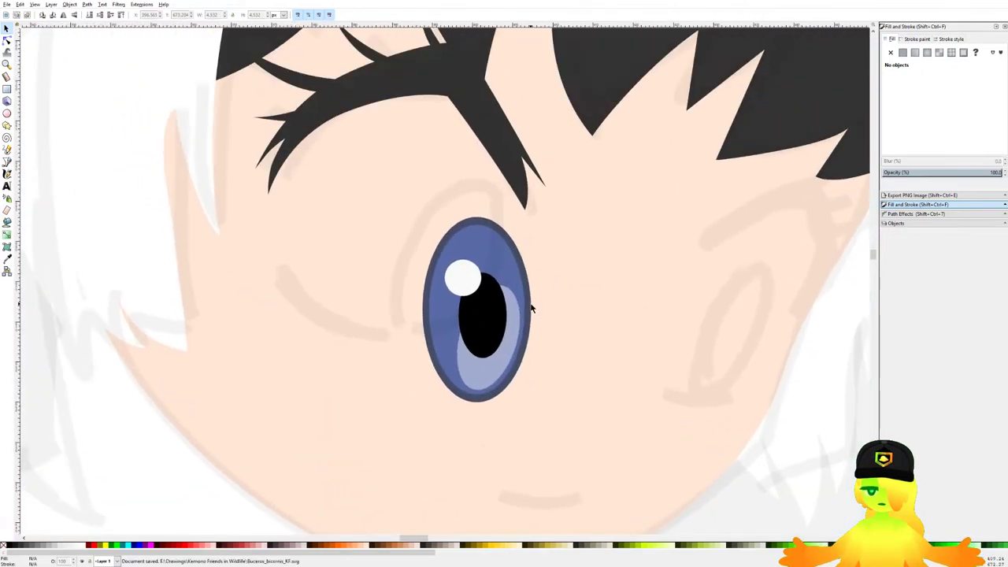
Step: Darken the outer iris ring to a deep navy at lightness 44
left_click(527, 298)
scroll(464, 208, "up", 2, "ctrl")
left_click_drag(915, 109, 909, 110)
scroll(642, 131, "down", 3, "ctrl")
Step: Recolour the upper lash shape with the dark navy sampled from the iris ring
left_click(605, 96)
key("d")
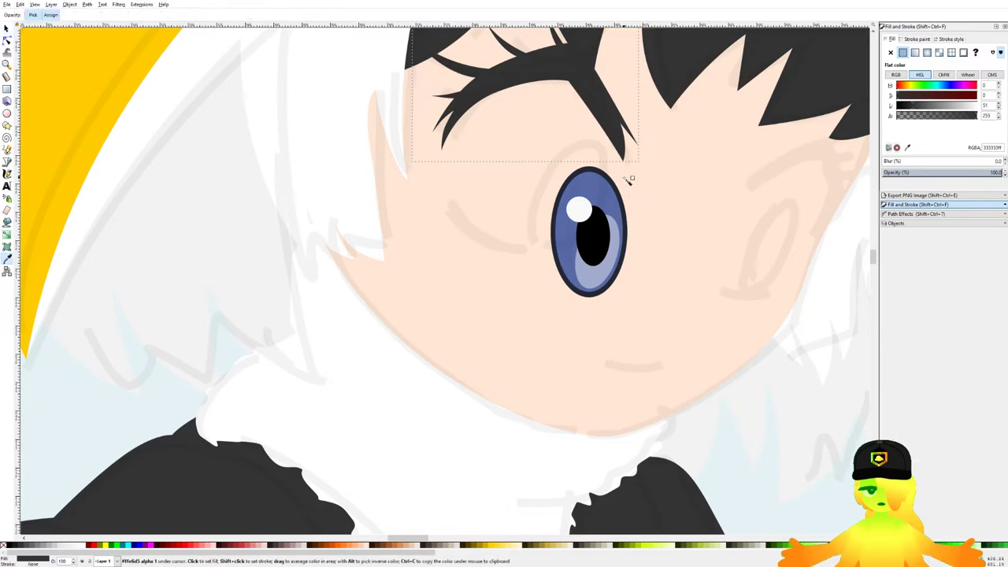
scroll(626, 218, "up", 5, "ctrl")
left_click(627, 223)
scroll(626, 222, "down", 4, "ctrl")
scroll(614, 207, "up", 4)
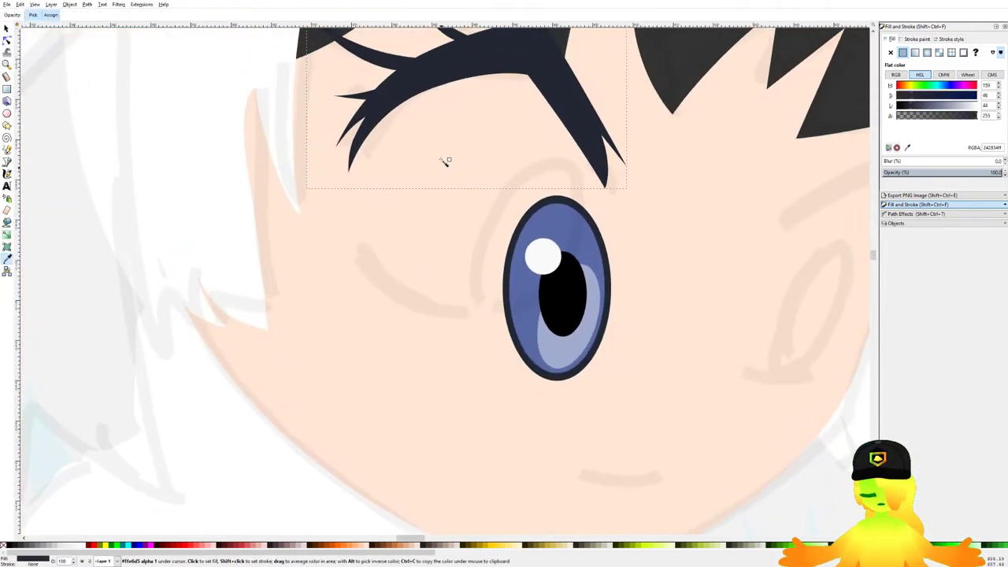
Step: Select all the iris shapes, tilt them clockwise and move them closer beneath the upper lash line
left_click(8, 29)
left_click(587, 295)
left_click_drag(653, 436, 476, 235, "shift")
left_click_drag(600, 329, 558, 280)
left_click_drag(582, 193, 605, 210)
Step: Bend the lower edge of the upper lash line near its inner corner into a smoother curve and save the drawing
left_click(598, 177)
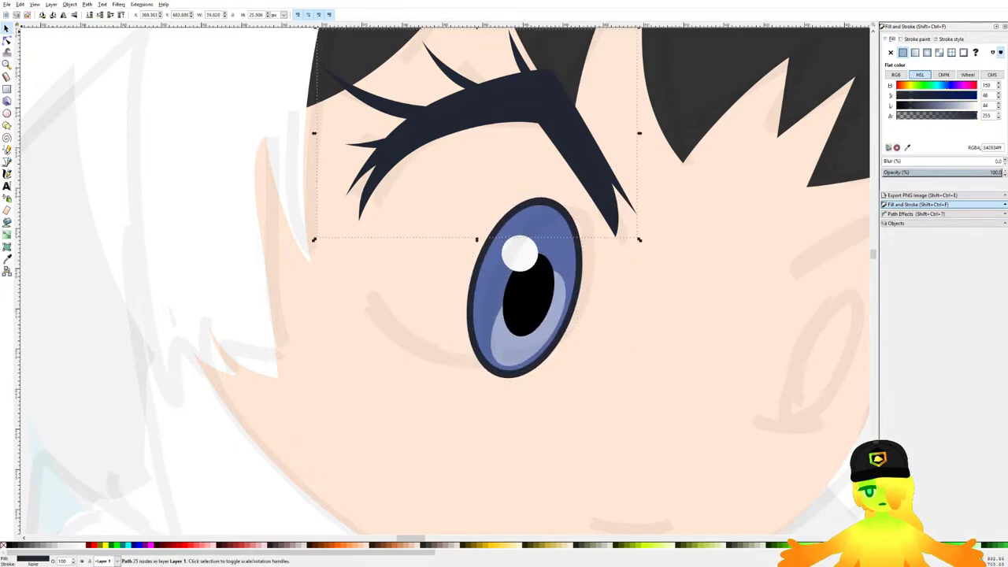
left_click(7, 41)
scroll(578, 174, "up", 1)
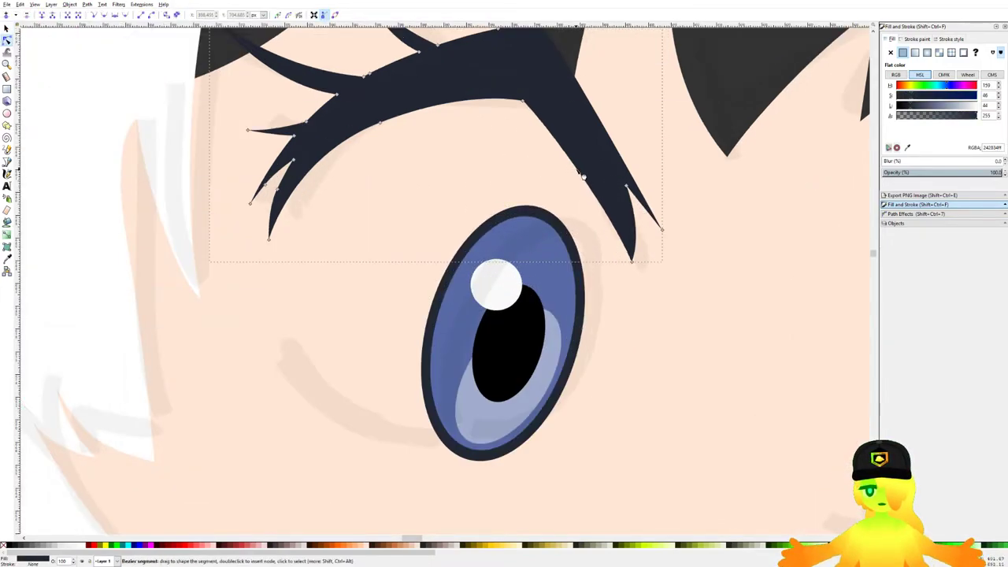
left_click_drag(589, 175, 585, 178)
left_click(663, 329)
key("ctrl+s")
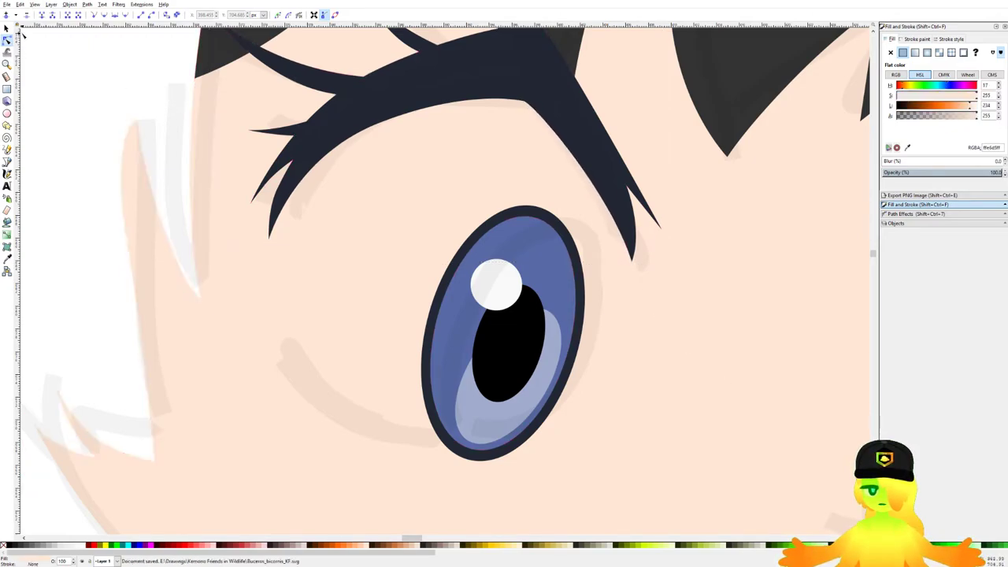
Step: Select all the iris shapes together and fine-tune their size and placement beneath the upper lashes
left_click(6, 28)
left_click(499, 288)
left_click_drag(390, 434, 583, 178)
left_click_drag(642, 504, 379, 159)
left_click_drag(588, 204, 596, 192)
mouse_move(564, 245)
left_mouse_down()
mouse_move(573, 248)
mouse_move(577, 229)
mouse_move(580, 240)
left_mouse_up()
mouse_move(606, 185)
left_mouse_down()
mouse_move(615, 190)
mouse_move(602, 192)
left_mouse_up()
left_click(574, 224)
left_click_drag(567, 231, 565, 226)
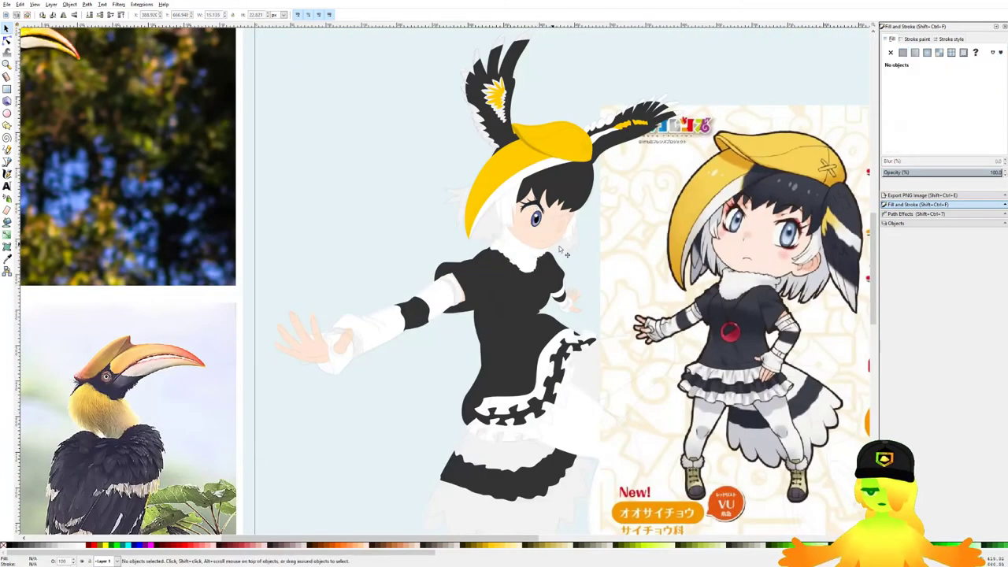
Step: Draw the curved upper edge of the lower lash line from the sketched outer corner to beneath the iris
scroll(535, 242, "up", 5)
scroll(501, 227, "down", 3)
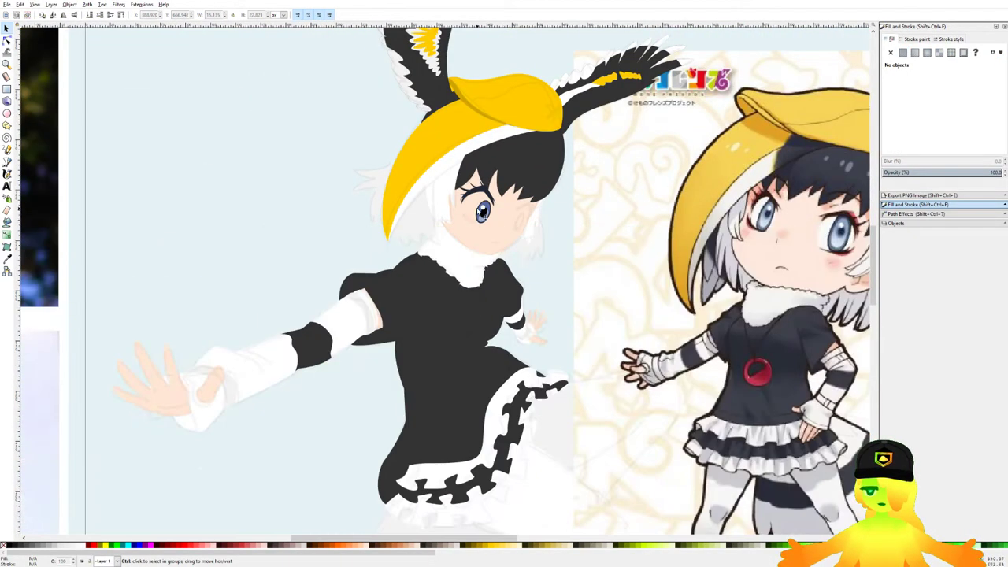
scroll(481, 211, "up", 5)
left_click(6, 162)
scroll(460, 281, "up", 3)
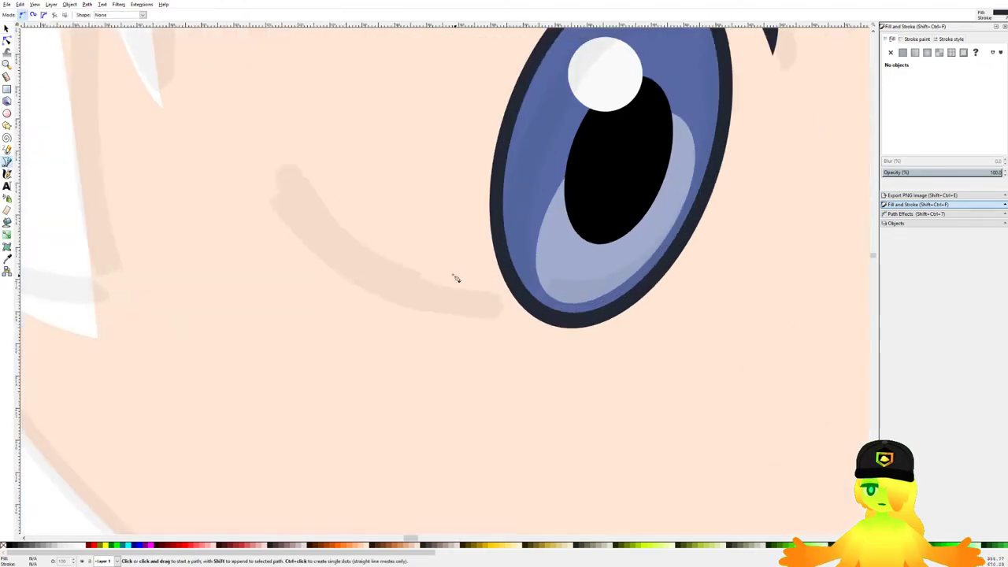
scroll(272, 171, "up", 2)
left_click_drag(260, 142, 377, 347)
left_click(678, 355)
Step: Close the lower lash line with a curved underside and a forked outer tip, and save the drawing
scroll(678, 356, "down", 2)
scroll(583, 356, "up", 1)
left_click_drag(572, 356, 468, 333)
left_click(403, 247)
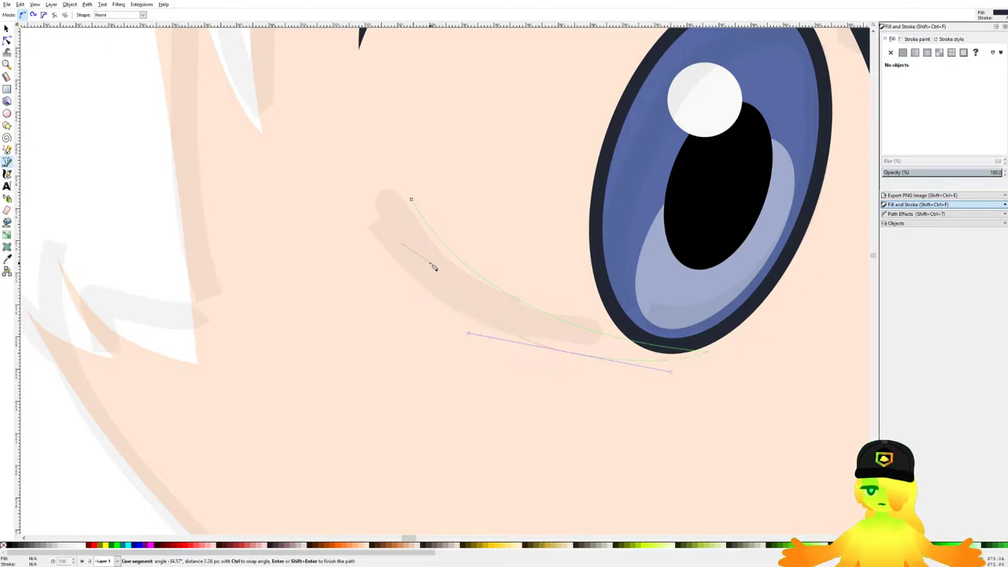
left_click_drag(412, 199, 416, 170)
scroll(473, 215, "down", 3)
left_click_drag(486, 212, 331, 246)
scroll(438, 293, "down", 4)
key("ctrl+s")
scroll(322, 254, "up", 5)
scroll(400, 354, "up", 1)
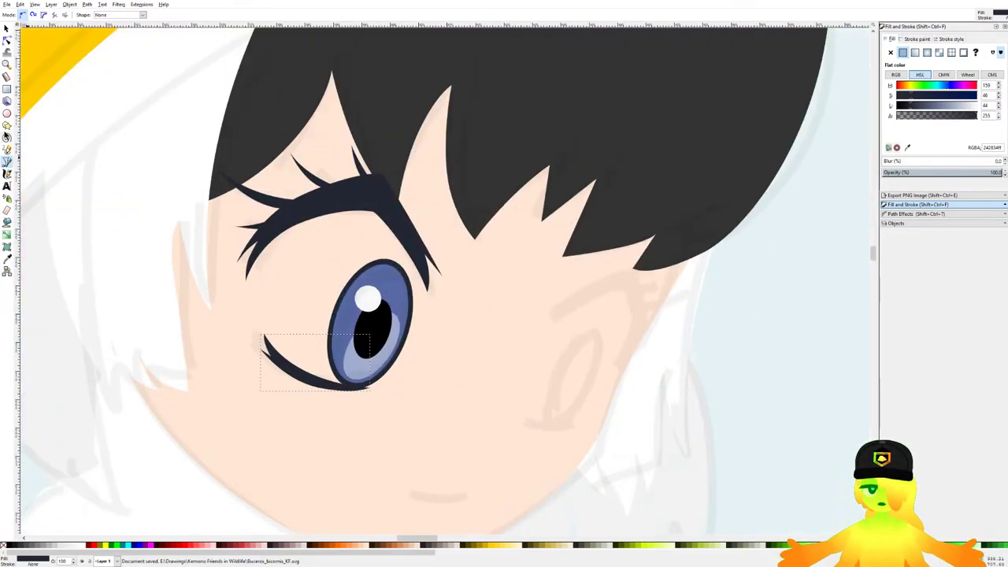
Step: Trace the inner side of the eye white from the lower lash tip around the iris to the middle of the upper lash
scroll(368, 267, "down", 4)
scroll(349, 315, "up", 6)
left_click(323, 319)
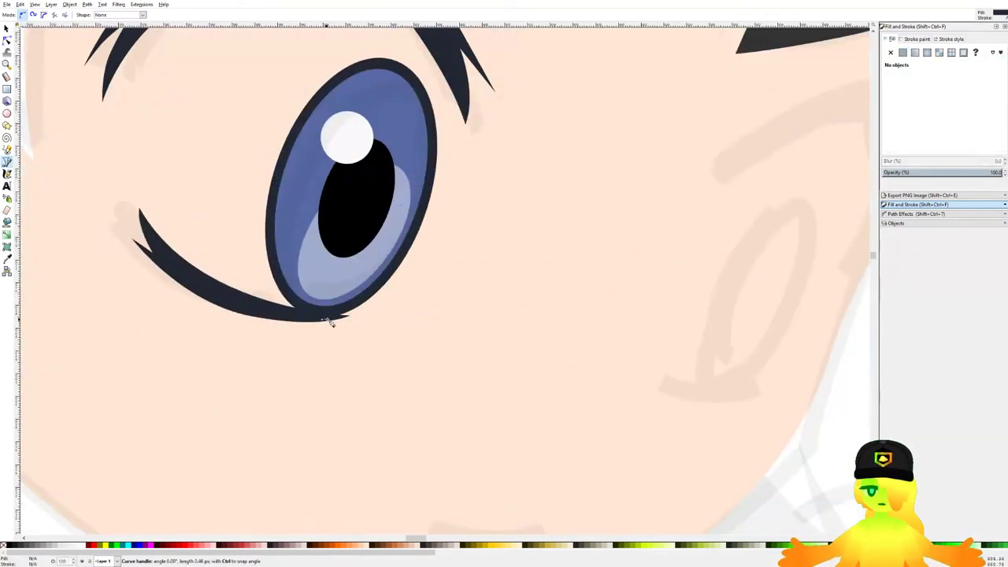
key("Escape")
left_click(341, 320)
left_click_drag(420, 247, 427, 227)
scroll(430, 252, "up", 3)
left_click_drag(450, 168, 391, 33)
left_click_drag(312, 43, 342, 83)
left_click(328, 75)
Step: Close the eye-white outline along the outer side and lower lash, fill it white and place it behind the iris and lashes
left_click_drag(211, 104, 120, 235)
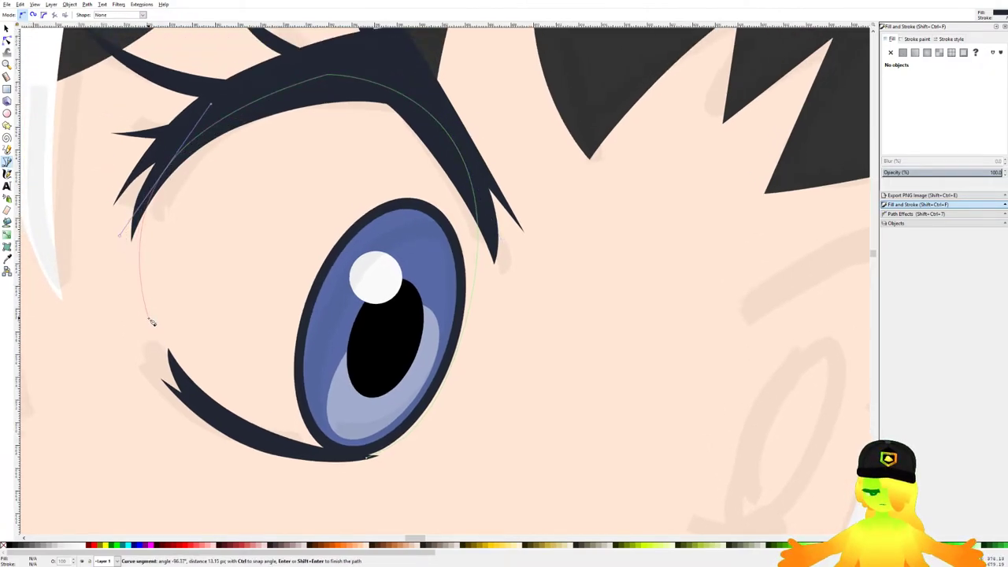
left_click_drag(168, 354, 195, 400)
left_click_drag(367, 459, 457, 452)
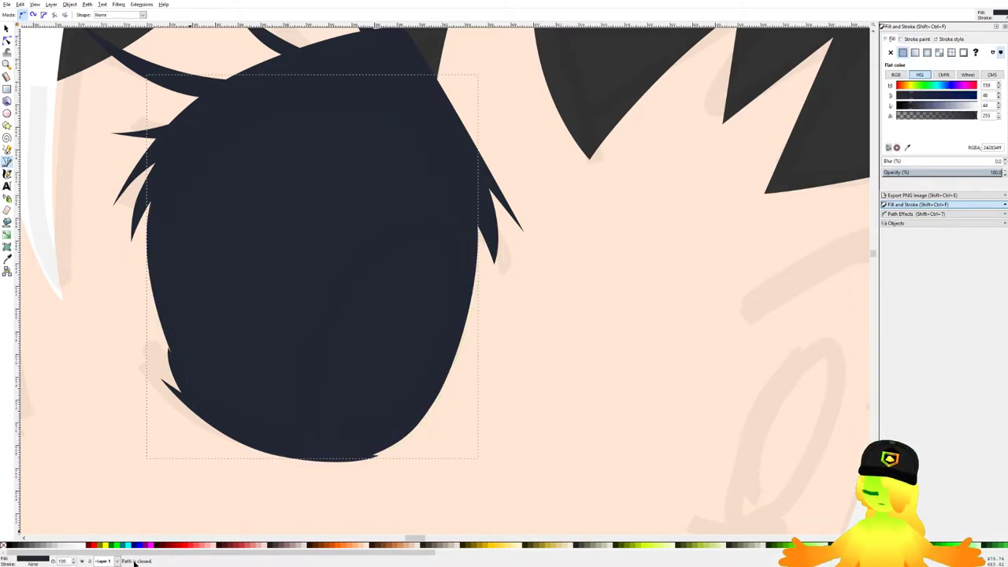
left_click(85, 547)
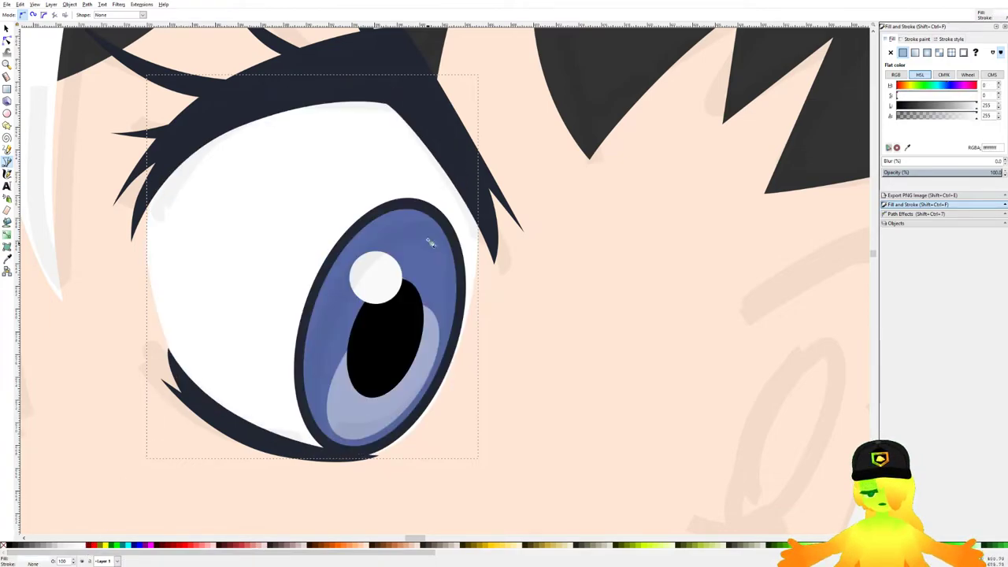
Step: Select all eight shapes of the eye, shrink them to about 38 by 42 px and reposition them on the face
scroll(429, 253, "down", 5)
left_click(6, 29)
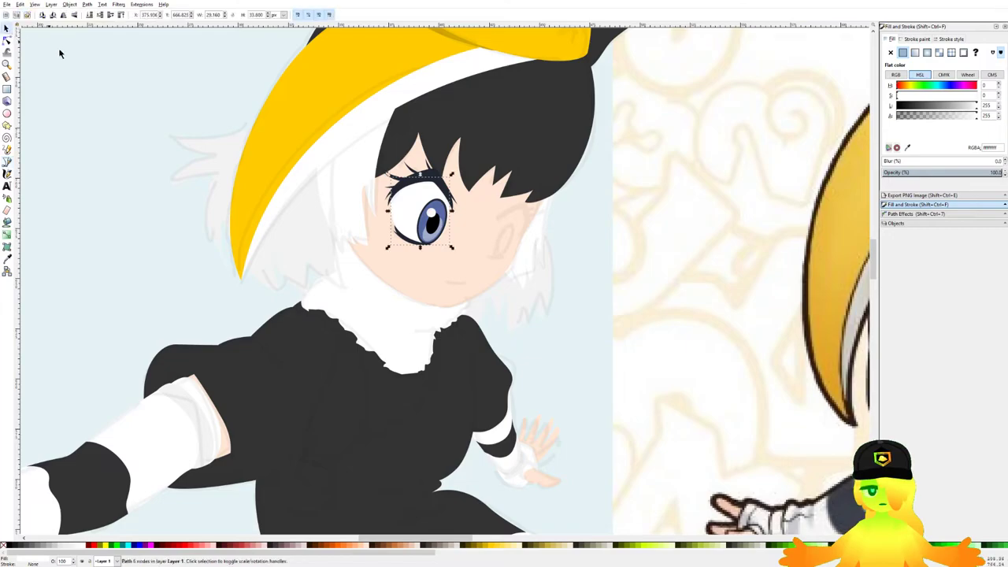
scroll(405, 181, "up", 1)
left_click_drag(479, 299, 351, 145)
scroll(423, 202, "up", 1)
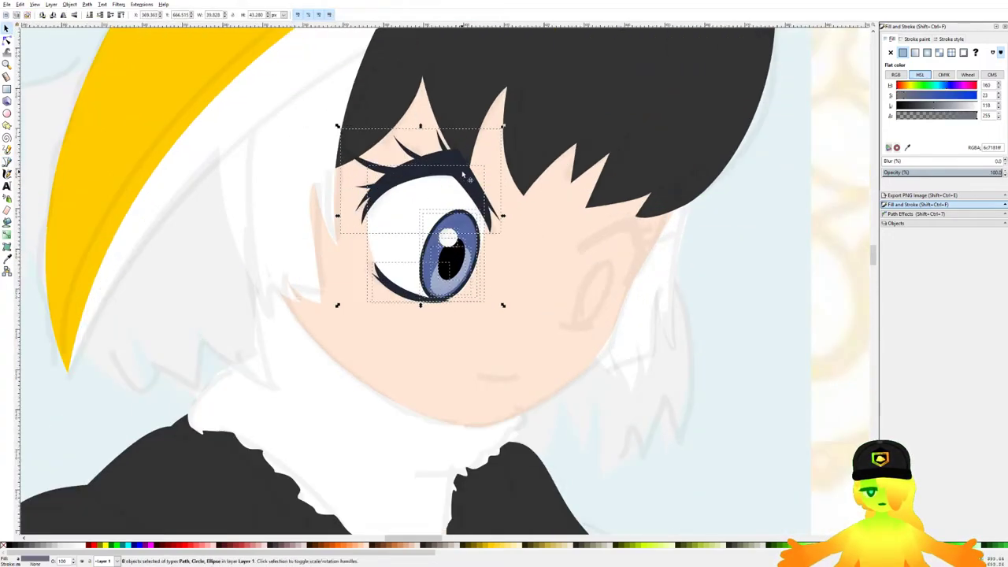
left_click_drag(503, 126, 499, 131)
left_click_drag(456, 180, 453, 186)
left_click_drag(420, 134, 437, 170)
scroll(501, 191, "down", 2)
scroll(535, 225, "up", 2)
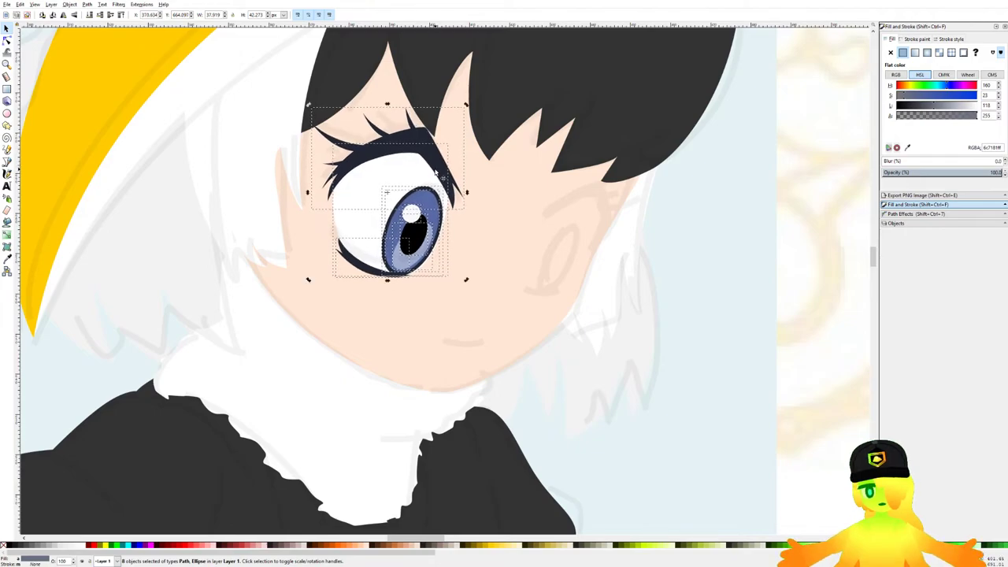
Step: Mirror a copy of the eye onto the other side of the face and flip its iris ellipses back to their original slant
left_click(65, 15)
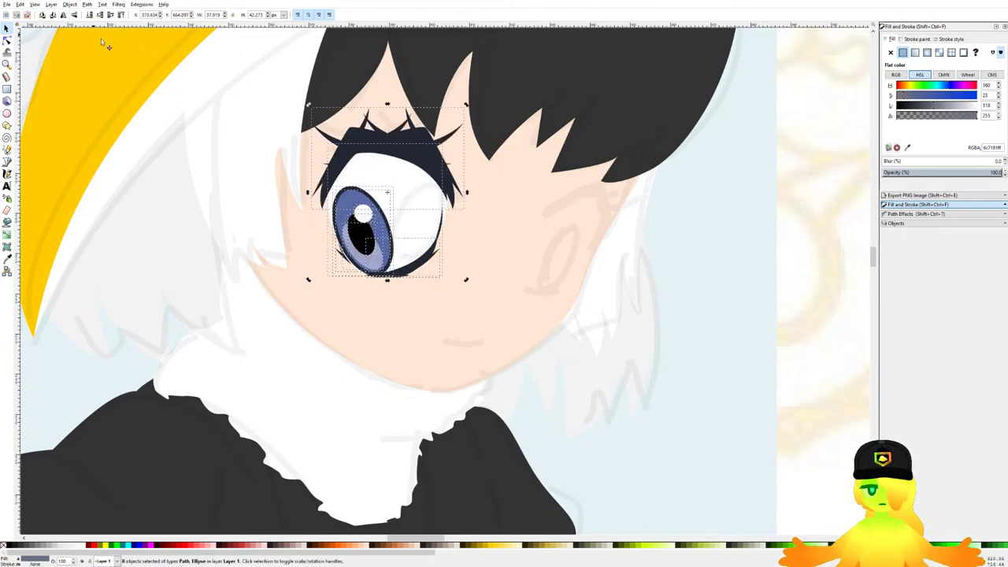
scroll(473, 228, "up", 1)
left_click_drag(402, 212, 833, 264)
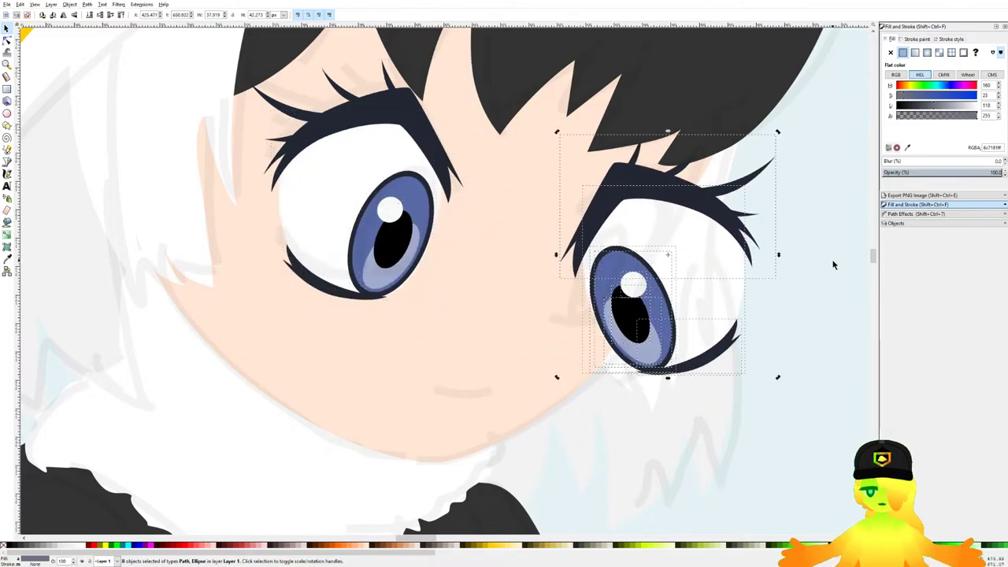
key("Escape")
left_click_drag(709, 430, 562, 231)
left_click(67, 17)
Step: Select the second eye's upper lash, eye white and lower lash and shrink them to about 23 by 31 px
scroll(551, 236, "right", 6)
left_click(510, 203)
left_click(512, 205, "alt+shift")
left_click(628, 297)
left_click(509, 341)
left_click(504, 283, "shift")
left_click(470, 162, "shift")
left_click_drag(580, 117, 495, 229)
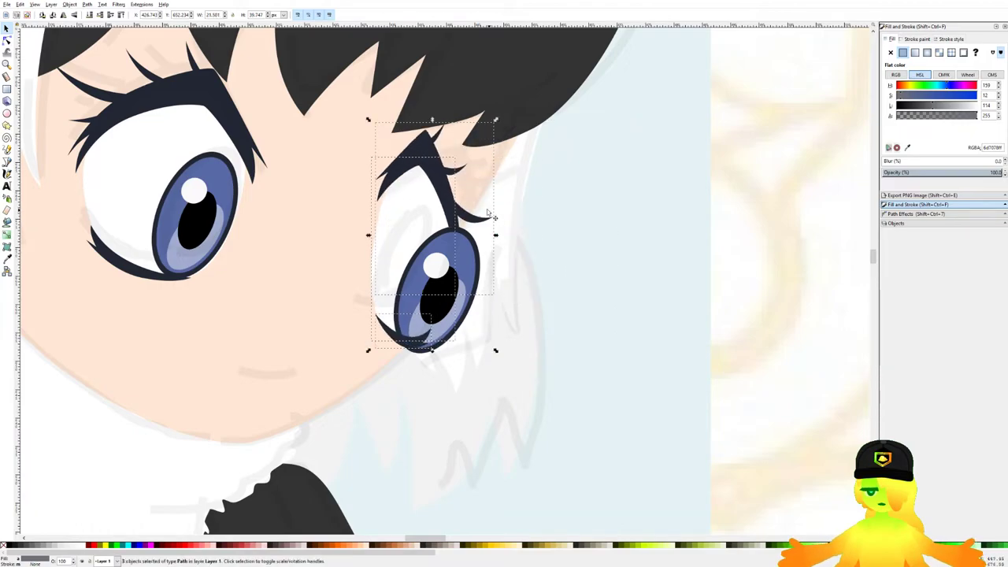
scroll(435, 162, "up", 1)
left_click_drag(431, 103, 507, 141)
Step: Skew the second eye's lashes and eye white toward the face's slant and resize them to about 26 by 30 px
left_click(466, 164)
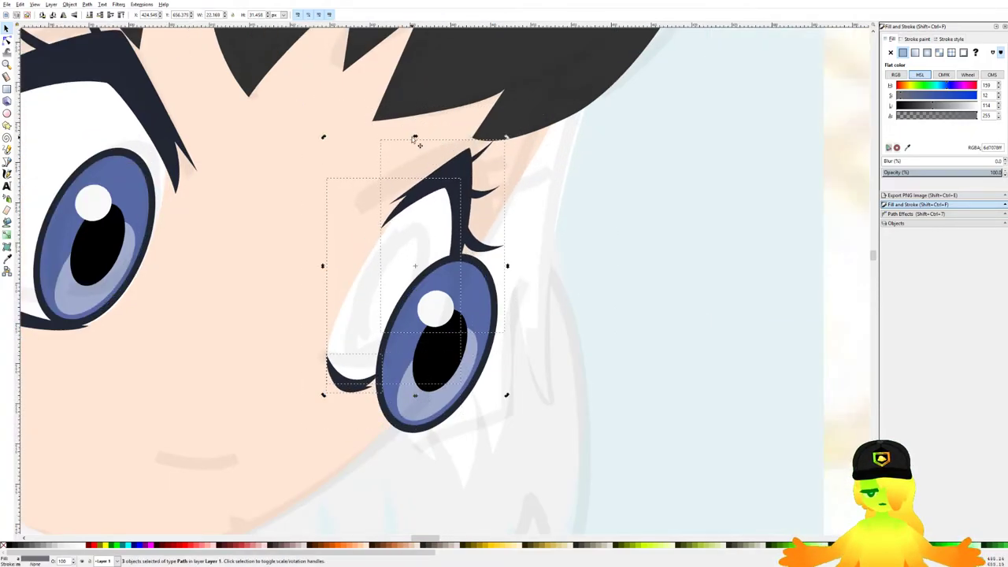
left_click_drag(417, 140, 405, 140)
left_click_drag(504, 266, 533, 266)
left_click_drag(453, 205, 423, 201)
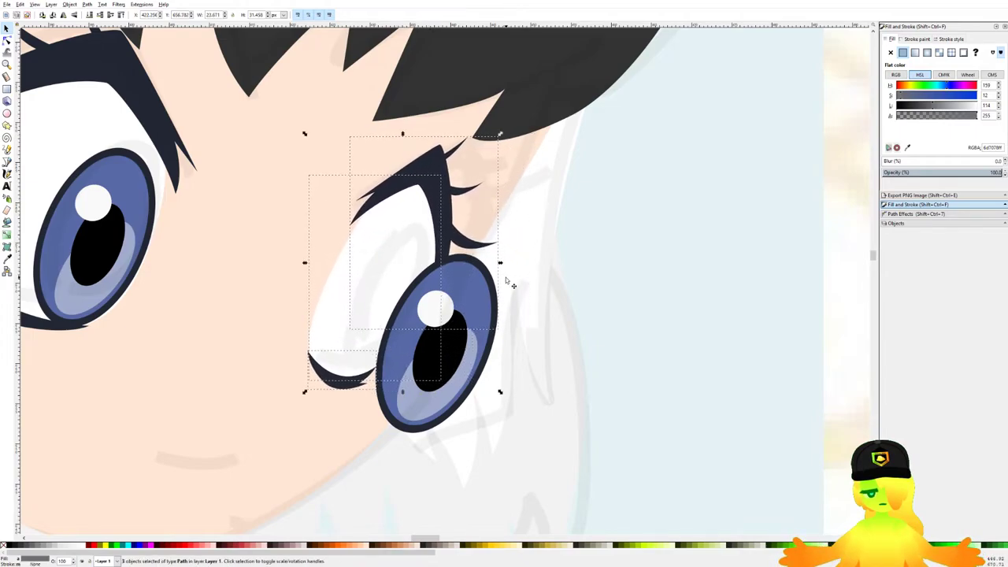
left_click_drag(499, 264, 513, 271)
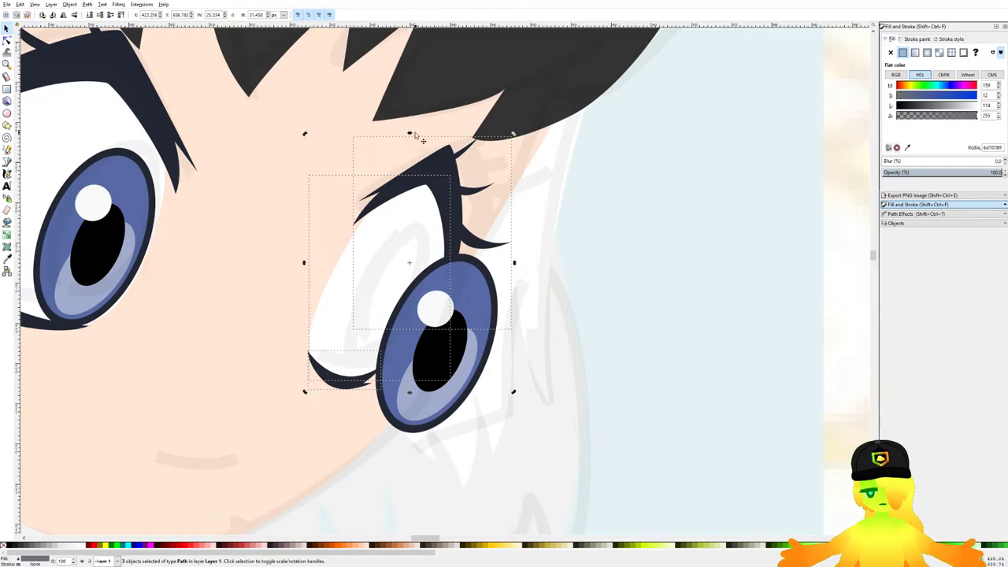
mouse_move(410, 136)
left_mouse_down()
mouse_move(387, 139)
mouse_move(396, 141)
left_mouse_up()
left_click_drag(510, 271, 524, 271)
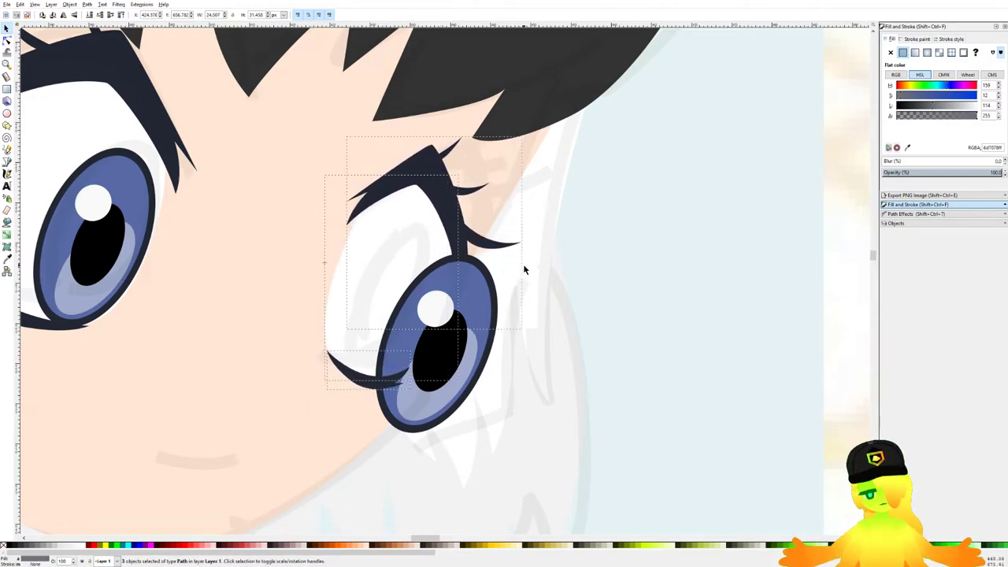
mouse_move(422, 133)
left_mouse_down()
mouse_move(423, 153)
mouse_move(431, 140)
left_mouse_up()
left_click_drag(522, 134, 537, 142)
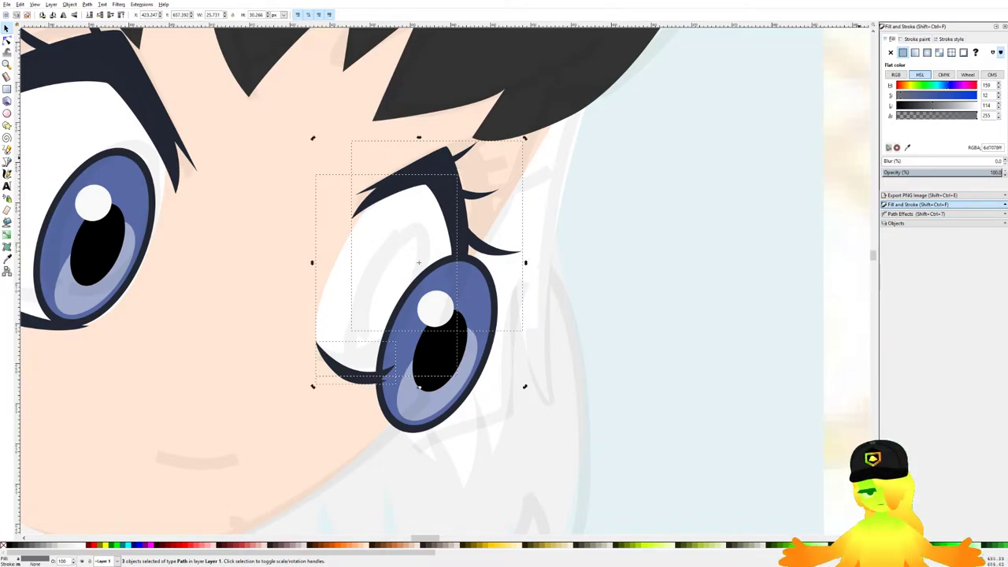
Step: Reposition and enlarge the second eye's lashes and eye white to about 27 by 33 px below the fringe
left_click_drag(461, 334, 588, 347)
left_click_drag(568, 199, 588, 211)
left_click_drag(668, 284, 667, 270)
left_click_drag(575, 214, 572, 209)
left_click_drag(655, 145, 682, 135)
mouse_move(589, 169)
left_mouse_down()
mouse_move(587, 180)
mouse_move(584, 170)
left_mouse_up()
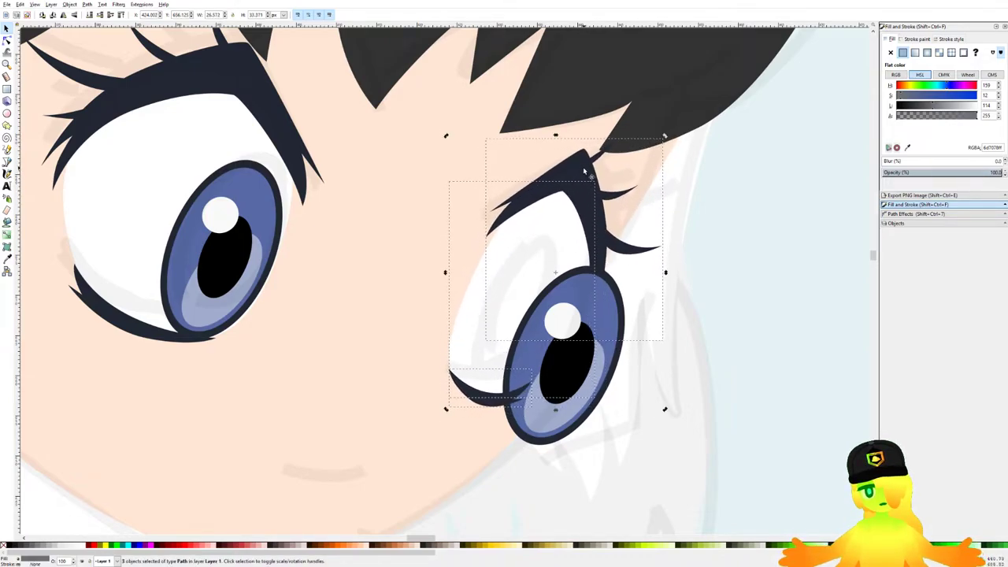
Step: Reselect the second eye's lashes and eye white, skew them and resize them to about 29 by 31.5 px
left_click(554, 147)
left_click(580, 209)
left_click(509, 296, "shift")
left_click(486, 406, "shift")
left_click_drag(556, 138, 551, 156)
left_click_drag(666, 156, 684, 147)
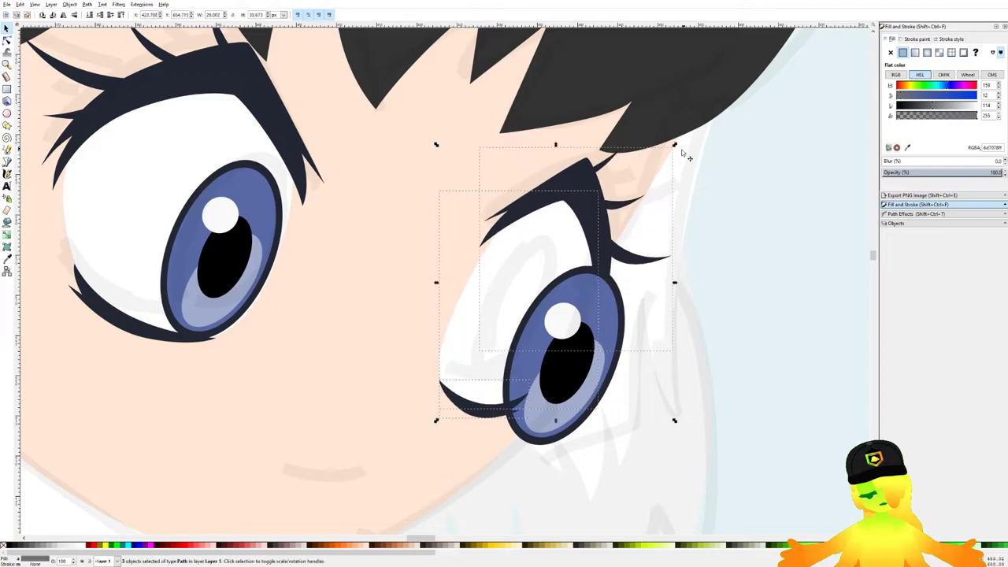
left_click_drag(575, 196, 577, 183)
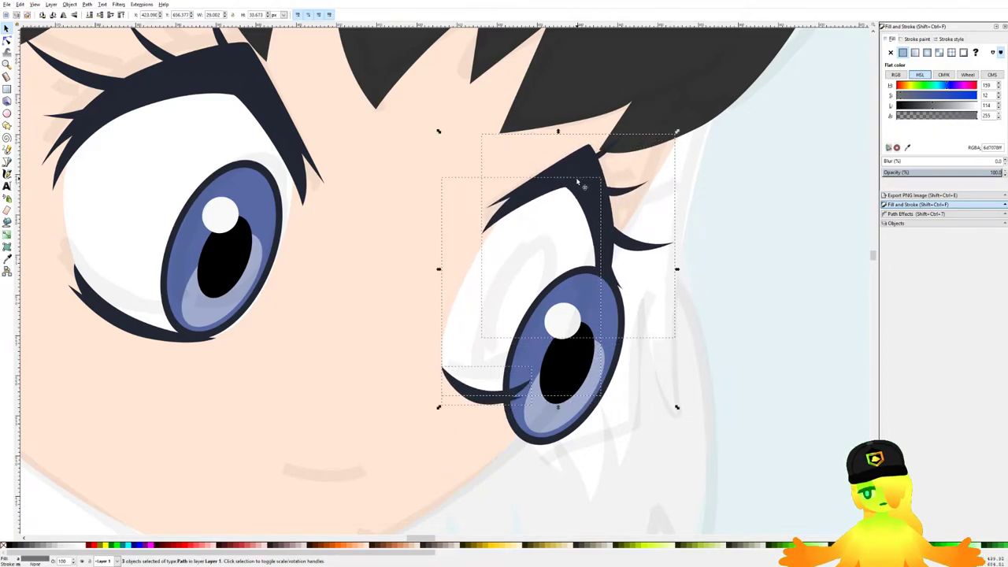
left_click(559, 138)
left_click(537, 243, "shift")
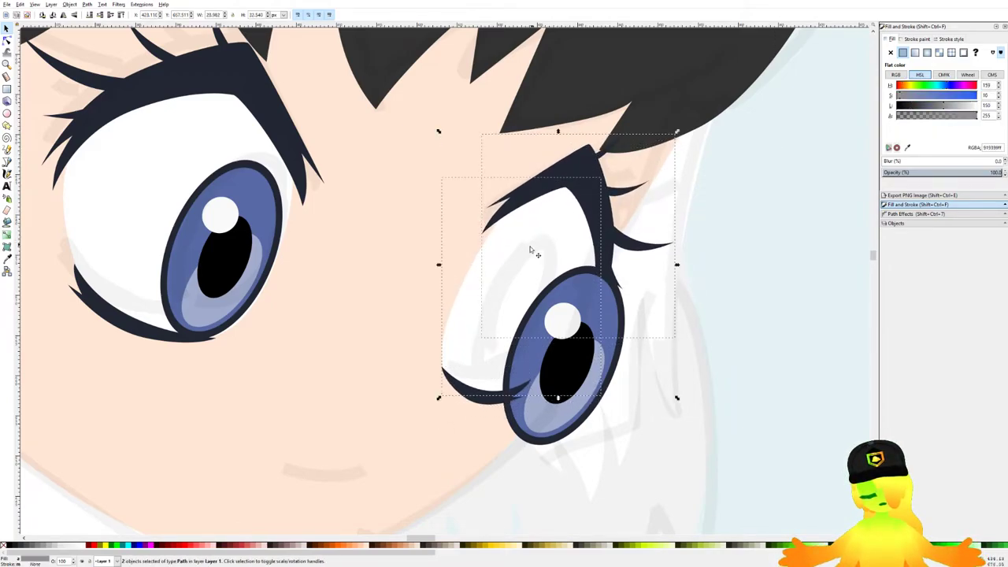
left_click(486, 399, "shift")
left_click_drag(559, 136, 558, 152)
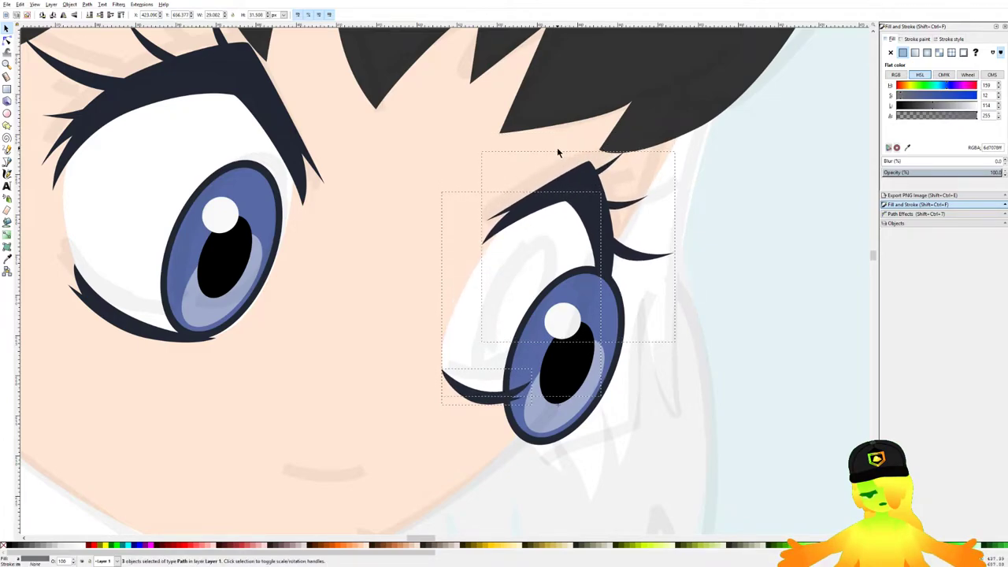
Step: Select the five iris ellipses of the second eye, shrink them and place them inside its eye white
left_click(745, 218)
scroll(544, 345, "down", 2)
scroll(554, 356, "up", 1)
left_click(562, 356)
left_click(648, 292)
left_click_drag(647, 293, 486, 439)
left_click_drag(615, 439, 498, 269)
left_click_drag(568, 325, 557, 274)
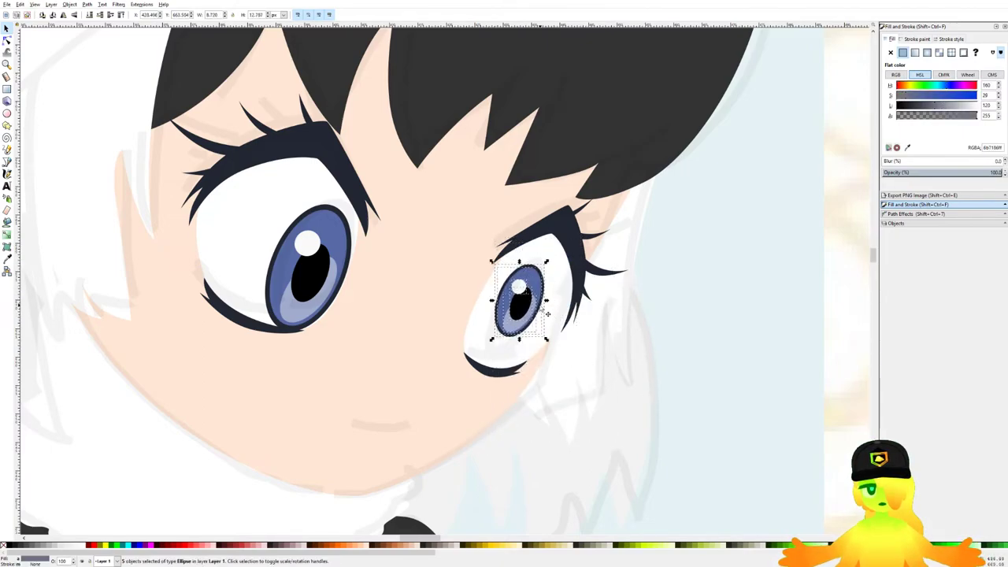
Step: Narrow and skew the second eye's iris ellipses to about 10 by 19 px and save the drawing
scroll(597, 310, "up", 2)
left_click_drag(637, 303, 560, 299)
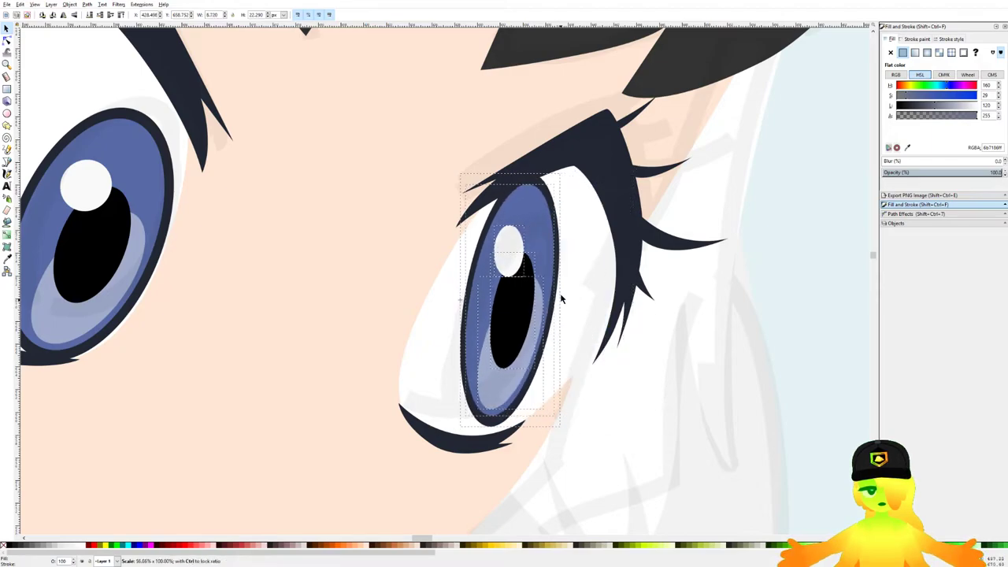
left_click_drag(556, 172, 581, 185)
left_click_drag(540, 222, 537, 240)
left_click_drag(569, 195, 560, 214)
left_click_drag(506, 270, 516, 295)
scroll(506, 269, "down", 1)
scroll(520, 312, "up", 1)
scroll(522, 301, "down", 1)
left_click_drag(545, 226, 548, 229)
scroll(548, 229, "down", 2)
key("Escape")
scroll(548, 230, "down", 3)
key("ctrl+s")
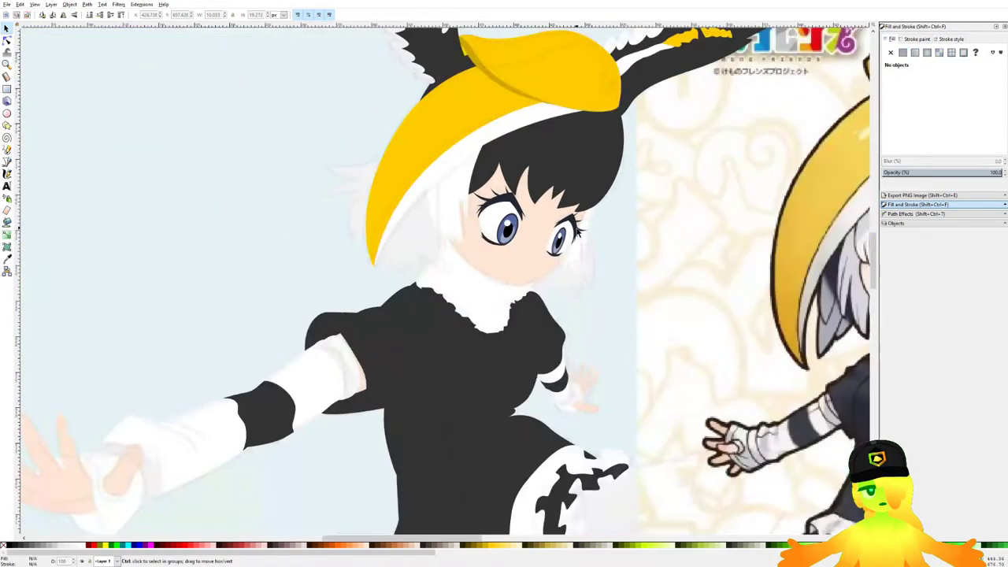
Step: Skew the second eye's lashes and eye white closer around the iris and resize them to about 24 by 31 px
scroll(547, 236, "up", 5)
left_click(551, 281)
left_click(510, 356, "shift")
left_click(579, 157, "shift")
left_click_drag(555, 107, 541, 106)
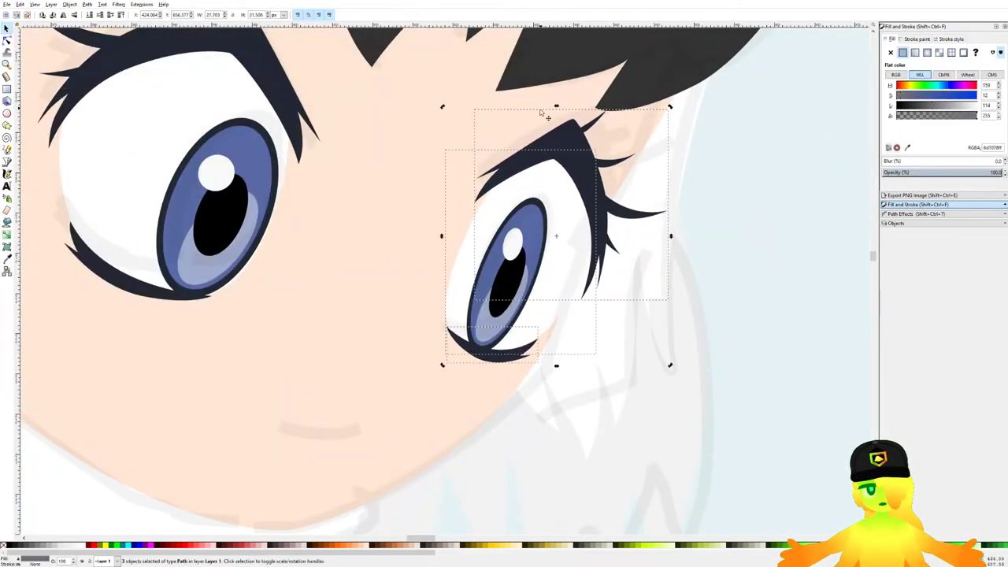
left_click_drag(670, 238, 641, 231)
scroll(560, 232, "down", 4)
scroll(561, 232, "up", 4)
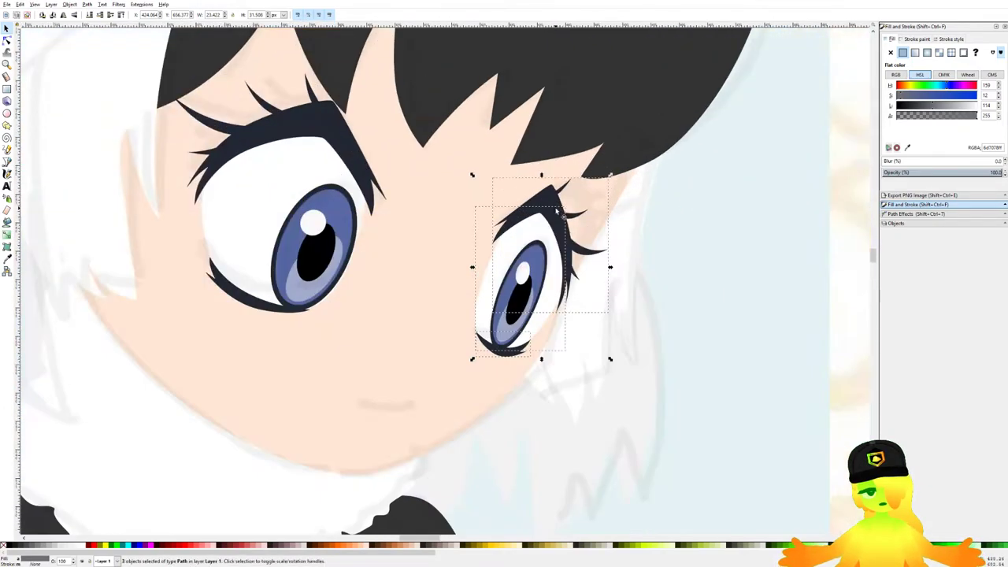
left_click_drag(611, 270, 609, 267)
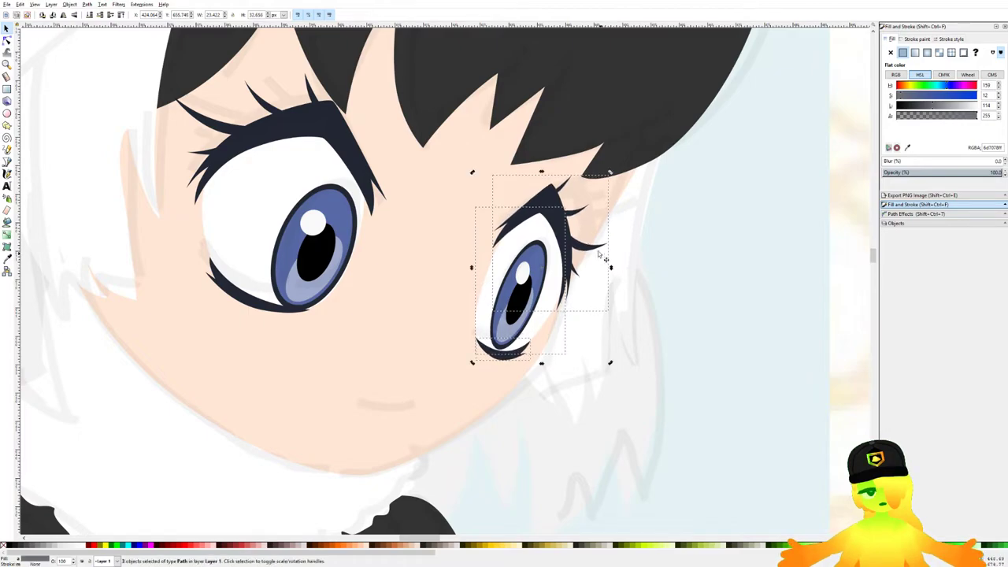
left_click_drag(611, 176, 574, 212)
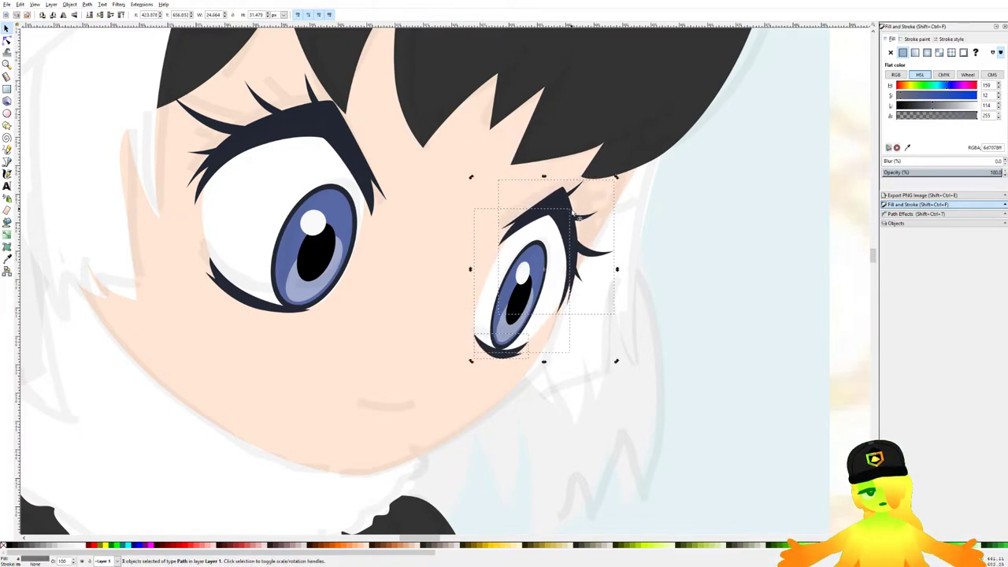
left_click_drag(544, 178, 539, 177)
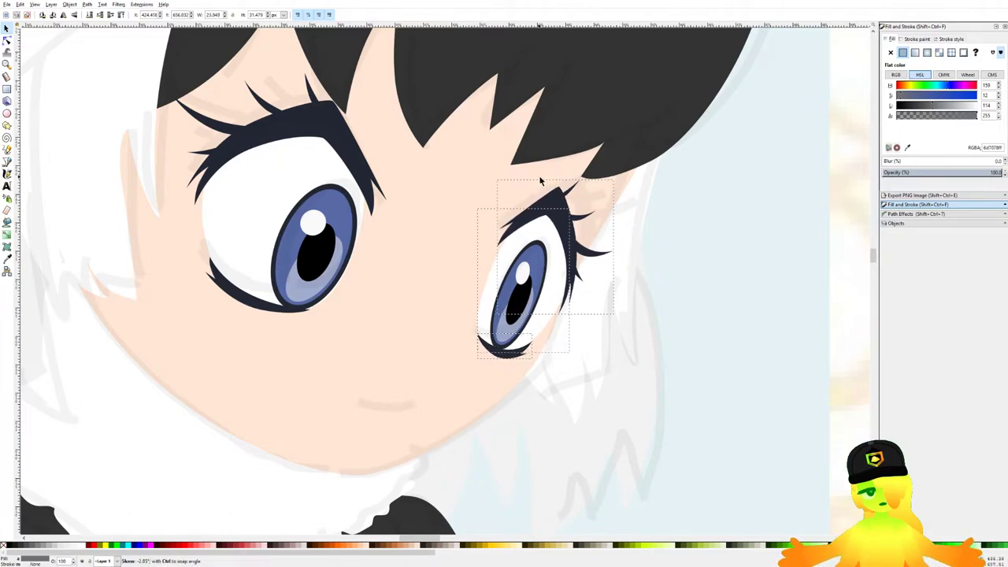
Step: Reselect the second eye's iris ellipses without the eye white and adjust their fit inside the eye
left_click(660, 259)
scroll(504, 285, "down", 4)
scroll(500, 293, "up", 4)
left_click_drag(464, 308, 572, 194)
left_click_drag(440, 337, 537, 225)
key("ctrl+z")
left_click(514, 318, "shift")
scroll(539, 234, "down", 3)
key("Escape")
scroll(544, 245, "down", 5)
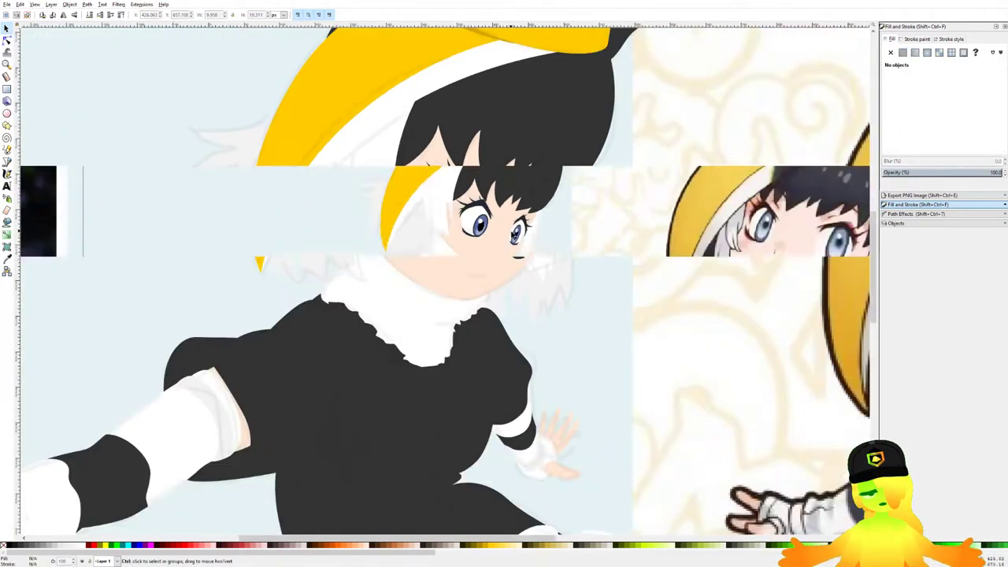
Step: Trace a closed eye-shadow shape arching above the larger eye's upper lash, from its outer tip to the inner corner
scroll(549, 249, "up", 6)
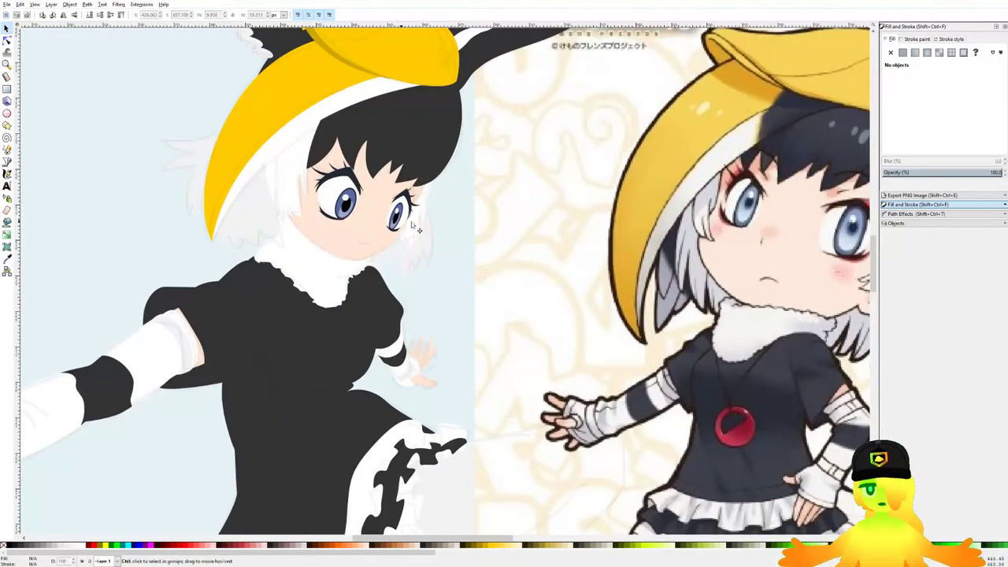
scroll(369, 201, "up", 5)
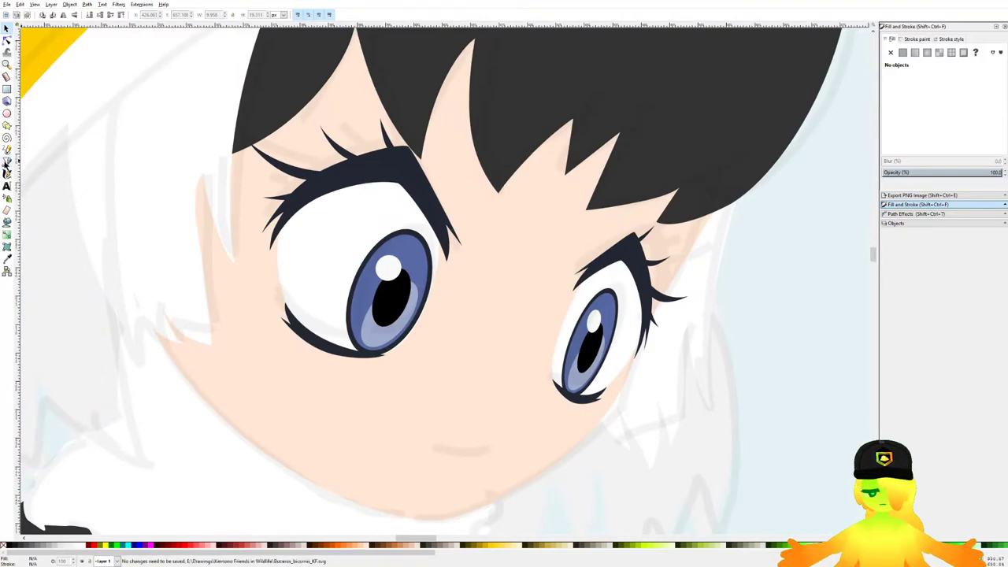
left_click(6, 161)
scroll(284, 260, "up", 2)
left_click(299, 305)
scroll(307, 197, "down", 5)
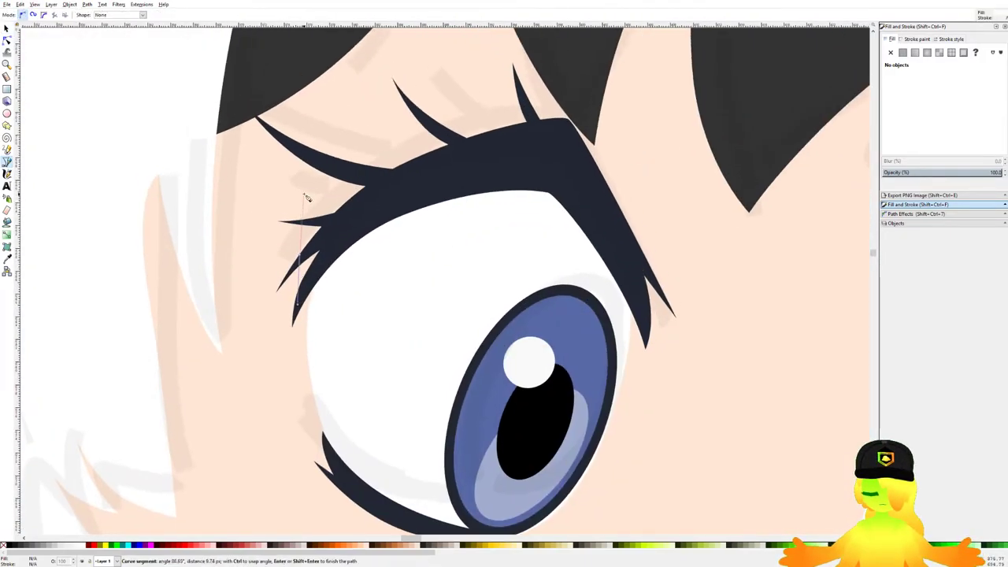
scroll(315, 193, "up", 8)
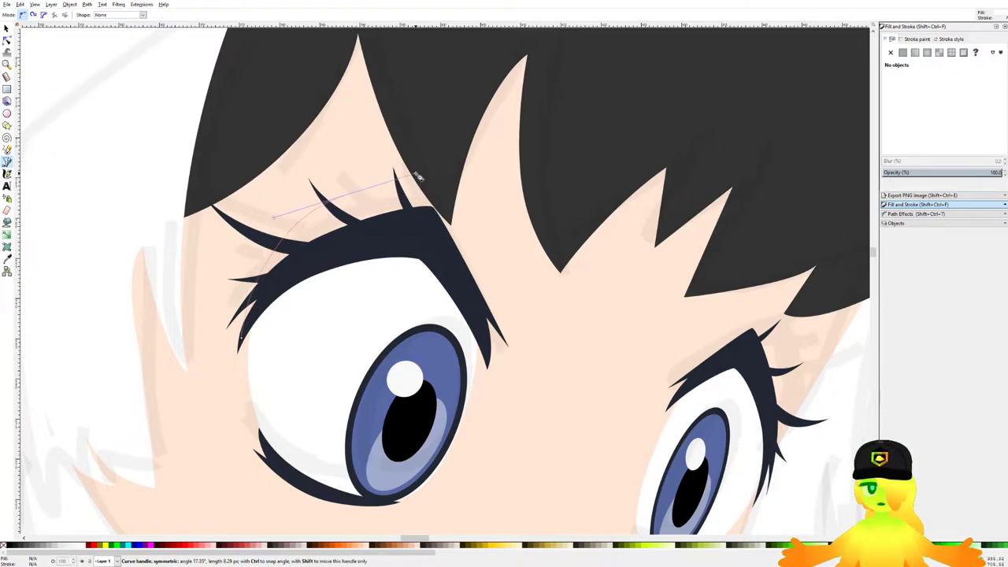
left_click(447, 236)
left_click(242, 338)
left_click_drag(328, 335, 293, 282)
Step: Fill the upper eye-shadow shape with red c83737 and place it behind the upper lash
scroll(293, 281, "down", 4)
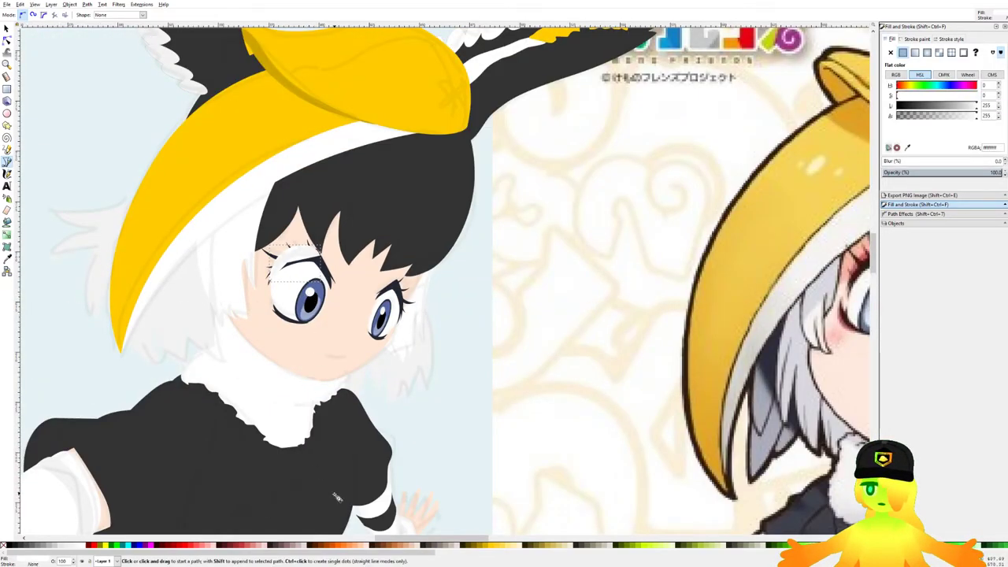
left_click(253, 545)
scroll(276, 312, "up", 3)
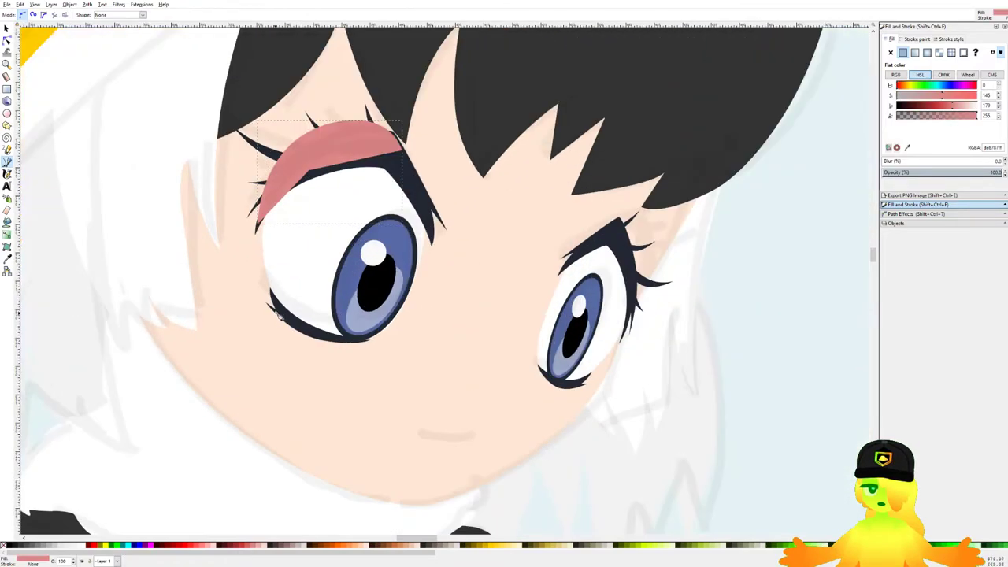
left_click(247, 550)
left_click(242, 550)
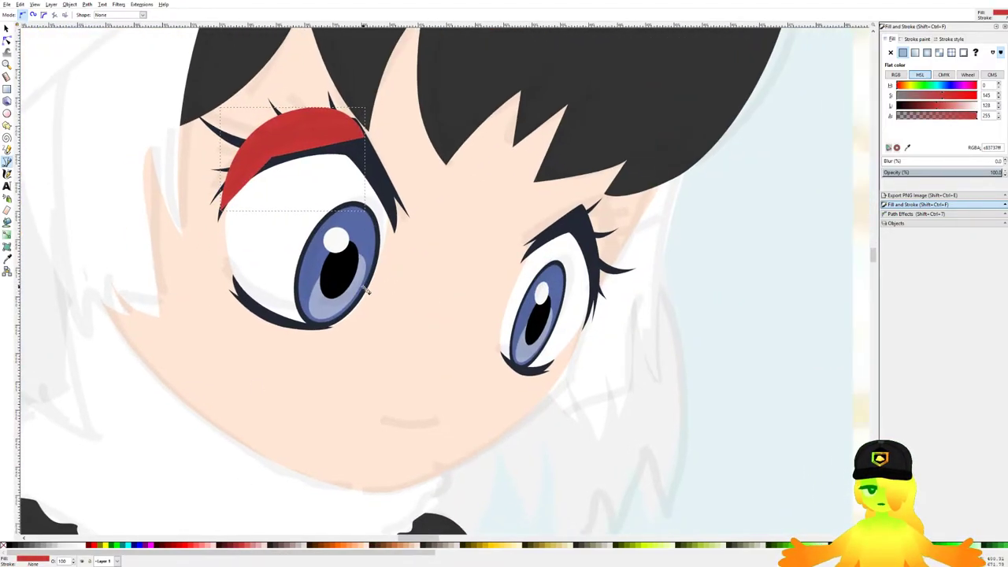
left_click_drag(497, 255, 381, 221)
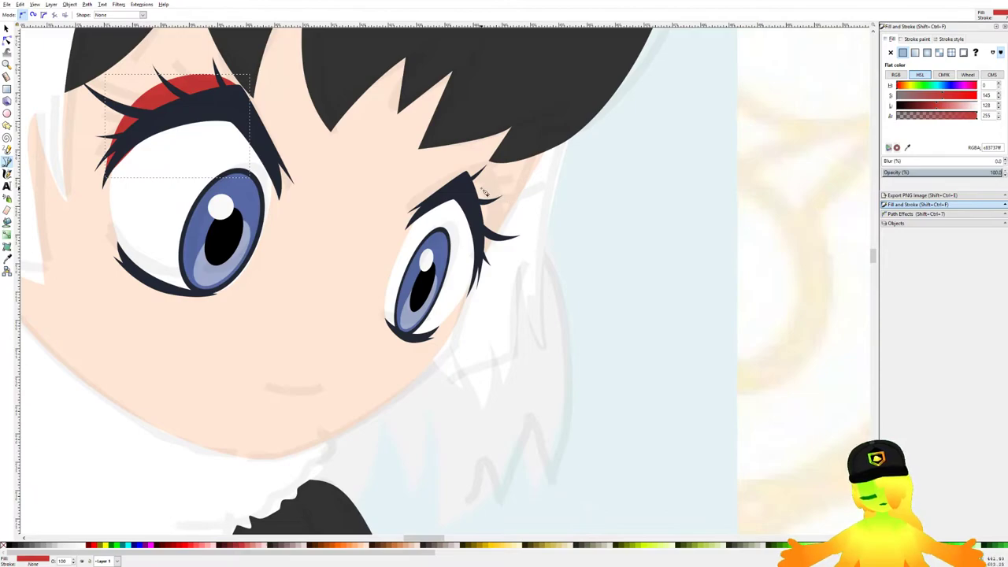
Step: Delete the second eye's upper lash, eye white and lower lash, keeping its iris ellipses
left_click(4, 30)
left_click(475, 243)
left_click(429, 321, "shift")
left_click(425, 339, "shift")
key("Delete")
Step: Trace a curved red eye-shadow shape below the larger eye's lower lash and place it behind the lash
left_click_drag(357, 264, 567, 314)
scroll(368, 311, "up", 1)
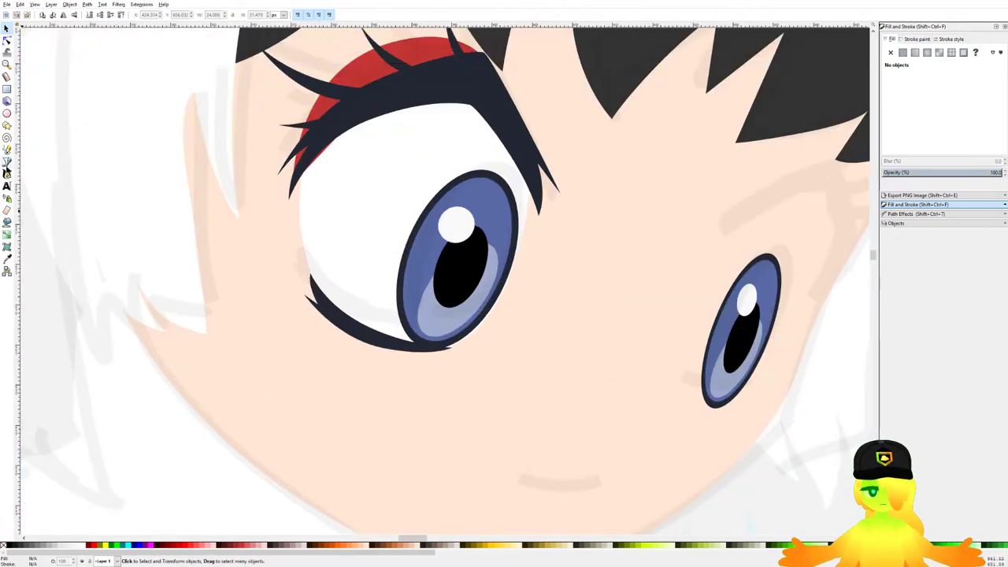
left_click(6, 162)
scroll(224, 194, "down", 4)
left_click_drag(370, 247, 198, 215)
left_click_drag(82, 190, 320, 232)
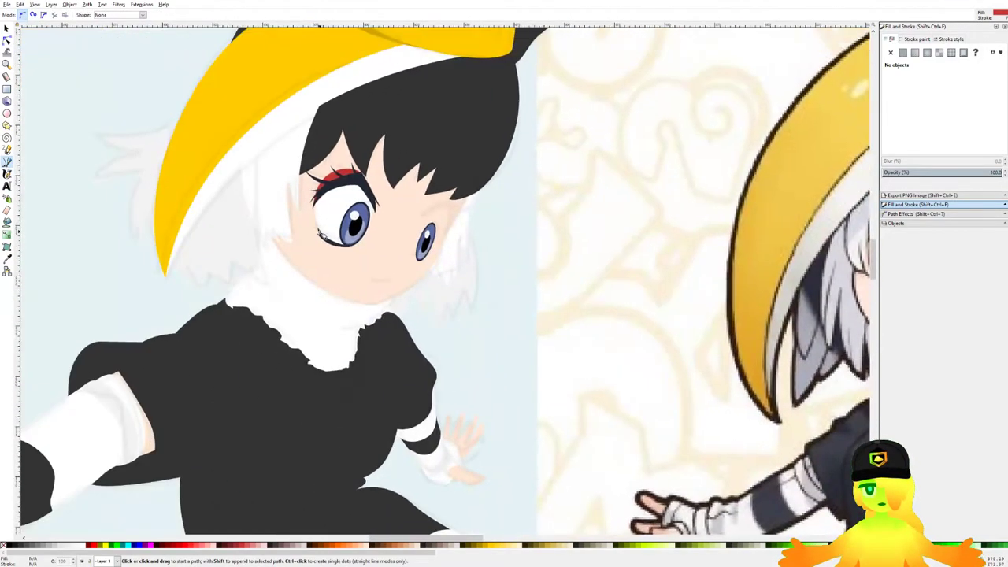
scroll(321, 234, "up", 5)
left_click_drag(275, 153, 298, 272)
left_click_drag(432, 360, 529, 394)
left_click(647, 339)
left_click(275, 152)
scroll(279, 181, "down", 4)
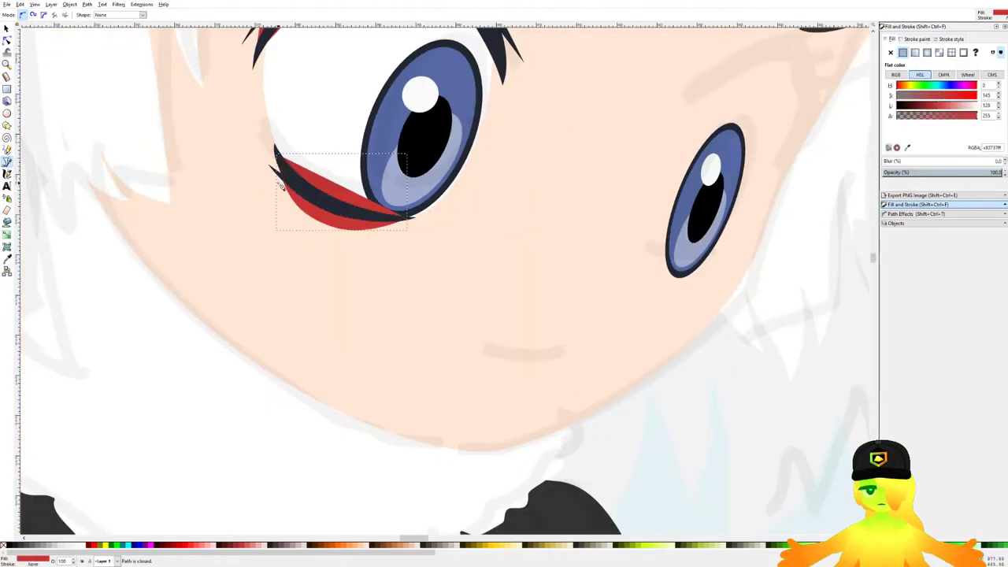
key("Page_Down")
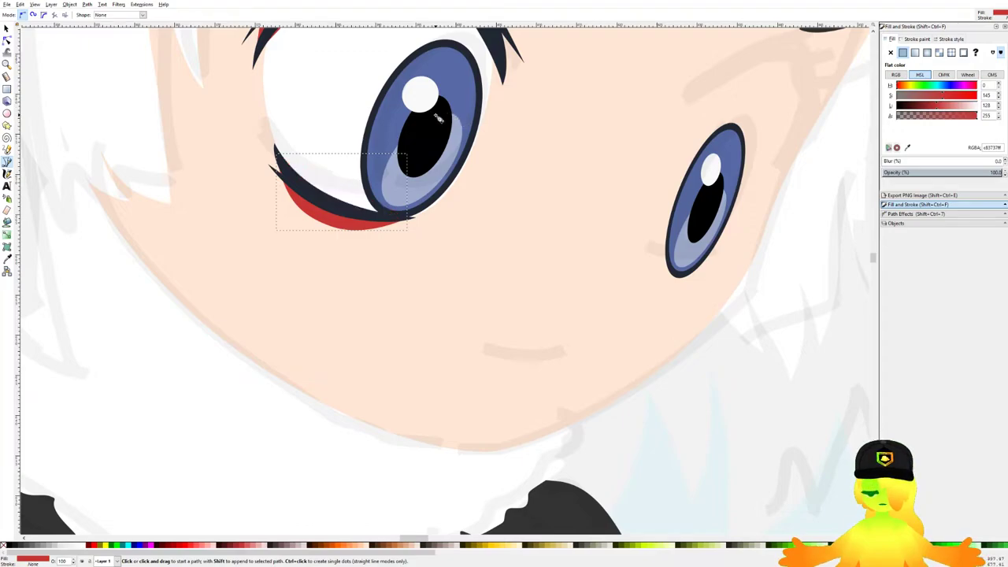
Step: Duplicate the larger eye's white, upper and lower lashes and red eye shadows, and flip the copy horizontally
left_click_drag(439, 118, 430, 236)
left_click(7, 29)
scroll(399, 156, "down", 1)
left_click_drag(399, 156, 438, 218)
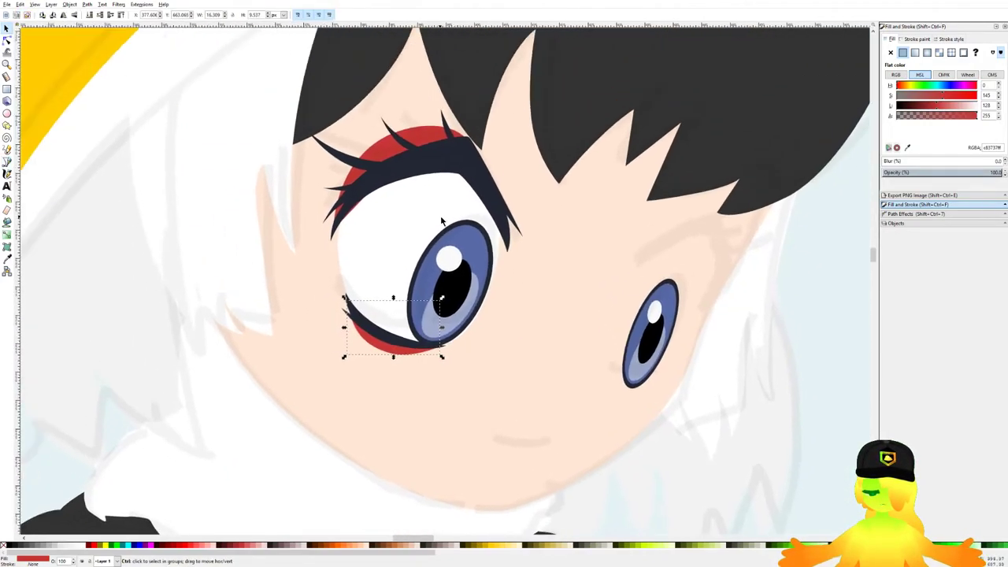
left_click(374, 258, "shift")
left_click(385, 332, "shift")
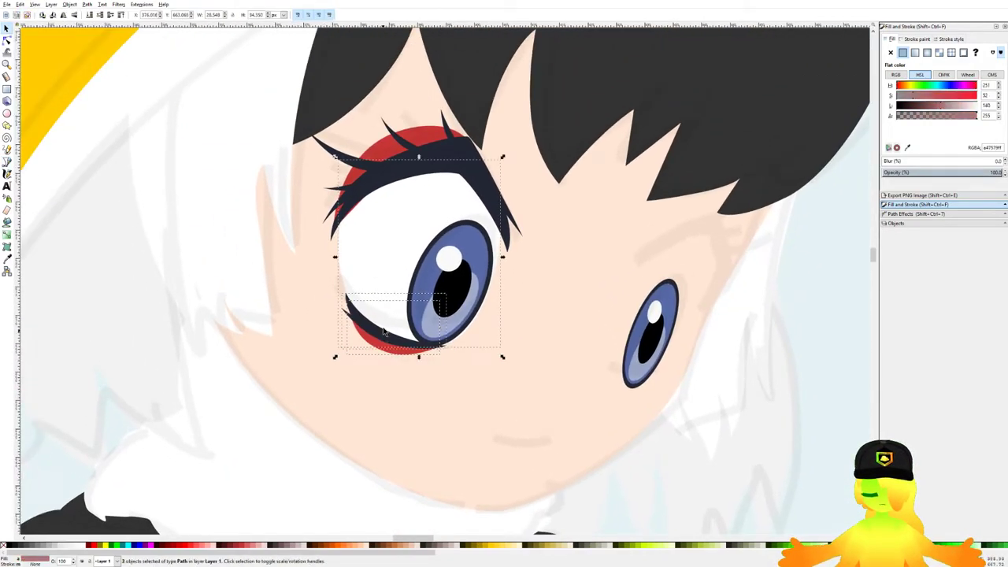
left_click(400, 149, "shift")
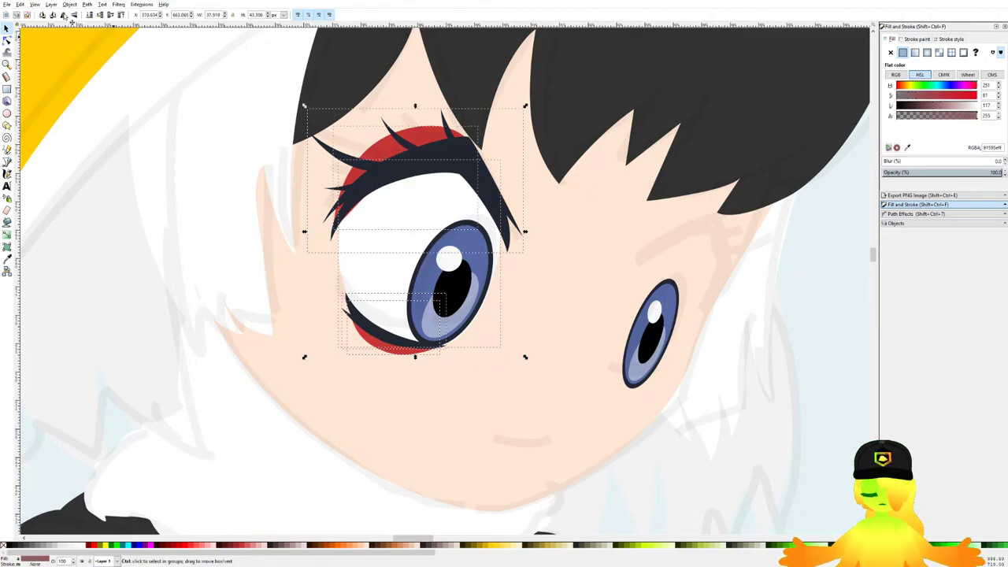
key("ctrl+d")
left_click(64, 15)
Step: Move the mirrored eye parts over the second eye, narrow and shorten them, and slant them to follow the face's edge
left_click_drag(442, 175, 554, 184)
key("ctrl+s")
left_click_drag(647, 249, 552, 252)
left_click(500, 183)
left_click_drag(489, 376, 490, 331)
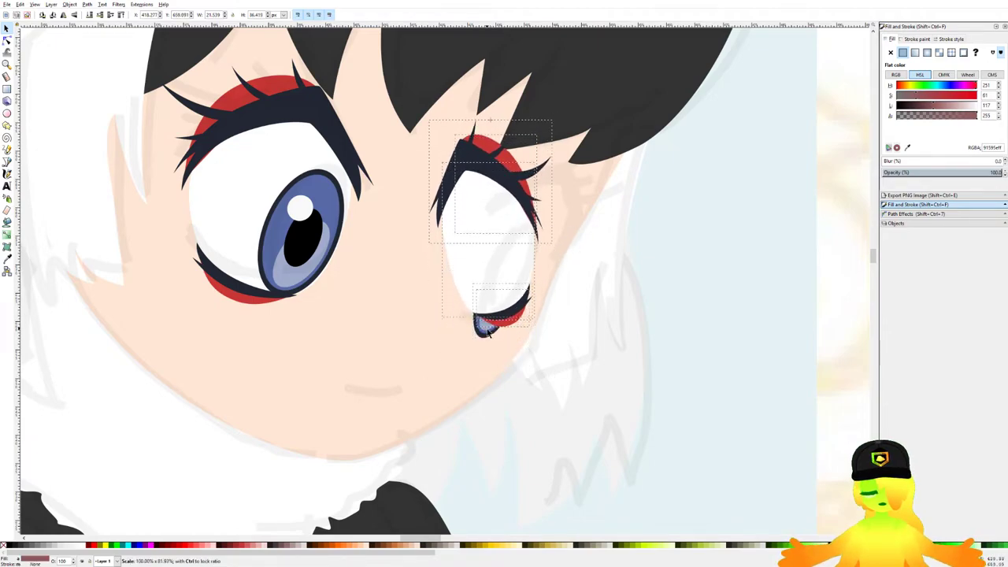
left_click_drag(491, 117, 523, 121)
left_click_drag(503, 165, 541, 187)
left_click_drag(618, 143, 607, 246)
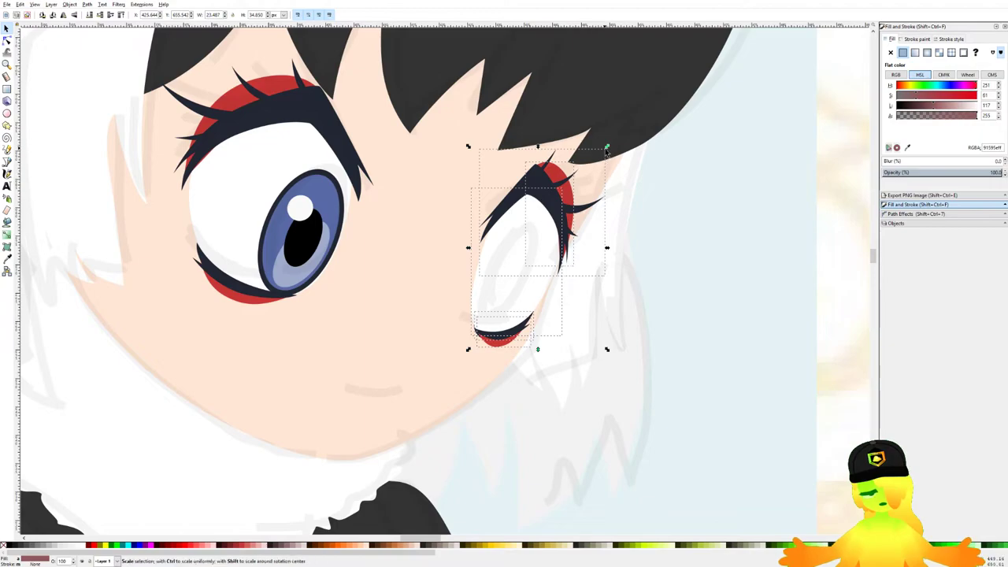
Step: Fine-tune the mirrored eye parts' size, slant and position to fit the sketched second eye
left_click_drag(606, 148, 611, 173)
left_click_drag(558, 192, 550, 202)
left_click_drag(528, 353, 527, 356)
left_click_drag(551, 196, 552, 192)
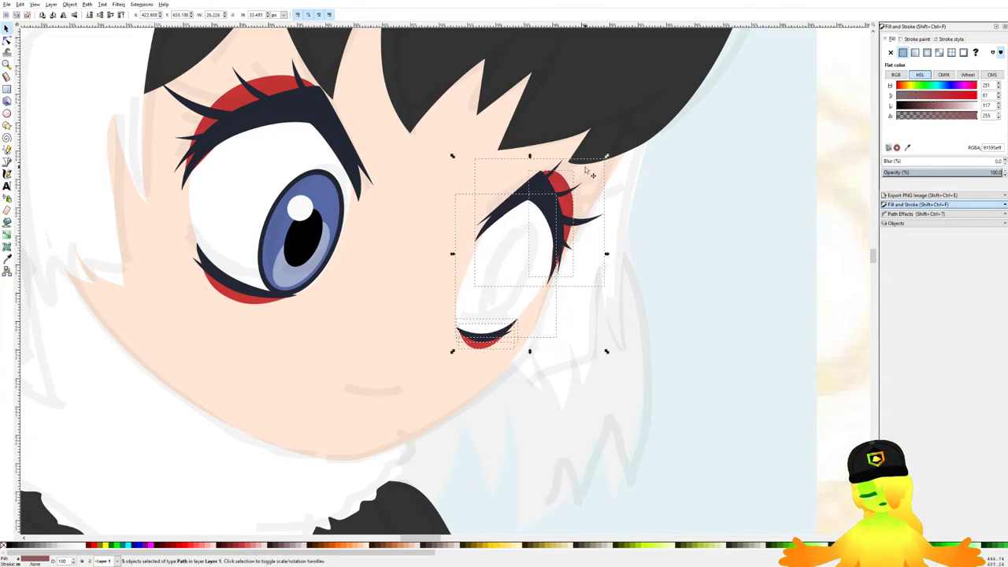
left_click_drag(607, 160, 605, 158)
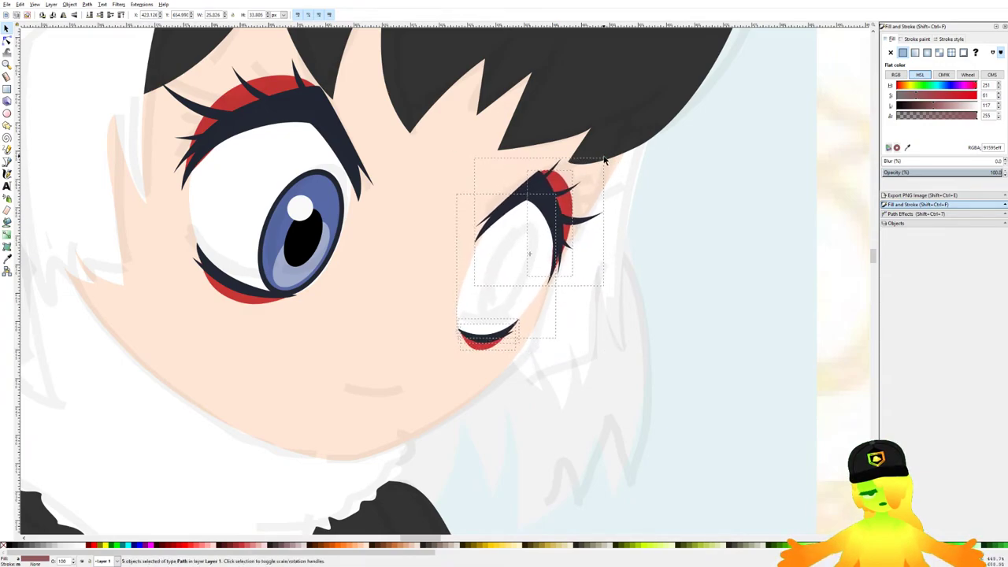
left_click_drag(537, 203, 539, 197)
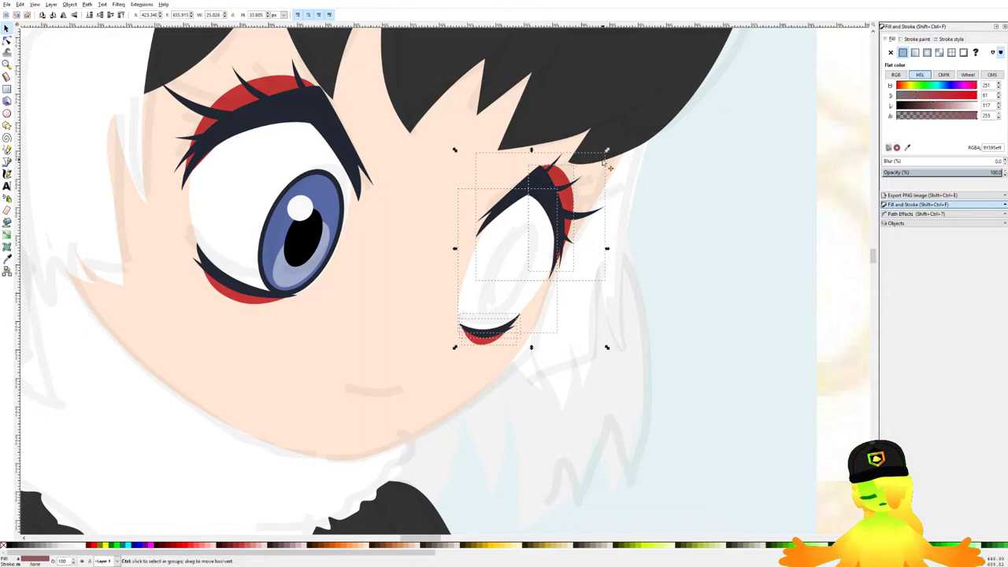
left_click_drag(602, 160, 597, 192)
left_click_drag(608, 252, 604, 251)
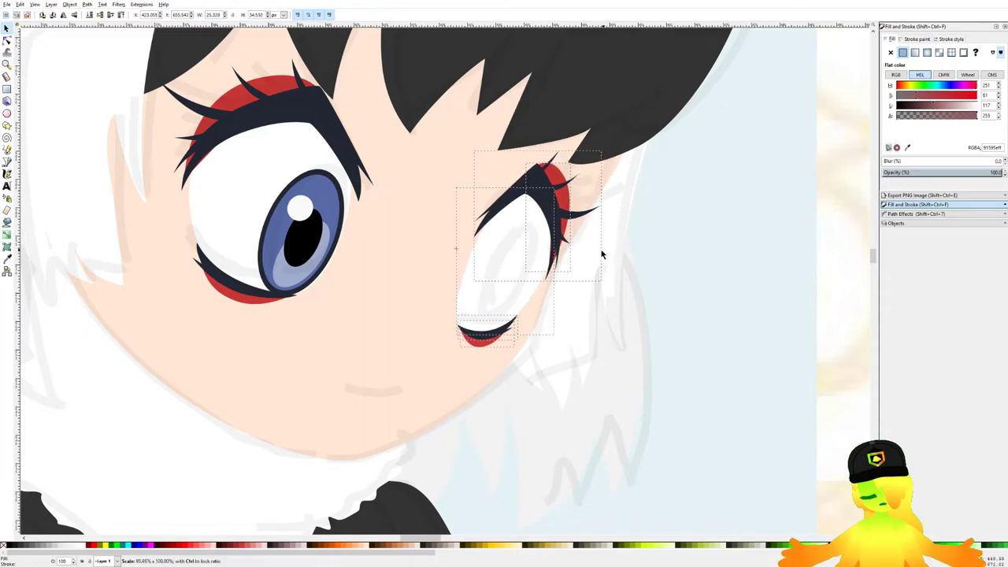
left_click_drag(604, 152, 608, 157)
left_click_drag(556, 208, 556, 211)
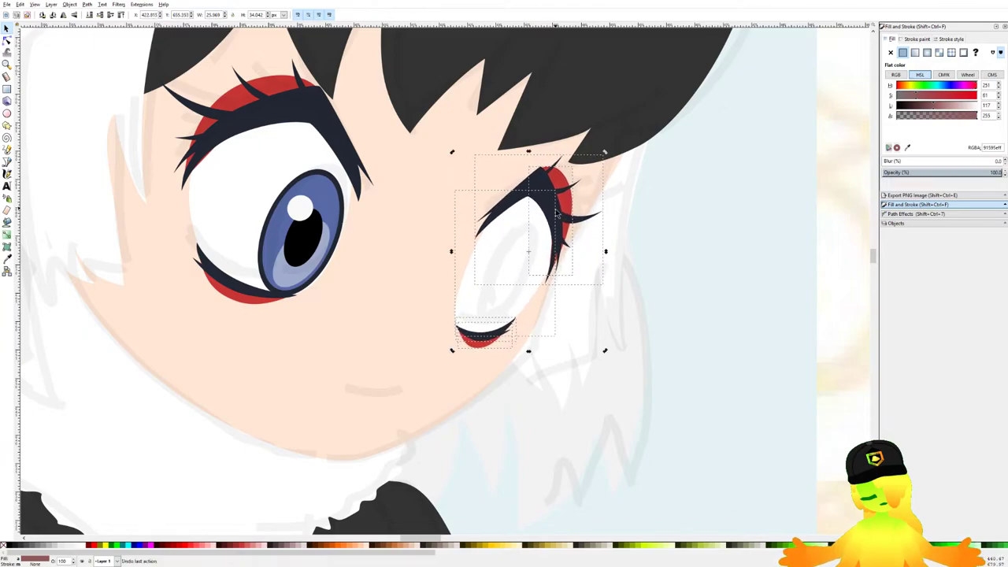
Step: Group the five mirrored eye parts and place the group behind the second eye's iris
key("ctrl+g")
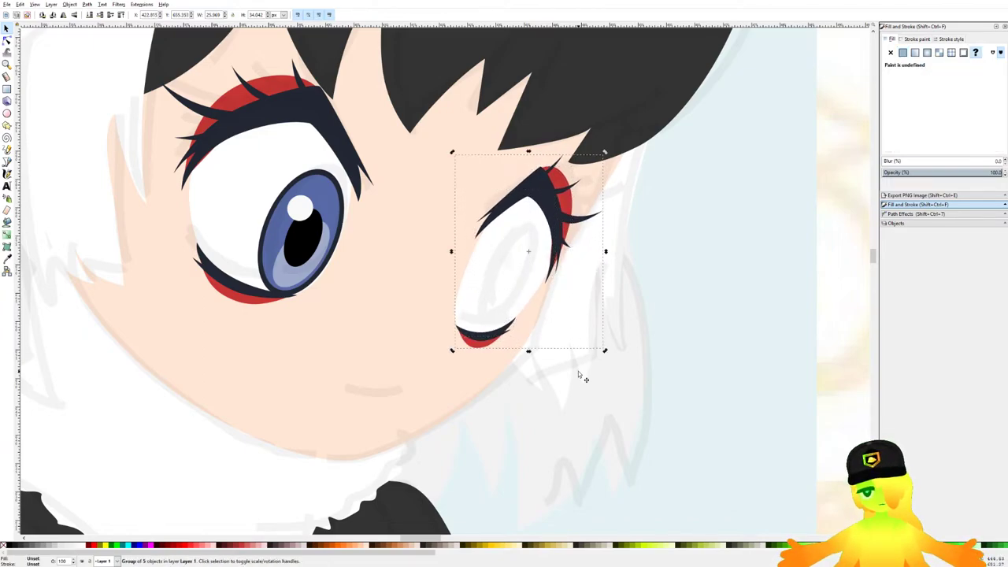
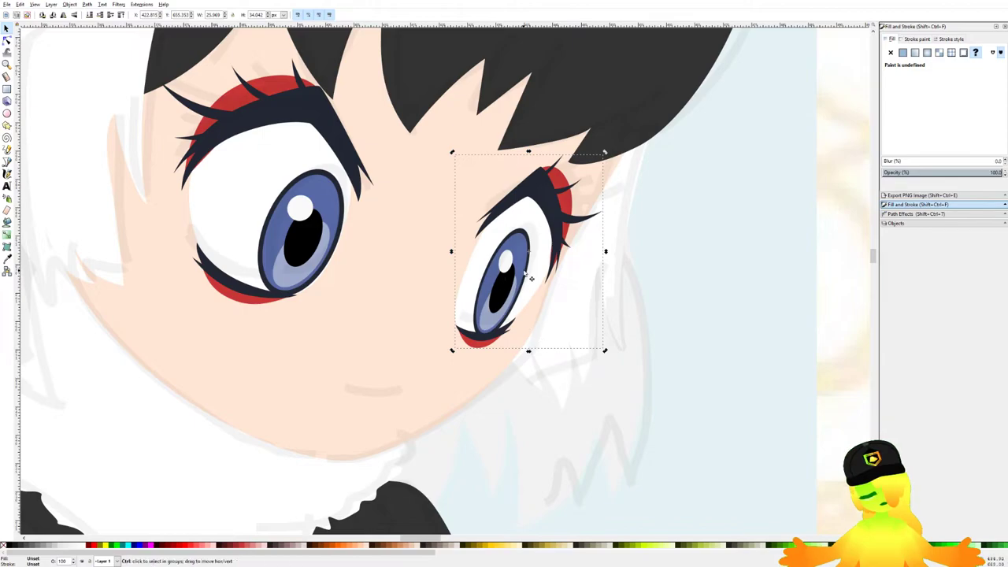
scroll(523, 268, "down", 1)
scroll(546, 236, "up", 1)
Step: Select the second eye's five iris ellipses and adjust their size and position inside the new eye white
left_click(677, 321)
left_click_drag(400, 365, 526, 224)
left_click_drag(516, 272, 513, 275)
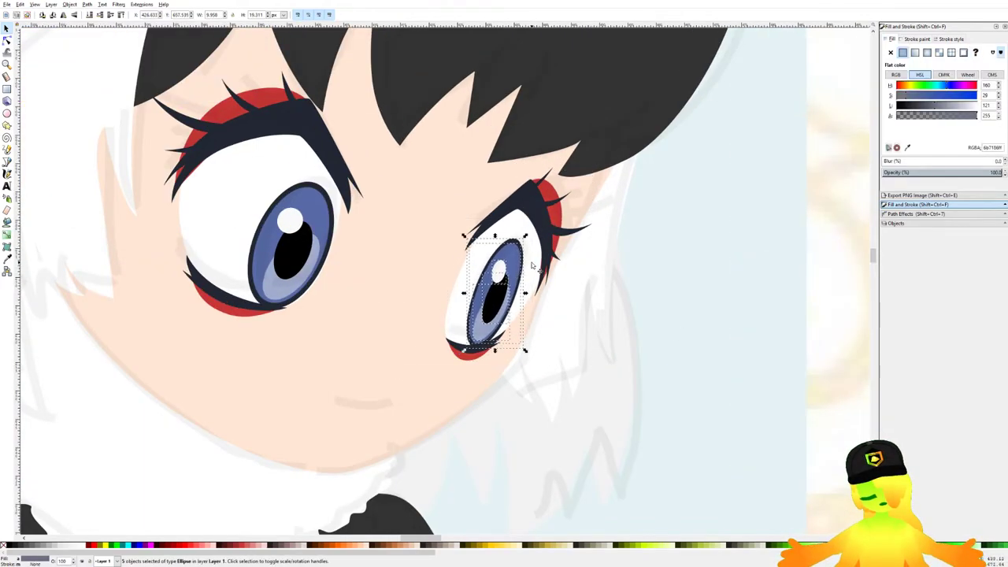
left_click(566, 238)
left_click_drag(443, 365, 559, 227)
left_click(627, 344)
left_click(504, 268)
mouse_move(506, 263)
left_mouse_down()
mouse_move(529, 232)
mouse_move(512, 270)
left_mouse_up()
left_click(520, 251)
Step: Examine how the two eyes look together in the whole figure and close up
scroll(516, 270, "down", 4)
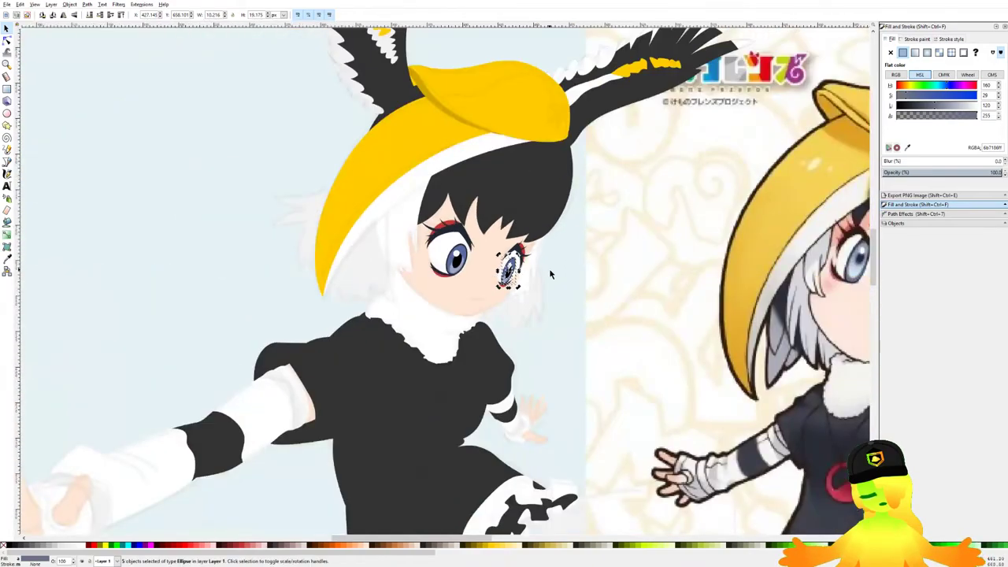
key("Escape")
scroll(526, 282, "up", 4)
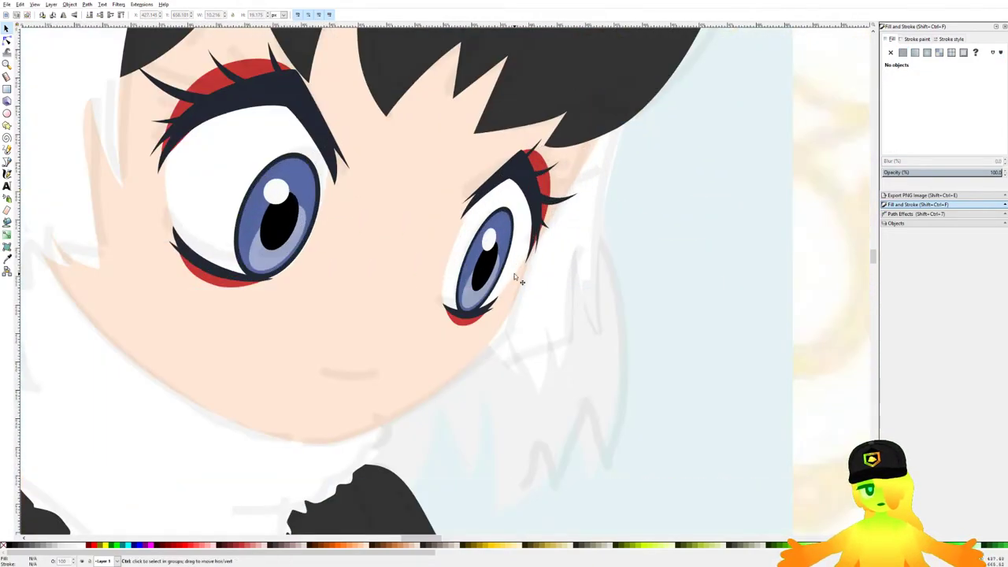
scroll(514, 274, "up", 1)
scroll(457, 242, "down", 4)
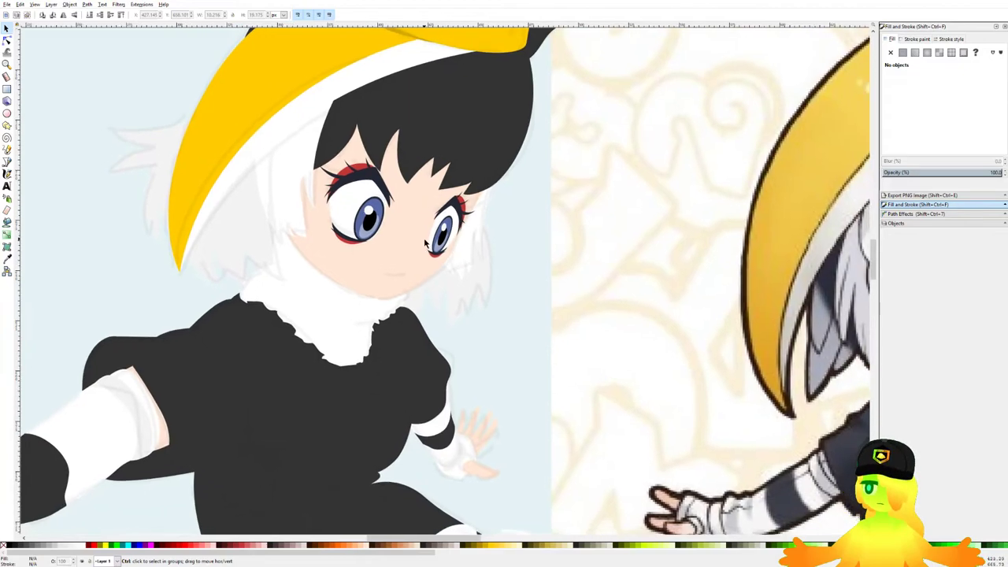
scroll(417, 244, "up", 4)
scroll(416, 240, "down", 4)
scroll(426, 248, "up", 5)
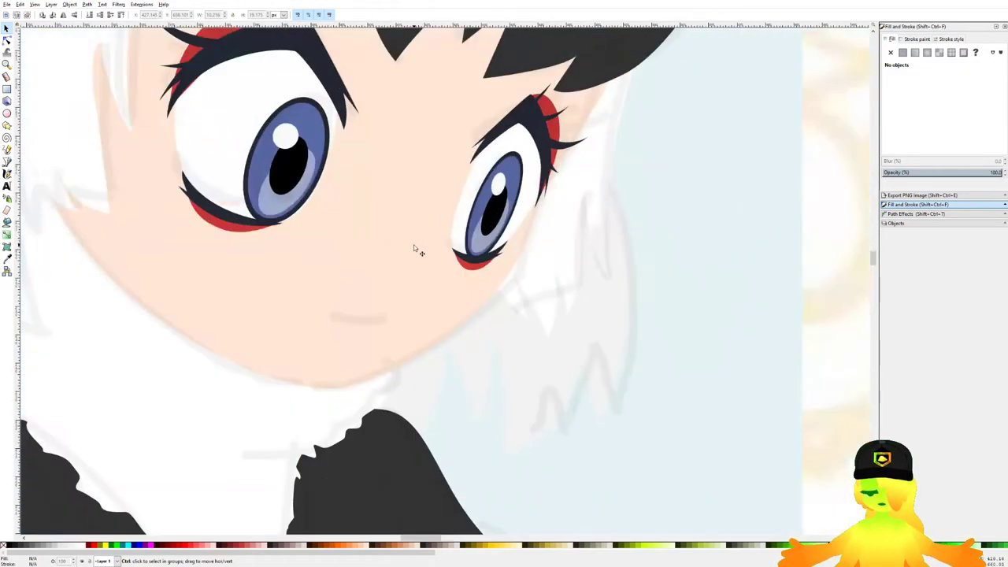
scroll(473, 252, "down", 1)
Step: Nudge the second eye's group and iris ellipses together slightly toward the nose
left_click_drag(455, 126, 551, 264)
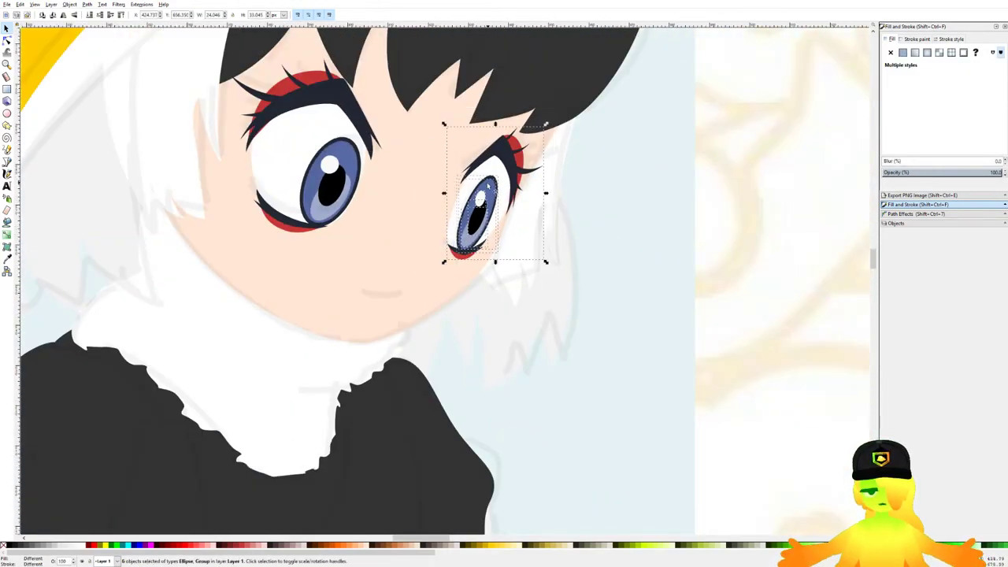
key("Escape")
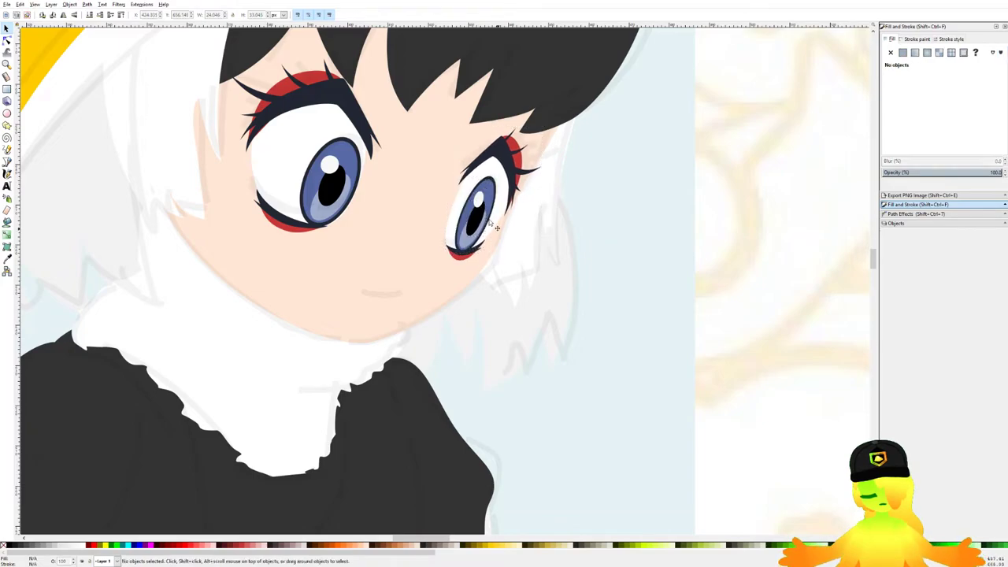
scroll(342, 182, "down", 4)
left_click(519, 225)
key("Escape")
scroll(367, 210, "up", 1)
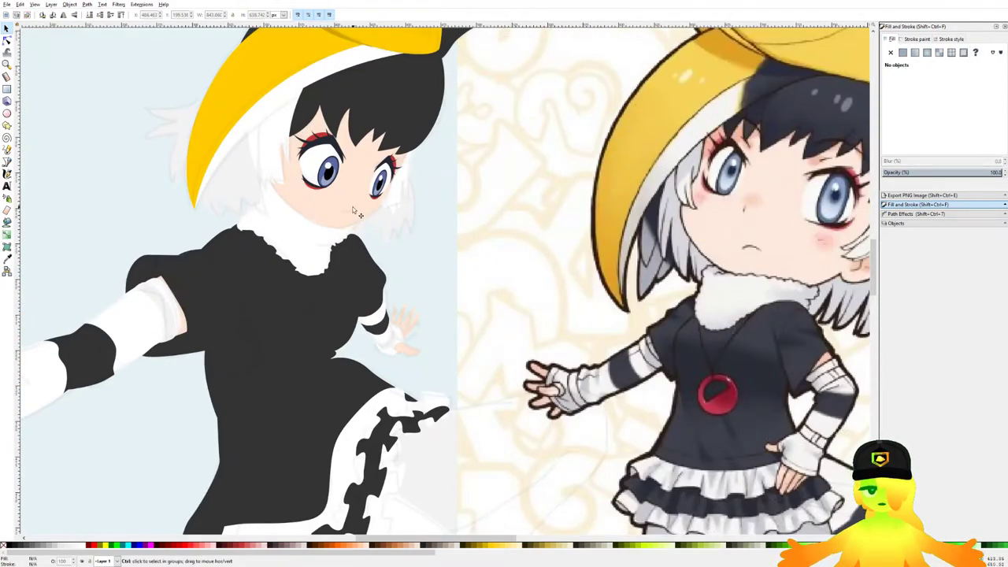
scroll(360, 179, "up", 3)
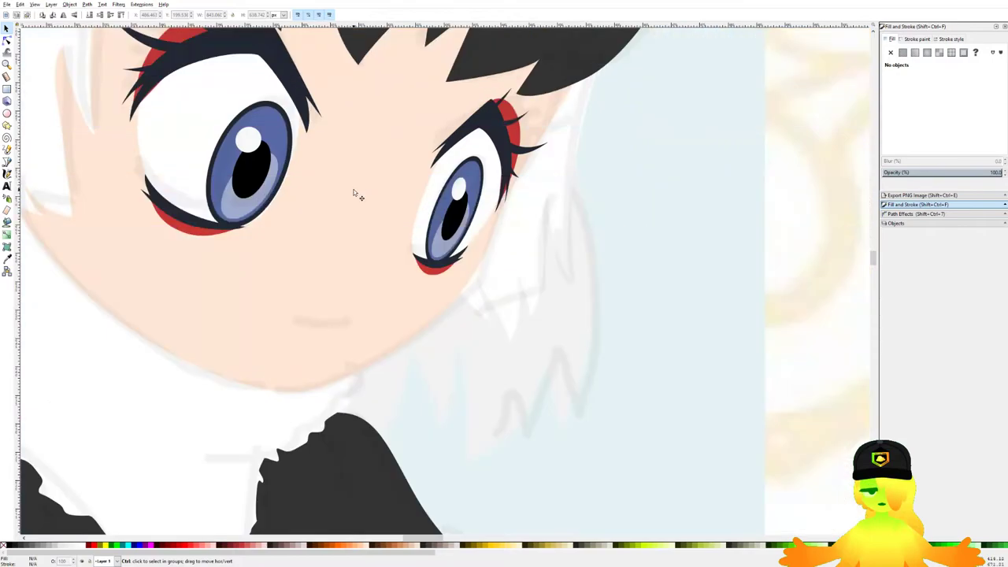
scroll(279, 221, "down", 4)
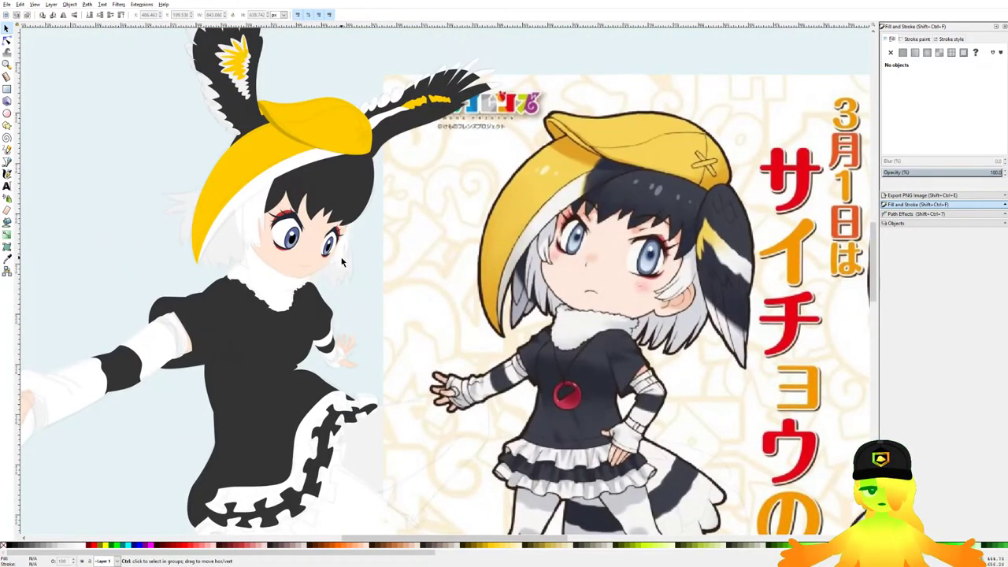
scroll(341, 257, "up", 5)
Step: Enlarge the larger eye's complete iris, including pupil and highlight, upward and outward within the eye white
left_click_drag(292, 300, 399, 170)
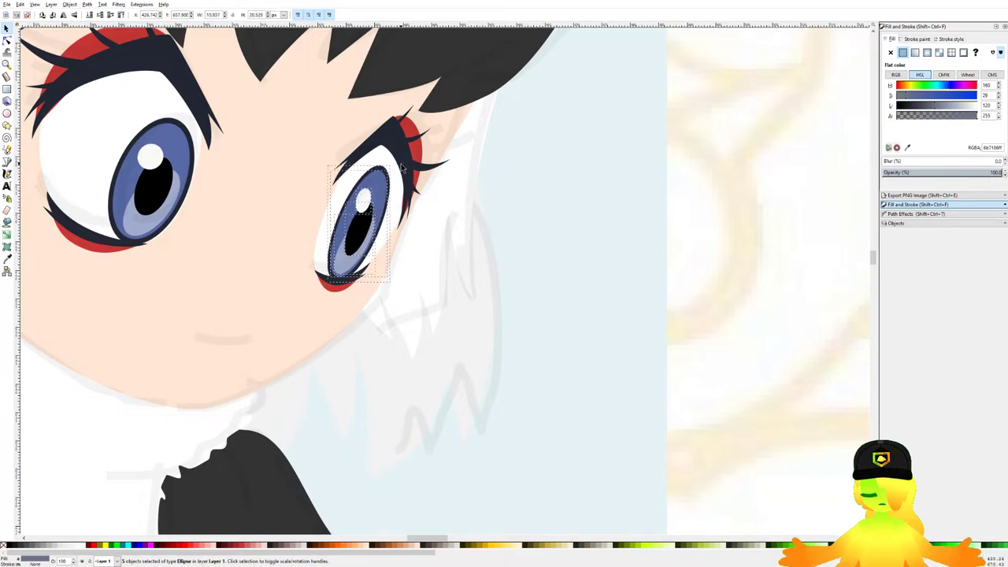
left_click(527, 225)
left_click(178, 119)
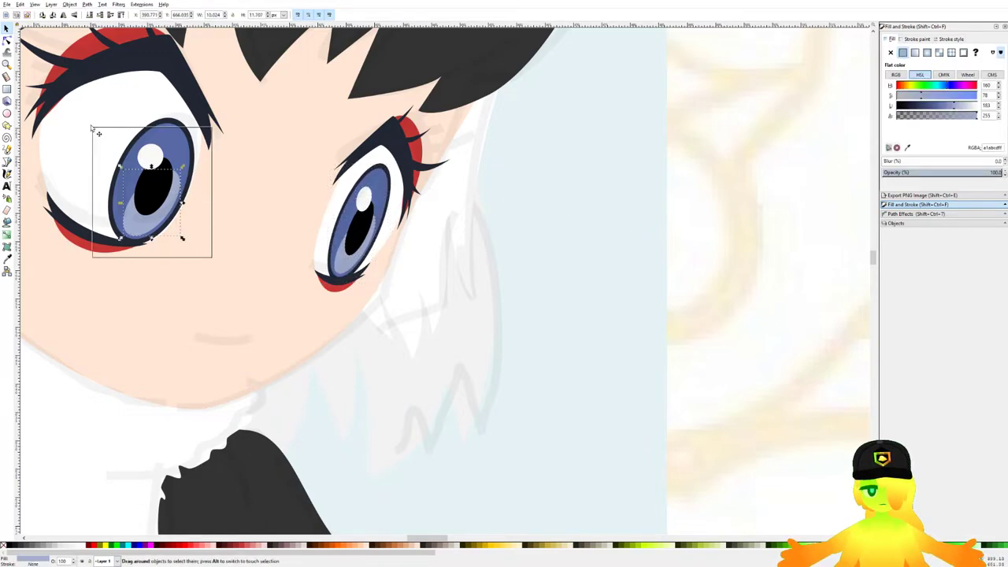
left_click_drag(106, 117, 84, 102)
left_click_drag(174, 141, 176, 141)
left_click_drag(197, 100, 197, 98)
Step: Widen the second eye's iris ellipses slightly and save the drawing
left_click(471, 159)
left_click(363, 223)
left_click_drag(292, 301, 377, 193)
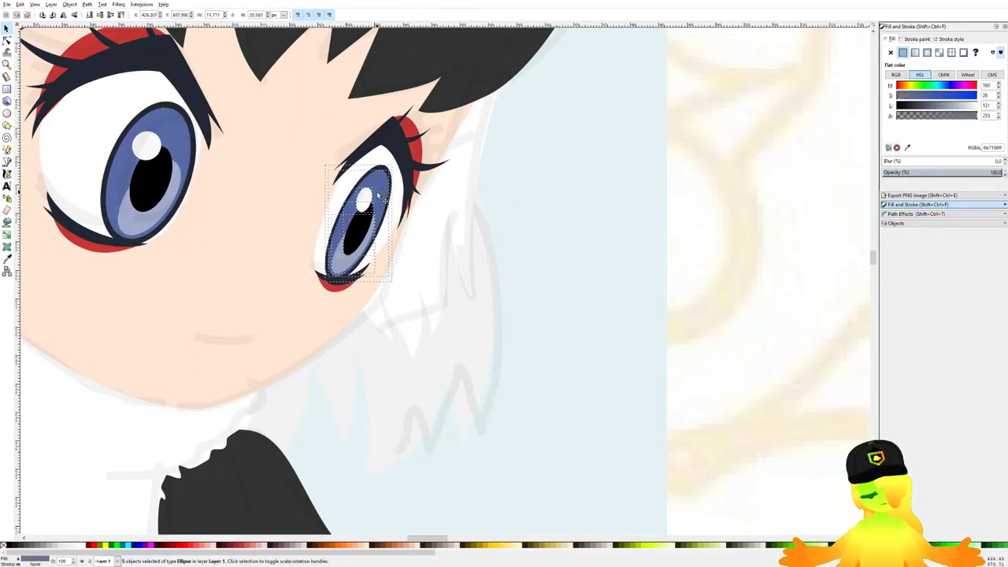
scroll(390, 202, "down", 4)
key("Escape")
scroll(412, 213, "down", 2)
key("ctrl+s")
scroll(419, 189, "up", 4)
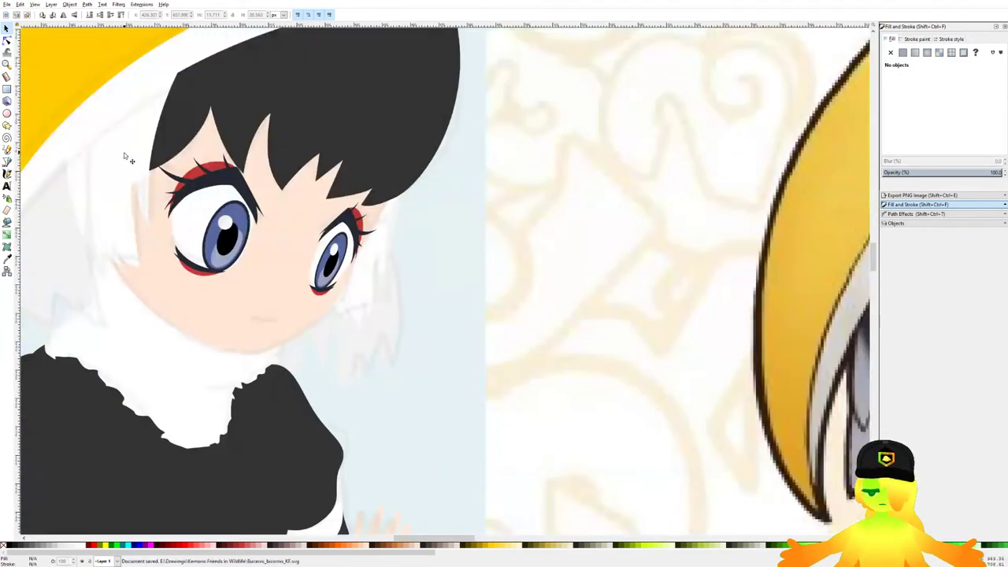
Step: Trace a thin, closed, arched eyebrow shape over the black fringe above the second eye
left_click(7, 162)
scroll(278, 189, "down", 4)
scroll(300, 168, "up", 7)
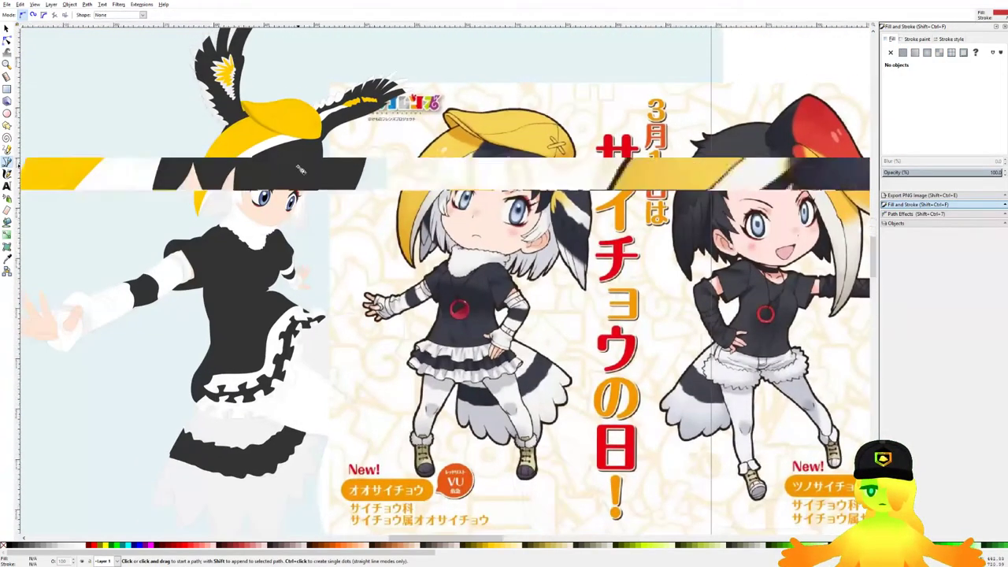
scroll(330, 318, "down", 2)
left_click_drag(397, 167, 512, 162)
left_click(550, 213)
left_click_drag(398, 167, 293, 206)
Step: Fill the eyebrow with the dark navy 242834 sampled from the larger eye's upper lash
key("d")
scroll(630, 259, "up", 5)
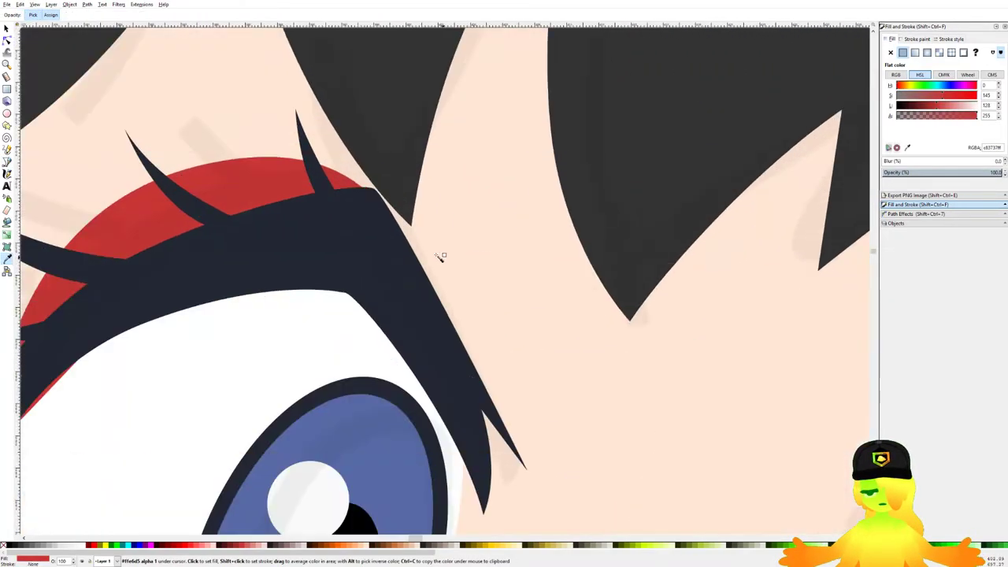
left_click(412, 304)
scroll(337, 270, "down", 5)
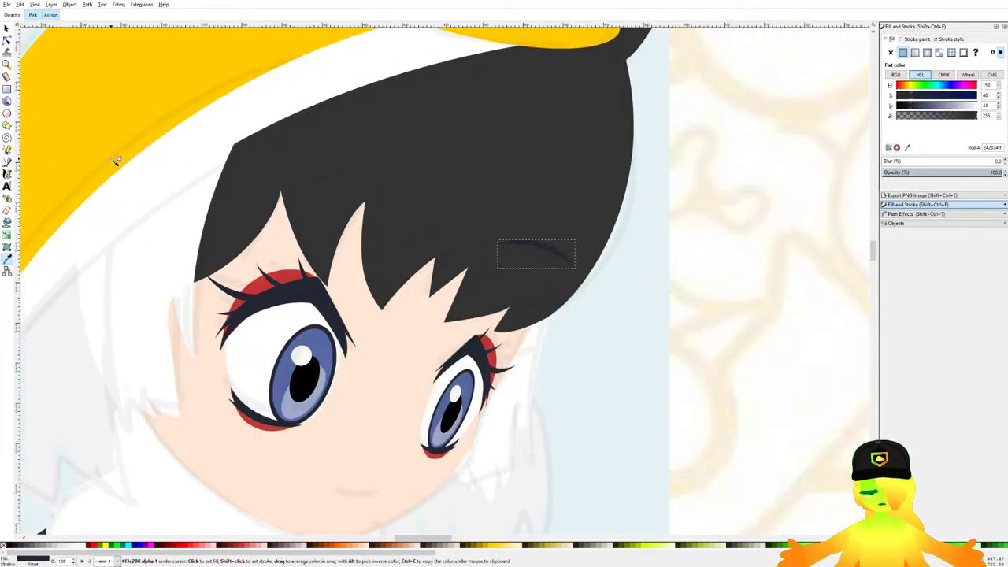
Step: Duplicate the eyebrow, flip the copy horizontally, and size and position one eyebrow above each eye
left_click(6, 27)
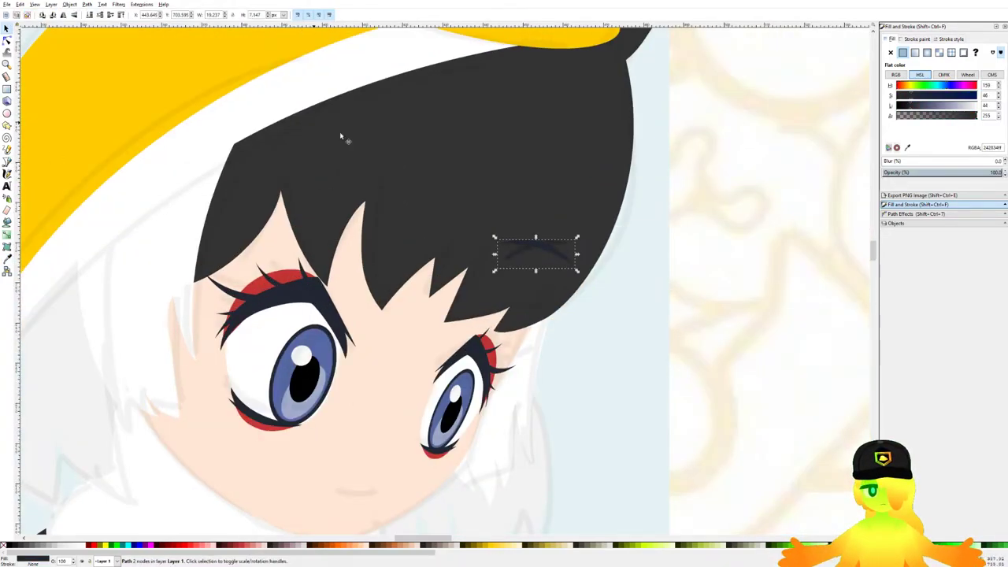
left_click_drag(401, 181, 408, 212)
left_click(383, 199)
mouse_move(400, 178)
left_mouse_down()
mouse_move(411, 173)
mouse_move(291, 187)
left_mouse_up()
left_click(666, 259)
scroll(665, 261, "down", 3)
scroll(644, 271, "up", 3)
left_click(359, 144)
left_click(745, 262)
Step: Trace a thin, curved, closed mouth shape along the sketched mouth line
scroll(528, 207, "down", 3)
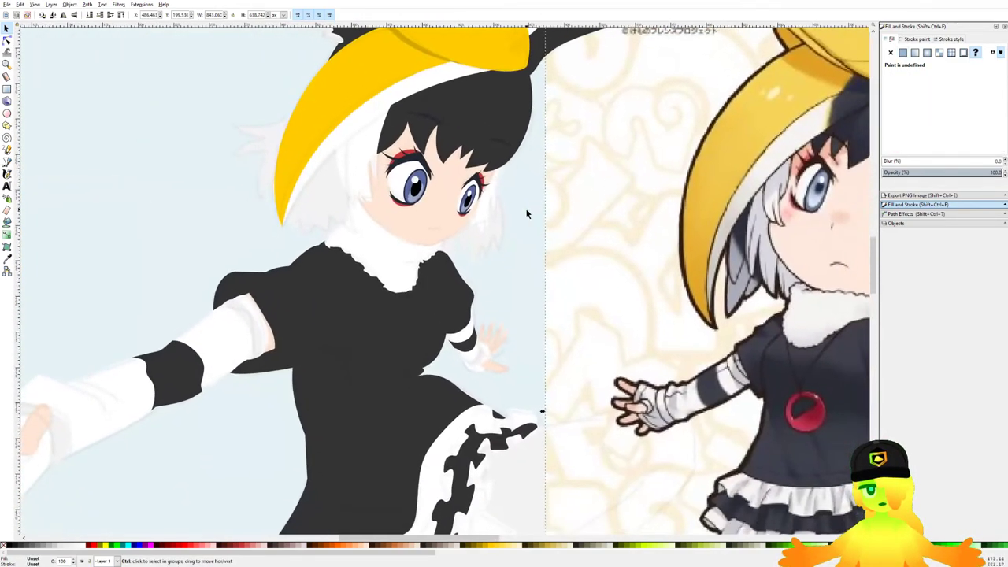
scroll(443, 208, "up", 4)
left_click(7, 162)
scroll(331, 233, "up", 3)
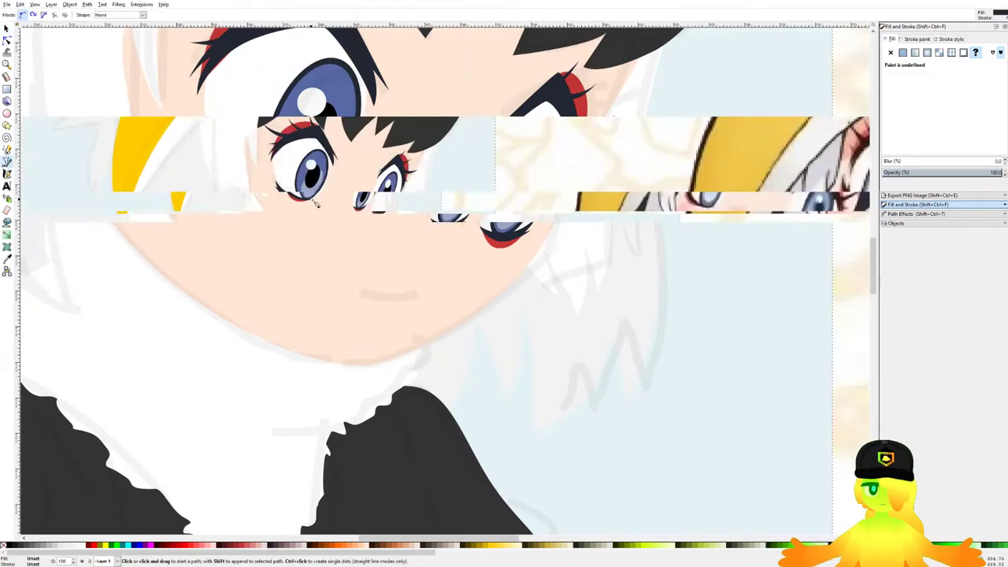
left_click(186, 251)
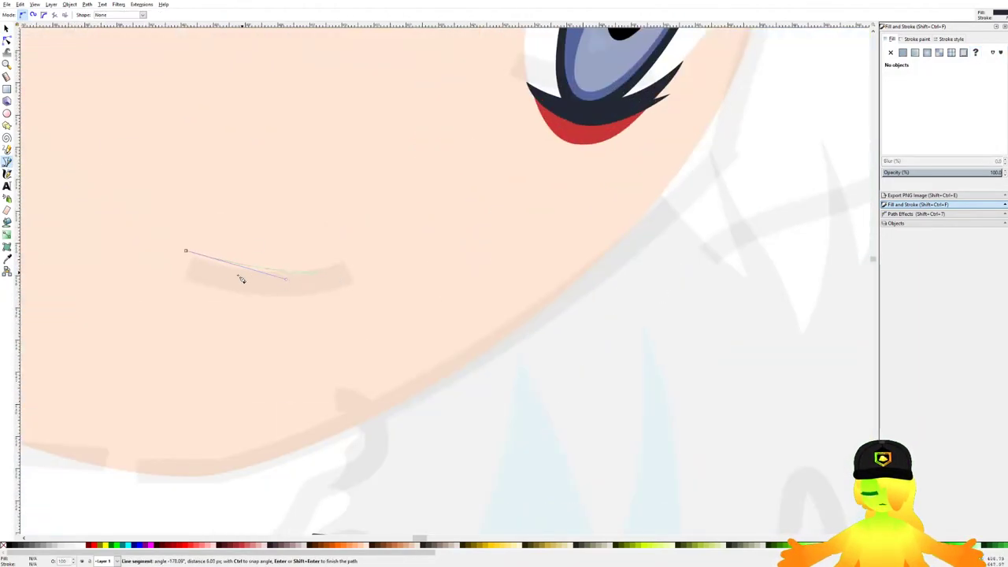
left_click_drag(185, 251, 176, 176)
Step: Fill the mouth shape with light pink ffaaaa
left_click(205, 546)
scroll(456, 304, "down", 5)
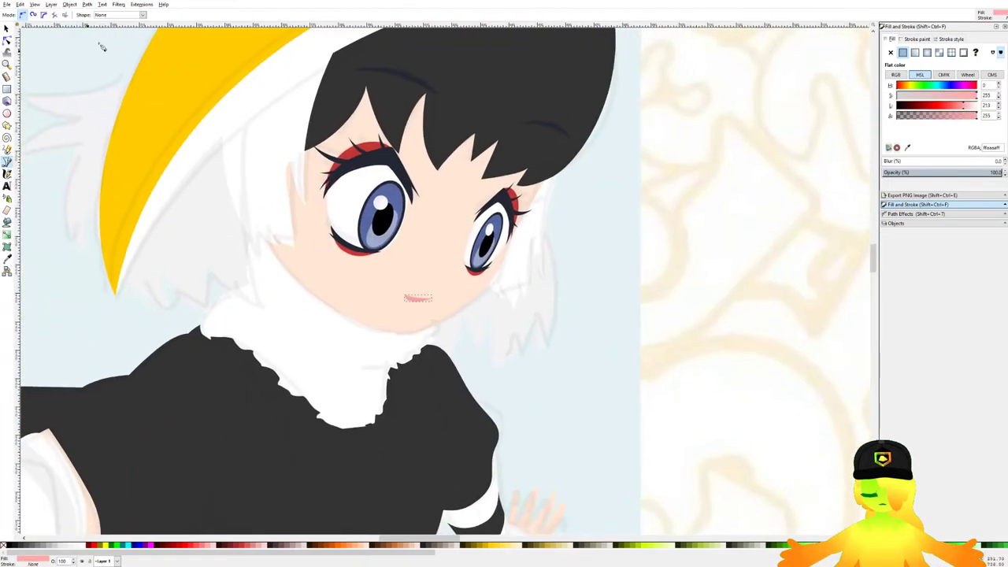
left_click(7, 28)
scroll(215, 93, "down", 3)
left_click(357, 190)
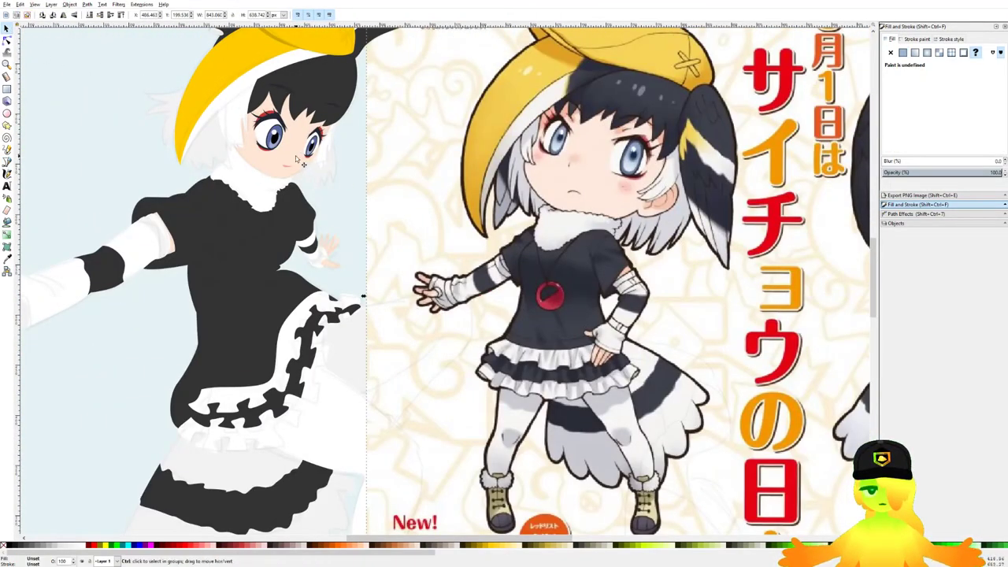
Step: Reshape the red shadow under the larger eye's lower lash, pulling its bottom curve up toward the eye's outer corner
scroll(298, 160, "down", 3)
scroll(298, 160, "up", 8)
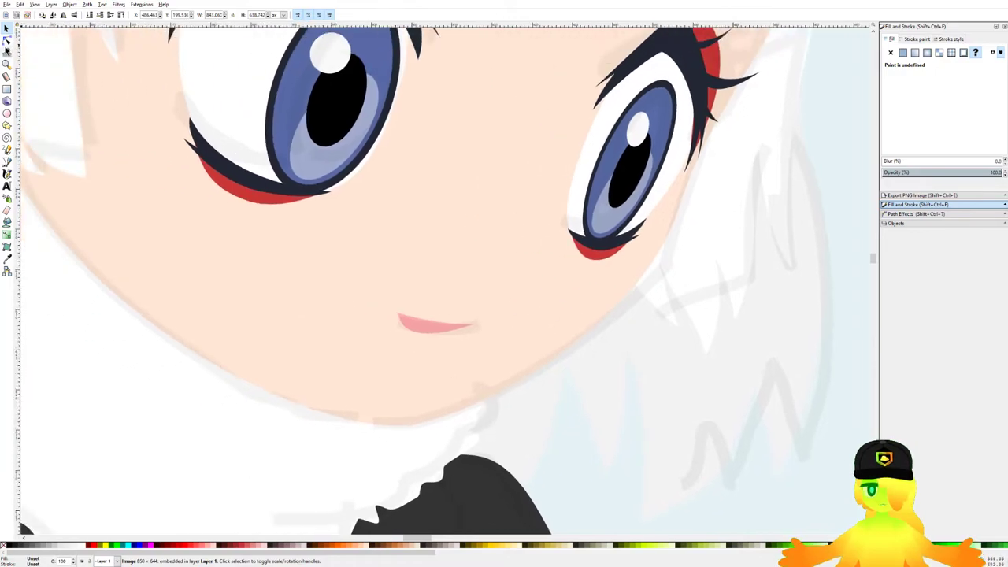
left_click(7, 41)
left_click(206, 175)
scroll(204, 176, "up", 2)
left_click(290, 224)
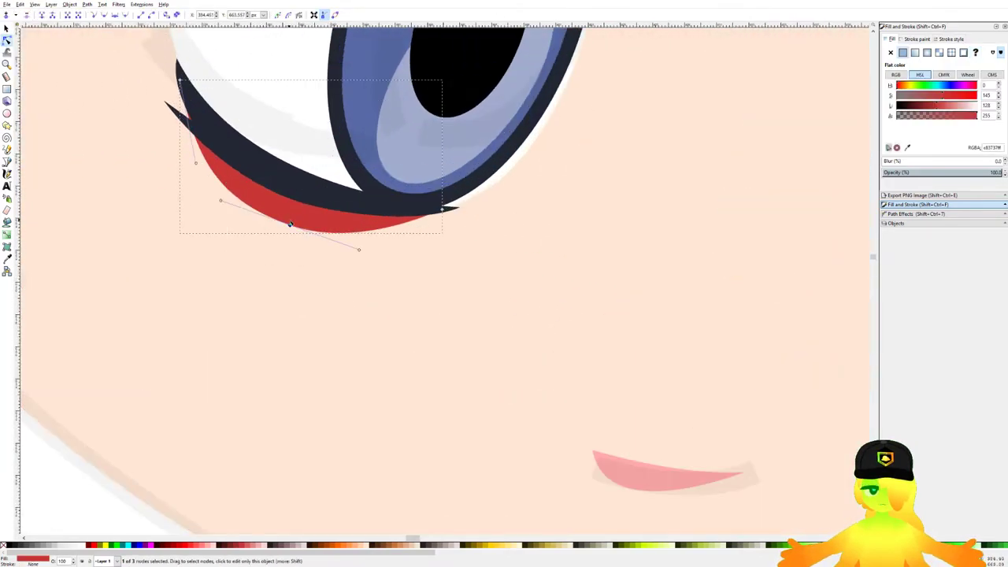
left_click_drag(290, 227, 237, 189)
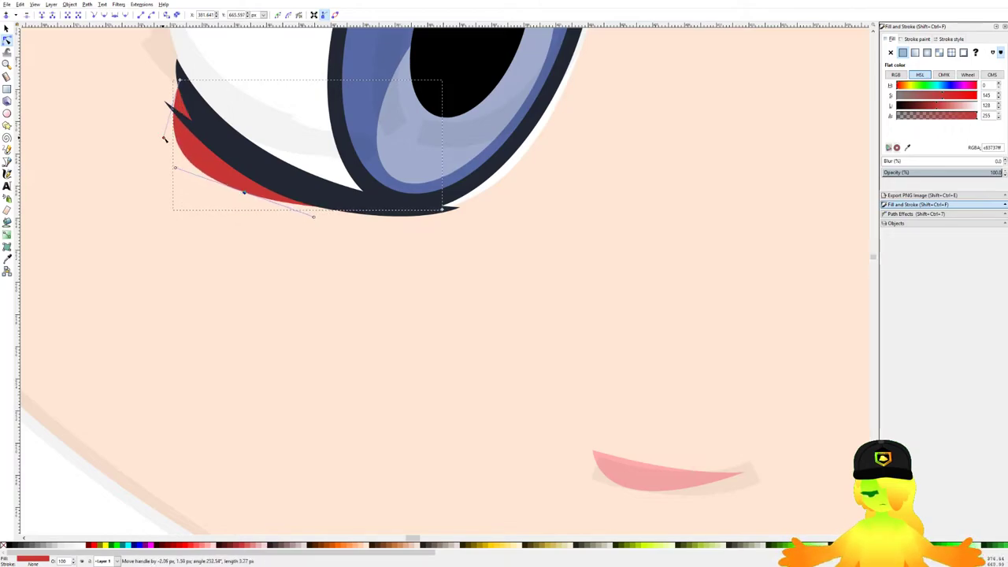
Step: Pull the bottom curve of the red shadow under the smaller eye up behind its lower lash and deselect it
scroll(281, 154, "down", 3)
scroll(552, 217, "up", 4)
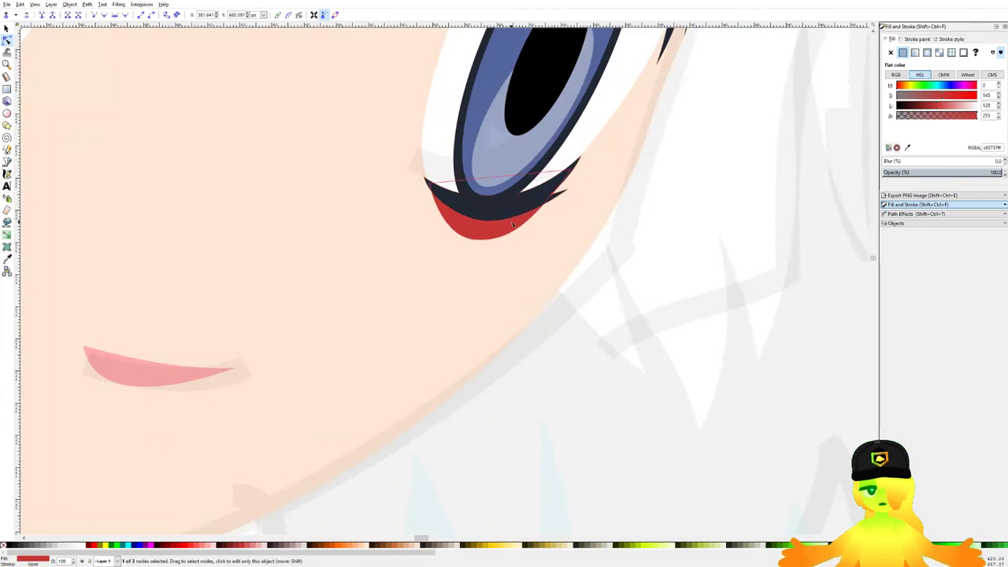
left_click_drag(494, 241, 455, 163)
scroll(596, 189, "down", 4)
left_click(745, 281)
left_click(745, 281)
Step: Move the chibi reference illustration horizontally away from the character so that it sits outside the light-blue page
scroll(566, 212, "down", 5)
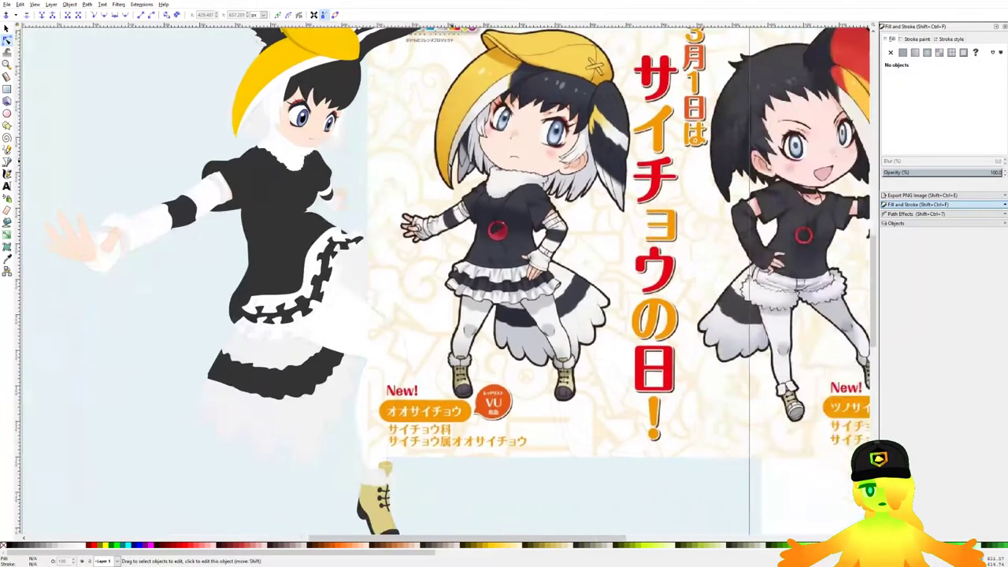
scroll(347, 140, "up", 4)
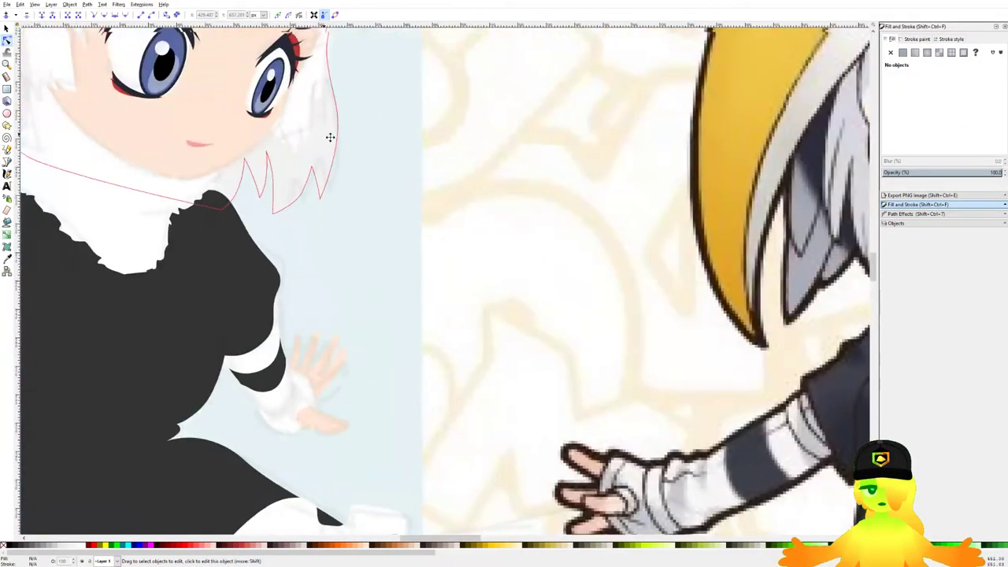
scroll(383, 134, "down", 4)
left_click(7, 29)
scroll(313, 111, "down", 4)
left_click_drag(398, 141, 507, 140)
key("Escape")
scroll(316, 139, "up", 1)
scroll(367, 145, "up", 4)
scroll(362, 154, "down", 2)
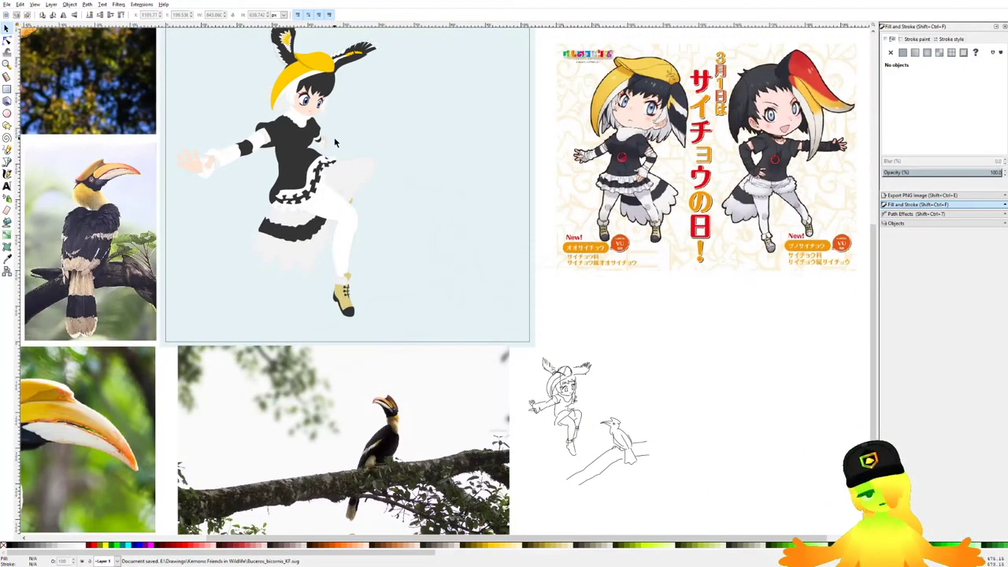
Step: Inspect the coloured character alongside the reference illustration, focusing on the chest area and the sketched necklace
scroll(428, 185, "up", 3)
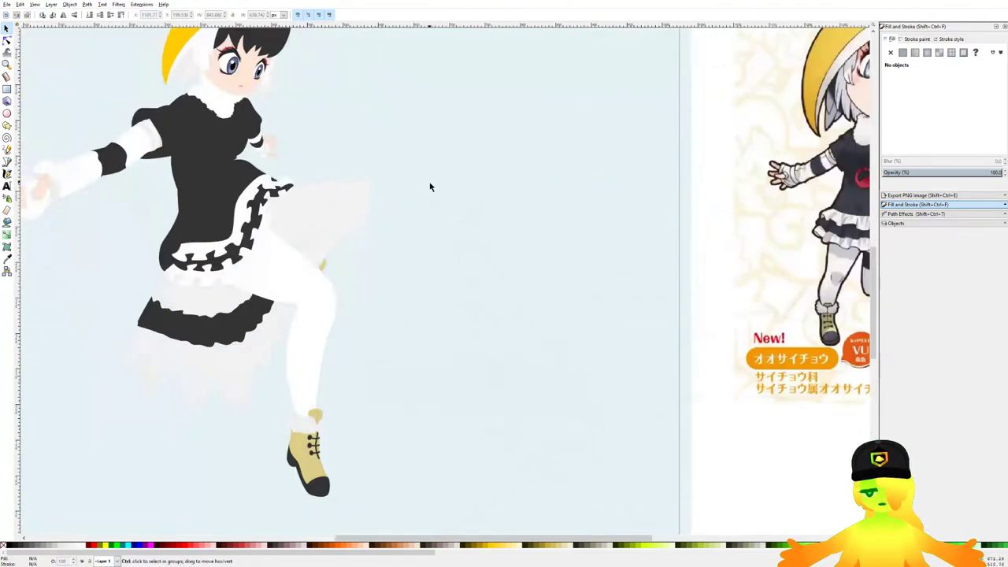
mouse_move(351, 175)
left_mouse_down()
mouse_move(304, 209)
mouse_move(277, 213)
left_mouse_up()
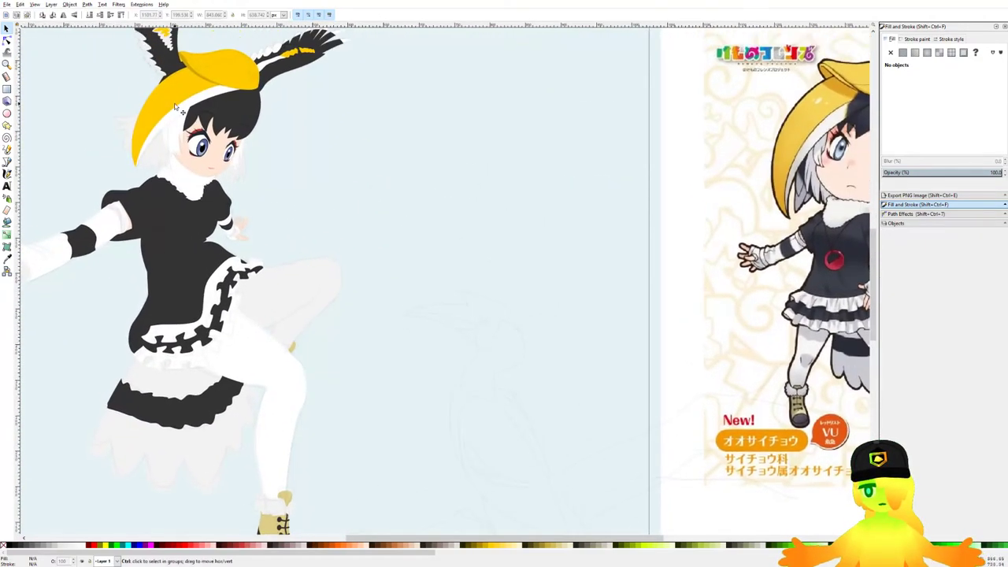
scroll(233, 109, "up", 5)
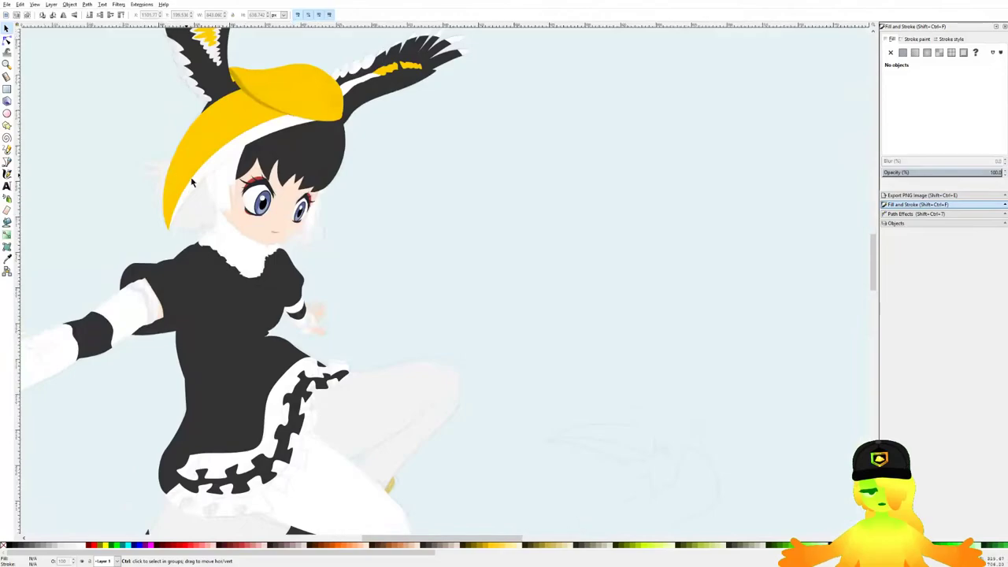
scroll(220, 189, "down", 5)
scroll(260, 181, "up", 4)
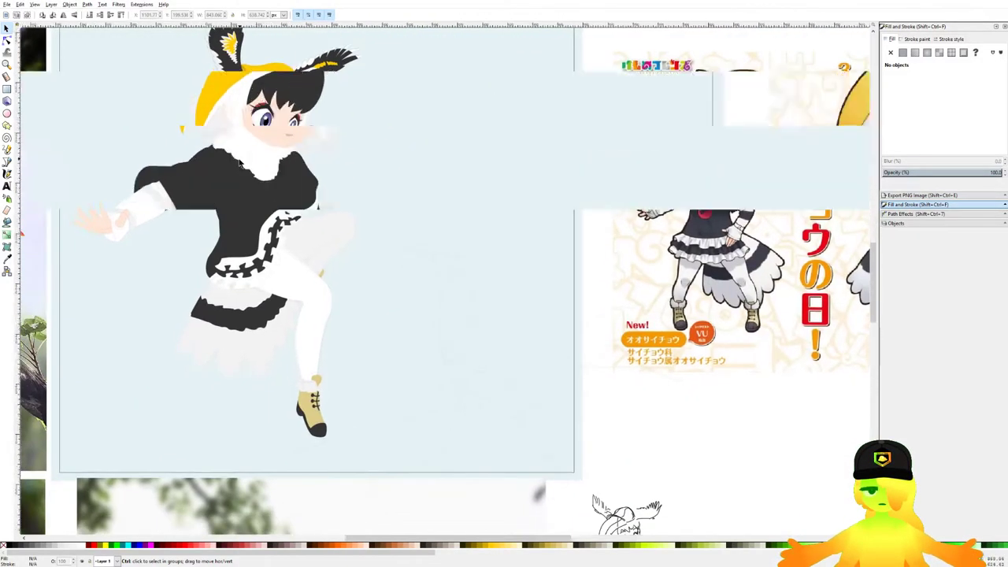
scroll(431, 206, "down", 4)
scroll(323, 264, "up", 3)
scroll(339, 261, "down", 2)
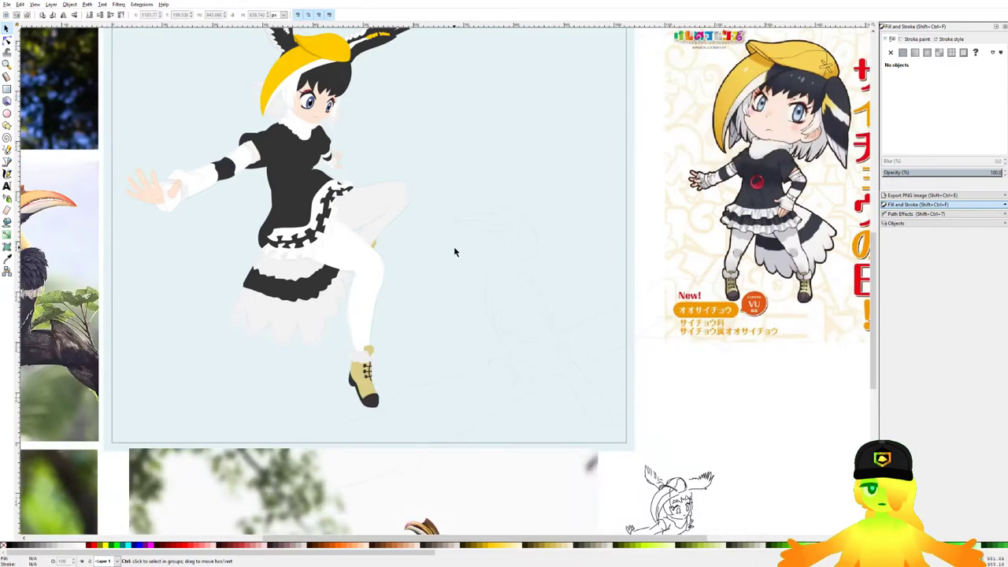
scroll(453, 248, "up", 4)
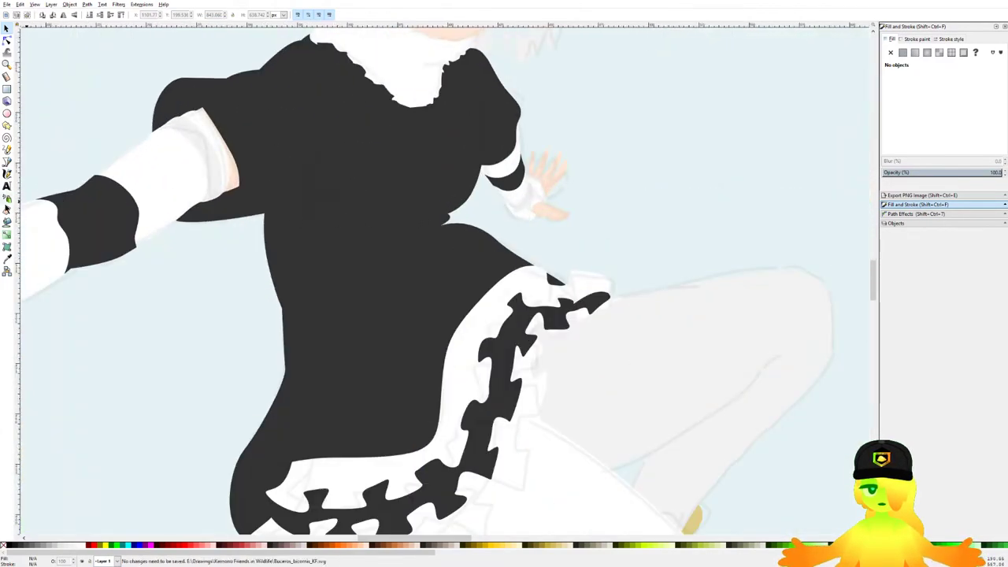
left_click(7, 163)
scroll(557, 225, "down", 6)
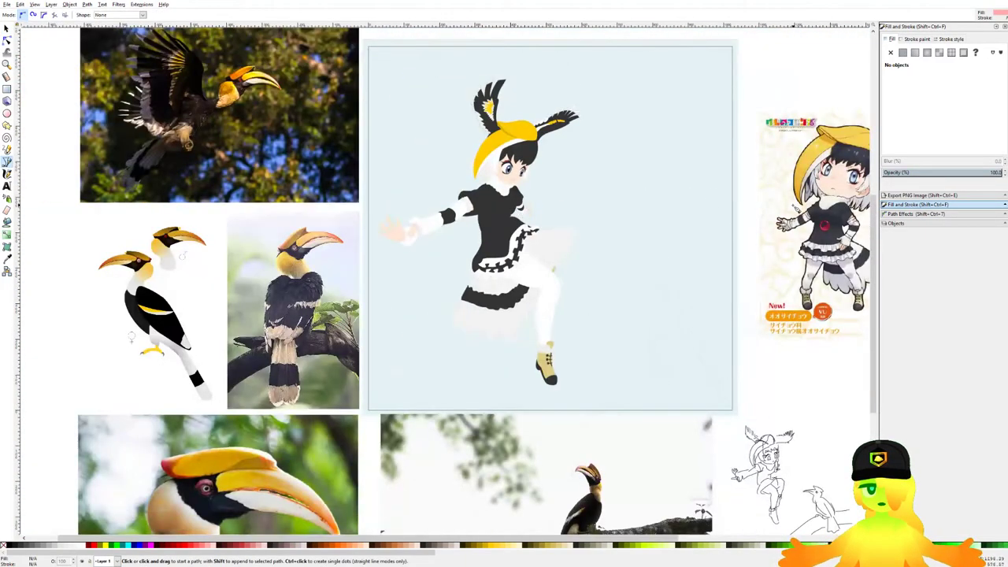
scroll(761, 225, "up", 4)
left_click_drag(167, 303, 535, 254)
scroll(536, 254, "up", 3)
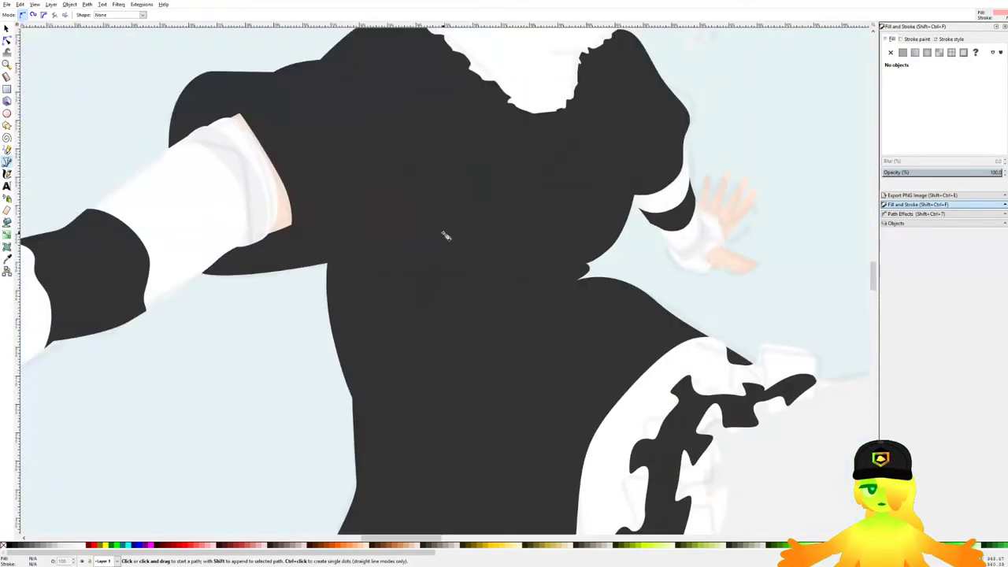
scroll(447, 228, "down", 2)
scroll(442, 116, "up", 3)
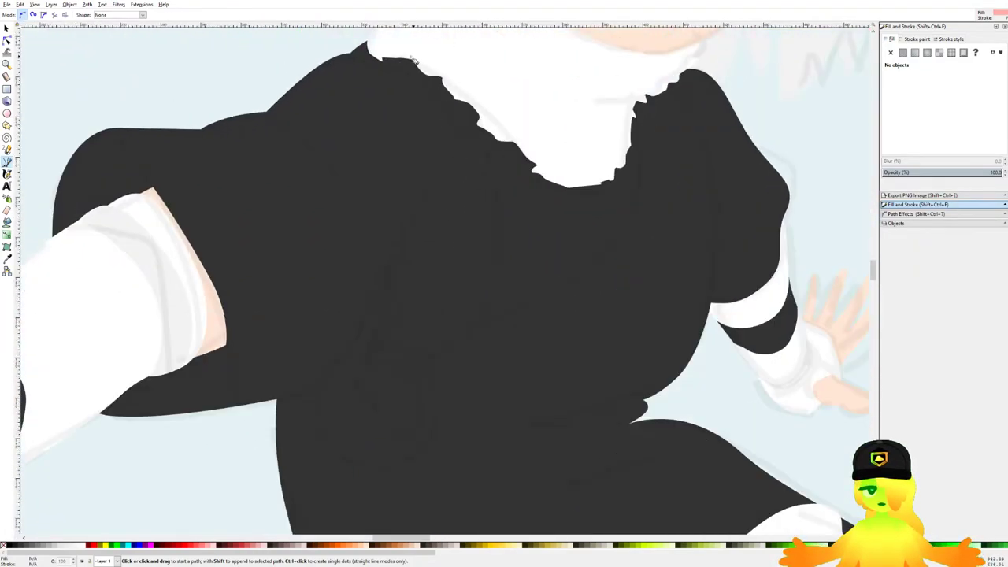
scroll(517, 100, "down", 5)
left_click_drag(668, 178, 339, 185)
scroll(601, 176, "up", 4)
mouse_move(33, 206)
left_mouse_down()
mouse_move(338, 296)
mouse_move(709, 303)
left_mouse_up()
left_click_drag(35, 256, 594, 315)
scroll(449, 338, "up", 3)
Step: Trace the necklace cord as a closed curved path from the fur collar down to a point above the pendant and back
left_click(498, 120)
left_click_drag(596, 212, 590, 174)
left_click_drag(602, 269, 600, 339)
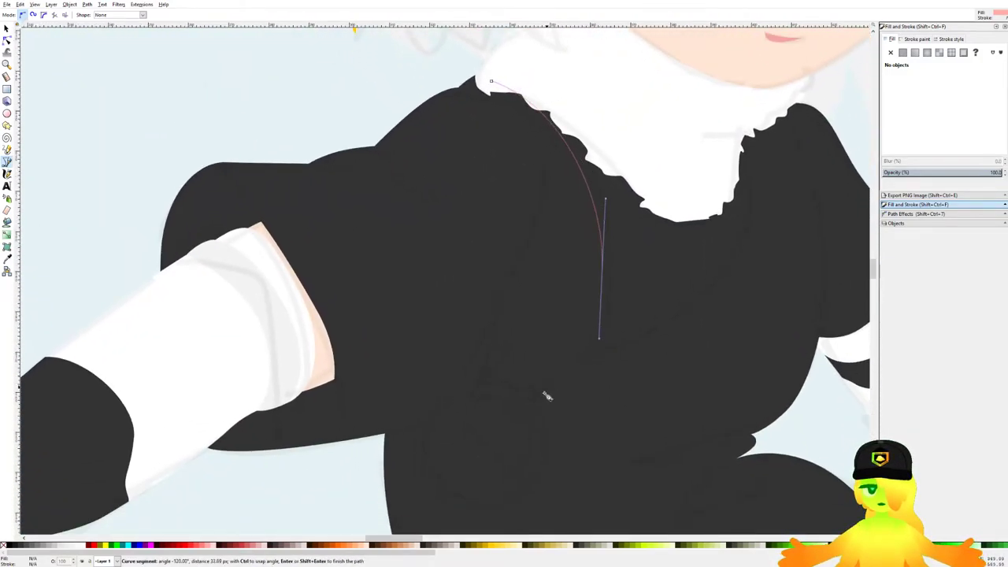
scroll(549, 395, "up", 5)
left_click(455, 411)
scroll(492, 350, "down", 2)
scroll(399, 334, "down", 1)
left_click_drag(433, 300, 557, 255)
left_click_drag(609, 196, 514, 297)
left_click_drag(538, 118, 579, 244)
scroll(296, 151, "up", 3)
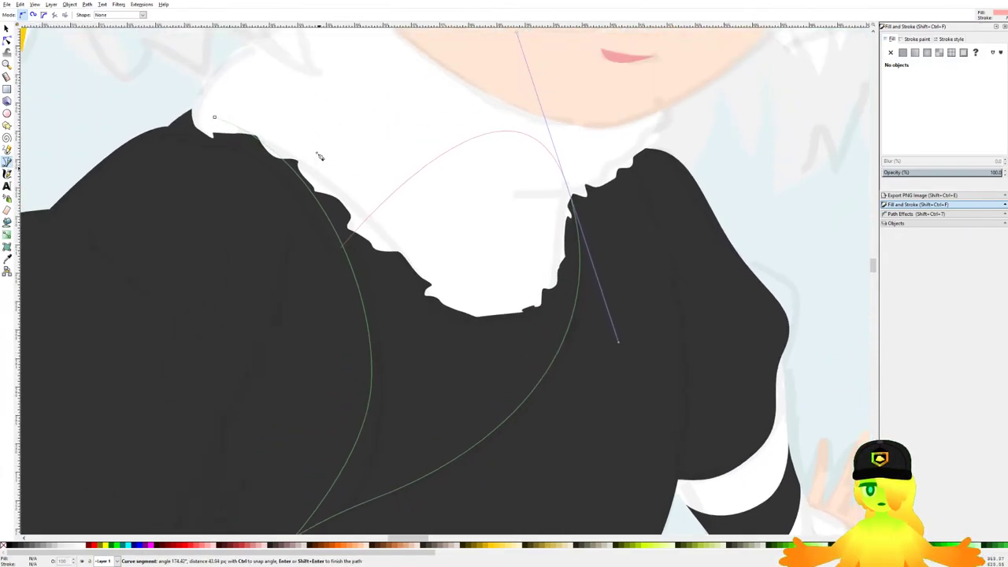
left_click(216, 117)
Step: Remove the cord shape's fill and give it a solid black 000000 stroke
left_click(914, 39)
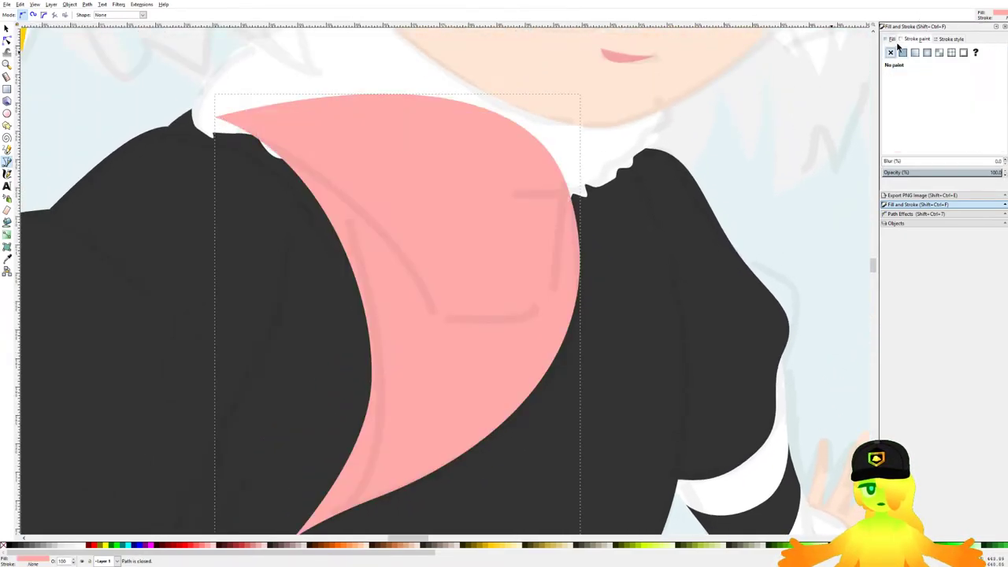
left_click(892, 40)
left_click(891, 52)
left_click(909, 39)
left_click(903, 54)
left_click_drag(508, 233, 521, 175)
scroll(520, 175, "down", 1)
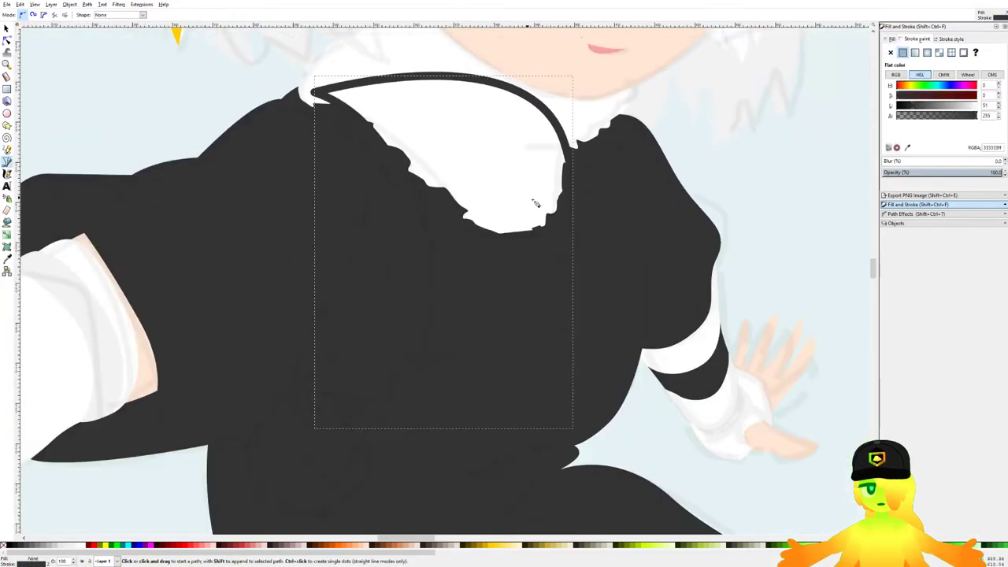
left_click(7, 546, "shift")
Step: Trace a small rounded connector in black stroke over the cord's lower tip and save the drawing
scroll(436, 338, "down", 1)
scroll(425, 300, "left", 1)
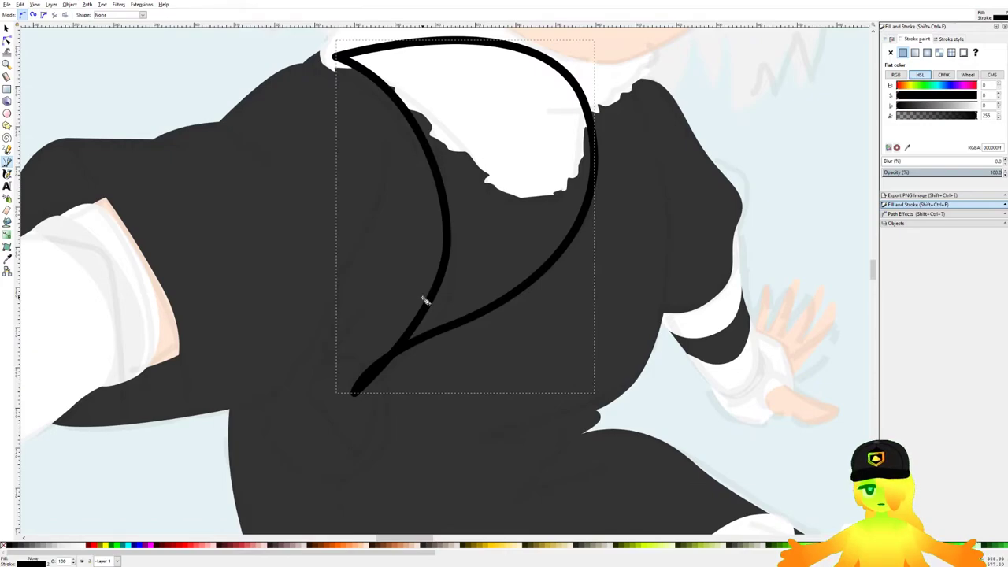
scroll(498, 304, "down", 3)
scroll(536, 189, "left", 2)
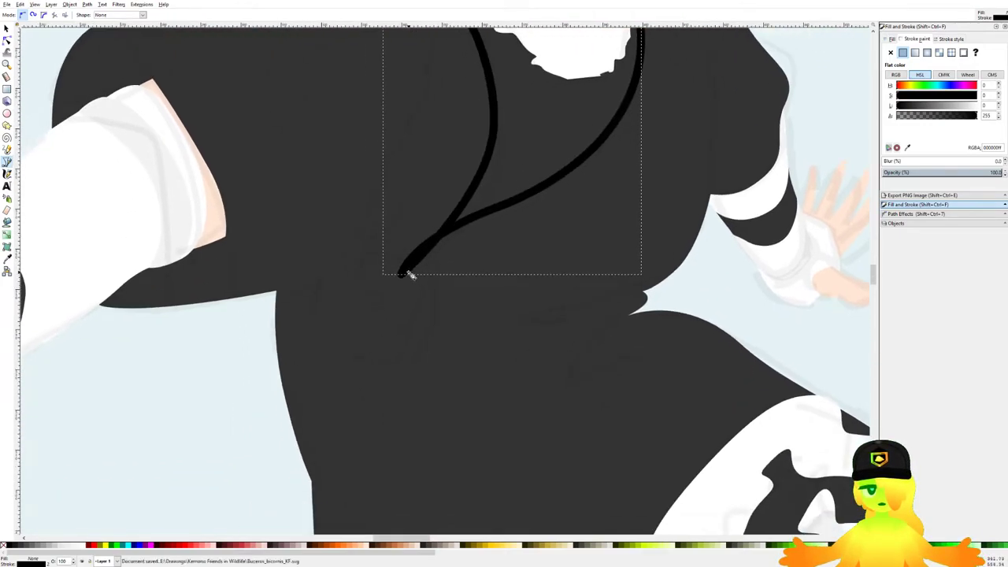
scroll(410, 276, "up", 3, "ctrl")
left_click_drag(350, 313, 389, 327)
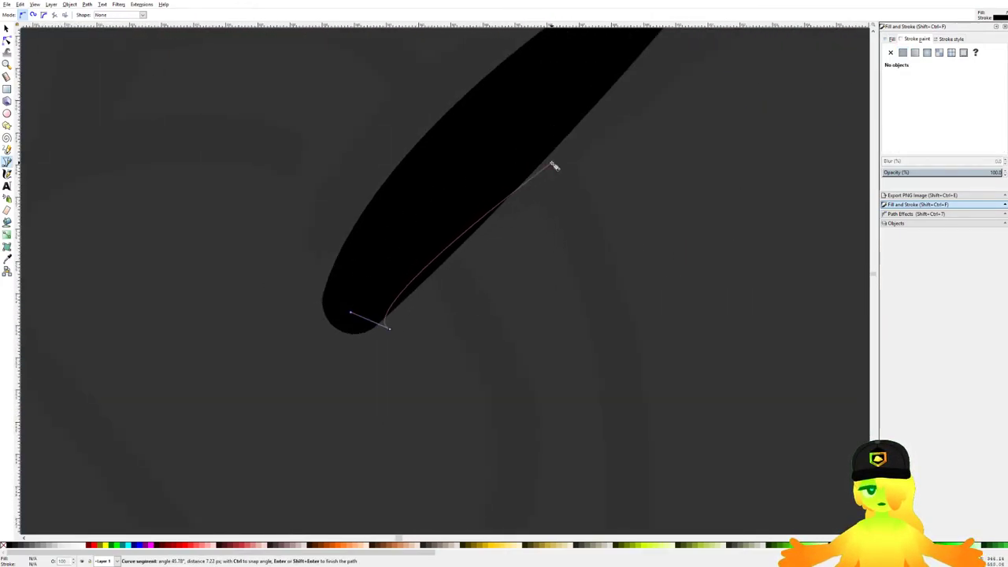
left_click_drag(463, 154, 370, 190)
left_click_drag(330, 234, 351, 178)
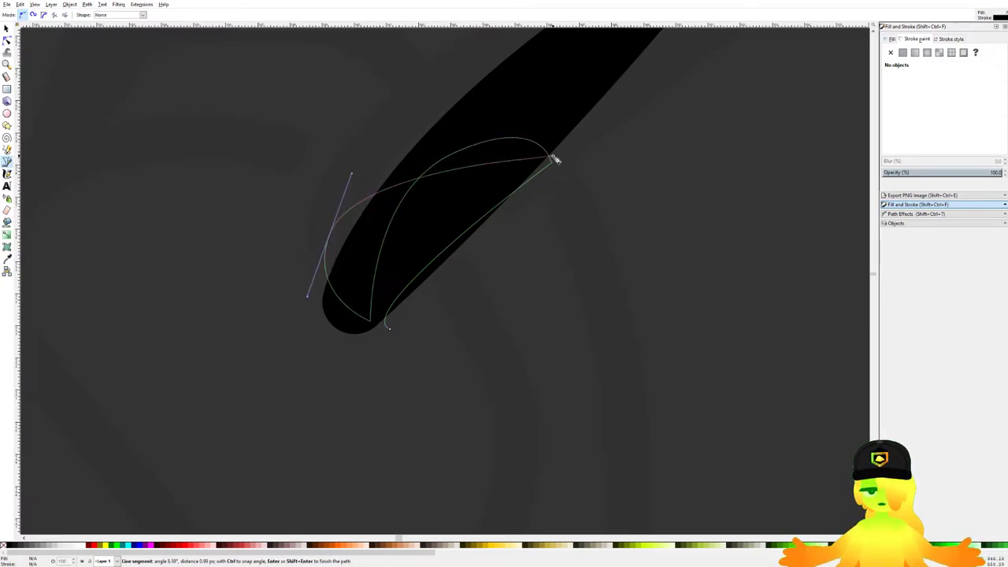
mouse_move(518, 161)
left_mouse_down()
mouse_move(743, 183)
mouse_move(743, 162)
left_mouse_up()
key("Return")
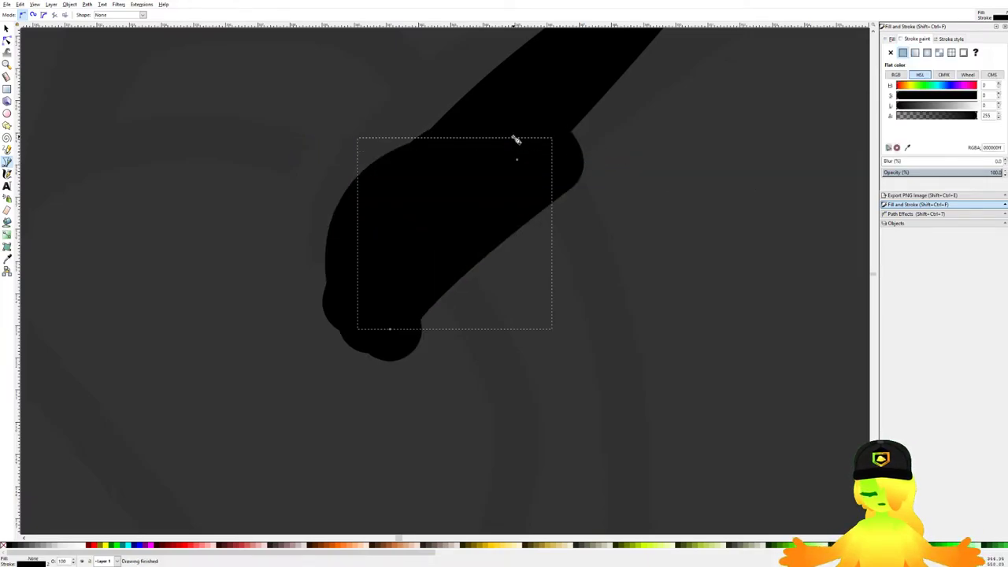
scroll(514, 136, "down", 4)
key("s")
scroll(459, 141, "up", 1)
key("ctrl+s")
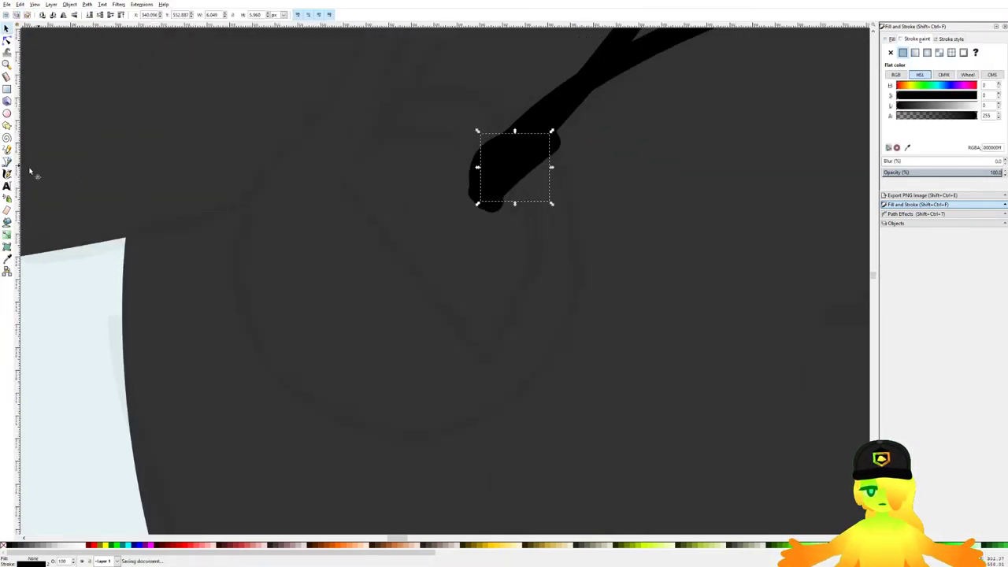
Step: Trace the closed half-disc of the sketched pendant with one straight diagonal edge and a curved edge meeting the cord's tip
left_click(8, 161)
left_click(479, 348)
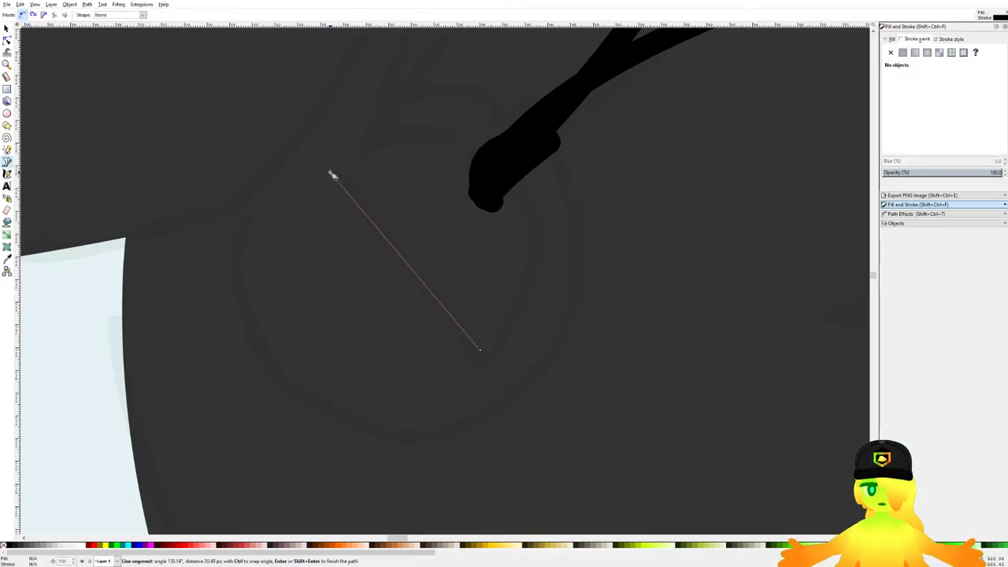
left_click_drag(479, 150, 549, 217)
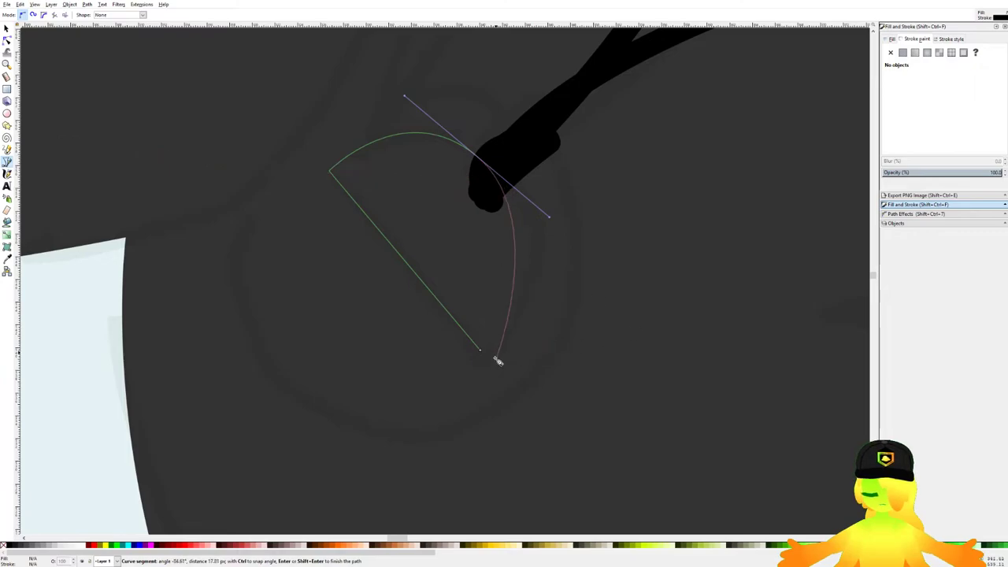
left_click_drag(481, 351, 439, 396)
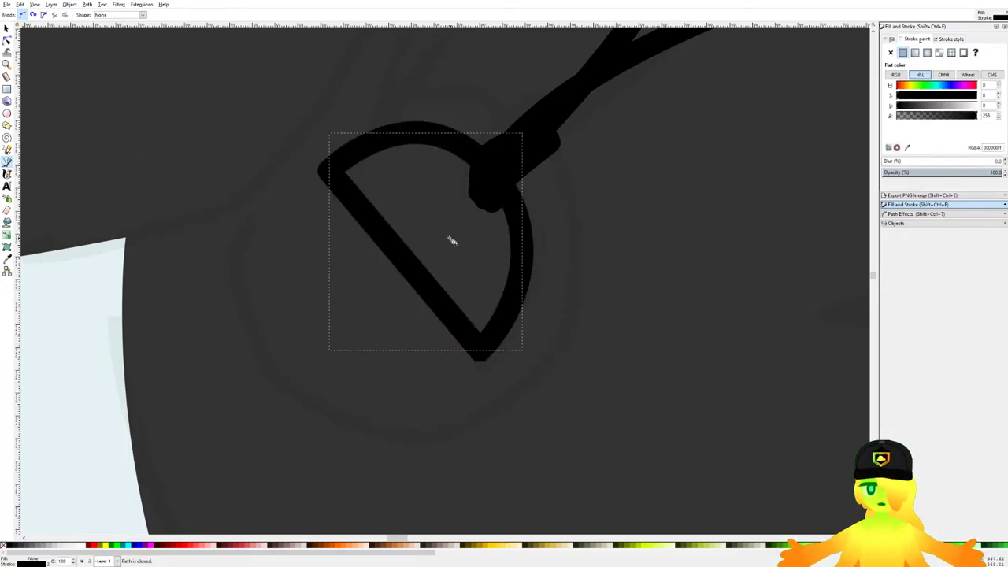
Step: Give the half-disc a flat light pink fill and remove its stroke
left_click(890, 53)
left_click(903, 53)
left_click(917, 39)
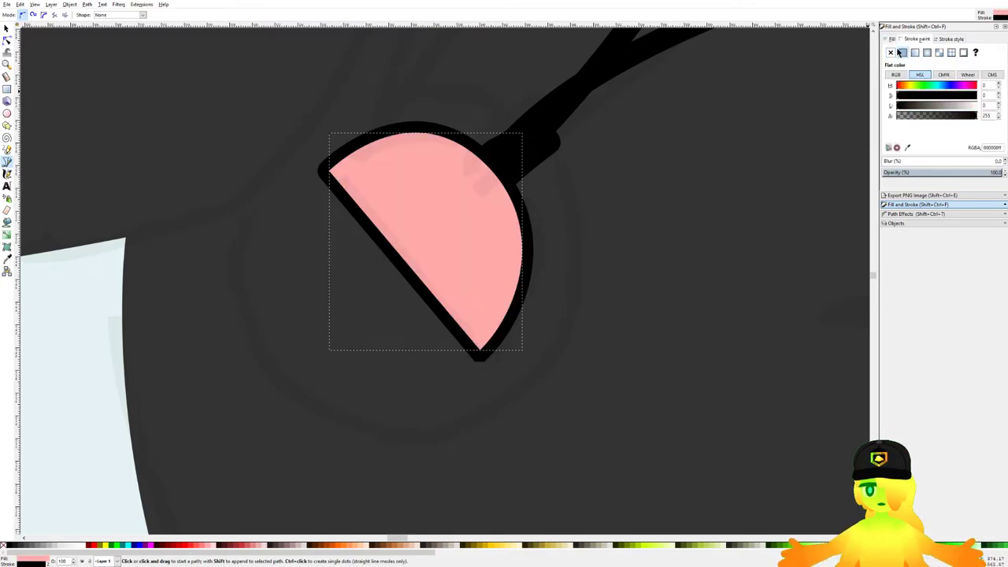
left_click(891, 53)
Step: Draw a circle about 27.6 px across beside the pink half-disc and fill it with red C83737
left_click(7, 112)
scroll(426, 181, "down", 2)
left_click_drag(479, 134, 637, 293)
scroll(614, 284, "down", 3)
left_click(241, 545)
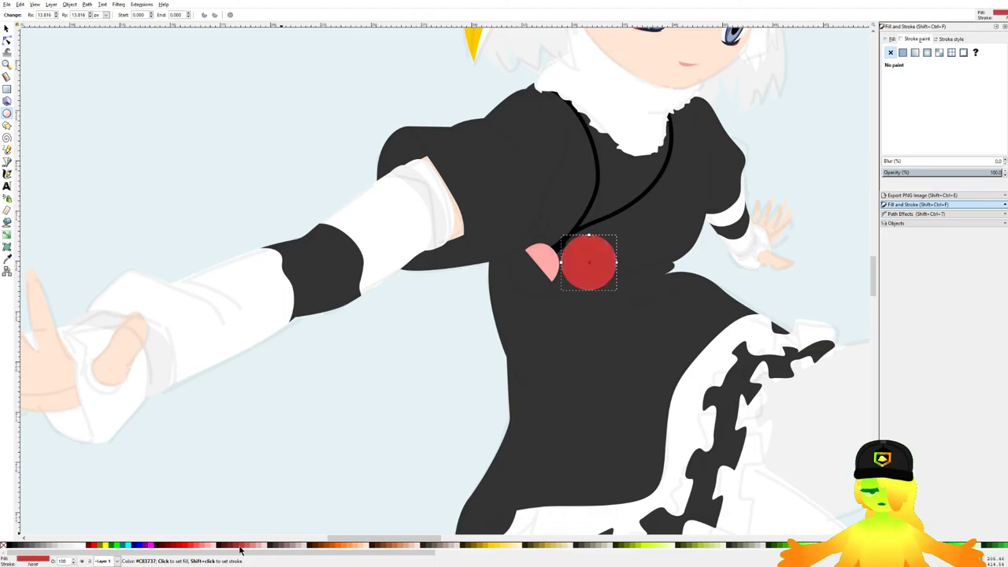
Step: Place the red circle behind the half-disc and cord tip, and resize it to an ellipse about 25.2 by 27.5 px
scroll(633, 296, "up", 3)
left_click(8, 30)
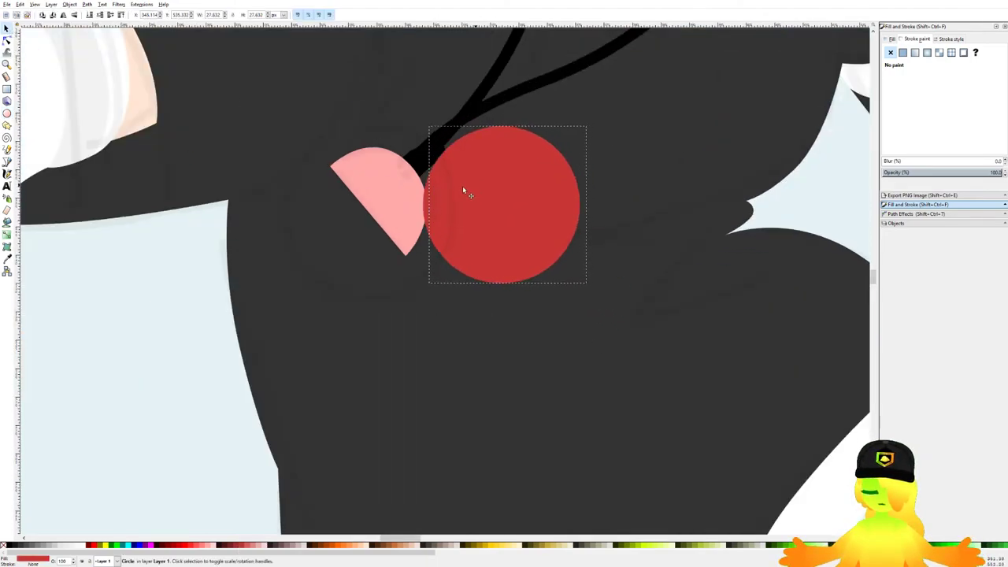
left_click_drag(468, 189, 344, 196)
key("Page_Down")
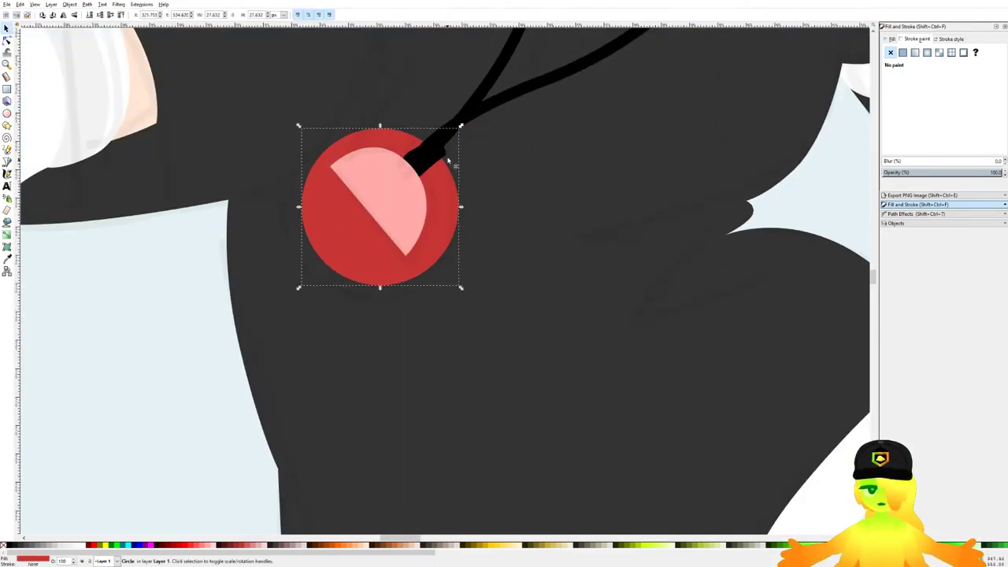
left_click_drag(460, 128, 458, 125)
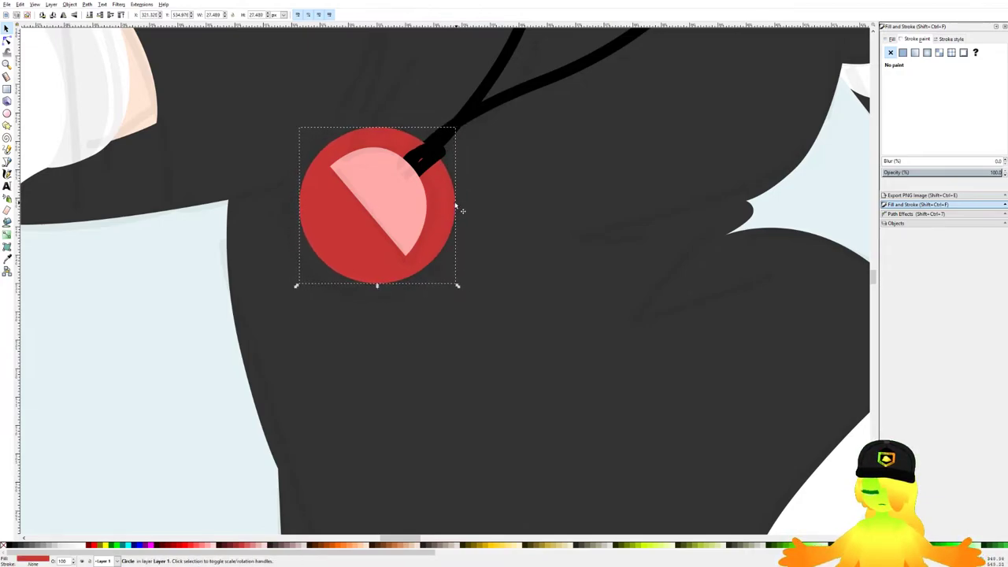
left_click_drag(461, 206, 443, 212)
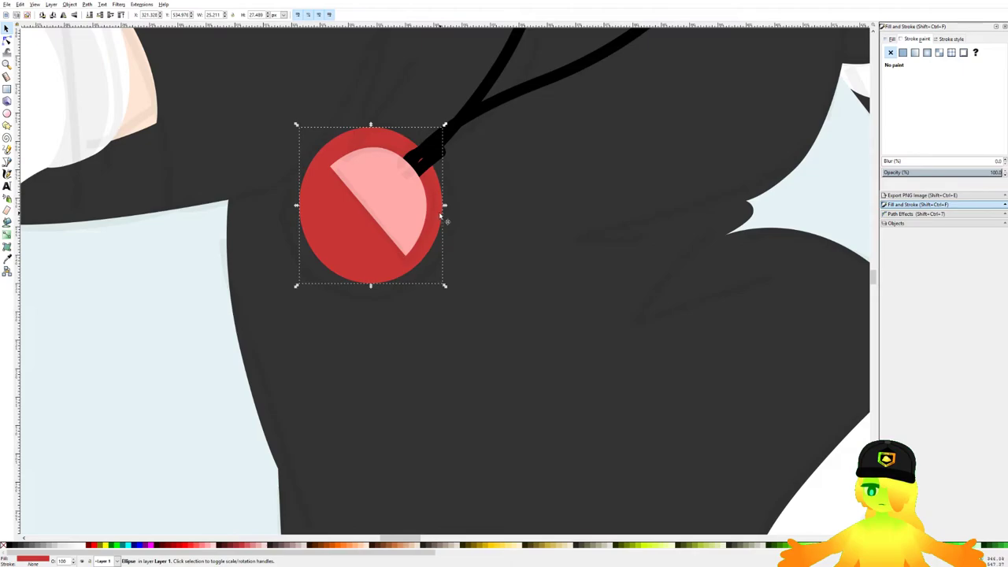
Step: Enlarge the red ellipse to about 27 by 29.5 px and nudge the small black cord tip over its edge
left_click_drag(445, 126, 453, 128)
left_click_drag(438, 204, 443, 199)
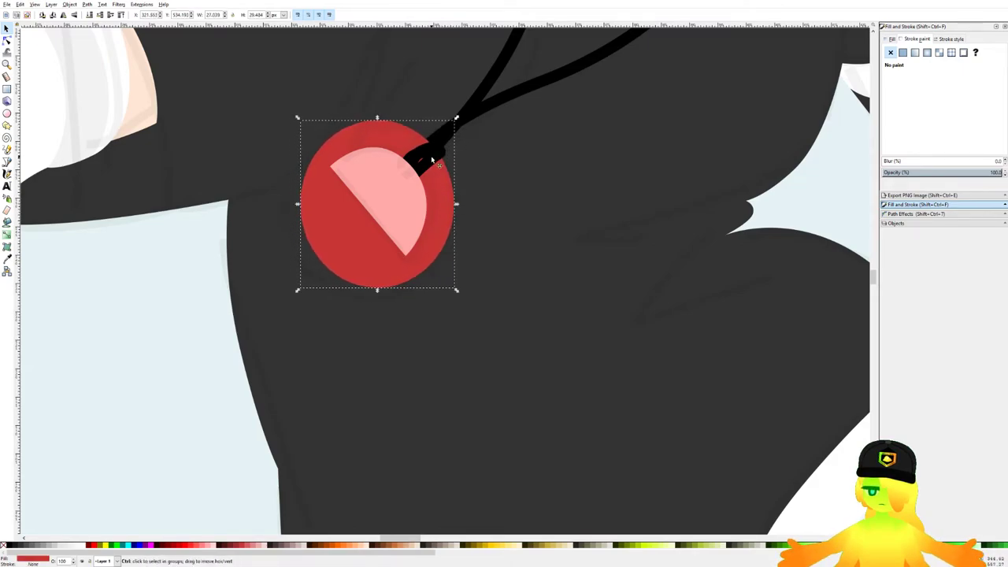
left_click(432, 161, "ctrl")
scroll(433, 160, "up", 1)
left_click_drag(449, 147, 442, 140)
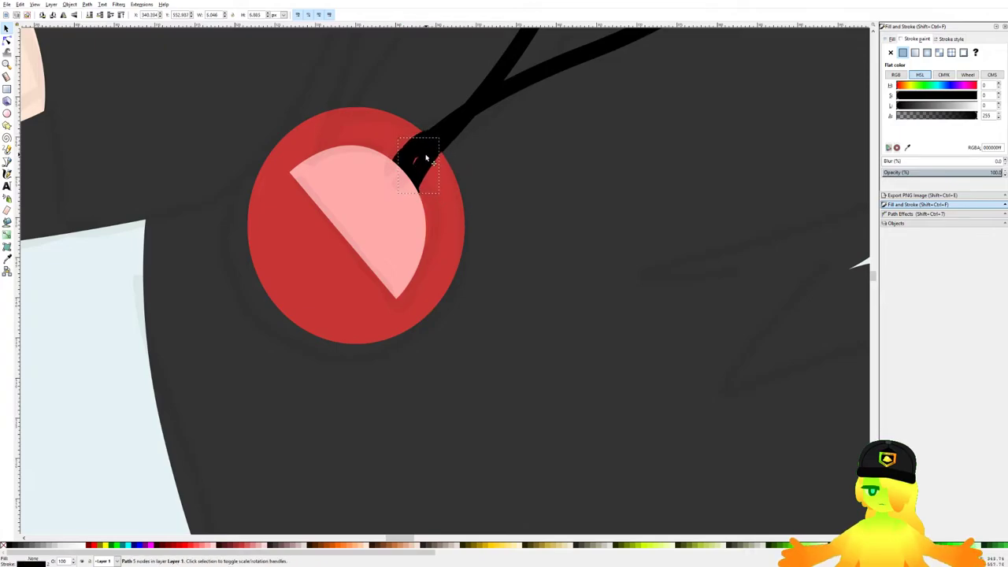
Step: Resize the pink half-disc to about 17.3 by 19.4 px and shift it slightly up and right within the red ellipse
left_click(415, 211)
left_click_drag(401, 213, 403, 211)
left_click_drag(429, 140, 432, 138)
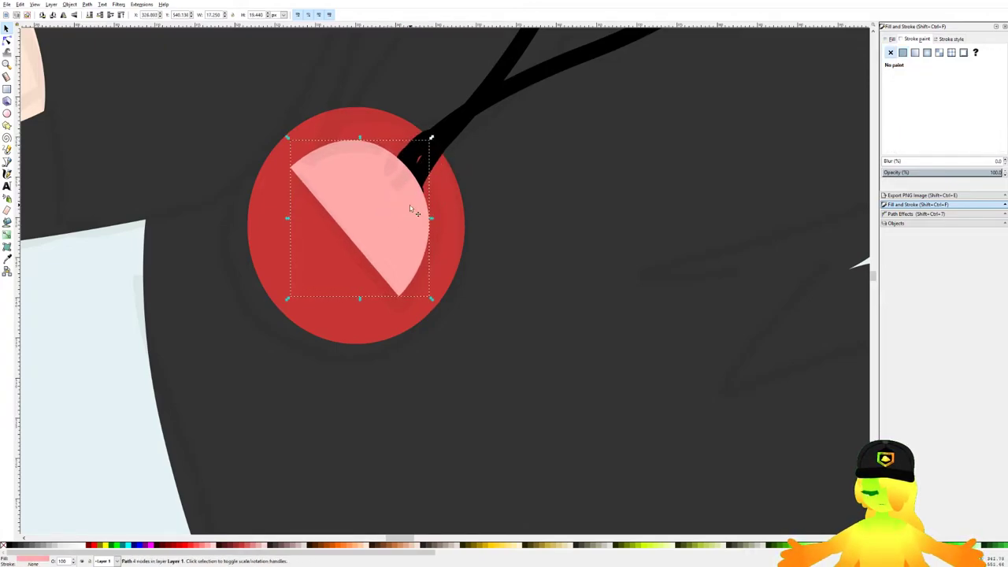
left_click_drag(410, 208, 414, 207)
left_click_drag(374, 239, 379, 237)
Step: Cut the half-disc out of the red ellipse with a path difference
left_click(337, 240, "shift")
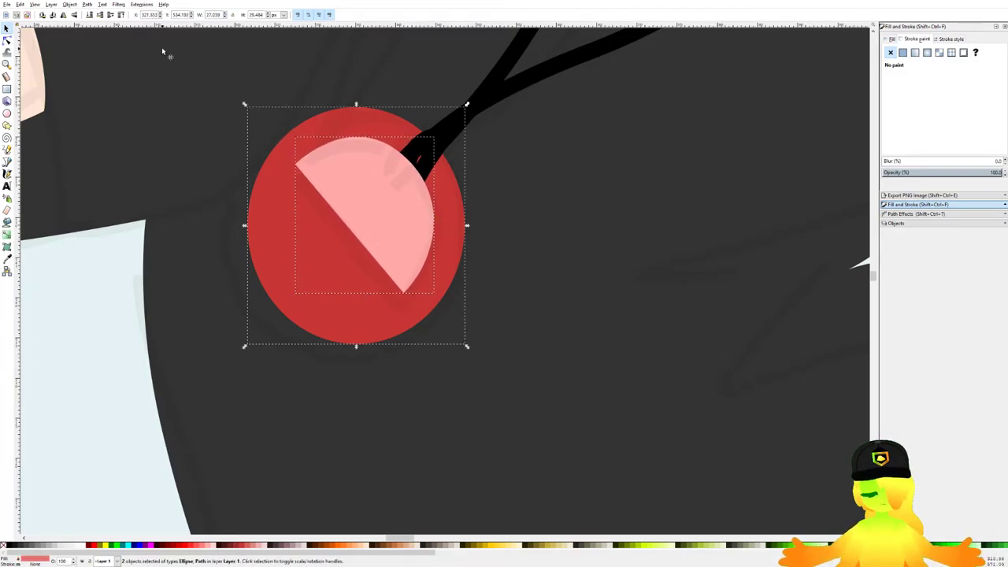
left_click(122, 61)
scroll(323, 128, "down", 2)
scroll(375, 158, "up", 2)
Step: Nudge the black cord tip at the pendant's cutout and move its end node in toward the cutout's curved edge
left_click(358, 164)
mouse_move(358, 166)
left_mouse_down()
mouse_move(373, 146)
mouse_move(359, 160)
left_mouse_up()
left_click(342, 163)
left_click(341, 161)
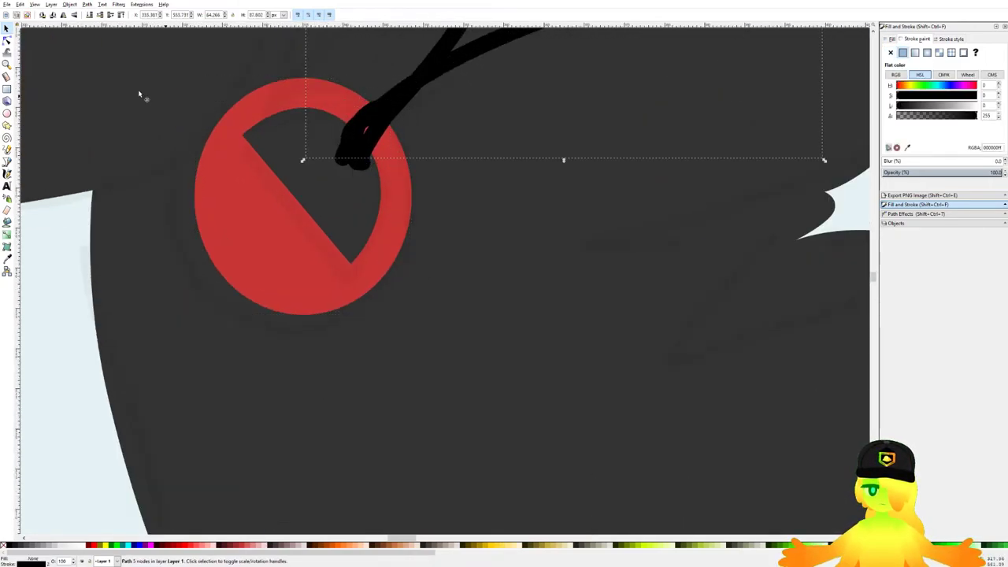
left_click(370, 143)
key("n")
left_click_drag(342, 159, 359, 137)
Step: Deselect the necklace pieces and save the drawing
scroll(386, 165, "down", 4)
left_click(432, 333)
left_click(312, 272)
scroll(311, 271, "down", 4)
key("ctrl+s")
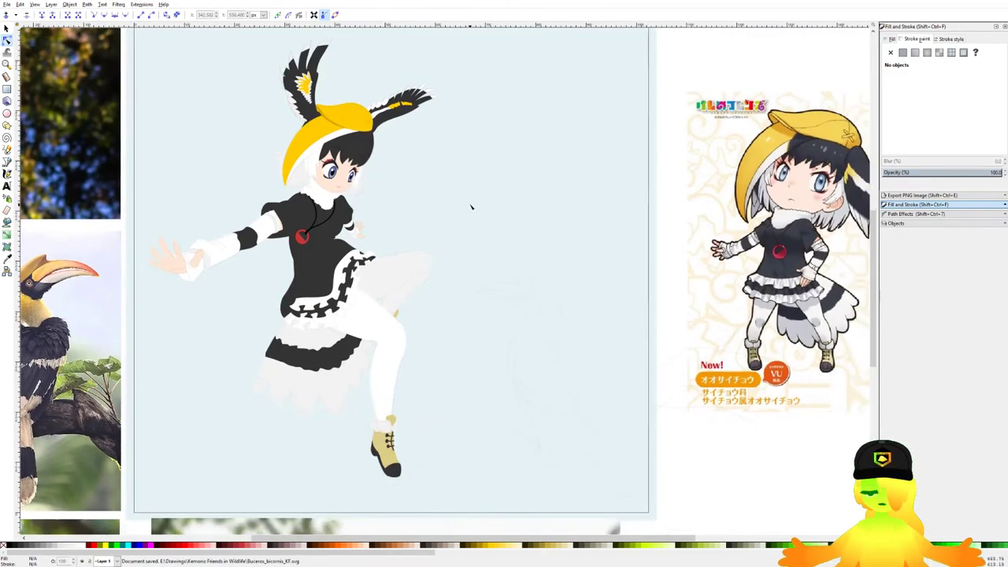
scroll(292, 242, "up", 3)
scroll(292, 242, "down", 5)
left_click_drag(434, 259, 374, 236)
key("ctrl+s")
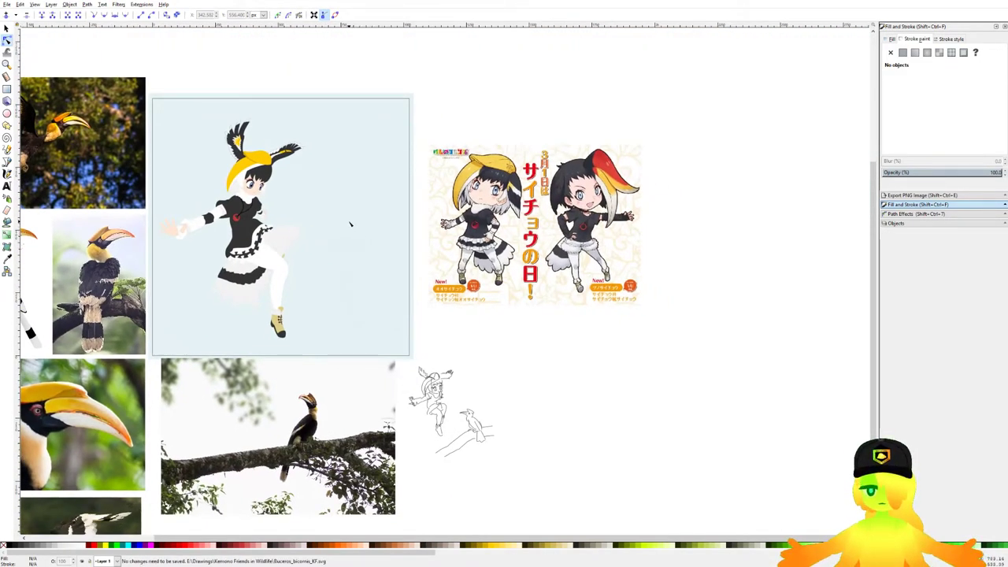
Step: Examine the coloured figure, the hornbill reference images and the faint bird sketch to prepare for tracing the bird with the Pen tool
scroll(359, 323, "up", 2)
scroll(326, 247, "up", 1)
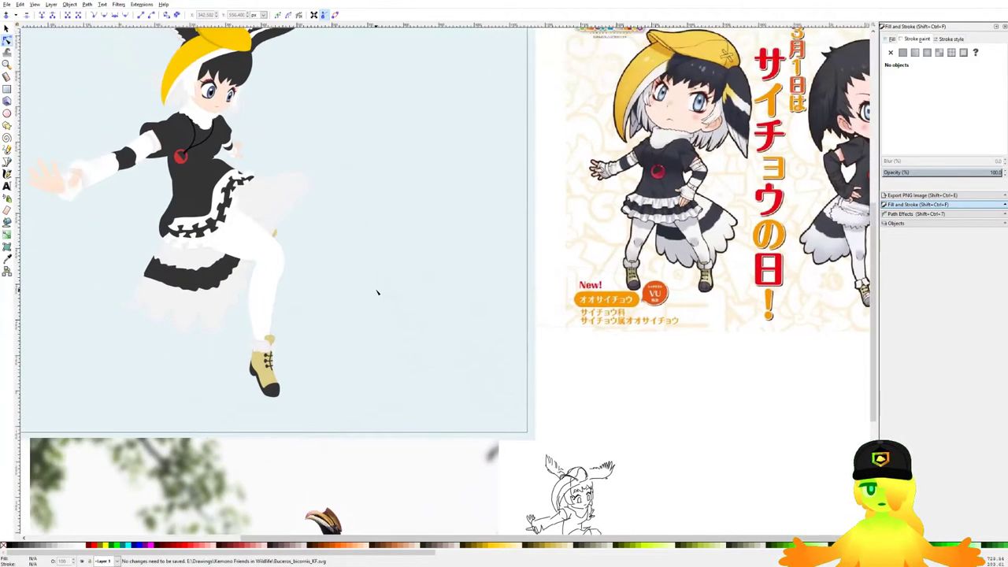
scroll(449, 296, "down", 2)
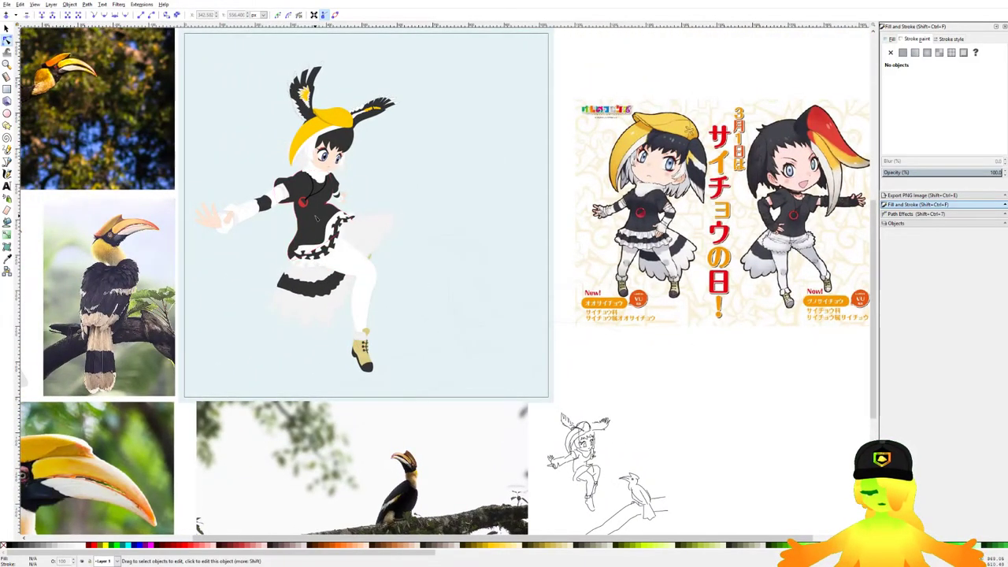
scroll(290, 211, "up", 2)
left_click_drag(556, 150, 449, 178)
scroll(448, 178, "down", 1)
left_click_drag(492, 204, 459, 163)
left_click(7, 164)
scroll(419, 198, "down", 3)
left_click_drag(420, 197, 555, 181)
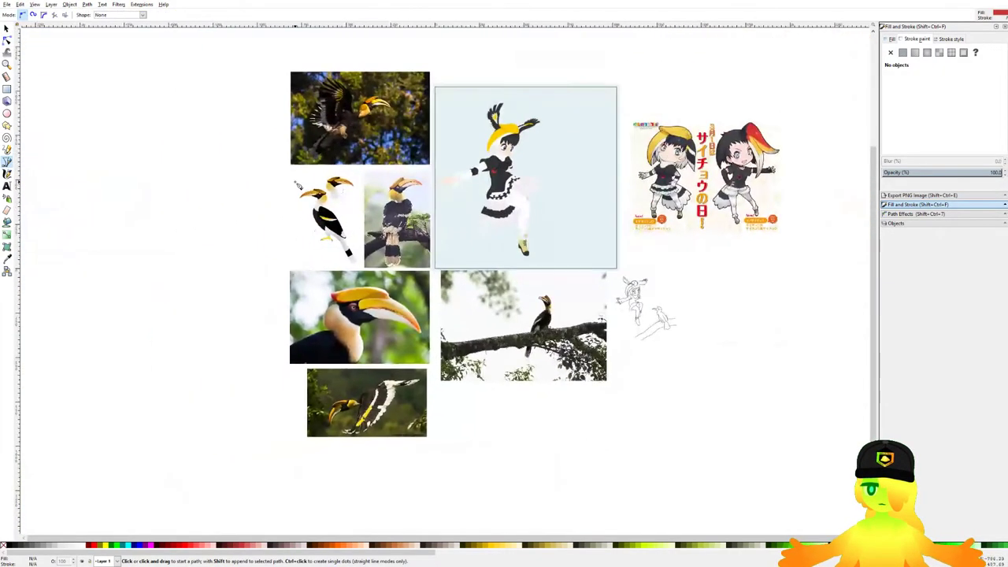
scroll(594, 207, "up", 2)
key("ctrl+s")
scroll(449, 208, "up", 1)
left_click_drag(446, 207, 557, 207)
left_click_drag(698, 188, 529, 193)
scroll(553, 173, "up", 1)
scroll(546, 176, "down", 3)
scroll(581, 158, "left", 1)
scroll(578, 168, "up", 1)
scroll(578, 168, "up", 3)
scroll(590, 168, "up", 2)
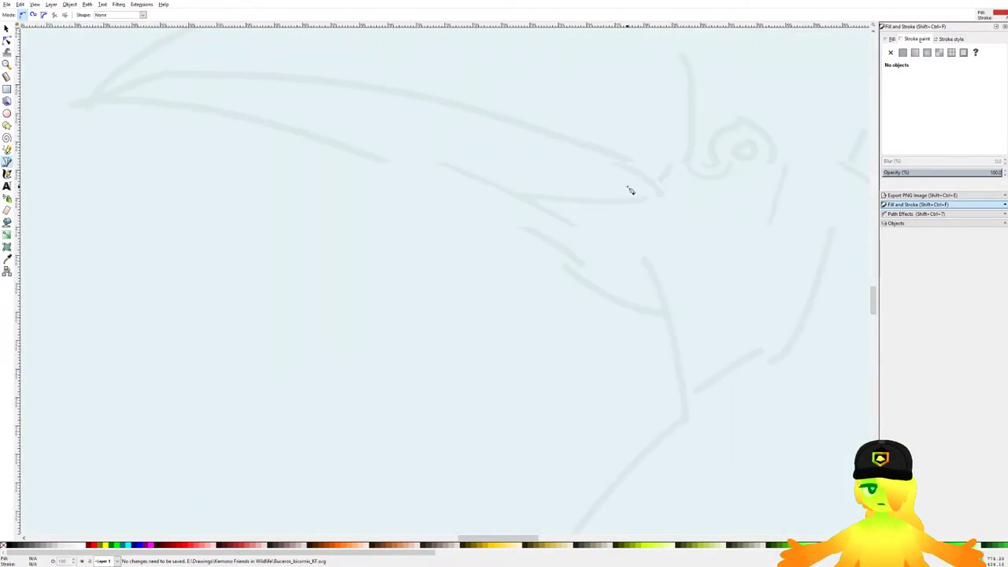
scroll(630, 191, "down", 4)
scroll(288, 169, "up", 2)
scroll(515, 182, "down", 4)
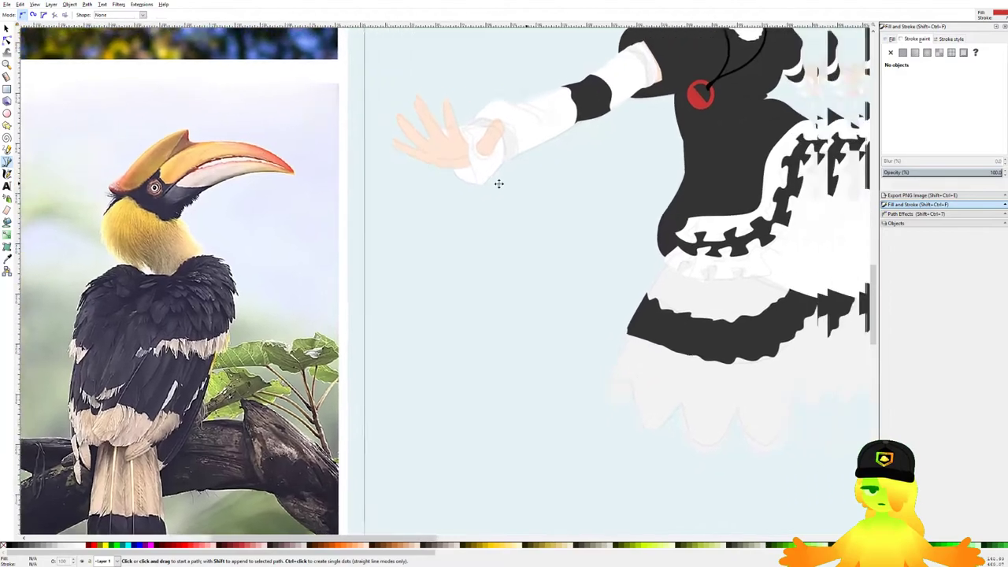
scroll(667, 196, "right", 1)
scroll(567, 206, "up", 1)
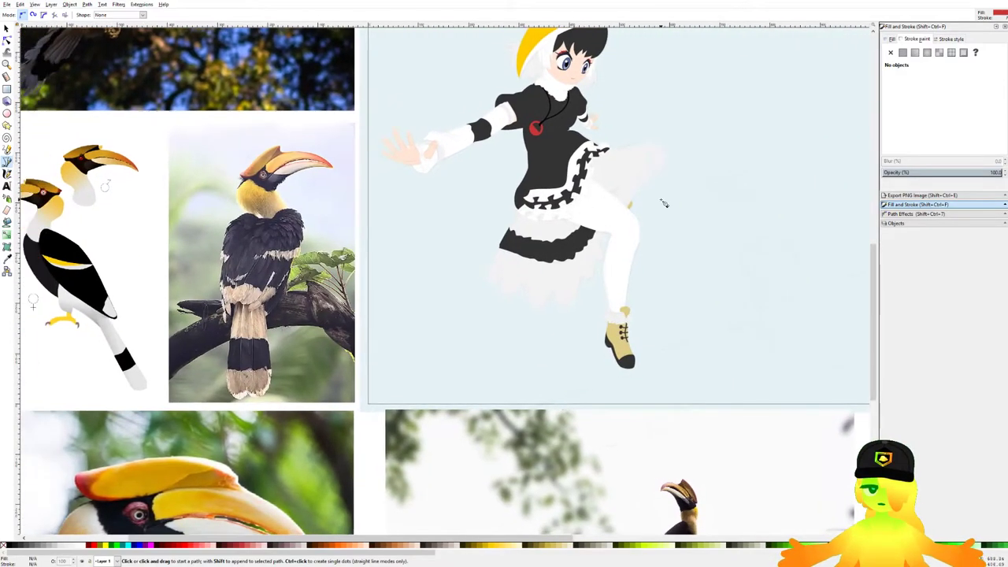
scroll(664, 203, "up", 5)
scroll(654, 194, "down", 4)
scroll(686, 187, "down", 1)
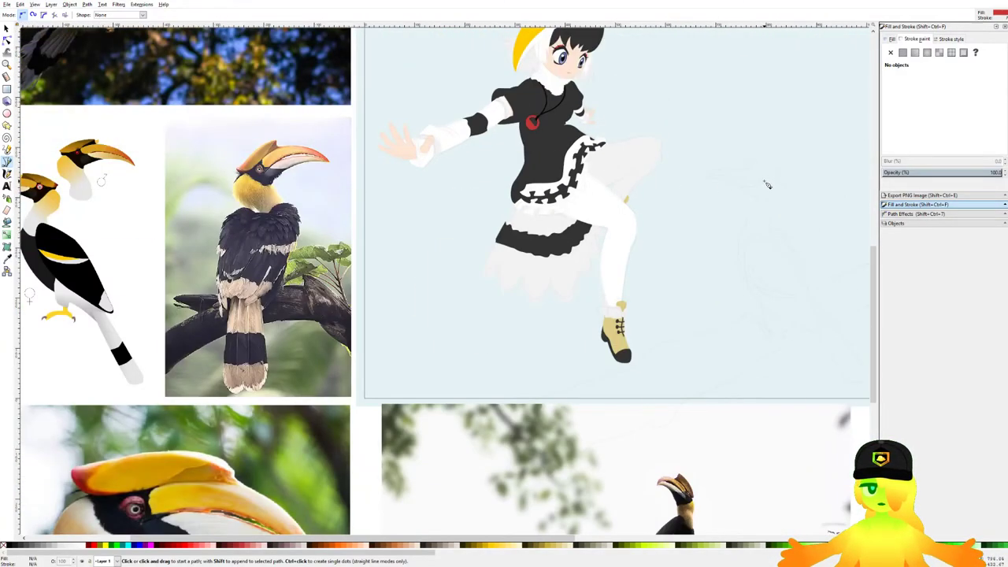
scroll(767, 185, "up", 5)
scroll(732, 205, "right", 2)
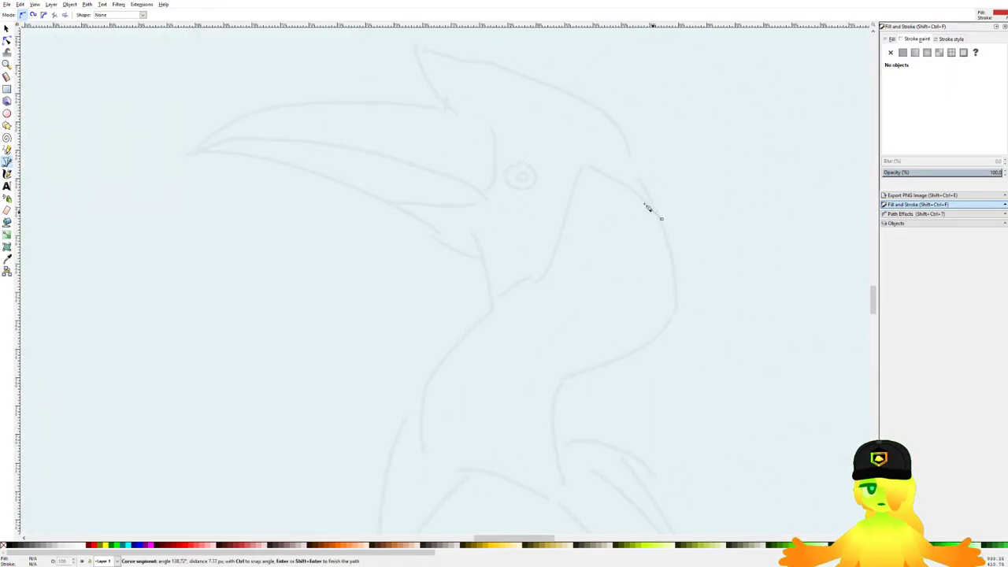
key("Escape")
Step: Start a Bezier path at the back of the sketched hornbill's crown and curve it around the back of the head to the nape
scroll(659, 214, "down", 5)
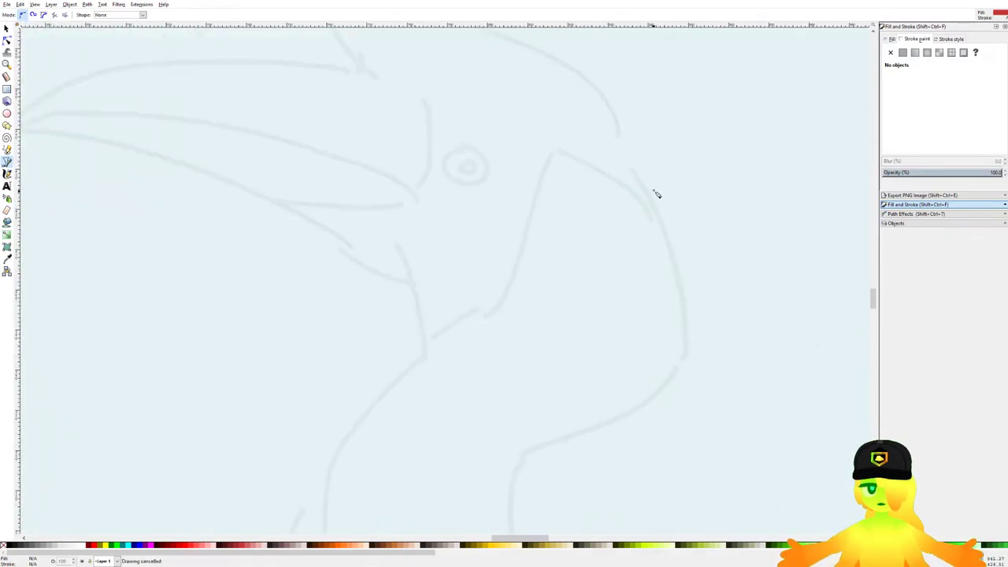
scroll(633, 160, "down", 1)
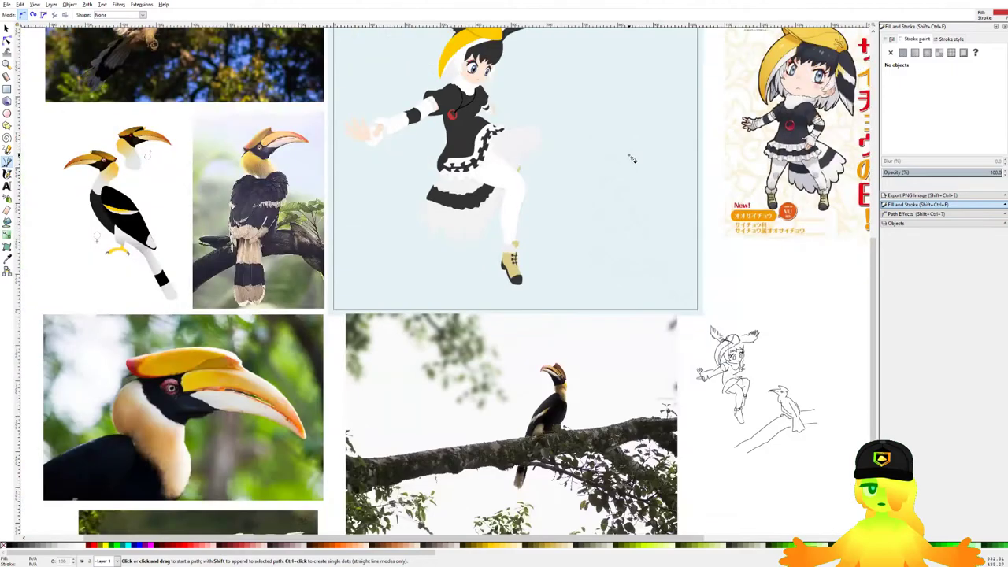
mouse_move(629, 155)
left_mouse_down()
mouse_move(697, 282)
mouse_move(717, 280)
mouse_move(704, 254)
left_mouse_up()
scroll(701, 260, "up", 3)
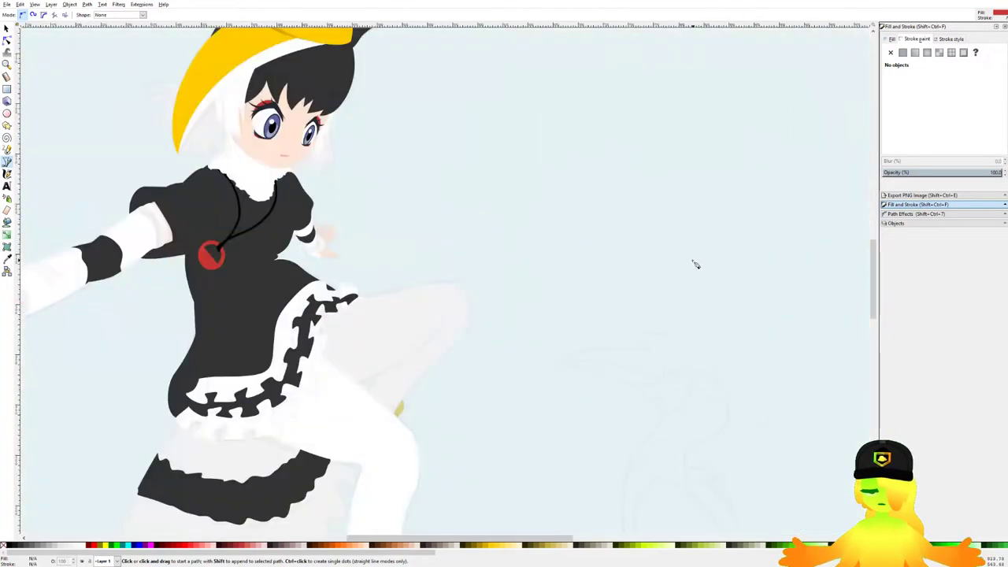
scroll(601, 231, "up", 5)
left_click(580, 205)
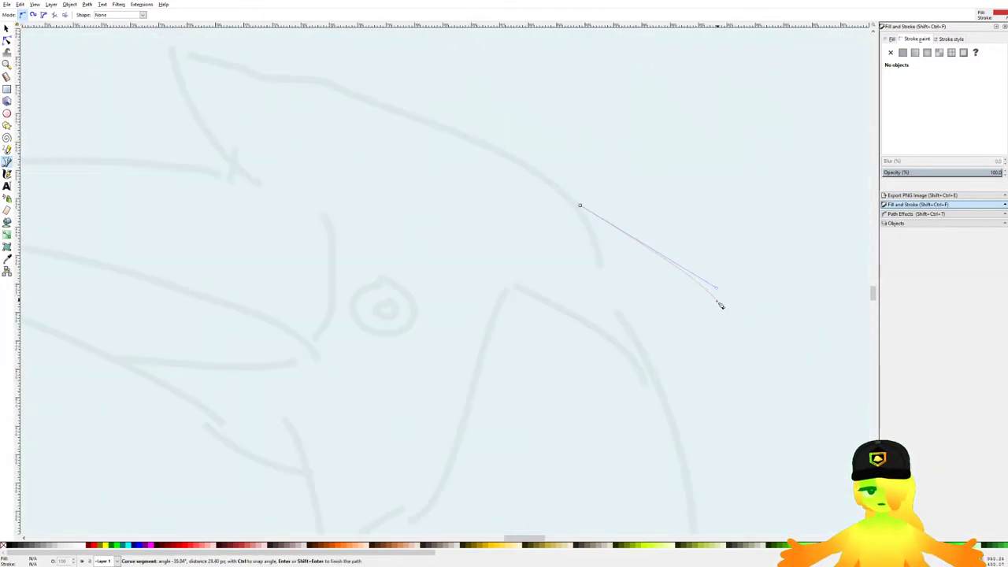
scroll(693, 354, "down", 6)
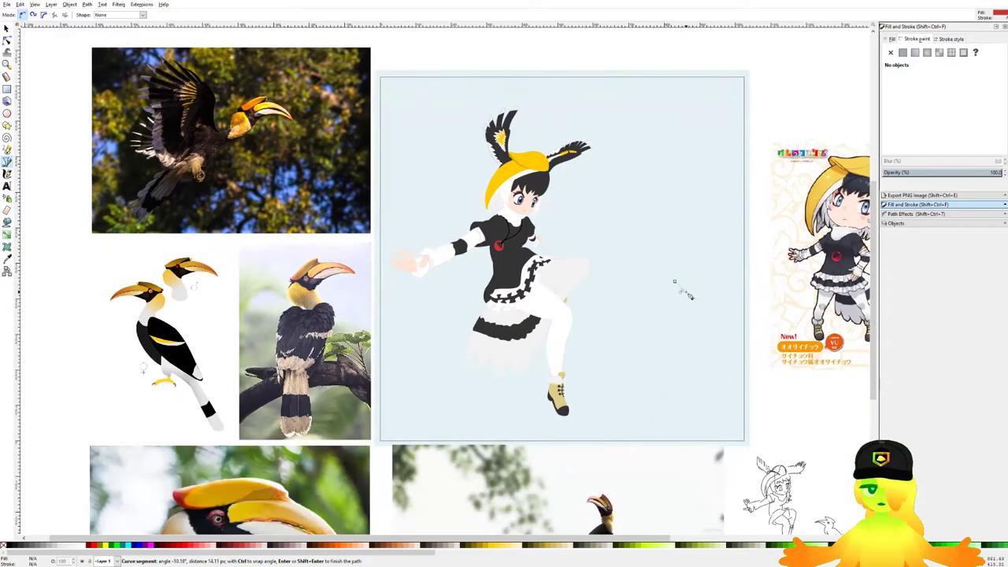
scroll(684, 292, "up", 5)
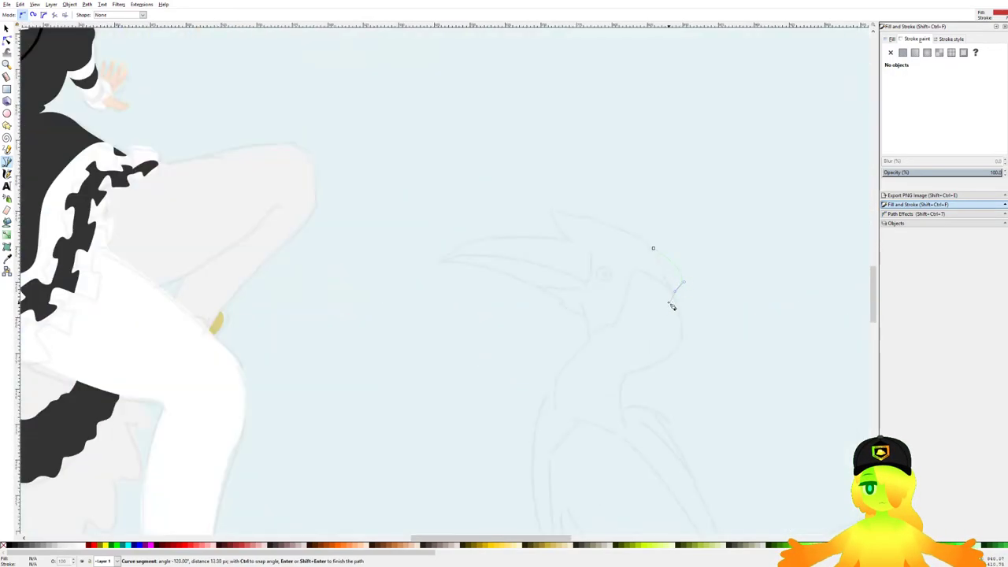
scroll(710, 265, "down", 4)
scroll(709, 265, "up", 6)
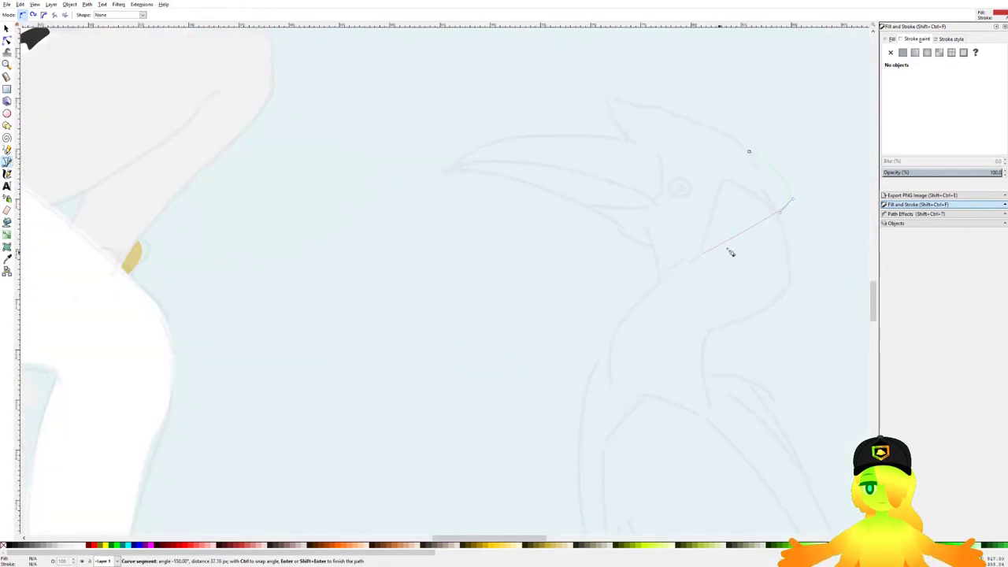
scroll(791, 213, "up", 2)
left_click(805, 236)
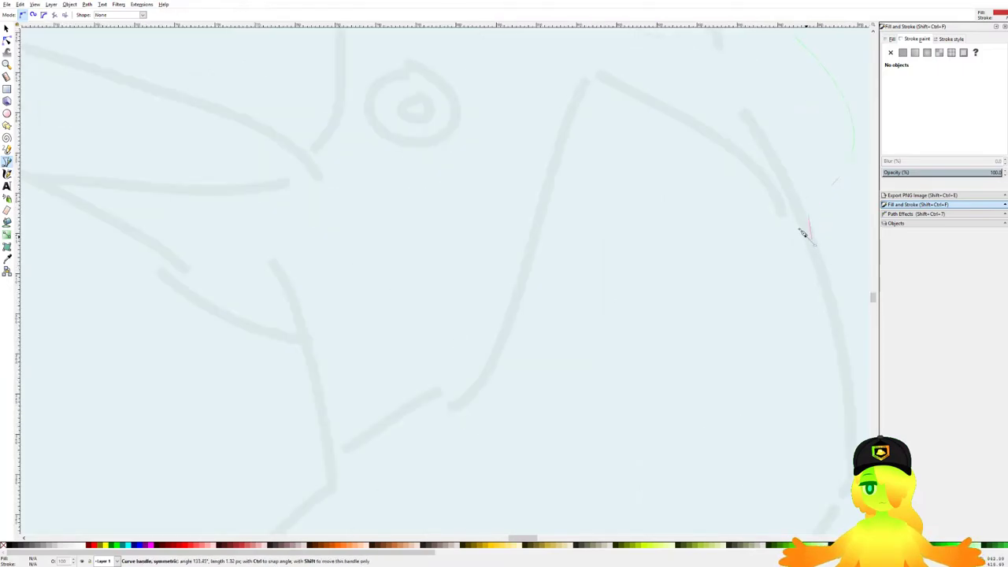
Step: Continue the path from the nape over the top of the cheek patch and down the patch's front edge
scroll(533, 229, "down", 2)
left_click_drag(525, 253, 602, 166)
left_click_drag(602, 166, 601, 170)
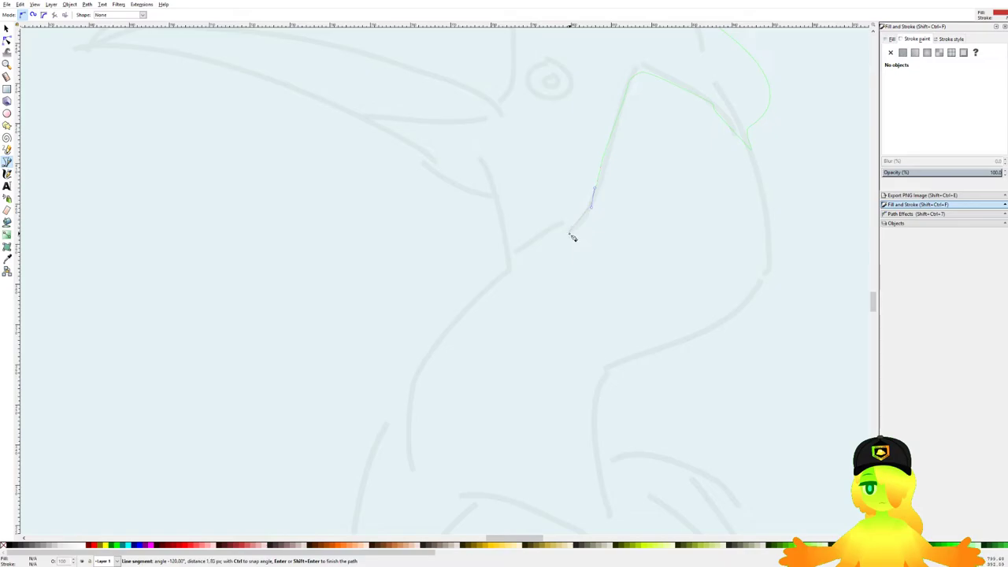
scroll(572, 238, "down", 5)
scroll(645, 188, "up", 2)
scroll(644, 183, "up", 4)
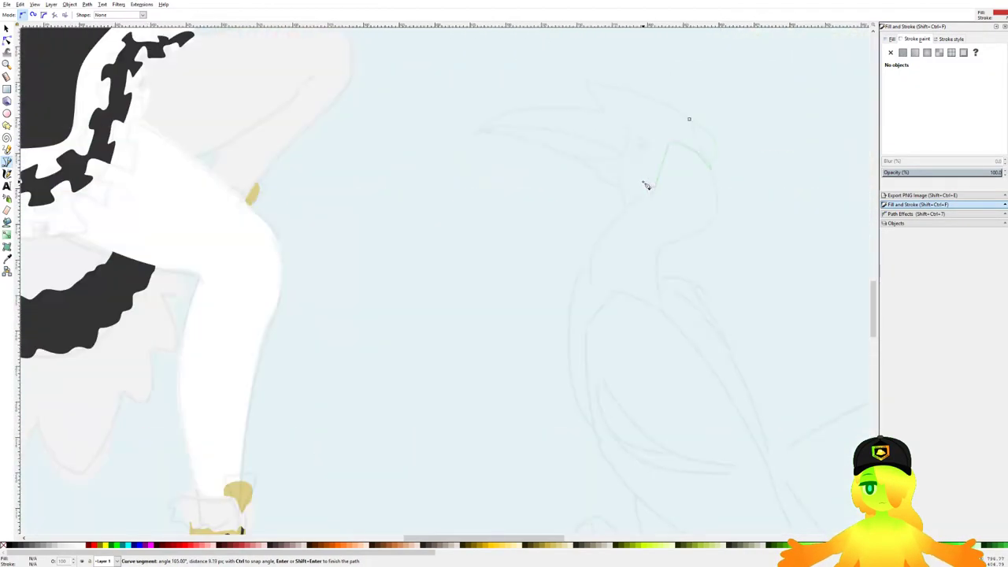
scroll(645, 186, "down", 3)
scroll(647, 185, "up", 3)
scroll(651, 183, "down", 5)
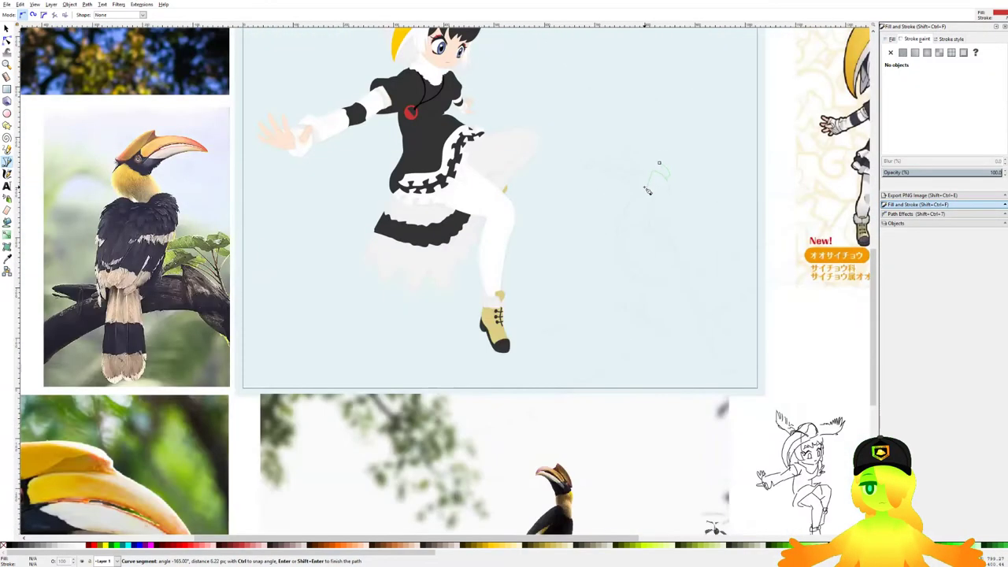
scroll(709, 168, "up", 1)
scroll(708, 168, "up", 6)
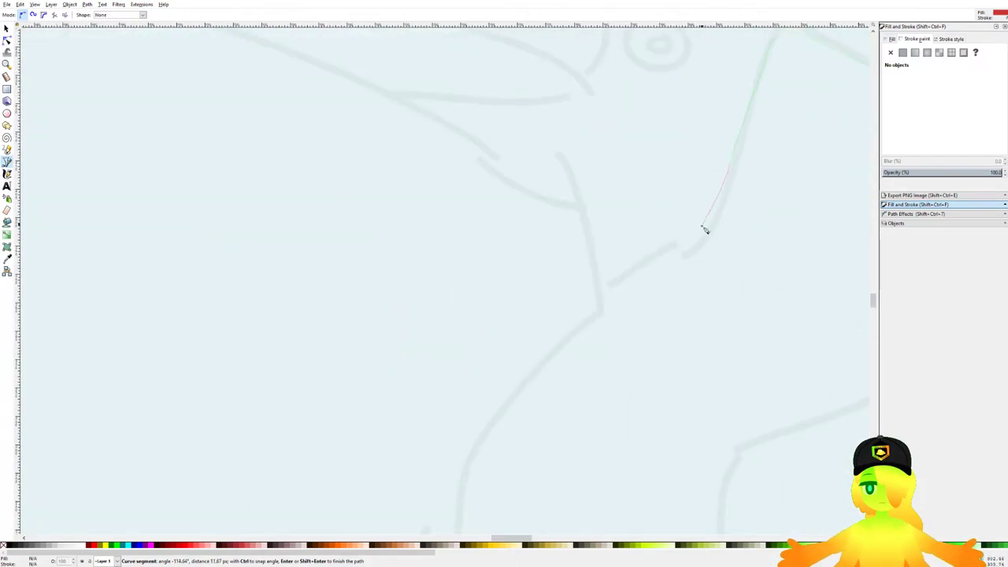
Step: Extend the path from the cheek patch across to the throat corner and up the throat's front line to the chin
scroll(602, 315, "down", 5)
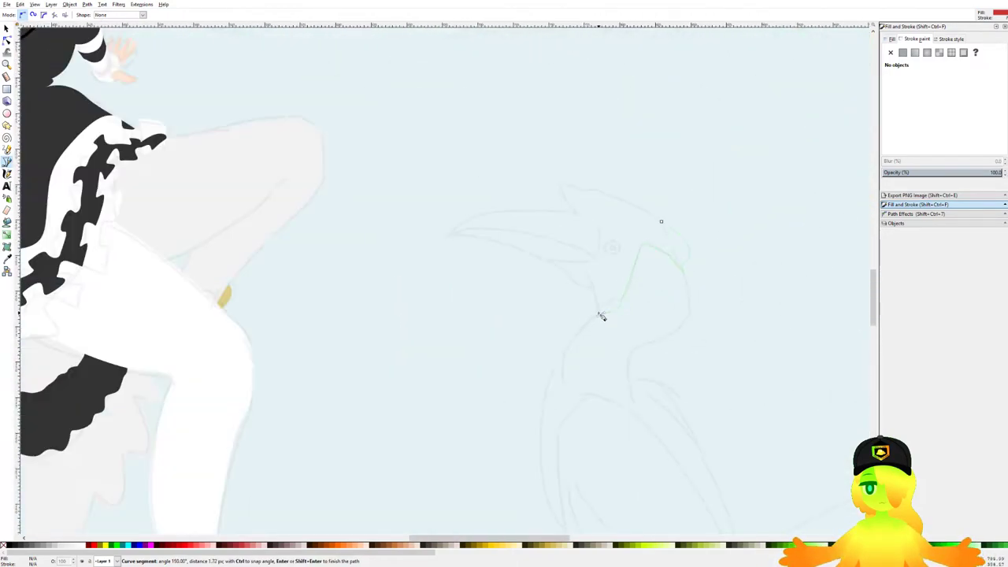
scroll(605, 303, "up", 5)
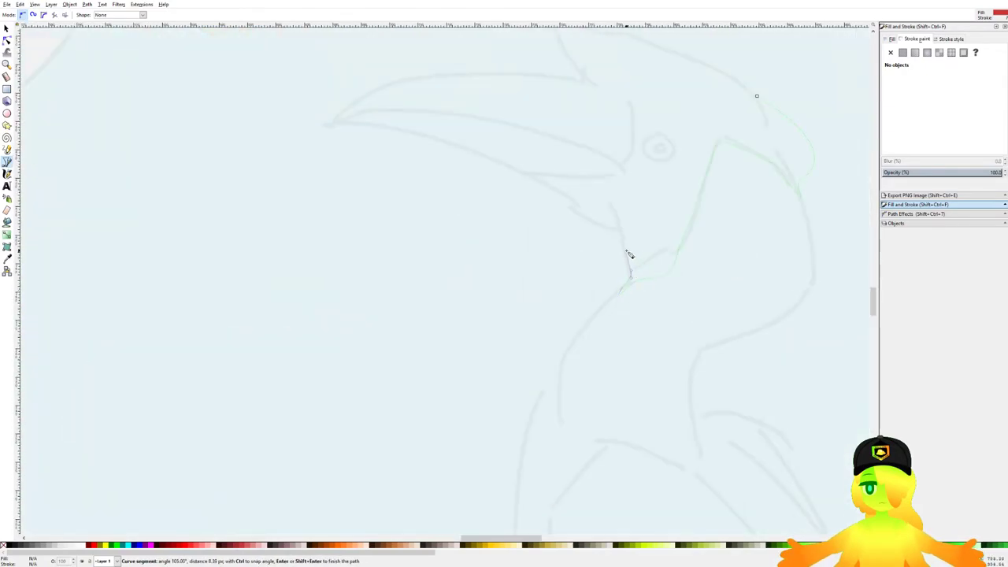
scroll(631, 236, "down", 5)
scroll(689, 236, "up", 3)
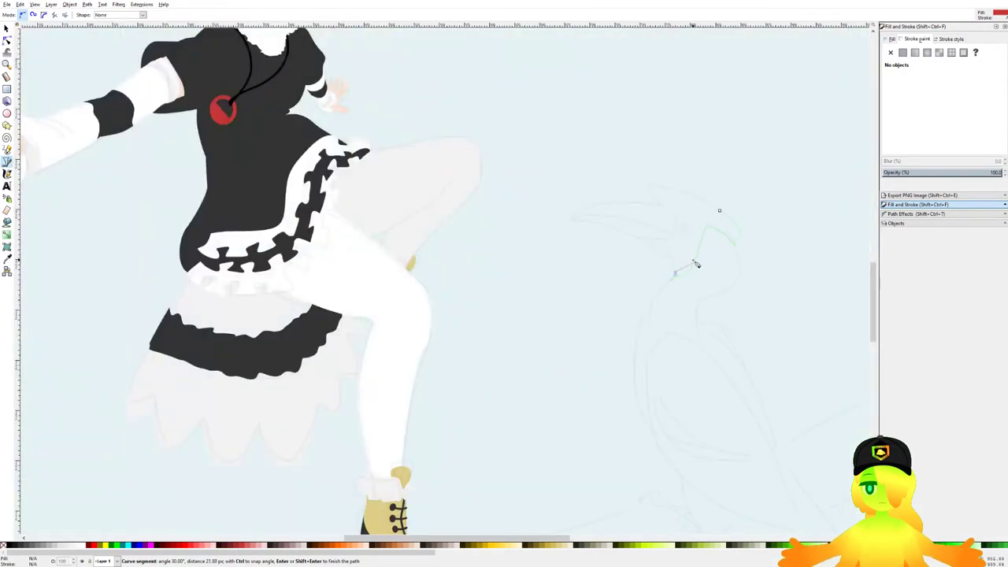
scroll(696, 264, "up", 3)
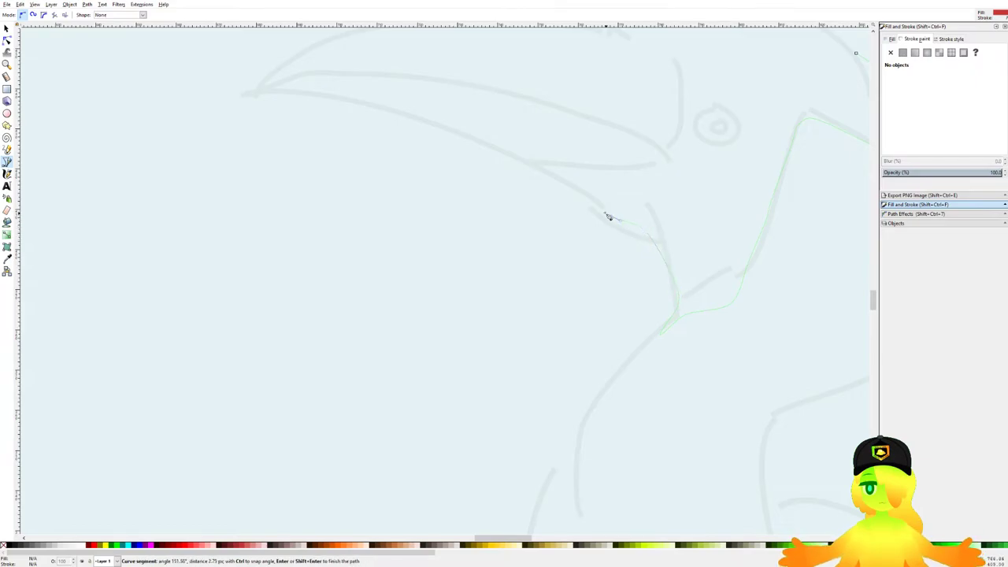
Step: Extend the hornbill head path from the chin along the jaw line to the underside of the beak's base
scroll(640, 225, "up", 2)
left_click_drag(502, 157, 529, 215)
left_click_drag(530, 217, 508, 197)
left_click_drag(444, 149, 405, 131)
Step: Close the head path with one curve arching from the beak's base over the crown to its starting point
scroll(326, 61, "down", 5)
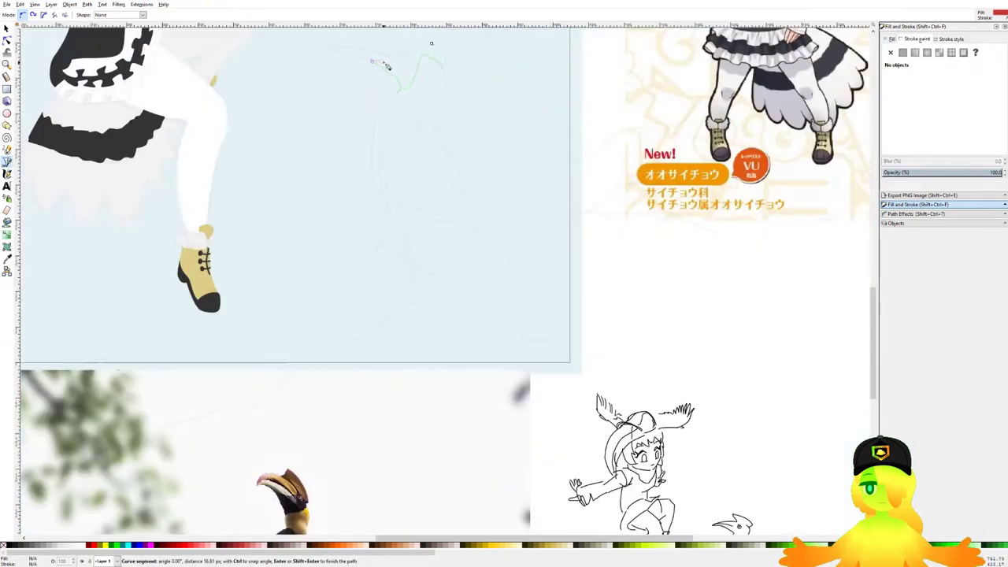
scroll(763, 211, "down", 4)
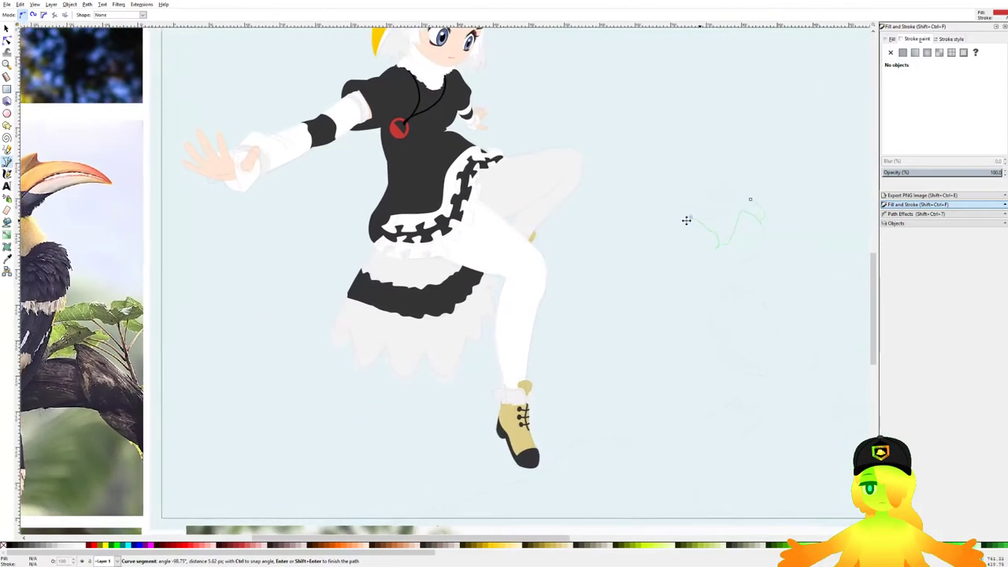
scroll(768, 228, "up", 5)
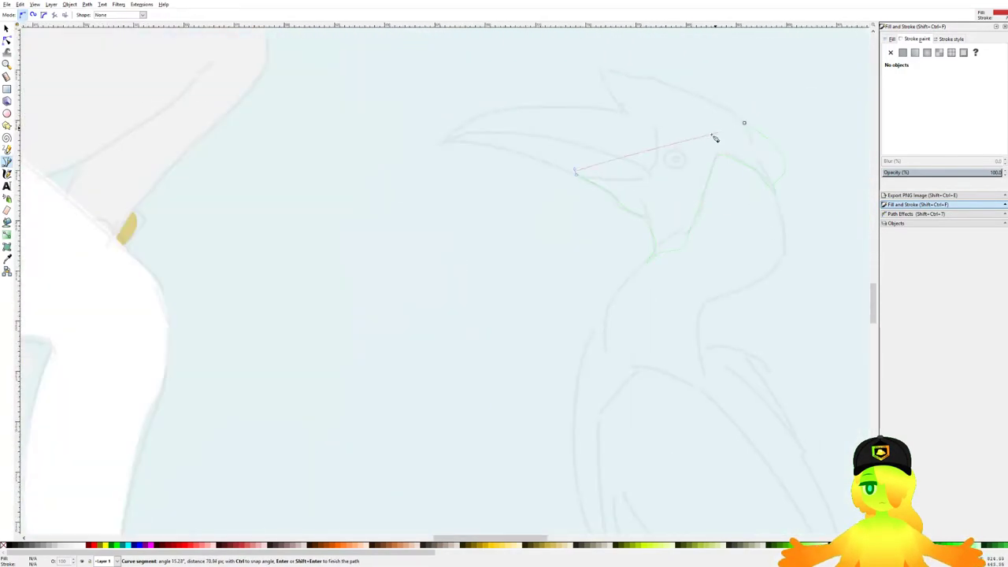
scroll(668, 139, "down", 6)
scroll(698, 137, "up", 6)
scroll(674, 145, "down", 4)
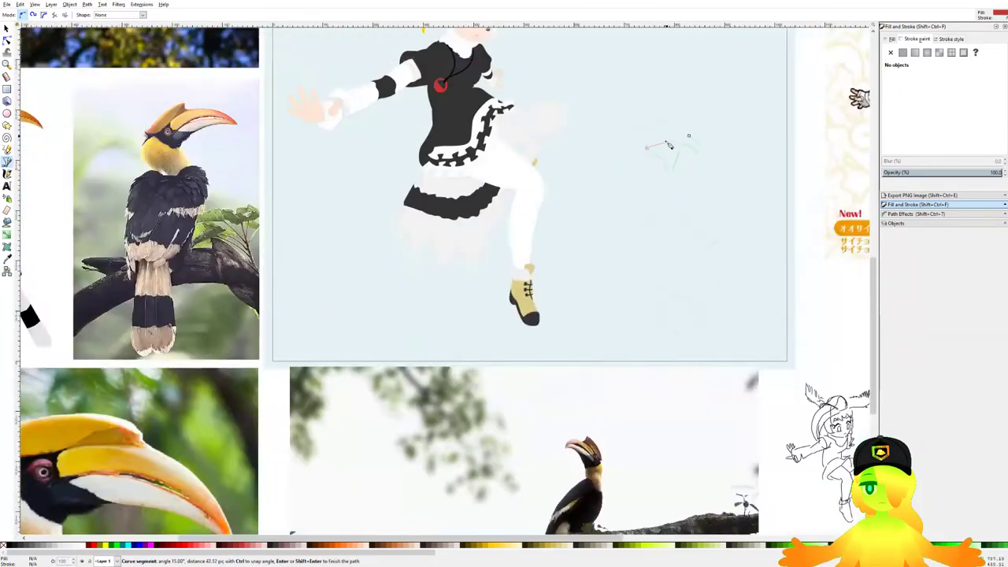
scroll(687, 157, "down", 3)
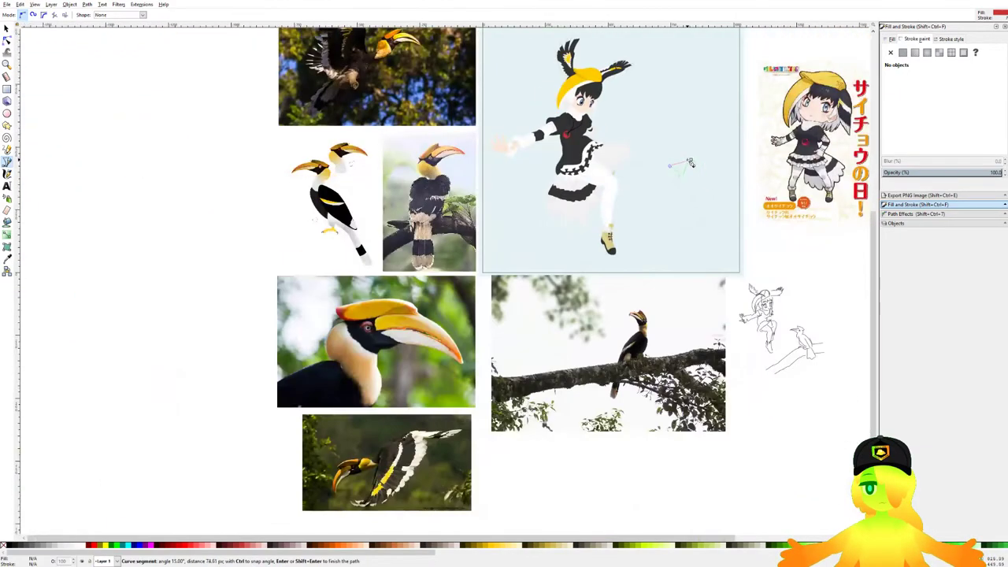
scroll(689, 162, "up", 6)
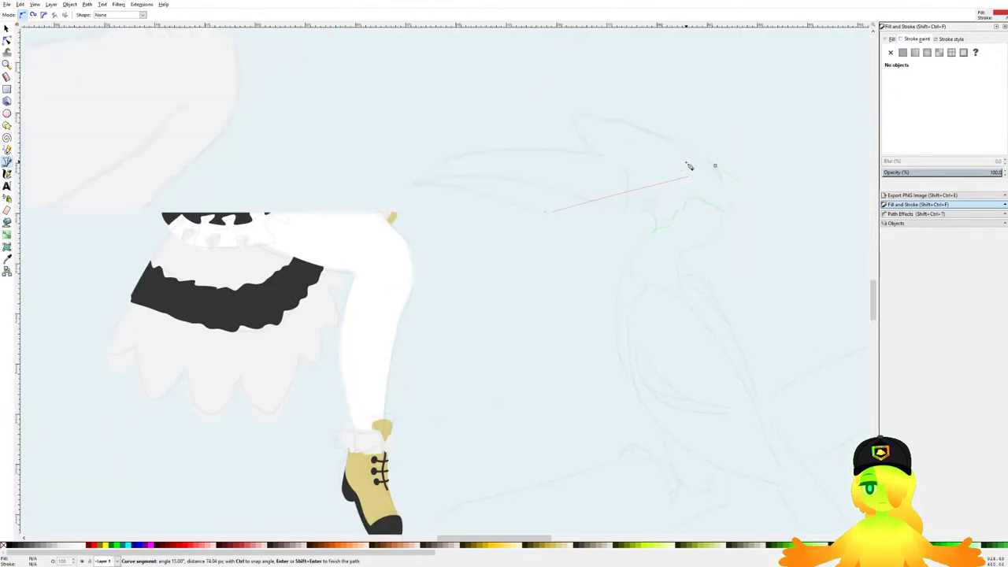
left_click(728, 168)
scroll(244, 392, "down", 2)
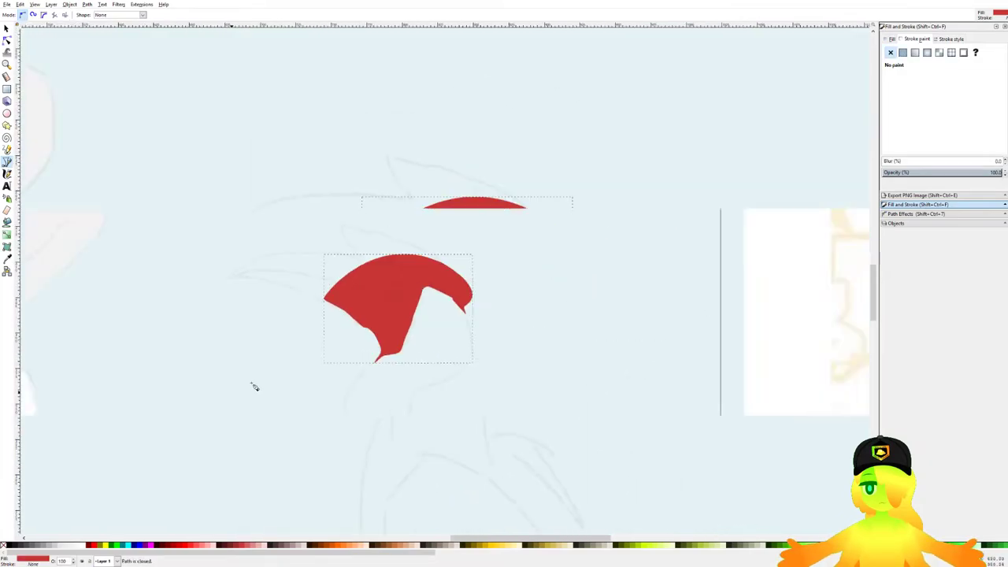
Step: Fill the hornbill's head shape with dark grey and save the document
scroll(414, 383, "down", 3)
left_click(22, 546)
left_click_drag(396, 374, 765, 239)
key("ctrl+s")
scroll(516, 293, "down", 3)
scroll(782, 226, "up", 2)
left_click_drag(836, 221, 794, 231)
key("ctrl+s")
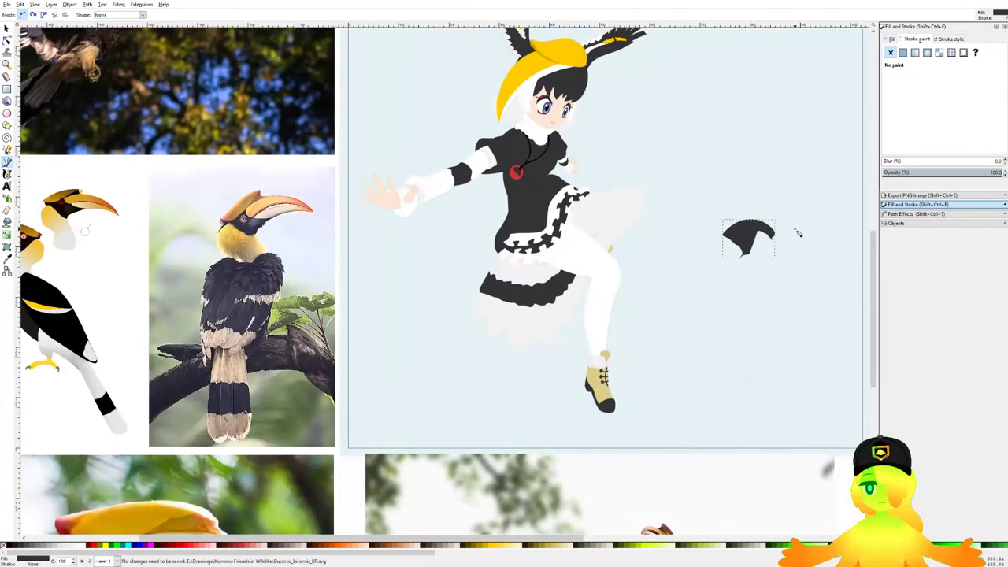
Step: Start a Bezier path at the mouth corner on the head and curve it along the lower beak's bottom edge
scroll(761, 230, "up", 6)
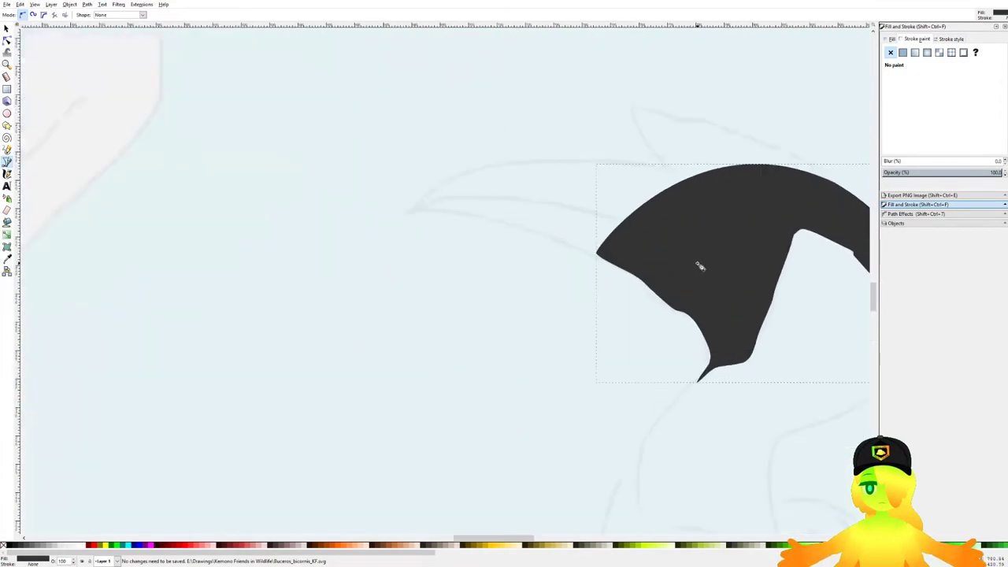
left_click(704, 249)
scroll(544, 263, "down", 7)
left_click_drag(554, 265, 732, 235)
scroll(732, 235, "up", 5)
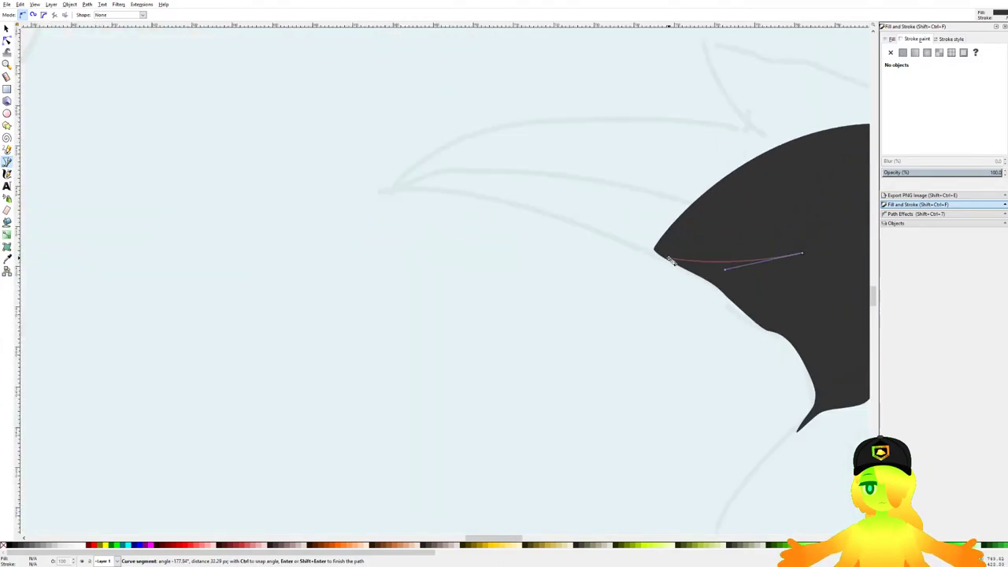
left_click_drag(601, 235, 566, 219)
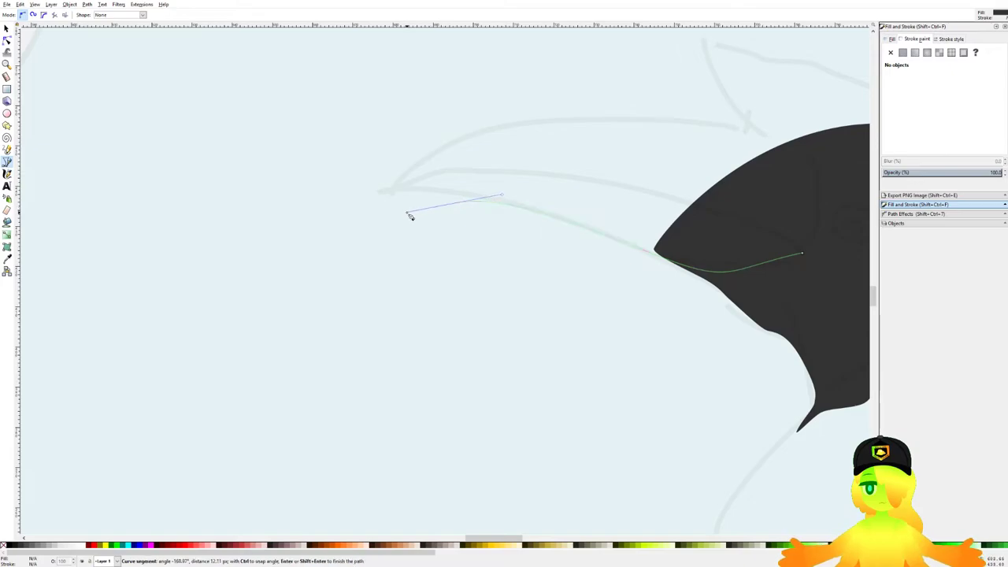
Step: Carry the lower beak path around the tip, back along its upper edge to the mouth corner, and close it
scroll(406, 218, "up", 3)
scroll(545, 200, "down", 2)
left_click_drag(547, 198, 396, 199)
left_click_drag(453, 167, 543, 156)
left_click_drag(621, 169, 462, 182)
scroll(600, 212, "down", 8)
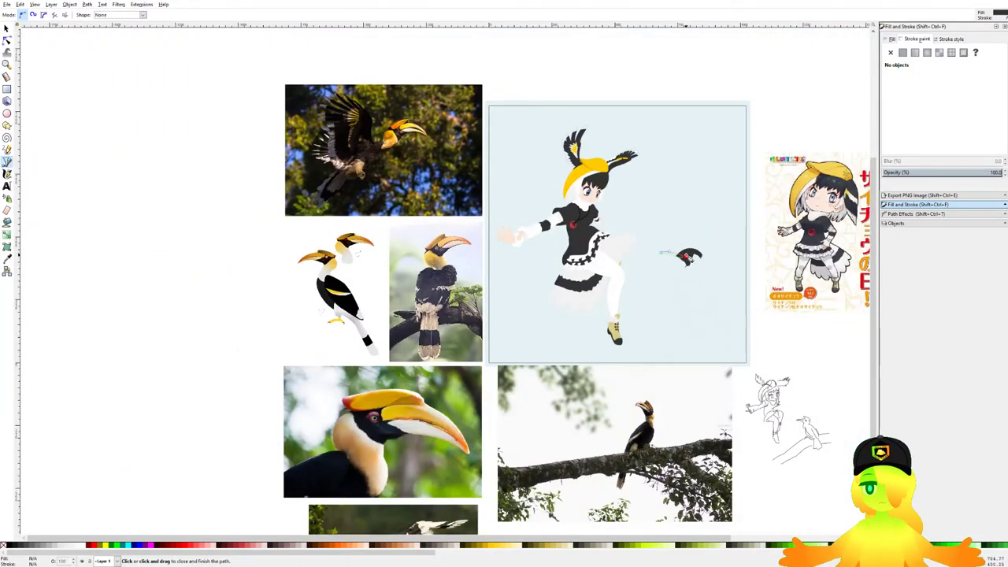
scroll(688, 256, "up", 8)
left_click_drag(644, 295, 756, 434)
key("Return")
scroll(708, 412, "down", 4)
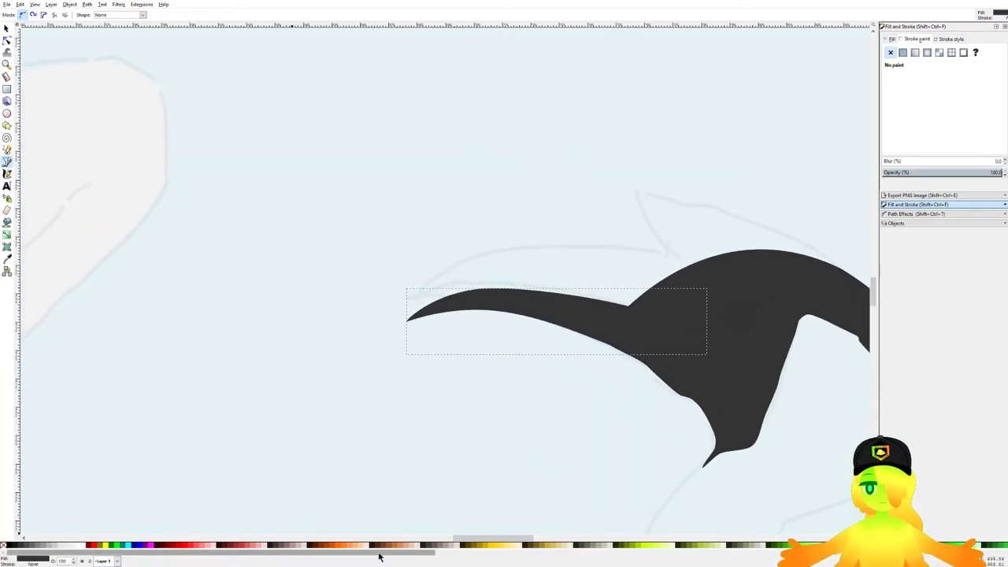
Step: Fill the lower beak shape with white and save the document
scroll(646, 312, "down", 5)
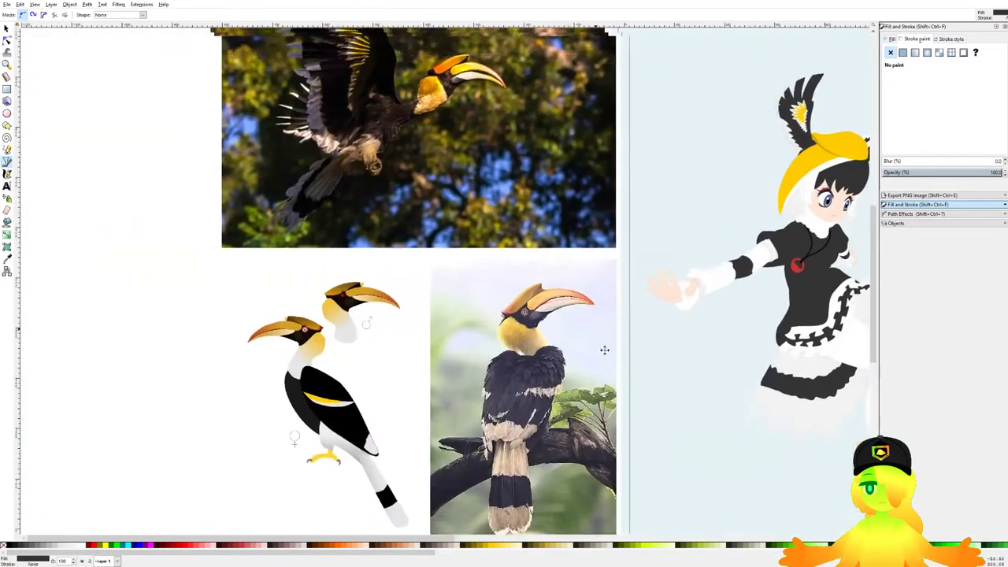
left_click_drag(604, 349, 621, 395)
left_click_drag(724, 285, 220, 228)
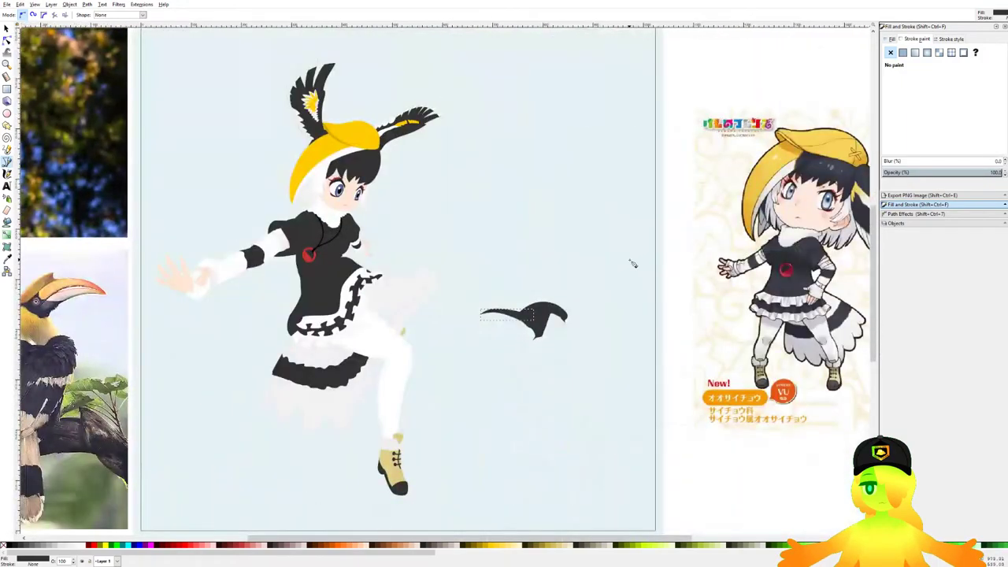
scroll(496, 319, "up", 5)
left_click(86, 542)
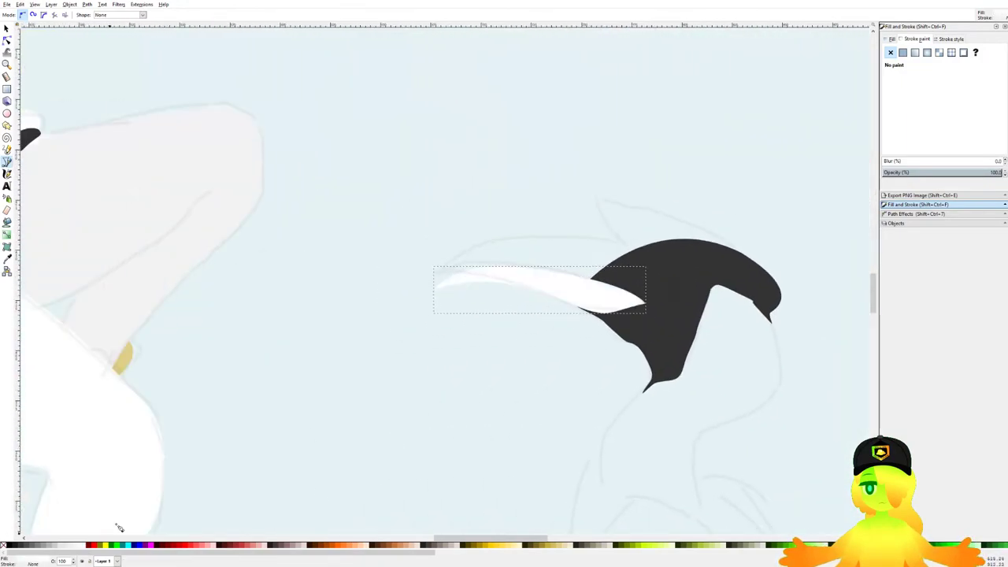
key("plus")
left_click_drag(651, 240, 420, 185)
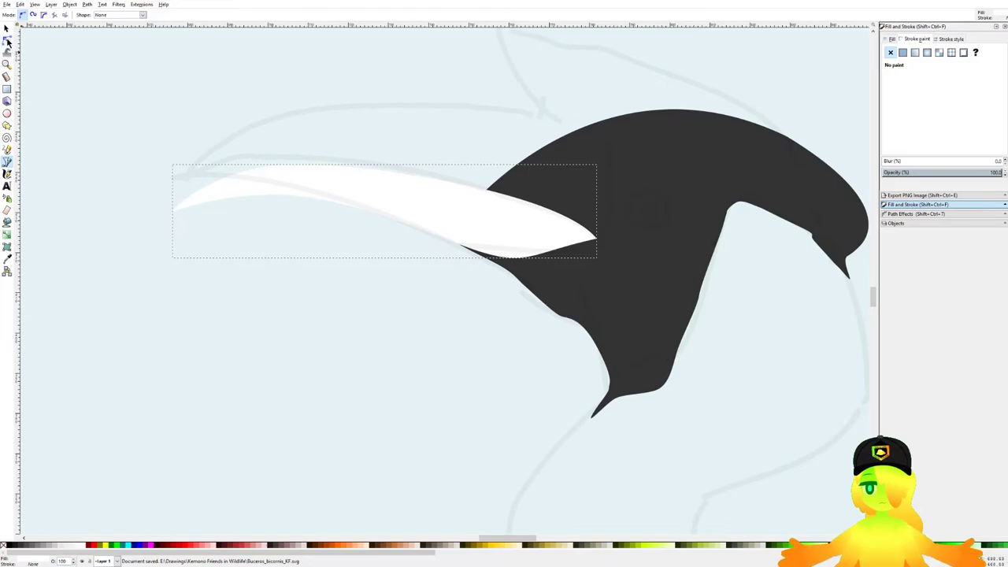
Step: Add a node on each side of the lower beak's rear corner and round off that corner
left_click(8, 41)
scroll(570, 210, "up", 2)
left_click(623, 269)
left_click(623, 268, "ctrl")
key("ctrl+z")
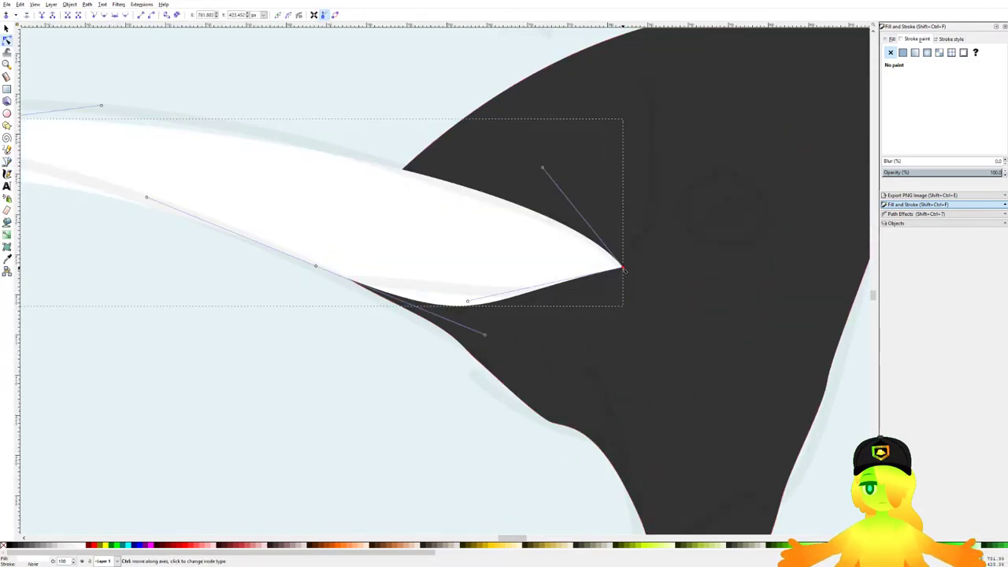
left_click(586, 238)
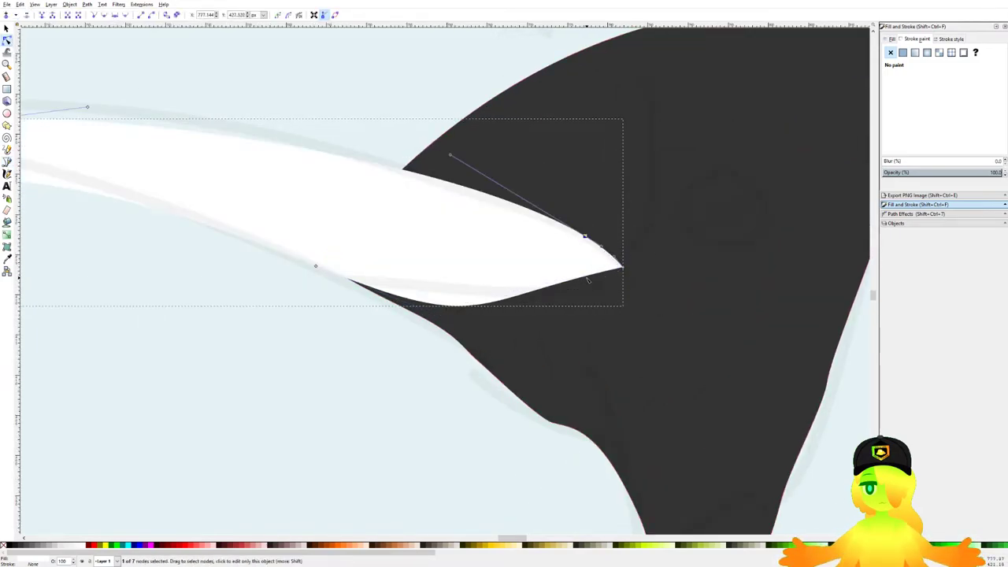
double_click(595, 283)
left_click(52, 15)
left_click(380, 446)
left_click(380, 446)
Step: Apply a linear gradient fill to the lower beak shape and open the gradient for editing
scroll(543, 300, "down", 4)
left_click_drag(556, 301, 598, 291)
left_click(568, 278)
scroll(533, 259, "up", 2)
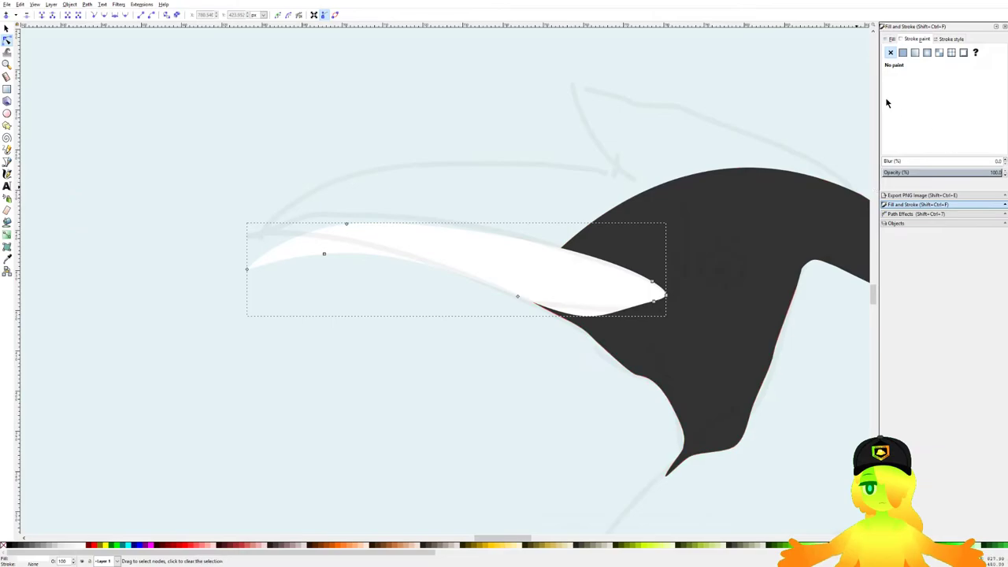
left_click(914, 53)
left_click(891, 53)
left_click(891, 39)
left_click(914, 52)
left_click(900, 148)
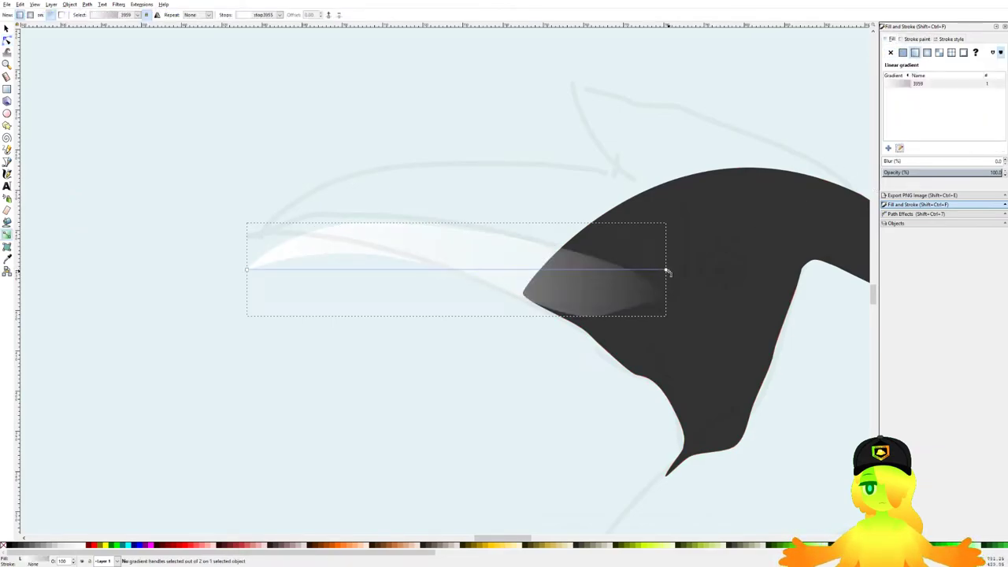
Step: Set the gradient's rear stop to opaque white with alpha 255 and colour the beak-tip stop golden yellow
left_click(667, 270)
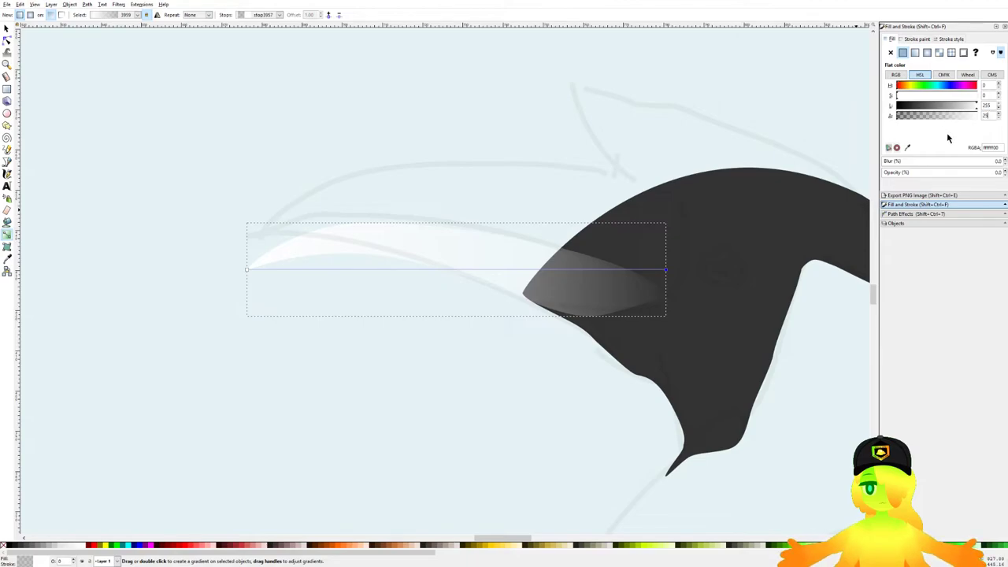
key("Return")
left_click(247, 270)
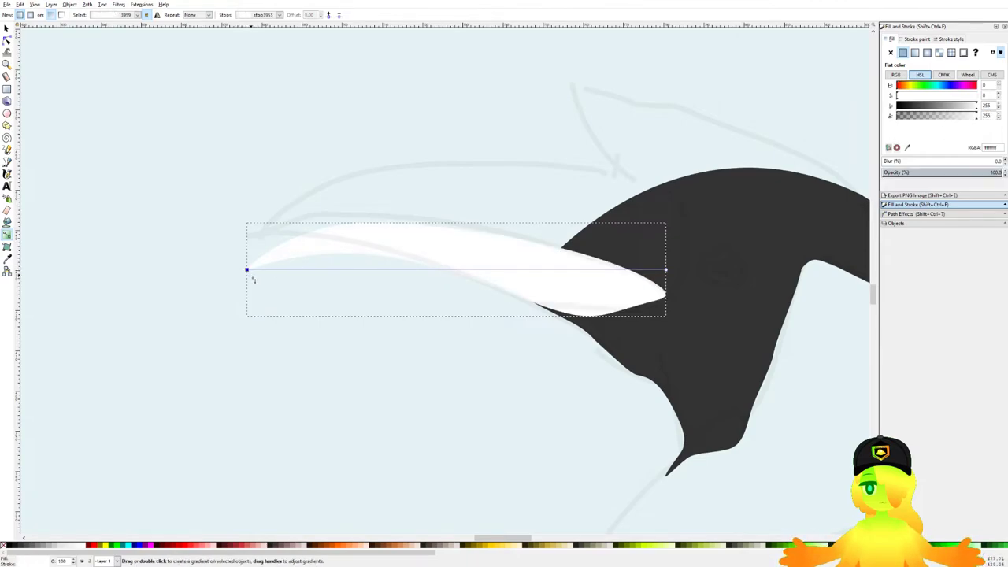
left_click(491, 542)
Step: Move the beak gradient's white end forward toward the tip to shorten the blend, and save the document
left_click_drag(673, 274, 595, 270)
left_click(574, 267)
scroll(574, 263, "down", 8)
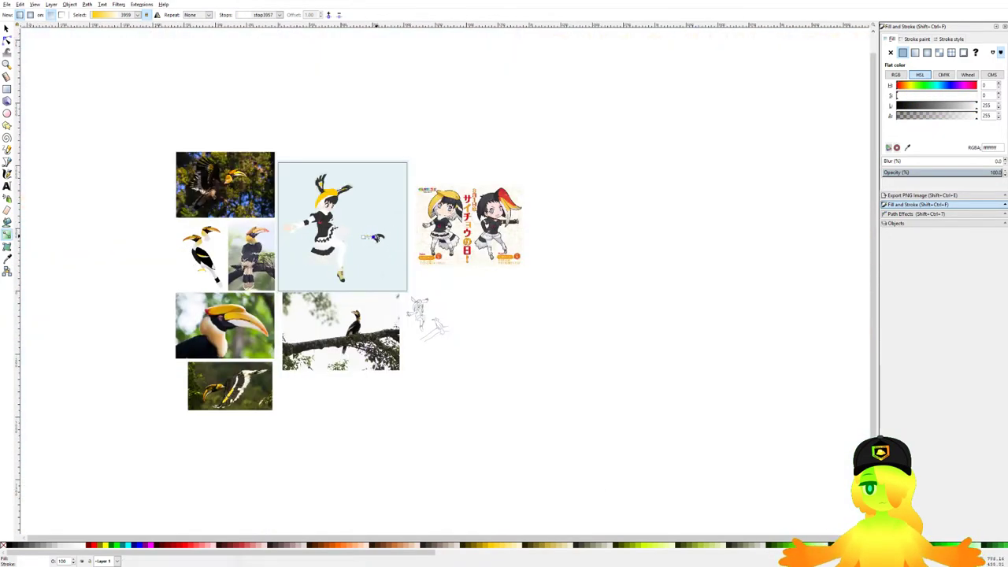
scroll(228, 201, "up", 4)
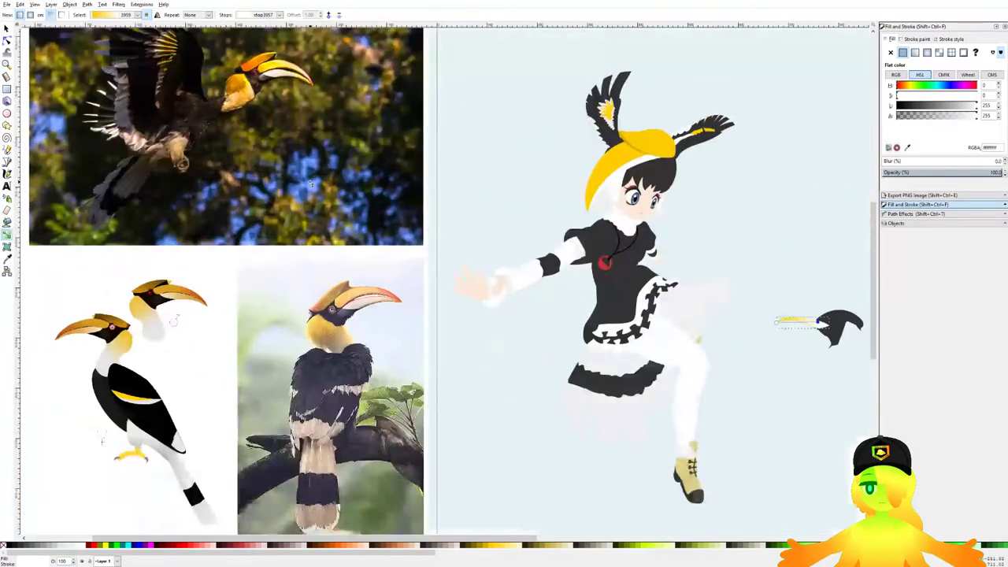
left_click_drag(361, 157, 336, 155)
key("ctrl+s")
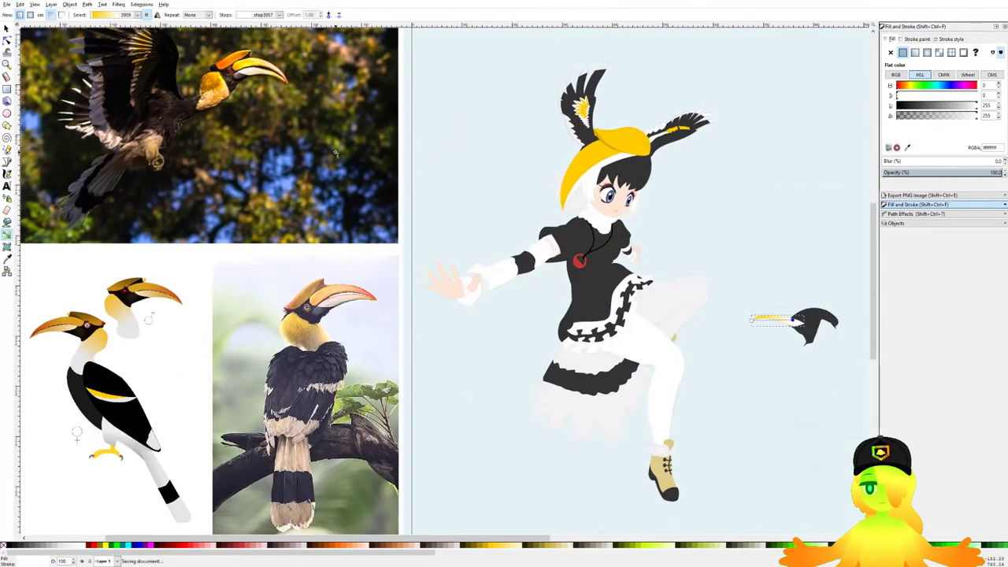
left_click_drag(471, 236, 428, 216)
Step: Start a Bezier path midway along the upper beak's sketched top edge and run it back to the foot of the casque
left_click(7, 161)
scroll(661, 254, "right", 2)
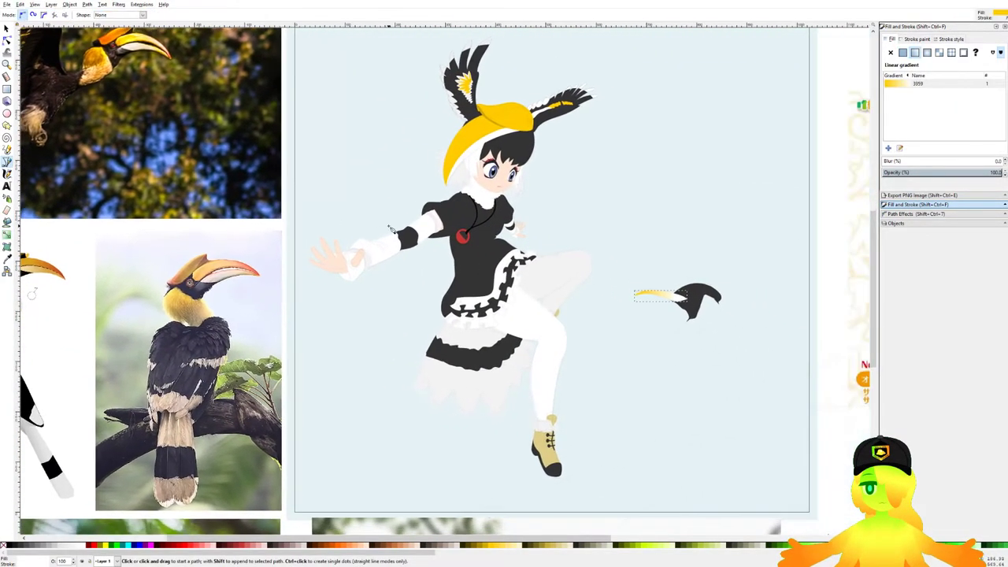
scroll(703, 295, "up", 4)
scroll(658, 304, "up", 4)
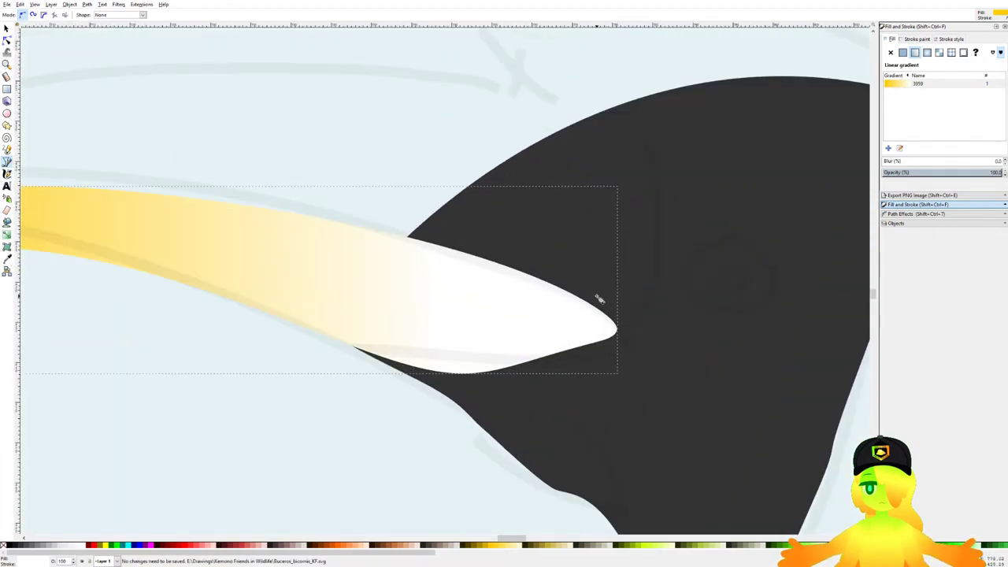
left_click_drag(599, 299, 619, 311)
key("Escape")
scroll(664, 173, "down", 4)
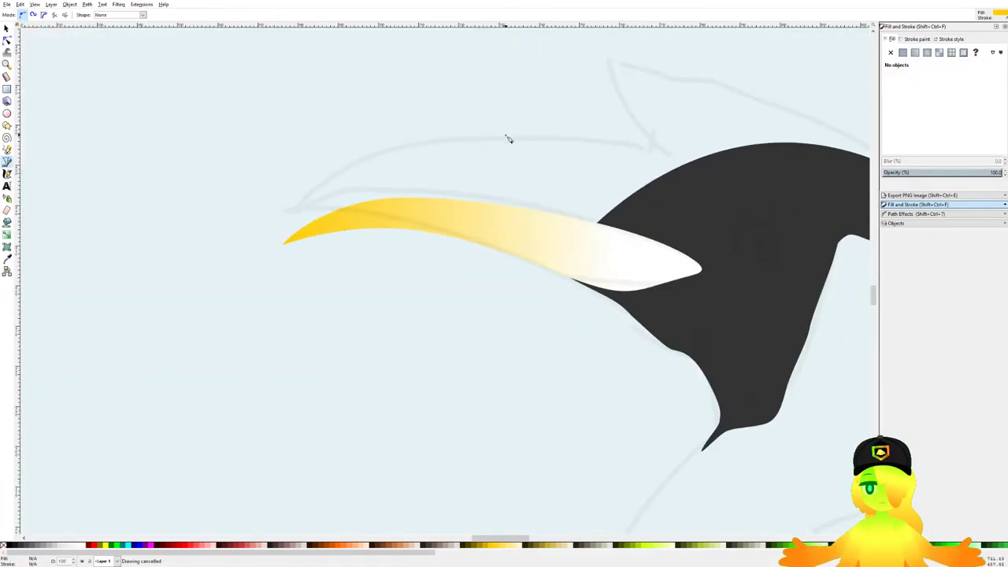
scroll(720, 186, "down", 6)
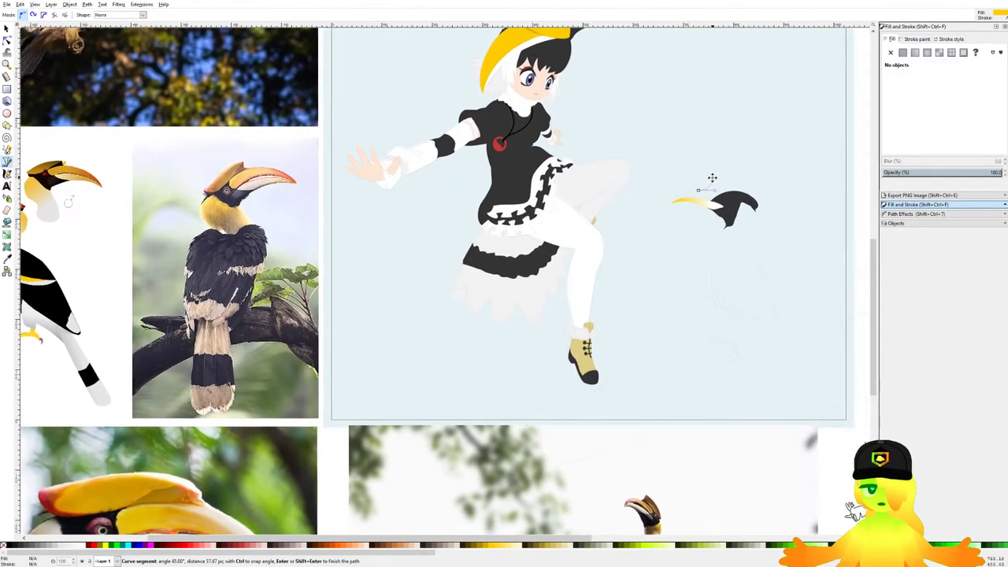
scroll(717, 181, "up", 4)
scroll(763, 256, "up", 3)
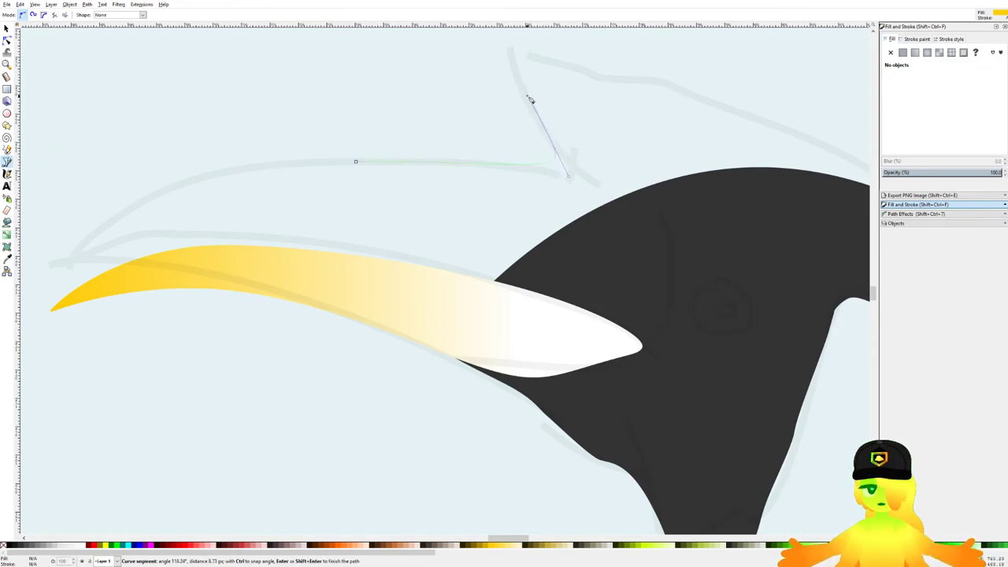
Step: Examine the shape and colouring of the casque and upper beak in the hornbill reference images
scroll(523, 79, "down", 6)
left_click_drag(526, 78, 593, 135)
scroll(593, 133, "up", 5)
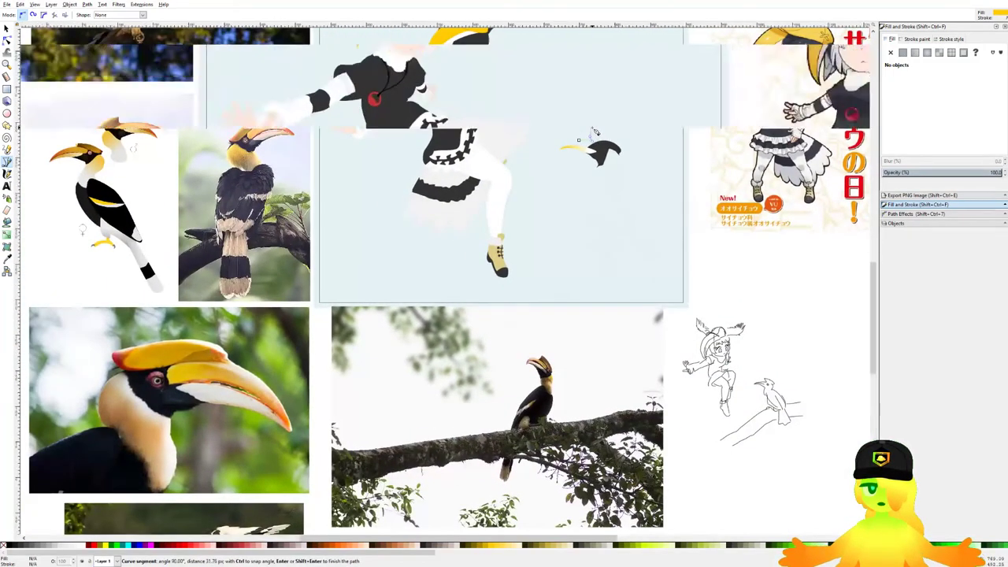
scroll(588, 136, "down", 4)
left_click_drag(493, 173, 762, 97)
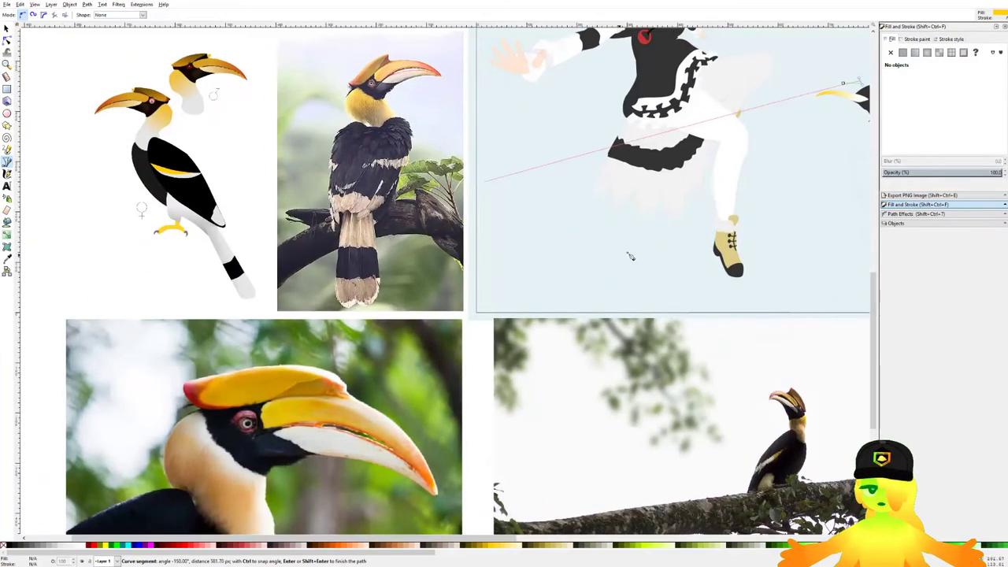
left_click_drag(474, 163, 578, 479)
scroll(375, 145, "up", 3)
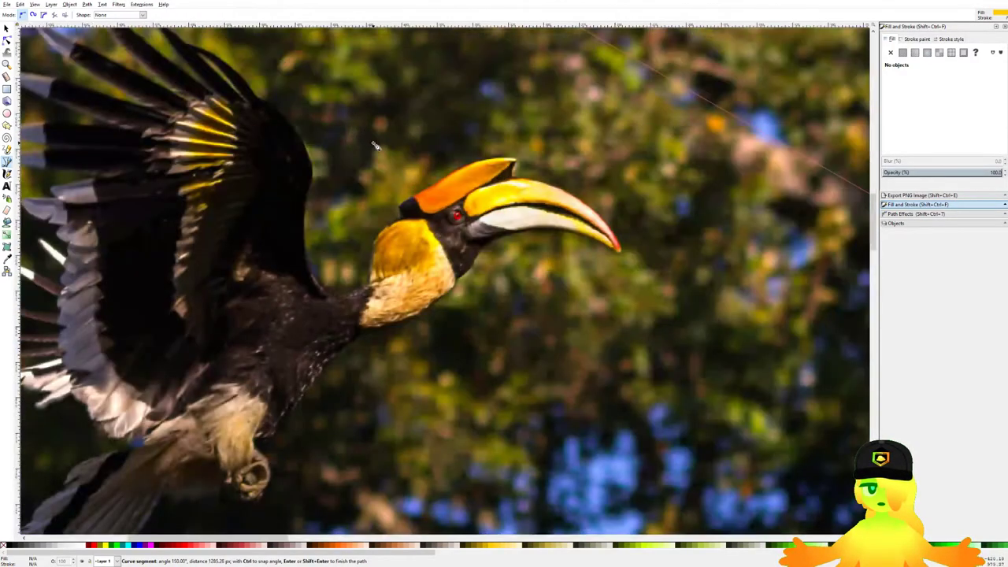
scroll(376, 145, "down", 4)
scroll(527, 200, "up", 2)
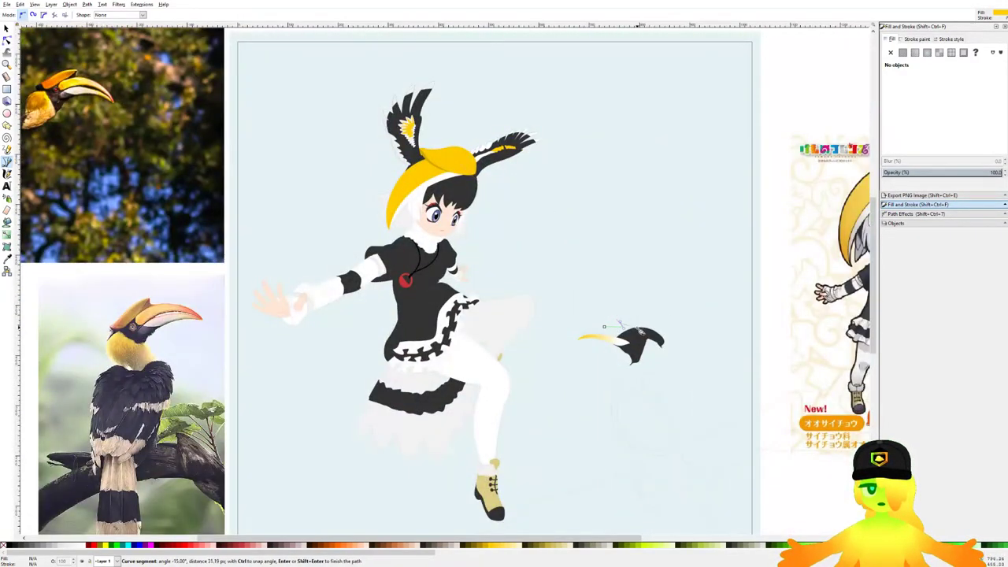
Step: Extend the path up the casque's front to its peak and back along its curved top edge to the rear of the head
scroll(641, 332, "up", 5)
left_click(554, 305)
left_click(515, 197)
scroll(563, 198, "down", 3)
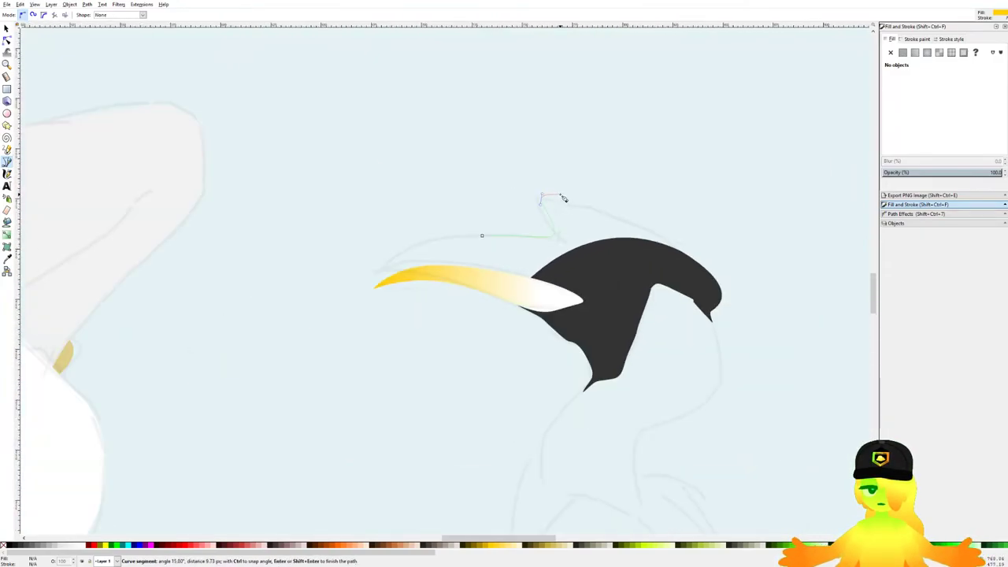
scroll(563, 199, "down", 5)
scroll(603, 218, "up", 5)
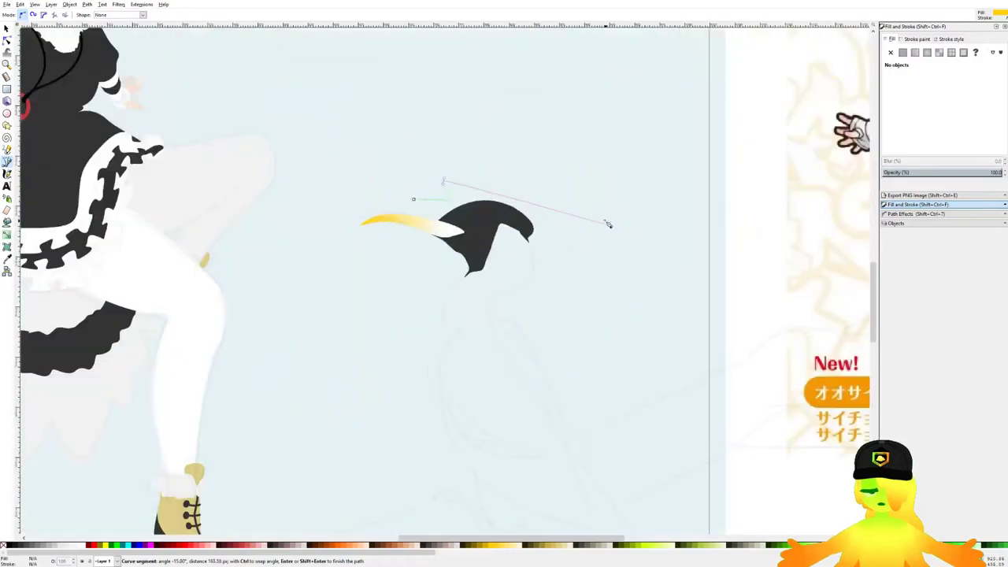
scroll(608, 224, "down", 5)
scroll(574, 242, "up", 5)
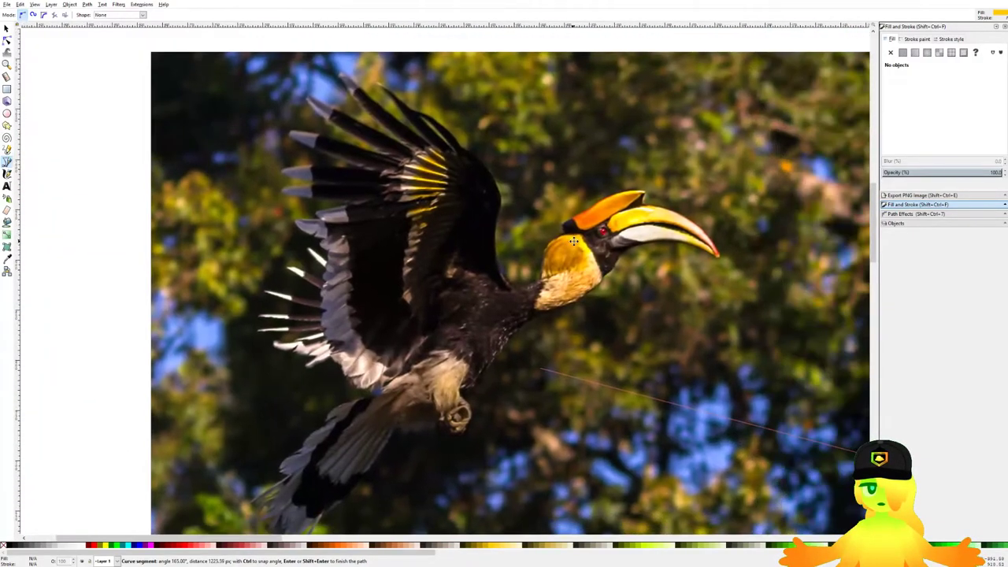
scroll(575, 242, "down", 5)
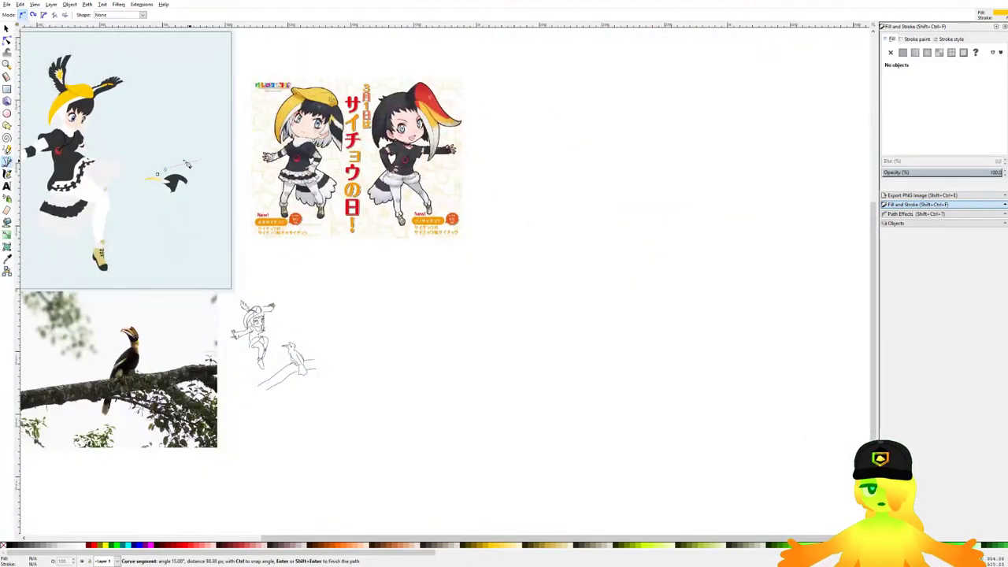
scroll(194, 164, "up", 5)
left_click_drag(373, 175, 434, 205)
left_click_drag(495, 267, 541, 298)
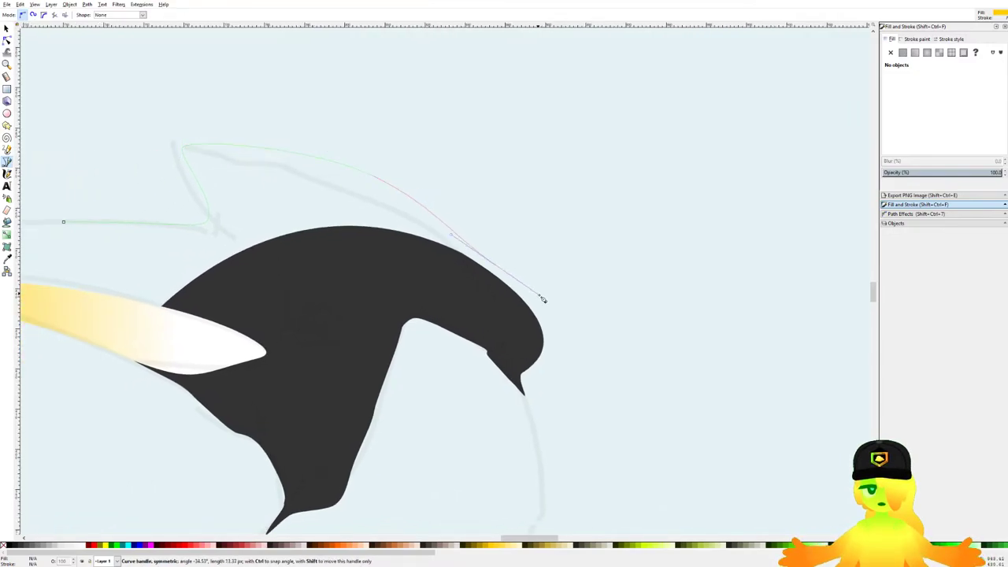
Step: Check the hornbill references and curve the path around the casque's rear end, then forward along its lower edge over the head
scroll(556, 323, "down", 6)
left_click_drag(557, 334, 902, 252)
mouse_move(685, 495)
left_mouse_down()
mouse_move(685, 203)
mouse_move(646, 504)
left_mouse_up()
left_click_drag(504, 429, 544, 502)
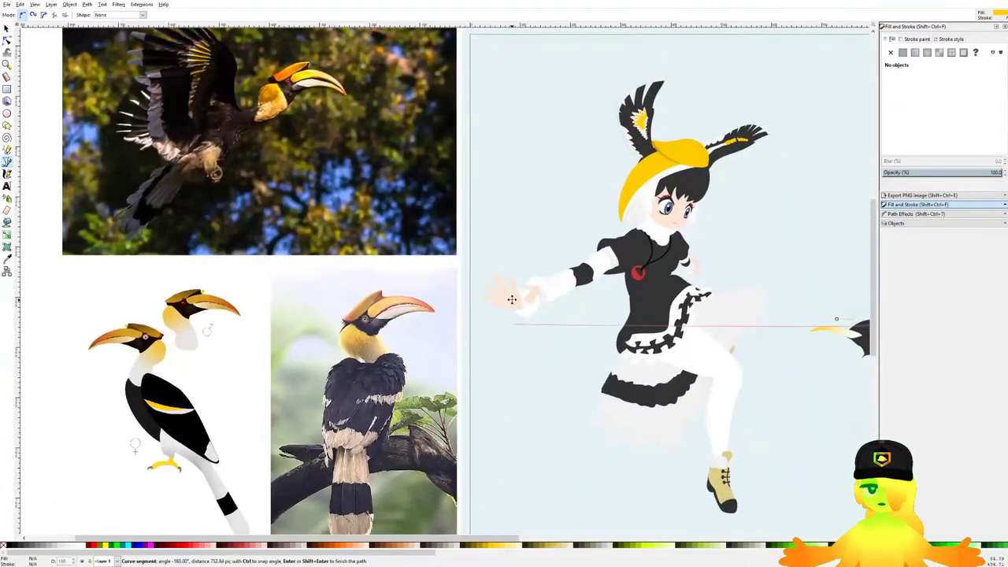
left_click_drag(516, 299, 387, 211)
left_click_drag(536, 276, 545, 329)
left_click_drag(792, 330, 580, 288)
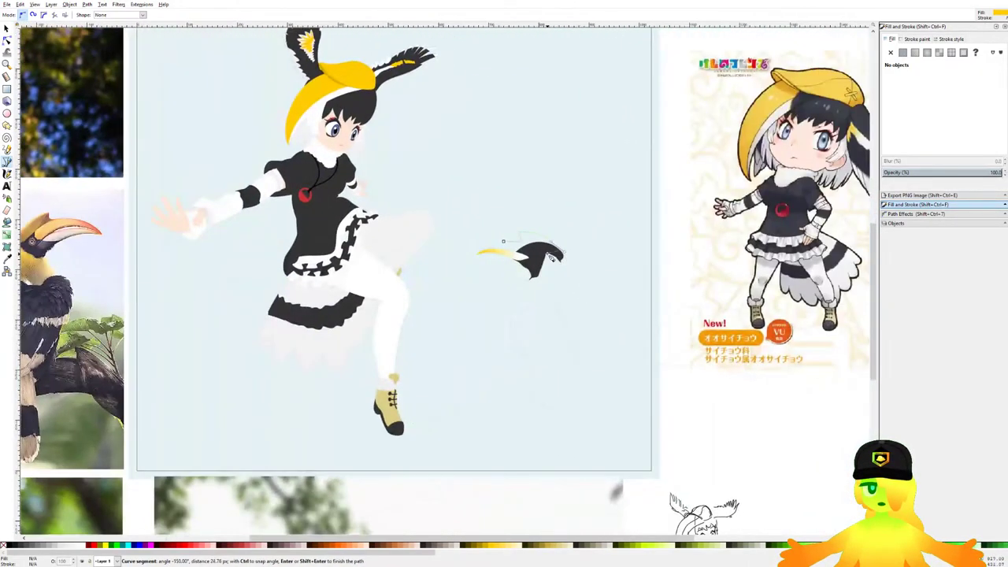
scroll(552, 249, "up", 6)
scroll(615, 258, "up", 2)
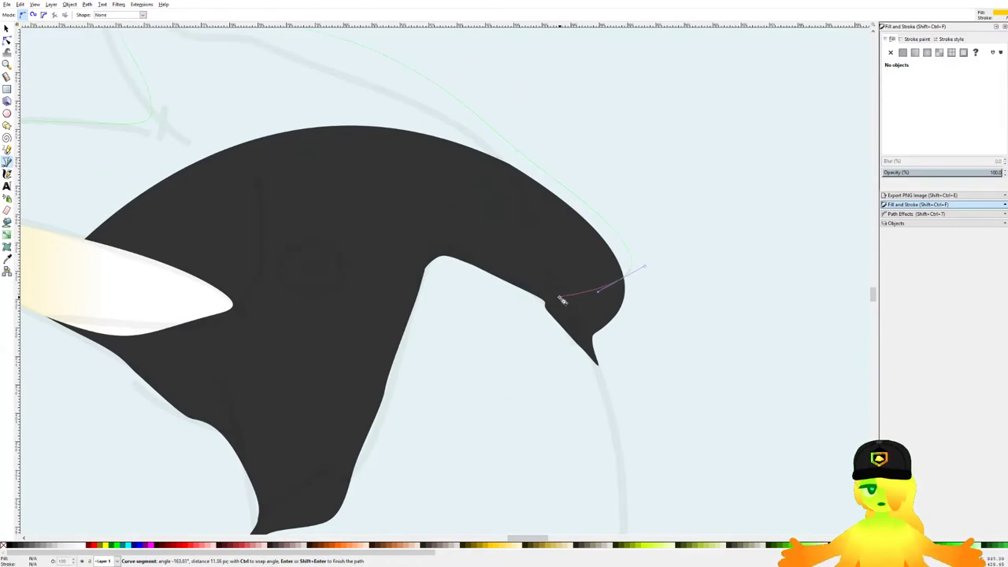
scroll(550, 261, "down", 1)
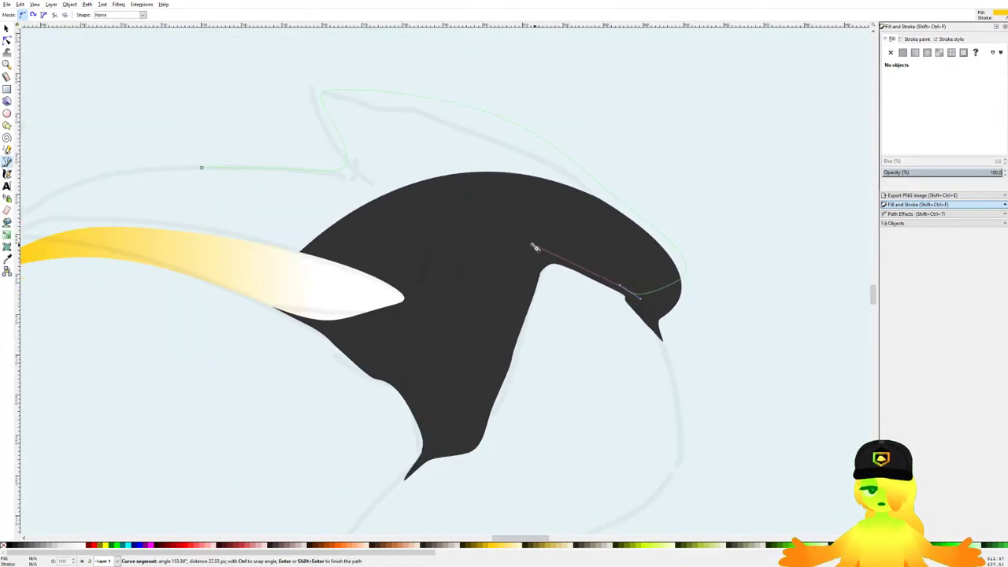
left_click_drag(493, 235, 478, 231)
Step: Redraw the last segment of the casque's lower edge so it runs forward to a corner above and in front of the sketched eye
scroll(477, 230, "down", 4)
left_click_drag(383, 252, 747, 273)
left_click_drag(257, 95, 367, 301)
left_click_drag(716, 386, 395, 236)
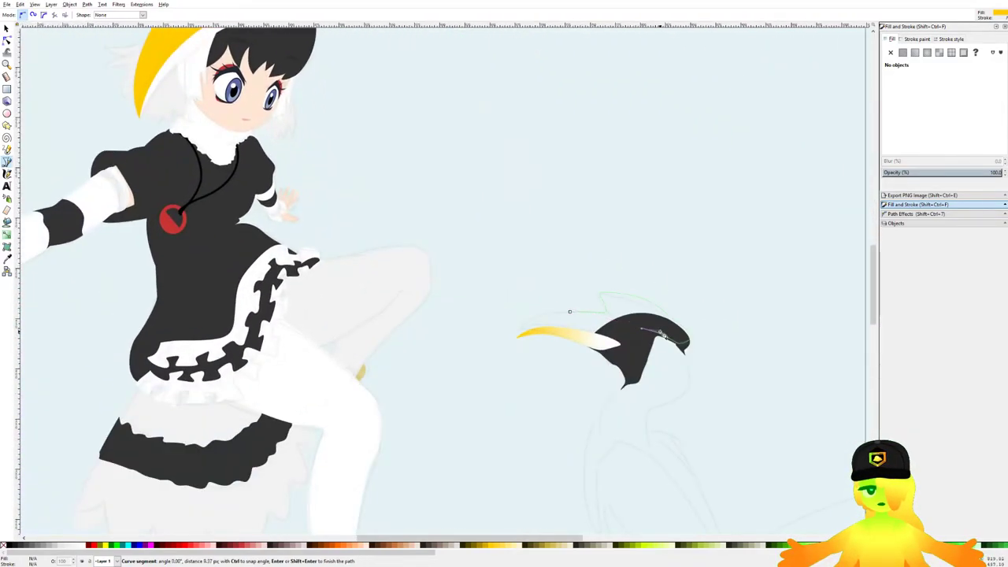
scroll(630, 329, "up", 3)
scroll(630, 331, "up", 2)
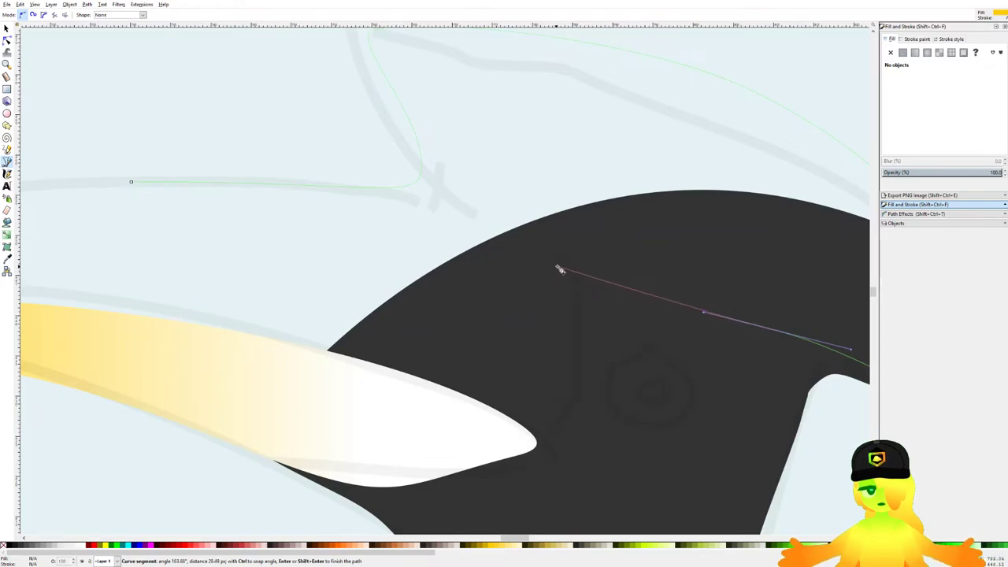
key("BackSpace")
left_click_drag(857, 356, 648, 282)
Step: Curve the path down in front of the sketched eye to meet the rear end of the lower beak
left_click_drag(561, 420, 533, 435)
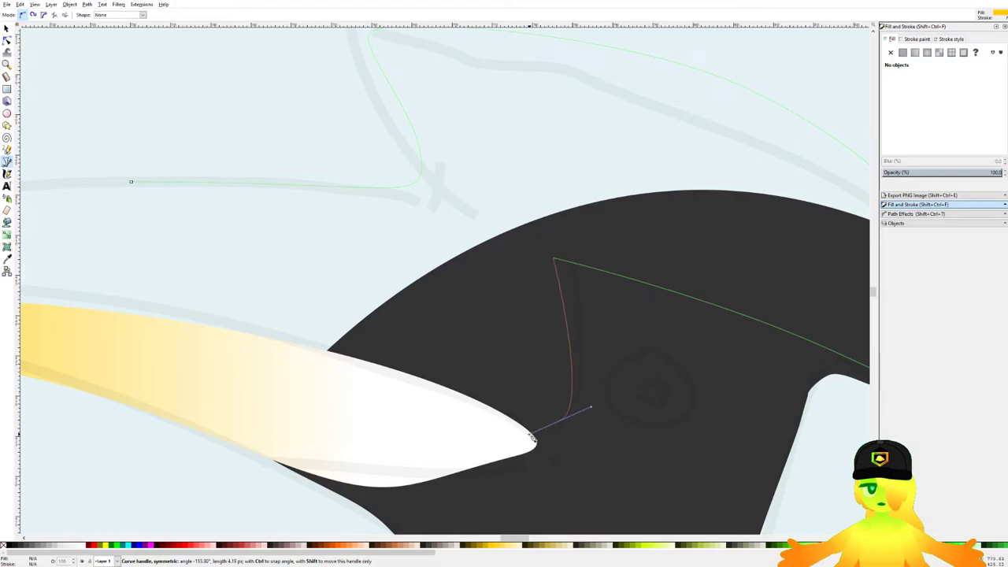
left_click_drag(472, 386, 531, 339)
key("BackSpace")
left_click_drag(637, 328, 624, 388)
left_click_drag(544, 352, 488, 320)
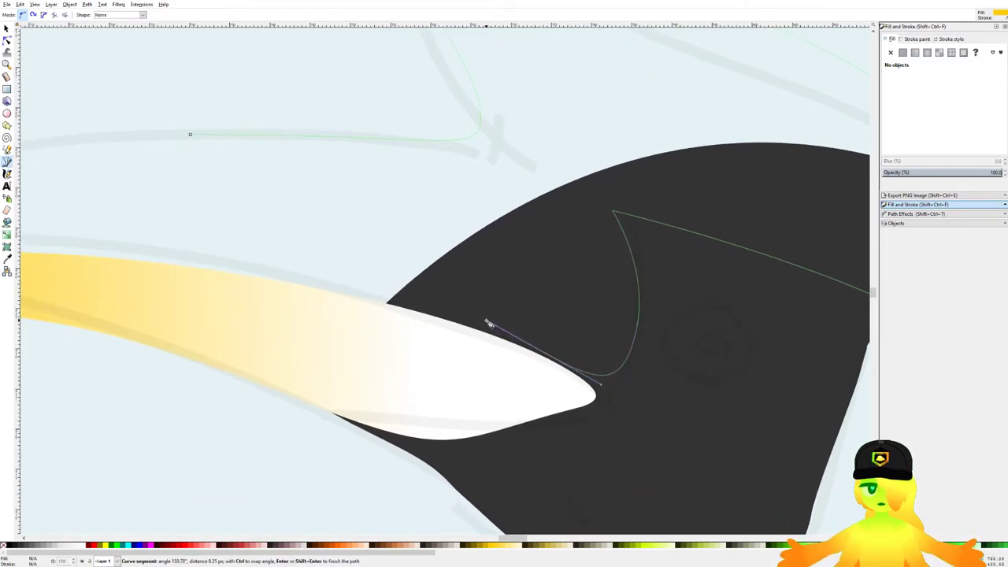
left_click_drag(367, 305, 519, 315)
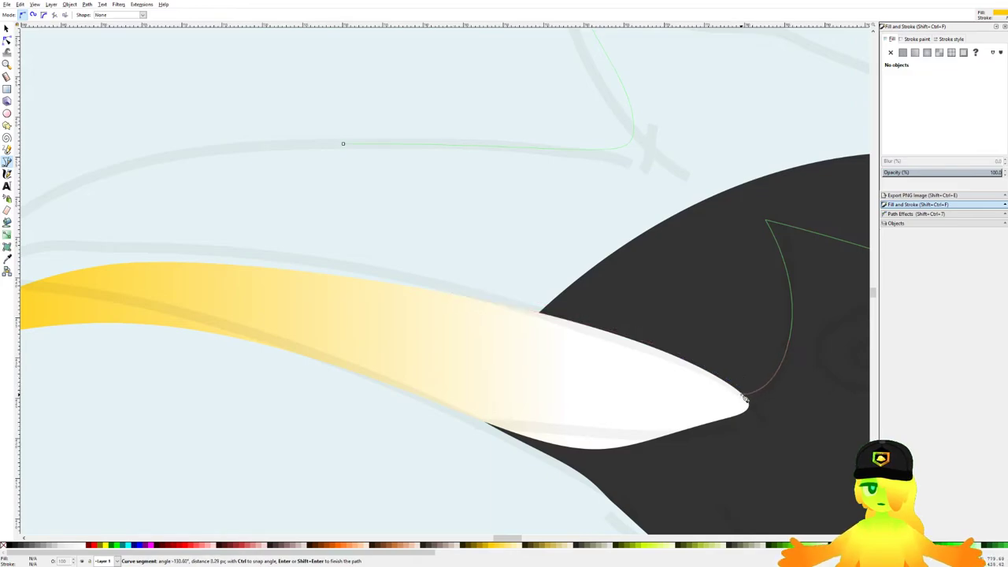
left_click_drag(719, 390, 720, 390)
Step: Trace the upper beak's lower edge forward above the lower beak to a point just beyond its tip
left_click_drag(586, 335, 727, 329)
left_click_drag(596, 284, 417, 239)
mouse_move(204, 236)
left_mouse_down()
mouse_move(394, 236)
mouse_move(338, 263)
mouse_move(288, 268)
left_mouse_up()
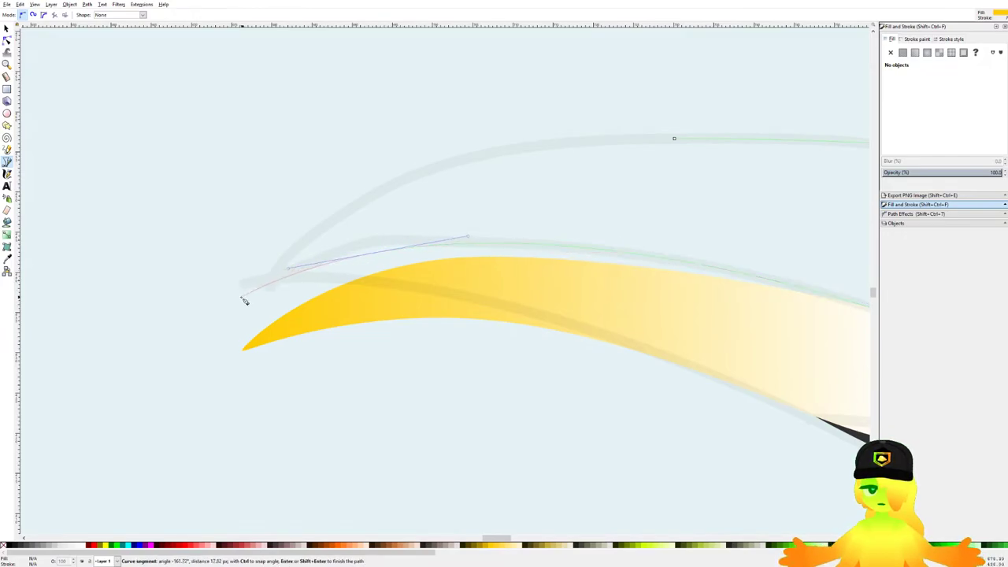
mouse_move(234, 308)
left_mouse_down()
mouse_move(240, 296)
mouse_move(237, 312)
left_mouse_up()
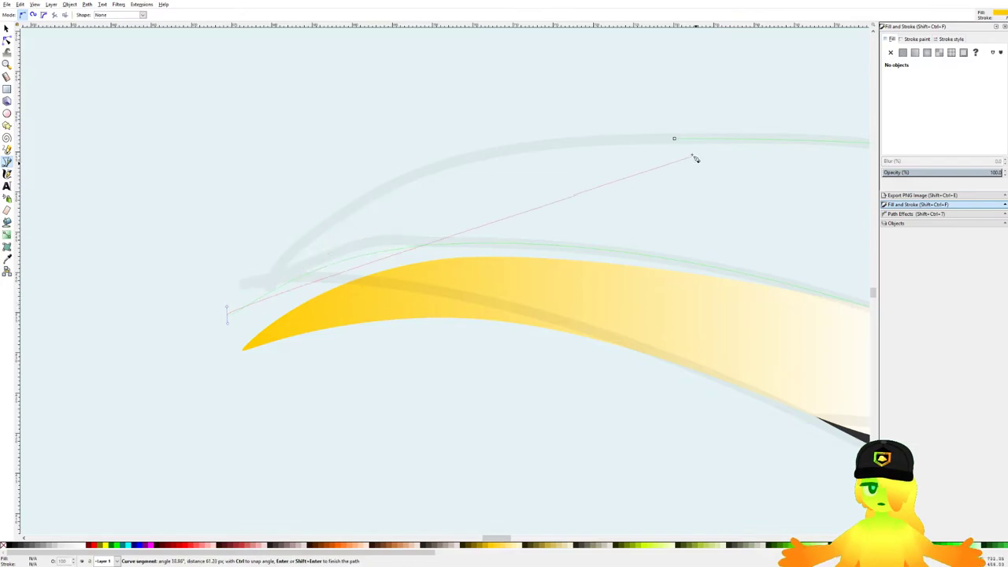
Step: Close the upper beak and casque outline with an arched curve along the beak's top edge, and save the document
left_click_drag(675, 139, 1007, 139)
scroll(450, 169, "down", 5)
scroll(450, 170, "down", 2)
left_click_drag(477, 182, 560, 187)
key("ctrl+s")
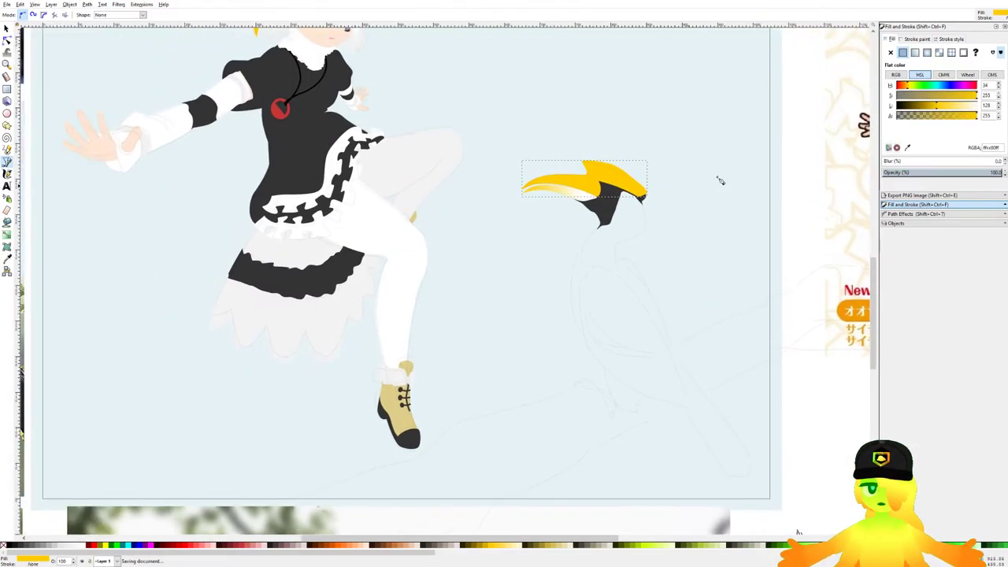
Step: Give the upper beak and casque shape a linear gradient fill and set its rear stop's alpha to 255
left_click(916, 54)
left_click(900, 149)
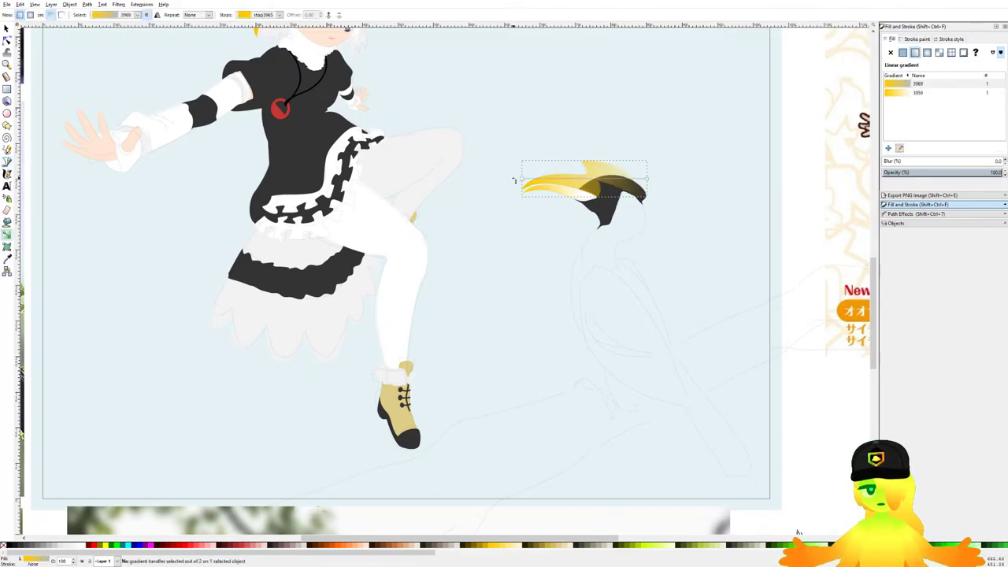
left_click(646, 179)
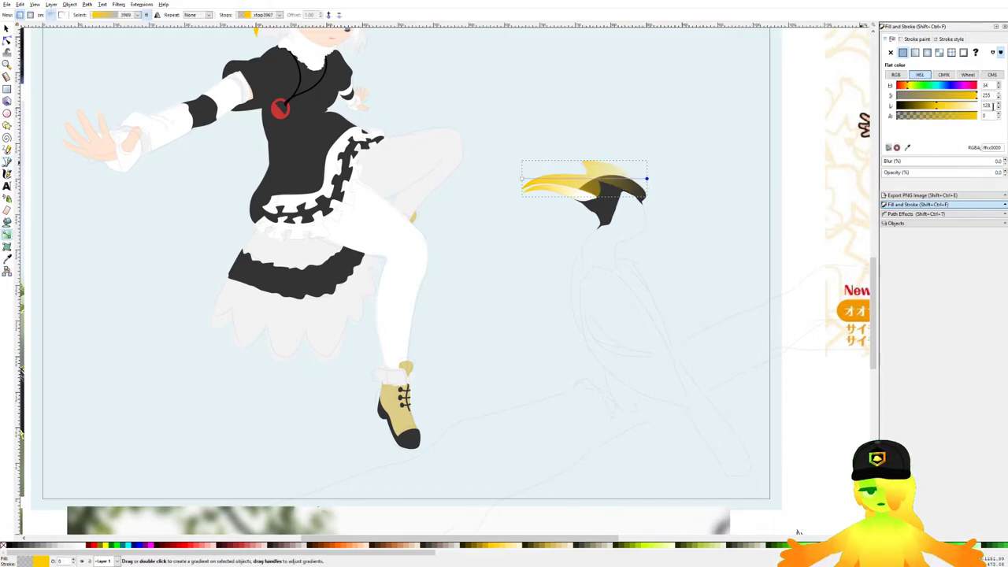
left_click_drag(948, 117, 978, 116)
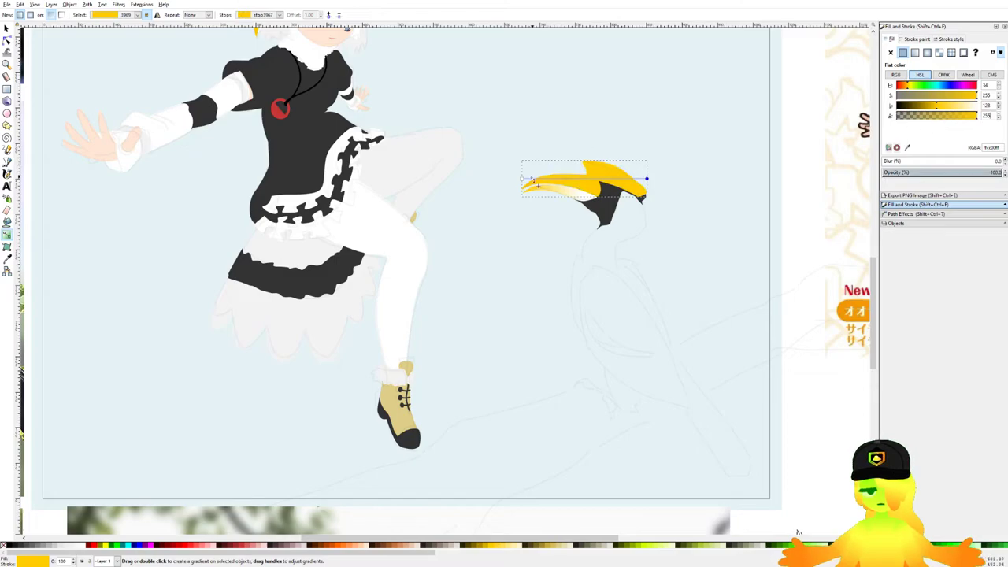
Step: Set the gradient stop at the upper beak's tip to orange FF6600FF, using the hornbill reference images for colour guidance
left_click(522, 178)
left_click_drag(301, 186, 776, 242)
left_click_drag(227, 145, 410, 219)
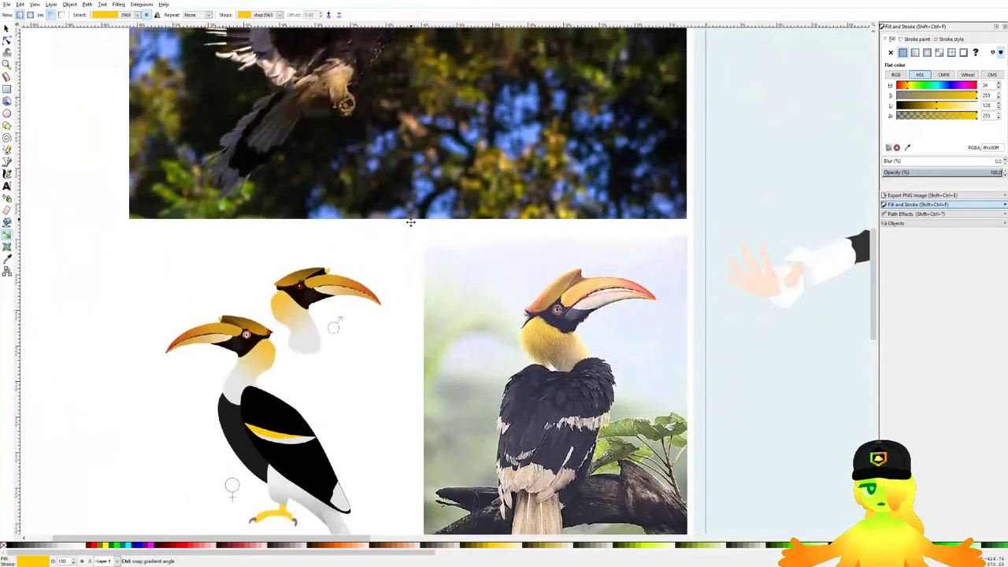
scroll(411, 219, "up", 5)
scroll(477, 317, "right", 1)
left_click_drag(668, 334, 468, 259)
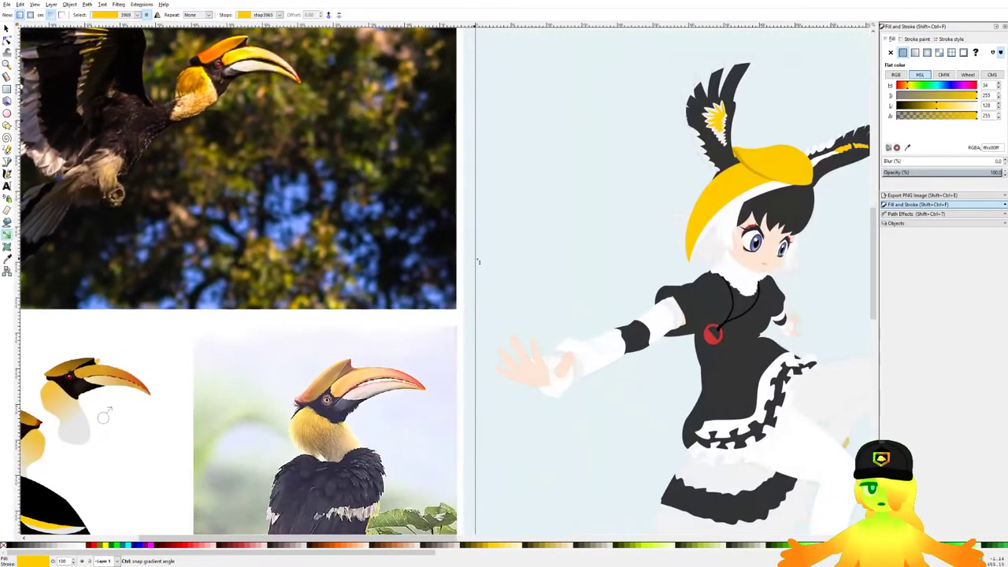
left_click_drag(599, 382, 254, 297)
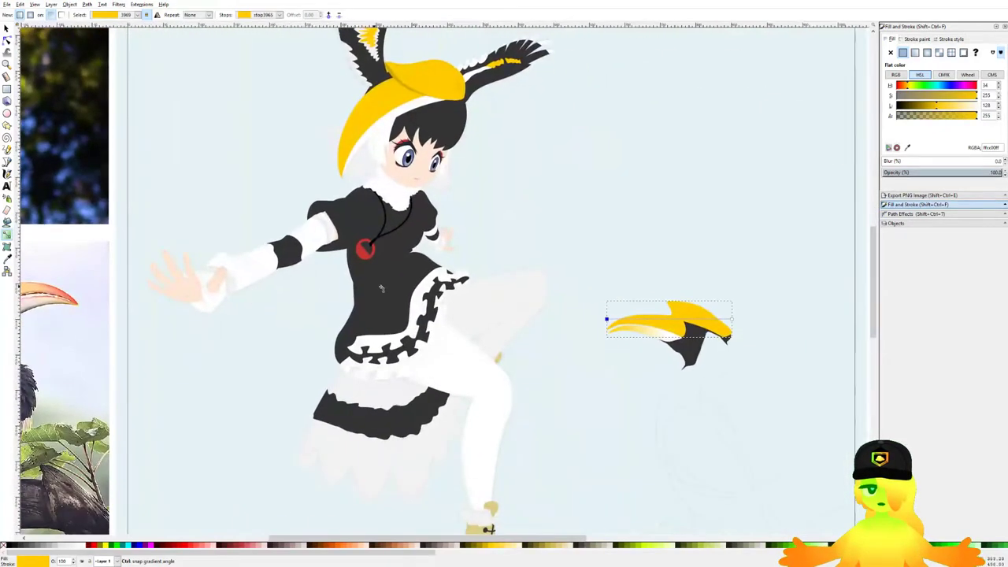
left_click_drag(470, 303, 504, 300)
scroll(575, 308, "down", 1)
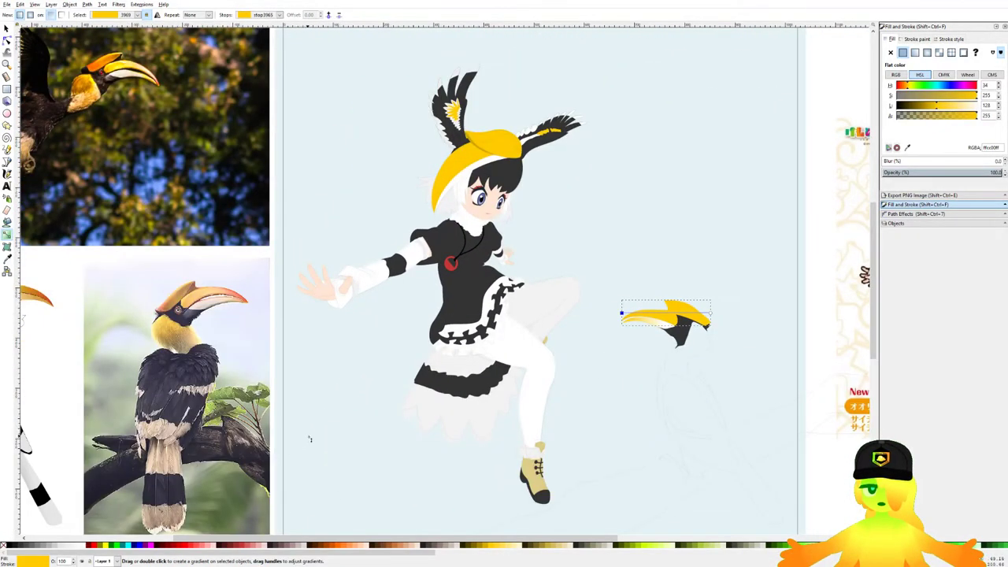
left_click(337, 547)
scroll(677, 331, "up", 4)
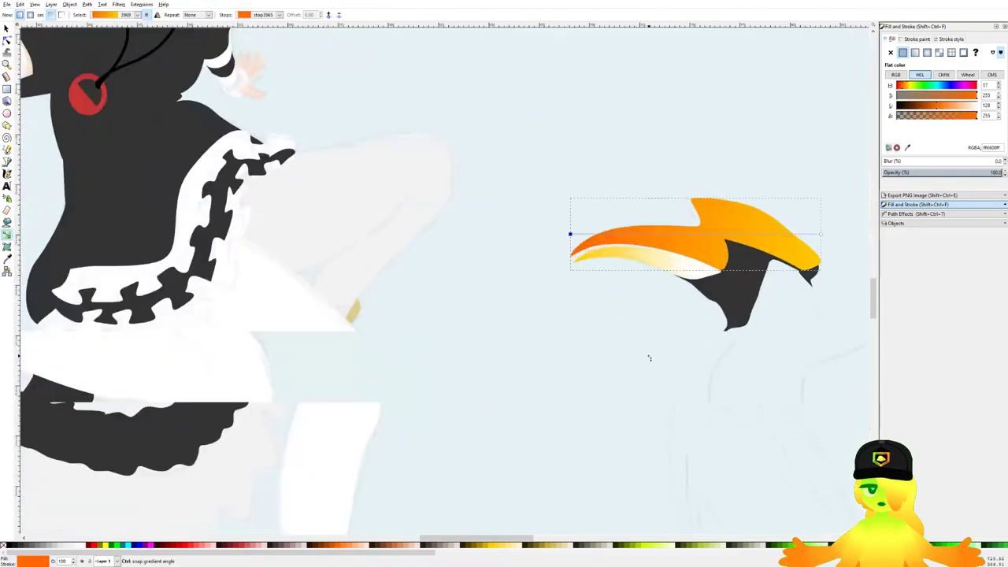
Step: Add two yellow intermediate stops to the upper beak's gradient and colour its rear end stop orange
left_click(697, 216)
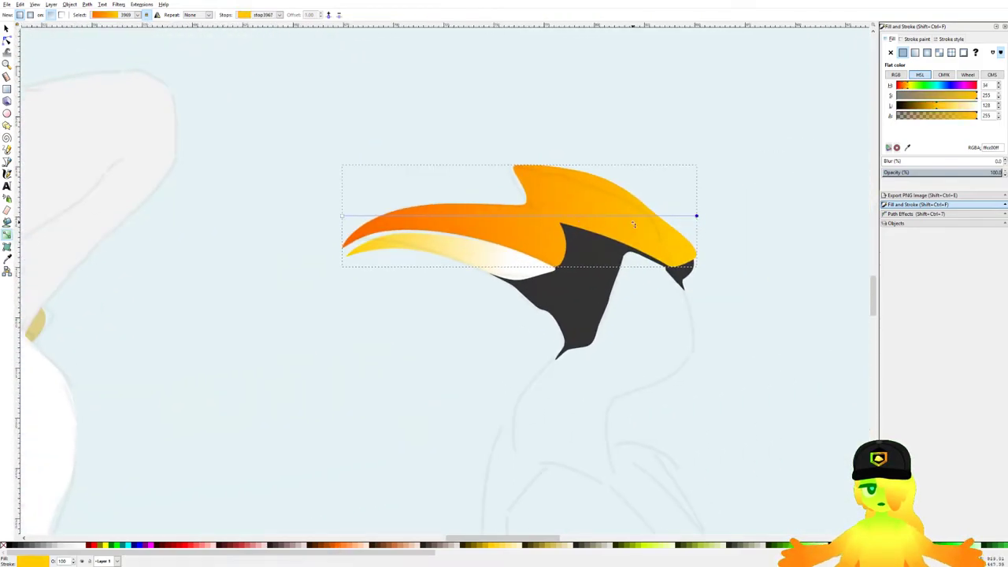
double_click(555, 215)
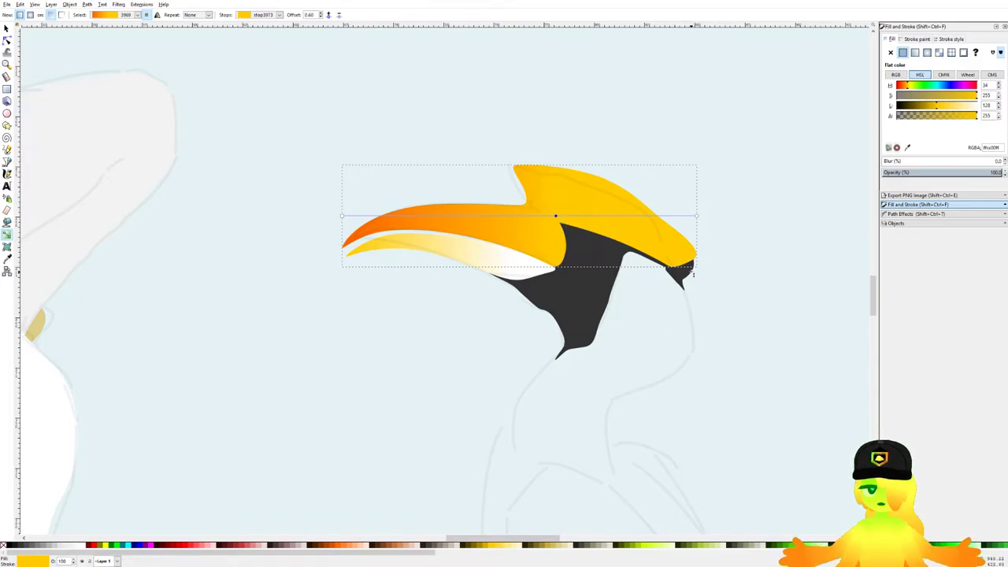
double_click(644, 216)
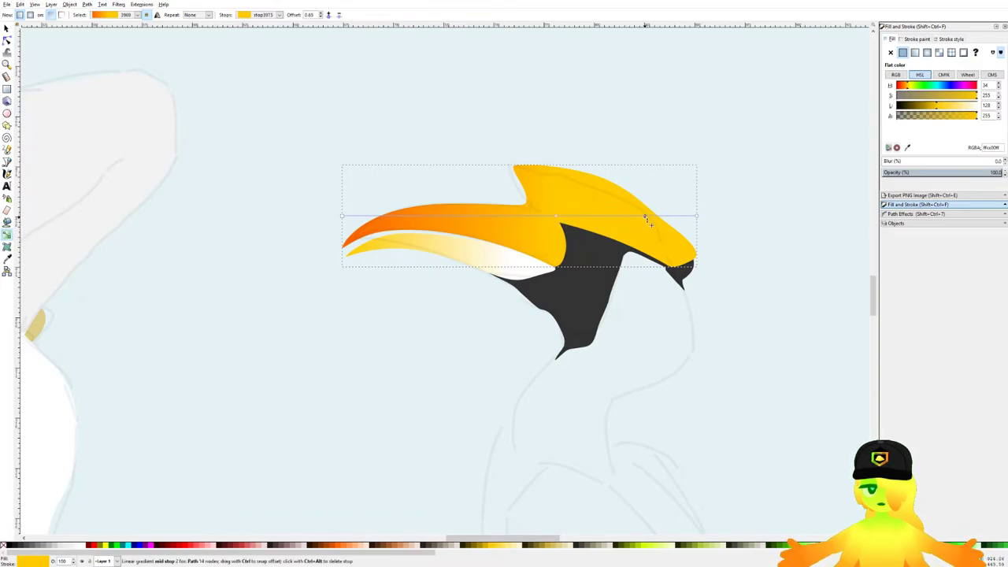
left_click(697, 216)
left_click(343, 543)
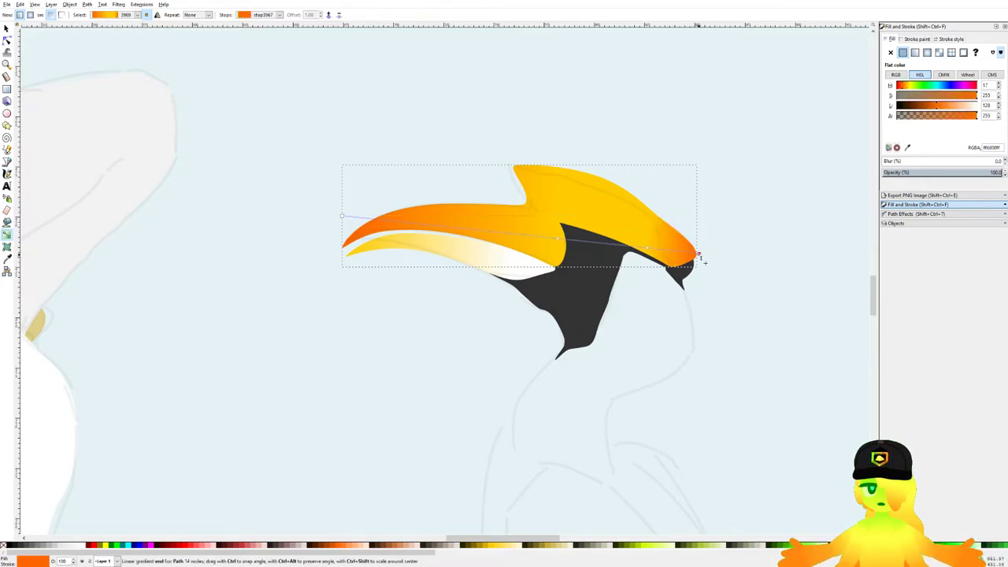
Step: Slant the beak gradient downward toward the back of the head and shift its middle stops so yellow spans the centre
left_click(359, 163)
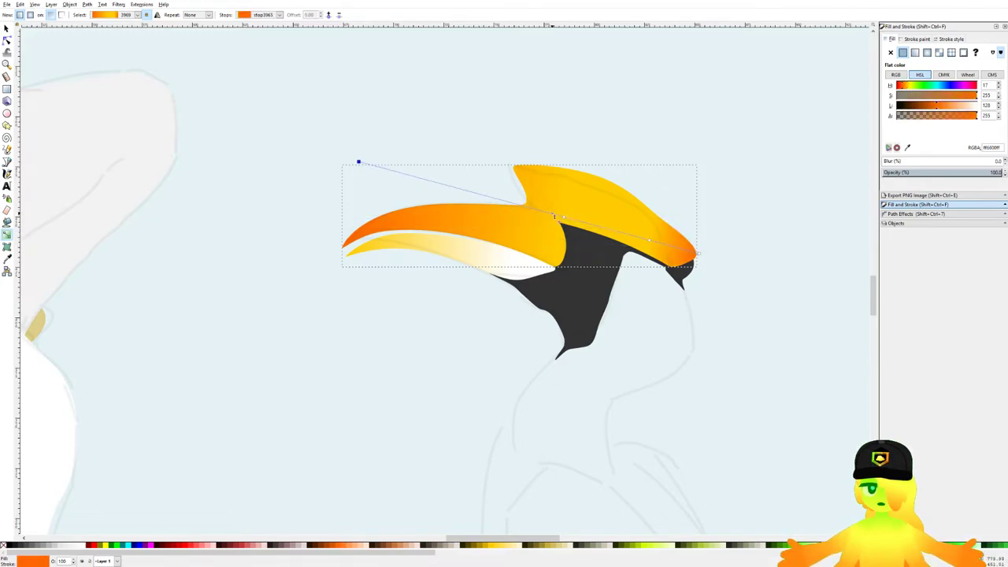
left_click(457, 191)
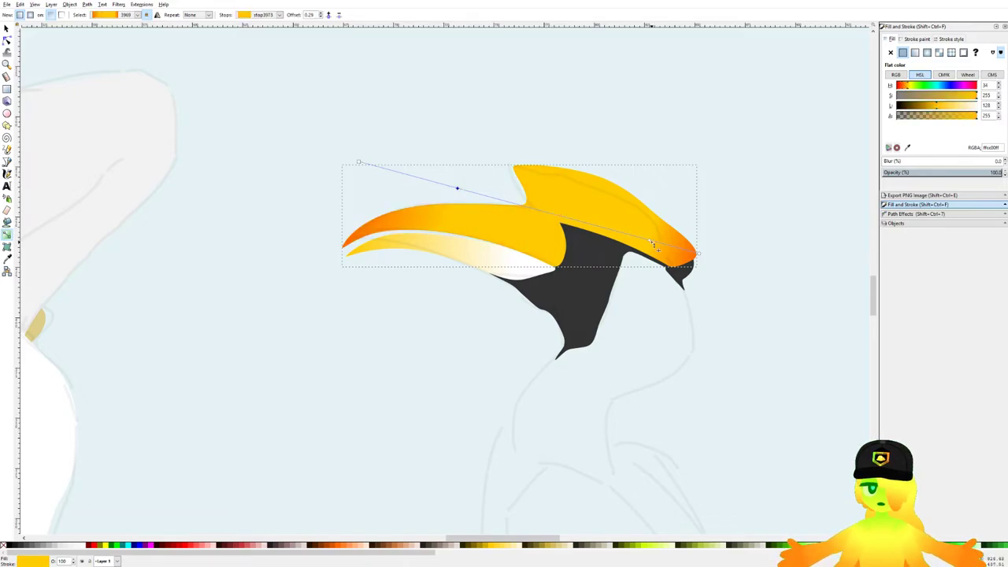
left_click_drag(650, 242, 645, 240)
scroll(597, 206, "down", 4)
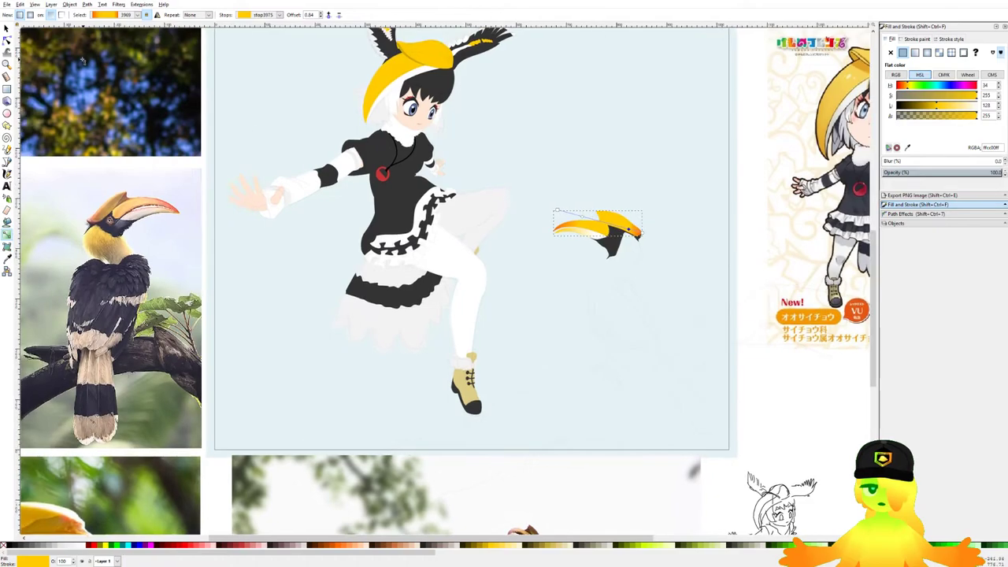
Step: Deselect the beak and compare its colouring with the character drawing and the hornbill reference images
left_click(7, 29)
scroll(357, 160, "down", 2)
left_click(516, 244)
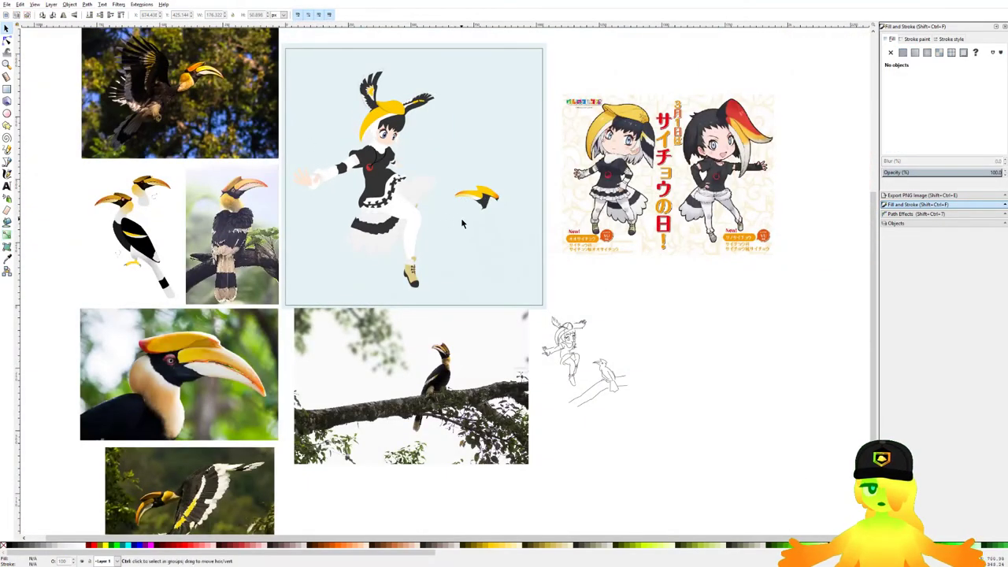
scroll(461, 224, "up", 5)
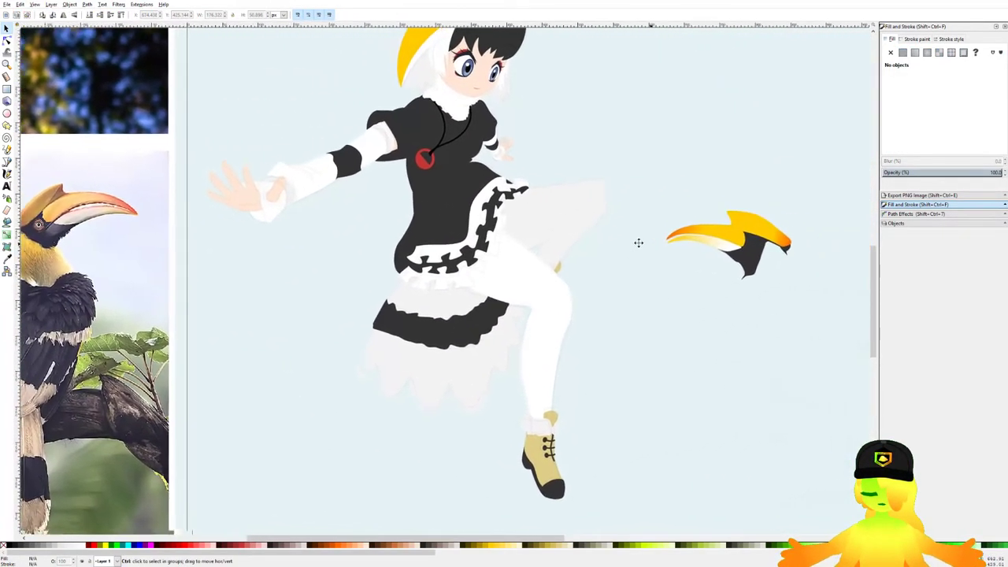
scroll(639, 242, "down", 2)
scroll(689, 240, "up", 2)
scroll(687, 233, "up", 5)
scroll(657, 219, "down", 7)
scroll(470, 241, "up", 2)
left_click_drag(470, 241, 585, 334)
left_click_drag(775, 319, 463, 255)
Step: Start a Bezier path at the beak's upper edge before the casque notch, curving into the dark face patch and to the casque's lower edge
scroll(496, 272, "up", 8)
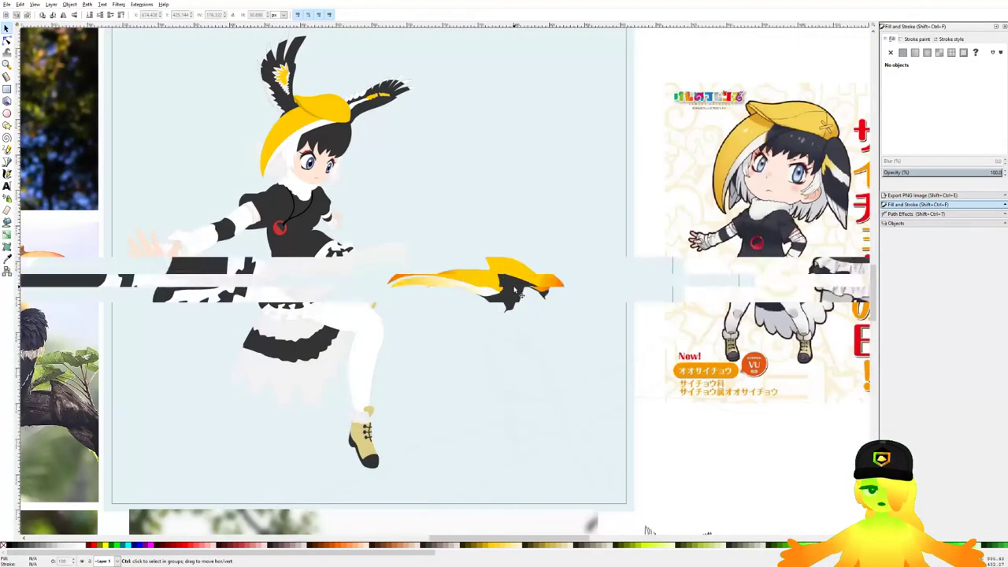
key("b")
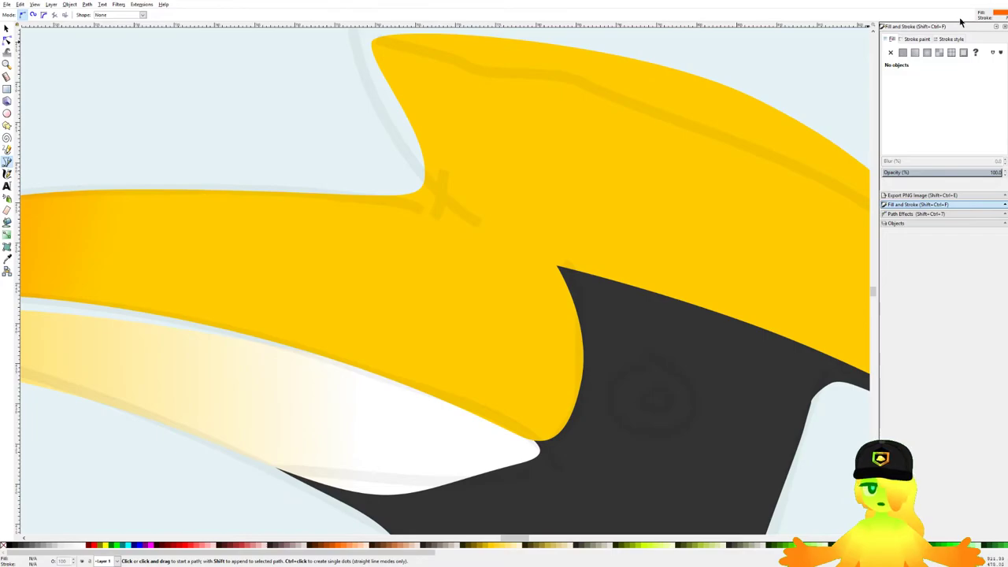
scroll(585, 183, "up", 2)
left_click(191, 201)
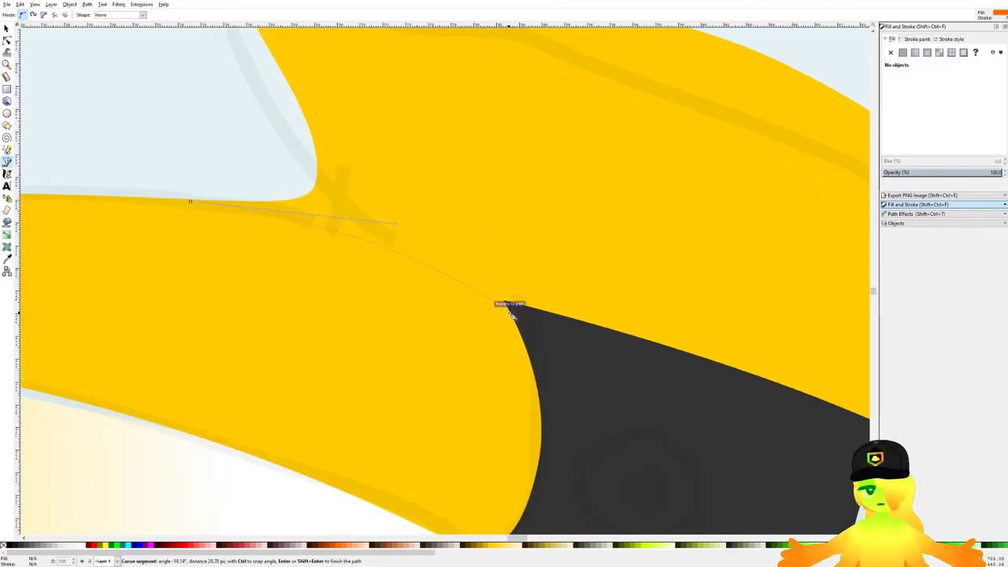
left_click_drag(516, 327, 536, 354)
scroll(536, 353, "down", 8)
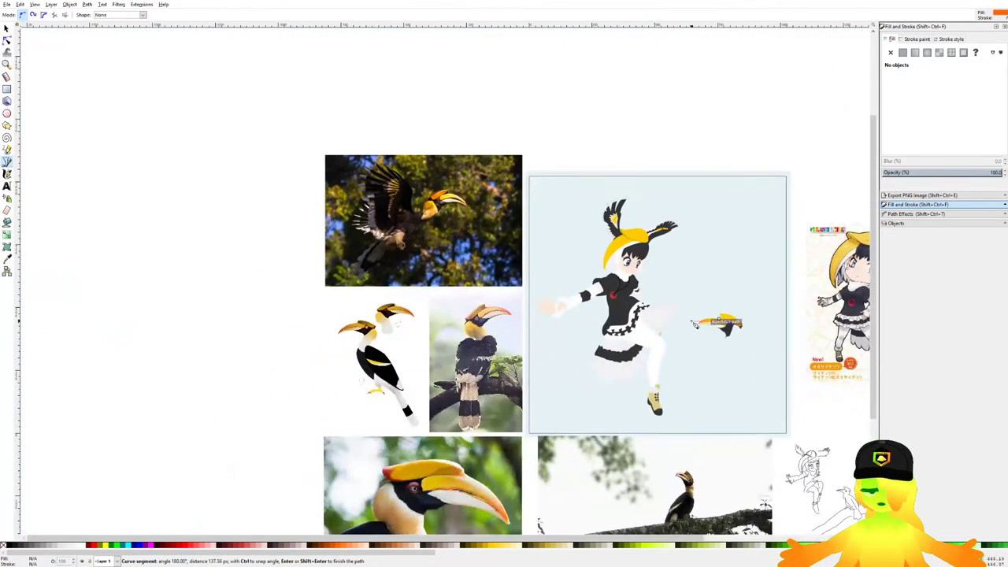
scroll(709, 323, "up", 4)
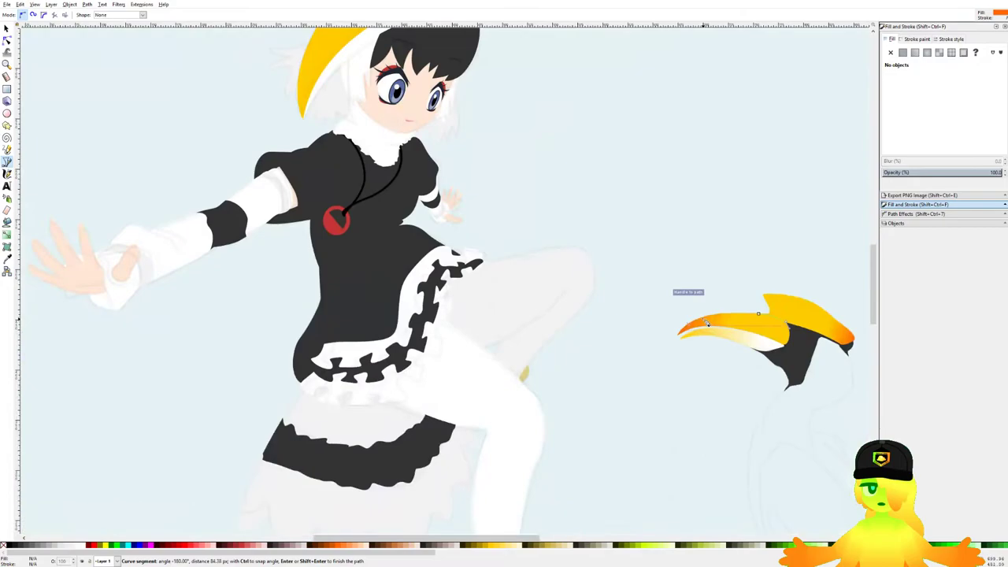
scroll(778, 319, "down", 3)
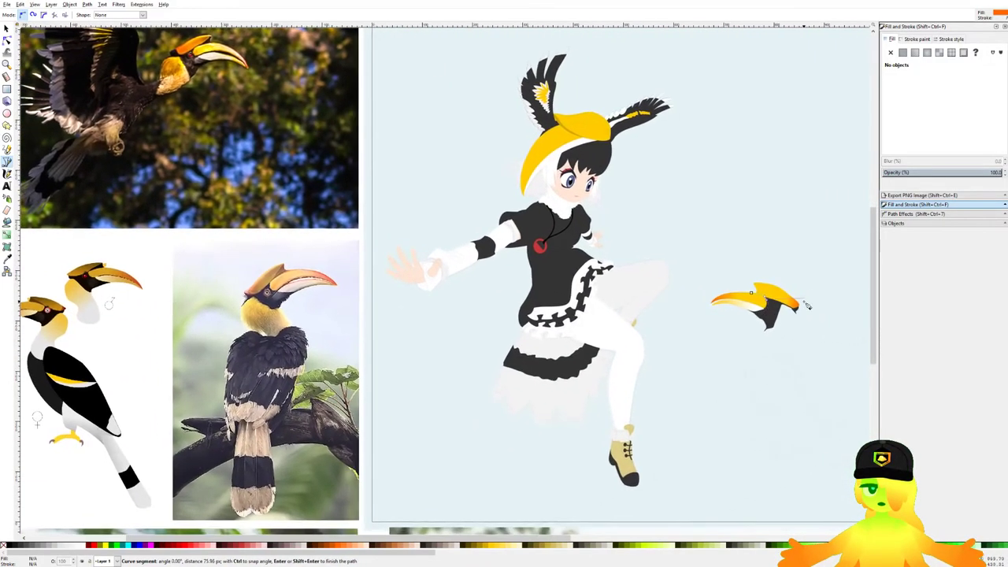
scroll(778, 307, "up", 4)
scroll(778, 307, "up", 5)
left_click(644, 281)
left_click_drag(526, 210, 487, 221)
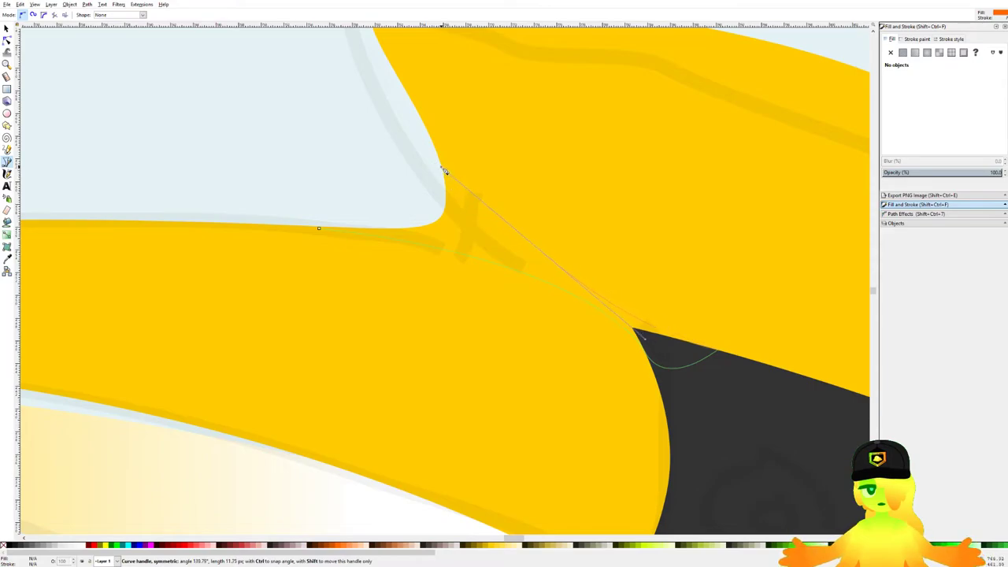
left_click_drag(452, 178, 452, 176)
scroll(395, 155, "up", 3)
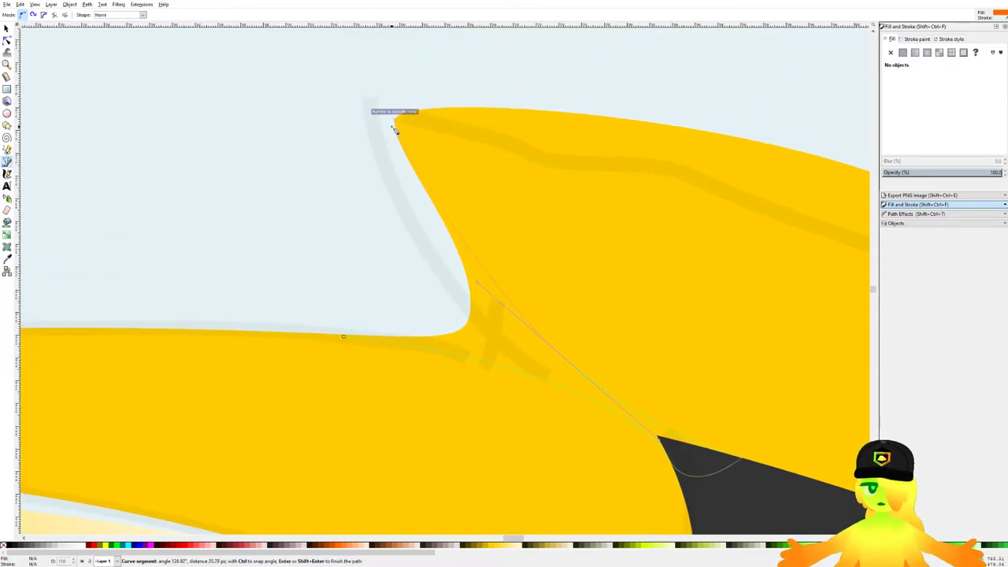
left_click_drag(399, 135, 383, 95)
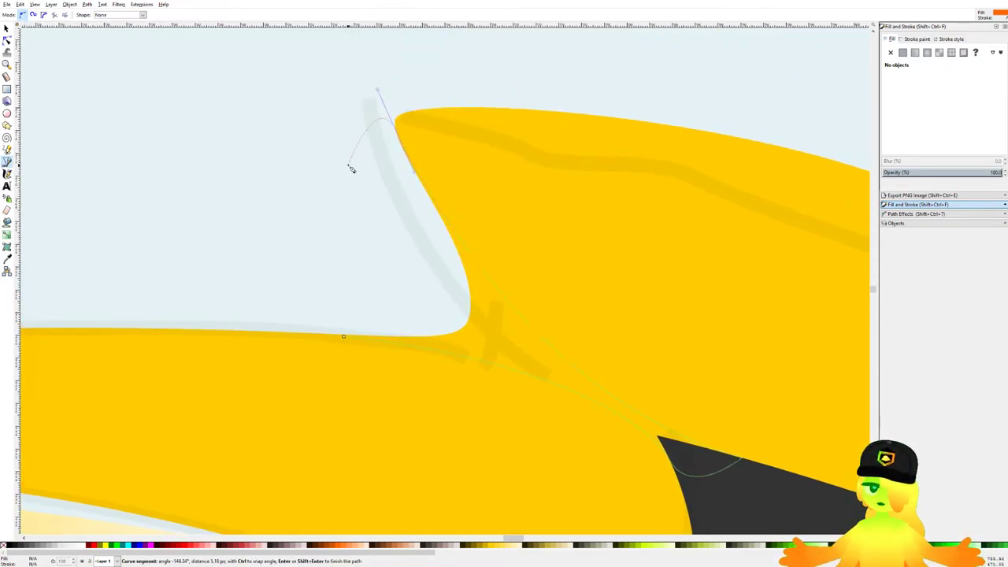
scroll(355, 205, "down", 8)
left_click_drag(156, 146, 418, 220)
scroll(632, 272, "up", 6)
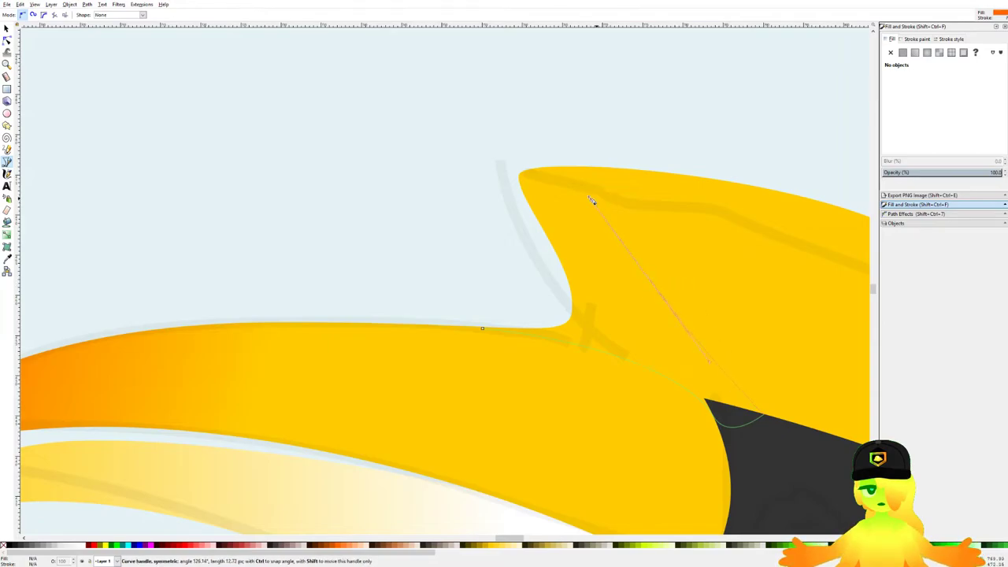
scroll(772, 430, "up", 3)
scroll(770, 430, "up", 1)
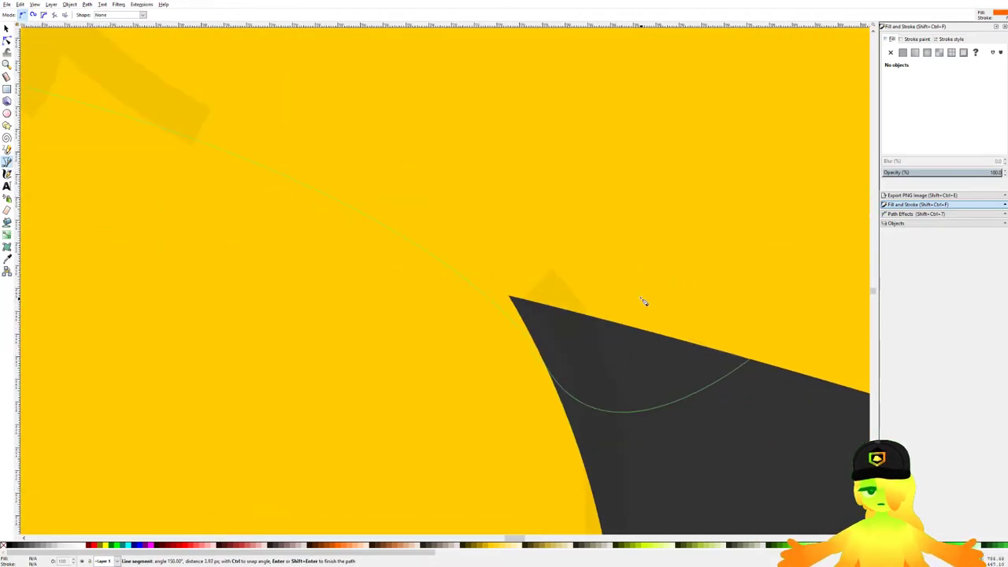
scroll(644, 302, "down", 3)
Step: Curve the path up to the casque's front tip, close it at its start, and fill it with the face patch's dark grey
left_click_drag(643, 301, 671, 371)
left_click_drag(594, 286, 530, 197)
left_click_drag(436, 132, 479, 188)
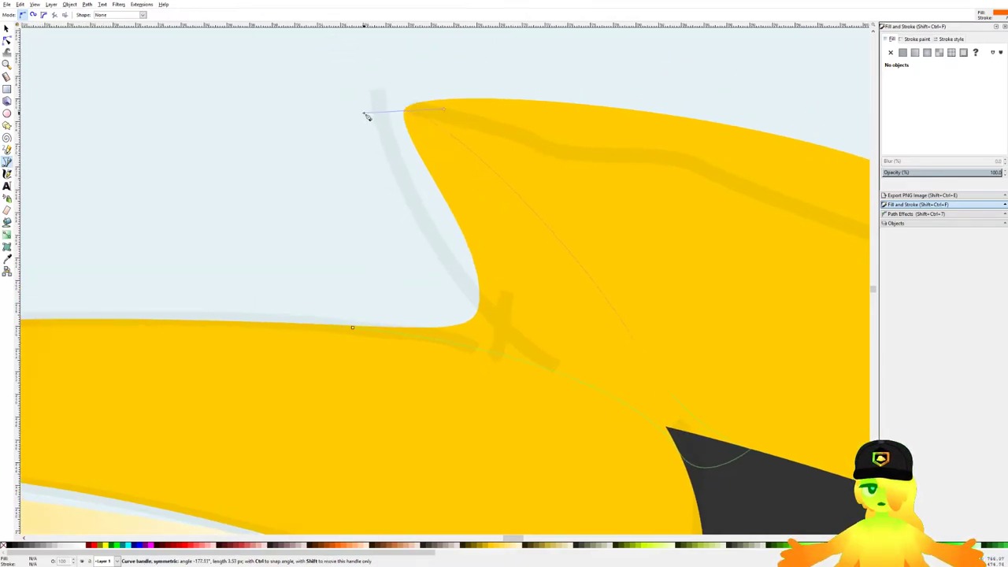
left_click(352, 327)
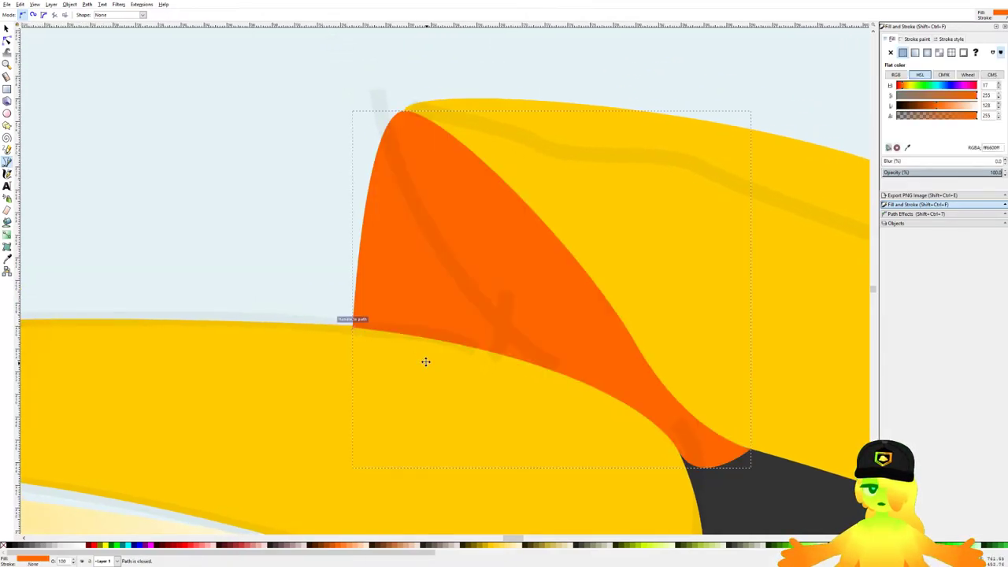
scroll(428, 367, "down", 2)
key("d")
left_click(569, 408)
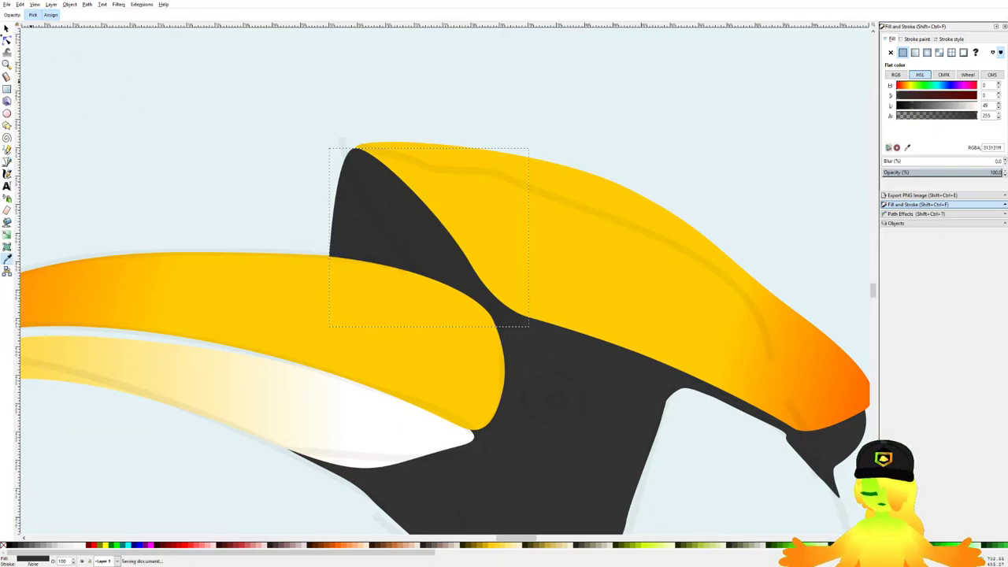
Step: Duplicate the yellow beak shape and intersect the copy with the dark shape to trim the marking to the beak's outline
left_click(7, 28)
scroll(587, 285, "up", 1)
left_click(587, 287)
key("ctrl+d")
left_click(271, 170, "shift")
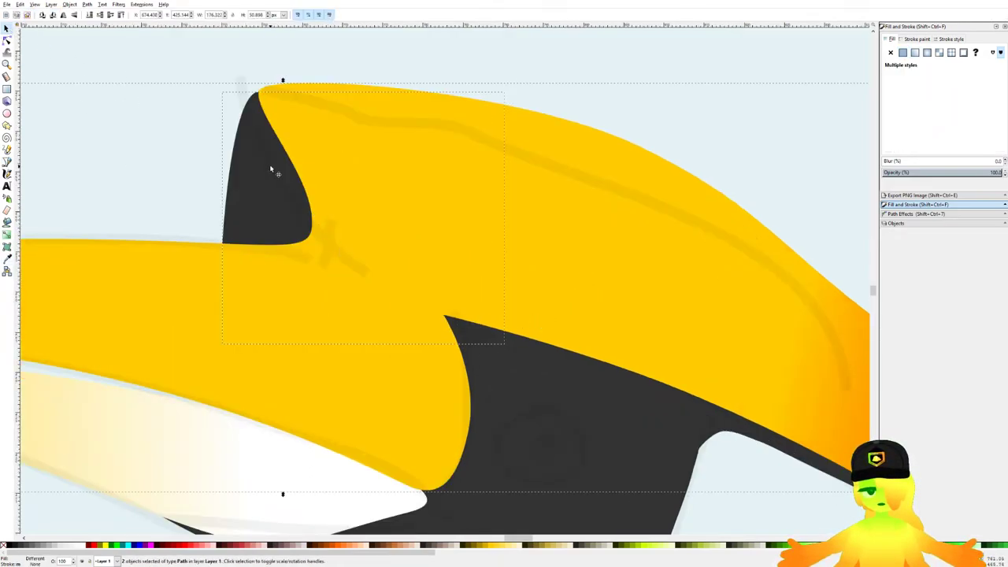
left_click(132, 84)
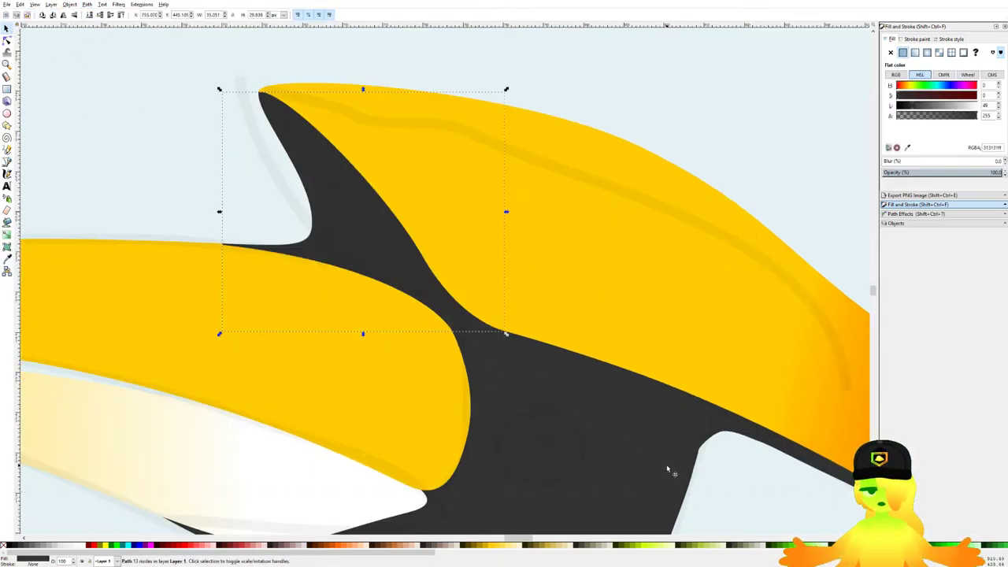
key("p")
left_click(640, 406)
scroll(512, 339, "down", 1)
scroll(273, 222, "up", 2)
key("Escape")
Step: Select the trimmed dark marking and match its fill to the face patch's grey, 333333FF
left_click(6, 28)
scroll(348, 123, "down", 2)
left_click(541, 174)
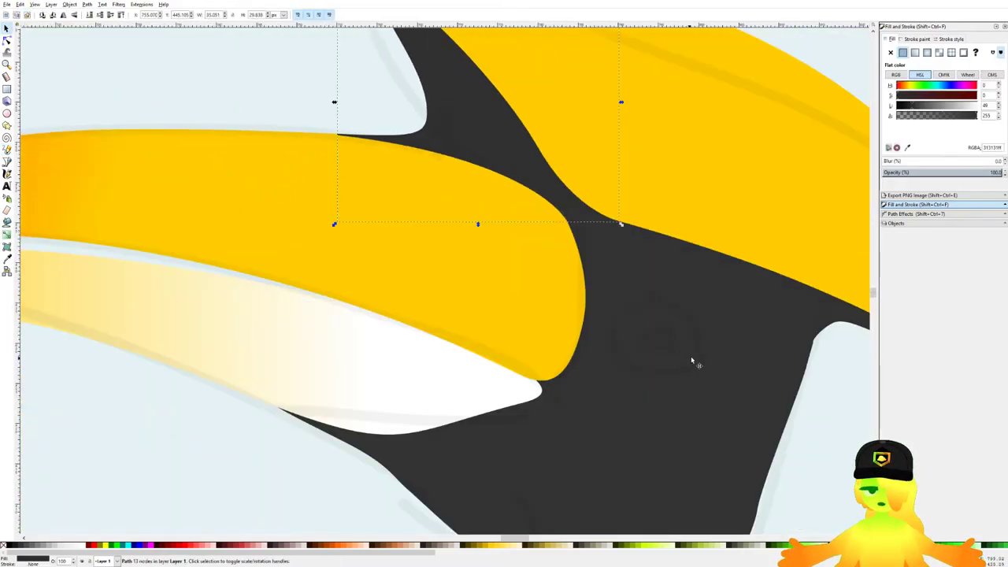
key("d")
left_click(714, 337)
Step: Delete the surplus node beside the beak's rear corner on the dark marking and pull the corner node's handle into the face patch
scroll(467, 154, "up", 2)
key("n")
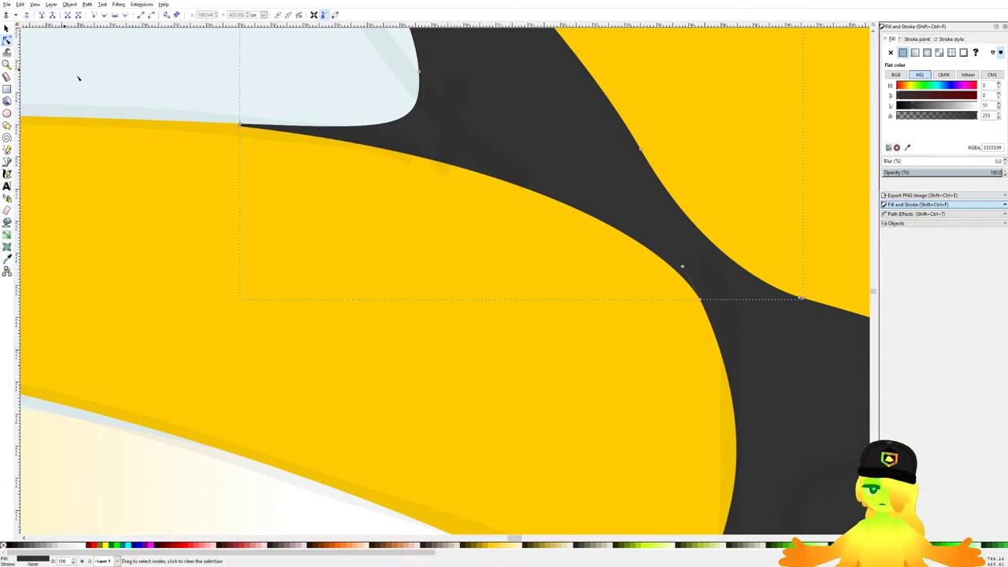
scroll(579, 240, "up", 1)
left_click_drag(584, 253, 563, 307)
key("Delete")
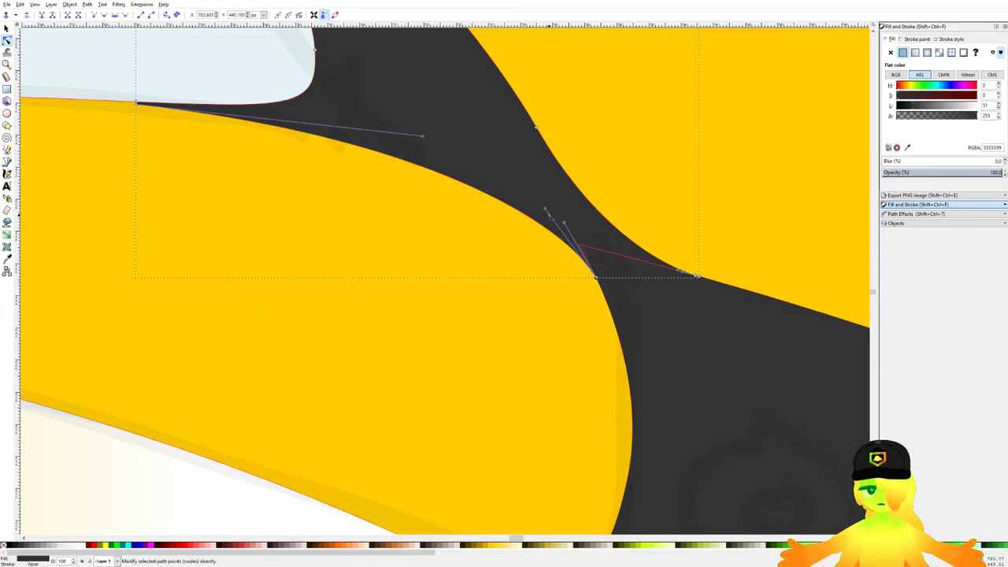
left_click_drag(545, 208, 631, 257)
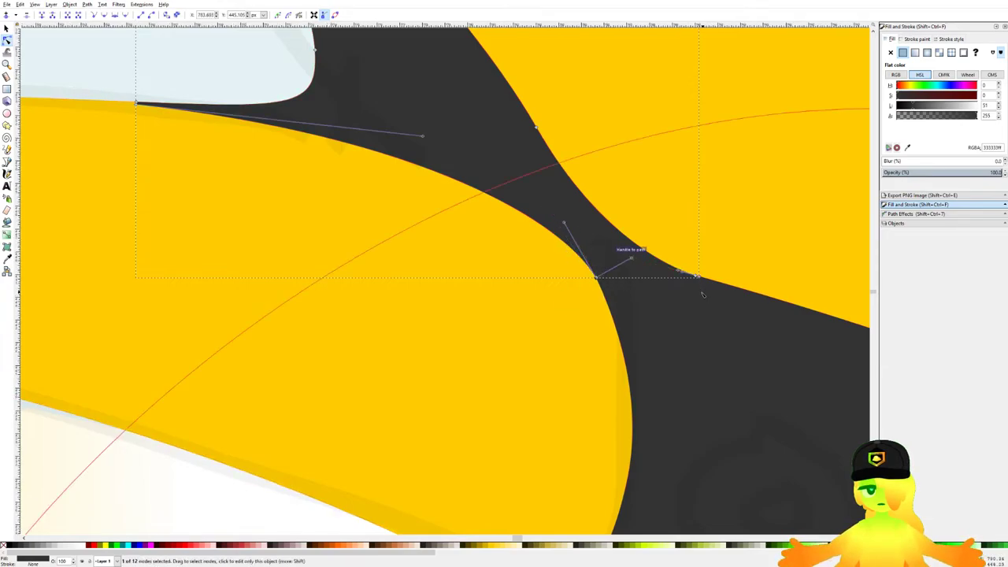
scroll(700, 292, "up", 3)
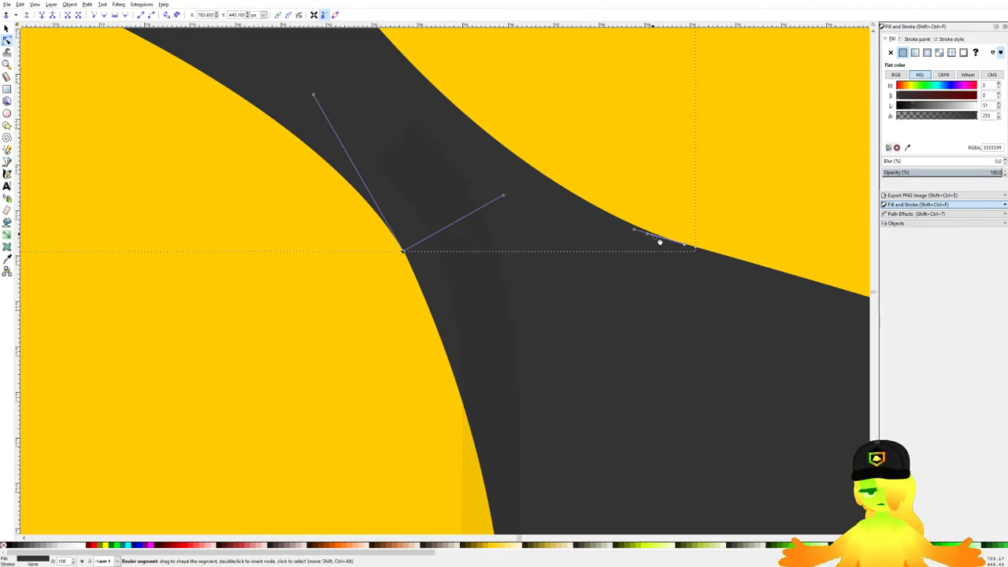
scroll(641, 247, "down", 3)
scroll(614, 315, "down", 1)
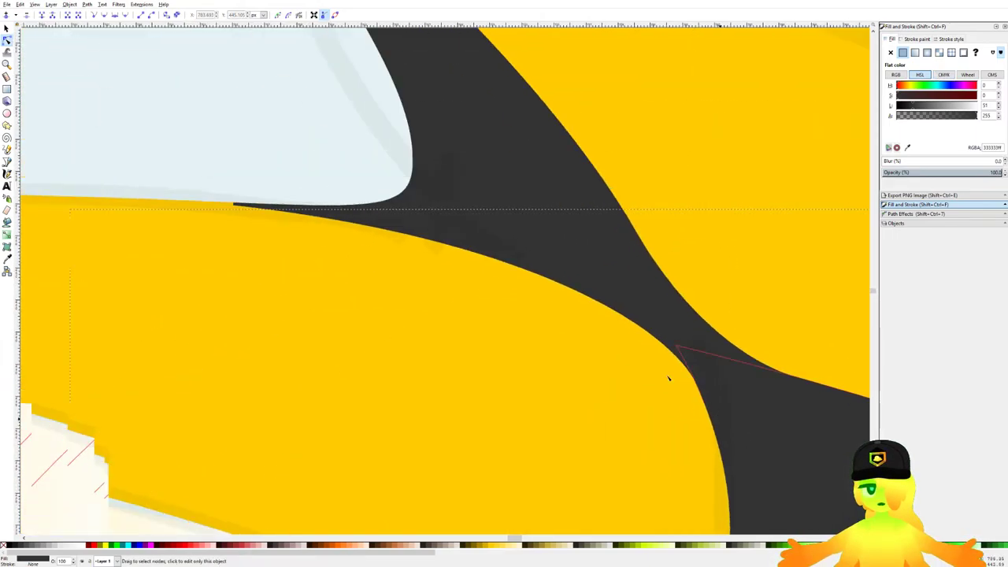
scroll(342, 244, "down", 2)
left_click(234, 131)
Step: Examine the hornbill reference pictures for the shape, colour and placement of the eye
left_click_drag(535, 261, 658, 256)
scroll(526, 281, "down", 4)
left_click_drag(526, 281, 567, 243)
scroll(571, 247, "down", 1)
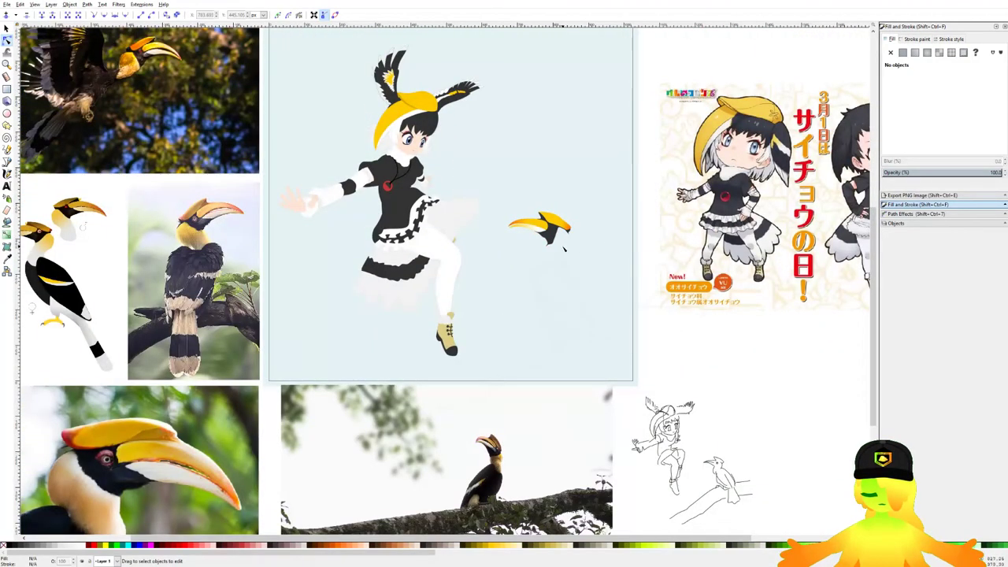
scroll(158, 226, "up", 4)
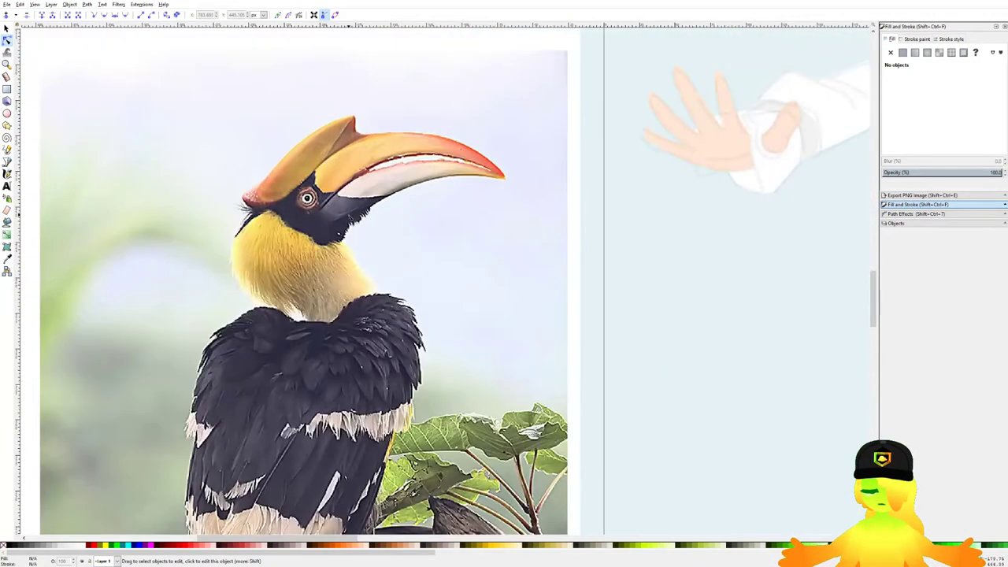
scroll(349, 215, "down", 3)
left_click_drag(349, 214, 479, 338)
scroll(360, 96, "up", 3)
scroll(362, 79, "down", 4)
left_click_drag(466, 125, 131, 81)
Step: Draw an ellipse beside the sketched eye on the dark face patch and fill it with near-black 1a1a1aff
left_click(7, 113)
scroll(455, 208, "up", 8)
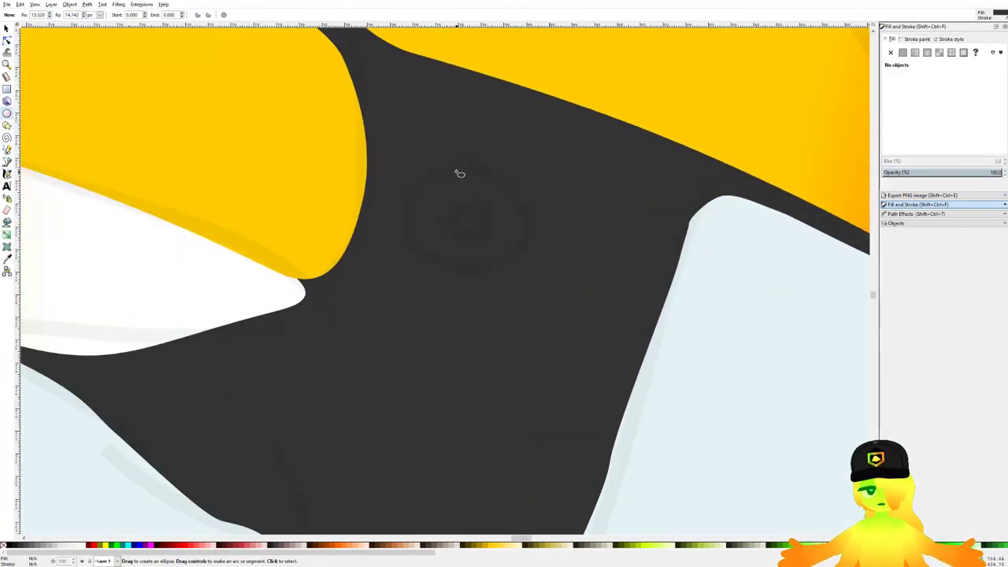
left_click_drag(454, 168, 610, 341)
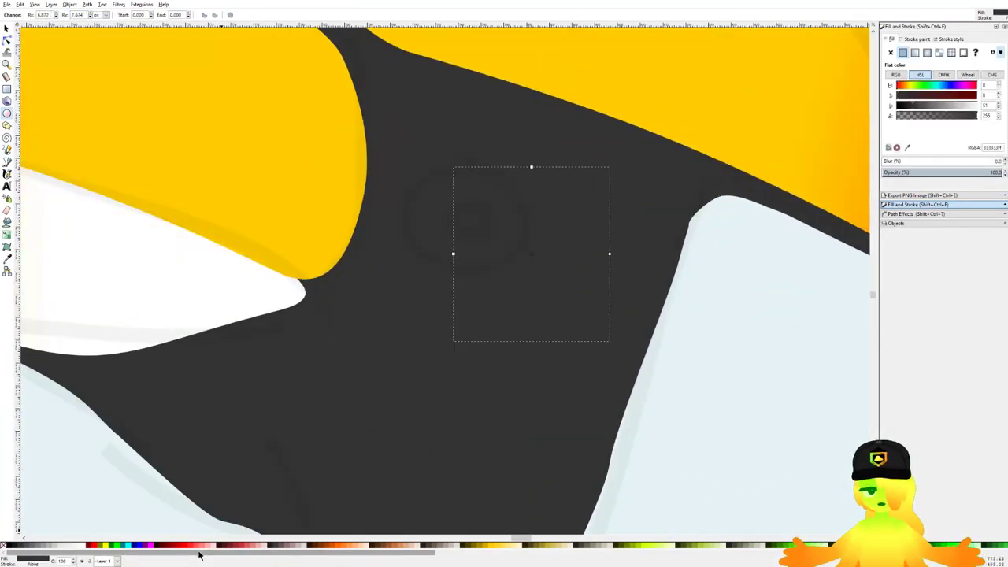
left_click(14, 546)
Step: Move, resize and rotate the near-black ellipse over the sketched eye, to about 14.4 by 12.9 px
left_click(7, 29)
left_click_drag(530, 256, 478, 218)
left_click_drag(560, 309, 571, 288)
left_click_drag(535, 211, 522, 227)
left_click(522, 228)
left_click_drag(556, 148, 536, 188)
left_click_drag(475, 142, 476, 152)
left_click_drag(486, 170, 486, 162)
left_click(486, 162)
left_click_drag(560, 138, 568, 164)
scroll(569, 165, "down", 1)
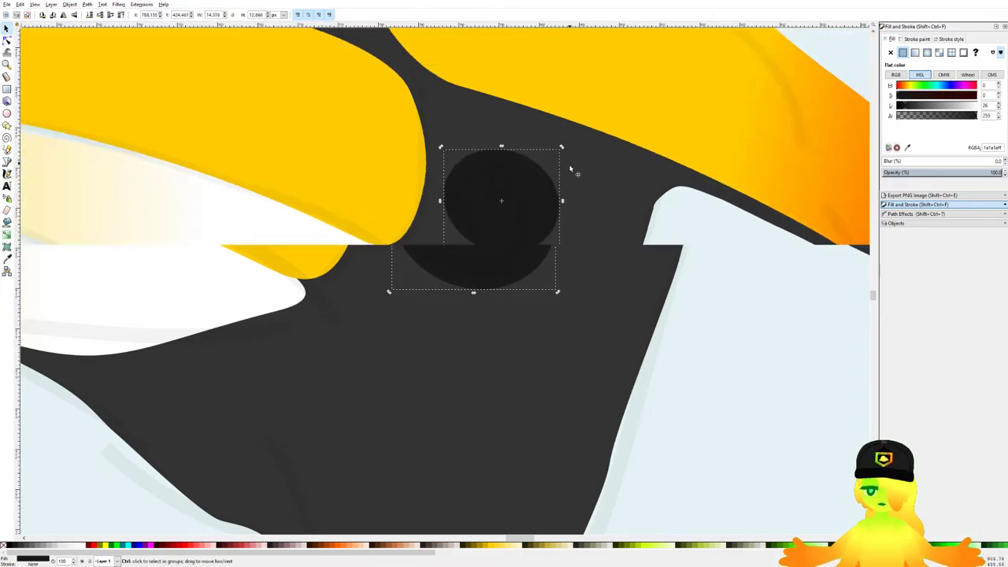
scroll(461, 282, "down", 4)
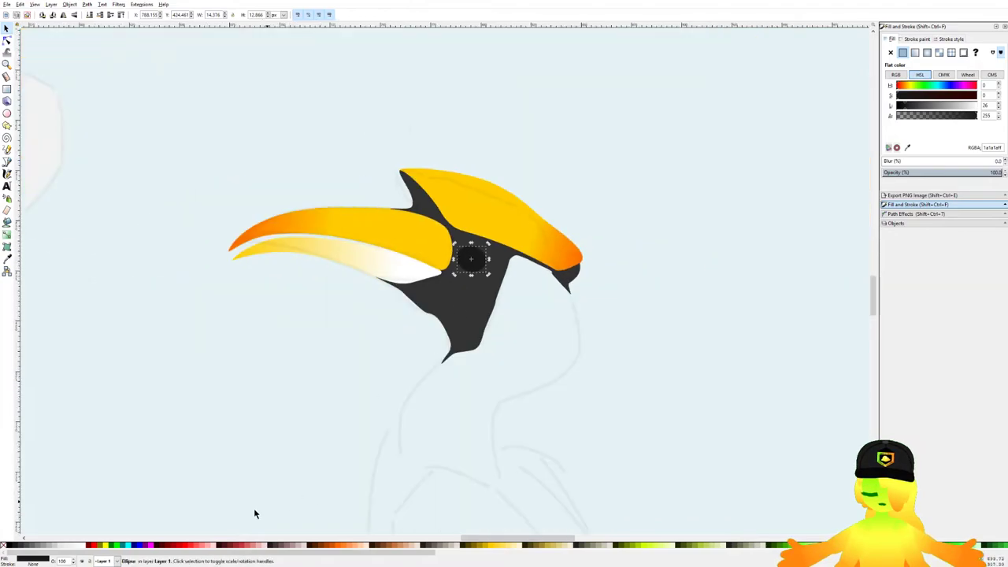
Step: Add a dark red 782121ff copy of the eye ellipse and shrink it to about 10.7 by 10.8 px inside the near-black one
left_click(234, 547)
scroll(468, 268, "up", 6)
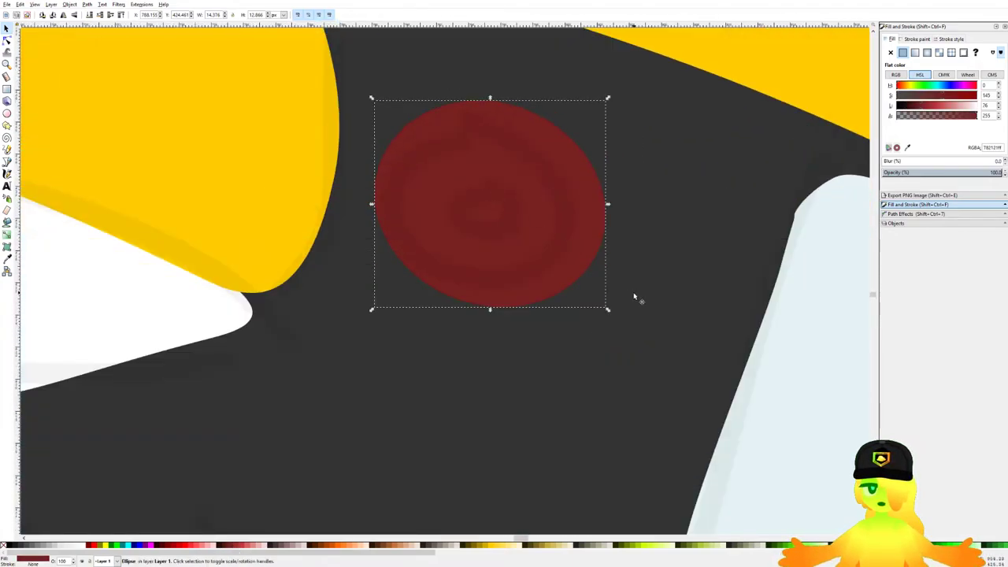
left_click_drag(607, 311, 591, 295)
left_click_drag(591, 204, 567, 203)
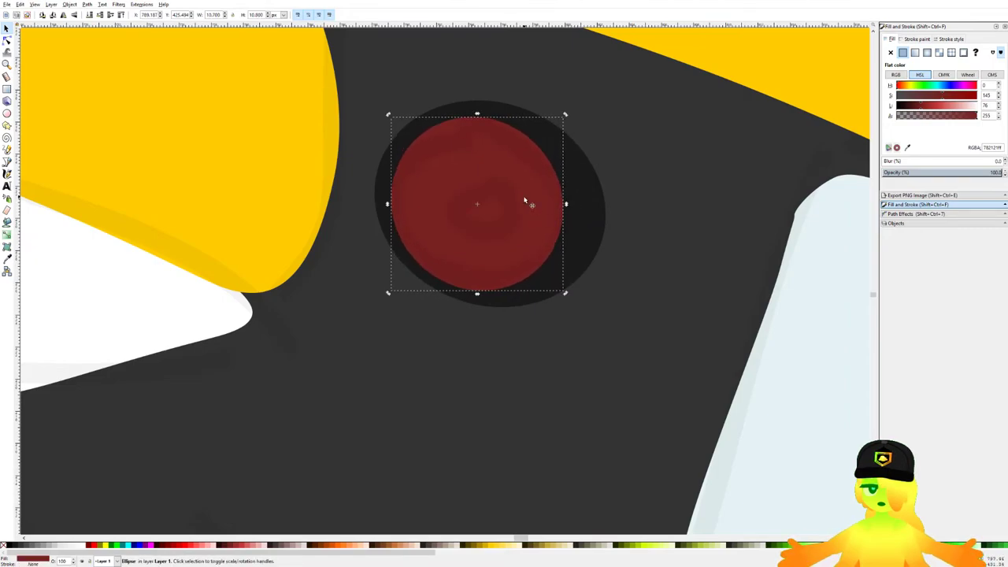
scroll(529, 203, "down", 4)
scroll(528, 200, "up", 5)
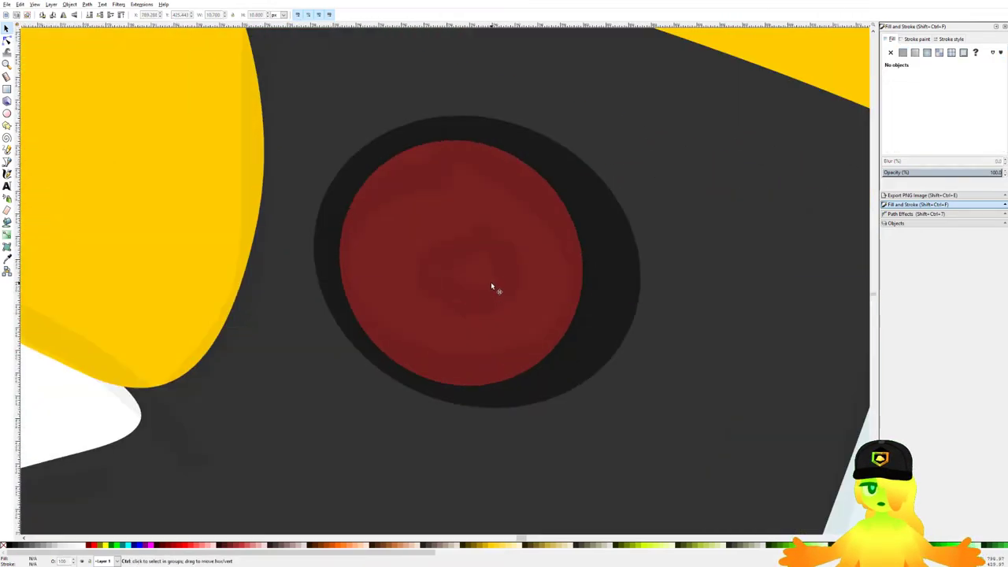
Step: Fill the inner eye ellipse with very dark red 280b0bff and add a smaller, shifted 782121ff copy inside it
left_click(220, 545)
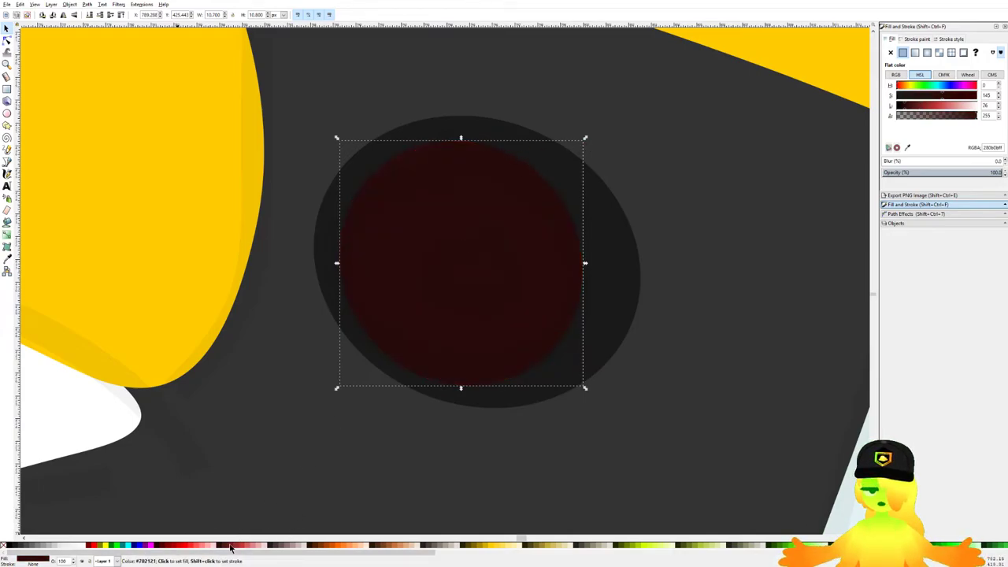
left_click(229, 546)
left_click_drag(585, 138, 549, 186)
left_click_drag(488, 253, 461, 239)
Step: Add a smaller black ellipse on top of the iris as the pupil and position it within the eye
left_click(531, 306)
key("Page_Up")
left_click(25, 544)
left_click_drag(586, 139, 532, 204)
left_click_drag(497, 254, 492, 249)
scroll(494, 239, "down", 2)
scroll(499, 240, "up", 2)
left_click_drag(475, 282, 521, 245)
Step: Duplicate the pupil, fill the copy white, and shrink and move it to the eye's upper left as a highlight
key("ctrl+d")
left_click(83, 545)
left_click_drag(577, 174, 554, 197)
left_click_drag(521, 227, 432, 200)
Step: Resize the inner red iris ellipse to about 7.4 by 7.5 px and shift it towards the eye's lower right
left_click_drag(377, 293, 423, 337)
left_click_drag(553, 206, 559, 202)
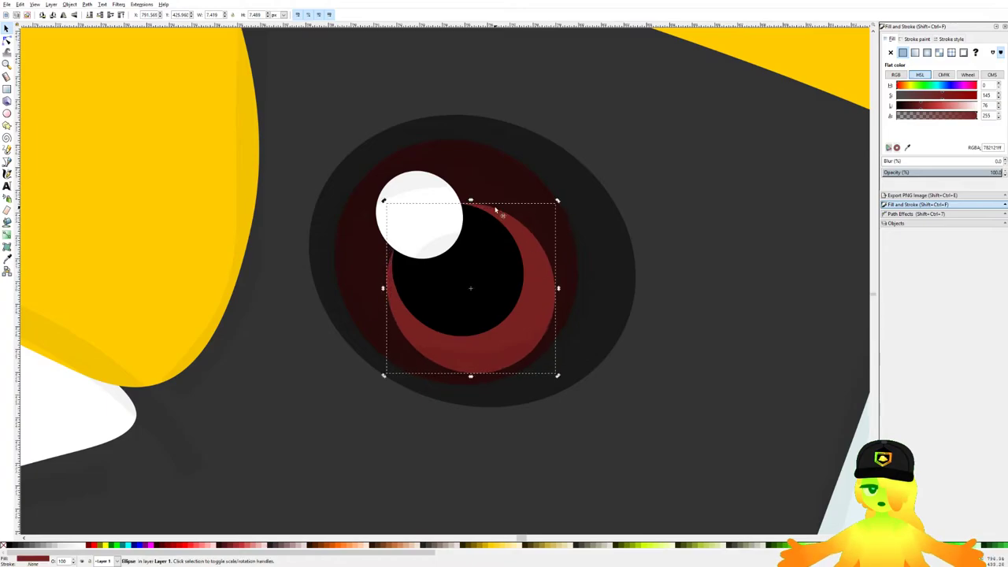
left_click_drag(470, 203, 484, 204)
left_click_drag(531, 261, 535, 258)
scroll(537, 231, "down", 5)
scroll(539, 228, "down", 4)
left_click(391, 285)
Step: Shrink the black pupil to about 5.0 by 5.1 px
scroll(559, 236, "up", 5)
scroll(438, 185, "up", 4)
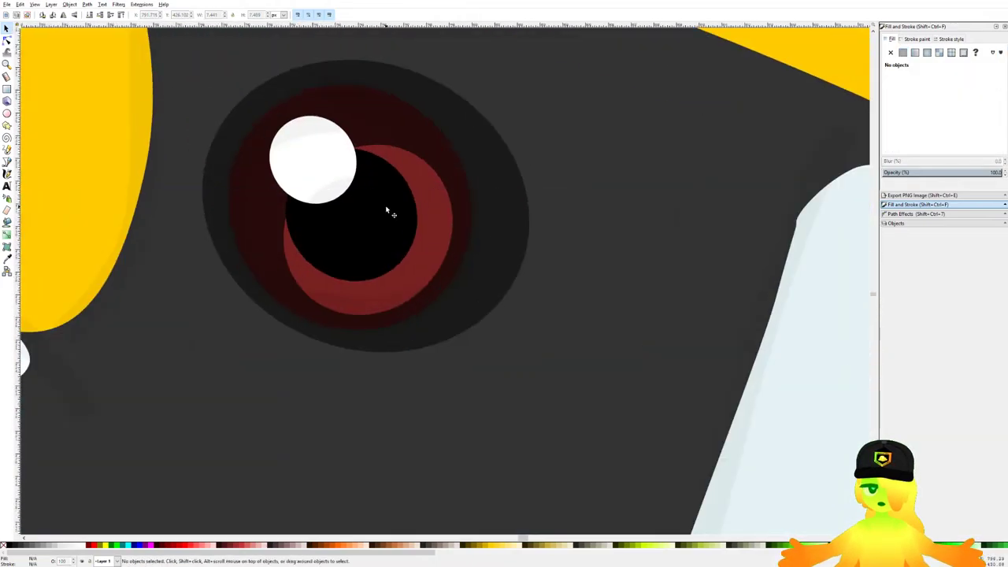
left_click(387, 211)
left_click_drag(422, 149, 414, 157)
scroll(479, 148, "down", 7)
left_click(319, 233)
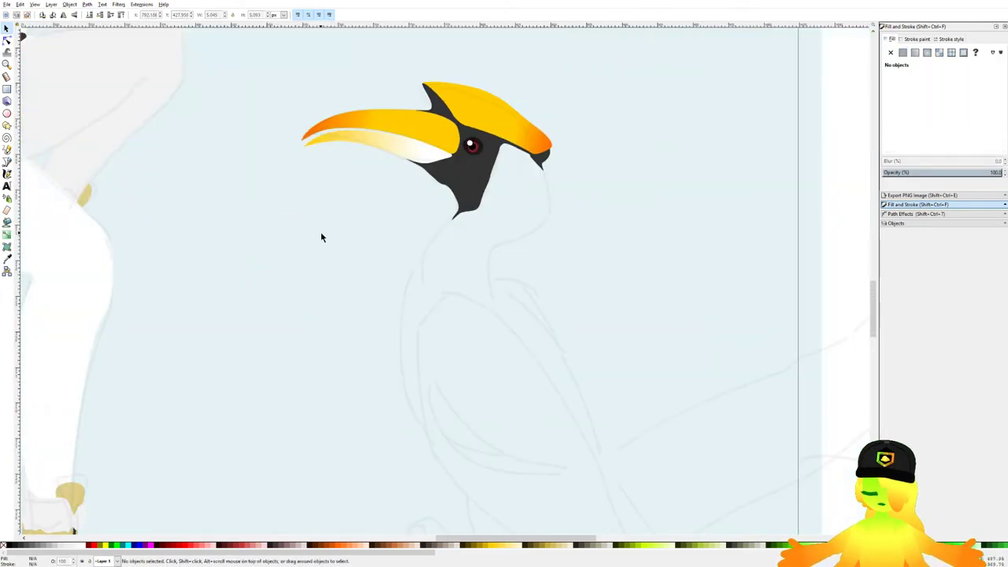
Step: Compare the drawn eye with the hornbill reference photos and the character artwork
left_click_drag(319, 233, 642, 285)
scroll(642, 288, "down", 4, "ctrl")
scroll(240, 259, "up", 4, "ctrl")
scroll(297, 222, "down", 1)
left_click_drag(394, 126, 432, 342)
left_click_drag(439, 194, 468, 328)
scroll(512, 98, "up", 3)
scroll(323, 126, "down", 5)
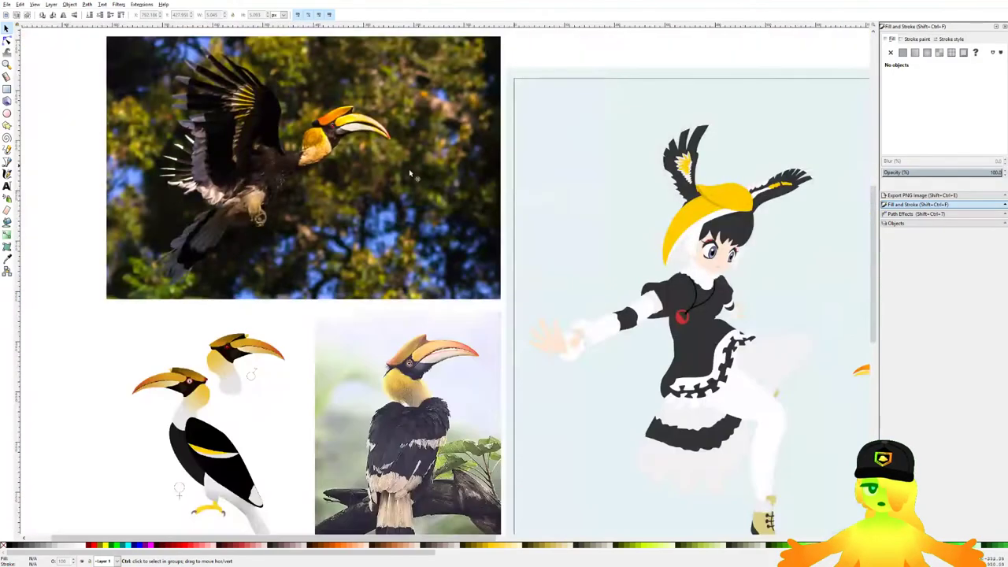
left_click_drag(757, 272, 465, 237)
left_click_drag(213, 207, 269, 228)
scroll(619, 385, "right", 3)
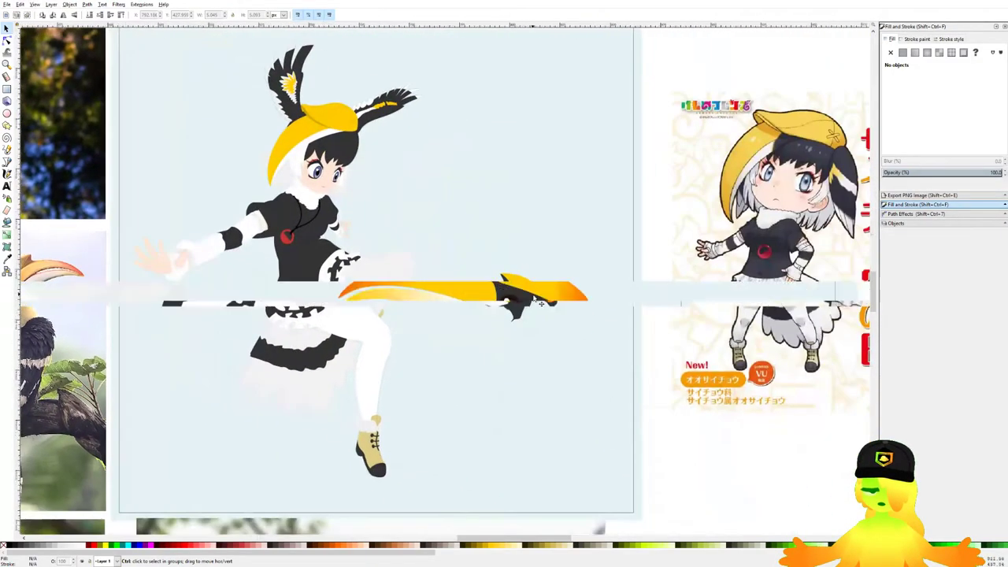
Step: Reduce the black pupil further to about 4.2 by 4.3 px
scroll(428, 333, "up", 12, "ctrl")
left_click(394, 304)
left_click_drag(438, 196, 426, 208)
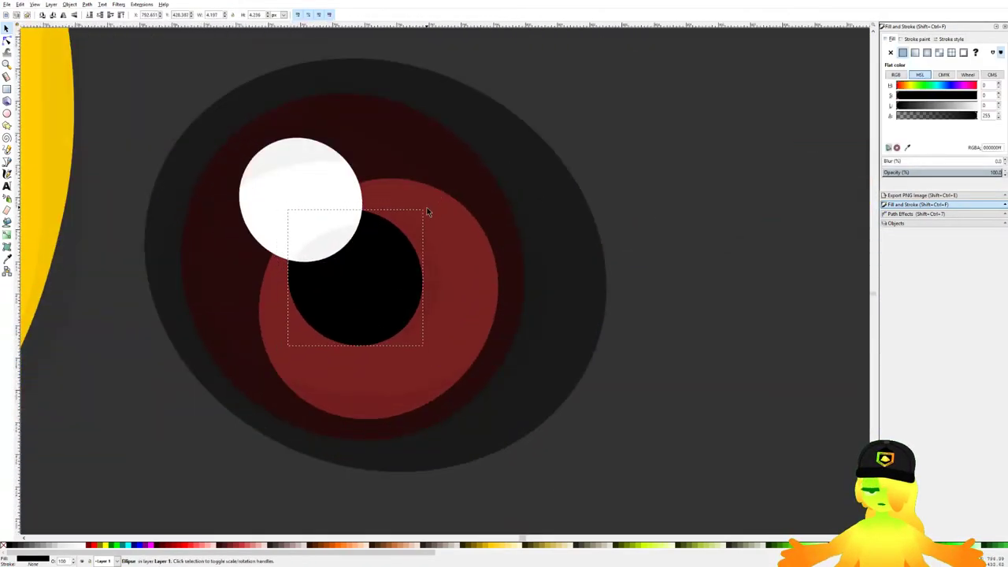
Step: Recolour the inner iris ellipse bright red FF2A2A and the outer iris ellipse a darker red
left_click(429, 148)
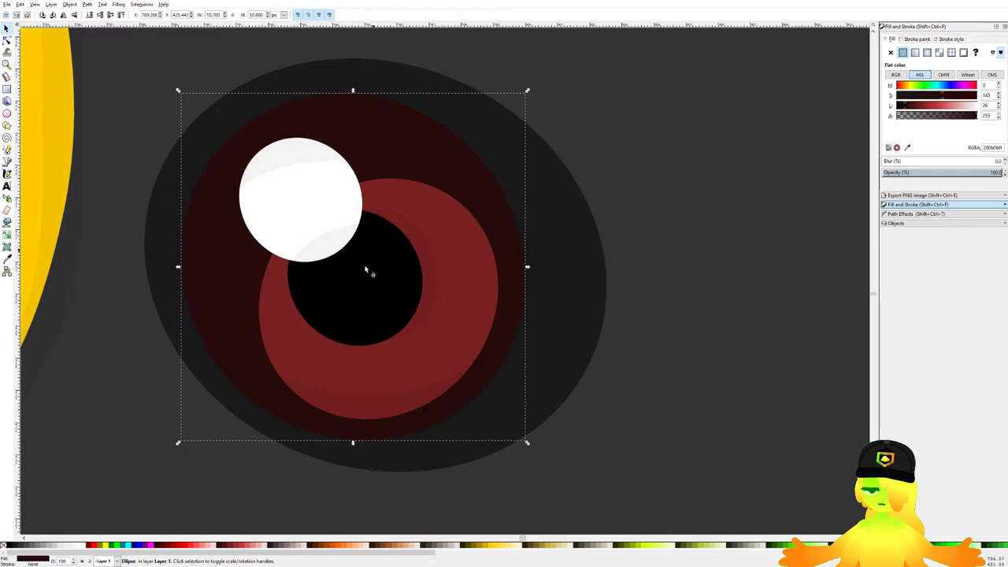
left_click(234, 549)
left_click(345, 398)
left_click(190, 549)
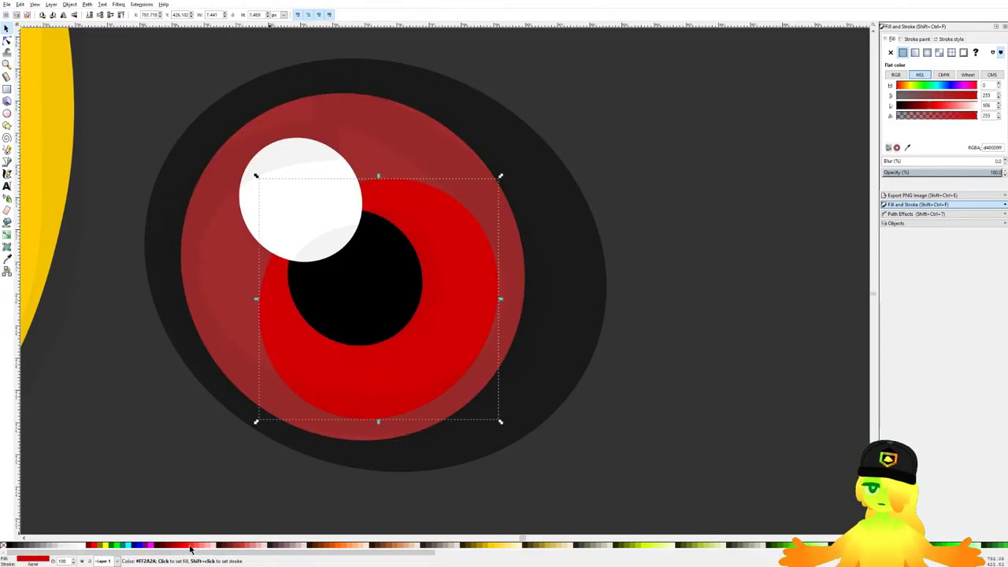
left_click(190, 549)
left_click(230, 381)
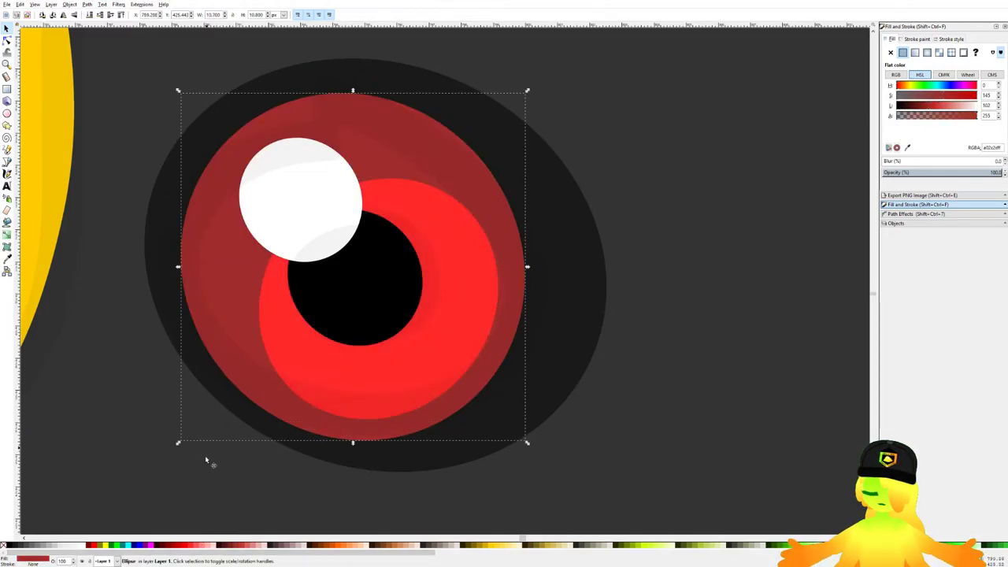
left_click(232, 547)
scroll(496, 213, "down", 9)
left_click(316, 326)
Step: Shrink the pupil slightly and the white highlight to about 2.9 px, and save the drawing
scroll(502, 224, "up", 4)
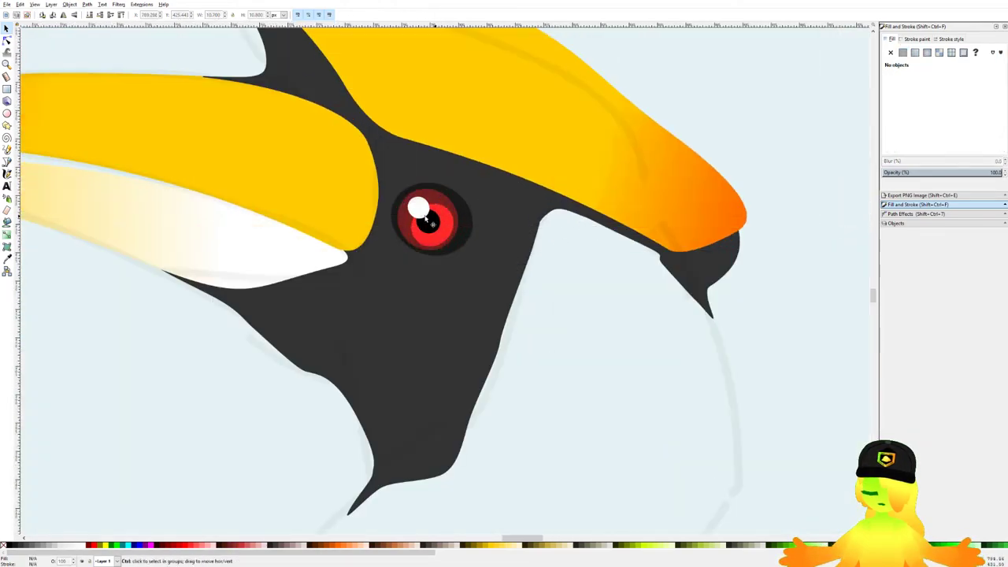
scroll(439, 219, "up", 3)
left_click(472, 238)
left_click_drag(501, 194, 497, 197)
left_click(452, 183)
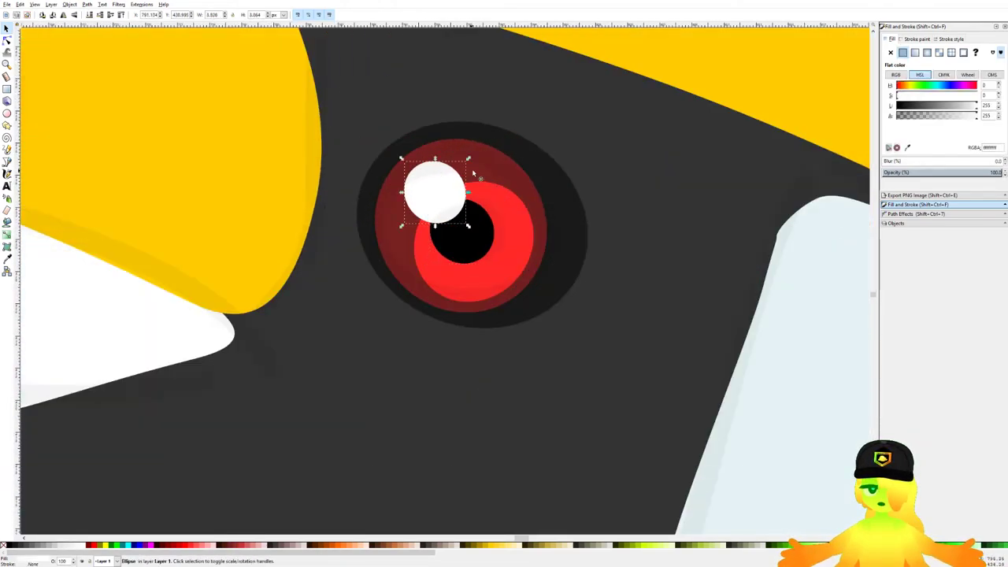
left_click_drag(470, 159, 462, 165)
scroll(454, 173, "down", 5)
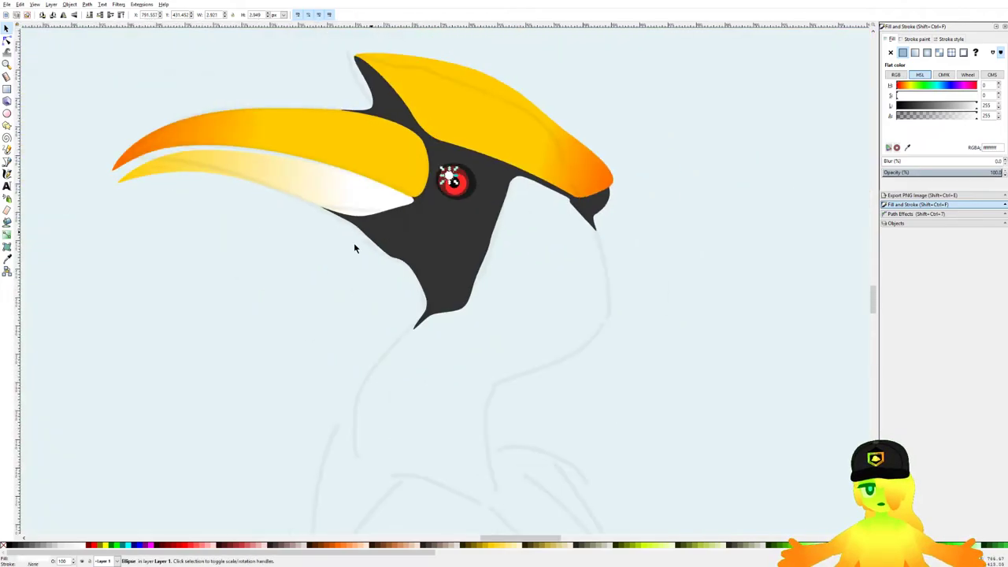
left_click(346, 264)
key("ctrl+s")
Step: Examine the hornbill reference pictures for the shape and colouring of the neck and throat
scroll(450, 187, "up", 5)
scroll(483, 233, "down", 3)
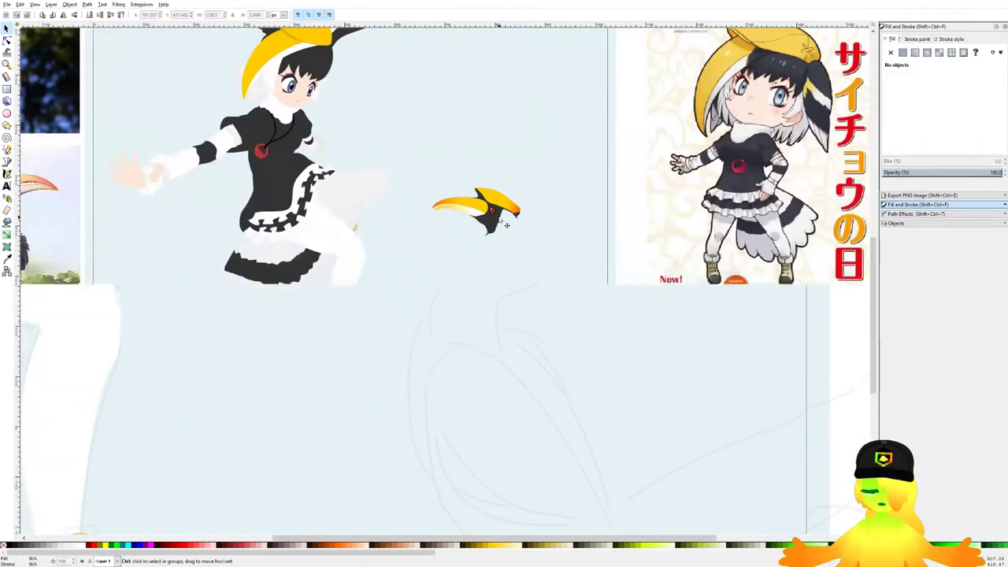
left_click_drag(450, 215, 514, 206)
left_click(7, 162)
left_click_drag(385, 183, 582, 180)
scroll(581, 180, "down", 2)
scroll(594, 301, "up", 2)
left_click_drag(475, 120, 501, 209)
scroll(524, 278, "up", 1)
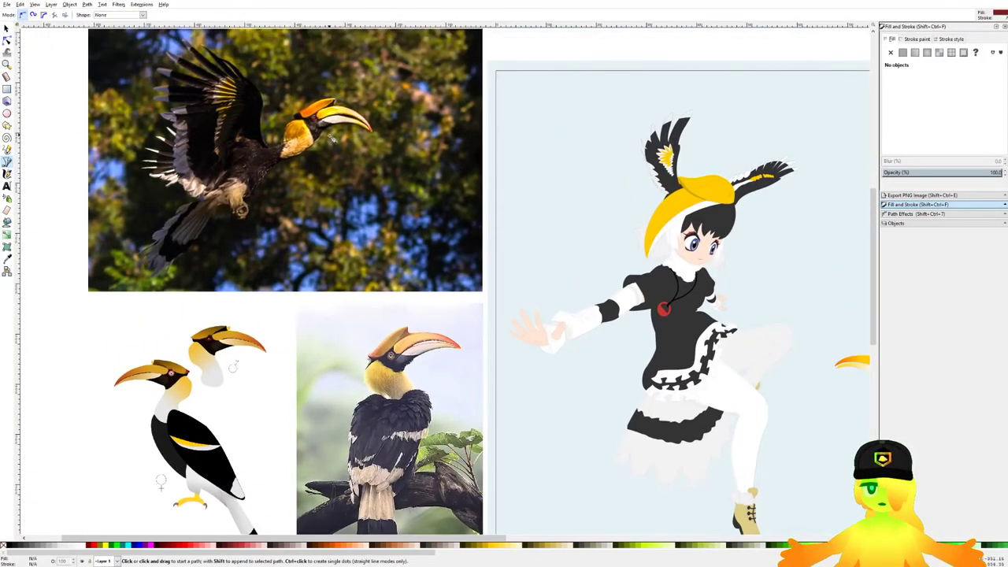
left_click_drag(637, 334, 470, 228)
scroll(772, 303, "up", 4)
scroll(725, 182, "up", 4)
Step: Start a Bezier path at the dark nape tip behind the casque and trace the sketched back of the neck down to its inward bend
left_click(663, 167)
scroll(740, 223, "down", 2)
scroll(740, 223, "left", 1)
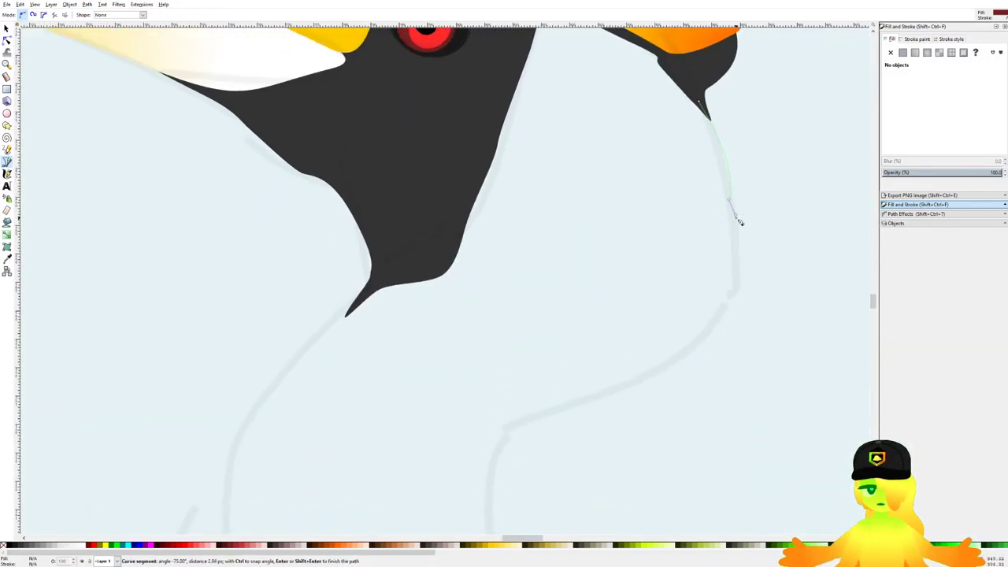
scroll(737, 220, "up", 2)
left_click_drag(733, 223, 739, 241)
left_click_drag(744, 296, 779, 177)
scroll(779, 177, "down", 2)
left_click_drag(783, 192, 776, 215)
left_click(770, 227)
left_click_drag(701, 283, 695, 221)
scroll(692, 232, "up", 1)
left_click_drag(622, 248, 551, 268)
left_click(502, 286)
Step: Continue the neck path down the sketched nape and across the top of the shoulder towards the throat
scroll(482, 356, "down", 5)
scroll(644, 270, "down", 6)
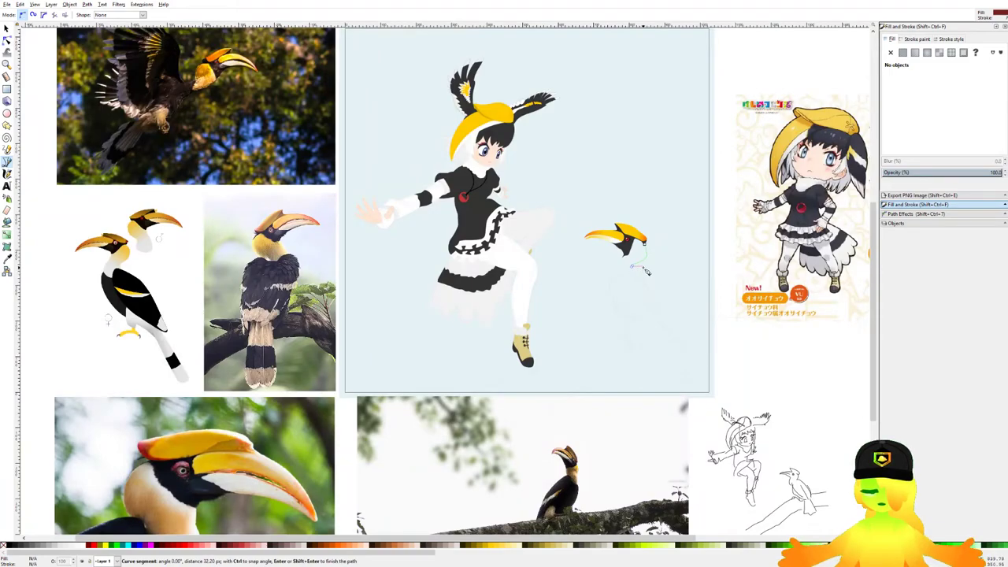
left_click_drag(642, 279, 664, 243)
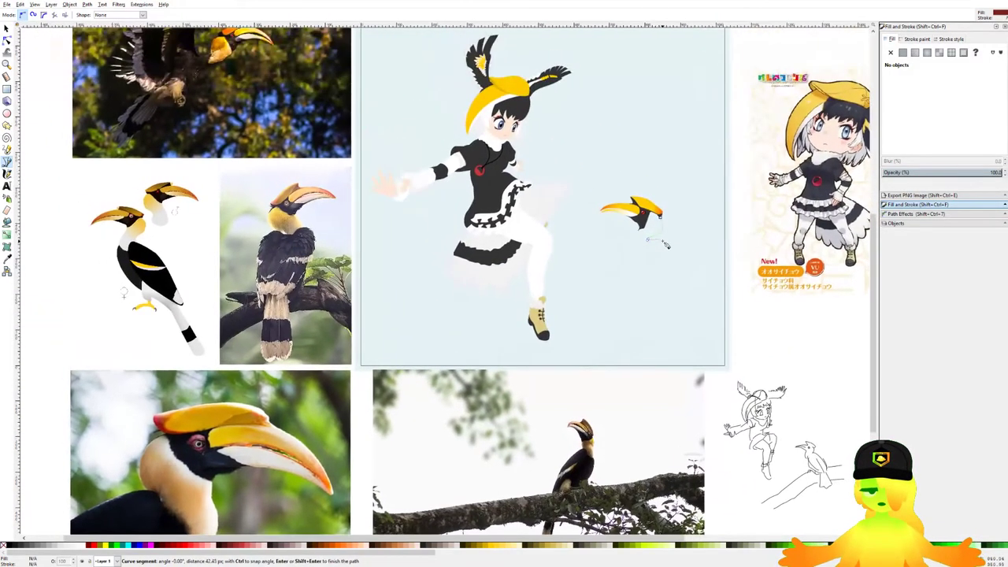
scroll(661, 223, "up", 2)
scroll(639, 287, "up", 4)
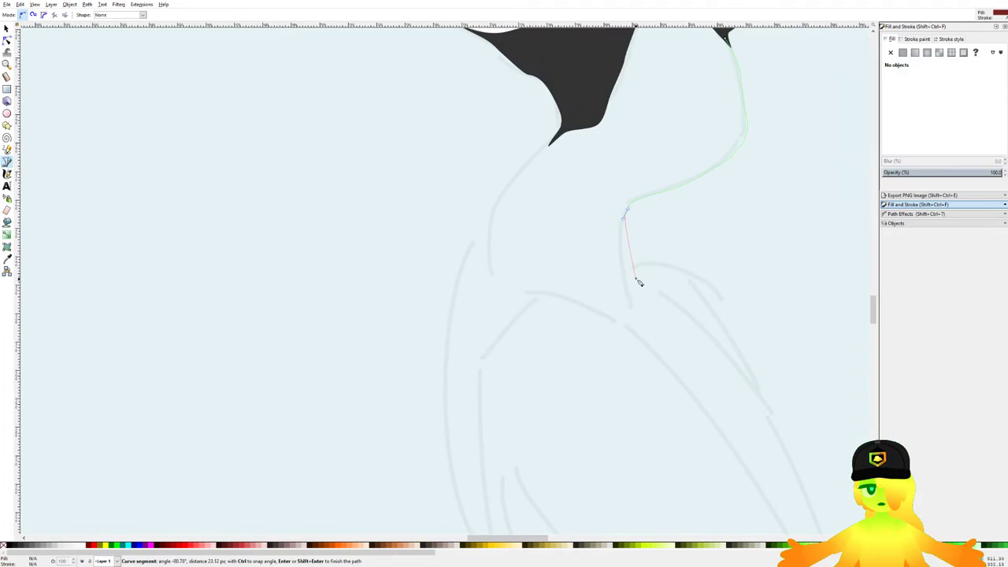
scroll(551, 355, "down", 8)
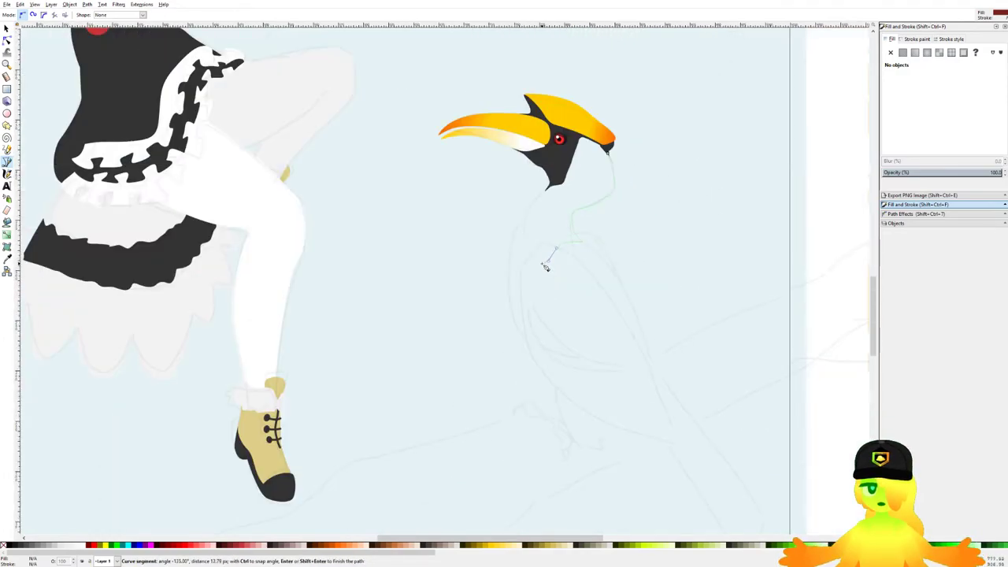
scroll(542, 276, "up", 6)
mouse_move(549, 304)
left_mouse_down()
mouse_move(522, 268)
mouse_move(519, 222)
mouse_move(504, 313)
mouse_move(511, 194)
left_mouse_up()
Step: Continue the hornbill's neck path up the sketched front of the throat to the black chin tip
scroll(512, 268, "up", 4)
left_click_drag(567, 156, 531, 267)
left_click_drag(542, 225, 554, 206)
left_click_drag(632, 129, 644, 118)
left_click(656, 106)
Step: Close the neck path underneath the black face and casque, and stack the shape behind the head parts
left_click_drag(722, 65, 538, 384)
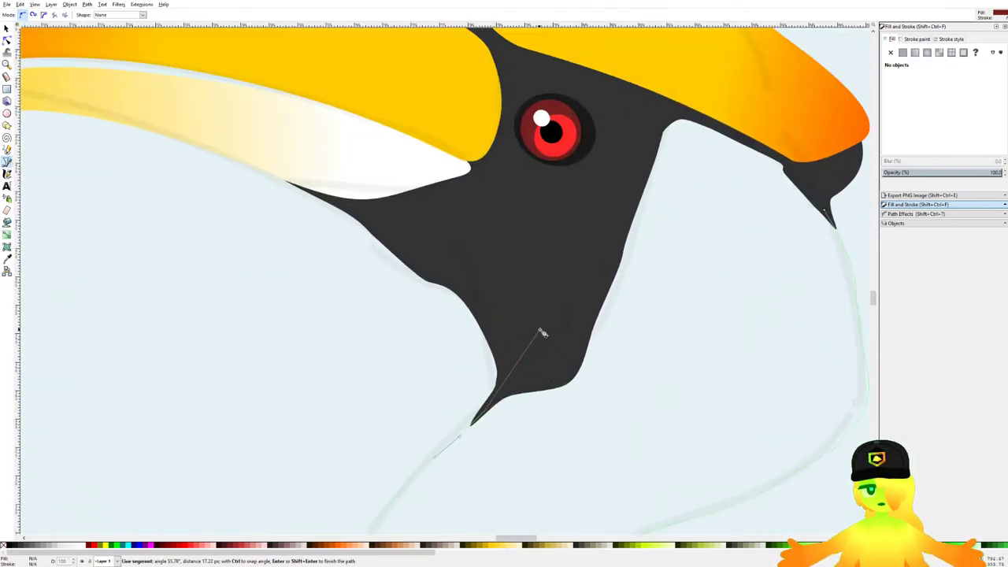
left_click(641, 55)
left_click(768, 103)
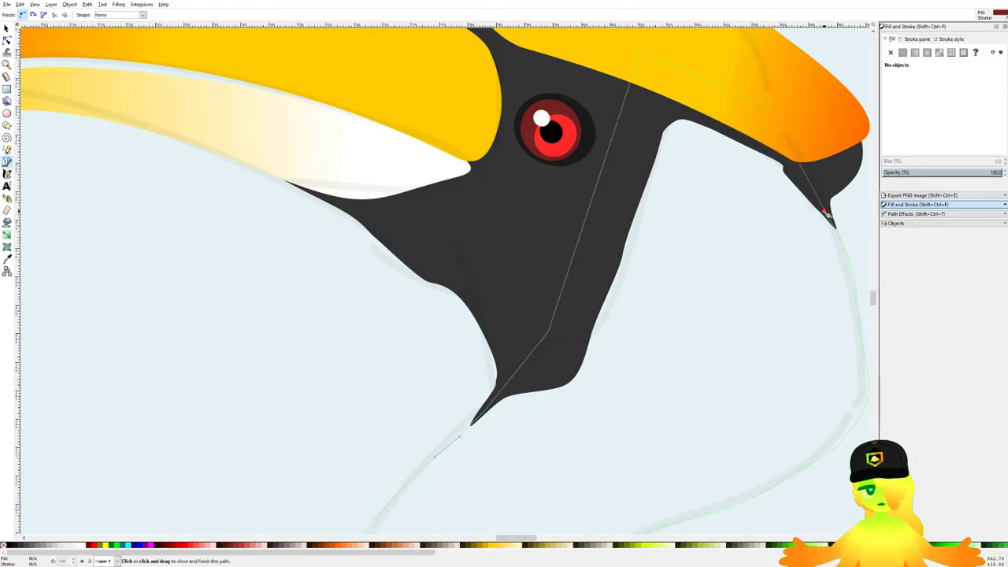
left_click(825, 212)
scroll(734, 211, "down", 4)
left_click_drag(721, 236, 627, 194)
key("End")
key("Page_Up")
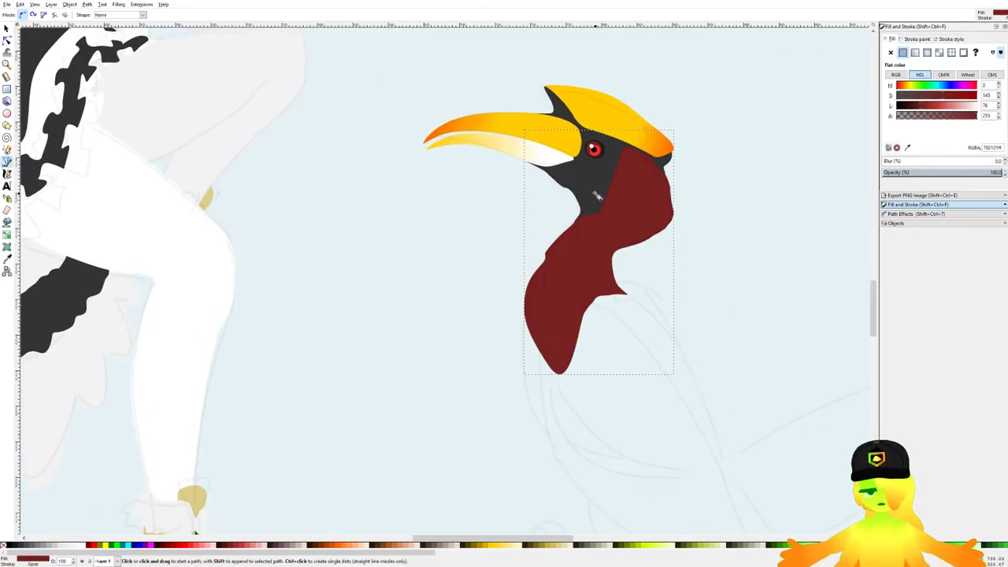
Step: Fill the neck with the existing yellow-to-white linear gradient, running from yellow at the nape to white at the lower throat
left_click(915, 52)
left_click(918, 93)
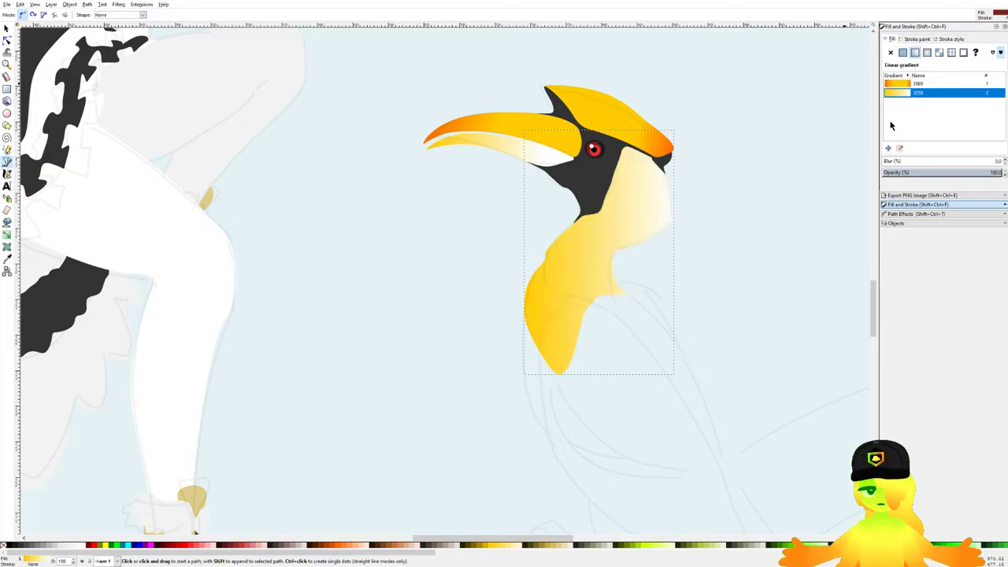
key("g")
scroll(660, 168, "down", 5)
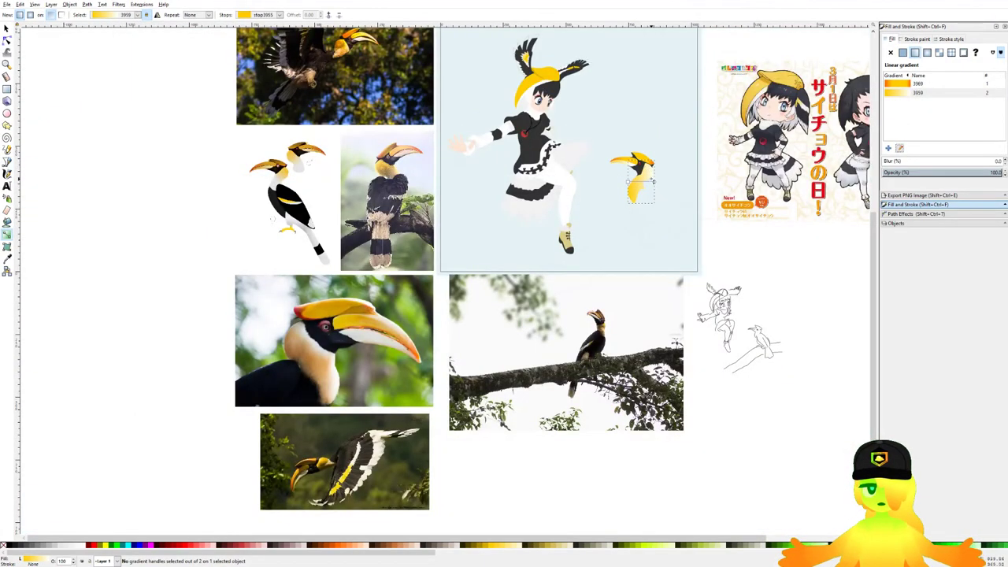
scroll(652, 182, "up", 4)
left_click_drag(544, 222, 557, 261)
scroll(562, 268, "down", 2)
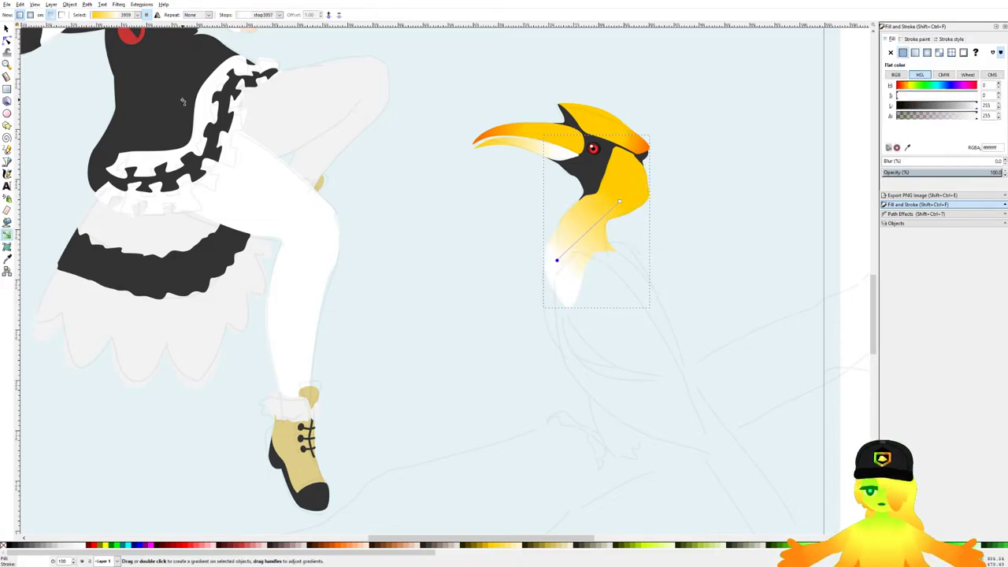
Step: Compare the neck's colouring with the hornbill photos and character artwork, and save the drawing
key("b")
scroll(454, 171, "down", 3)
scroll(455, 171, "up", 3)
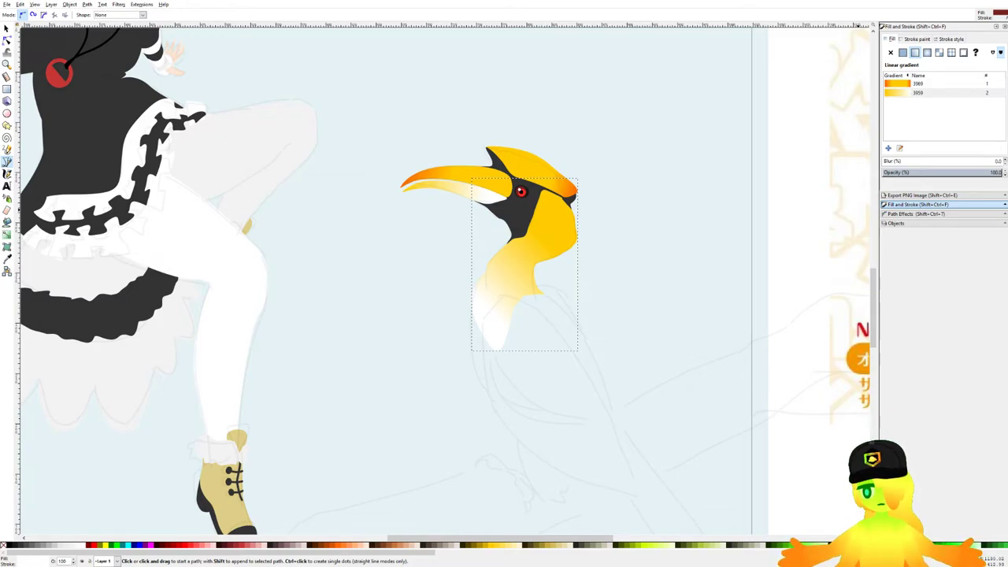
left_click_drag(636, 274, 671, 228)
scroll(556, 192, "up", 2)
scroll(556, 191, "down", 4)
left_click_drag(509, 199, 554, 222)
scroll(554, 222, "down", 1)
scroll(295, 206, "up", 1)
key("ctrl+s")
left_click_drag(501, 315, 584, 305)
left_click_drag(835, 276, 787, 268)
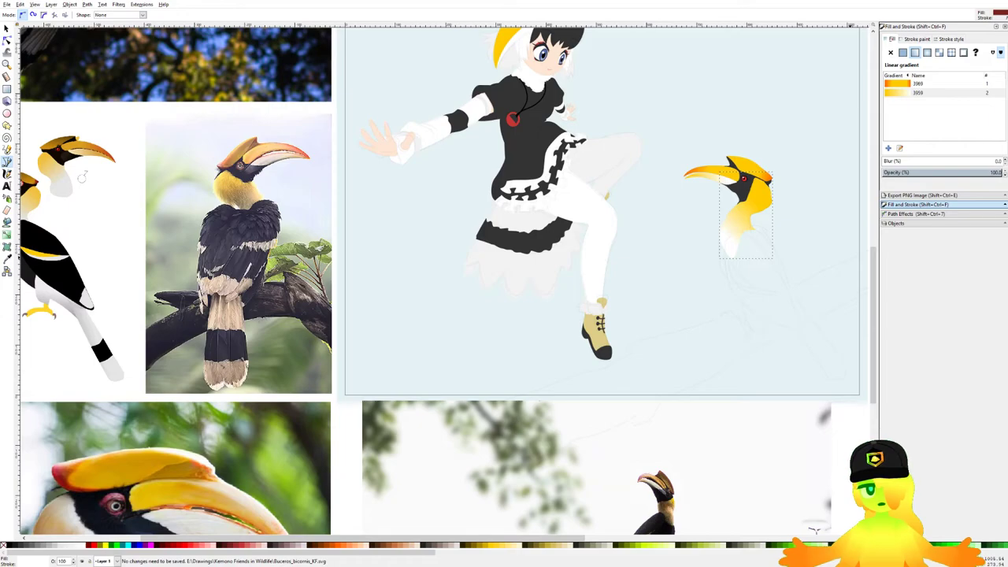
scroll(644, 310, "down", 2)
scroll(473, 292, "up", 1)
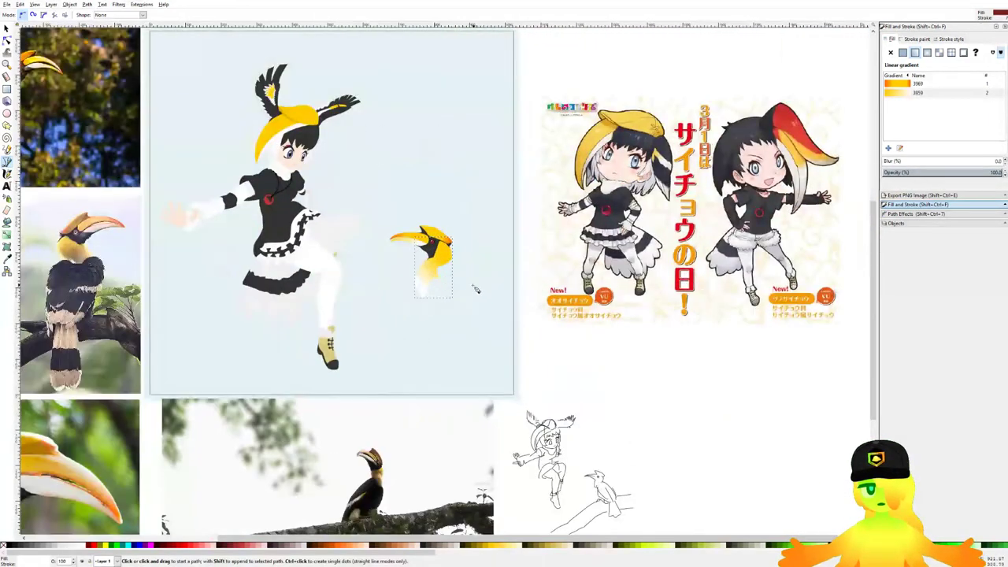
scroll(366, 275, "left", 1)
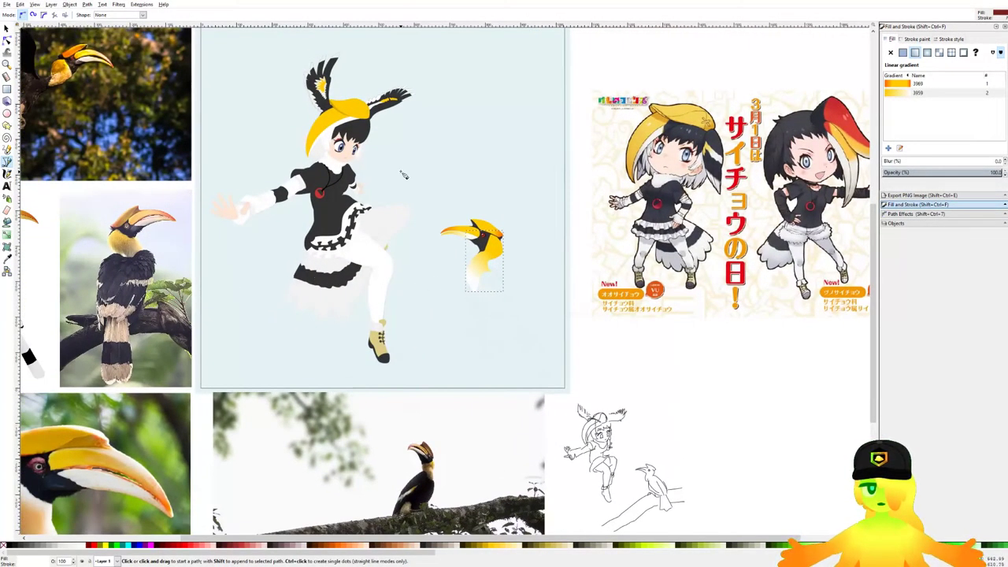
Step: Start a Bezier path at the character's cap brim and trace the sketched wavy crease across to the cap's rounded end
scroll(404, 174, "up", 6)
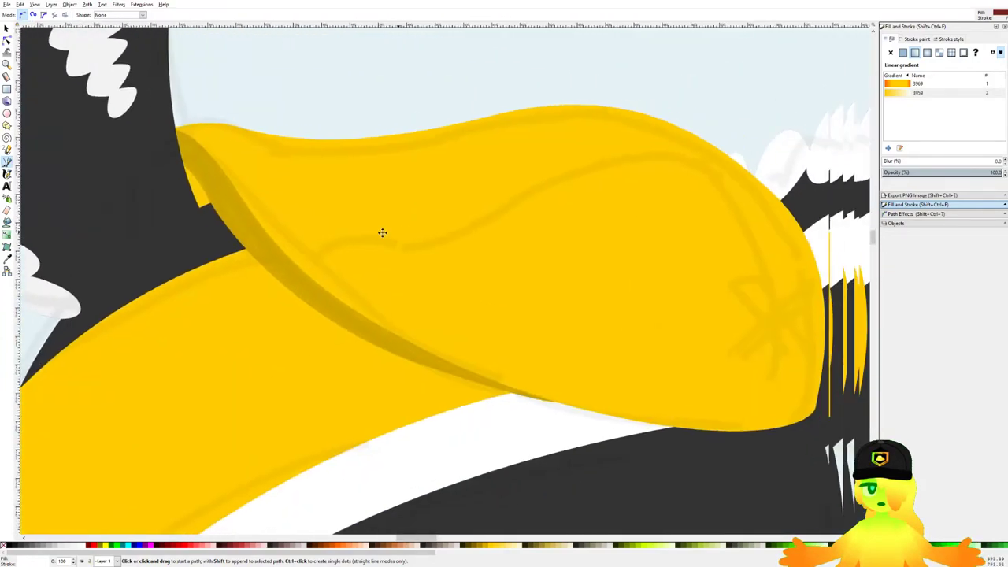
scroll(382, 232, "right", 1)
left_click(281, 282)
left_click(409, 238)
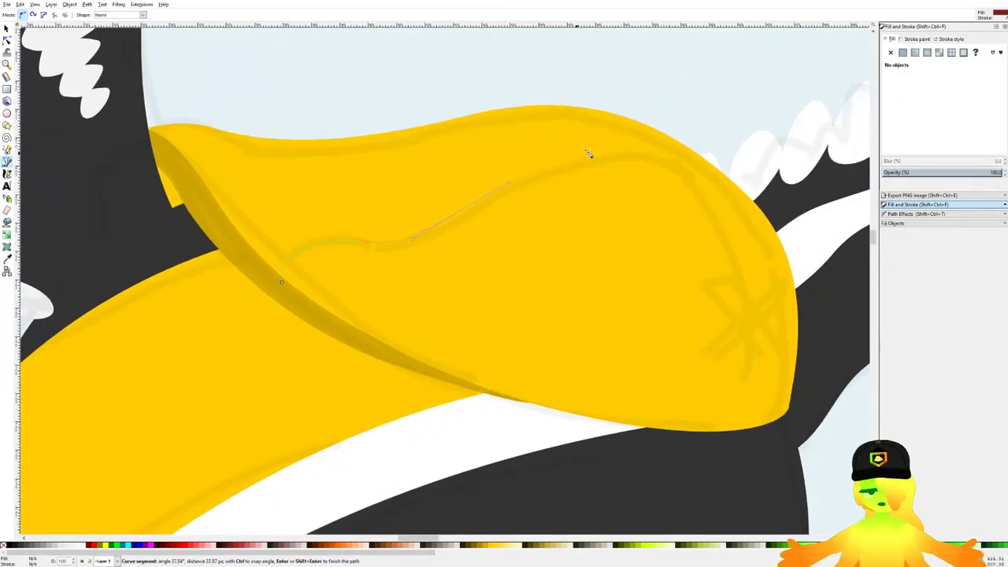
left_click_drag(682, 163, 723, 169)
scroll(724, 168, "up", 1)
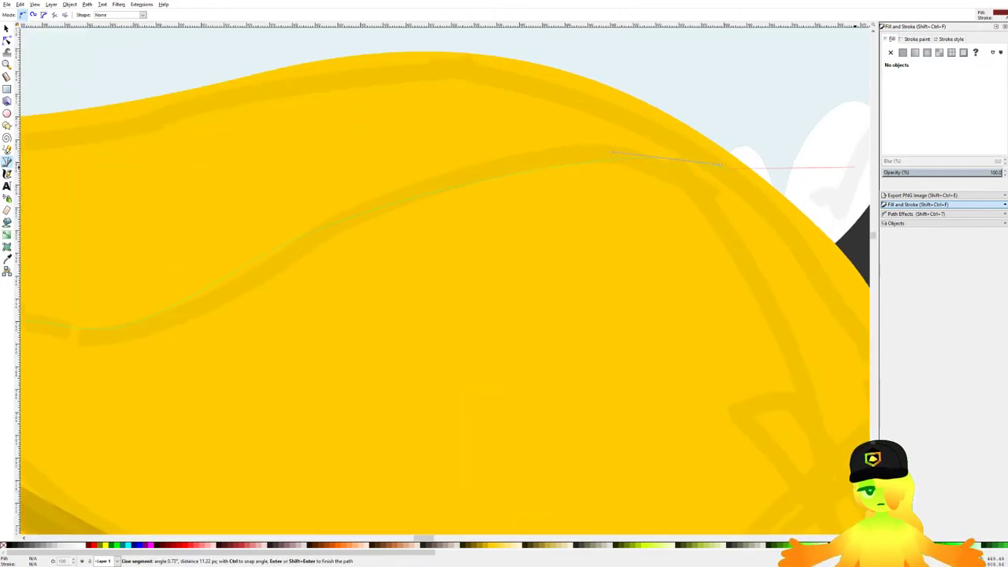
Step: Trace back just beside the crease to close it as a thin sliver, and fill it with the brim's dark yellow d4aa00
left_click_drag(387, 250, 438, 231)
left_click_drag(560, 149, 409, 186)
left_click_drag(363, 209, 521, 197)
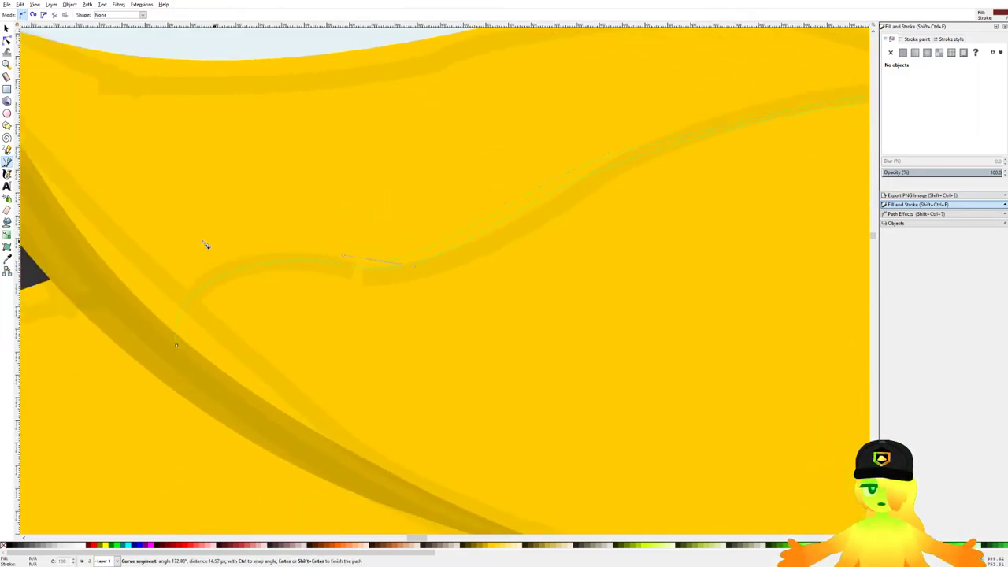
left_click_drag(210, 268, 150, 324)
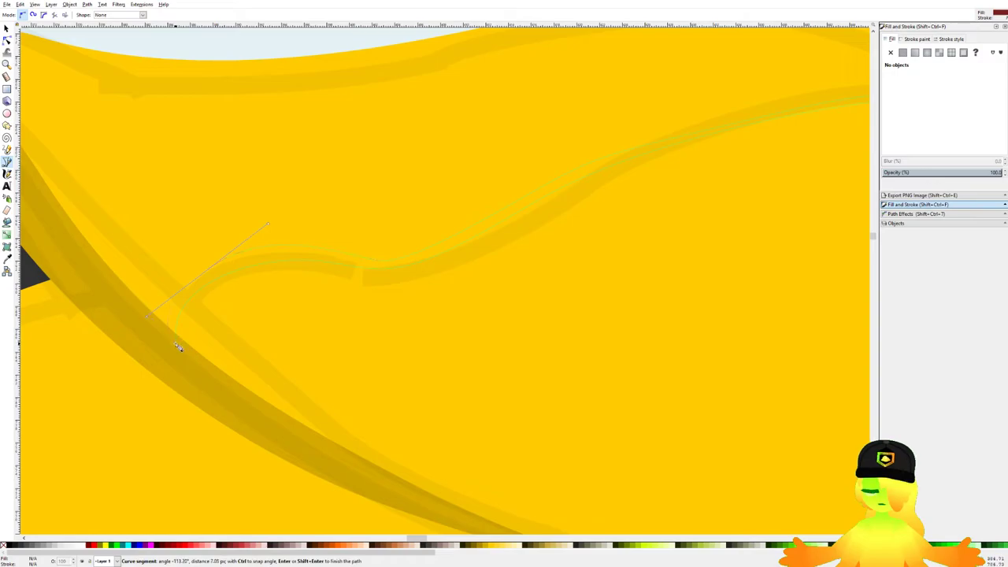
left_click(176, 345)
key("d")
left_click(190, 384)
scroll(190, 383, "down", 2)
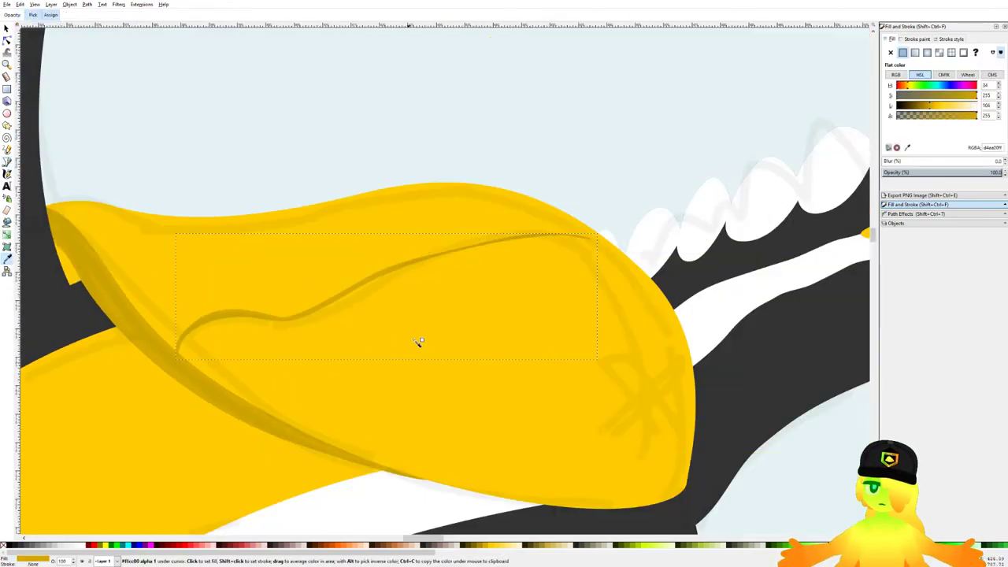
Step: Examine the cap in the reference character artwork for its seam and side emblem
scroll(398, 347, "down", 4)
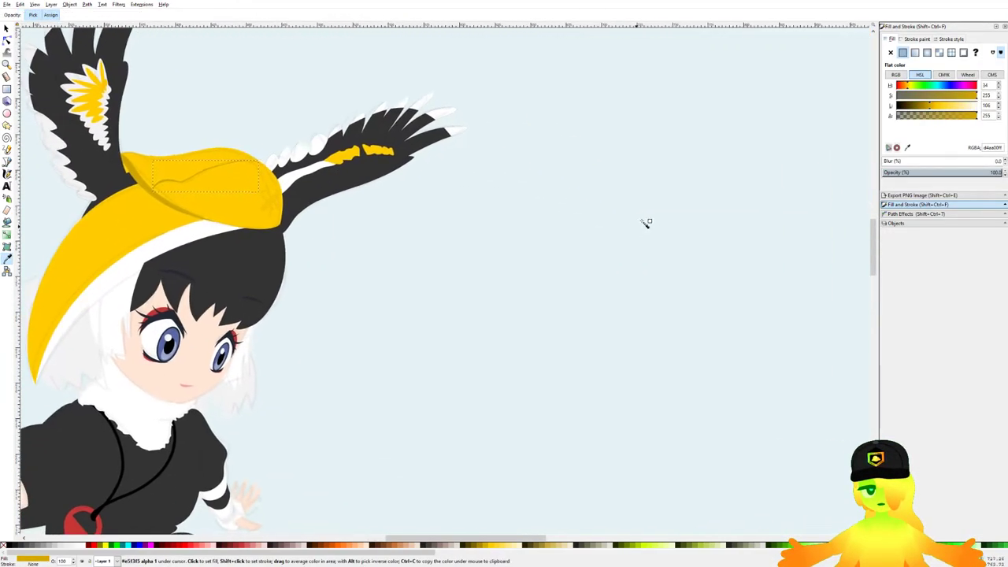
scroll(697, 209, "up", 1)
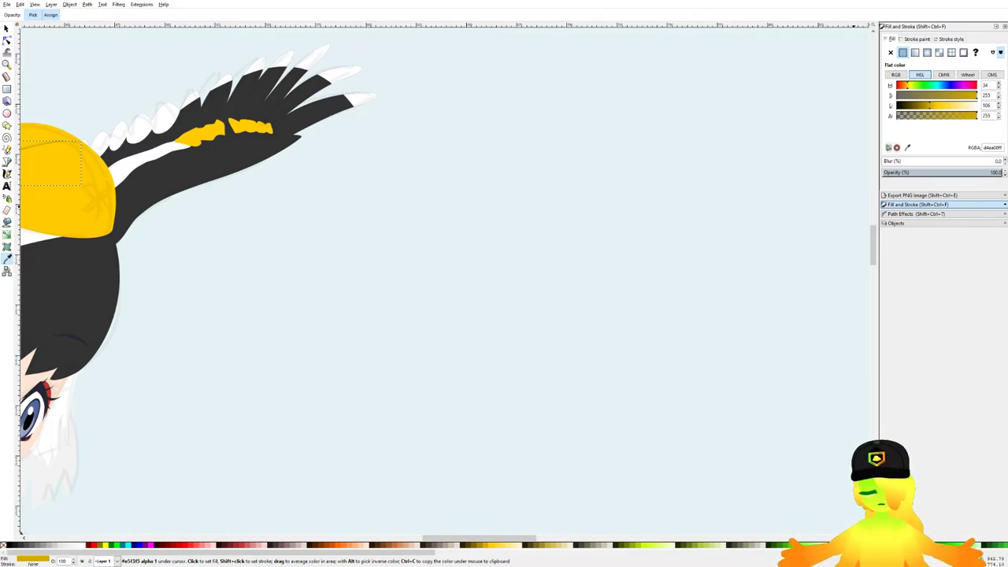
left_click_drag(517, 343, 157, 177)
scroll(551, 205, "down", 3)
left_click_drag(666, 272, 447, 212)
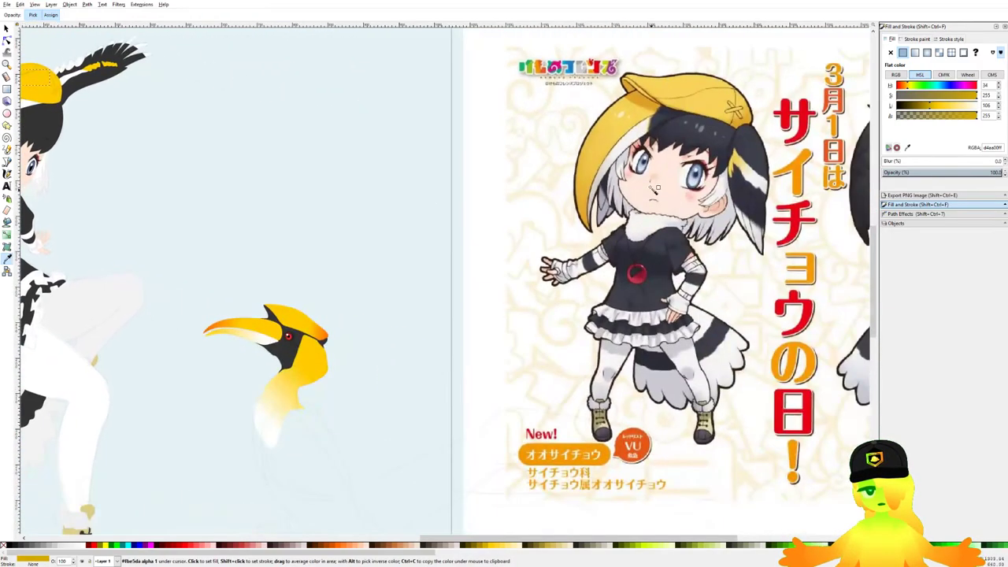
left_click_drag(353, 165, 700, 254)
Step: Draw a thin closed dark yellow seam curving down the cap's rounded end from the crease, and save the drawing
scroll(371, 173, "up", 6)
key("b")
scroll(468, 165, "up", 2)
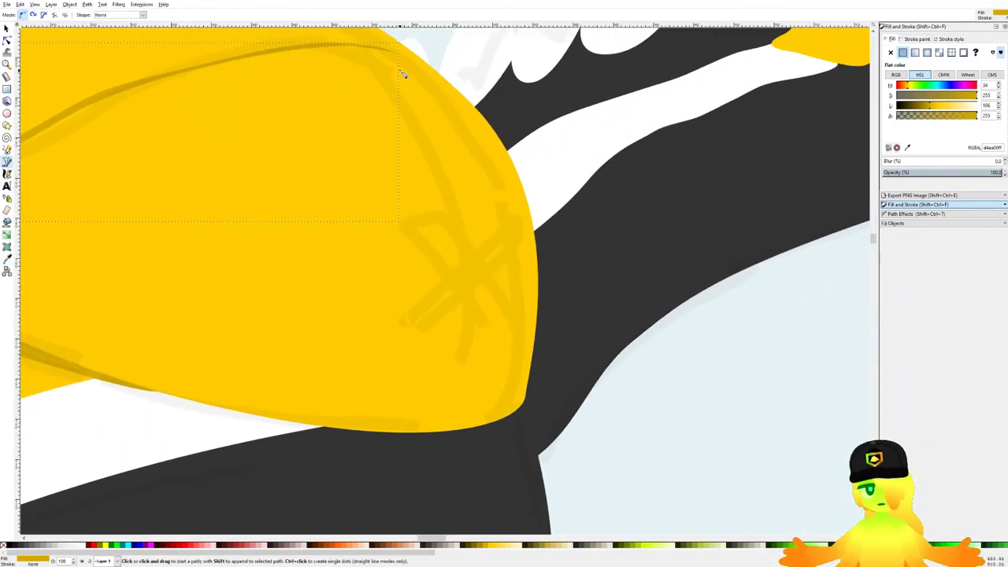
left_click(409, 59)
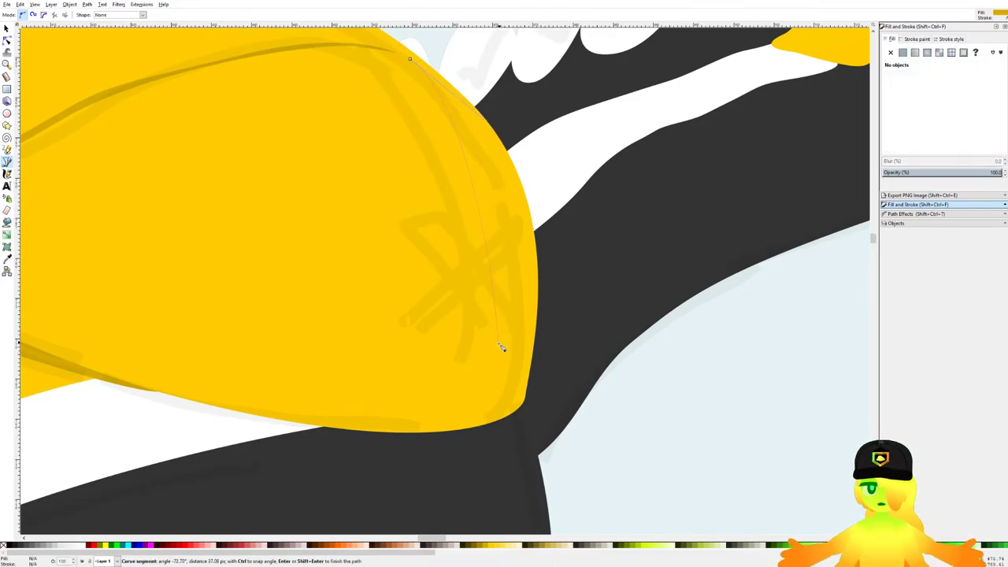
left_click_drag(495, 339, 485, 398)
left_click(455, 413)
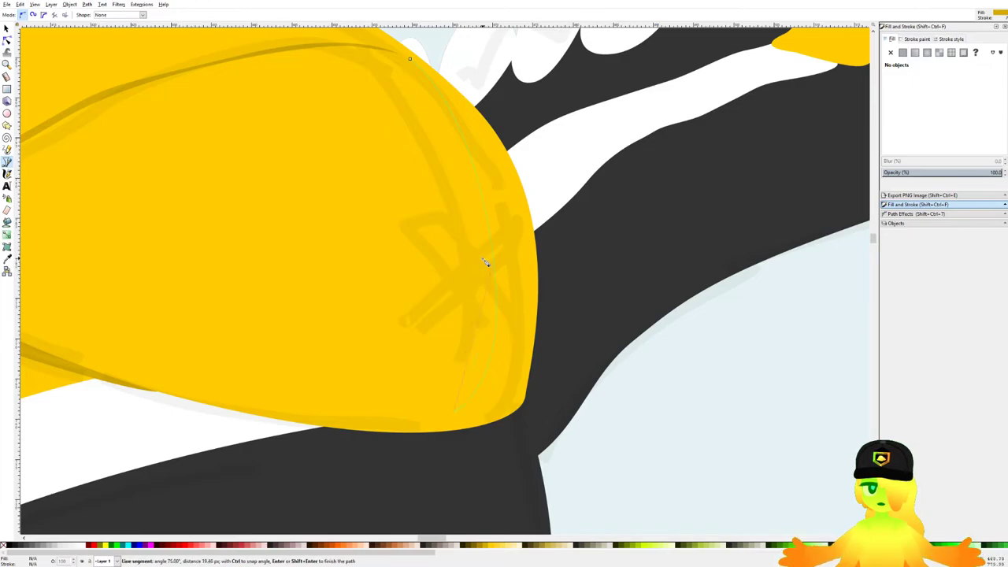
left_click_drag(488, 232, 461, 114)
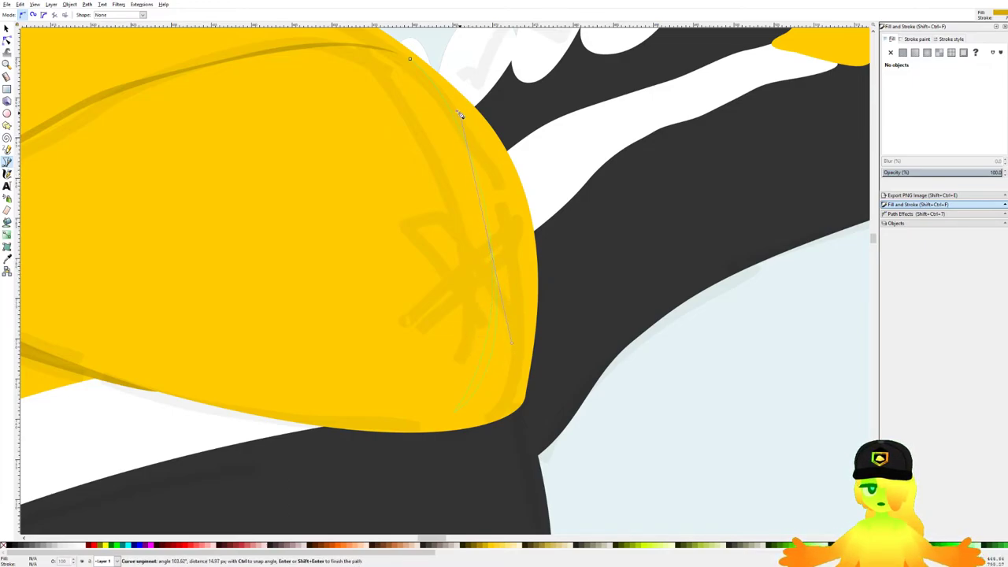
left_click(411, 61)
key("ctrl+s")
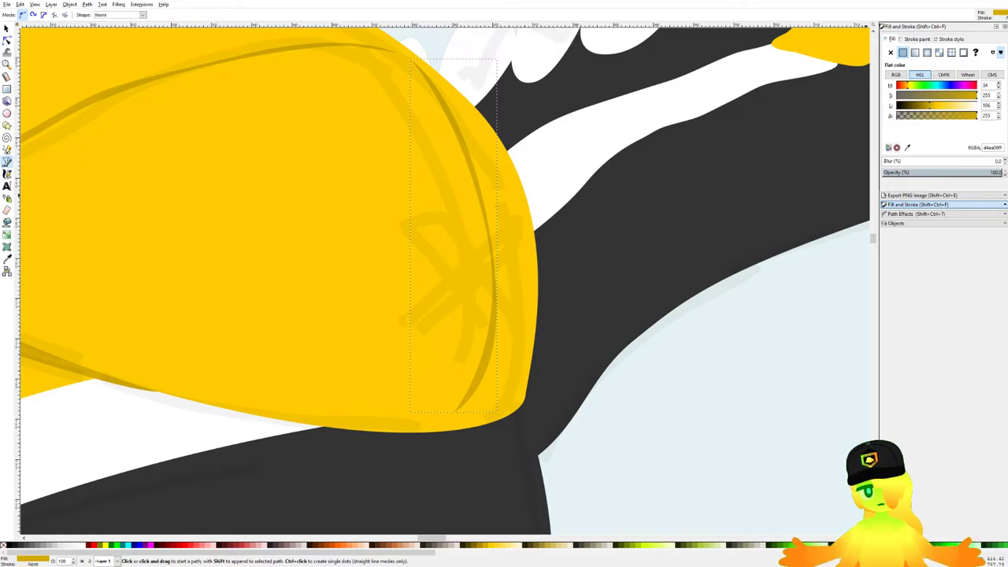
Step: Draw a closed dark yellow X-shaped emblem with rounded arms over the seam at the cap's end
scroll(495, 254, "up", 2)
left_click(489, 252)
left_click_drag(551, 193, 559, 210)
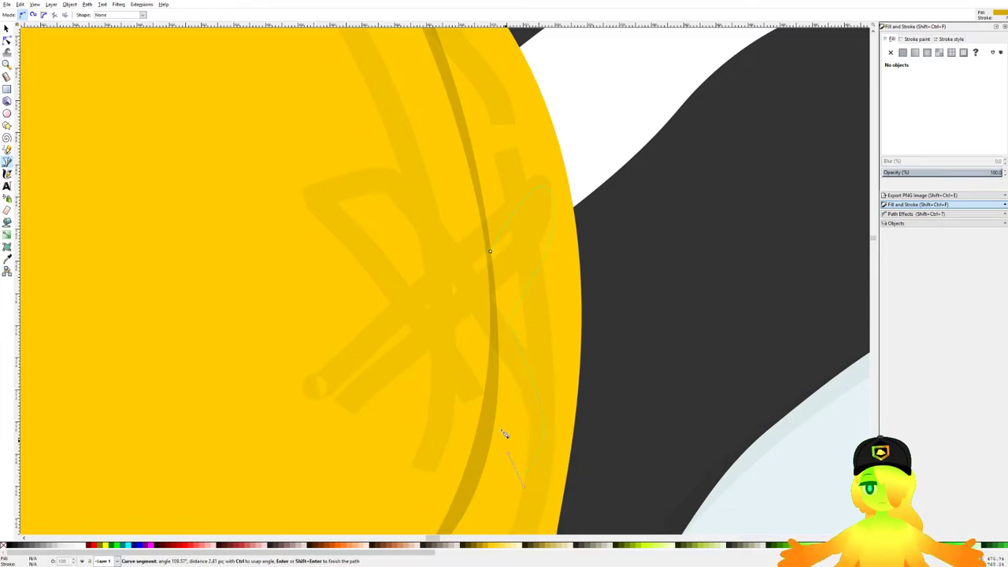
left_click(483, 404)
left_click_drag(351, 435, 390, 402)
left_click_drag(466, 338, 385, 215)
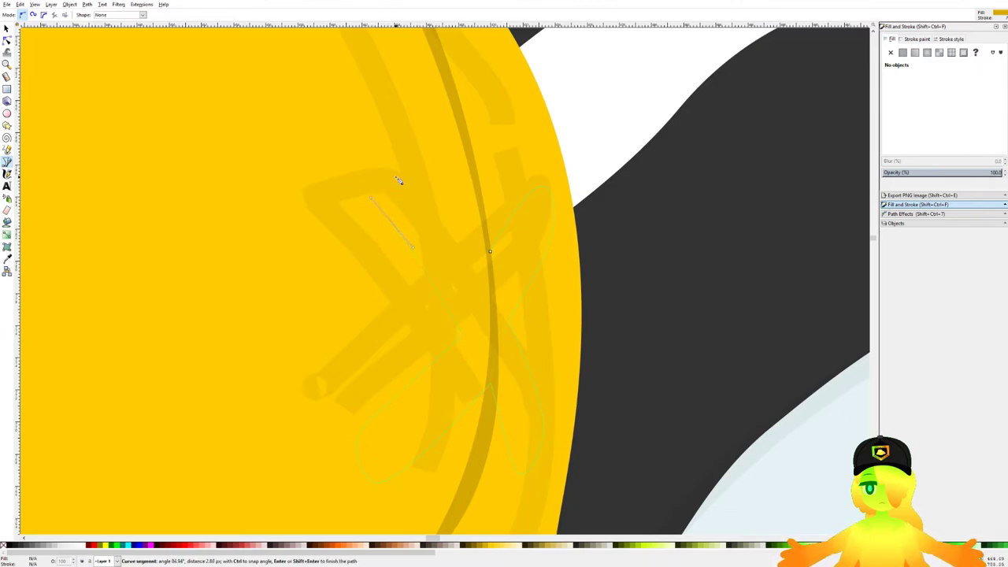
left_click_drag(428, 171, 449, 189)
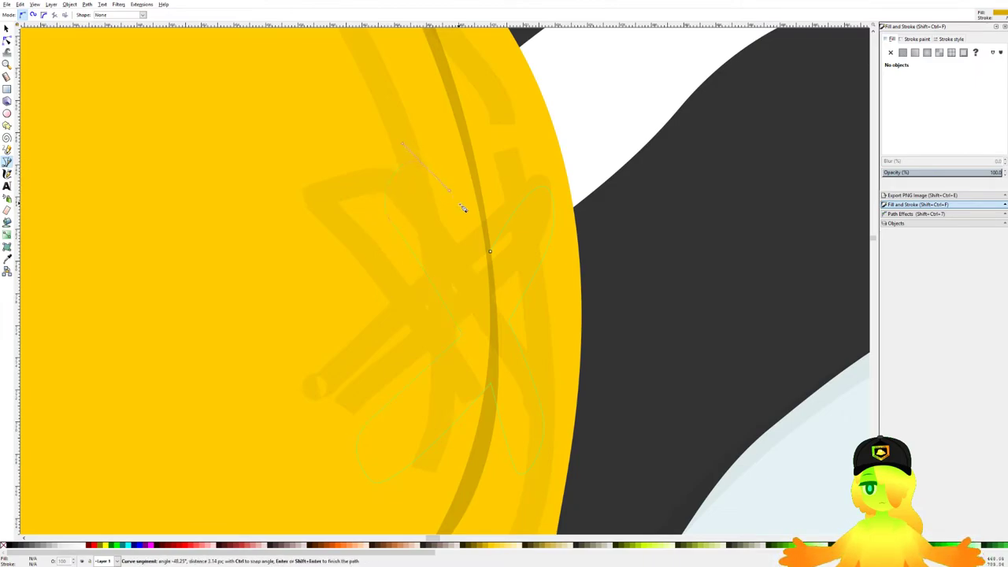
left_click(491, 253)
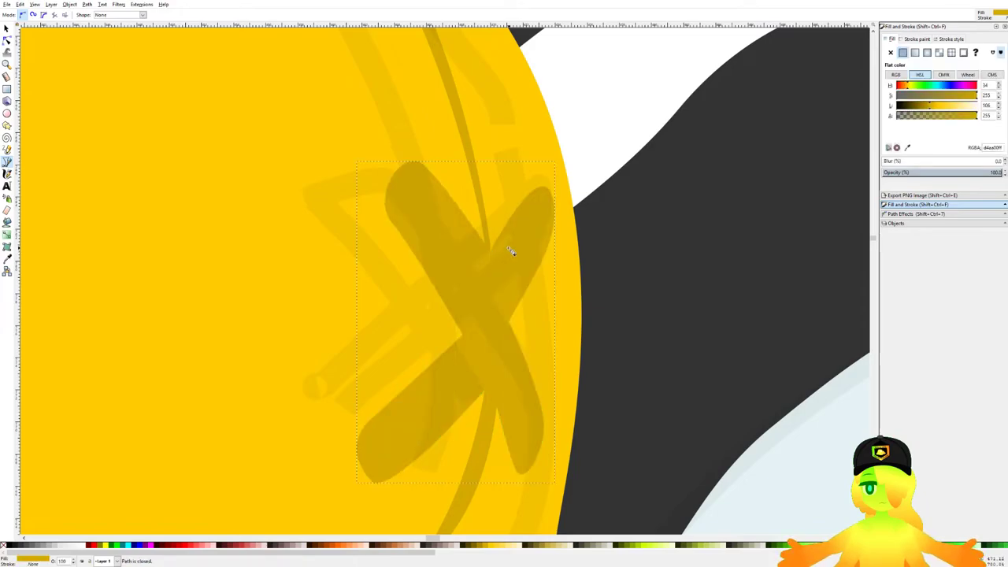
Step: Adjust the inner corner nodes of the X emblem to slim its crossing
key("n")
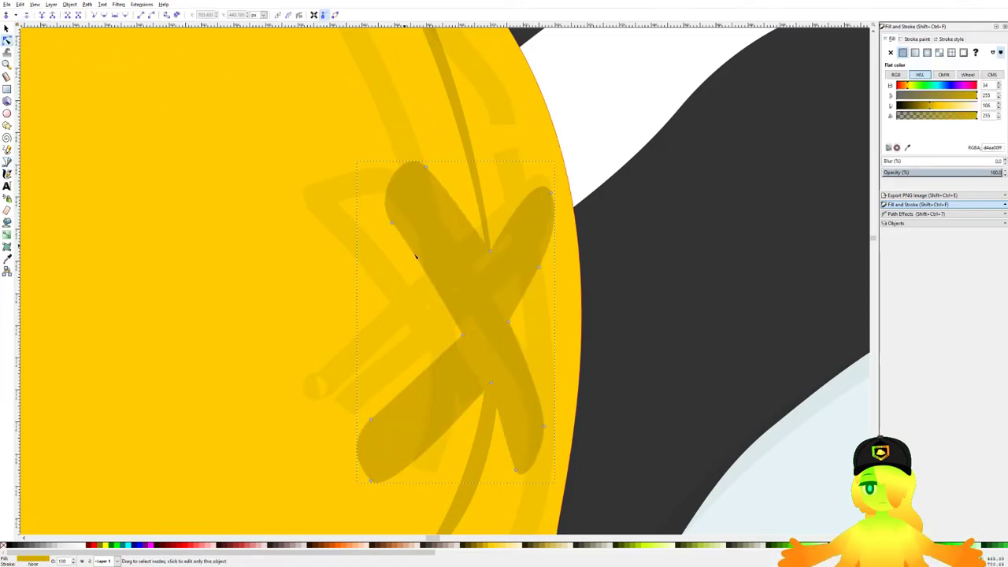
scroll(488, 291, "up", 1)
left_click_drag(491, 235, 492, 264)
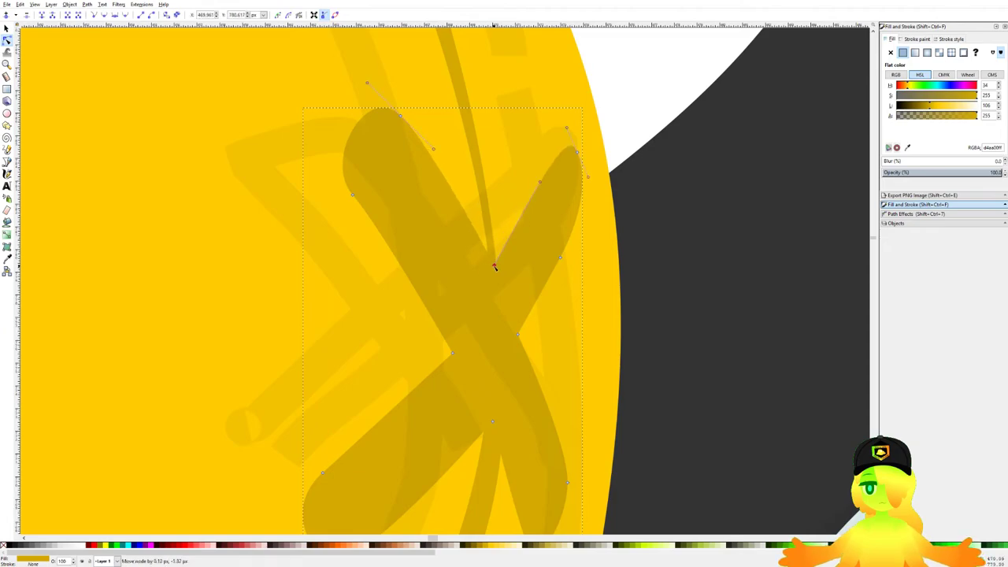
left_click_drag(387, 318, 506, 428)
left_click_drag(454, 353, 440, 330)
left_click(257, 315)
scroll(376, 265, "down", 2)
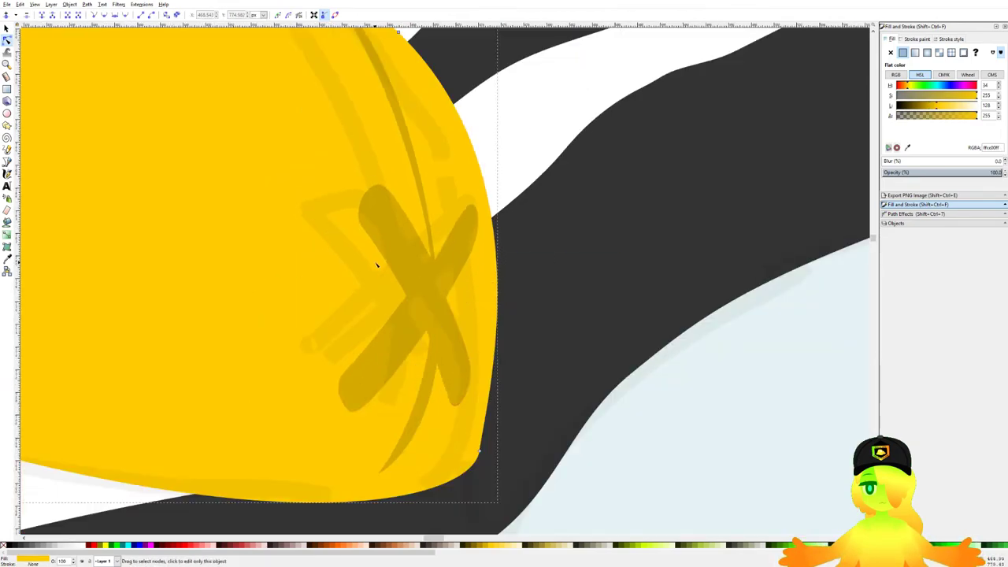
Step: Nudge the X emblem, rotate it slightly counterclockwise and resize it to about 11.5 by 20.1 px over the seam
left_click(6, 28)
left_click(448, 315)
left_click_drag(449, 315, 446, 317)
scroll(447, 316, "down", 2)
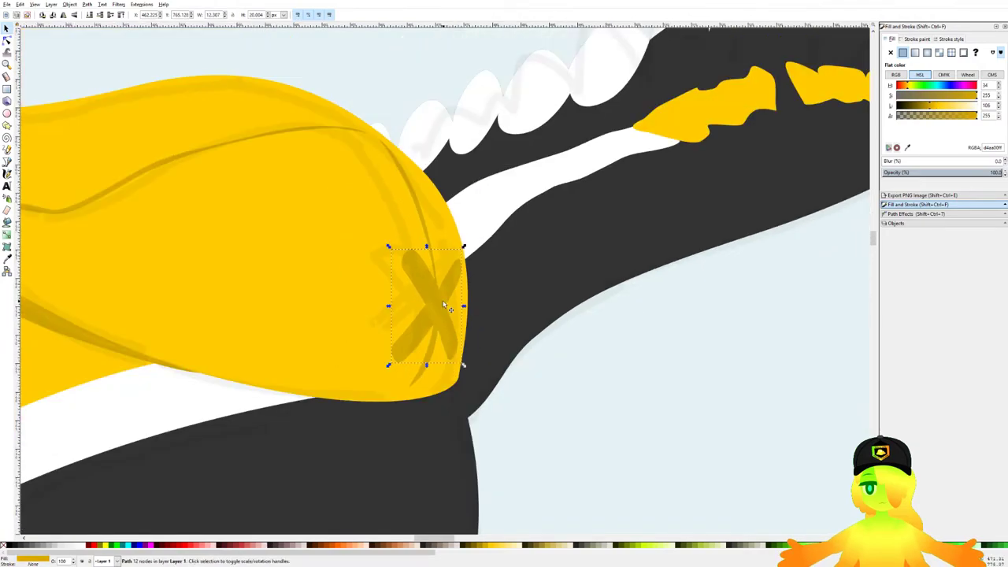
left_click(447, 306)
scroll(459, 293, "up", 2)
left_click_drag(475, 223, 462, 203)
left_click_drag(429, 328, 426, 327)
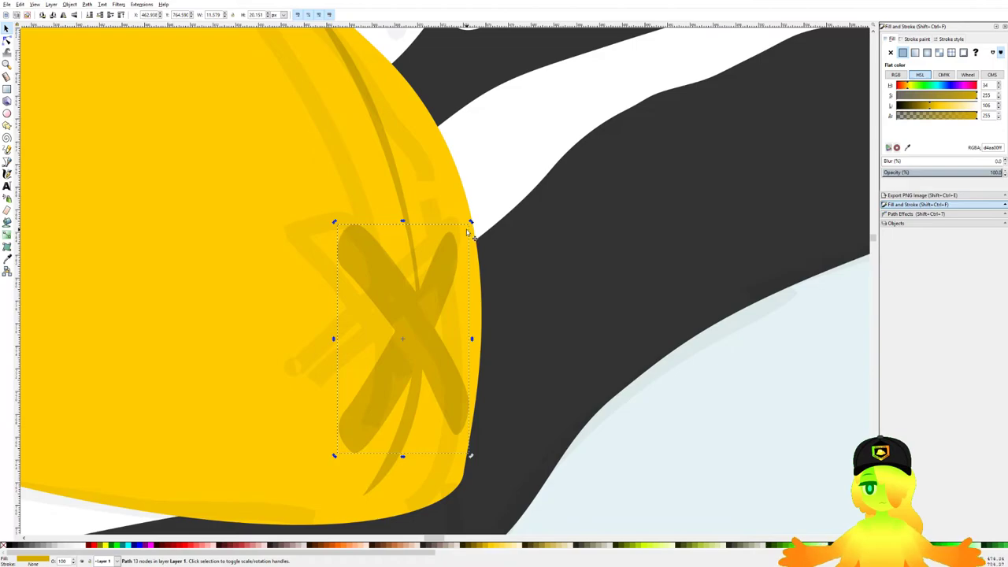
left_click_drag(471, 223, 473, 227)
Step: Deselect the emblem, check the cap details against the whole character and save the drawing
scroll(474, 227, "down", 6)
left_click(546, 299)
scroll(547, 300, "down", 3)
left_click_drag(554, 327, 462, 200)
scroll(407, 313, "up", 2)
key("ctrl+s")
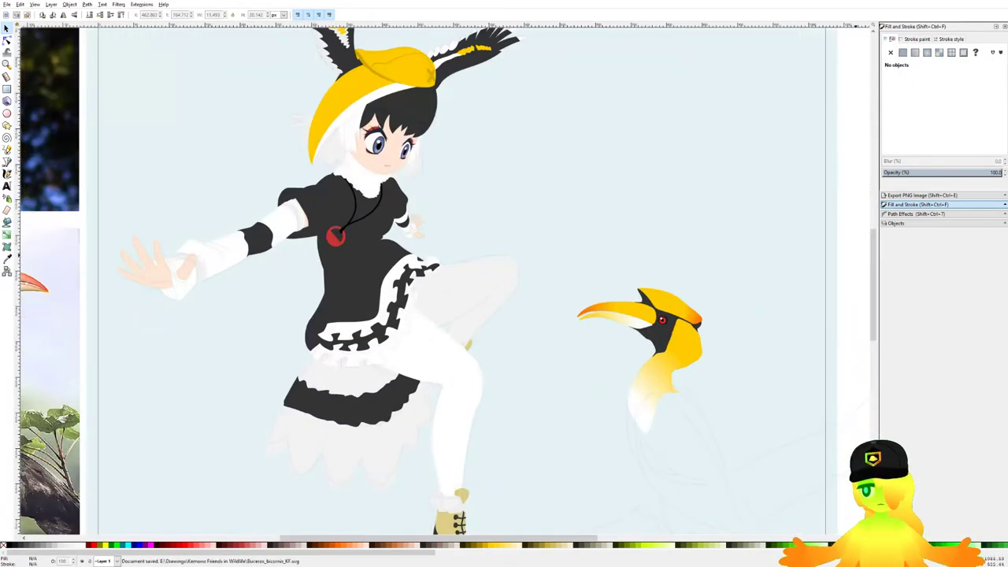
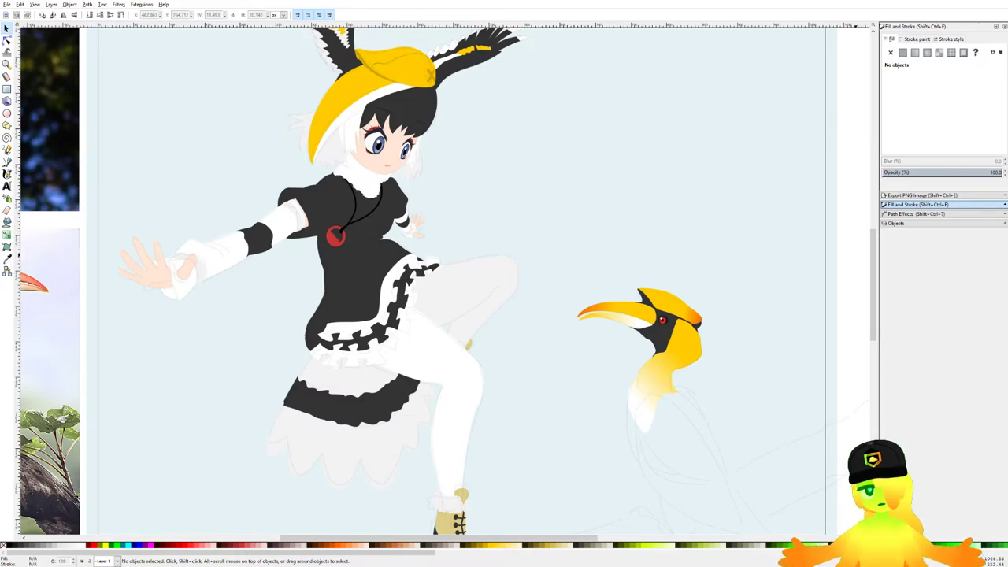
Step: Save the drawing and start the bird's wing outline with a curve from the neck's white tip up over its base
left_click_drag(354, 438, 456, 466)
key("ctrl+s")
scroll(446, 175, "down", 2)
left_click_drag(591, 214, 542, 189)
scroll(508, 268, "up", 2)
left_click_drag(509, 268, 358, 249)
left_click(7, 162)
scroll(379, 211, "down", 2)
left_click_drag(379, 212, 531, 203)
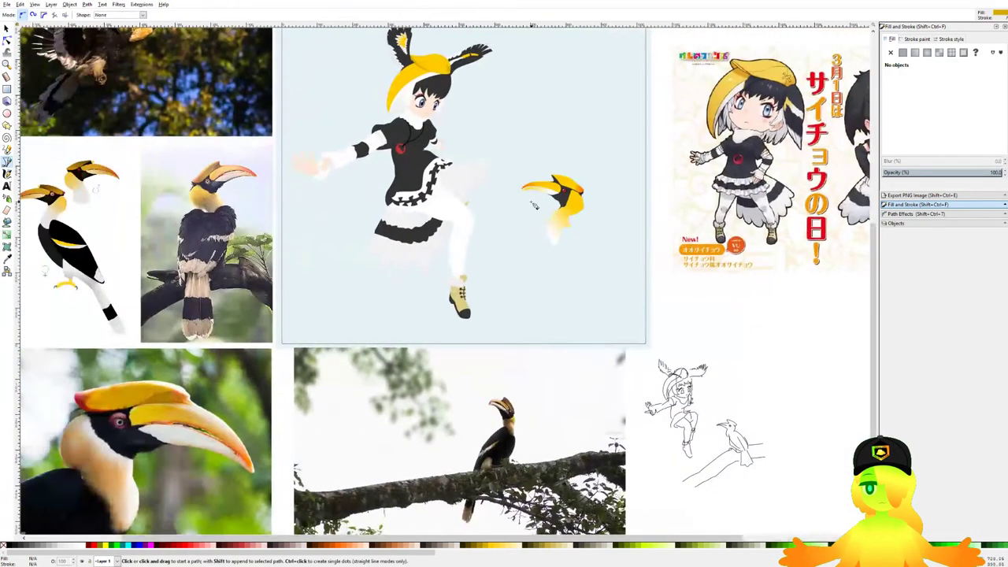
left_click_drag(452, 205, 477, 205)
scroll(619, 231, "up", 5)
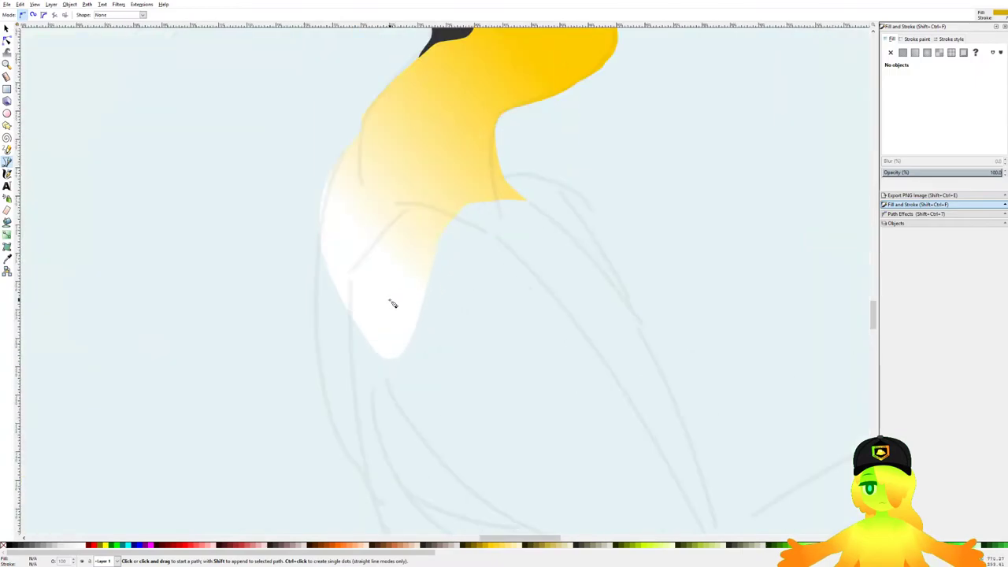
left_click_drag(351, 333, 357, 263)
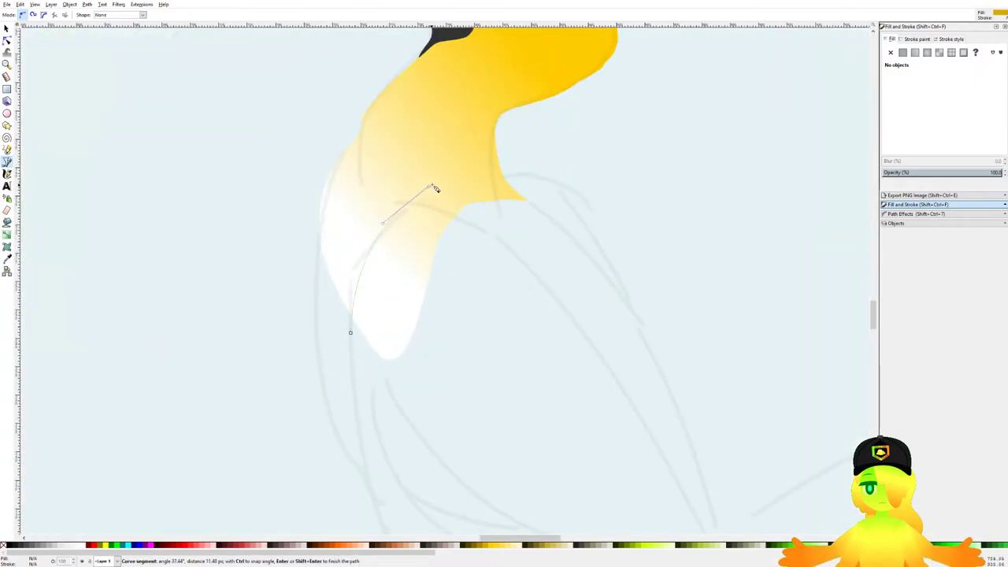
Step: Continue the wing outline with a row of small scalloped feather tips below the neck's rear corner
scroll(535, 225, "down", 2)
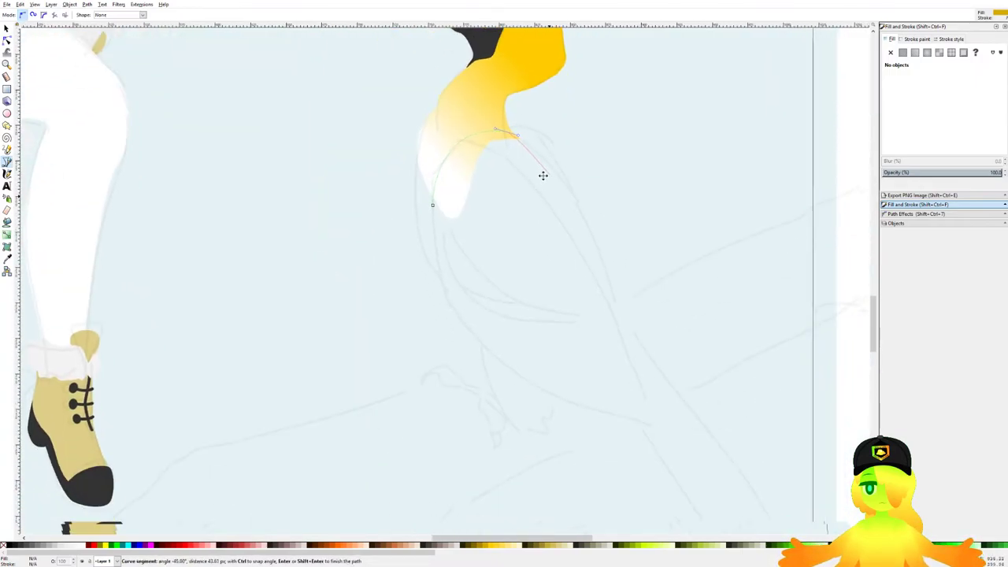
scroll(523, 143, "up", 1)
scroll(512, 133, "up", 2)
left_click_drag(512, 135, 559, 197)
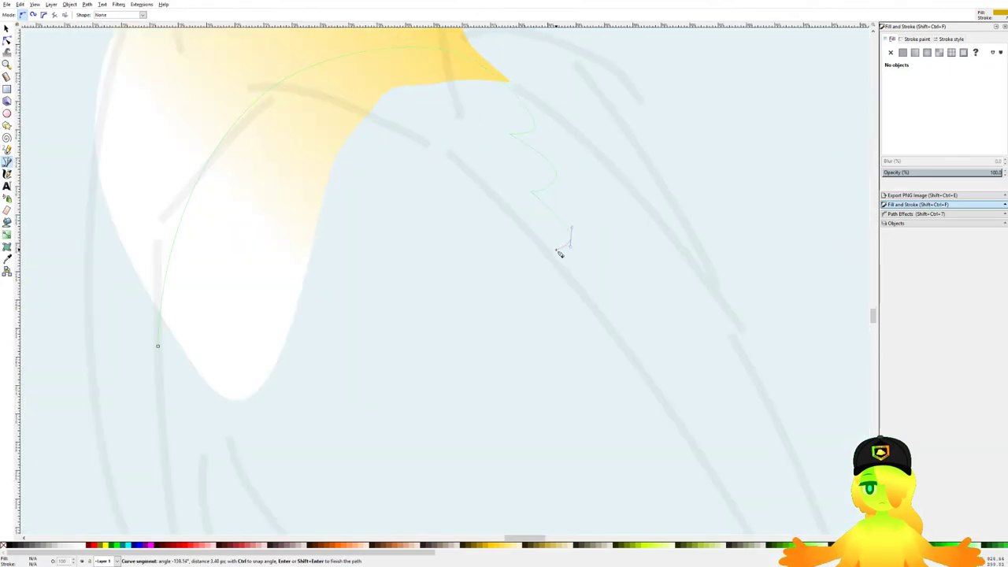
scroll(524, 189, "up", 3)
key("BackSpace")
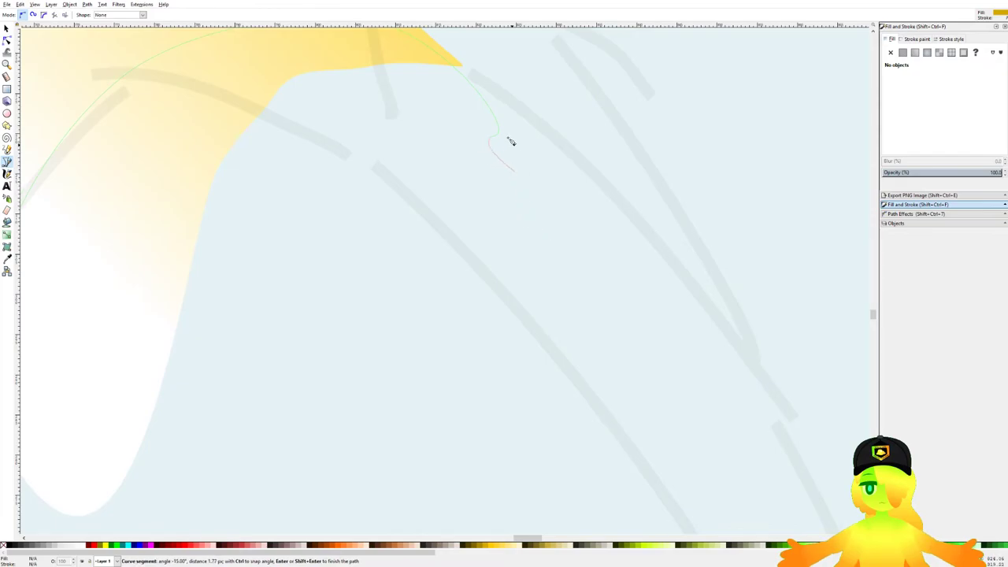
left_click(465, 132)
left_click_drag(509, 161, 507, 208)
left_click(497, 206)
left_click_drag(537, 255, 522, 263)
left_click(504, 260)
left_click_drag(539, 313, 540, 338)
Step: Run the wing outline down the back, round its lower end and up the breast side, closing the path
scroll(540, 338, "down", 5)
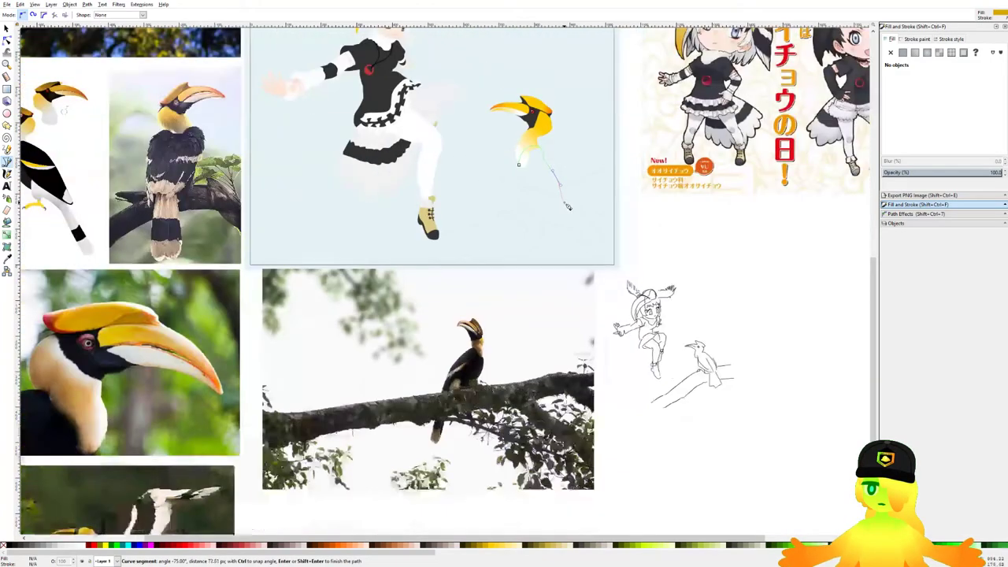
left_click_drag(567, 206, 602, 214)
scroll(602, 214, "up", 1)
scroll(602, 215, "up", 3)
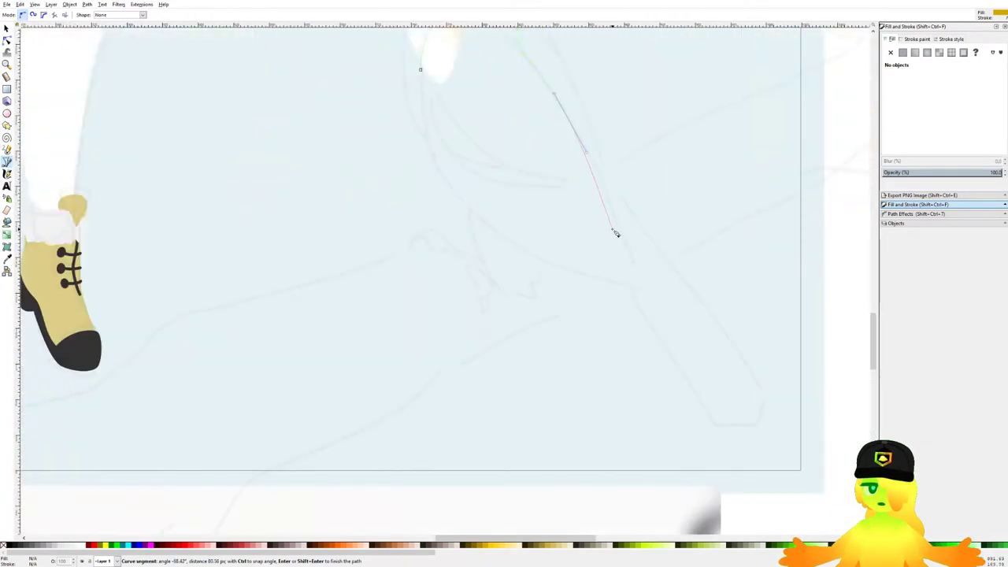
left_click(618, 239)
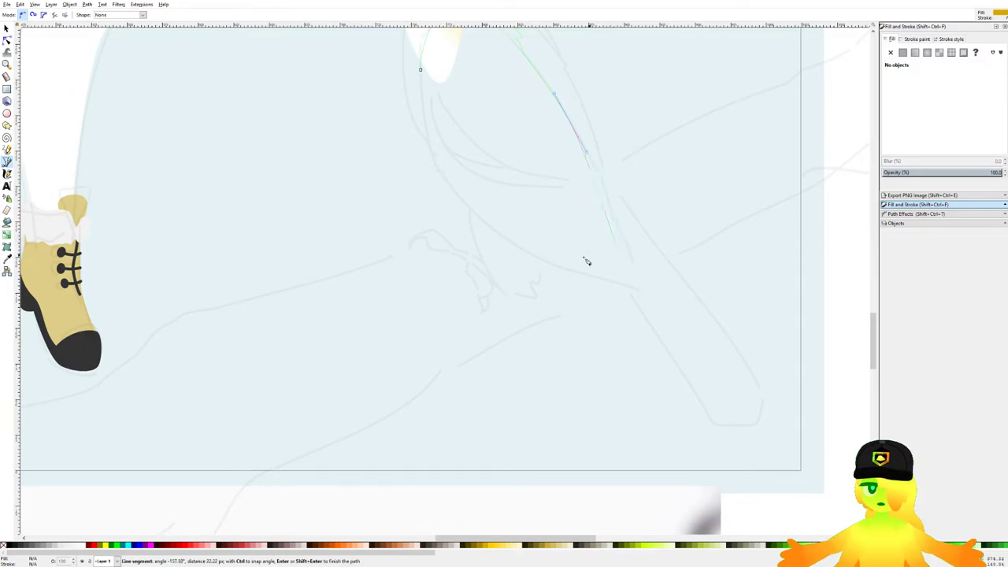
left_click_drag(560, 263, 488, 240)
scroll(445, 181, "up", 2)
left_click_drag(445, 178, 418, 134)
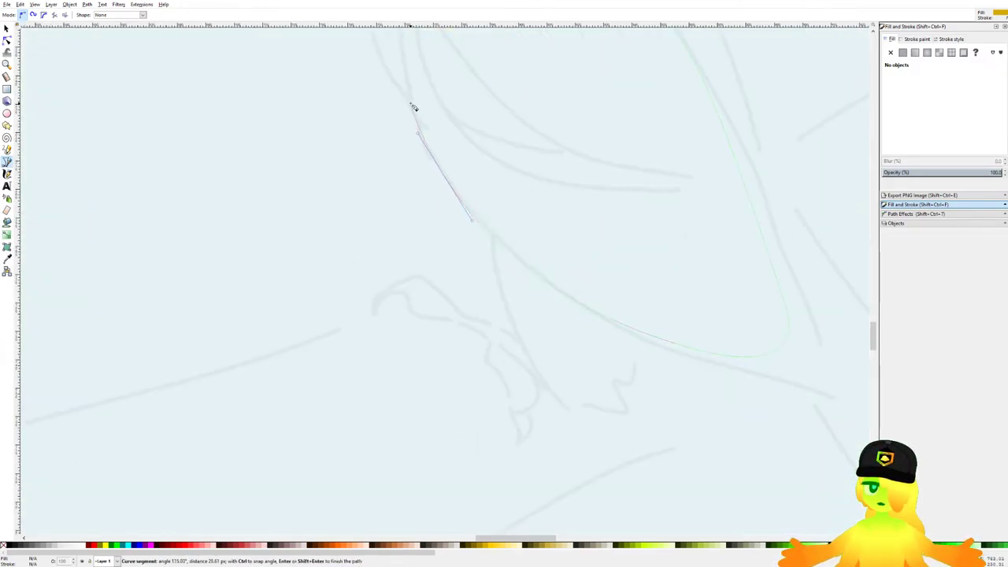
left_click(410, 103)
left_click_drag(397, 81, 449, 230)
left_click(447, 106)
scroll(453, 134, "down", 5)
left_click_drag(464, 170, 468, 211)
Step: Fill the wing with the dark grey #333333 sampled from the bird's face and save the drawing
key("d")
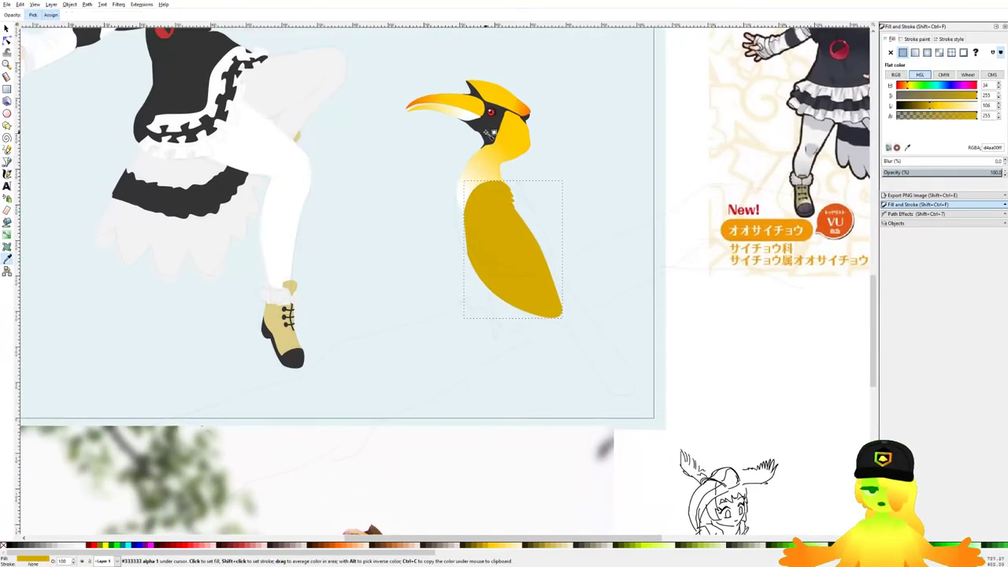
left_click(484, 131)
scroll(472, 277, "up", 3)
key("ctrl+s")
Step: Add nodes to the wing's straight breast-side edge, smooth them and bend the edge outward into a continuous curve
key("n")
scroll(359, 109, "up", 1)
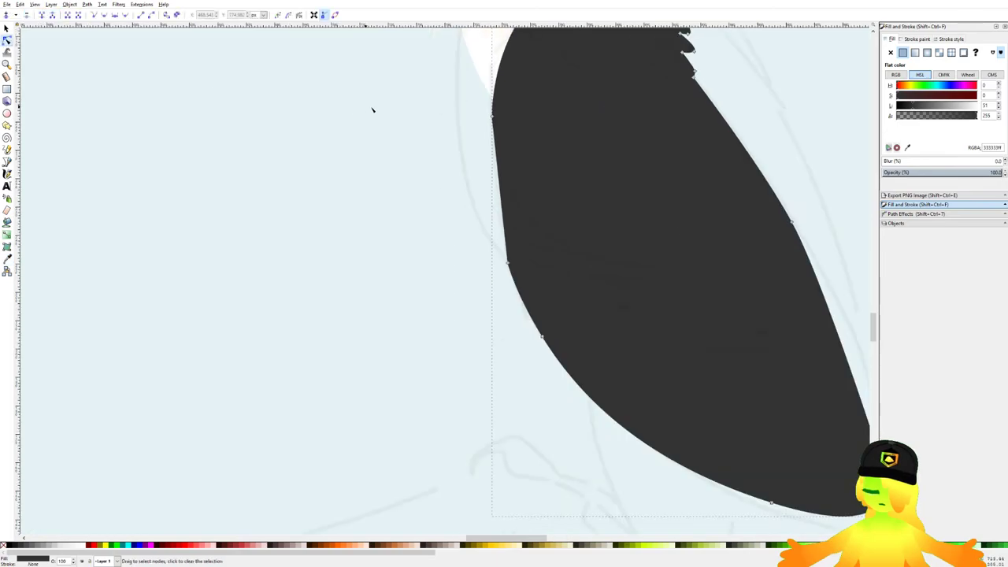
left_click_drag(502, 306, 455, 88)
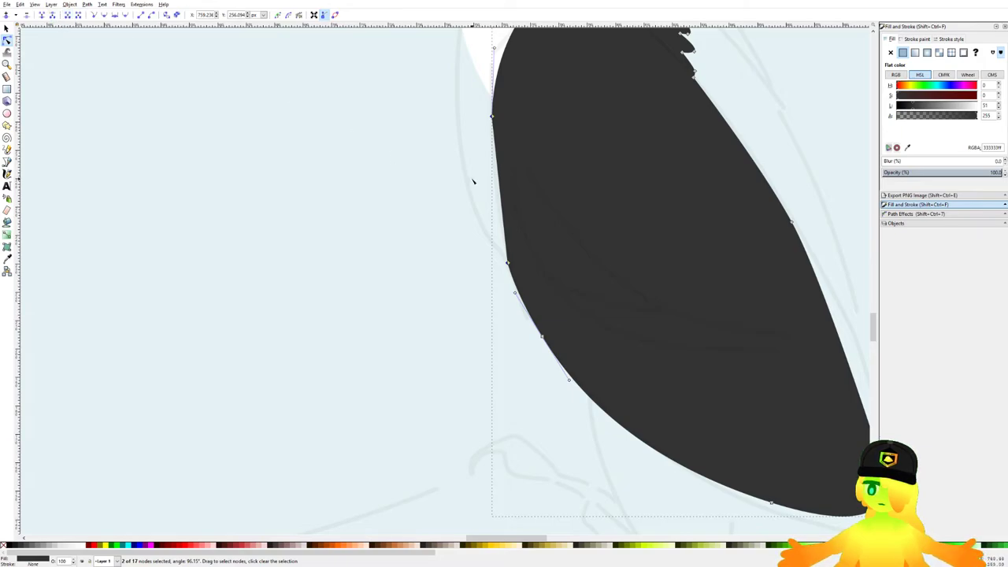
double_click(500, 187)
key("shift+s")
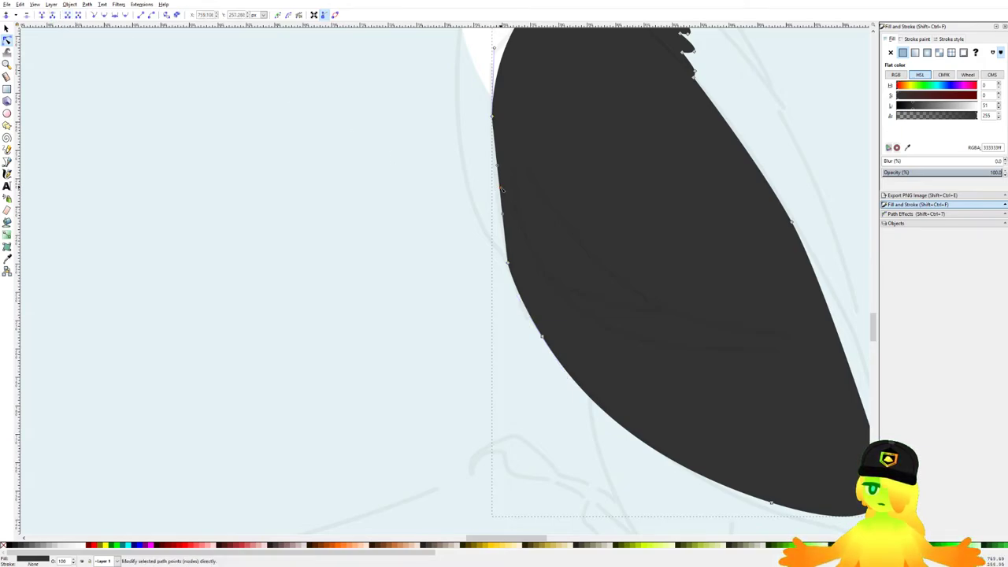
left_click_drag(504, 196, 496, 196)
left_click(330, 253)
scroll(328, 253, "down", 1)
scroll(328, 253, "down", 2)
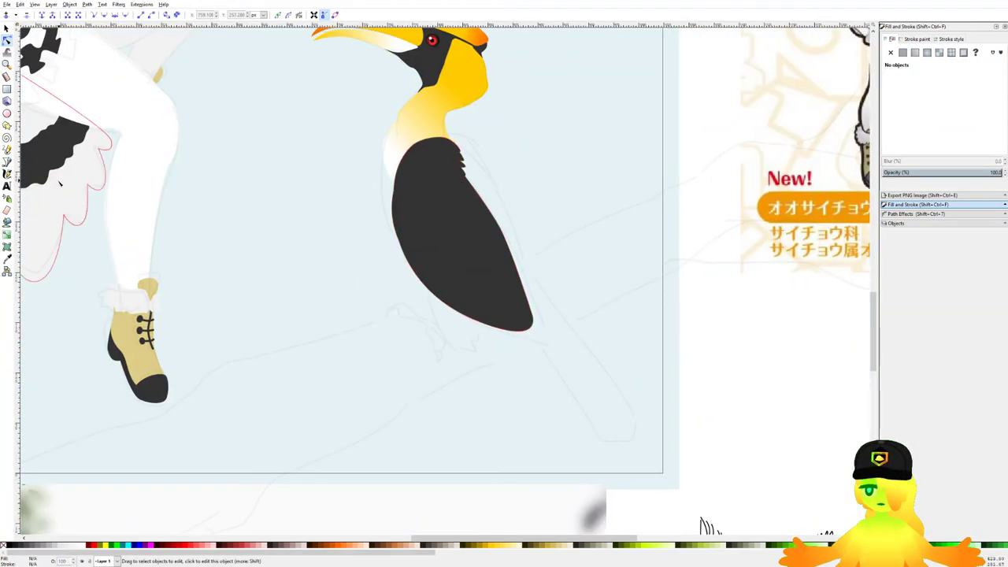
Step: Start a second body outline along the sketched breast line, from the white of the neck down to the wing's edge
left_click(7, 162)
scroll(418, 161, "up", 4)
left_click(356, 76)
left_click_drag(356, 247, 358, 266)
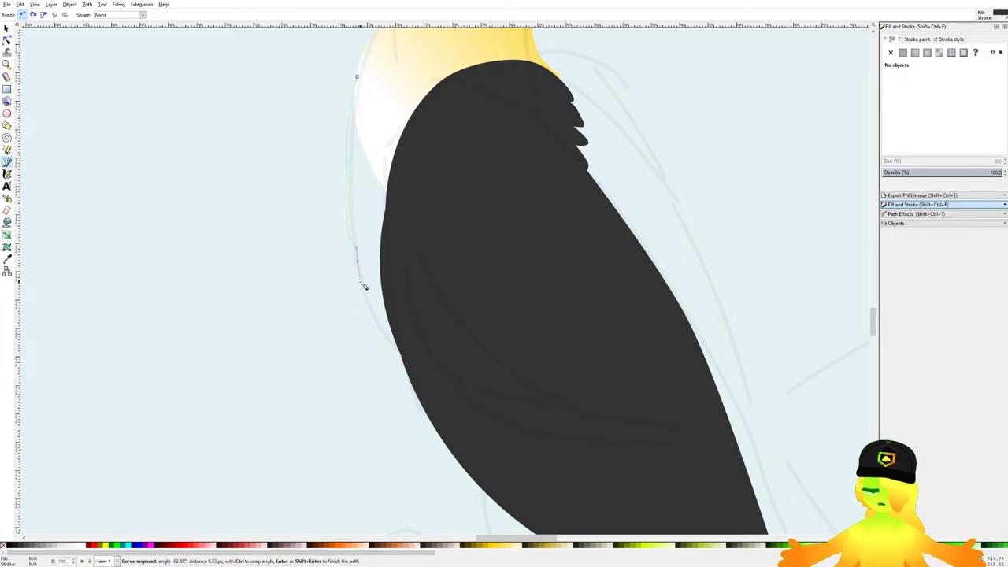
scroll(450, 409, "down", 3)
scroll(470, 264, "up", 1)
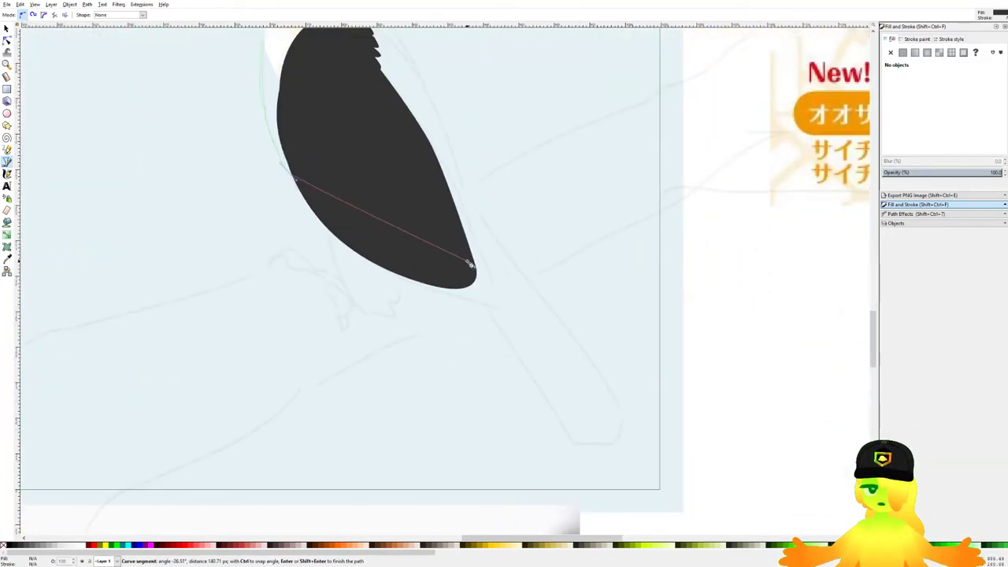
scroll(470, 264, "down", 4)
scroll(478, 262, "up", 4)
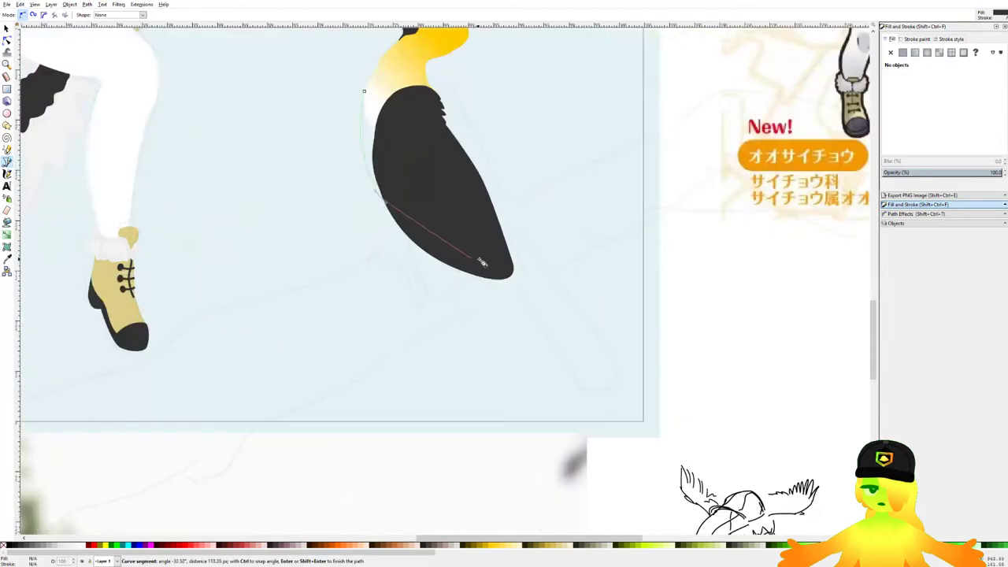
Step: Carry the body outline across the wing's lower end and up the sketched back line to the neck, closing the path
left_click_drag(513, 275, 526, 291)
scroll(511, 255, "up", 2)
key("BackSpace")
left_click_drag(537, 269, 535, 241)
left_click_drag(504, 178, 509, 218)
scroll(504, 237, "up", 3)
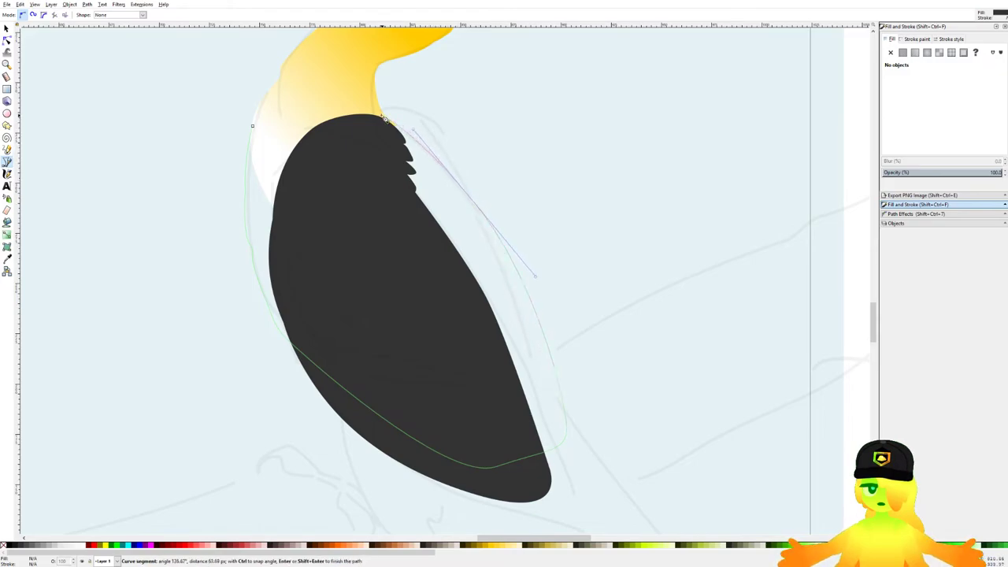
scroll(378, 118, "up", 4)
scroll(362, 118, "down", 1)
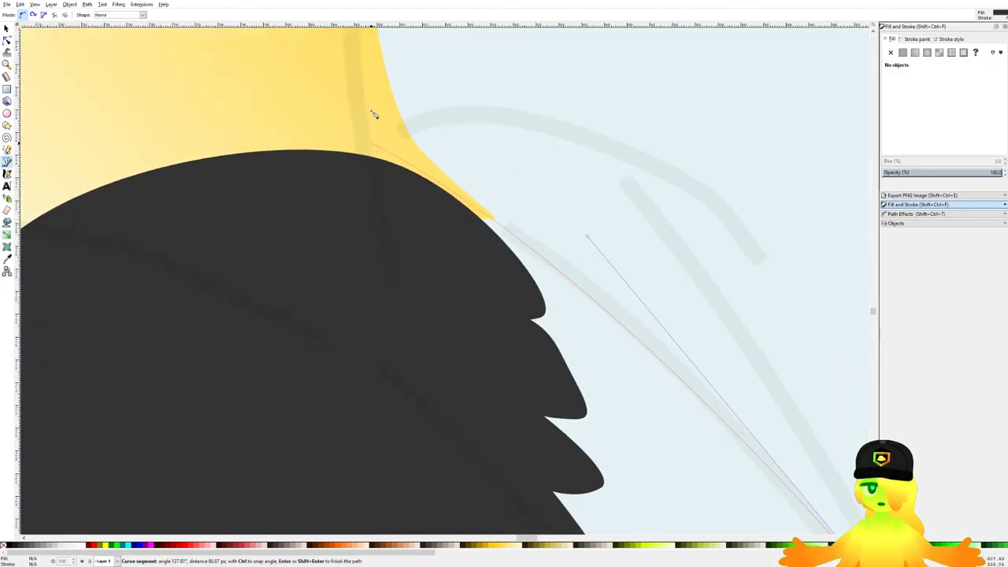
scroll(346, 122, "down", 3)
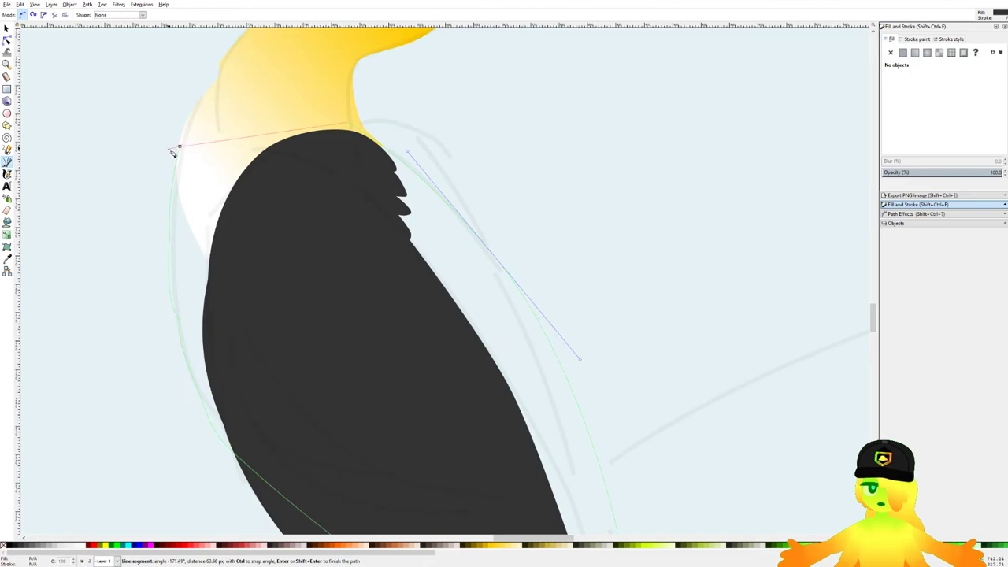
left_click(181, 148)
scroll(278, 152, "down", 2)
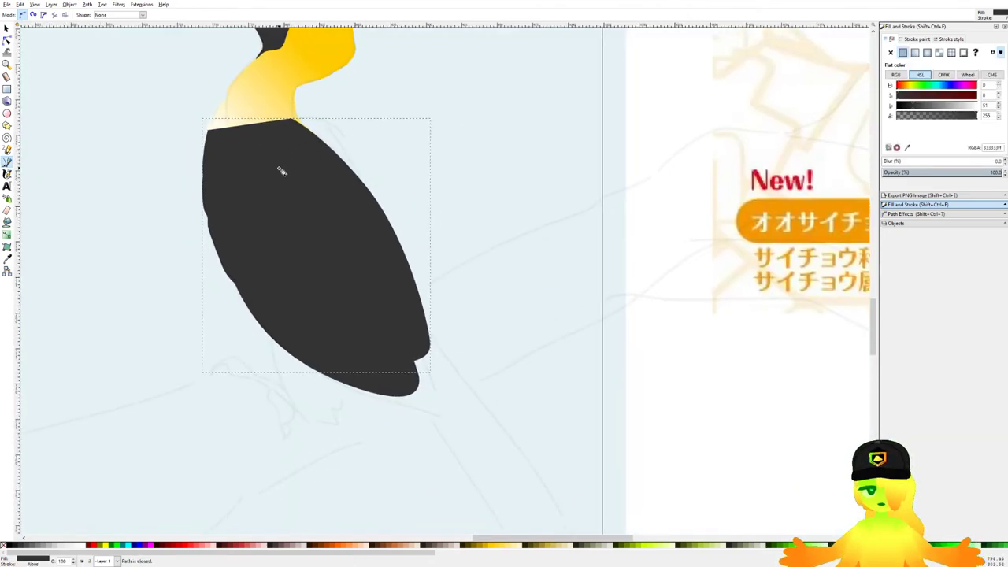
Step: Place the new body shape behind the neck and wing and fill it with the near-black #1a1a1a sampled from the eye ring
key("End")
key("Page_Up")
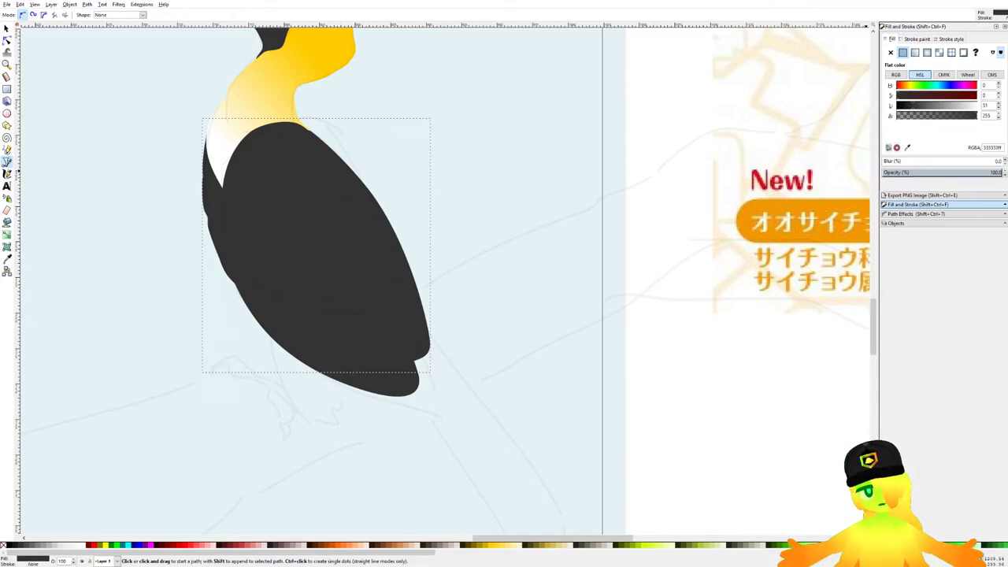
left_click_drag(314, 43, 488, 292)
scroll(382, 133, "up", 3)
scroll(426, 170, "up", 4)
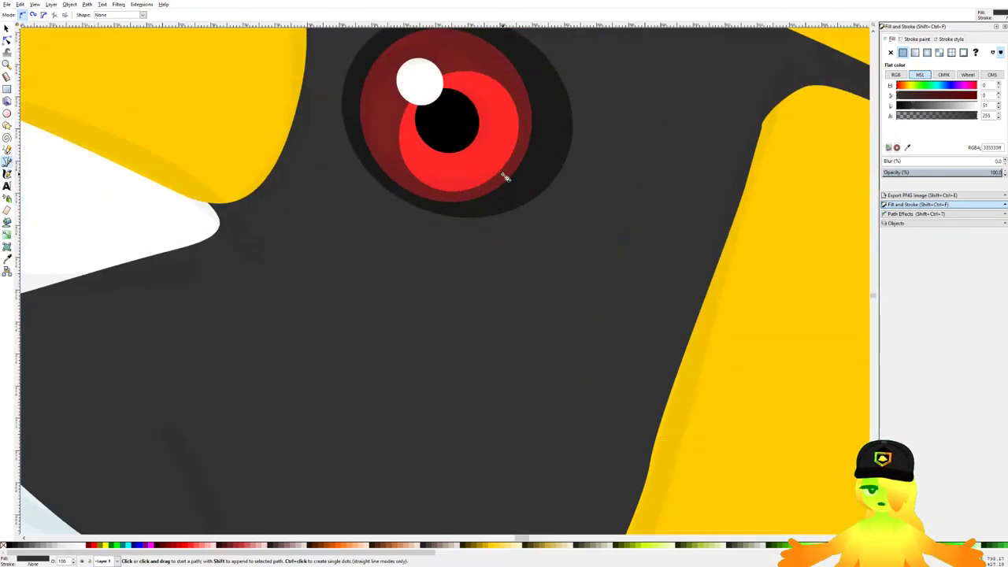
key("d")
left_click(554, 150)
scroll(563, 147, "down", 4)
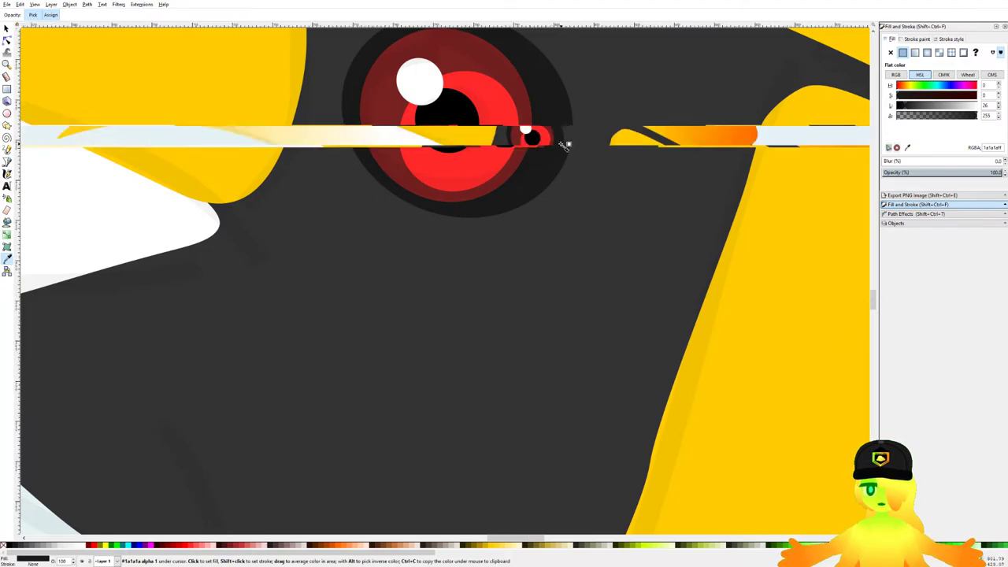
left_click_drag(614, 307, 411, 97)
left_click_drag(244, 330, 204, 211)
Step: Draw a closed #1a1a1a shoulder shape with scalloped feather tips behind the neck along the upper back, and save the drawing
left_click(7, 161)
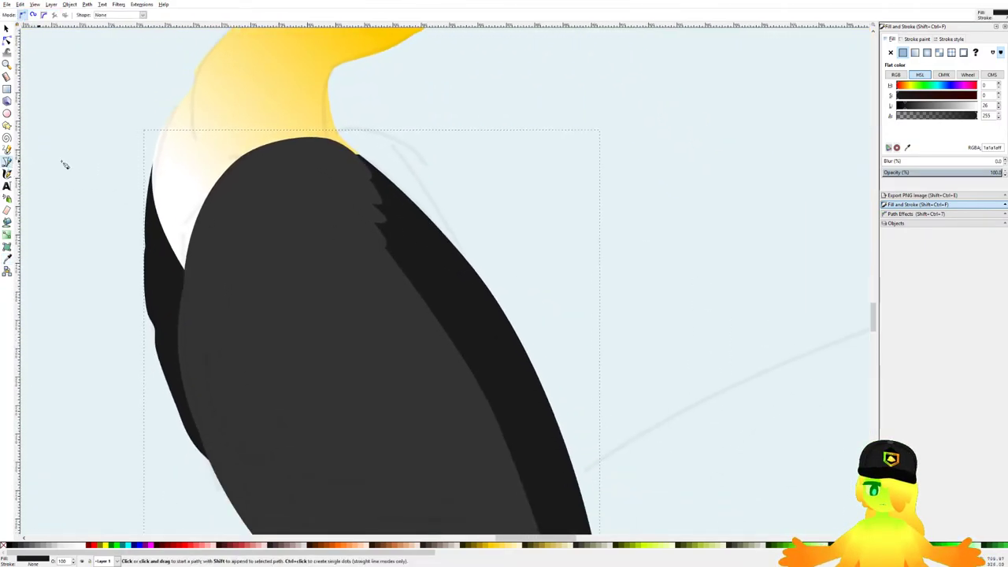
scroll(337, 151, "up", 2)
left_click_drag(305, 109, 383, 103)
left_click(455, 156)
left_click_drag(471, 149, 489, 195)
left_click(482, 197)
left_click_drag(520, 231, 530, 245)
left_click(518, 249)
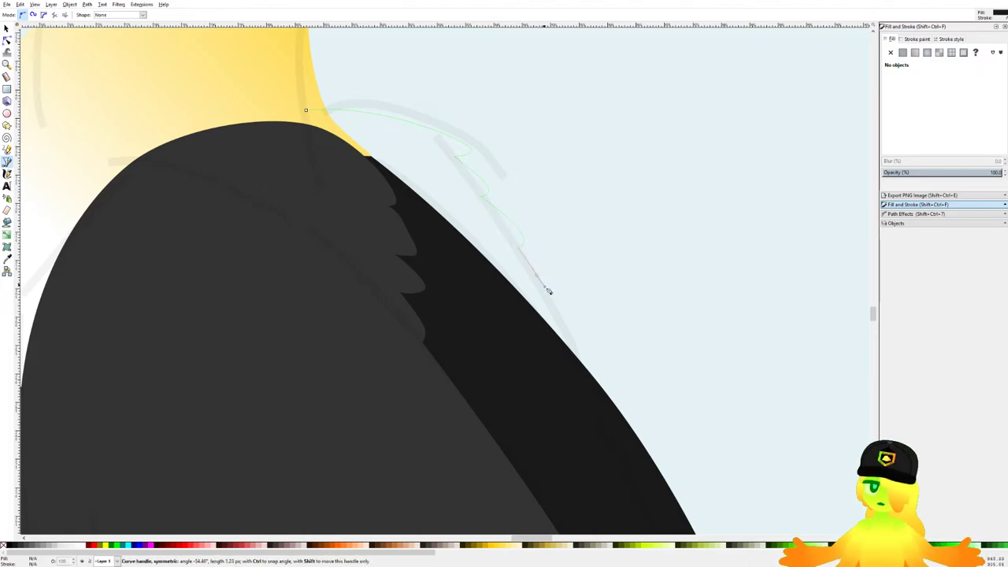
left_click_drag(580, 378, 583, 409)
scroll(537, 426, "down", 3)
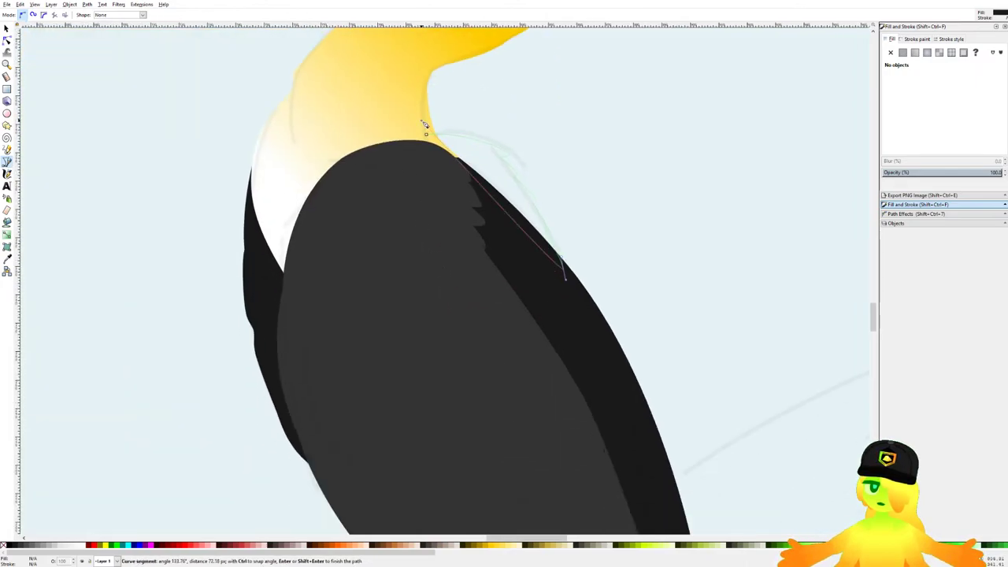
left_click(430, 139)
key("ctrl+s")
Step: Examine the bird's dark wing and back at full view against the sketch and the reference pictures
scroll(383, 102, "down", 5)
scroll(481, 251, "down", 3)
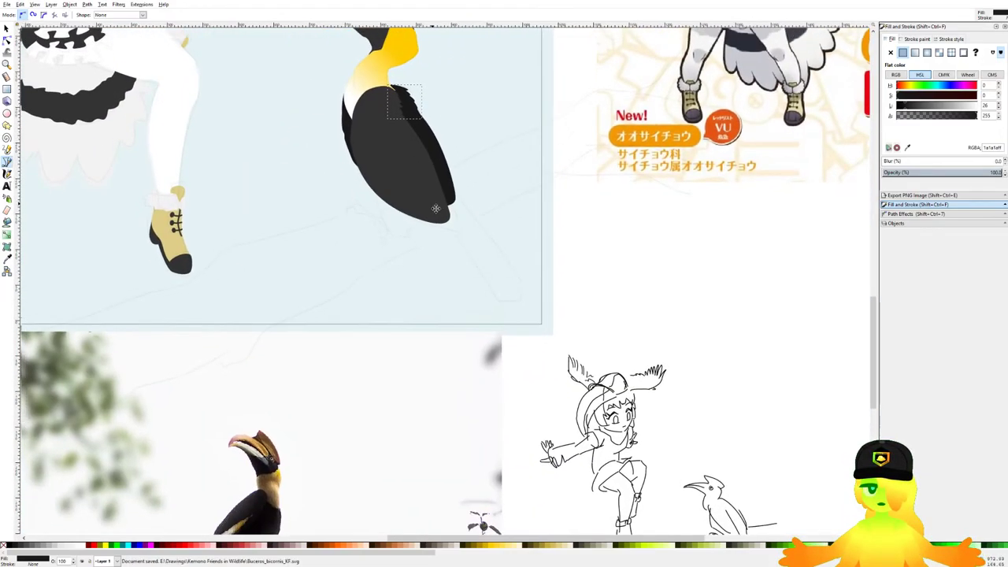
key("ctrl+s")
scroll(603, 244, "up", 3)
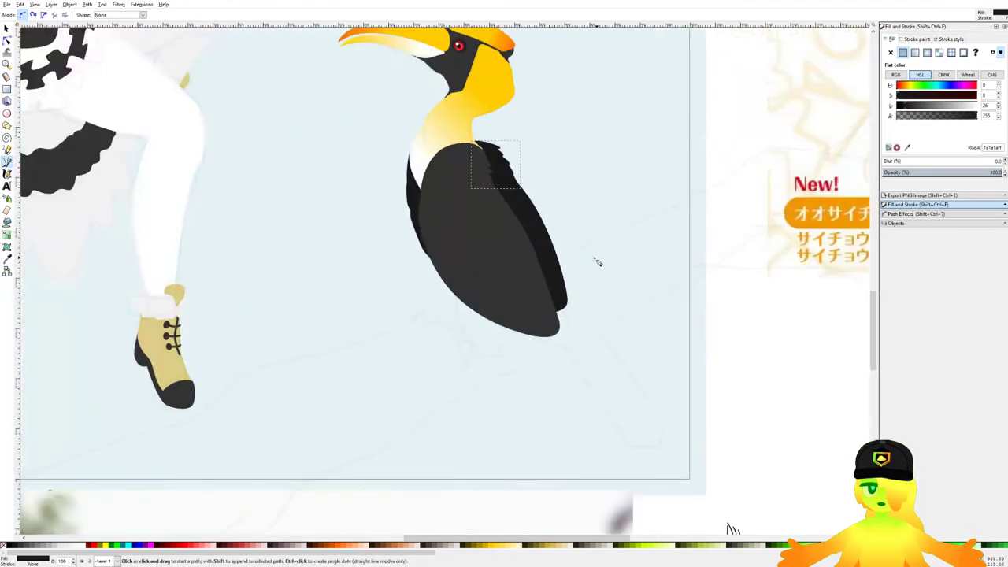
scroll(522, 322, "up", 3)
scroll(516, 226, "down", 2)
scroll(516, 226, "down", 4)
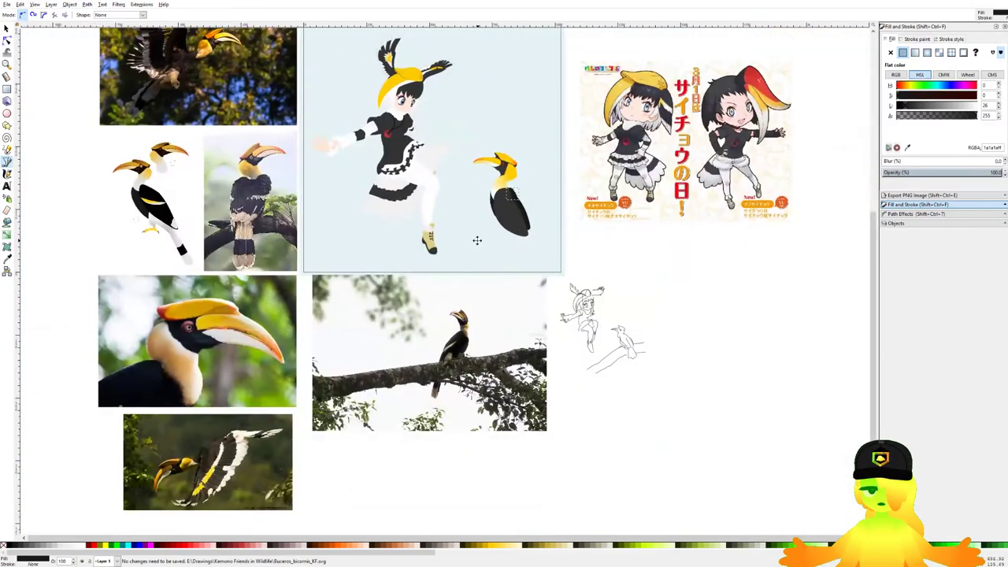
scroll(518, 238, "up", 1)
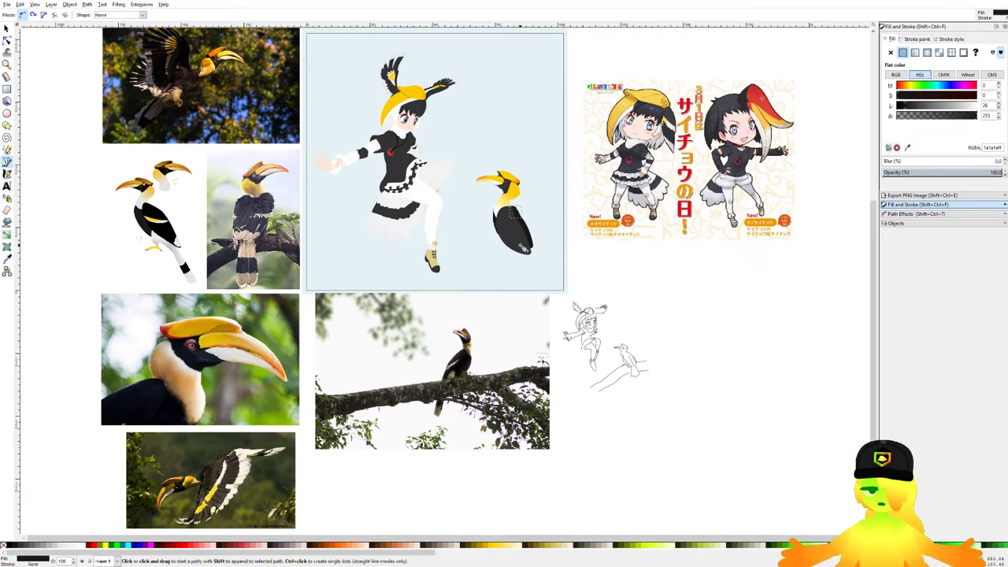
Step: Start an outline for the bird's rear with a jagged feathered edge across the lower wing, from its underside to the back
scroll(520, 247, "up", 5)
scroll(404, 372, "down", 1)
left_click_drag(403, 369, 371, 341)
left_click(402, 301)
left_click_drag(410, 231, 439, 239)
left_click(451, 243)
left_click_drag(466, 183, 490, 190)
left_click(506, 199)
left_click_drag(518, 146, 560, 177)
left_click(598, 229)
left_click_drag(591, 113, 619, 147)
Step: Extend the rear outline down the back edge of the sketched tail and around its tip with small feather notches
scroll(642, 256, "down", 6)
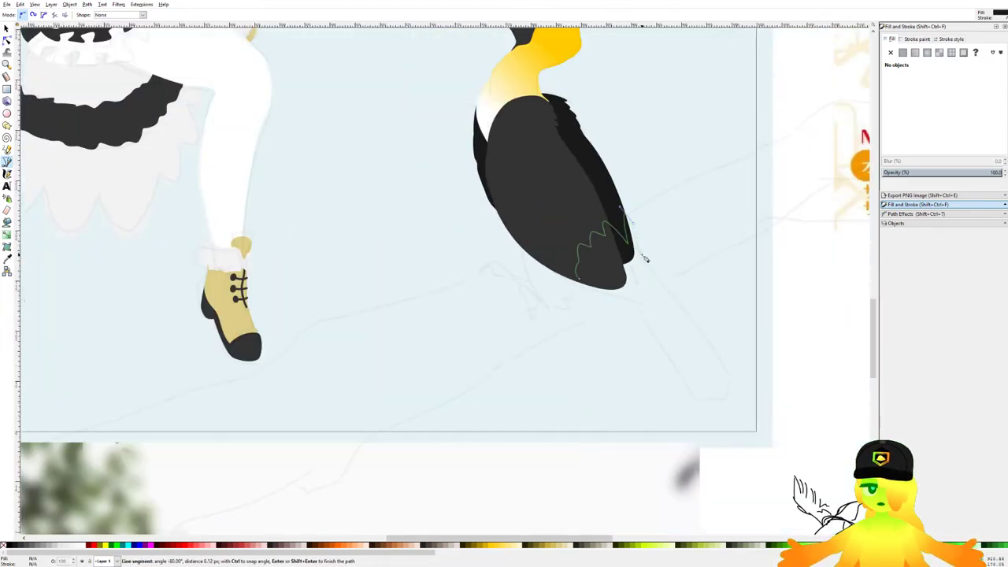
scroll(630, 218, "up", 5)
scroll(631, 220, "down", 5)
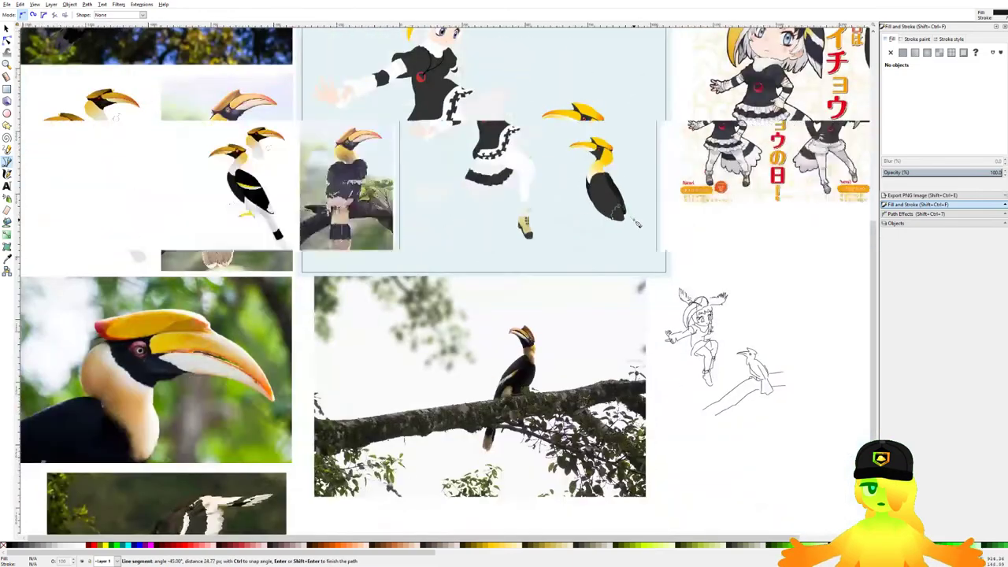
scroll(625, 197, "up", 5)
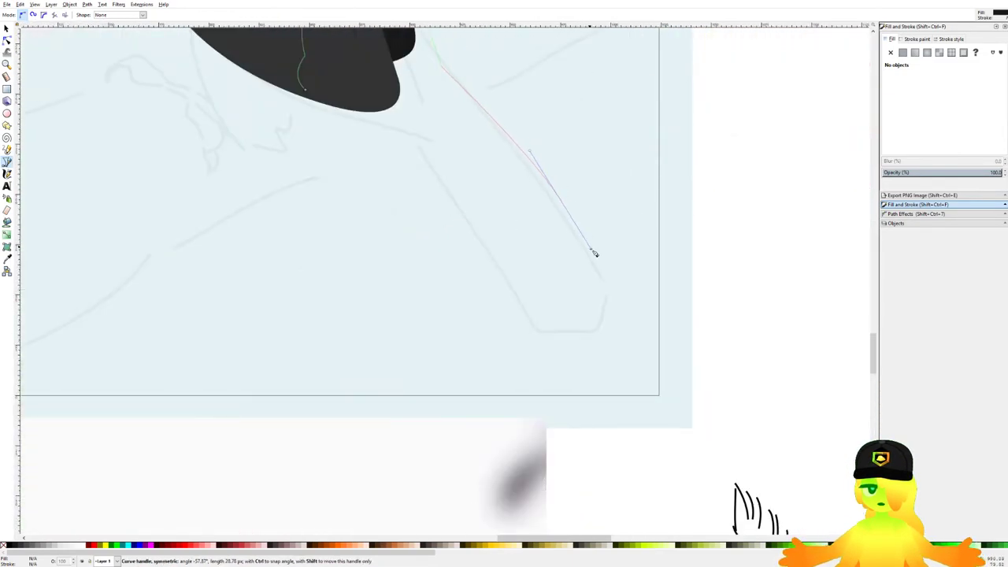
scroll(598, 260, "up", 3)
left_click_drag(619, 274, 625, 288)
left_click_drag(622, 355, 607, 374)
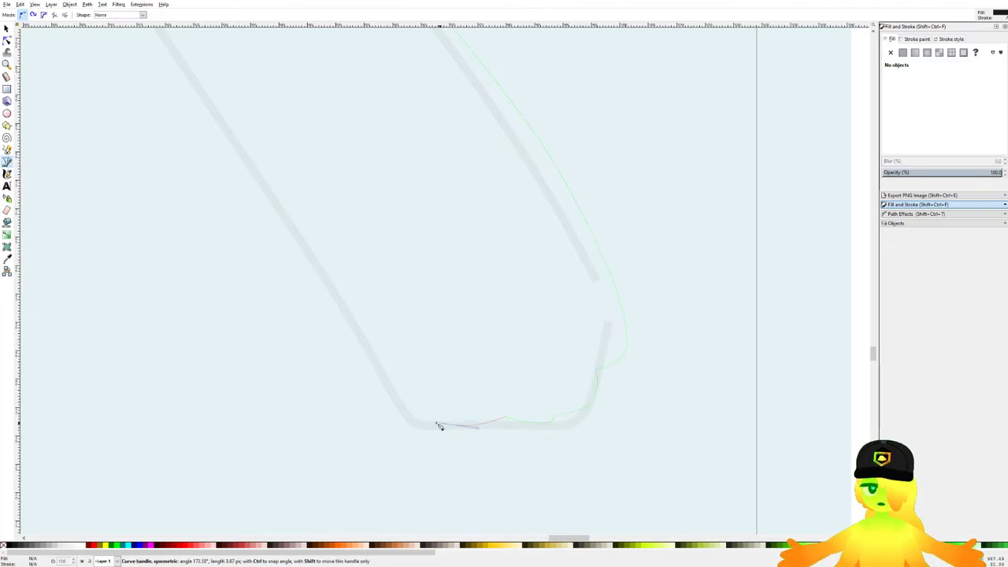
Step: Continue the outline up the tail's underside, add scalloped feathers beneath the wing, and close the path at its starting point
left_click_drag(322, 320, 214, 182)
key("BackSpace")
scroll(200, 130, "down", 3)
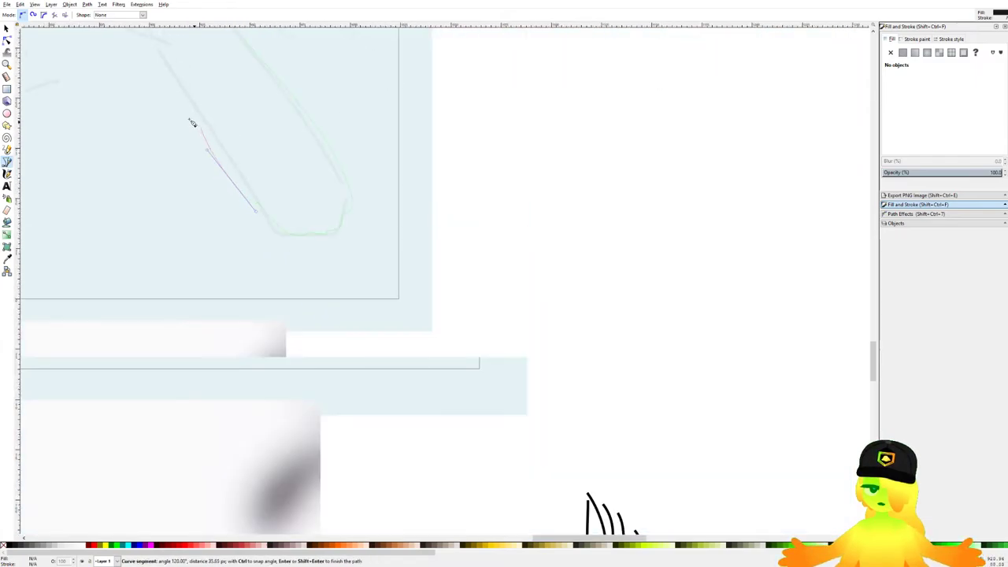
left_click_drag(194, 126, 417, 357)
scroll(392, 319, "down", 6)
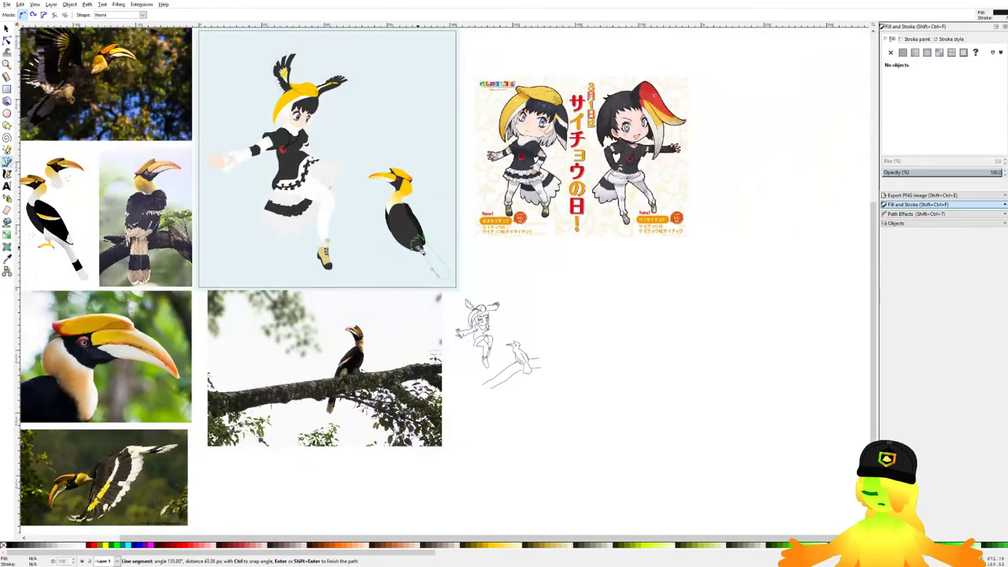
scroll(435, 271, "up", 6)
left_click_drag(544, 346, 438, 344)
left_click(355, 293)
left_click_drag(274, 222, 213, 140)
left_click(321, 228)
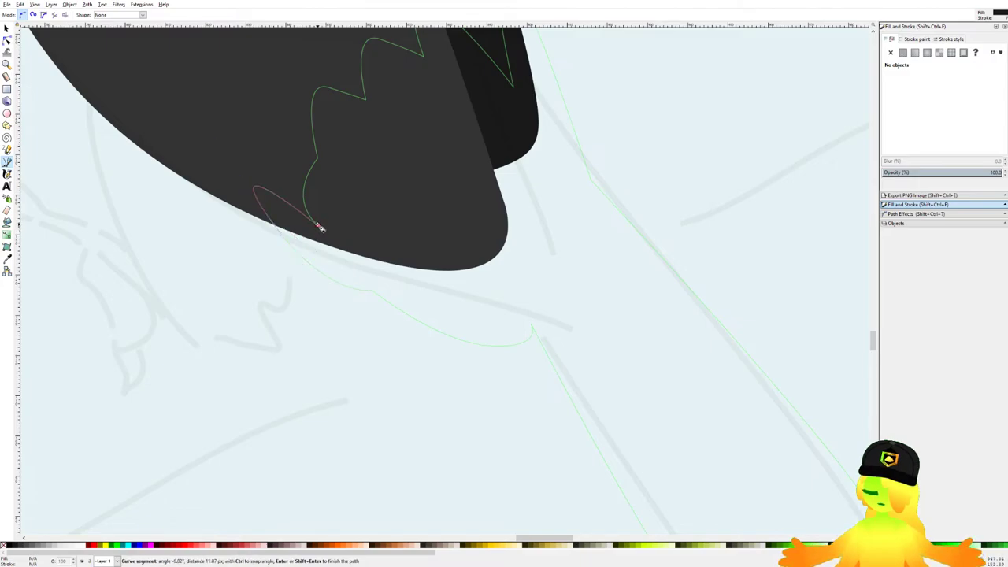
Step: Fill the new rear and tail shape with the white #ffffff sampled from the base of the neck
scroll(436, 209, "down", 6)
key("d")
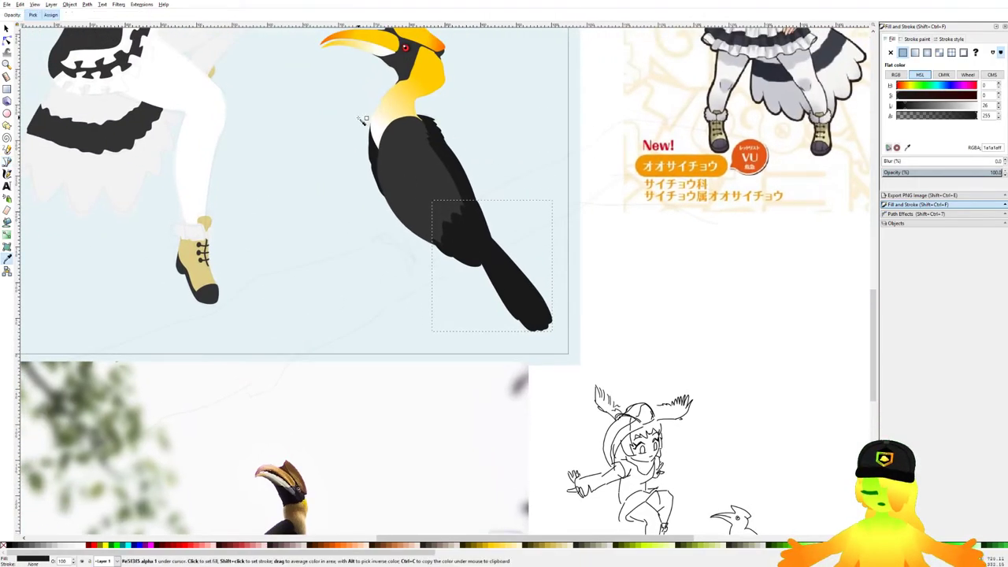
scroll(394, 132, "up", 4)
left_click(401, 154)
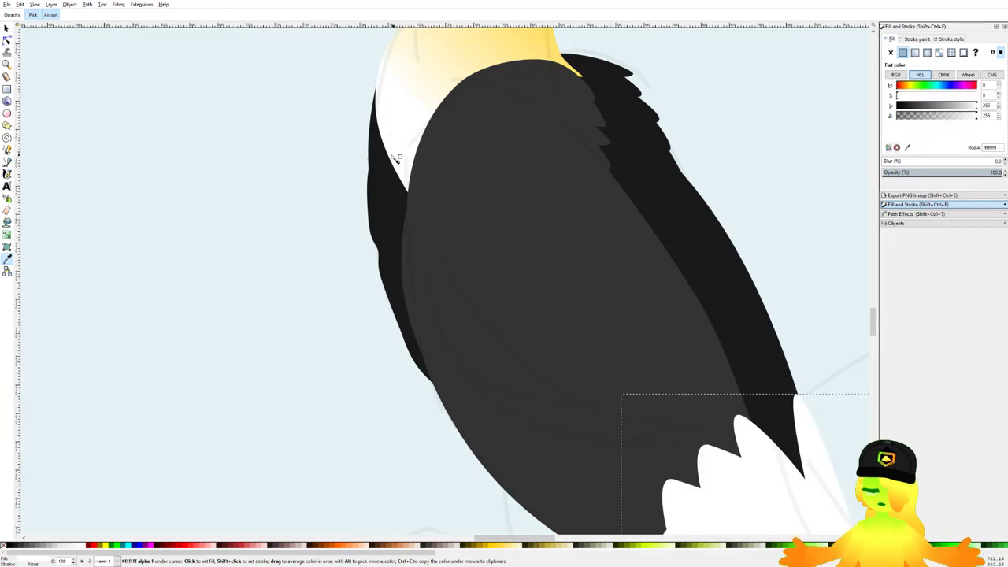
scroll(400, 156, "down", 4)
scroll(341, 363, "up", 2)
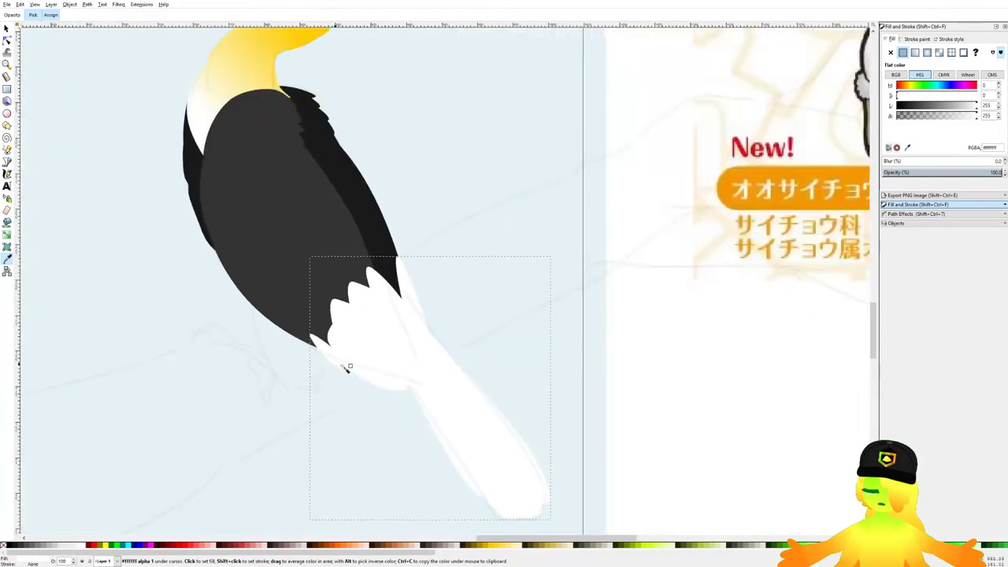
scroll(369, 376, "down", 2)
Step: Draw a closed band across the lower tail with scalloped upper and lower edges that overhang both sides of the tail
left_click(7, 163)
scroll(512, 187, "down", 4)
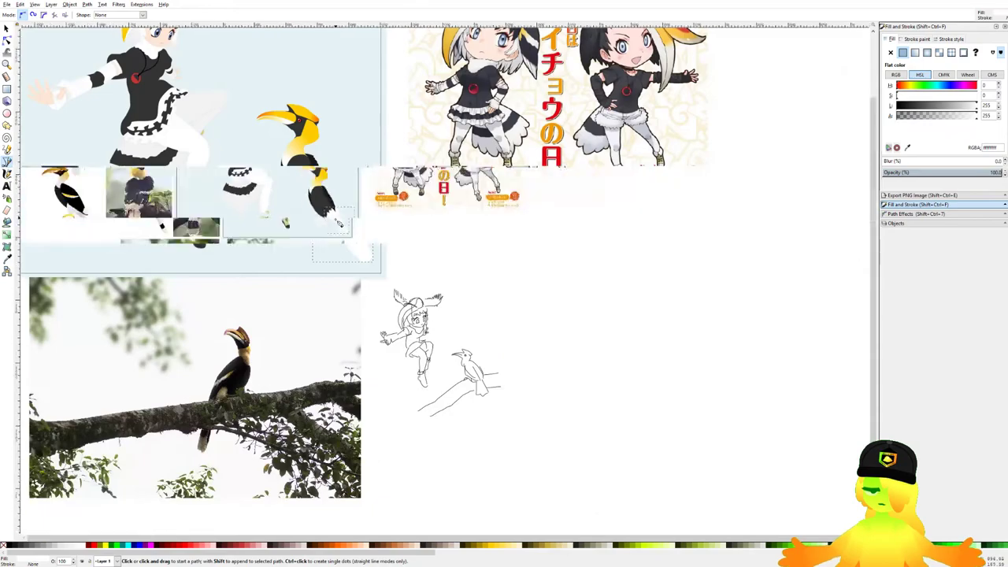
scroll(512, 187, "up", 5)
scroll(513, 187, "up", 3)
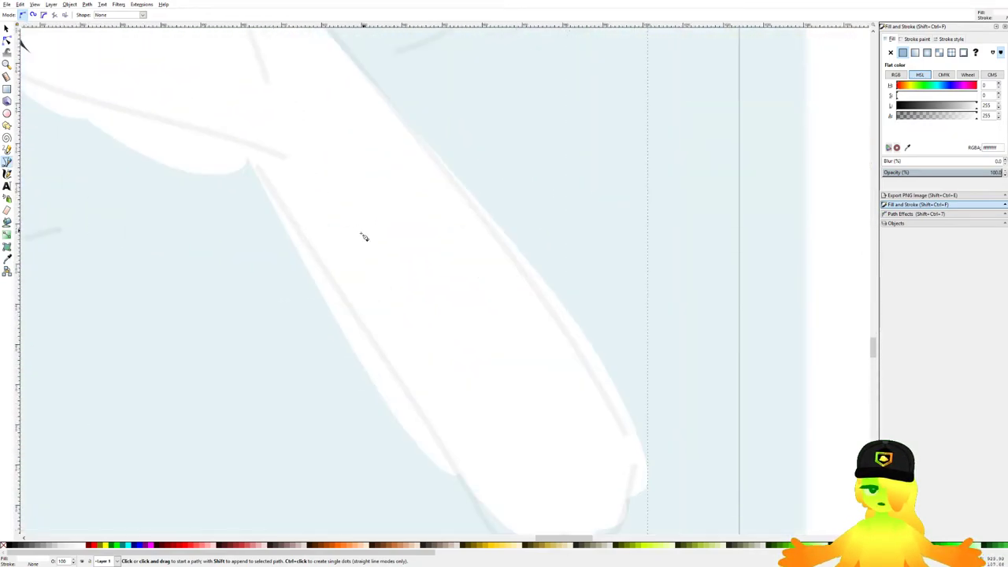
left_click(300, 291)
left_click(434, 245)
left_click_drag(447, 242, 483, 220)
left_click(463, 222)
left_click(494, 209)
left_click_drag(565, 285, 562, 298)
left_click(544, 301)
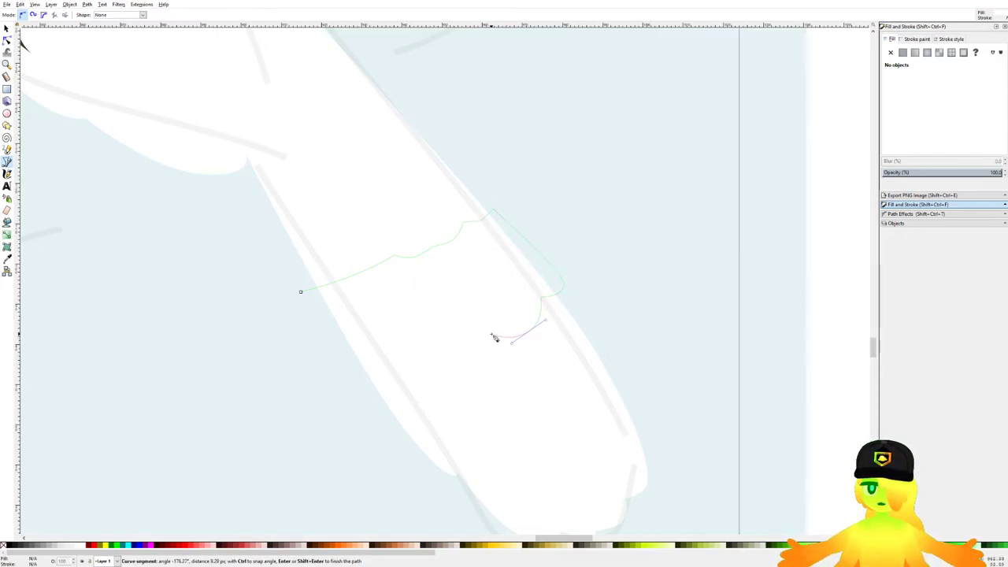
left_click(446, 370)
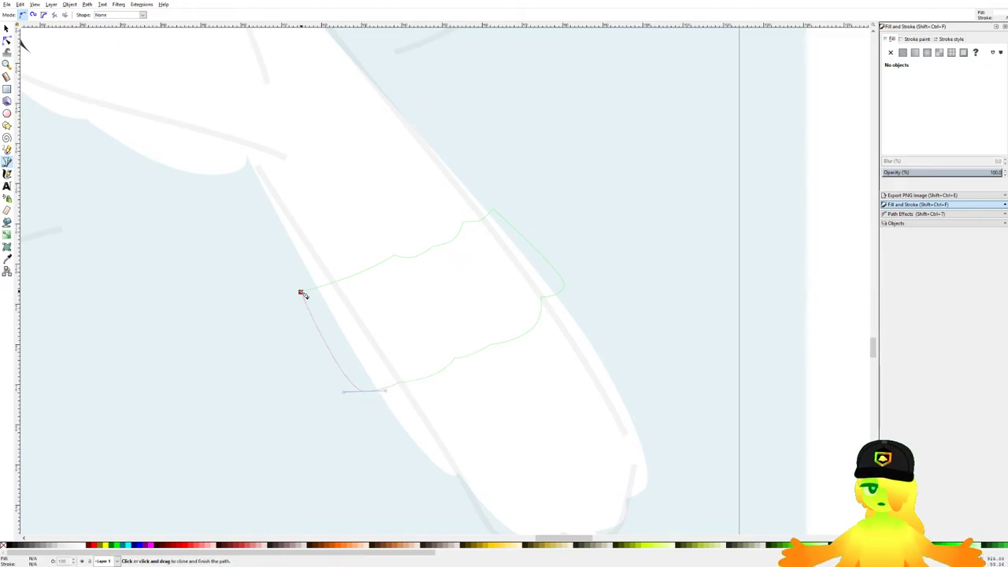
left_click(301, 293)
Step: Fill the tail band with the dark grey #333333 sampled from the wing
scroll(301, 293, "down", 4)
left_click_drag(306, 282, 407, 299)
key("d")
left_click(326, 175)
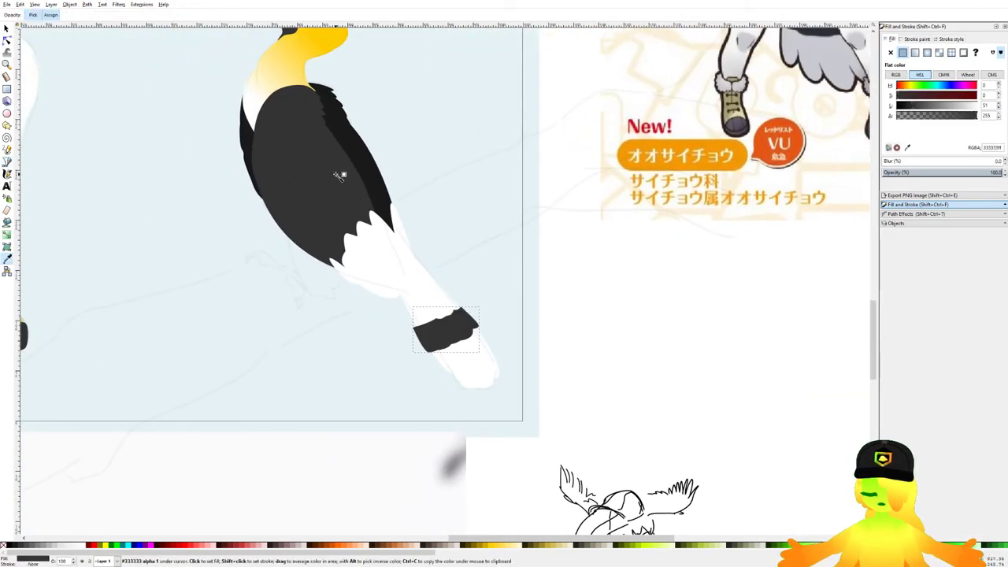
Step: Duplicate the white tail shape, use the copy to trim the dark band to the tail's outline, and save the drawing
left_click(7, 30)
left_click(415, 269)
key("ctrl+d")
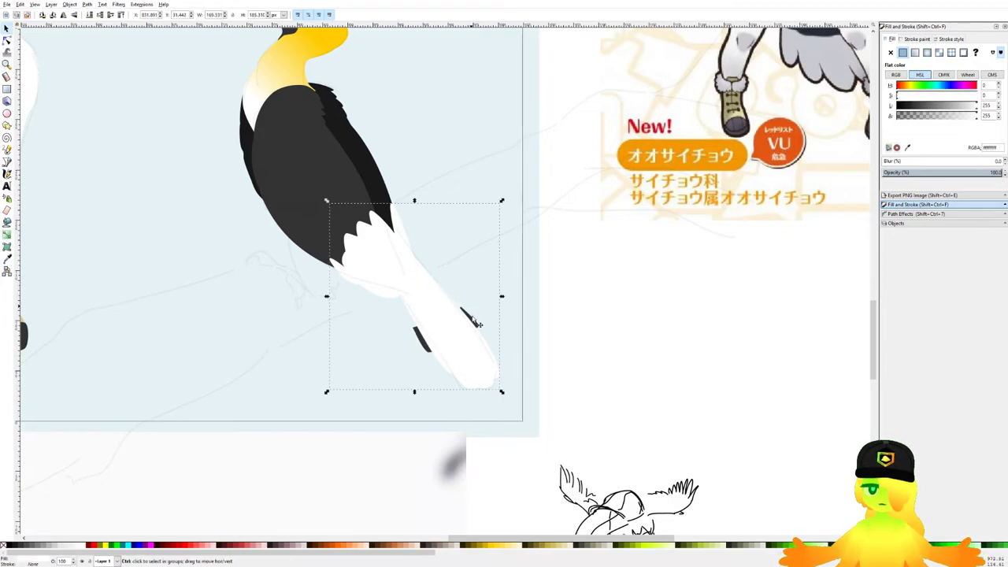
left_click(470, 319, "shift")
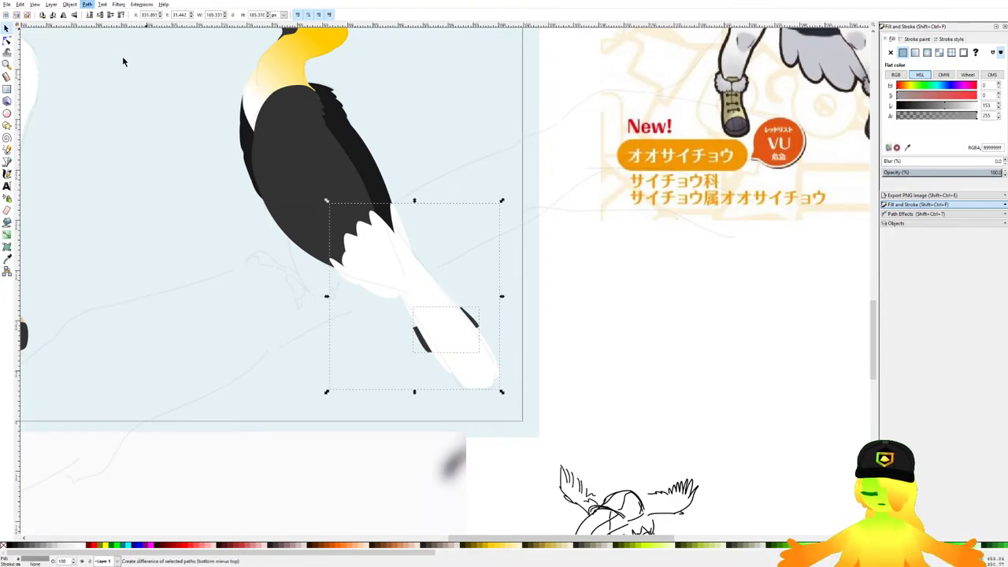
left_click_drag(440, 176, 468, 180)
key("ctrl+s")
left_click(663, 360)
left_click_drag(532, 331, 579, 262)
key("ctrl+s")
scroll(435, 271, "up", 1)
scroll(370, 268, "down", 1)
scroll(87, 165, "up", 1)
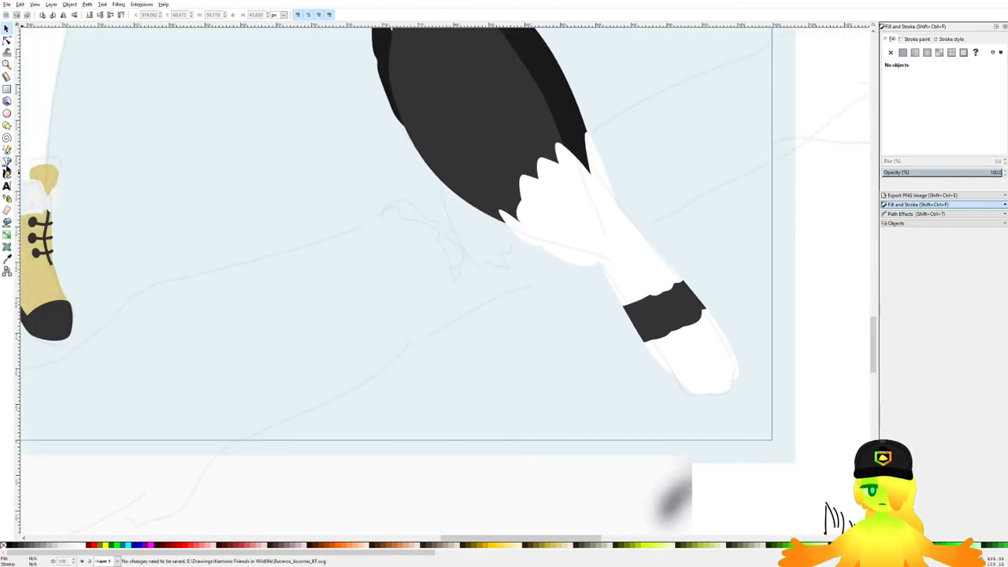
Step: Draw a closed thigh-feather shape with a jagged lower edge beneath the wing, following the sketch
left_click(7, 162)
scroll(420, 197, "up", 2, "ctrl")
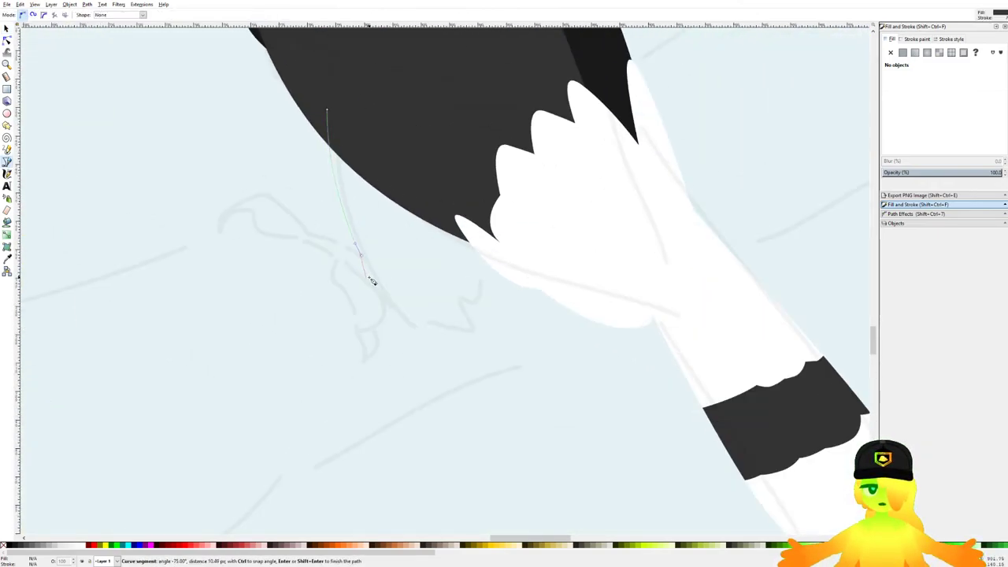
scroll(372, 281, "up", 1, "ctrl")
left_click(371, 287)
left_click_drag(411, 319, 414, 323)
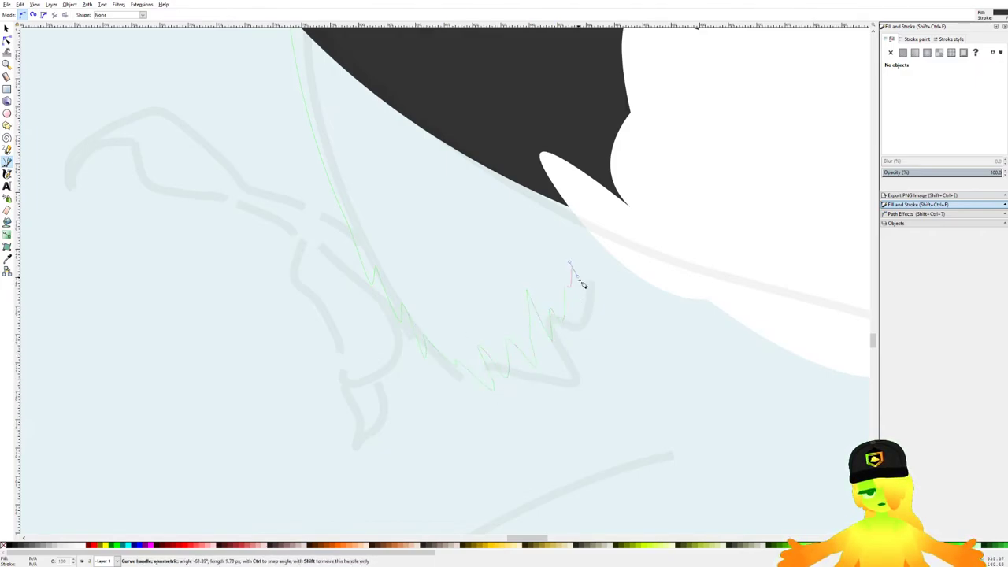
left_click(609, 206)
scroll(609, 206, "down", 2)
left_click(414, 121)
scroll(417, 120, "down", 6)
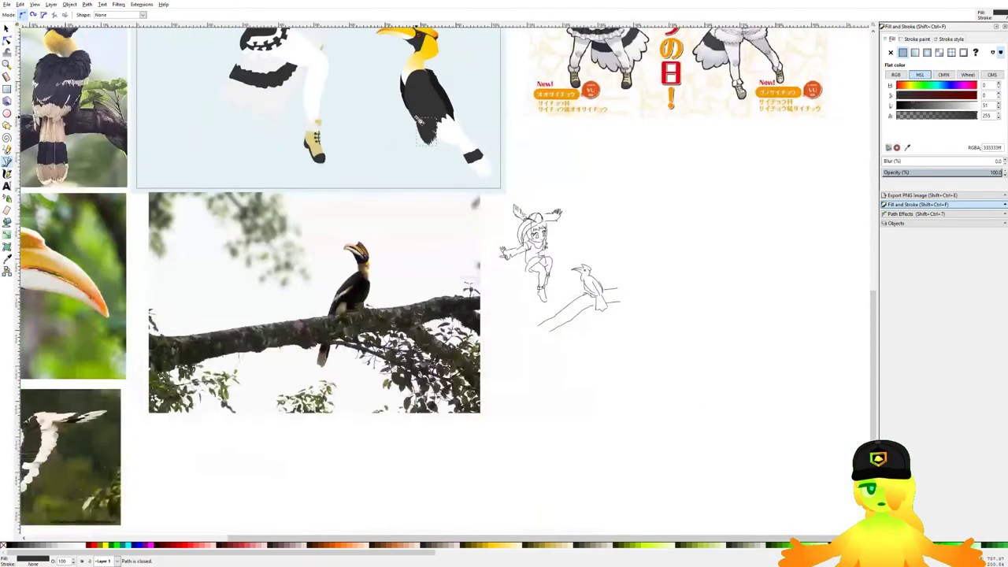
Step: Fill the thigh feathers with the light grey #f2f2f2 sampled from the character's skirt, place them behind the wing, and save
scroll(361, 135, "up", 2)
key("d")
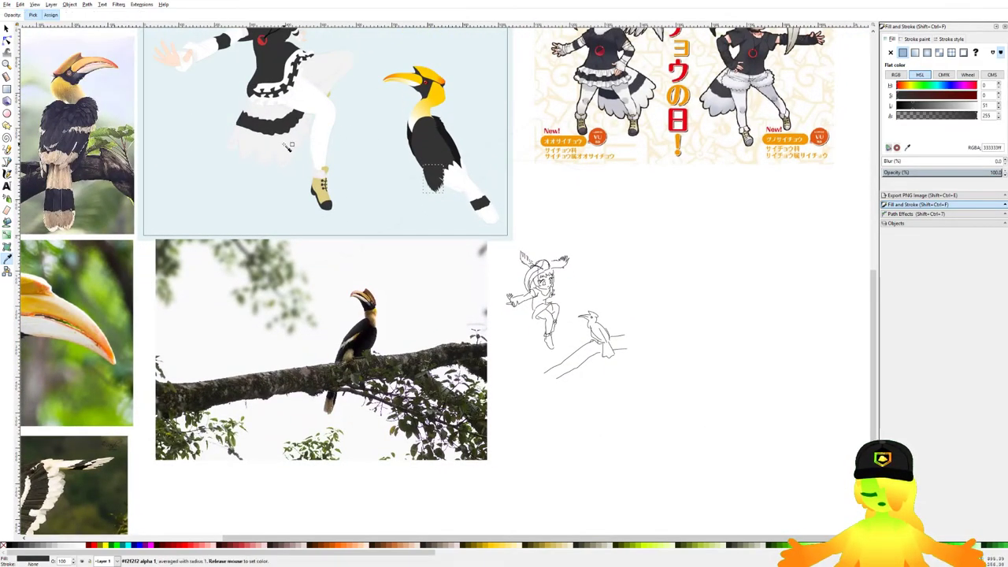
left_click(289, 147)
scroll(433, 157, "up", 2)
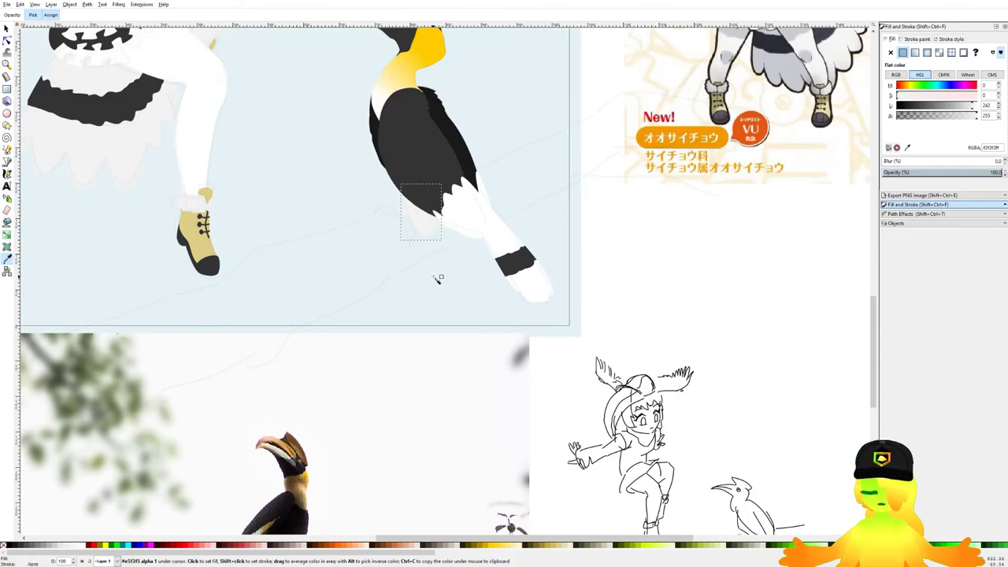
scroll(417, 248, "up", 2)
key("ctrl+s")
Step: Start the foot's outline at the tip of the thigh feathers and trace it around the lower toe, leaving out the claw
left_click(7, 163)
scroll(403, 214, "up", 4)
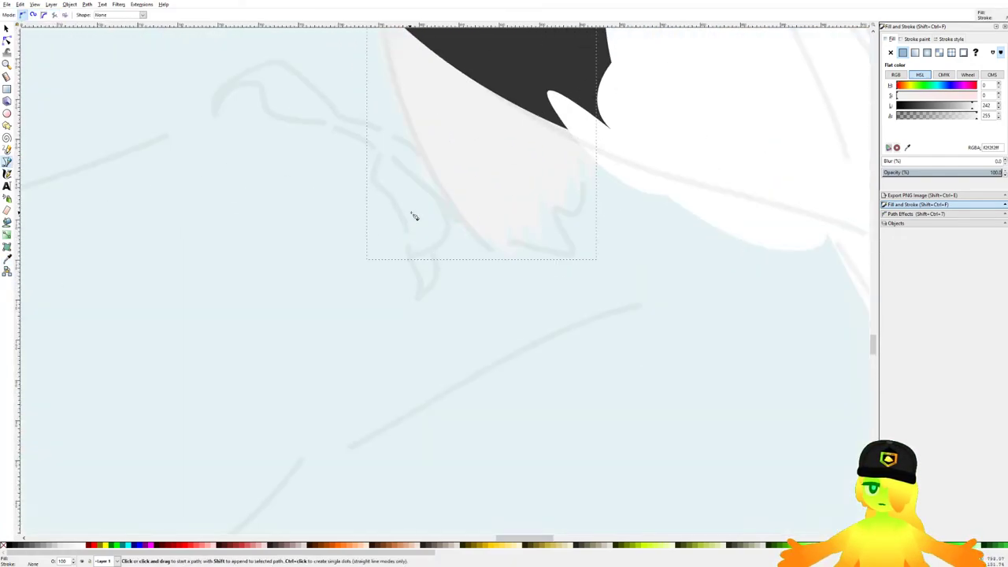
left_click(565, 298)
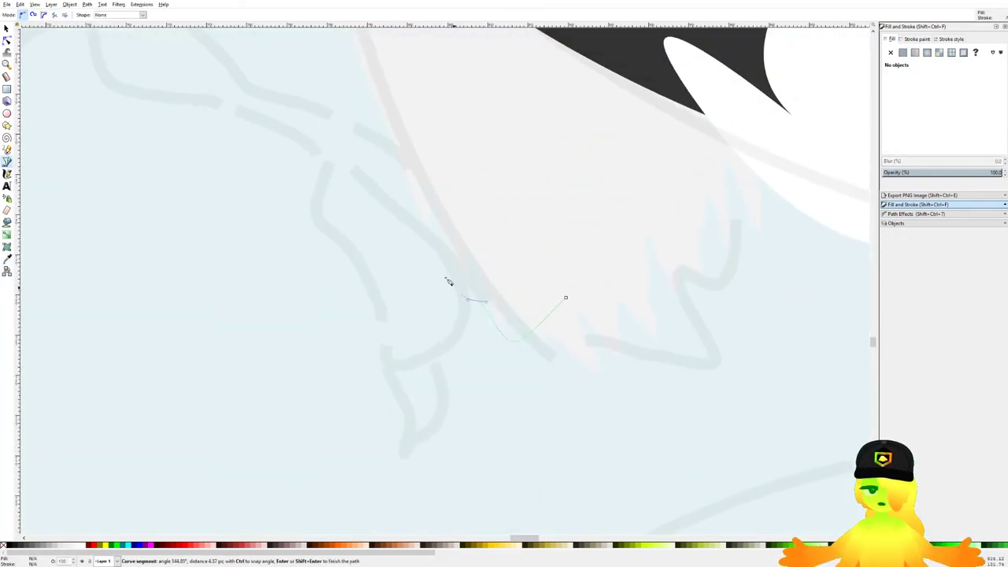
left_click_drag(449, 283, 505, 371)
left_click_drag(477, 322, 472, 318)
scroll(534, 361, "down", 3)
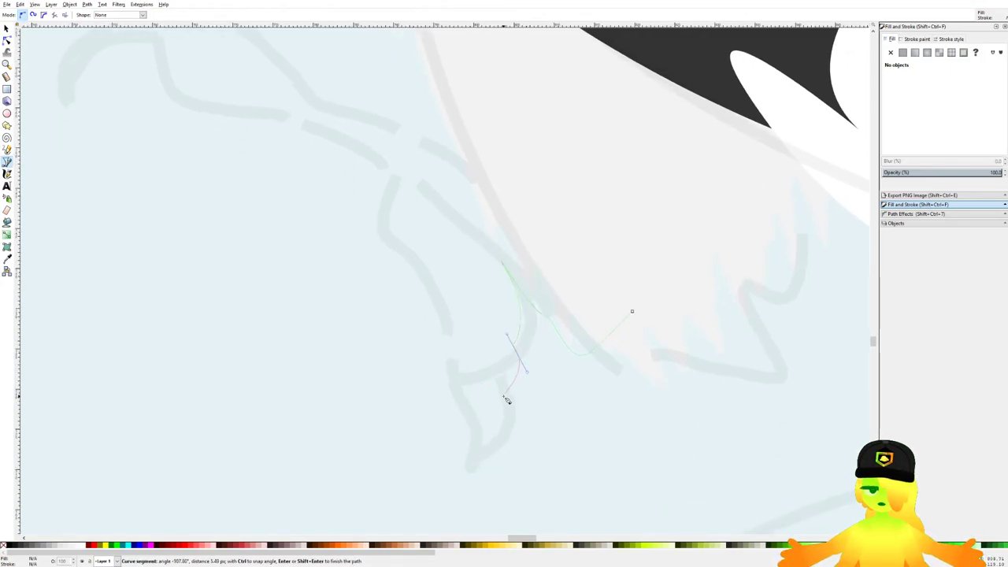
scroll(432, 304, "up", 2)
left_click_drag(457, 346, 443, 312)
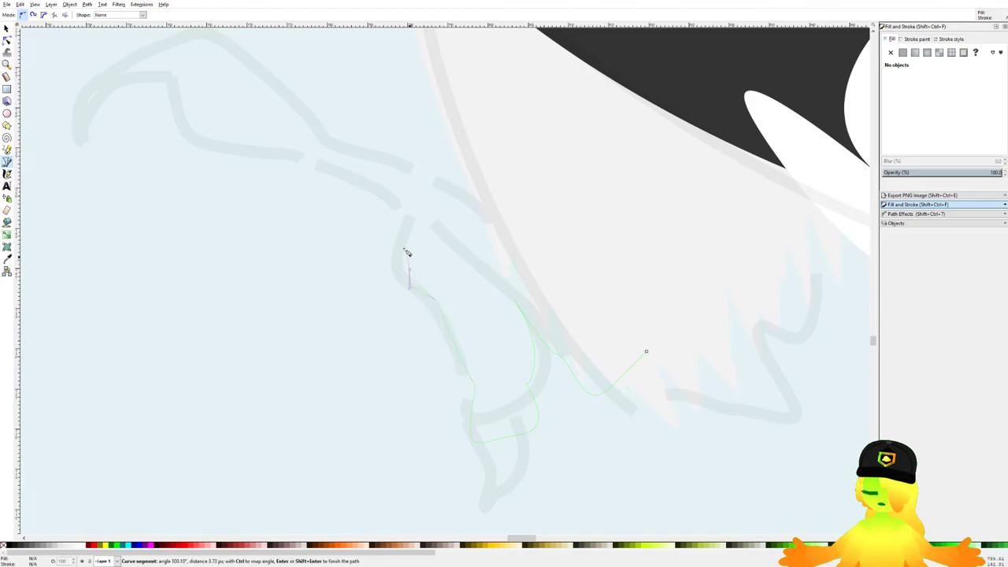
Step: Extend the foot's outline along the underside of the front toe and around its blunt end, removing misplaced nodes
scroll(336, 182, "up", 4)
scroll(394, 221, "left", 6)
left_click_drag(489, 269, 491, 270)
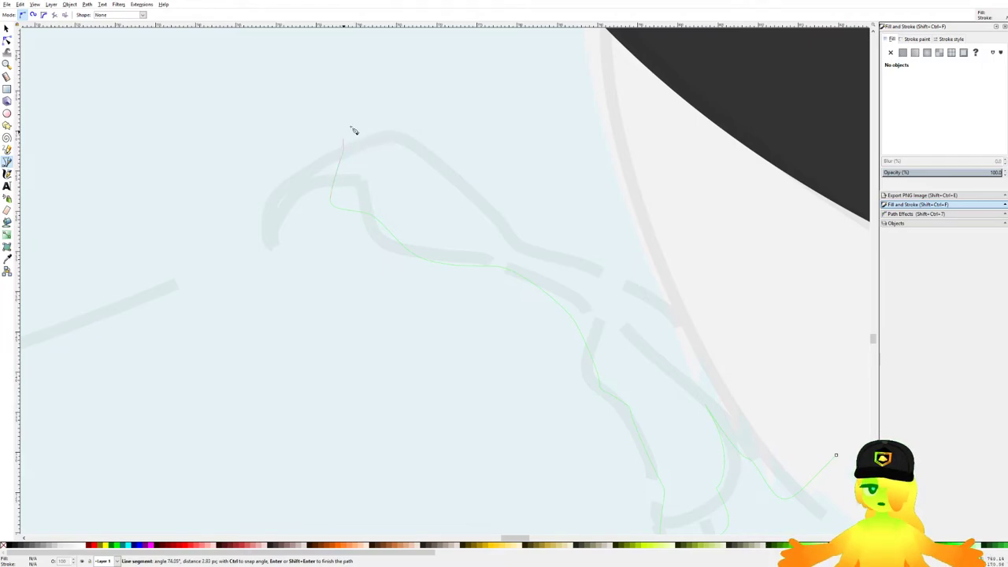
left_click_drag(467, 133, 501, 175)
key("BackSpace")
left_click(510, 170)
key("BackSpace")
key("BackSpace")
Step: Trace the bumpy upper edge of the toes back to the thigh feathers and close the foot's path
left_click_drag(462, 134, 617, 200)
left_click(477, 146)
left_click(559, 152)
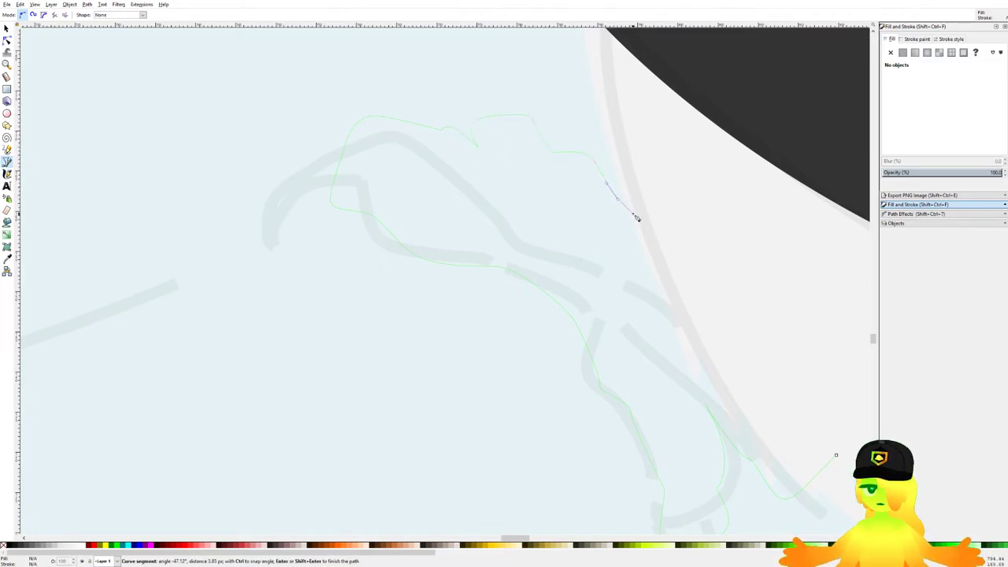
left_click_drag(652, 266, 519, 159)
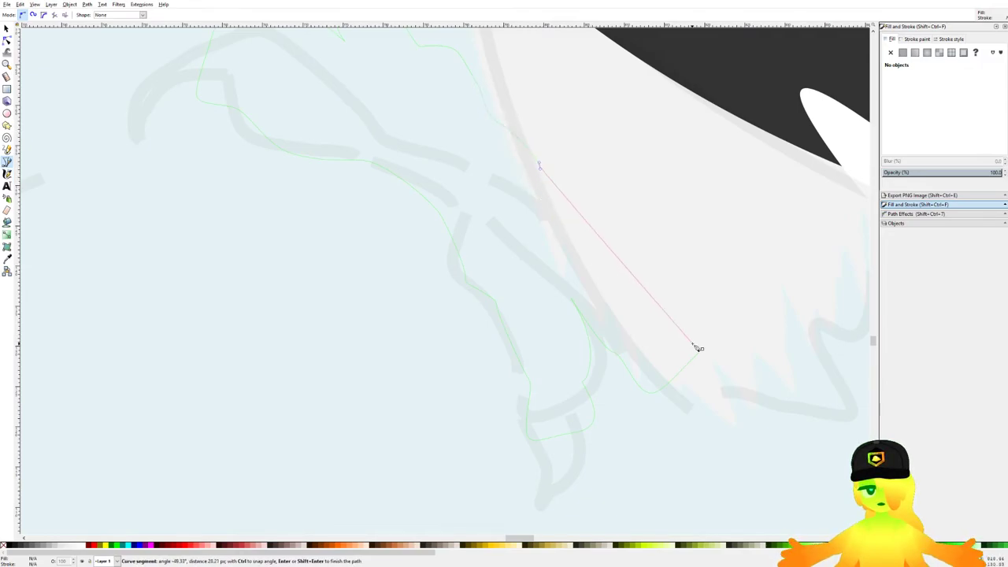
left_click(703, 351)
Step: Compare the foot with the reference pictures and fill its shape with the brown #6c5d53
scroll(630, 265, "down", 6)
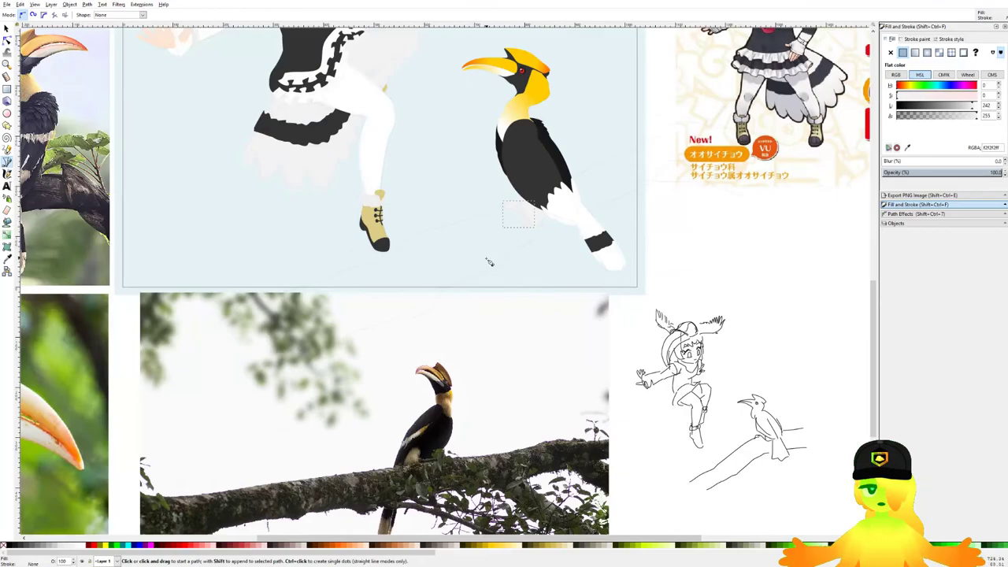
scroll(482, 331, "up", 5)
scroll(482, 332, "down", 3)
scroll(483, 331, "down", 2)
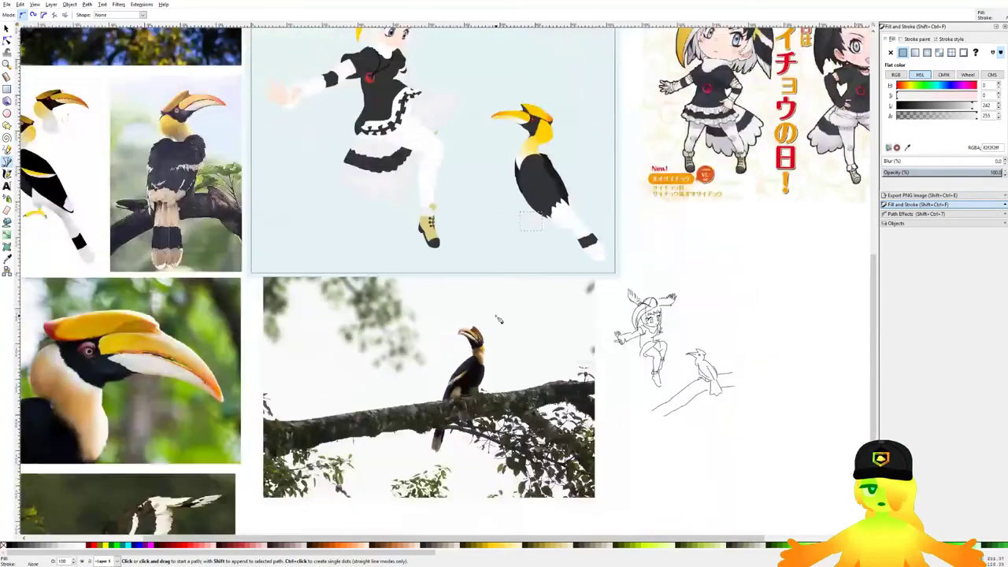
left_click_drag(437, 279, 491, 366)
scroll(260, 304, "up", 4)
scroll(236, 268, "down", 6)
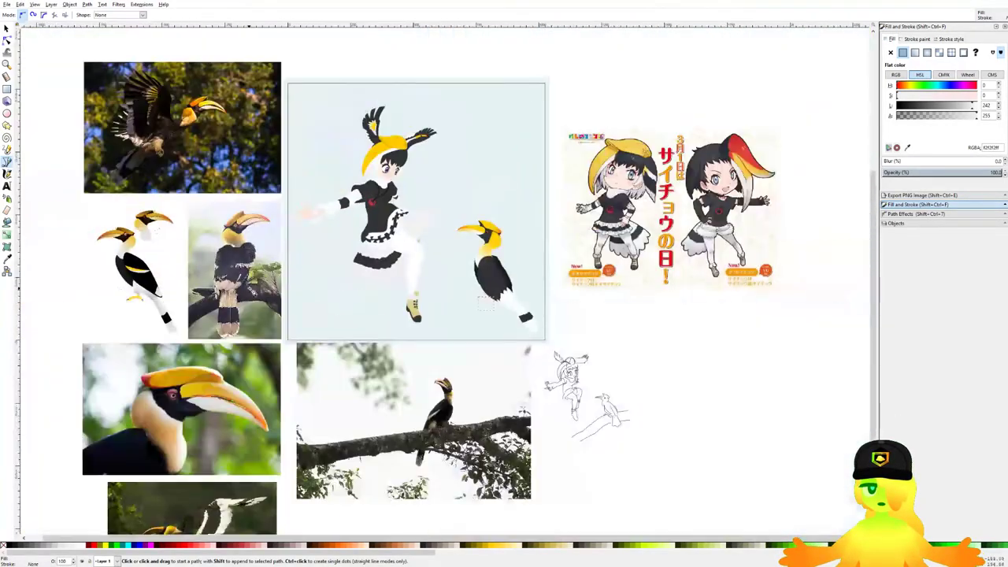
scroll(181, 207, "up", 5)
scroll(181, 207, "down", 2)
left_click_drag(690, 418, 593, 362)
scroll(593, 362, "up", 3)
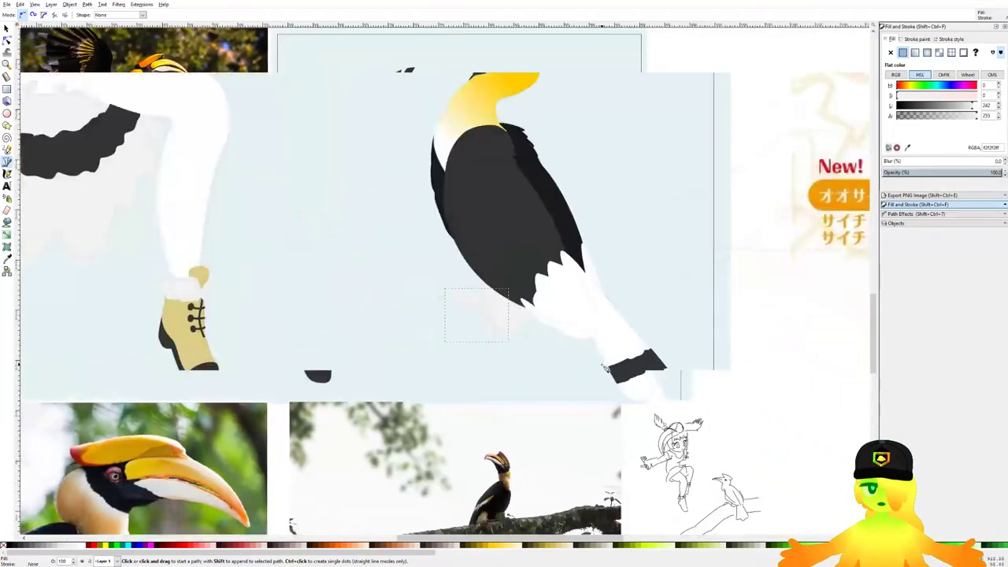
scroll(523, 346, "up", 3)
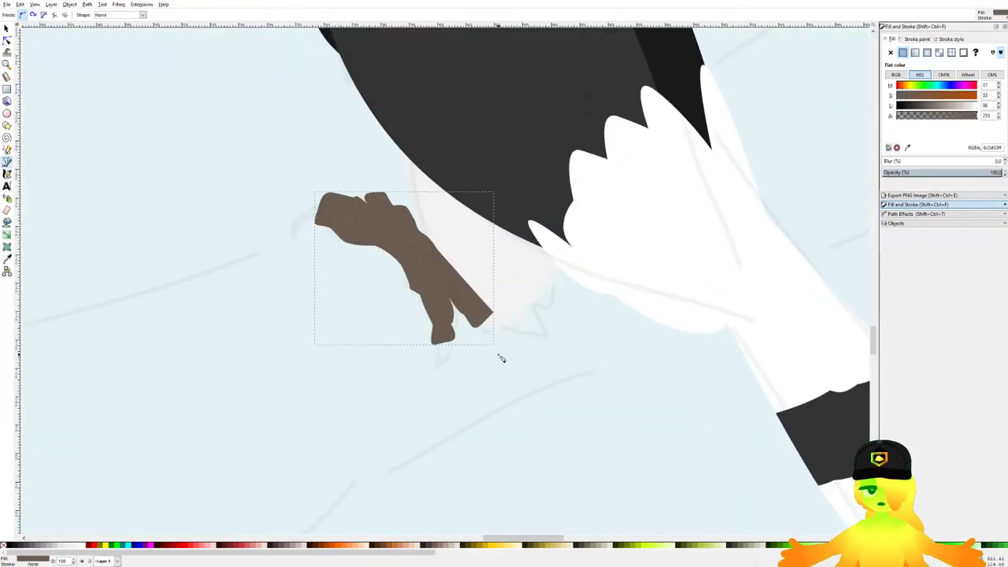
Step: Send the foot behind the thigh feathers and draw a closed, curved claw at the tip of the front toe
key("End")
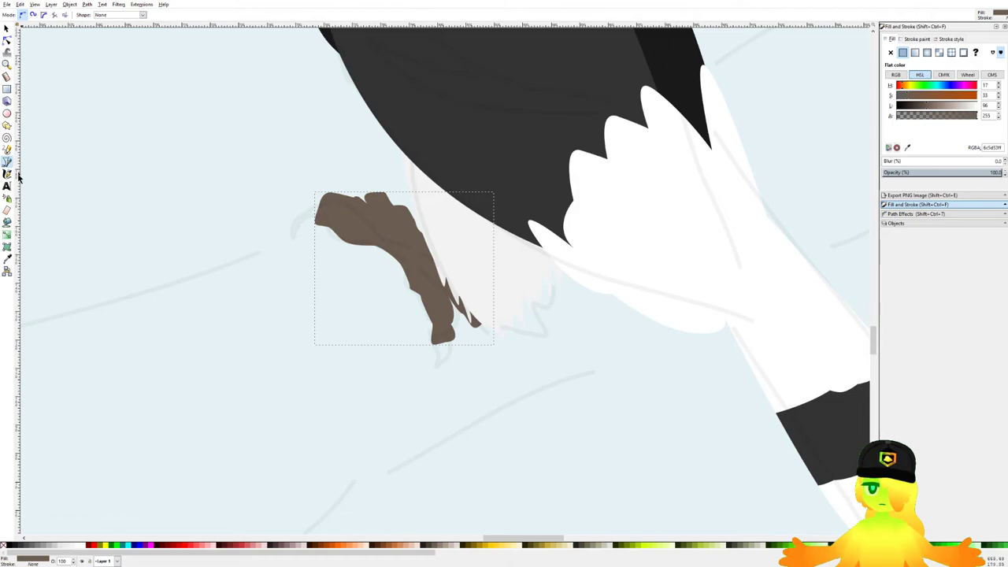
scroll(302, 204, "up", 5)
left_click_drag(420, 202, 278, 194)
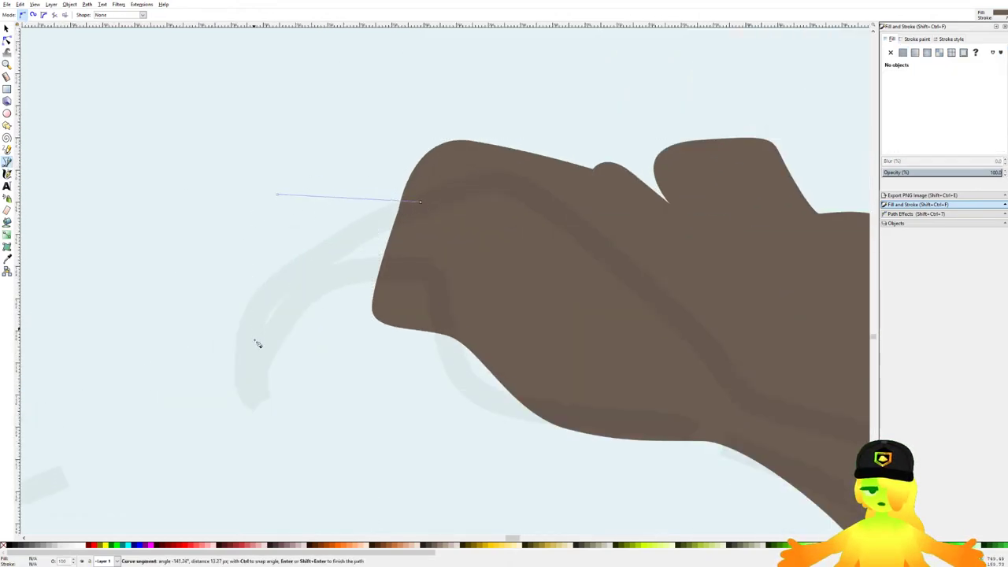
left_click(267, 370)
left_click_drag(429, 292, 536, 323)
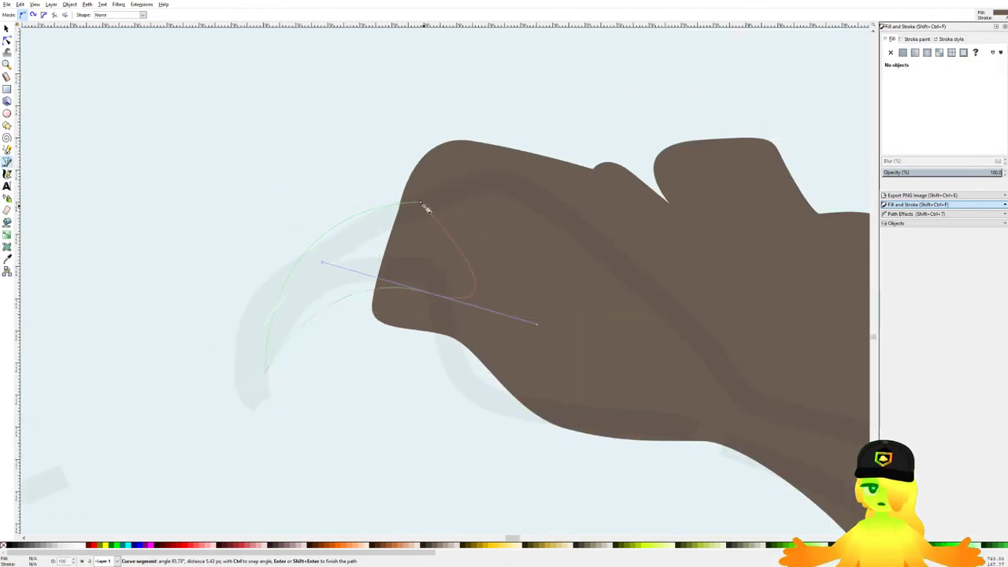
left_click(423, 205)
Step: Fill the front claw with the dark brown #483e37 and lower it behind the foot
scroll(423, 205, "down", 5)
scroll(396, 240, "up", 3)
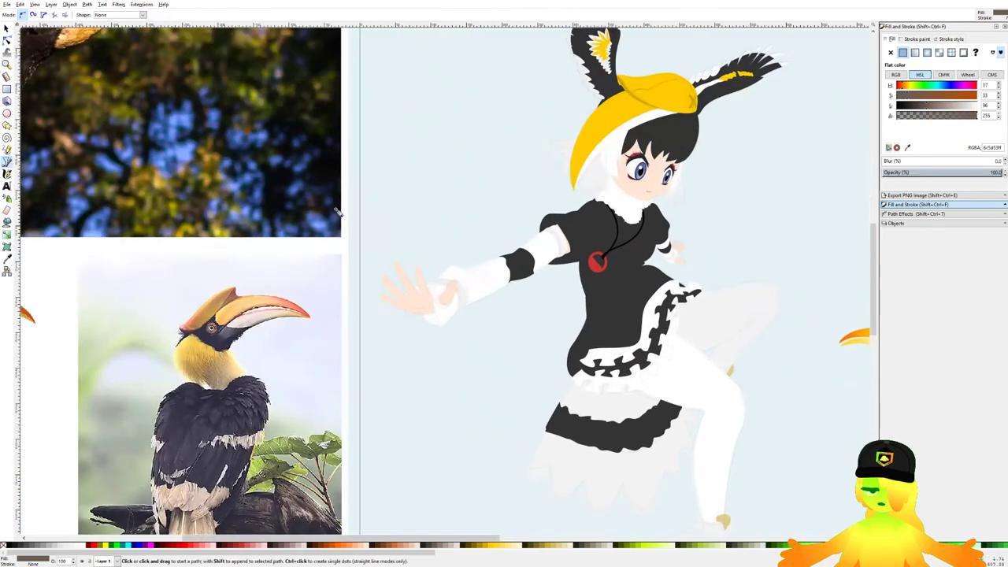
scroll(396, 240, "down", 2)
scroll(198, 222, "up", 4)
scroll(163, 299, "down", 5)
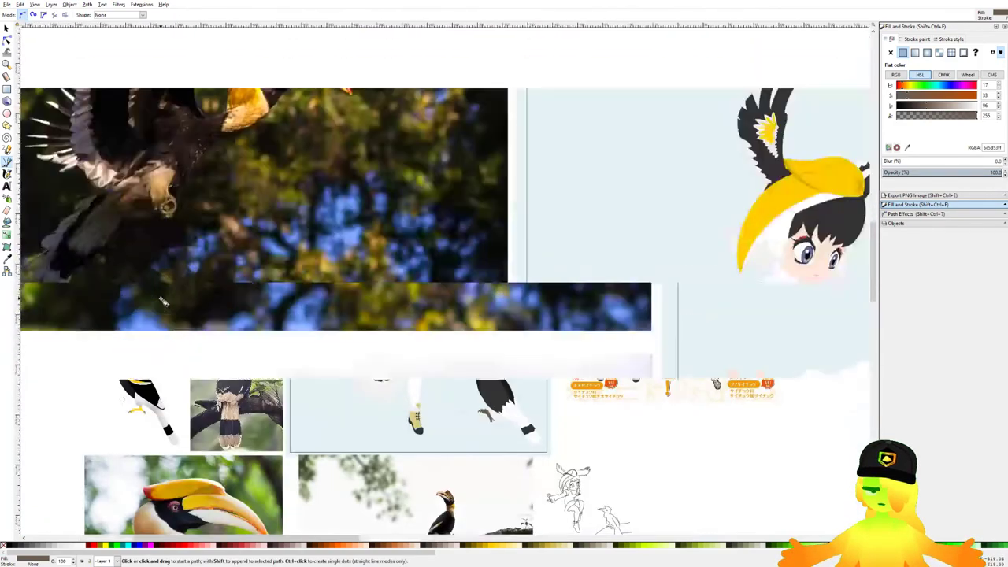
scroll(163, 301, "up", 4)
scroll(142, 189, "down", 8)
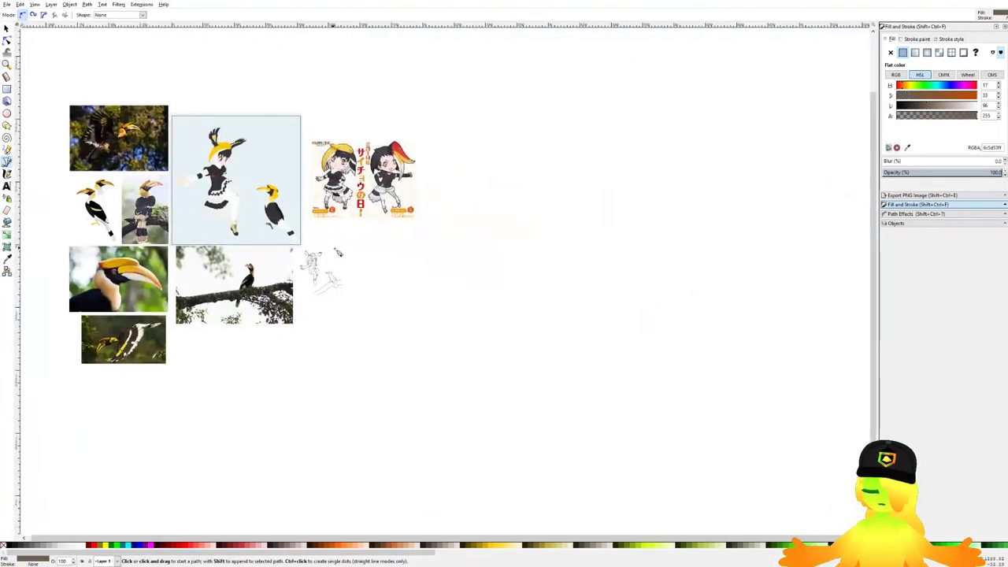
scroll(329, 252, "up", 12)
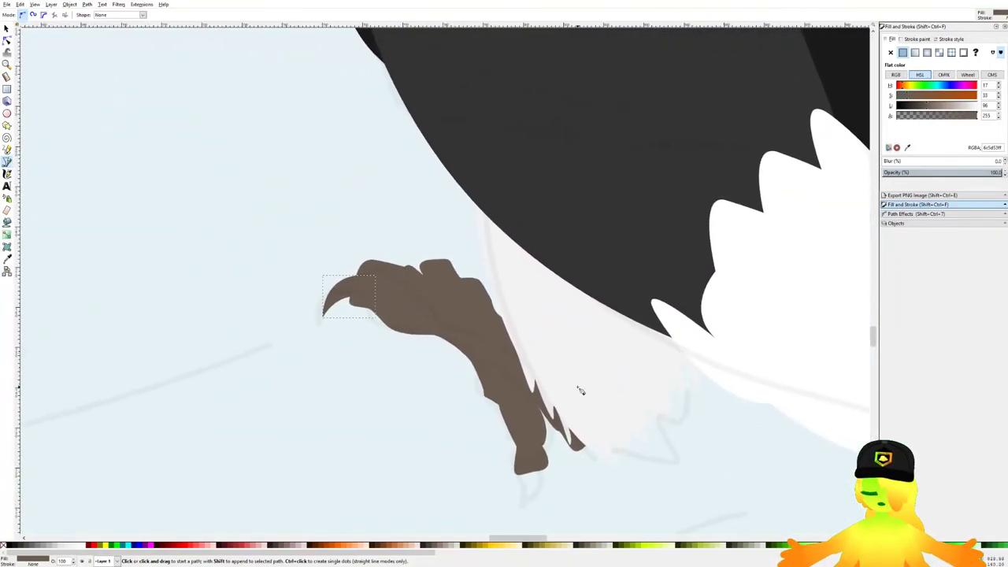
scroll(579, 391, "up", 3)
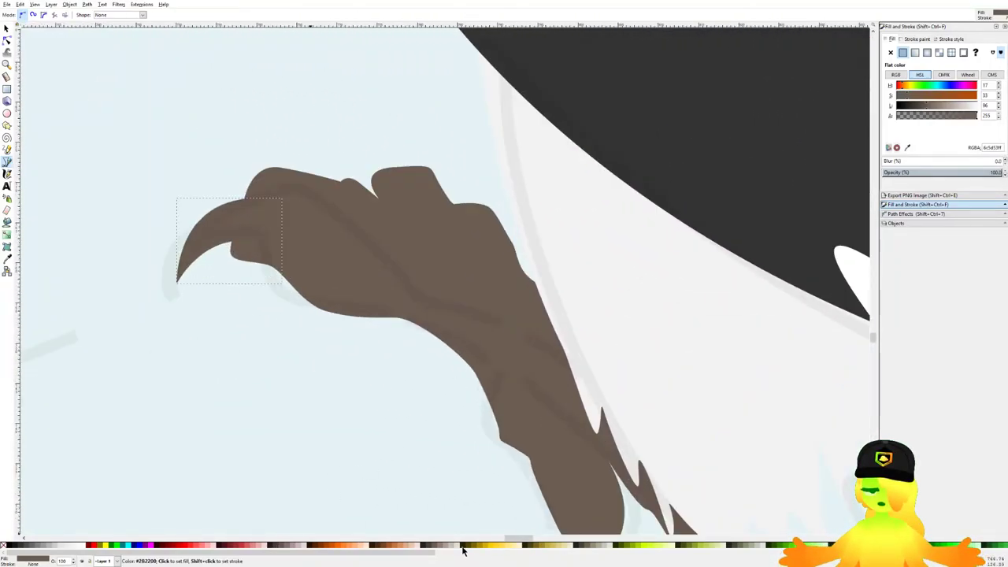
left_click(425, 545)
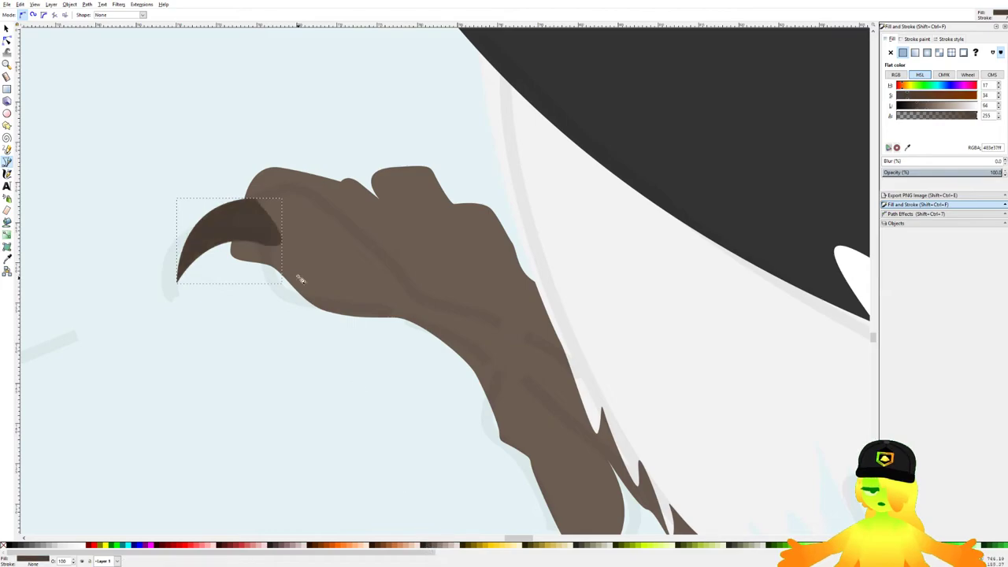
scroll(302, 282, "up", 2)
key("Page_Down")
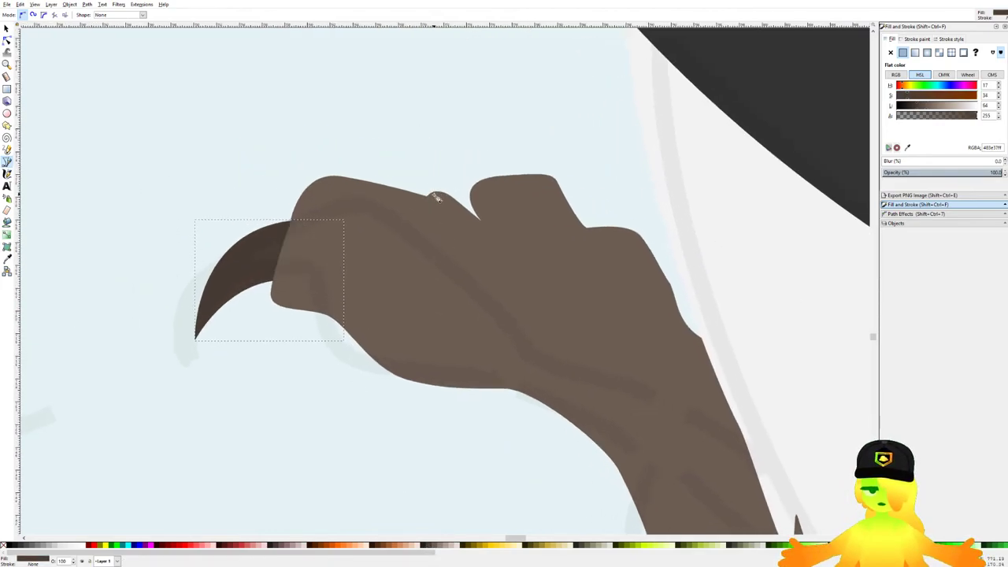
Step: Draw a small dark claw arching over the upper edge of the front toe and lower it behind the foot
left_click_drag(434, 195, 382, 147)
left_click(318, 200)
left_click(434, 197)
key("Page_Down")
Step: Draw another dark claw bridging the gap between the upper toes behind the foot, and save the drawing
key("Escape")
left_click(405, 193)
mouse_move(525, 178)
left_mouse_down()
mouse_move(523, 247)
mouse_move(540, 249)
left_mouse_up()
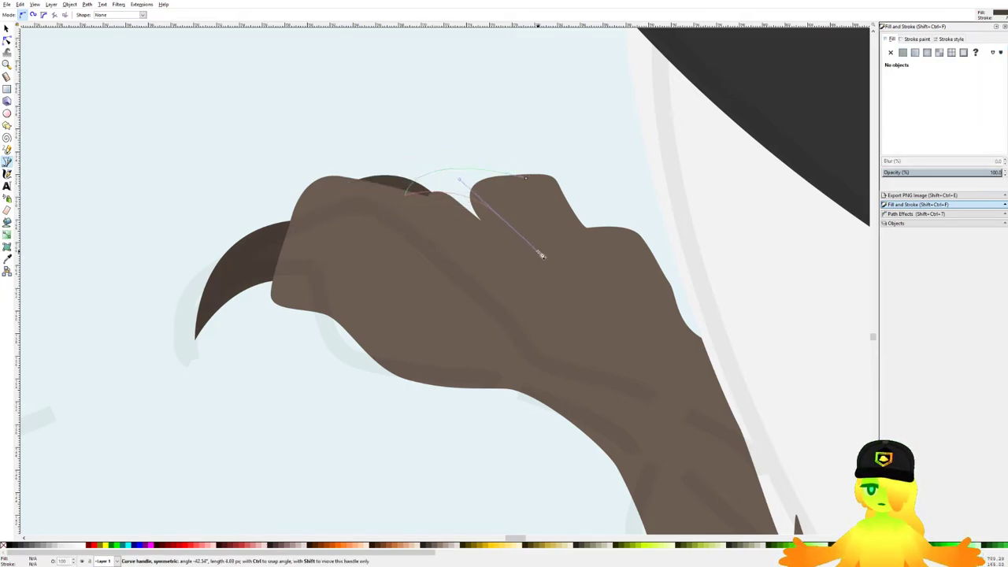
left_click(528, 180)
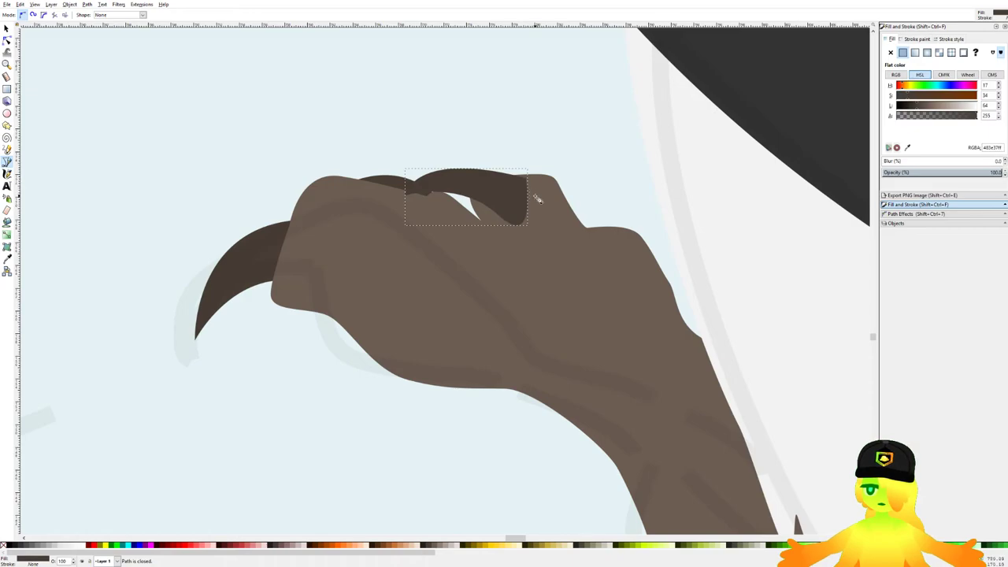
key("Page_Down")
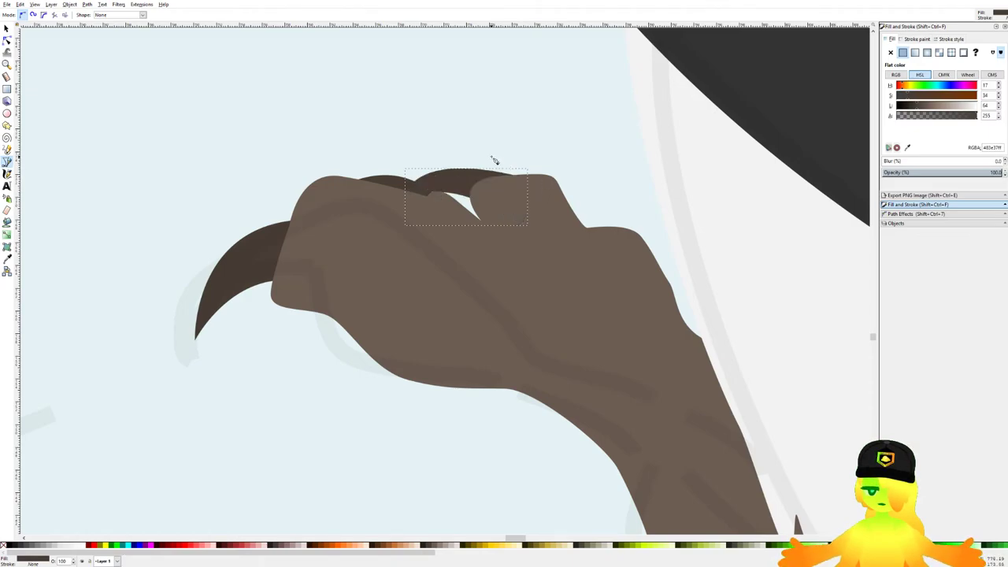
scroll(471, 144, "down", 4)
key("ctrl+s")
Step: Start the branch's outline at the artwork's bottom border and trace its upper edge towards the boot, removing a misplaced node
left_click(6, 28)
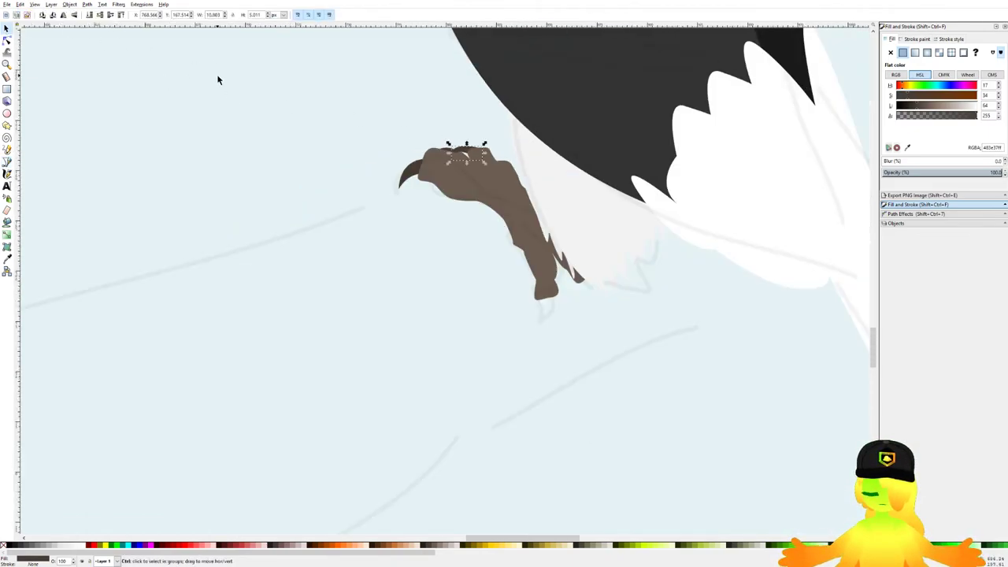
scroll(236, 80, "down", 6)
left_click(401, 147)
left_click_drag(400, 147, 433, 173)
scroll(412, 174, "up", 3)
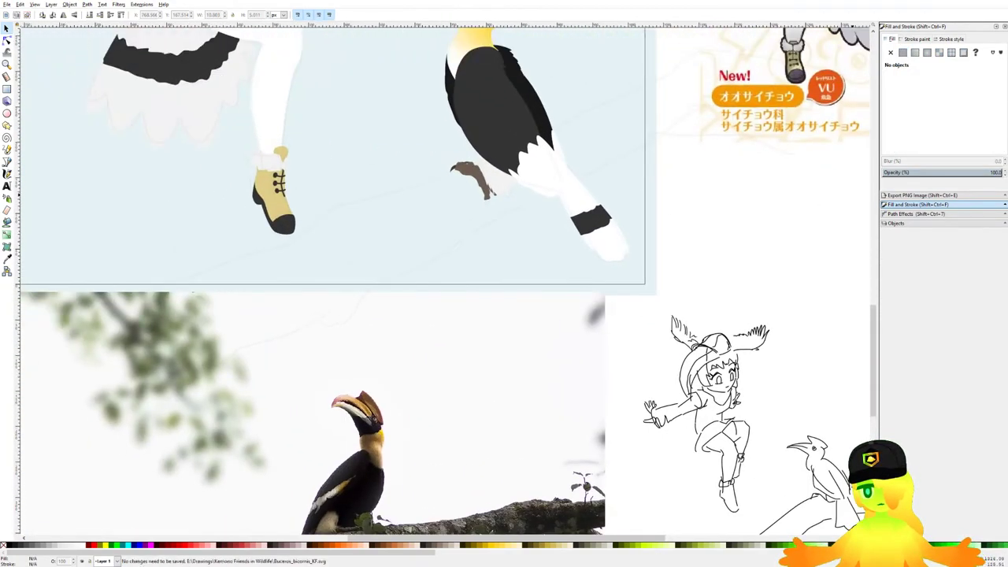
scroll(612, 505, "down", 1)
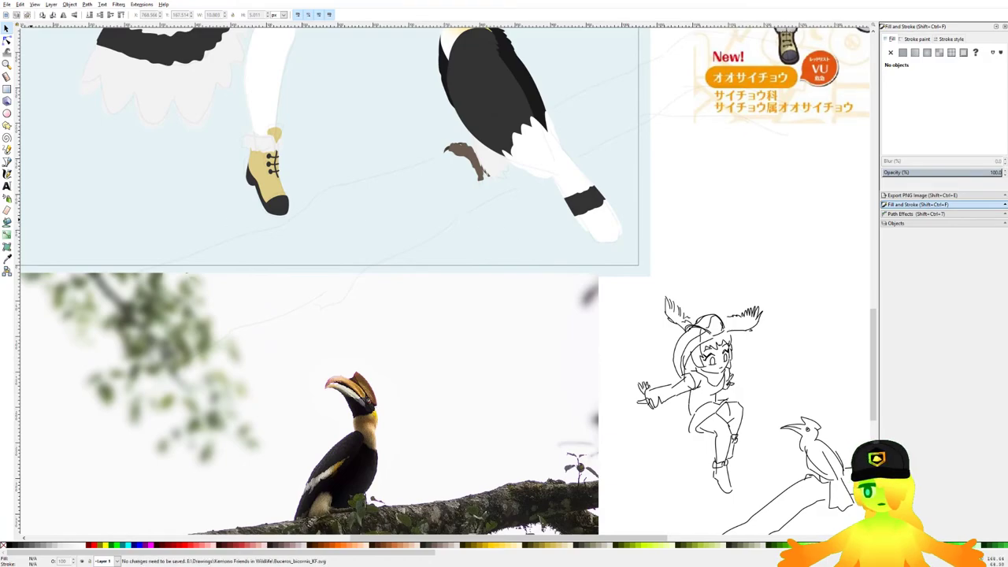
left_click(7, 163)
left_click_drag(226, 235, 260, 247)
scroll(260, 246, "up", 1)
left_click(113, 309)
left_click_drag(180, 276, 195, 276)
left_click_drag(346, 223, 348, 224)
left_click_drag(389, 180, 376, 200)
key("BackSpace")
Step: Continue the branch's upper edge past the boot with slight bumps, up to the bird's front claw
scroll(286, 255, "up", 2)
left_click_drag(306, 256, 335, 239)
left_click_drag(382, 181, 429, 144)
mouse_move(455, 144)
left_mouse_down()
mouse_move(373, 208)
mouse_move(440, 197)
left_mouse_up()
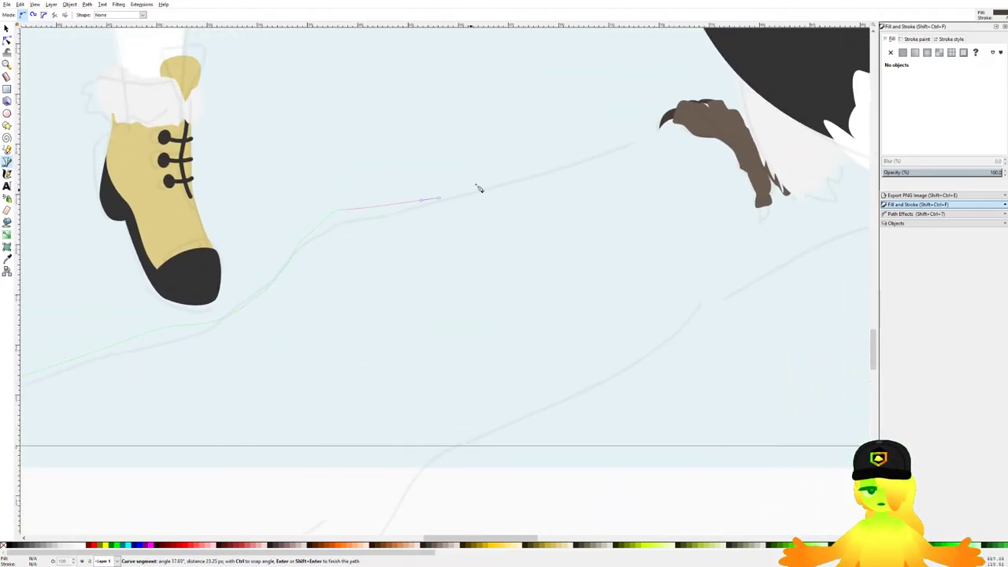
left_click_drag(541, 170, 569, 159)
left_click_drag(571, 158, 256, 253)
scroll(256, 254, "up", 2)
left_click_drag(315, 223, 340, 220)
left_click_drag(379, 217, 405, 206)
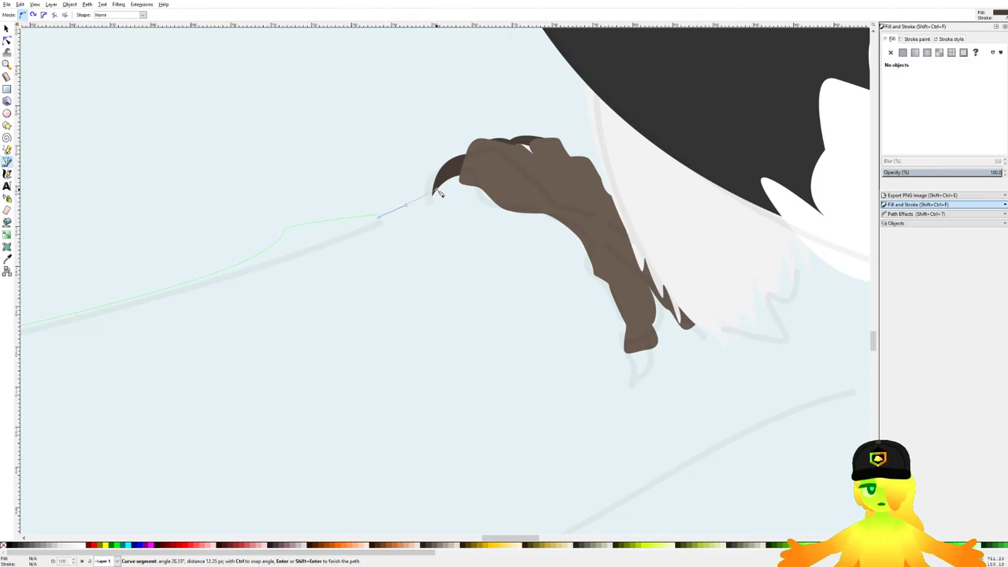
Step: Extend the branch's upper edge across the bird's foot and body to just beyond the artwork's right border
scroll(491, 170, "down", 2)
left_click_drag(492, 170, 397, 209)
left_click_drag(447, 192, 350, 286)
mouse_move(370, 279)
left_mouse_down()
mouse_move(399, 265)
mouse_move(297, 304)
mouse_move(360, 263)
left_mouse_up()
left_click_drag(386, 240, 415, 229)
left_click_drag(452, 215, 478, 201)
left_click_drag(511, 178, 551, 173)
left_click(624, 138)
Step: Turn the branch's outline down along the right border and trace its lower edge back across the bird's tail
scroll(636, 295, "down", 2)
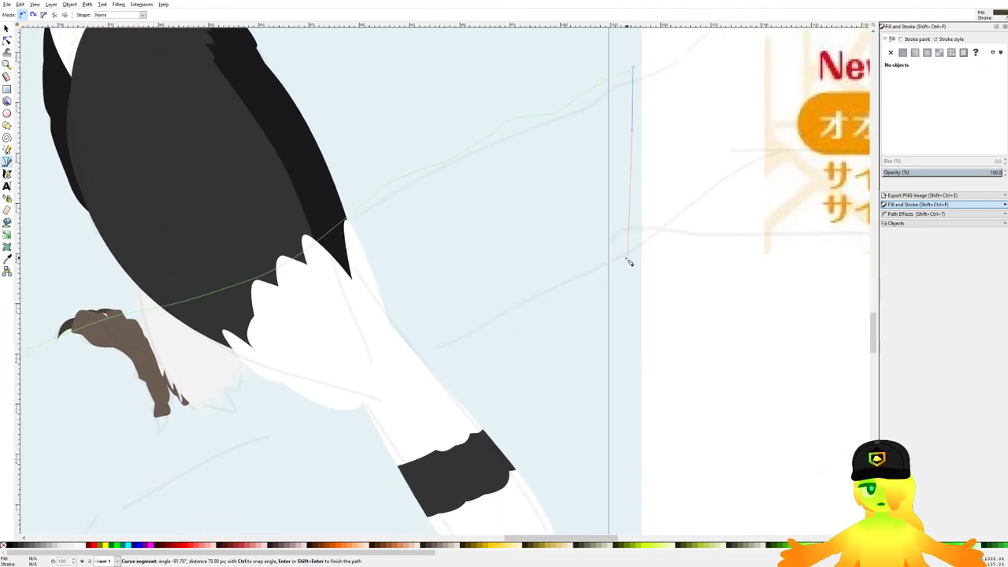
scroll(544, 276, "down", 3)
scroll(543, 275, "left", 2)
left_click_drag(478, 264, 476, 263)
left_click_drag(462, 284, 540, 218)
left_click_drag(506, 263, 484, 268)
mouse_move(440, 271)
left_mouse_down()
mouse_move(478, 244)
mouse_move(430, 266)
left_mouse_up()
scroll(478, 244, "down", 2)
Step: Trace the rest of the branch's lower edge down past the artwork's bottom border and close the path
mouse_move(419, 267)
left_mouse_down()
mouse_move(497, 222)
mouse_move(456, 248)
left_mouse_up()
scroll(453, 253, "down", 1)
scroll(450, 261, "up", 2)
mouse_move(393, 281)
left_mouse_down()
mouse_move(341, 302)
mouse_move(479, 206)
mouse_move(450, 242)
left_mouse_up()
scroll(339, 302, "up", 1)
scroll(430, 273, "down", 2)
left_click(412, 292)
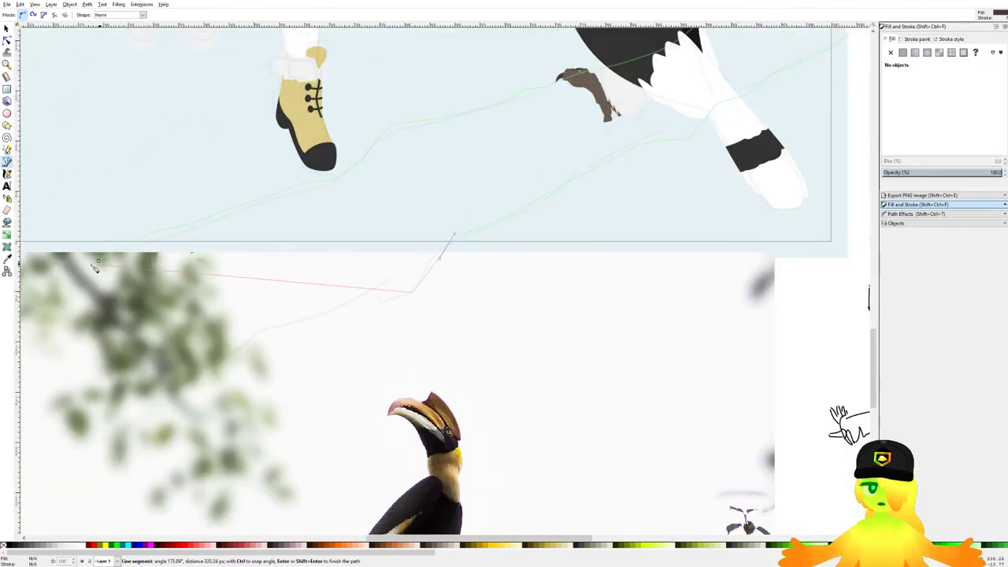
left_click(99, 262)
Step: Send the branch behind the bird and reference photos, and change its fill to the brown #413424
scroll(278, 226, "down", 2)
scroll(367, 204, "up", 1)
key("End")
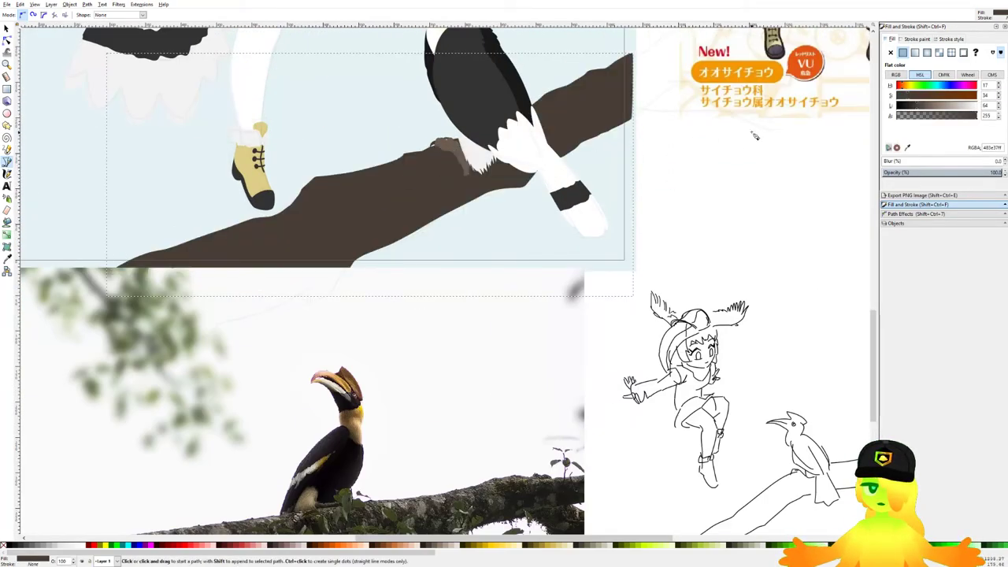
scroll(366, 185, "up", 1)
left_click(912, 105)
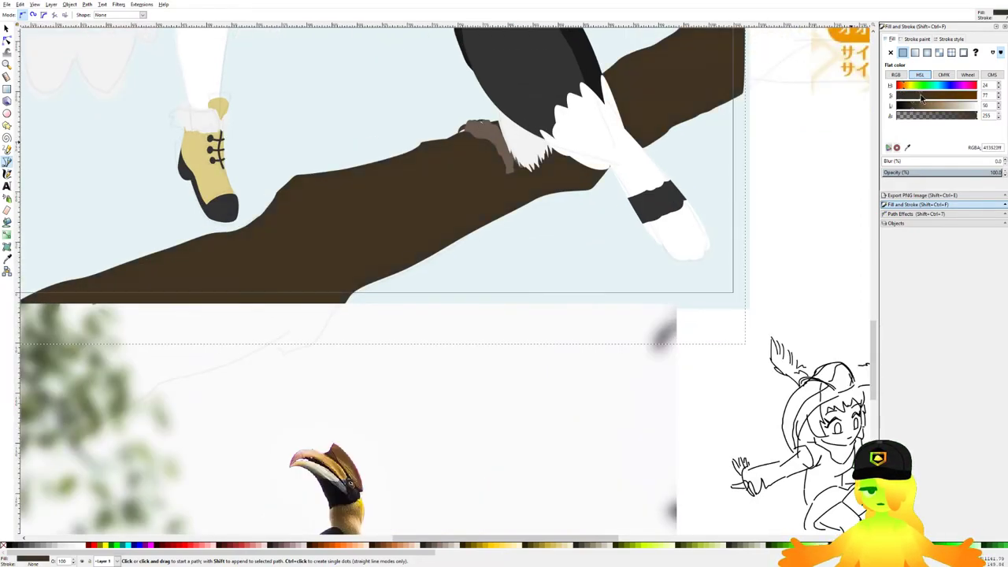
scroll(409, 169, "up", 2)
left_click(7, 29)
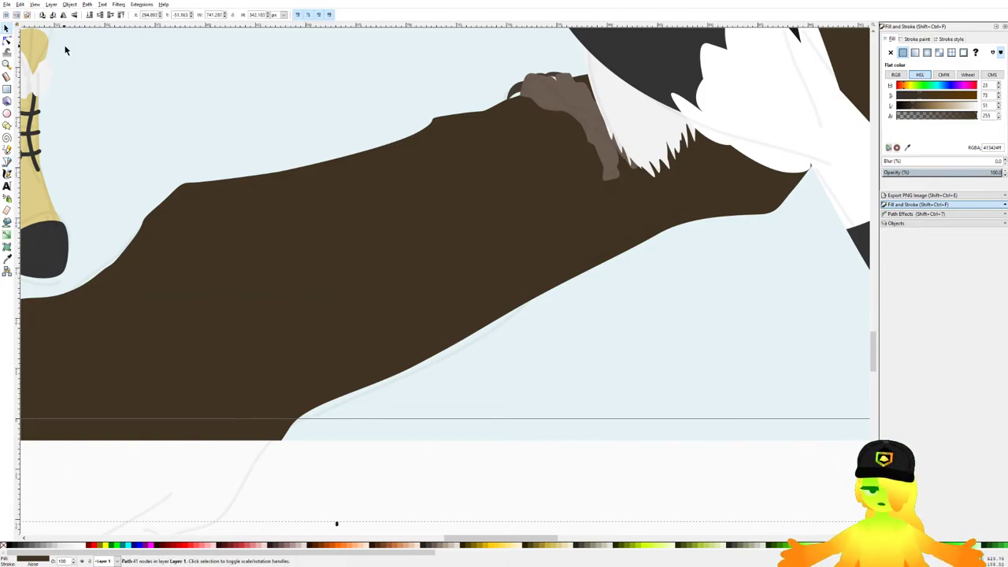
key("Page_Down")
key("Page_Up")
key("Page_Down")
key("Page_Up")
Step: Duplicate the front claw, flip the copy horizontally and fit it to the lower toe's tip, saving the drawing
left_click(511, 91)
key("ctrl+d")
left_click(63, 15)
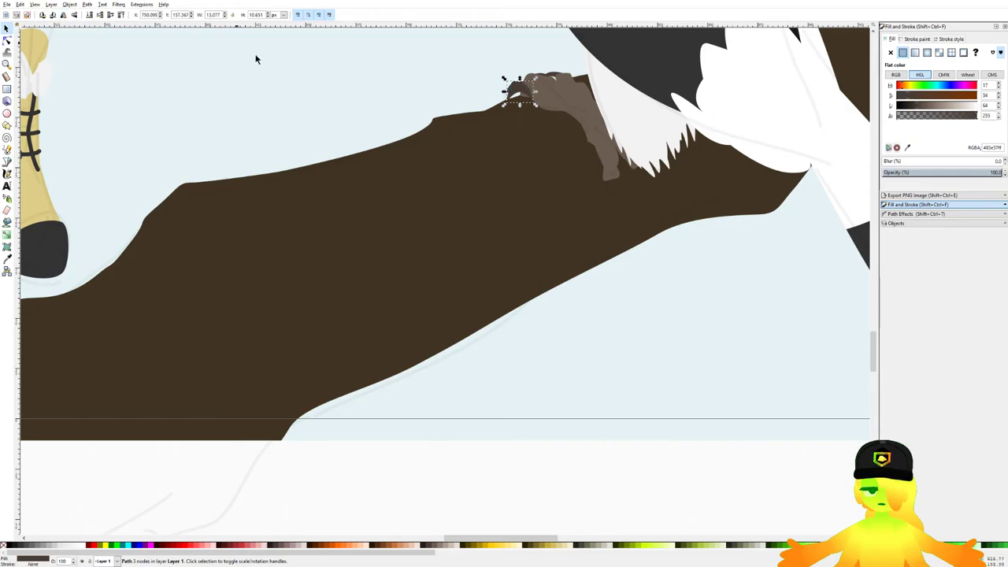
scroll(704, 115, "up", 2)
left_click_drag(345, 65, 528, 245)
left_click(542, 256)
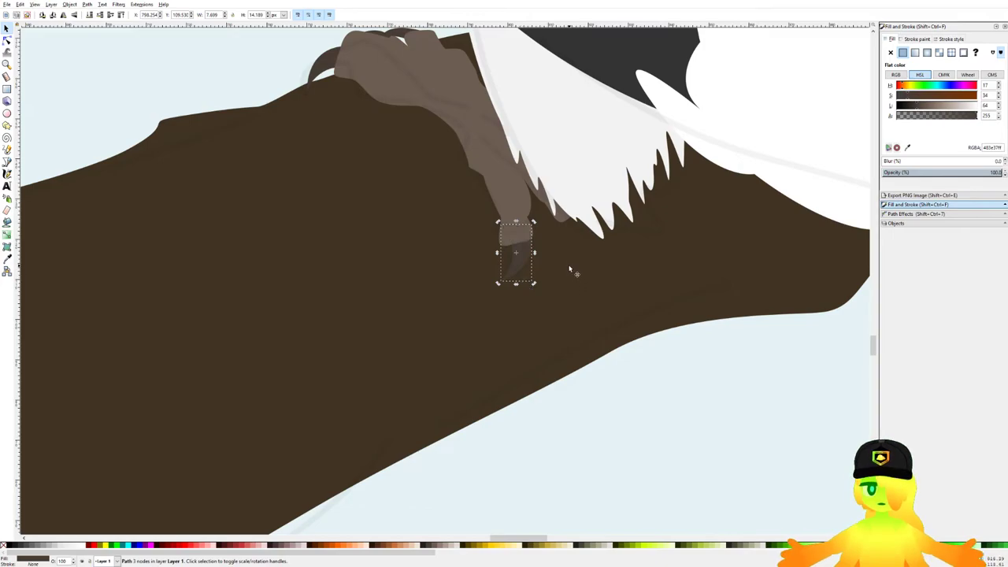
scroll(513, 249, "down", 5)
left_click(513, 305)
key("ctrl+s")
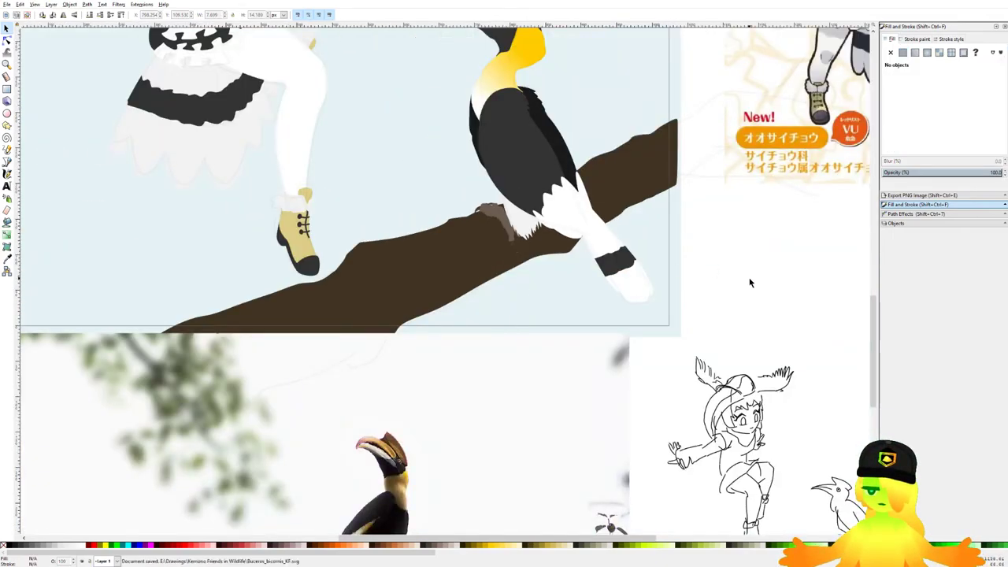
Step: Examine the bird, branch and character as a whole against the surrounding reference pictures
scroll(612, 273, "down", 2)
scroll(618, 277, "down", 2)
scroll(441, 220, "up", 3)
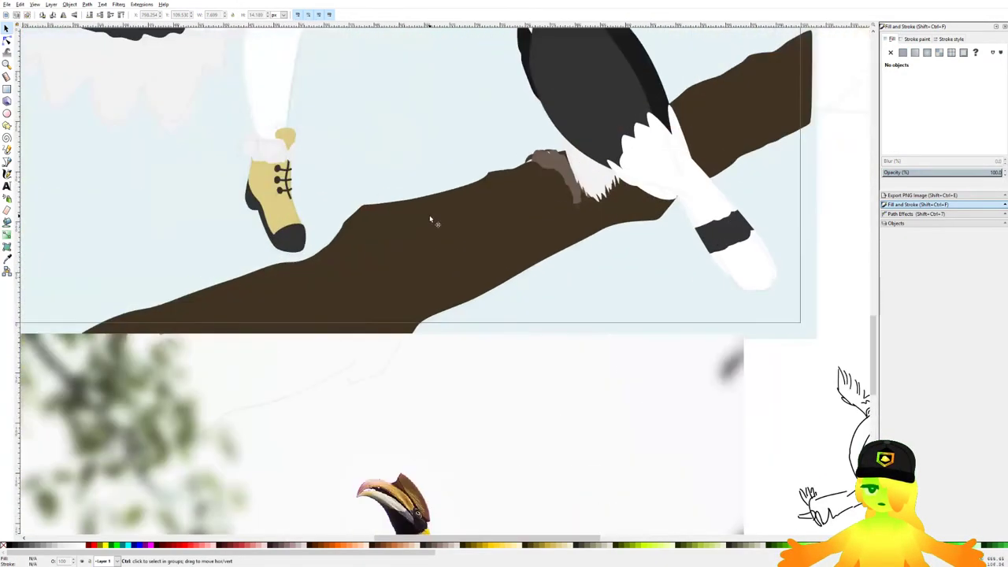
scroll(476, 218, "down", 3)
scroll(477, 218, "down", 2)
scroll(565, 279, "up", 3)
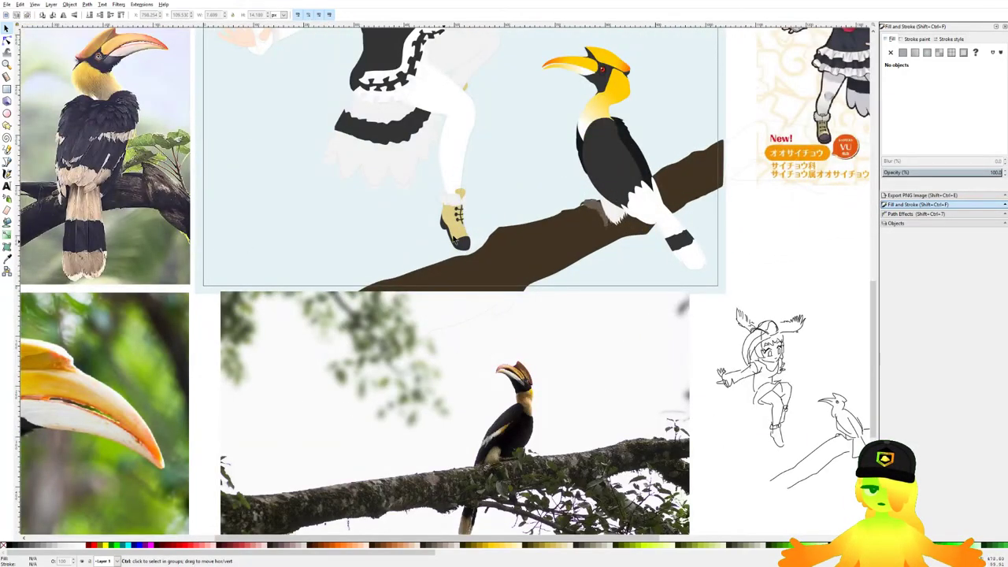
scroll(637, 300, "down", 2)
scroll(637, 300, "up", 3)
scroll(614, 268, "down", 3)
scroll(594, 228, "up", 2)
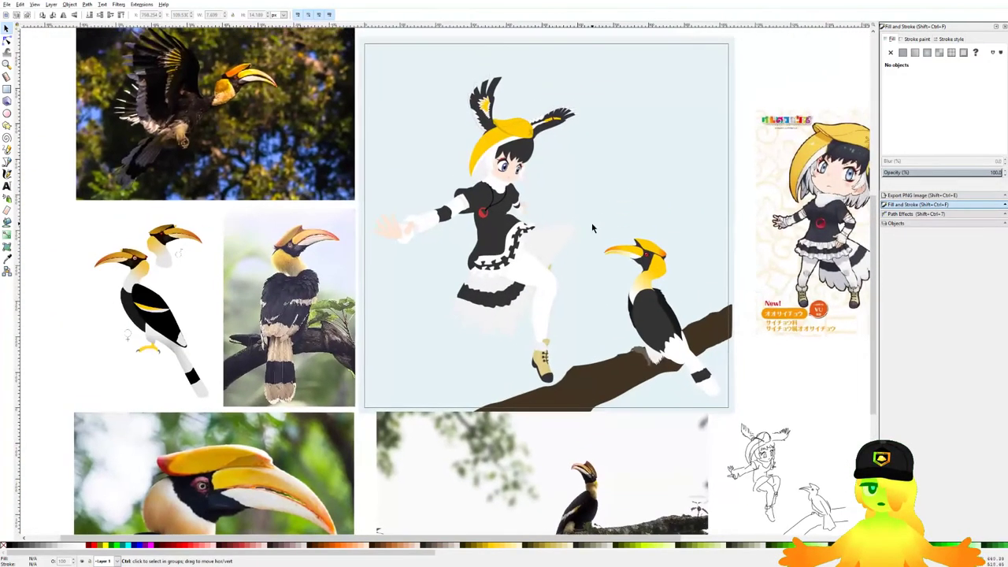
Step: Group all the objects of the maid-style character and save the drawing
mouse_move(343, 45)
left_mouse_down()
mouse_move(638, 377)
mouse_move(606, 411)
left_mouse_up()
key("ctrl+s")
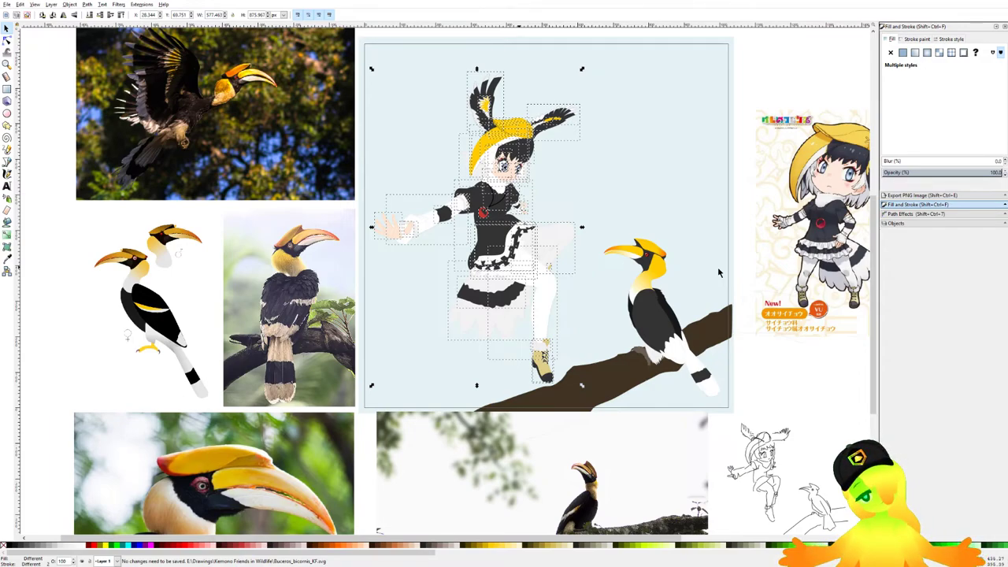
key("ctrl+g")
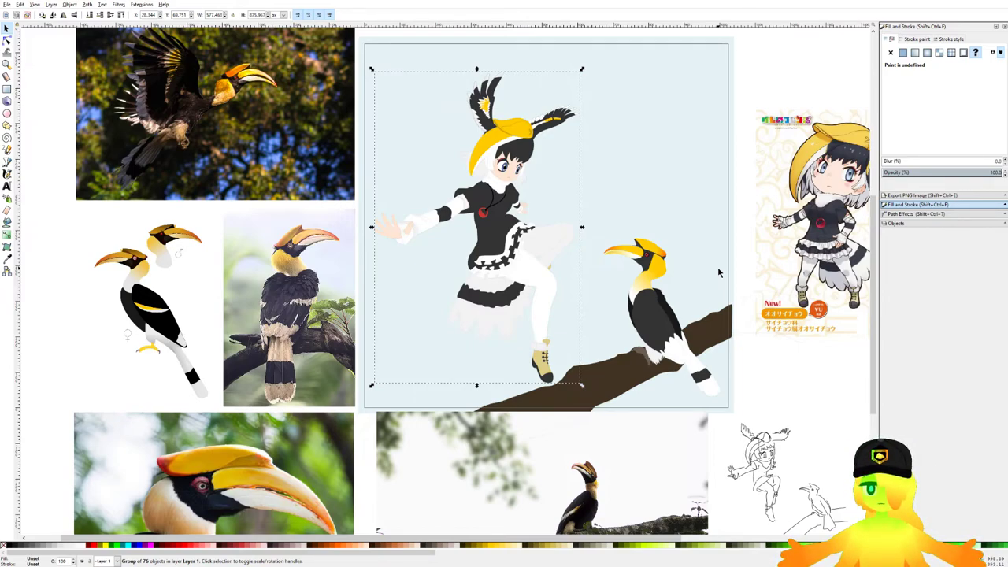
key("ctrl+s")
left_click_drag(755, 270, 689, 246)
key("Escape")
Step: Draw a closed, tapering curved band across the lower part of the bird's dark wing
scroll(544, 336, "up", 1)
left_click_drag(544, 336, 581, 263)
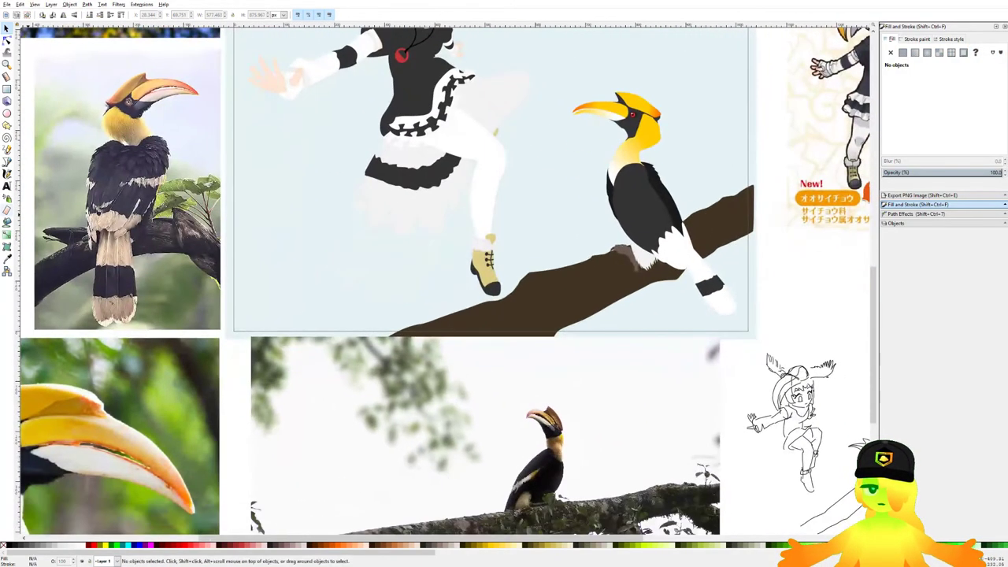
left_click(6, 162)
left_click_drag(493, 402, 463, 271)
left_click_drag(618, 77, 589, 162)
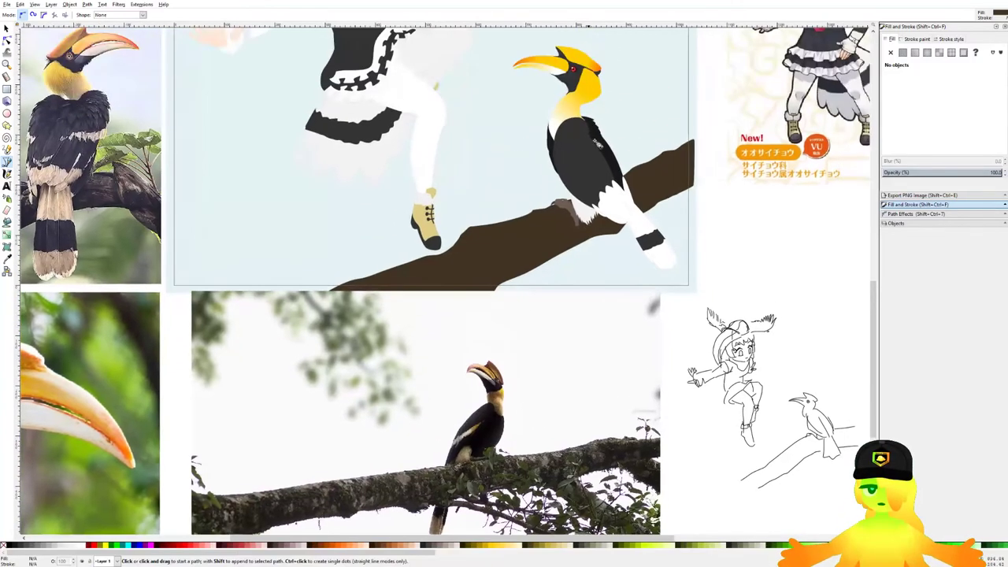
scroll(596, 142, "up", 5)
scroll(434, 203, "down", 2)
scroll(423, 252, "up", 2, "ctrl")
left_click_drag(411, 250, 456, 299)
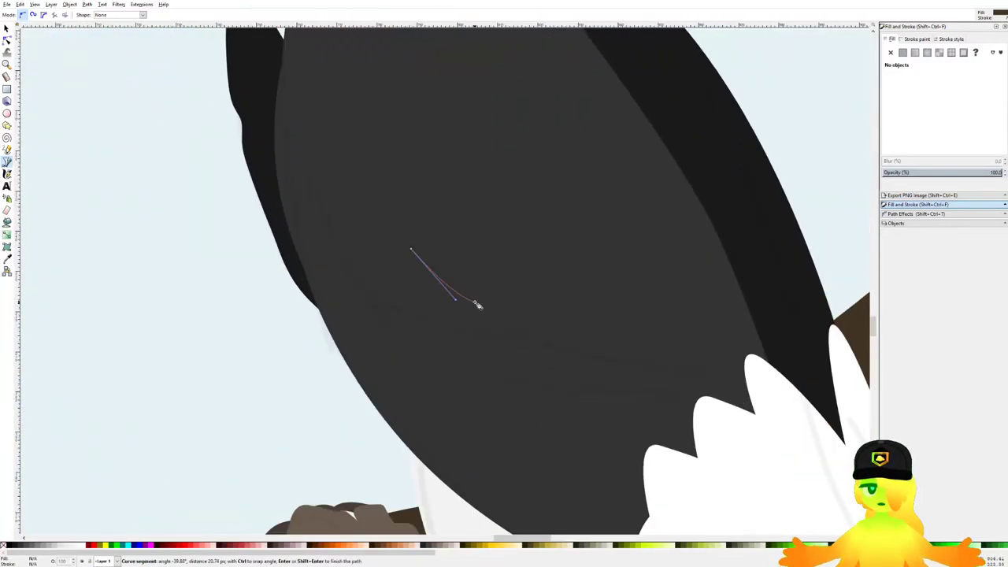
left_click(642, 366)
left_click_drag(707, 371, 690, 380)
left_click_drag(637, 383, 611, 383)
left_click_drag(583, 381, 425, 345)
left_click(412, 250)
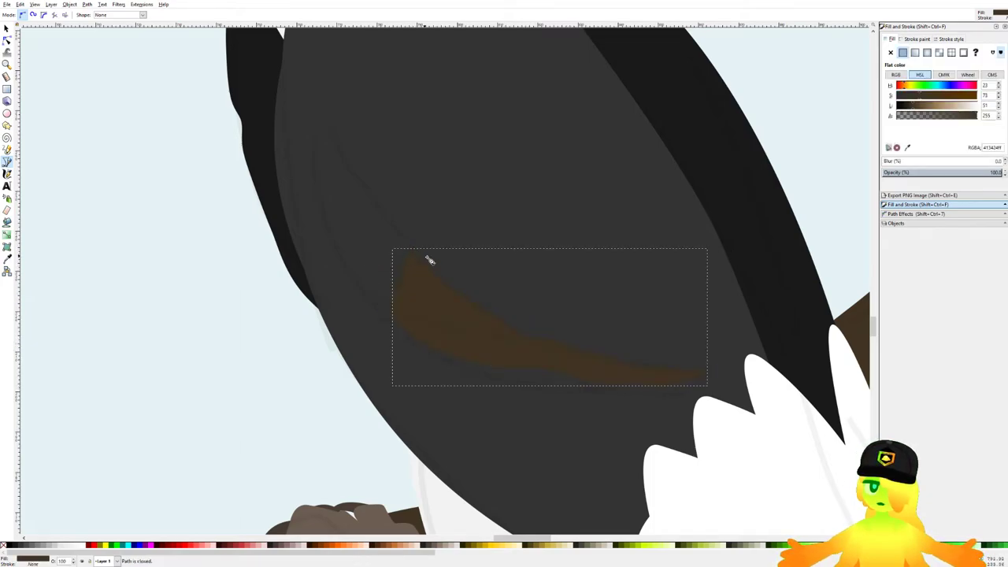
Step: Fill the curved wing band with the white sampled from the bird's pale feathers
scroll(441, 264, "down", 3)
key("d")
left_click(653, 386)
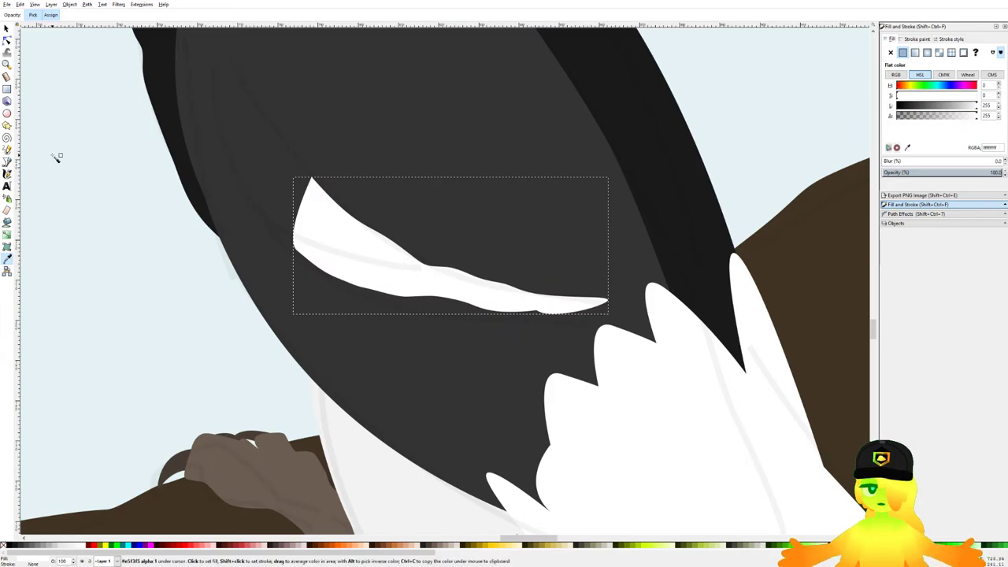
Step: Draw a closed, curved patch extending from the white band's wide end up along the wing's front edge
left_click(7, 162)
scroll(310, 160, "up", 2)
left_click(313, 117)
left_click_drag(383, 219, 402, 245)
left_click_drag(416, 278, 413, 285)
left_click(368, 301)
left_click(288, 177)
left_click(313, 117)
Step: Fill the new wing patch with a golden yellow sampled from the drawing
scroll(312, 117, "down", 4)
left_click_drag(329, 120, 425, 254)
key("d")
left_click(490, 101)
Step: Select the yellow and white wing markings together, shift them toward the wing's front edge and rotate them slightly
scroll(490, 101, "down", 4)
scroll(126, 59, "up", 4)
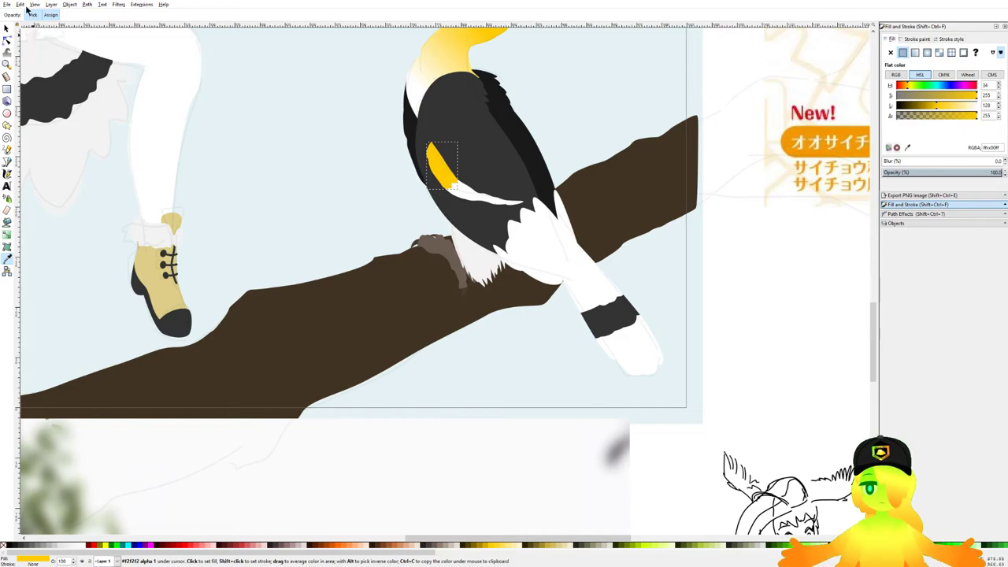
left_click(7, 28)
left_click(473, 194, "shift")
left_click_drag(473, 194, 470, 193)
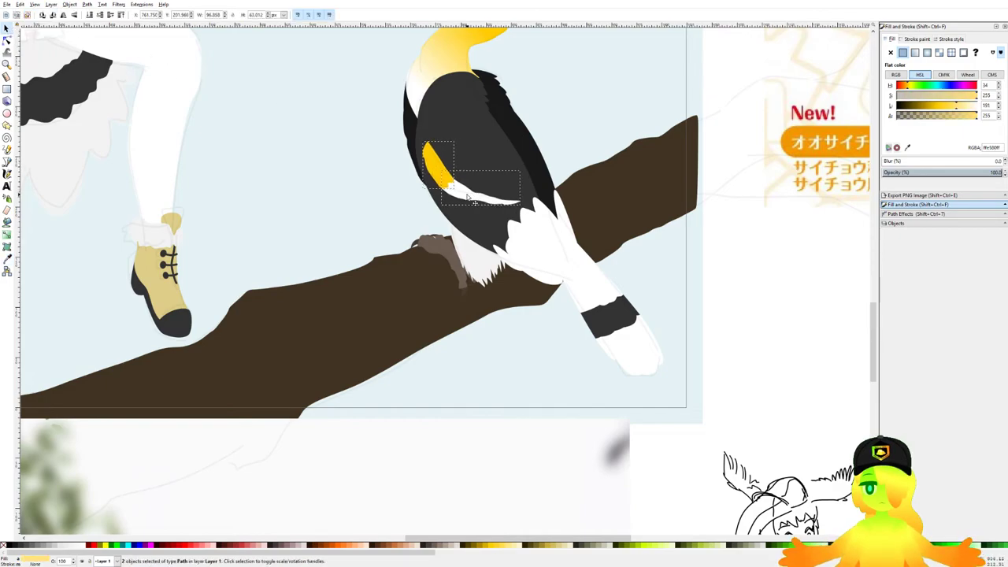
left_click(774, 292)
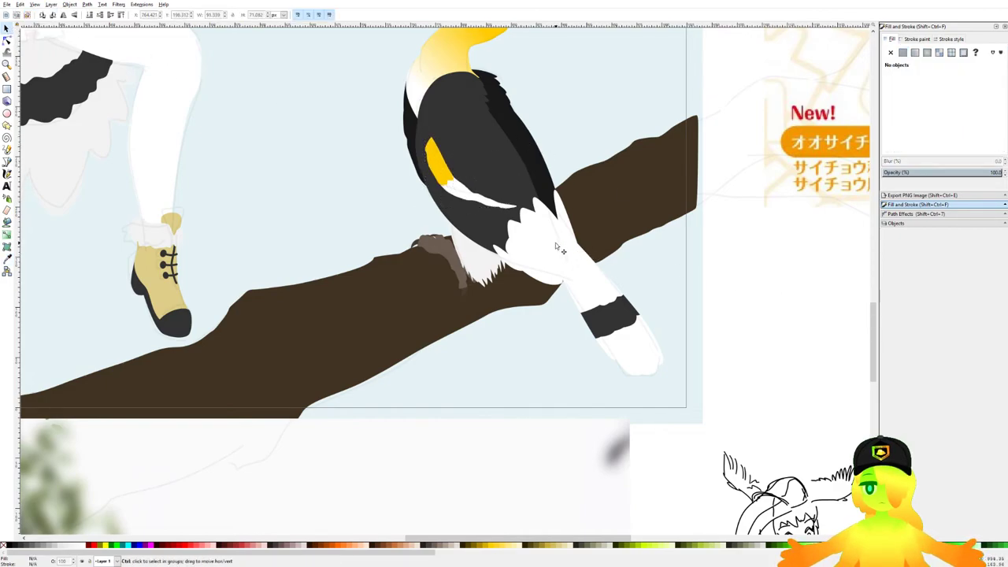
Step: Select all the objects of the hornbill and group them
scroll(599, 260, "up", 3)
scroll(599, 260, "down", 9)
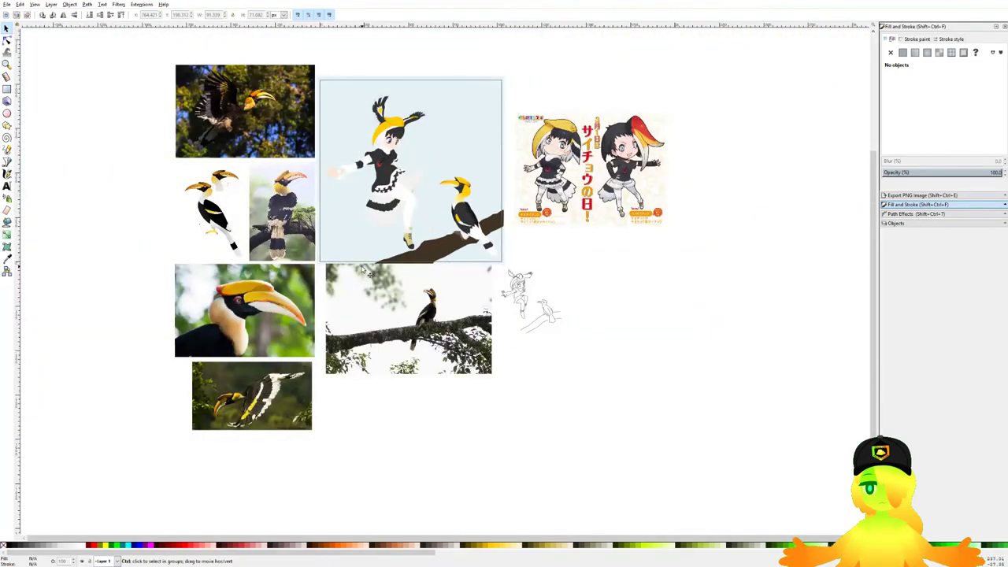
scroll(391, 337, "up", 2)
mouse_move(384, 338)
left_mouse_down()
mouse_move(556, 72)
mouse_move(556, 90)
left_mouse_up()
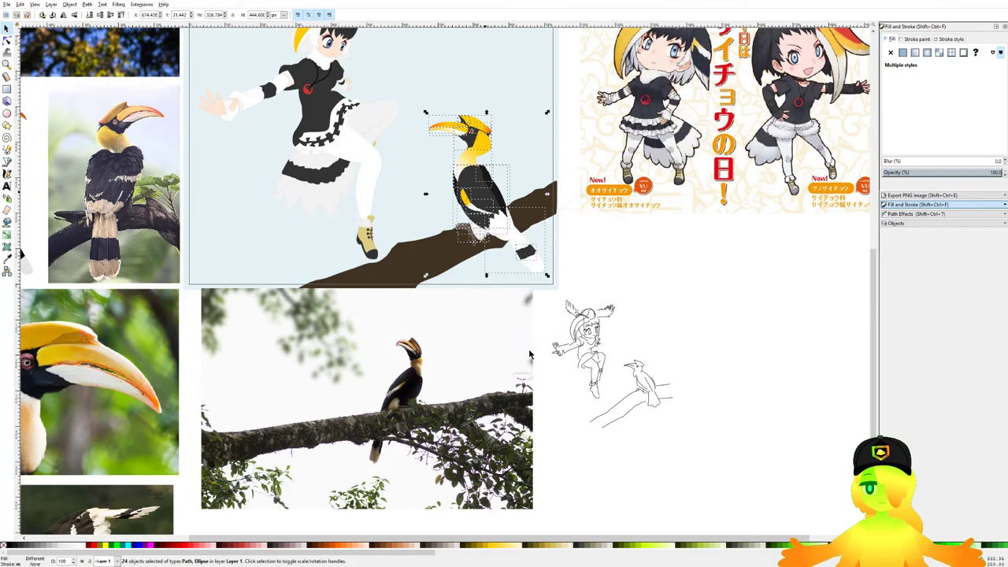
key("ctrl+g")
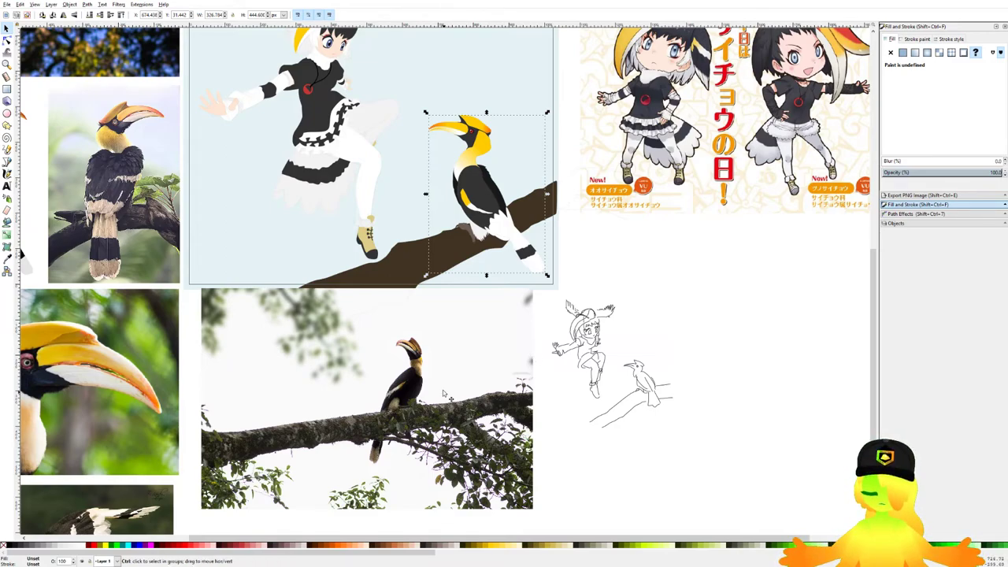
Step: Deselect the bird group, check the picture as a whole and save the drawing
scroll(483, 347, "down", 2)
scroll(483, 344, "up", 2)
key("Escape")
scroll(494, 199, "up", 4)
scroll(476, 370, "down", 1)
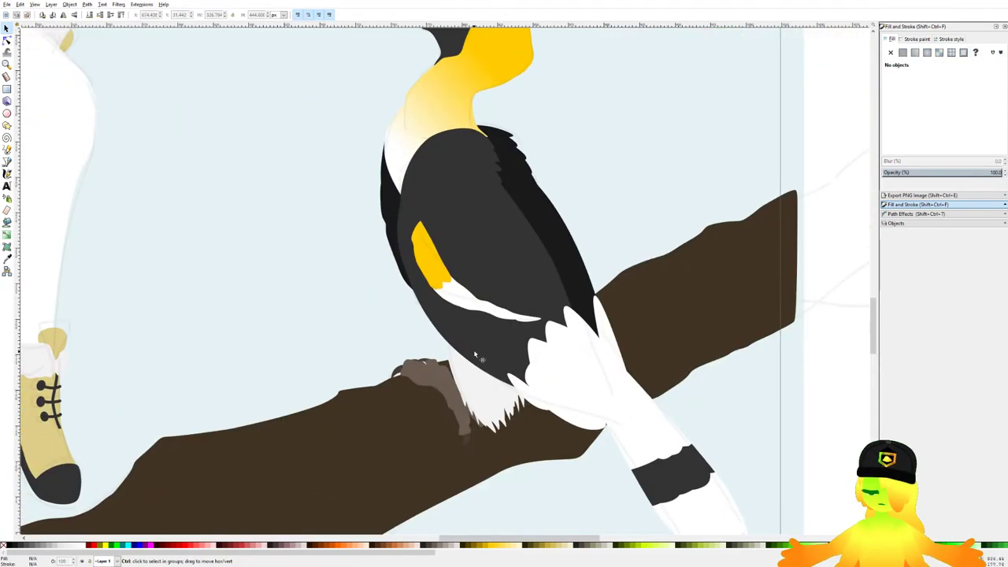
scroll(481, 327, "down", 2)
key("ctrl+s")
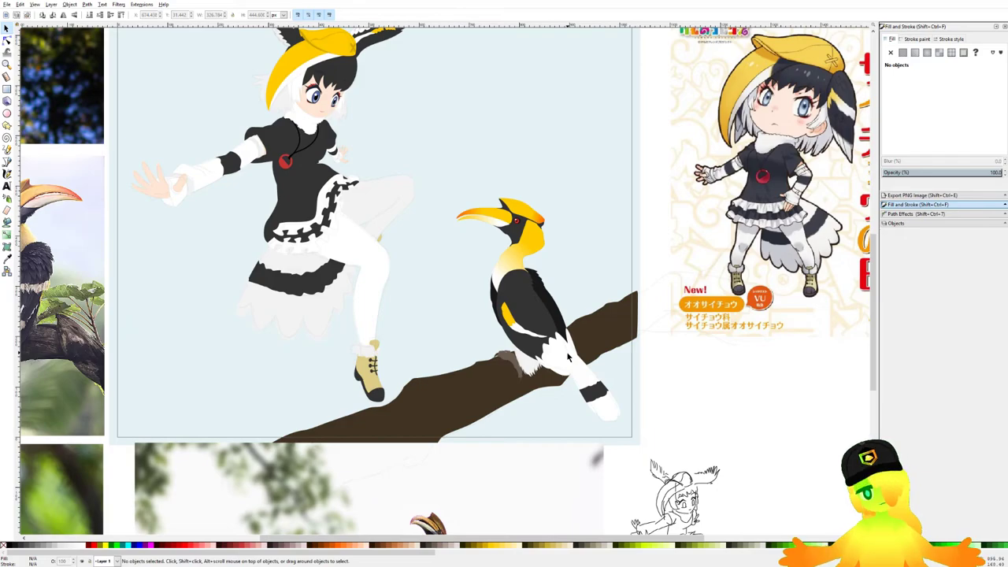
scroll(567, 357, "down", 3)
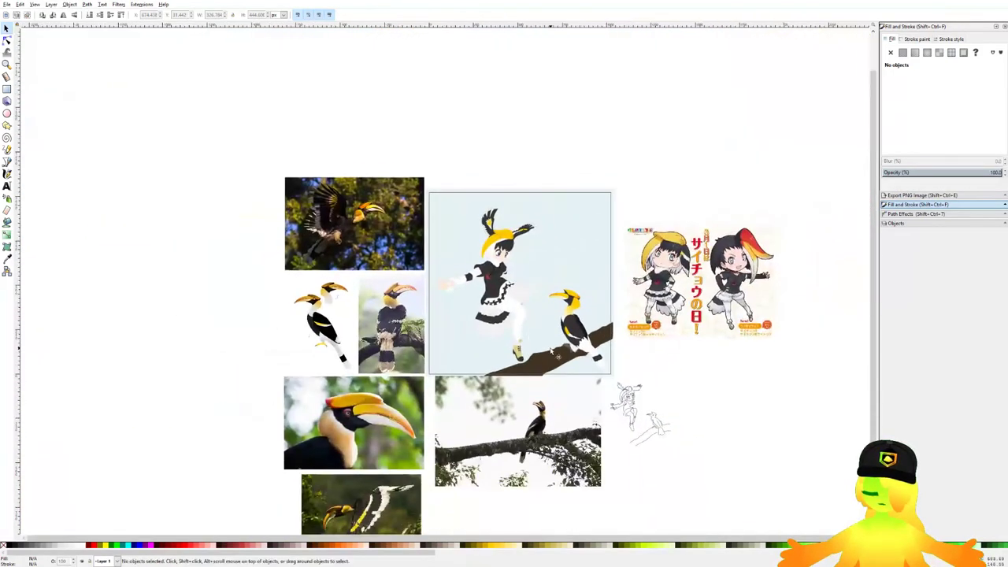
scroll(549, 406, "up", 1)
key("ctrl+s")
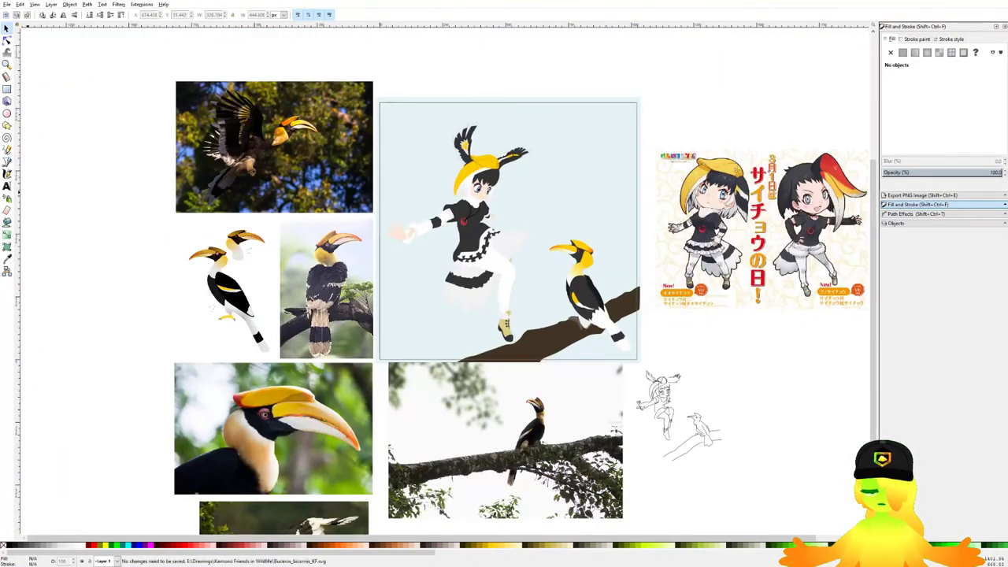
Step: Start outlining a bare tree branch from the canvas's left edge toward the character's left head wing
left_click(7, 162)
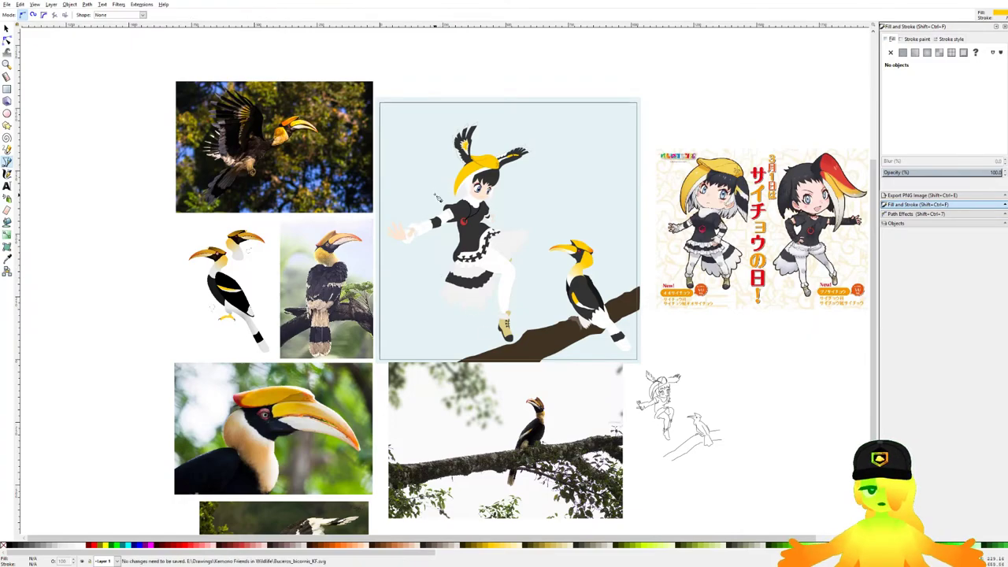
scroll(437, 162, "up", 3)
scroll(354, 339, "up", 2)
left_click(285, 383)
key("Escape")
left_click(276, 401)
left_click_drag(389, 234, 449, 227)
scroll(564, 185, "up", 1)
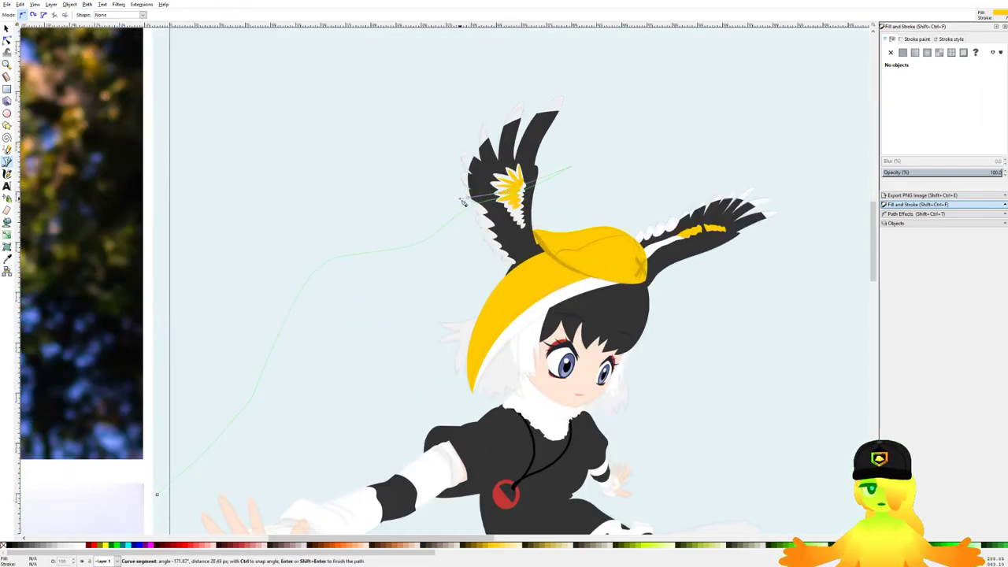
Step: Trace the branch's upper edge back from its tip and outline a tall, pointed twig beside the head wing
left_click(417, 164)
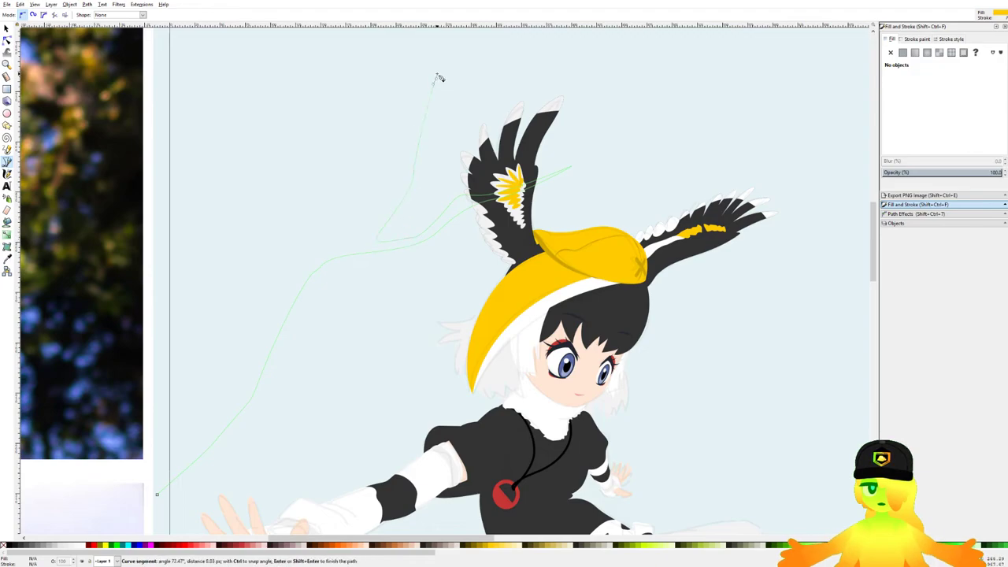
scroll(446, 158, "up", 1)
left_click_drag(431, 158, 438, 149)
left_click_drag(481, 126, 482, 110)
left_click_drag(486, 64, 484, 76)
left_click_drag(473, 115, 471, 126)
left_click_drag(420, 148, 417, 163)
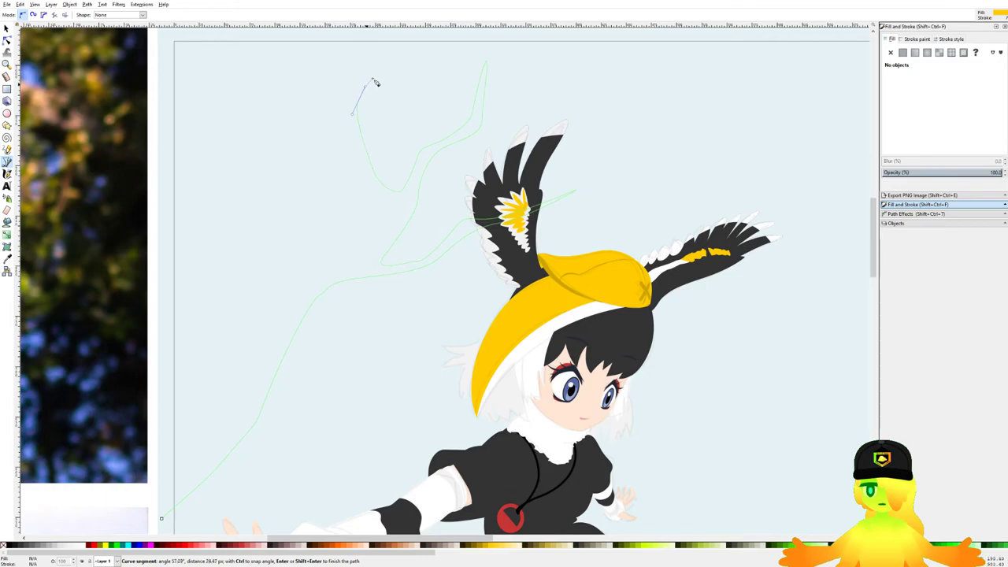
Step: Outline two more pointed twigs, one rising toward the canvas's upper edge and one reaching left
left_click(385, 34)
left_click(352, 100)
left_click(356, 164)
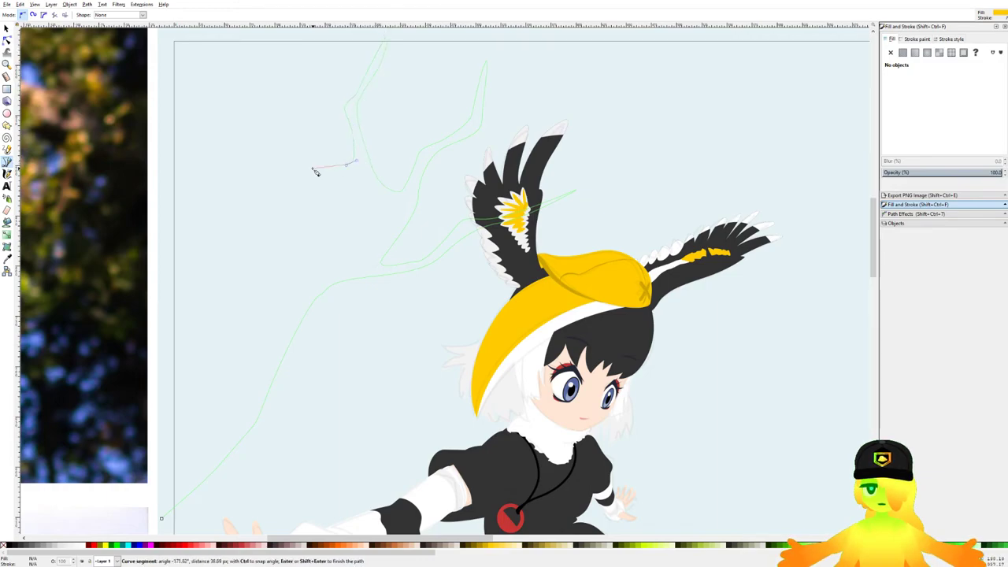
left_click(277, 118)
left_click_drag(312, 174, 359, 176)
left_click_drag(384, 183, 400, 152)
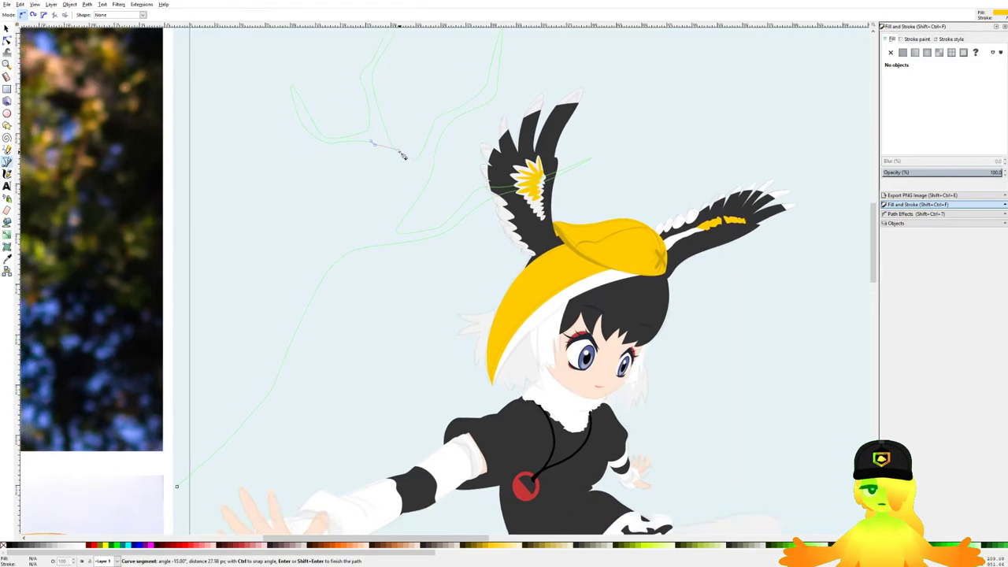
Step: Continue the outline down the main limb and trace the lower fork's upright, pointed twig
left_click(411, 185)
left_click(378, 227)
left_click_drag(331, 232, 418, 182)
left_click(404, 189)
left_click_drag(349, 263, 347, 257)
left_click(316, 219)
left_click(344, 153)
left_click_drag(344, 150, 383, 240)
left_click(361, 195)
left_click(373, 245)
Step: Trace the short twig at the canvas's left edge and the trunk's outer side, closing the branch outline
scroll(348, 287, "down", 4)
scroll(349, 288, "left", 1)
left_click(356, 186)
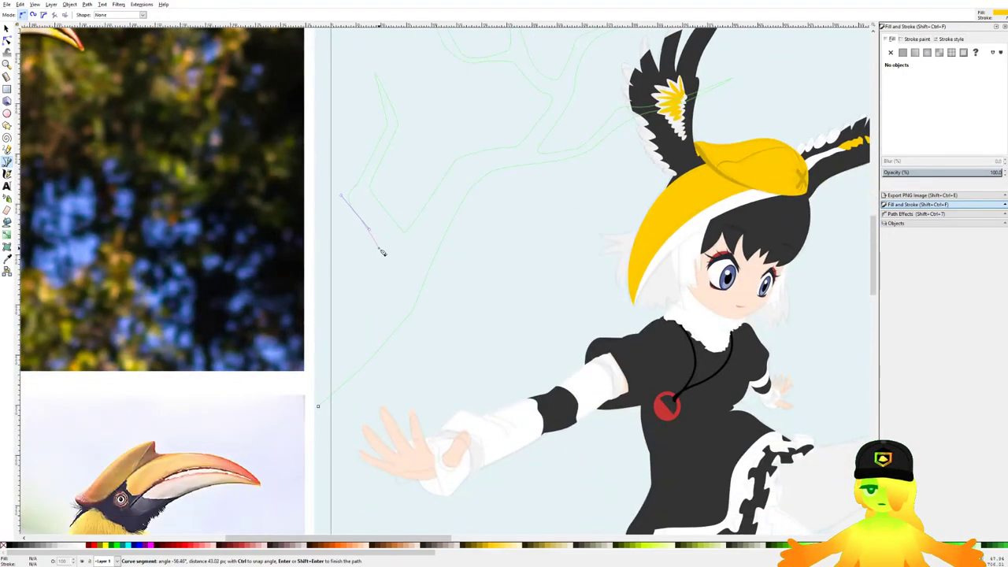
left_click(349, 204)
left_click(383, 283)
left_click(317, 329)
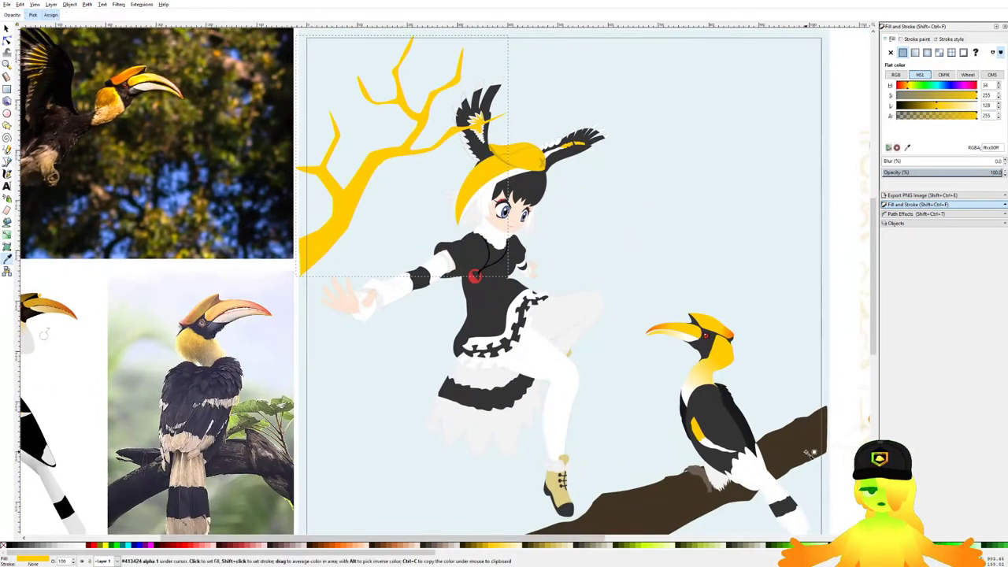
Step: Fill the bare branch with the perch's brown, lighten it to lightness 110 and save the drawing
left_click(800, 451)
left_click(935, 106)
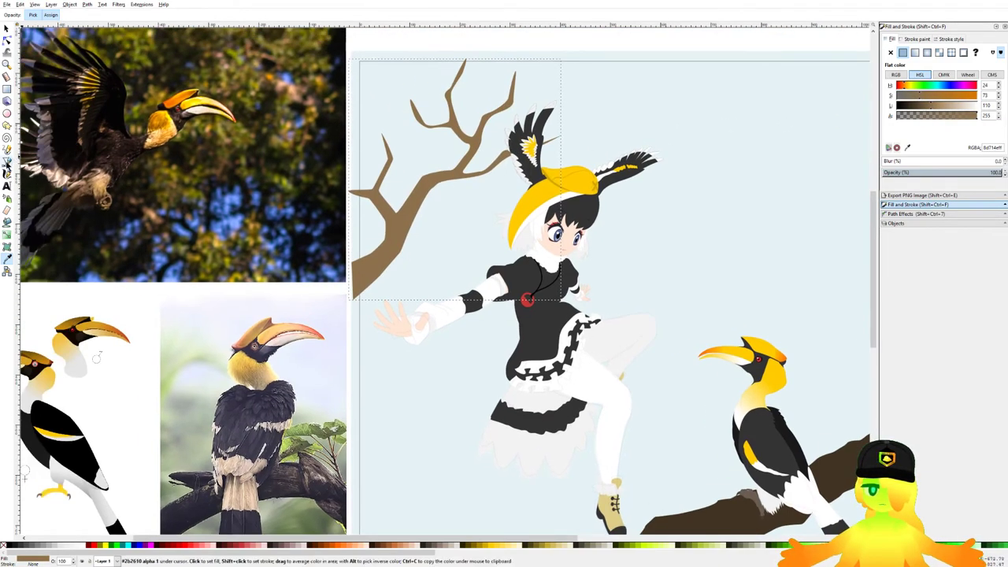
left_click(7, 163)
left_click_drag(544, 173, 531, 245)
key("ctrl+s")
scroll(547, 215, "up", 2)
scroll(451, 239, "down", 2)
scroll(455, 238, "up", 2)
Step: Duplicate the bare branch and flip the copy vertically
left_click(6, 28)
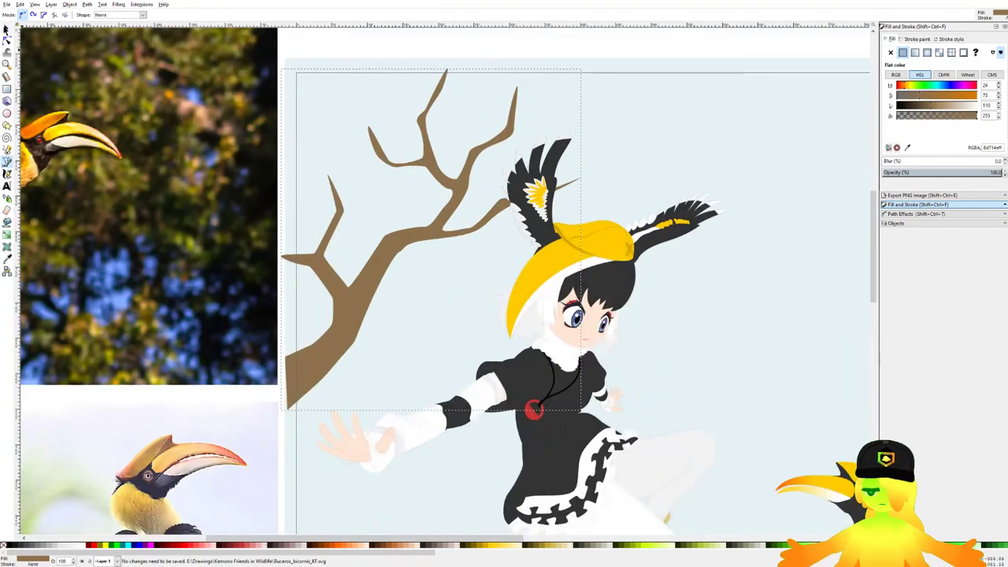
left_click(65, 19)
left_click(65, 19)
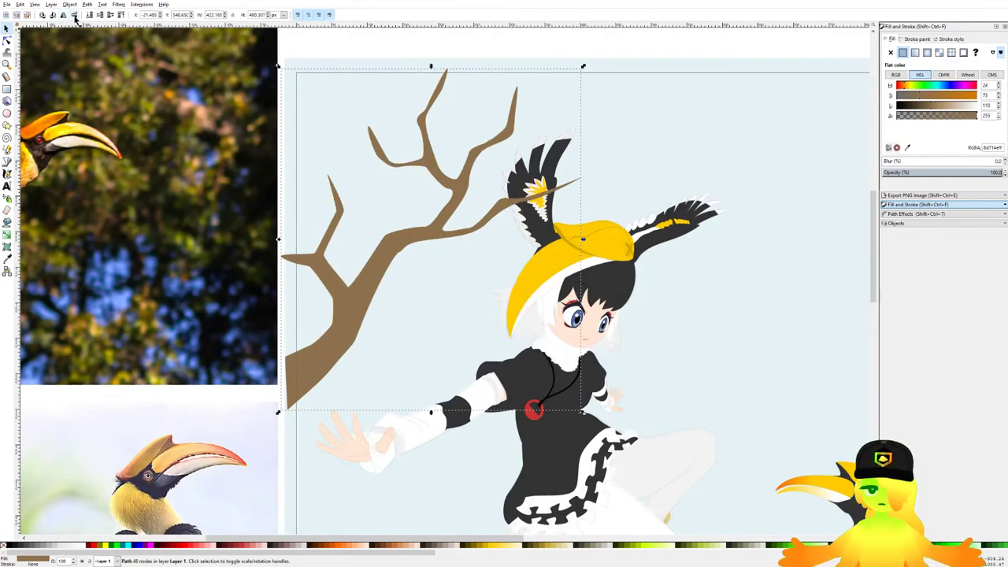
left_click(77, 17)
Step: Rotate, shrink and move the flipped copy so it descends from the canvas's upper left corner across the first branch
left_click(465, 256)
left_click_drag(582, 239, 573, 161)
left_click_drag(465, 264, 428, 164)
left_click_drag(394, 57, 352, 44)
left_click_drag(516, 35, 486, 61)
left_click_drag(357, 142, 355, 159)
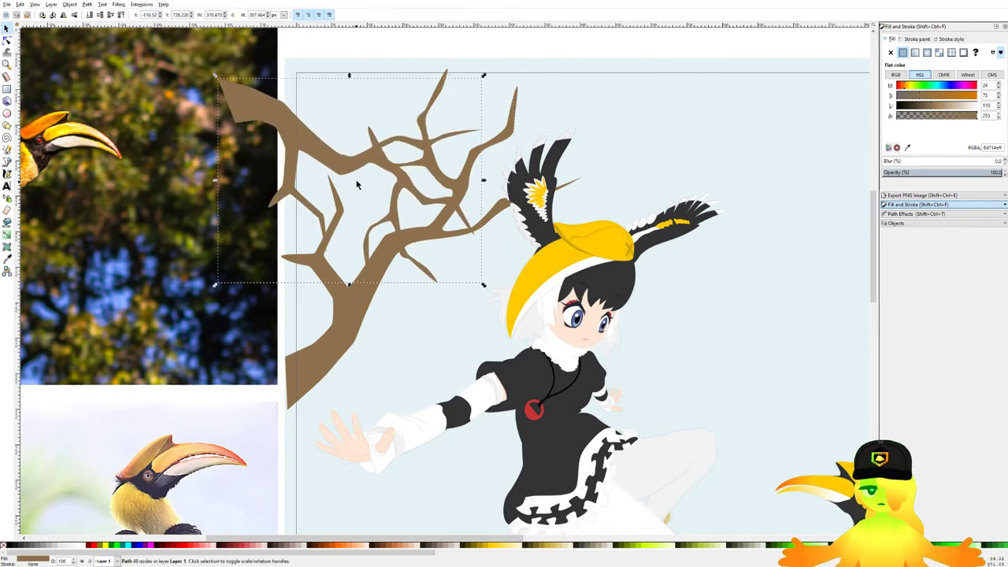
Step: Send the copied branch to the back, raise it one level above the background and save the drawing
key("End")
key("Page_Up")
scroll(384, 137, "down", 2)
key("Escape")
key("ctrl+s")
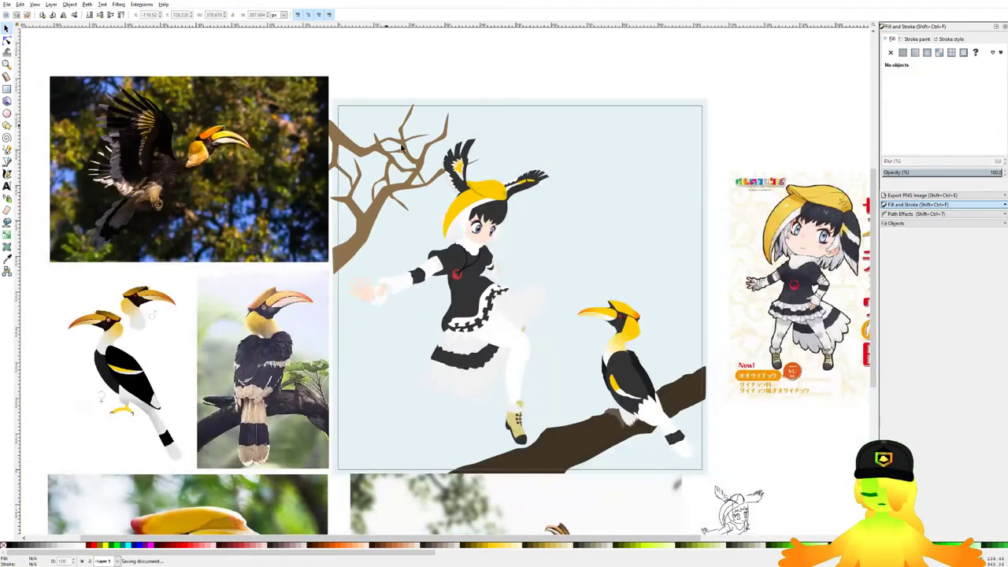
Step: Start a wavy foliage outline at the lower trunk, running it below the branches to a pointed peak
scroll(399, 145, "up", 1)
left_click(6, 162)
left_click_drag(369, 157, 410, 209)
key("ctrl+s")
scroll(498, 214, "down", 4)
scroll(479, 162, "up", 6)
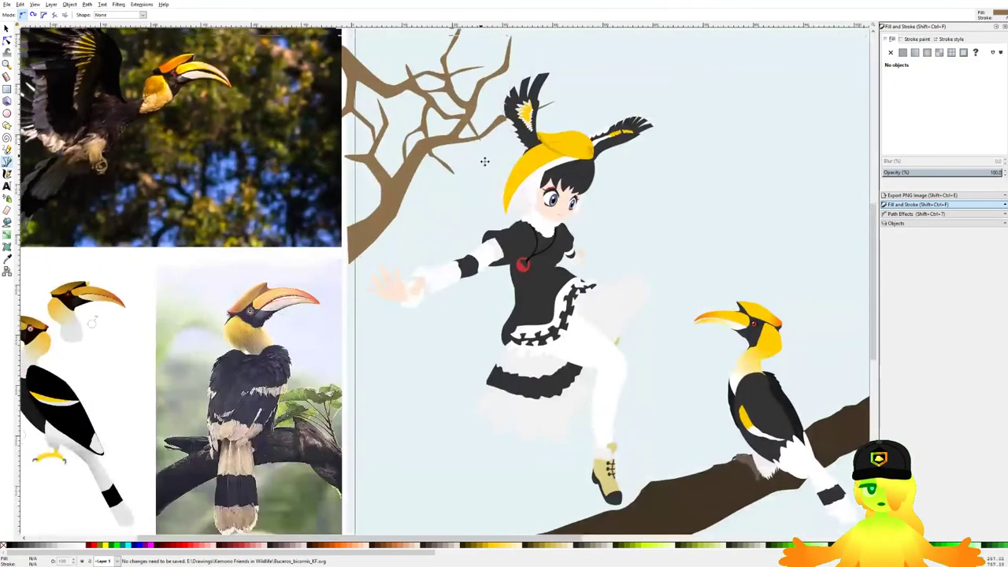
left_click_drag(362, 330, 366, 337)
left_click_drag(387, 338, 434, 309)
left_click_drag(425, 299, 443, 272)
left_click_drag(442, 256, 443, 250)
left_click_drag(456, 263, 455, 269)
Step: Continue the jagged foliage outline past the character's shoulder, across the hat, around the left head wing and up to the canvas's upper edge
left_click_drag(525, 338, 520, 309)
left_click_drag(528, 305, 537, 307)
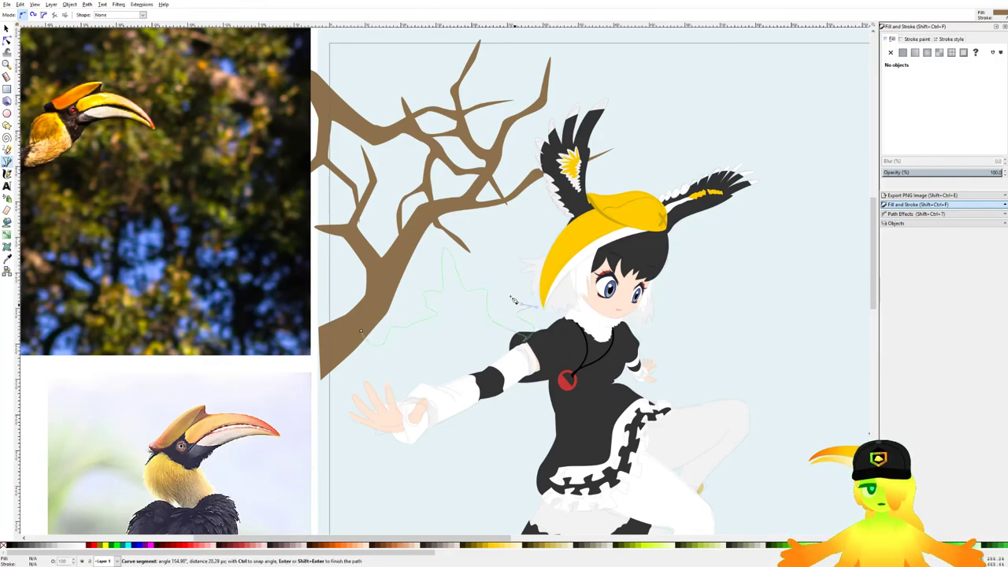
left_click(528, 262)
left_click_drag(610, 237, 615, 243)
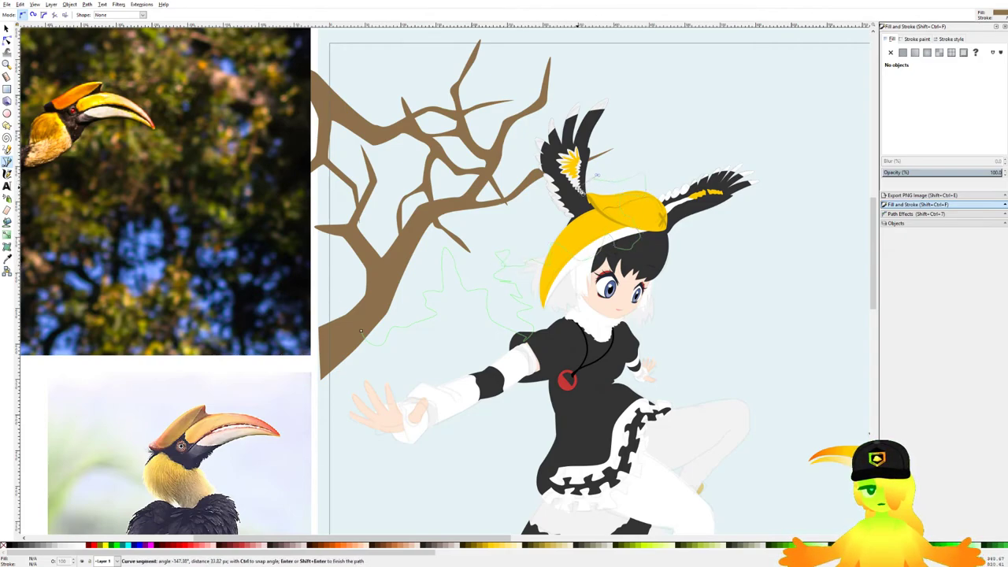
scroll(630, 117, "up", 2)
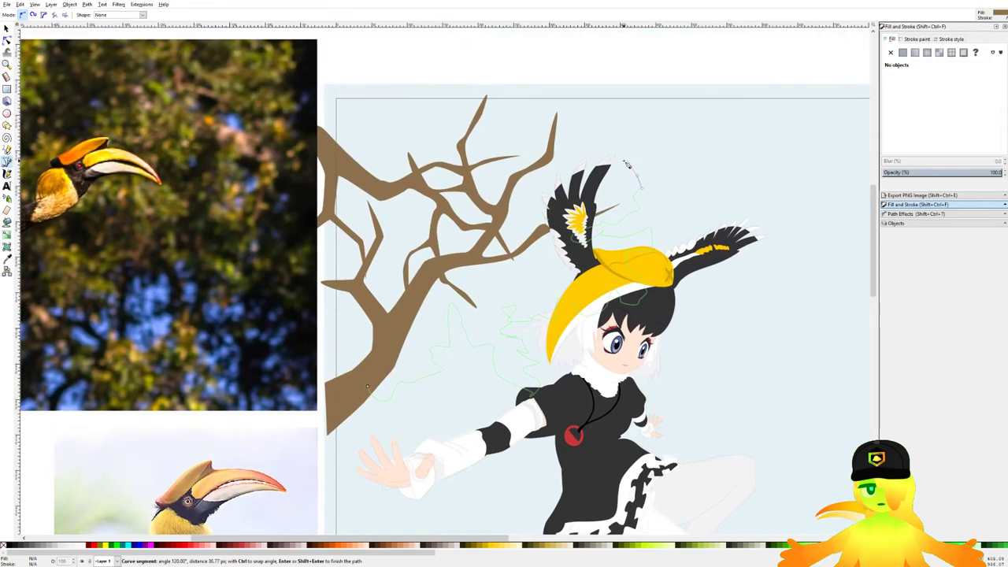
left_click_drag(519, 186, 531, 184)
left_click_drag(540, 65, 487, 80)
left_click_drag(471, 95, 474, 97)
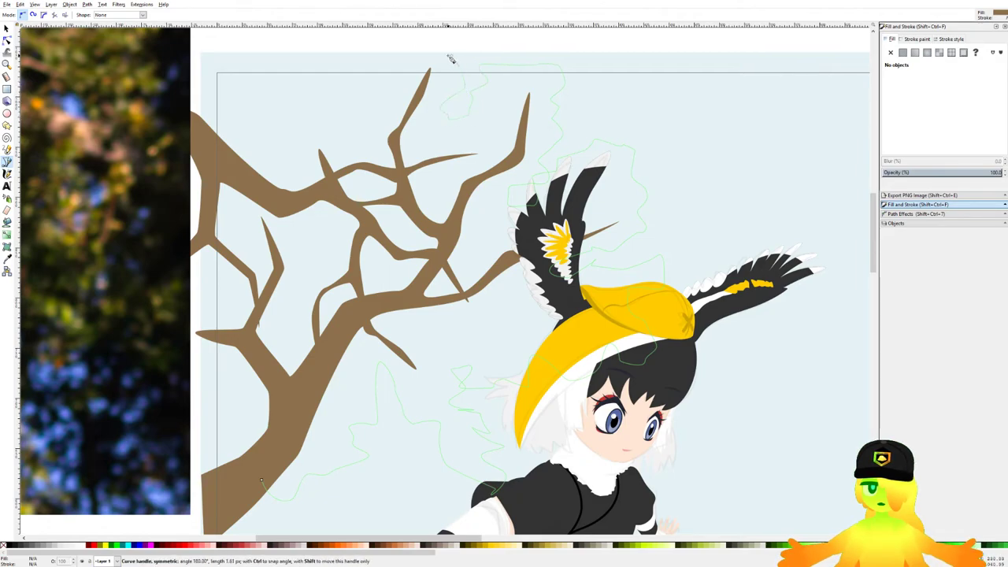
Step: Run the foliage outline with notches along the canvas's upper edge and down its left side, closing it at the trunk
left_click_drag(359, 109, 332, 129)
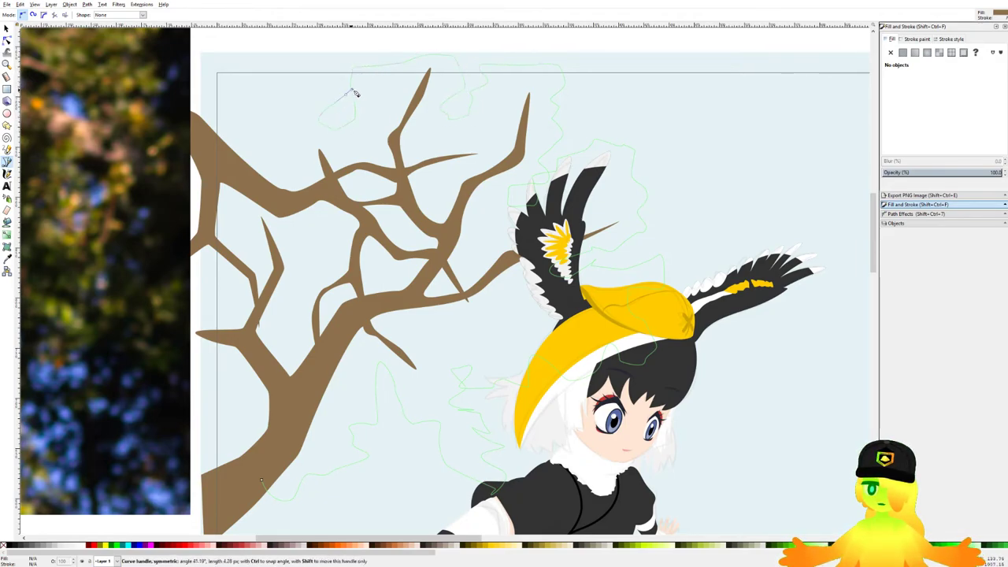
left_click_drag(325, 63, 321, 61)
left_click_drag(244, 58, 234, 59)
left_click_drag(191, 76, 211, 110)
left_click_drag(191, 140, 241, 166)
left_click_drag(207, 202, 207, 207)
left_click_drag(218, 237, 221, 241)
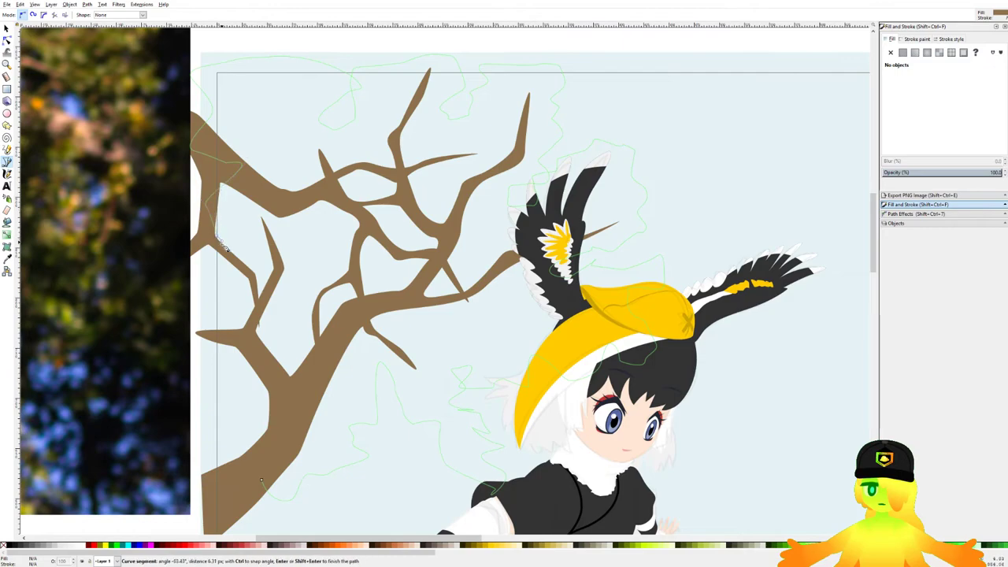
left_click(278, 260)
left_click_drag(217, 384, 205, 427)
left_click(262, 480)
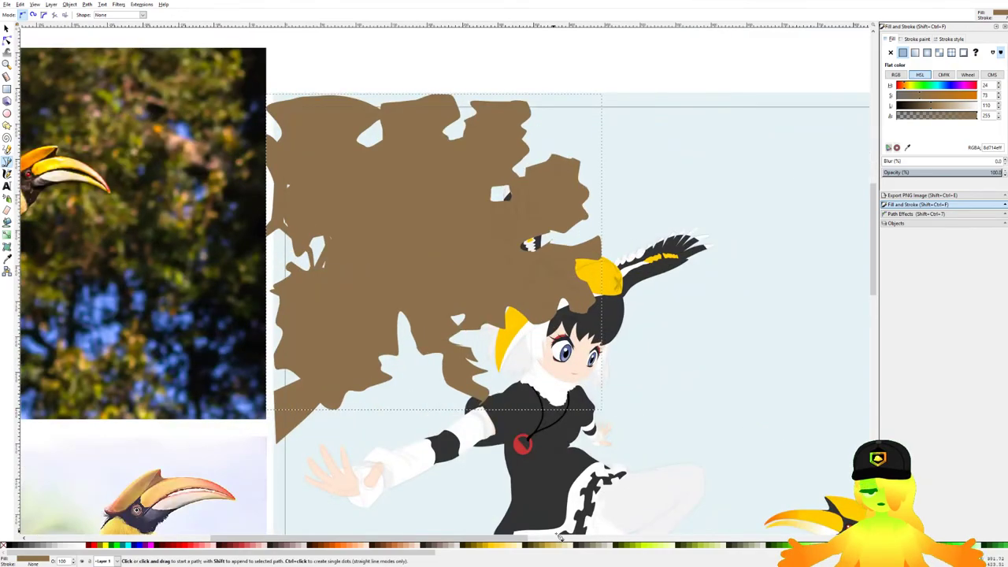
Step: Fill the foliage with dark olive green (hue 51, saturation 255, lightness 38) and place it just above the background
left_click(628, 547)
left_click_drag(913, 107, 909, 110)
key("End")
key("Page_Up")
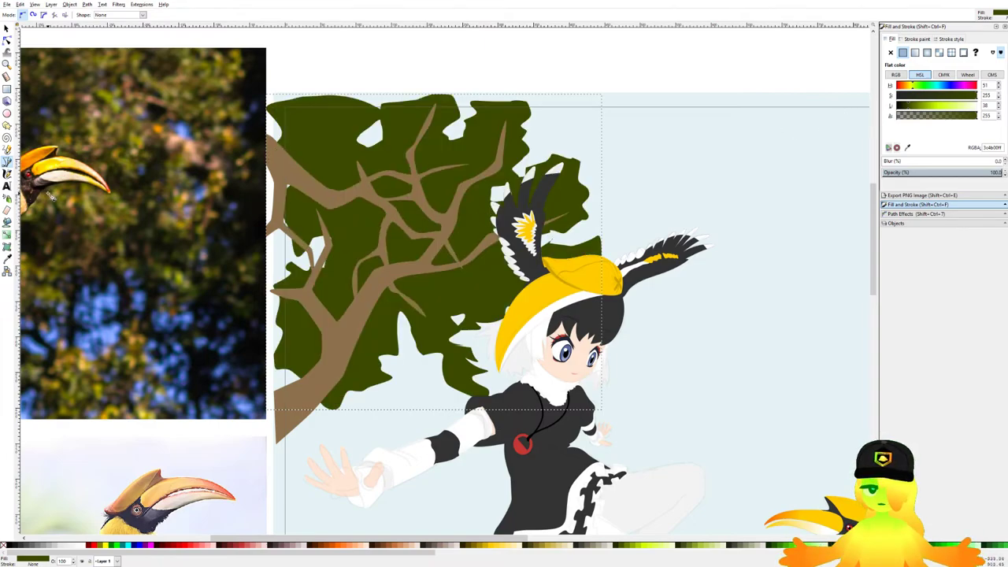
scroll(428, 299, "up", 1)
scroll(387, 322, "down", 2)
scroll(339, 328, "down", 1)
left_click(297, 307)
left_click_drag(304, 340, 401, 351)
left_click(323, 363)
left_click(370, 351)
left_click_drag(438, 360, 438, 354)
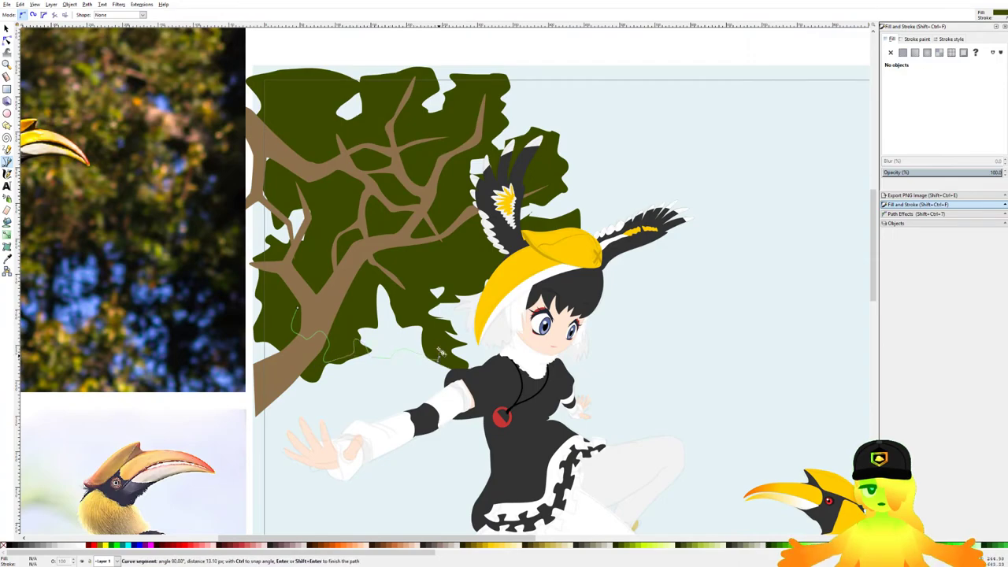
left_click(460, 279)
left_click(580, 304)
left_click(596, 300)
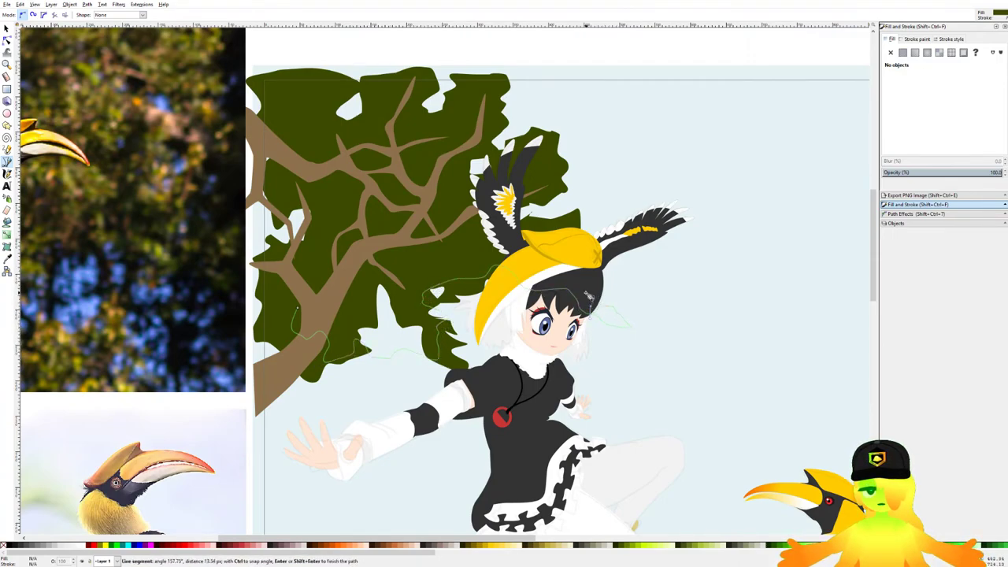
left_click(620, 229)
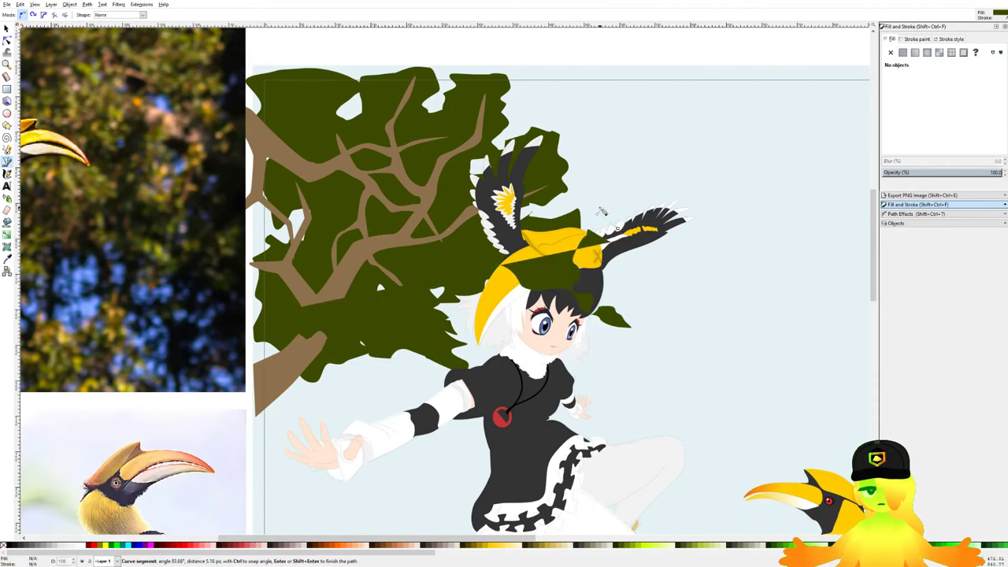
key("Escape")
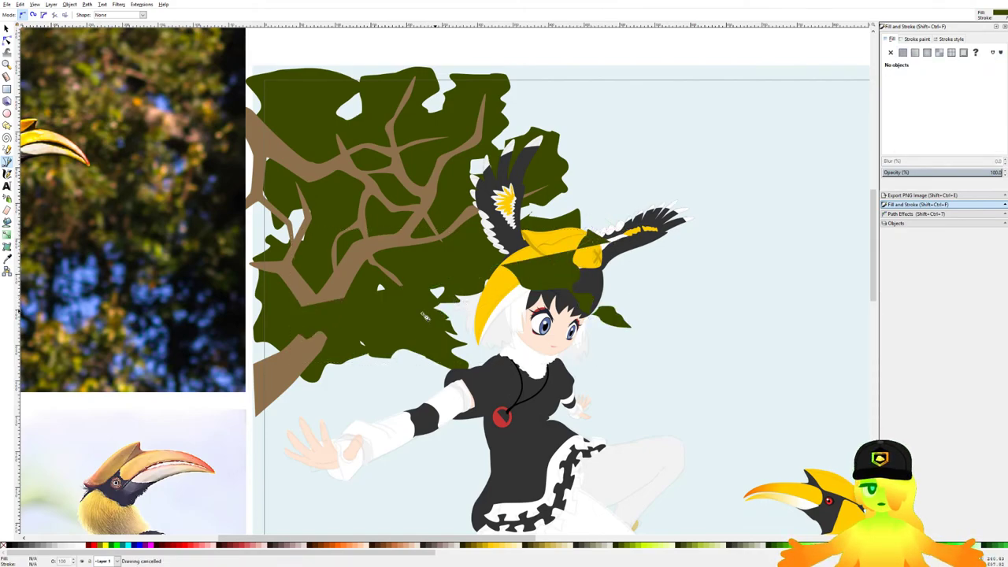
key("ctrl+z")
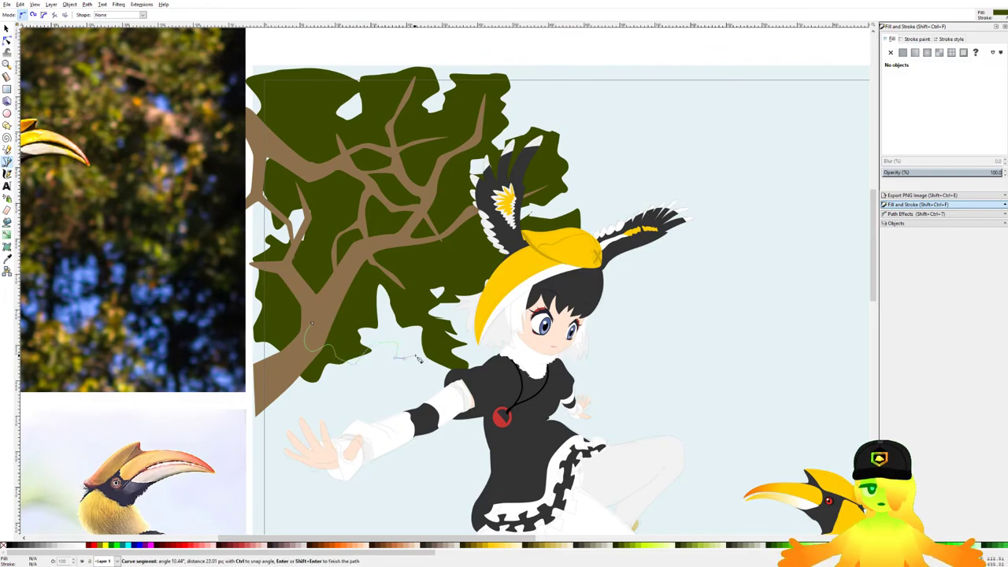
Step: Draw a closed wavy foliage shape from the lower trunk past the shoulder, across the hat and back over the branches
left_click_drag(458, 320, 452, 315)
left_click_drag(445, 298, 457, 277)
left_click_drag(472, 294, 540, 279)
left_click_drag(650, 319, 618, 296)
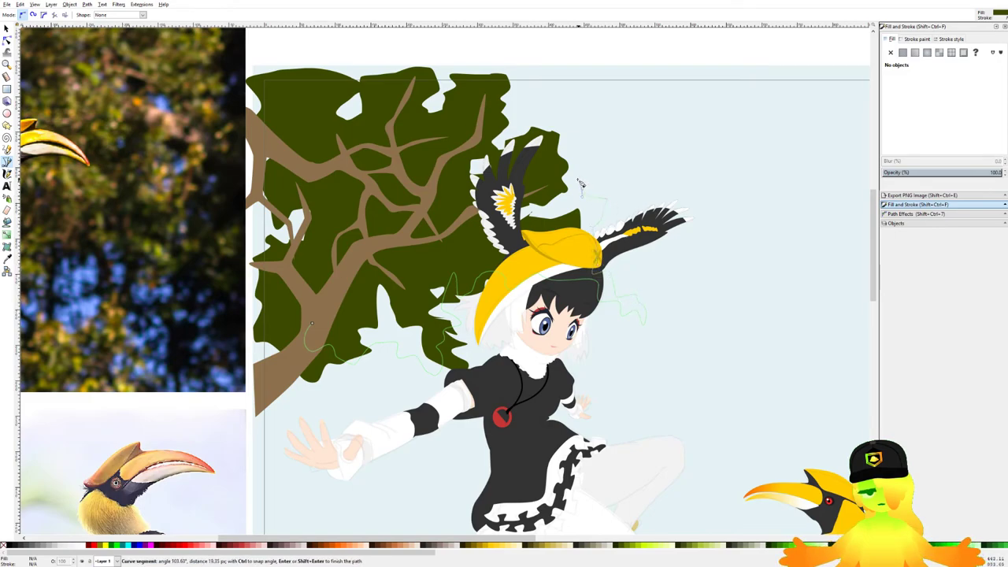
left_click_drag(416, 229, 417, 235)
left_click_drag(398, 278, 364, 268)
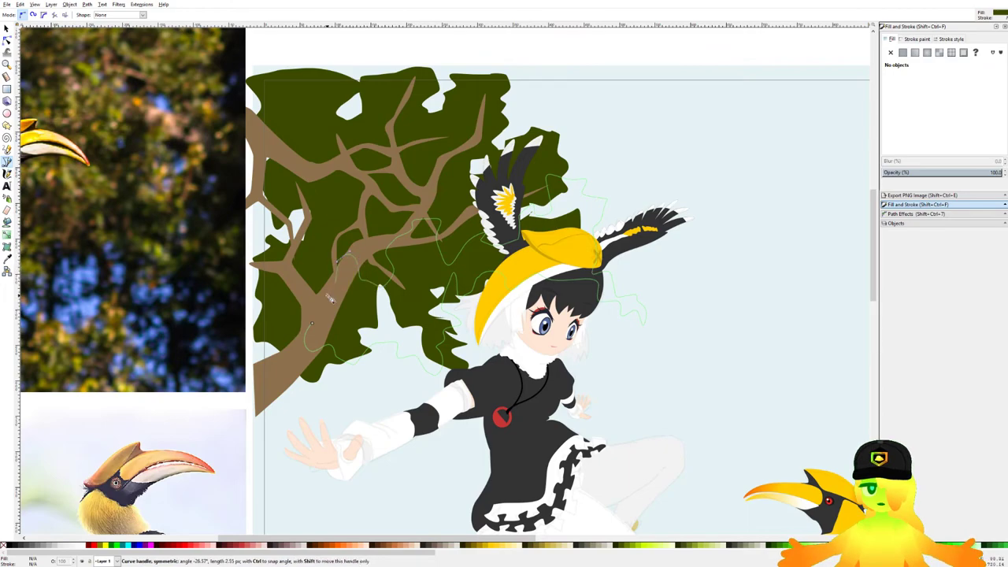
left_click(313, 324)
scroll(716, 203, "down", 1)
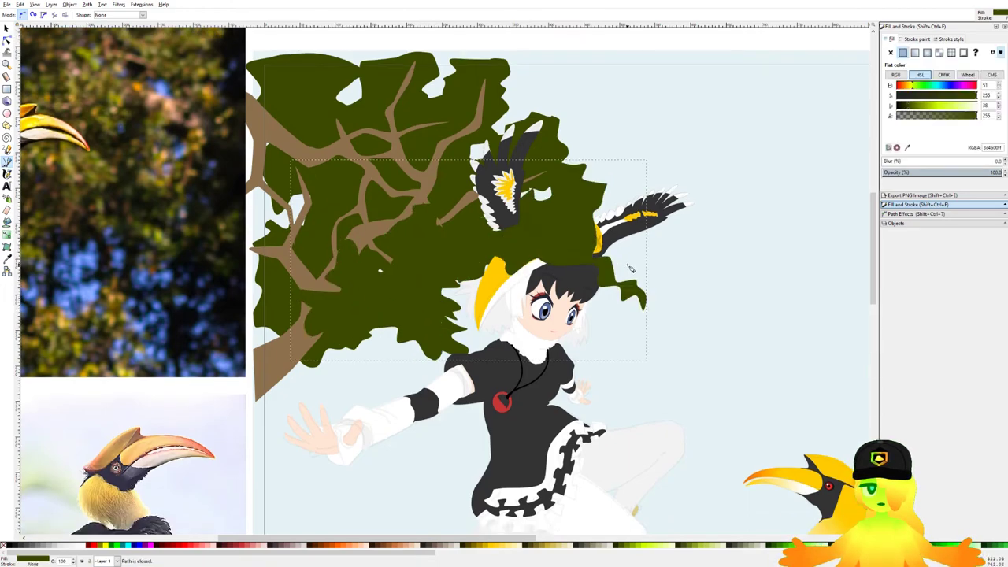
Step: Lighten the new foliage to lightness 54, stack it behind the character but above the branches, and save the drawing
scroll(622, 268, "up", 1, "ctrl")
left_click(914, 109)
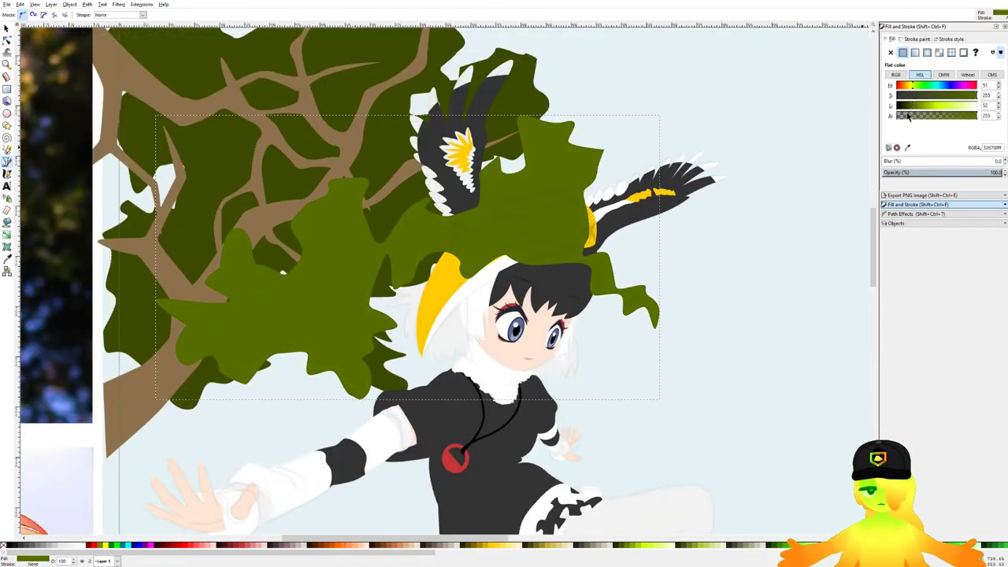
key("End")
key("Page_Up")
key("Page_Up")
left_click_drag(477, 146, 474, 214)
key("ctrl+s")
key("Page_Up")
key("Page_Up")
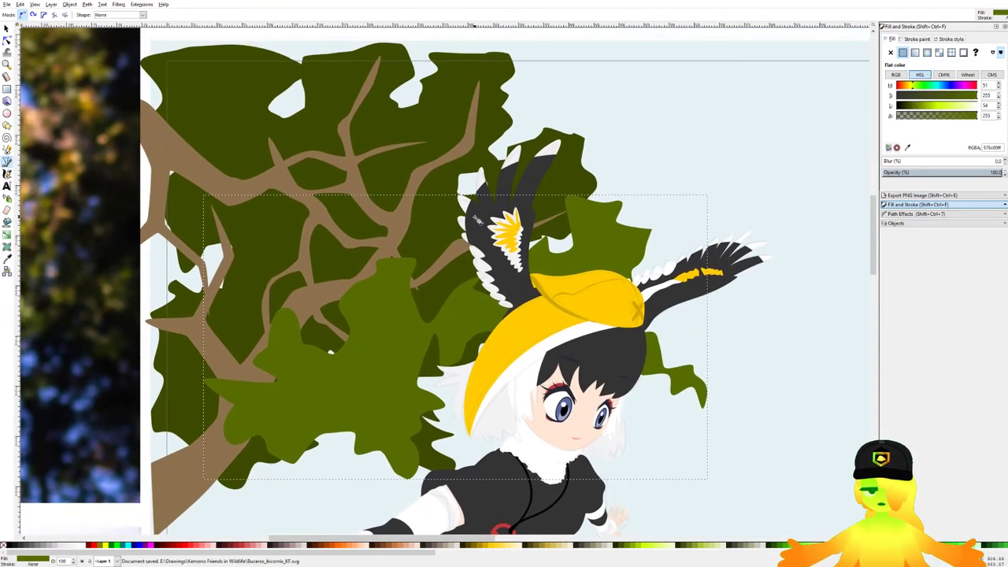
Step: Draw a closed wavy foliage clump in the same lighter green over the tree's upper-left branches and save the drawing
left_click_drag(342, 221, 430, 232)
left_click(326, 228)
mouse_move(316, 244)
left_mouse_down()
mouse_move(353, 266)
mouse_move(364, 245)
left_mouse_up()
left_click_drag(383, 239, 385, 240)
left_click_drag(388, 249, 414, 244)
left_click_drag(430, 220, 423, 212)
left_click_drag(420, 206, 407, 179)
left_click_drag(384, 164, 360, 125)
left_click_drag(322, 121, 317, 125)
left_click_drag(336, 162, 323, 169)
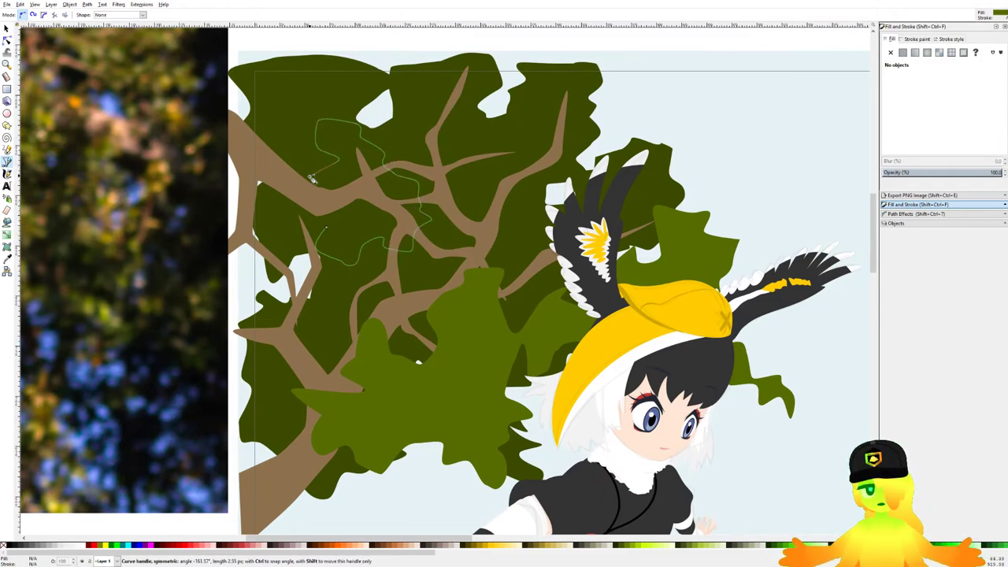
left_click(326, 228)
scroll(518, 168, "down", 1)
scroll(519, 168, "right", 1)
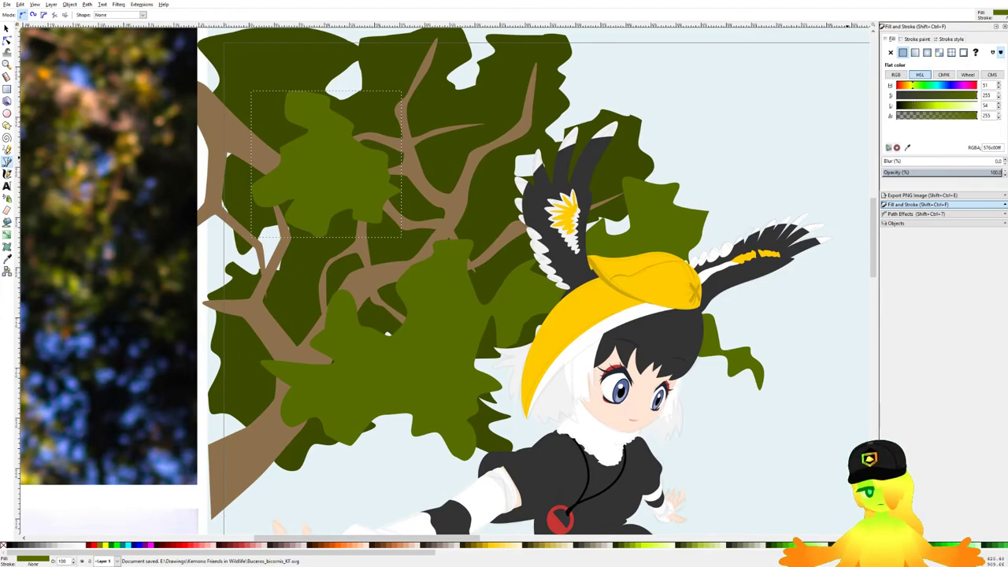
Step: Start another foliage outline at the canvas's upper edge, winding it down across the central branches and over toward the left head wing
scroll(488, 181, "down", 1)
scroll(489, 185, "up", 1)
scroll(471, 187, "down", 1)
scroll(438, 170, "up", 1)
scroll(559, 157, "down", 1)
scroll(567, 126, "up", 1)
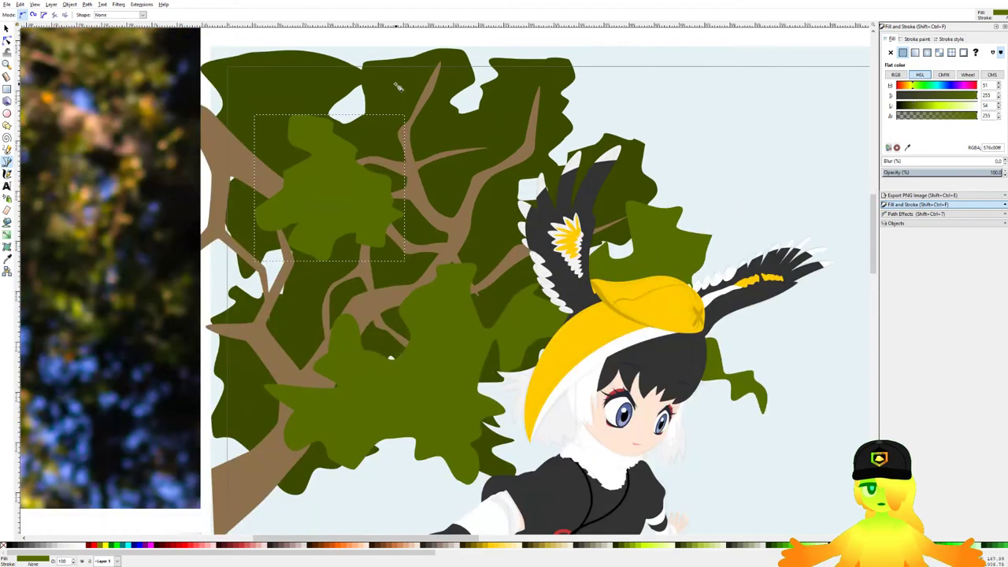
key("Escape")
left_click(382, 103)
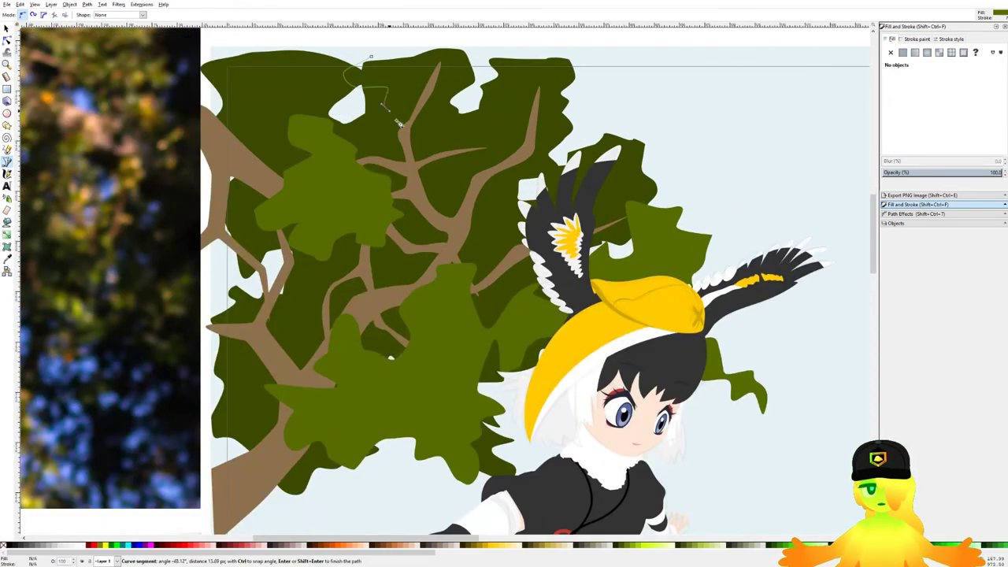
left_click_drag(426, 161, 434, 166)
left_click_drag(450, 185, 441, 201)
left_click_drag(447, 214, 425, 242)
left_click_drag(405, 261, 411, 266)
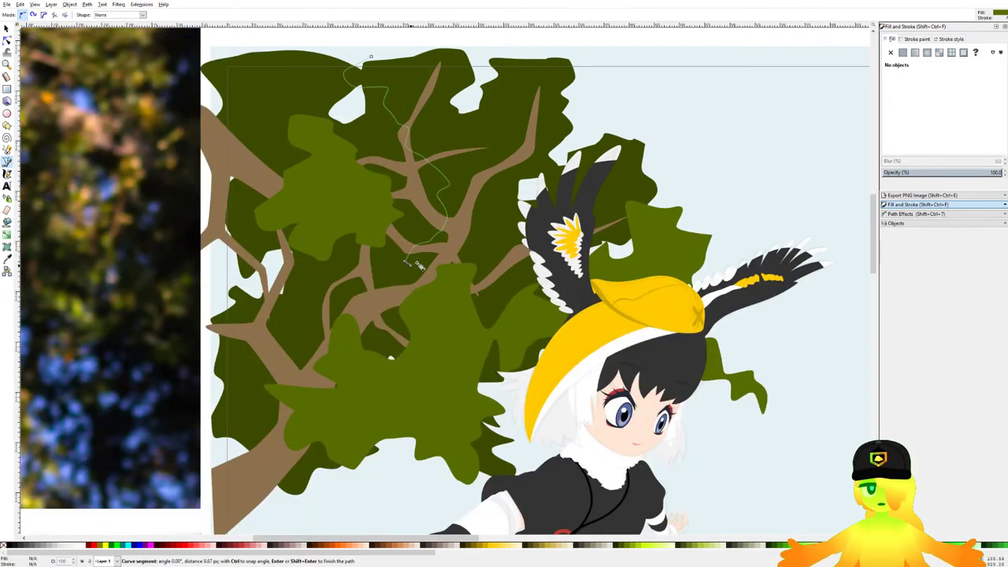
left_click_drag(477, 202, 483, 204)
left_click_drag(506, 219, 513, 248)
left_click_drag(506, 261, 513, 260)
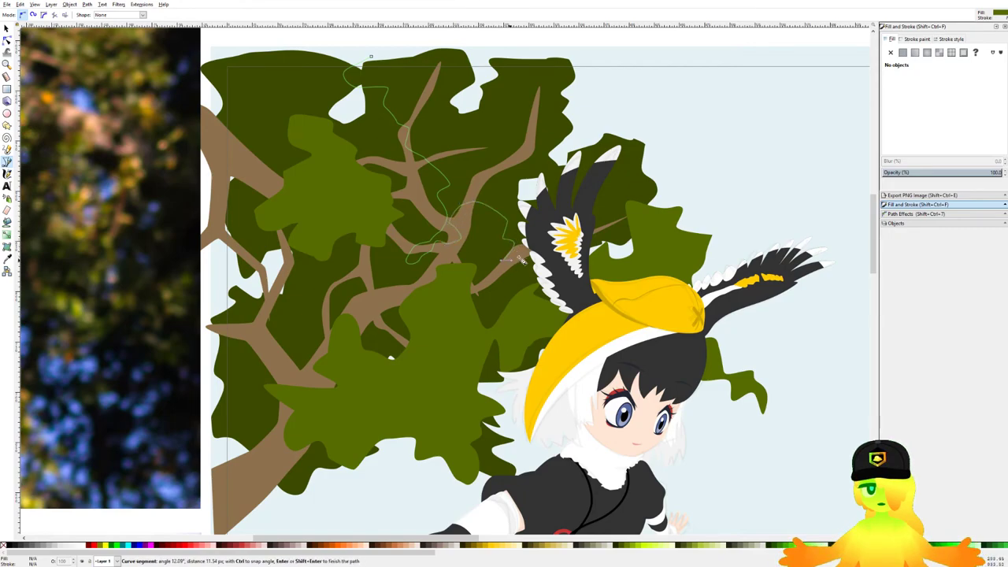
Step: Run the foliage outline around the head wing's feather tips and back up with jagged peaks, closing it at the canvas's upper edge
left_click_drag(526, 200, 526, 197)
left_click_drag(520, 174, 524, 171)
left_click_drag(541, 170, 623, 160)
left_click_drag(604, 141, 602, 138)
left_click_drag(618, 126, 615, 123)
left_click_drag(552, 122, 552, 119)
left_click_drag(547, 85, 543, 88)
left_click_drag(536, 123, 532, 123)
left_click_drag(521, 107, 499, 123)
left_click_drag(485, 129, 480, 149)
left_click_drag(454, 138, 465, 126)
left_click(470, 56)
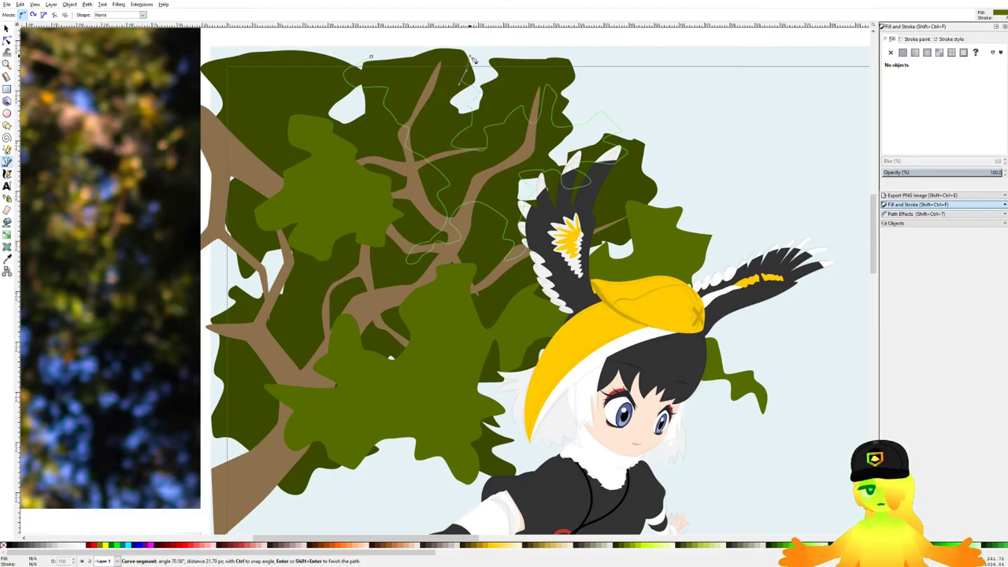
left_click(372, 58)
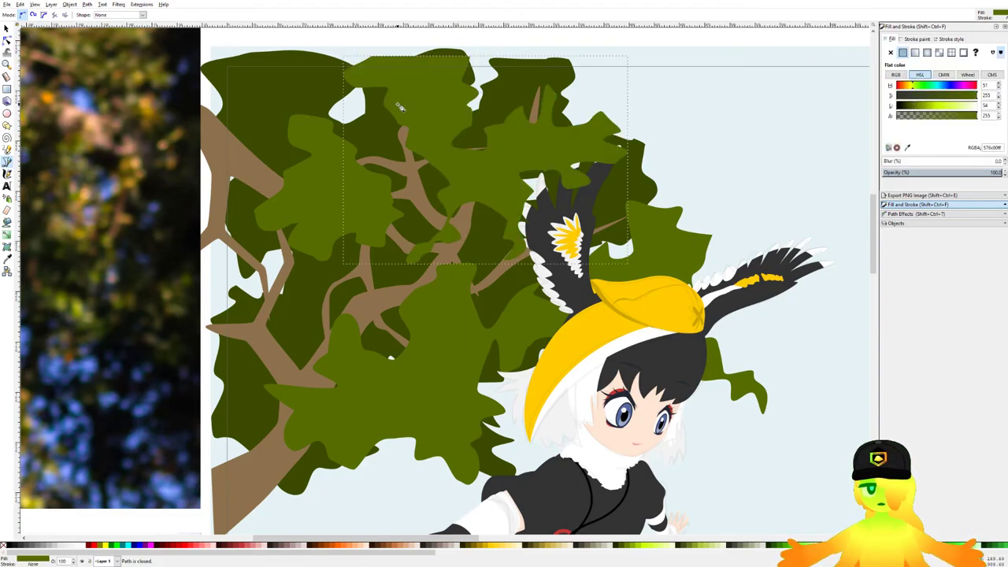
Step: Draw a closed lighter green foliage clump over the branches at the canvas's left edge and save the drawing
scroll(403, 98, "down", 5)
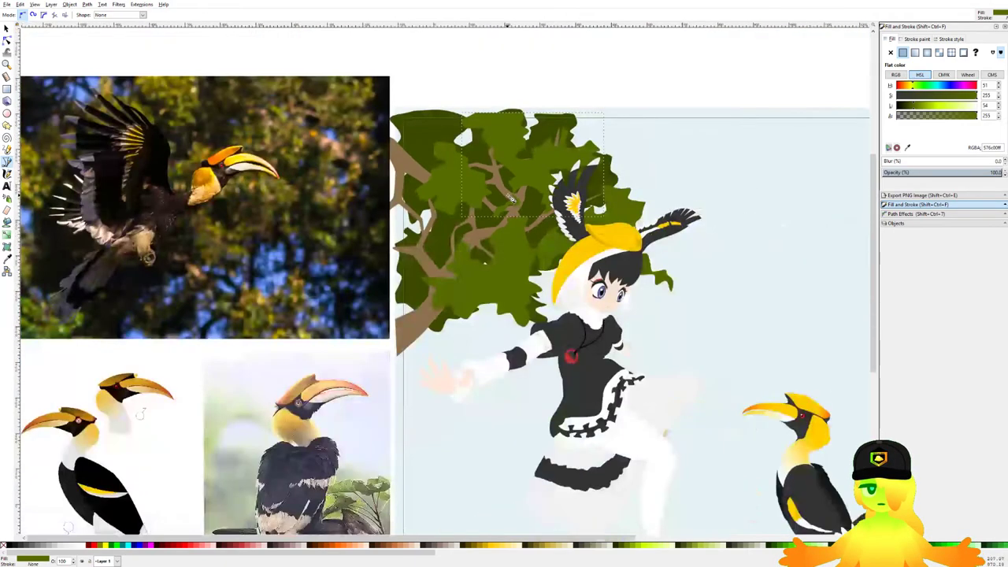
key("ctrl+s")
scroll(521, 213, "up", 5)
left_click_drag(391, 184, 420, 189)
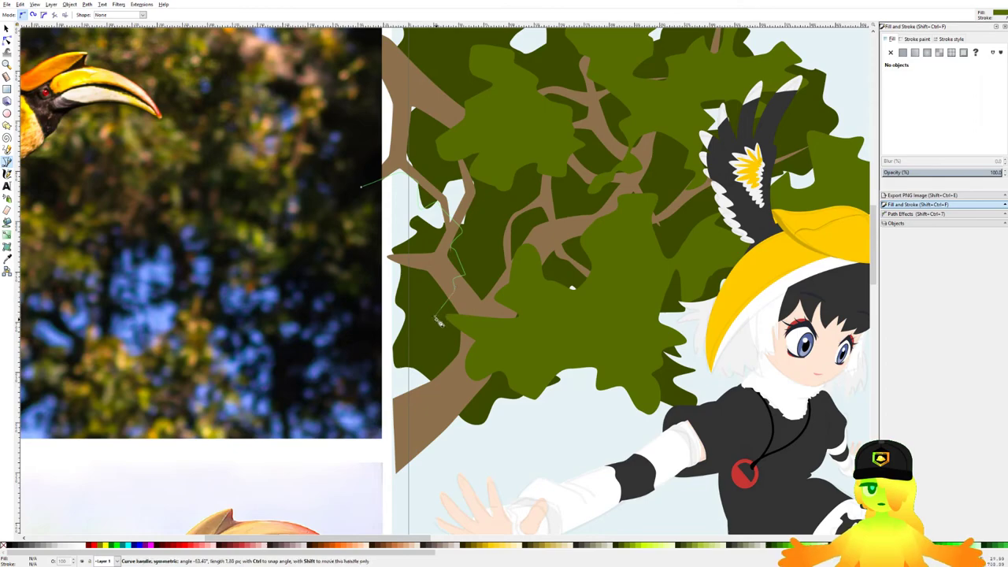
left_click(361, 186)
scroll(342, 259, "down", 2)
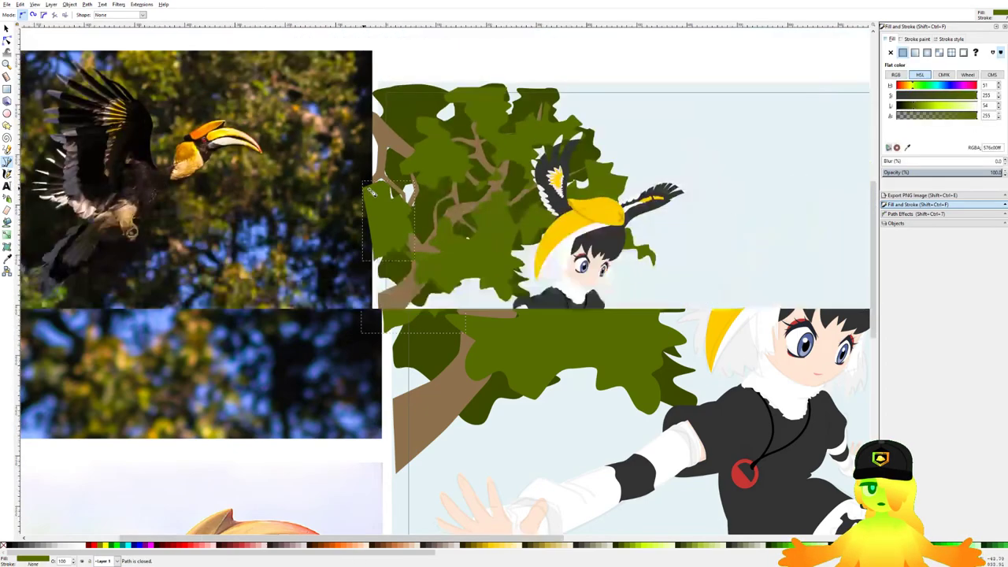
scroll(474, 260, "down", 2)
key("ctrl+s")
scroll(493, 292, "up", 5)
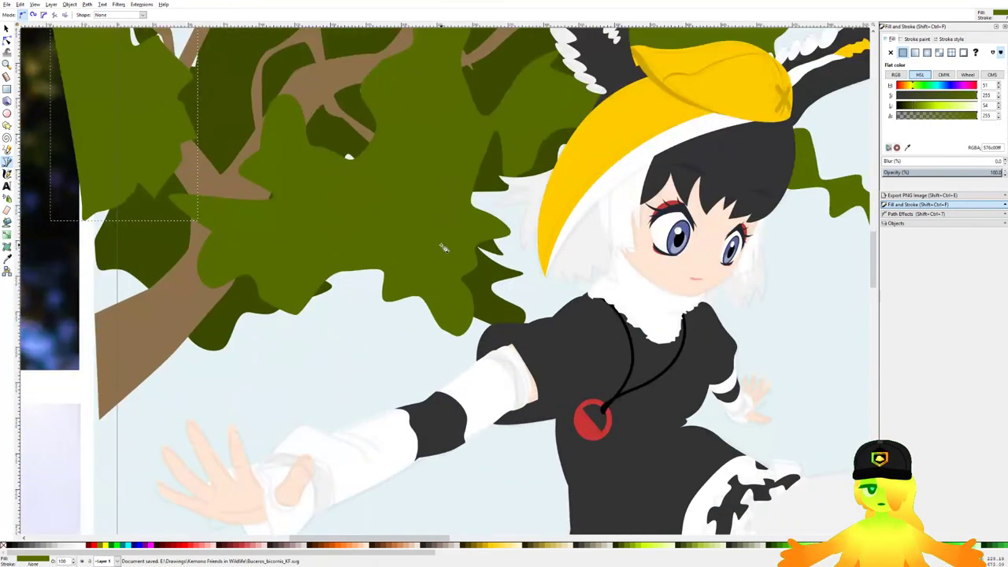
scroll(443, 249, "down", 4)
key("ctrl+s")
Step: Start a hanging leaf spray near the canvas's upper edge beyond the tree, outlining pointed leaves down to its lower tip
scroll(509, 209, "up", 1)
scroll(509, 209, "down", 3)
scroll(544, 151, "up", 6)
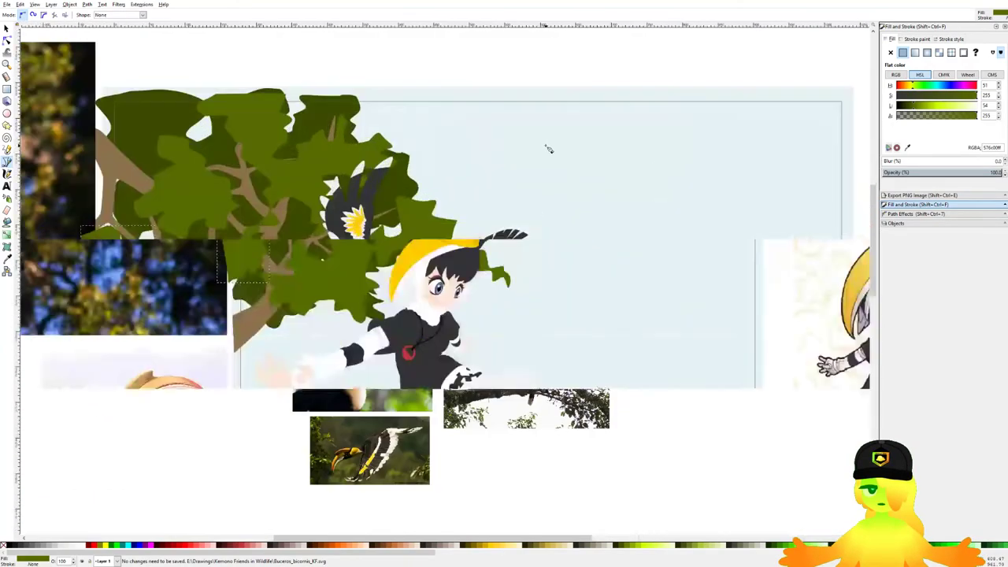
scroll(446, 139, "down", 3)
scroll(451, 140, "up", 3)
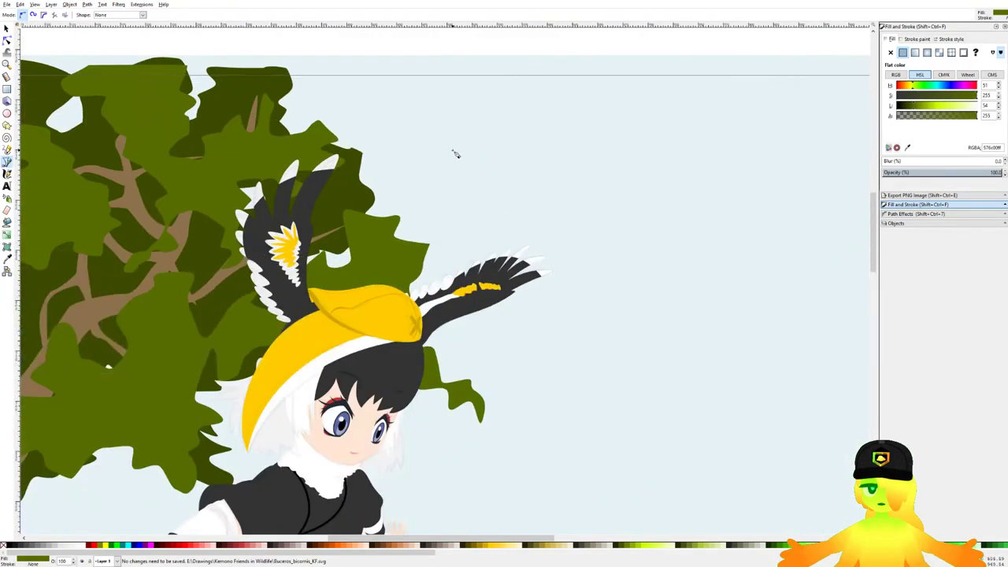
left_click(465, 68)
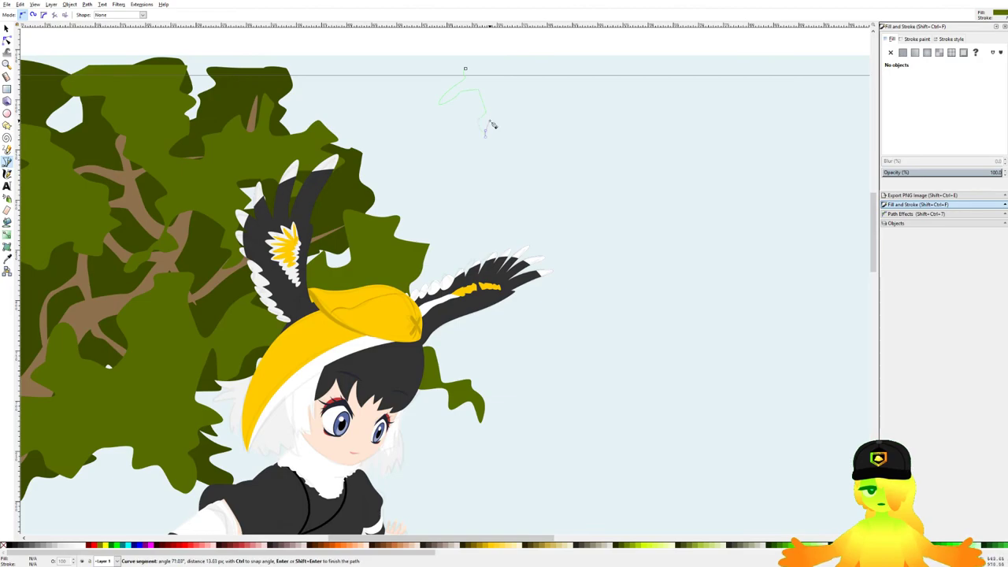
left_click_drag(515, 153, 518, 133)
left_click_drag(532, 197, 516, 157)
mouse_move(537, 192)
left_mouse_down()
mouse_move(539, 203)
mouse_move(545, 188)
left_mouse_up()
left_click_drag(577, 228, 581, 237)
left_click_drag(585, 254, 595, 245)
Step: Outline the leaves on the spray's other side back up from the tip and close the shape at its start
left_click_drag(557, 193, 585, 186)
left_click_drag(544, 177, 546, 176)
left_click_drag(566, 175, 520, 138)
left_click(529, 155)
left_click(553, 153)
left_click_drag(538, 134, 532, 115)
left_click_drag(516, 116, 497, 97)
left_click(528, 99)
left_click(487, 83)
left_click(465, 69)
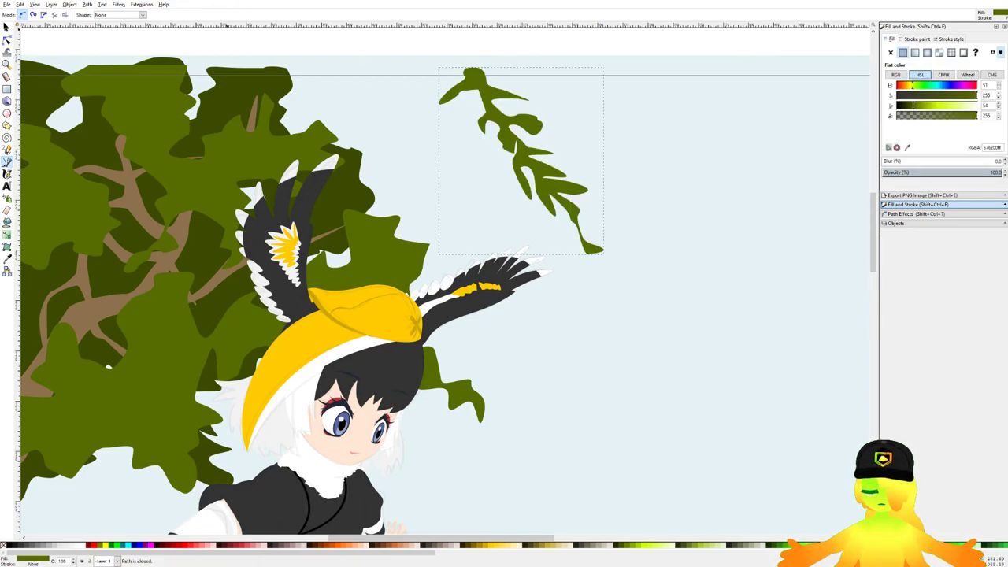
Step: Rotate the leaf spray slightly, duplicate it and move the copy to the right of the original
left_click(6, 28)
left_click_drag(521, 126, 515, 160)
left_click(515, 161)
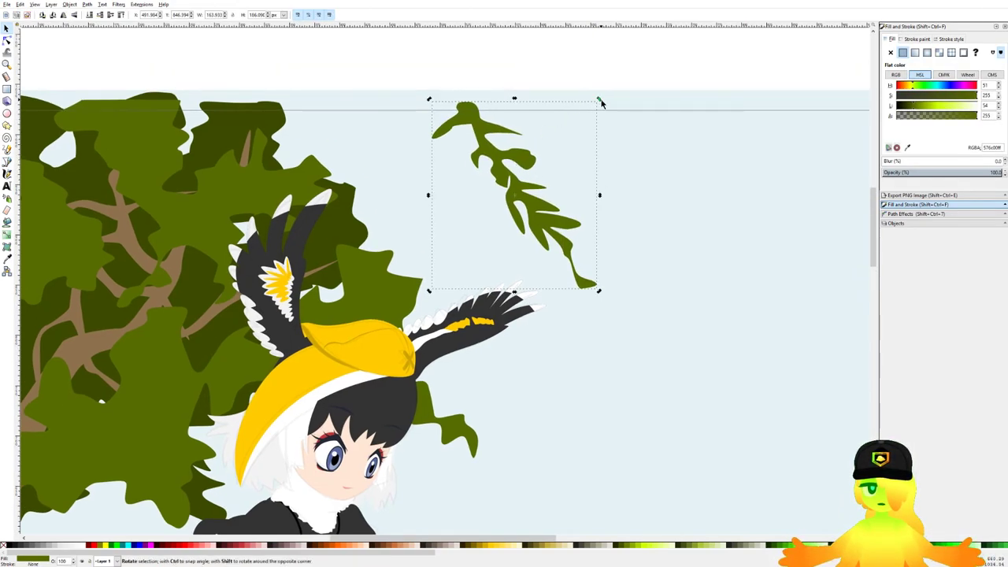
left_click_drag(600, 102, 597, 99)
key("ctrl+d")
left_click_drag(520, 159, 591, 147)
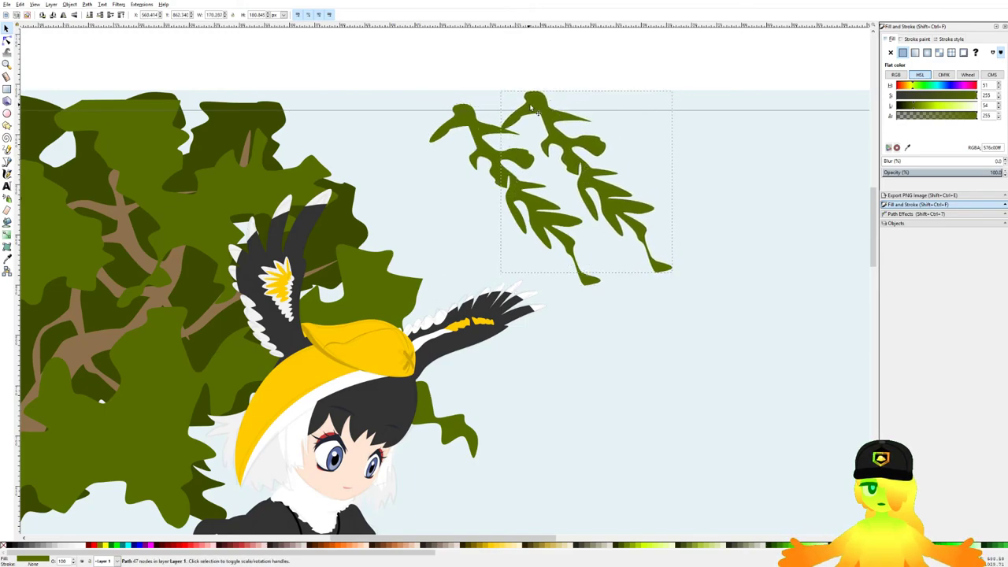
Step: Flip the copied spray horizontally, then enlarge, rotate and position it so it overlaps the original spray
left_click(63, 14)
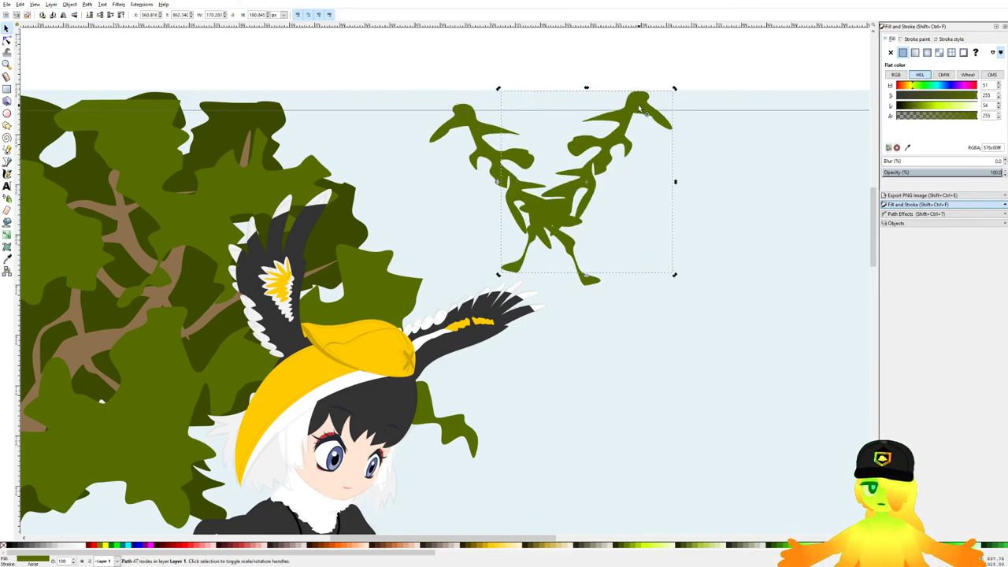
left_click_drag(586, 89, 496, 96)
left_click_drag(622, 276, 625, 373)
left_click_drag(624, 89, 527, 65)
left_click_drag(529, 169, 546, 149)
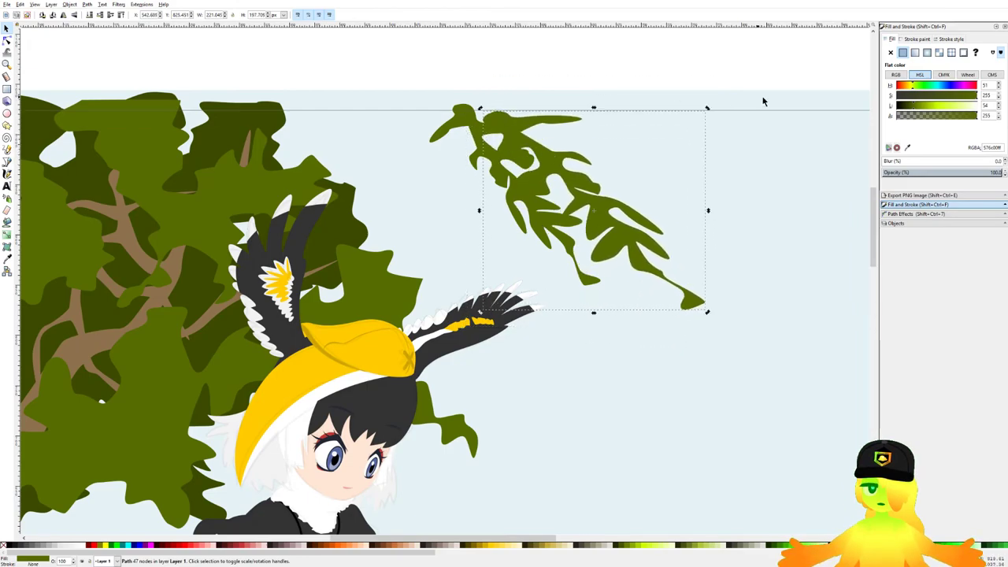
left_click_drag(708, 109, 697, 138)
left_click_drag(605, 211, 593, 214)
Step: Select both leaf sprays, move them up past the canvas's upper edge and rotate them slightly counterclockwise
scroll(593, 211, "down", 3)
left_click(597, 127)
scroll(597, 128, "down", 4)
scroll(579, 127, "up", 6)
left_click(564, 163)
left_click(564, 163, "shift")
left_click(549, 165)
left_click_drag(526, 153, 512, 131)
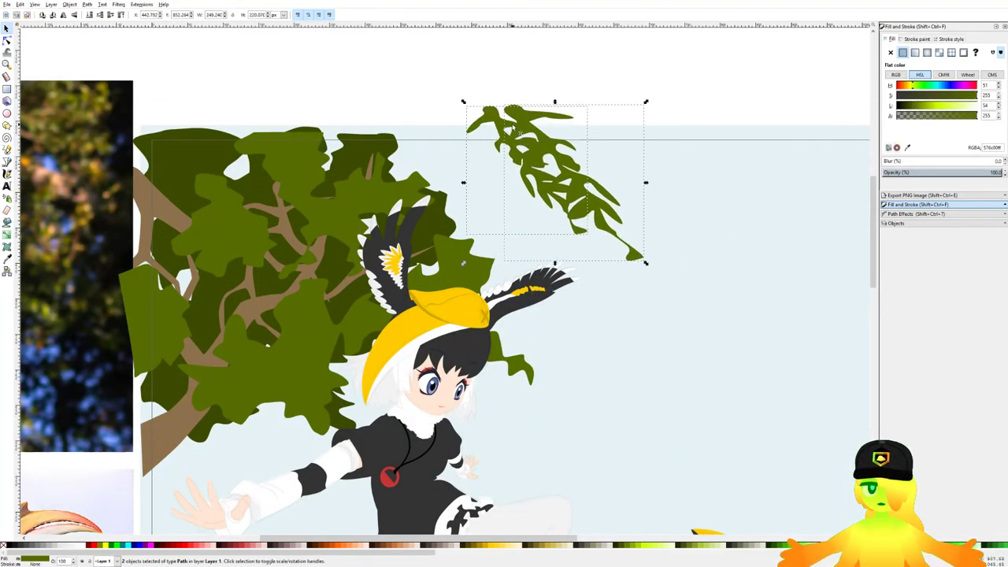
left_click_drag(647, 106, 641, 97)
key("Escape")
scroll(504, 129, "down", 4)
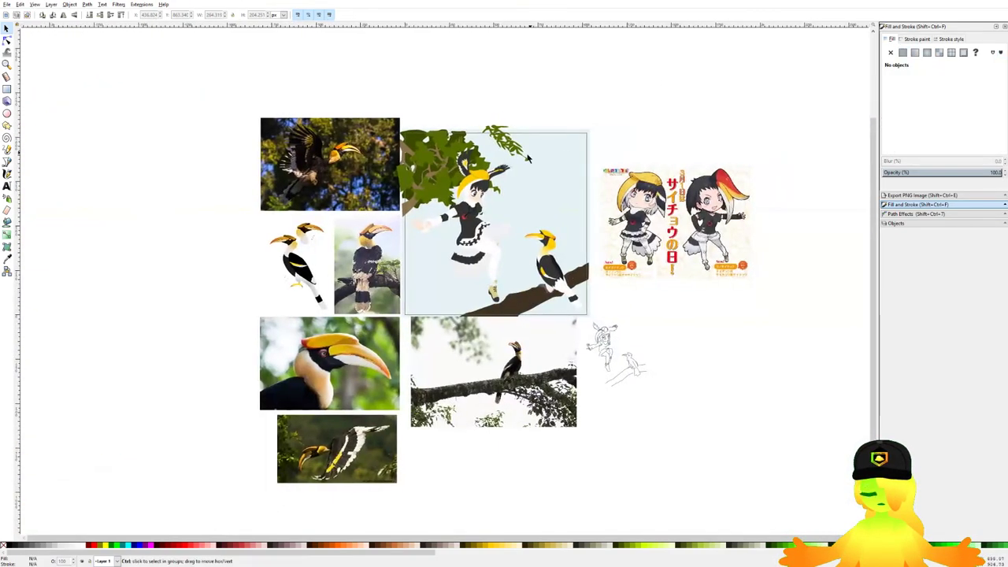
Step: Save the drawing and start a leafy outline over the upper end of the paired sprays
left_click_drag(472, 212, 460, 208)
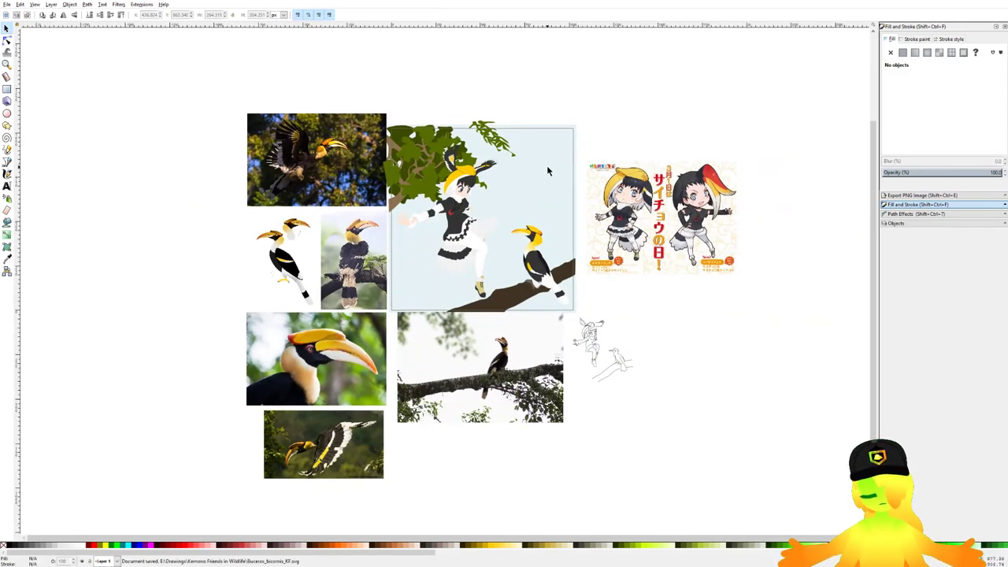
scroll(489, 159, "up", 3)
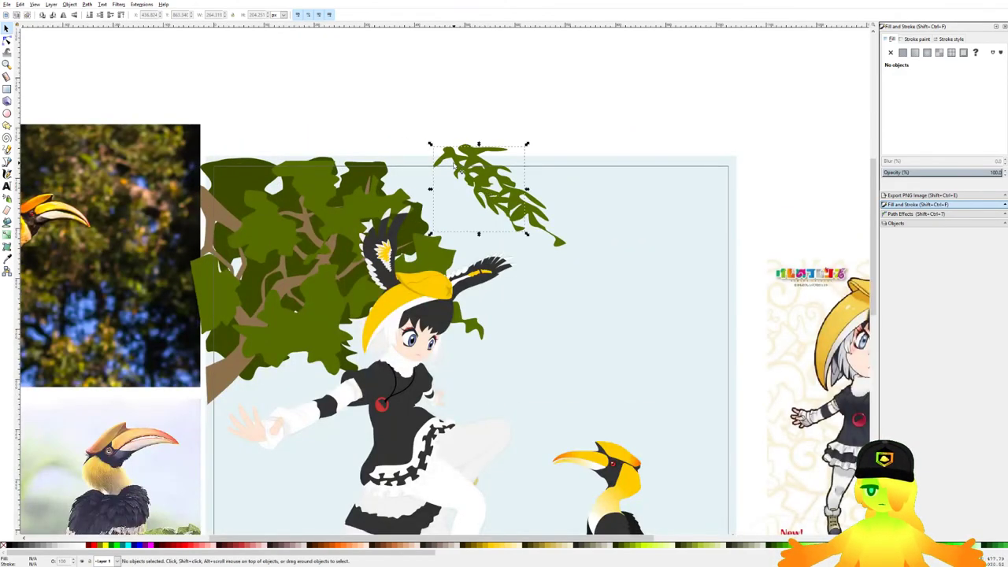
left_click(457, 169)
scroll(502, 189, "up", 2)
left_click(7, 161)
left_click_drag(390, 115, 384, 154)
left_click_drag(419, 123, 420, 129)
left_click_drag(404, 163, 410, 162)
Step: Run the leafy outline down the sprays' underside to the lower tip and back up, closing it to fill the gaps
left_click_drag(450, 178, 484, 203)
left_click_drag(489, 240, 494, 241)
left_click_drag(505, 219, 508, 221)
left_click_drag(539, 238, 562, 272)
left_click_drag(597, 296, 600, 299)
left_click_drag(572, 264, 576, 257)
left_click(555, 177)
left_click(392, 116)
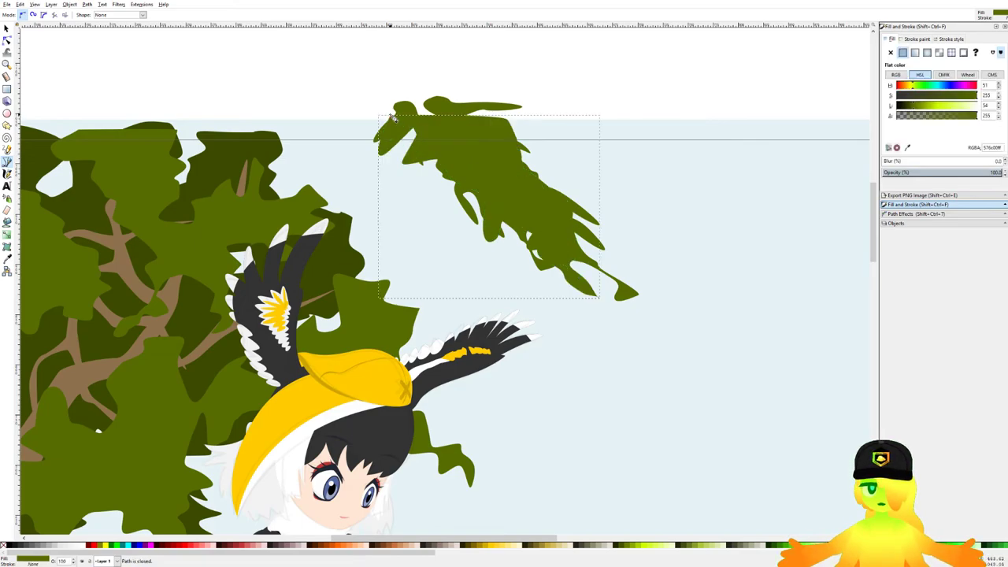
Step: Colour the leafy filler shape with the dark foliage green and place it behind the paired sprays, just above the background
key("d")
left_click(214, 160)
key("End")
key("Page_Up")
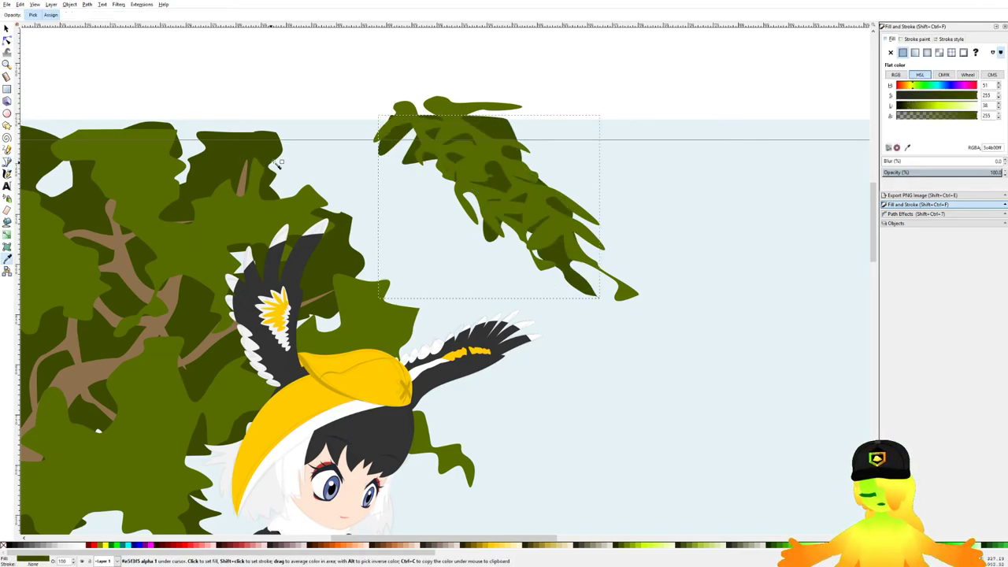
left_click(5, 29)
scroll(357, 74, "down", 4)
left_click(437, 79)
Step: Pull the longer light-green leaf spray out of the overlapping pair and delete it
scroll(441, 85, "down", 2)
scroll(497, 101, "up", 2)
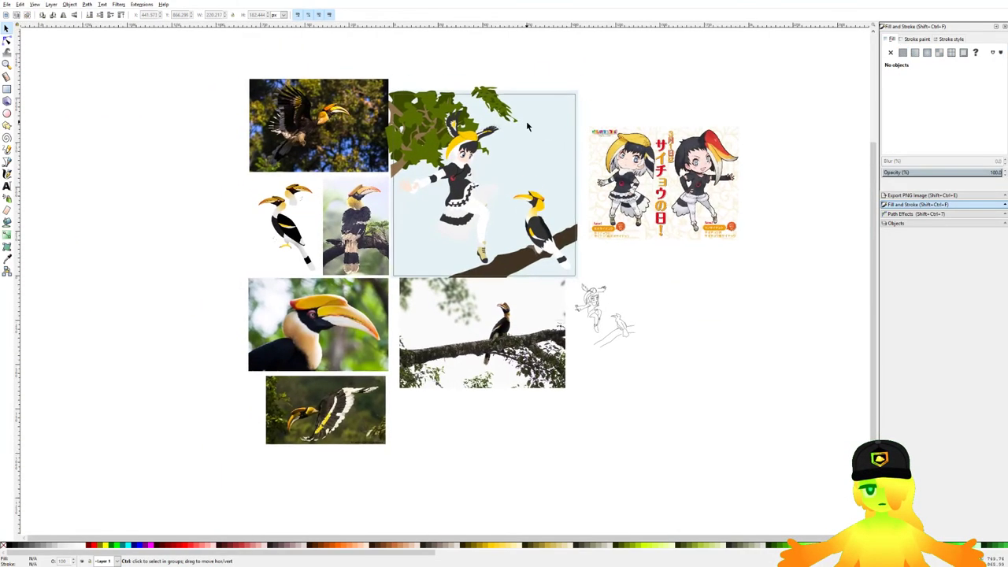
scroll(554, 169, "up", 5)
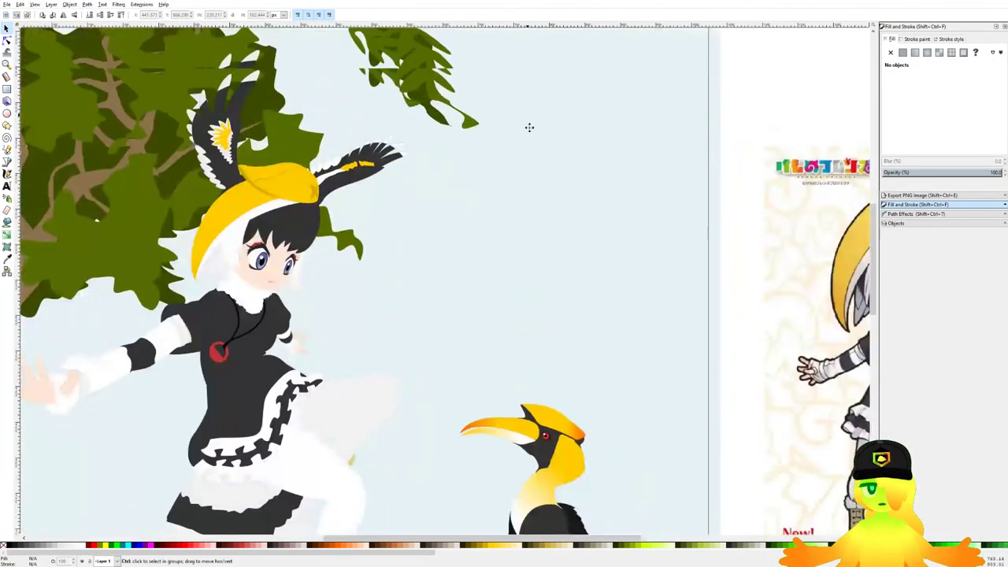
left_click_drag(557, 234, 457, 170)
left_click(517, 95)
left_click(372, 138)
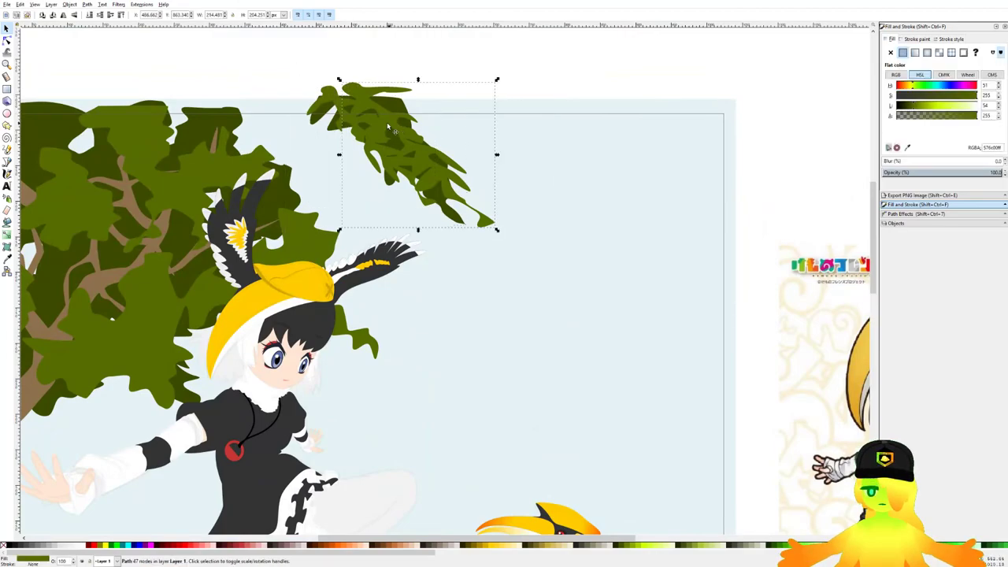
left_click_drag(365, 133, 461, 44)
left_click(396, 64)
scroll(411, 87, "down", 1)
scroll(402, 87, "up", 1)
left_click(397, 72)
key("Delete")
Step: Shift the dark backing shape behind the remaining spray and rotate it slightly counterclockwise to fit
left_click_drag(415, 128, 401, 116)
left_click_drag(468, 85, 461, 91)
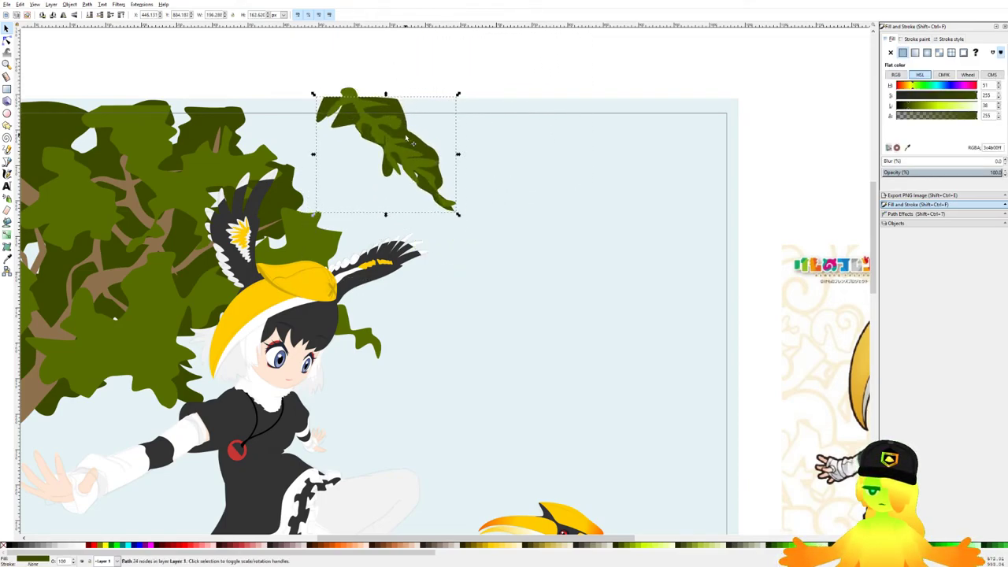
left_click_drag(405, 135, 396, 140)
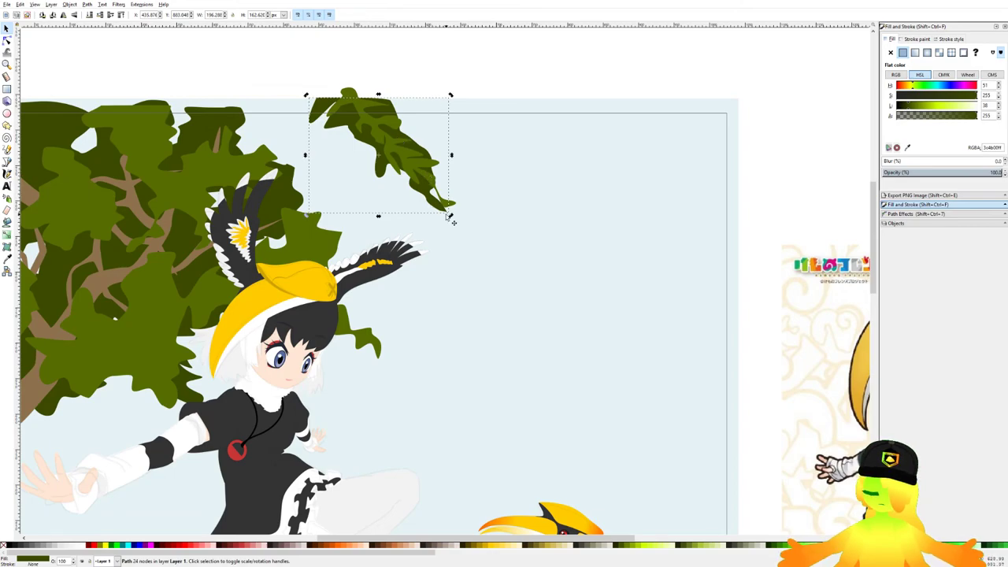
left_click_drag(452, 215, 464, 209)
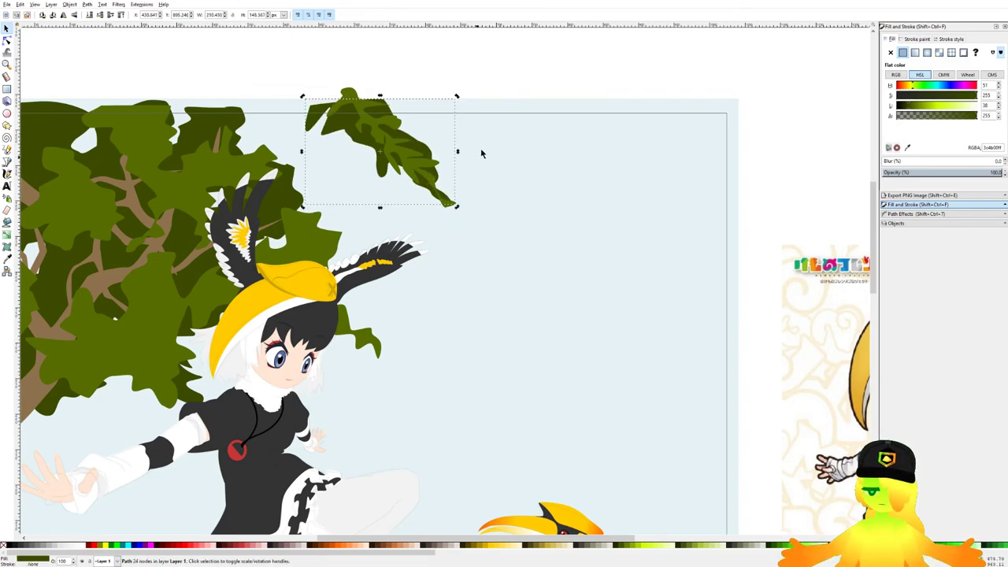
left_click(431, 83)
Step: Draw a small pointed leaf just beyond the spray's lower tip and colour it with the light foliage green
scroll(431, 83, "down", 1)
scroll(441, 88, "down", 4)
scroll(466, 120, "up", 4)
scroll(478, 107, "down", 3)
scroll(481, 134, "up", 3)
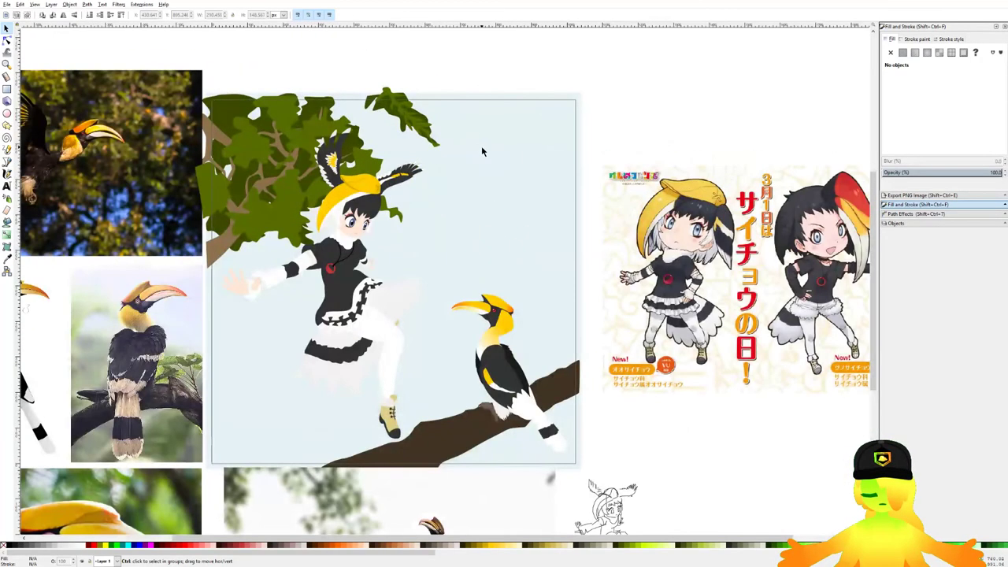
scroll(478, 129, "up", 2)
key("b")
scroll(482, 128, "up", 2)
mouse_move(446, 126)
left_mouse_down()
mouse_move(492, 125)
mouse_move(418, 115)
left_mouse_up()
key("d")
left_click(370, 79)
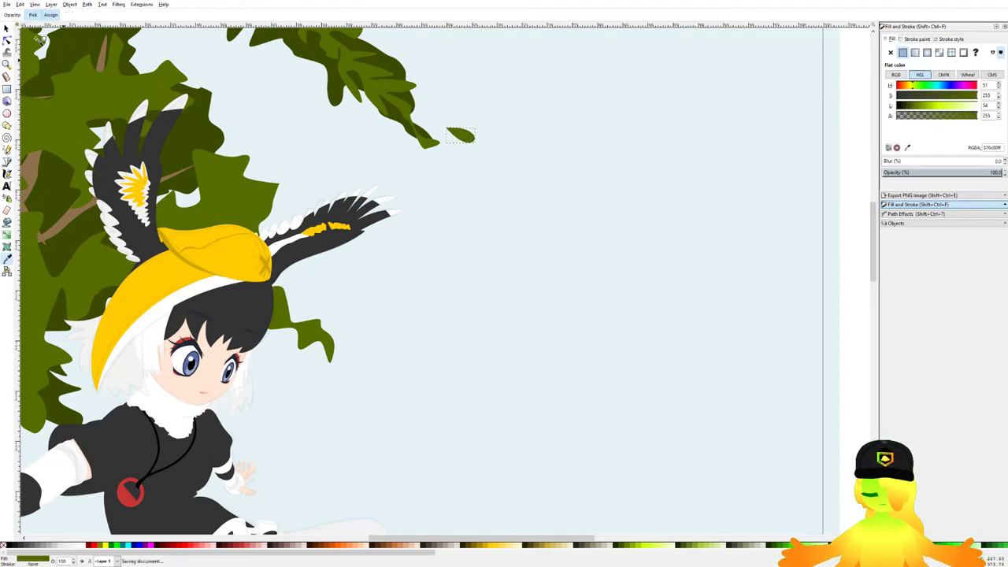
Step: Draw three more small loose leaves around the first one near the spray's lower tip
left_click(7, 163)
scroll(467, 118, "up", 2)
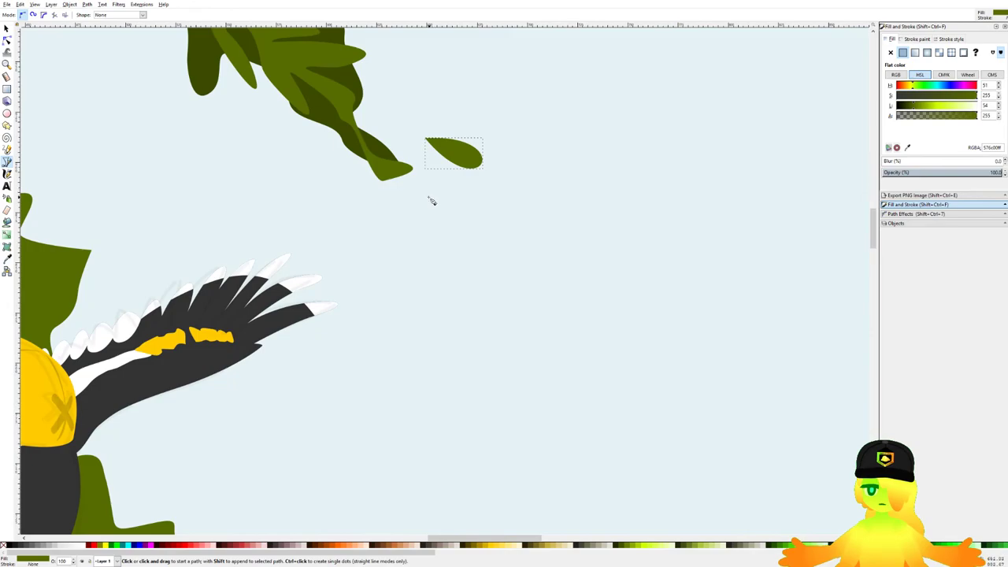
left_click(427, 196)
left_click_drag(488, 203, 487, 216)
left_click_drag(428, 197, 407, 166)
left_click_drag(309, 180, 363, 207)
left_click_drag(309, 181, 317, 132)
left_click_drag(396, 95, 430, 147)
left_click_drag(434, 163, 405, 168)
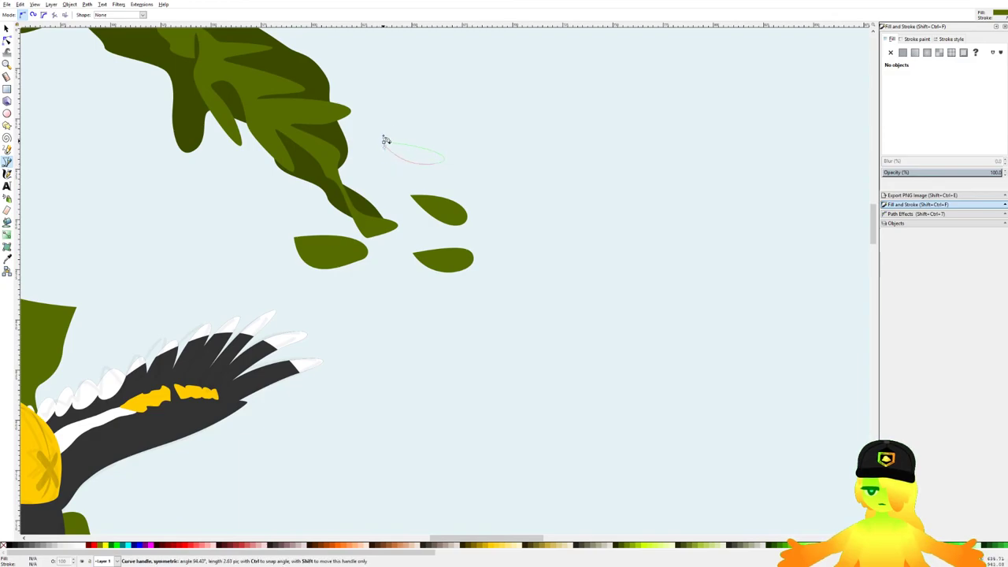
left_click(385, 144)
Step: Duplicate the four loose leaves, then turn and place the copies along the spray's outer side
left_click(6, 29)
left_click_drag(310, 259, 420, 265)
left_click(439, 259, "shift")
left_click(440, 211, "shift")
left_click(423, 155, "shift")
scroll(429, 156, "down", 1)
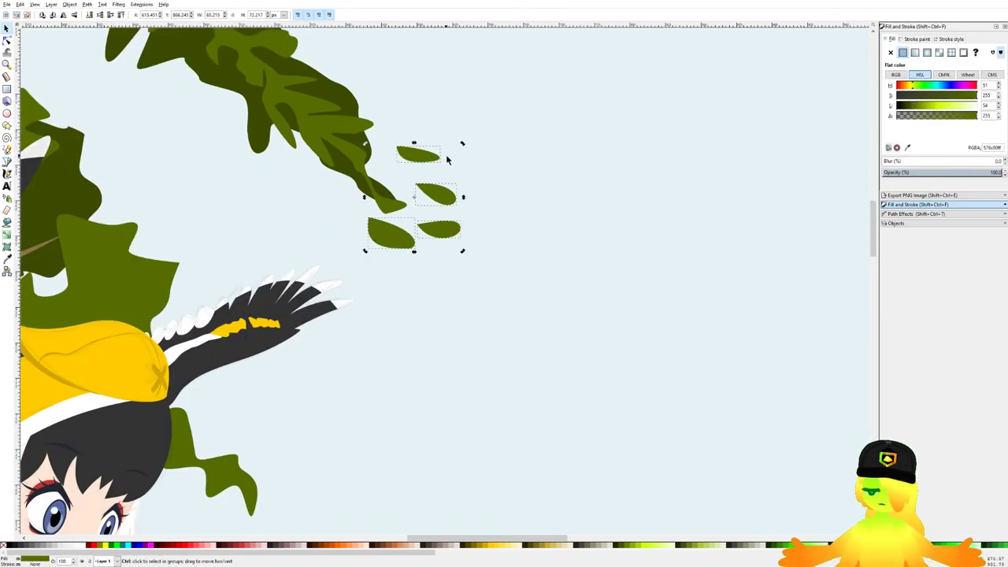
left_click_drag(442, 153, 372, 160)
key("ctrl+d")
left_click(372, 160)
mouse_move(416, 200)
left_mouse_down()
mouse_move(426, 198)
mouse_move(422, 187)
left_mouse_up()
left_click(458, 94)
left_click_drag(369, 156, 351, 153)
Step: Rotate the large leaf below the spray's tip clockwise and move a neighbouring leaf to the spray's underside
left_click_drag(362, 219, 354, 289)
key("ctrl+z")
left_click(333, 323)
left_click(400, 340)
key("n")
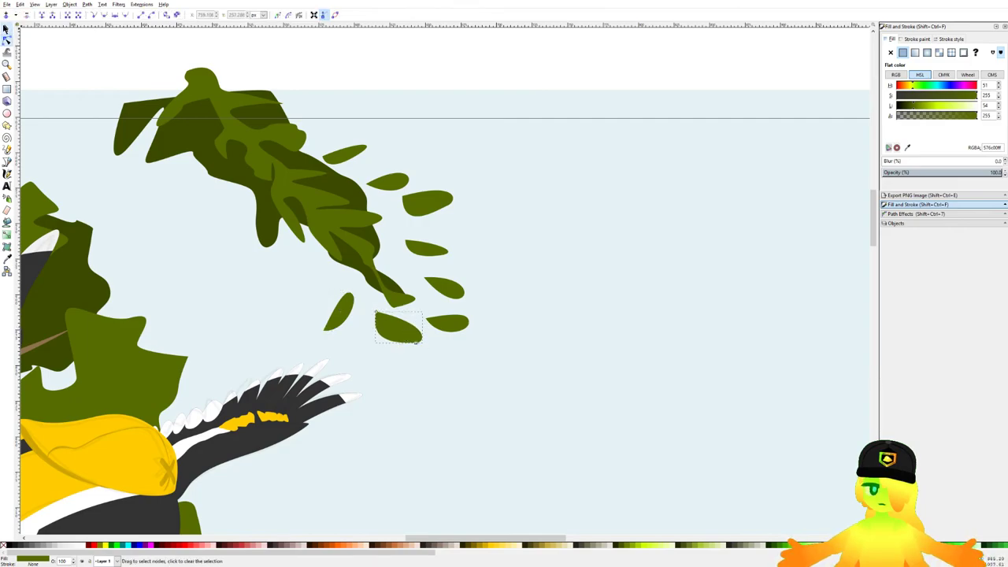
key("s")
left_click(416, 340)
left_click_drag(425, 309, 427, 343)
left_click_drag(400, 326, 412, 352)
left_click_drag(461, 325, 300, 283)
scroll(343, 256, "down", 4)
left_click(378, 255)
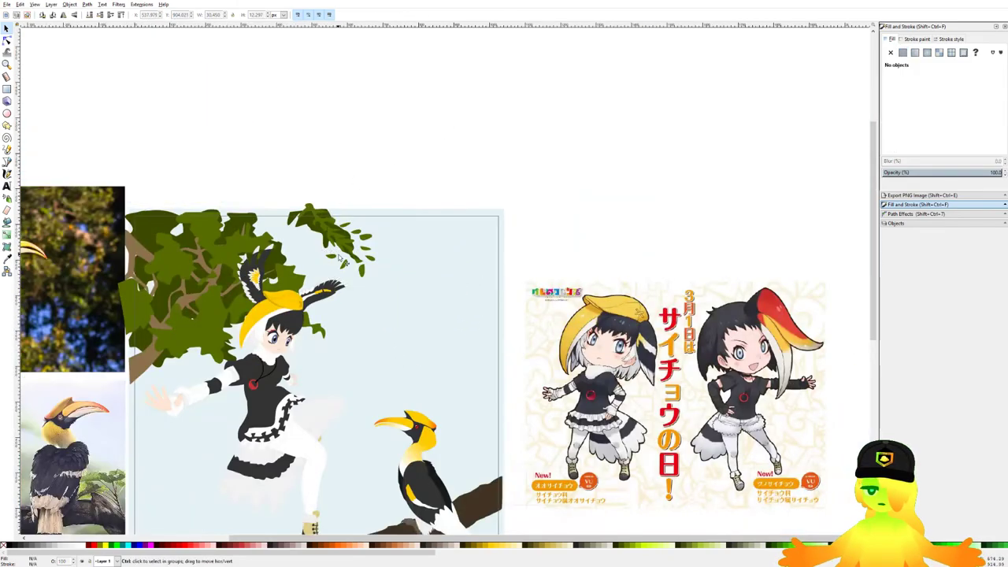
Step: Rearrange the loose leaves into a staggered sprig trailing down from the spray's tip
scroll(382, 255, "down", 3)
scroll(364, 339, "up", 2)
scroll(425, 342, "down", 2)
scroll(393, 374, "up", 2)
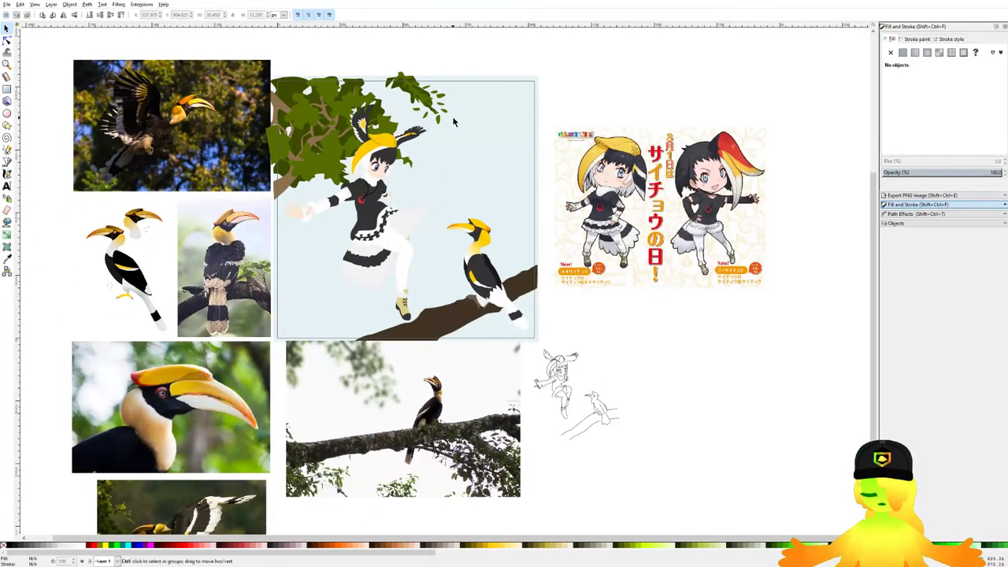
scroll(446, 55, "up", 3)
left_click_drag(485, 252, 442, 235)
left_click(423, 166)
left_click_drag(392, 167, 442, 287)
left_click(456, 293)
left_click_drag(387, 245, 431, 224)
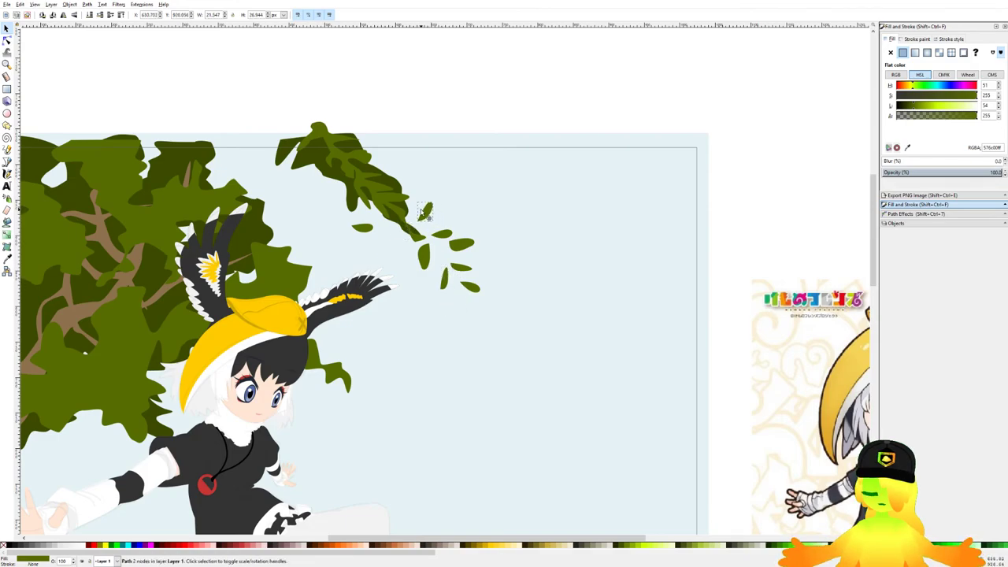
Step: Move the leaf left under the spray to the end of the trailing sprig and rotate it to point downward
left_click_drag(363, 231, 392, 241)
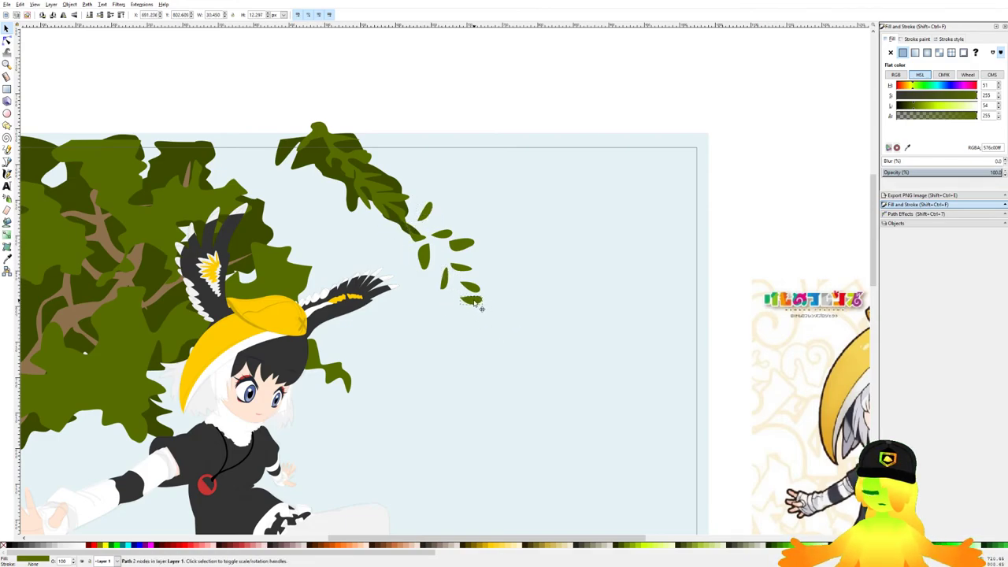
left_click(479, 311)
left_click_drag(486, 311, 495, 318)
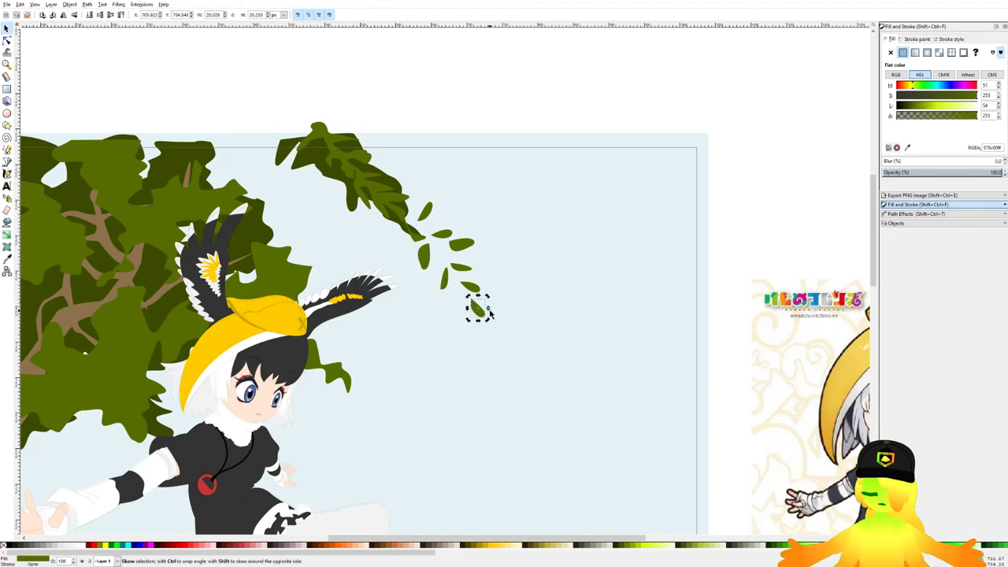
Step: Examine the whole composition next to the reference photos and character art
scroll(490, 245, "down", 2)
left_click(518, 144)
left_click_drag(562, 197, 588, 131)
scroll(570, 137, "down", 1)
left_click_drag(509, 201, 518, 161)
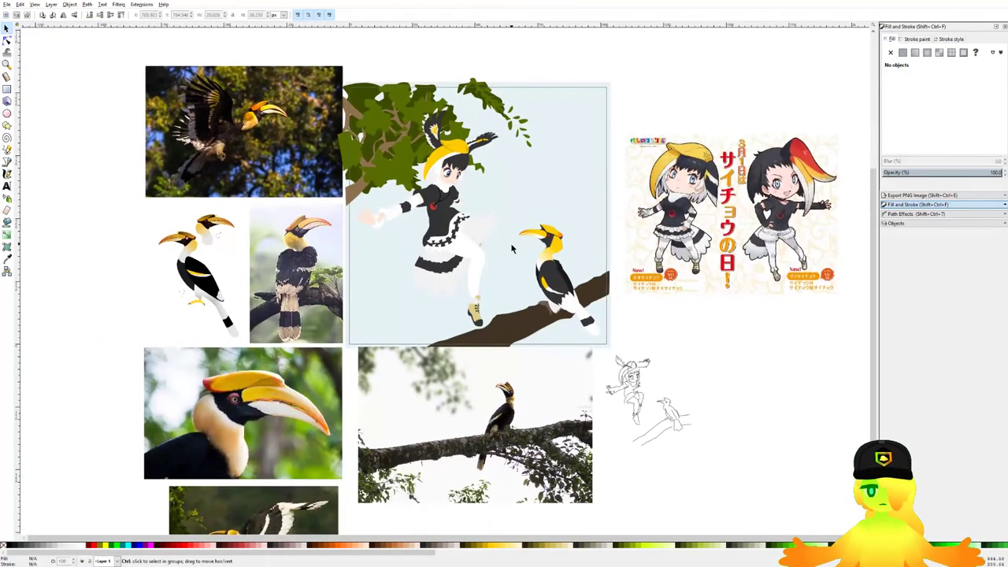
scroll(510, 246, "up", 1, "ctrl")
scroll(488, 271, "down", 2)
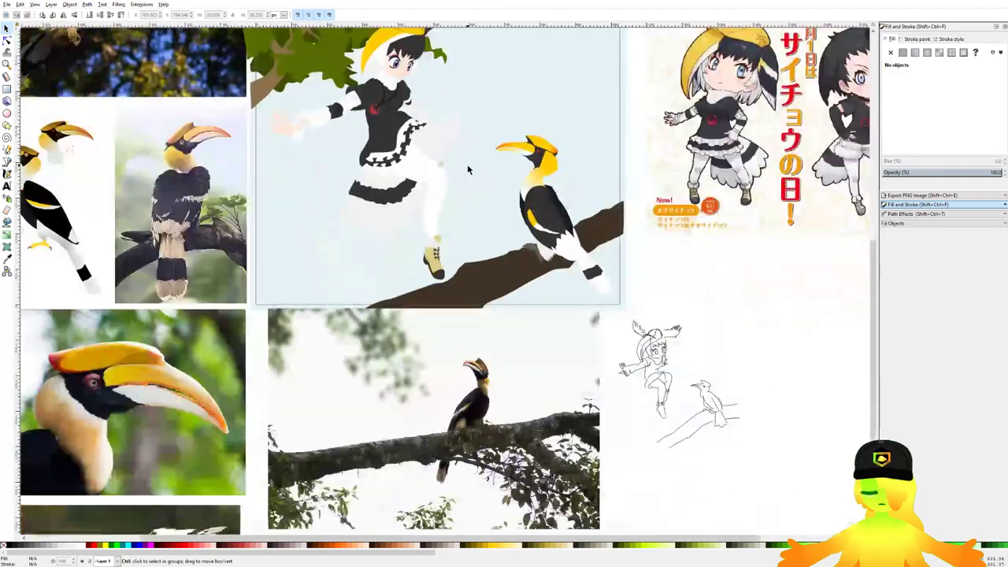
scroll(468, 164, "down", 1, "ctrl")
scroll(445, 185, "up", 2)
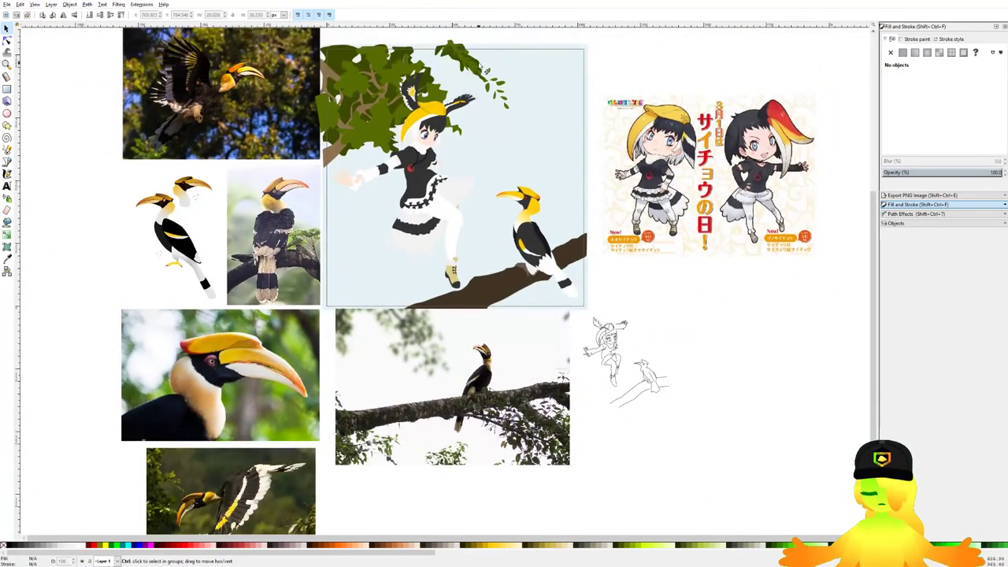
Step: Duplicate the spray with its dark backing and place the copy over the canvas's lower-left corner, enlarged and rotated to about 612 by 250 px
scroll(527, 131, "up", 1, "ctrl")
left_click(352, 234)
left_click(488, 137)
left_click(446, 120, "shift")
key("ctrl+d")
left_click_drag(477, 131, 368, 425)
scroll(368, 425, "down", 3)
left_click_drag(322, 194, 375, 149, "ctrl+shift")
left_click_drag(287, 221, 281, 278)
left_click(280, 278)
left_click_drag(368, 208, 324, 175)
mouse_move(255, 264)
left_mouse_down()
mouse_move(256, 246)
mouse_move(264, 261)
left_mouse_up()
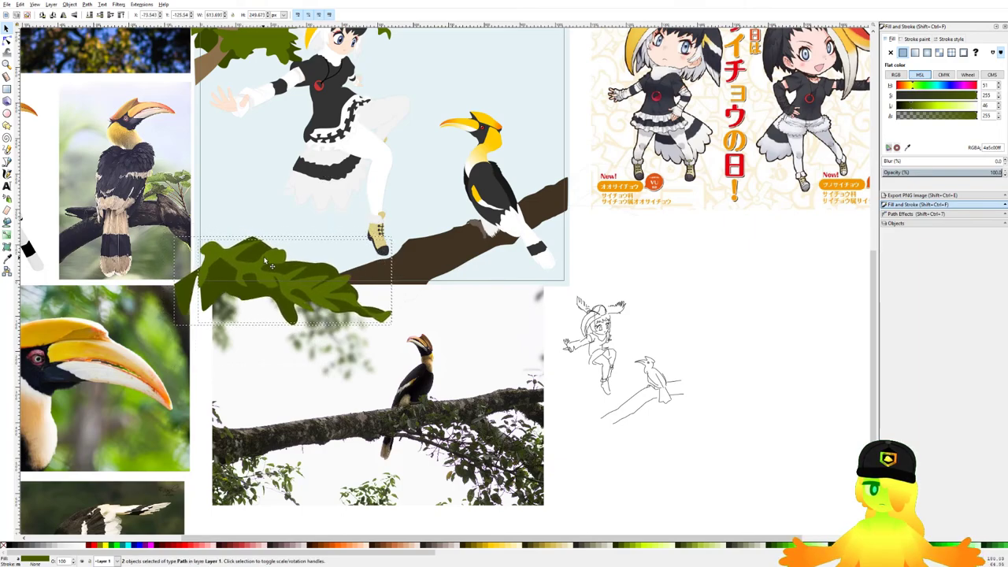
Step: Check the lower-left spray within the whole composition and save the drawing
left_click(603, 260)
scroll(602, 244, "down", 2)
scroll(592, 247, "up", 3)
scroll(580, 248, "down", 3)
scroll(504, 250, "up", 4)
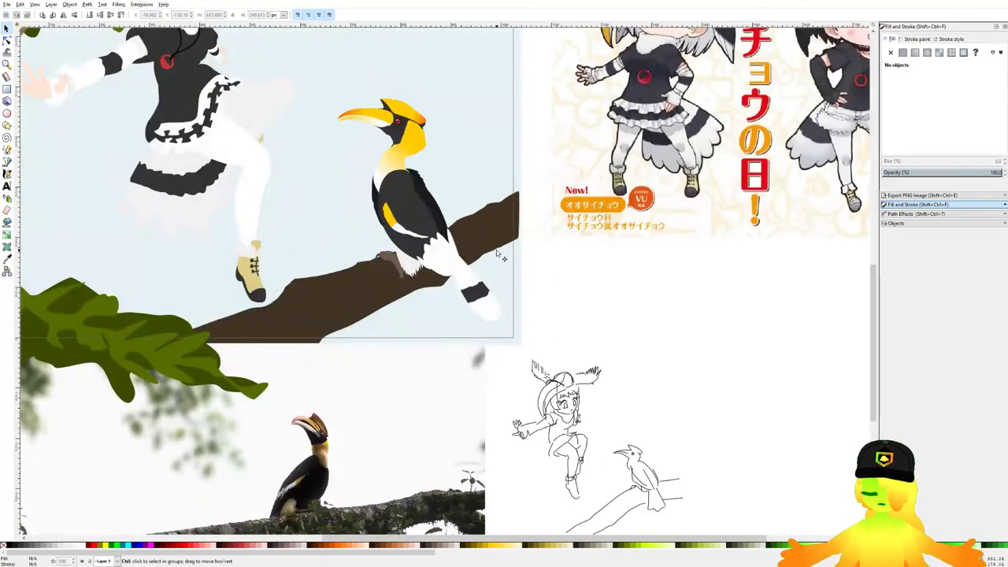
scroll(498, 252, "down", 3)
scroll(498, 249, "up", 3)
scroll(485, 209, "down", 1)
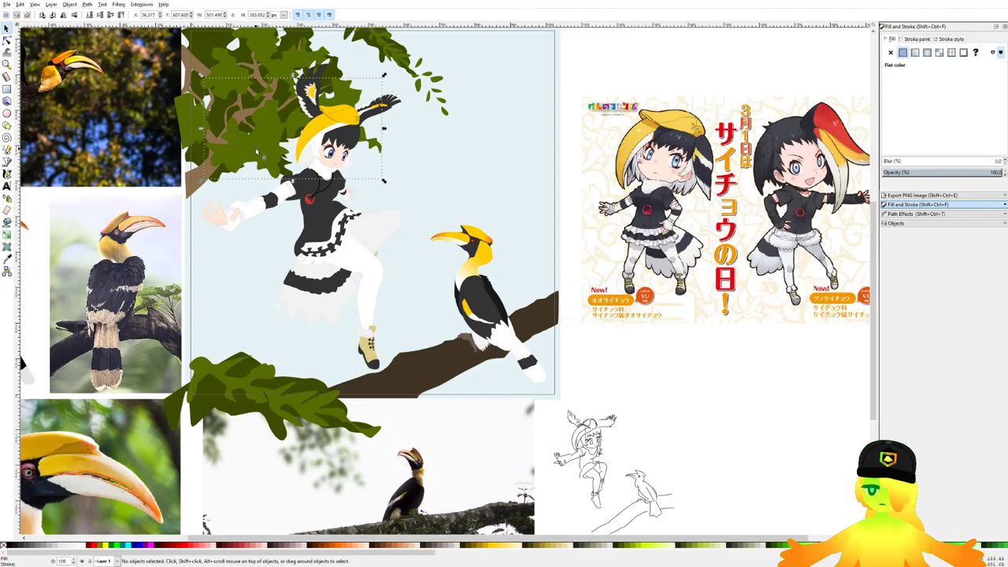
scroll(552, 211, "down", 4)
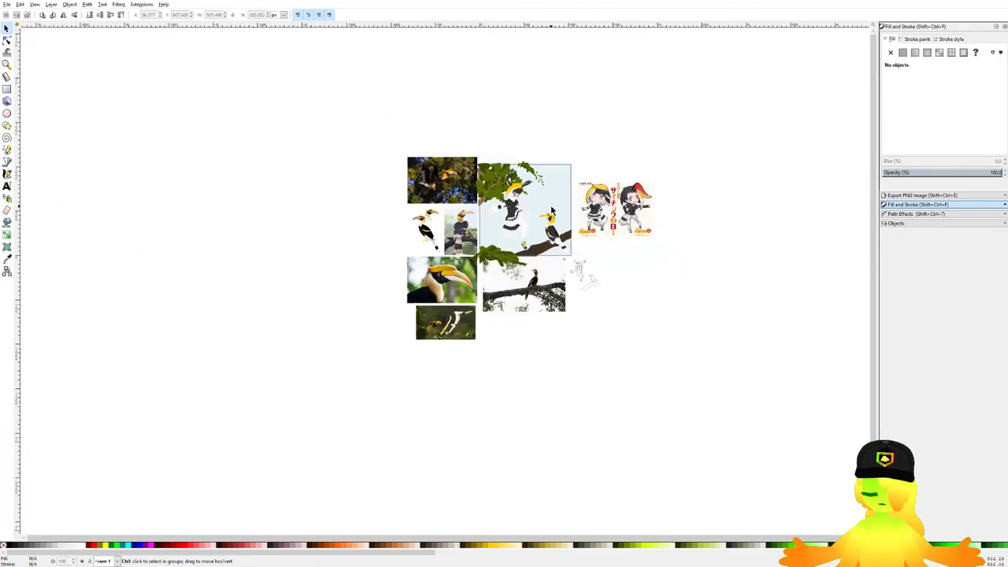
scroll(523, 189, "up", 4)
key("ctrl+s")
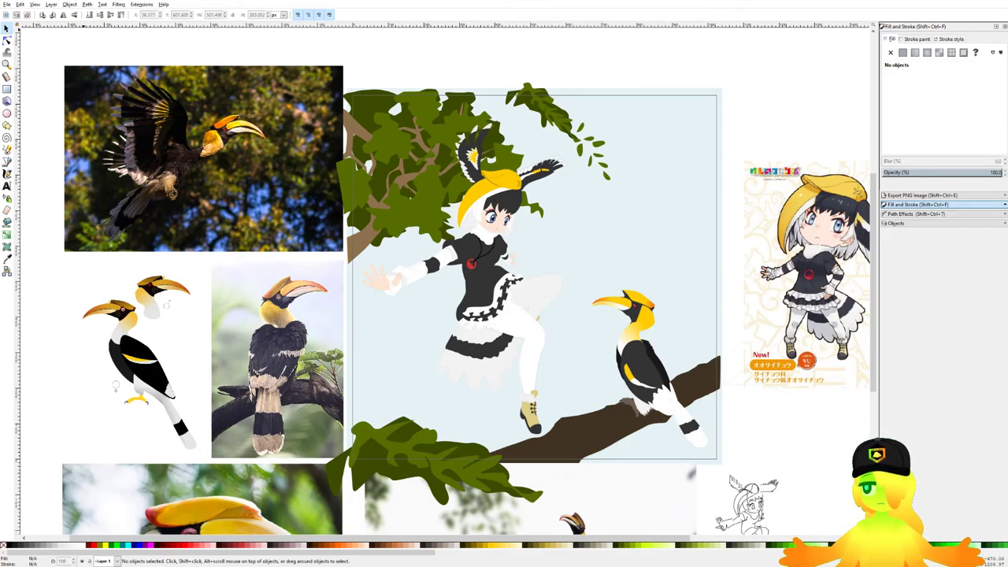
Step: Add the text "Buceros bicornis" in 30 pt sans-serif near the canvas's upper-right corner
left_click(7, 187)
scroll(640, 150, "up", 1)
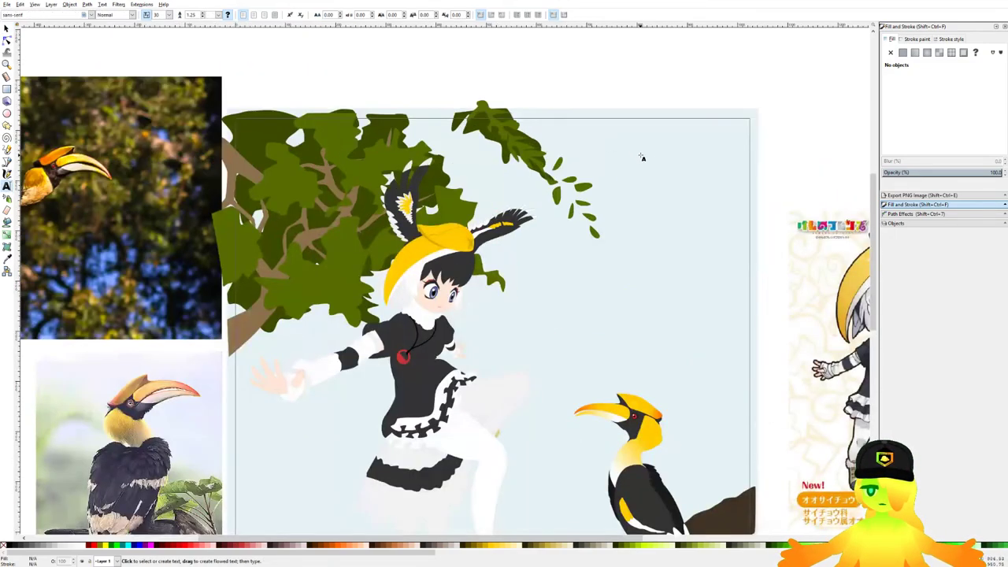
left_click_drag(641, 156, 517, 184)
left_click(518, 184)
type("Buceros bicornis")
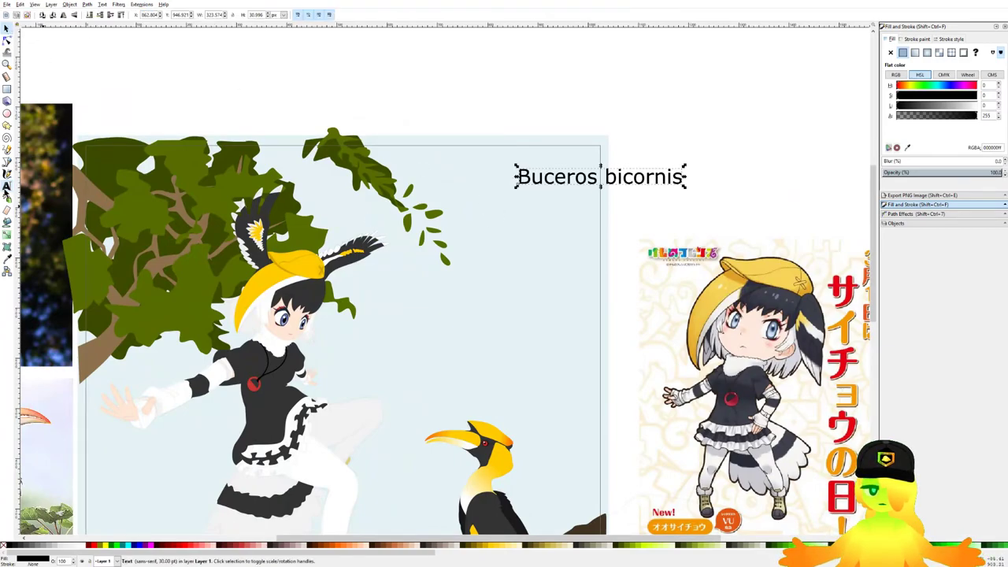
Step: Add the text "Linnaeus, 1758" at 15 pt and place it directly beneath the species name
left_click(683, 181)
left_click_drag(682, 178, 518, 178)
left_click(529, 178)
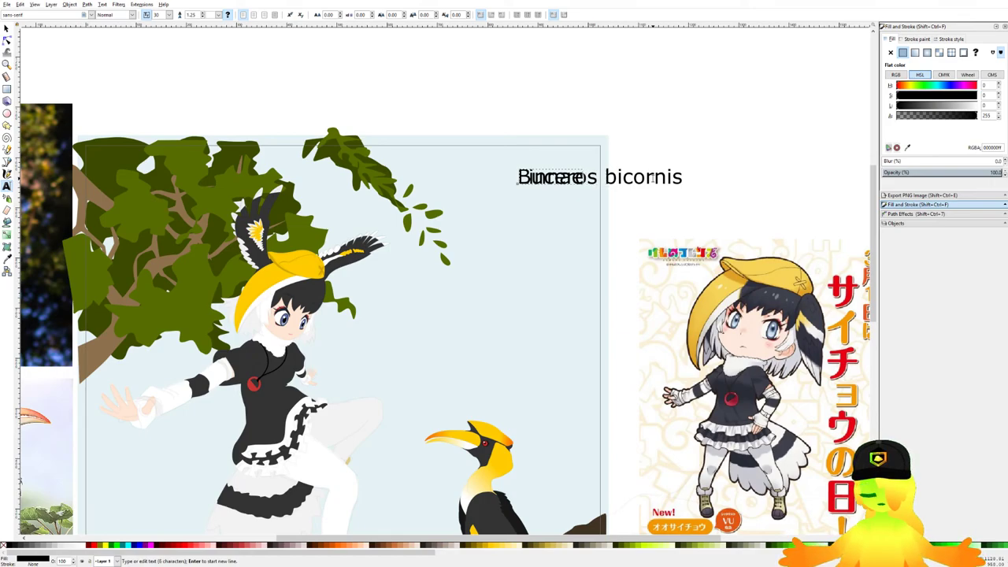
key("ctrl+a")
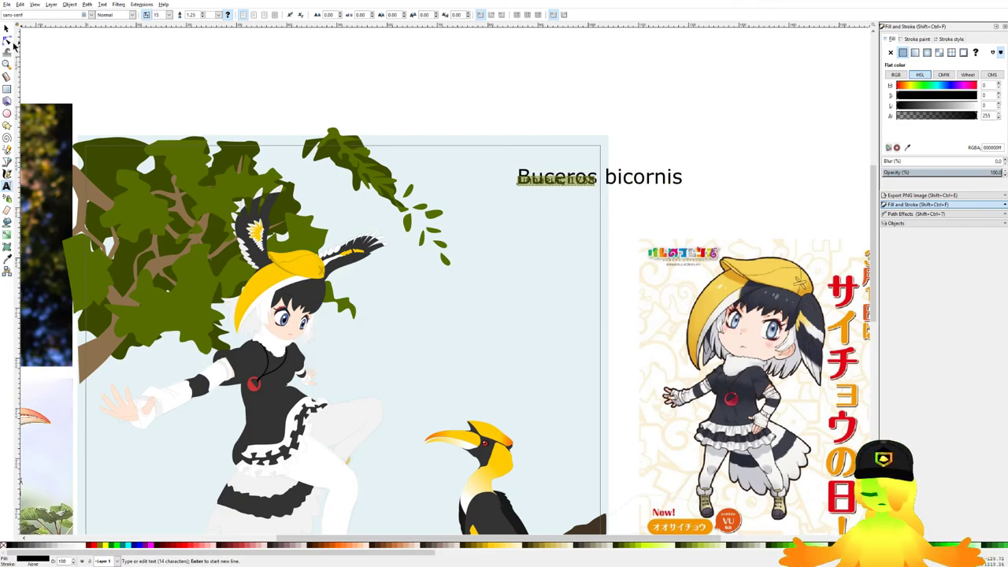
left_click(6, 28)
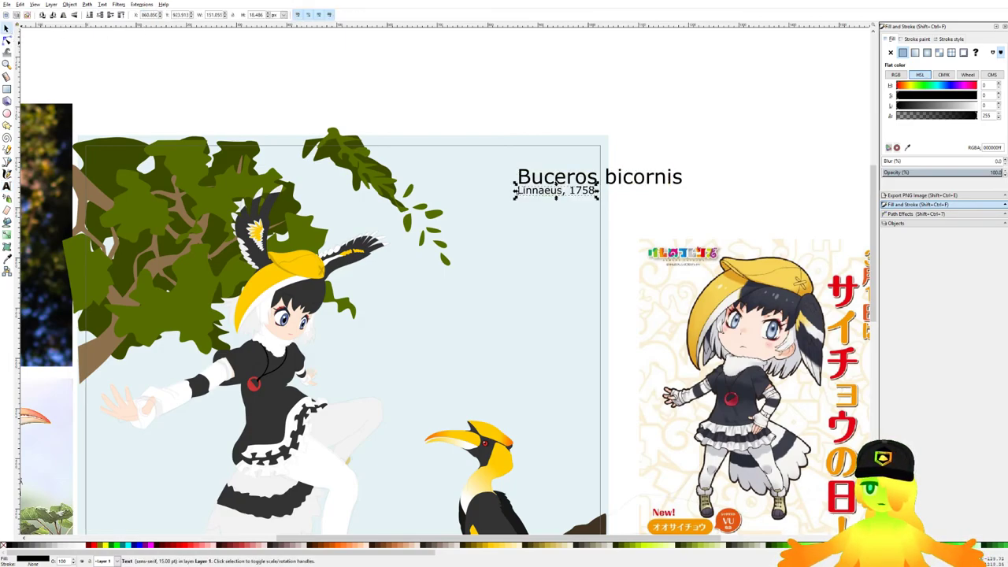
Step: Paste the round blue logo and place it just left of the two text lines
scroll(621, 142, "down", 2)
scroll(619, 130, "up", 1)
scroll(573, 211, "down", 1)
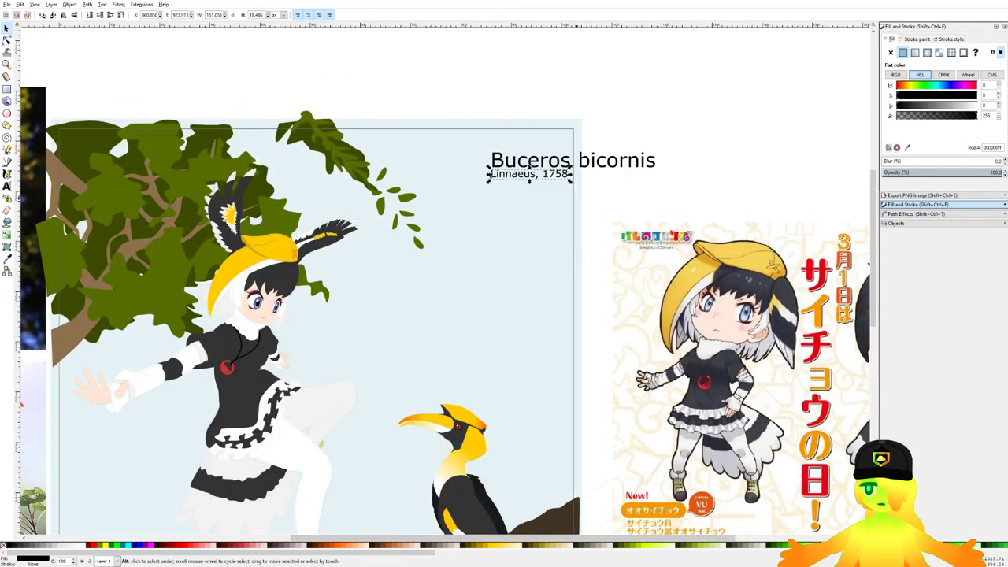
key("ctrl+v")
scroll(492, 206, "up", 2)
left_click_drag(520, 209, 391, 134)
scroll(419, 133, "down", 3)
Step: Select both text lines and change their font to Rockwell Extra Bold
left_click(713, 119)
left_click(490, 138)
scroll(486, 123, "up", 1)
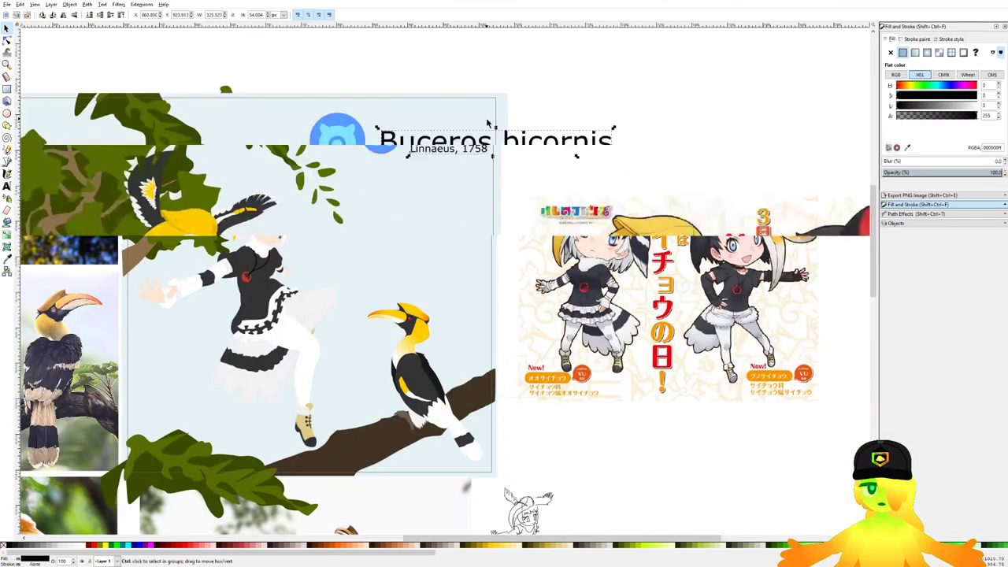
scroll(488, 123, "up", 1)
key("t")
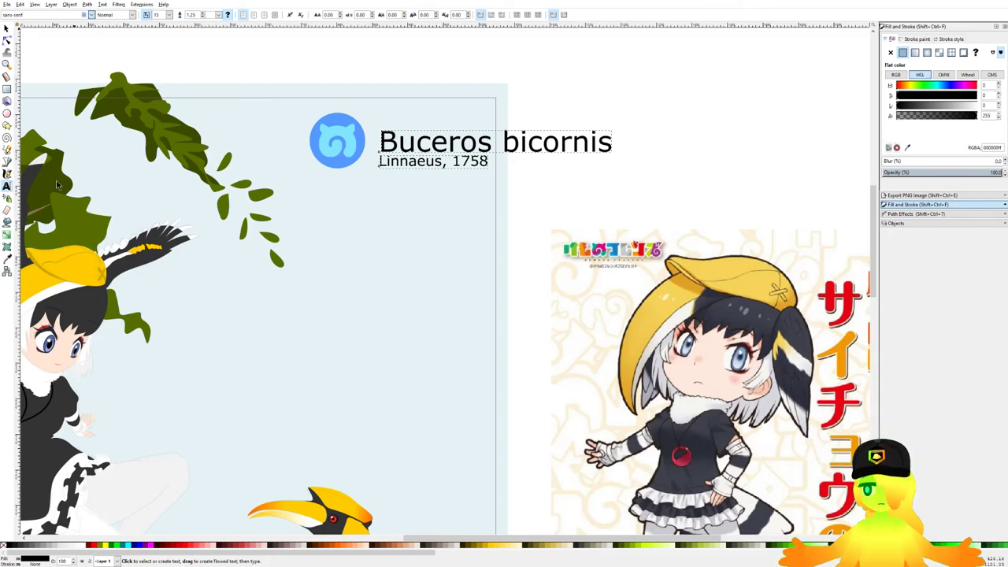
left_click(61, 136)
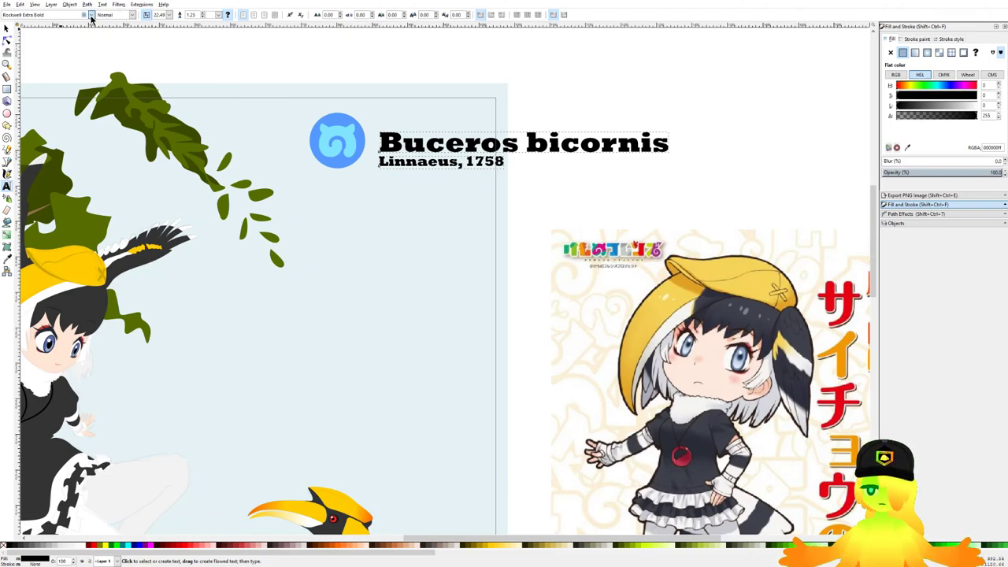
Step: Squeeze both title text lines horizontally to about 271 px wide, keeping their height
left_click(7, 28)
left_click_drag(674, 154, 578, 158)
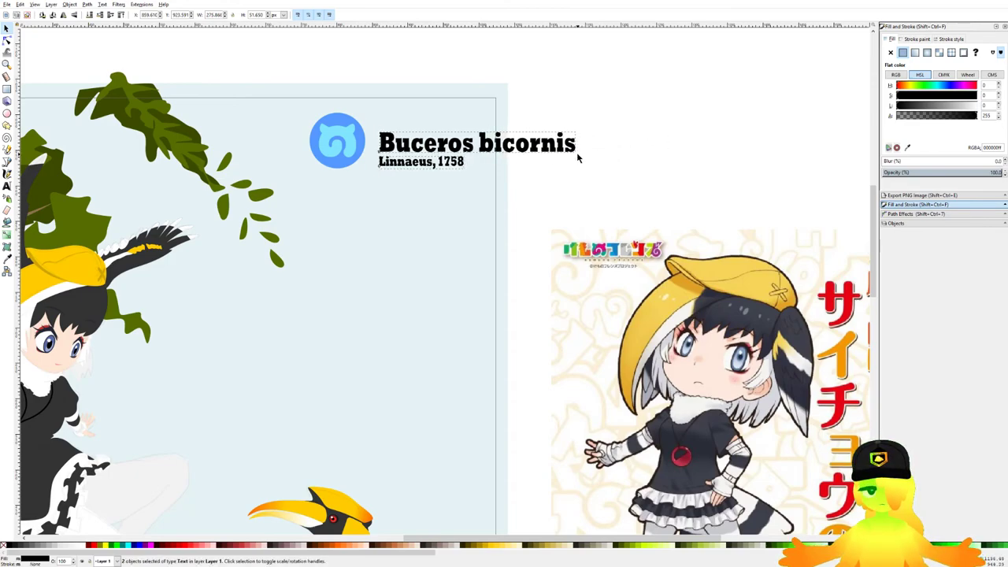
key("ctrl+z")
left_click_drag(670, 151, 537, 155)
key("ctrl+z")
left_click(664, 166)
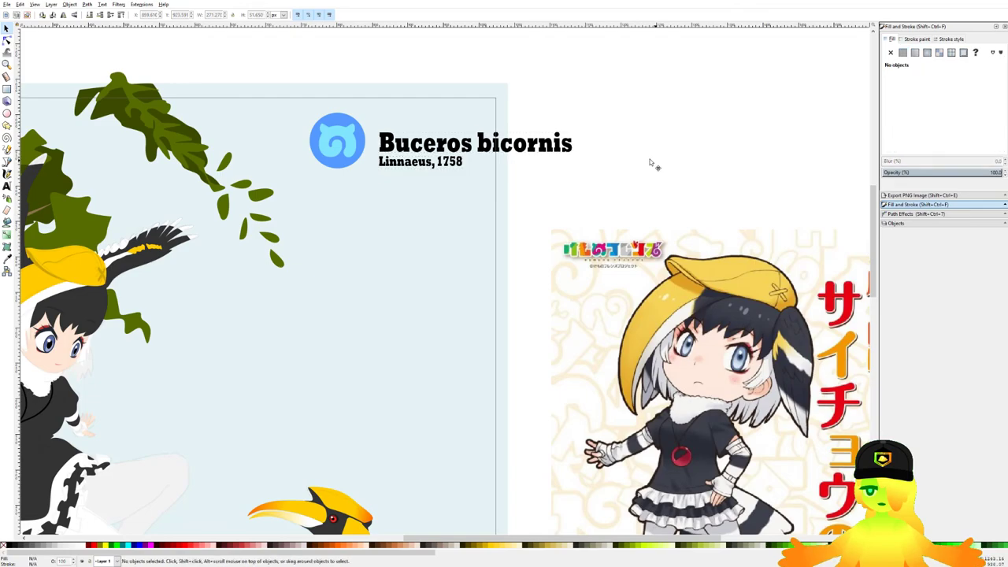
scroll(584, 146, "down", 2)
scroll(557, 145, "up", 2)
Step: Enlarge both title text lines proportionally to about double their size and place them just beside the round logo
left_click(556, 149)
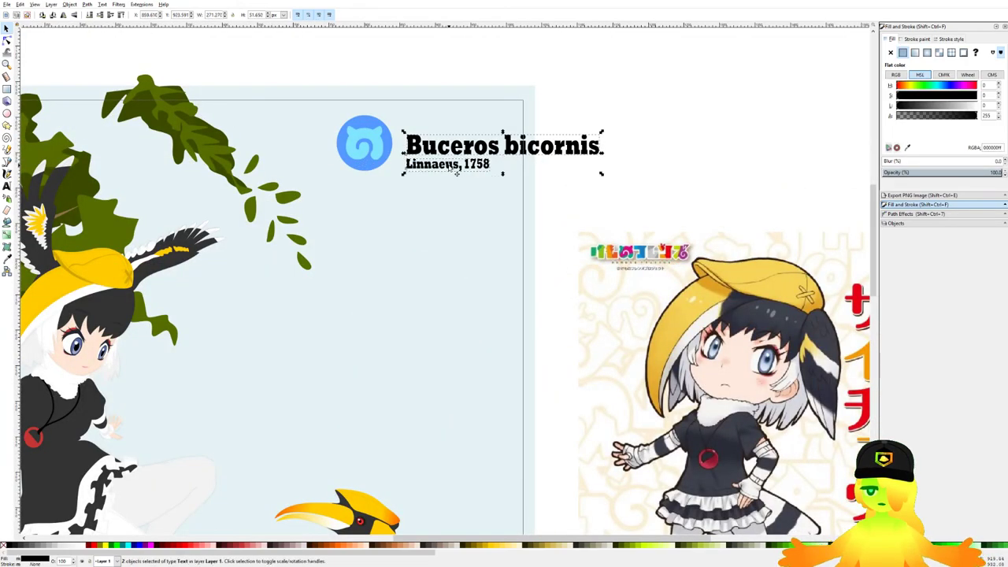
left_click_drag(603, 134, 688, 80)
left_click_drag(482, 146, 566, 155)
left_click_drag(767, 127, 790, 120)
left_click_drag(449, 154, 455, 155)
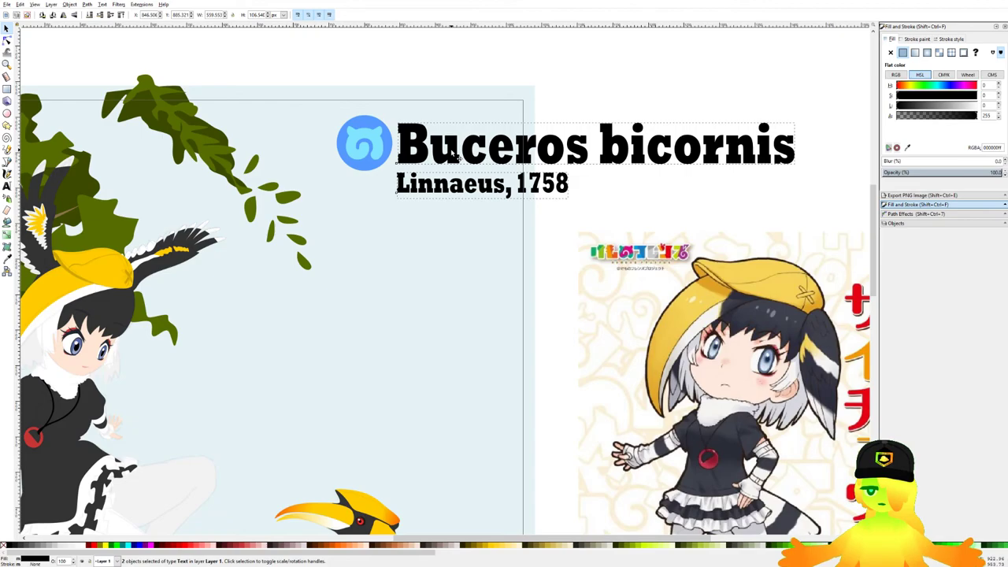
Step: Select the logo together with both text lines, fit the title to about 574 px wide inside the canvas's upper-right corner, and save
scroll(481, 140, "down", 1)
scroll(479, 140, "down", 1)
left_click(421, 140, "shift")
left_click(415, 148, "shift")
left_click_drag(415, 149, 281, 150)
scroll(363, 149, "up", 1)
left_click_drag(565, 181, 381, 448)
scroll(529, 140, "down", 1)
scroll(380, 448, "up", 1)
left_click_drag(459, 387, 587, 145)
scroll(490, 358, "down", 2)
scroll(586, 145, "up", 3)
left_click_drag(298, 161, 575, 164)
left_click(715, 144)
key("ctrl+s")
Step: Recolour the logo's emblem with the hat's yellow (ffcc00) and its circle with the dress's dark grey (333333), sampled from the character
key("d")
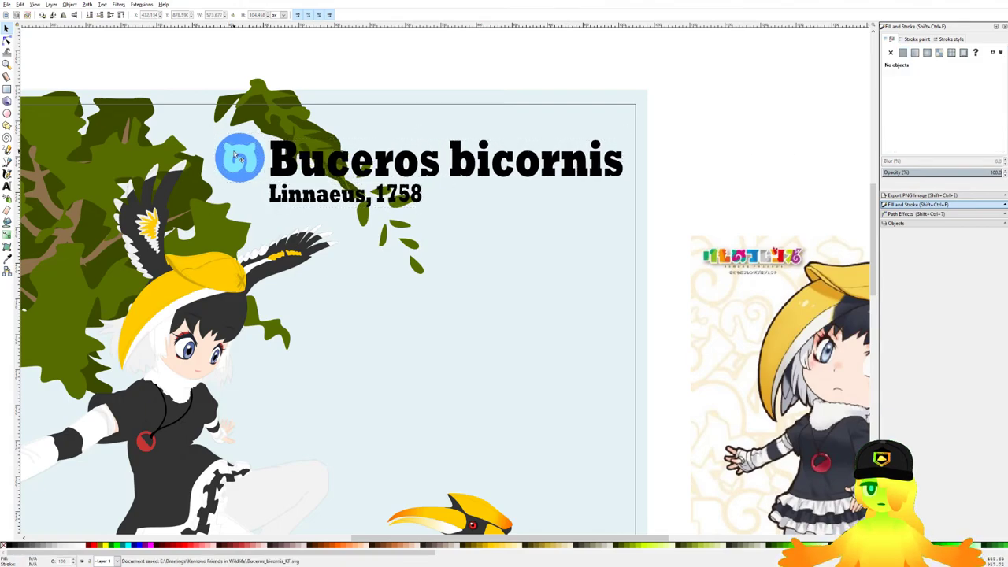
left_click(232, 163)
left_click(158, 299)
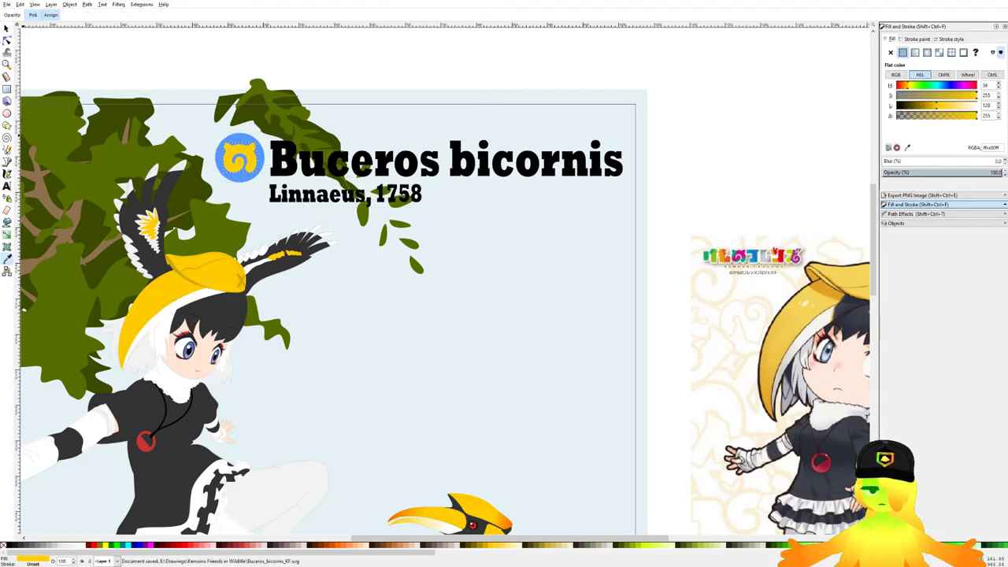
left_click(6, 28)
left_click(249, 142)
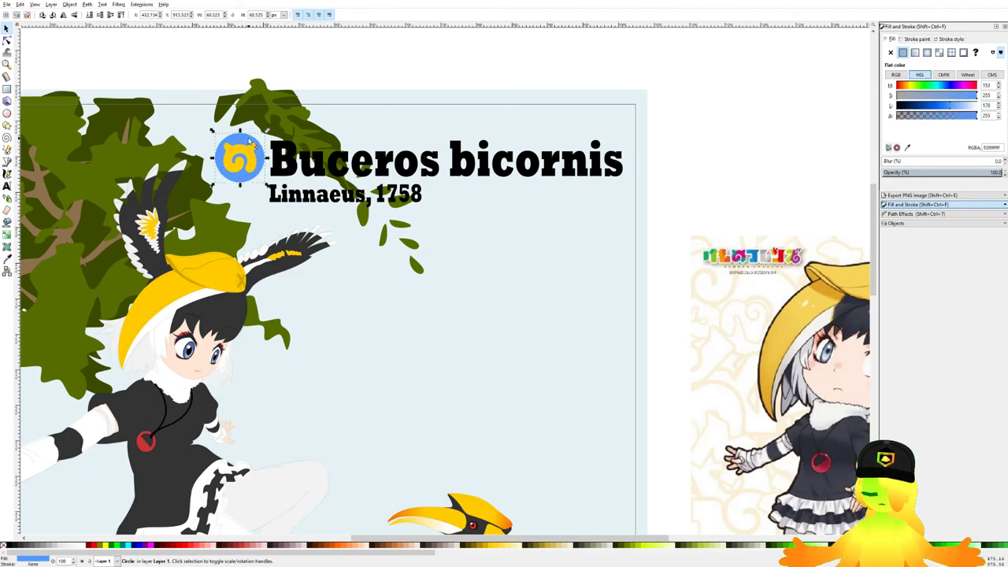
key("d")
left_click(180, 464)
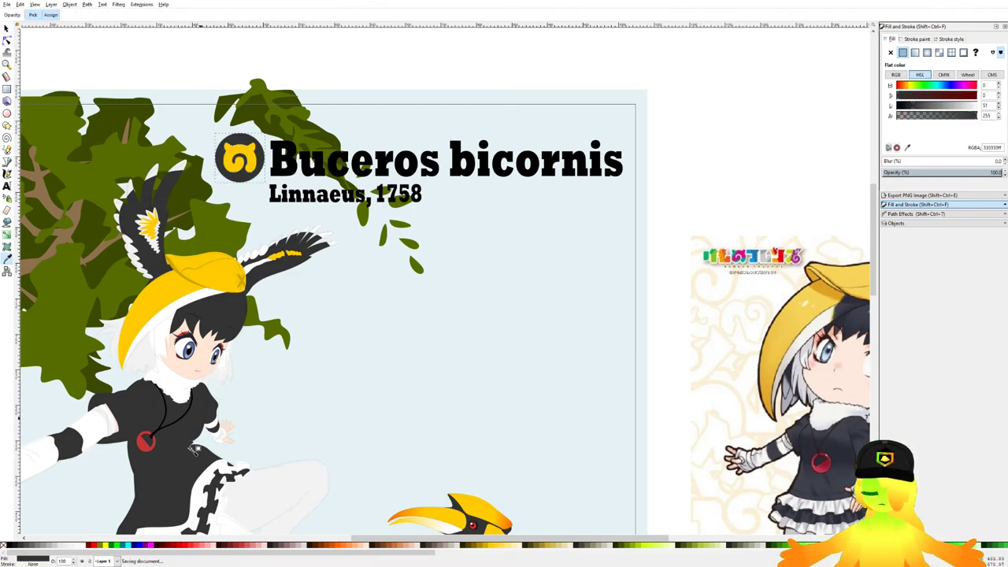
Step: Give both title text lines a 4 px flat-colour stroke and set its order so it lies behind the fill
left_click(896, 223)
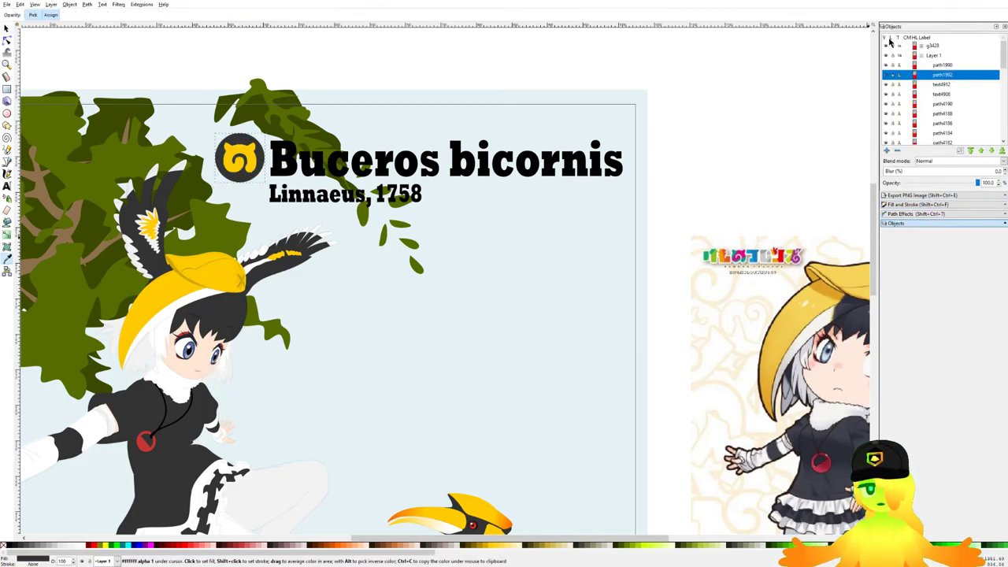
key("s")
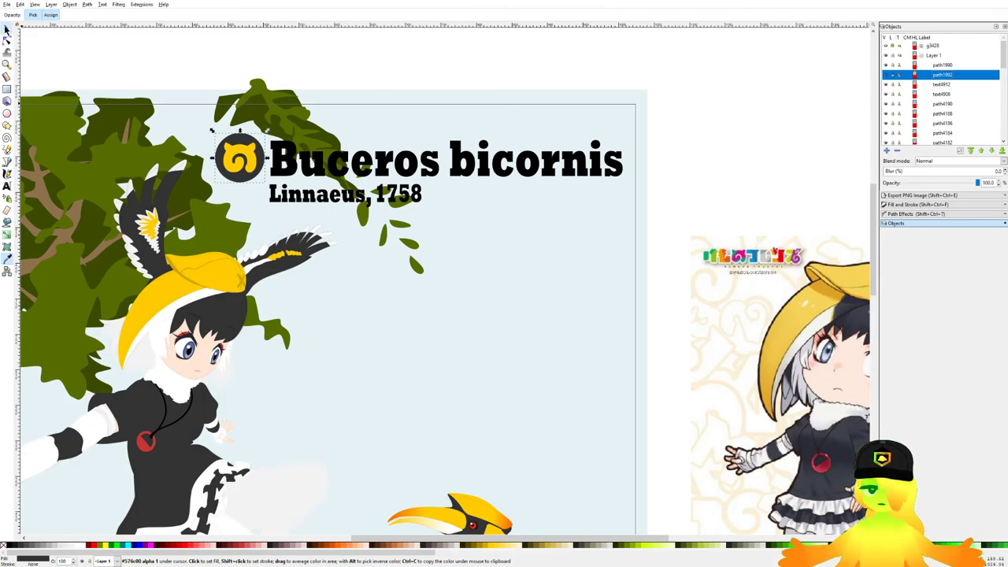
left_click(383, 178)
left_click(403, 202, "shift")
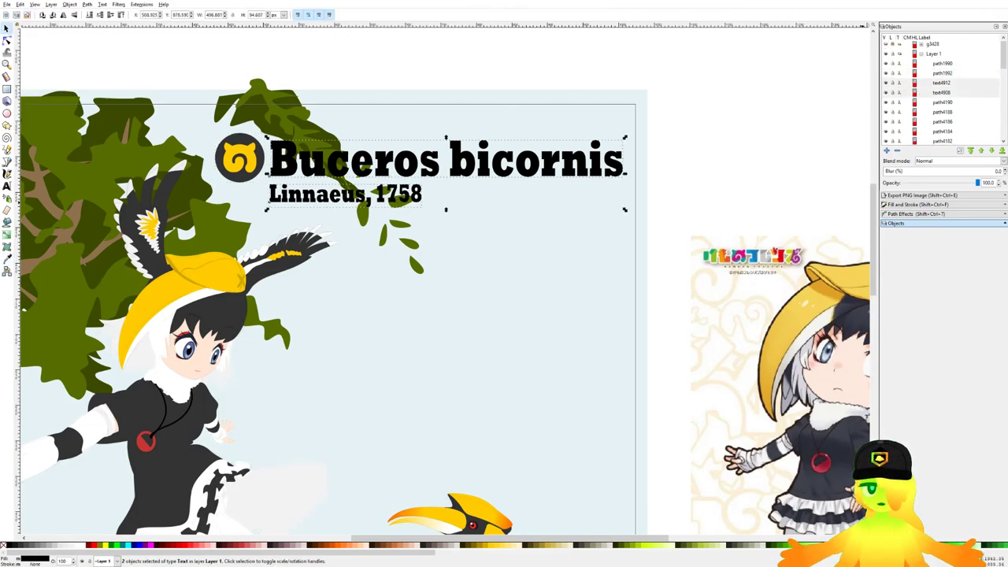
left_click(921, 194)
left_click(915, 204)
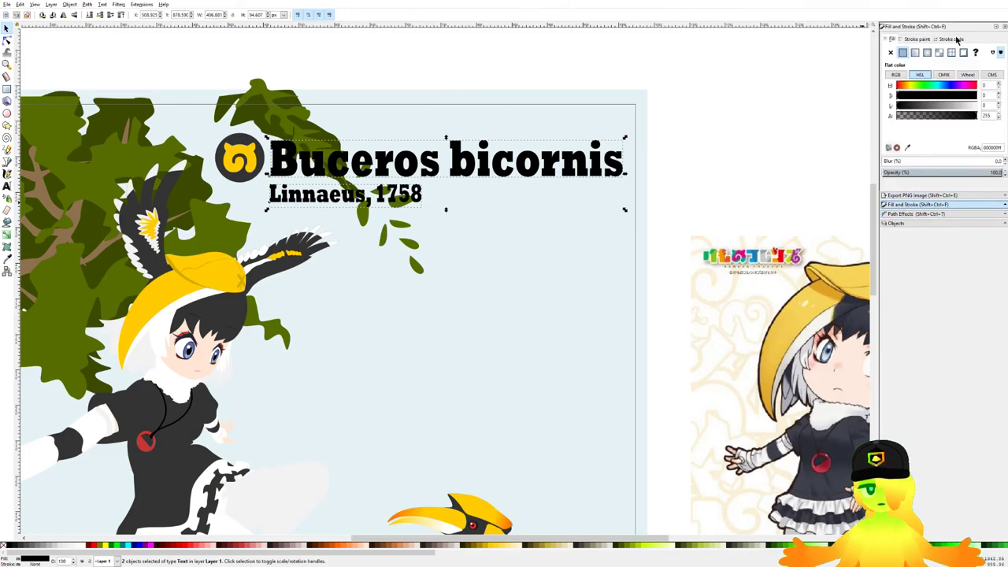
left_click(924, 38)
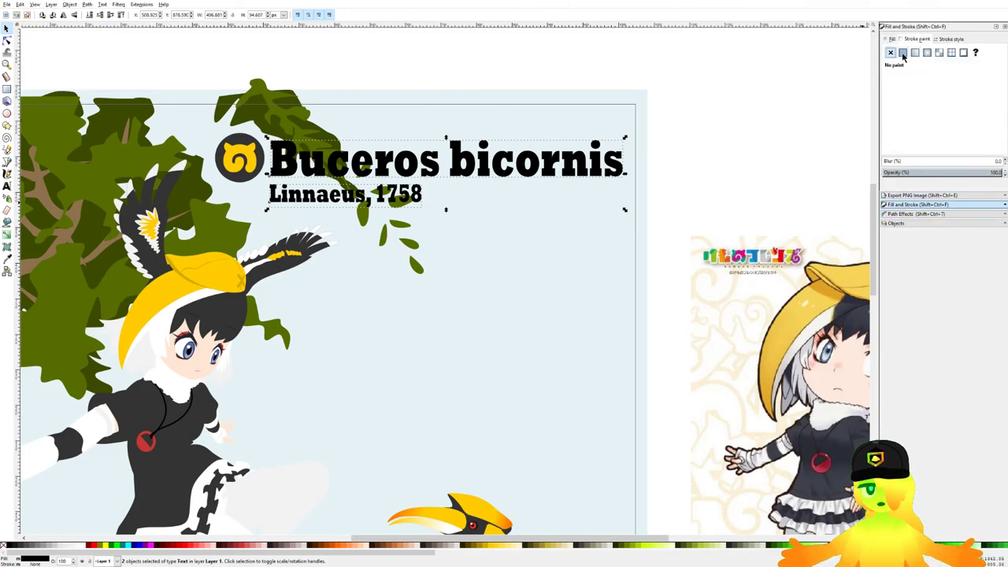
left_click(956, 39)
type("4")
key("Return")
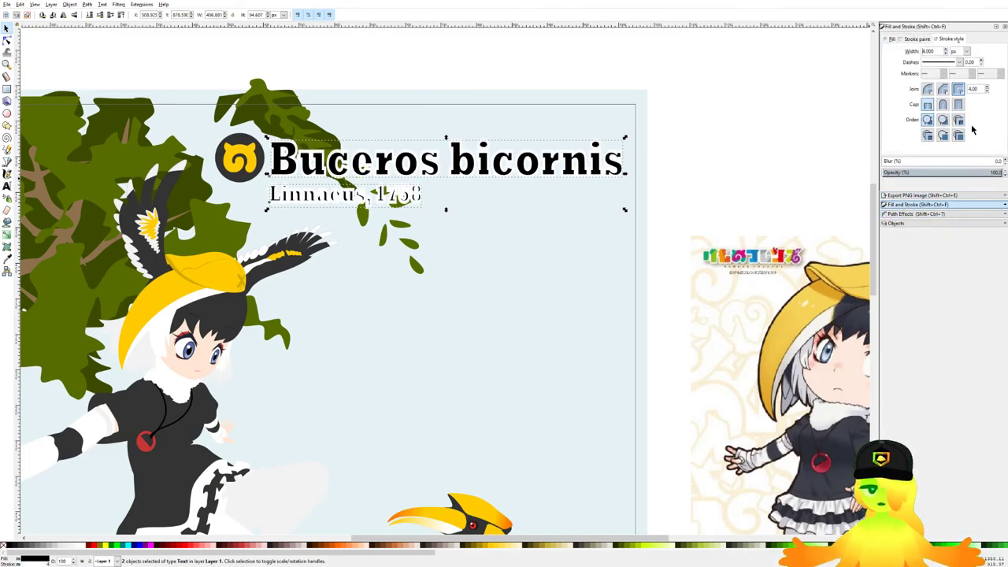
left_click(943, 120)
left_click_drag(326, 284, 377, 276)
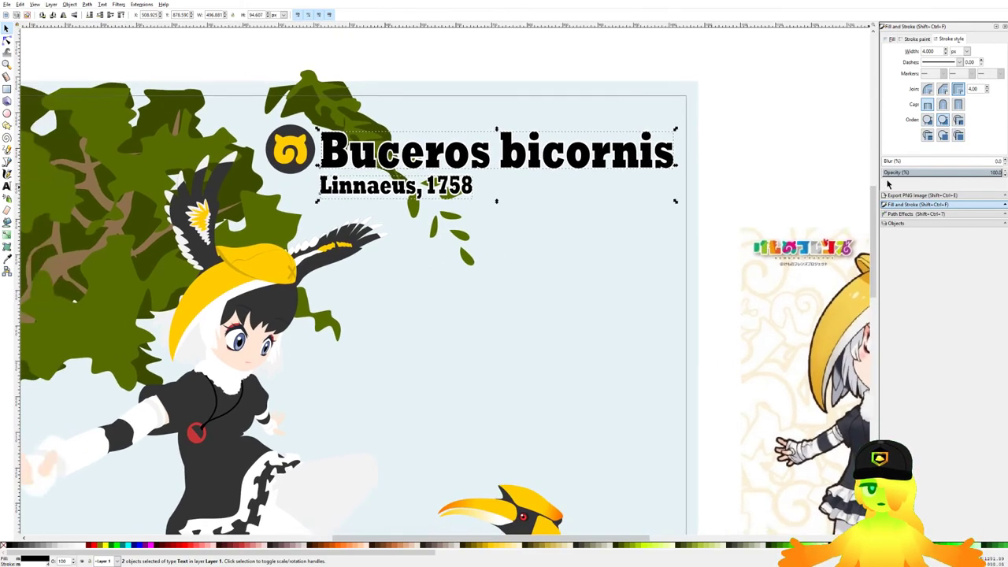
Step: Colour the stroke of both text lines with the yellow sampled from the character's hat (ffcc00) and save
left_click(917, 39)
left_click(908, 148)
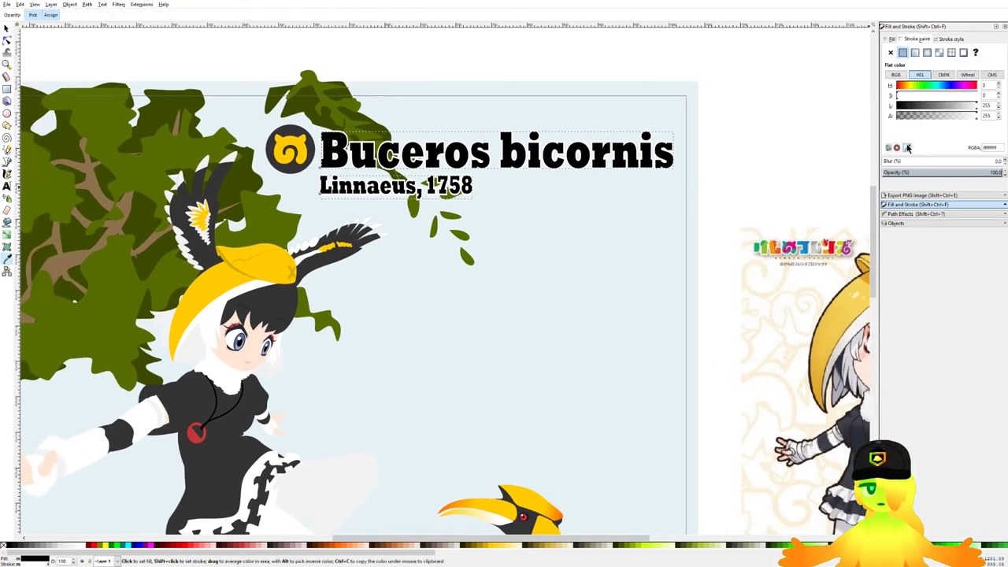
left_click(214, 284)
scroll(436, 163, "up", 1)
key("ctrl+s")
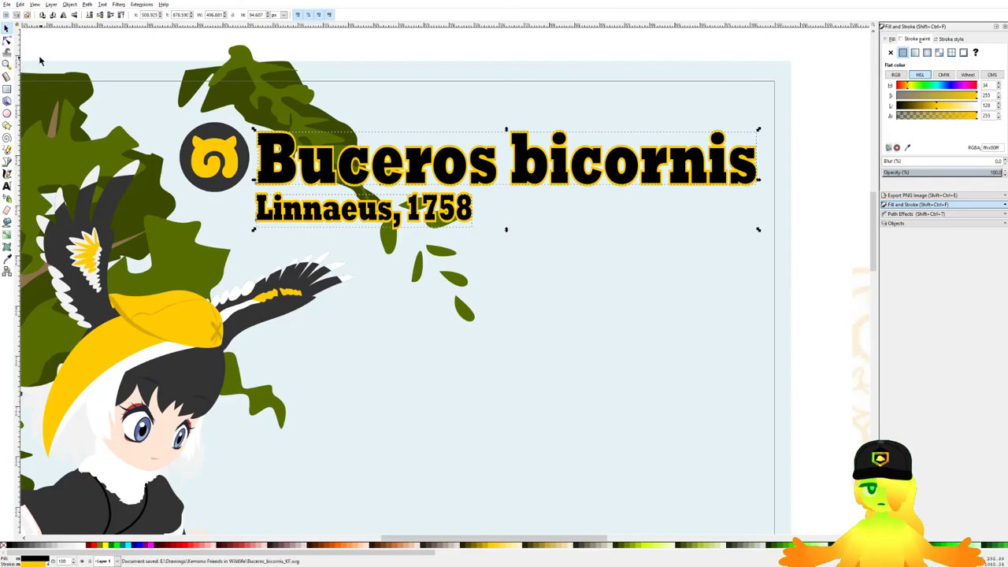
Step: Set the stroke width of the "Buceros bicornis" line alone to 8 px and save the document
left_click(547, 77)
left_click(557, 156)
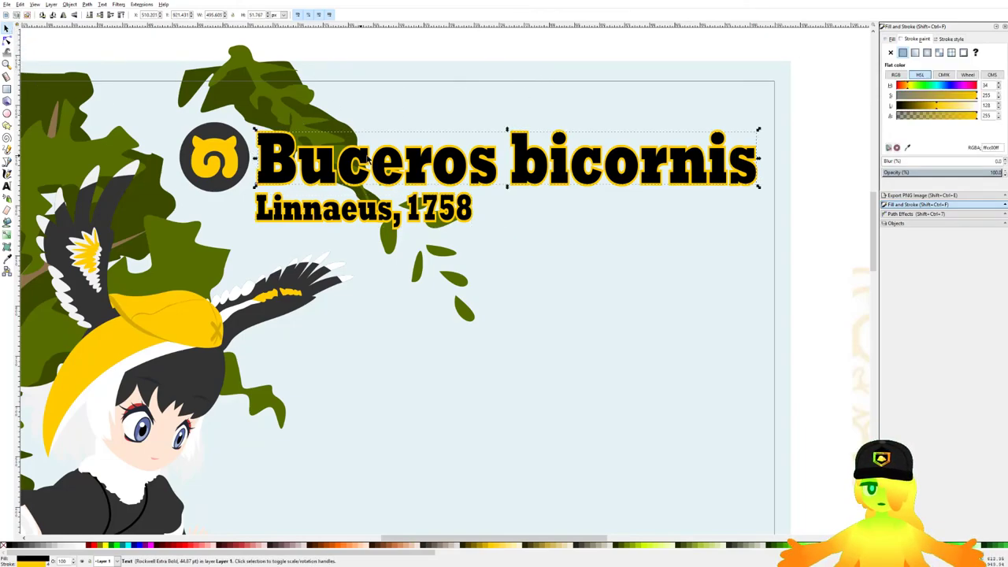
left_click(952, 38)
type("8")
key("Return")
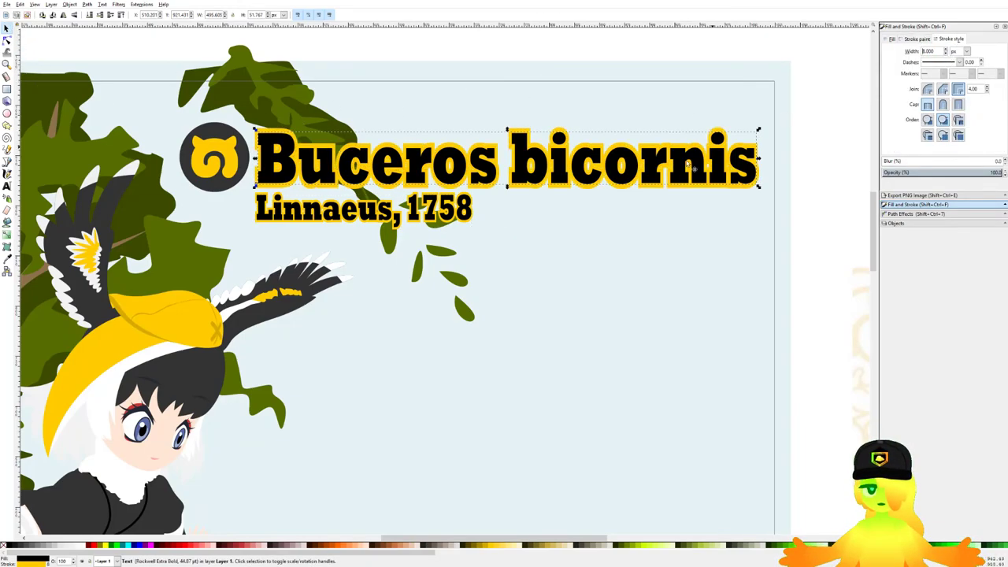
key("ctrl+s")
Step: Try the species name's outline at 4 px with a different stroke order, and return its width to 8 px
scroll(368, 252, "down", 3)
left_click(392, 288)
left_click_drag(393, 290, 495, 202)
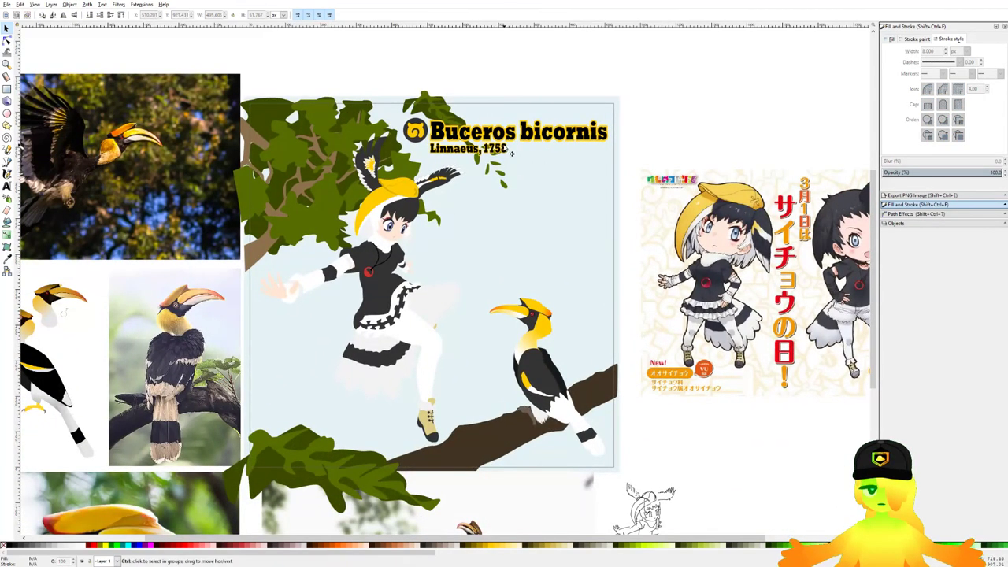
scroll(488, 149, "up", 4)
scroll(429, 136, "down", 1)
left_click(504, 126)
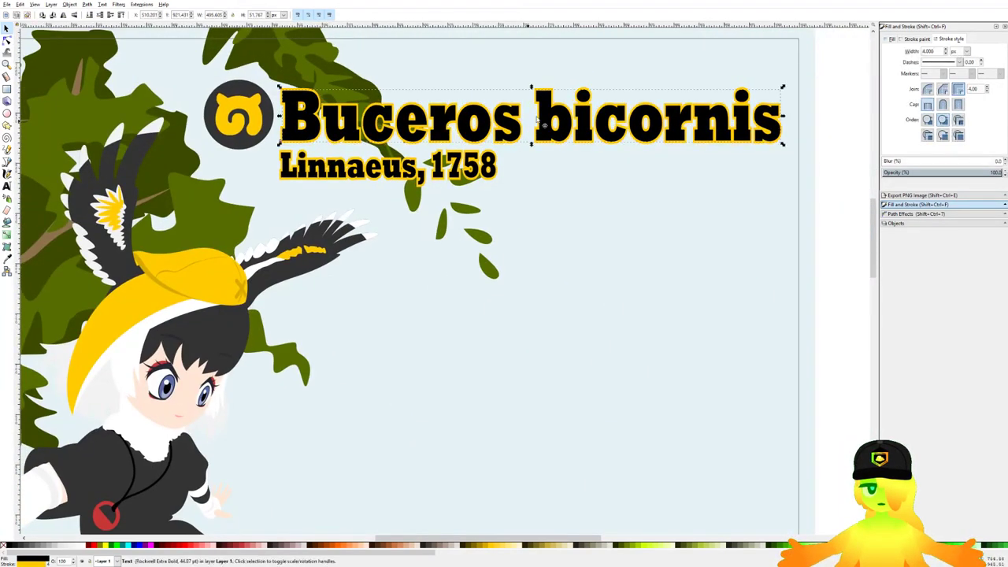
left_click(927, 119)
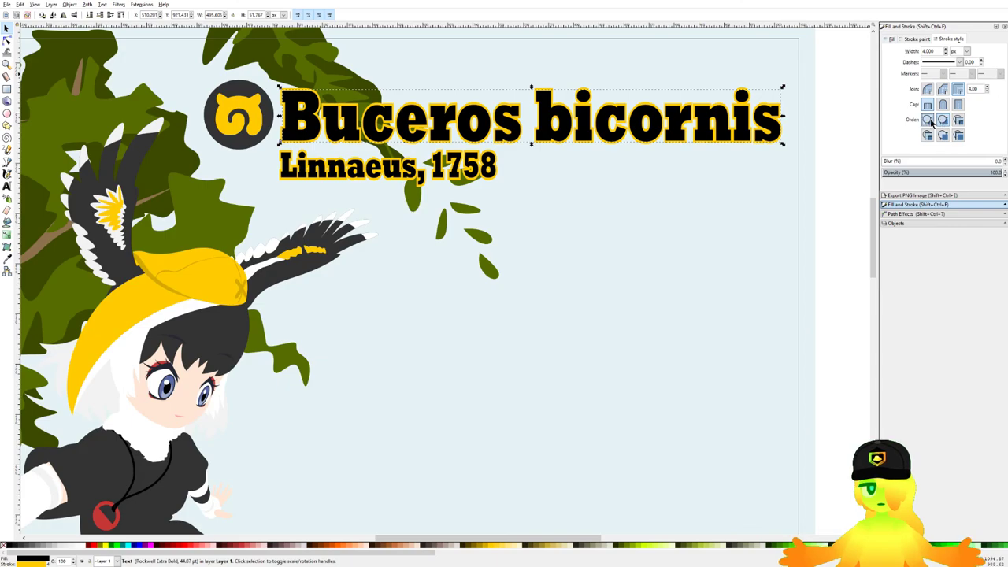
scroll(485, 127, "down", 2)
left_click_drag(939, 52, 874, 48)
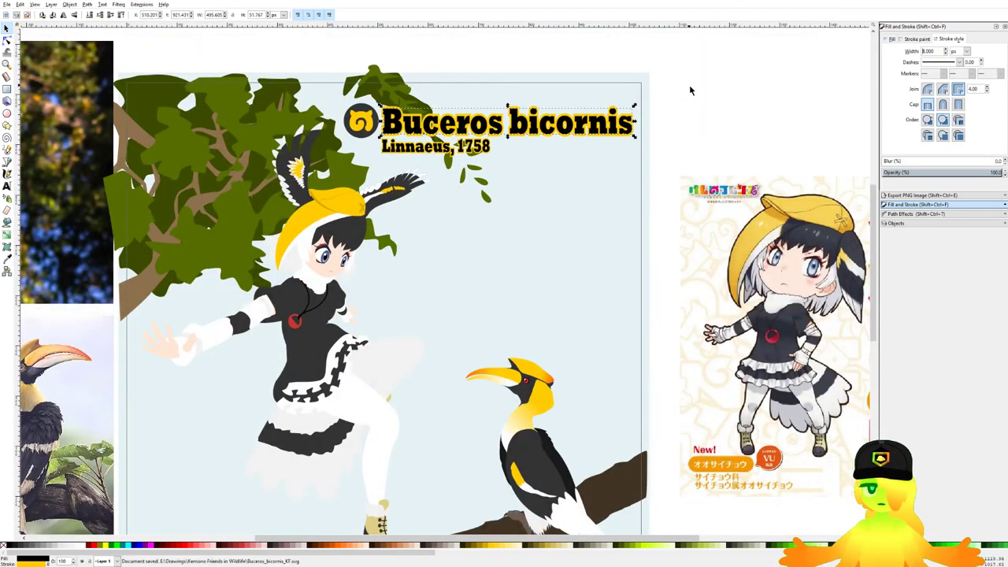
Step: Nudge the round logo slightly left, away from the outlined species name, and save the document
scroll(412, 144, "down", 3)
scroll(412, 145, "up", 5)
left_click(418, 151, "ctrl")
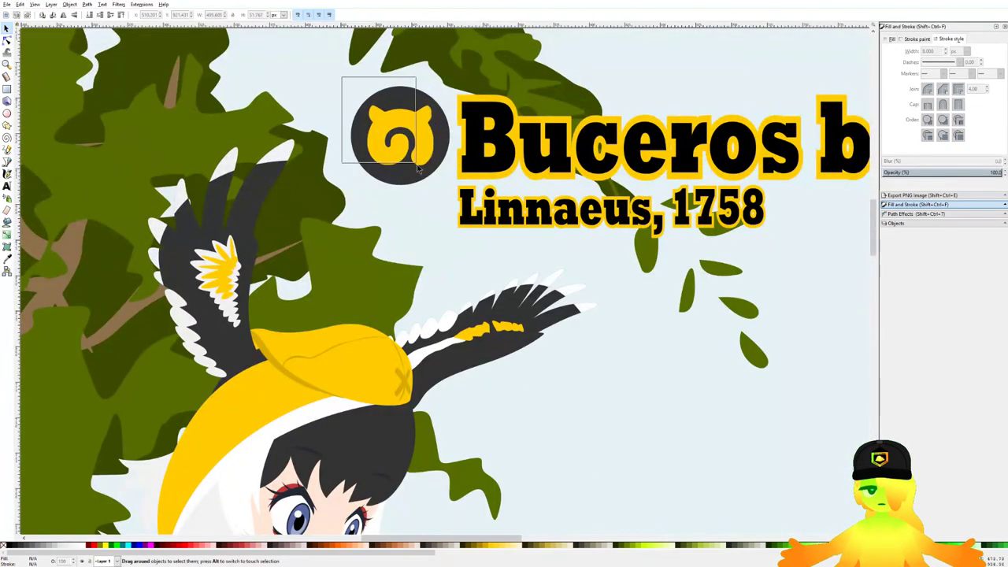
left_click_drag(417, 151, 415, 152)
scroll(413, 149, "down", 5)
left_click(611, 122)
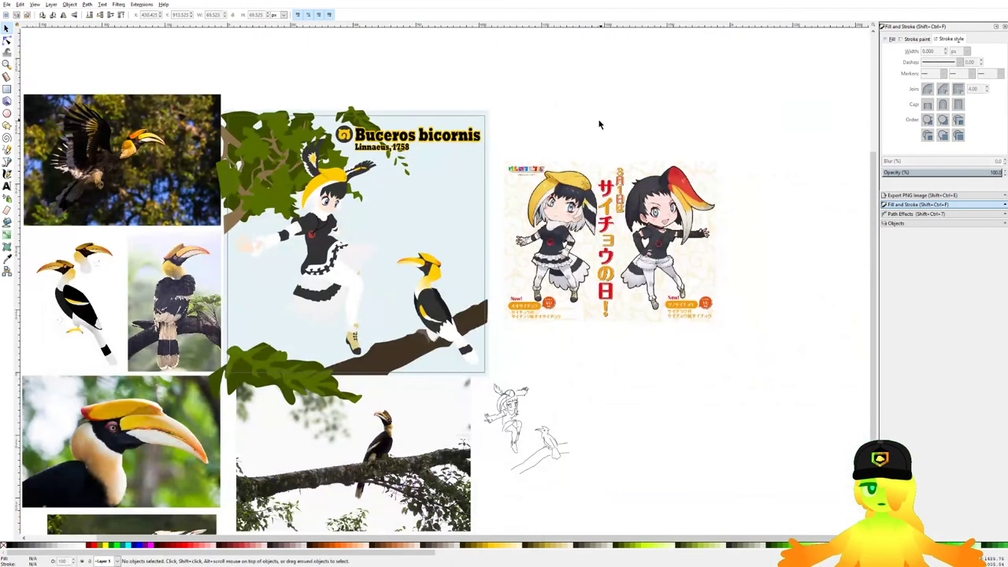
scroll(412, 147, "up", 1)
scroll(413, 147, "up", 1)
key("ctrl+s")
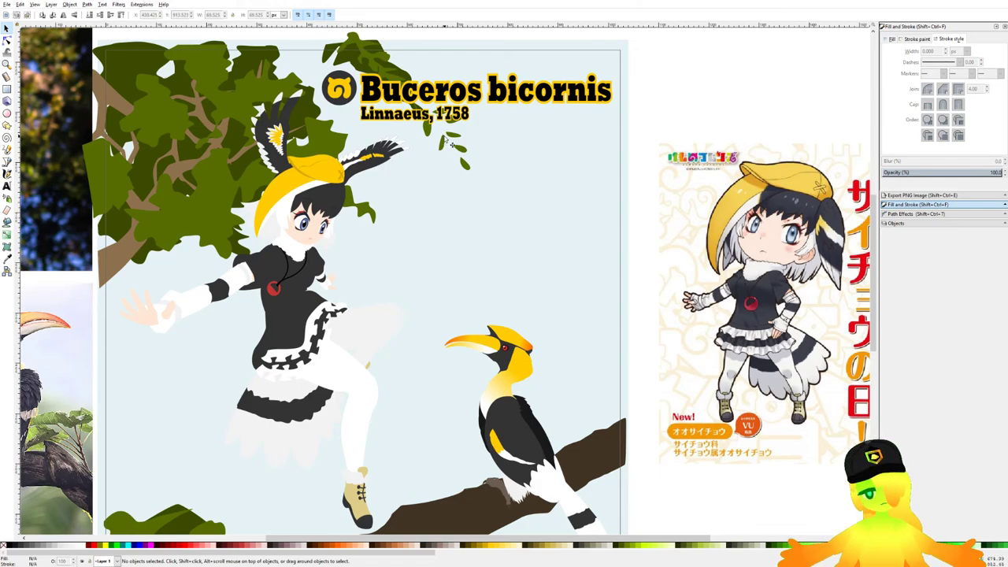
Step: Examine the composition of the whole illustration and compare it with the surrounding reference pictures
left_click_drag(392, 225, 485, 195)
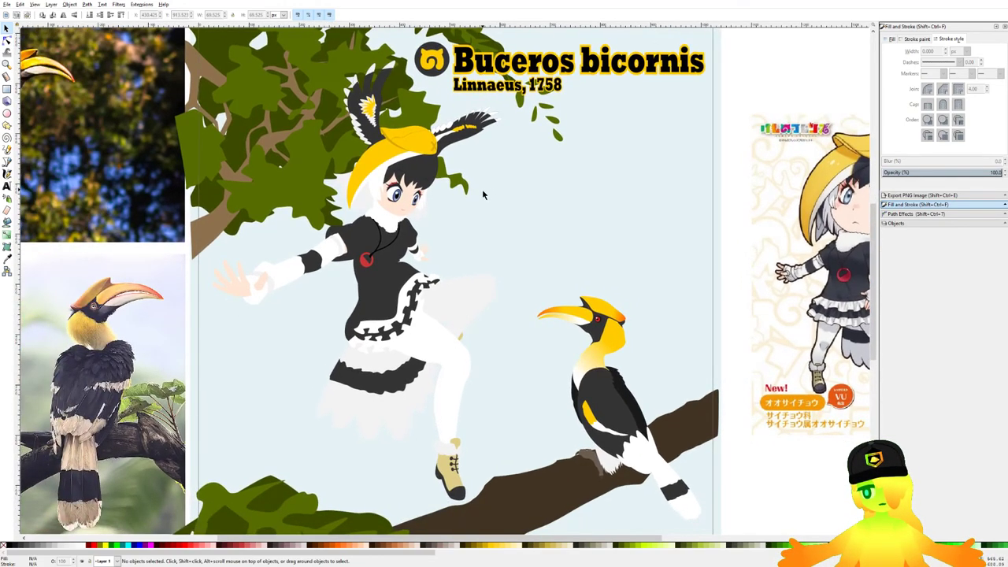
left_click_drag(678, 204, 649, 222)
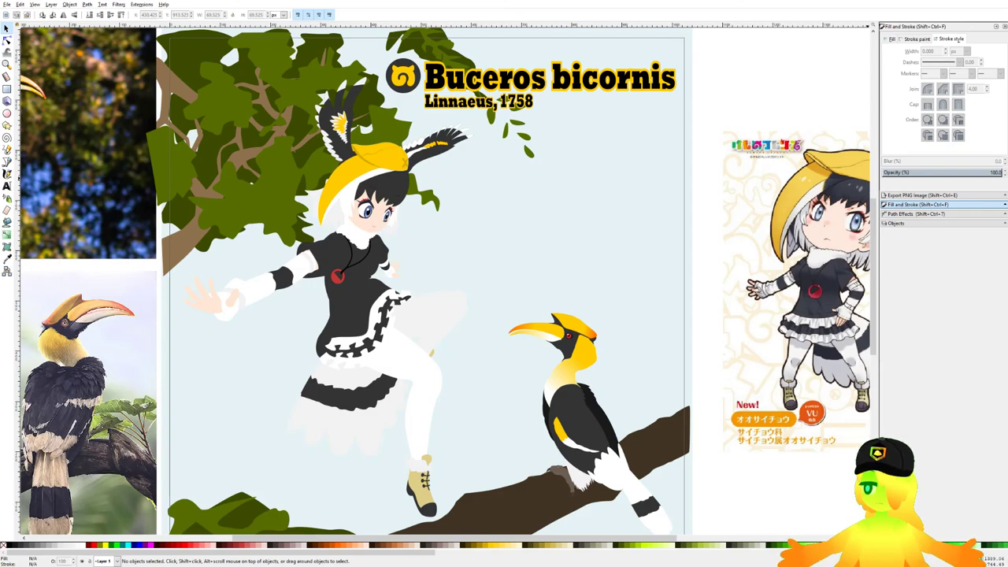
scroll(541, 299, "up", 3)
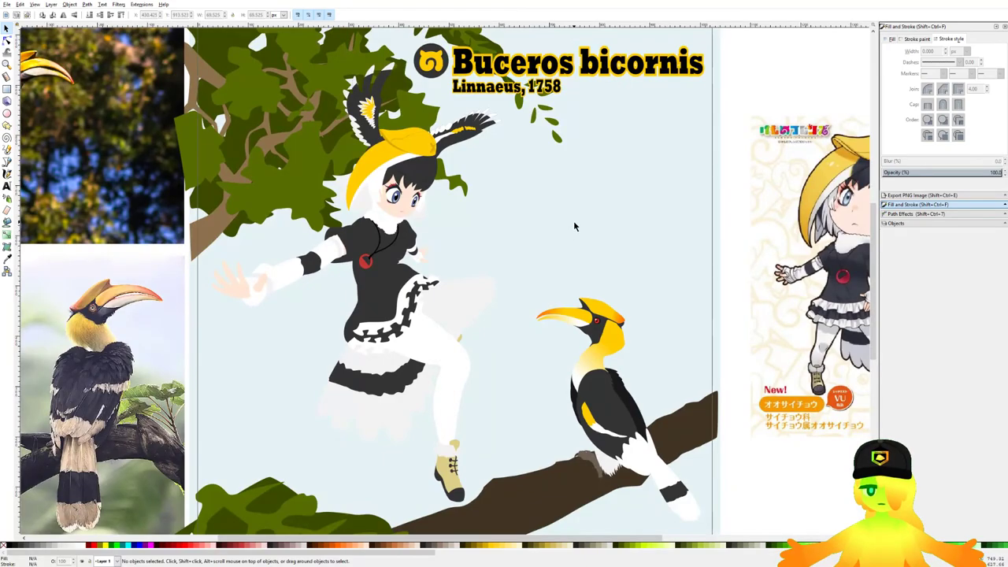
scroll(574, 221, "down", 4)
scroll(511, 297, "up", 1)
scroll(591, 200, "up", 1)
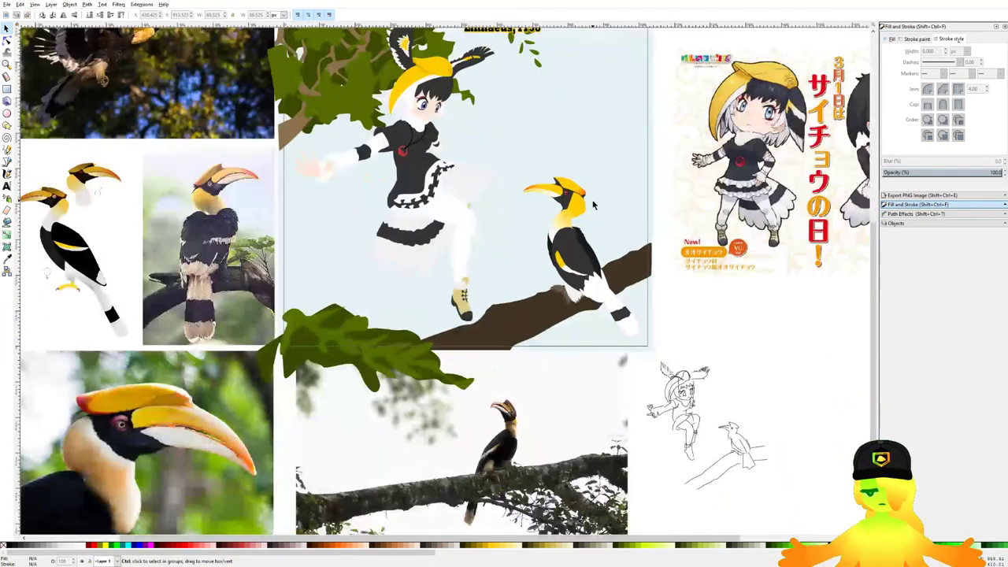
scroll(590, 200, "down", 4)
scroll(489, 108, "up", 5)
scroll(487, 106, "down", 1)
scroll(378, 192, "up", 1)
Step: Select all seven foliage and branch paths of the tree and stretch them to about 653 px wide and 484 px high
left_click(380, 192)
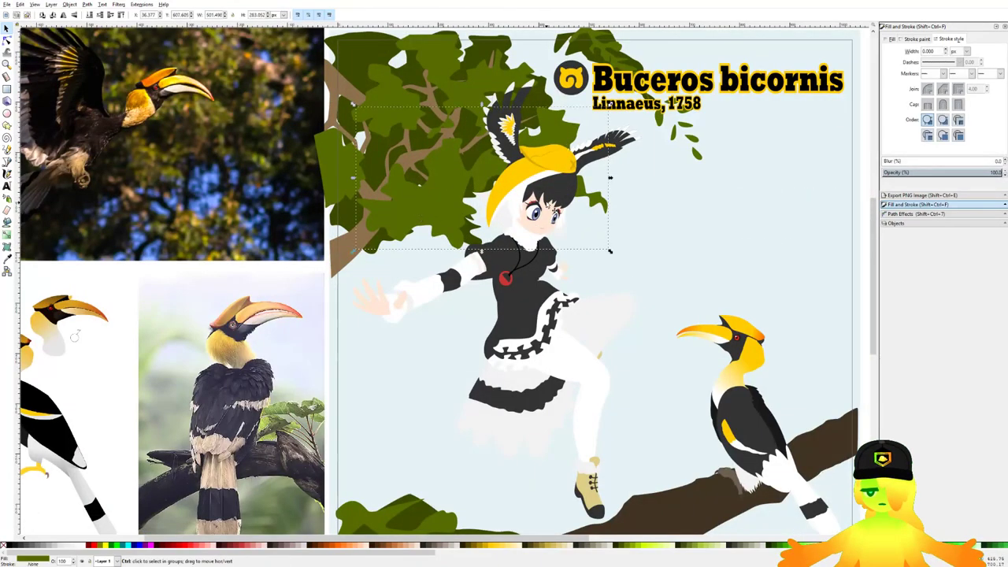
scroll(553, 184, "down", 2)
left_click_drag(419, 60, 603, 233)
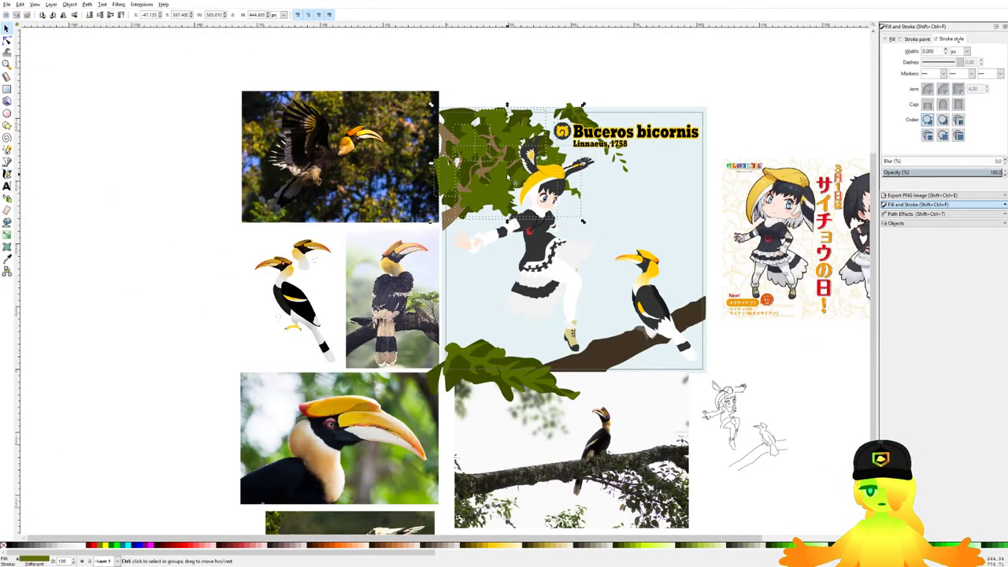
scroll(567, 118, "up", 3)
left_click(581, 99, "shift")
left_click(270, 353, "shift")
left_click_drag(270, 353, 284, 251)
key("ctrl+z")
left_click(273, 160, "shift")
scroll(274, 160, "down", 1)
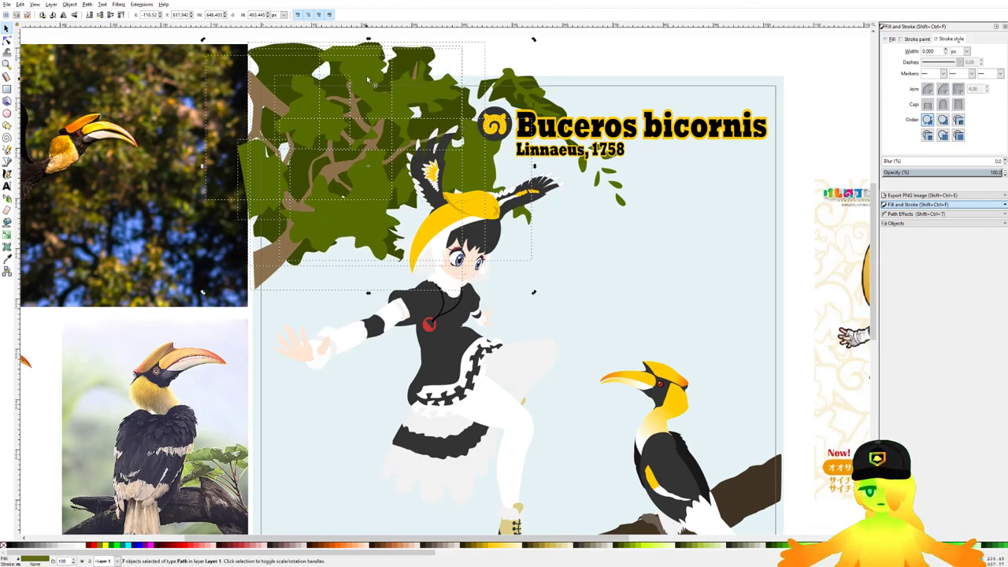
left_click_drag(369, 40, 375, 40)
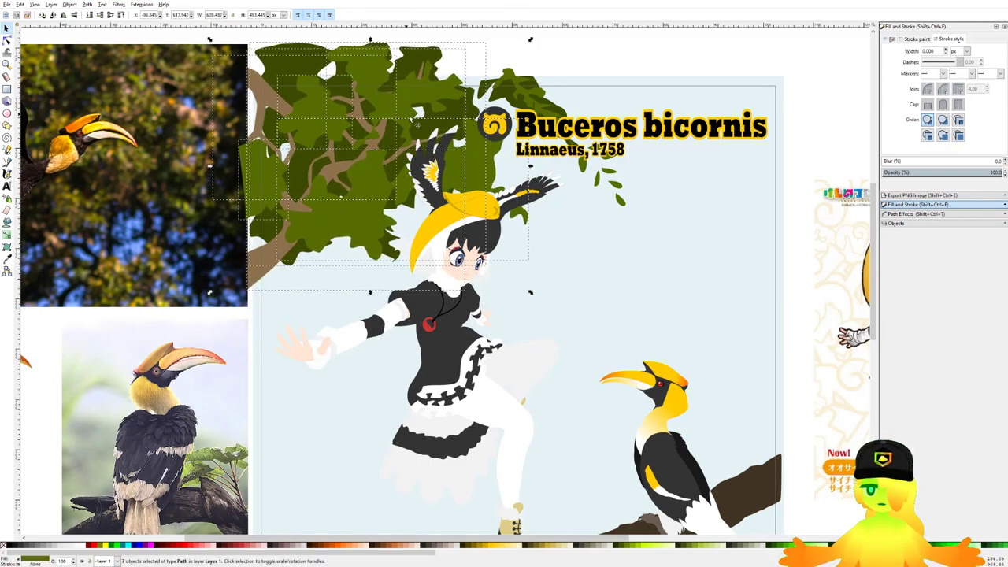
left_click_drag(530, 292, 543, 287)
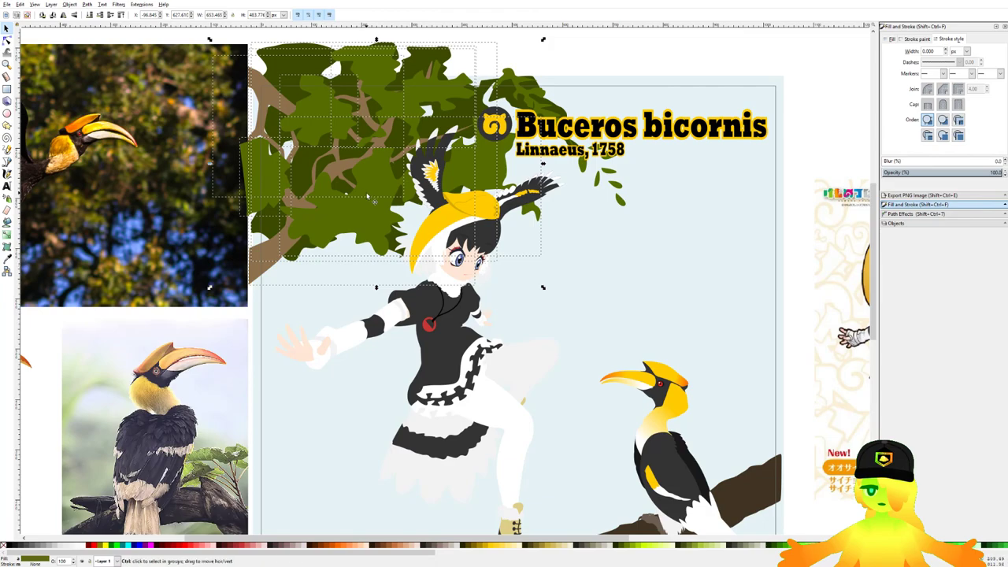
Step: Move the selected tree foliage and branch paths slightly down to a Y position of about 609 px, and deselect them
left_click_drag(369, 195, 370, 218)
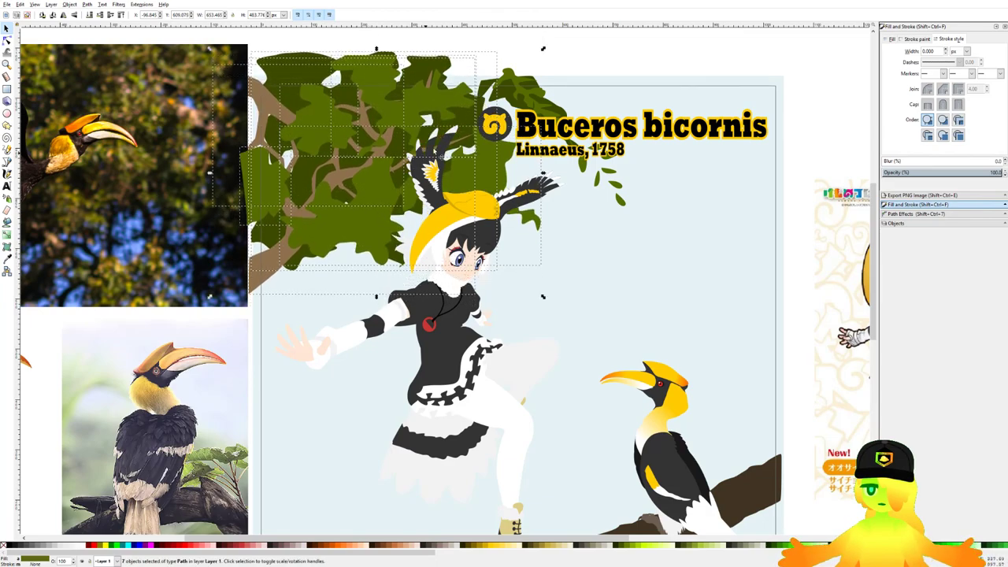
scroll(461, 138, "down", 2, "ctrl")
left_click(577, 79)
Step: Examine the whole illustration's composition at several scales and compare it with the surrounding reference pictures
scroll(579, 240, "down", 1, "ctrl")
scroll(552, 252, "up", 1, "ctrl")
scroll(509, 308, "up", 1, "ctrl")
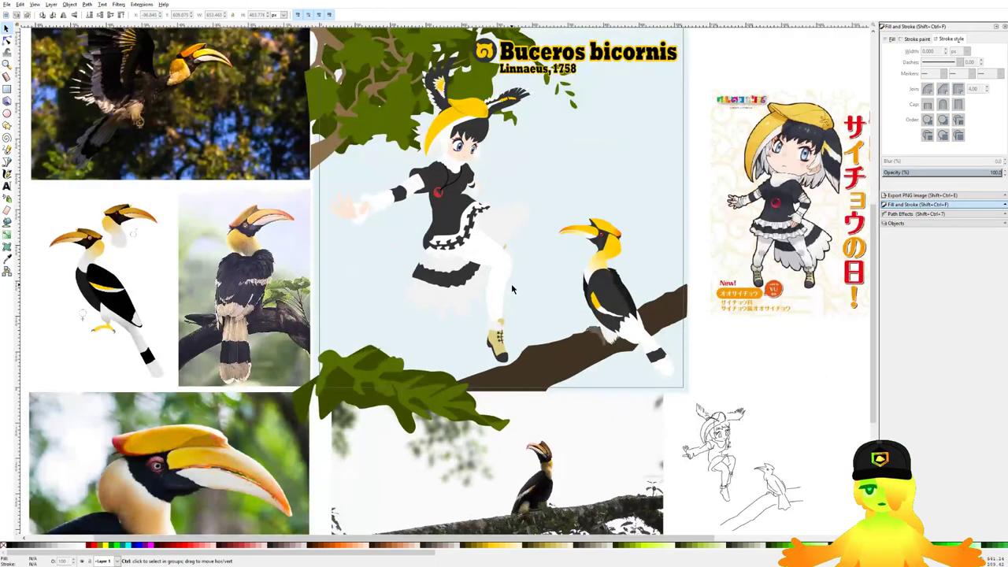
scroll(509, 253, "down", 1, "ctrl")
scroll(385, 215, "down", 1, "ctrl")
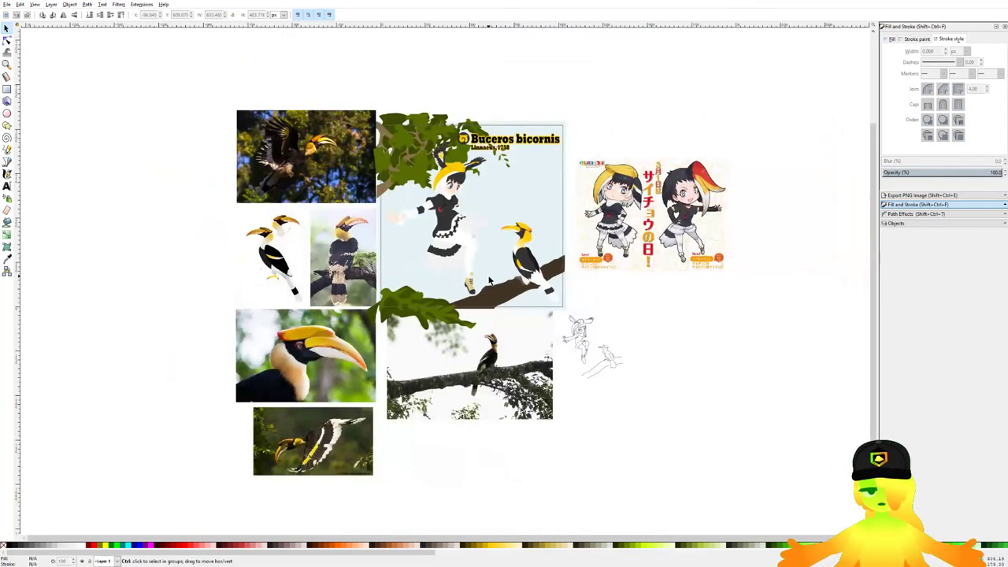
scroll(485, 258, "up", 1, "ctrl")
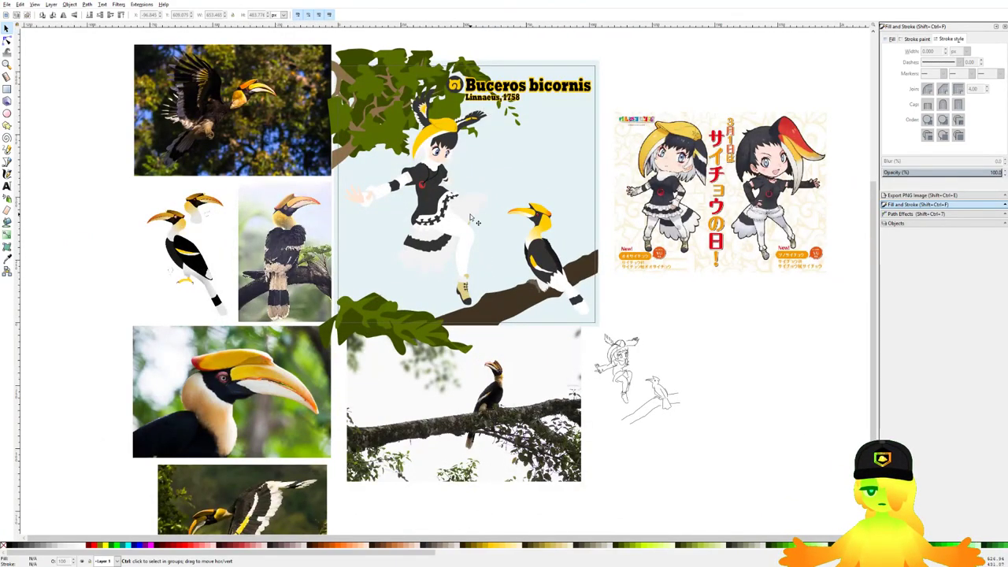
scroll(470, 217, "up", 1, "ctrl")
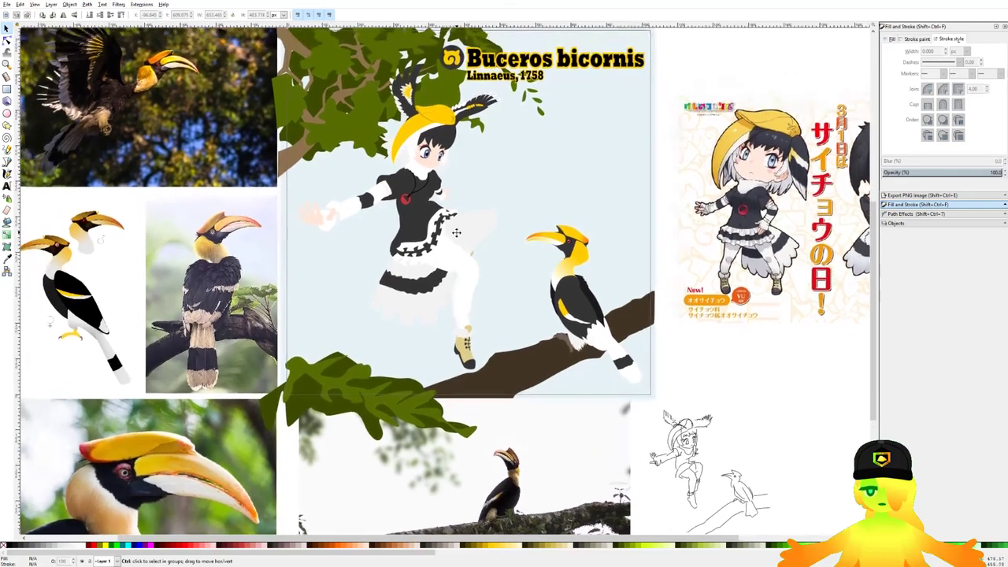
scroll(441, 307, "up", 1, "ctrl")
scroll(496, 337, "down", 1, "ctrl")
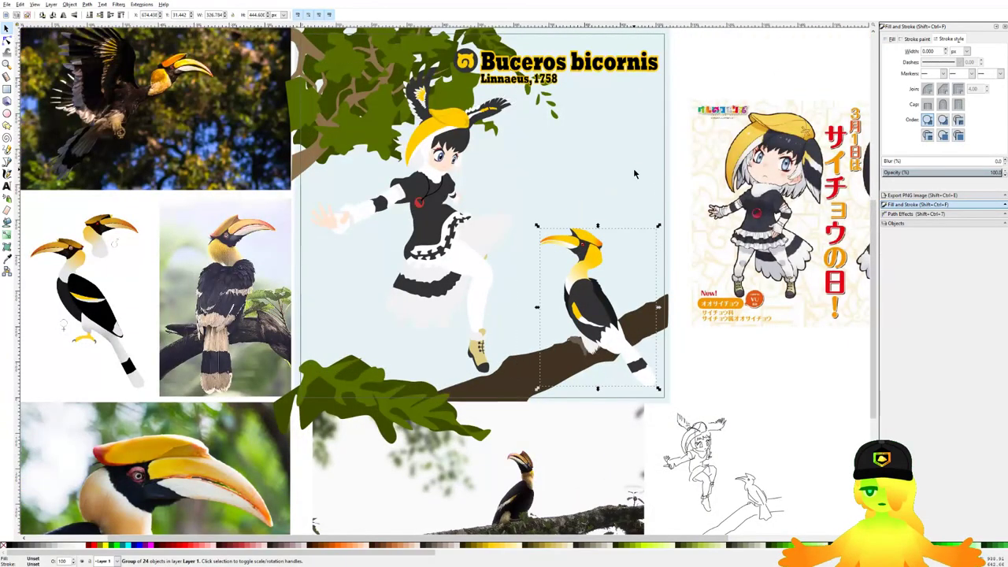
Step: Select the locked-in background rectangle behind the scene and darken its flat pale blue fill to a lightness of 212
left_click(978, 224)
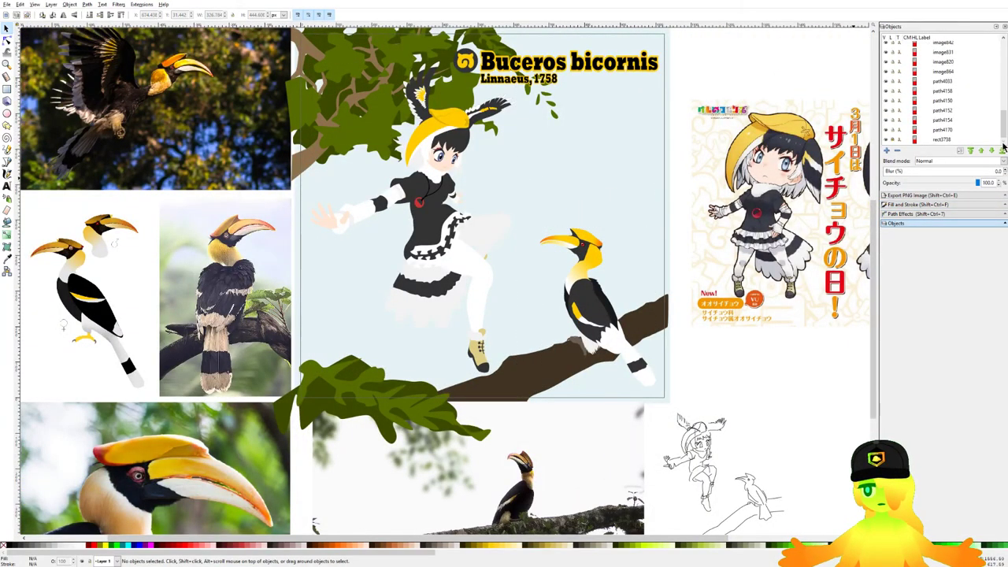
left_click(959, 140)
left_click(910, 205)
scroll(517, 243, "up", 2, "ctrl")
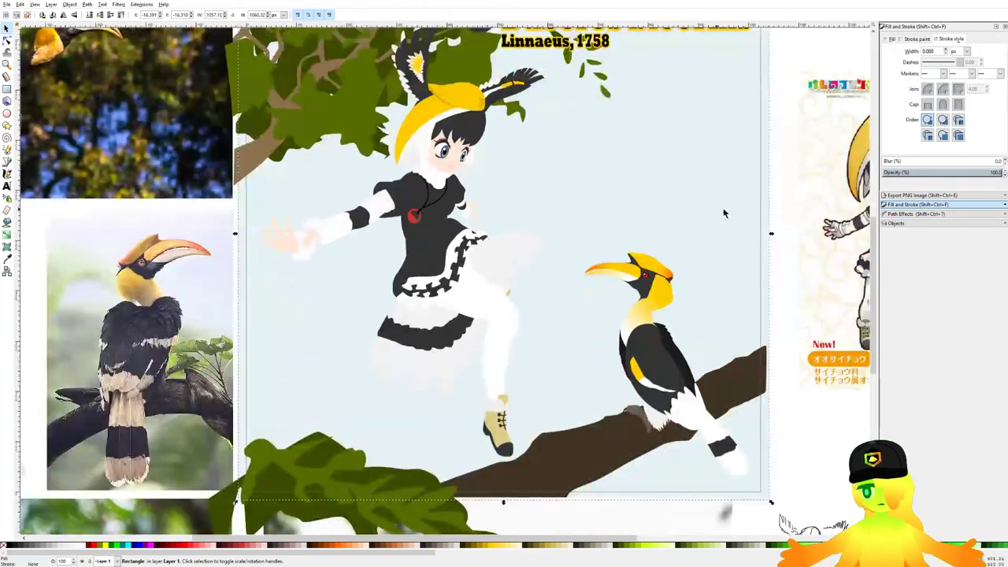
left_click(892, 39)
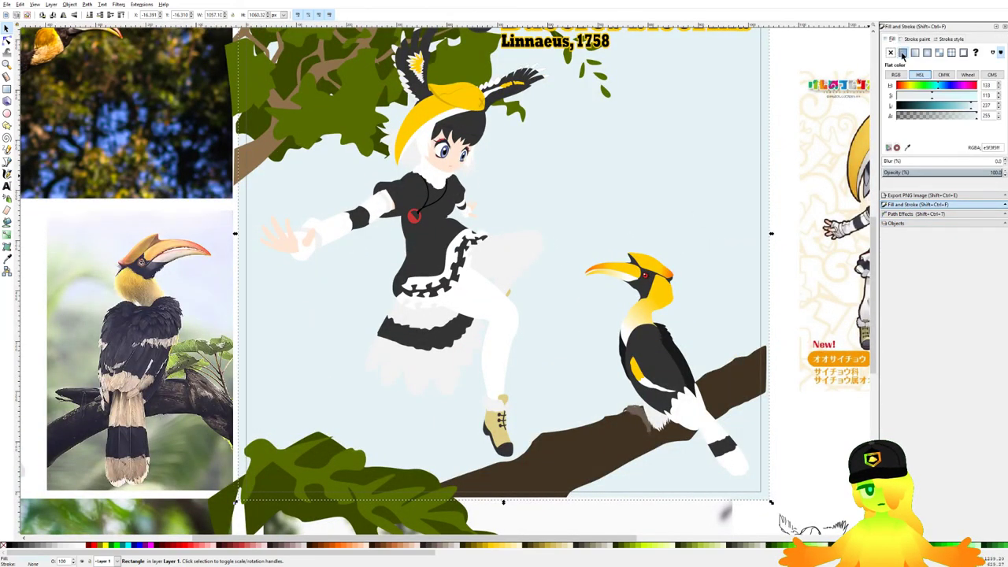
left_click(965, 110)
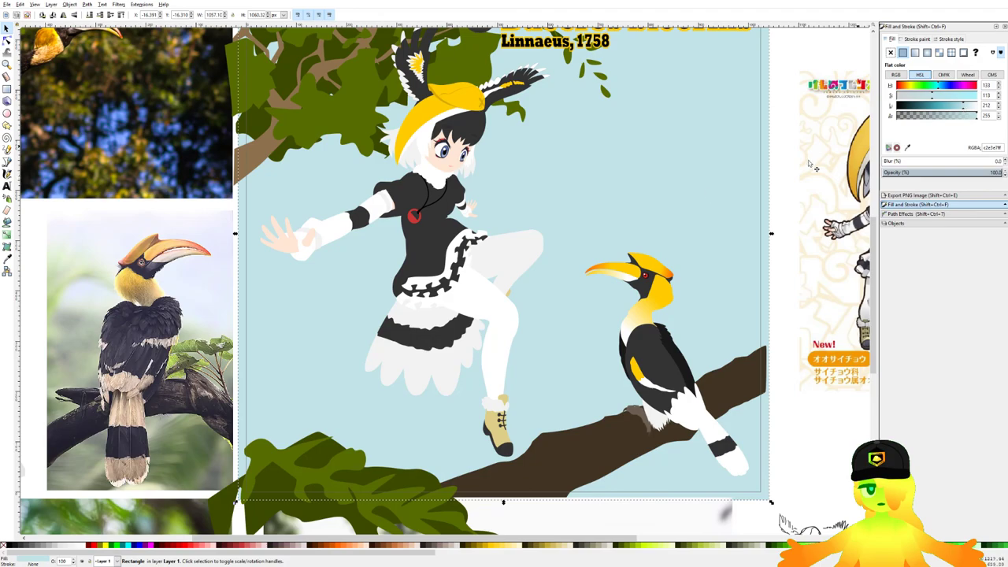
Step: Mute the background rectangle's blue fill with lower saturation and a lightness of 210, and save the document
scroll(417, 301, "down", 2)
scroll(410, 328, "up", 1)
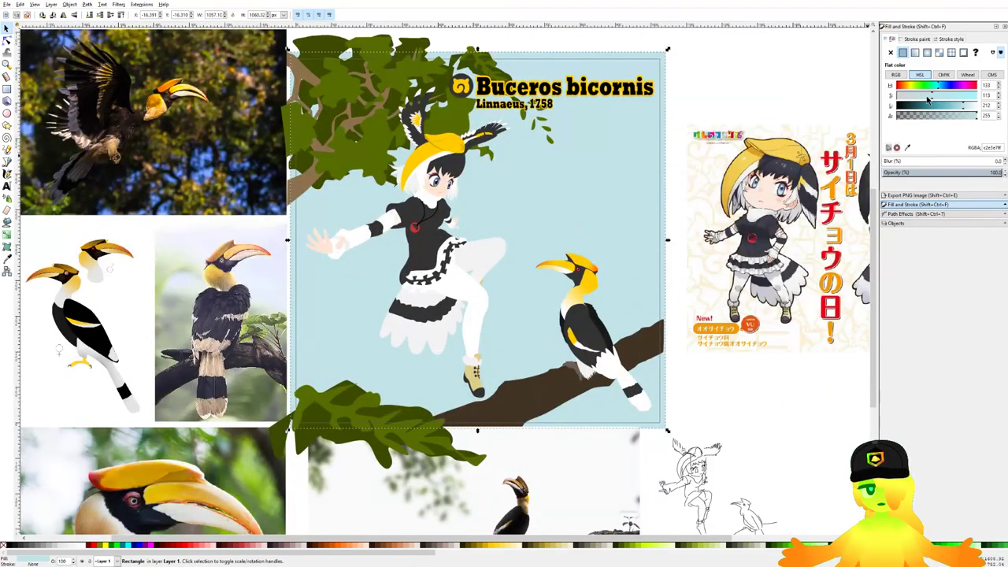
left_click_drag(671, 171, 620, 166)
scroll(635, 190, "down", 1)
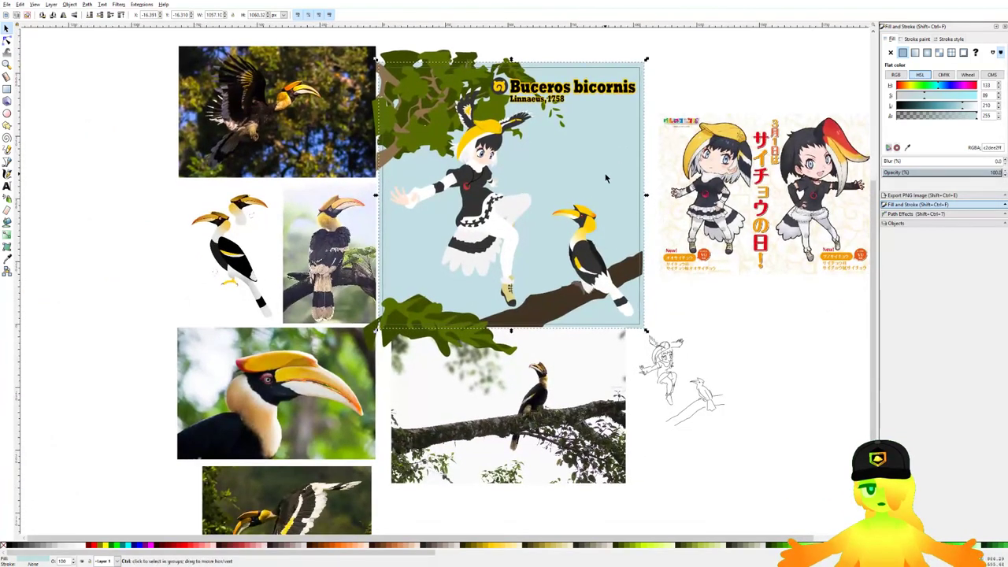
key("ctrl+s")
scroll(605, 177, "up", 1)
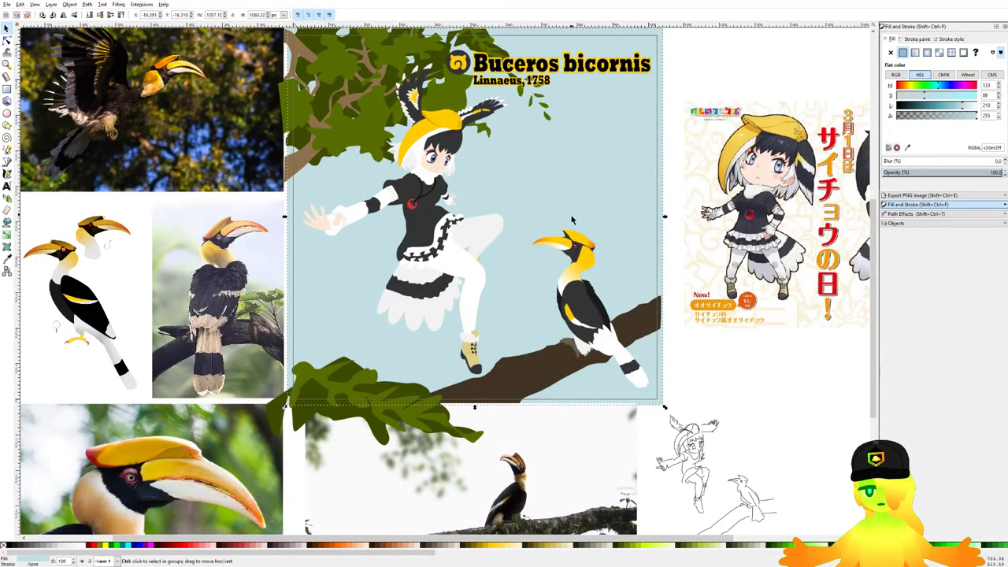
Step: Give the background rectangle a linear gradient fill and make its transparent end stop opaque white, with lightness and alpha at 255
left_click(914, 52)
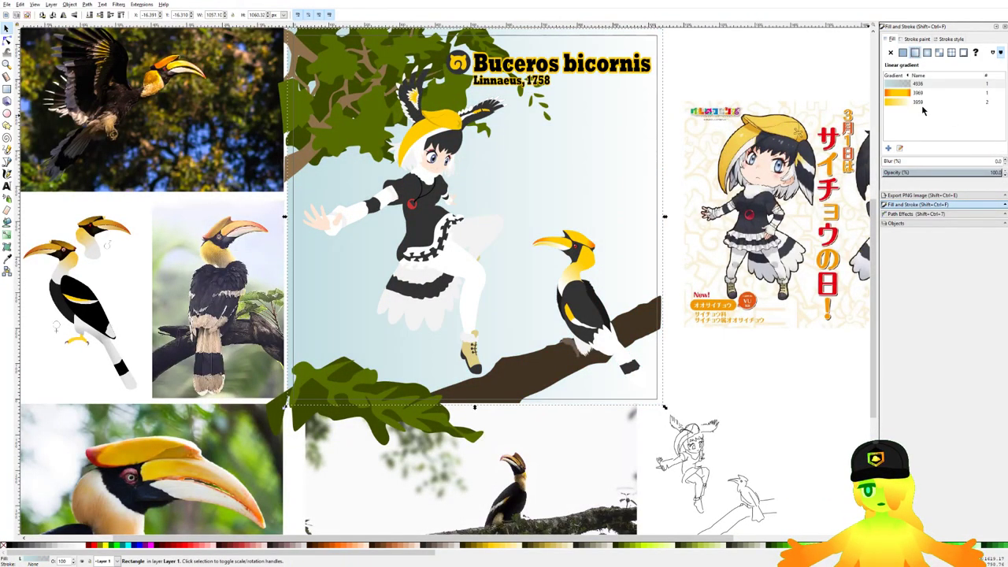
left_click(899, 147)
left_click(663, 216)
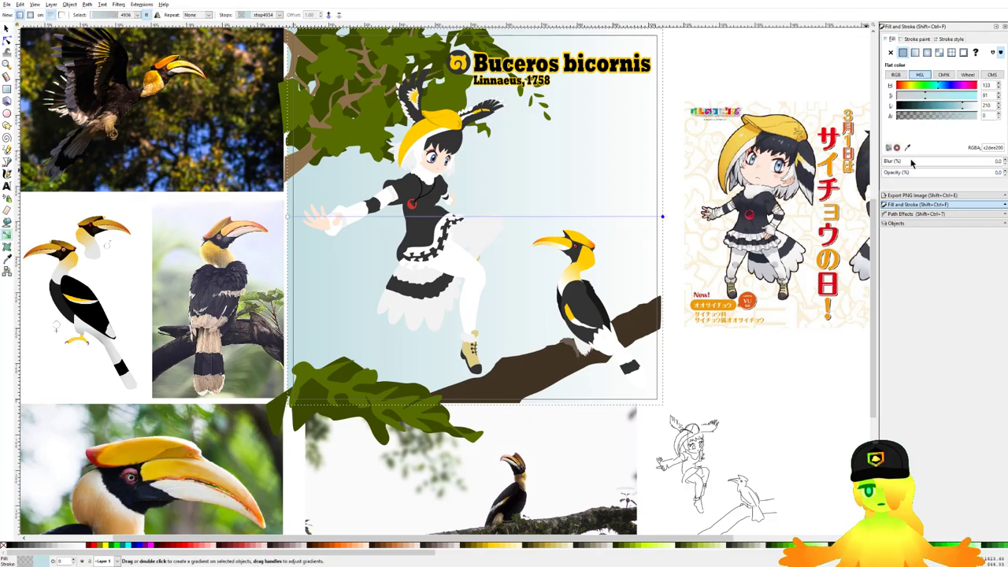
key("Return")
left_click(987, 116)
type("25")
type("255")
key("Tab")
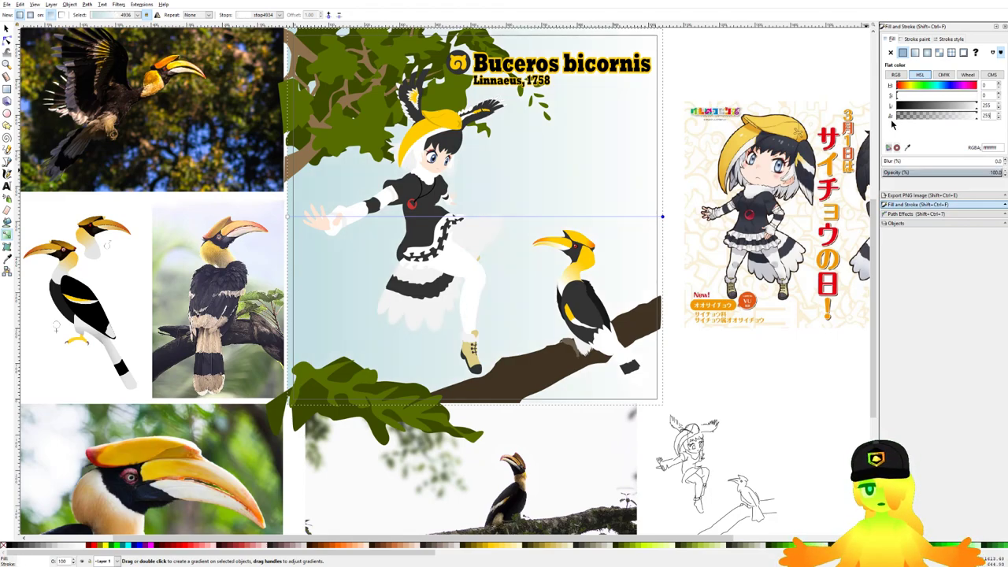
Step: Reposition the background gradient diagonally, with its blue end beyond the page's lower right and its white end far beyond the upper left
scroll(662, 222, "down", 1)
left_click_drag(659, 222, 665, 297)
scroll(540, 265, "down", 1)
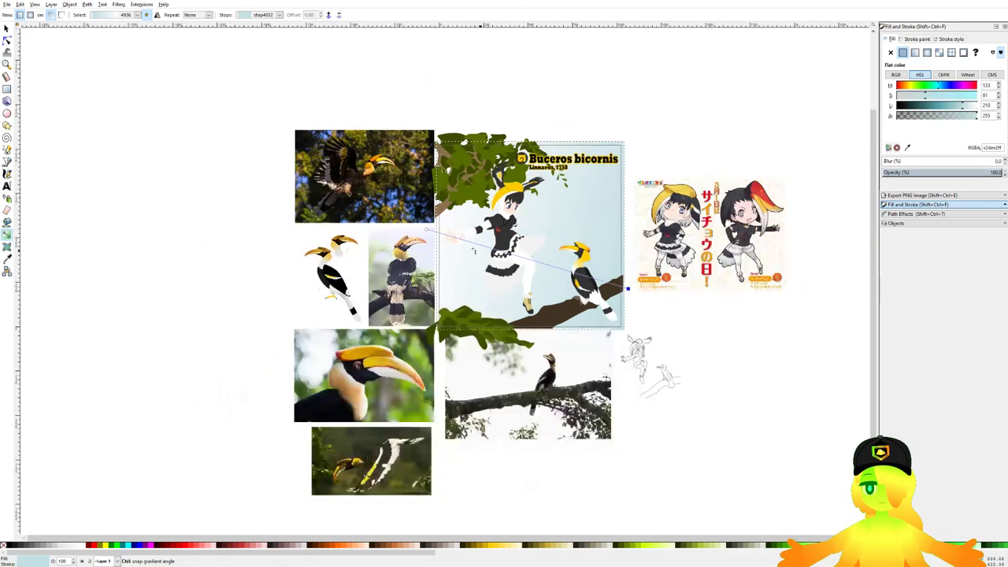
left_click_drag(428, 228, 323, 165)
scroll(578, 279, "up", 1)
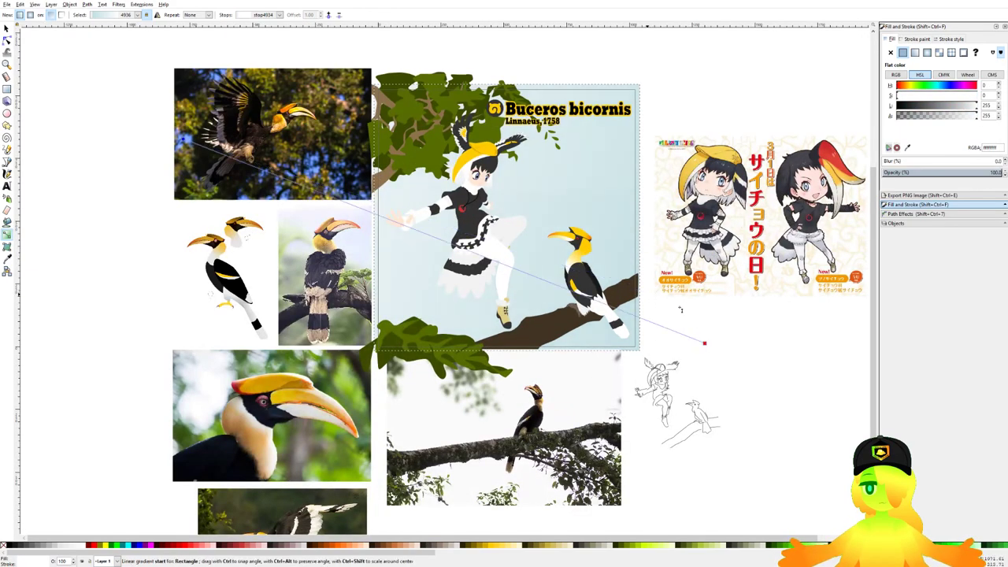
left_click(666, 289)
scroll(504, 254, "up", 2)
scroll(484, 248, "down", 2)
left_click_drag(373, 208, 427, 235)
left_click_drag(230, 167, 161, 130)
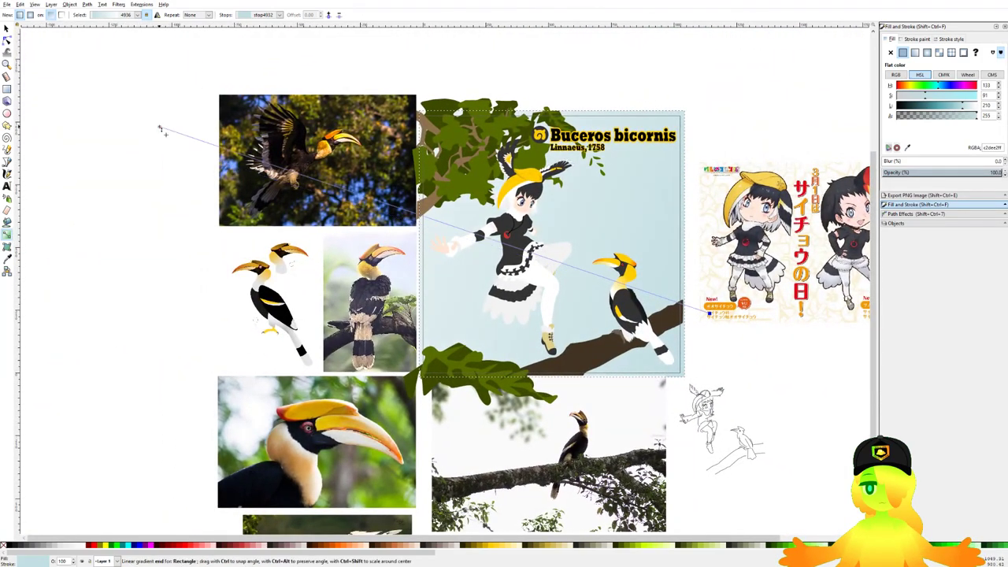
Step: Deselect the background rectangle, check the gradient across the whole illustration, and save the document
left_click(6, 29)
left_click(39, 103)
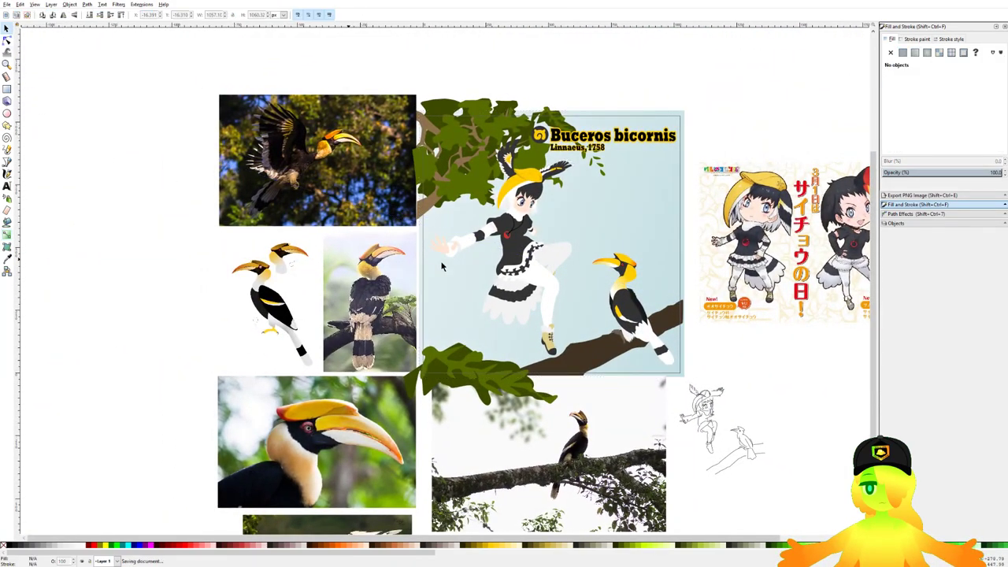
scroll(488, 255, "up", 2)
scroll(473, 250, "down", 3)
scroll(450, 263, "up", 2)
key("ctrl+s")
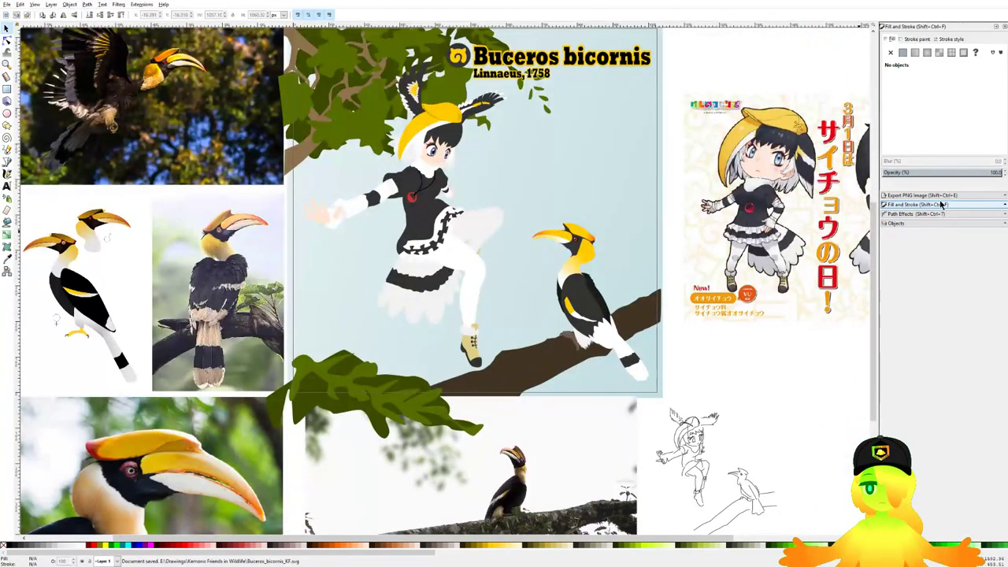
Step: Export the page area as the PNG image Buceros_bicornis_KF.png at 3200 by 3200 pixels
left_click(932, 195)
left_click(897, 48)
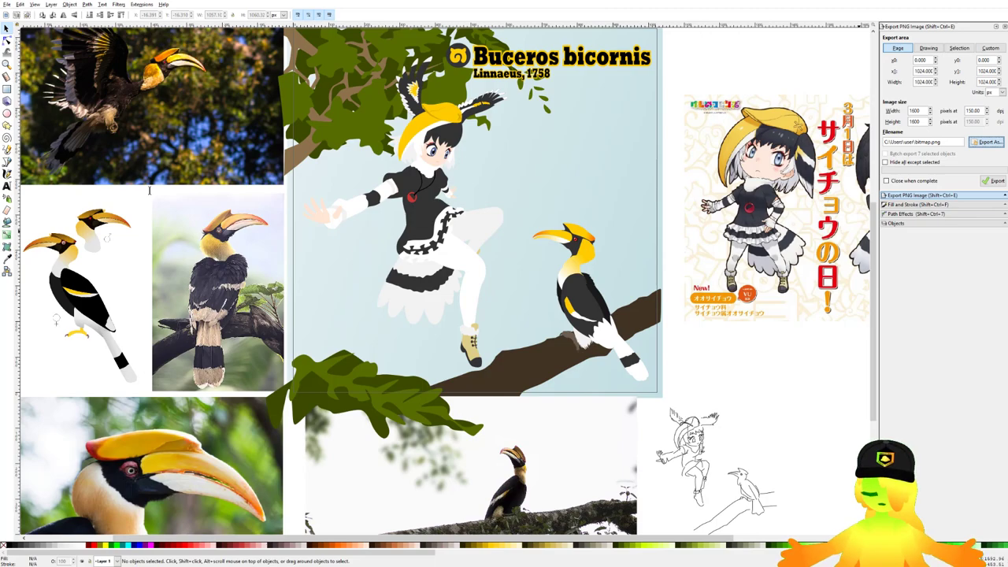
left_click(292, 216)
left_click_drag(921, 111, 900, 111)
type("3200")
key("Return")
left_click(1001, 182)
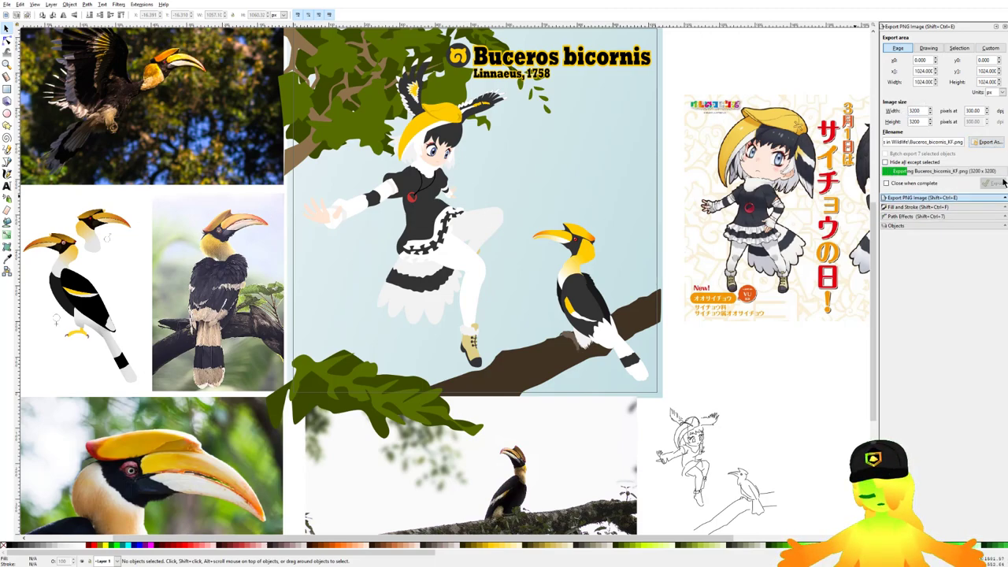